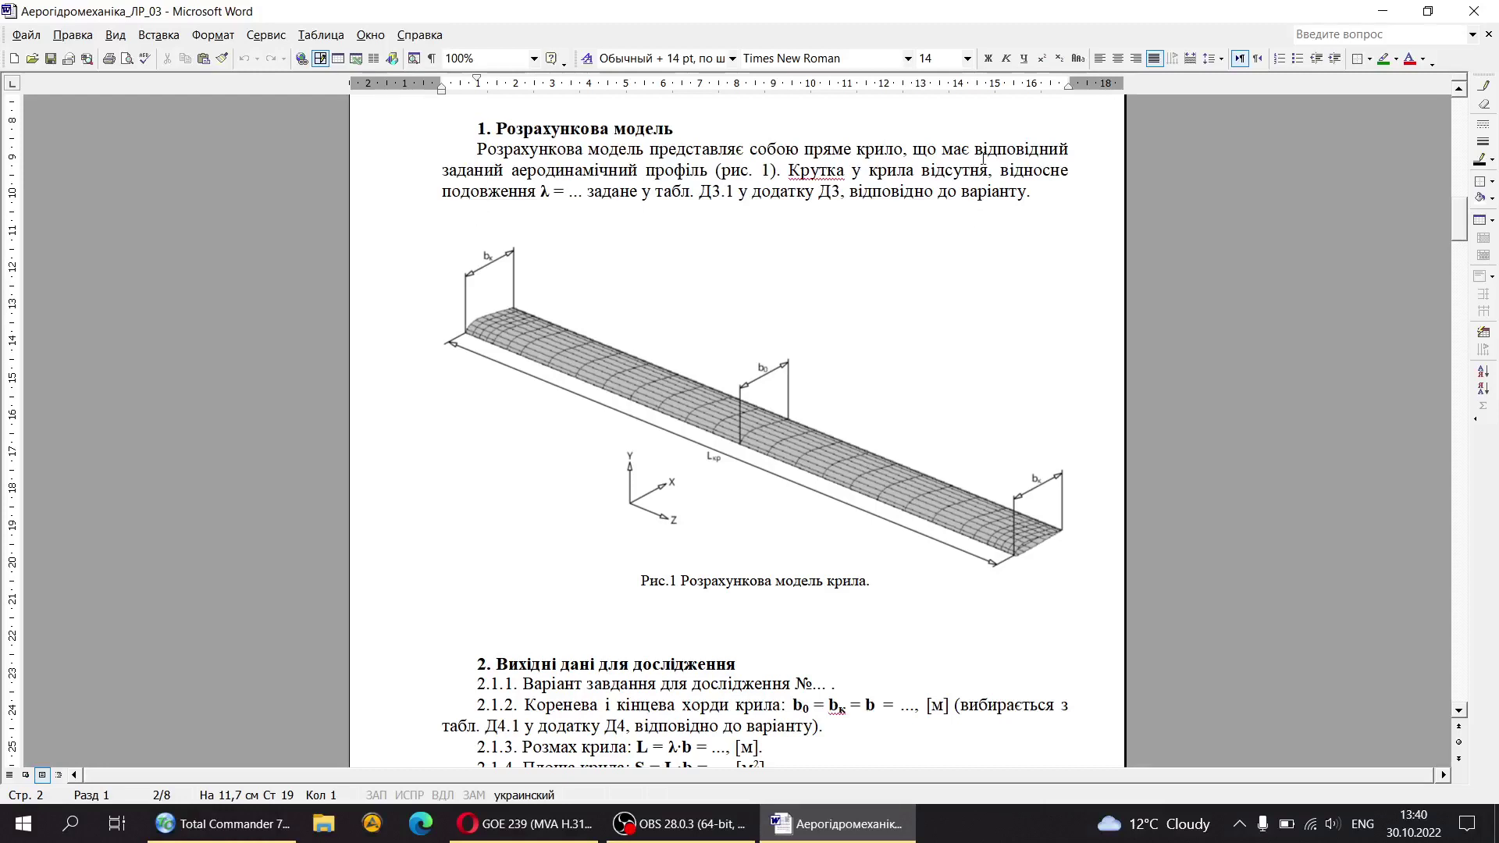
Step: Examine the straight wing calculation model in figure 1 and the initial data in section 2 of the lab document
{"action": "scroll", "coordinate": [958, 209], "scroll_direction": "down", "scroll_amount": 2}
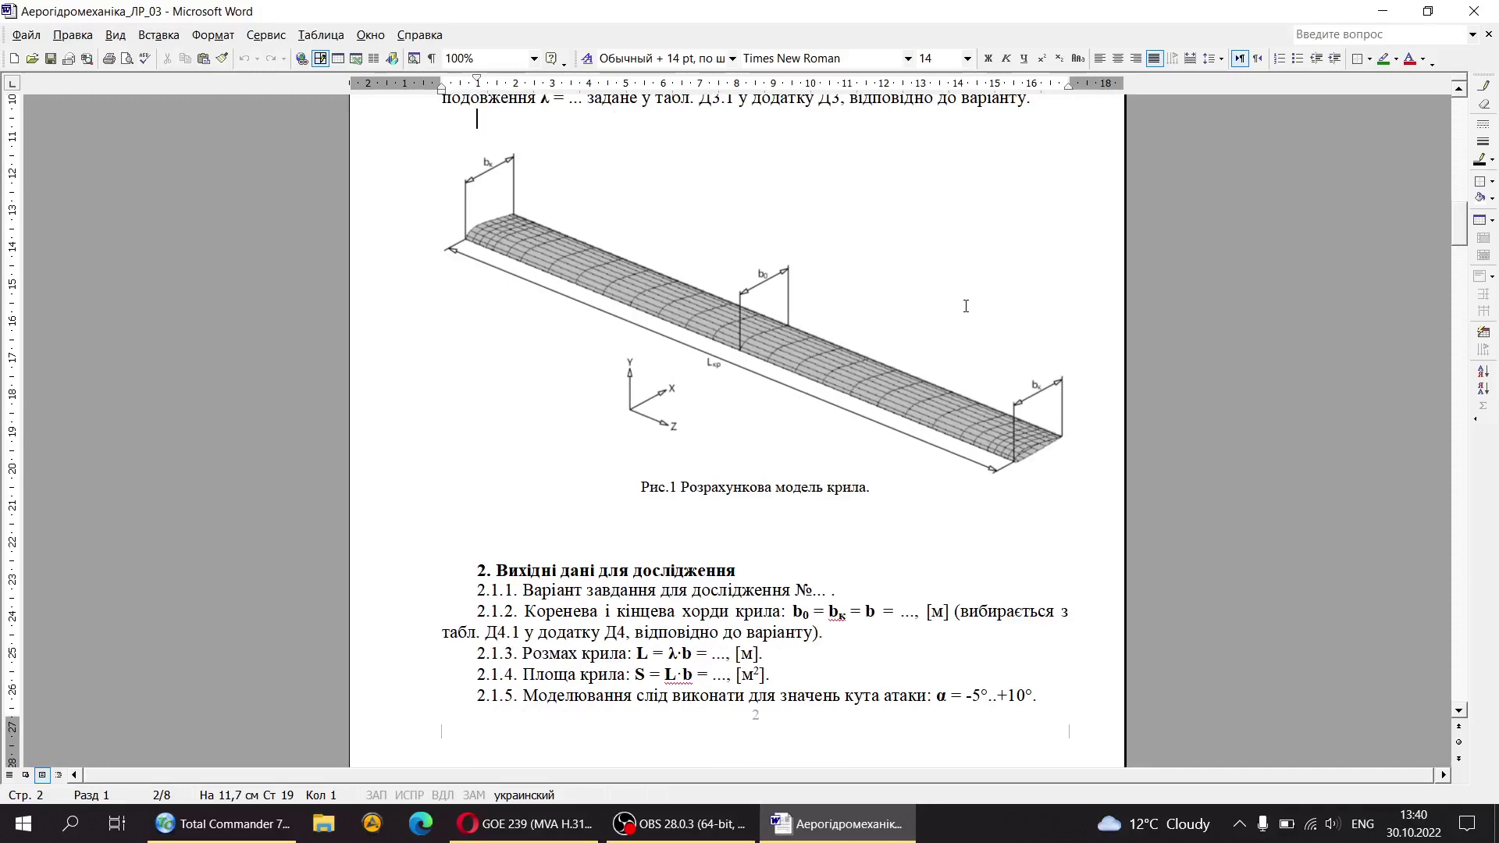
{"action": "scroll", "coordinate": [965, 306], "scroll_direction": "up", "scroll_amount": 2}
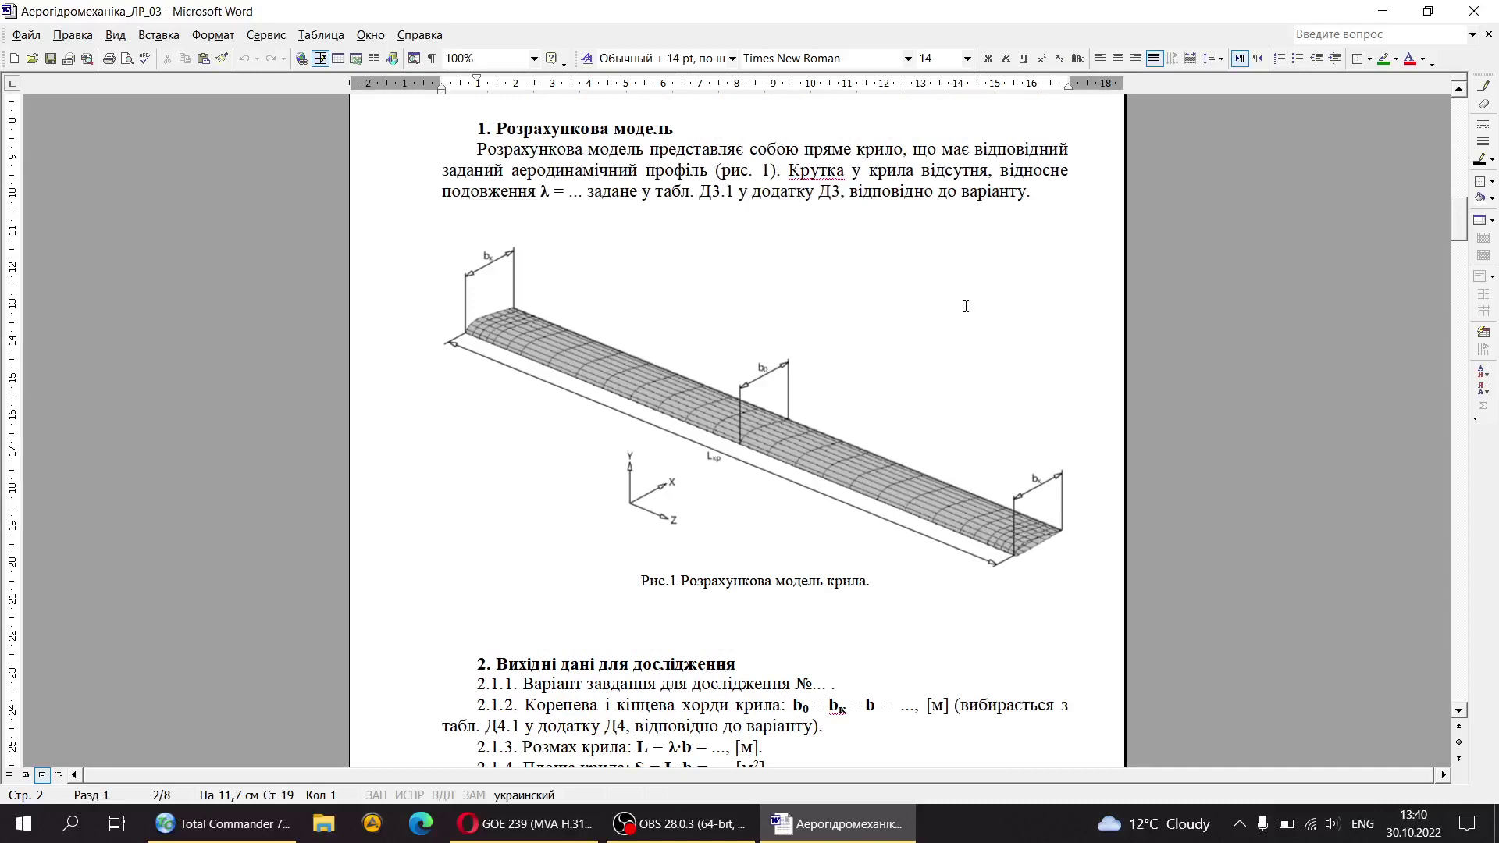
{"action": "left_click", "coordinate": [935, 466]}
{"action": "left_click", "coordinate": [1062, 486]}
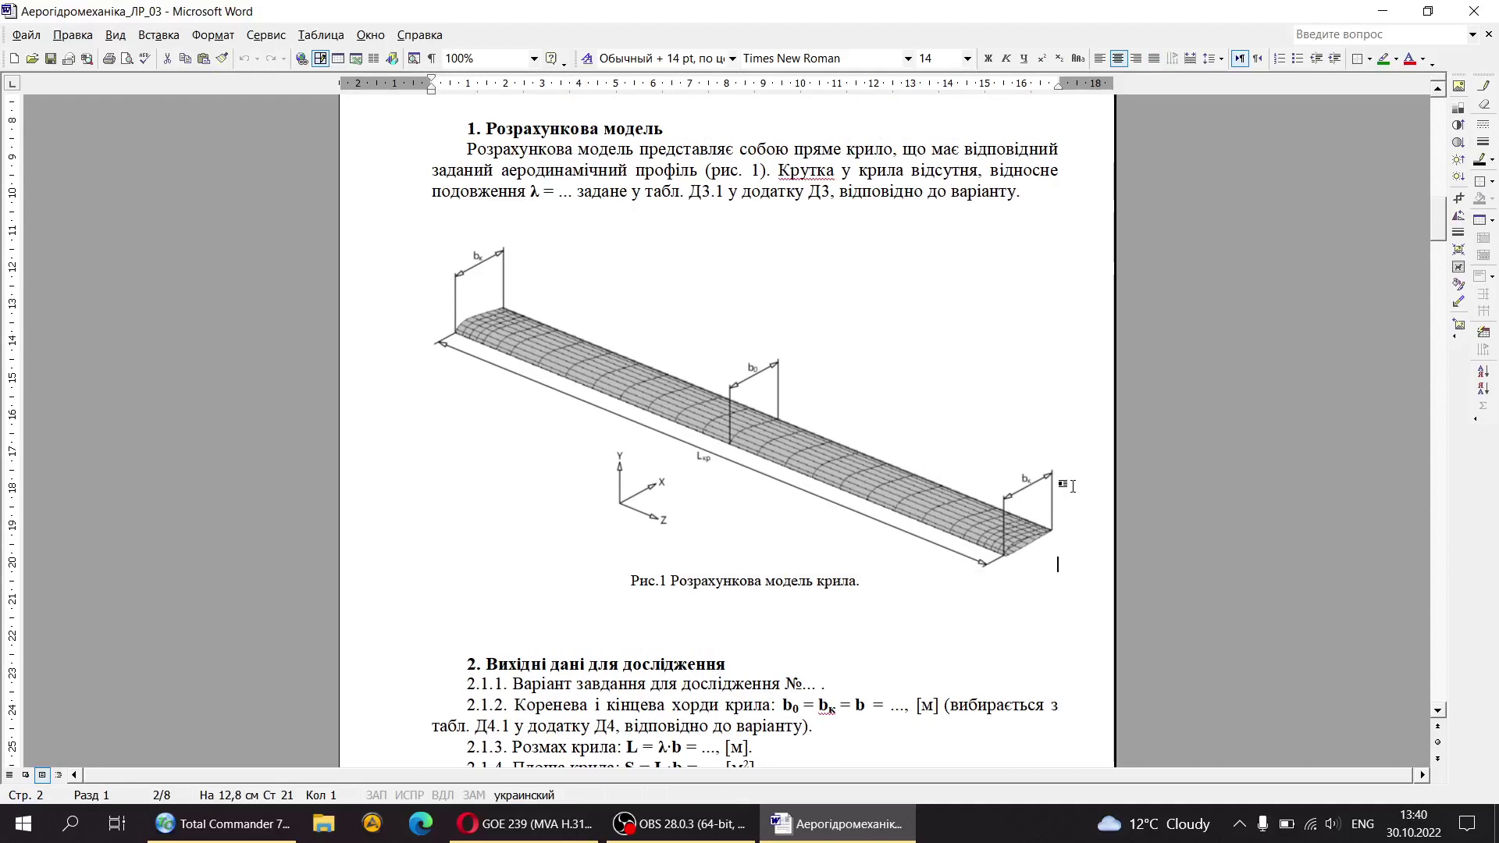
{"action": "left_click", "coordinate": [982, 498]}
{"action": "left_click", "coordinate": [1067, 506]}
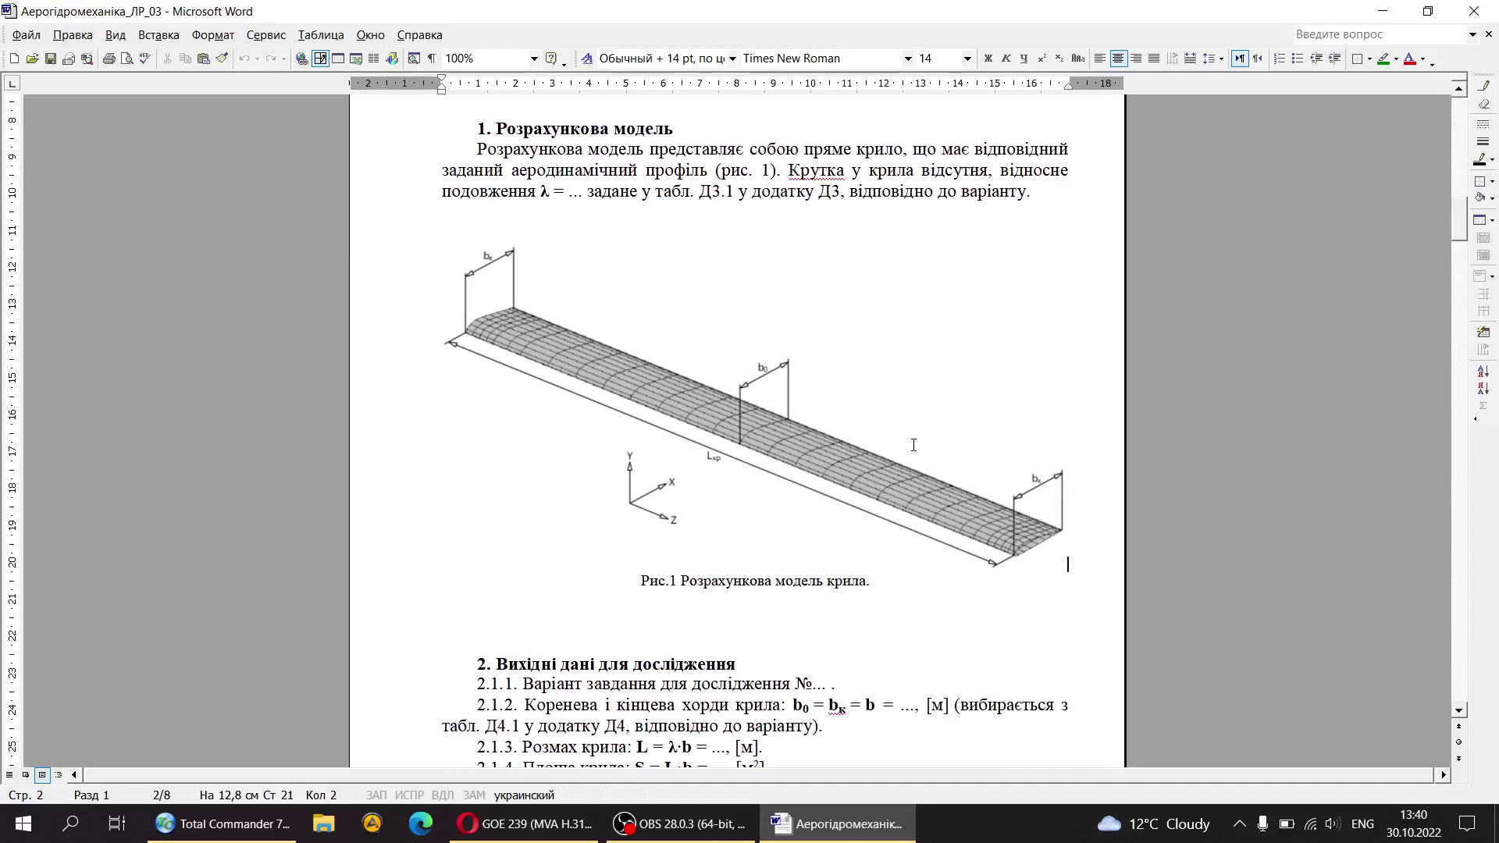
{"action": "scroll", "coordinate": [919, 441], "scroll_direction": "down", "scroll_amount": 2}
{"action": "scroll", "coordinate": [918, 441], "scroll_direction": "down", "scroll_amount": 2}
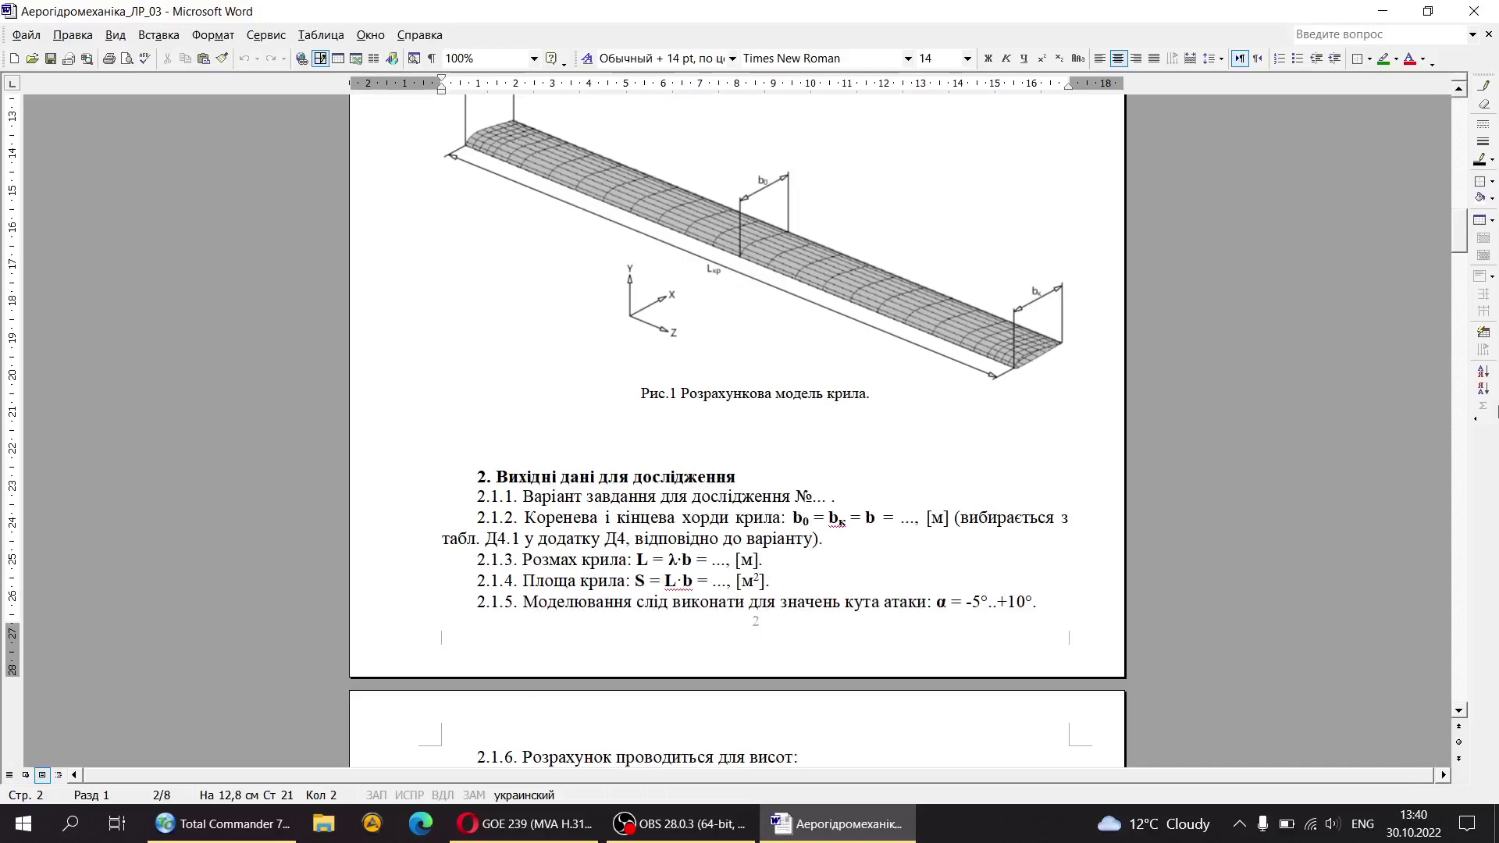
Step: Examine the airfoil, chord and aspect ratio columns of the variant data in Table Д3.1
{"action": "left_click_drag", "start_coordinate": [1462, 229], "coordinate": [1435, 570]}
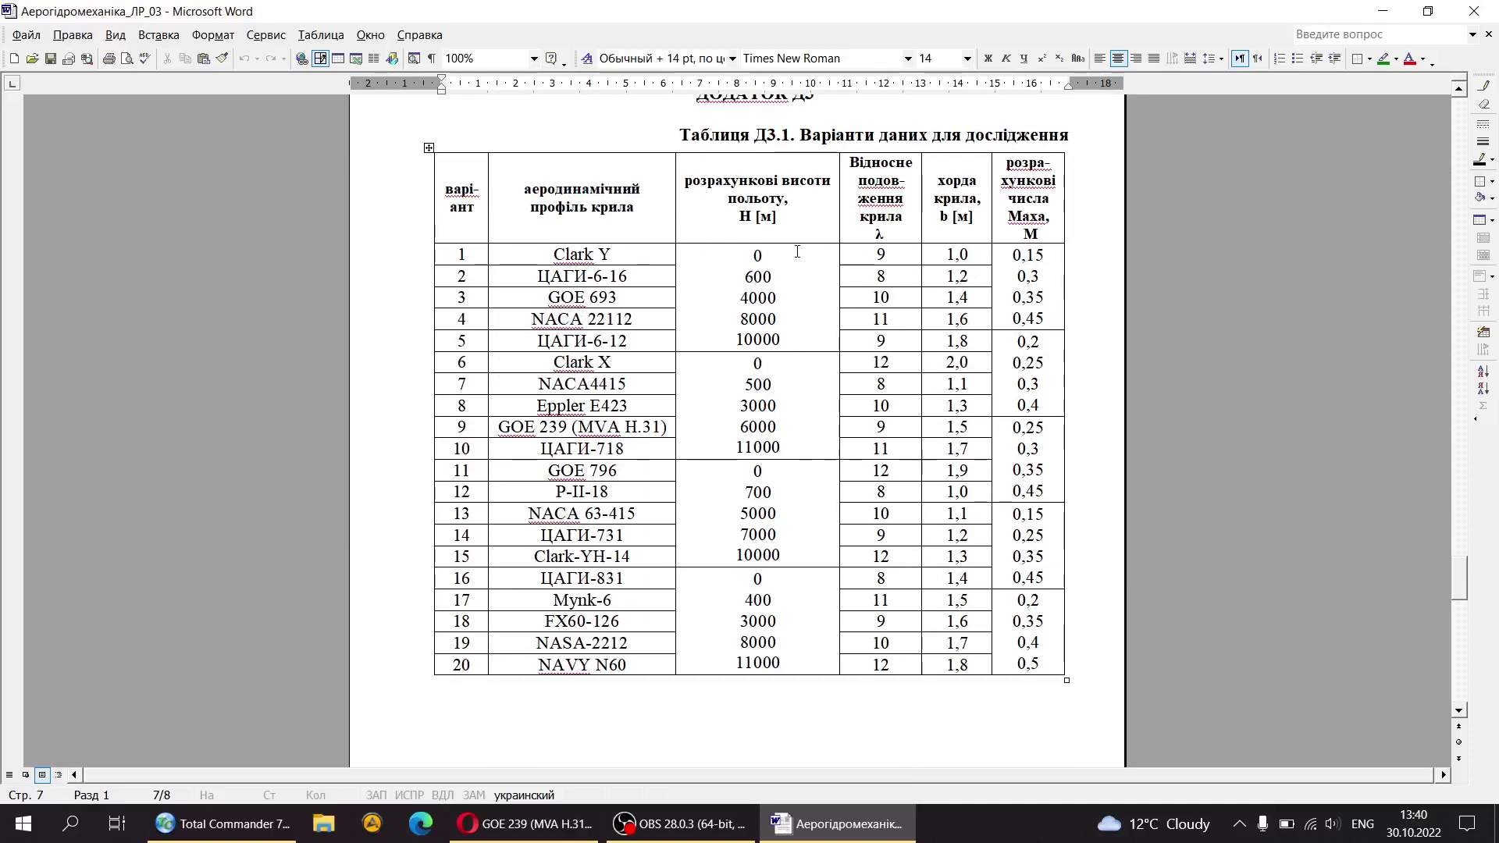
{"action": "left_click_drag", "start_coordinate": [544, 248], "coordinate": [582, 665]}
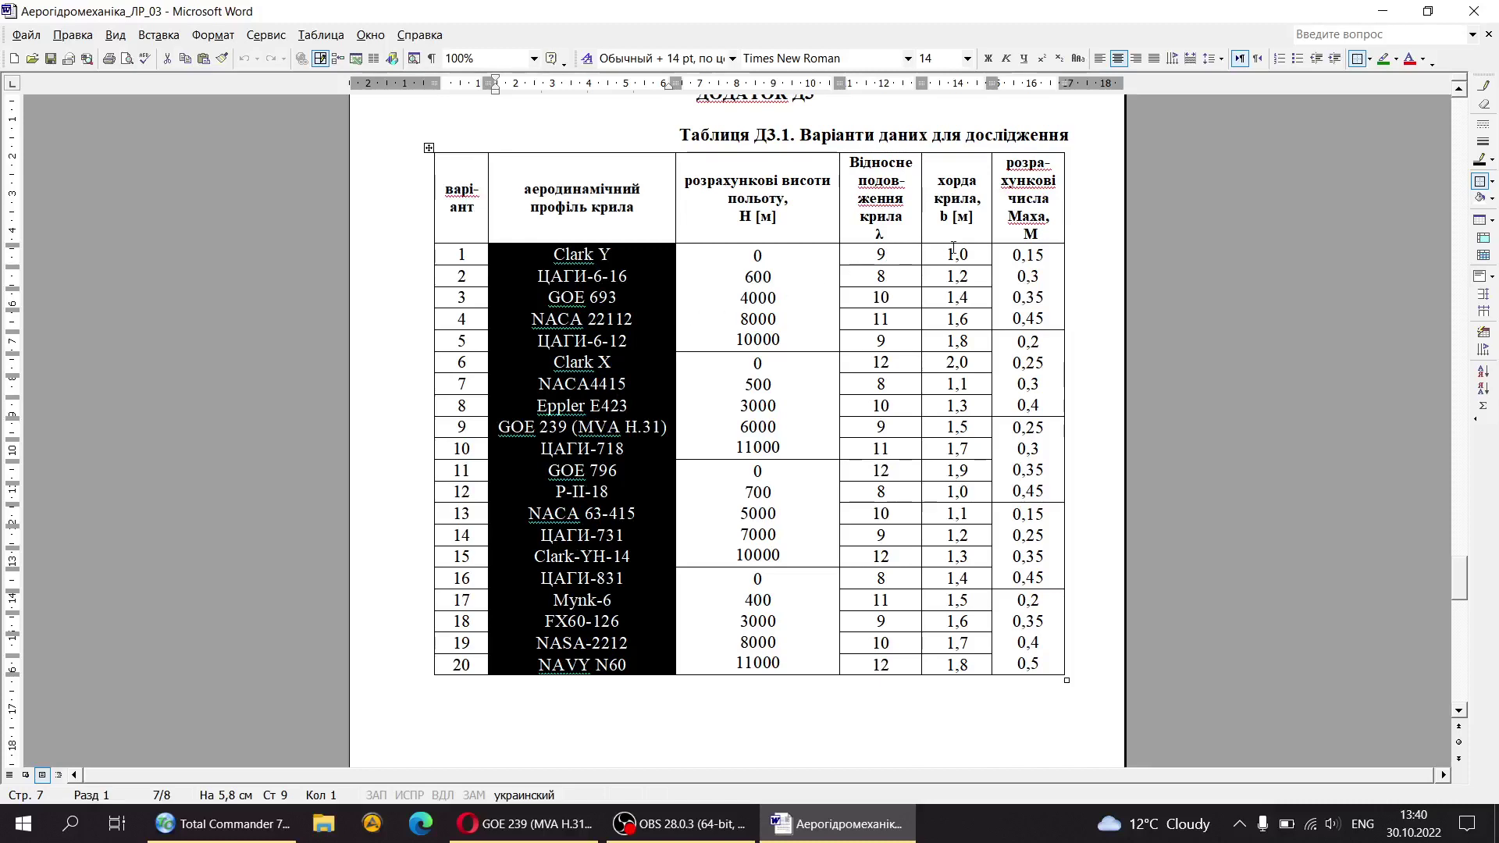
{"action": "left_click_drag", "start_coordinate": [950, 255], "coordinate": [941, 675]}
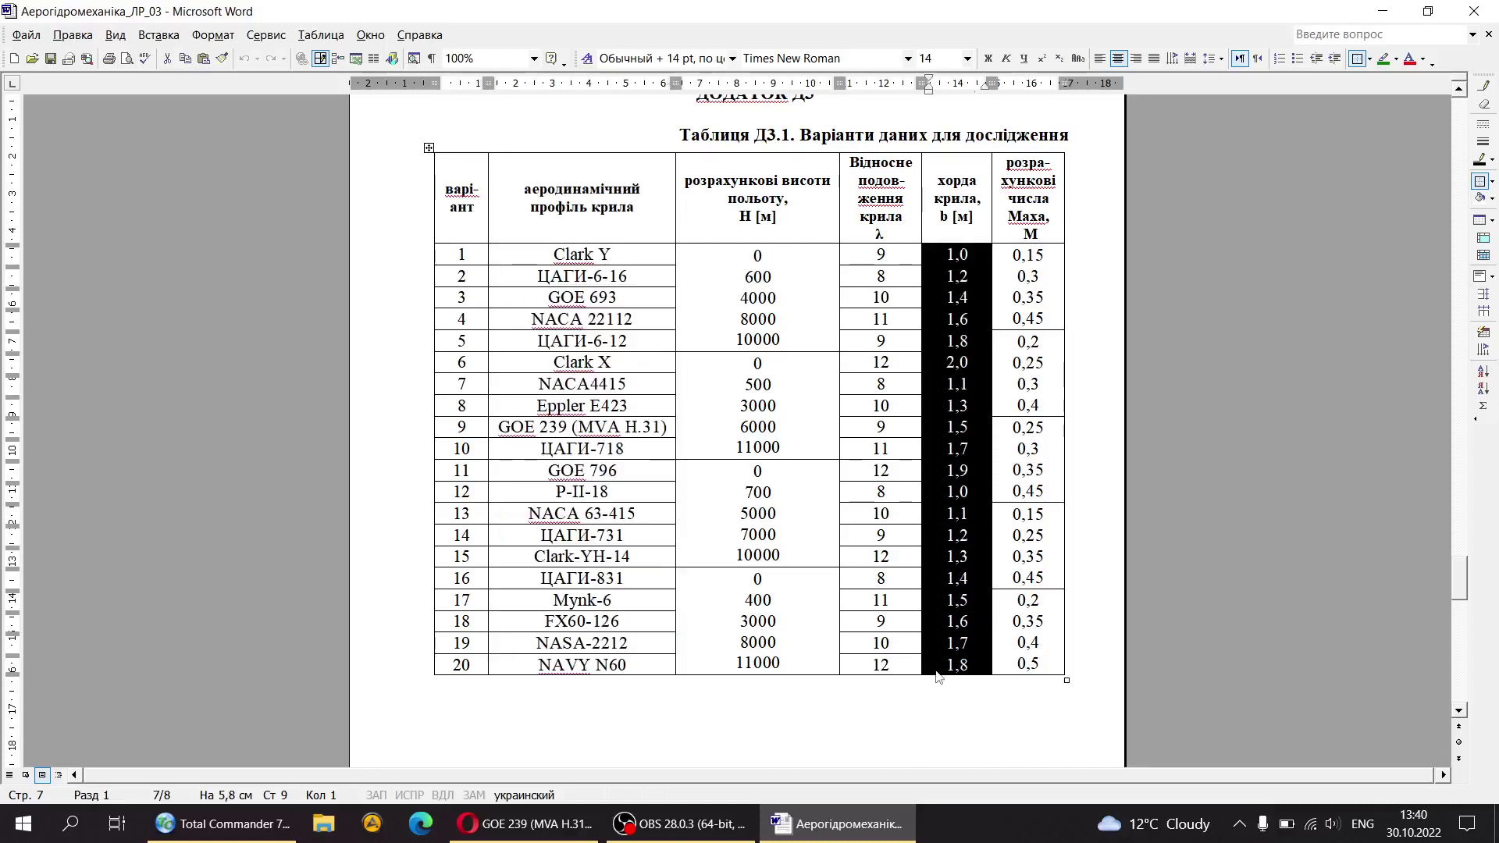
{"action": "left_click_drag", "start_coordinate": [874, 248], "coordinate": [862, 642]}
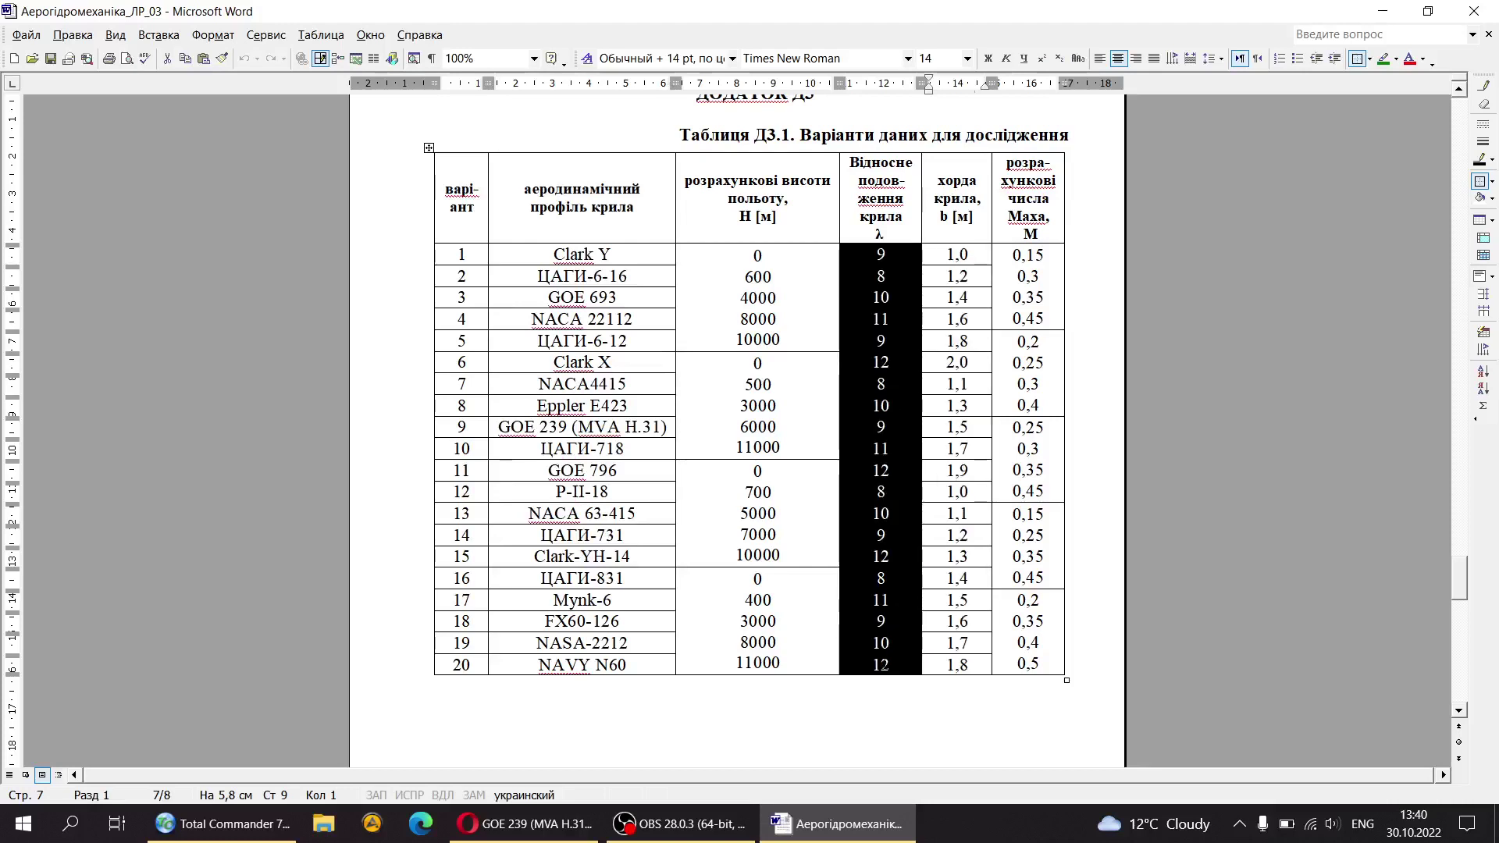
Step: Switch to Total Commander and open the wing.in file from the PANSYM folder
{"action": "left_click", "coordinate": [246, 831]}
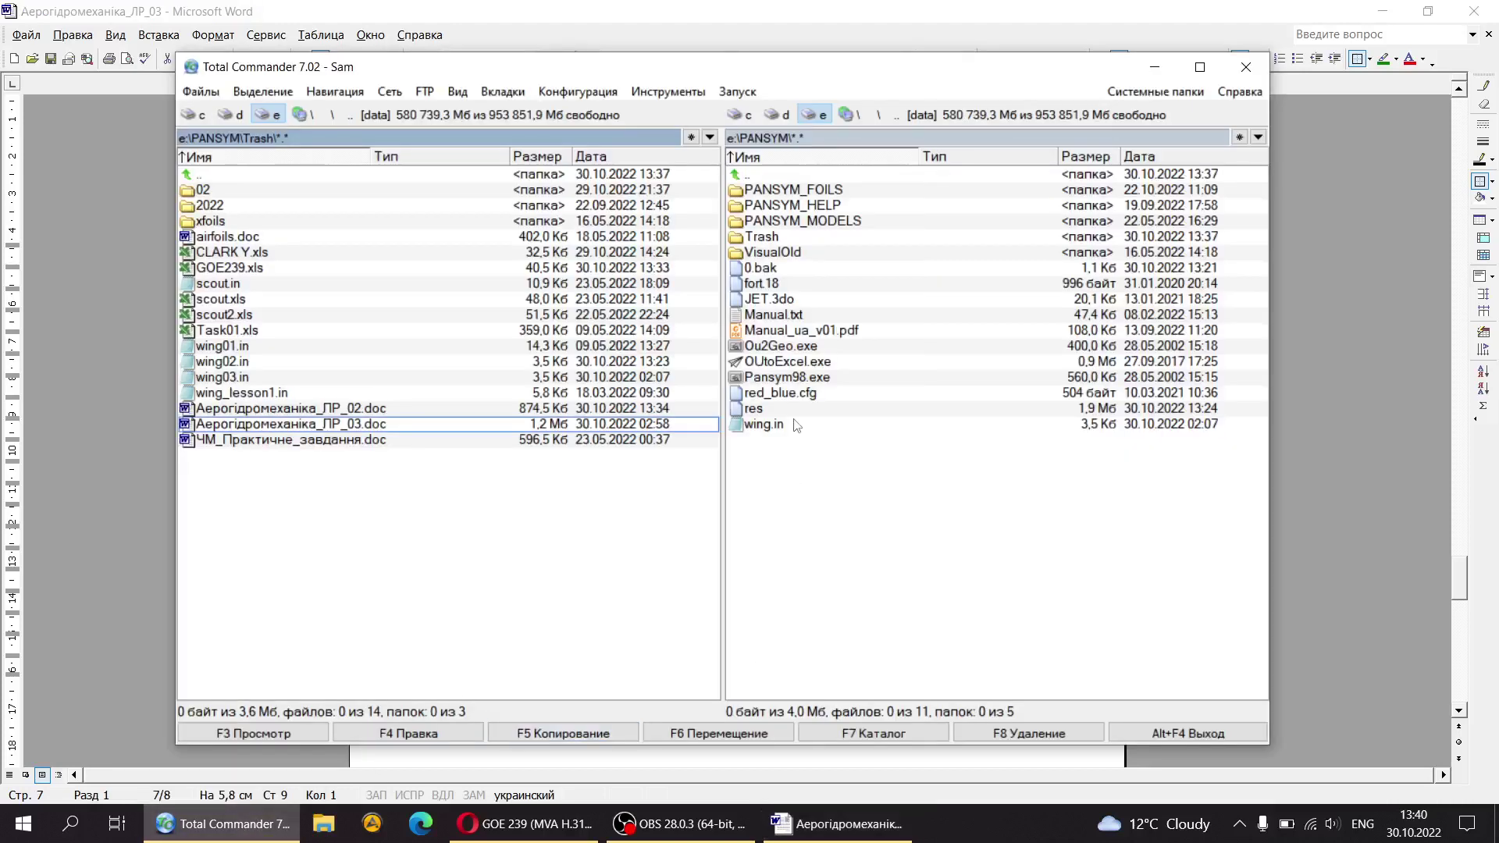
{"action": "double_click", "coordinate": [793, 422]}
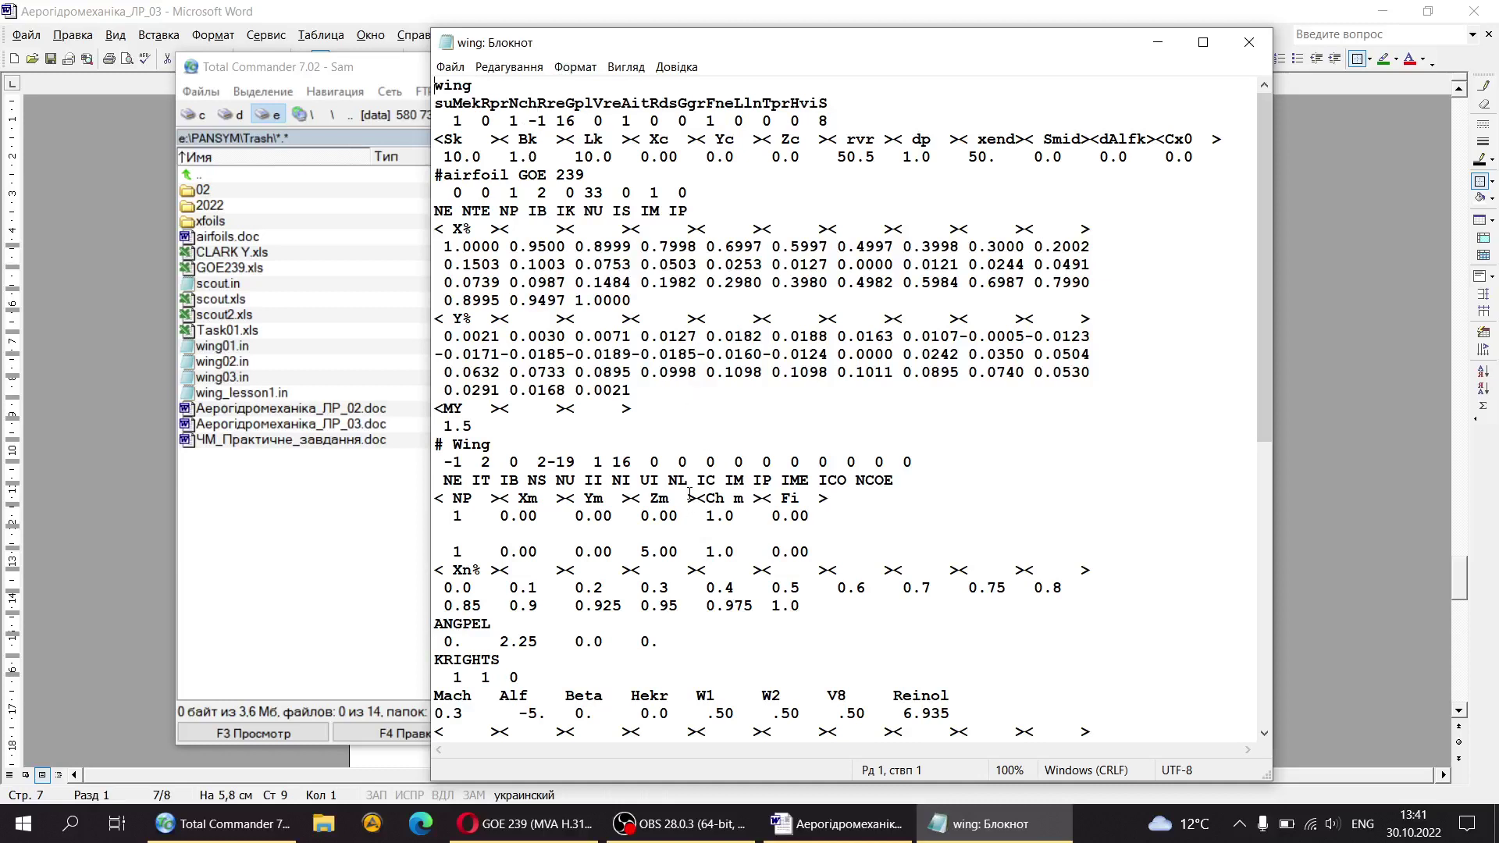
Step: Switch back to Word and check variant 2's aspect ratio in Table Д3.1 and the wing span formula in item 2.1.3
{"action": "left_click", "coordinate": [100, 491]}
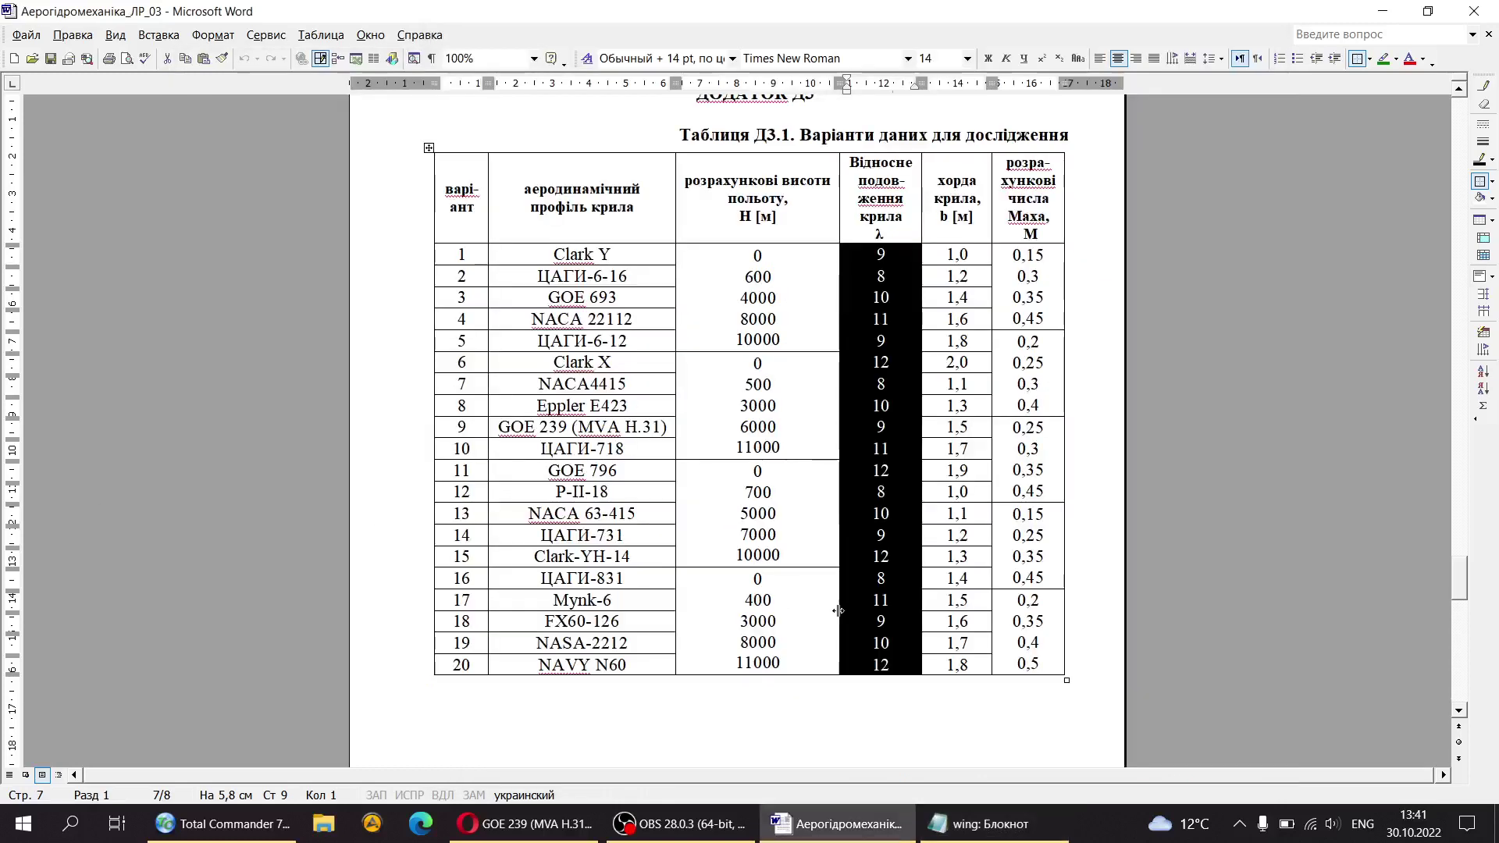
{"action": "left_click", "coordinate": [881, 278]}
{"action": "double_click", "coordinate": [881, 279]}
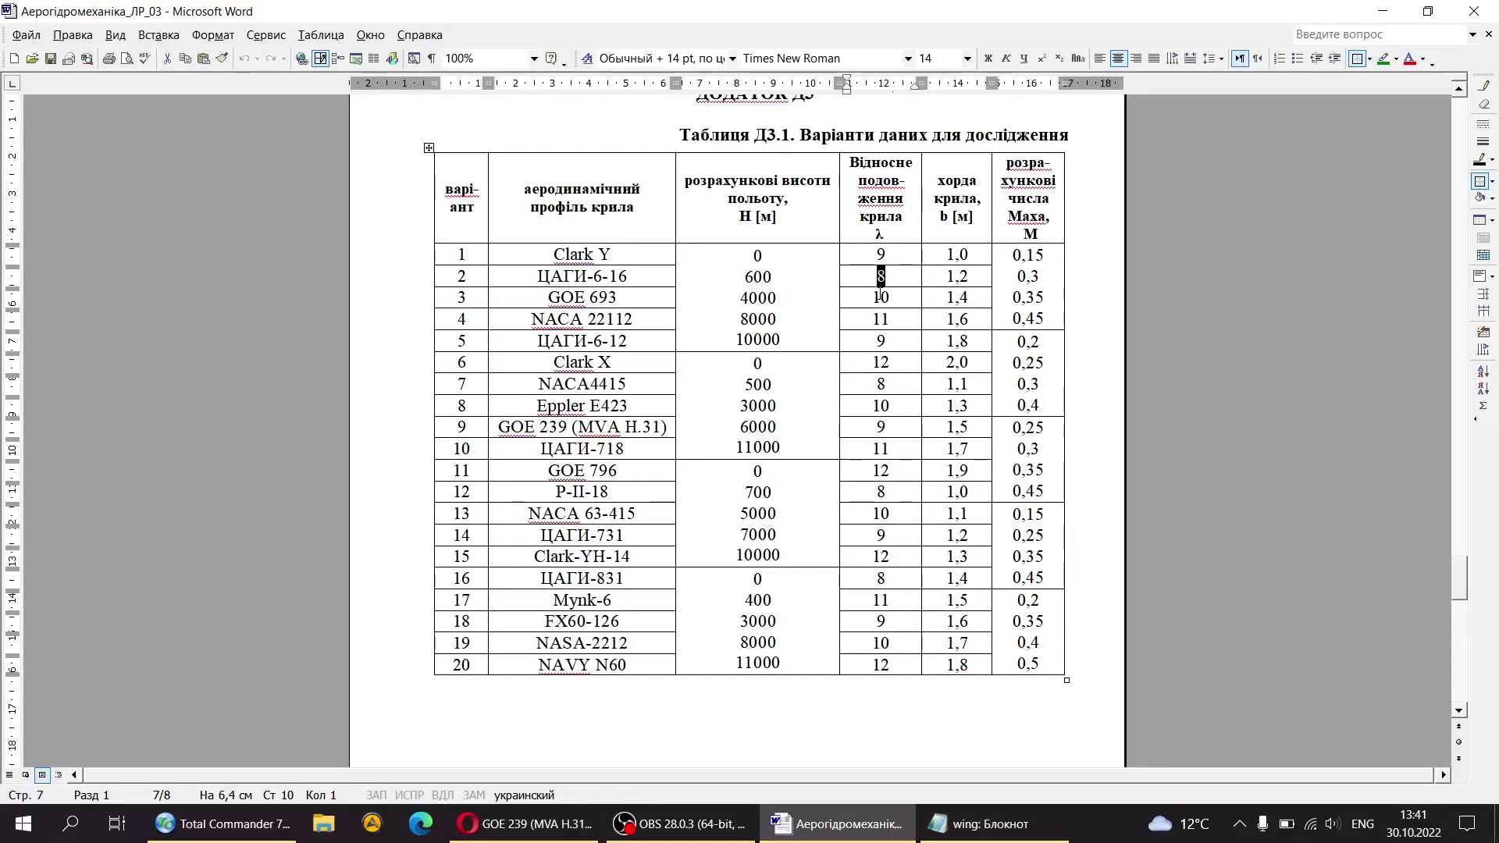
{"action": "left_click", "coordinate": [975, 820]}
{"action": "left_click", "coordinate": [243, 666]}
{"action": "left_click_drag", "start_coordinate": [1462, 560], "coordinate": [1446, 222]}
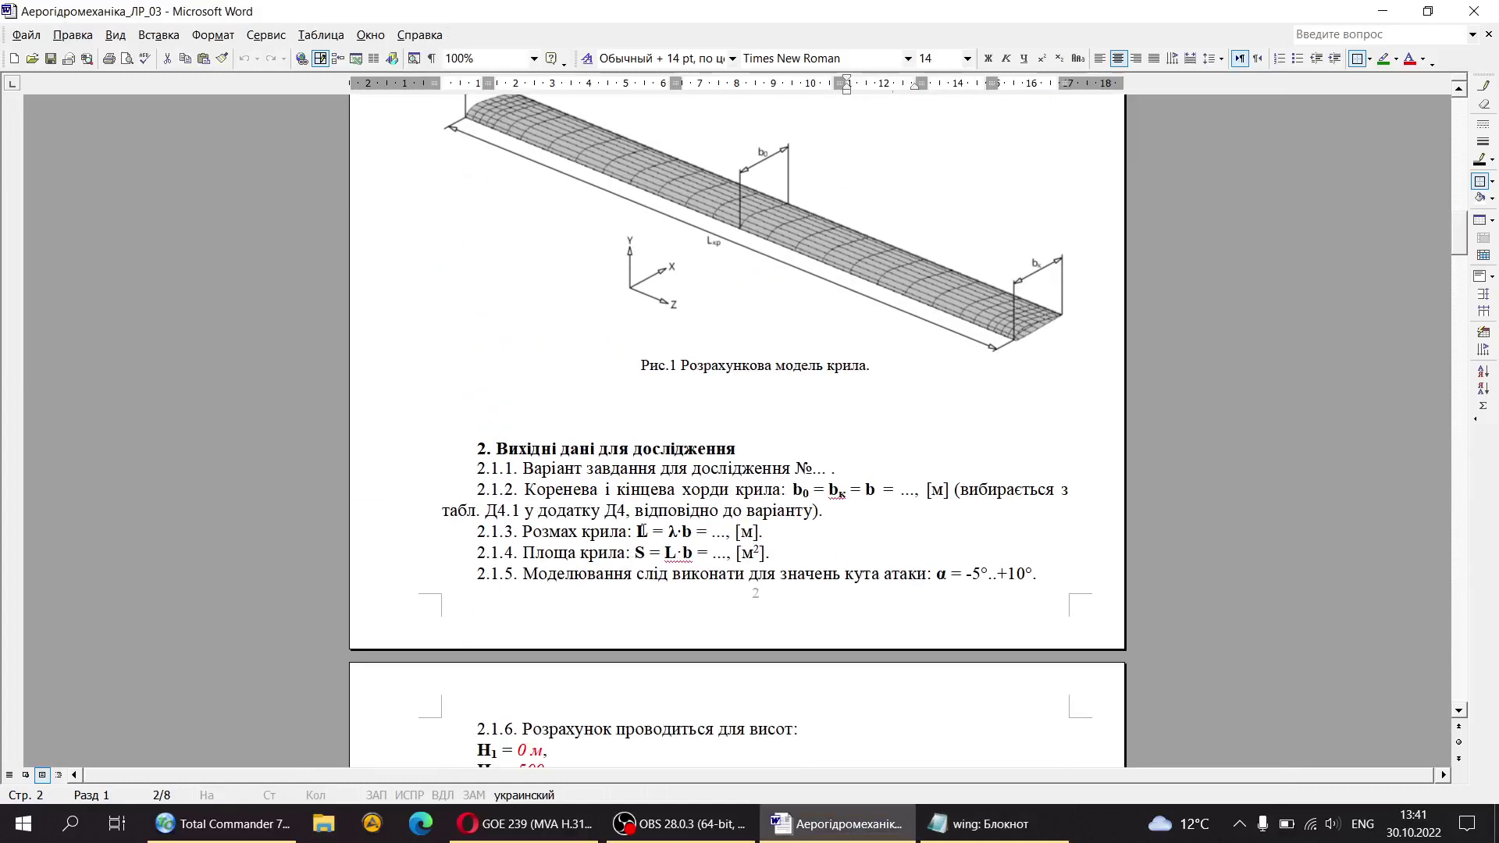
{"action": "left_click_drag", "start_coordinate": [634, 532], "coordinate": [667, 534]}
{"action": "left_click", "coordinate": [698, 532]}
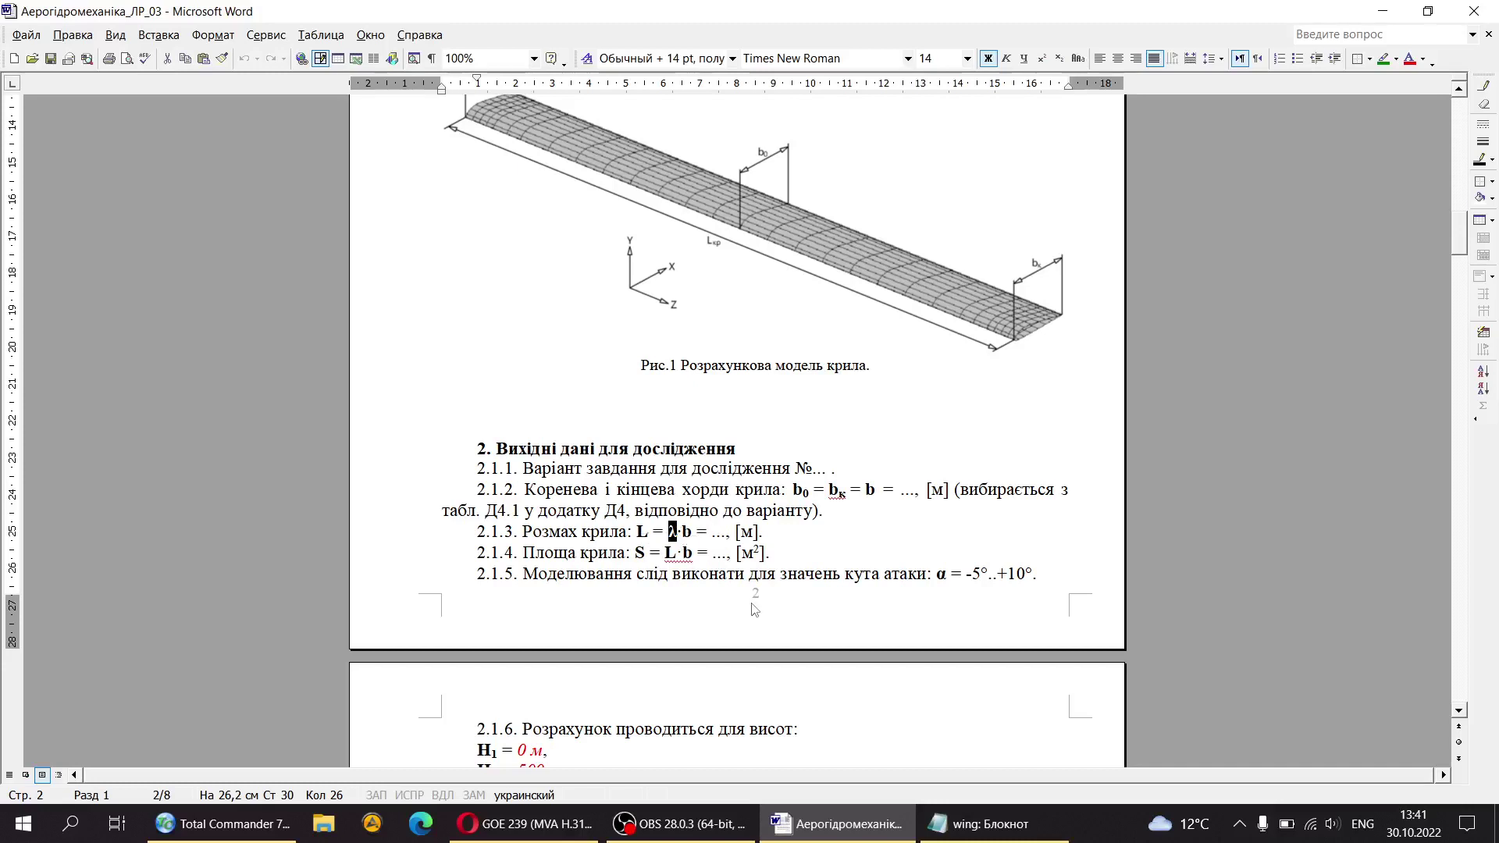
Step: Switch to the wing file in Notepad and set the Lk and Sk values to 8.0 each
{"action": "key", "text": "alt+Tab"}
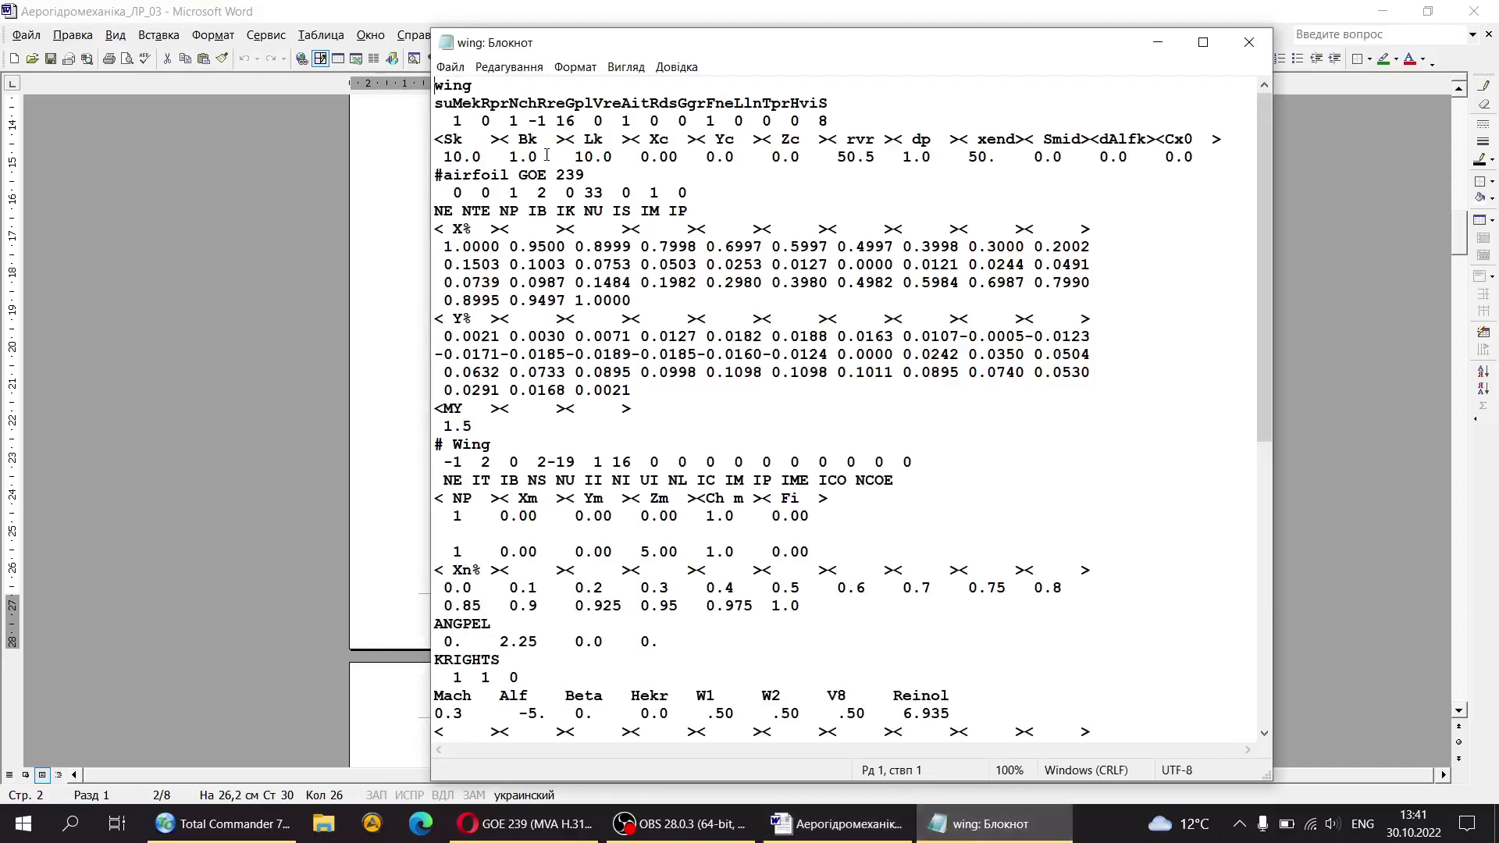
{"action": "left_click_drag", "start_coordinate": [575, 156], "coordinate": [594, 157]}
{"action": "type", "text": "8"}
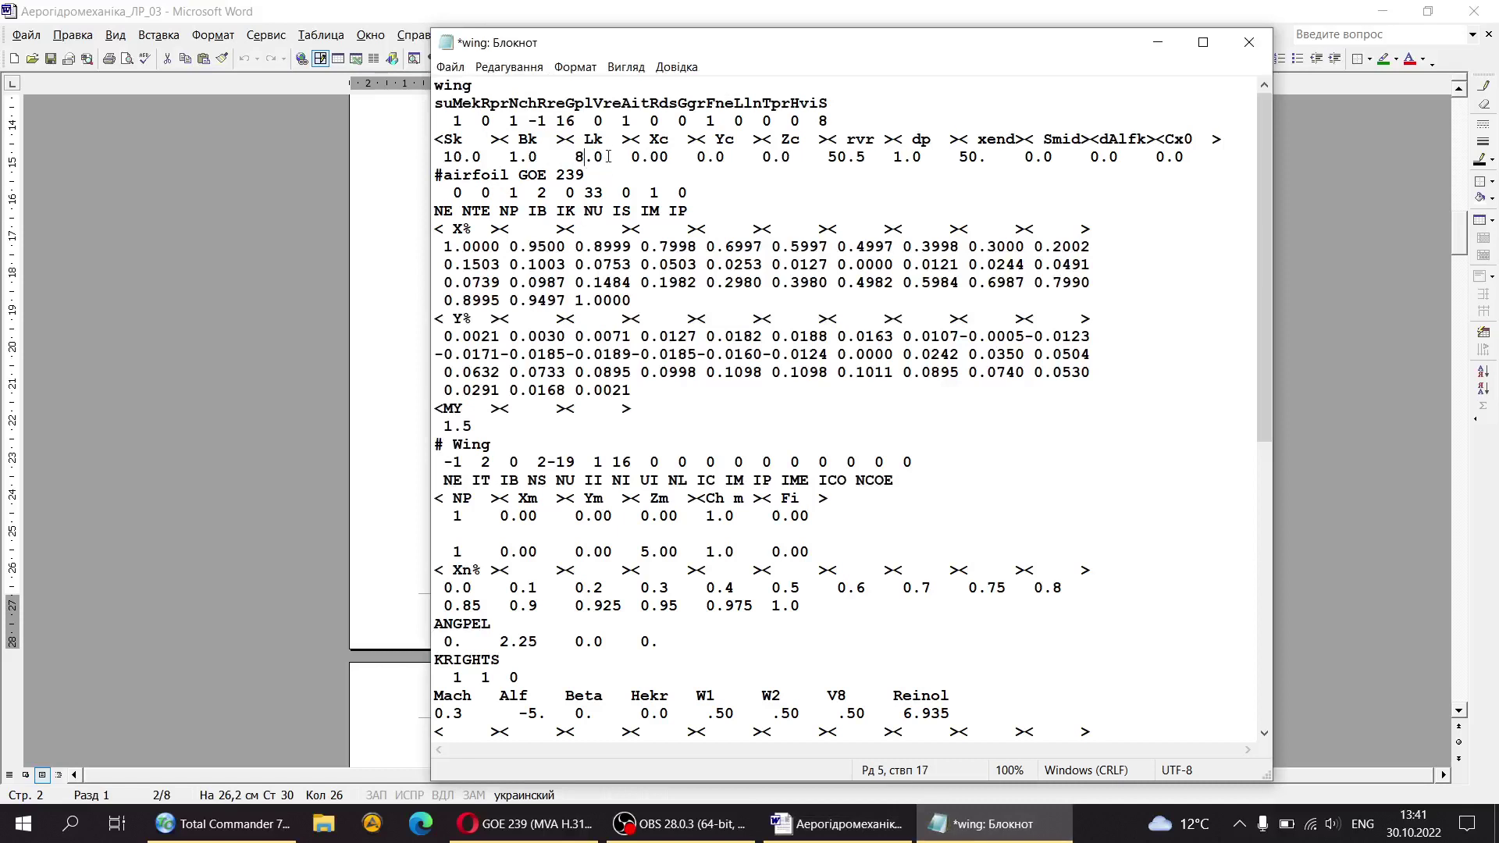
{"action": "left_click", "coordinate": [621, 156]}
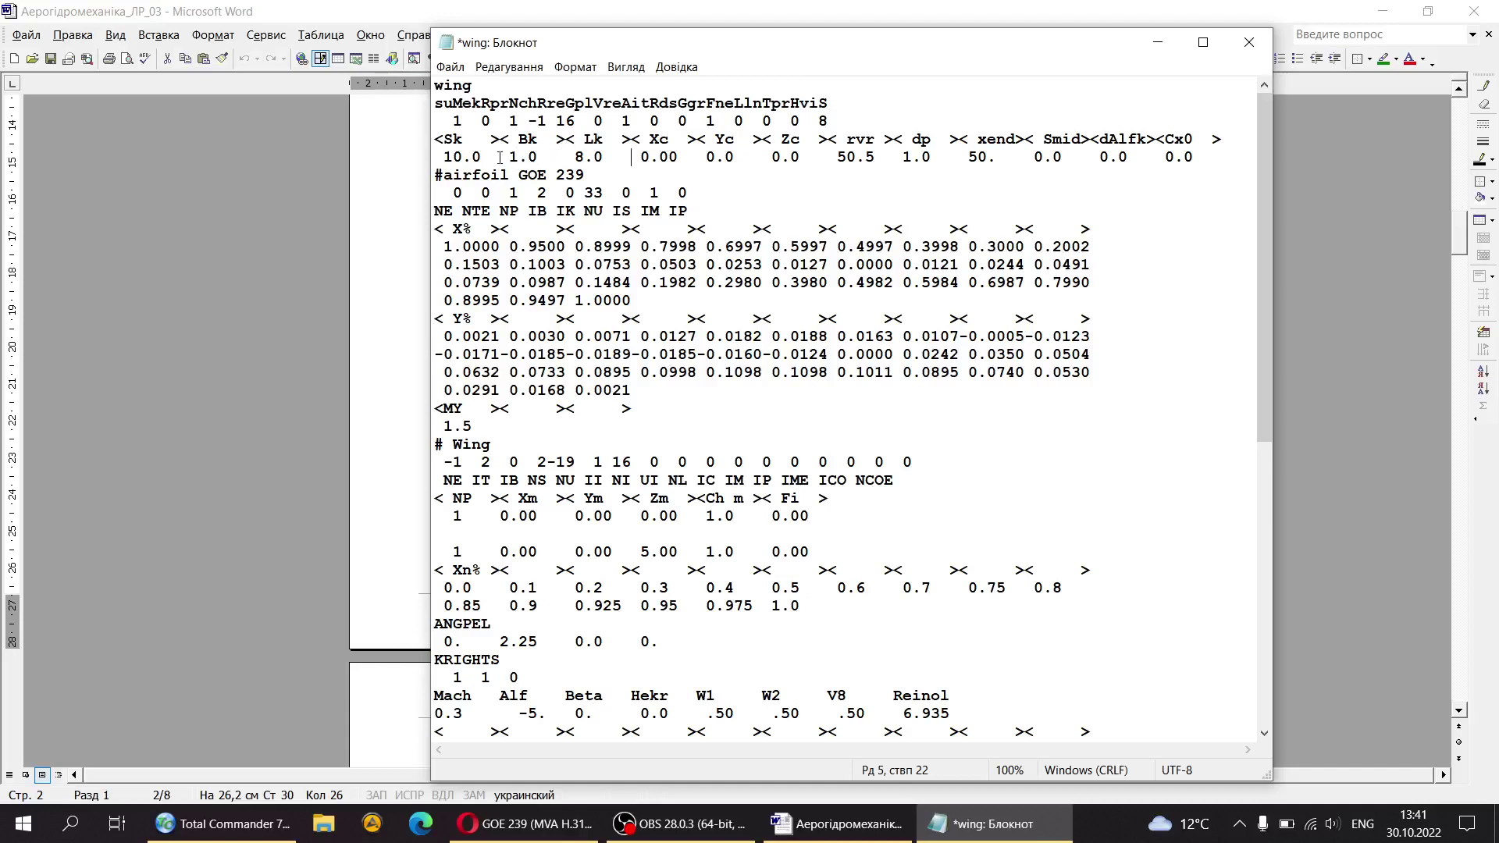
{"action": "left_click_drag", "start_coordinate": [443, 156], "coordinate": [463, 157]}
{"action": "type", "text": "8"}
Step: Set the Zm coordinate of the second wing section to 4.00
{"action": "scroll", "coordinate": [816, 506], "scroll_direction": "down", "scroll_amount": 2}
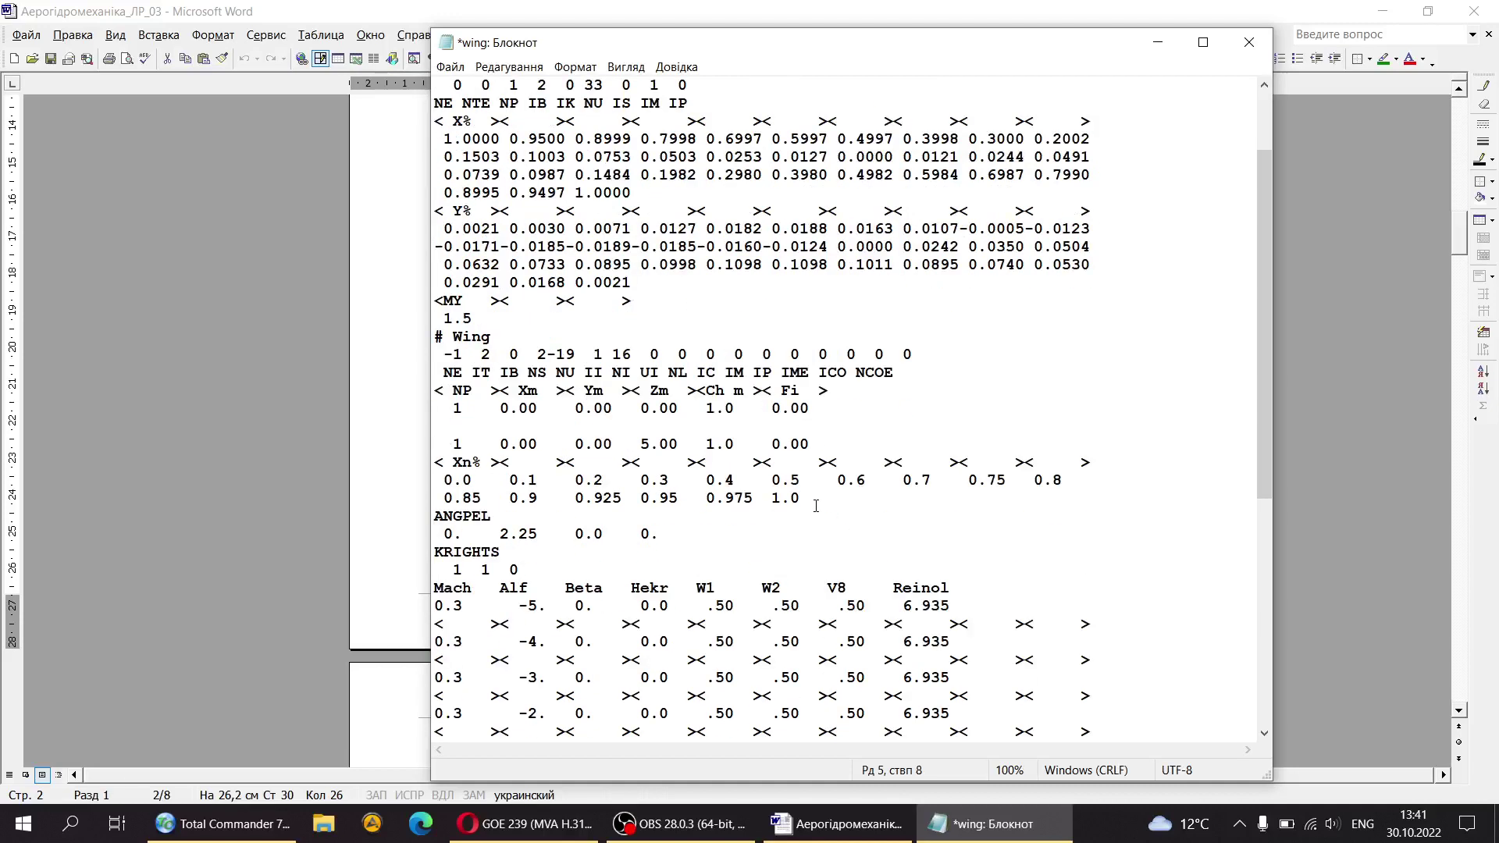
{"action": "left_click", "coordinate": [651, 439]}
{"action": "key", "text": "shift+Left"}
{"action": "type", "text": "4"}
{"action": "left_click_drag", "start_coordinate": [641, 444], "coordinate": [677, 446]}
{"action": "left_click", "coordinate": [706, 445]}
Step: Change the MY value at the end of the GOE 239 airfoil block to 1.0
{"action": "scroll", "coordinate": [706, 452], "scroll_direction": "up", "scroll_amount": 2}
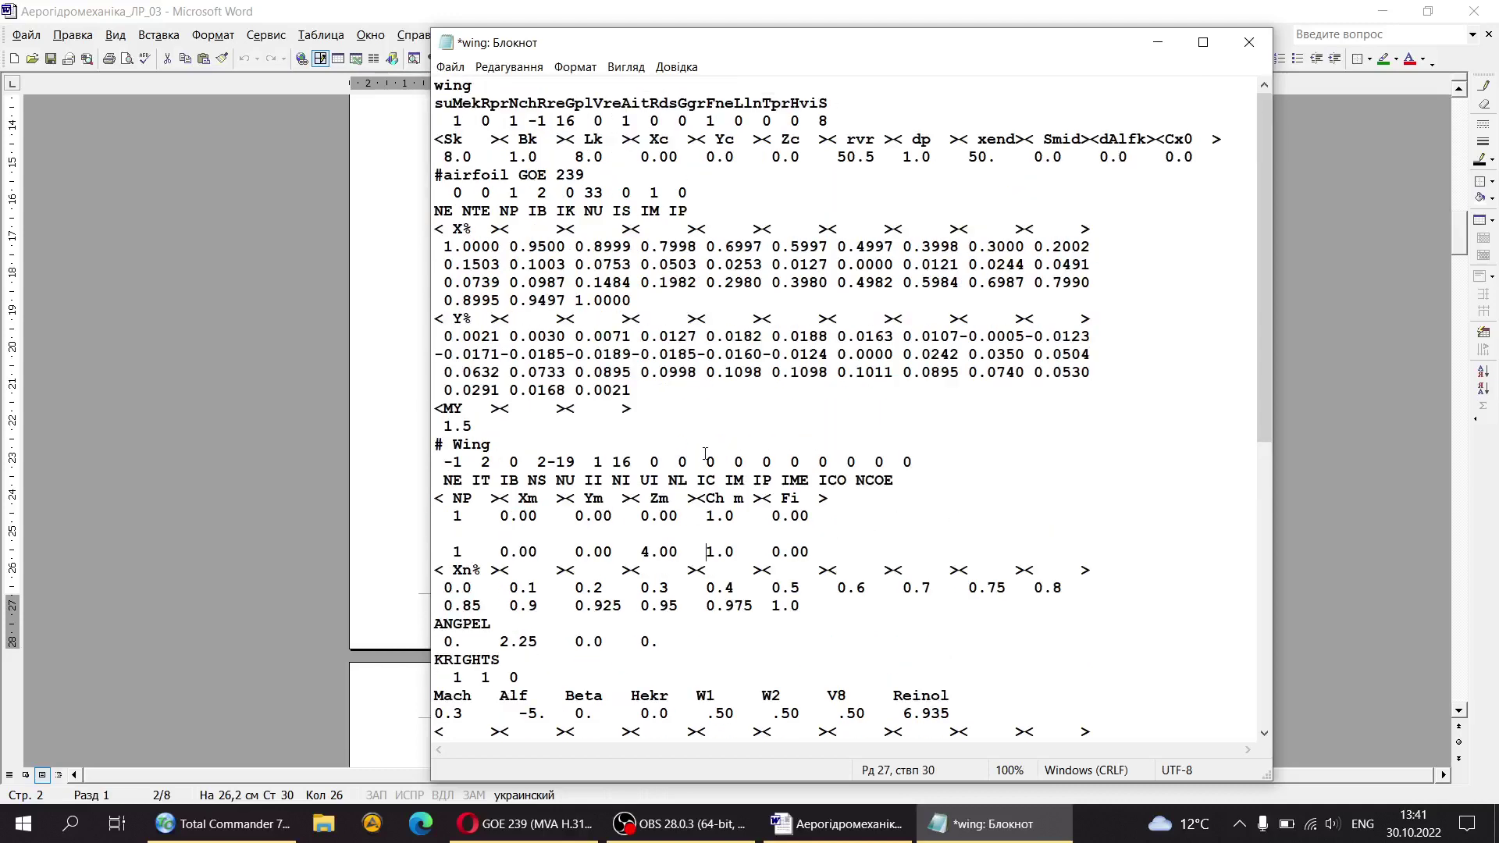
{"action": "left_click_drag", "start_coordinate": [436, 175], "coordinate": [659, 420]}
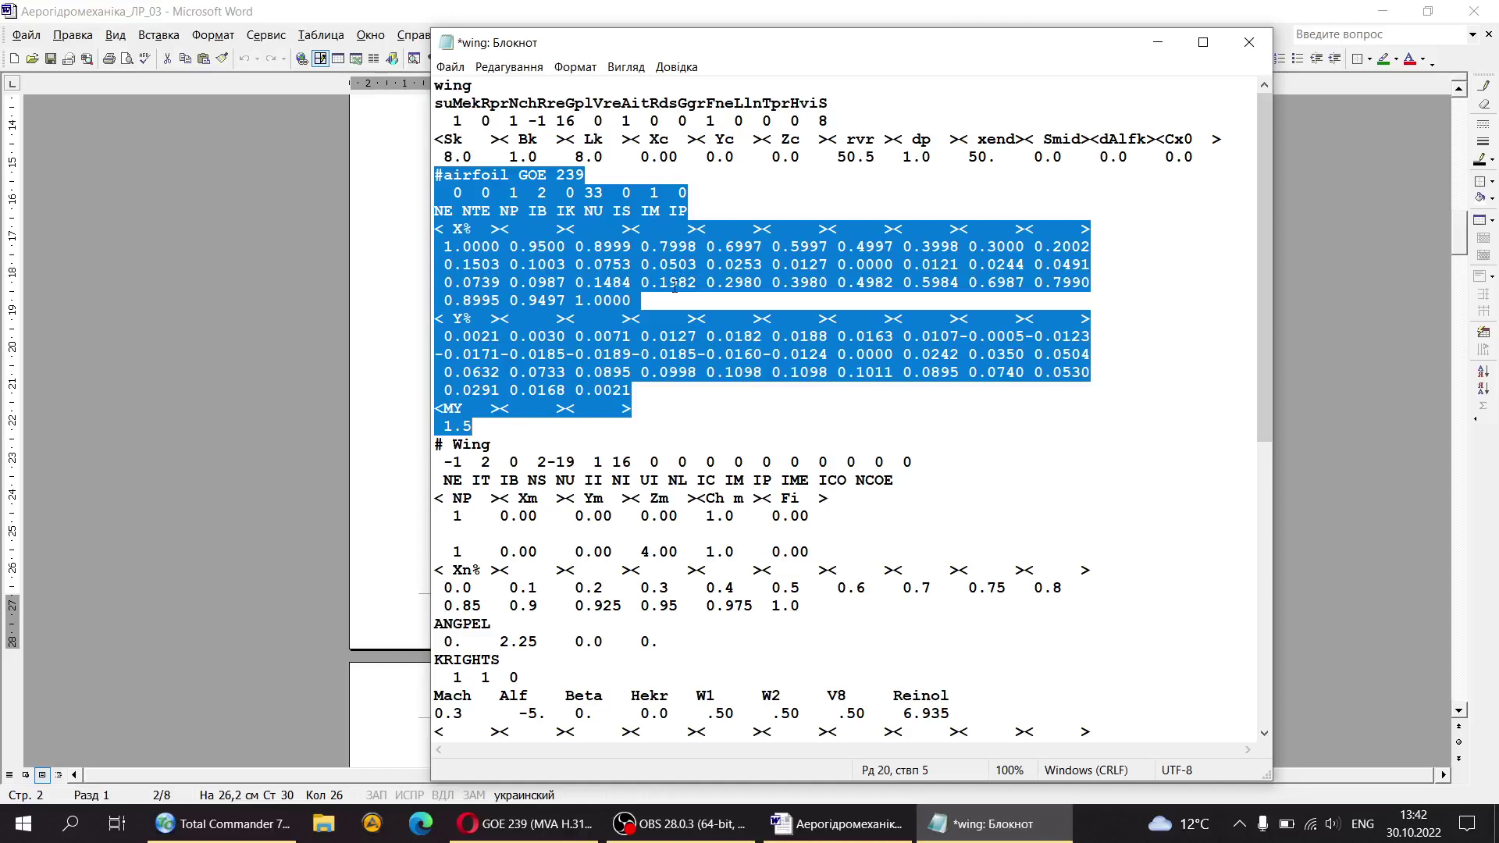
{"action": "left_click_drag", "start_coordinate": [435, 425], "coordinate": [472, 427]}
{"action": "left_click", "coordinate": [484, 424]}
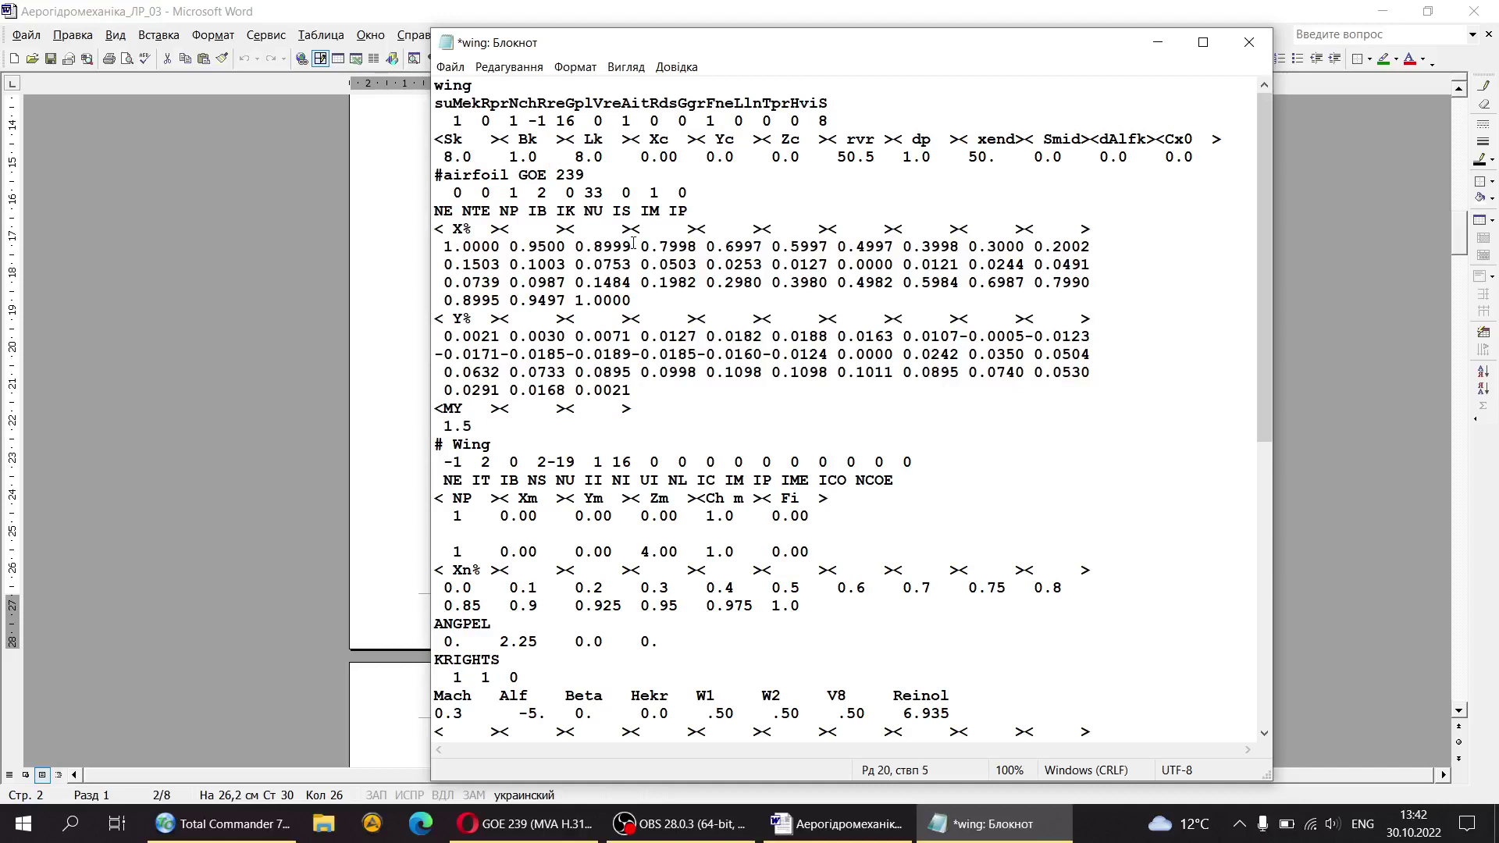
{"action": "left_click_drag", "start_coordinate": [650, 193], "coordinate": [660, 192]}
{"action": "left_click_drag", "start_coordinate": [434, 408], "coordinate": [481, 427]}
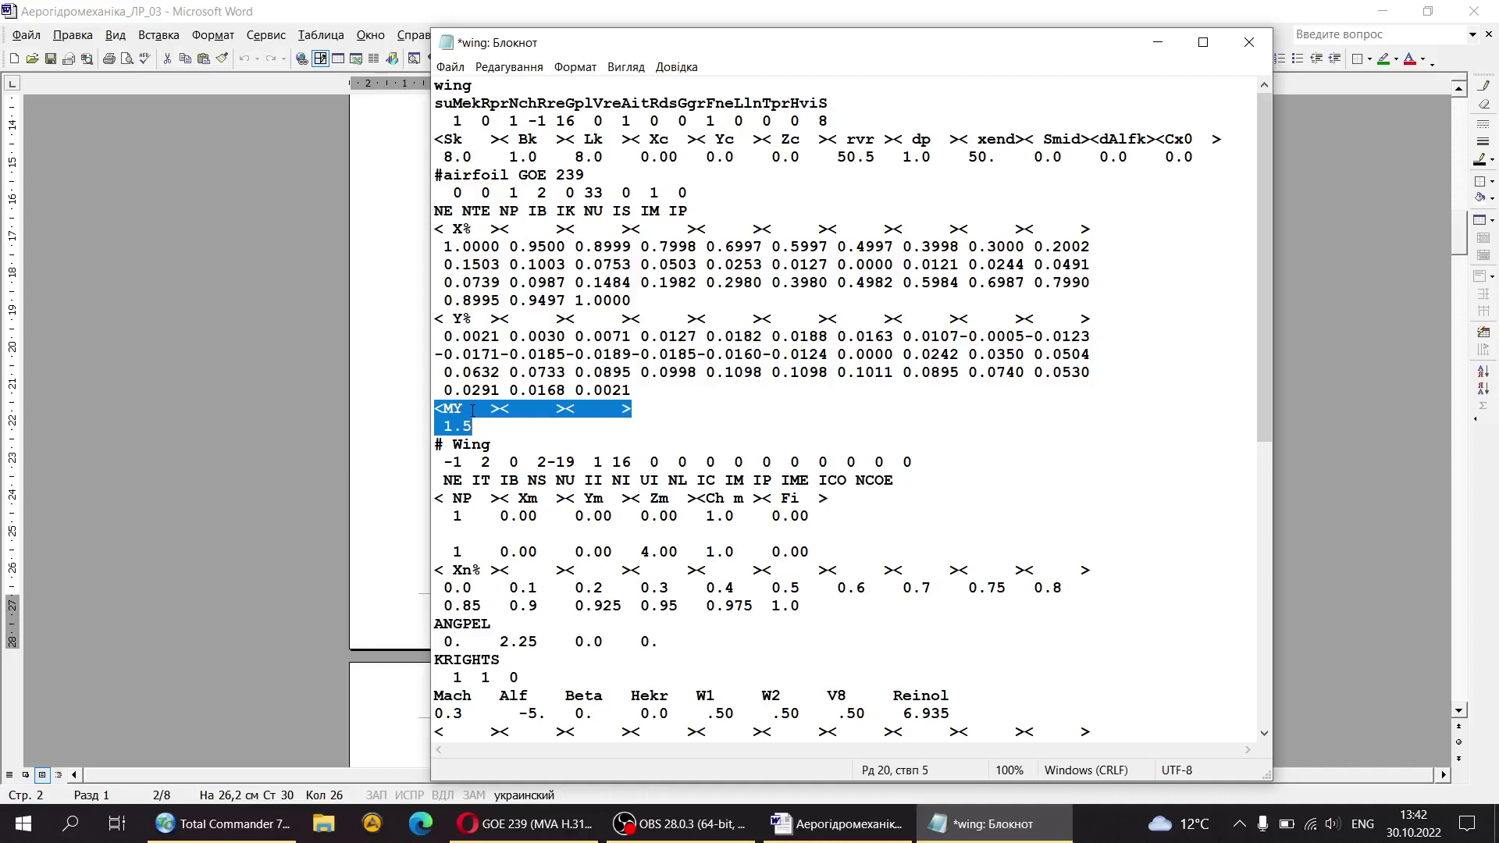
{"action": "left_click", "coordinate": [473, 426]}
{"action": "key", "text": "BackSpace"}
{"action": "type", "text": "0"}
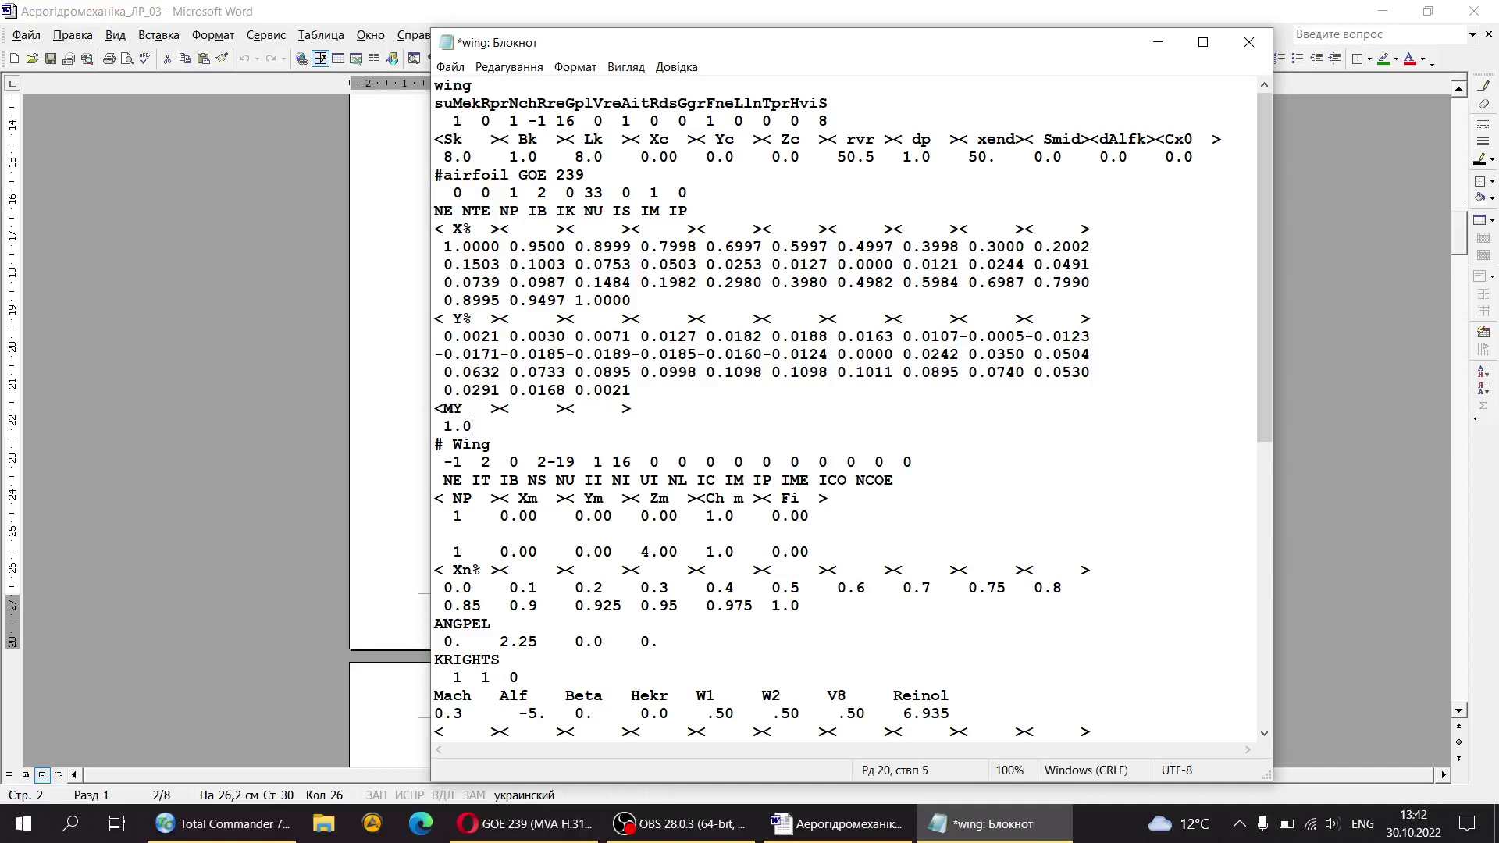
Step: Review the MY parameter lines beneath the airfoil coordinates and the wing data that follow them
{"action": "left_click_drag", "start_coordinate": [435, 426], "coordinate": [480, 426]}
{"action": "left_click", "coordinate": [476, 430]}
{"action": "left_click_drag", "start_coordinate": [431, 406], "coordinate": [478, 428]}
{"action": "left_click", "coordinate": [535, 433]}
{"action": "scroll", "coordinate": [515, 405], "scroll_direction": "down", "scroll_amount": 3}
{"action": "scroll", "coordinate": [474, 377], "scroll_direction": "up", "scroll_amount": 2}
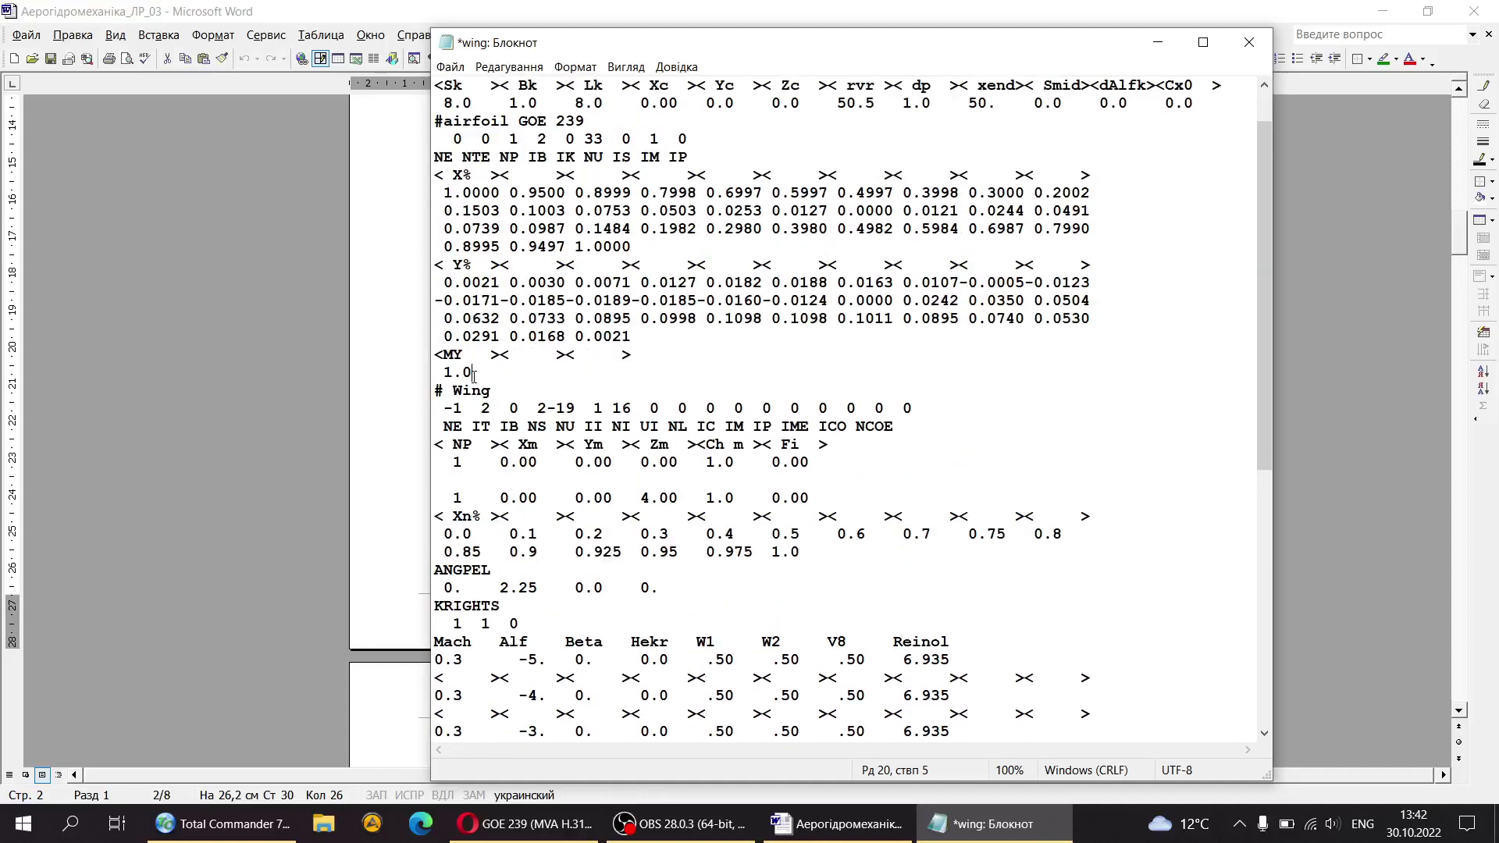
{"action": "left_click_drag", "start_coordinate": [474, 377], "coordinate": [440, 380]}
{"action": "left_click", "coordinate": [537, 367]}
{"action": "left_click_drag", "start_coordinate": [474, 373], "coordinate": [434, 353]}
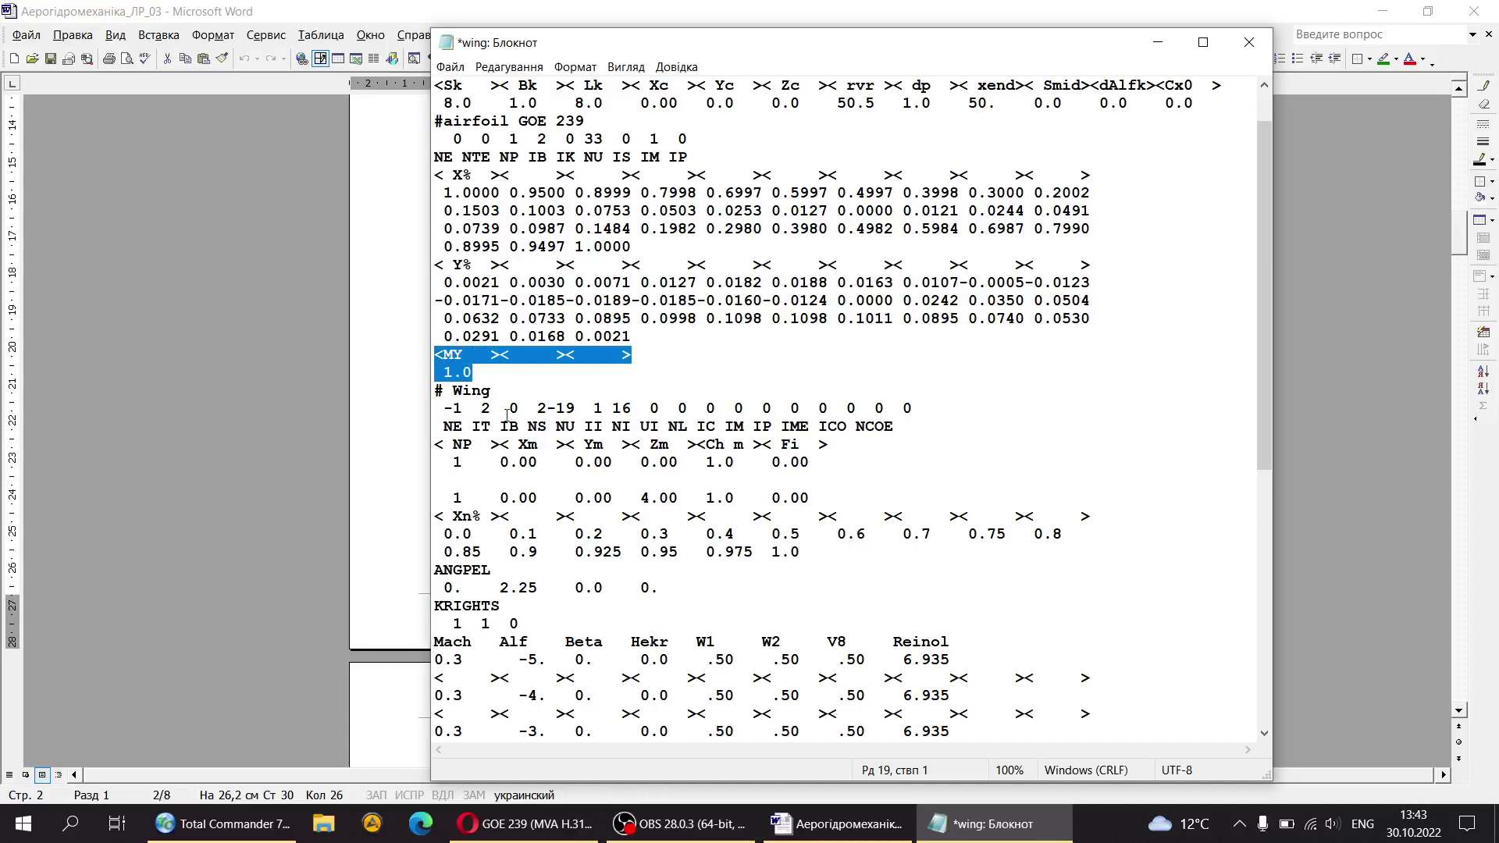
{"action": "left_click", "coordinate": [559, 392]}
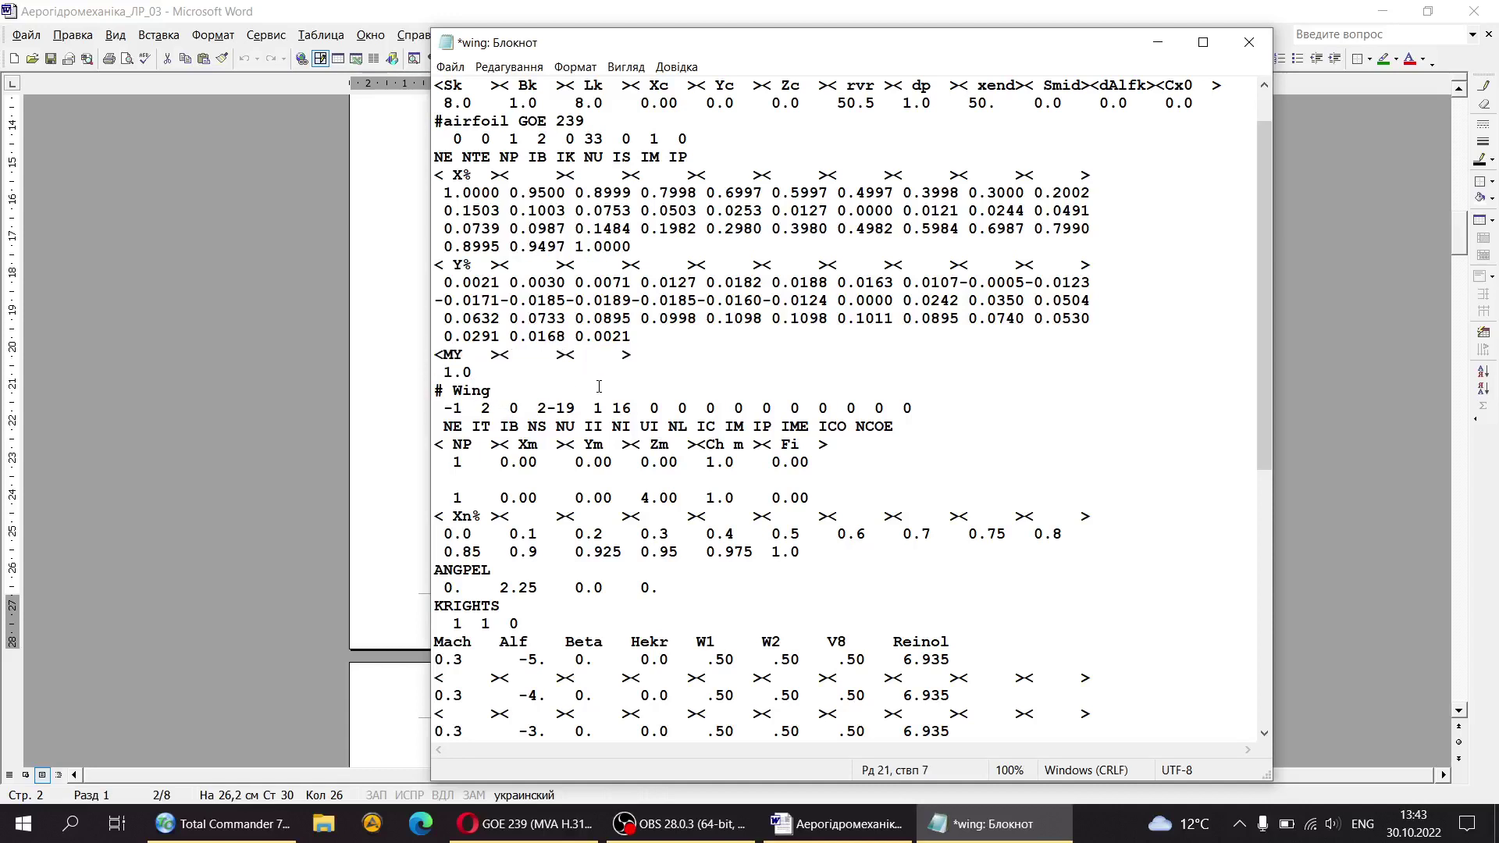
Step: Switch to Word and examine the calculation heights in item 2.1.6 and the flight height groups in Table Д3.1
{"action": "key", "text": "alt+Tab"}
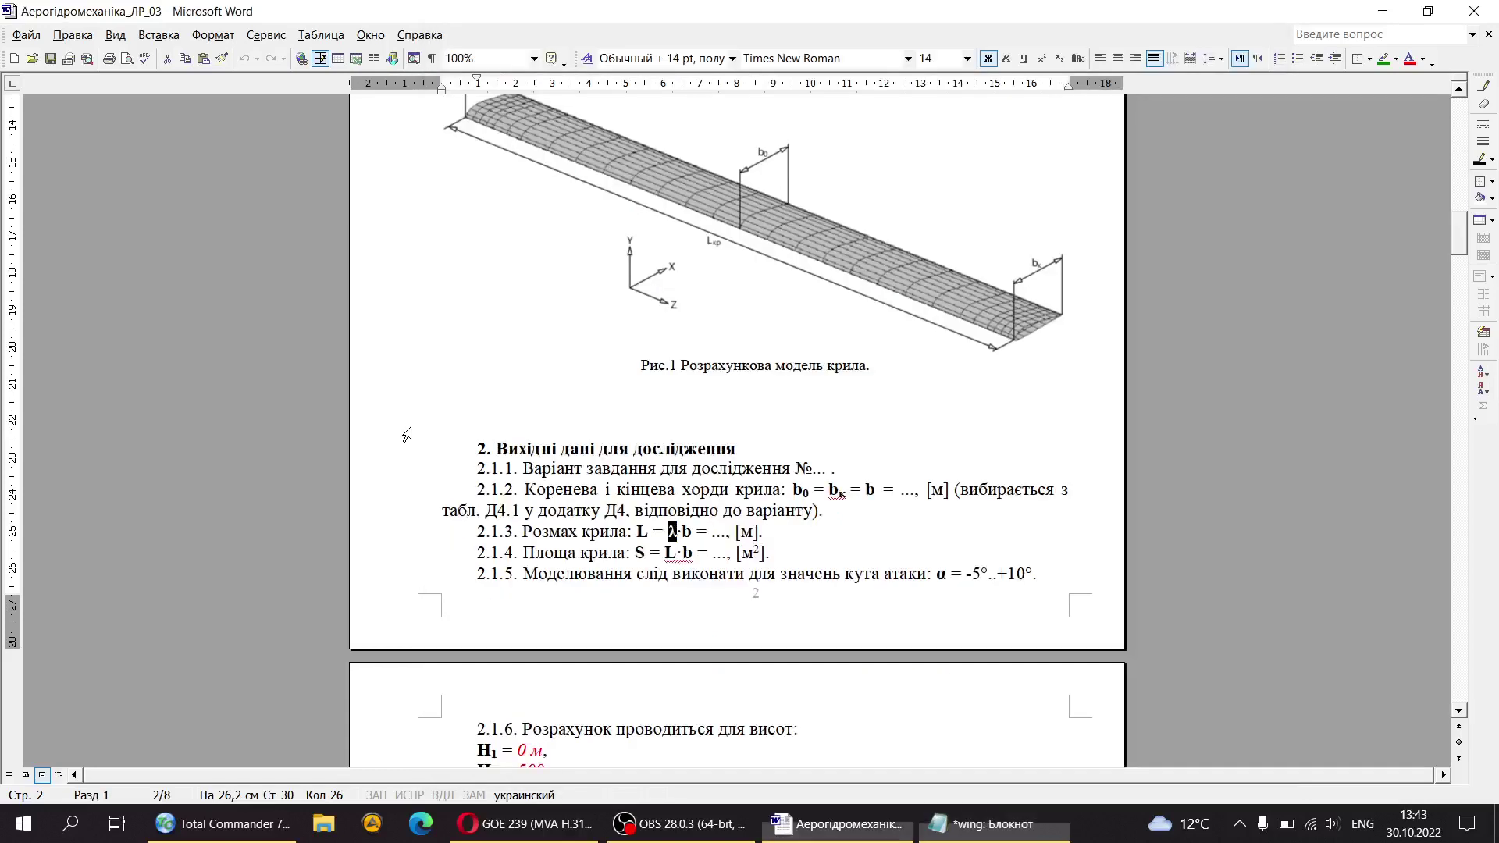
{"action": "scroll", "coordinate": [561, 424], "scroll_direction": "down", "scroll_amount": 5}
{"action": "scroll", "coordinate": [561, 424], "scroll_direction": "down", "scroll_amount": 1}
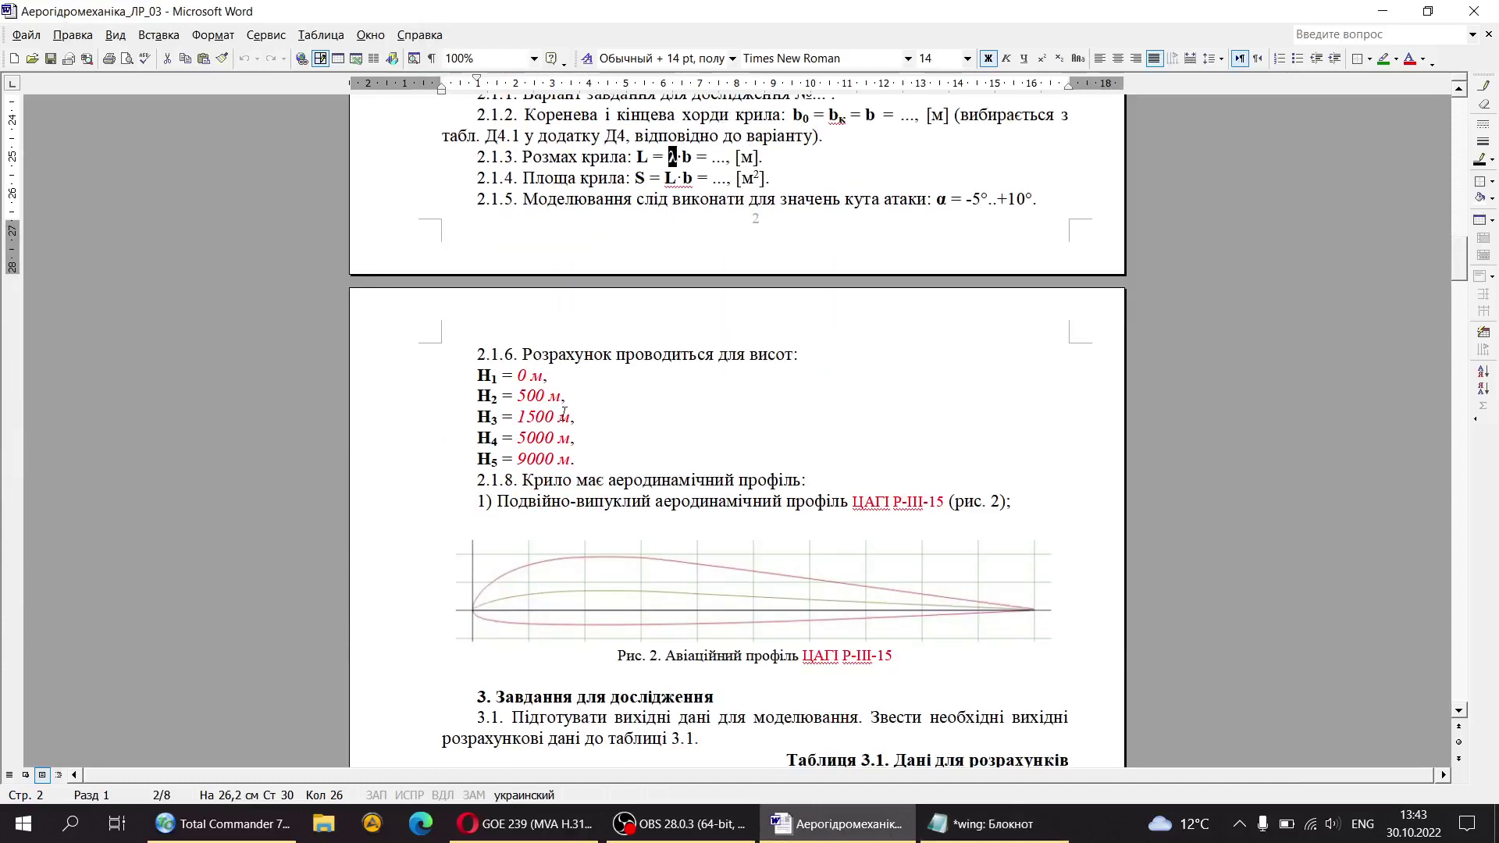
{"action": "left_click_drag", "start_coordinate": [473, 374], "coordinate": [603, 457]}
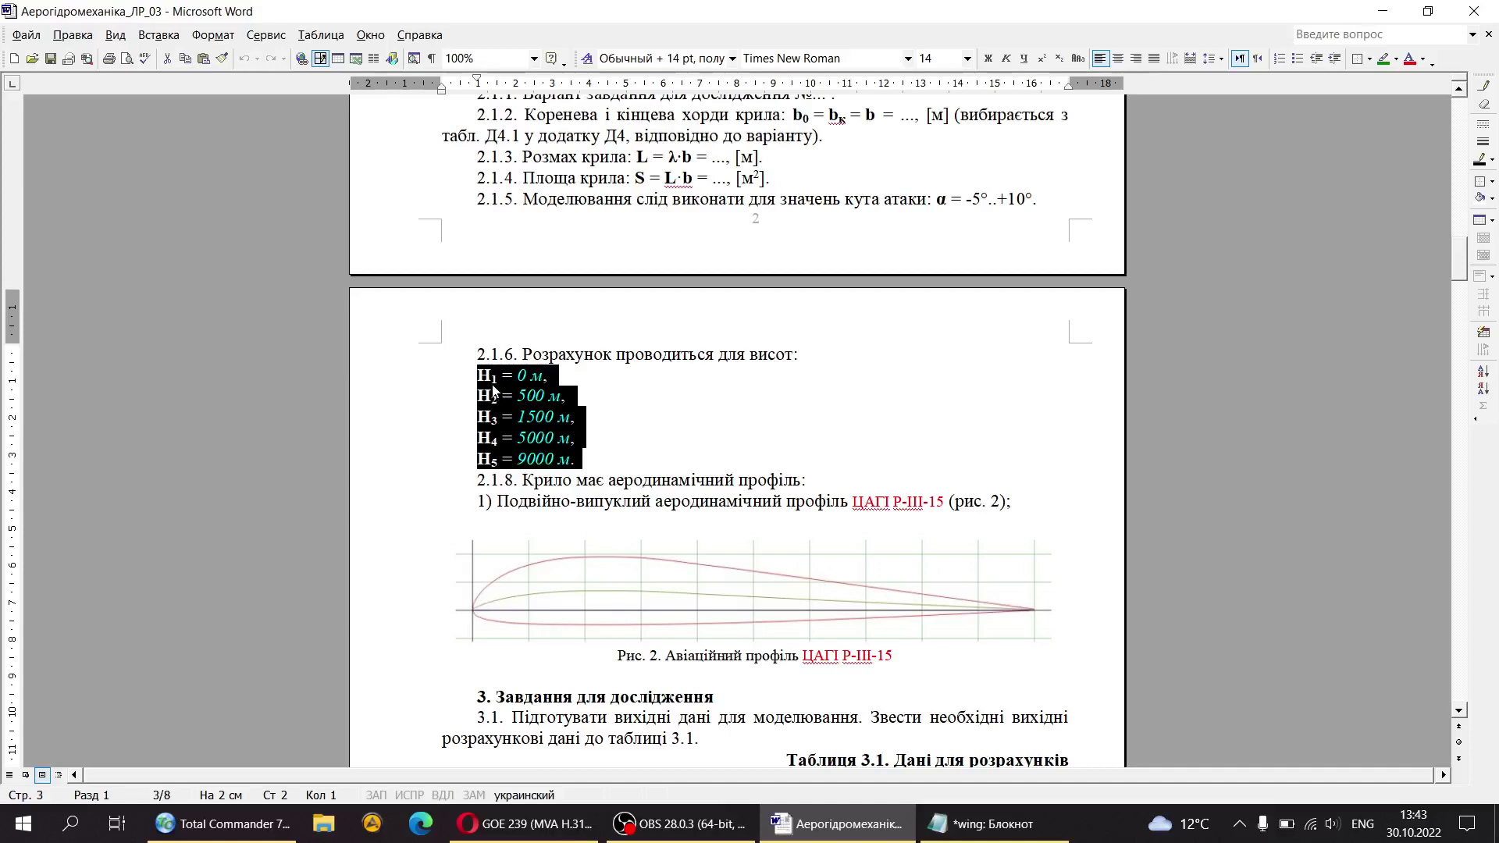
{"action": "left_click", "coordinate": [587, 384]}
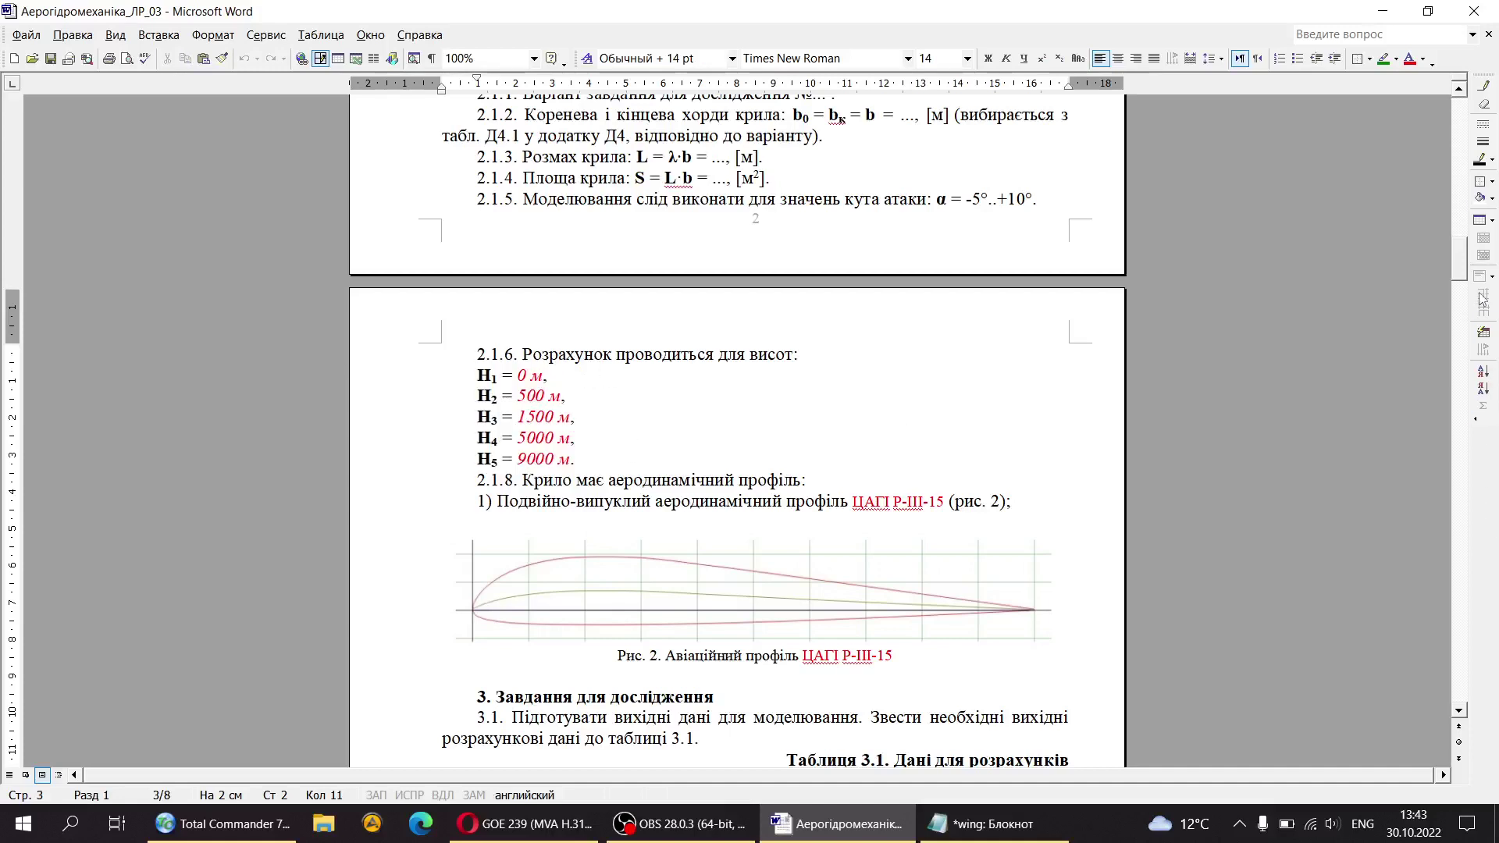
{"action": "left_click_drag", "start_coordinate": [1457, 264], "coordinate": [1440, 585]}
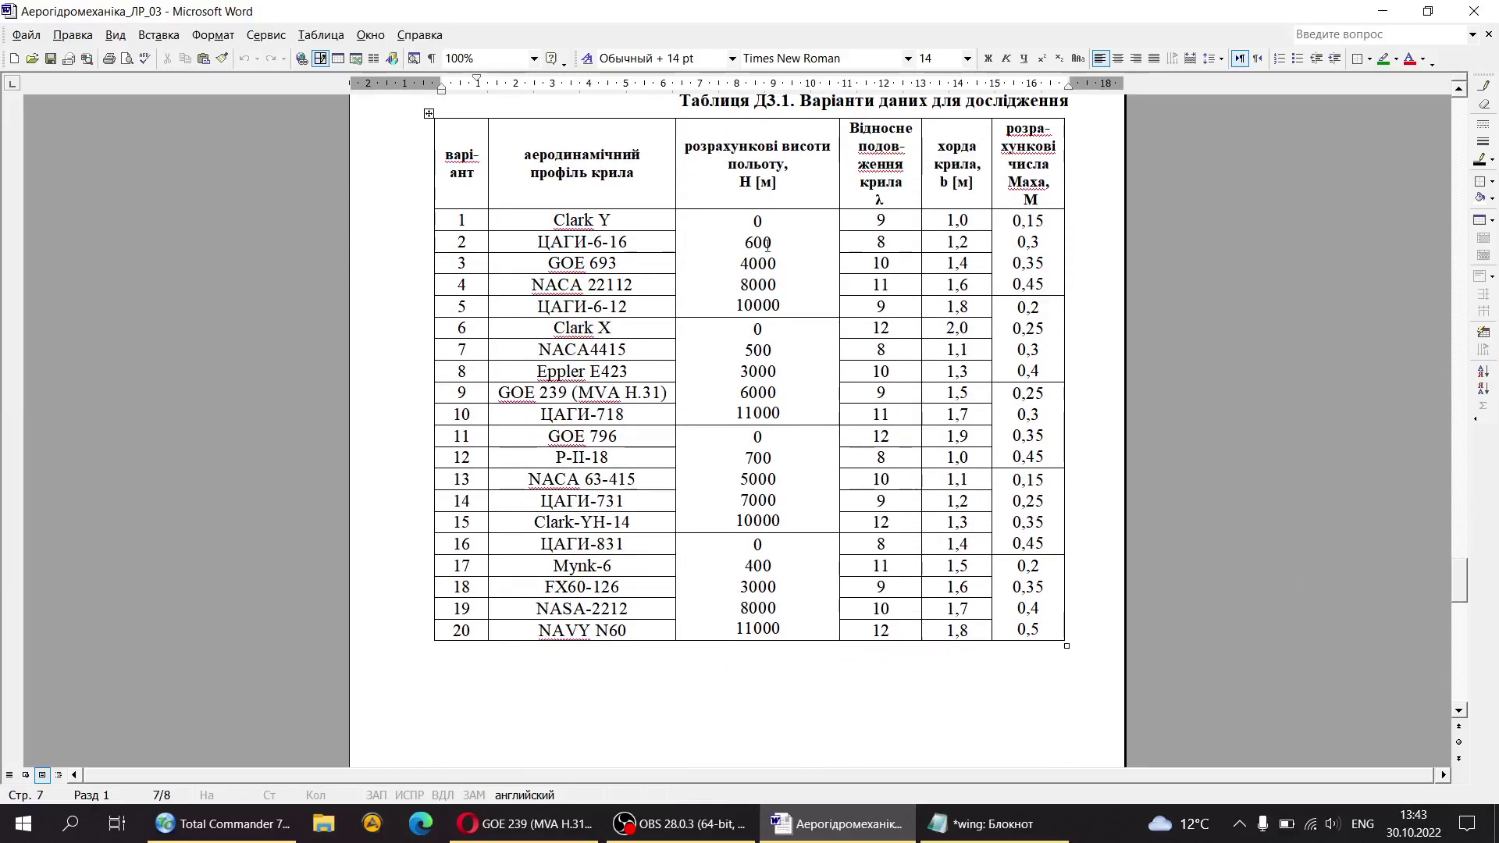
{"action": "left_click_drag", "start_coordinate": [744, 236], "coordinate": [781, 307]}
{"action": "left_click_drag", "start_coordinate": [737, 351], "coordinate": [790, 410]}
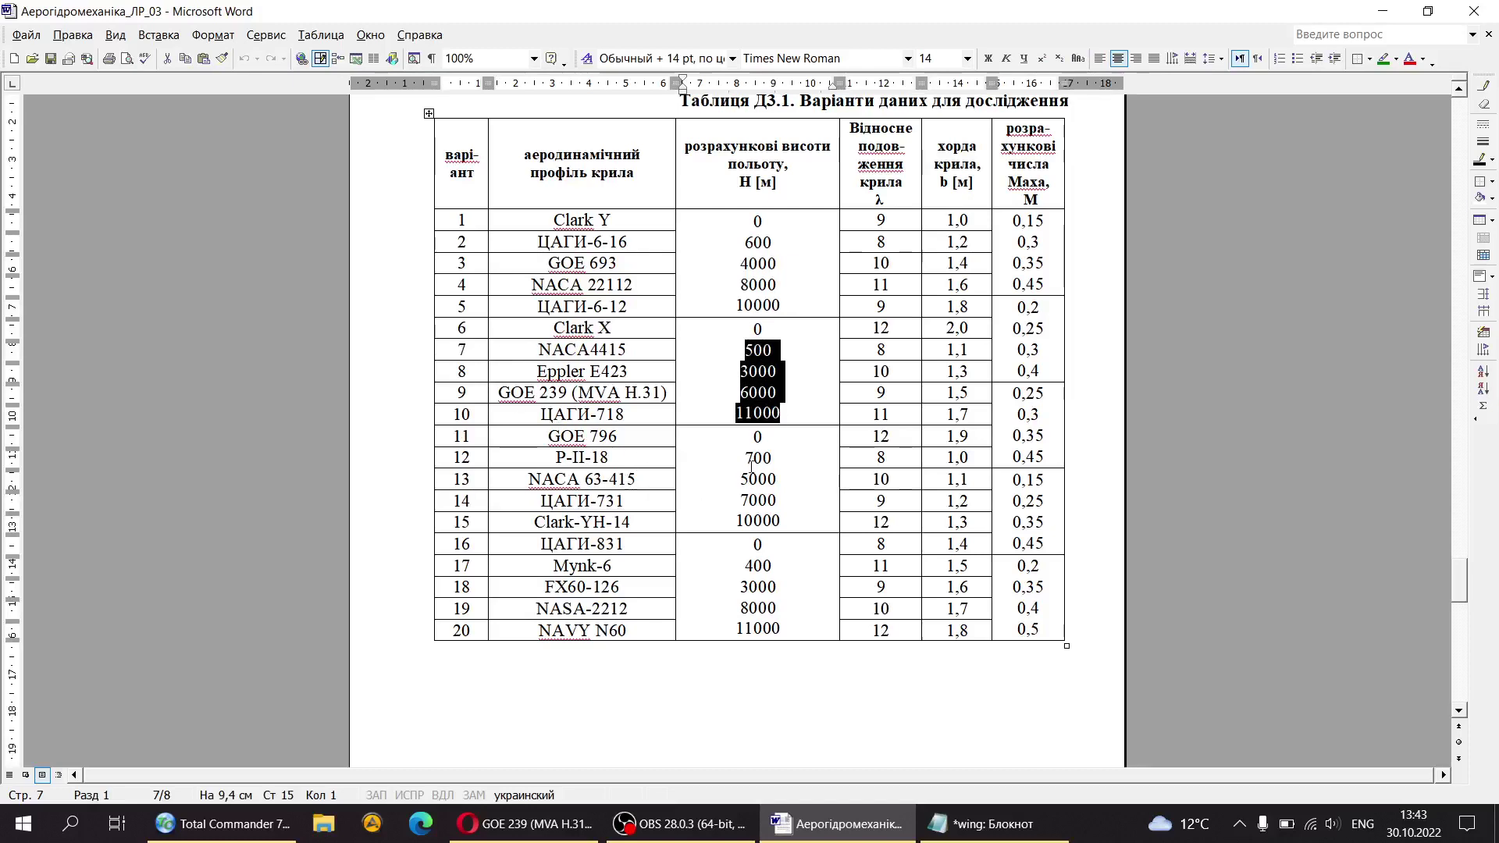
{"action": "left_click_drag", "start_coordinate": [747, 458], "coordinate": [789, 636]}
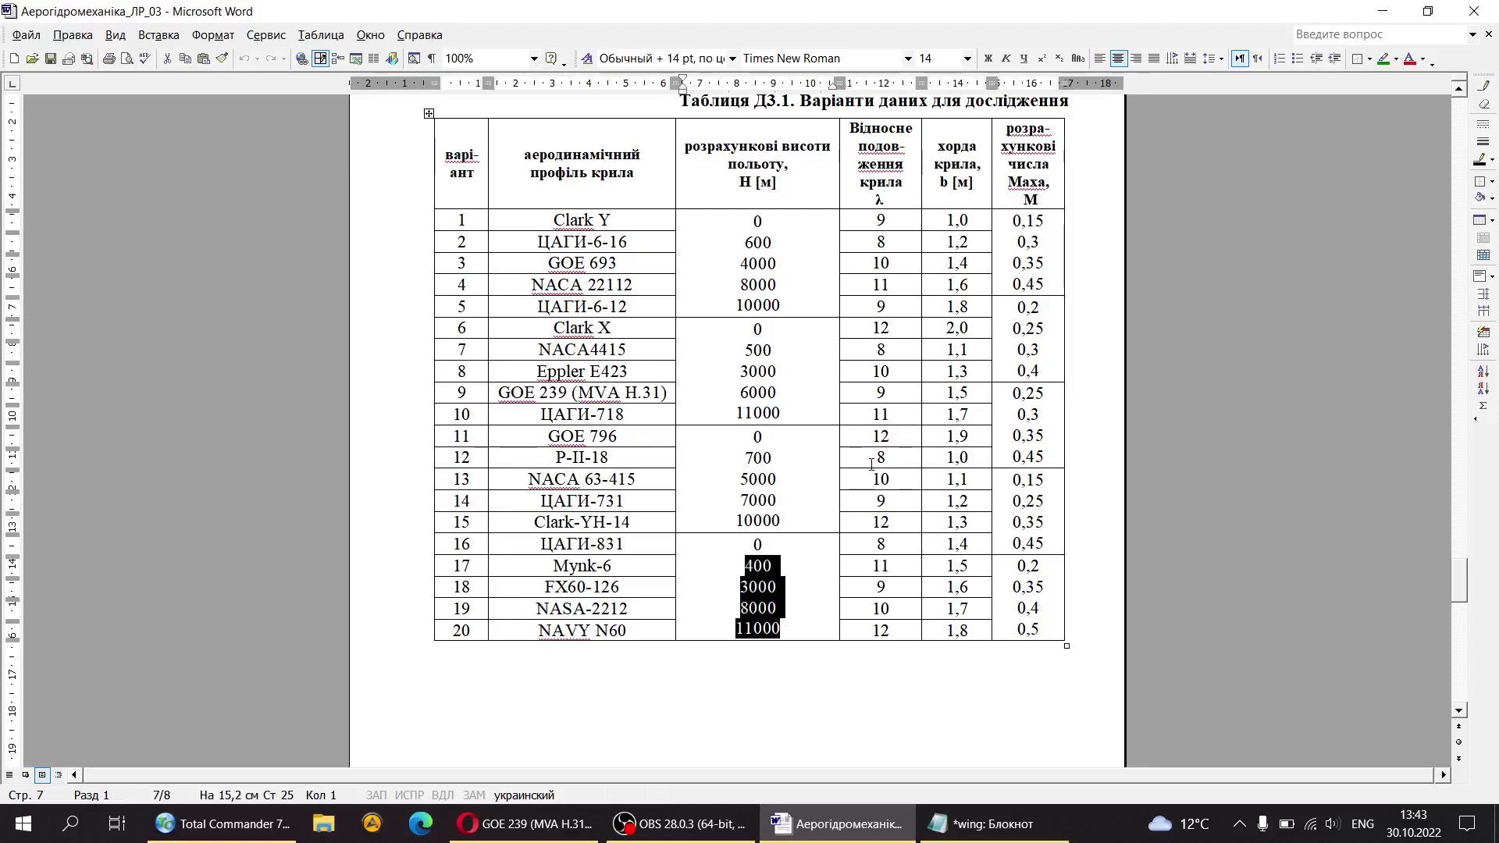
{"action": "left_click", "coordinate": [874, 243]}
{"action": "left_click_drag", "start_coordinate": [740, 243], "coordinate": [787, 297]}
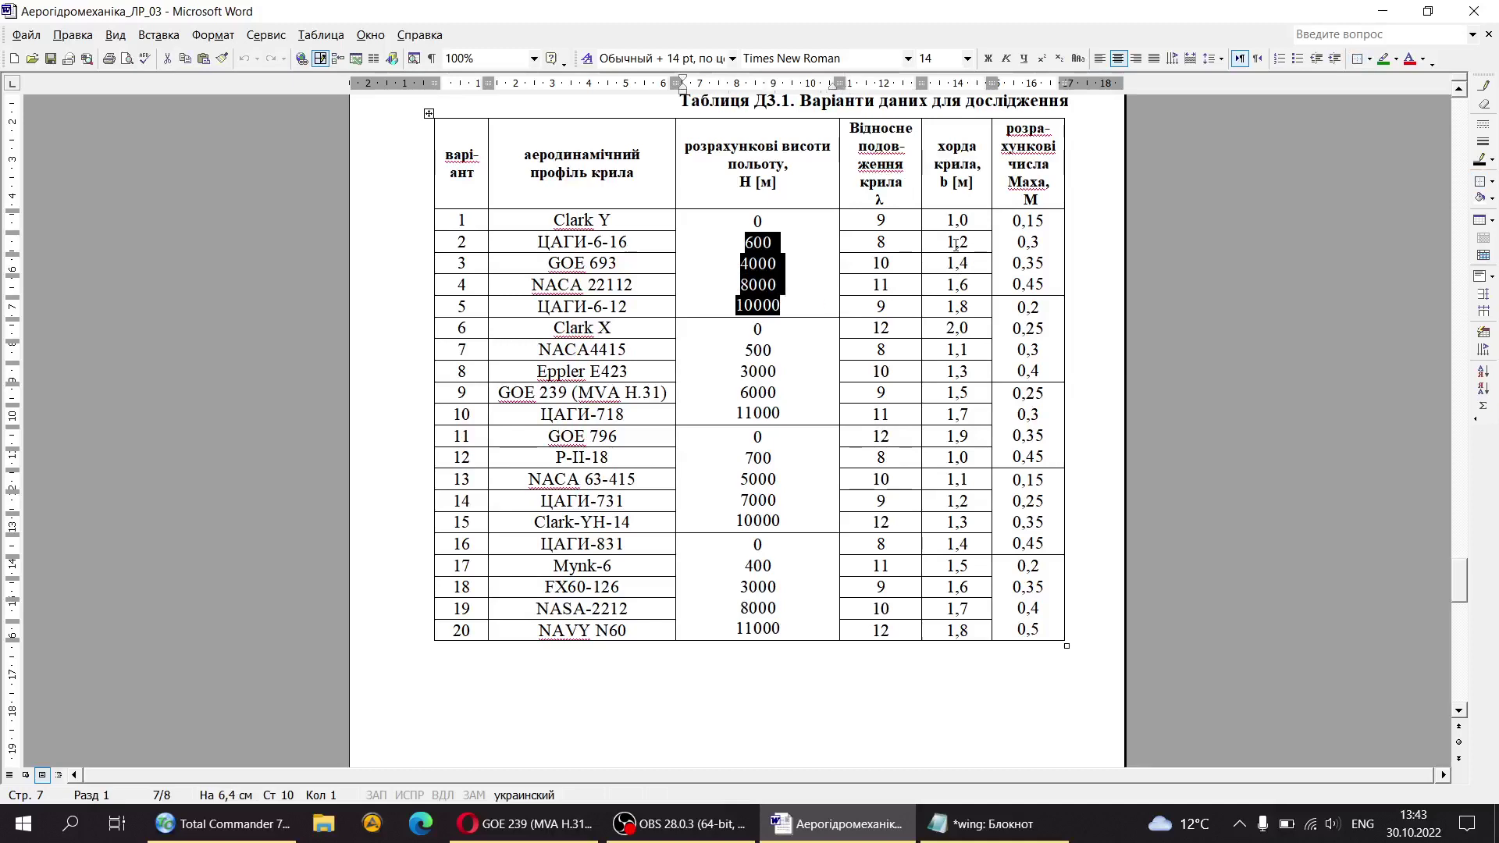
Step: Examine the design Mach numbers and flight heights assigned to the first group of variants in Table Д3.1
{"action": "left_click", "coordinate": [1013, 220]}
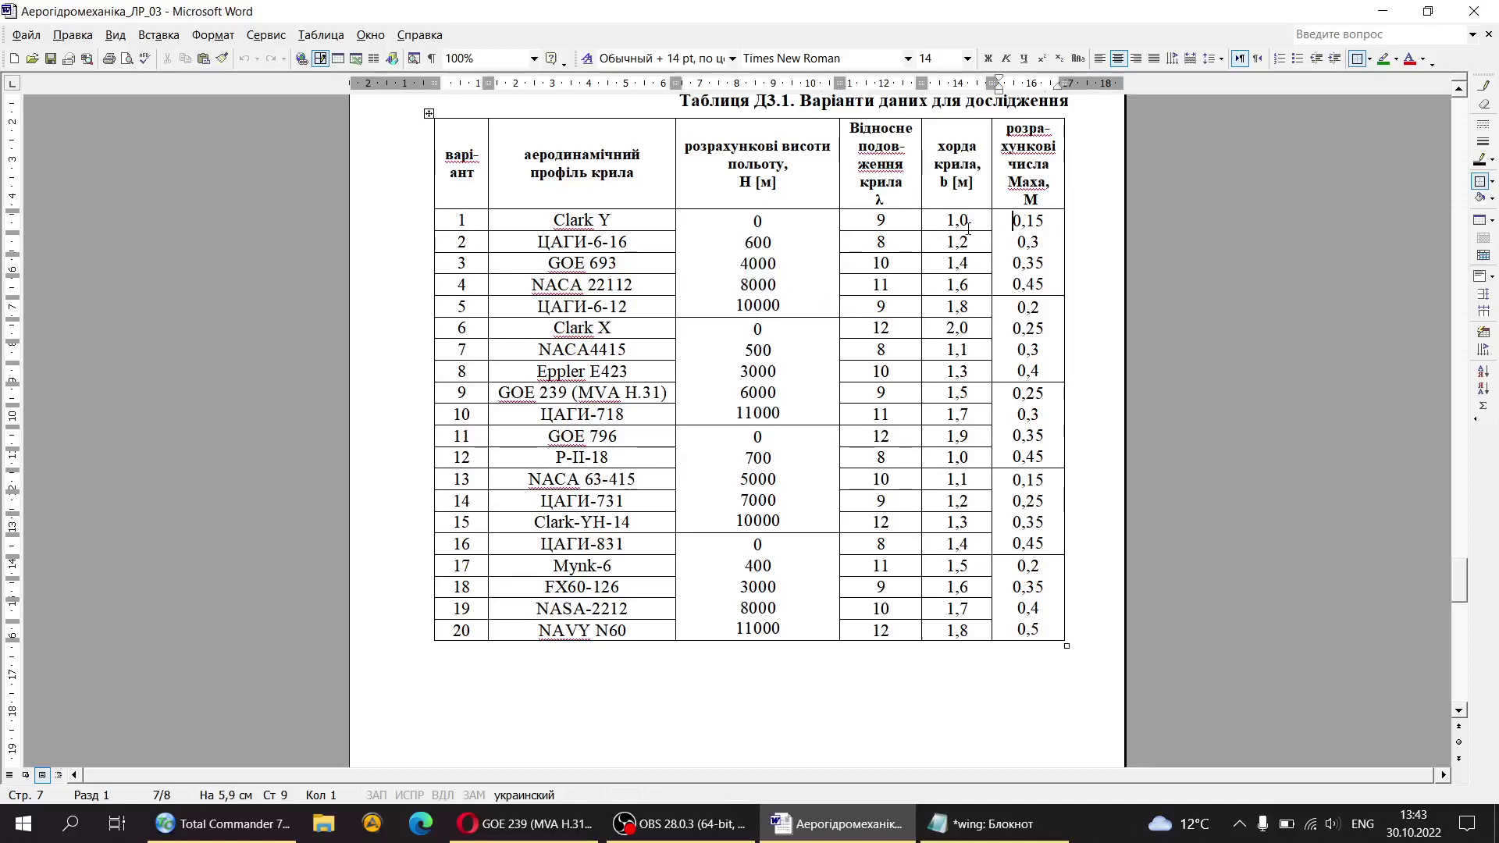
{"action": "left_click_drag", "start_coordinate": [1013, 219], "coordinate": [1038, 282]}
{"action": "left_click", "coordinate": [1036, 221]}
{"action": "left_click", "coordinate": [1036, 278]}
{"action": "left_click_drag", "start_coordinate": [734, 217], "coordinate": [790, 306]}
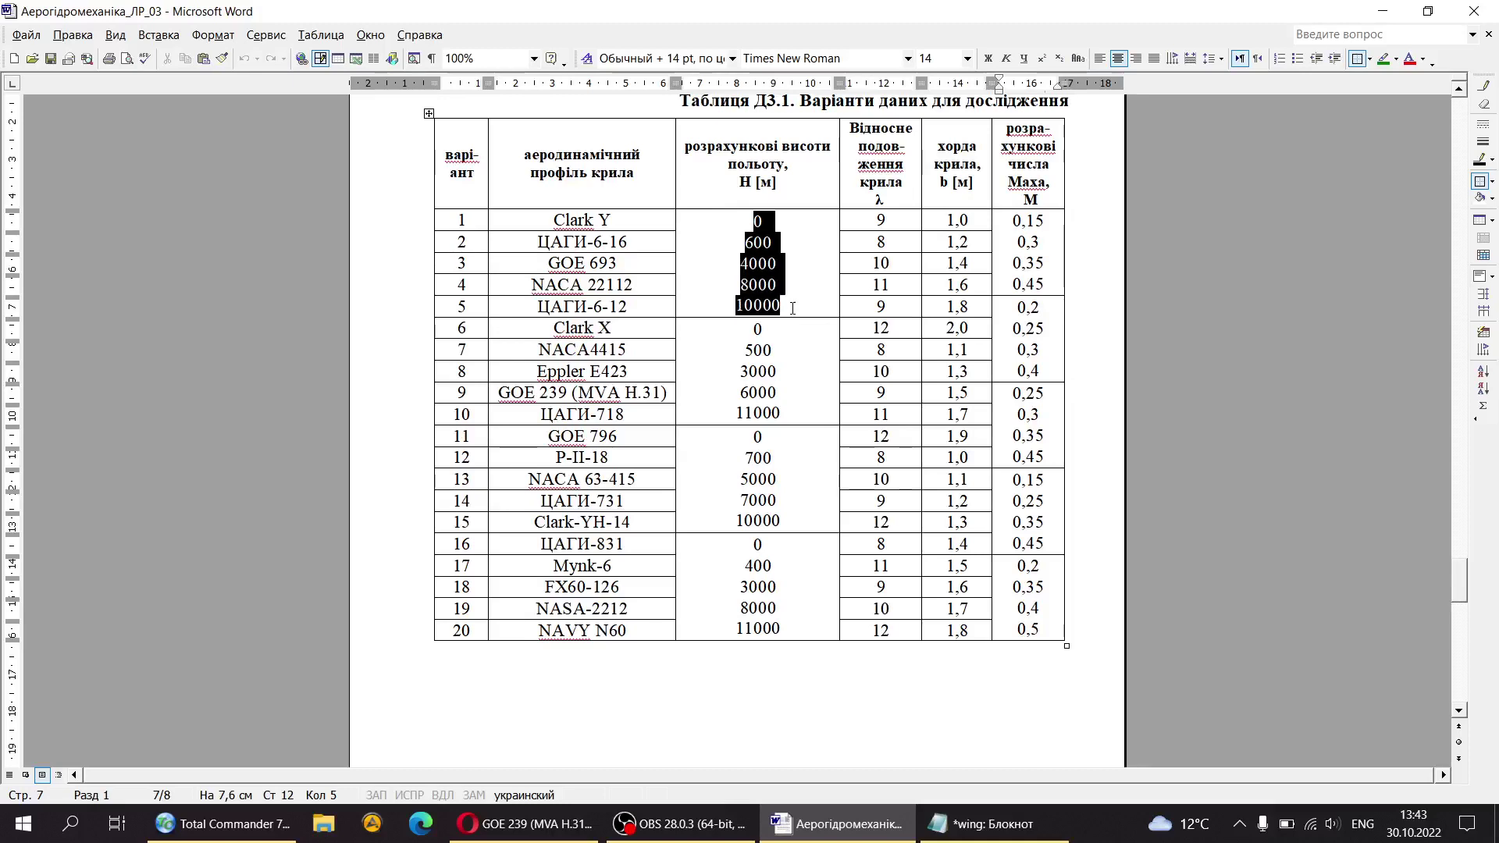
{"action": "key", "text": "Right"}
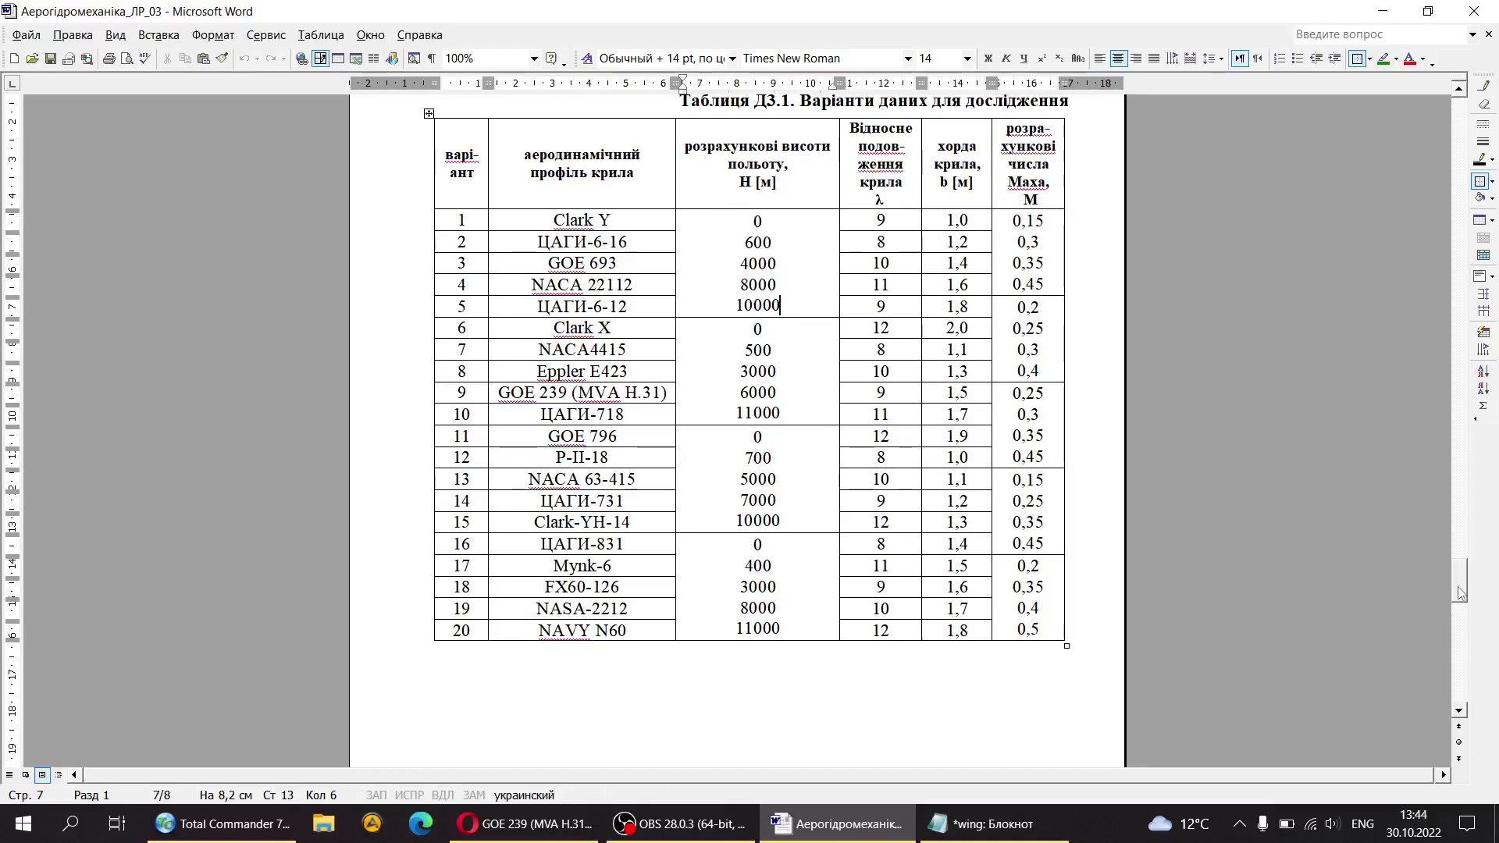
Step: Review the airfoil drawing in Fig. 2 and the source data in items 2.1.1 to 2.1.8
{"action": "left_click_drag", "start_coordinate": [1461, 593], "coordinate": [1379, 279]}
{"action": "left_click", "coordinate": [834, 268]}
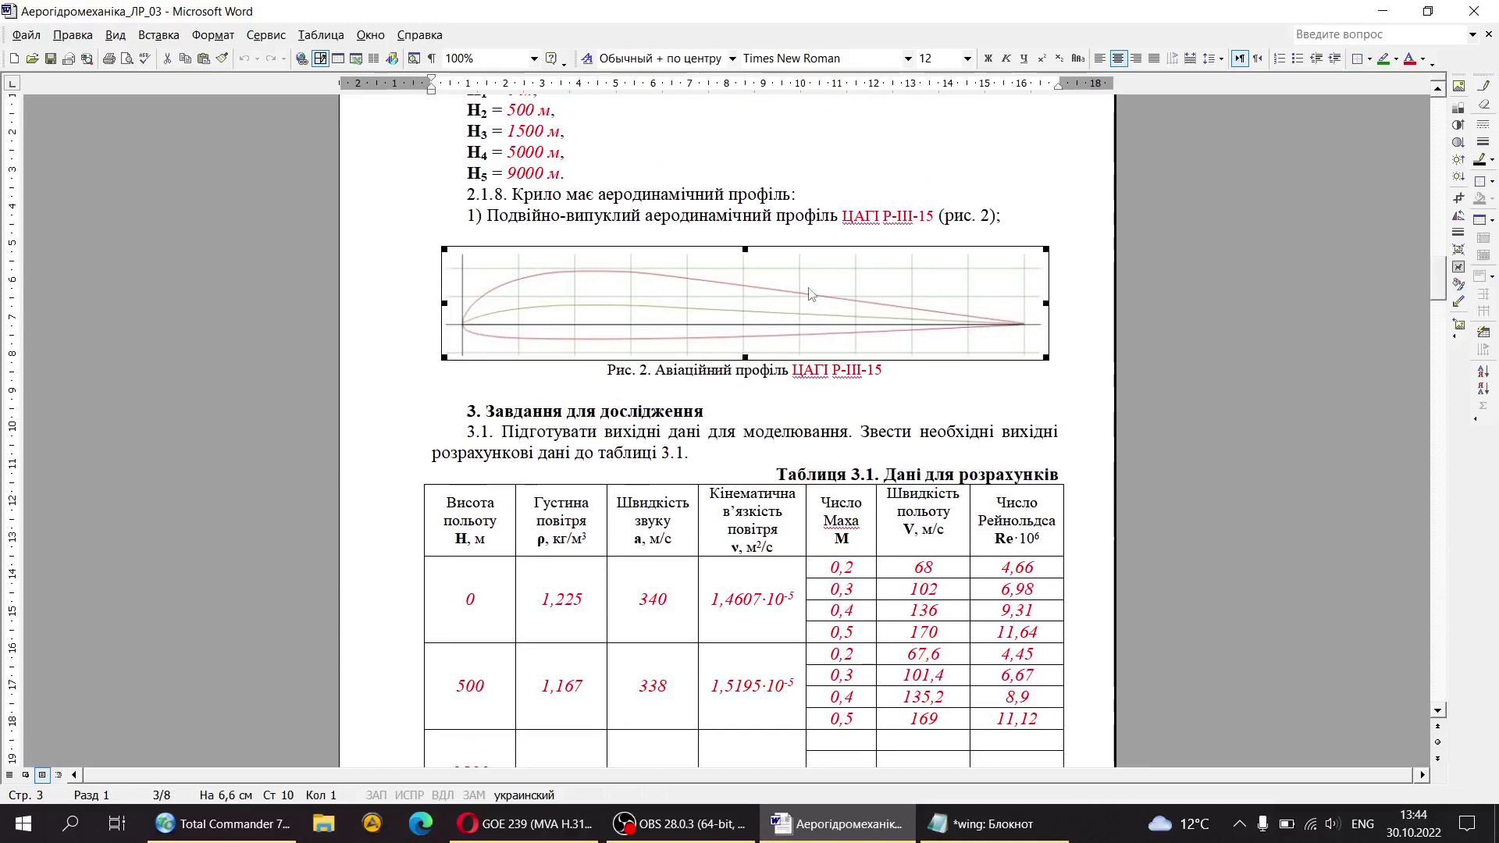
{"action": "left_click_drag", "start_coordinate": [793, 370], "coordinate": [884, 371]}
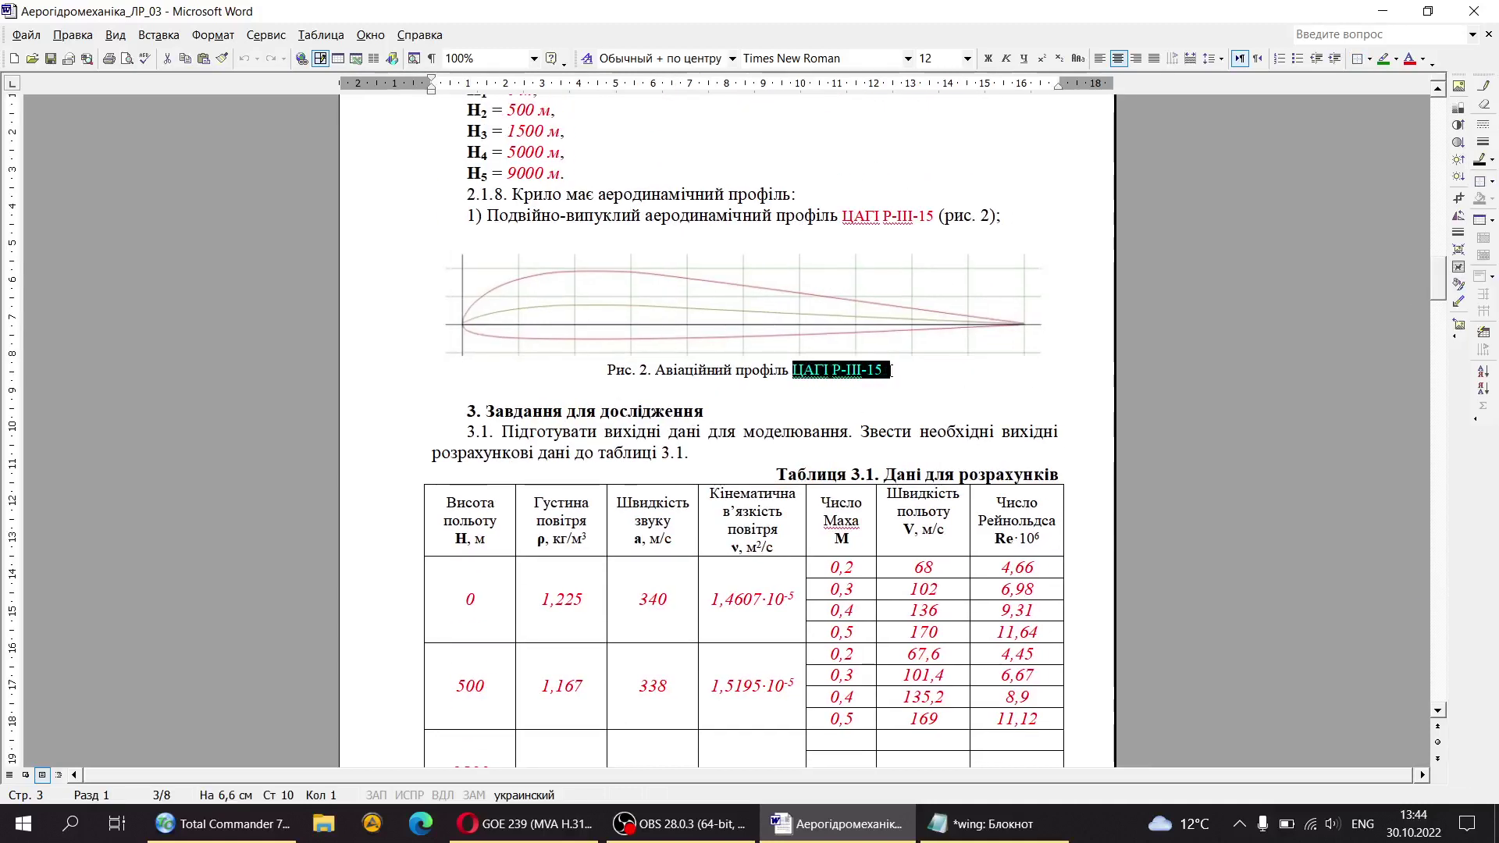
{"action": "scroll", "coordinate": [884, 371], "scroll_direction": "up", "scroll_amount": 4}
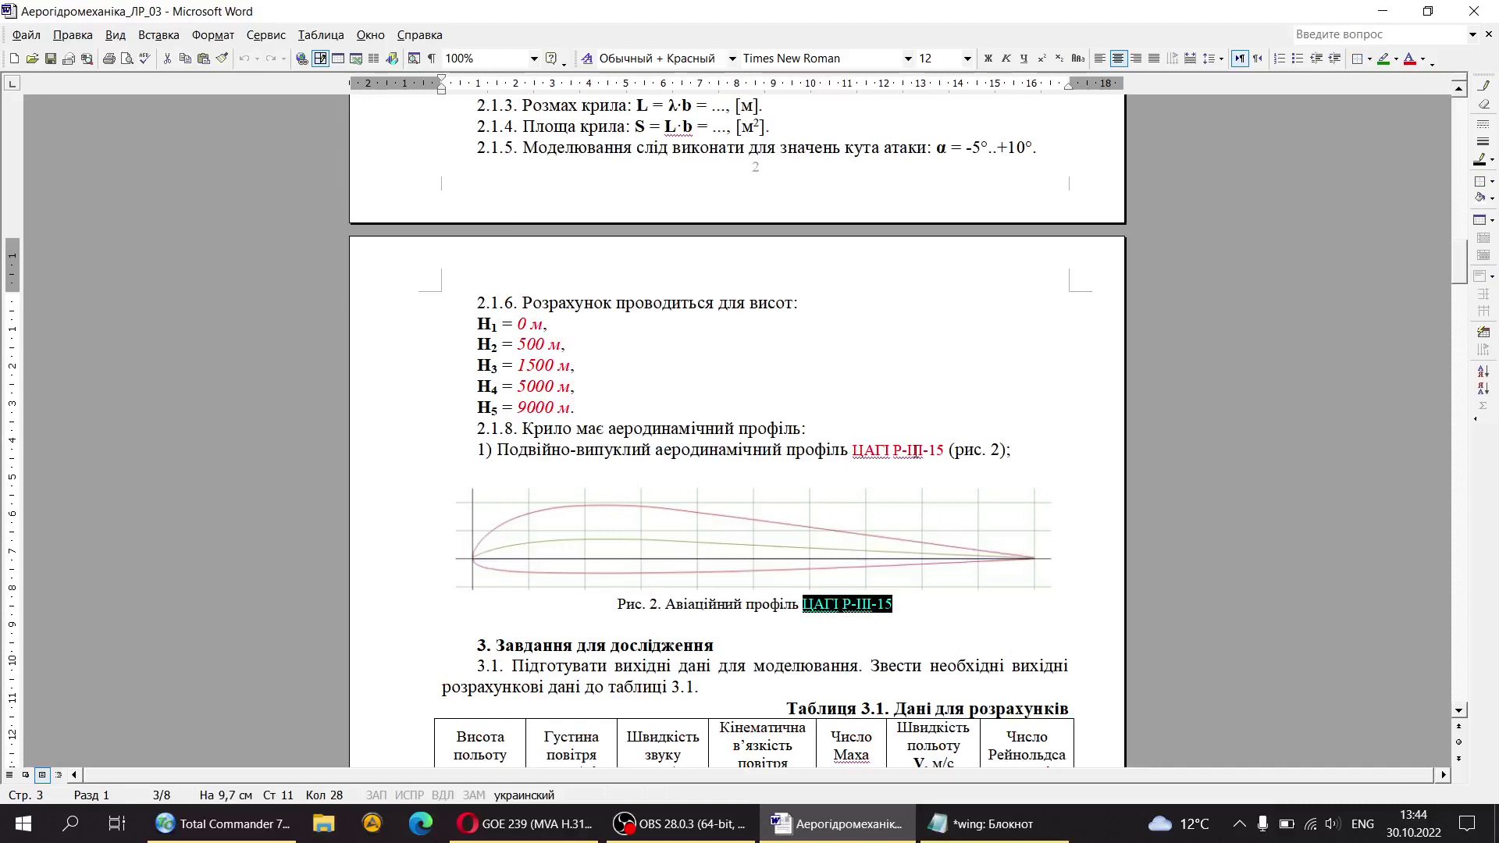
{"action": "scroll", "coordinate": [916, 451], "scroll_direction": "up", "scroll_amount": 3}
{"action": "scroll", "coordinate": [916, 451], "scroll_direction": "down", "scroll_amount": 9}
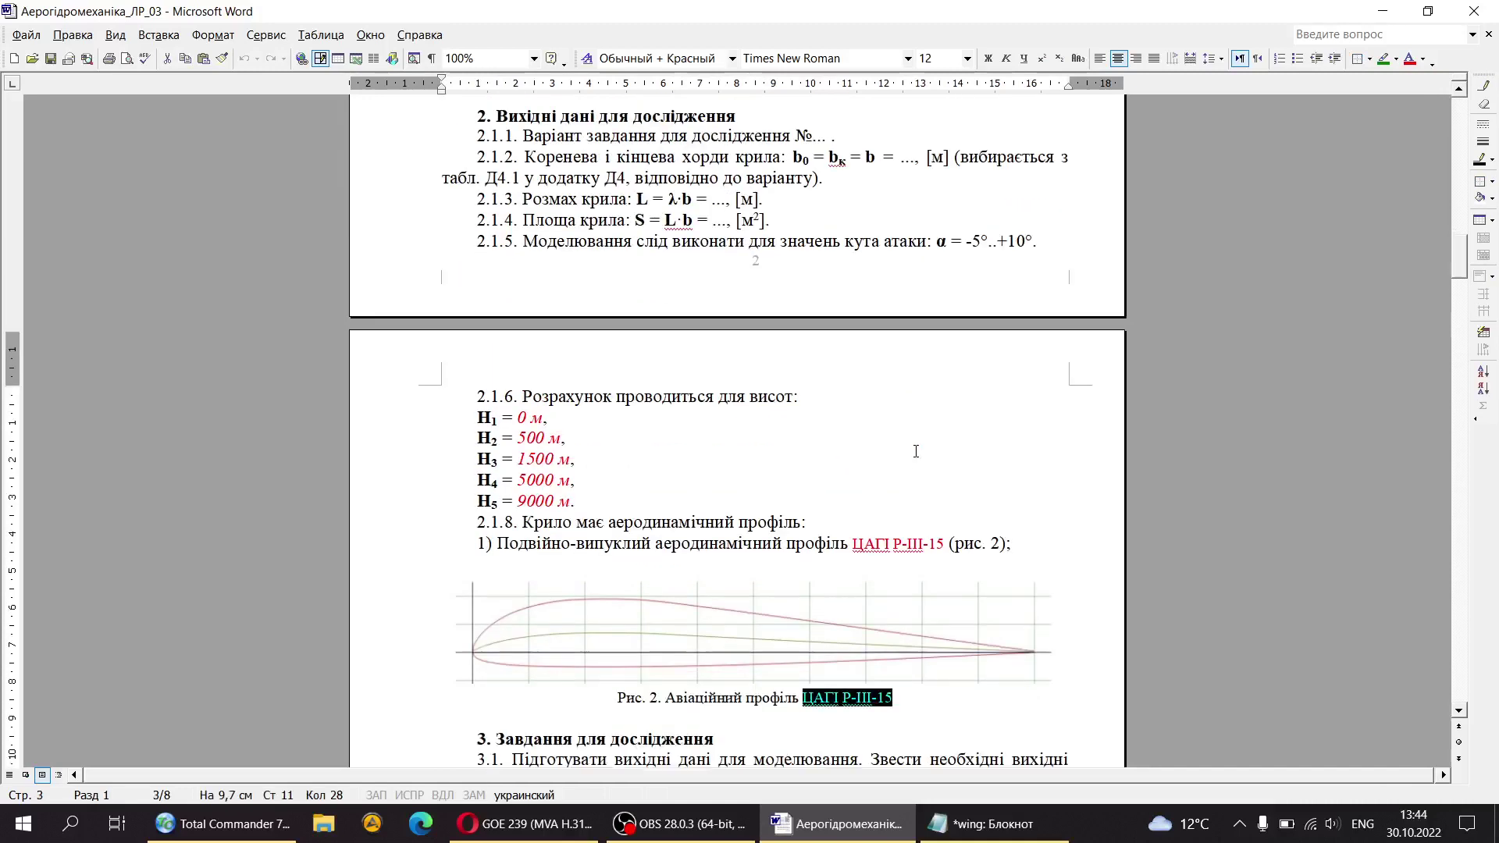
Step: Examine the flight height rows and the density, speed of sound and kinematic viscosity columns of Table 3.1
{"action": "scroll", "coordinate": [847, 500], "scroll_direction": "down", "scroll_amount": 2}
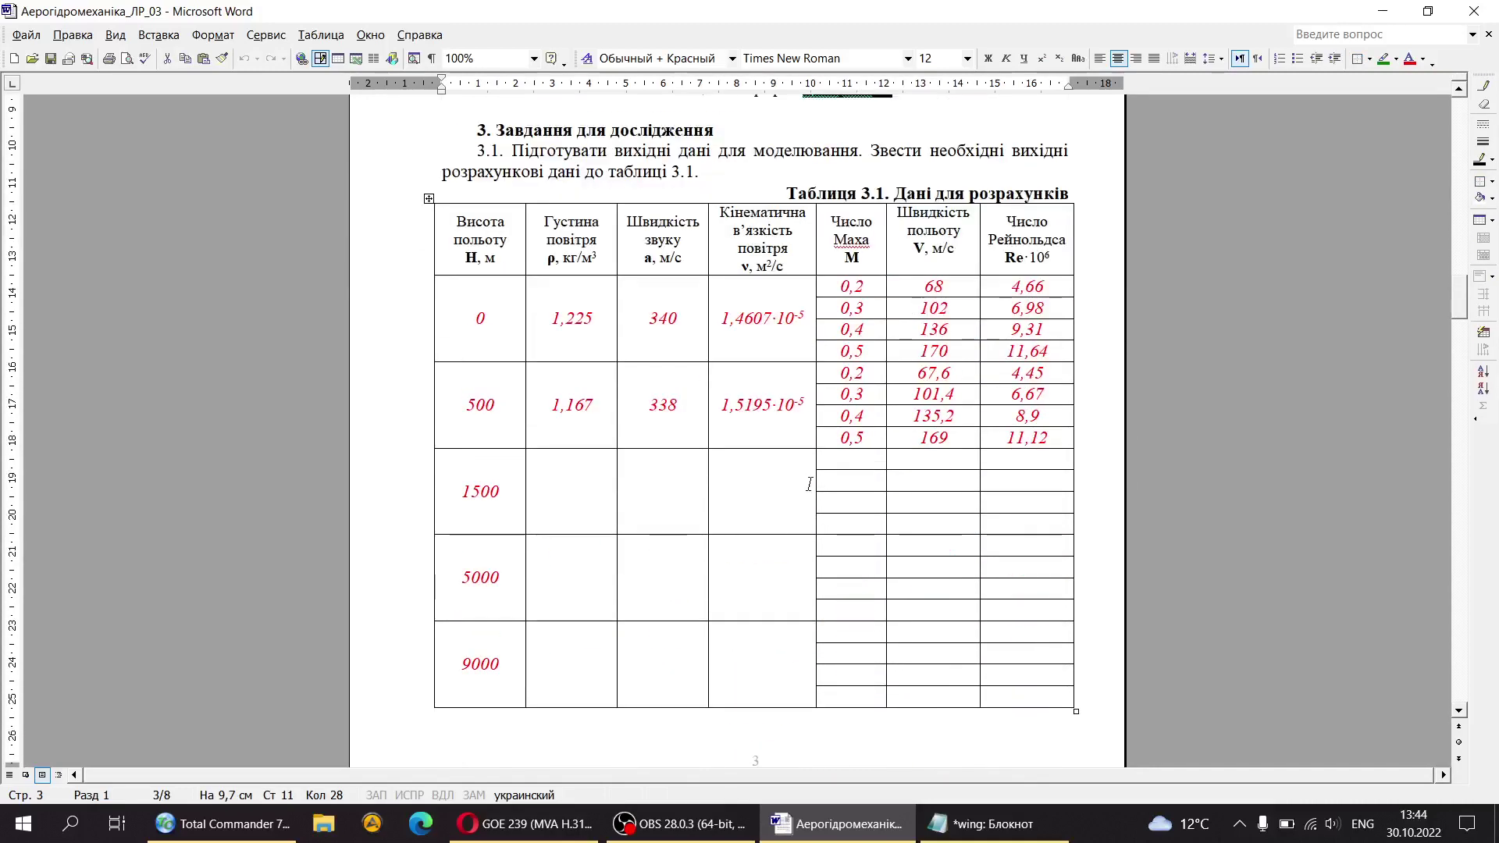
{"action": "scroll", "coordinate": [616, 361], "scroll_direction": "down", "scroll_amount": 1}
{"action": "scroll", "coordinate": [616, 361], "scroll_direction": "up", "scroll_amount": 1}
{"action": "left_click_drag", "start_coordinate": [490, 302], "coordinate": [937, 695]}
{"action": "left_click", "coordinate": [937, 588]}
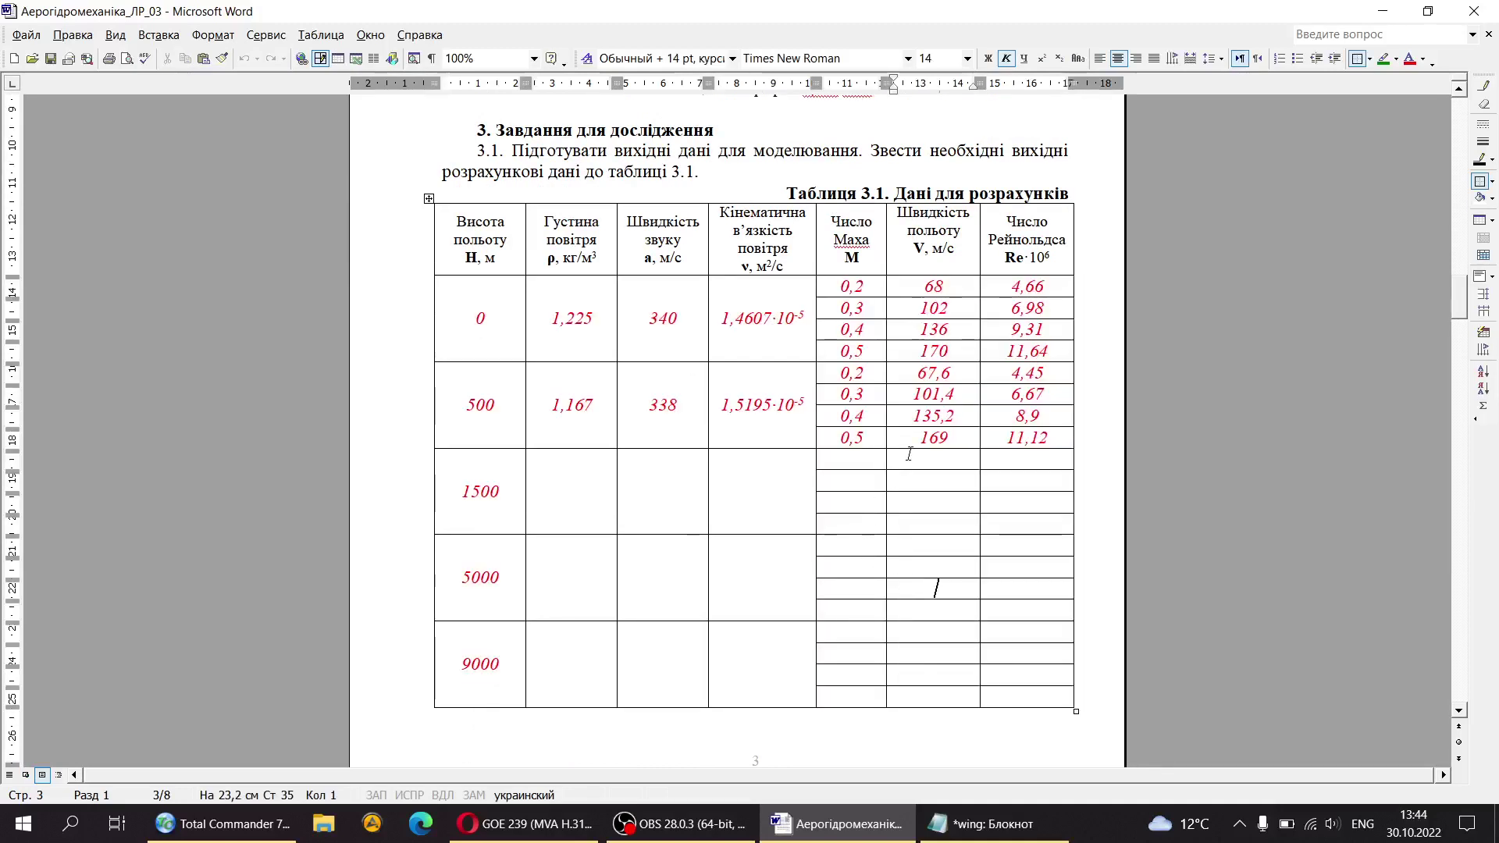
{"action": "left_click", "coordinate": [467, 404]}
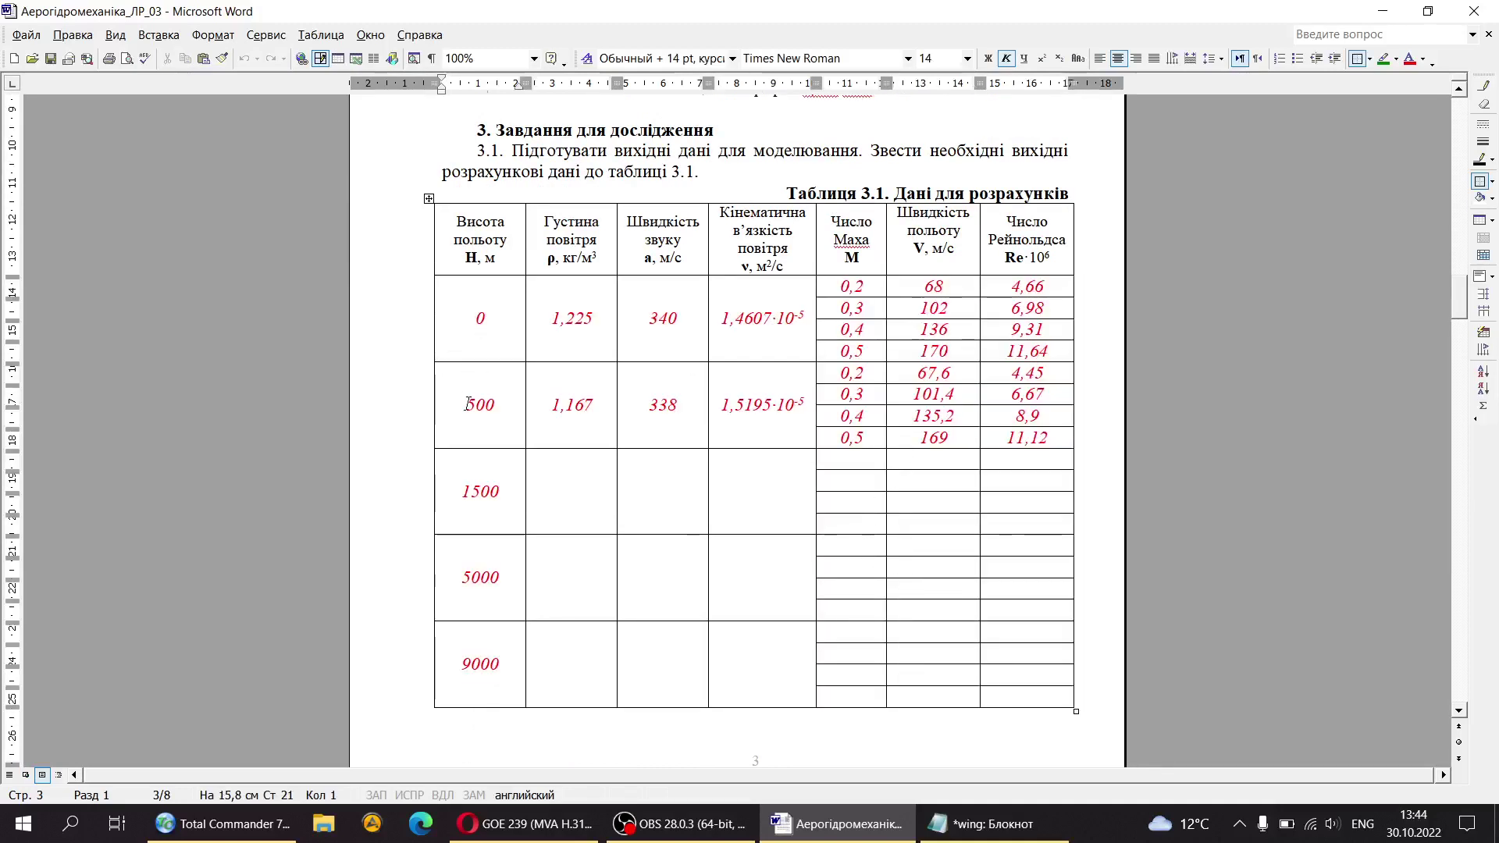
{"action": "left_click", "coordinate": [476, 498]}
{"action": "left_click", "coordinate": [492, 577]}
{"action": "left_click", "coordinate": [474, 663]}
{"action": "left_click_drag", "start_coordinate": [545, 223], "coordinate": [681, 260]}
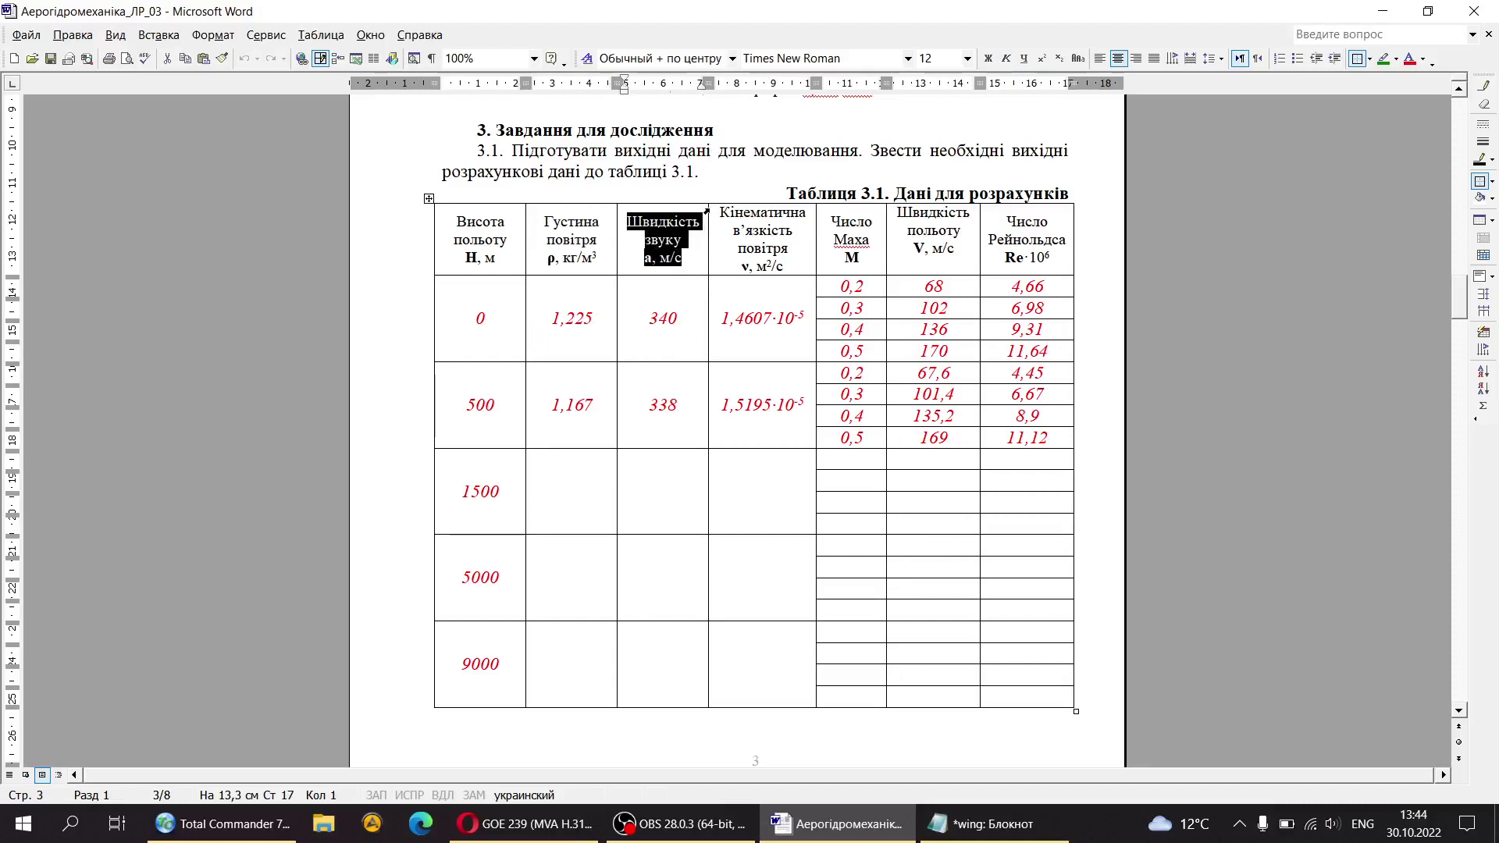
{"action": "left_click_drag", "start_coordinate": [720, 210], "coordinate": [787, 274]}
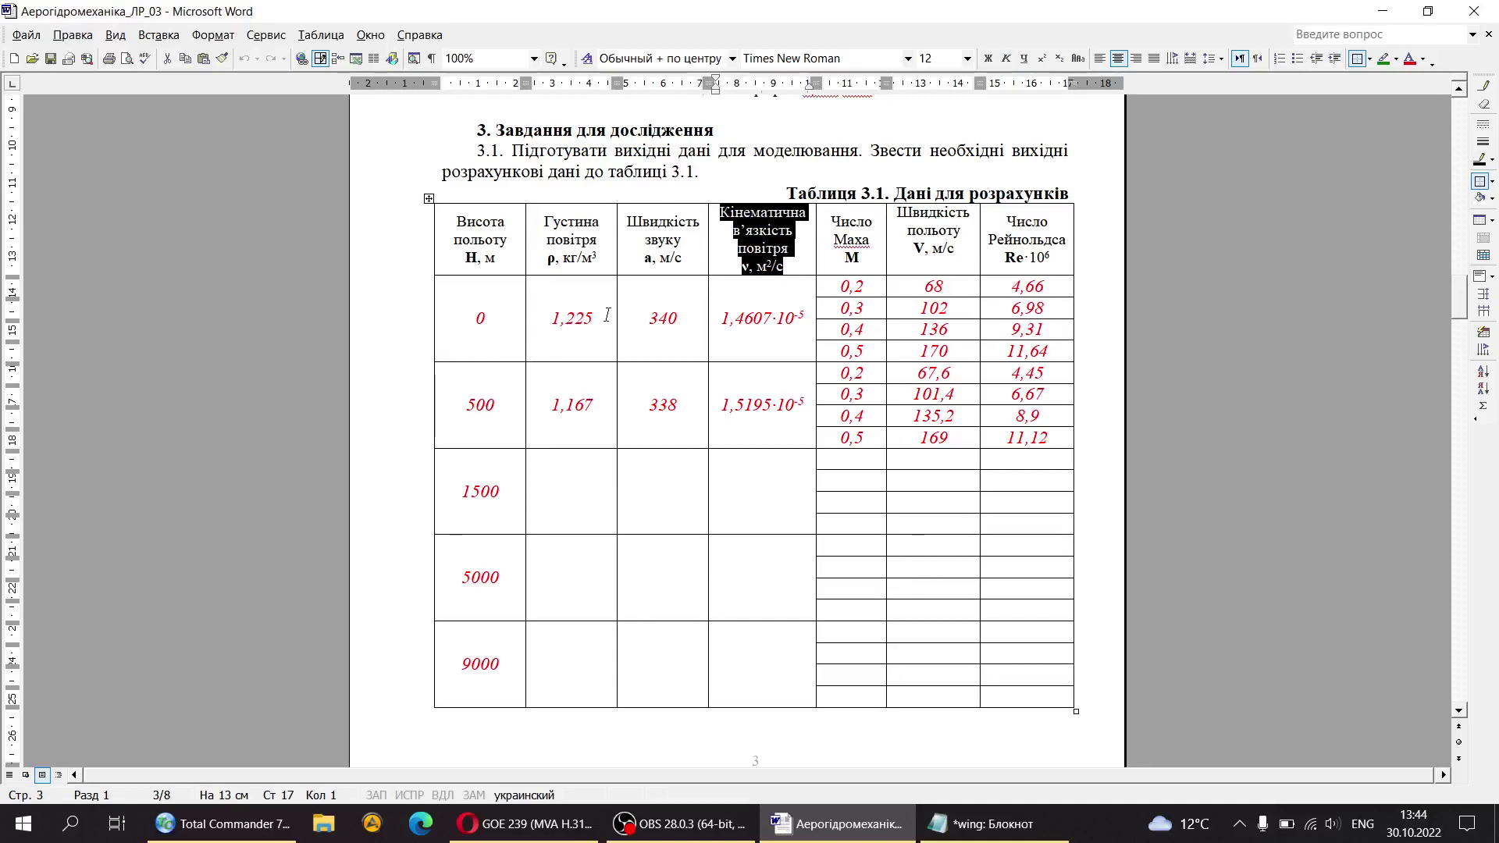
{"action": "left_click", "coordinate": [536, 338]}
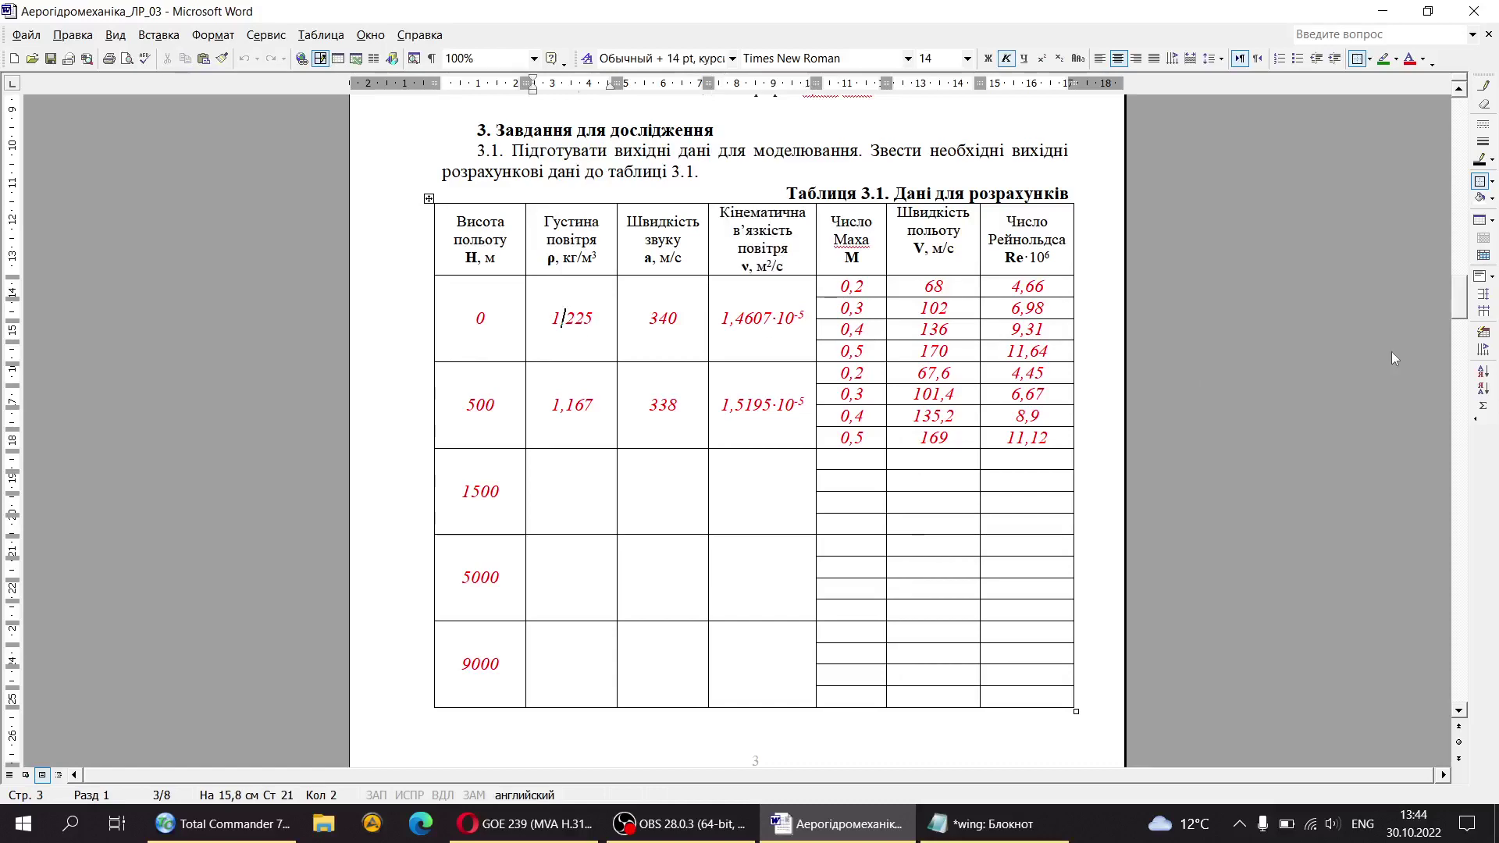
Step: Look up the density, speed of sound and kinematic viscosity by height in the standard atmosphere Table Д3.2
{"action": "left_click_drag", "start_coordinate": [1458, 299], "coordinate": [1449, 659]}
{"action": "scroll", "coordinate": [1069, 372], "scroll_direction": "up", "scroll_amount": 4}
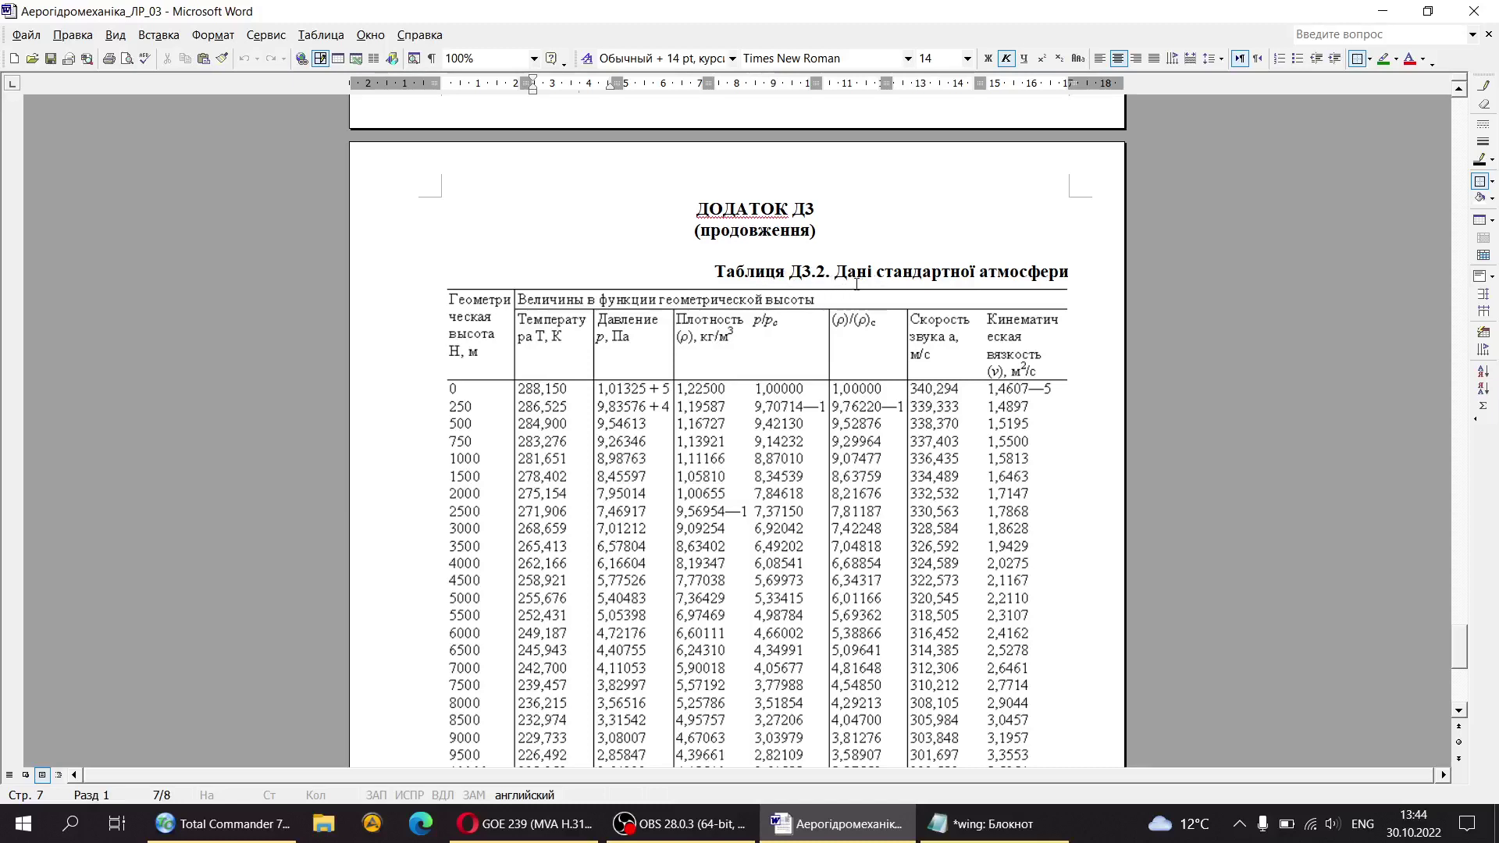
{"action": "scroll", "coordinate": [970, 287], "scroll_direction": "down", "scroll_amount": 4}
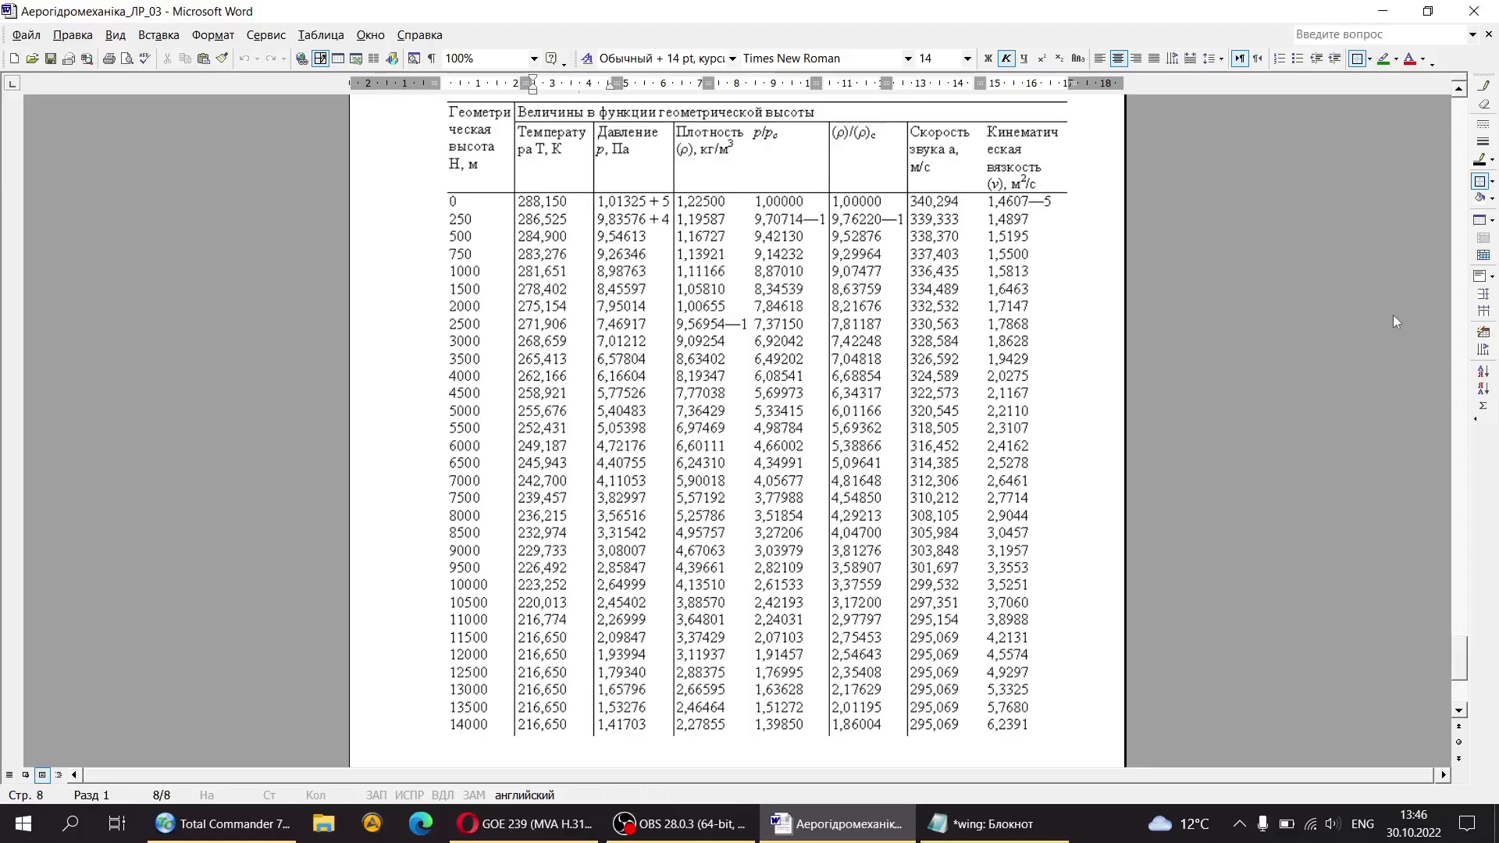
Step: Return to Table 3.1 and check the kinematic viscosity entries and the empty viscosity cells for 1500, 5000 and 9000 m
{"action": "left_click_drag", "start_coordinate": [1459, 673], "coordinate": [1469, 365]}
{"action": "left_click_drag", "start_coordinate": [1468, 328], "coordinate": [1467, 320]}
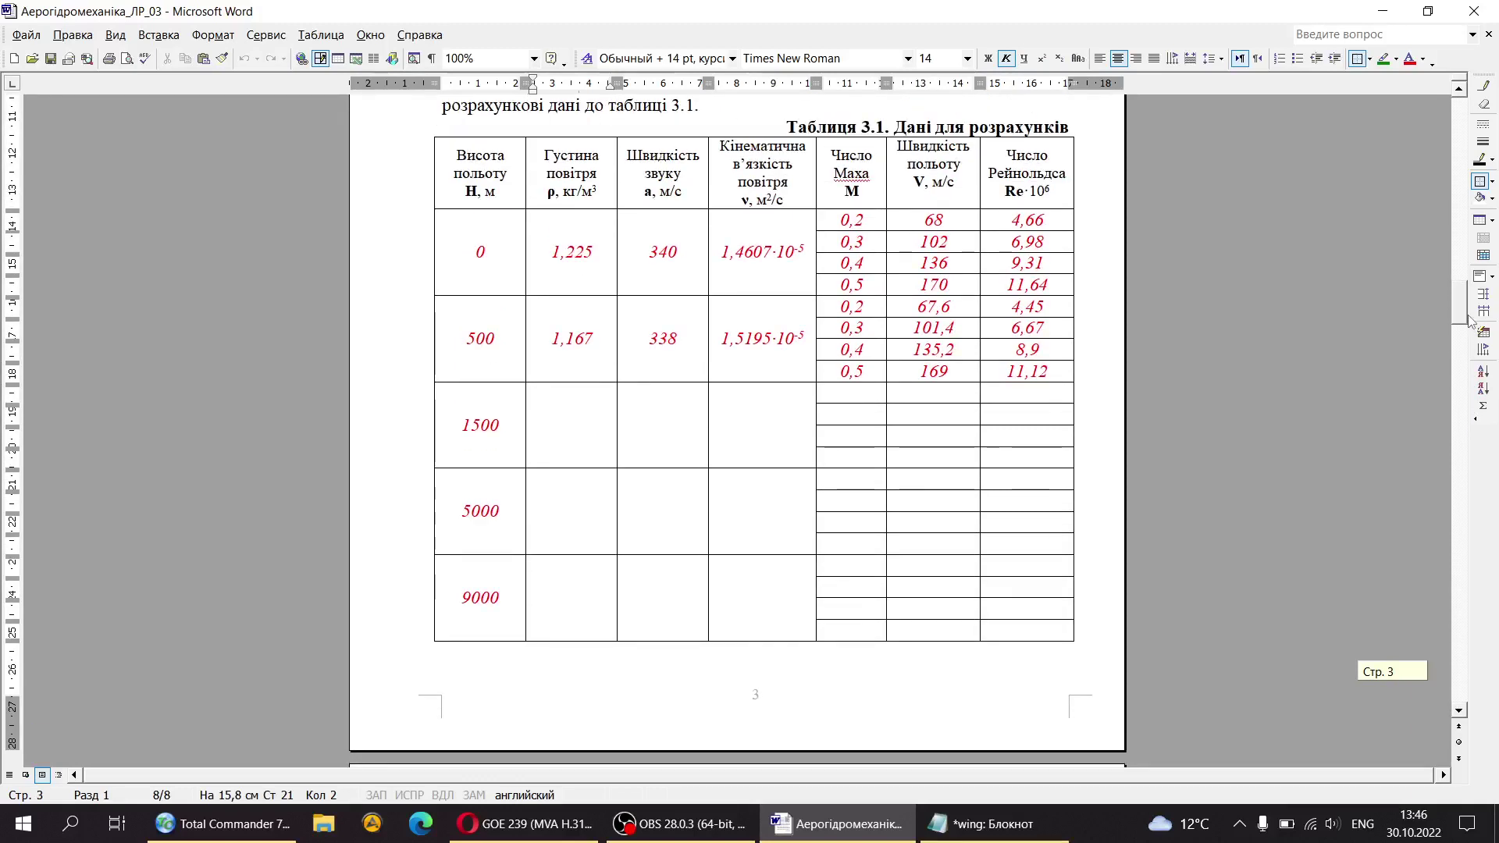
{"action": "mouse_move", "coordinate": [772, 255]}
{"action": "left_mouse_down"}
{"action": "mouse_move", "coordinate": [805, 258]}
{"action": "mouse_move", "coordinate": [730, 252]}
{"action": "mouse_move", "coordinate": [749, 253]}
{"action": "left_mouse_up"}
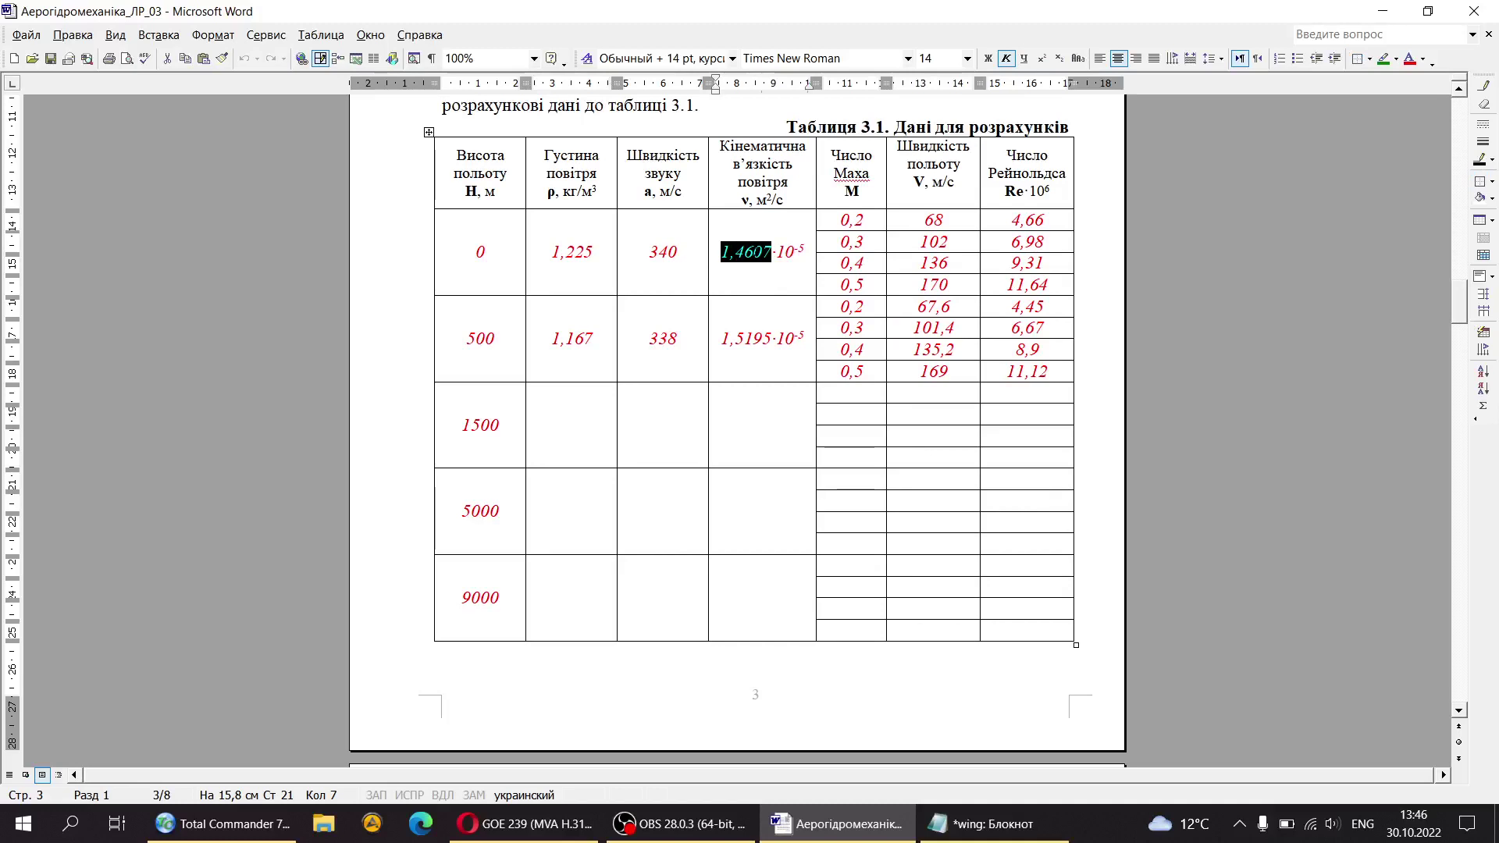
{"action": "left_click", "coordinate": [773, 253]}
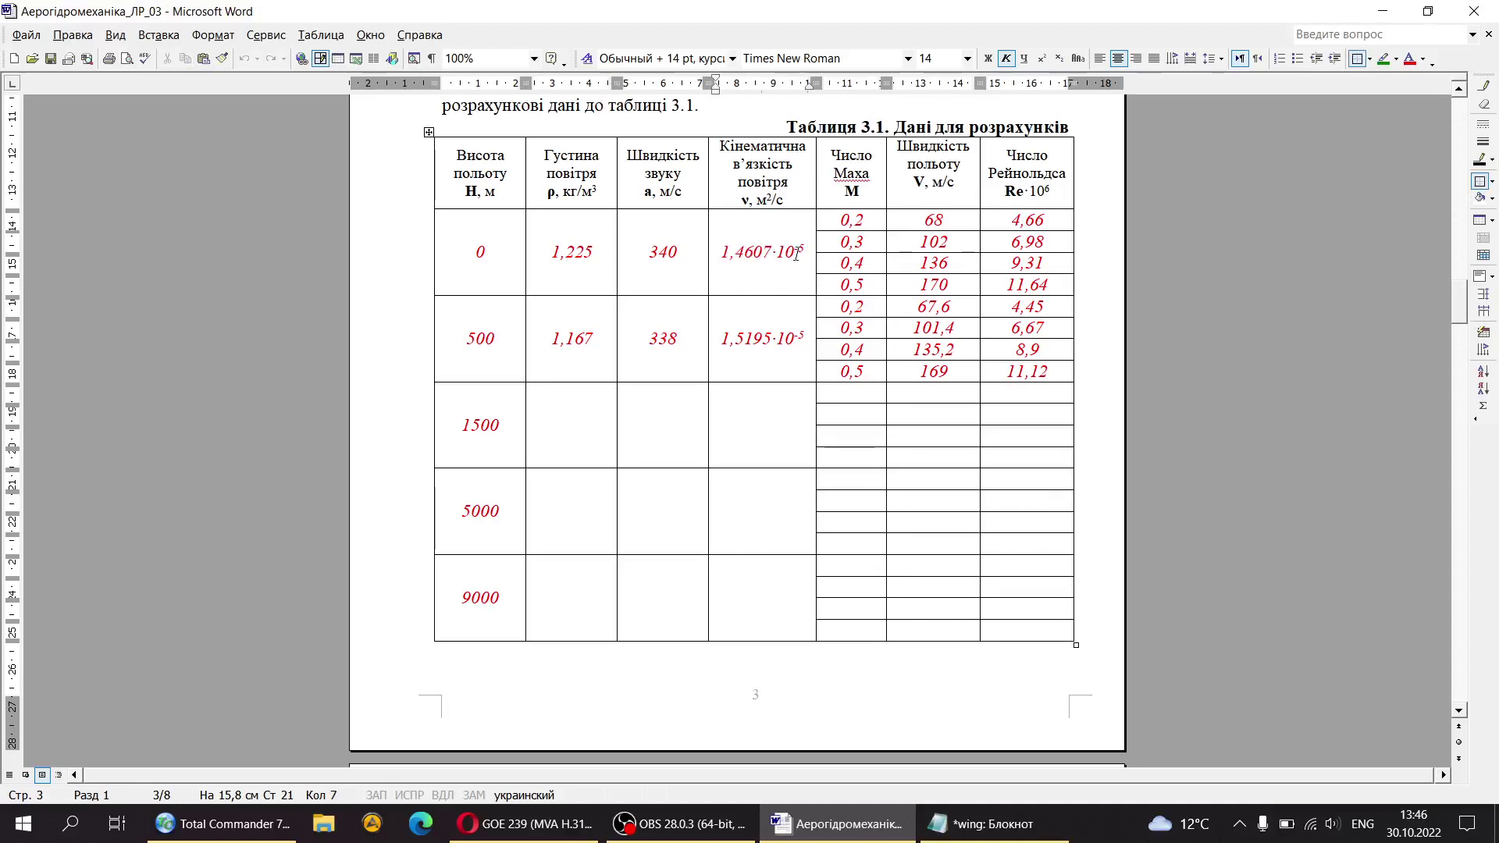
{"action": "left_click_drag", "start_coordinate": [780, 256], "coordinate": [806, 262]}
{"action": "left_click", "coordinate": [744, 273]}
{"action": "left_click_drag", "start_coordinate": [720, 337], "coordinate": [800, 337]}
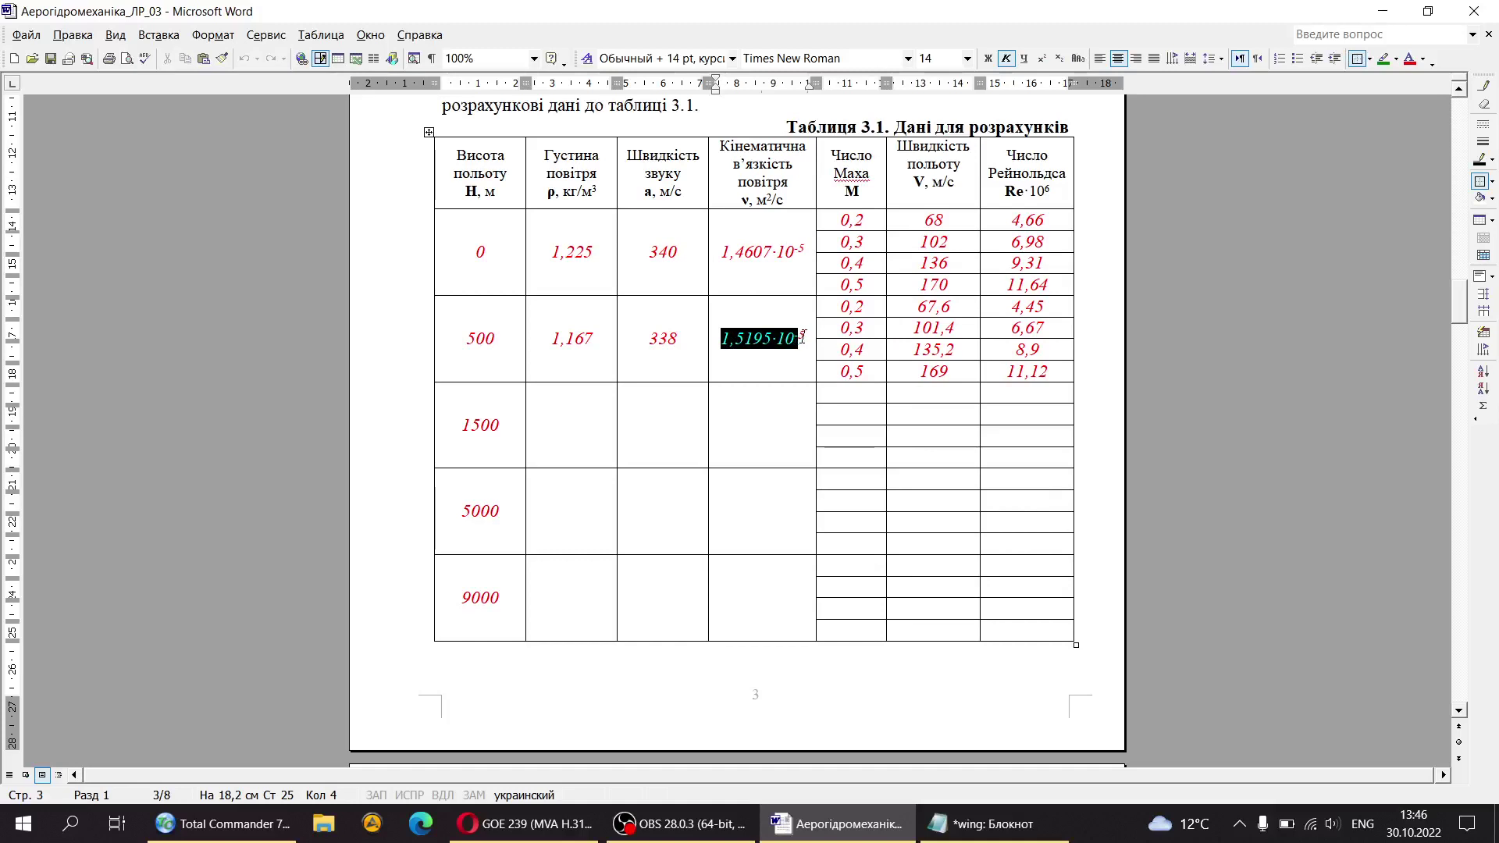
{"action": "left_click", "coordinate": [744, 343]}
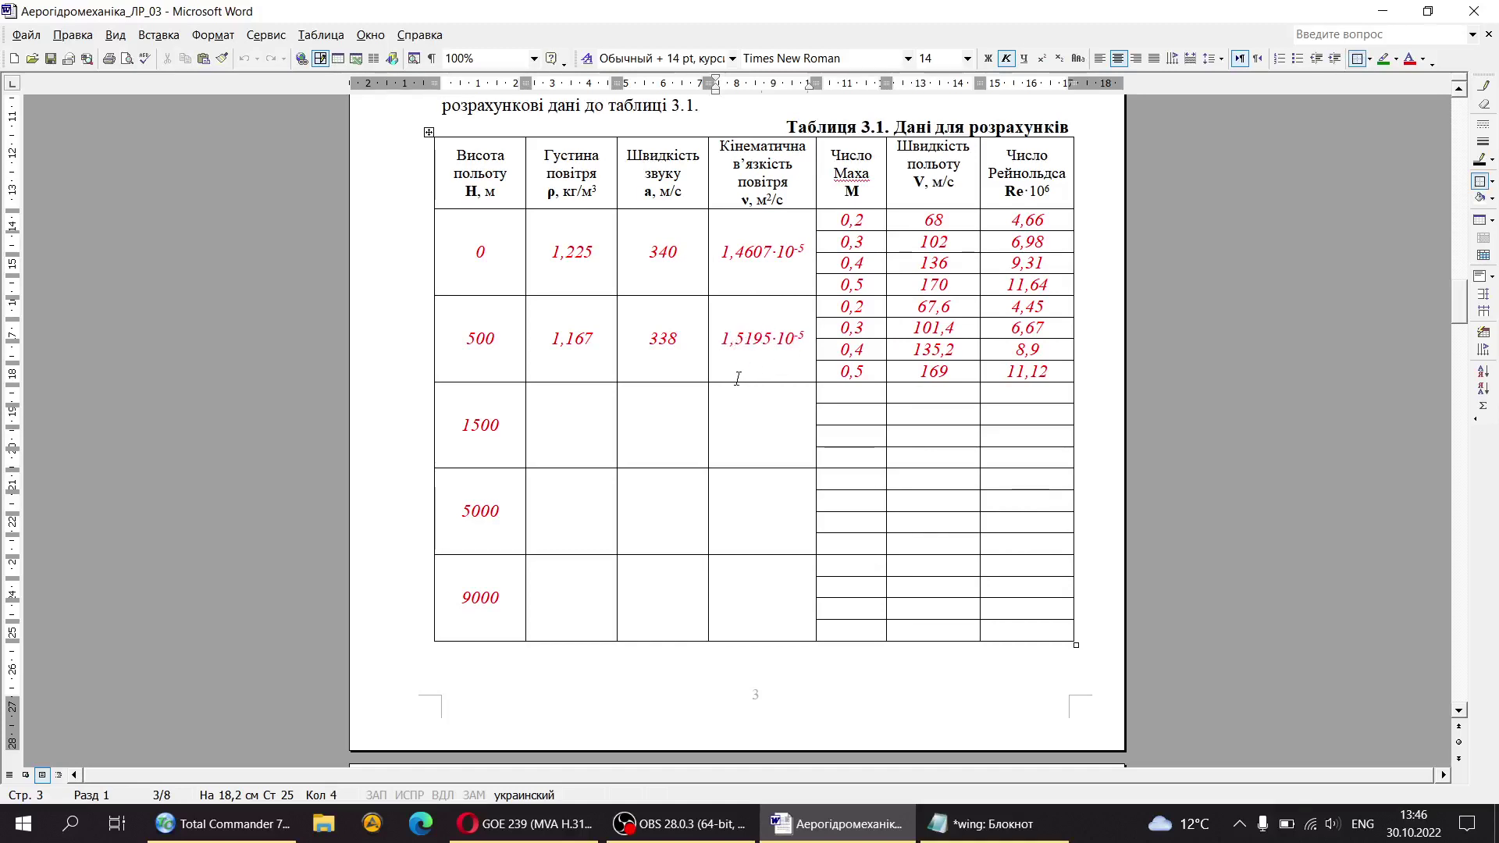
{"action": "left_click", "coordinate": [730, 422]}
{"action": "left_click", "coordinate": [764, 514]}
{"action": "left_click", "coordinate": [773, 562]}
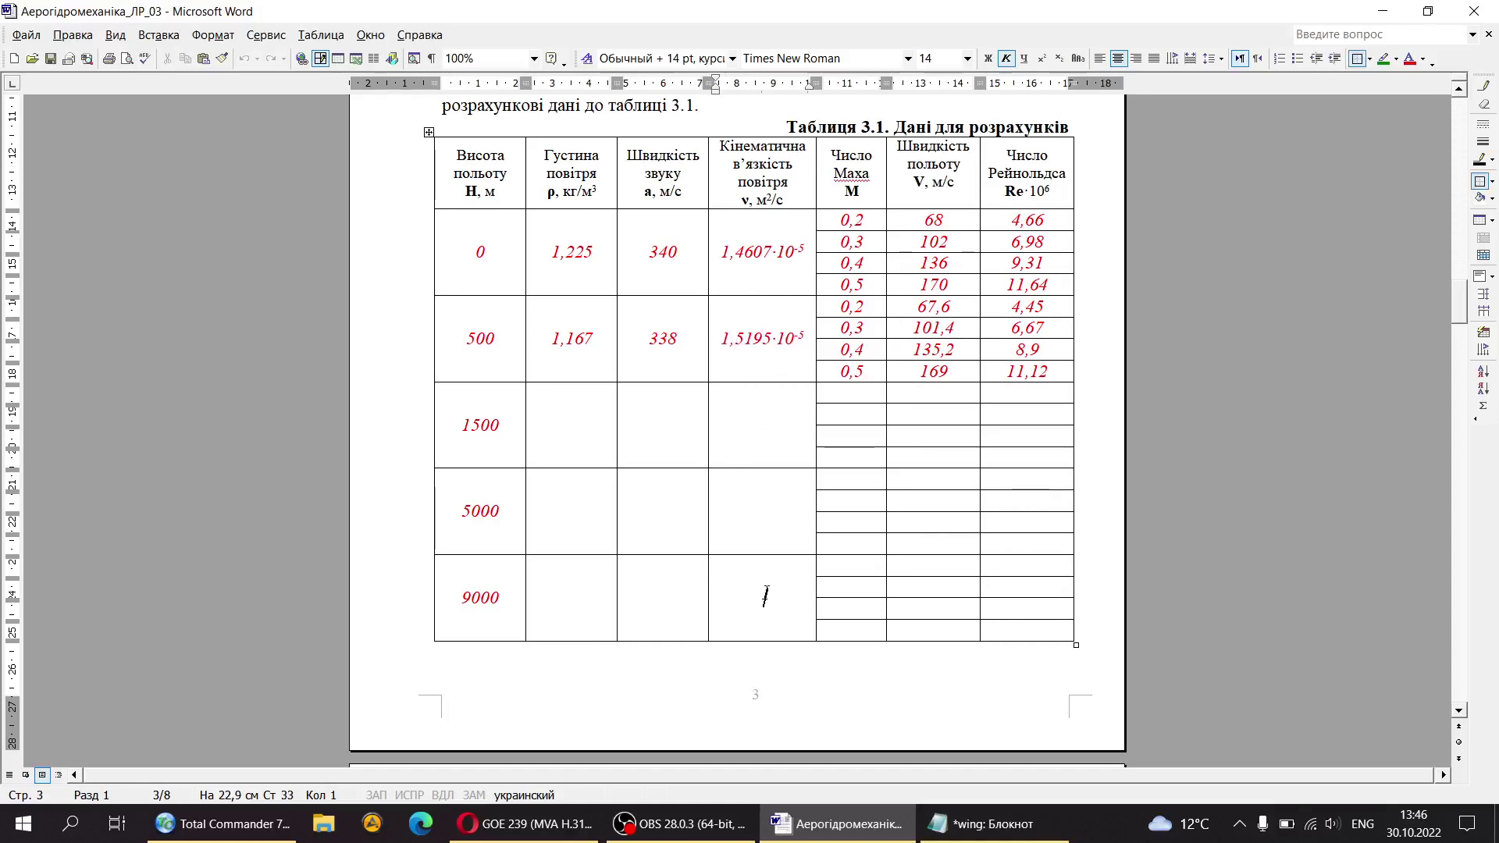
{"action": "left_click", "coordinate": [771, 394]}
{"action": "left_click", "coordinate": [762, 496]}
{"action": "left_click", "coordinate": [728, 622]}
Step: Compare the Mach numbers, speed of sound and flight speeds for the 0 and 500 m heights in Table 3.1
{"action": "left_click_drag", "start_coordinate": [846, 221], "coordinate": [852, 376]}
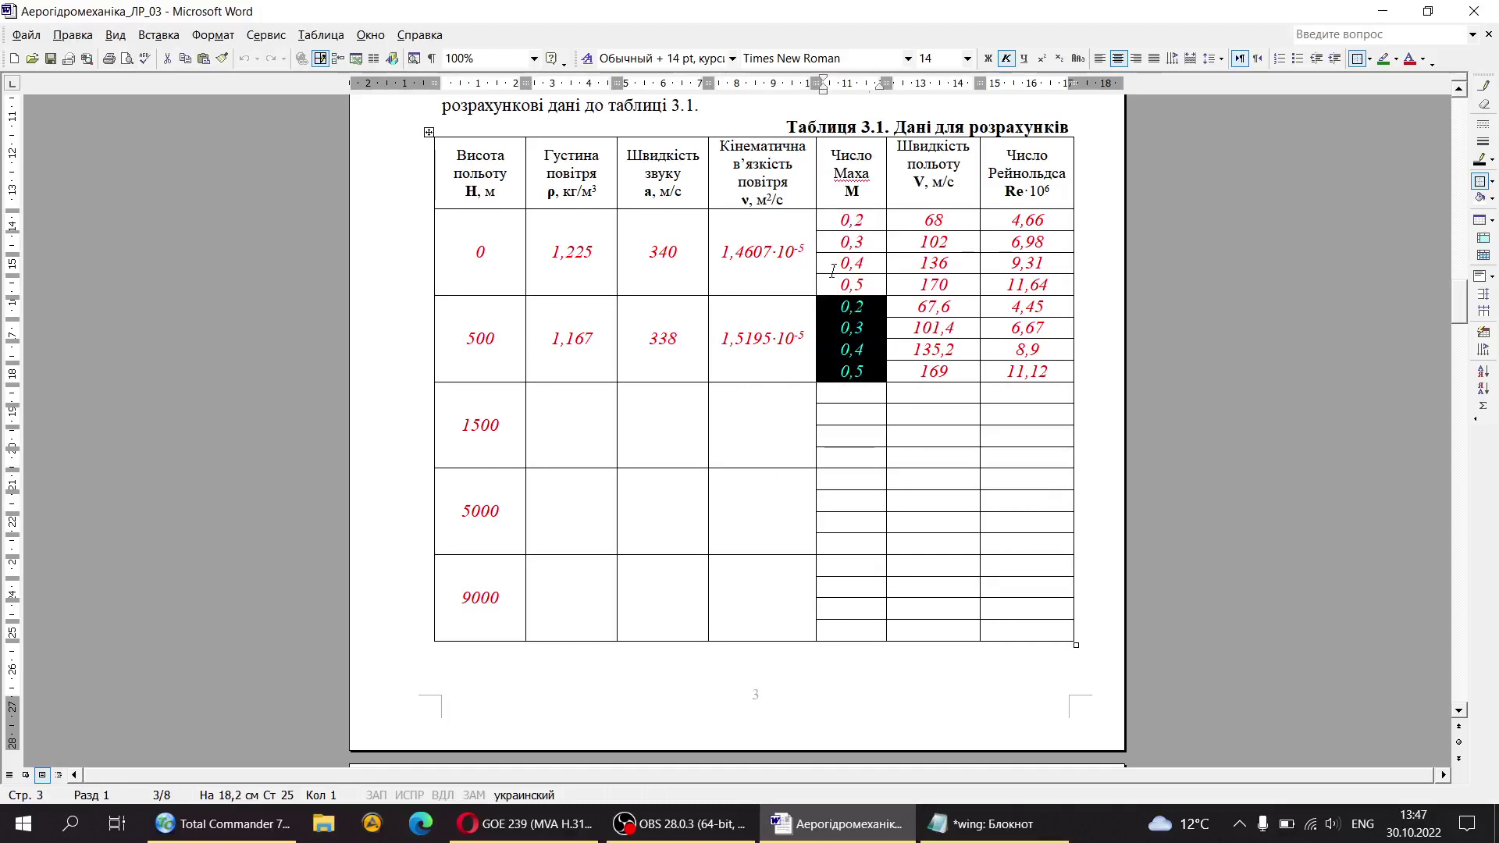
{"action": "left_click_drag", "start_coordinate": [850, 211], "coordinate": [866, 383]}
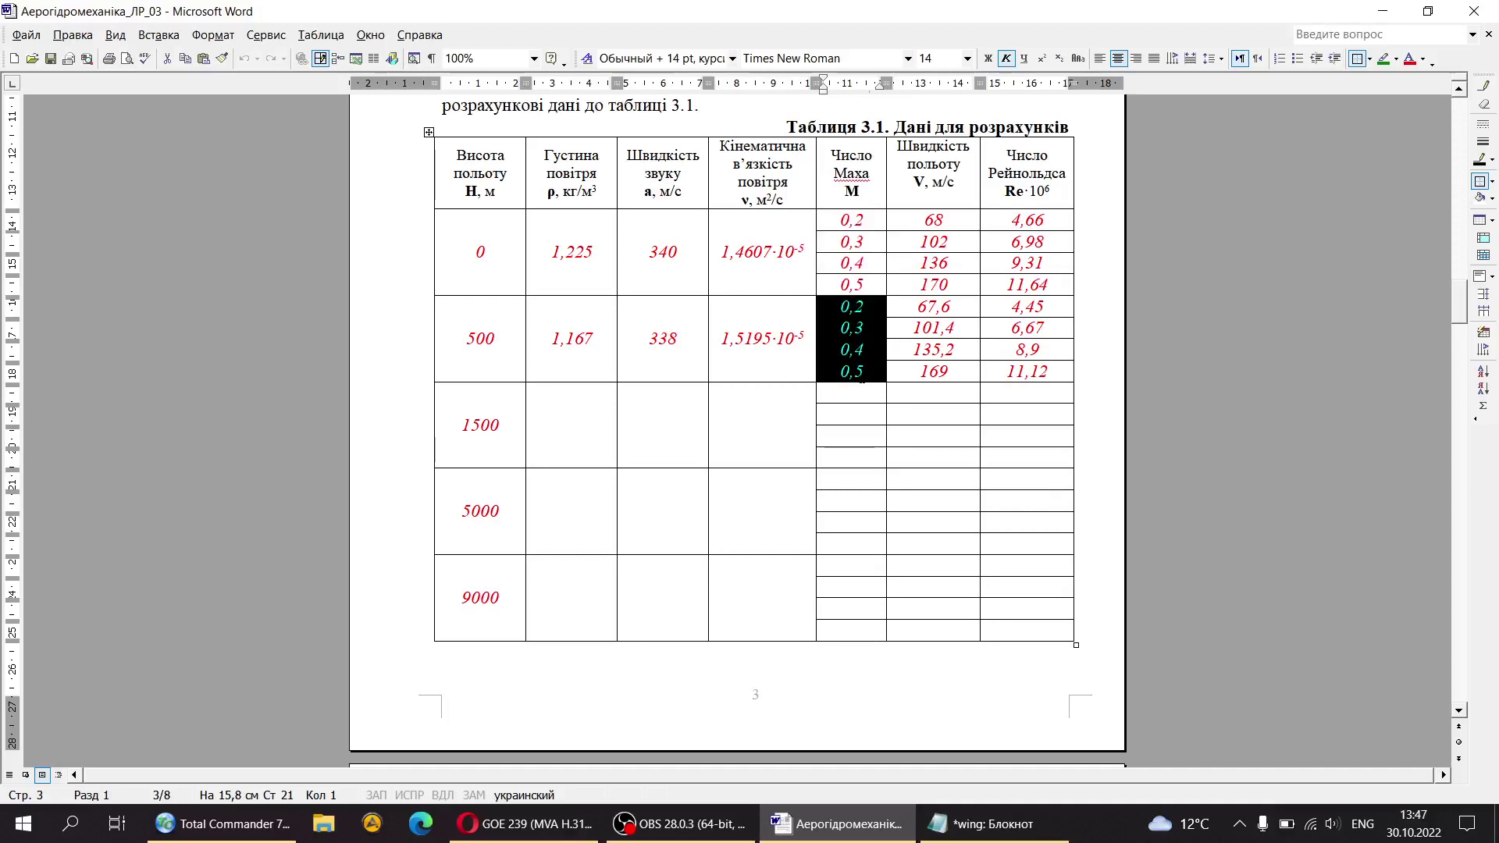
{"action": "left_click", "coordinate": [851, 309]}
{"action": "left_click_drag", "start_coordinate": [840, 307], "coordinate": [864, 306]}
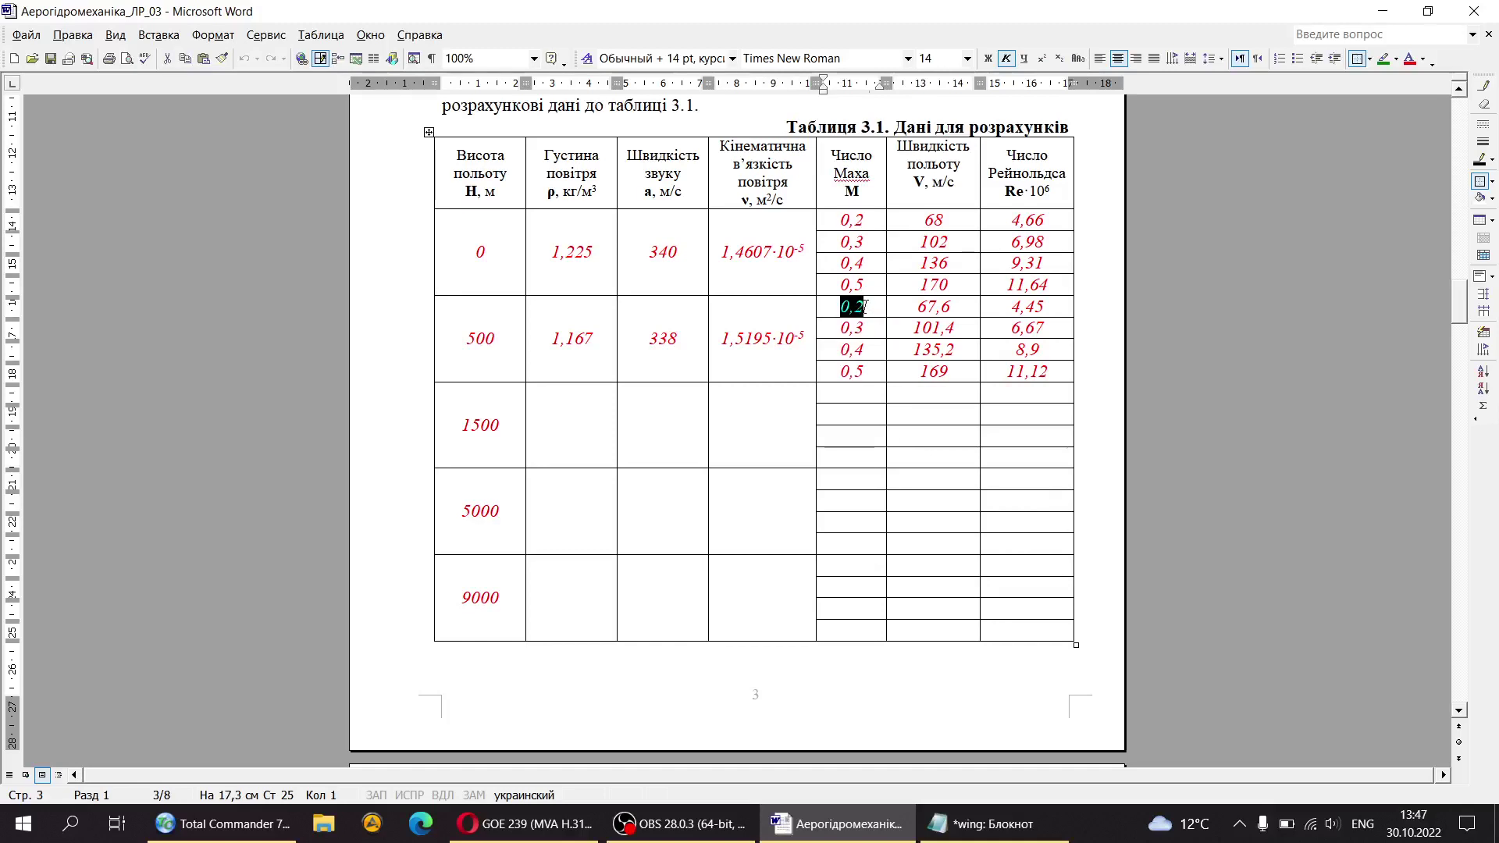
{"action": "double_click", "coordinate": [653, 341]}
{"action": "left_click_drag", "start_coordinate": [916, 306], "coordinate": [956, 306]}
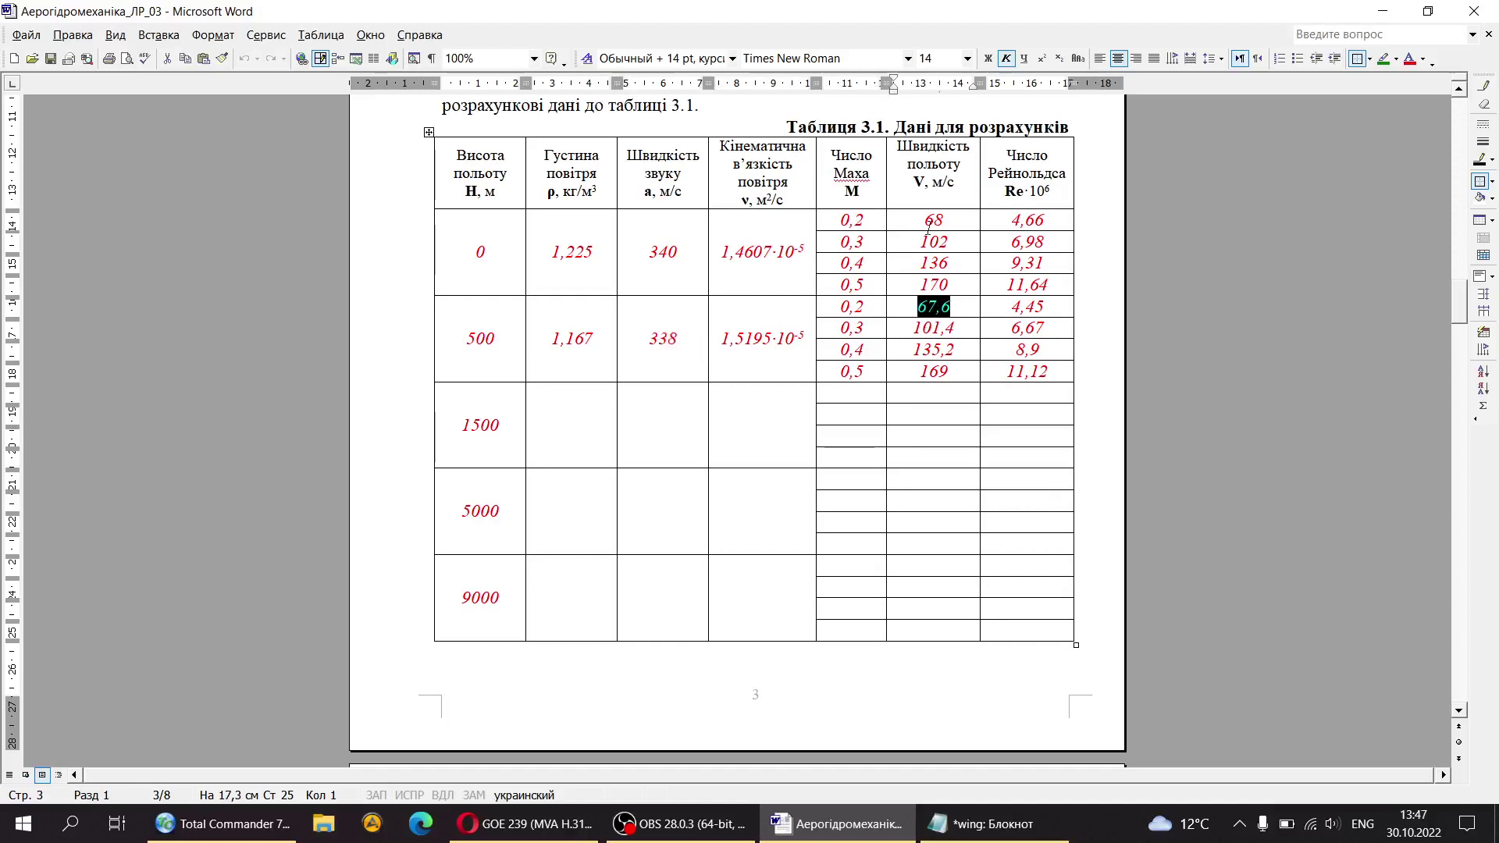
{"action": "left_click_drag", "start_coordinate": [886, 143], "coordinate": [969, 166]}
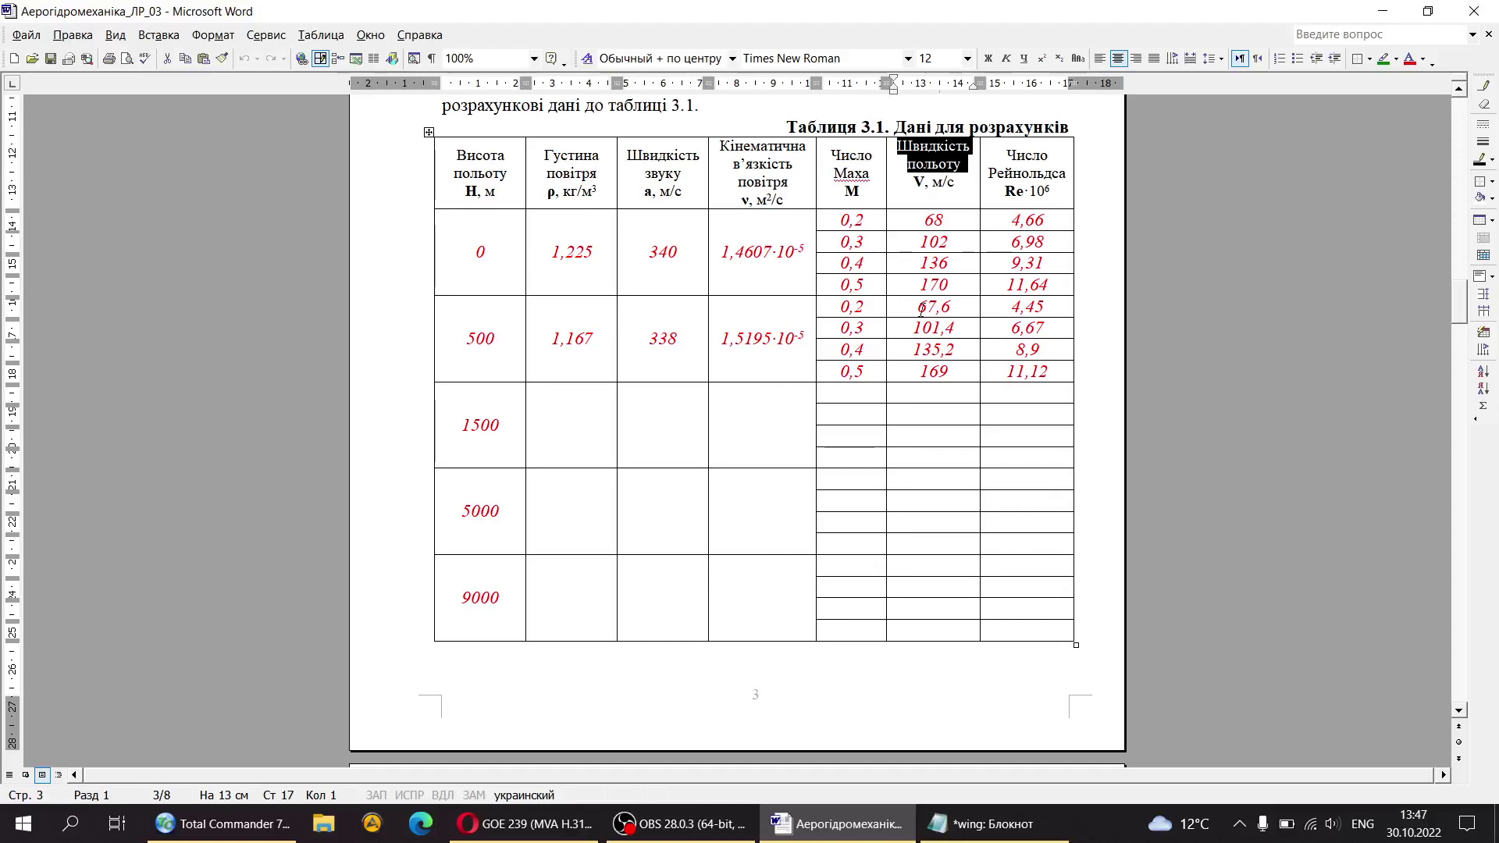
{"action": "left_click_drag", "start_coordinate": [916, 306], "coordinate": [960, 302]}
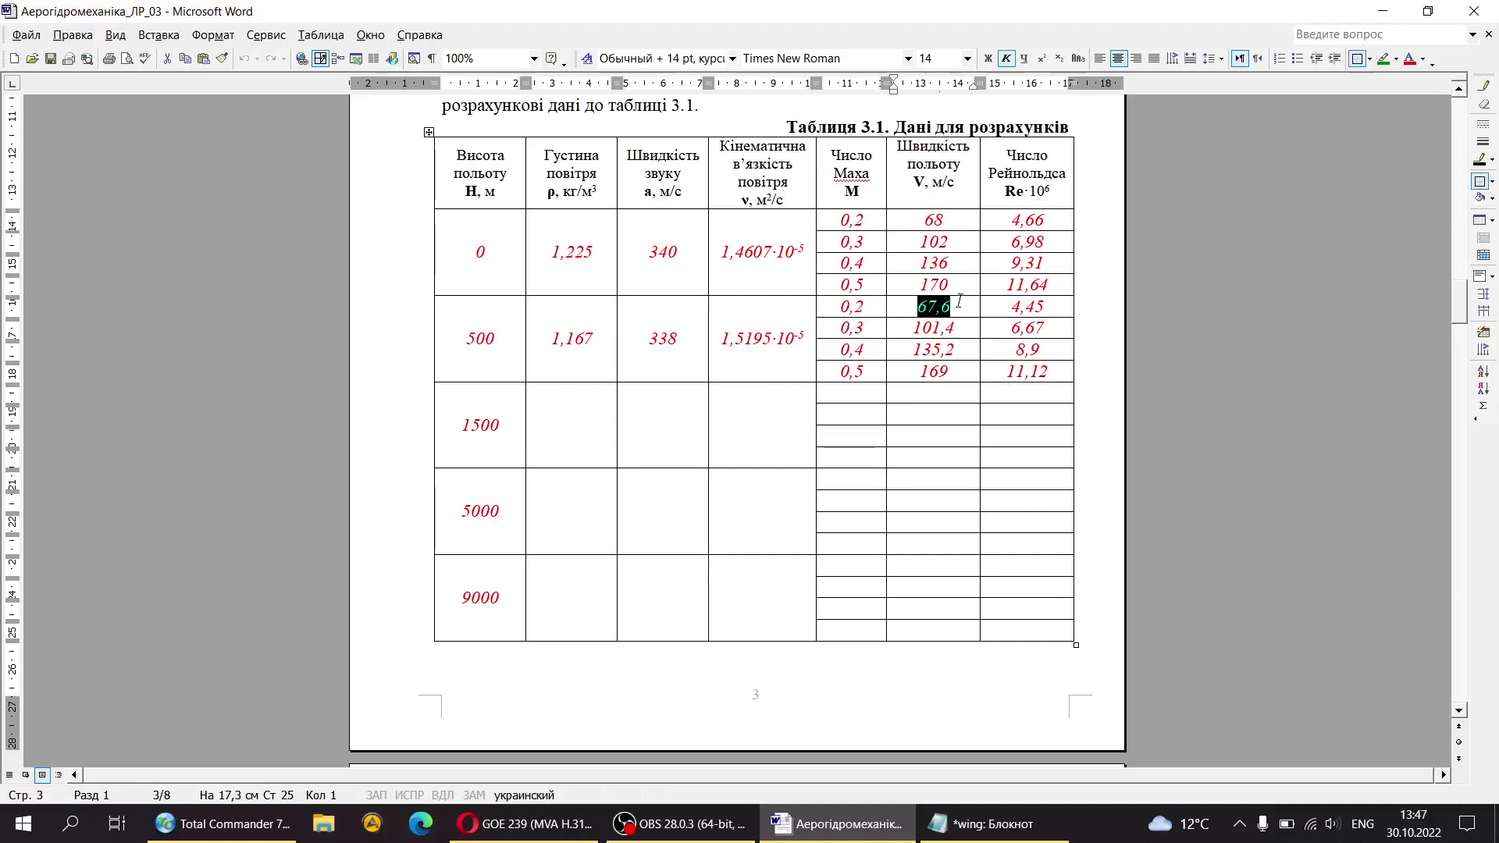
{"action": "left_click", "coordinate": [928, 219]}
{"action": "left_click_drag", "start_coordinate": [945, 220], "coordinate": [937, 452]}
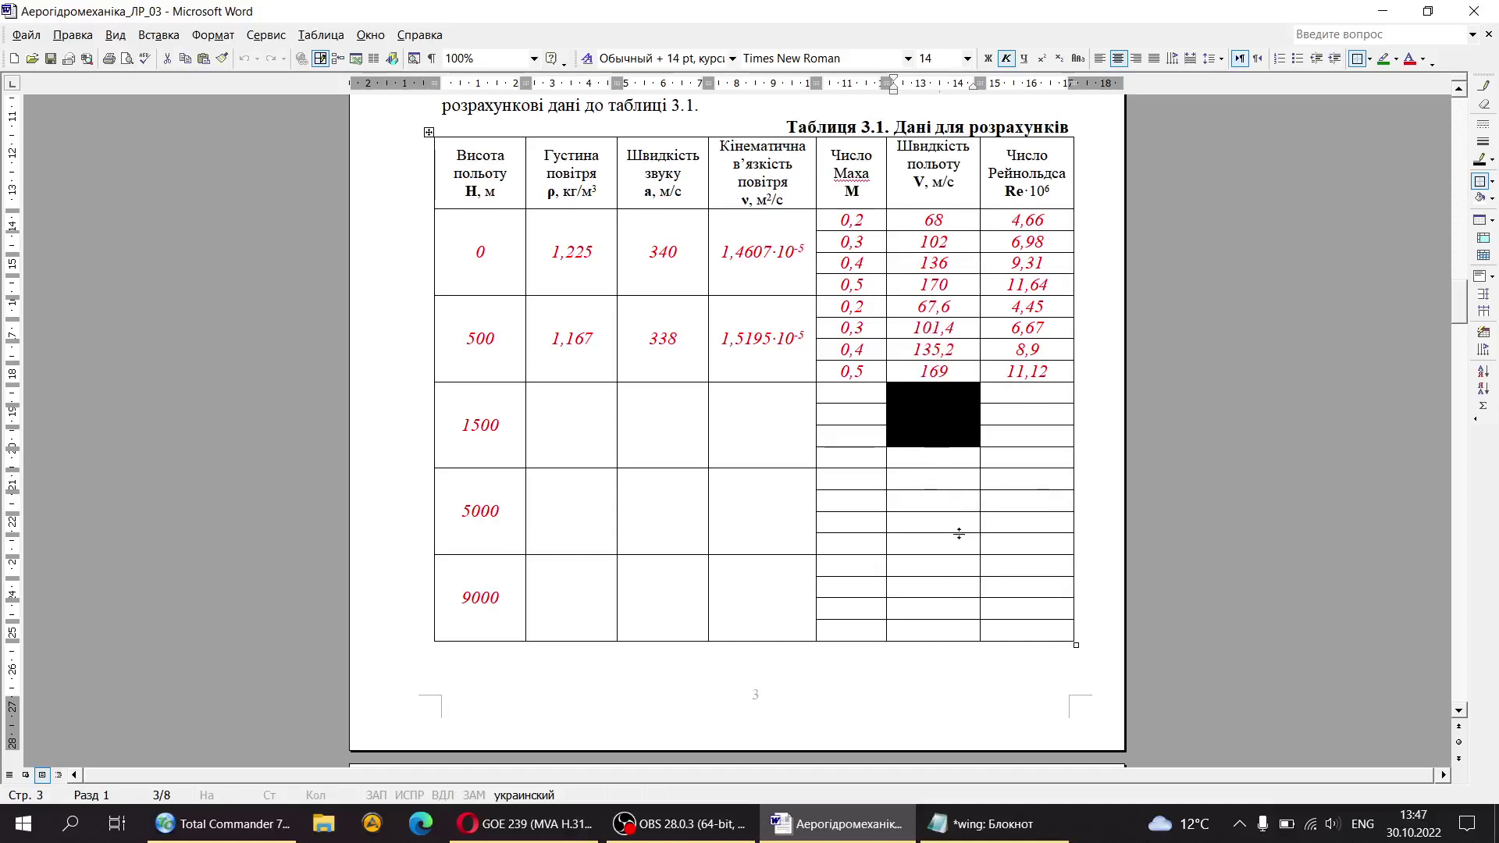
Step: Examine the Reynolds number column of Table 3.1 and the formula Re = V·b / ν with its variable definitions in item 3.3
{"action": "left_click", "coordinate": [991, 213]}
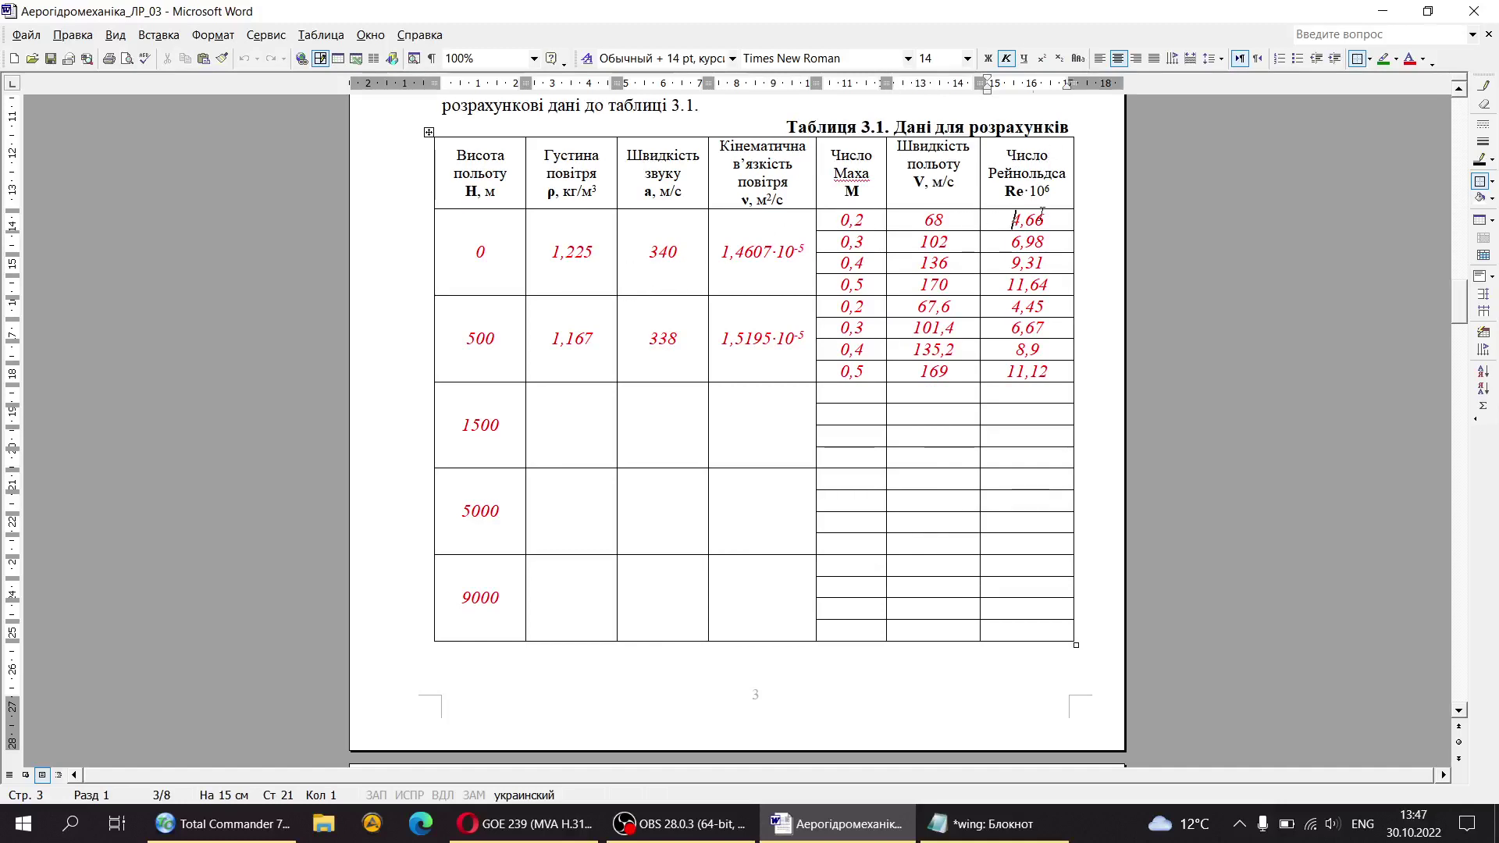
{"action": "left_click", "coordinate": [927, 220]}
{"action": "left_click", "coordinate": [510, 235]}
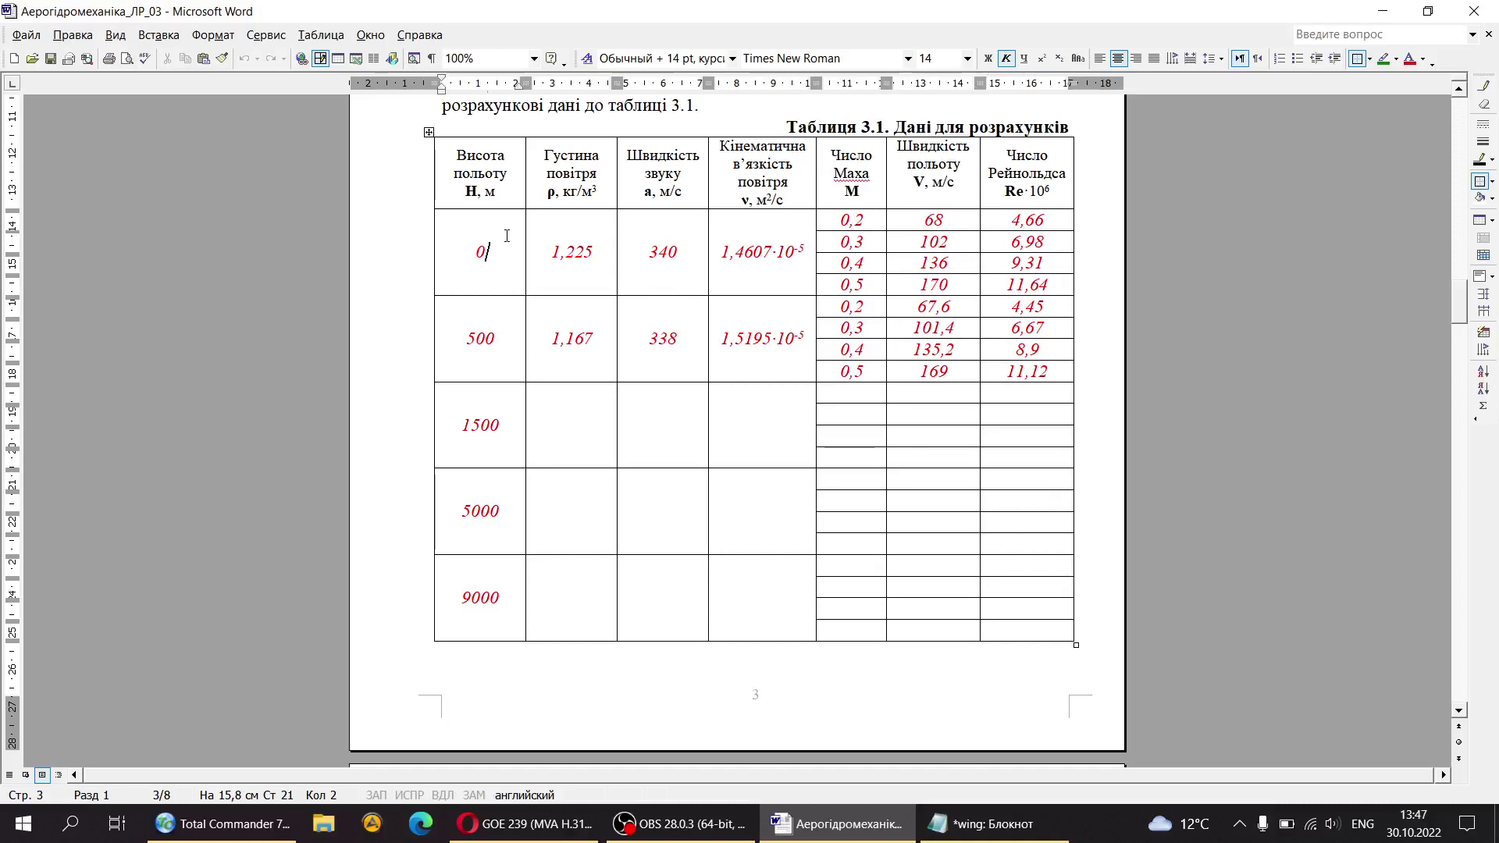
{"action": "scroll", "coordinate": [746, 273], "scroll_direction": "down", "scroll_amount": 12}
{"action": "scroll", "coordinate": [743, 269], "scroll_direction": "down", "scroll_amount": 2}
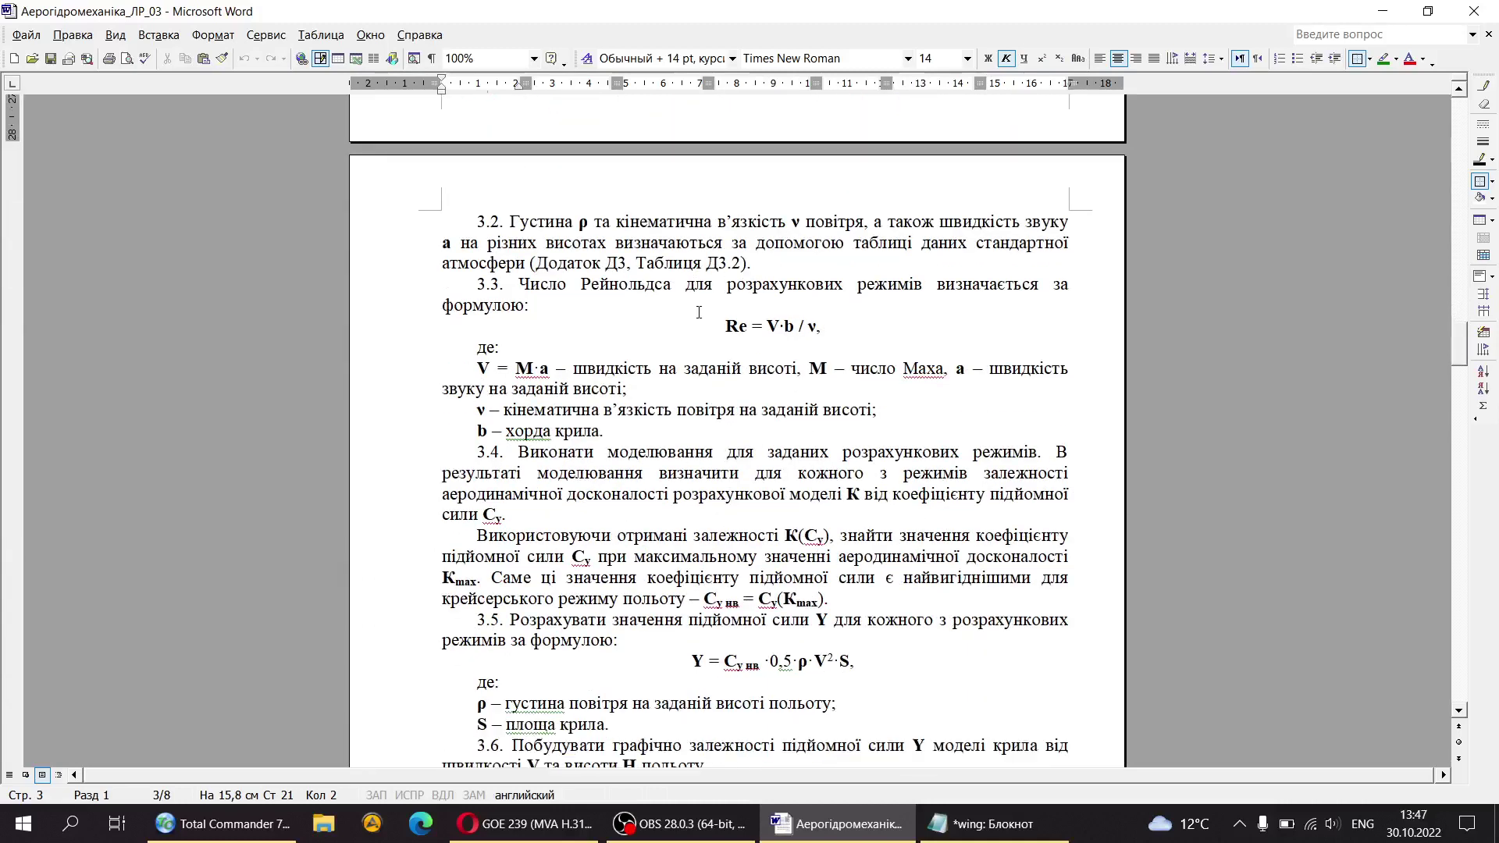
{"action": "left_click_drag", "start_coordinate": [723, 279], "coordinate": [827, 270]}
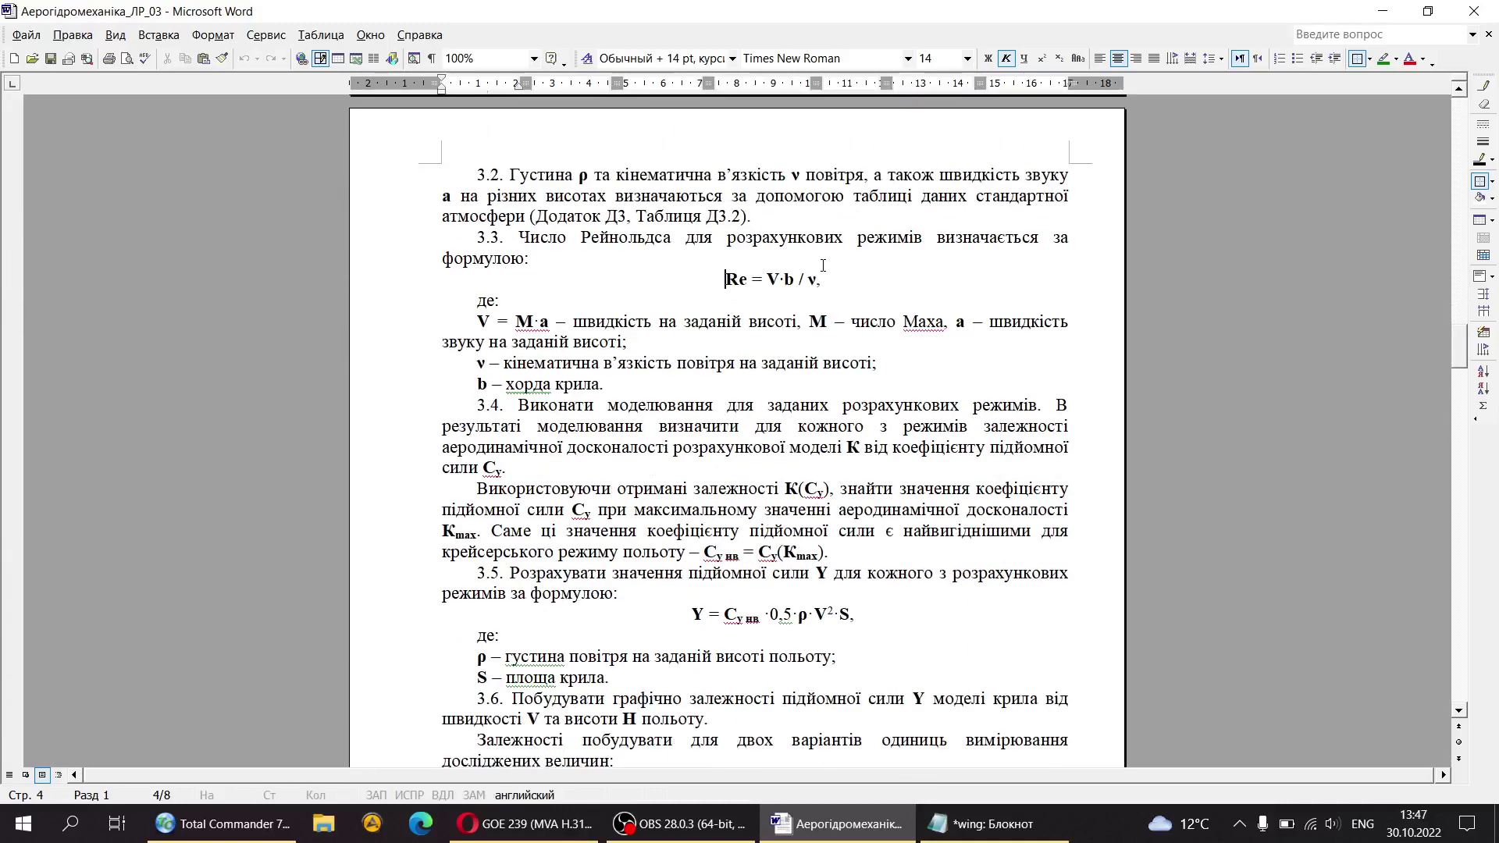
{"action": "key", "text": "Down"}
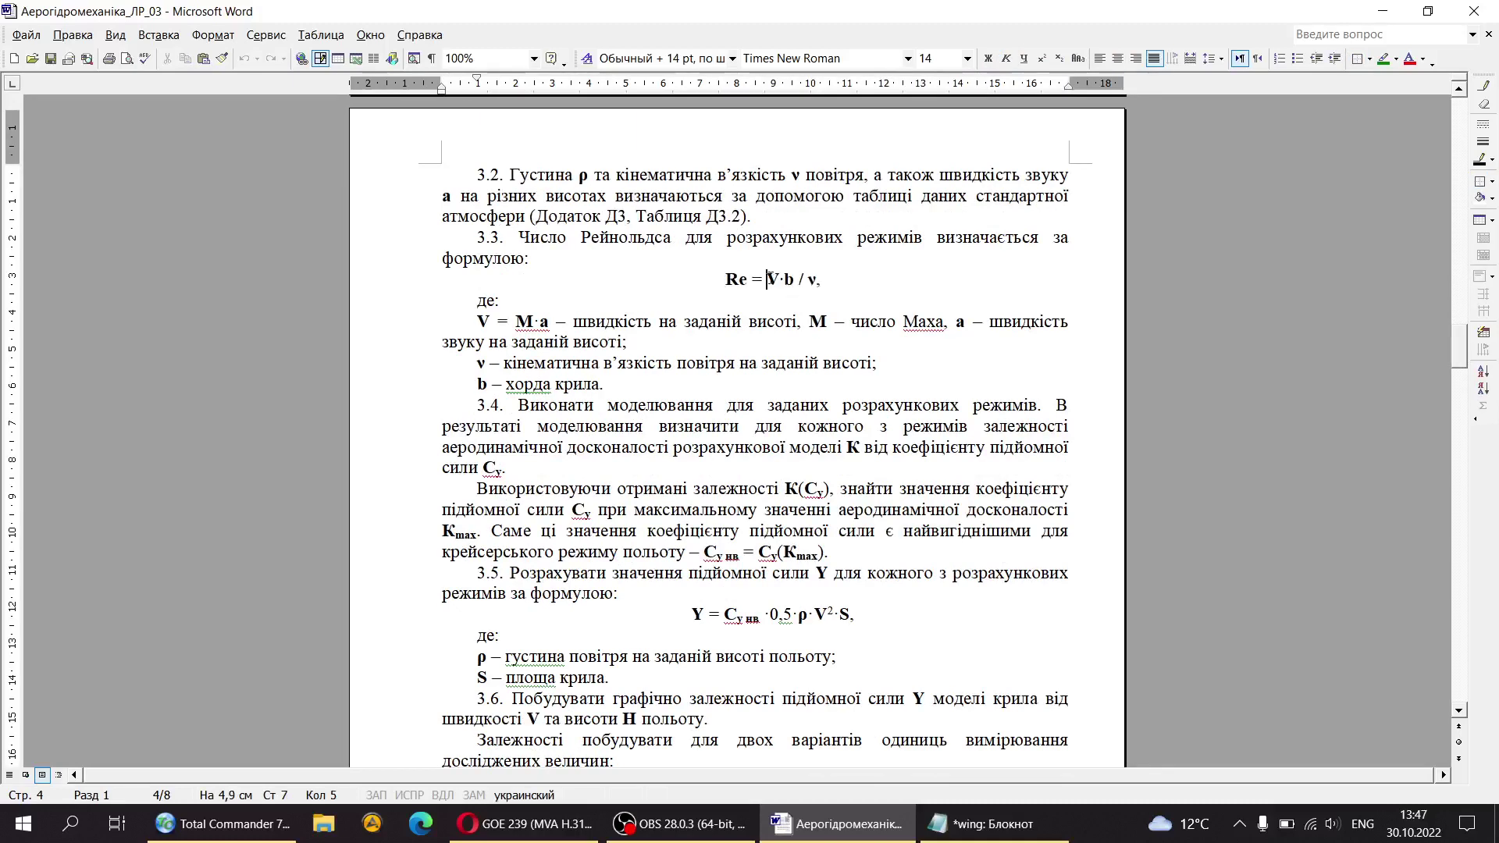
{"action": "left_click", "coordinate": [767, 279]}
{"action": "left_click_drag", "start_coordinate": [767, 279], "coordinate": [816, 281]}
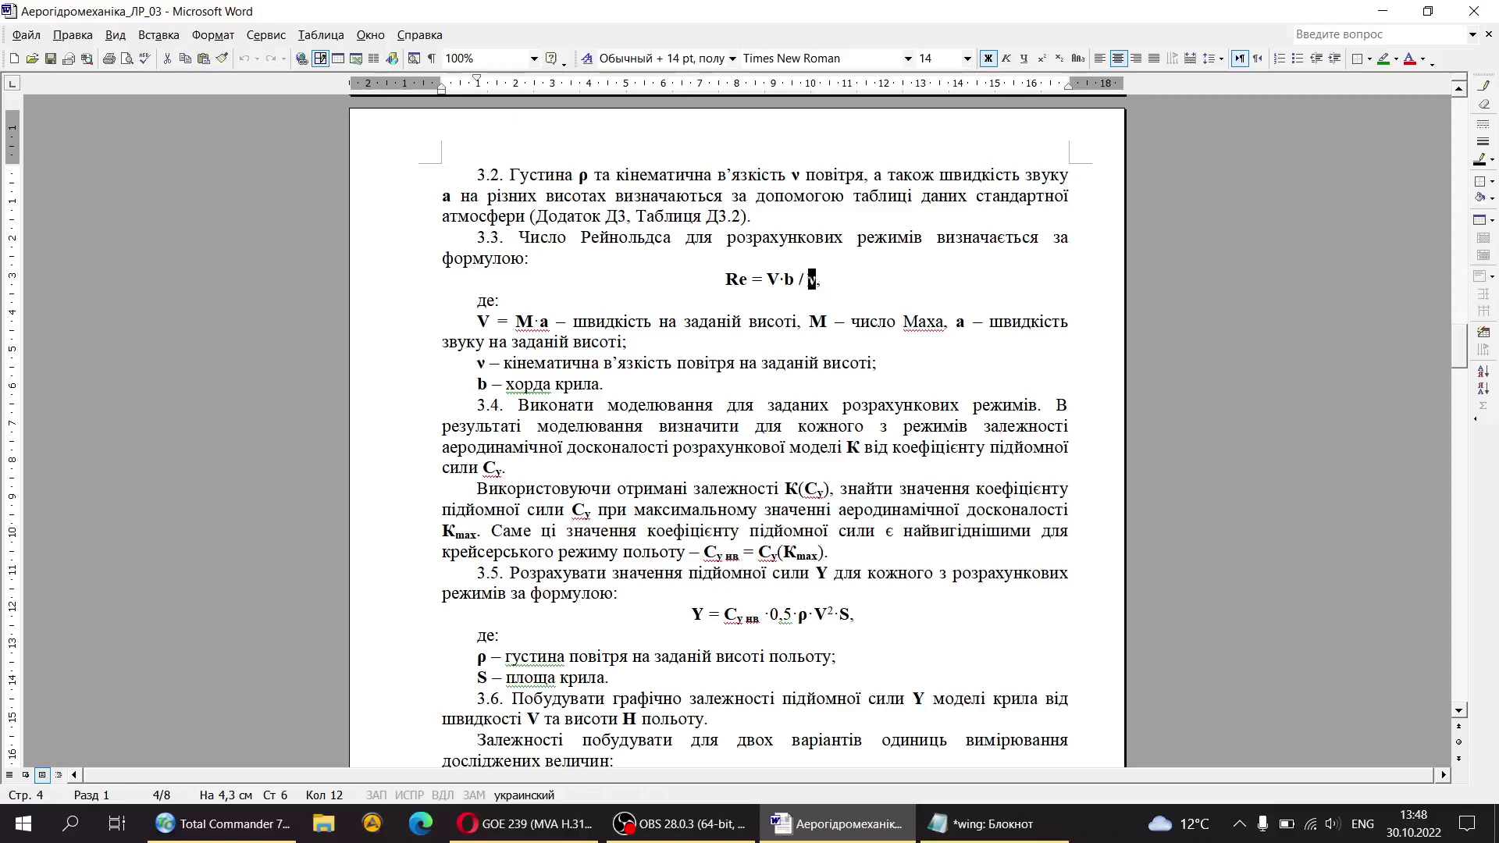
{"action": "left_click_drag", "start_coordinate": [464, 364], "coordinate": [603, 364]}
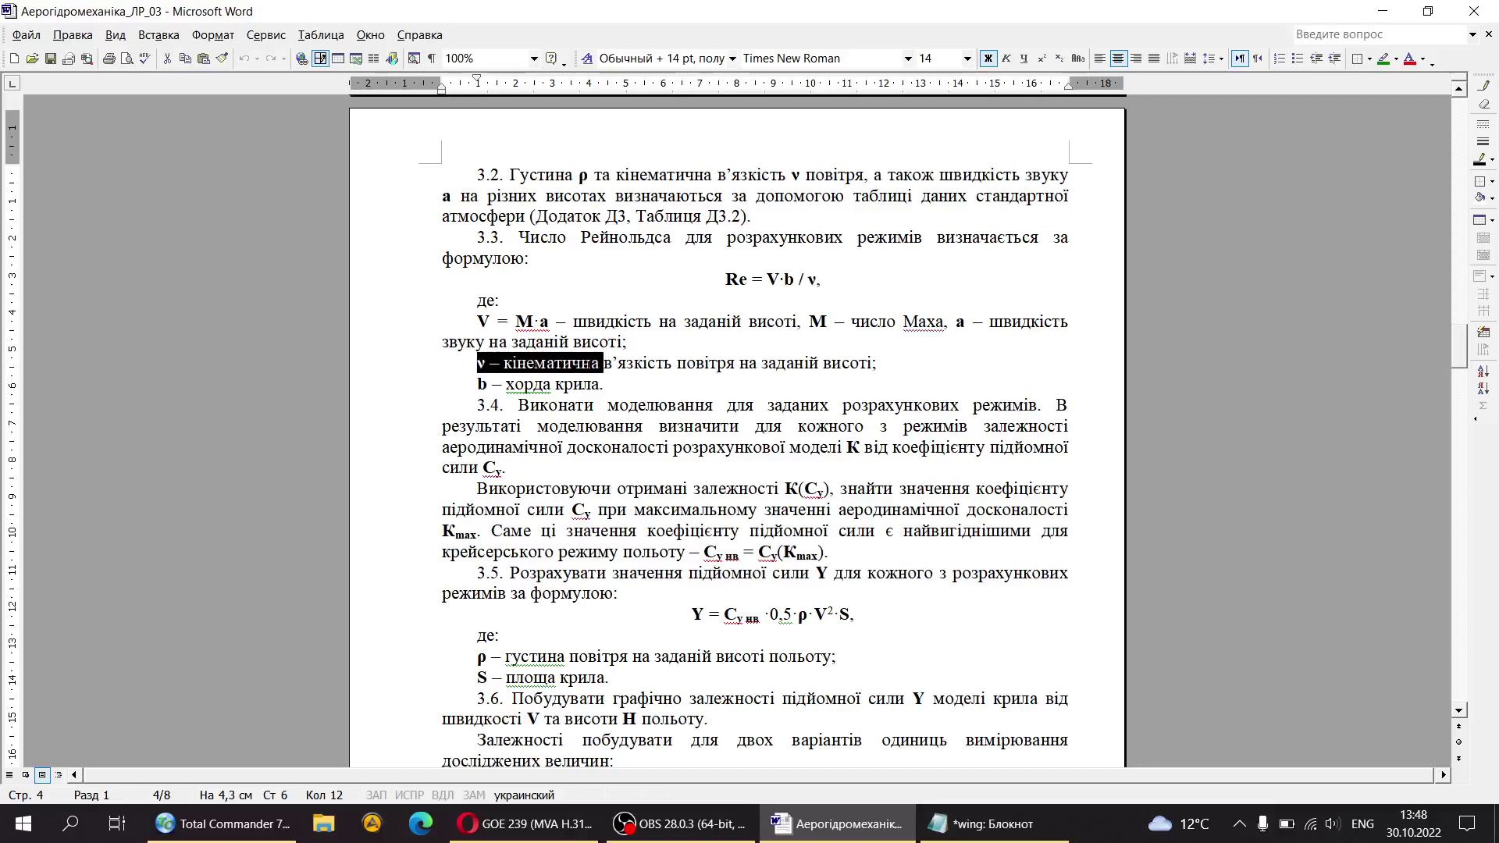
Step: Examine how the flight speed V = M·a feeds into the Reynolds number formula Re = V·b / ν in item 3.3
{"action": "left_click_drag", "start_coordinate": [515, 323], "coordinate": [549, 323]}
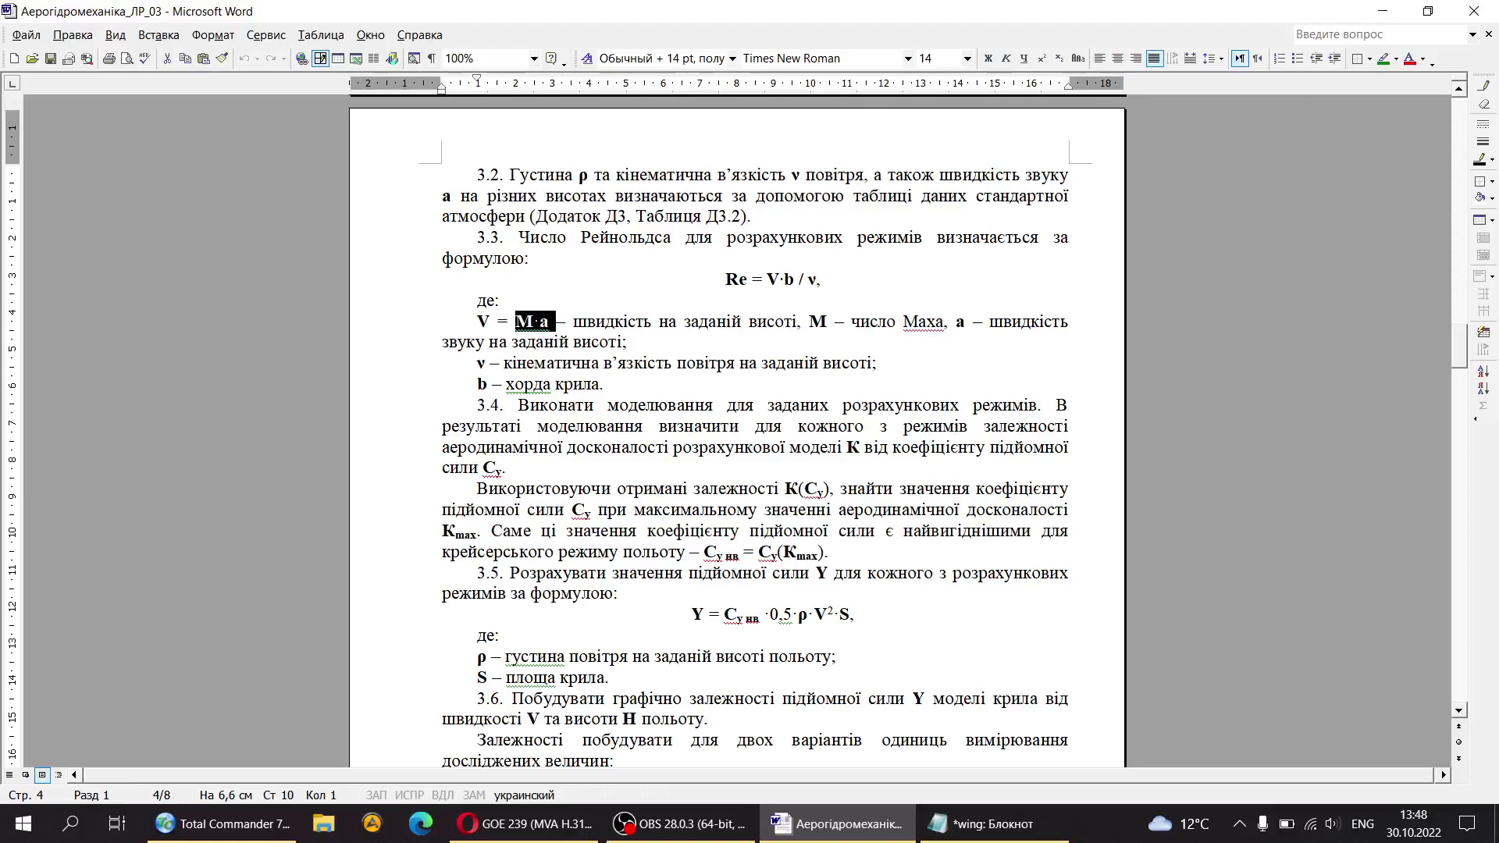
{"action": "left_click", "coordinate": [537, 323]}
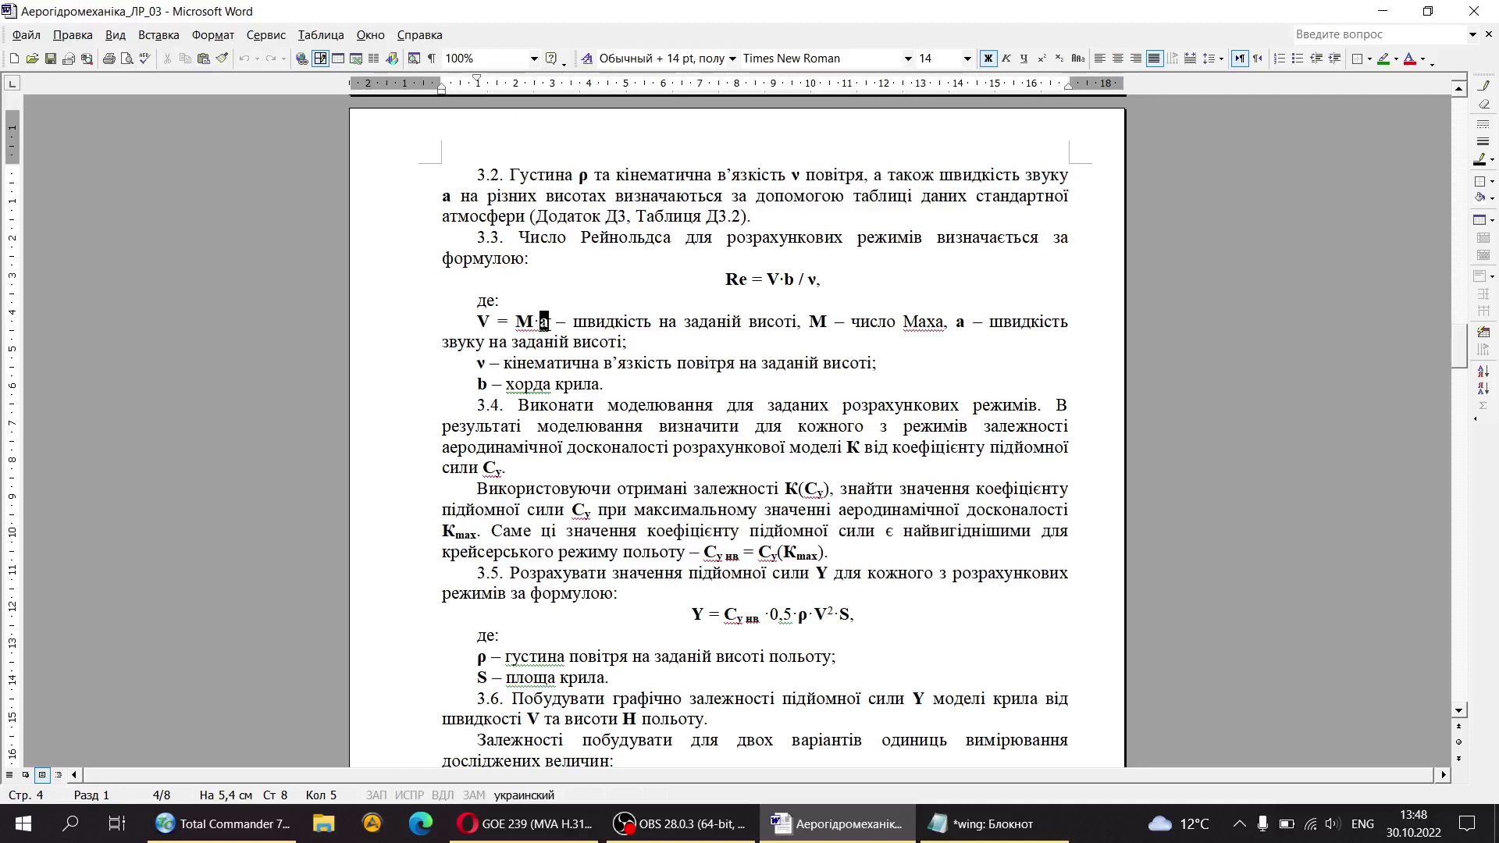
{"action": "left_click", "coordinate": [770, 279]}
{"action": "left_click_drag", "start_coordinate": [768, 279], "coordinate": [783, 282]}
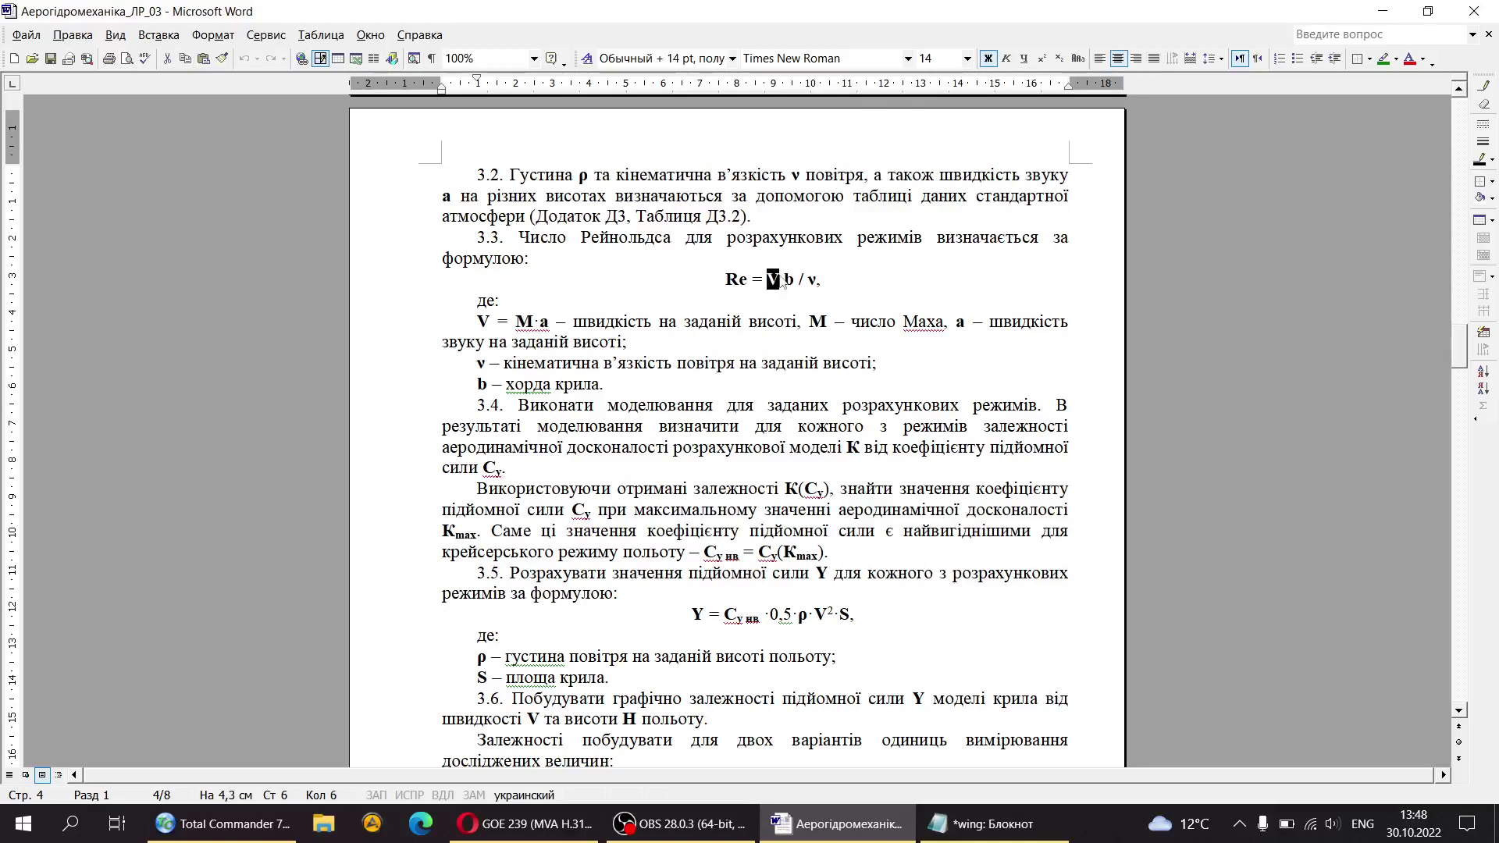
{"action": "left_click_drag", "start_coordinate": [512, 323], "coordinate": [544, 322]}
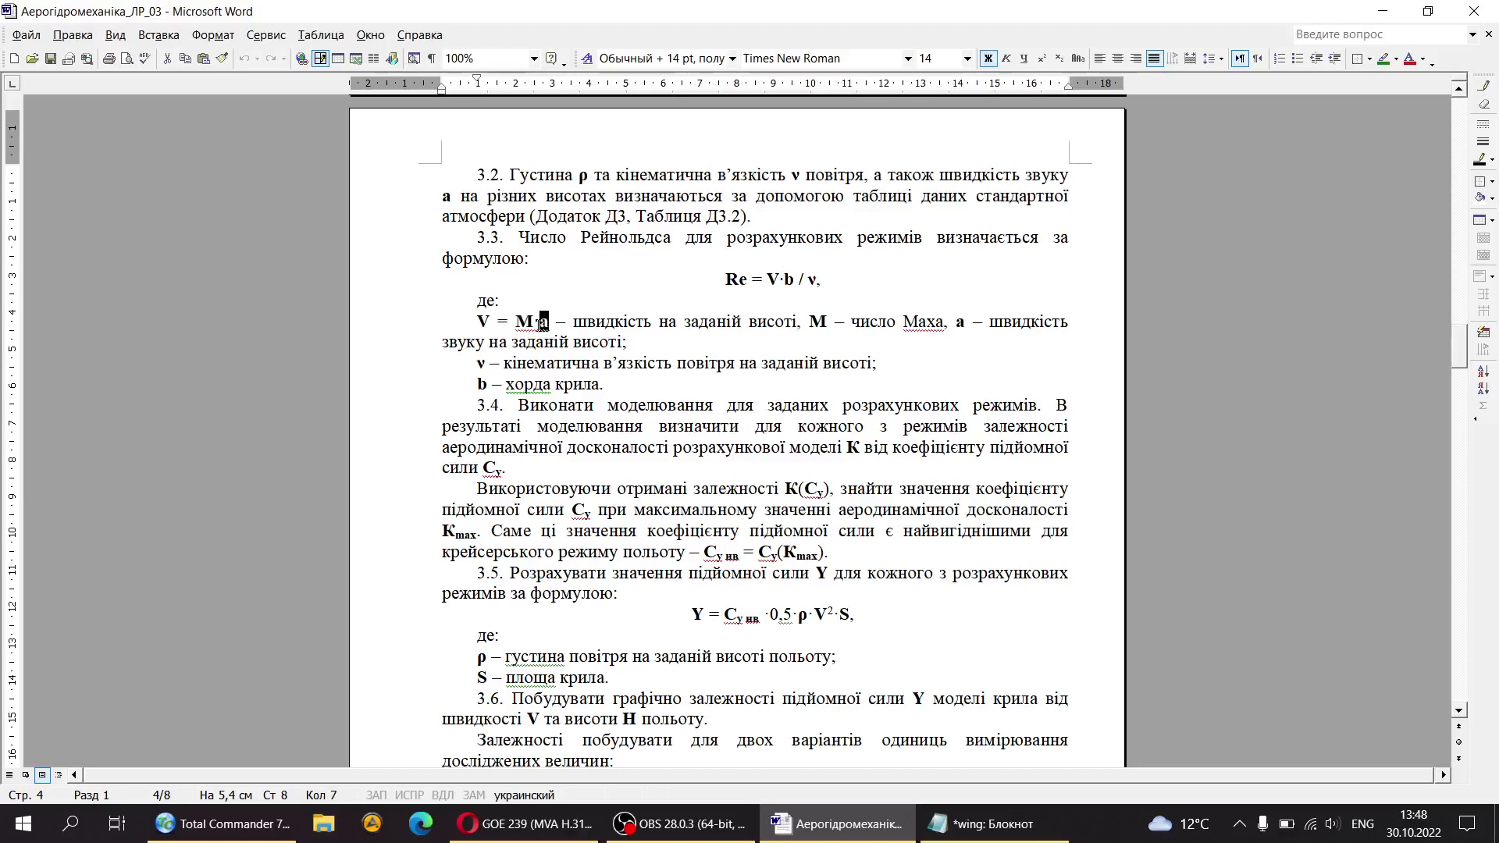
{"action": "left_click_drag", "start_coordinate": [726, 279], "coordinate": [815, 281]}
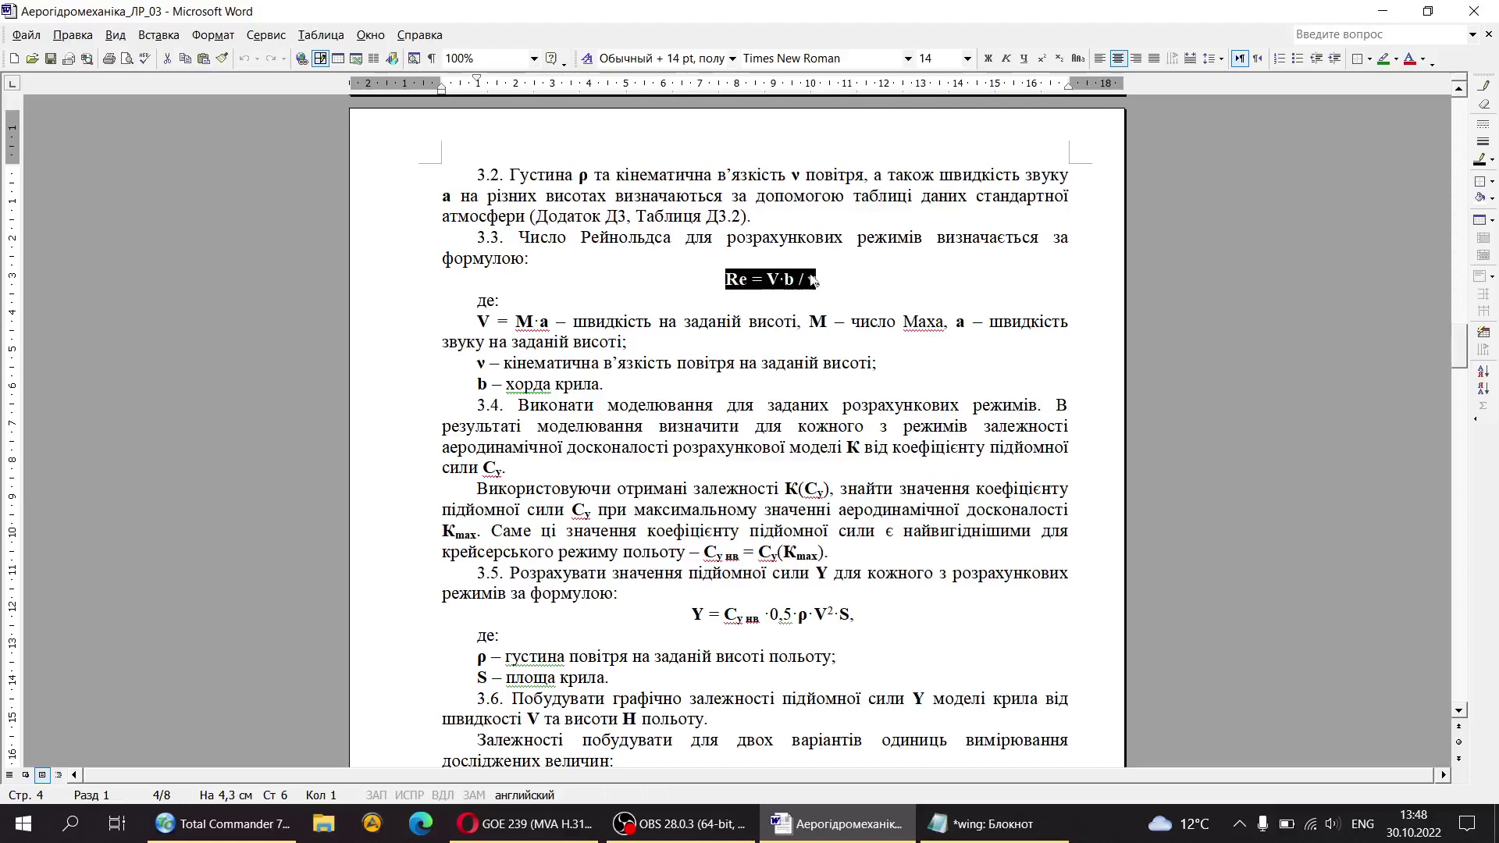
Step: Return to Table 3.1 and check the Reynolds number column from the 0 m rows down to the empty 9000 m rows
{"action": "scroll", "coordinate": [813, 279], "scroll_direction": "up", "scroll_amount": 5}
{"action": "key", "text": "Down"}
{"action": "scroll", "coordinate": [884, 430], "scroll_direction": "up", "scroll_amount": 4}
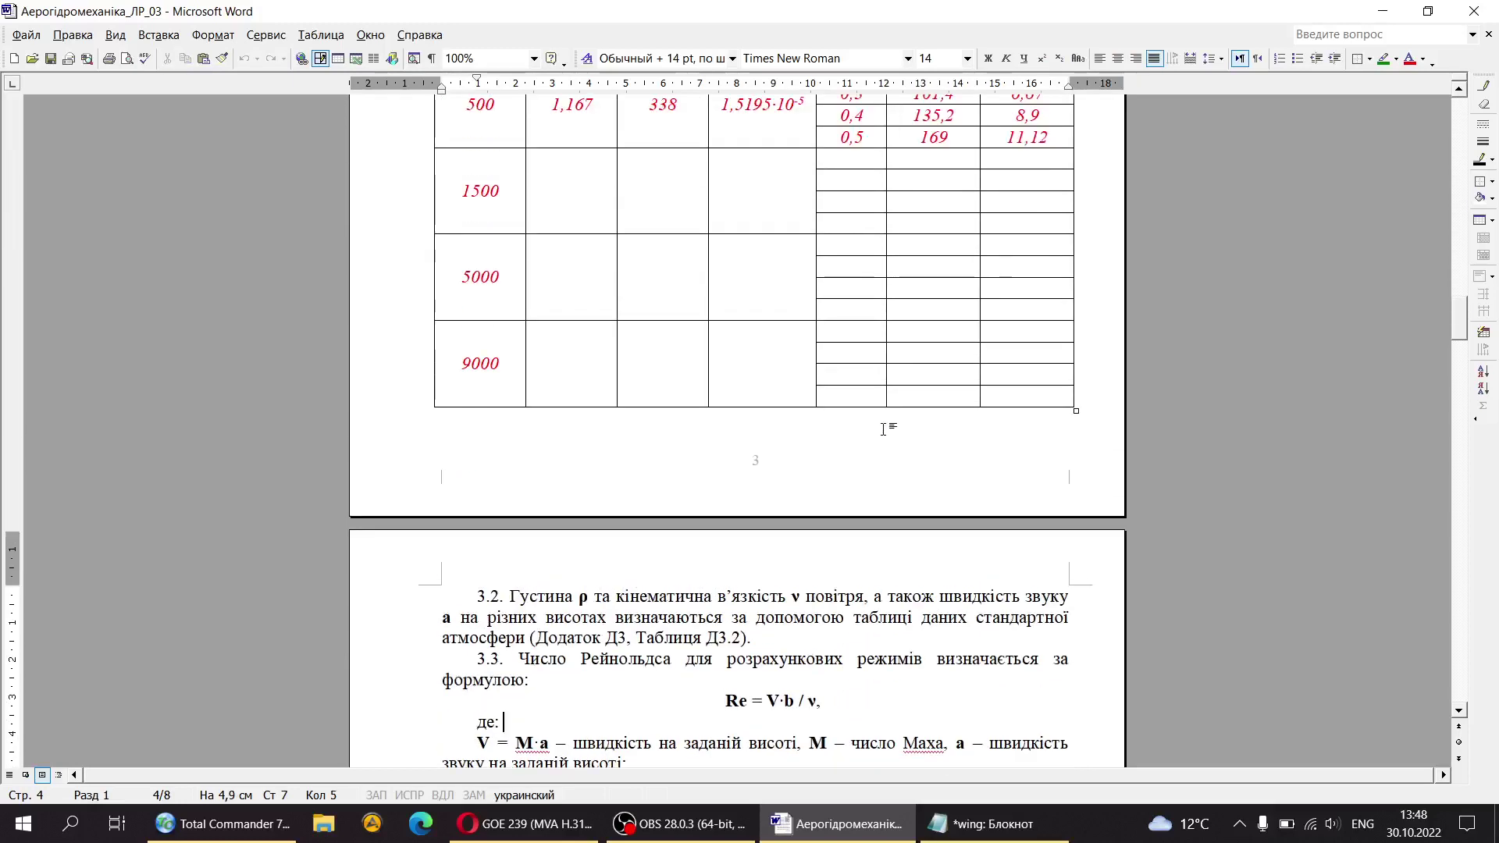
{"action": "scroll", "coordinate": [884, 429], "scroll_direction": "up", "scroll_amount": 3}
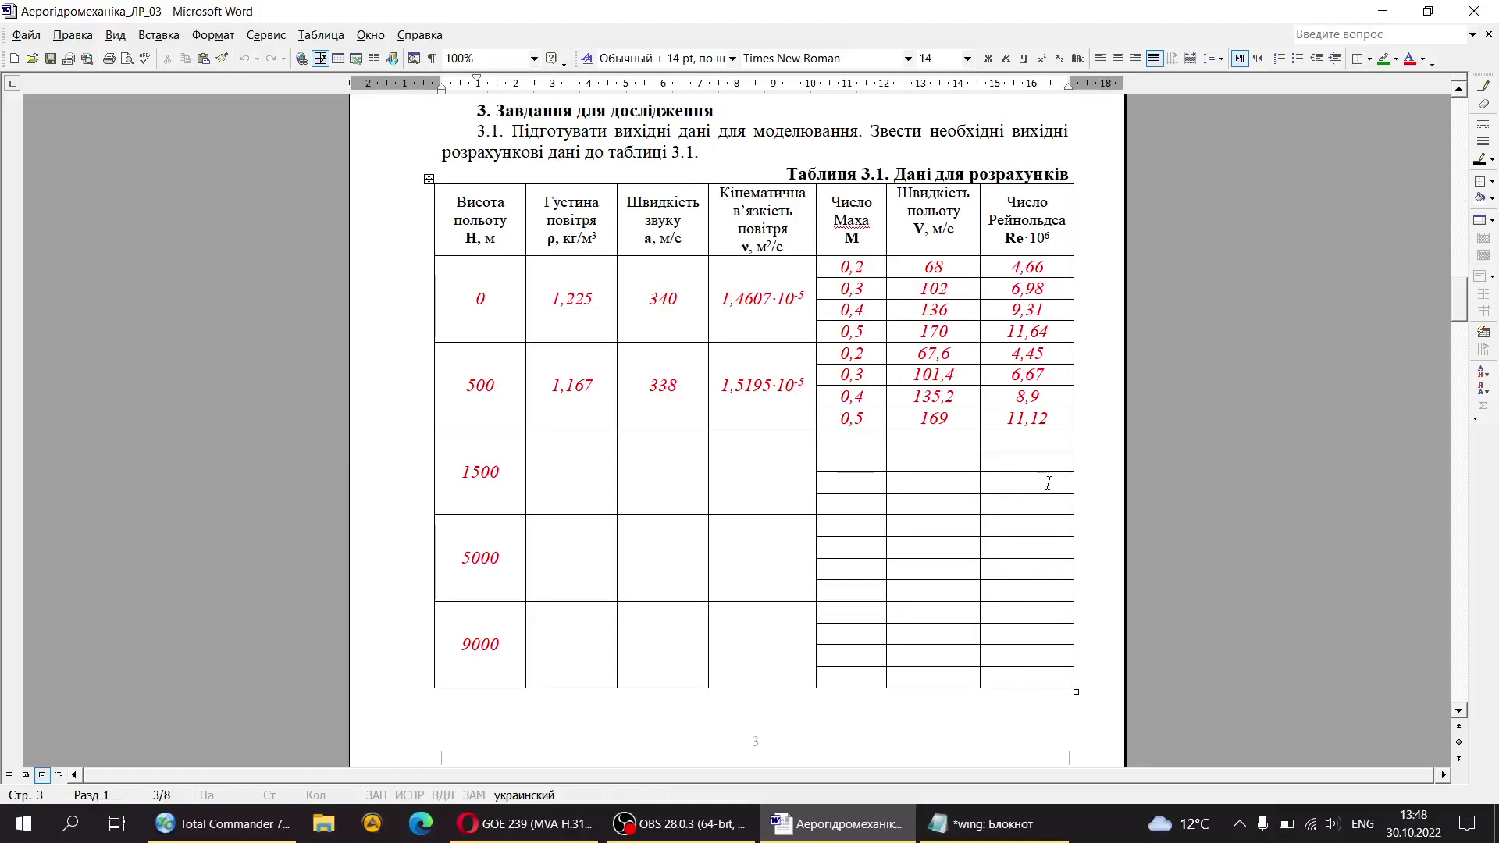
{"action": "left_click_drag", "start_coordinate": [1007, 266], "coordinate": [1035, 678]}
{"action": "left_click", "coordinate": [1032, 677]}
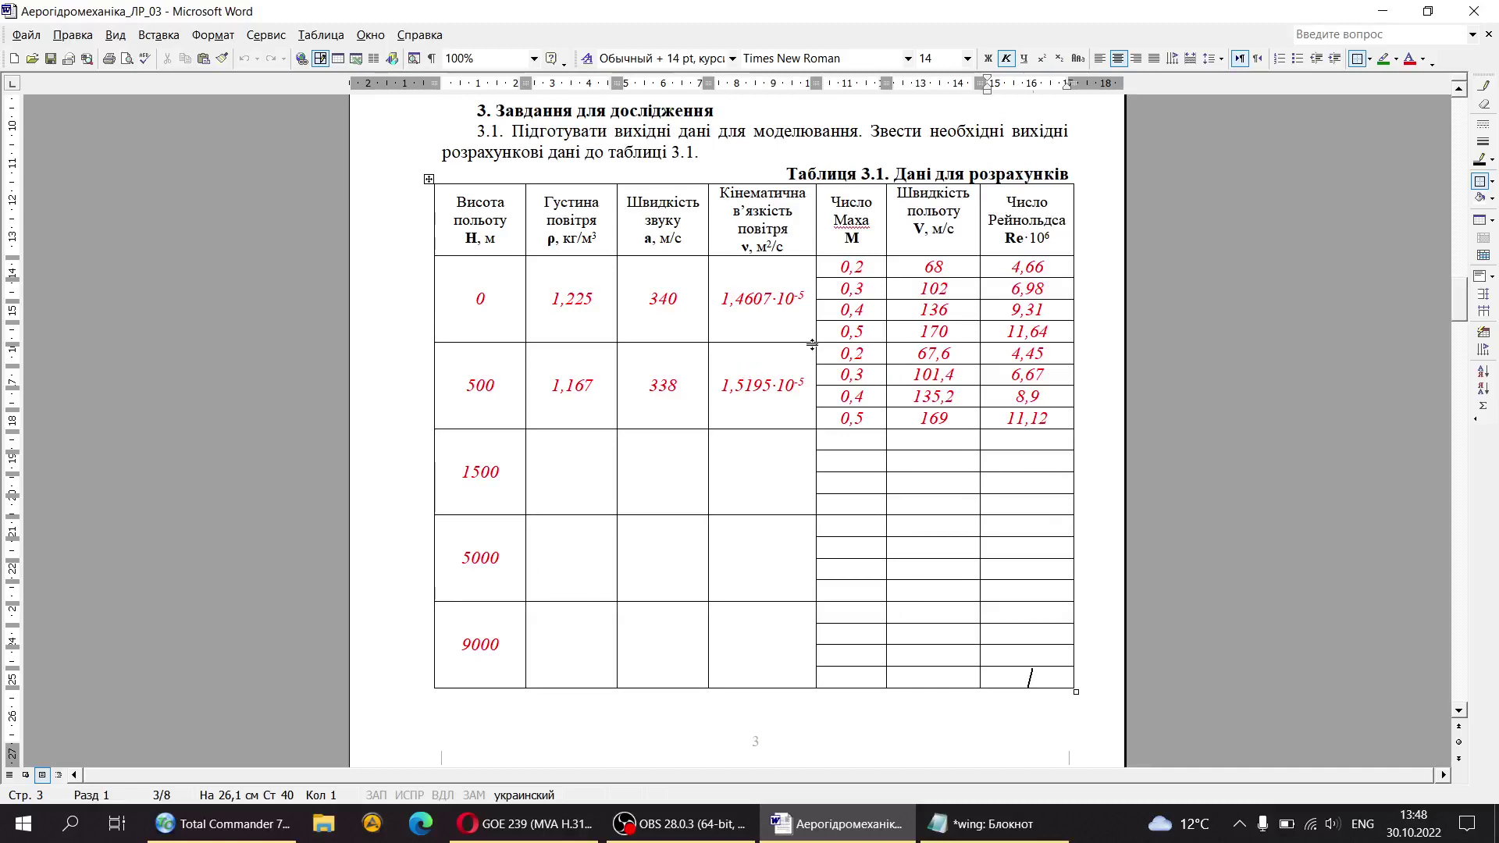
Step: Examine the lift force formula in item 3.5 factor by factor, including the most favourable lift coefficient, air density, speed and wing area
{"action": "scroll", "coordinate": [813, 344], "scroll_direction": "down", "scroll_amount": 12}
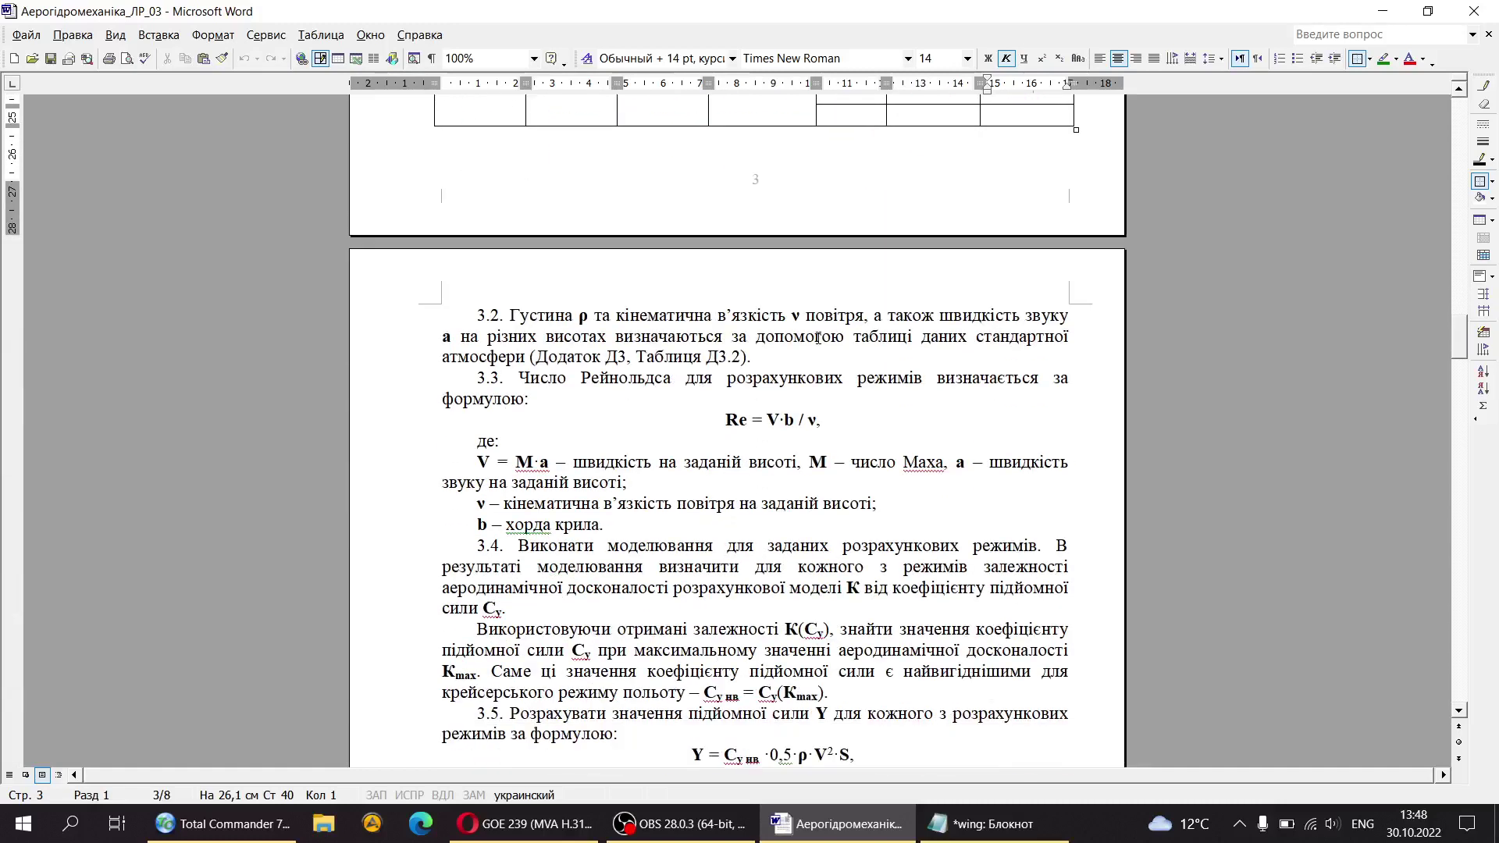
{"action": "scroll", "coordinate": [818, 337], "scroll_direction": "down", "scroll_amount": 2}
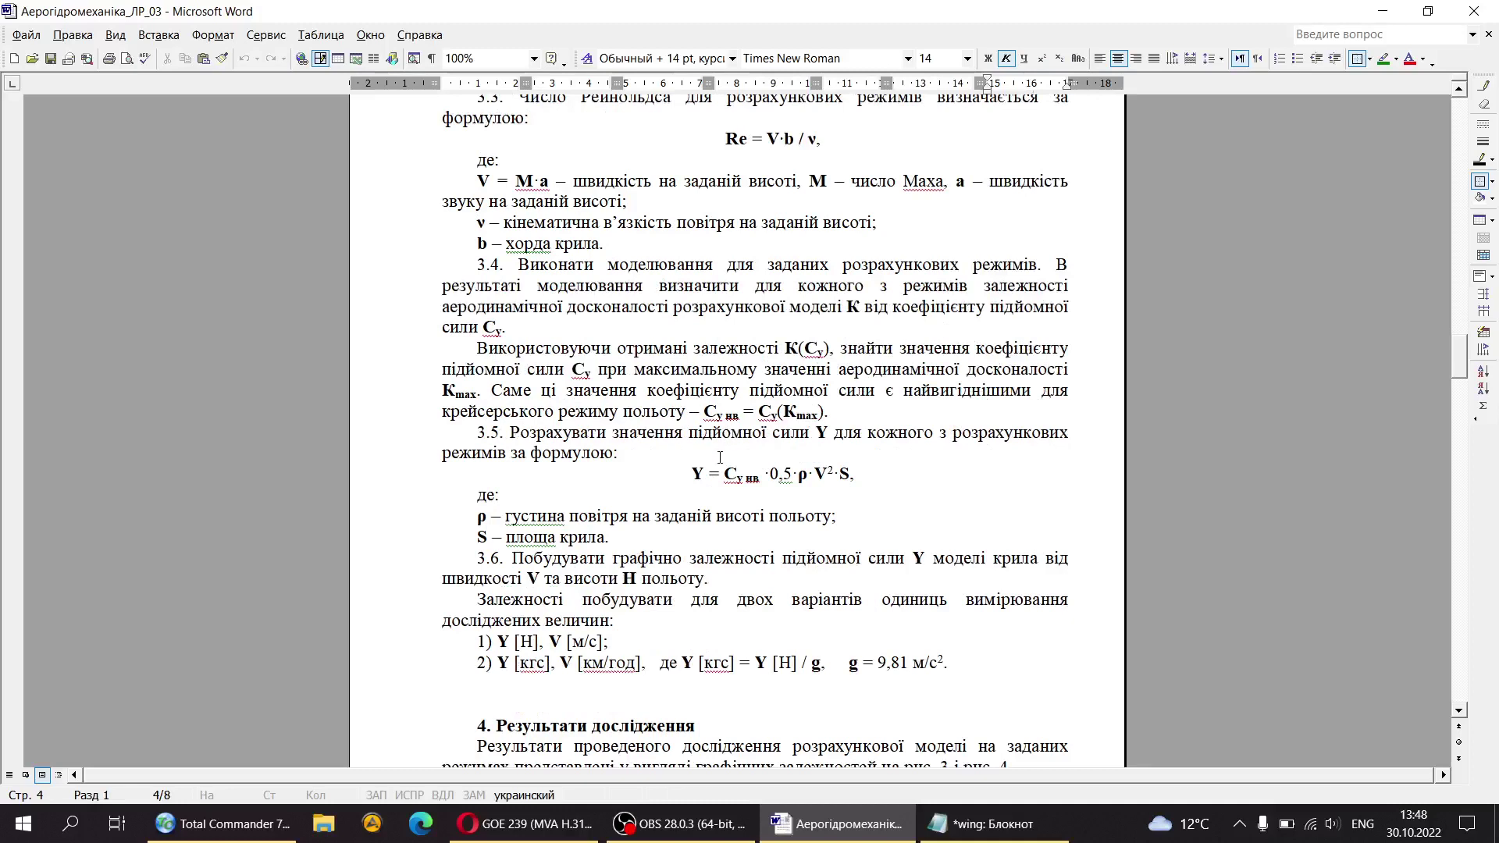
{"action": "left_click_drag", "start_coordinate": [724, 473], "coordinate": [743, 474]}
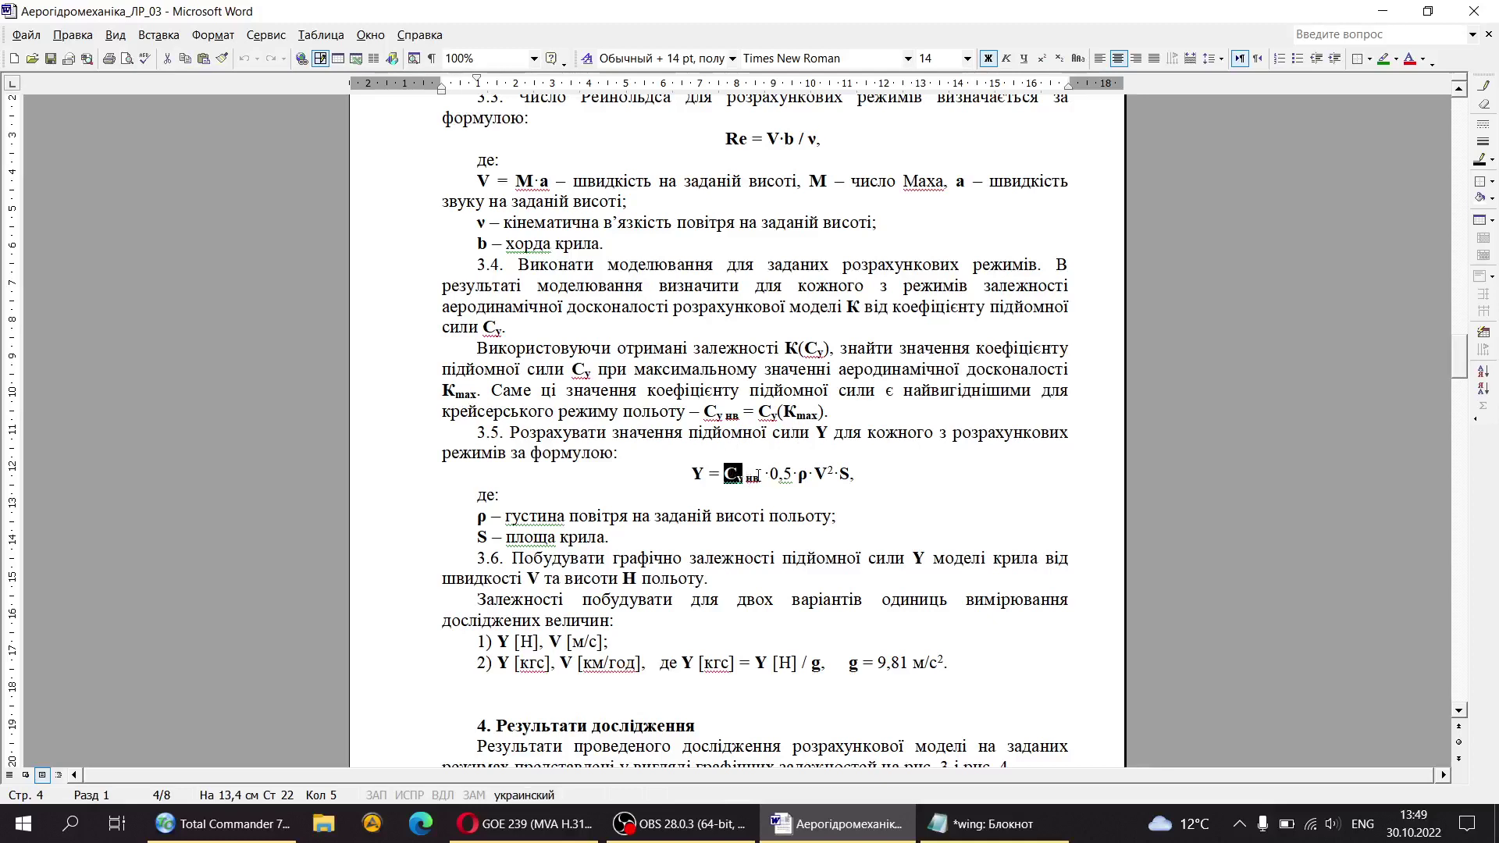
{"action": "left_click_drag", "start_coordinate": [688, 469], "coordinate": [851, 479]}
{"action": "left_click", "coordinate": [820, 489]}
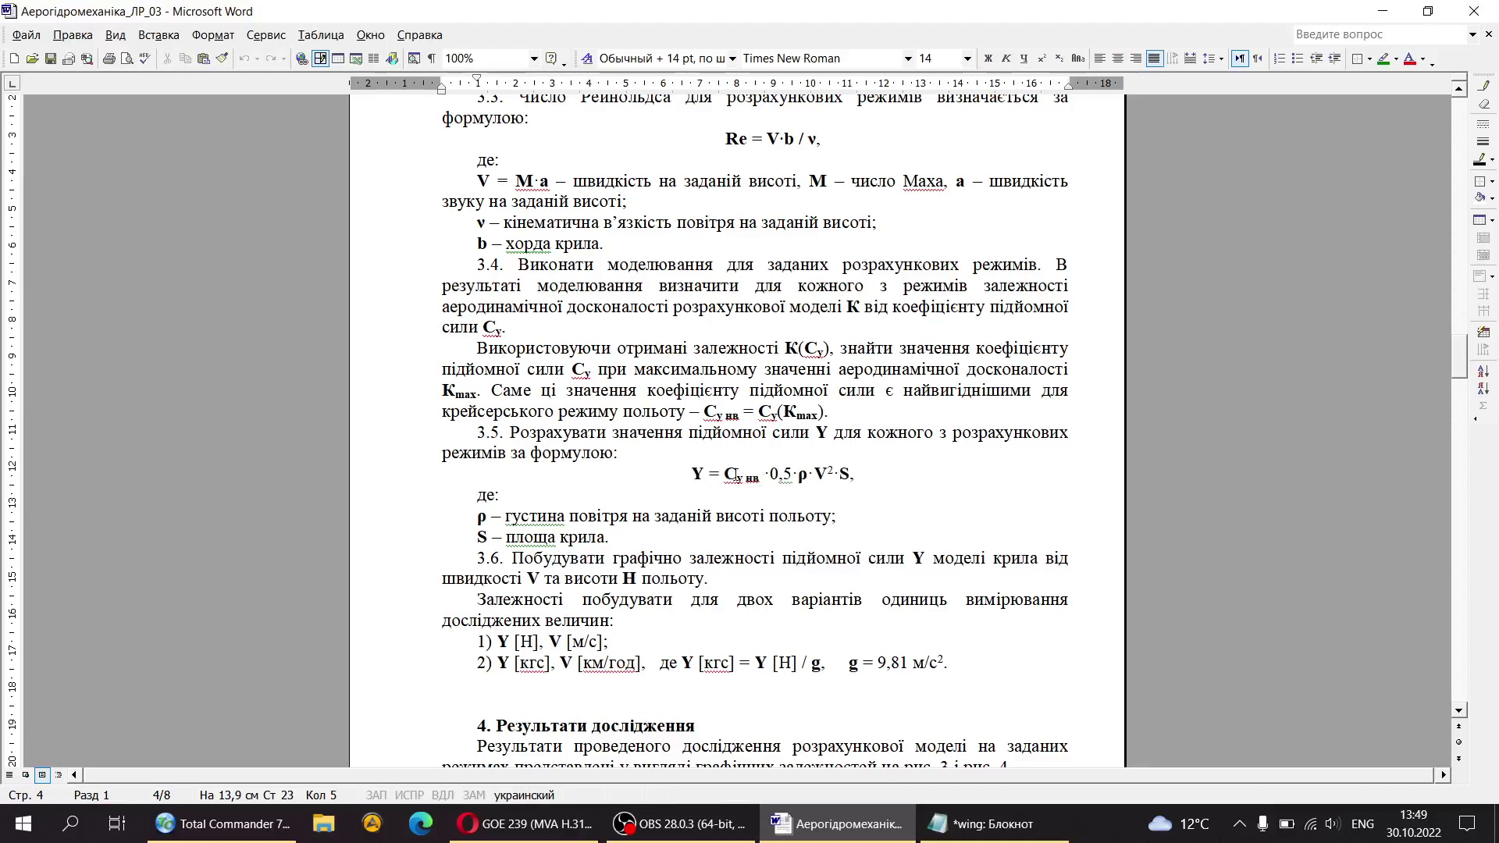
{"action": "left_click_drag", "start_coordinate": [686, 474], "coordinate": [830, 483]}
{"action": "left_click", "coordinate": [769, 474]}
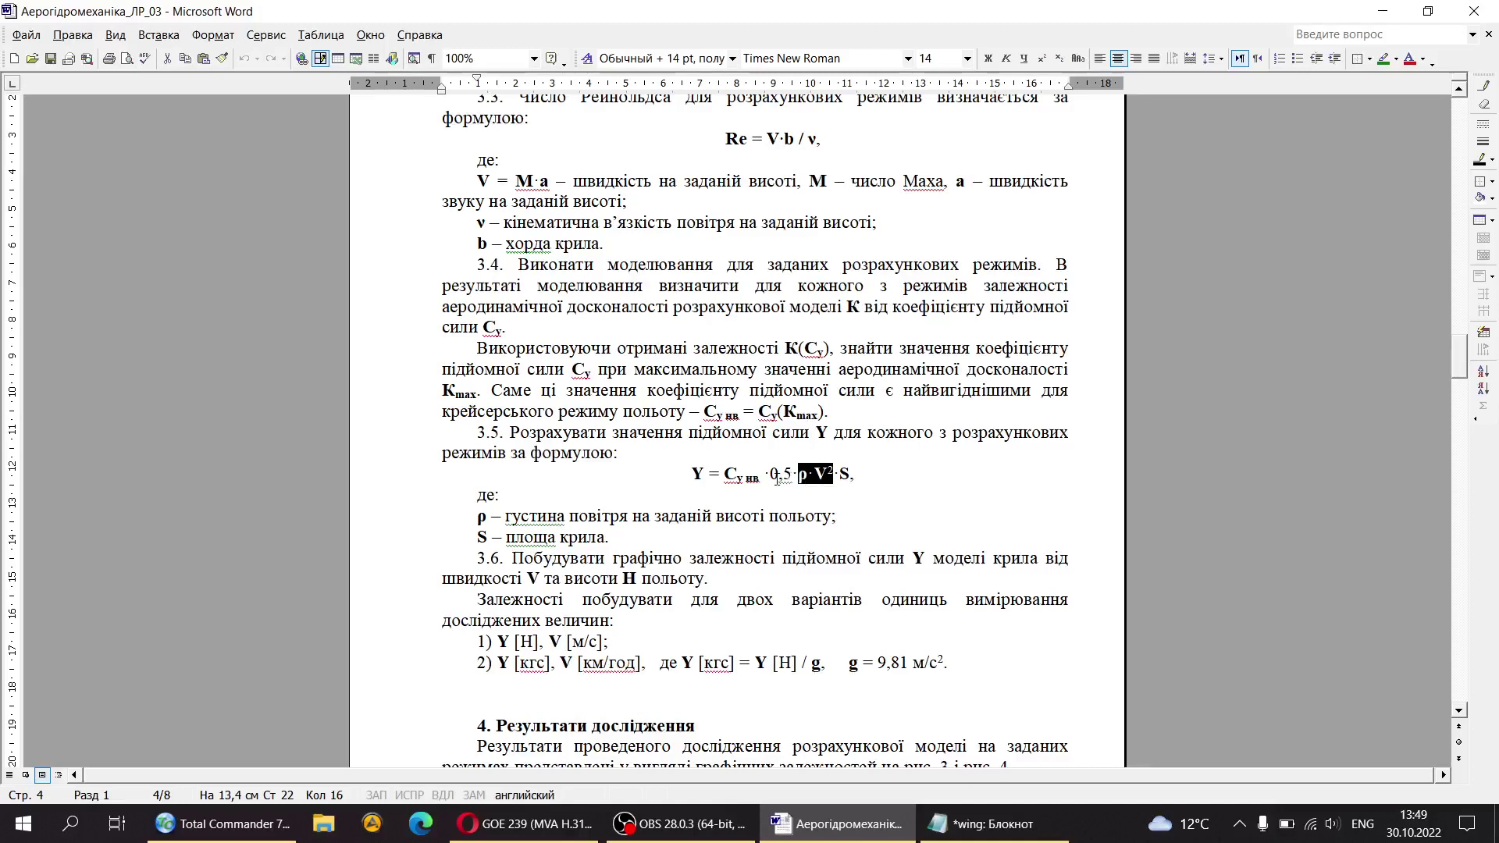
{"action": "left_click", "coordinate": [797, 474]}
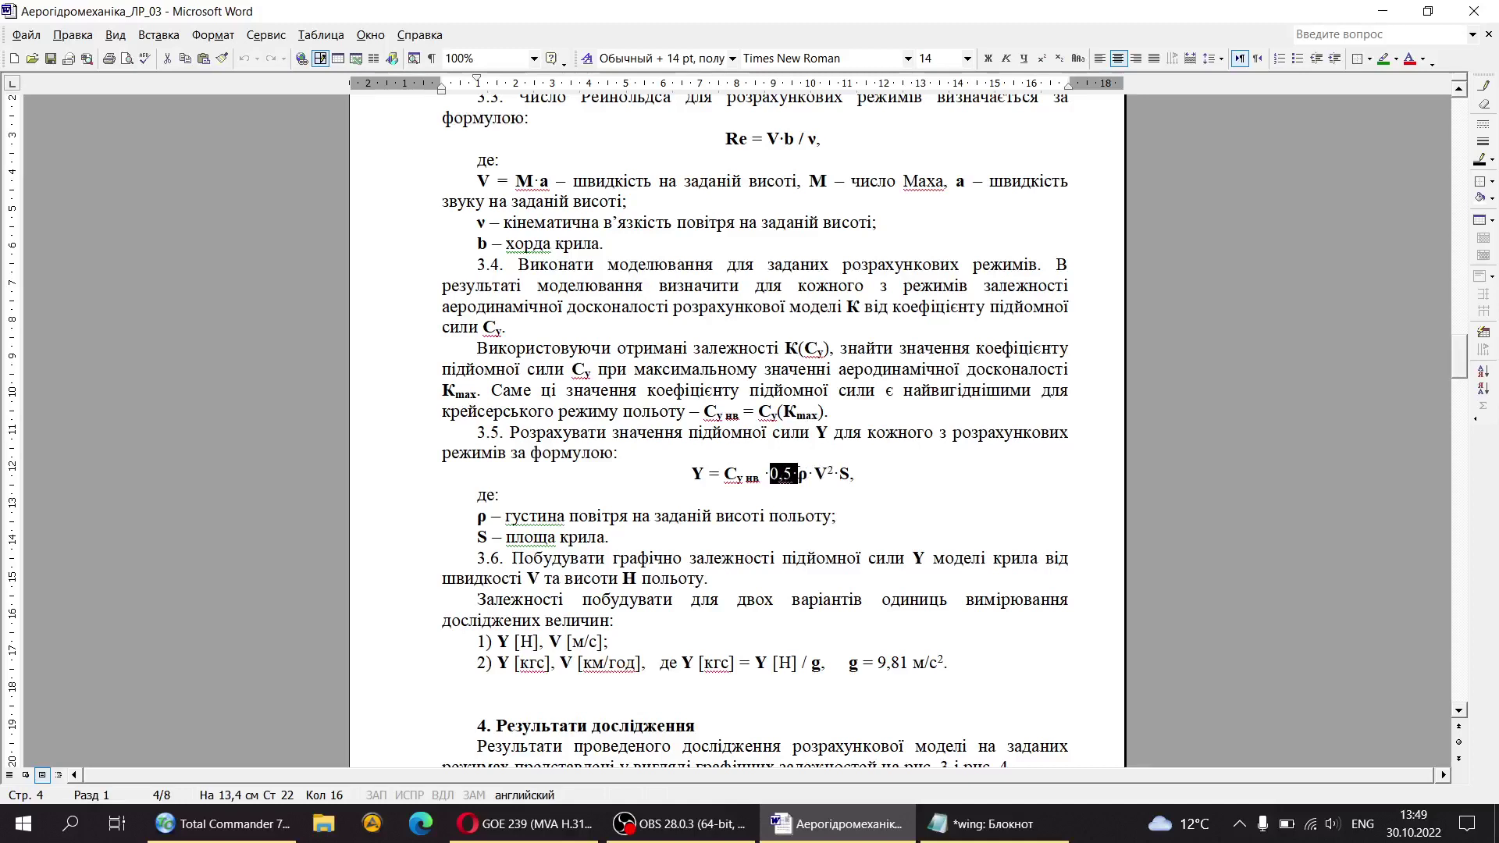
{"action": "left_click_drag", "start_coordinate": [839, 474], "coordinate": [857, 477]}
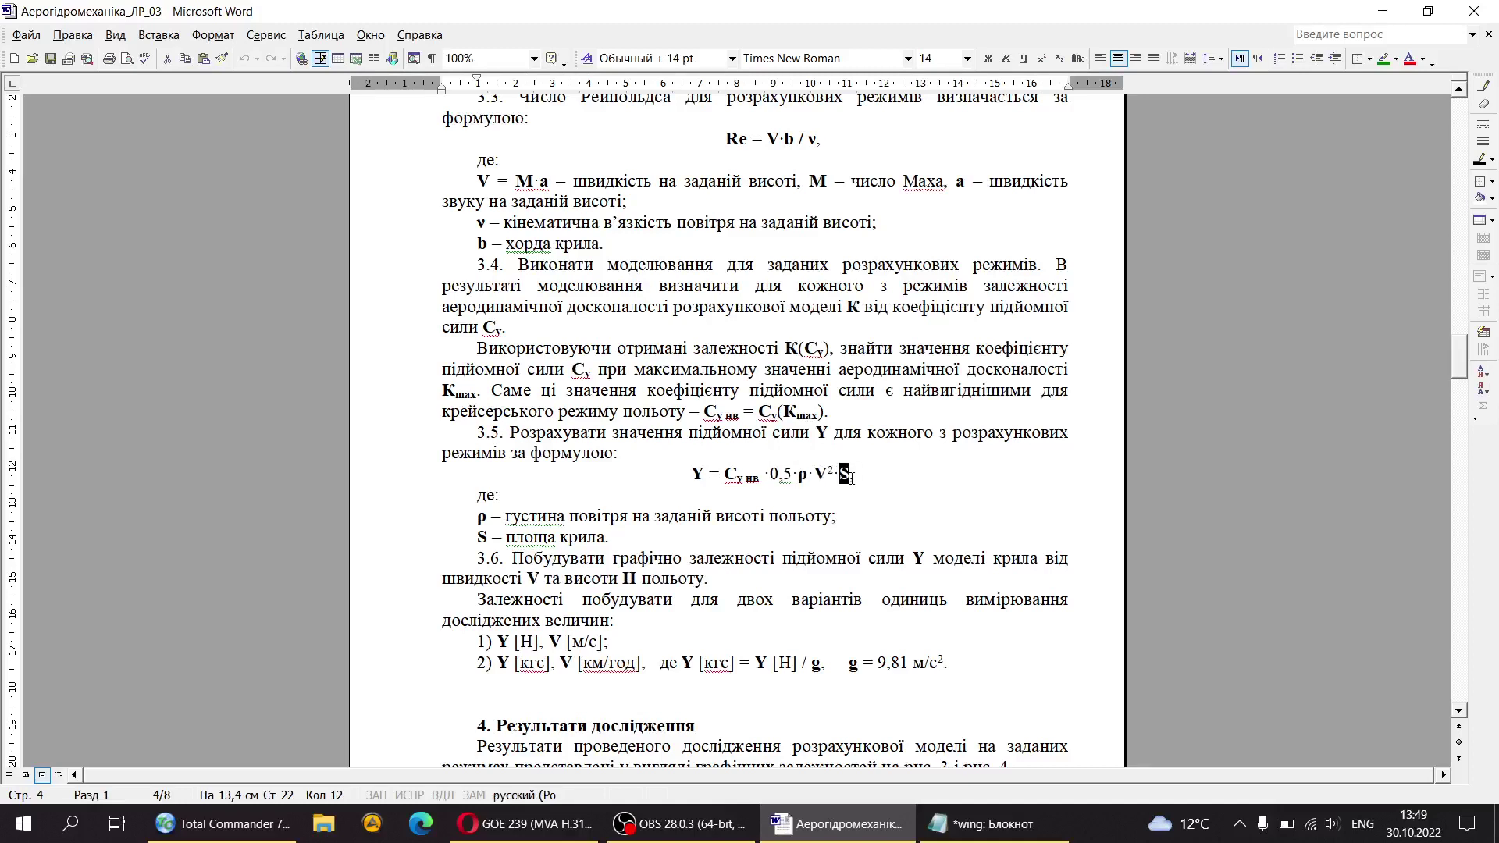
{"action": "left_click", "coordinate": [822, 494]}
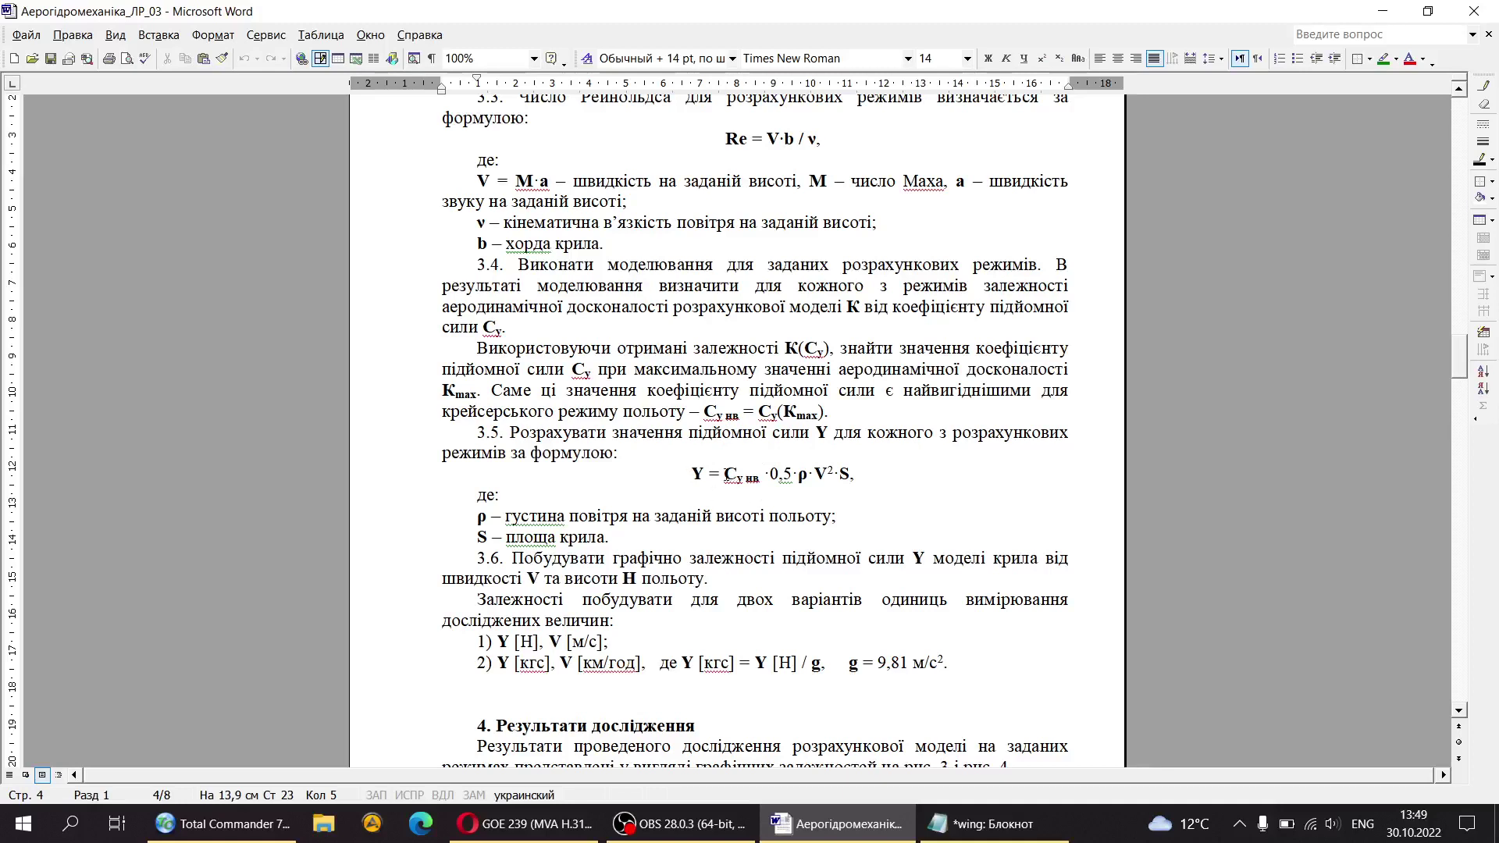
{"action": "left_click_drag", "start_coordinate": [725, 474], "coordinate": [757, 472]}
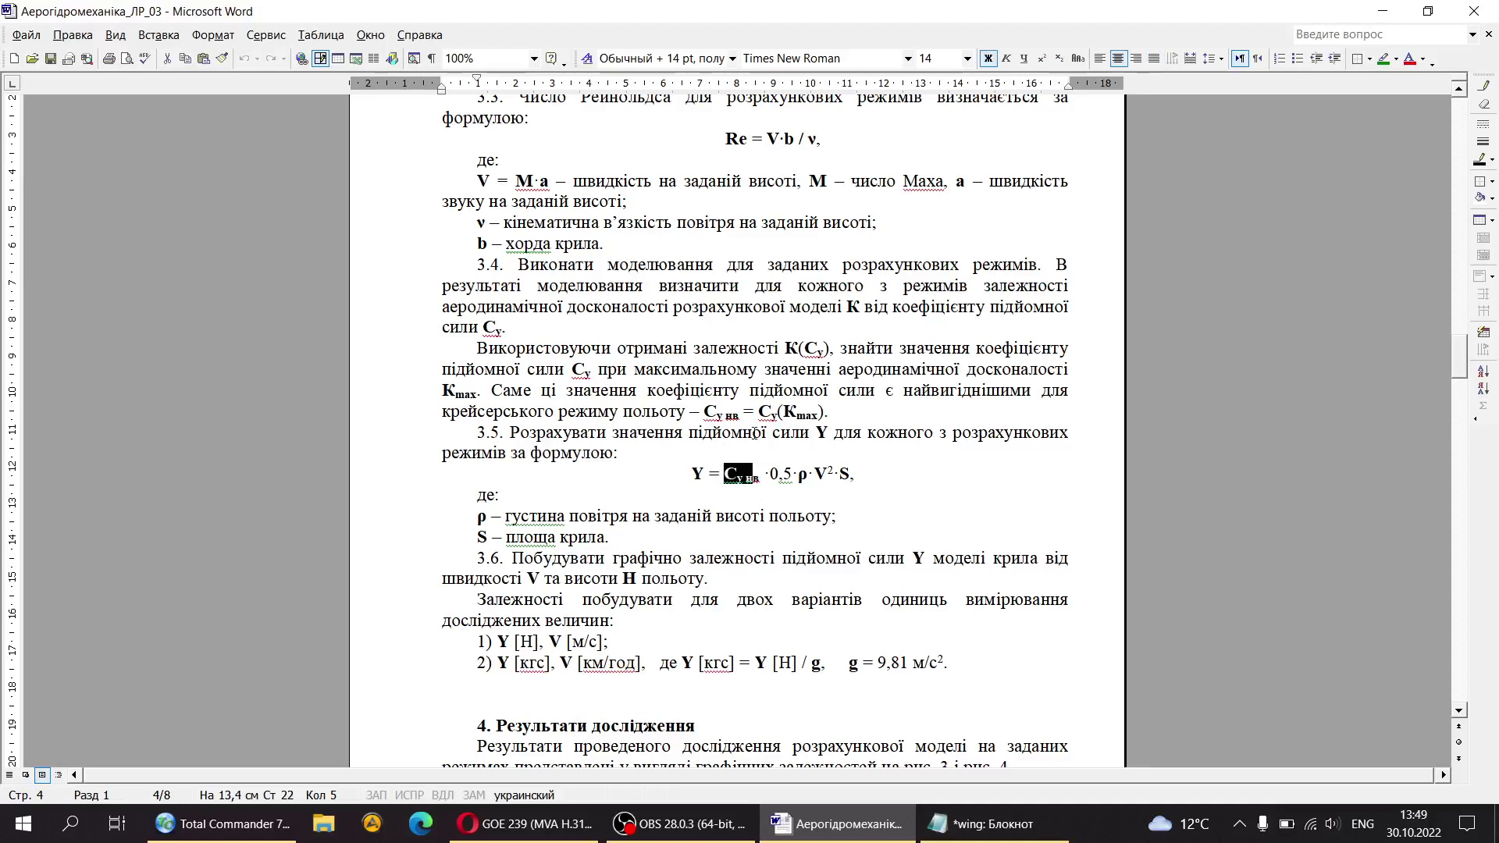
{"action": "left_click", "coordinate": [749, 417]}
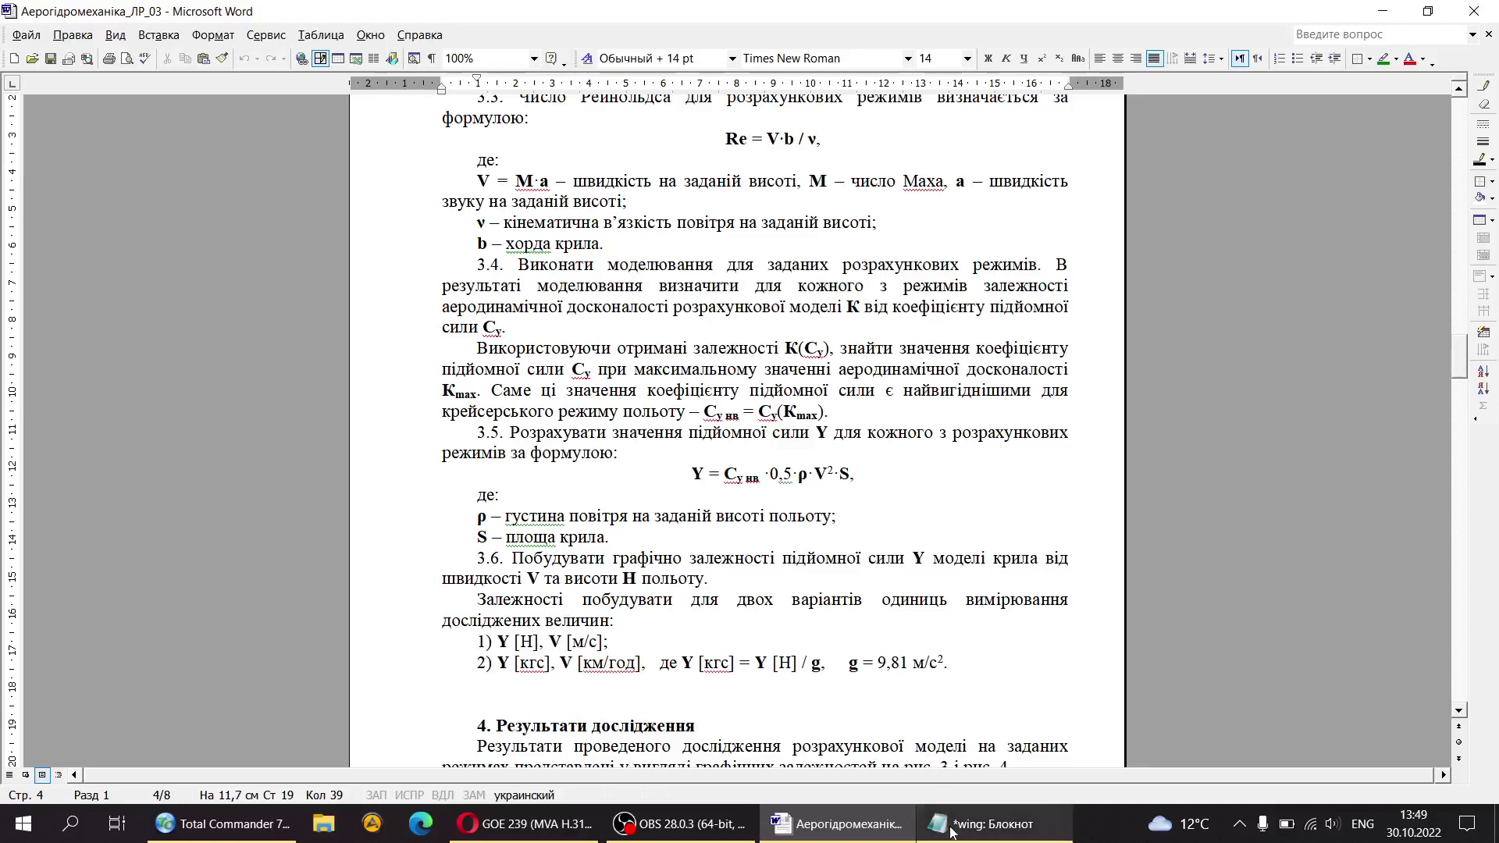
Step: Switch to the wing file in Notepad and review its Mach, Alf and Reinol rows and header data
{"action": "left_click", "coordinate": [986, 824]}
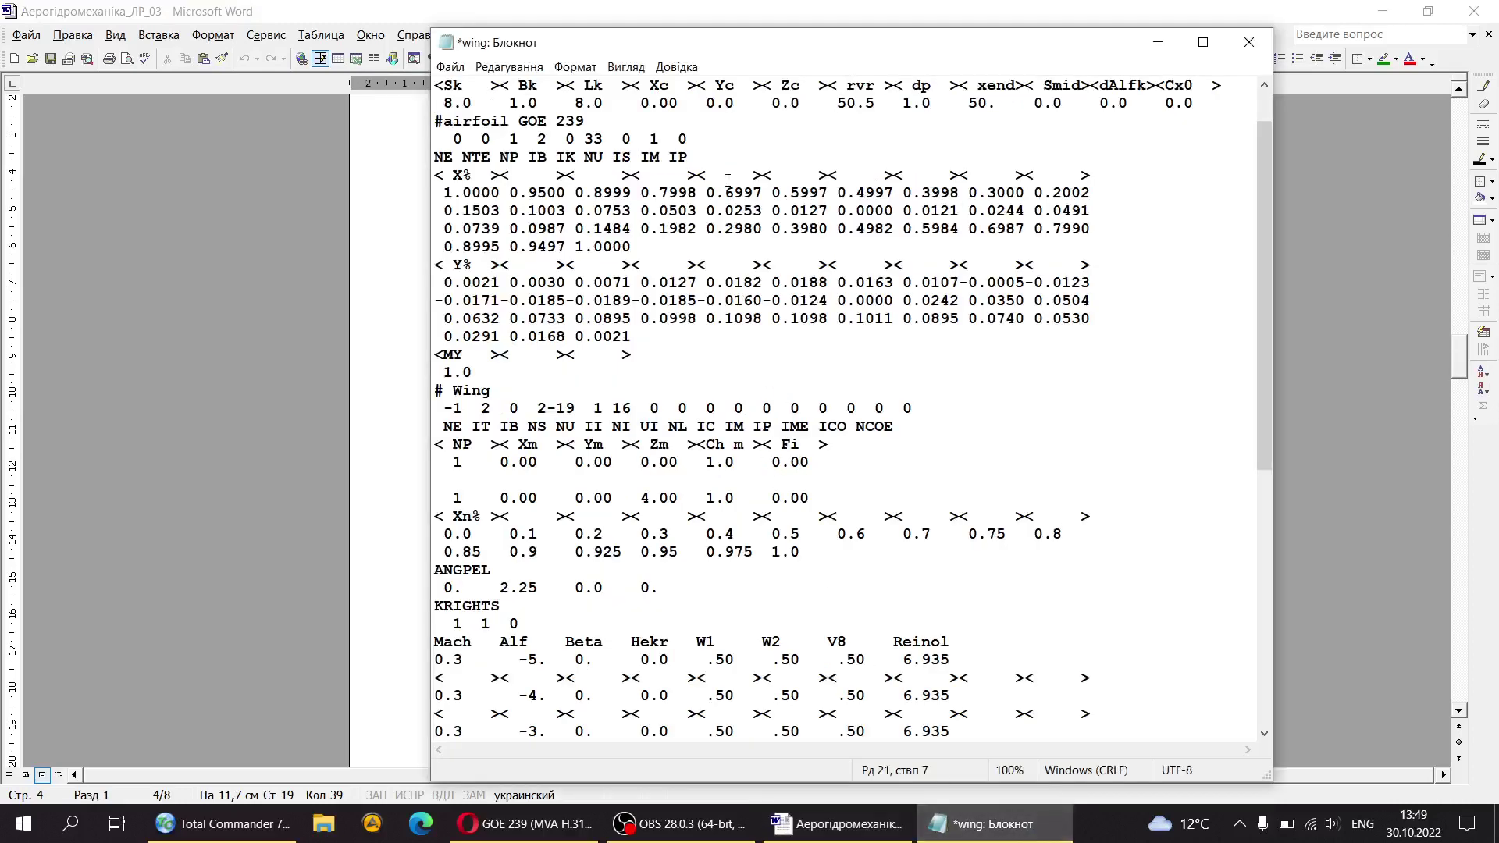
{"action": "left_click_drag", "start_coordinate": [776, 48], "coordinate": [782, 21]}
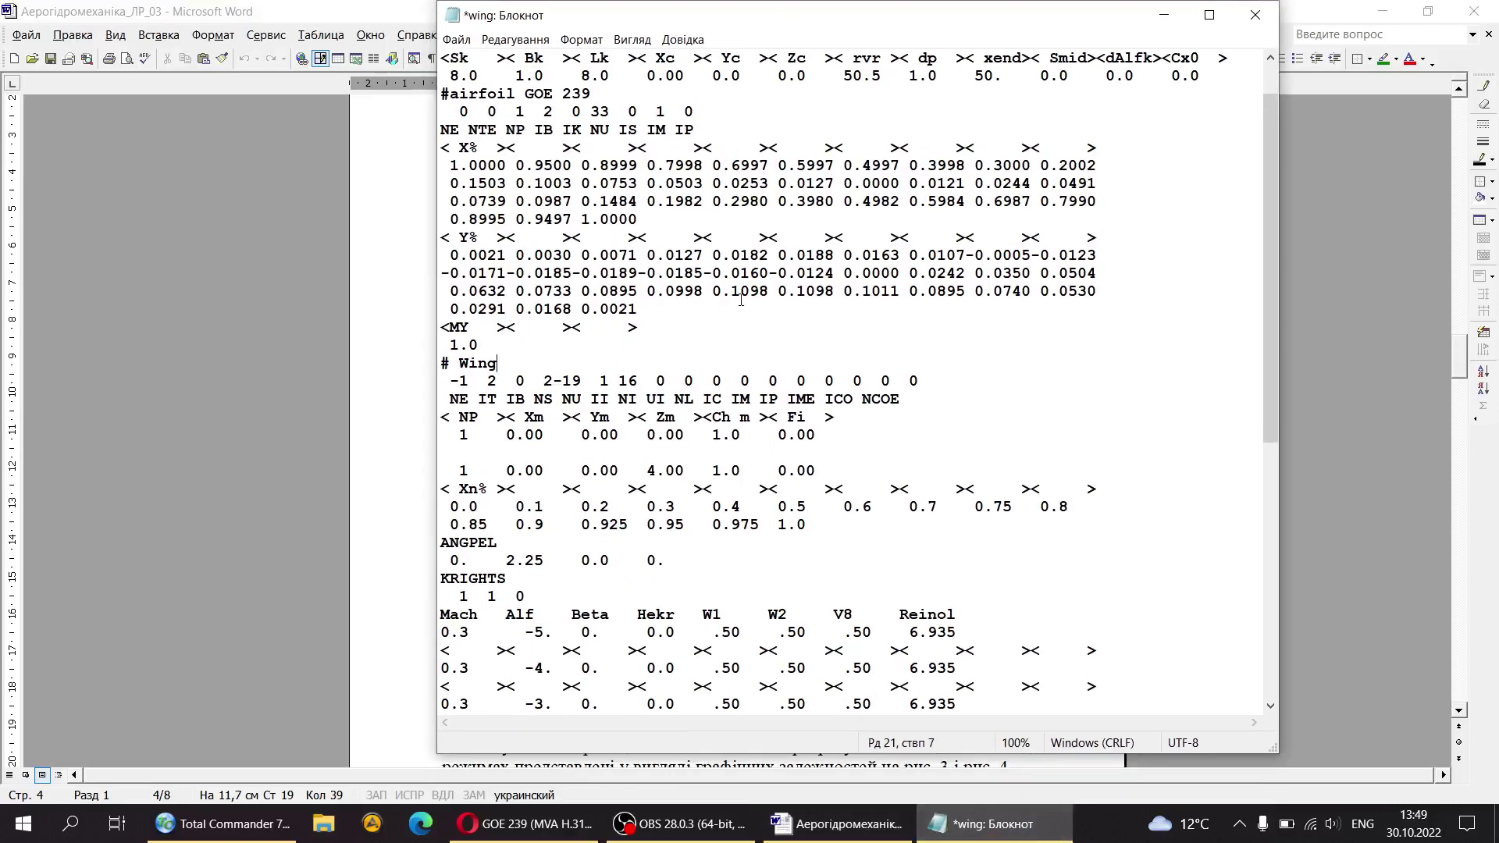
{"action": "scroll", "coordinate": [741, 300], "scroll_direction": "down", "scroll_amount": 9}
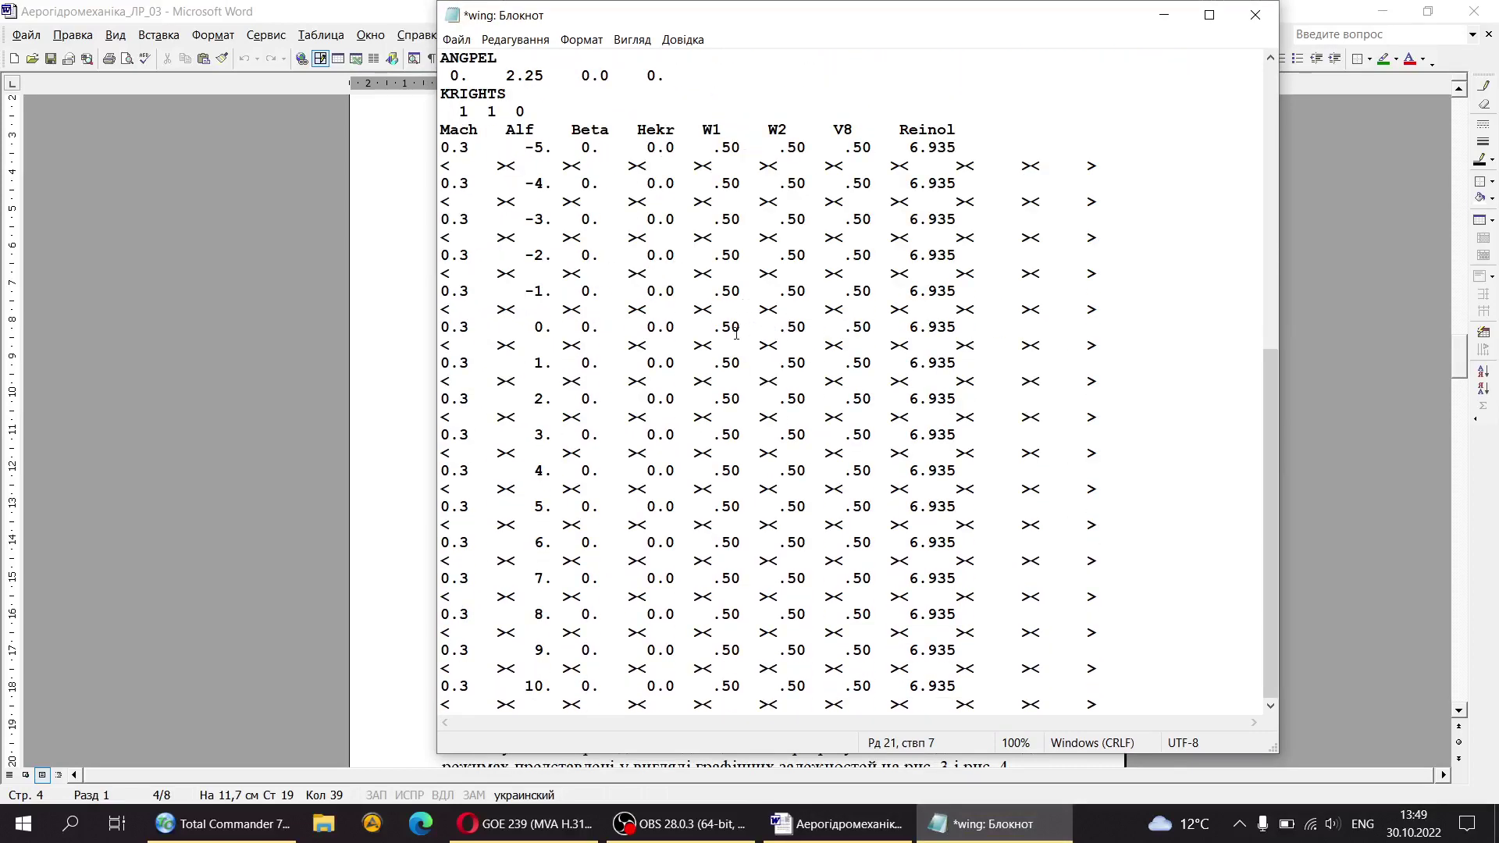
{"action": "scroll", "coordinate": [736, 339], "scroll_direction": "up", "scroll_amount": 2}
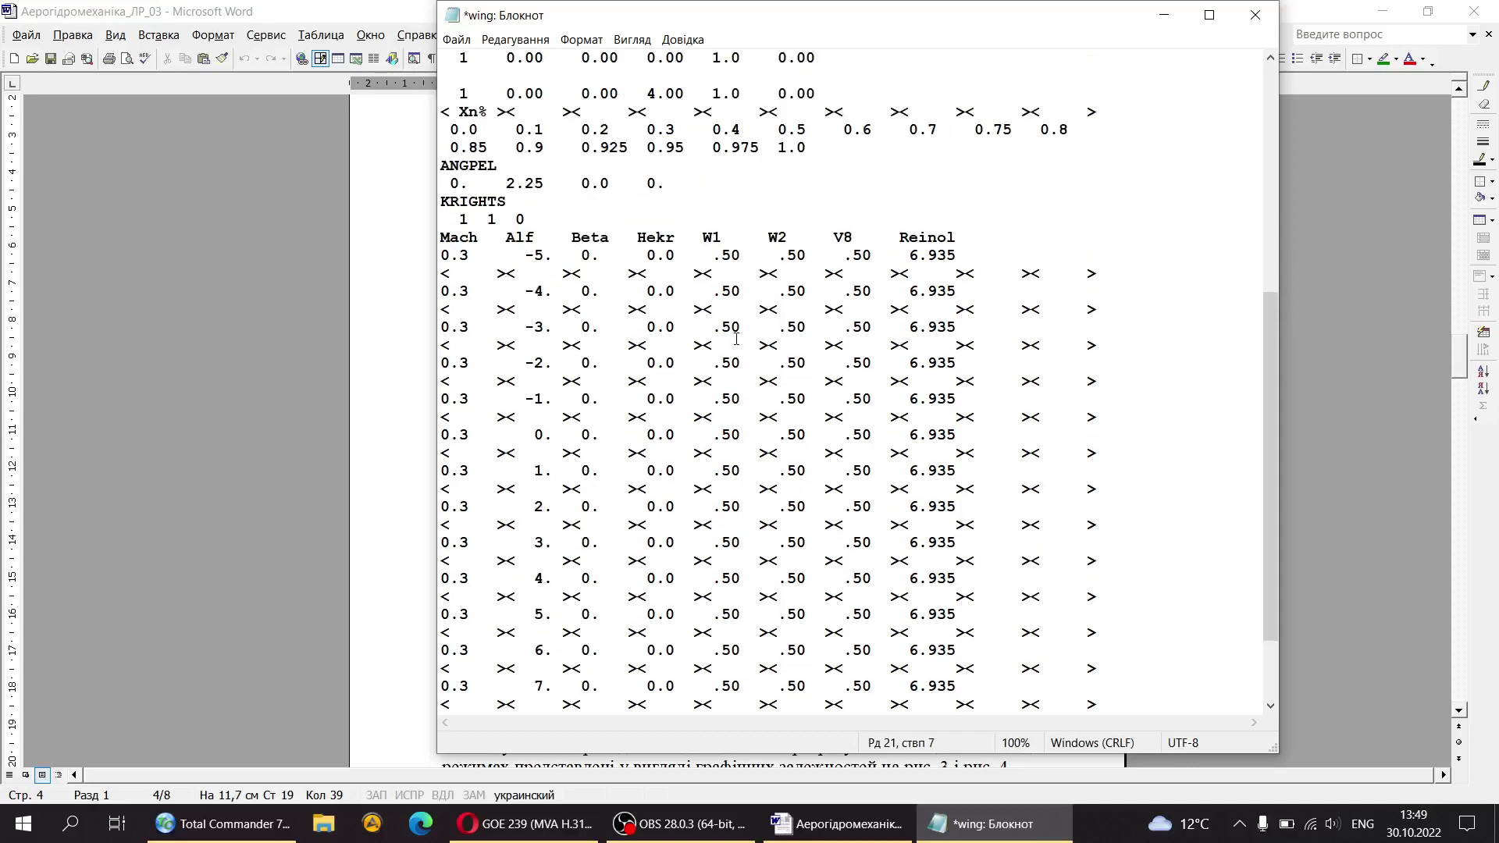
{"action": "scroll", "coordinate": [649, 318], "scroll_direction": "down", "scroll_amount": 2}
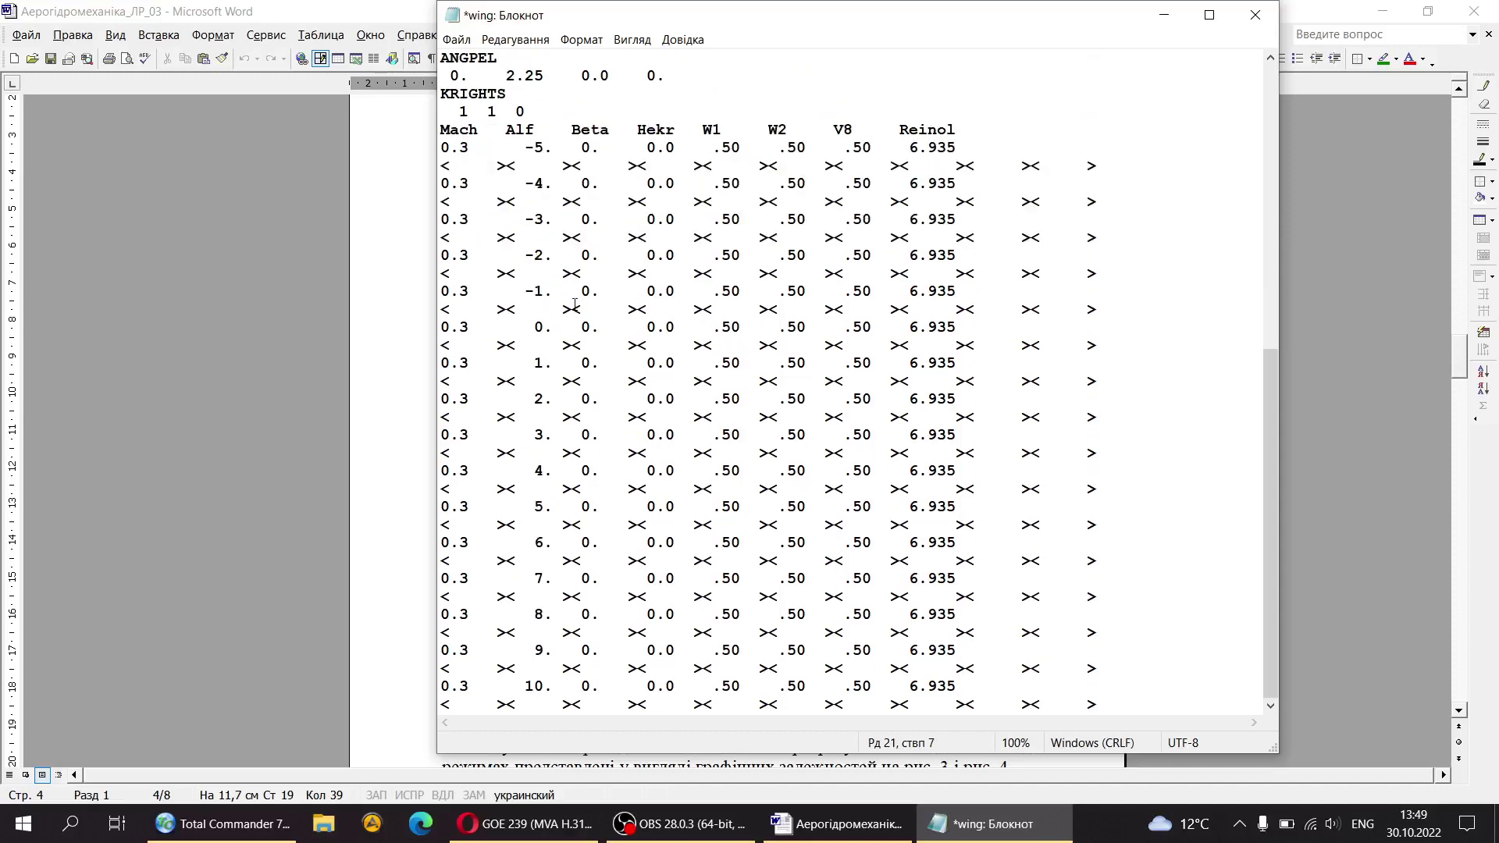
{"action": "scroll", "coordinate": [616, 316], "scroll_direction": "up", "scroll_amount": 8}
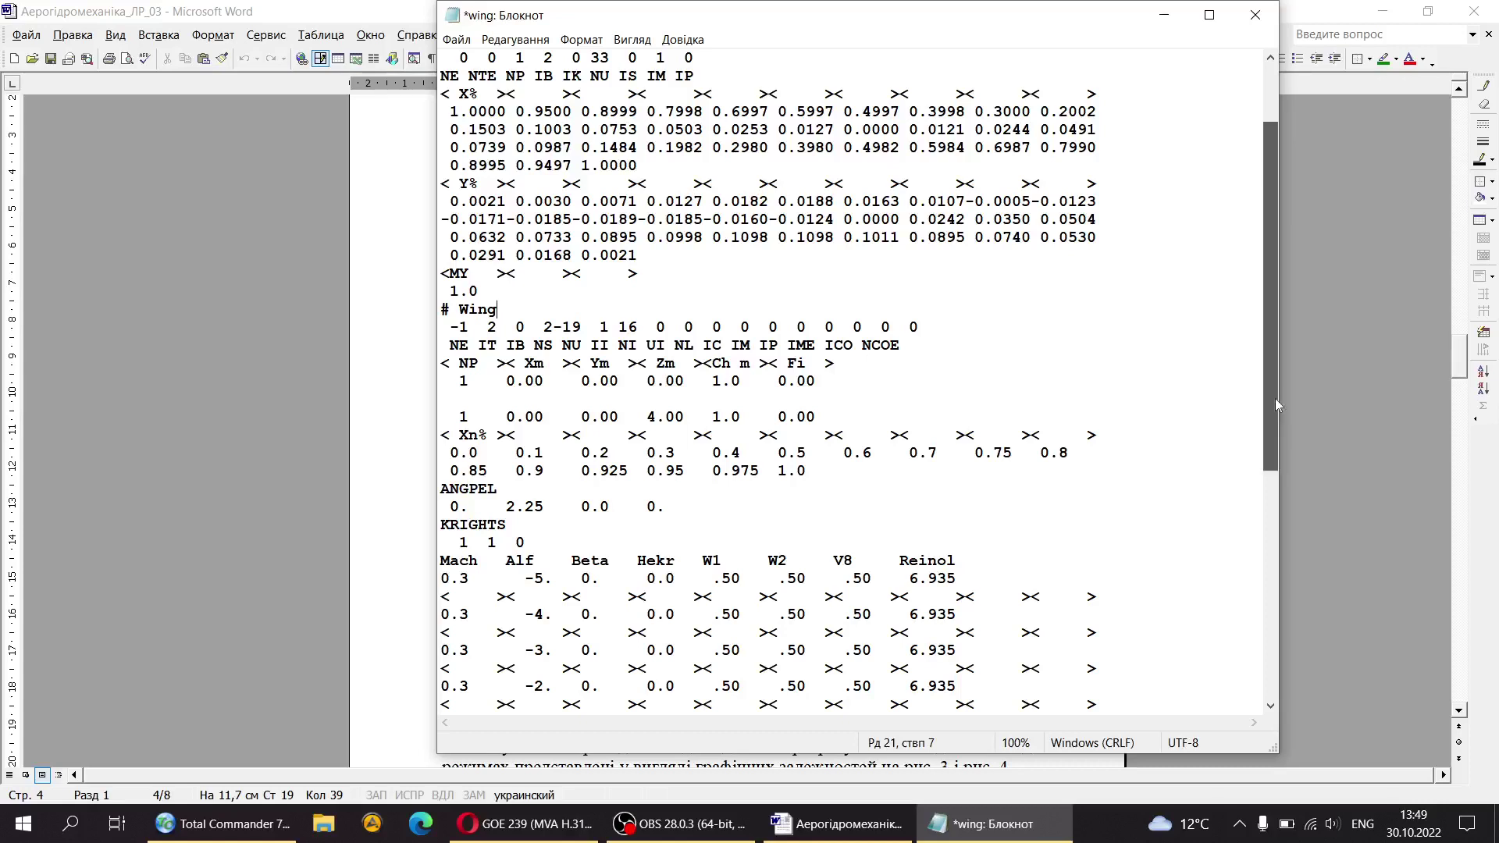
{"action": "scroll", "coordinate": [1276, 398], "scroll_direction": "up", "scroll_amount": 2}
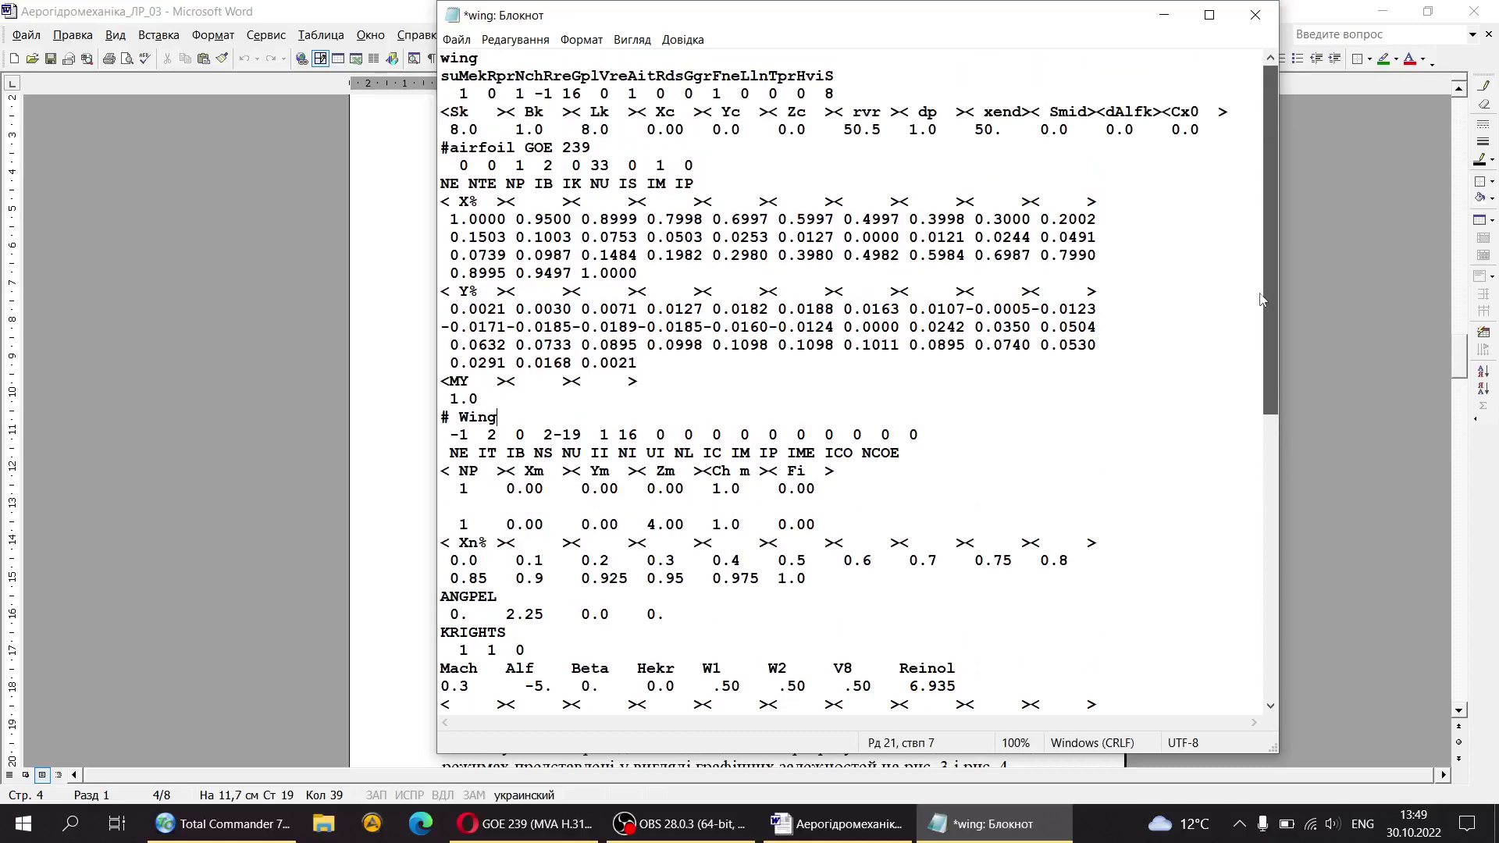
Step: Save the wing input file
{"action": "left_click", "coordinate": [457, 39]}
{"action": "left_click", "coordinate": [507, 115]}
{"action": "left_click", "coordinate": [570, 146]}
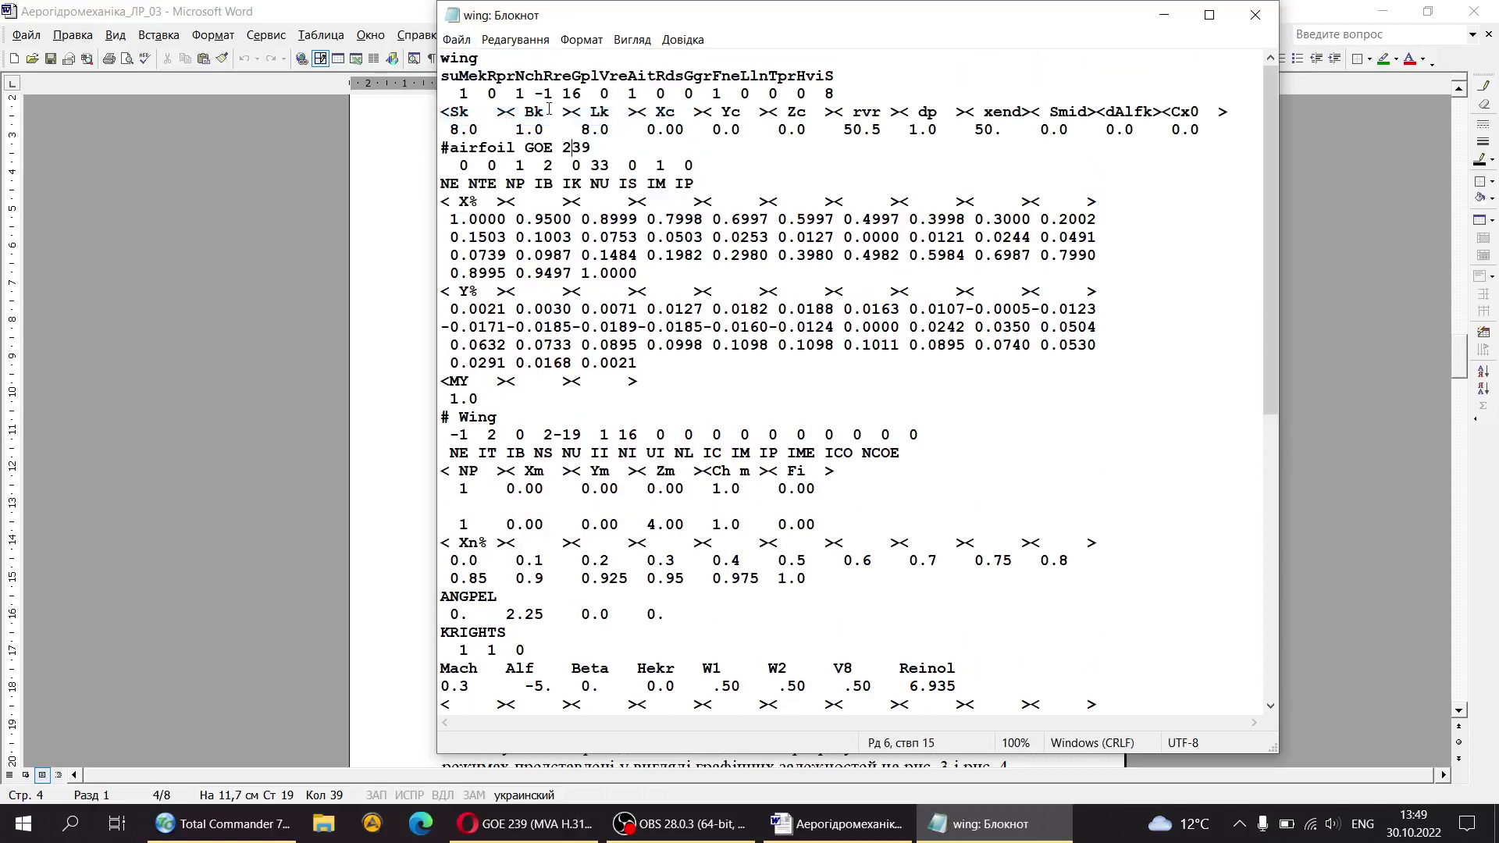
Step: Compare the value 16 in the header line with the angle-of-attack rows from -5 to 10 in the wing file
{"action": "left_click_drag", "start_coordinate": [567, 93], "coordinate": [584, 94]}
{"action": "left_click", "coordinate": [584, 94]}
{"action": "scroll", "coordinate": [573, 206], "scroll_direction": "down", "scroll_amount": 10}
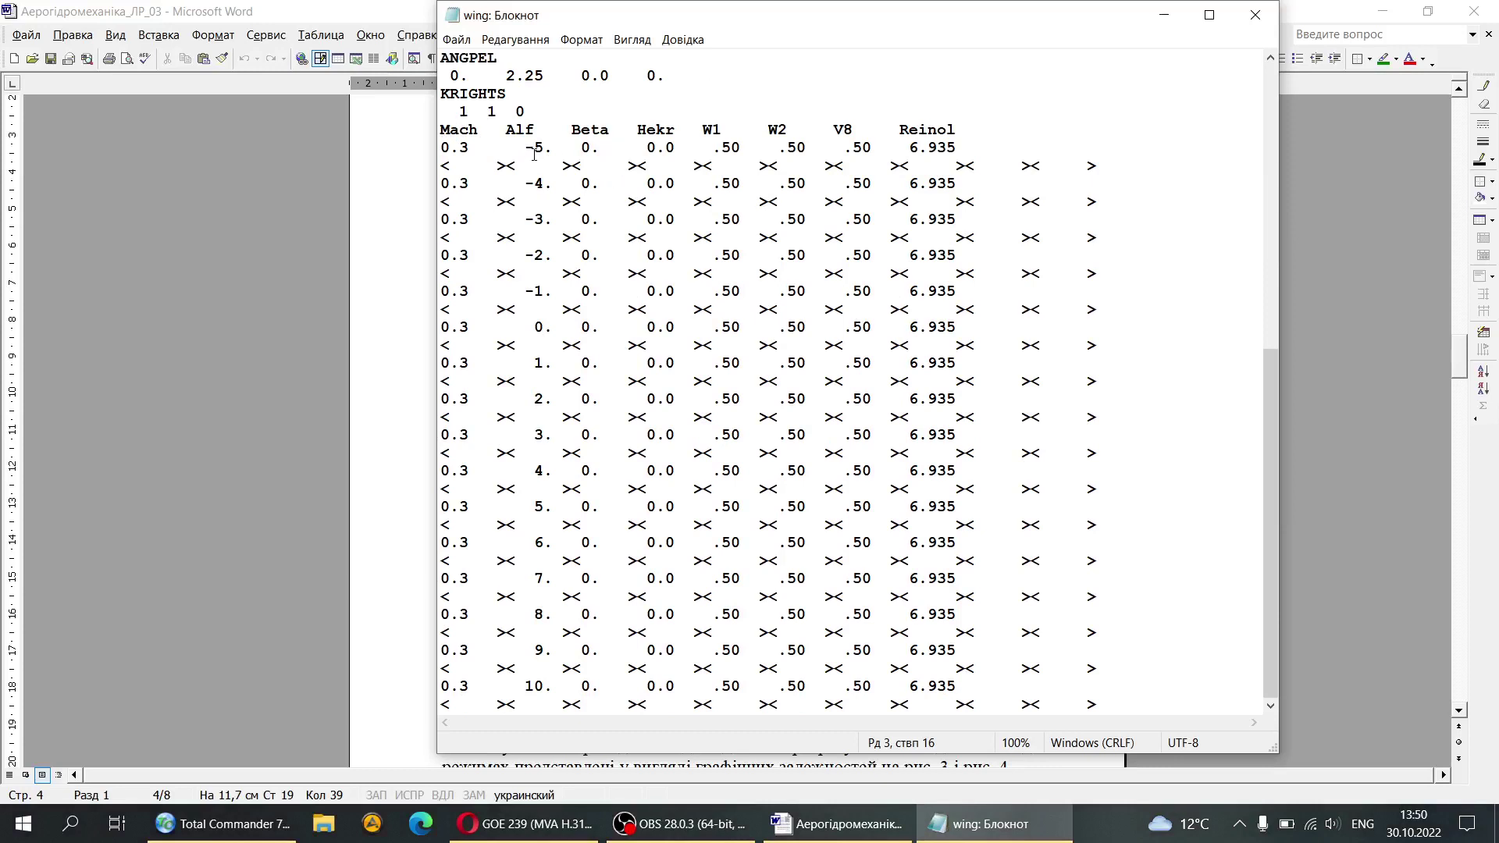
{"action": "left_click", "coordinate": [543, 685]}
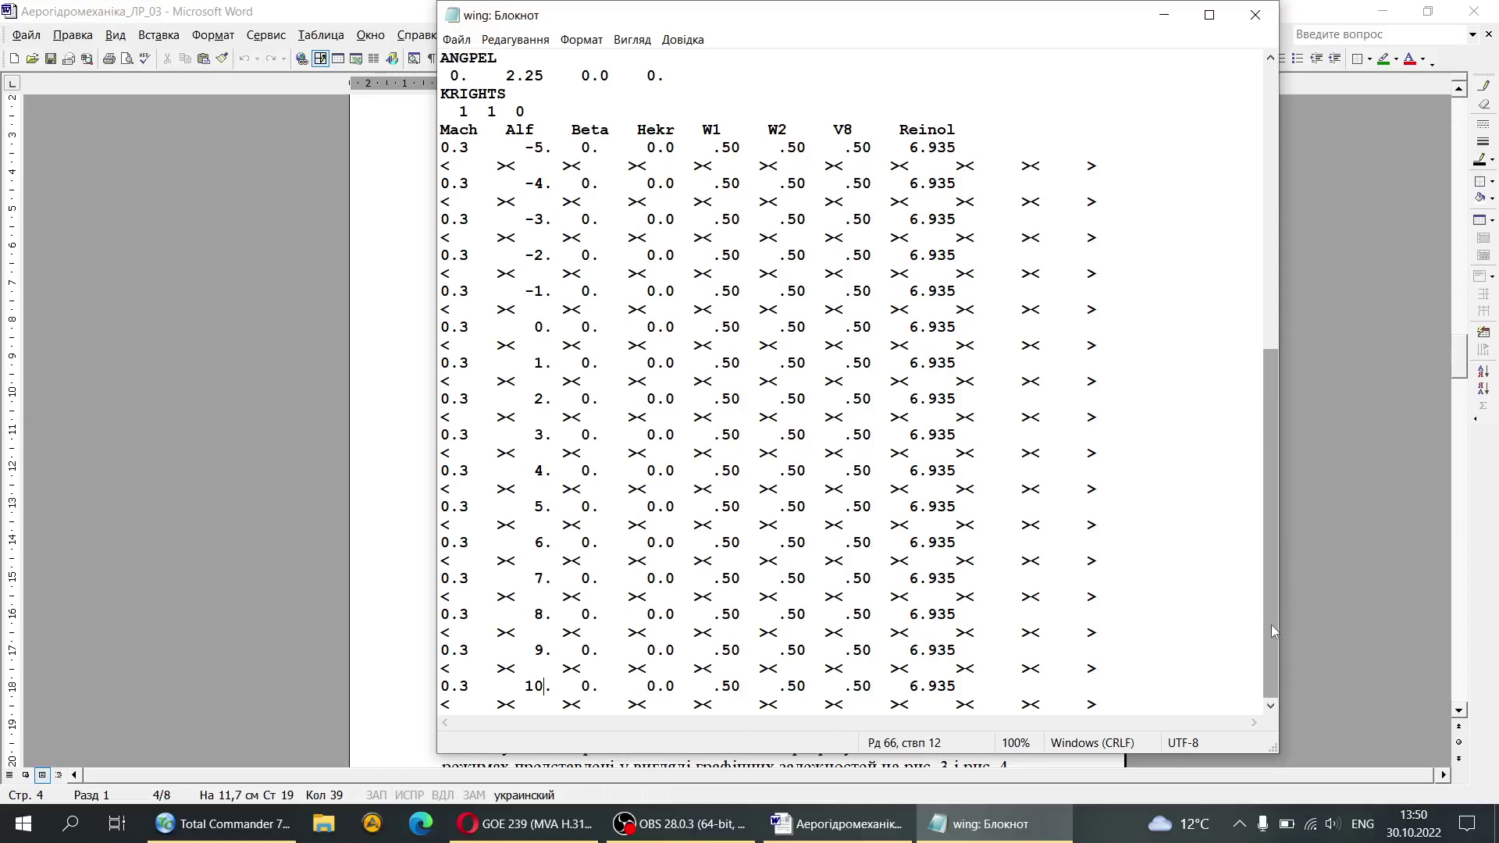
{"action": "left_click_drag", "start_coordinate": [1272, 625], "coordinate": [1257, 668]}
{"action": "left_click_drag", "start_coordinate": [1276, 648], "coordinate": [1268, 626]}
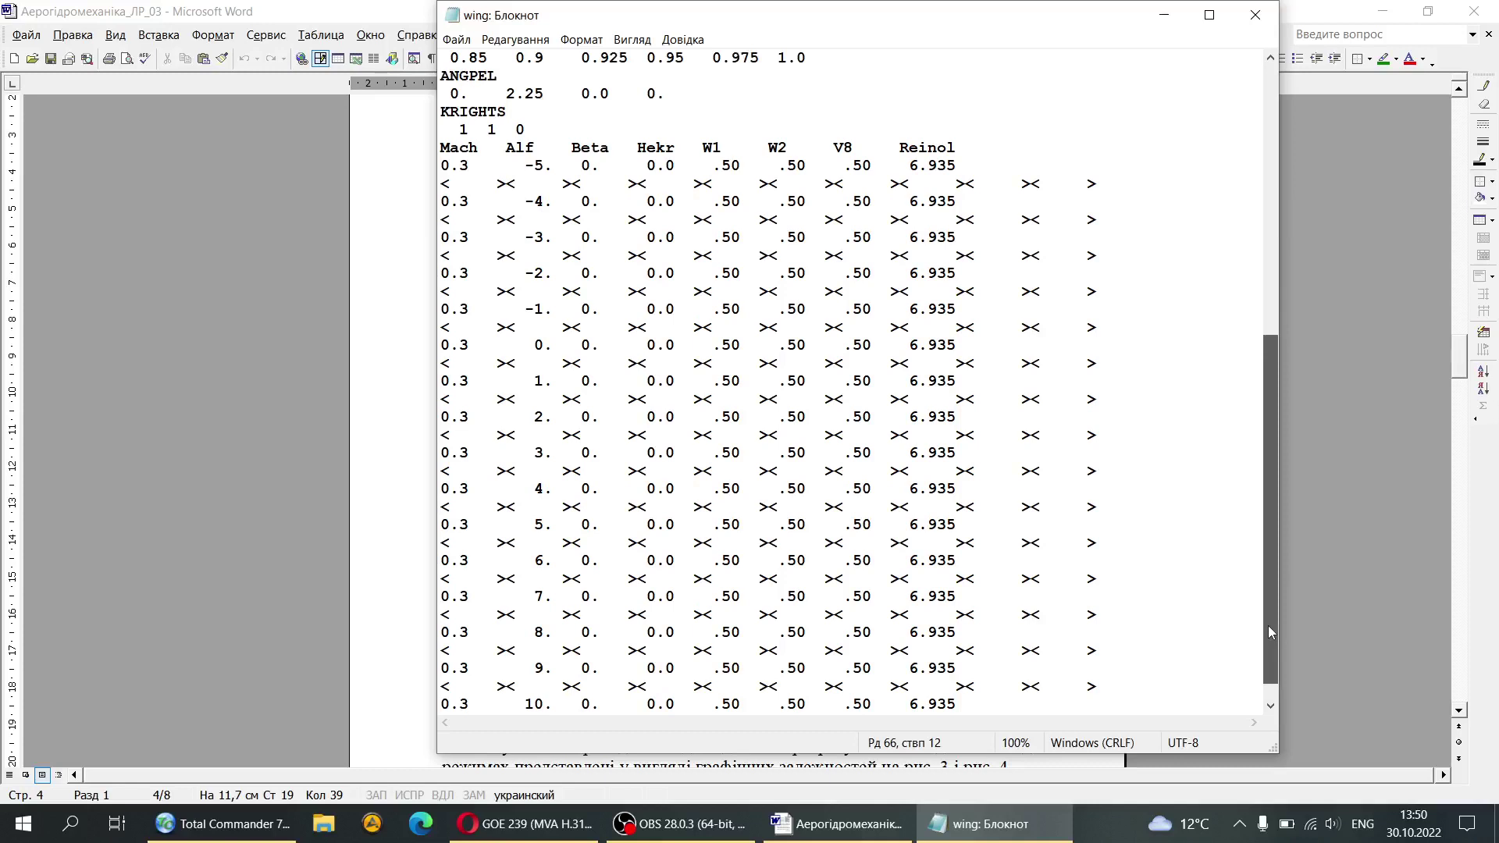
{"action": "left_click_drag", "start_coordinate": [1269, 627], "coordinate": [1283, 699]}
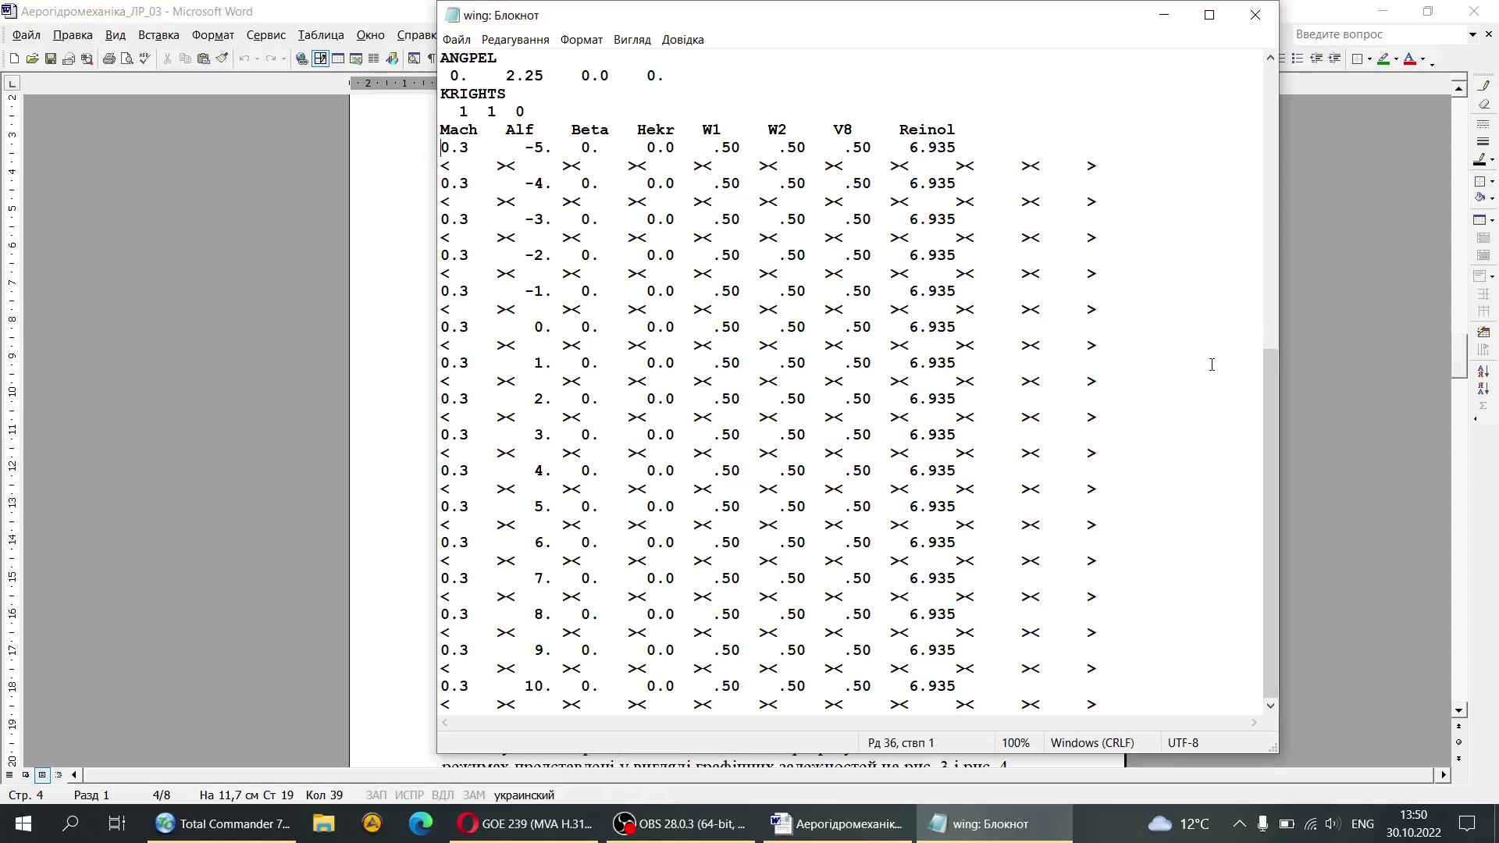
Step: Switch to the lab document in Word and check the Mach numbers for the 0 m height in Table 3.1
{"action": "left_click", "coordinate": [334, 509]}
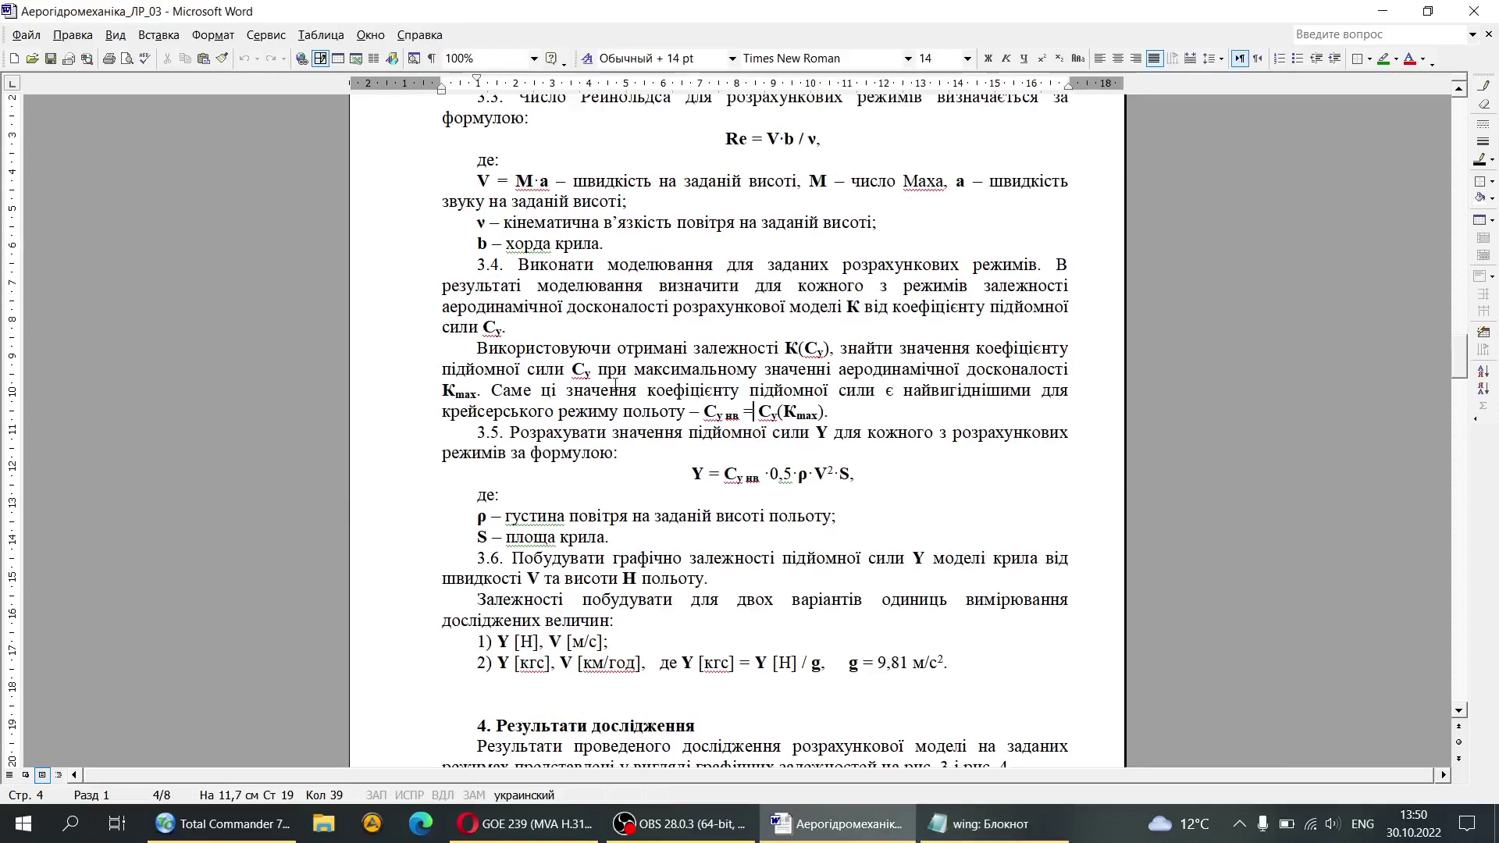
{"action": "scroll", "coordinate": [615, 384], "scroll_direction": "up", "scroll_amount": 15}
{"action": "left_click_drag", "start_coordinate": [469, 437], "coordinate": [941, 442]}
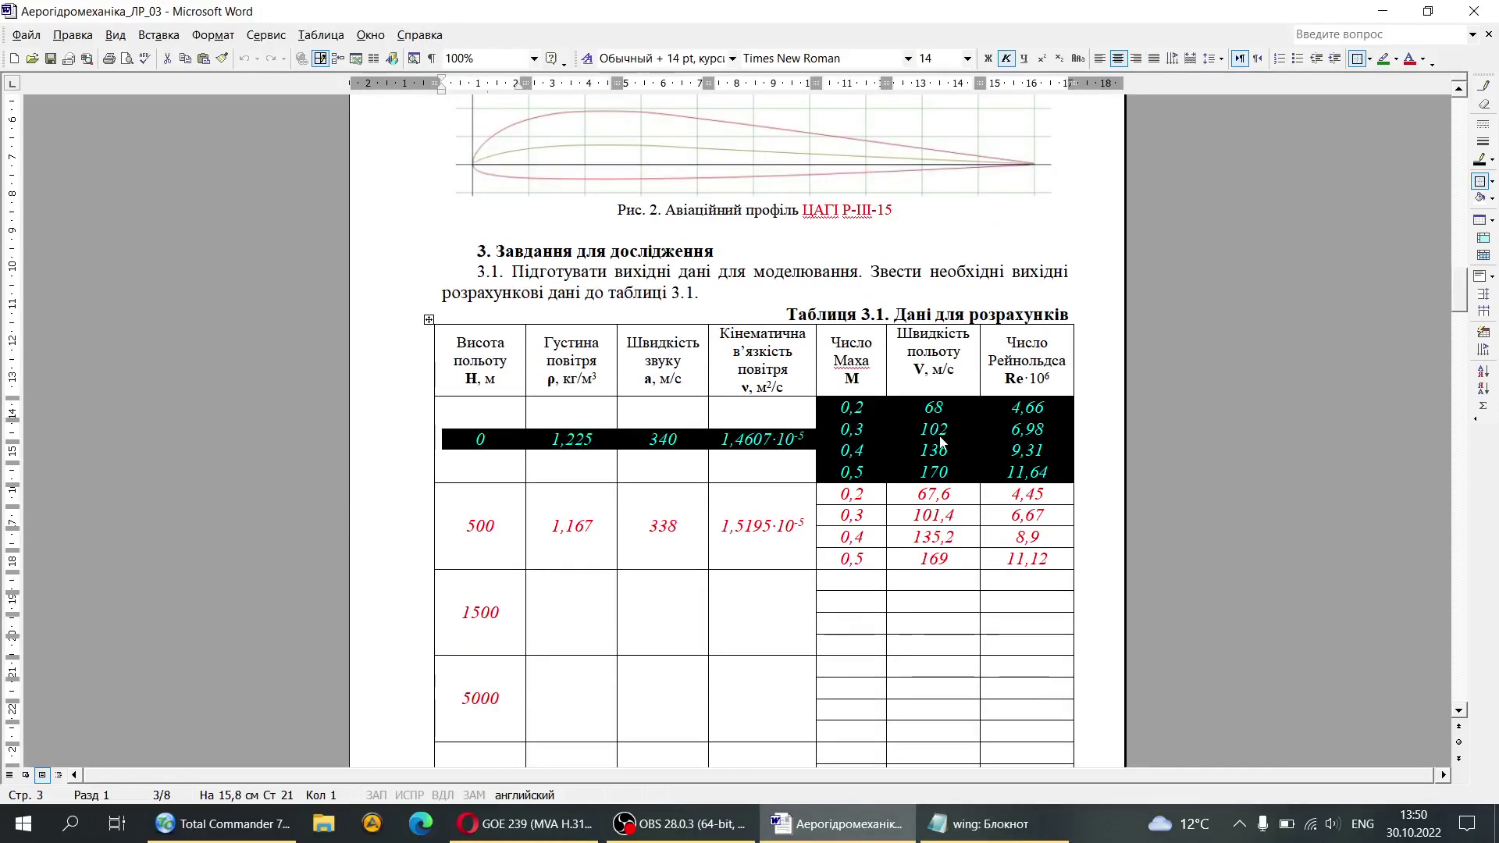
{"action": "left_click", "coordinate": [865, 406]}
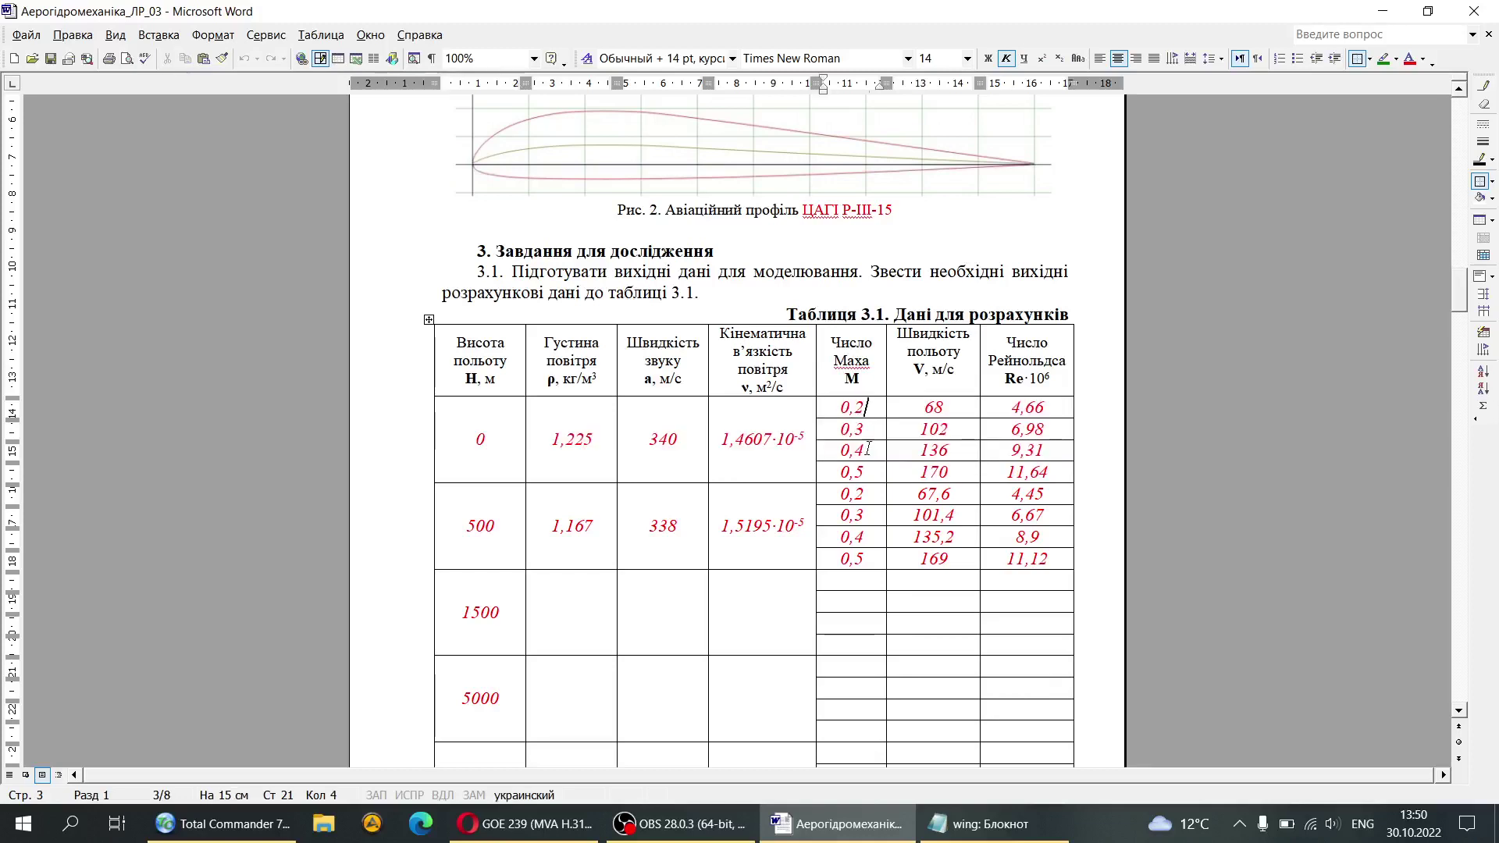
Step: Switch to the wing file in Notepad and check the chord (Ch m) value in the first wing section row
{"action": "left_click", "coordinate": [944, 837]}
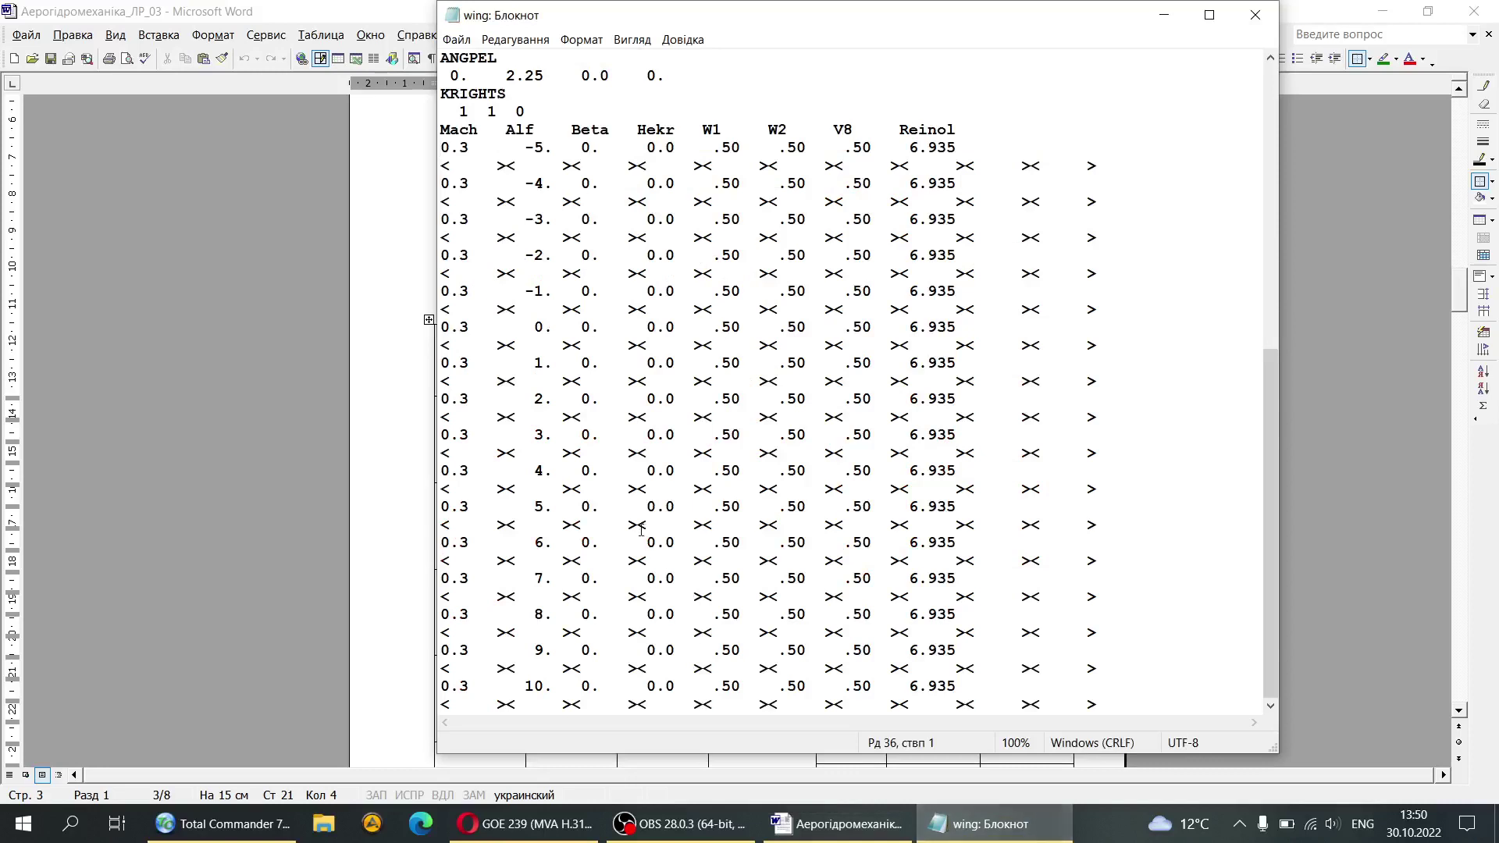
{"action": "scroll", "coordinate": [687, 437], "scroll_direction": "up", "scroll_amount": 5}
{"action": "scroll", "coordinate": [679, 402], "scroll_direction": "up", "scroll_amount": 4}
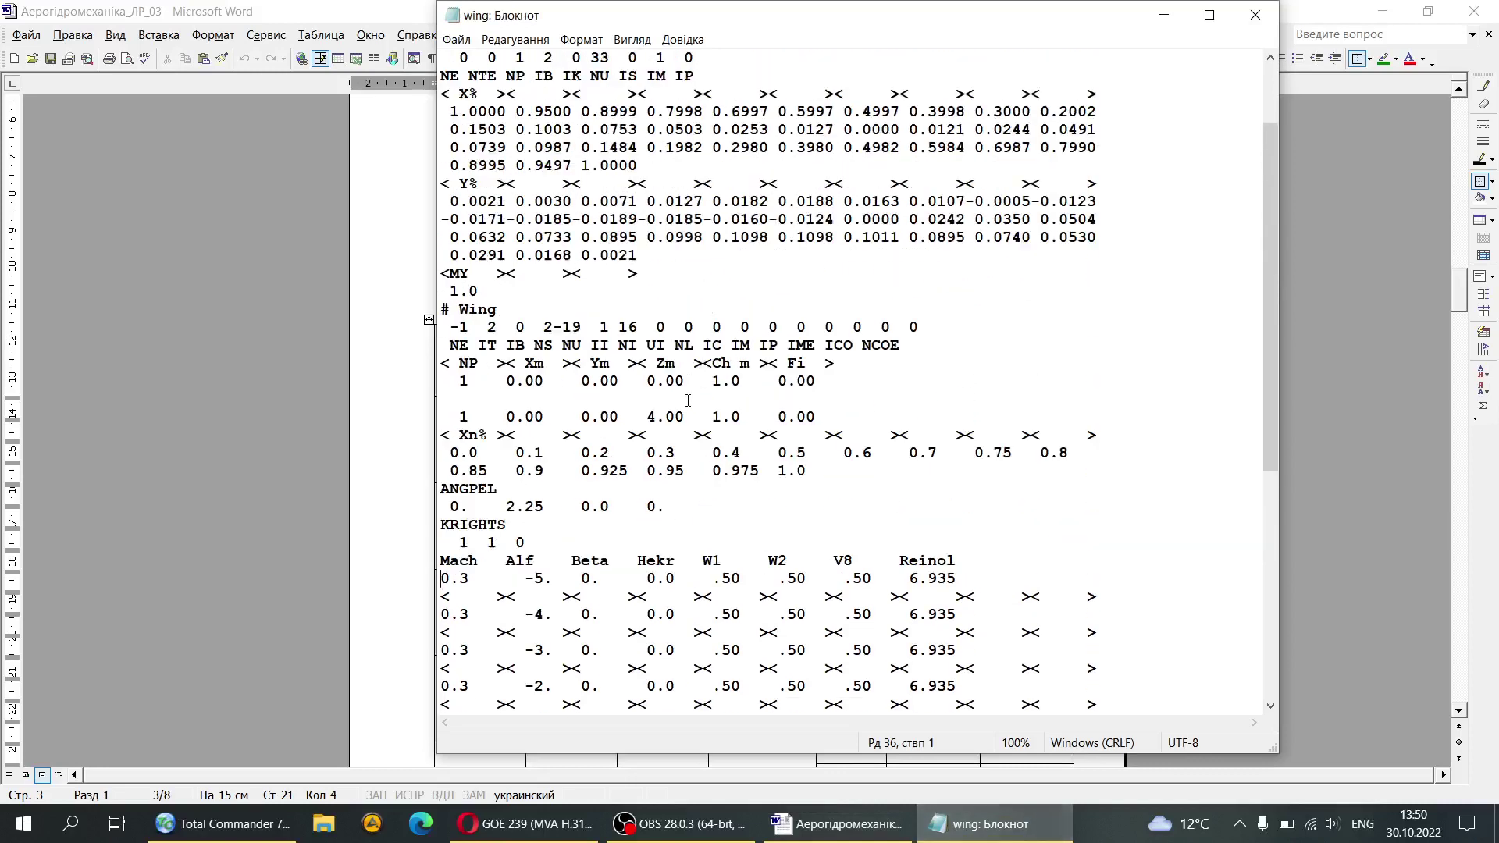
{"action": "scroll", "coordinate": [726, 400], "scroll_direction": "down", "scroll_amount": 2}
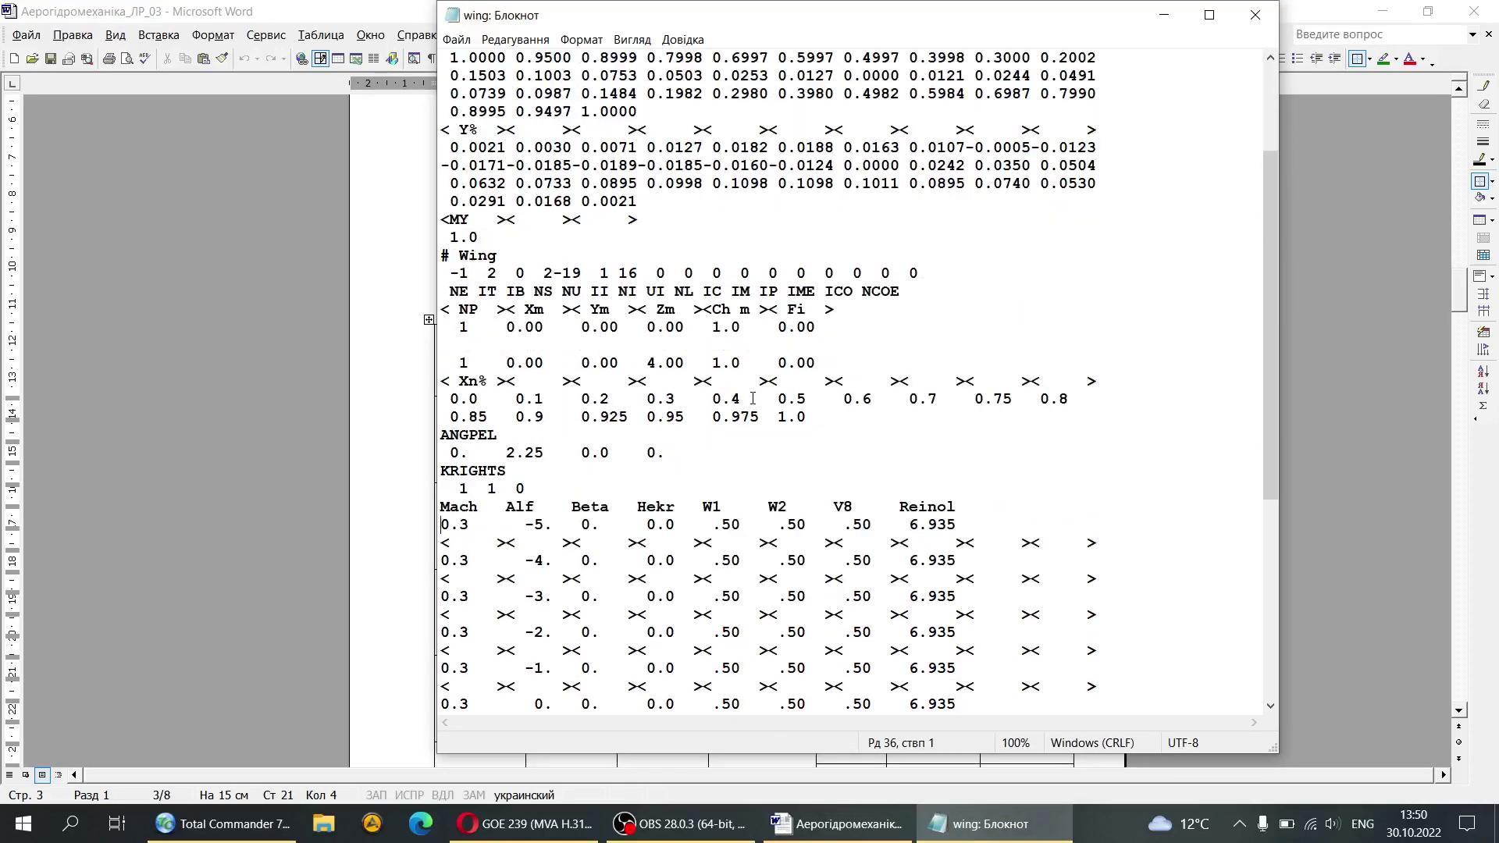
{"action": "left_click_drag", "start_coordinate": [707, 334], "coordinate": [735, 327]}
Step: Open Calculator and check the 0 m flight data in Table 3.1 of the lab document
{"action": "left_click", "coordinate": [24, 824]}
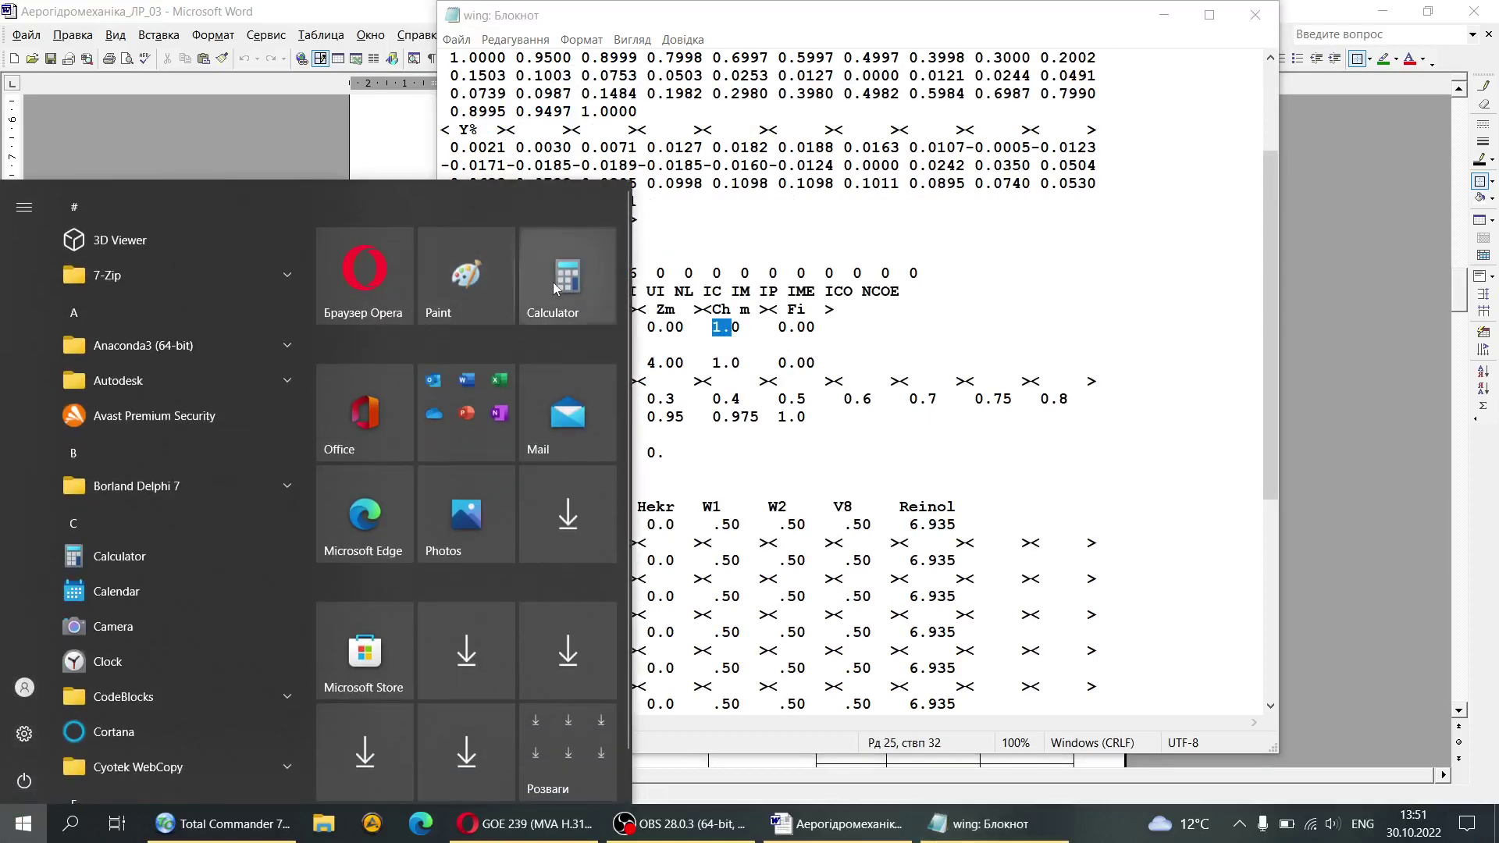
{"action": "left_click", "coordinate": [555, 288]}
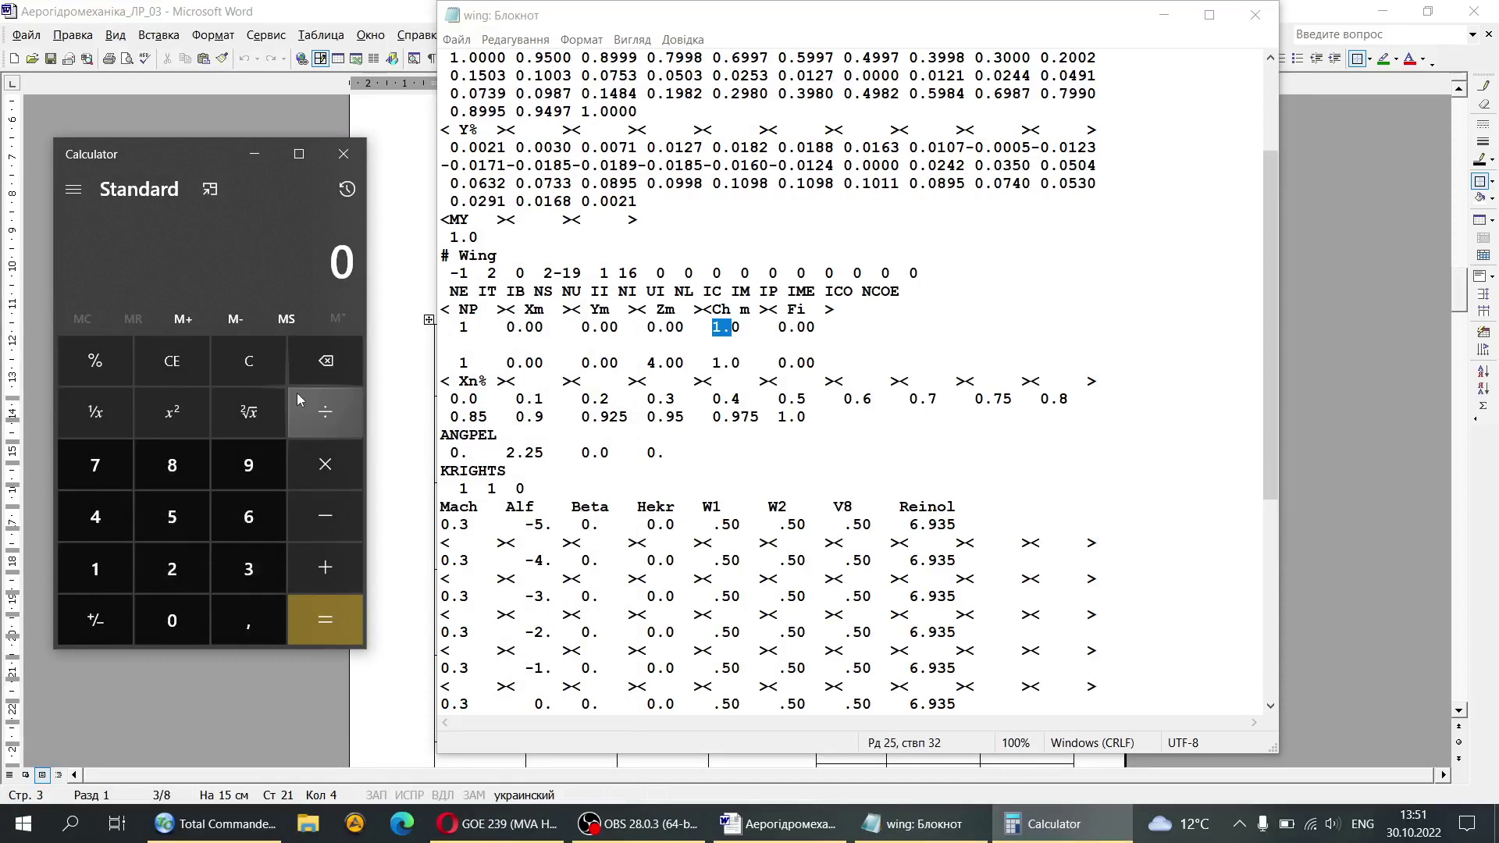
{"action": "left_click", "coordinate": [781, 824]}
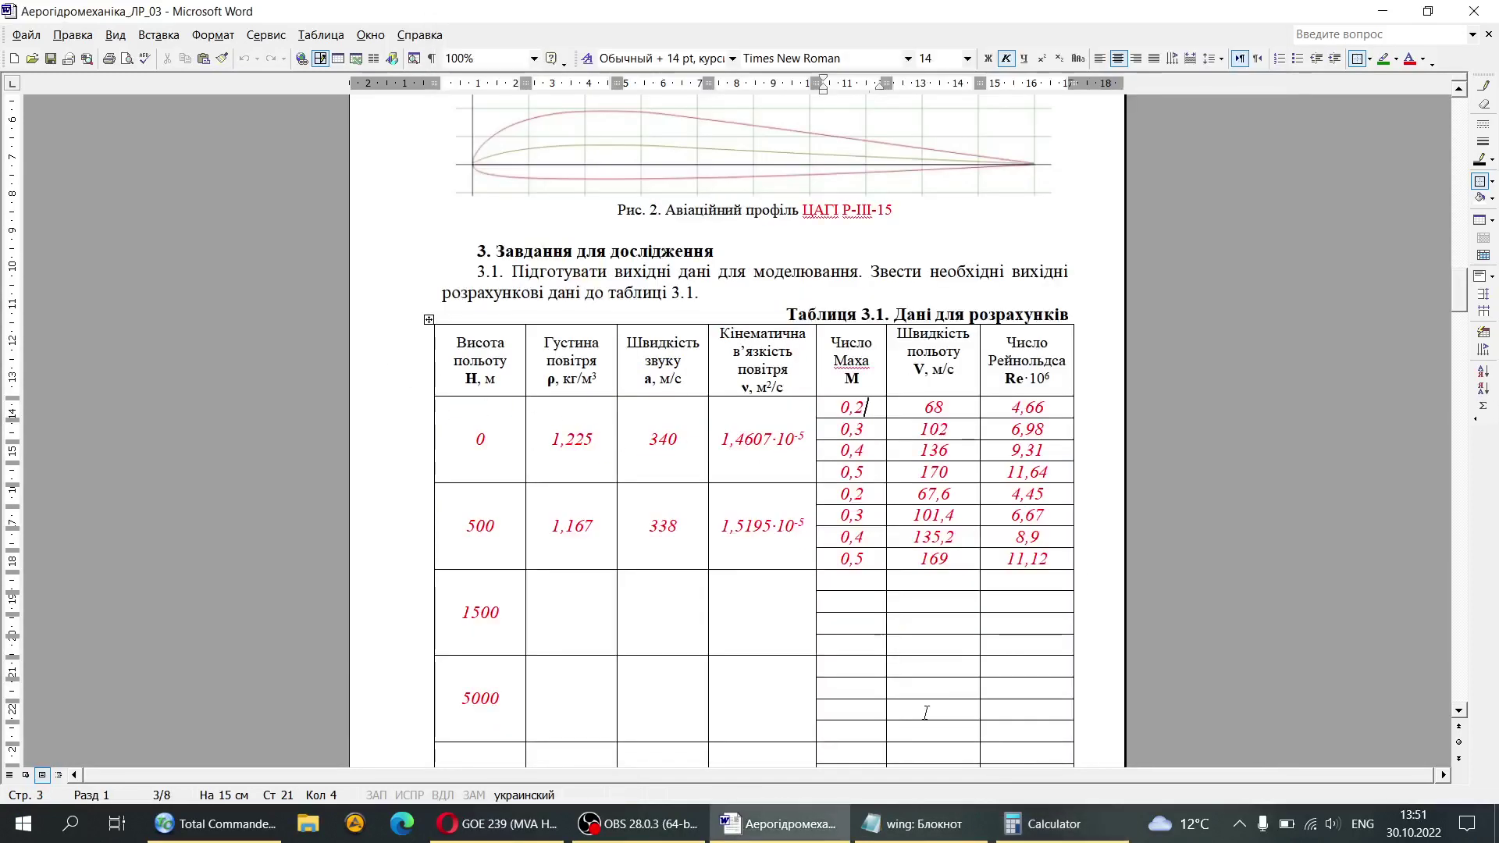
{"action": "left_click", "coordinate": [1046, 824]}
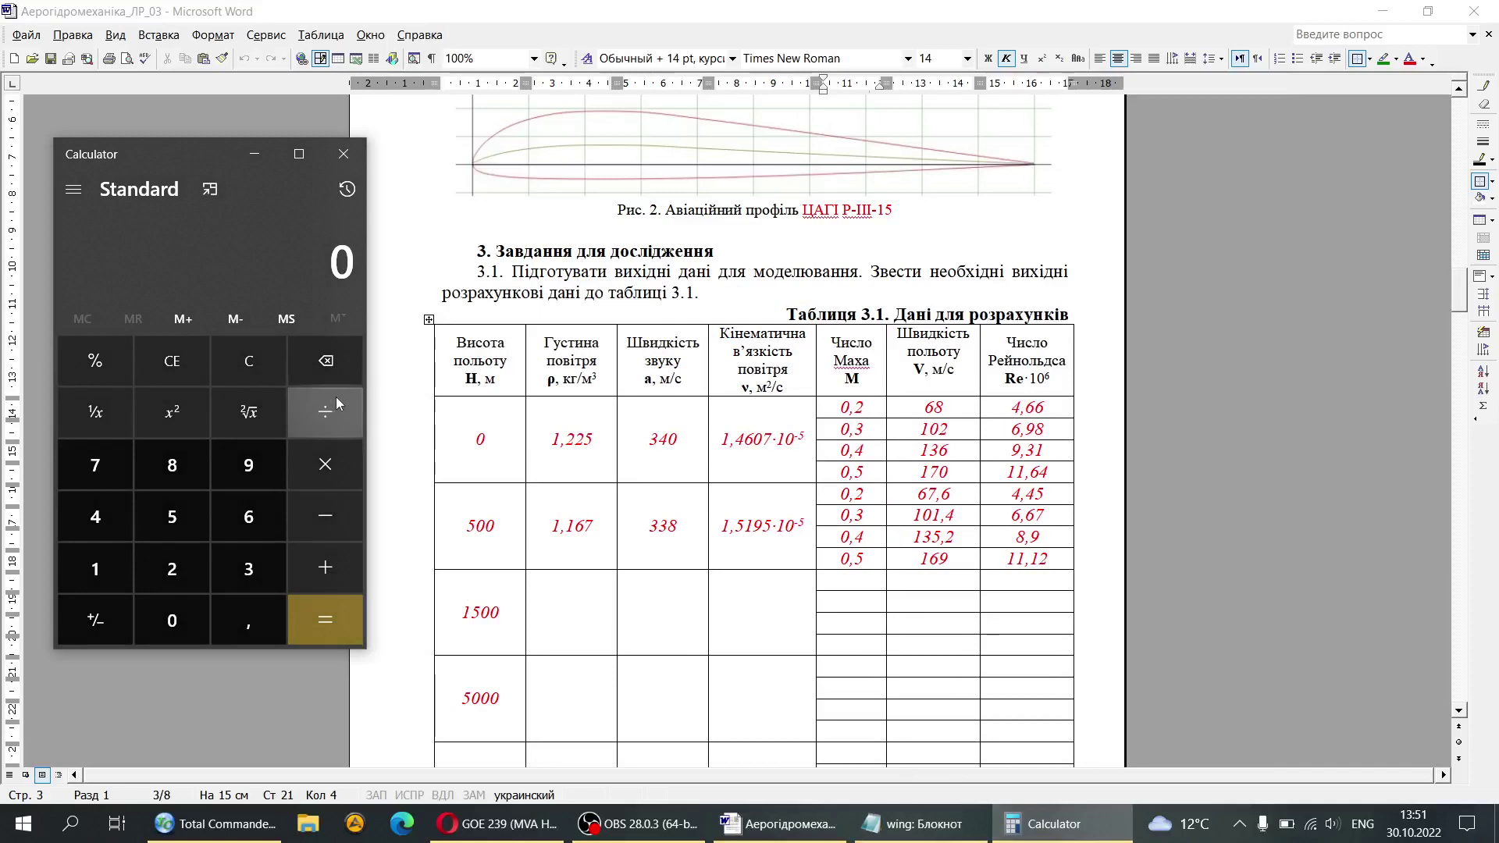
Step: Return to the wing file in Notepad and review the Mach values in the regime rows
{"action": "left_click", "coordinate": [914, 824]}
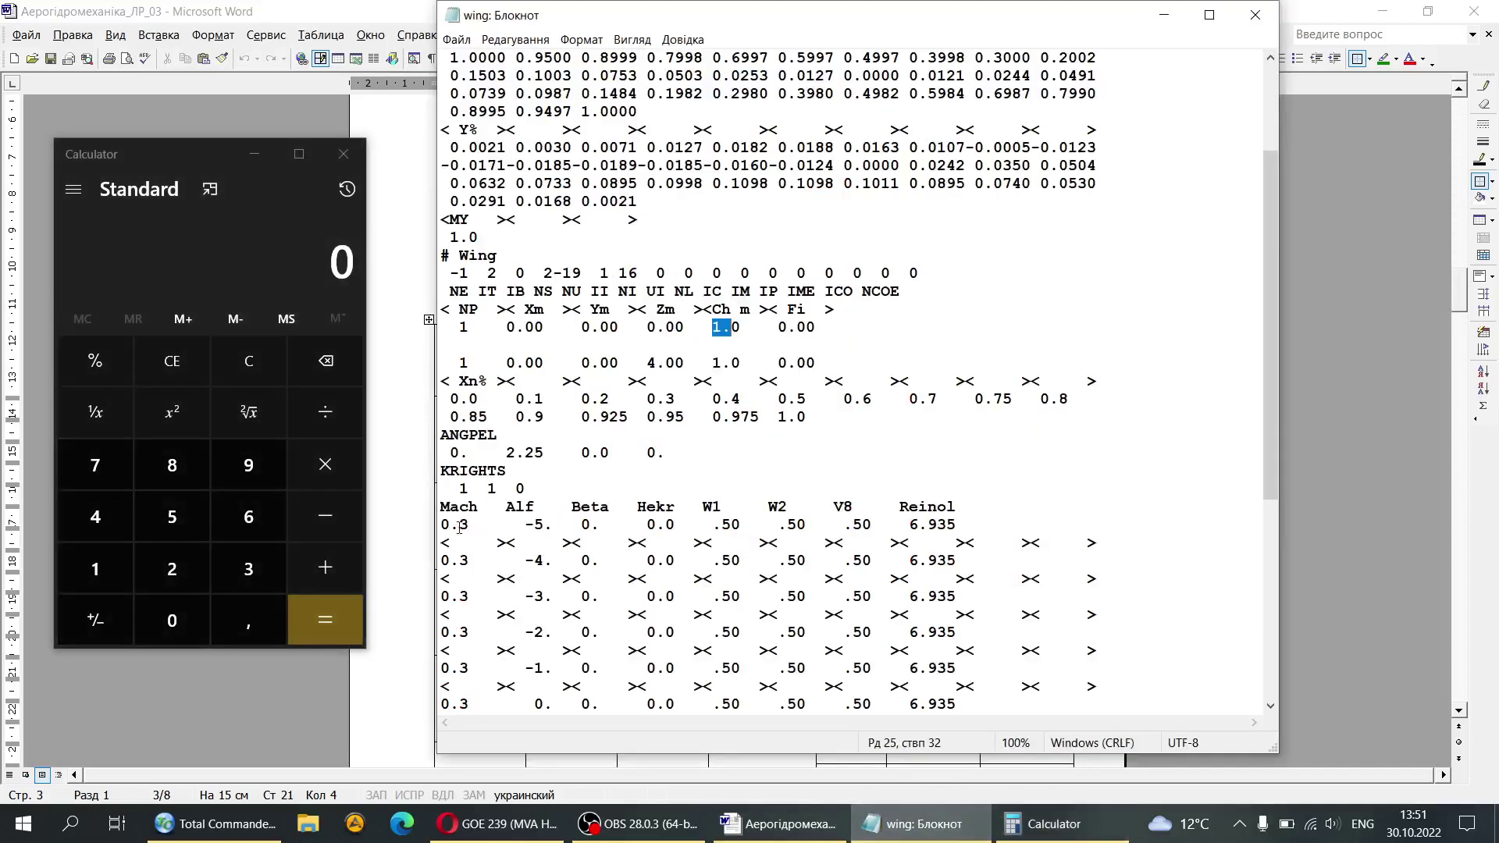
{"action": "left_click_drag", "start_coordinate": [460, 528], "coordinate": [468, 529]}
{"action": "left_click", "coordinate": [438, 525]}
{"action": "scroll", "coordinate": [446, 521], "scroll_direction": "down", "scroll_amount": 3}
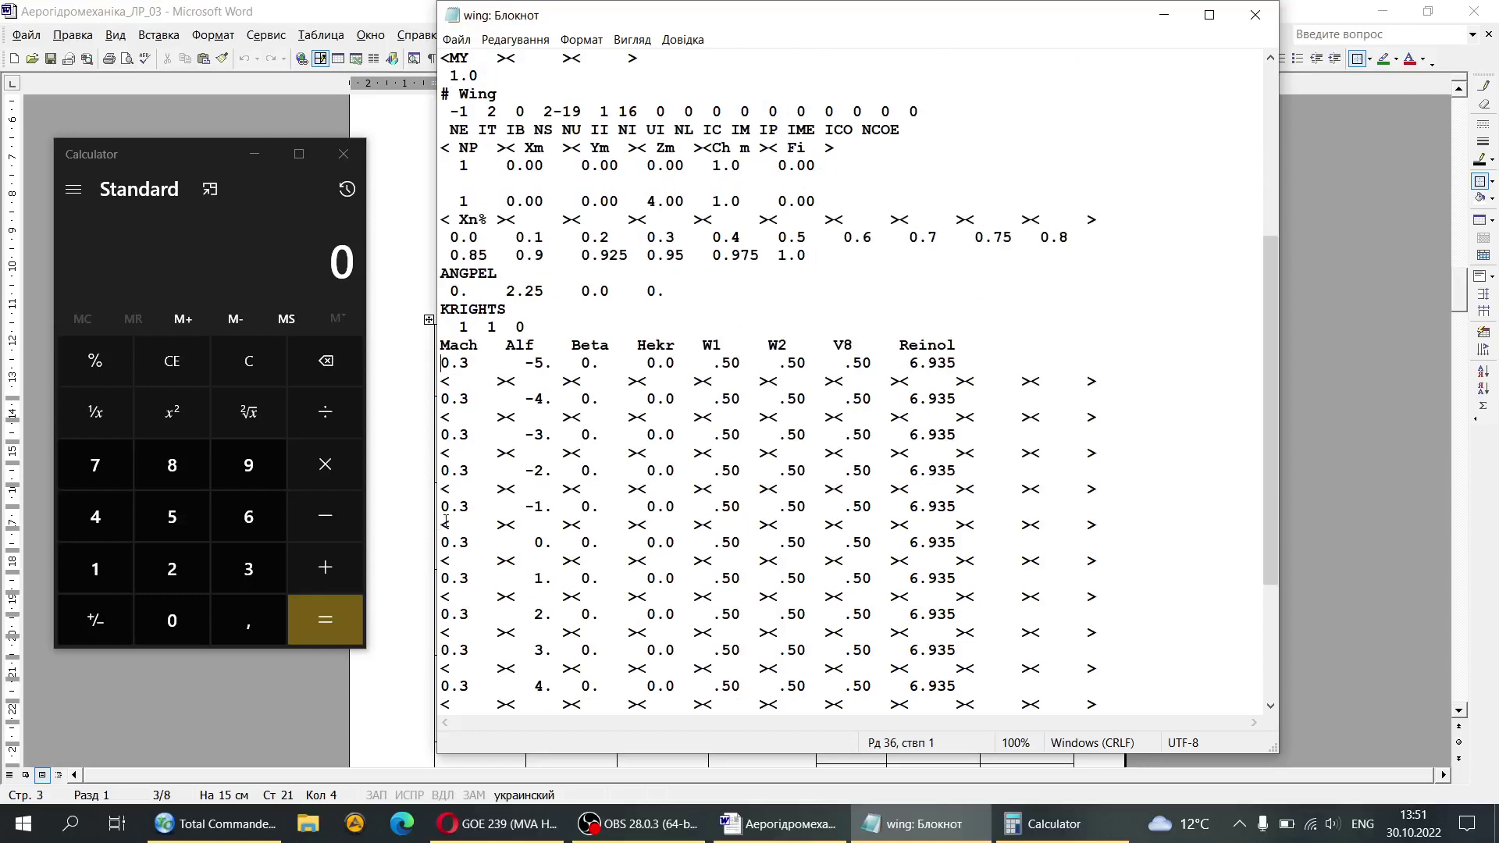
{"action": "left_click", "coordinate": [504, 39]}
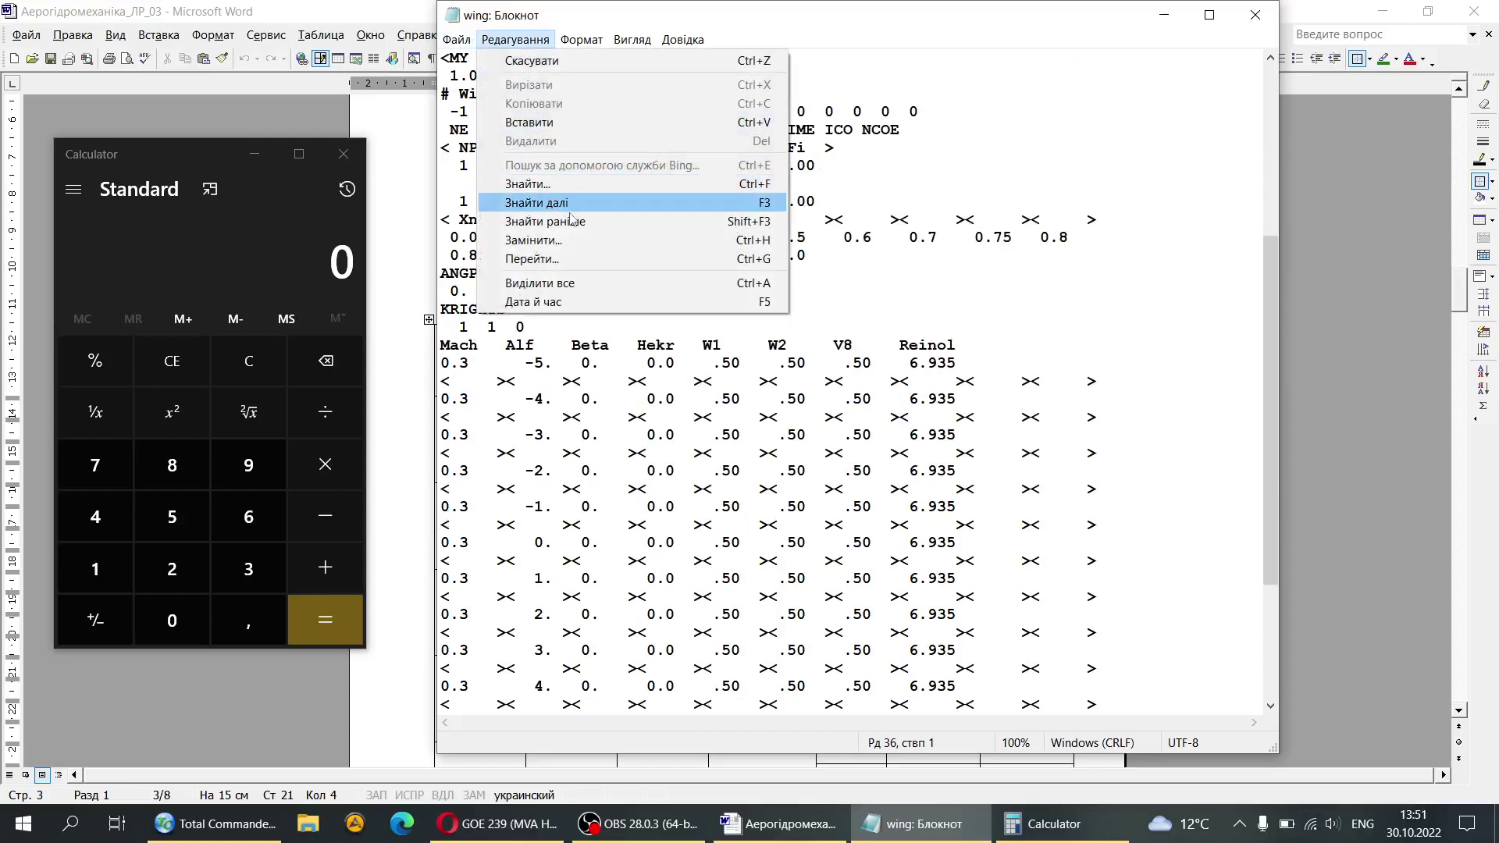
{"action": "left_click", "coordinate": [568, 241]}
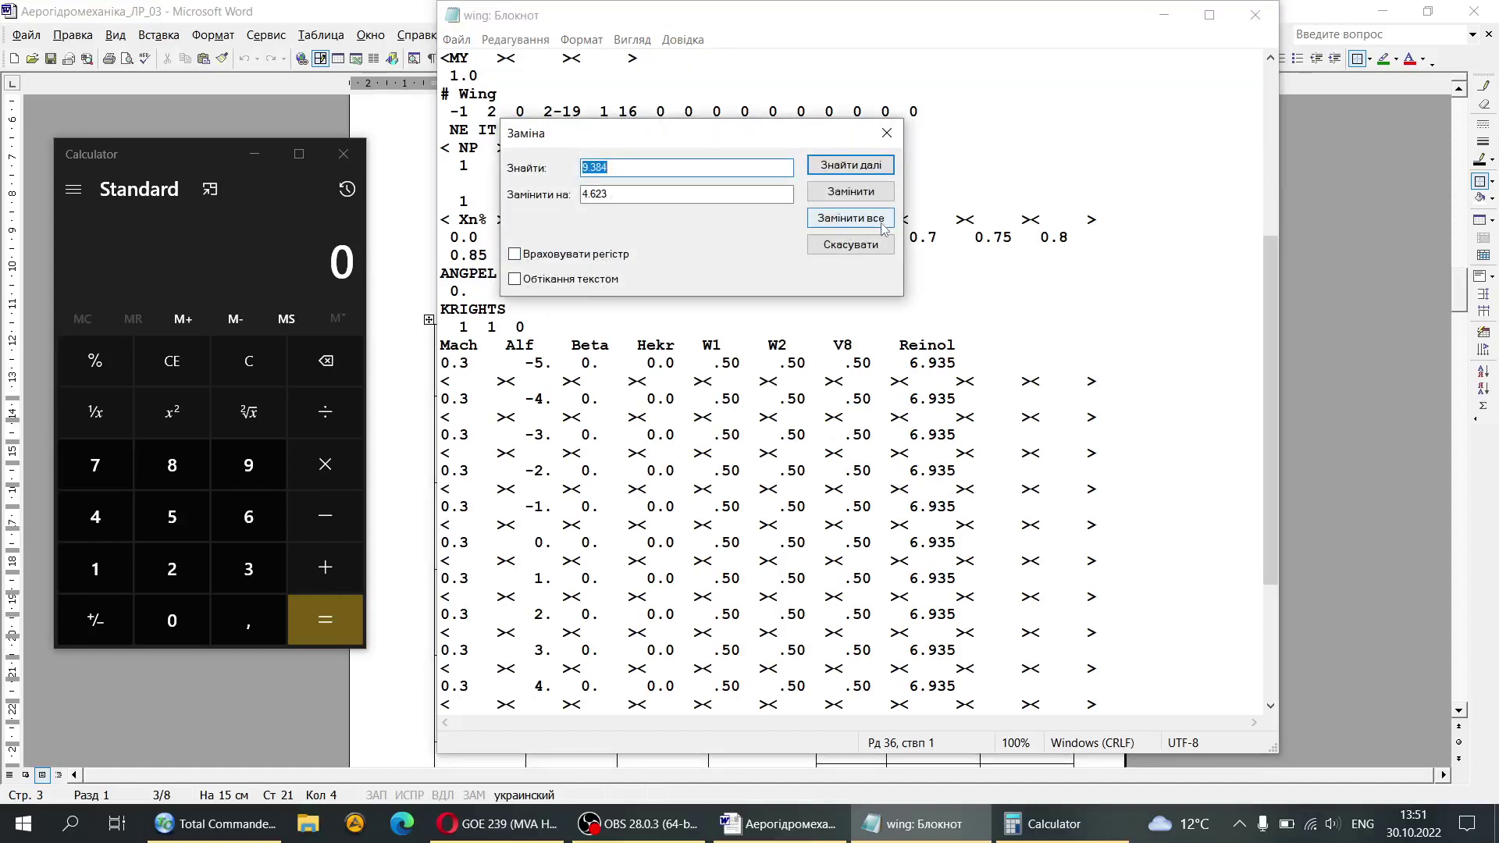
{"action": "left_click", "coordinate": [869, 247]}
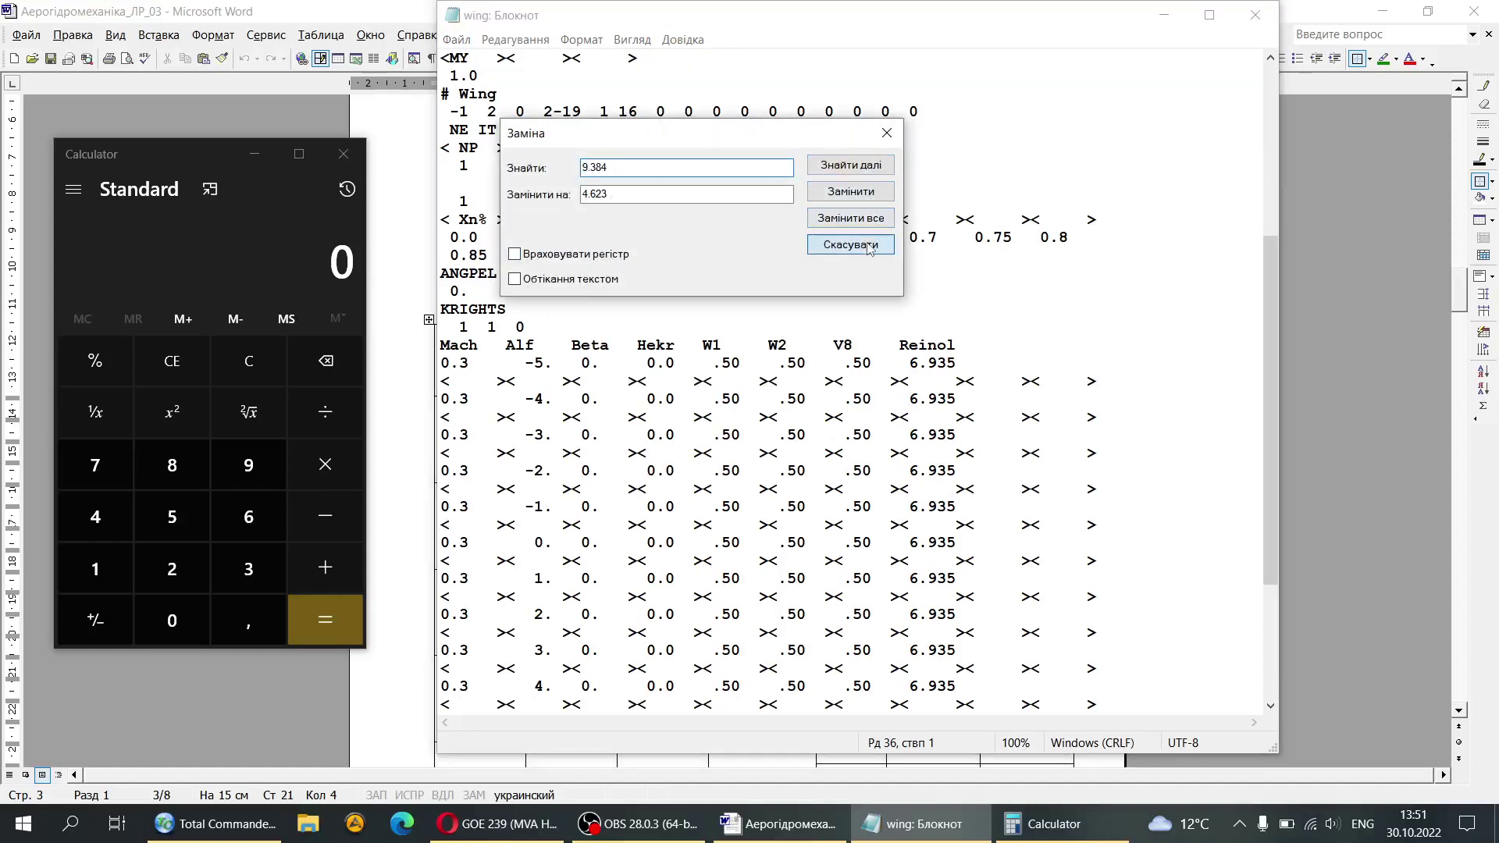
Step: Copy the complete Mach 0.3 block for Alf -5 to 10 and paste it on a new line at the end of the wing file
{"action": "left_click", "coordinate": [526, 470]}
{"action": "scroll", "coordinate": [479, 394], "scroll_direction": "down", "scroll_amount": 4}
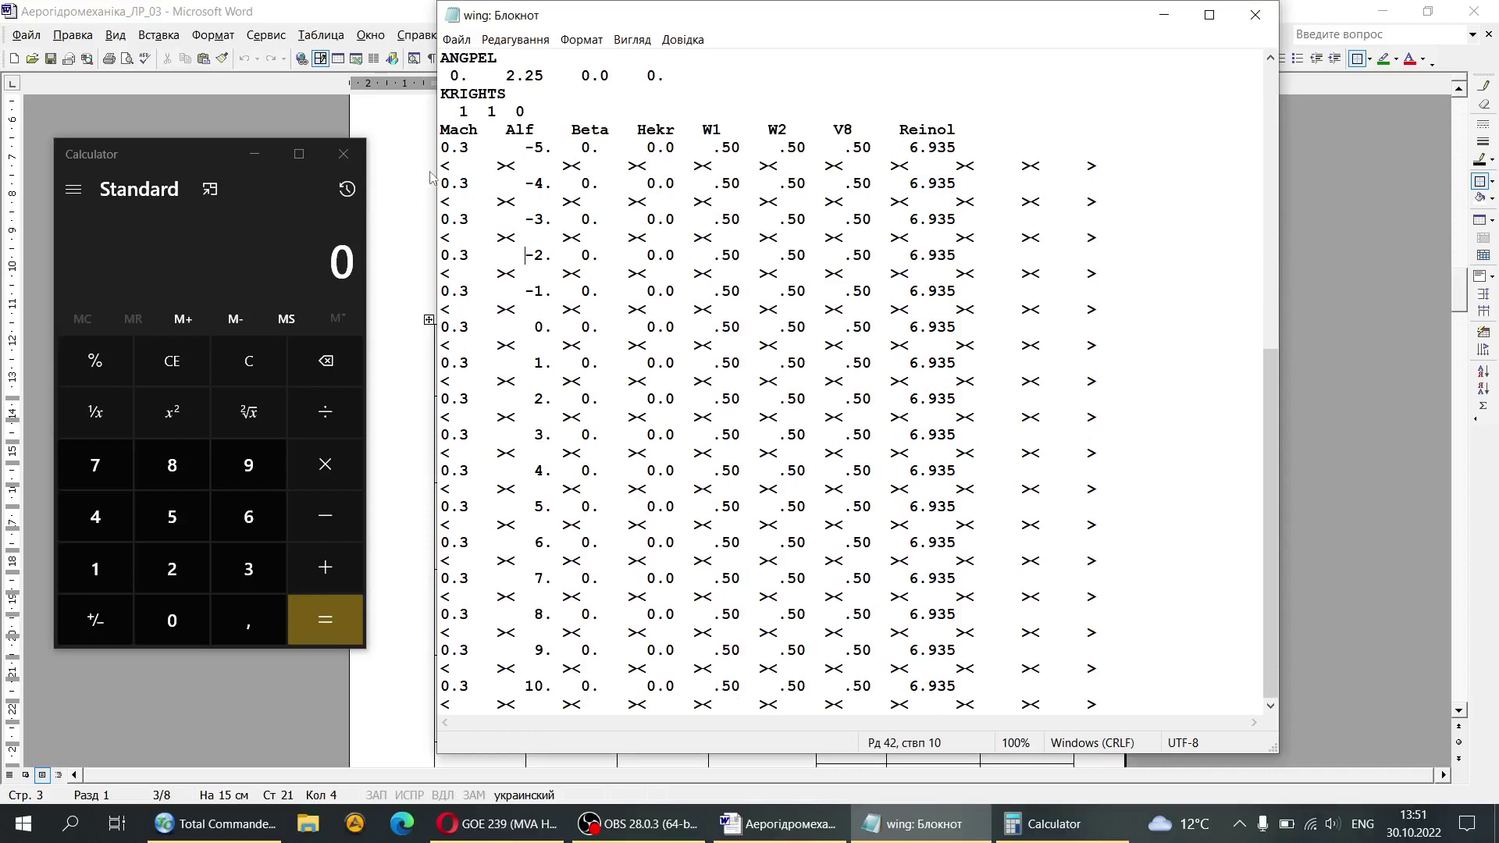
{"action": "left_click_drag", "start_coordinate": [443, 147], "coordinate": [1117, 729]}
{"action": "key", "text": "ctrl+c"}
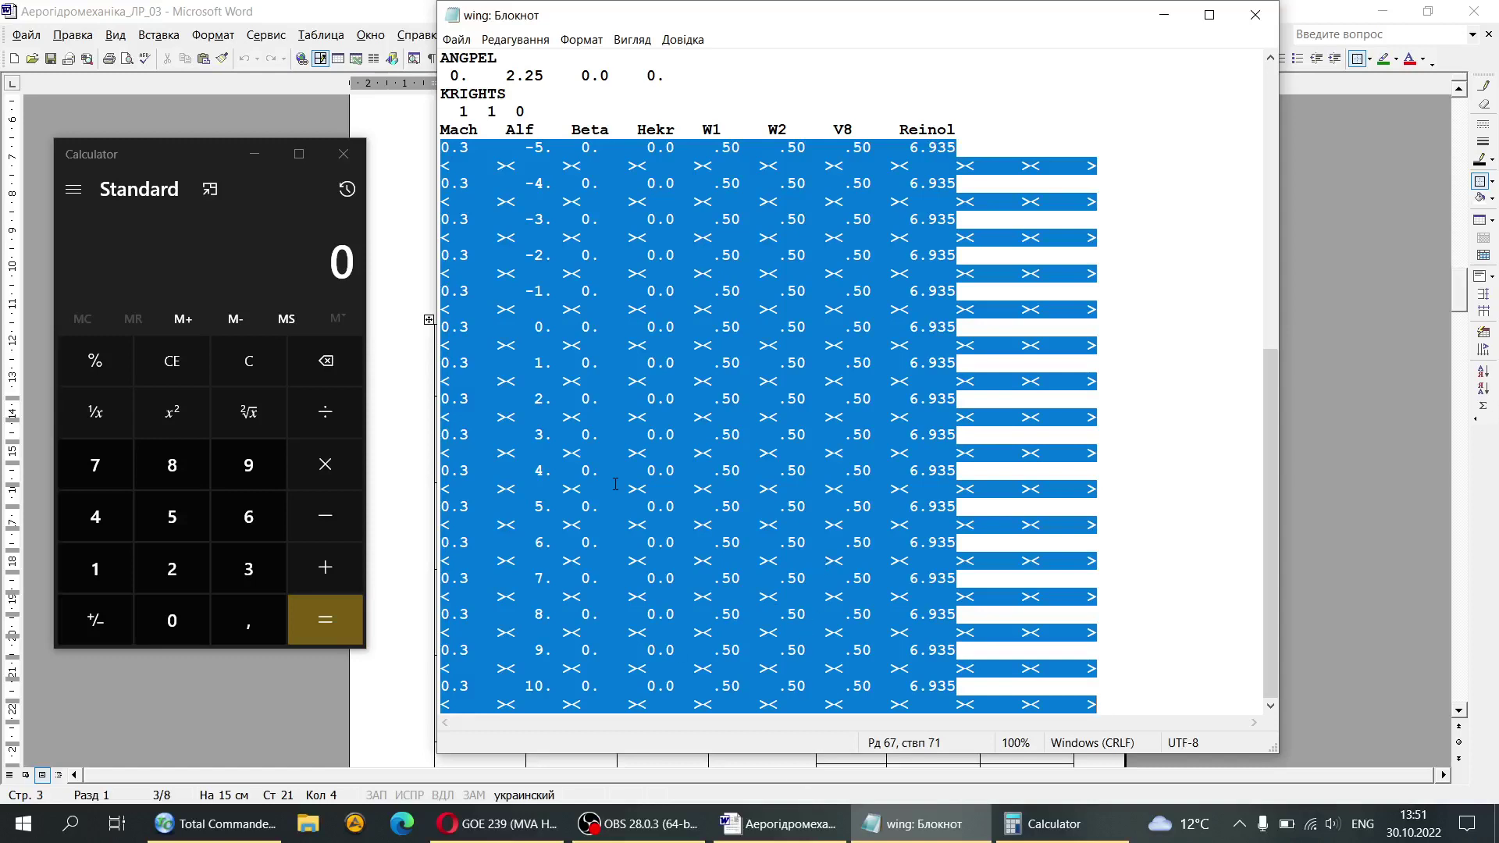
{"action": "left_click", "coordinate": [1112, 704]}
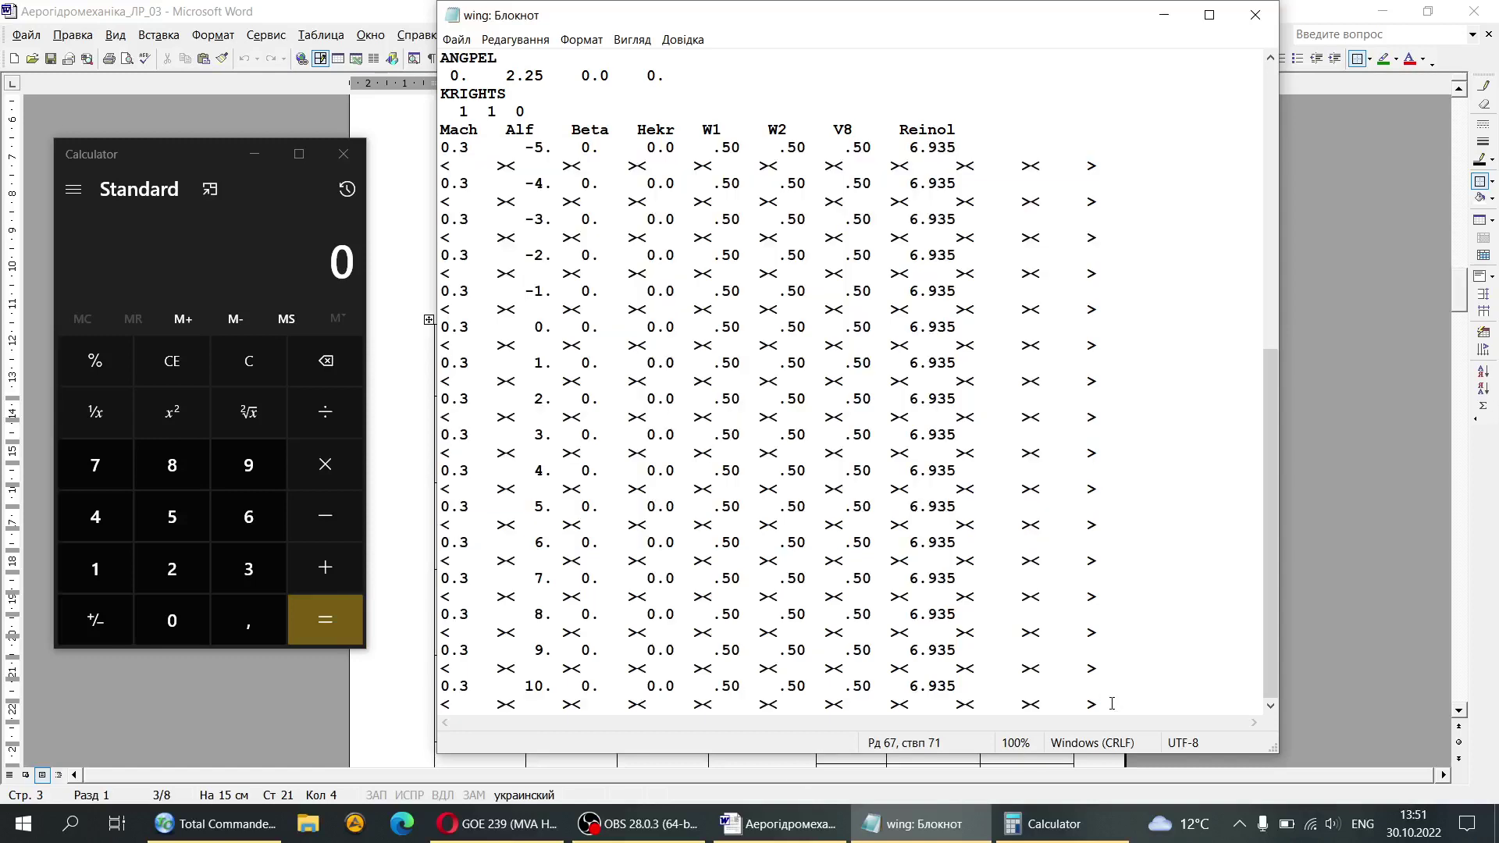
{"action": "key", "text": "Return"}
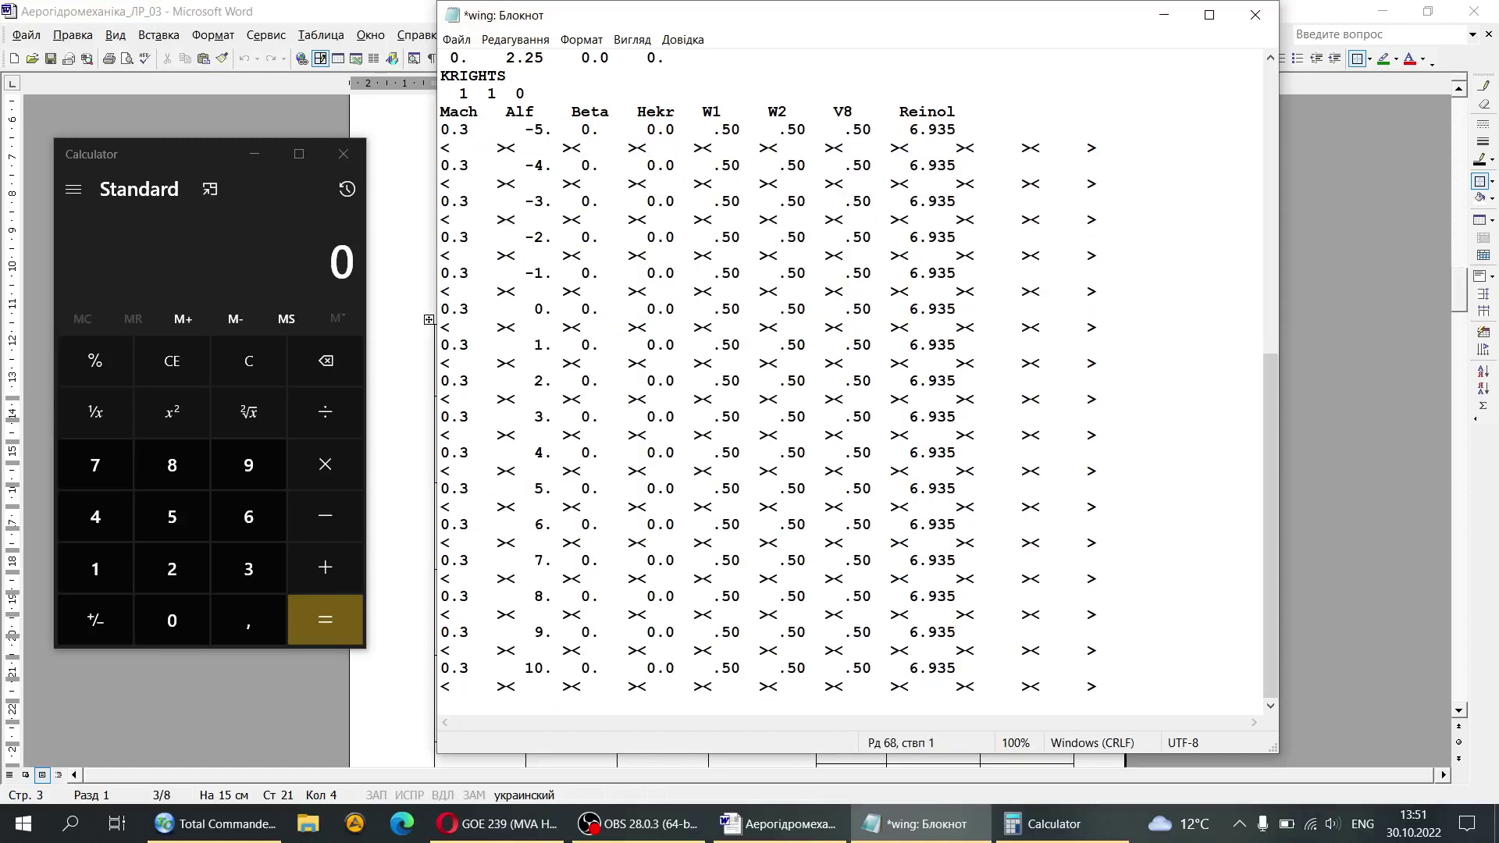
{"action": "scroll", "coordinate": [909, 593], "scroll_direction": "up", "scroll_amount": 7}
{"action": "scroll", "coordinate": [909, 593], "scroll_direction": "down", "scroll_amount": 7}
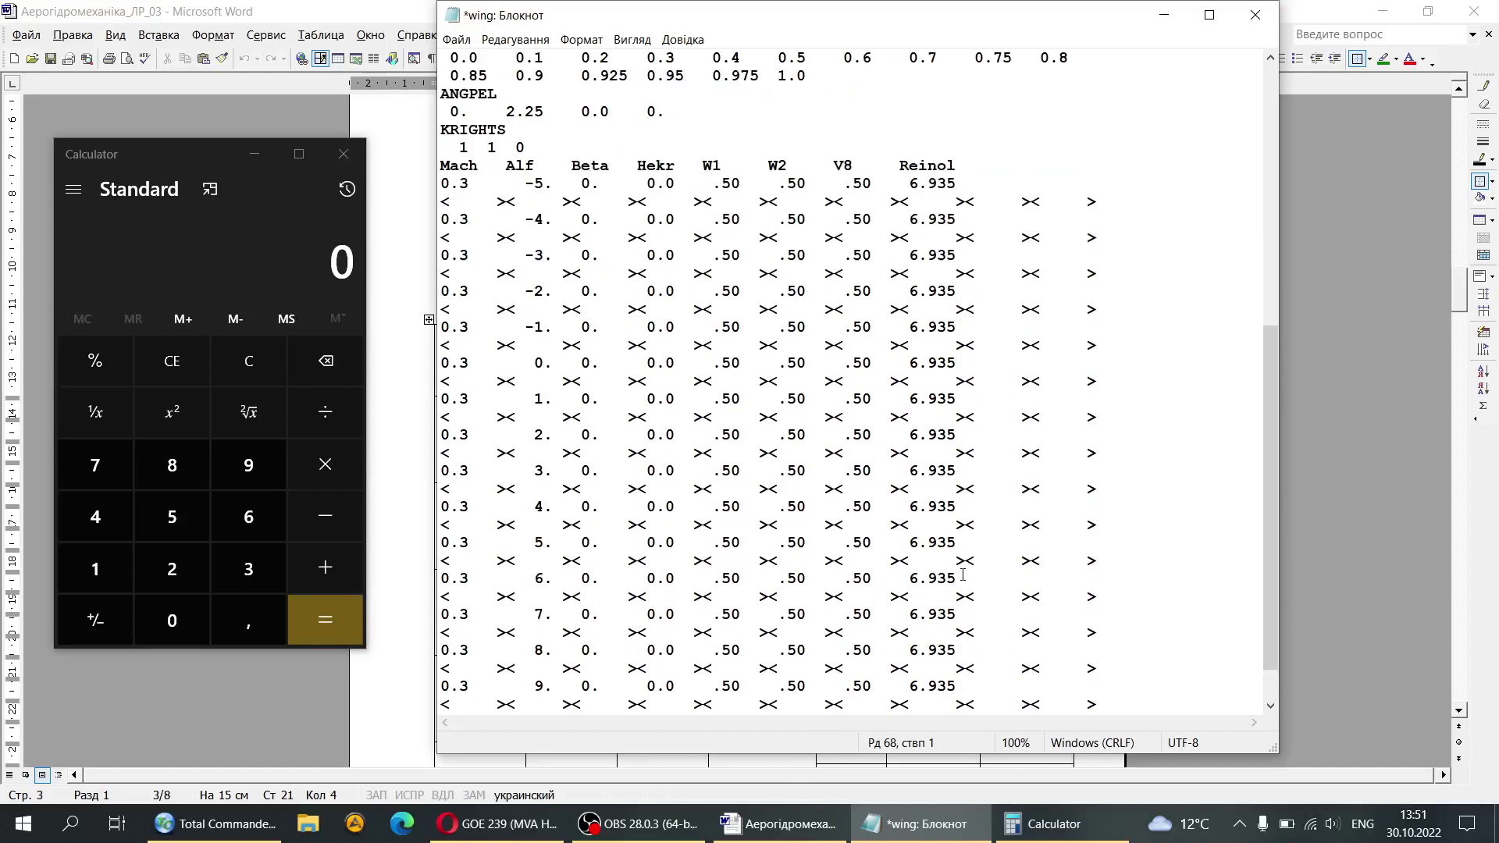
{"action": "key", "text": "ctrl+v"}
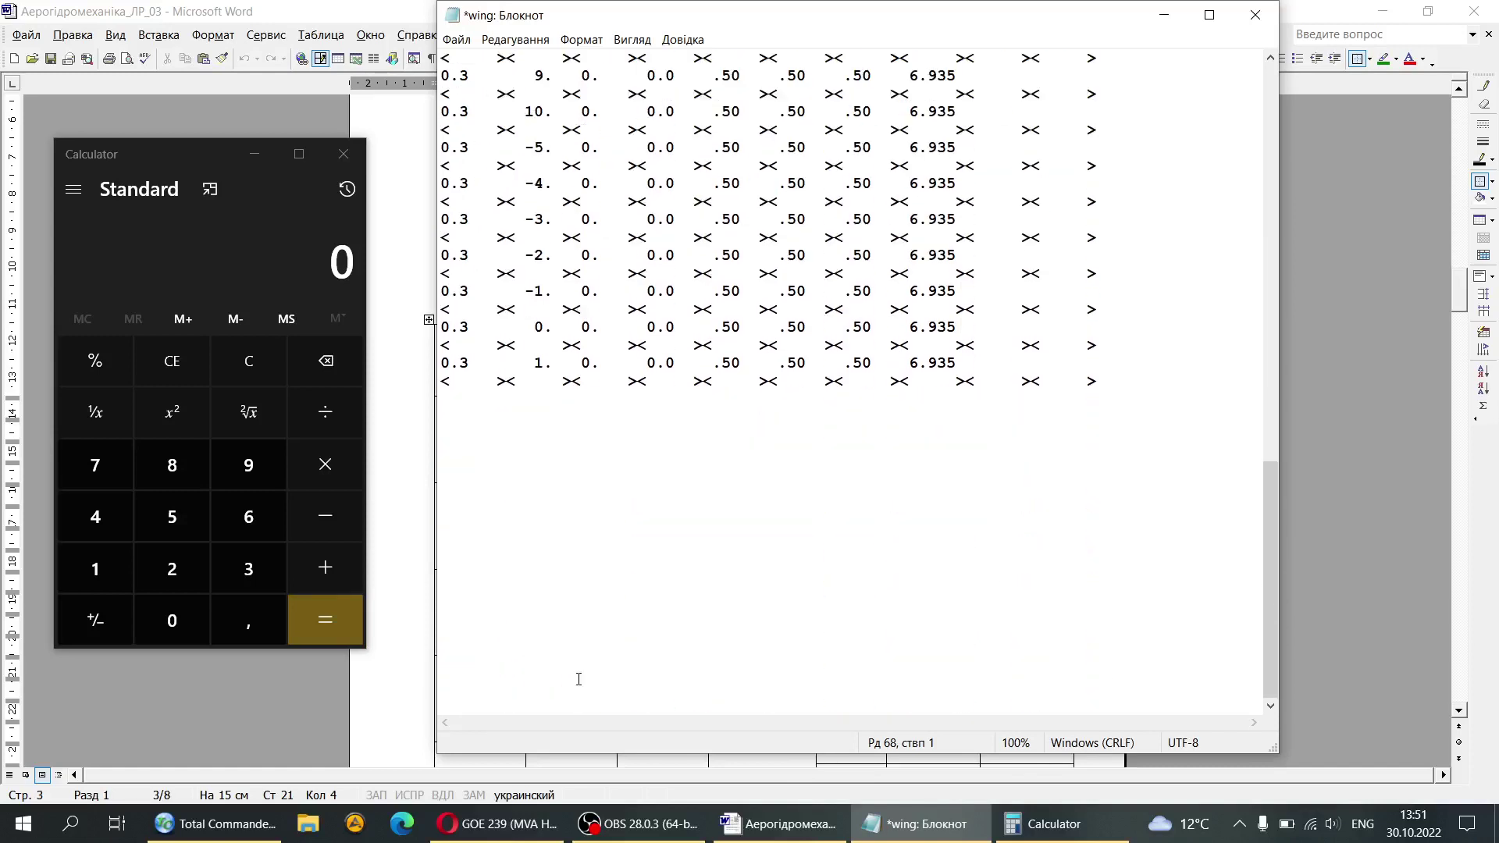
Step: Check where the pasted regime block begins, at the second Alf -5 row with its Mach value
{"action": "scroll", "coordinate": [578, 678], "scroll_direction": "up", "scroll_amount": 4}
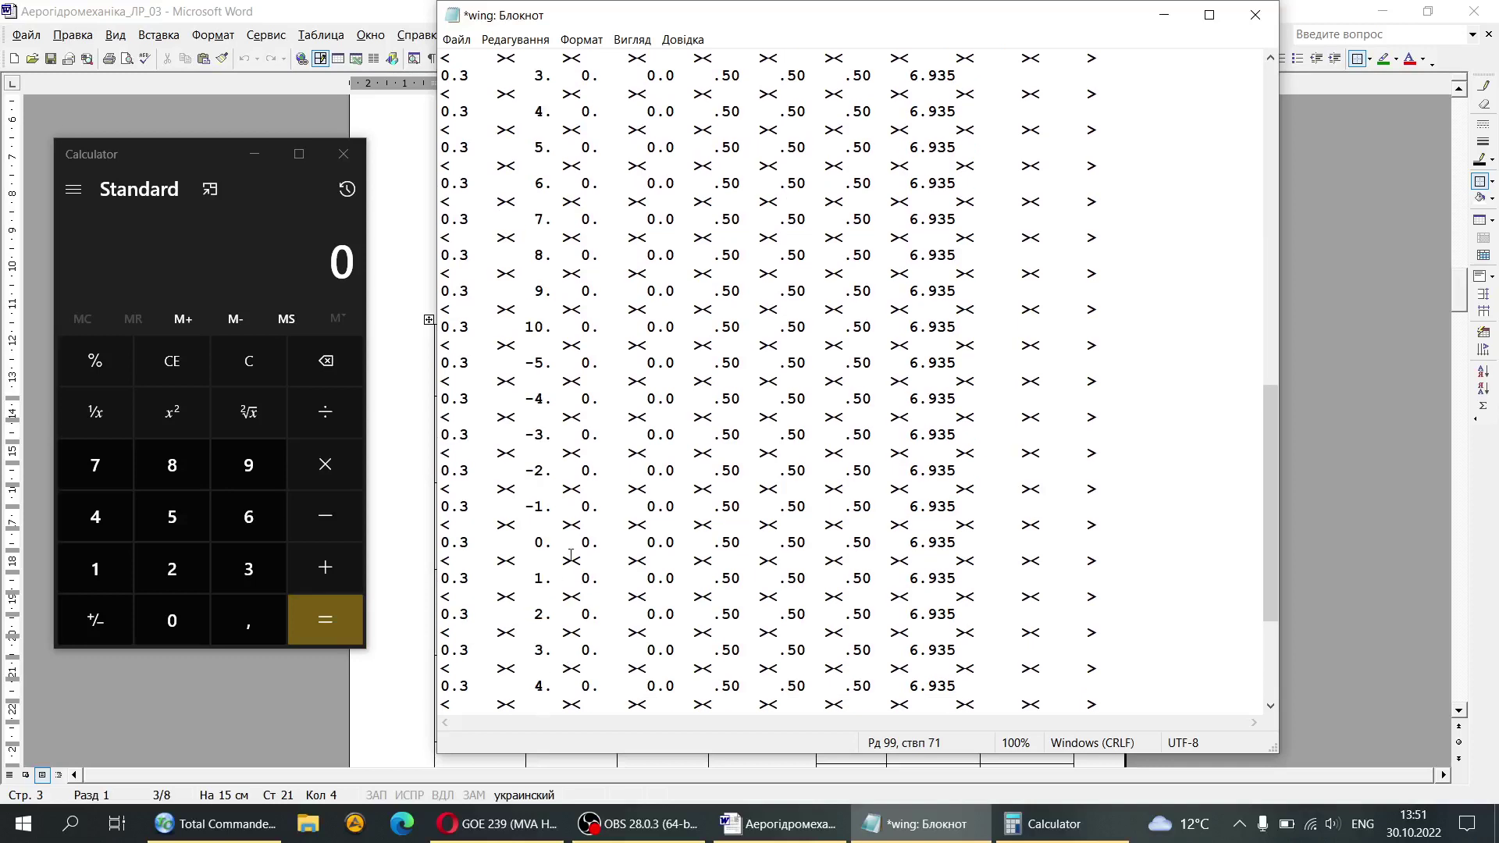
{"action": "scroll", "coordinate": [535, 469], "scroll_direction": "up", "scroll_amount": 1}
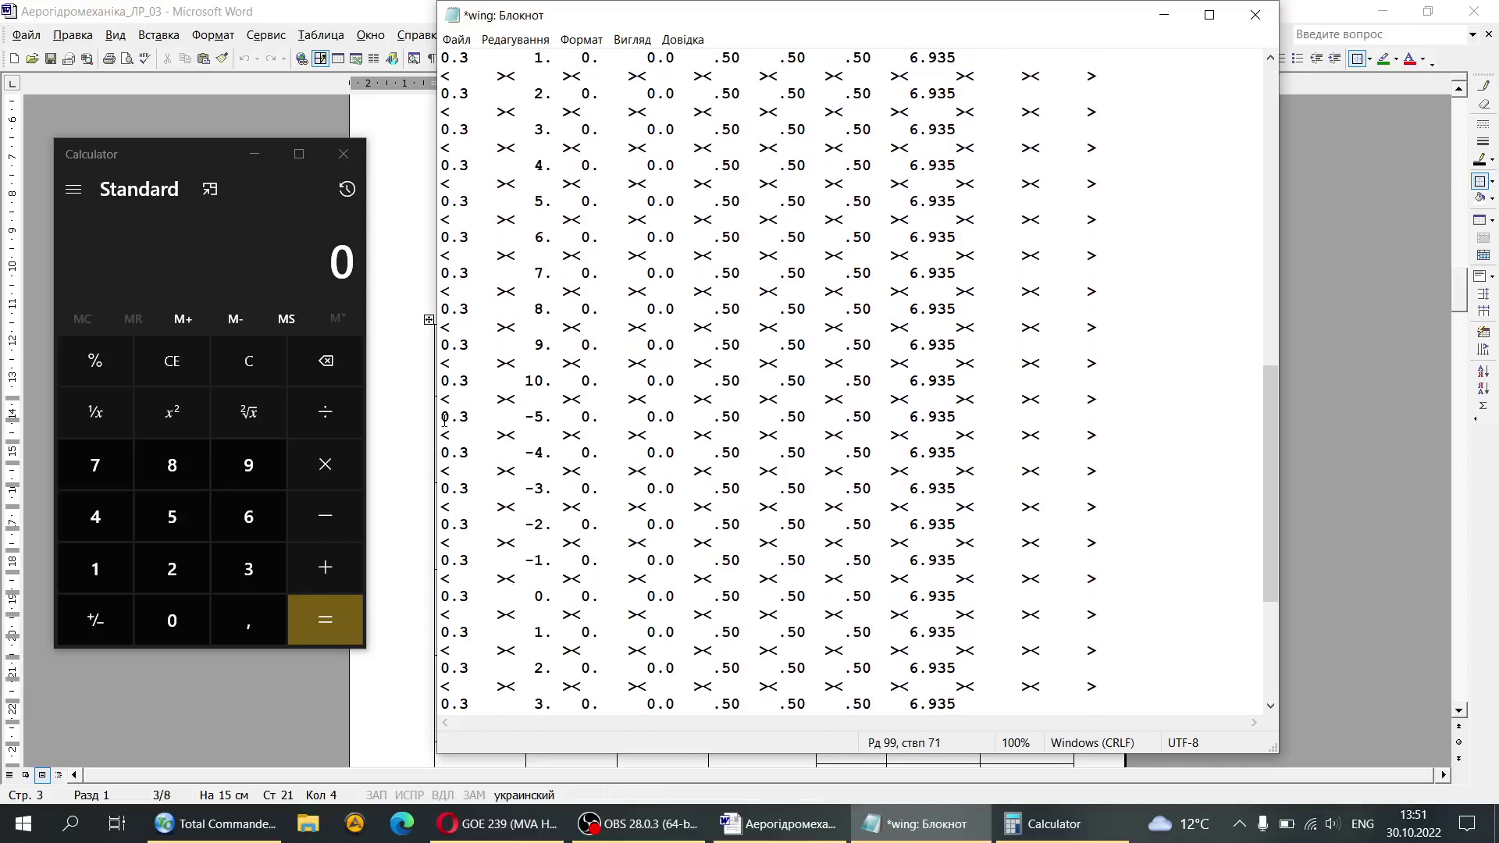
{"action": "left_click_drag", "start_coordinate": [442, 420], "coordinate": [481, 419]}
{"action": "scroll", "coordinate": [505, 403], "scroll_direction": "up", "scroll_amount": 8}
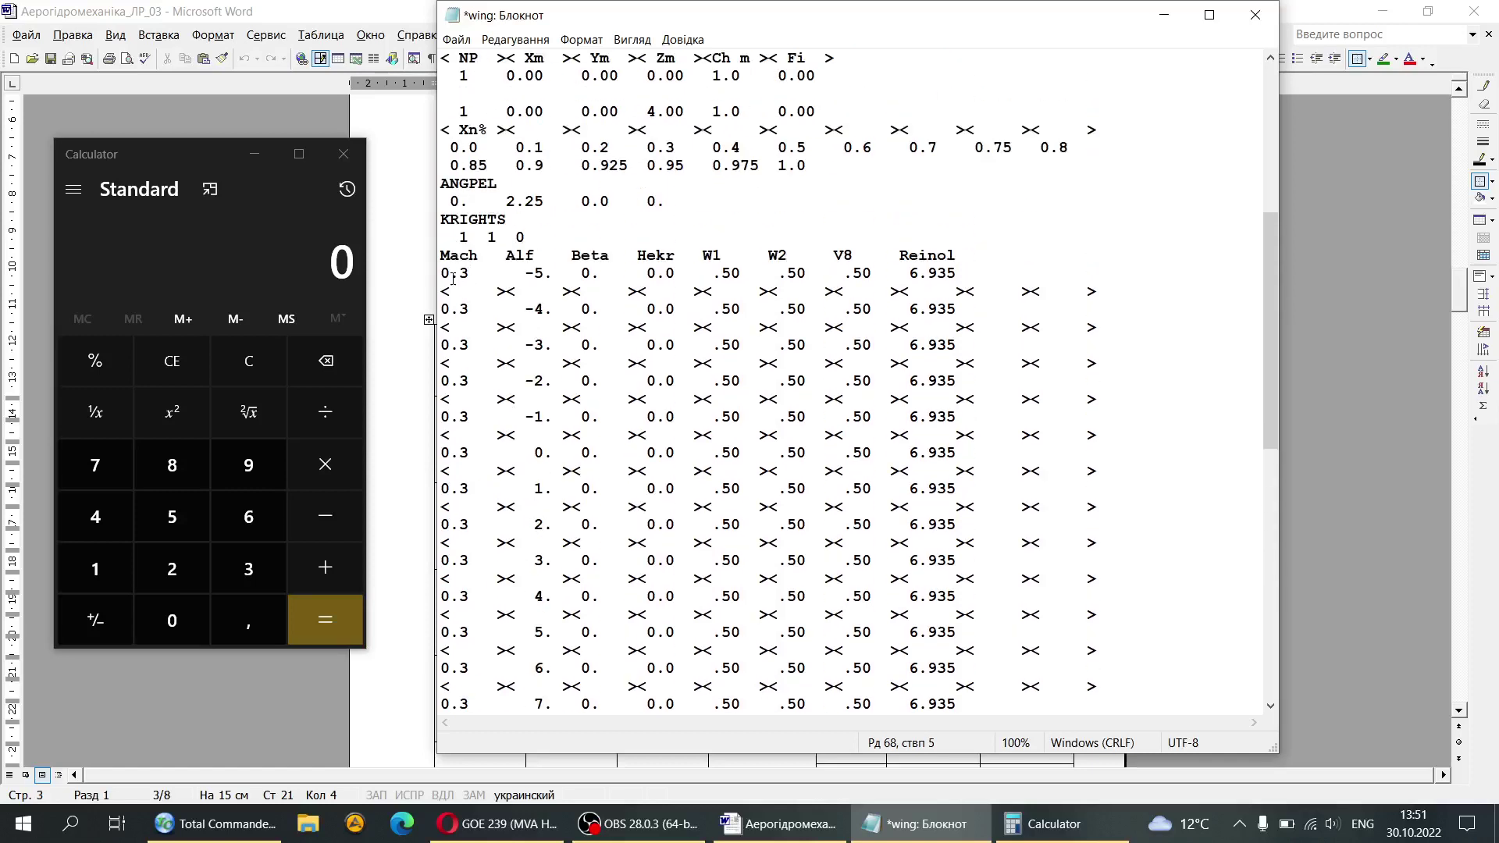
Step: Replace Mach 0.3 with 0.2 one occurrence at a time in the first regime block, from Alf -5 through 10
{"action": "left_click", "coordinate": [442, 268]}
{"action": "left_click", "coordinate": [515, 39]}
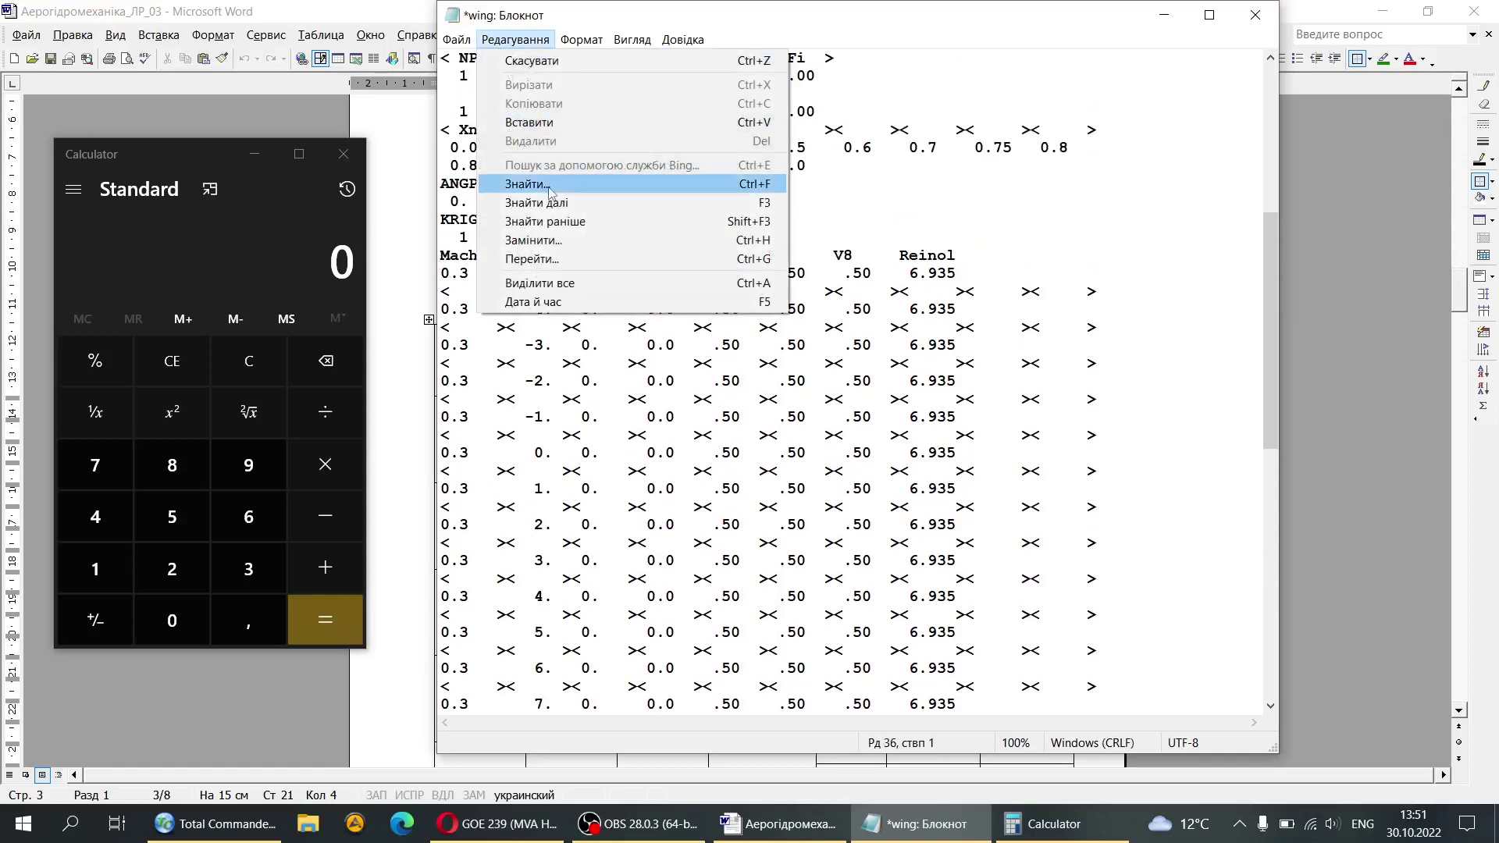
{"action": "left_click", "coordinate": [539, 240]}
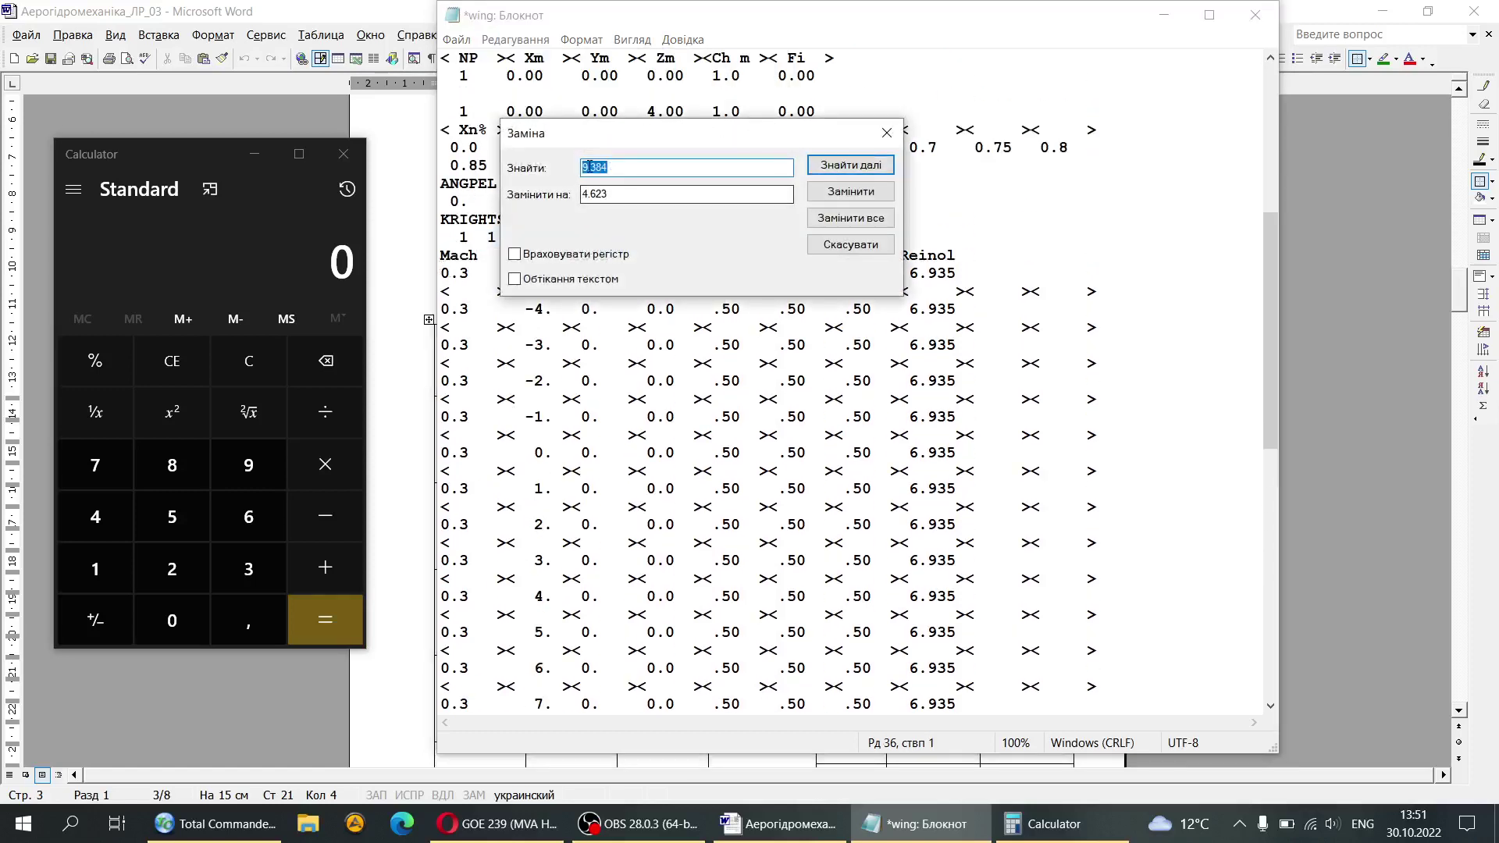
{"action": "type", "text": "0.3"}
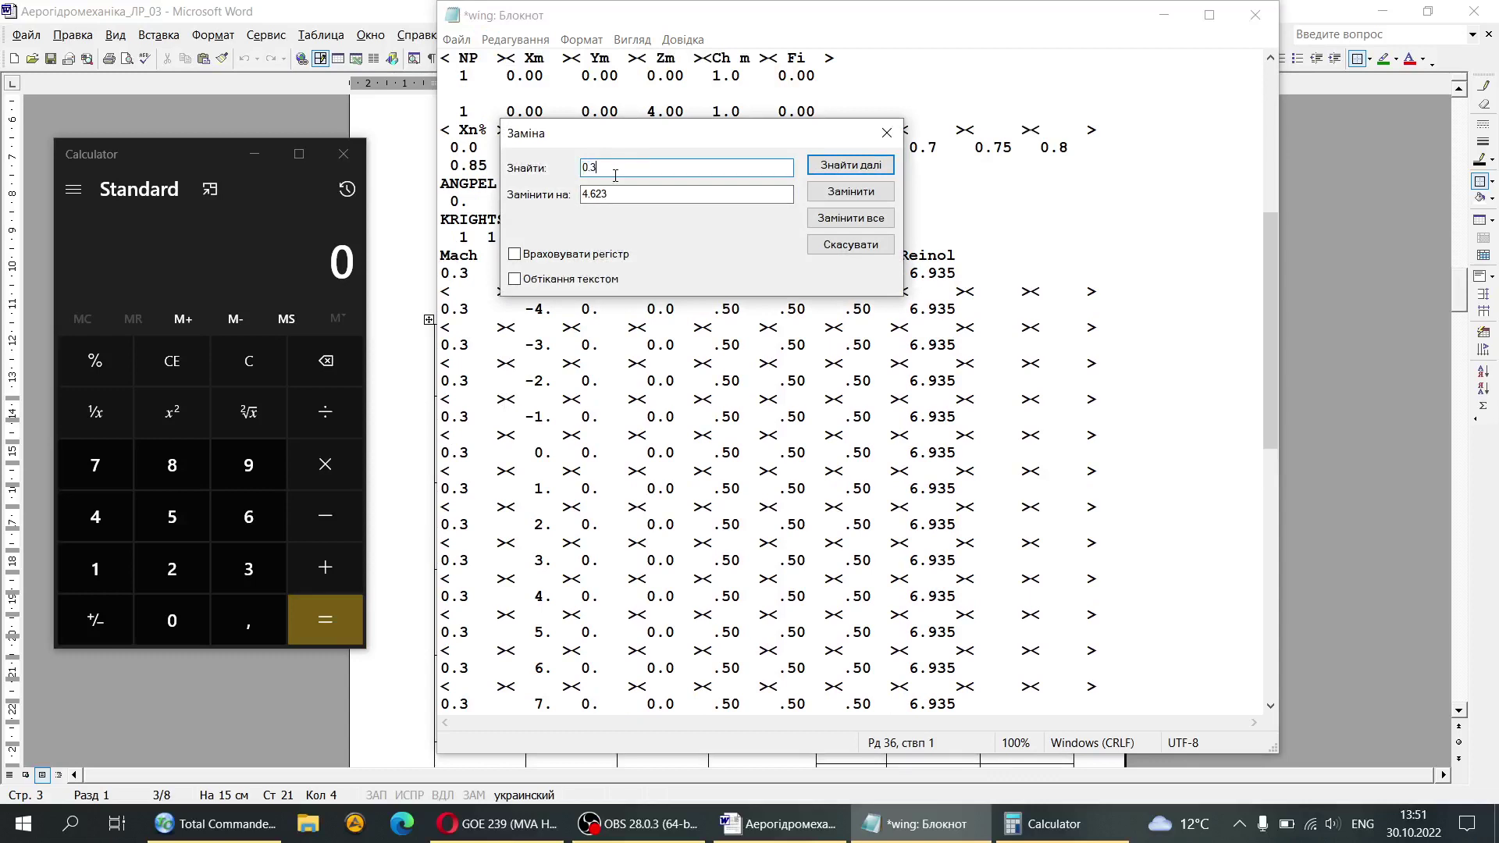
{"action": "key", "text": "Tab"}
{"action": "type", "text": "0.2"}
{"action": "left_click_drag", "start_coordinate": [641, 134], "coordinate": [892, 130]}
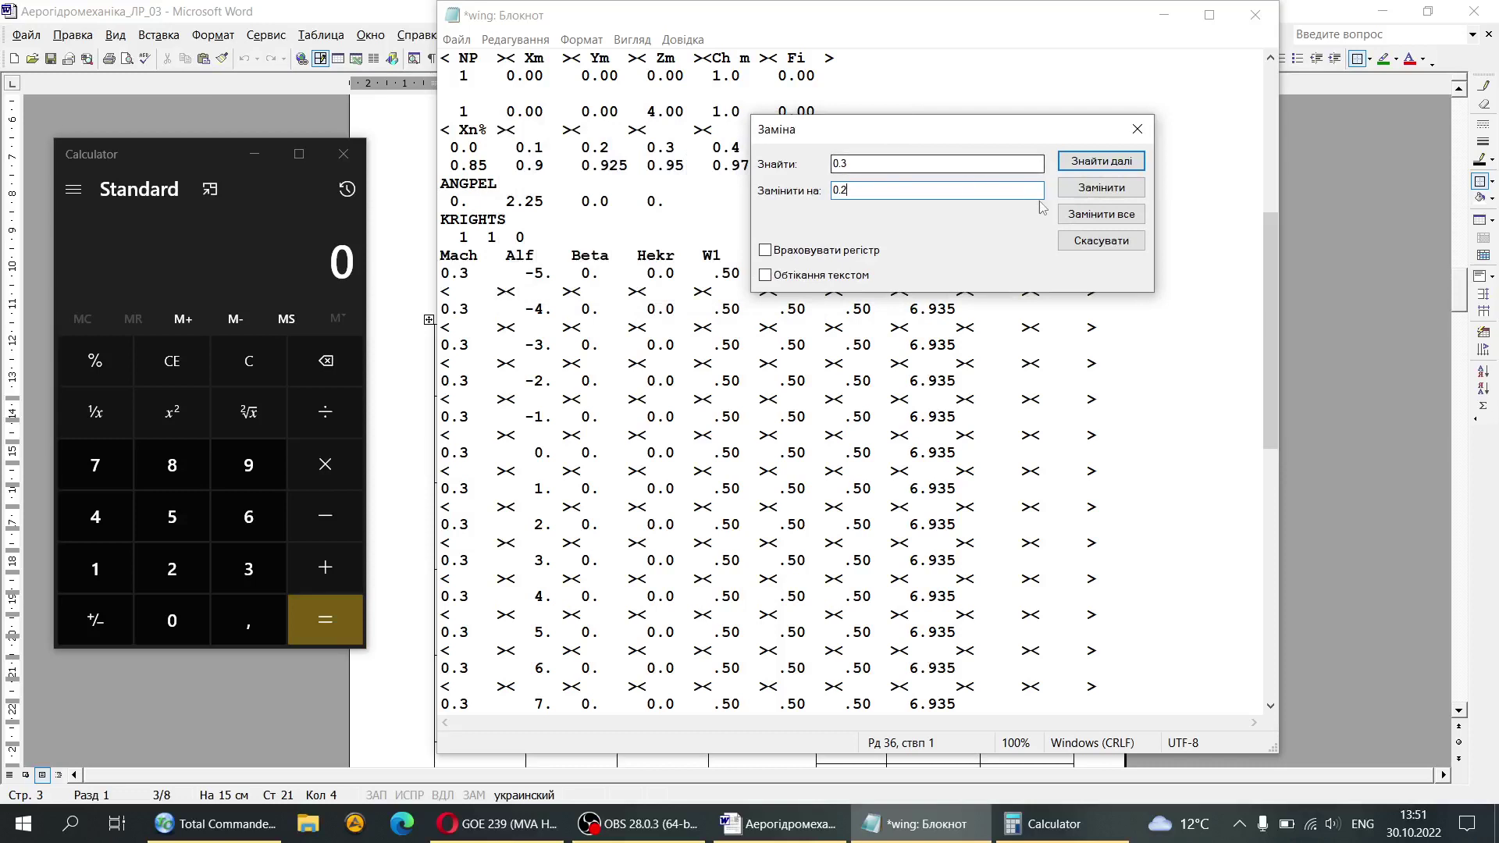
{"action": "left_click", "coordinate": [1100, 190]}
{"action": "left_click", "coordinate": [1100, 192]}
{"action": "left_click", "coordinate": [1101, 193]}
{"action": "double_click", "coordinate": [1100, 194]}
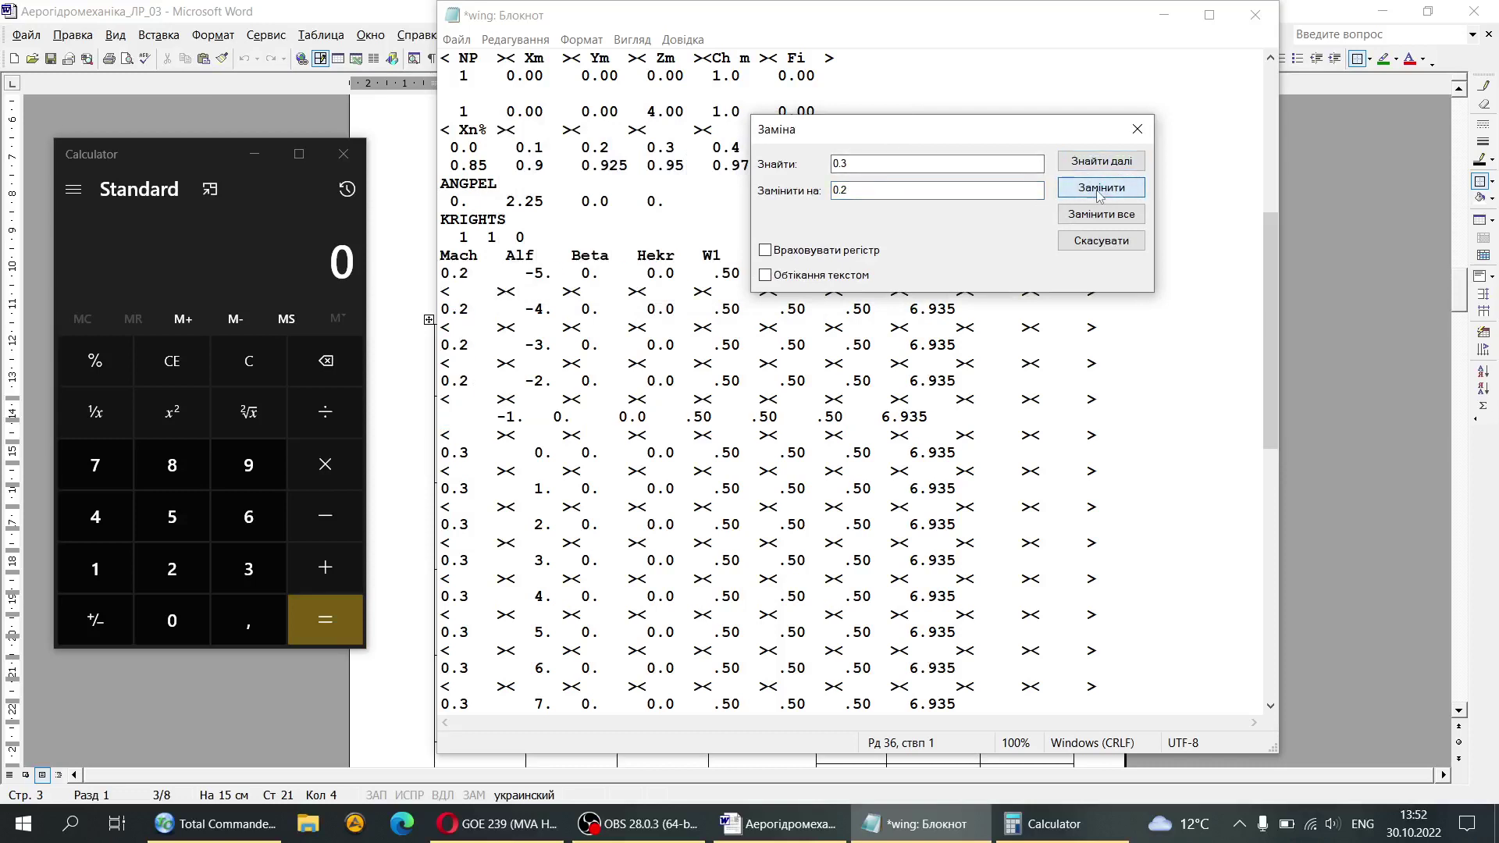
{"action": "triple_click", "coordinate": [1101, 194]}
{"action": "triple_click", "coordinate": [1100, 193]}
{"action": "double_click", "coordinate": [1100, 193]}
{"action": "left_click", "coordinate": [1100, 194]}
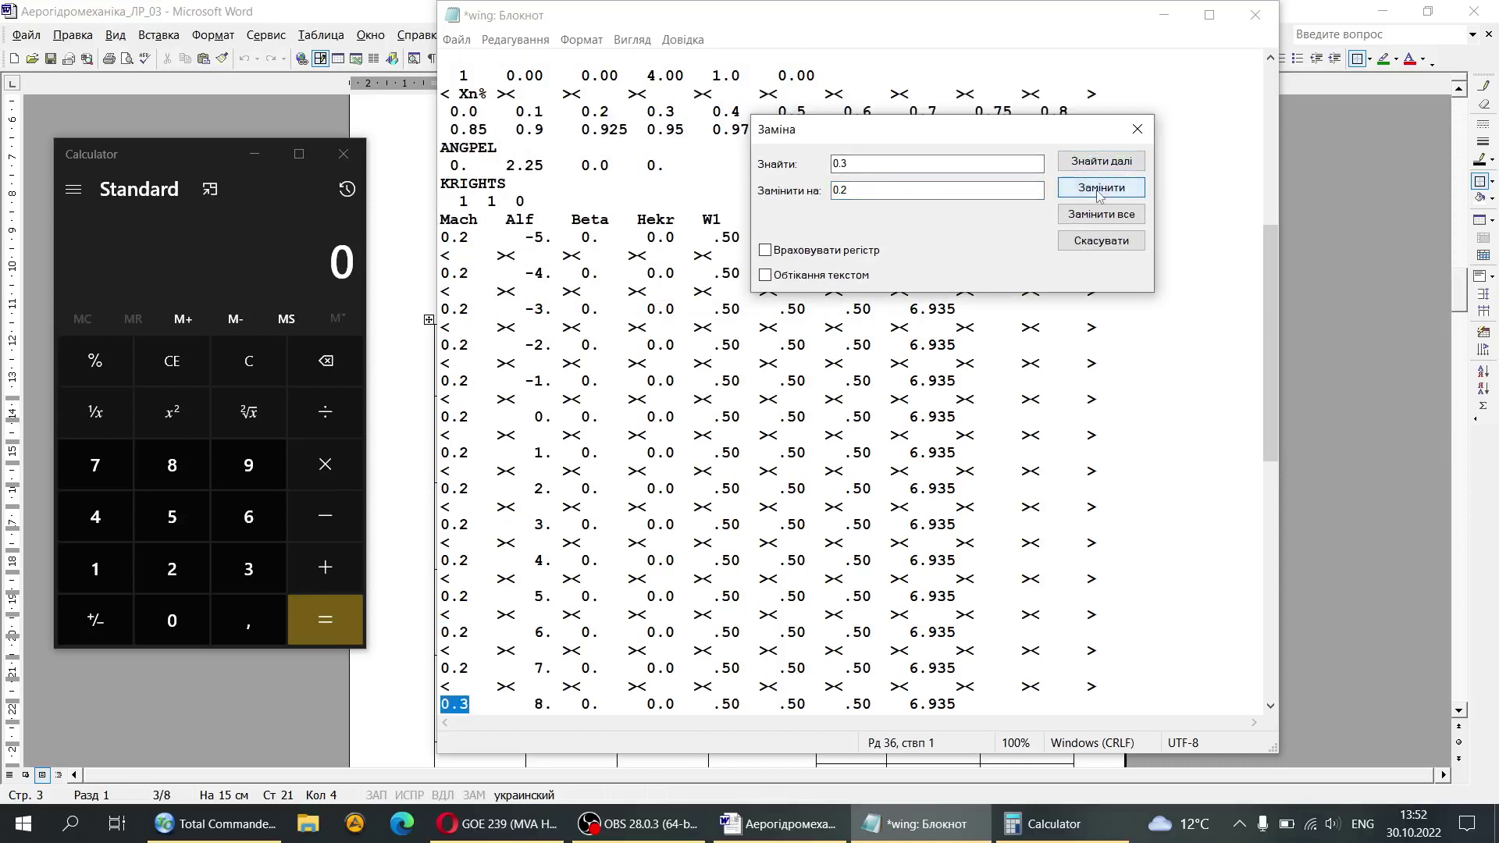
{"action": "left_click", "coordinate": [1100, 194]}
{"action": "left_click", "coordinate": [1100, 194]}
{"action": "left_click", "coordinate": [1100, 193]}
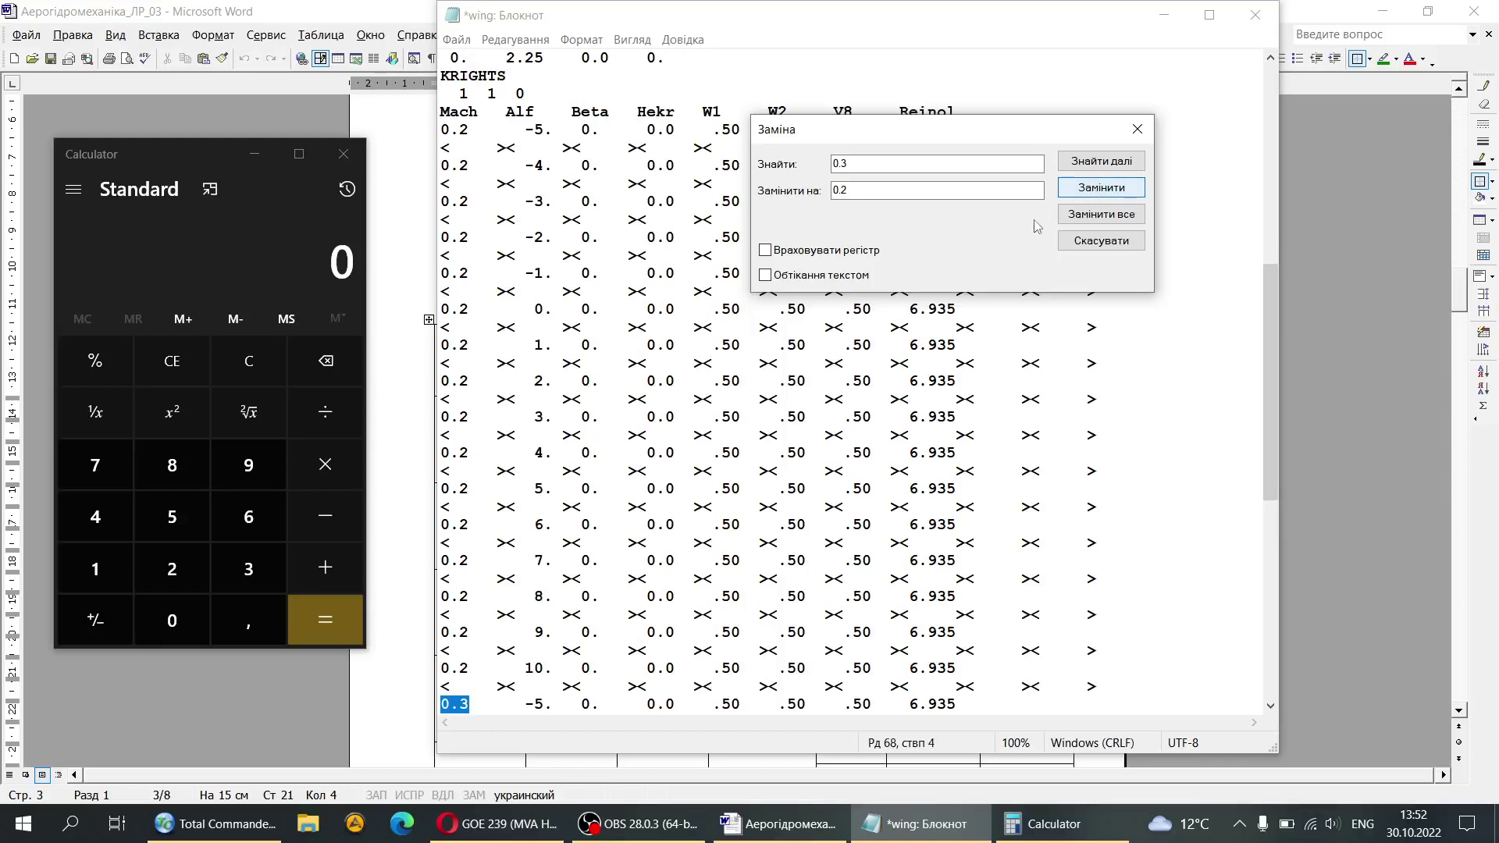
{"action": "left_click", "coordinate": [1138, 128]}
Step: Review the Mach 0.2 and 0.3 regime blocks and the Reinol column of the first block in the wing file
{"action": "left_click", "coordinate": [647, 488]}
{"action": "scroll", "coordinate": [585, 513], "scroll_direction": "down", "scroll_amount": 7}
{"action": "scroll", "coordinate": [551, 435], "scroll_direction": "down", "scroll_amount": 2}
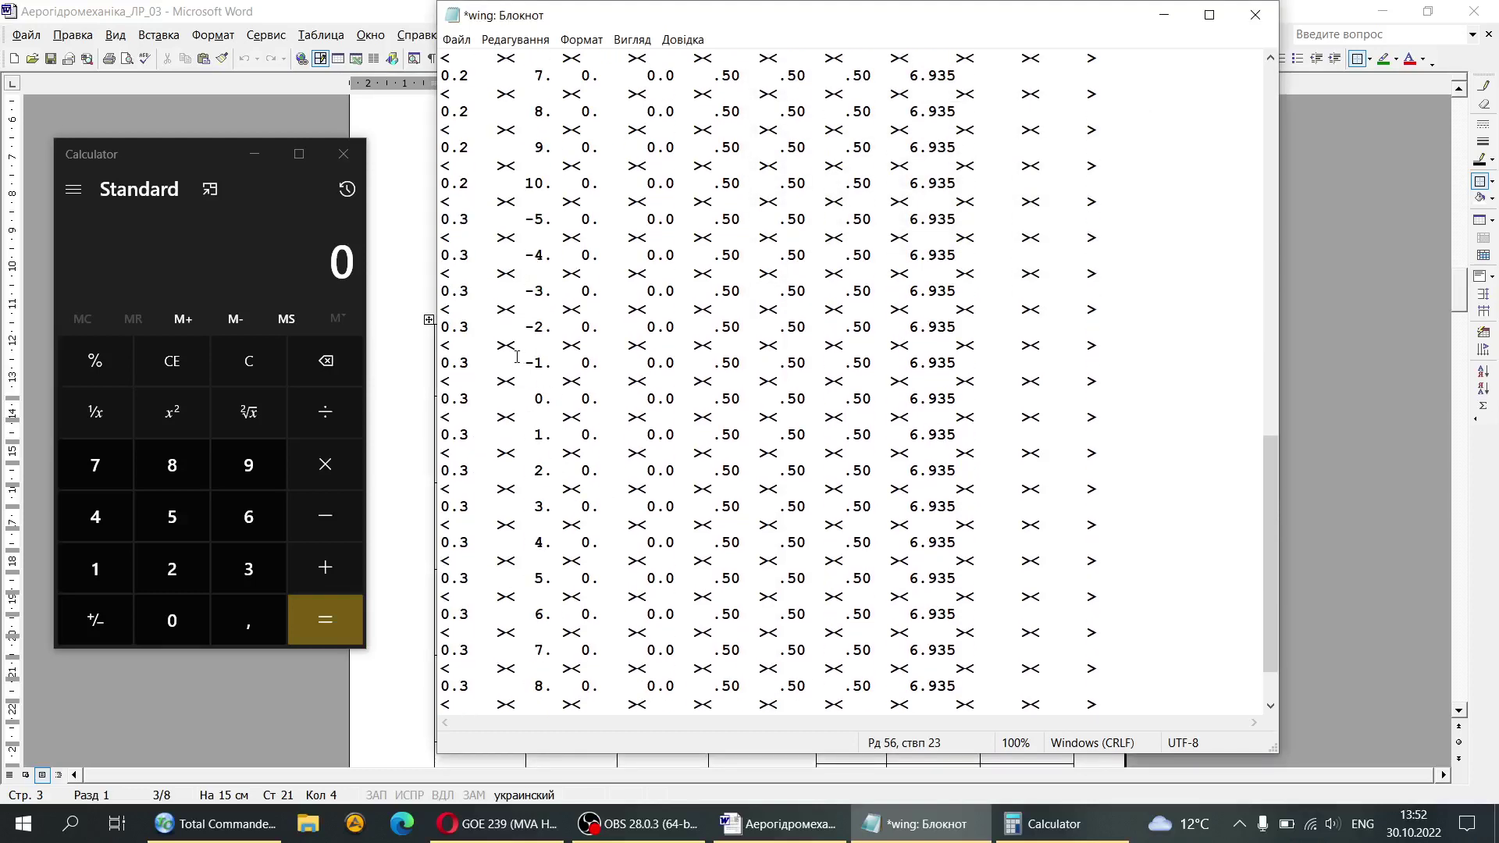
{"action": "scroll", "coordinate": [450, 193], "scroll_direction": "up", "scroll_amount": 1}
{"action": "left_click_drag", "start_coordinate": [442, 236], "coordinate": [547, 239]}
{"action": "left_click_drag", "start_coordinate": [442, 273], "coordinate": [536, 718]}
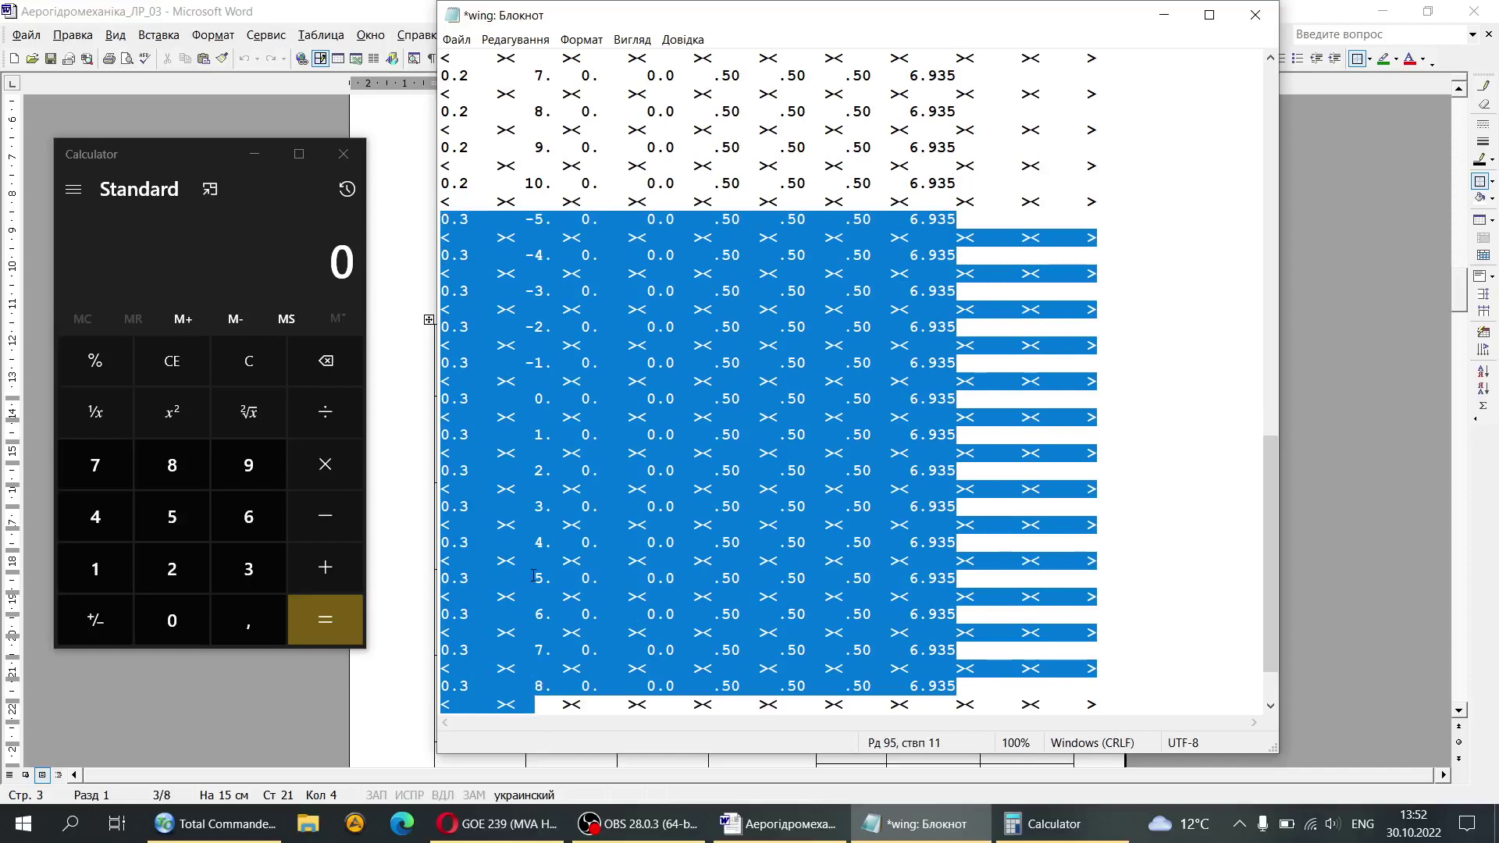
{"action": "scroll", "coordinate": [534, 577], "scroll_direction": "down", "scroll_amount": 1}
{"action": "scroll", "coordinate": [872, 506], "scroll_direction": "up", "scroll_amount": 15}
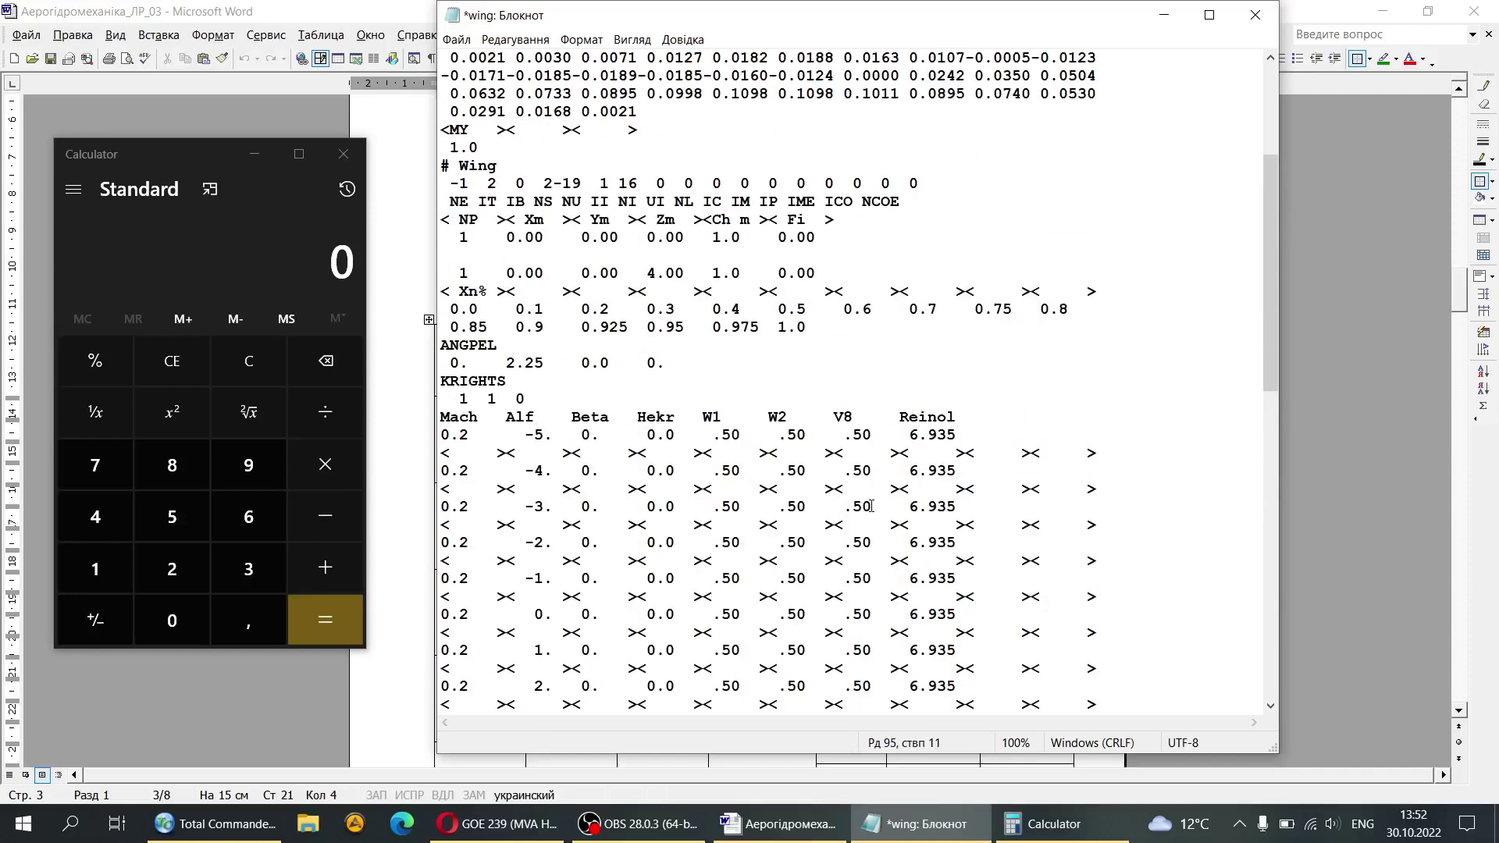
Step: Switch to the lab document in Word, look up the Reynolds number formula in section 3.3, and bring up Calculator
{"action": "left_click", "coordinate": [1441, 480]}
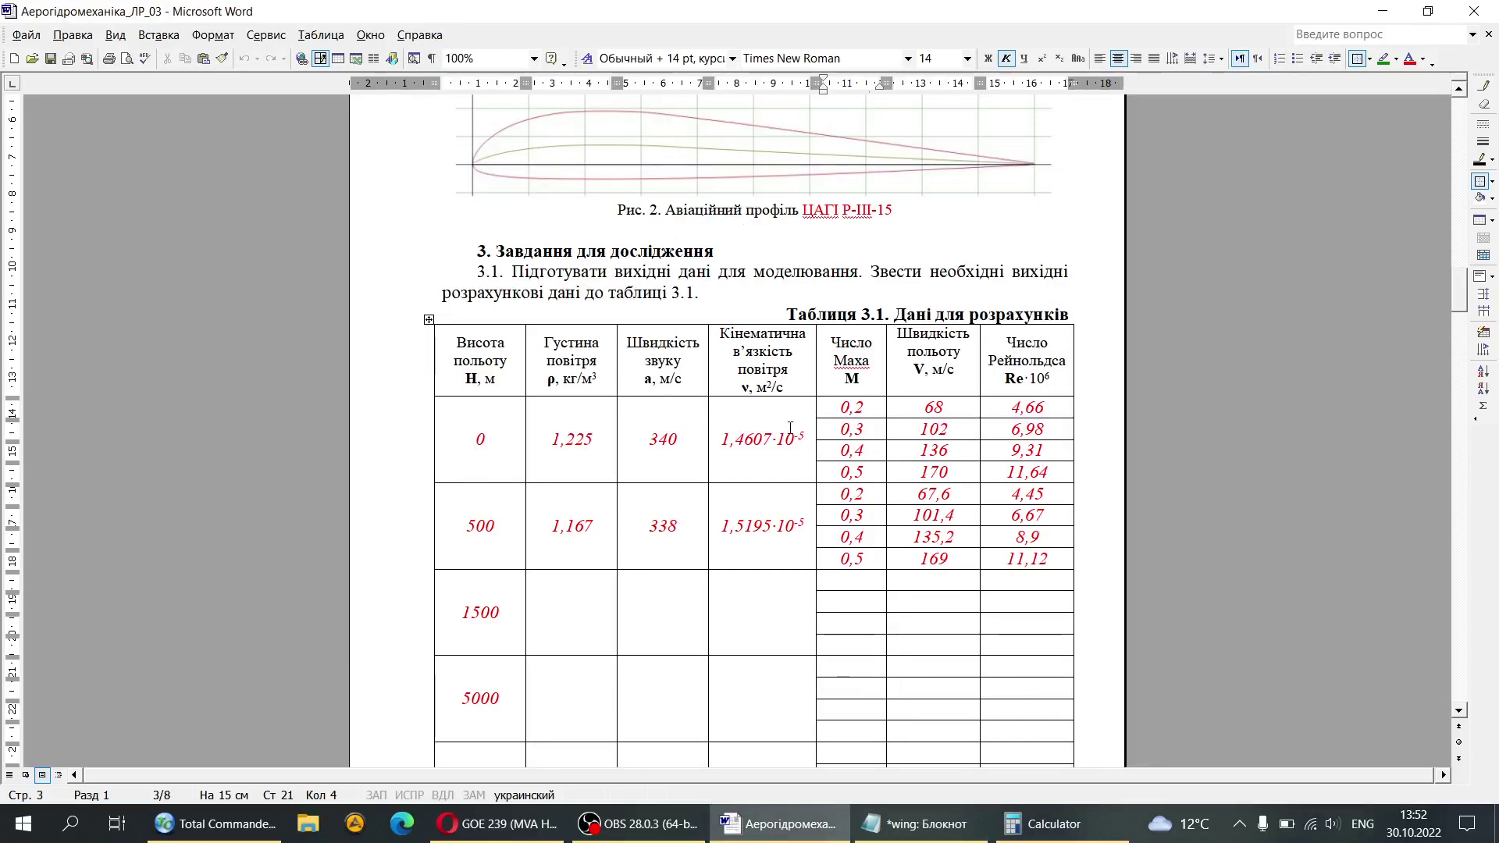
{"action": "left_click", "coordinate": [1046, 824]}
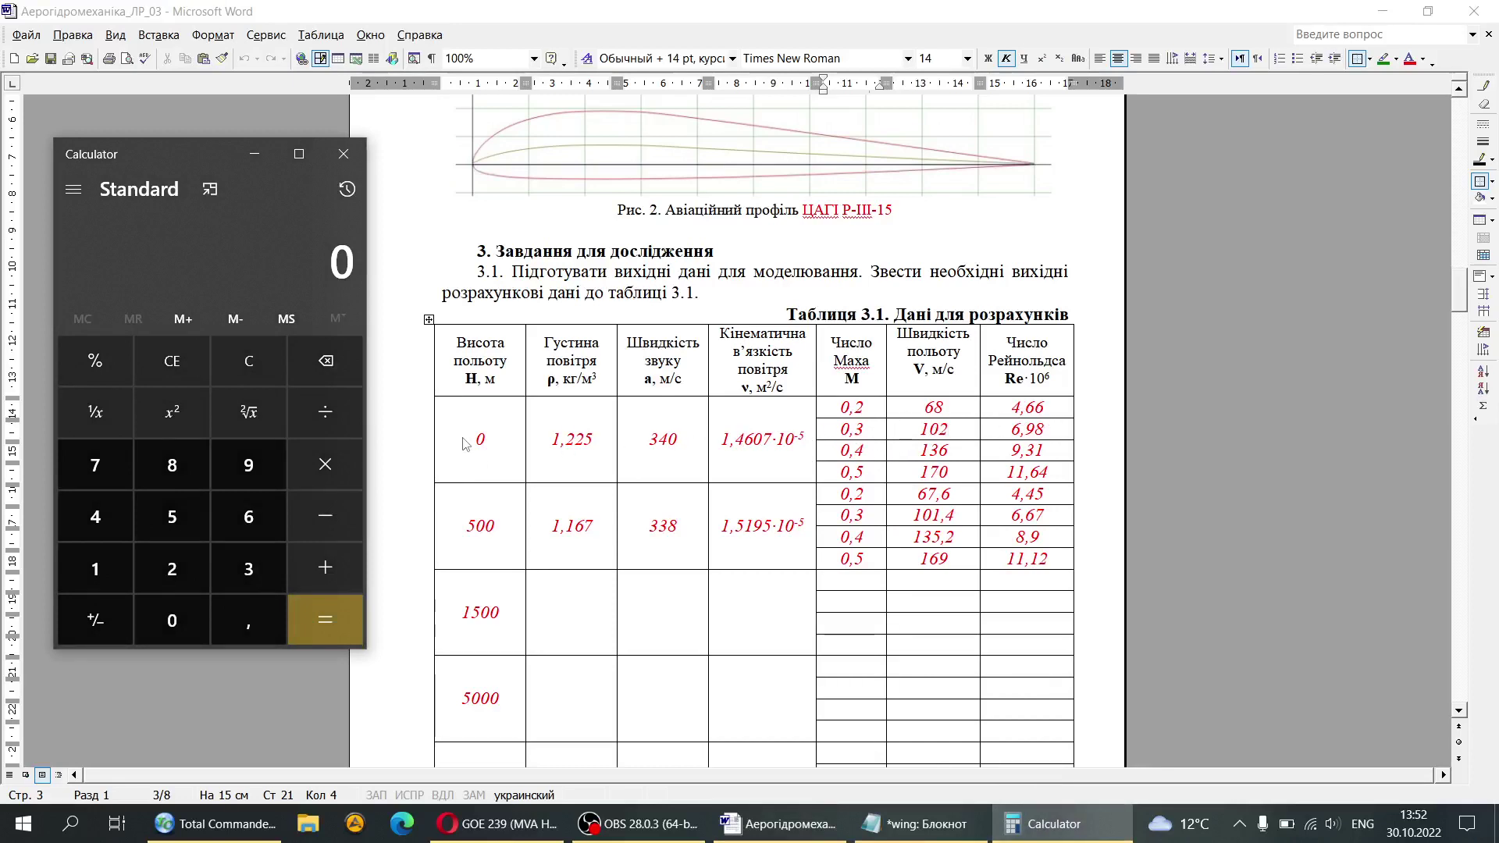
{"action": "left_click", "coordinate": [676, 435]}
{"action": "scroll", "coordinate": [679, 435], "scroll_direction": "down", "scroll_amount": 10}
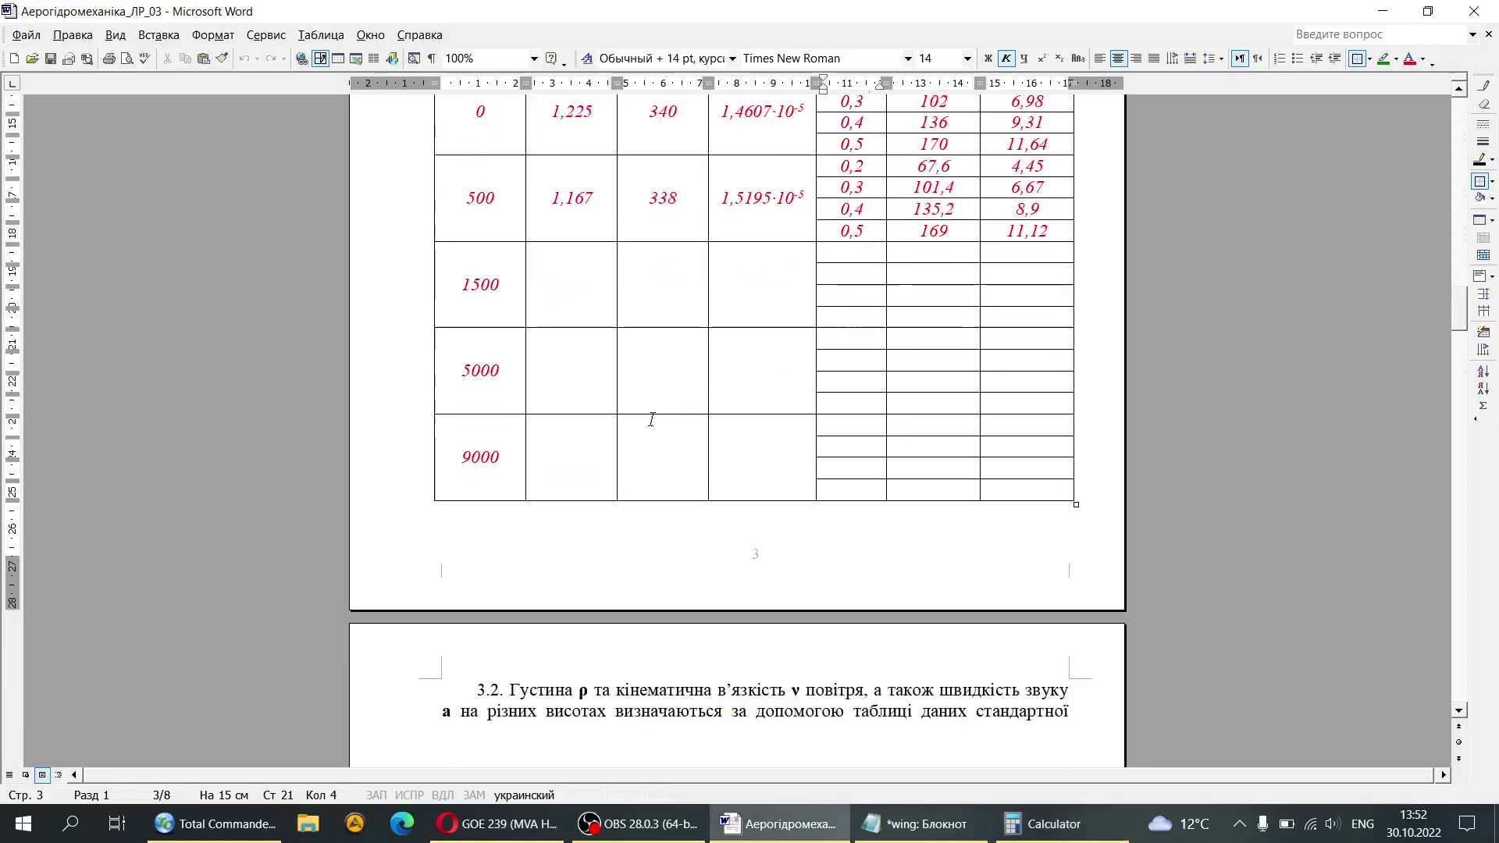
{"action": "left_click", "coordinate": [1046, 824]}
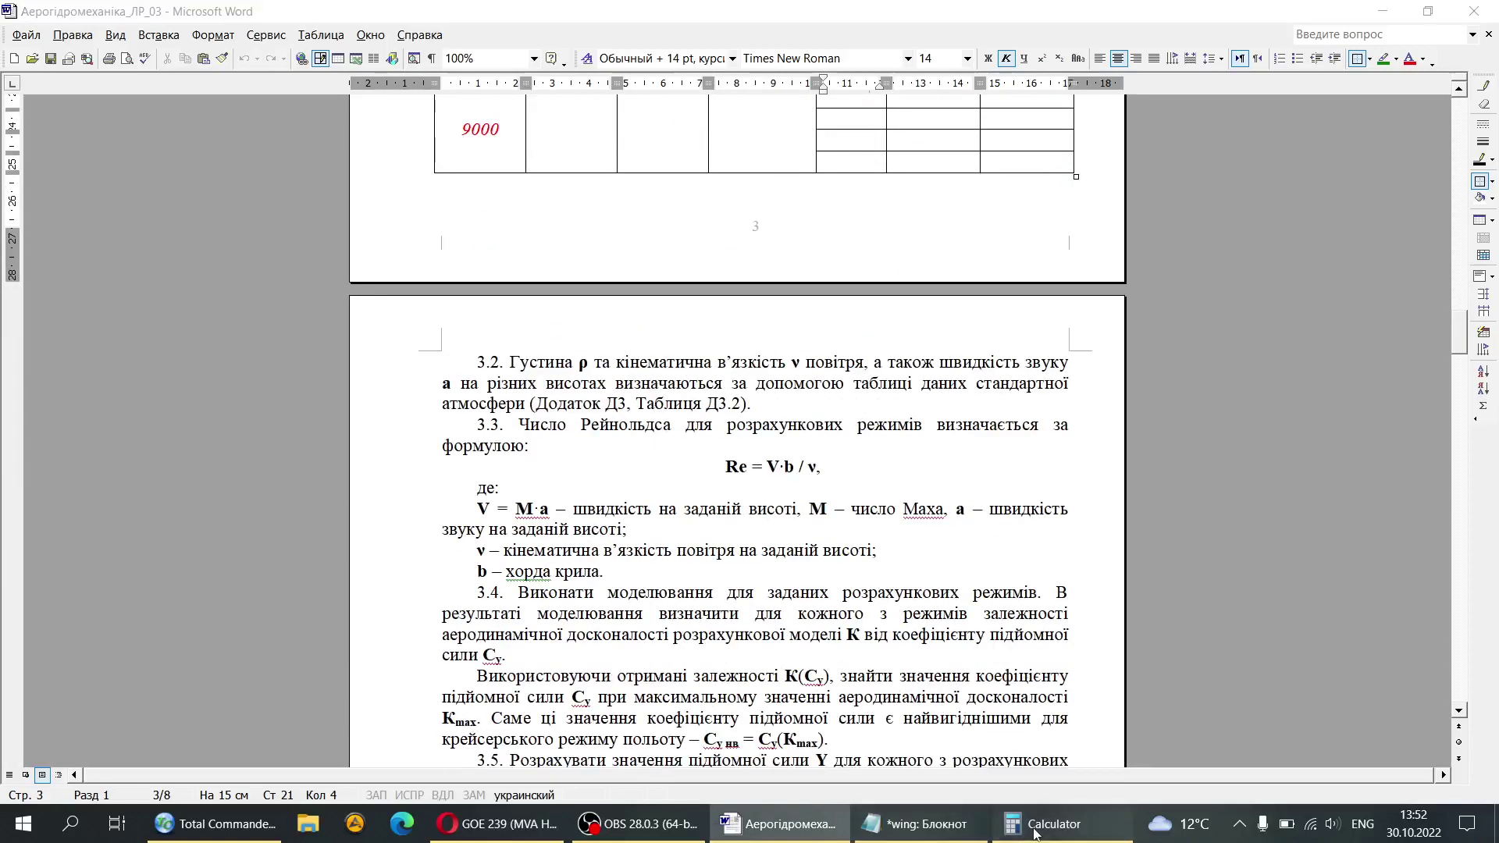
Step: Calculate the flight speed at zero altitude as Mach 0.2 multiplied by the speed of sound, 340
{"action": "scroll", "coordinate": [761, 375], "scroll_direction": "up", "scroll_amount": 1}
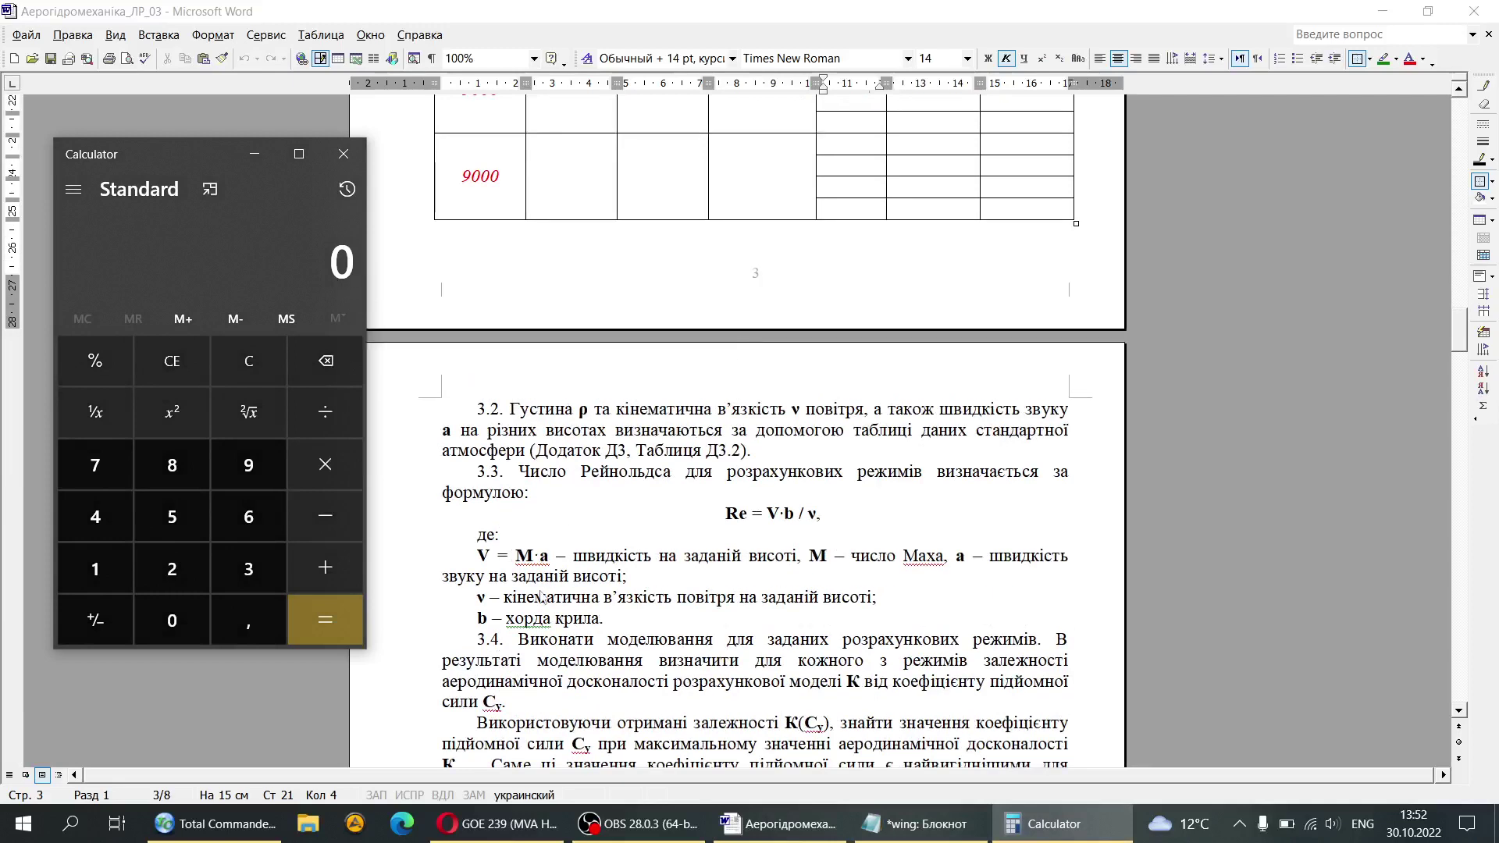
{"action": "left_click", "coordinate": [246, 617]}
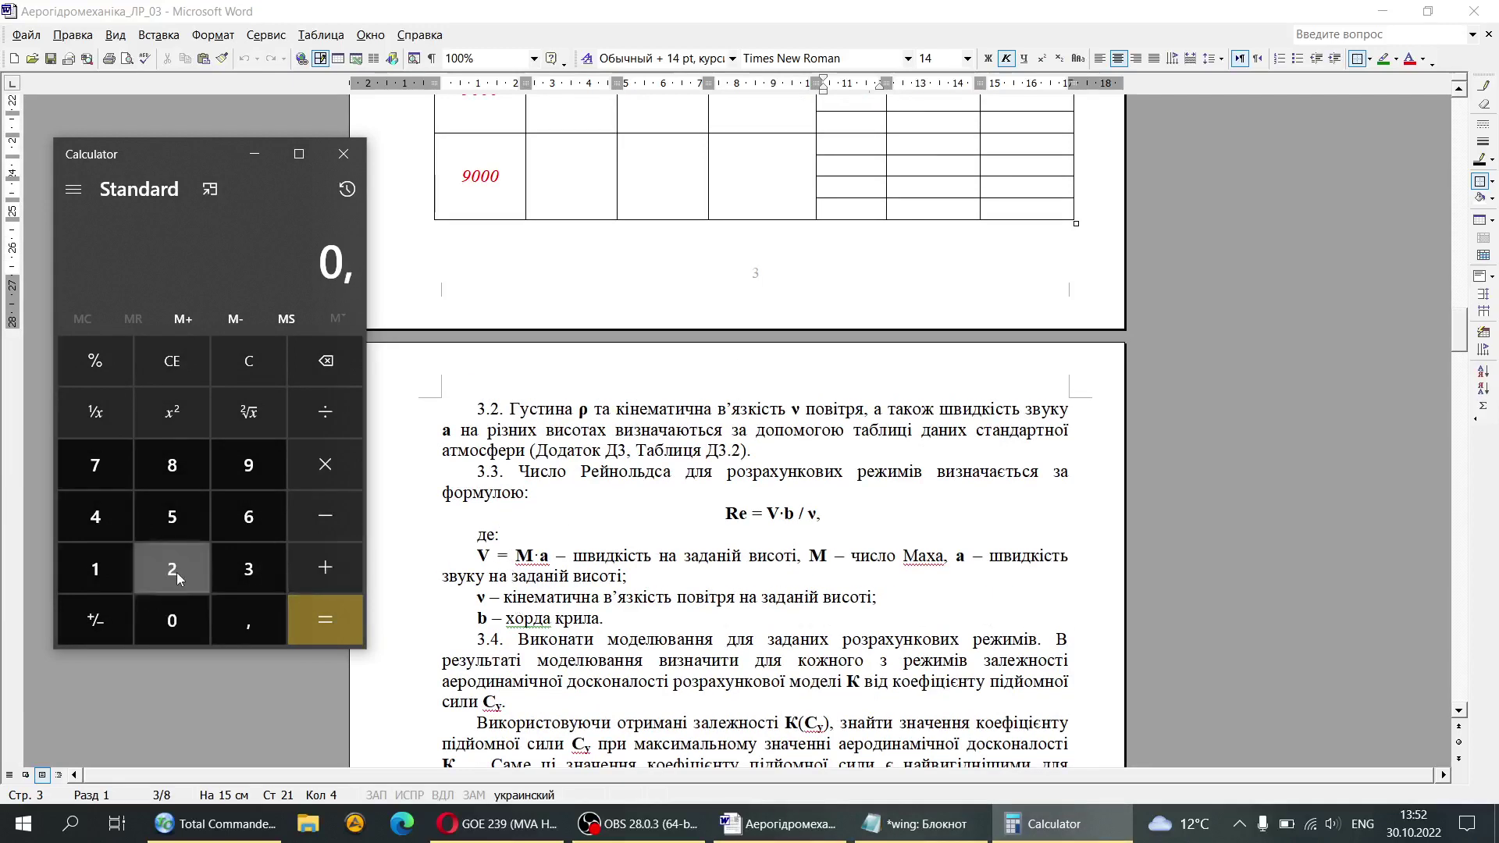
{"action": "left_click", "coordinate": [176, 573]}
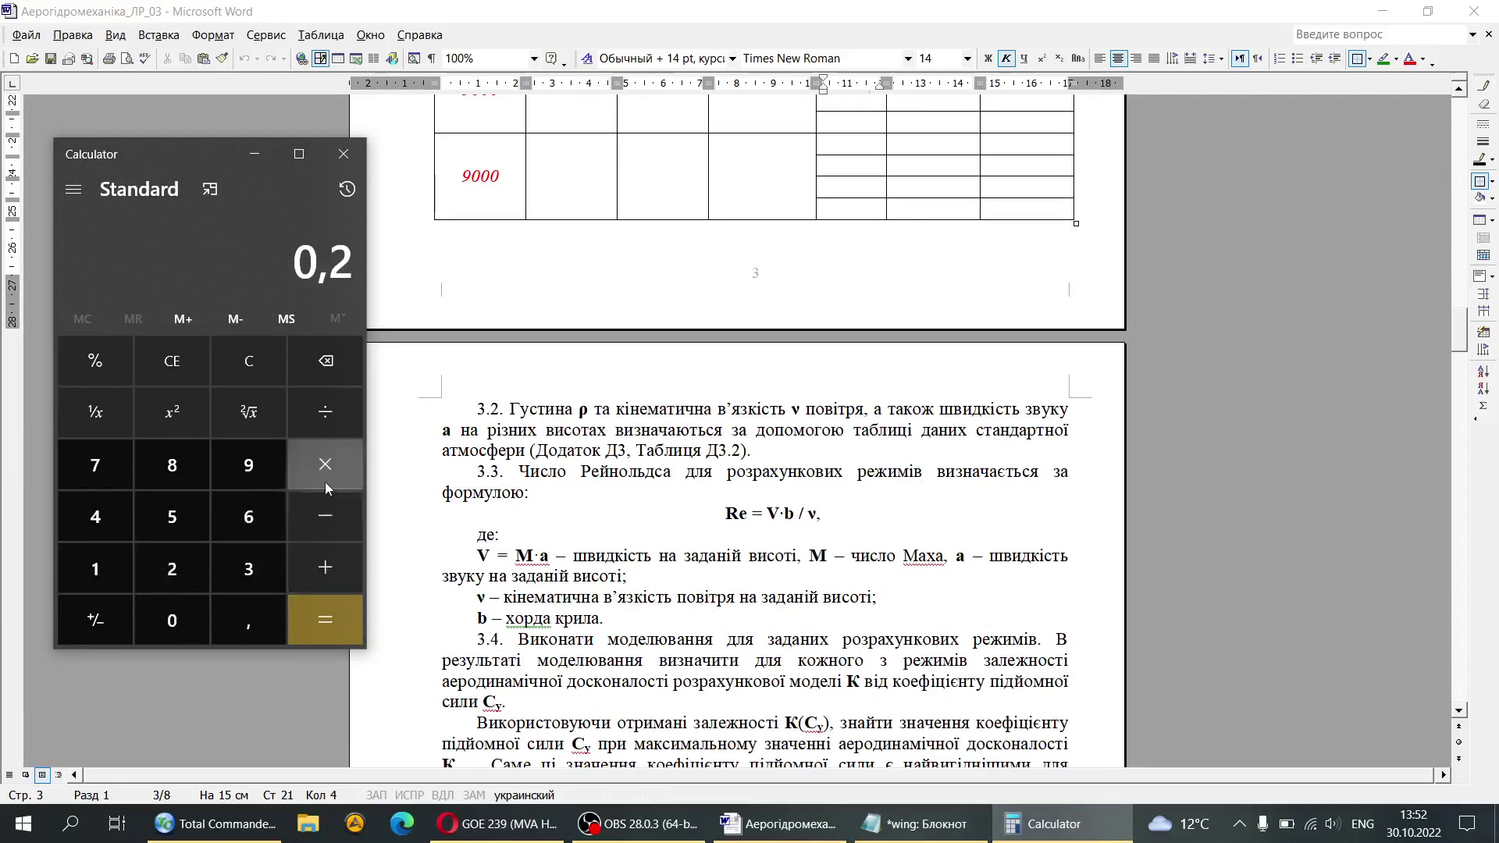
{"action": "left_click", "coordinate": [326, 485]}
{"action": "left_click", "coordinate": [223, 570]}
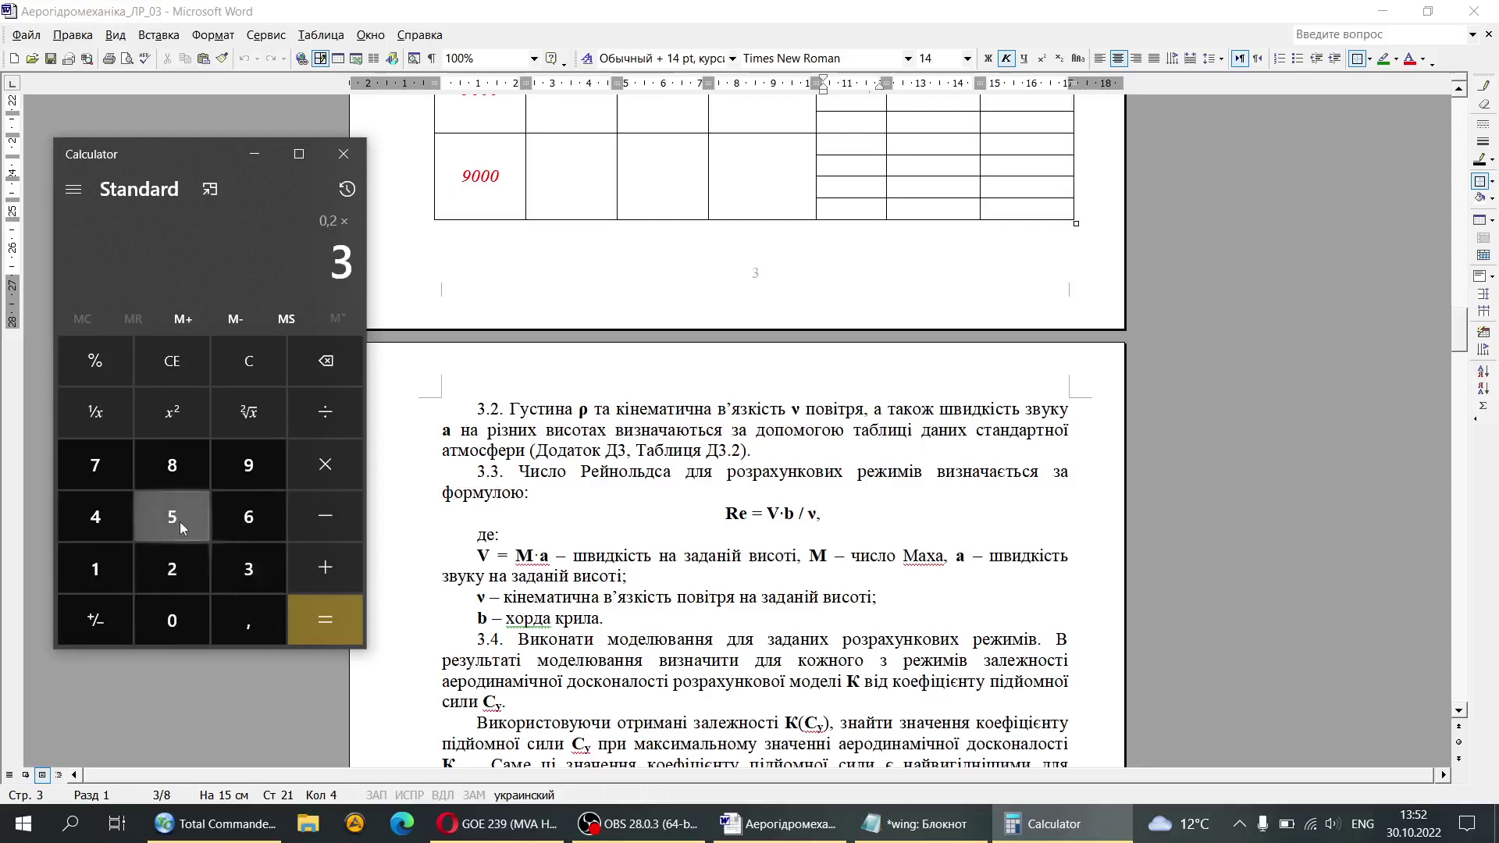
{"action": "left_click", "coordinate": [95, 516]}
{"action": "left_click", "coordinate": [172, 620]}
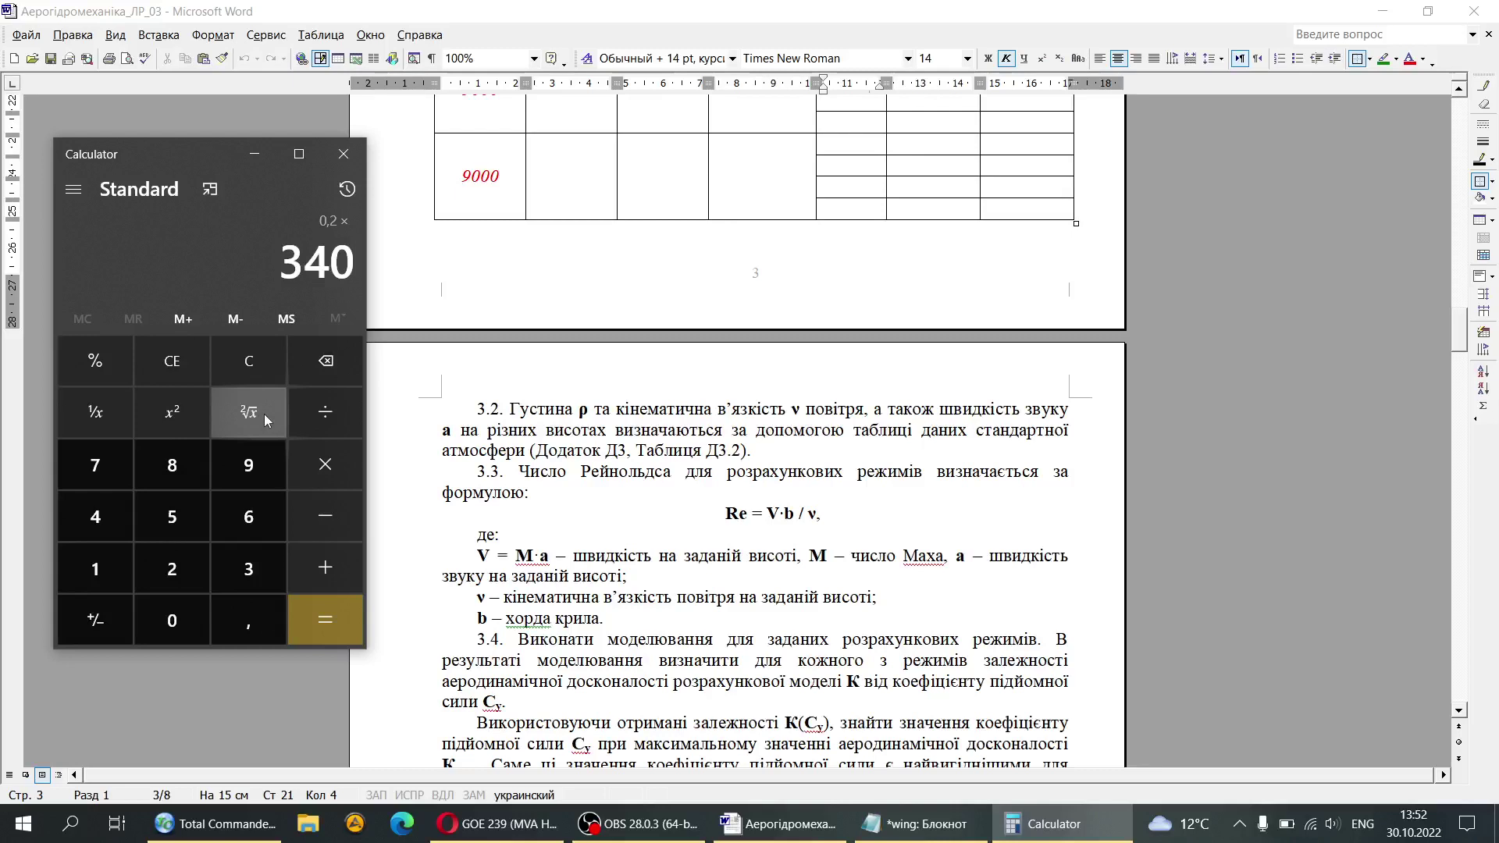
{"action": "left_click", "coordinate": [320, 618]}
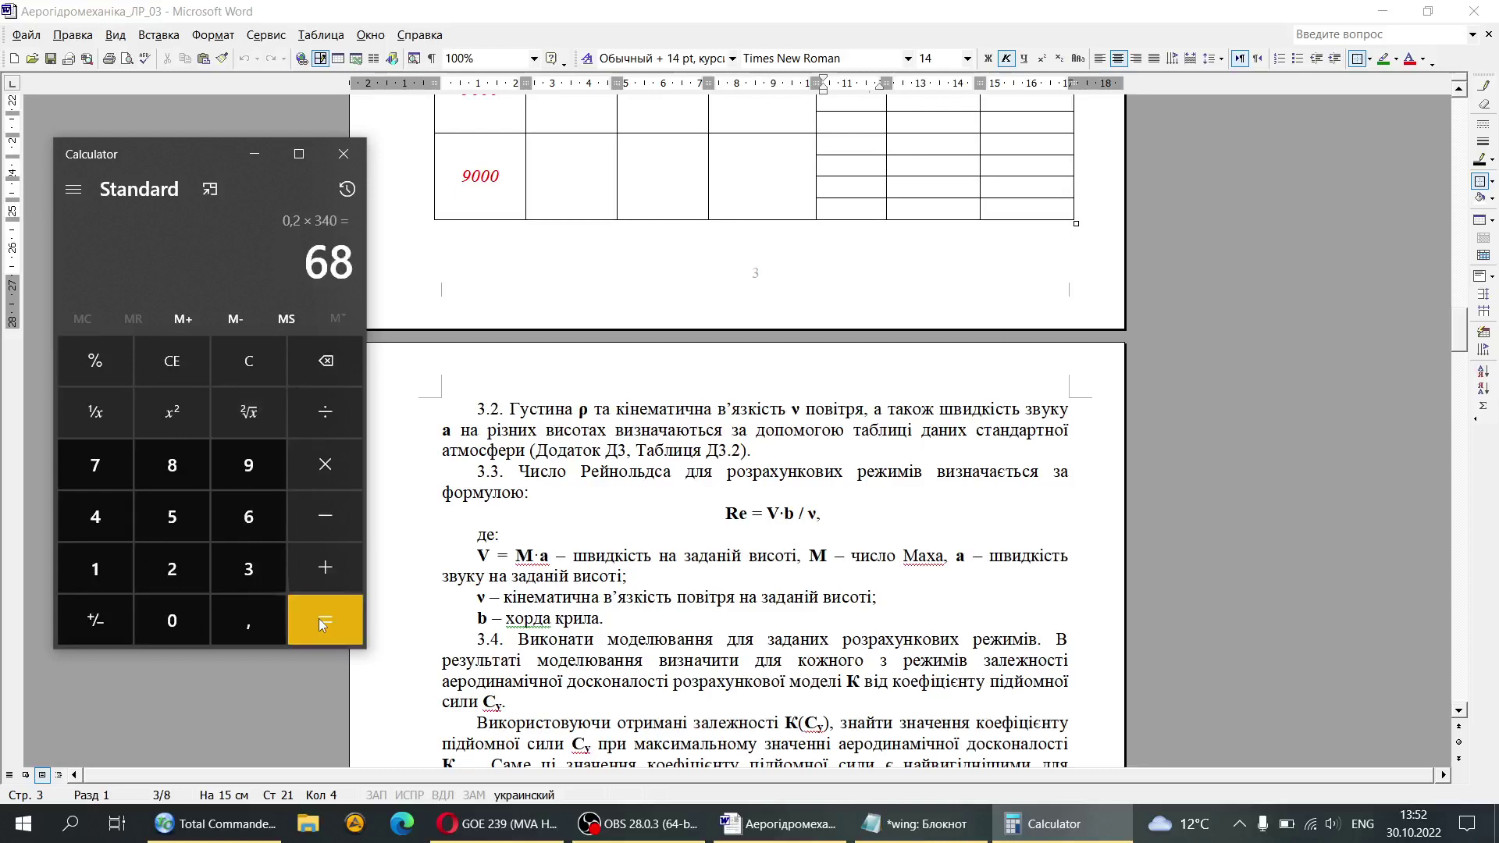
Step: Look up the zero-altitude kinematic viscosity in Table 3.1 and divide the calculated speed by 1.4607
{"action": "scroll", "coordinate": [753, 239], "scroll_direction": "up", "scroll_amount": 6}
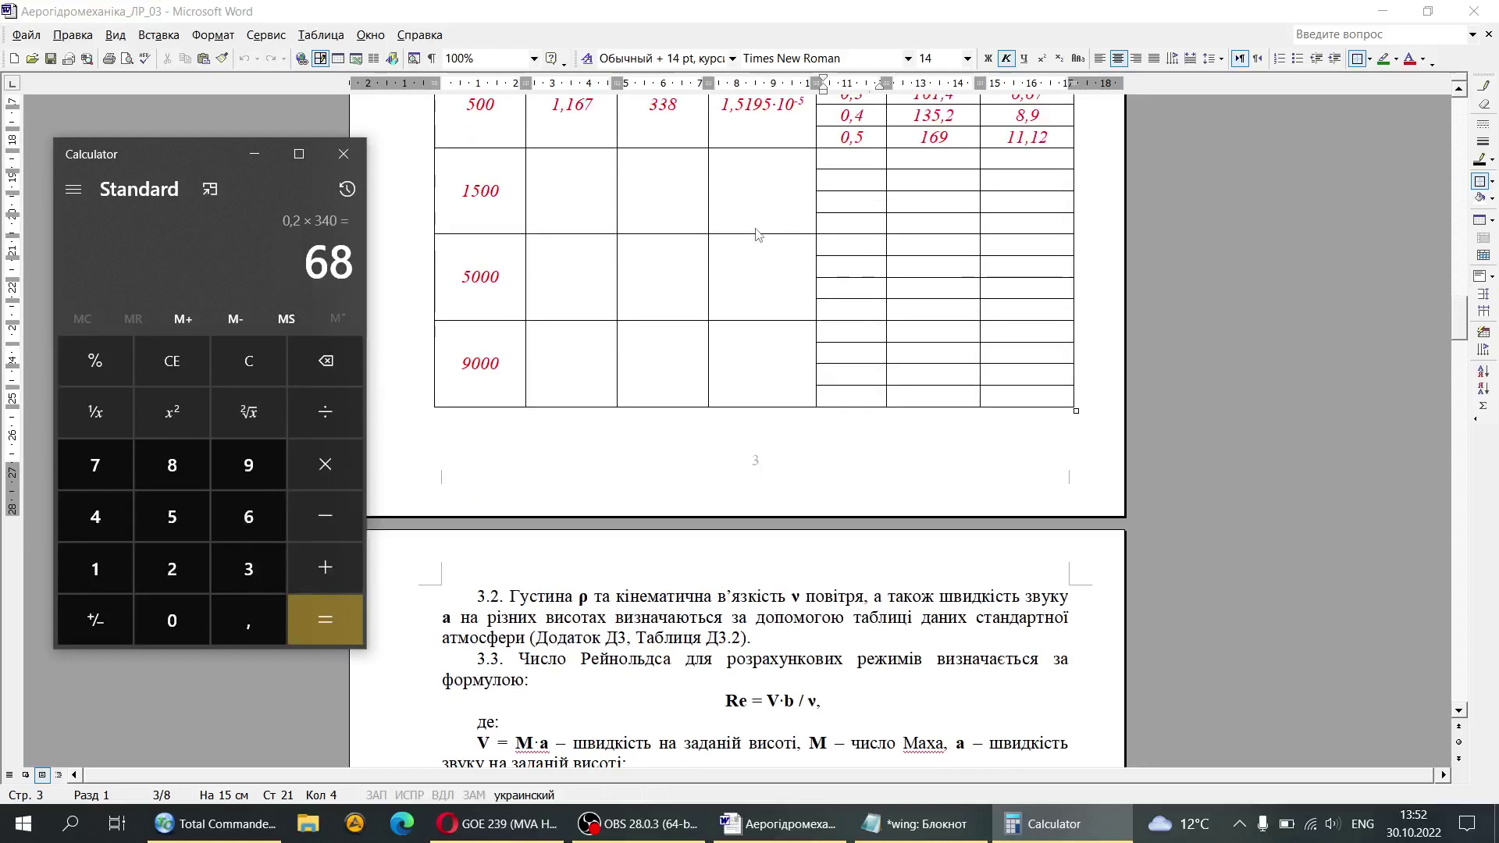
{"action": "scroll", "coordinate": [695, 398], "scroll_direction": "down", "scroll_amount": 8}
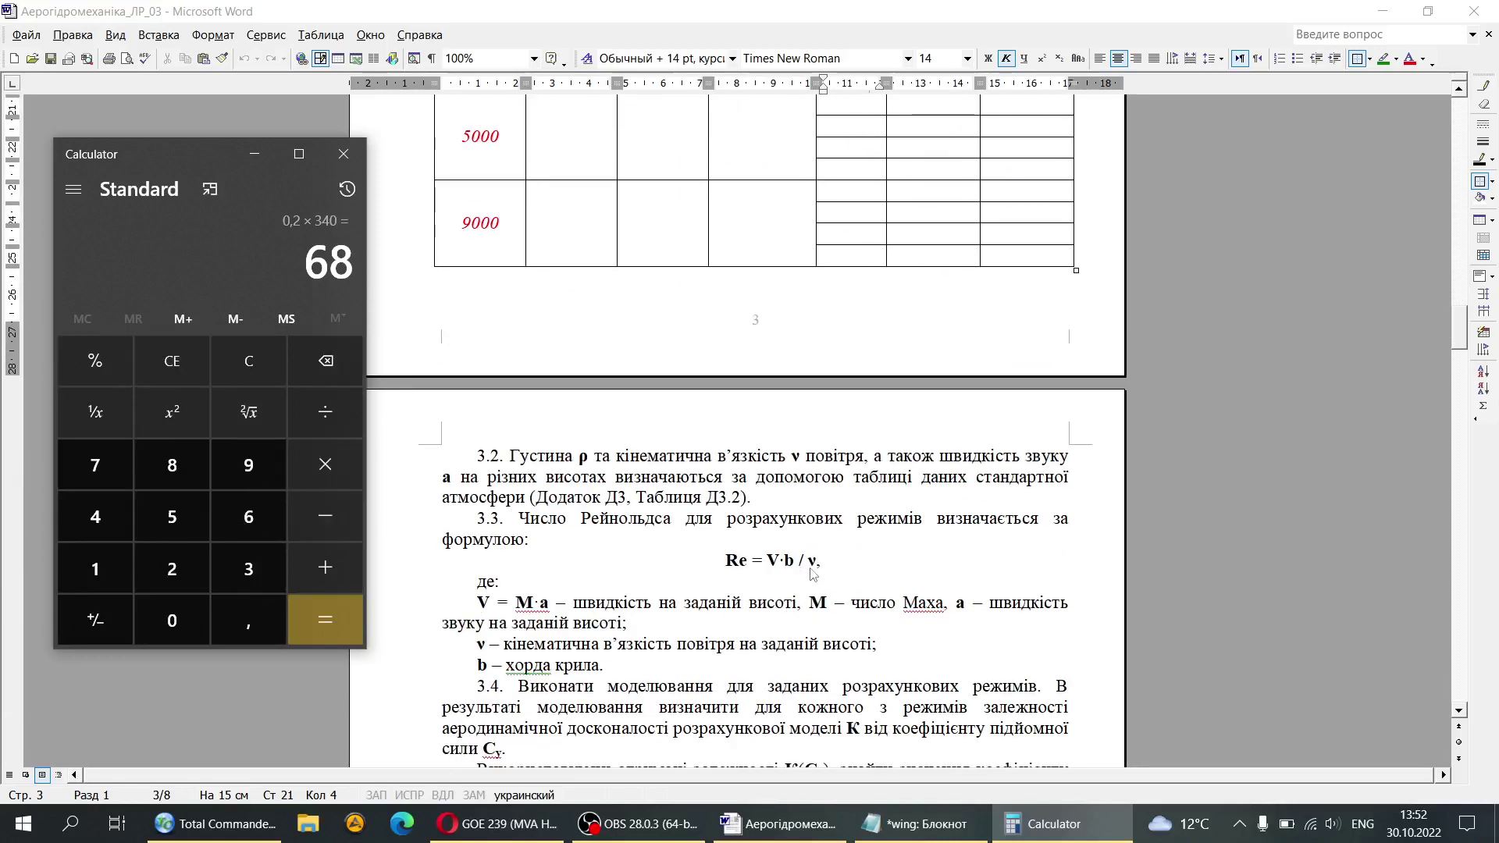
{"action": "scroll", "coordinate": [793, 373], "scroll_direction": "up", "scroll_amount": 3}
{"action": "scroll", "coordinate": [794, 374], "scroll_direction": "up", "scroll_amount": 7}
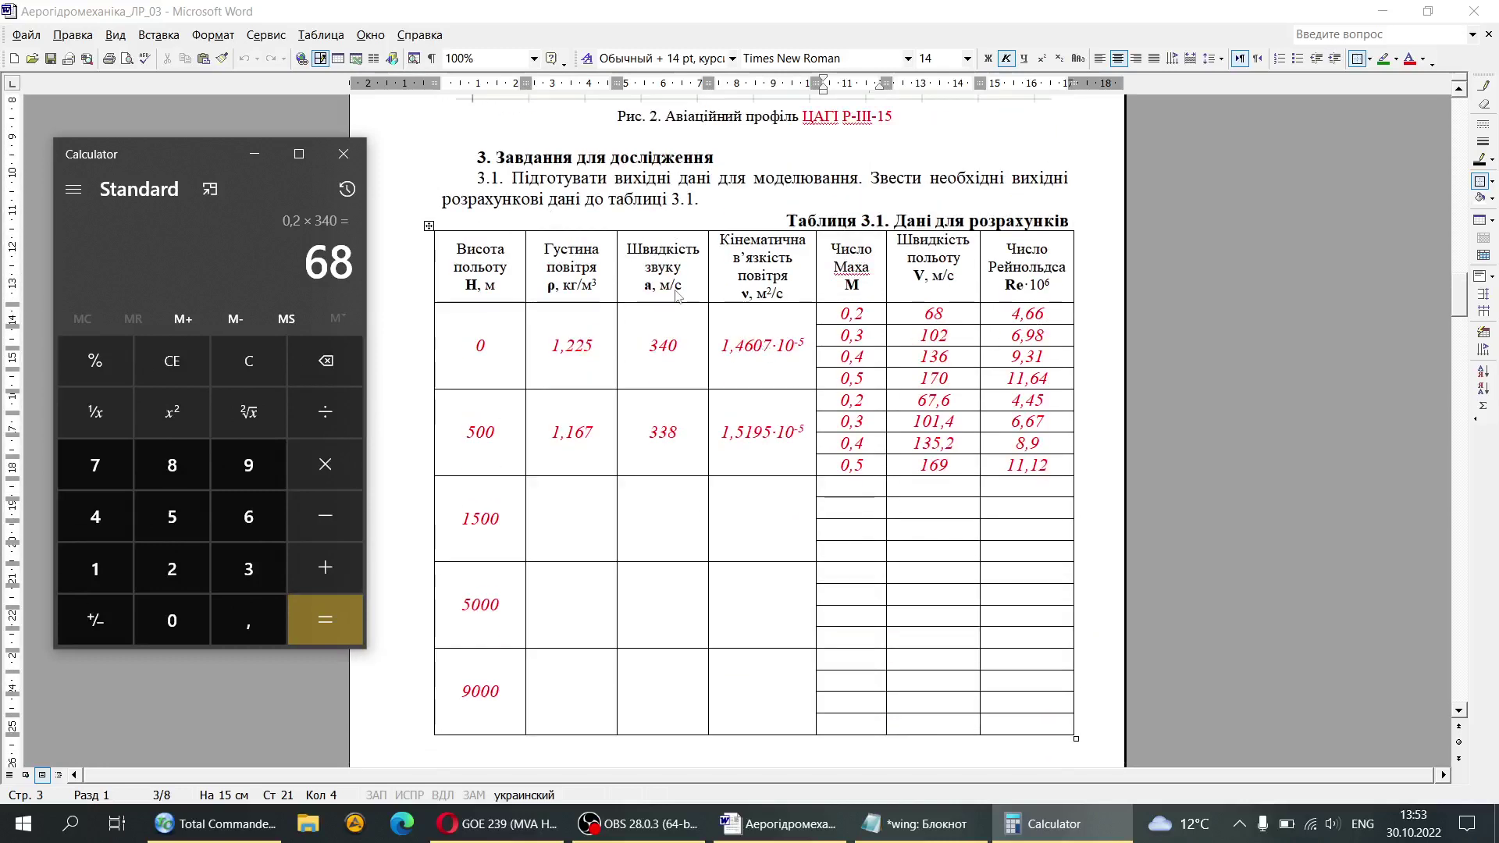
{"action": "left_click", "coordinate": [325, 411]}
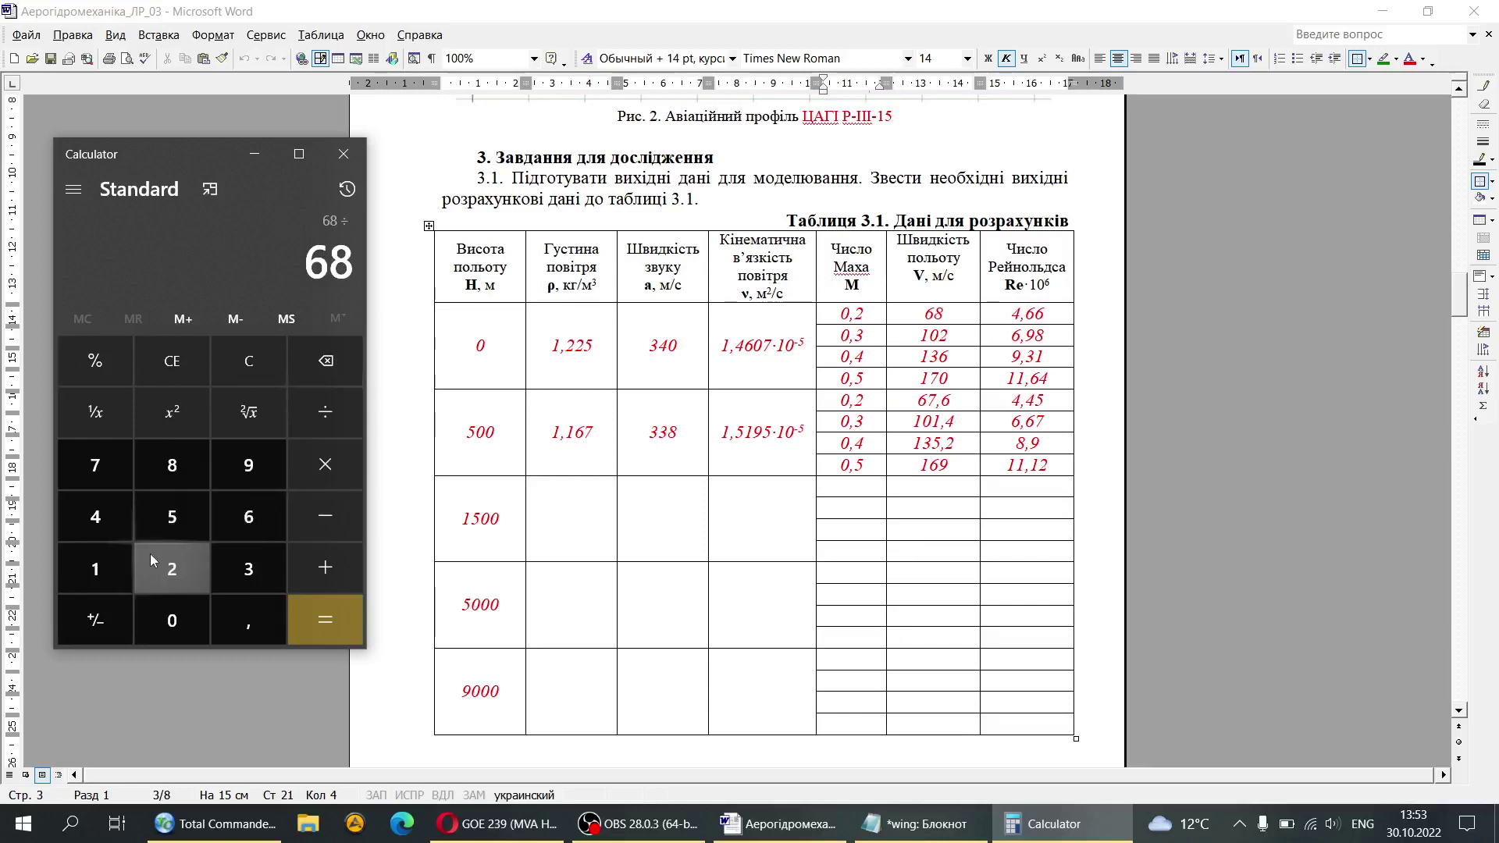
{"action": "left_click", "coordinate": [102, 572]}
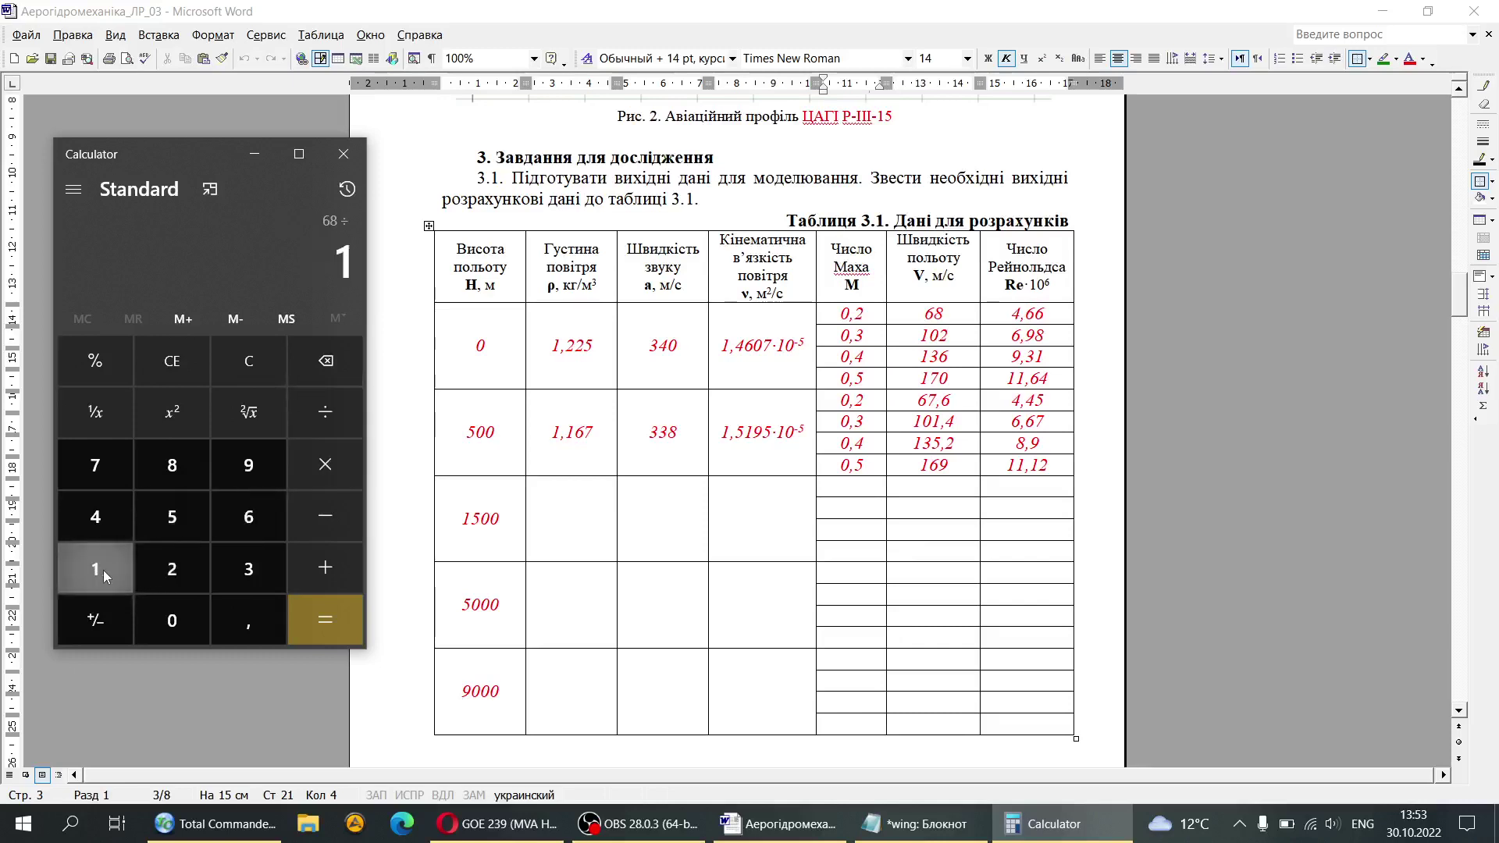
{"action": "left_click", "coordinate": [232, 625]}
{"action": "left_click", "coordinate": [105, 517]}
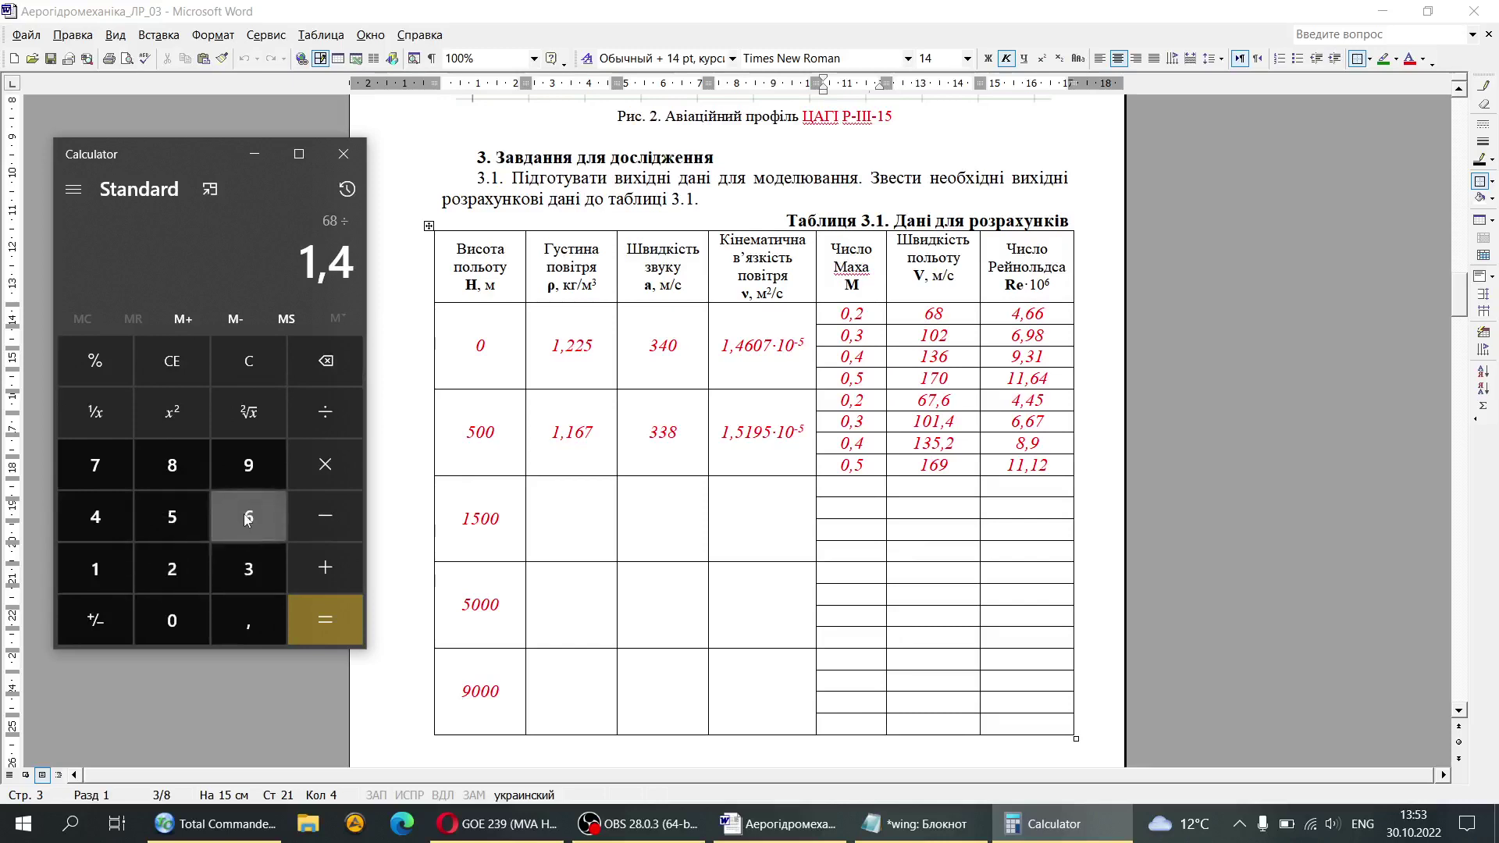
{"action": "left_click", "coordinate": [248, 516]}
{"action": "left_click", "coordinate": [175, 619]}
{"action": "left_click", "coordinate": [97, 472]}
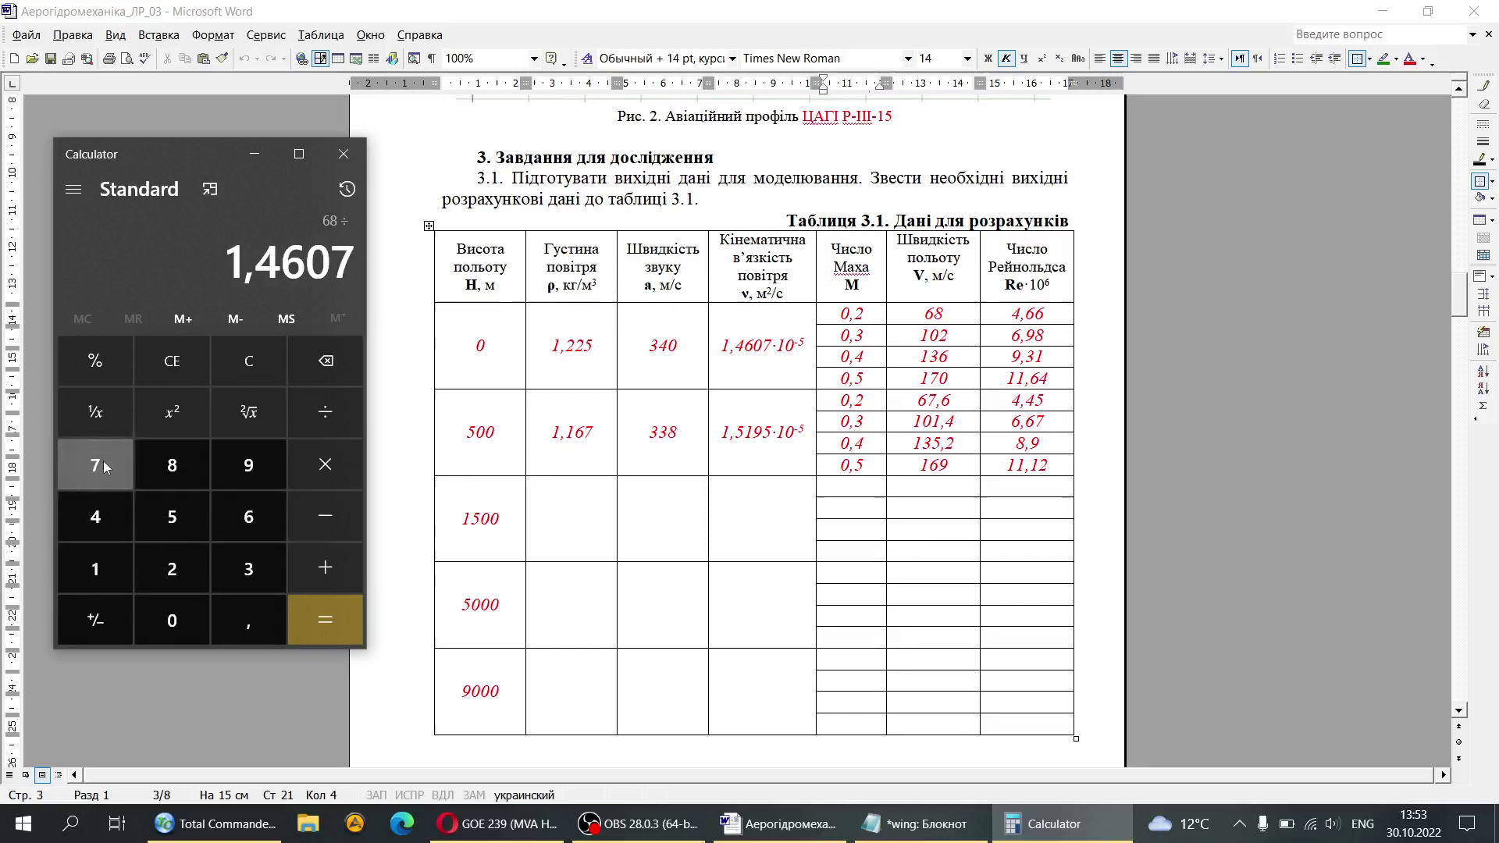
Step: Multiply the quotient by 100000 to get the Reynolds number for the Mach 0.2 regime
{"action": "left_click", "coordinate": [319, 480]}
{"action": "left_click", "coordinate": [104, 572]}
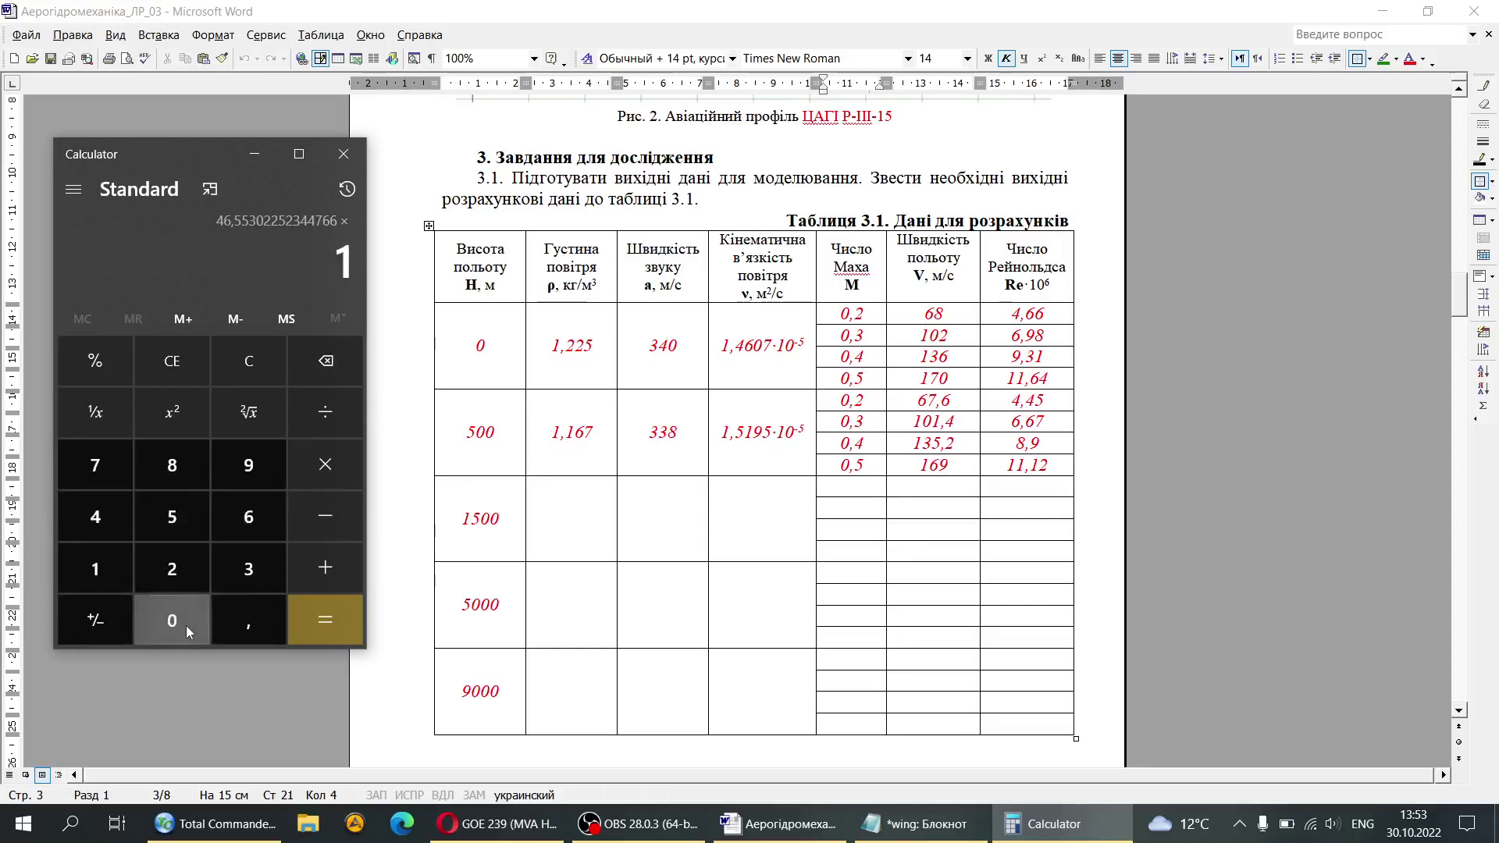
{"action": "left_click", "coordinate": [186, 625]}
{"action": "left_click", "coordinate": [185, 626]}
{"action": "left_click", "coordinate": [185, 626]}
{"action": "left_click", "coordinate": [184, 626]}
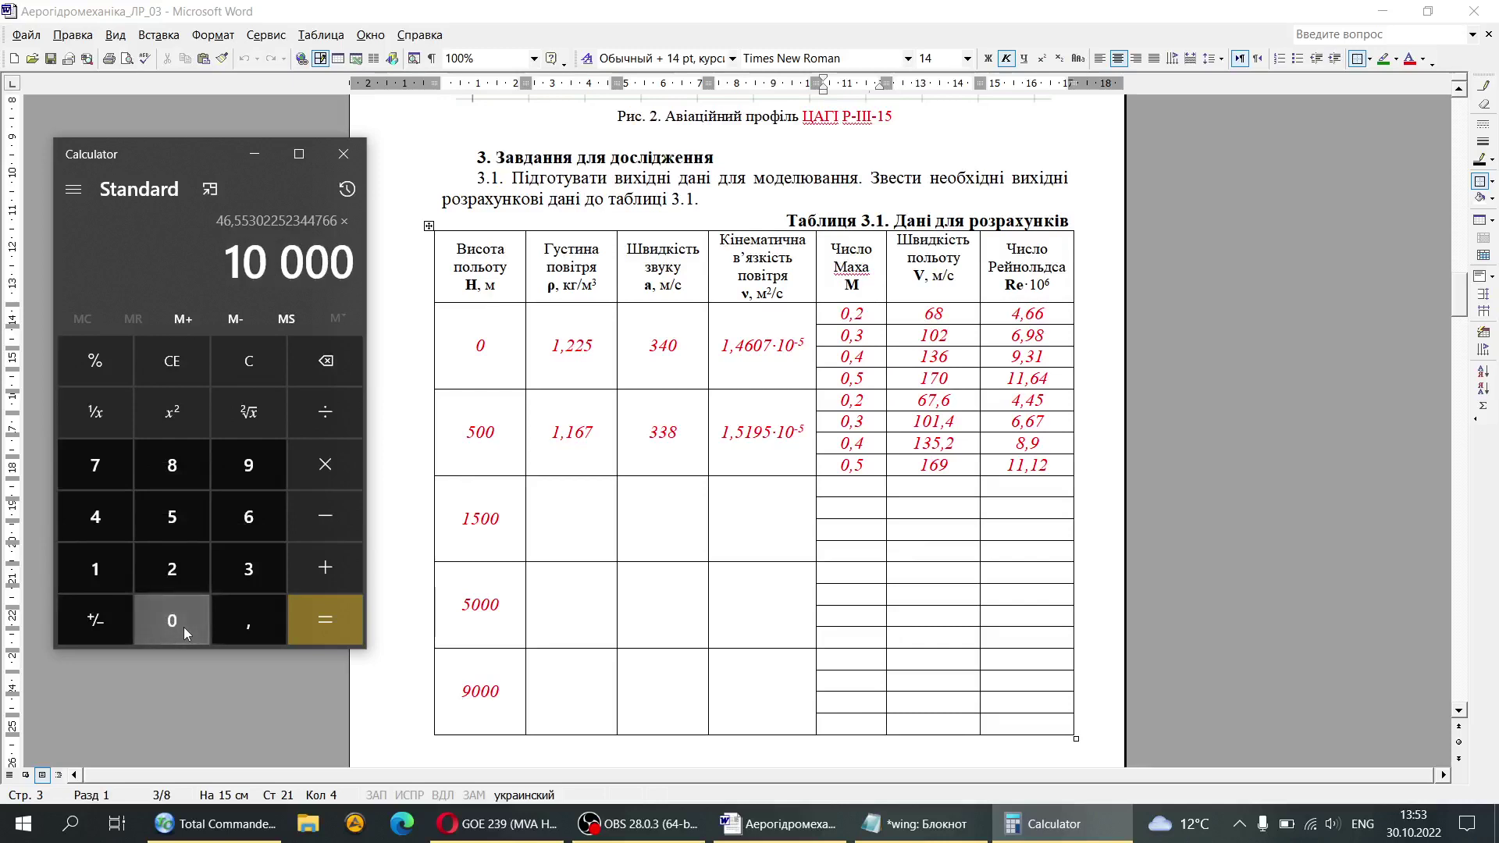
{"action": "left_click", "coordinate": [185, 626]}
{"action": "left_click", "coordinate": [317, 625]}
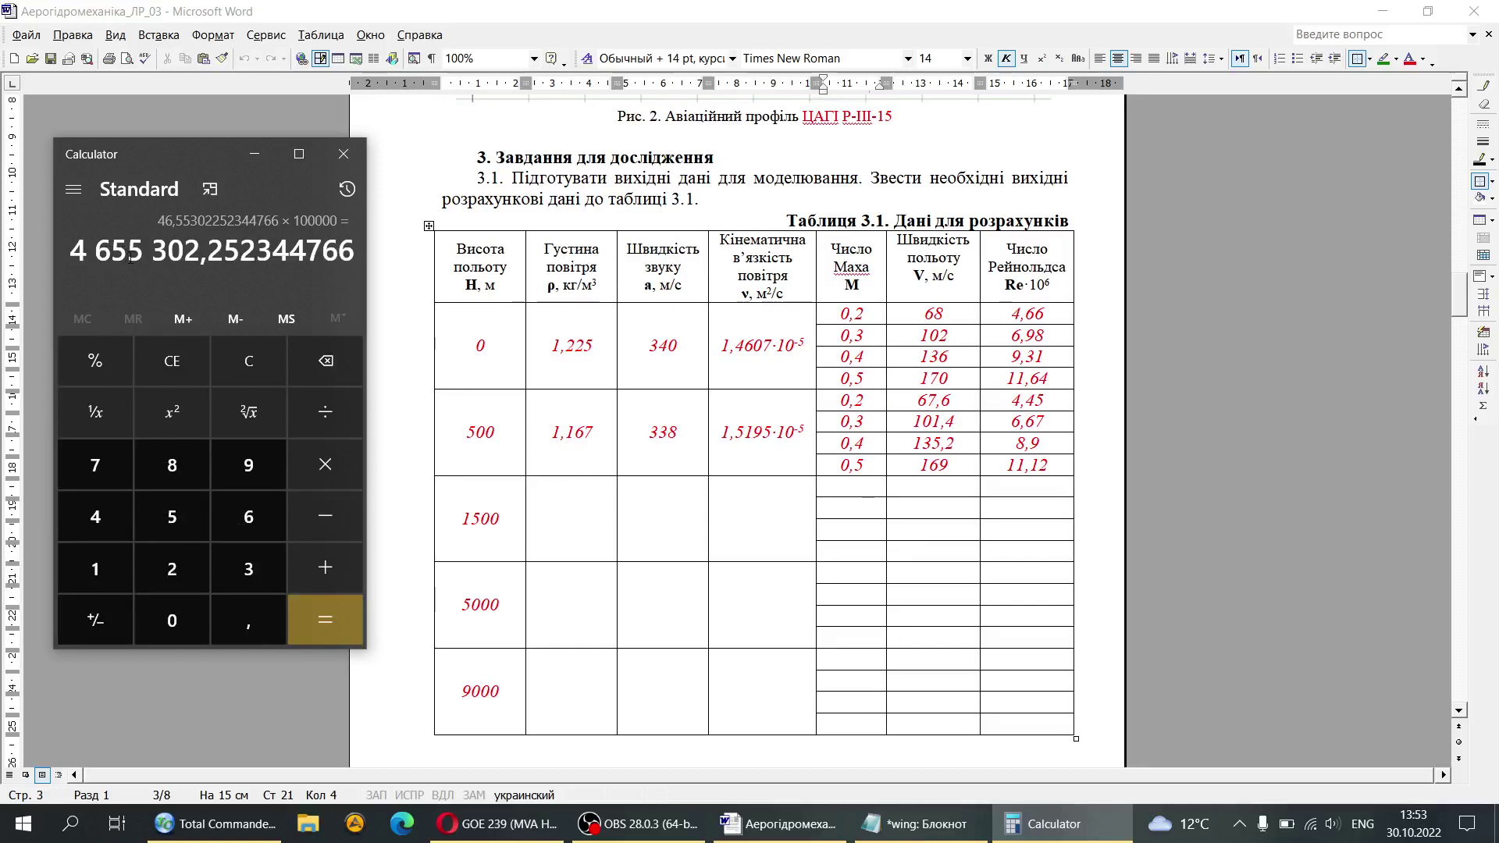
Step: Check the zero-altitude Reynolds numbers for Mach 0.2 to 0.5 in Table 3.1 and close Calculator
{"action": "left_click", "coordinate": [1030, 316]}
{"action": "left_click_drag", "start_coordinate": [1007, 311], "coordinate": [1048, 361]}
{"action": "left_click", "coordinate": [1043, 378]}
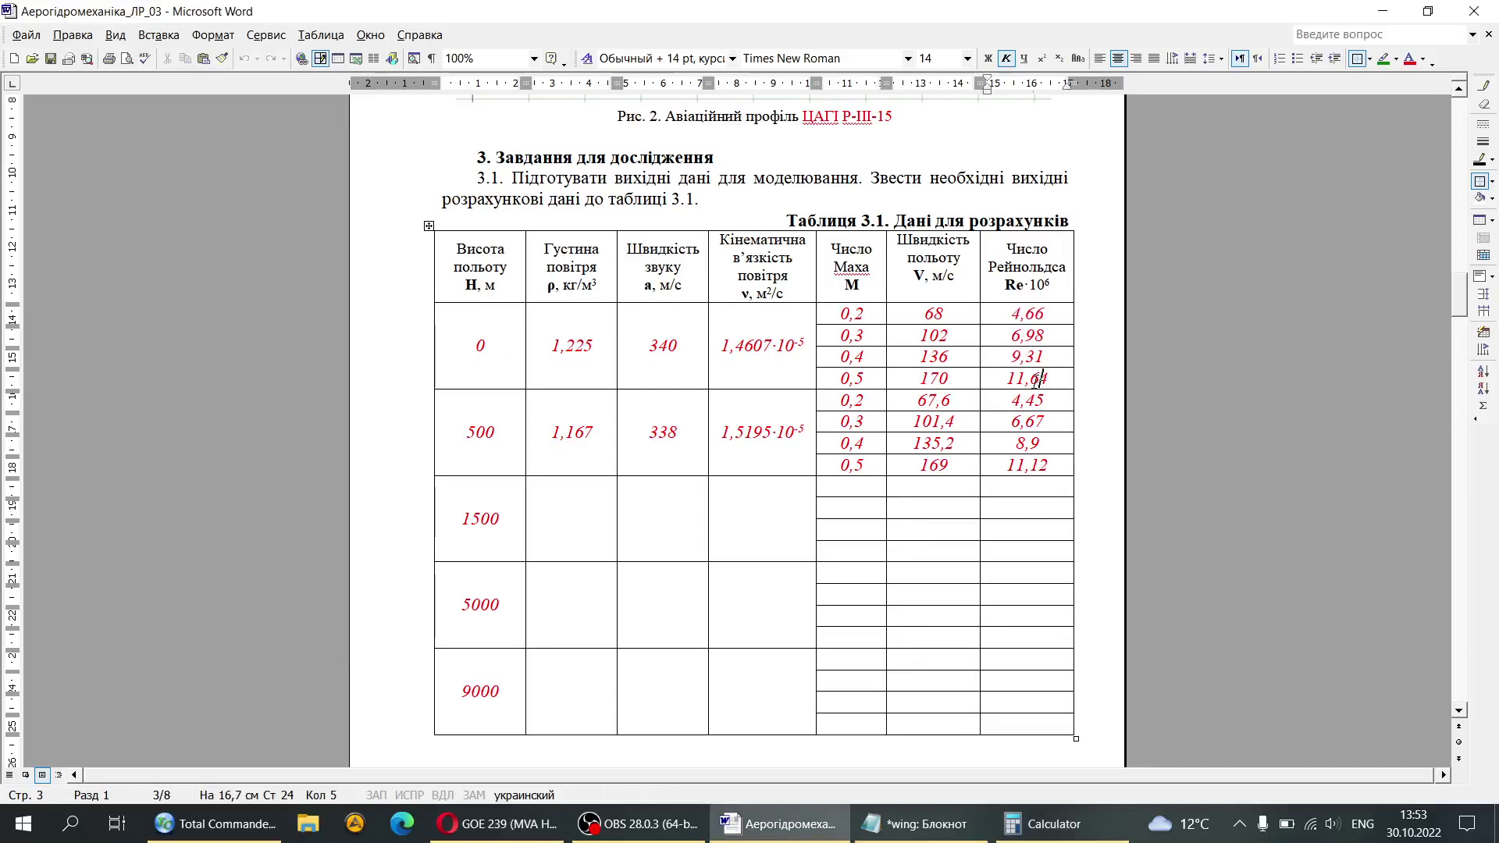
{"action": "left_click", "coordinate": [1047, 824]}
{"action": "left_click", "coordinate": [359, 145]}
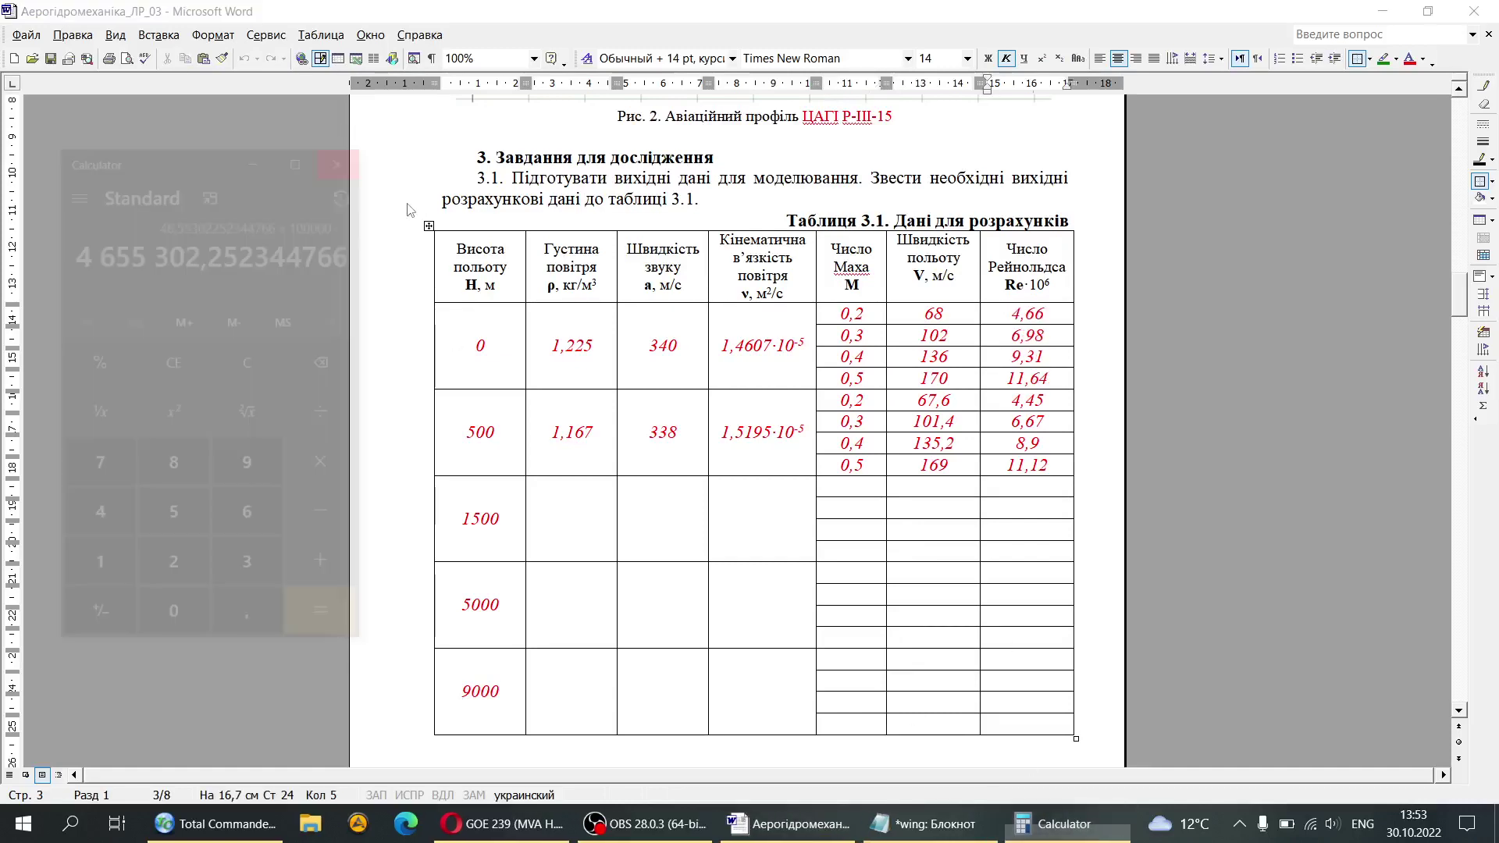
{"action": "left_click_drag", "start_coordinate": [1007, 316], "coordinate": [1050, 378]}
{"action": "left_click", "coordinate": [1050, 378]}
Step: Switch to the wing file in Notepad, then narrow and move its window so Table 3.1's Reynolds column stays visible
{"action": "key", "text": "alt+Tab"}
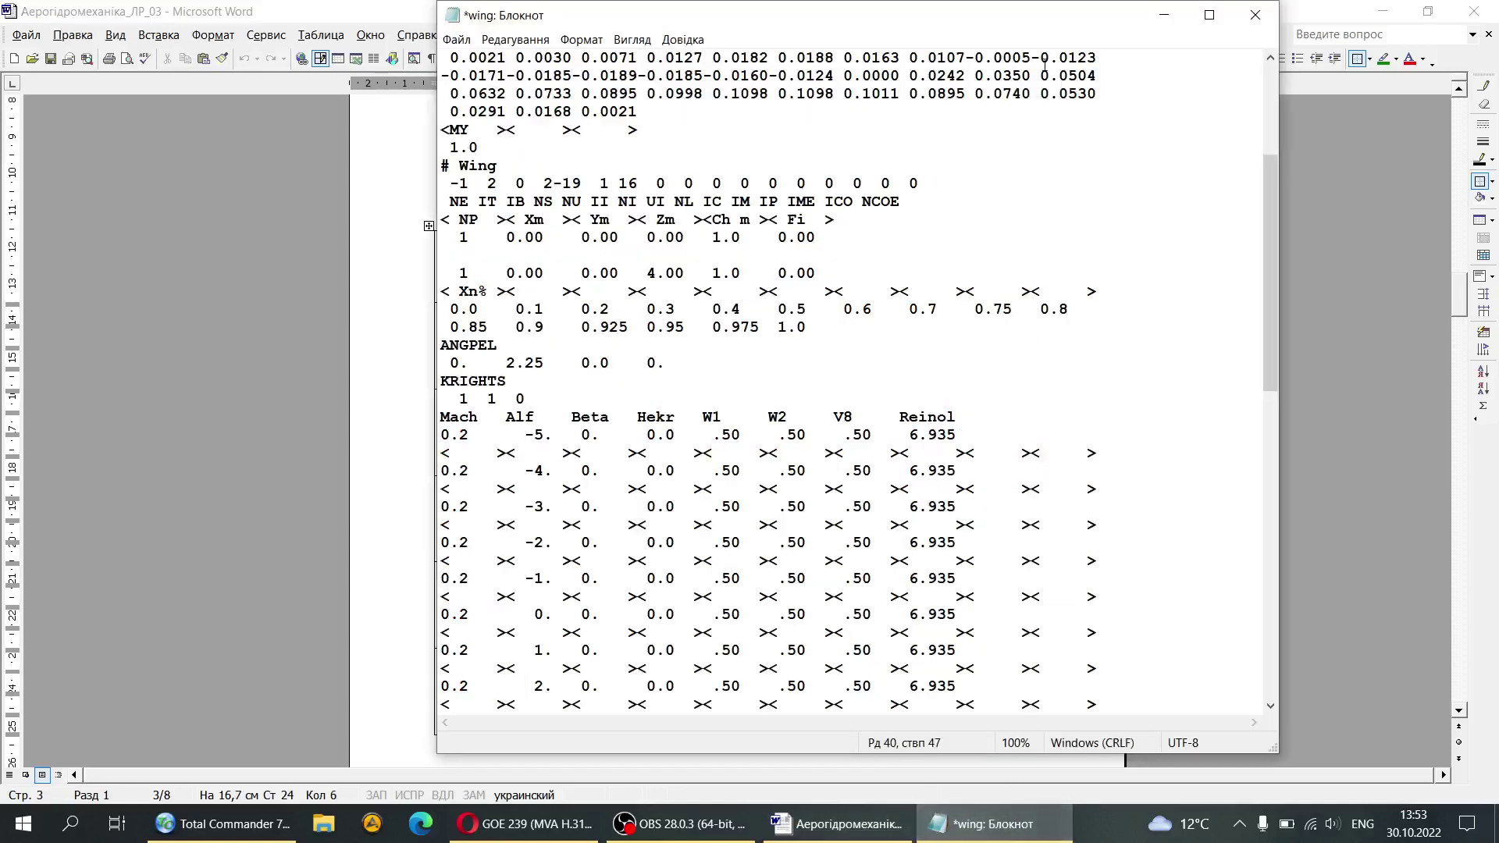
{"action": "left_click_drag", "start_coordinate": [840, 6], "coordinate": [835, 53]}
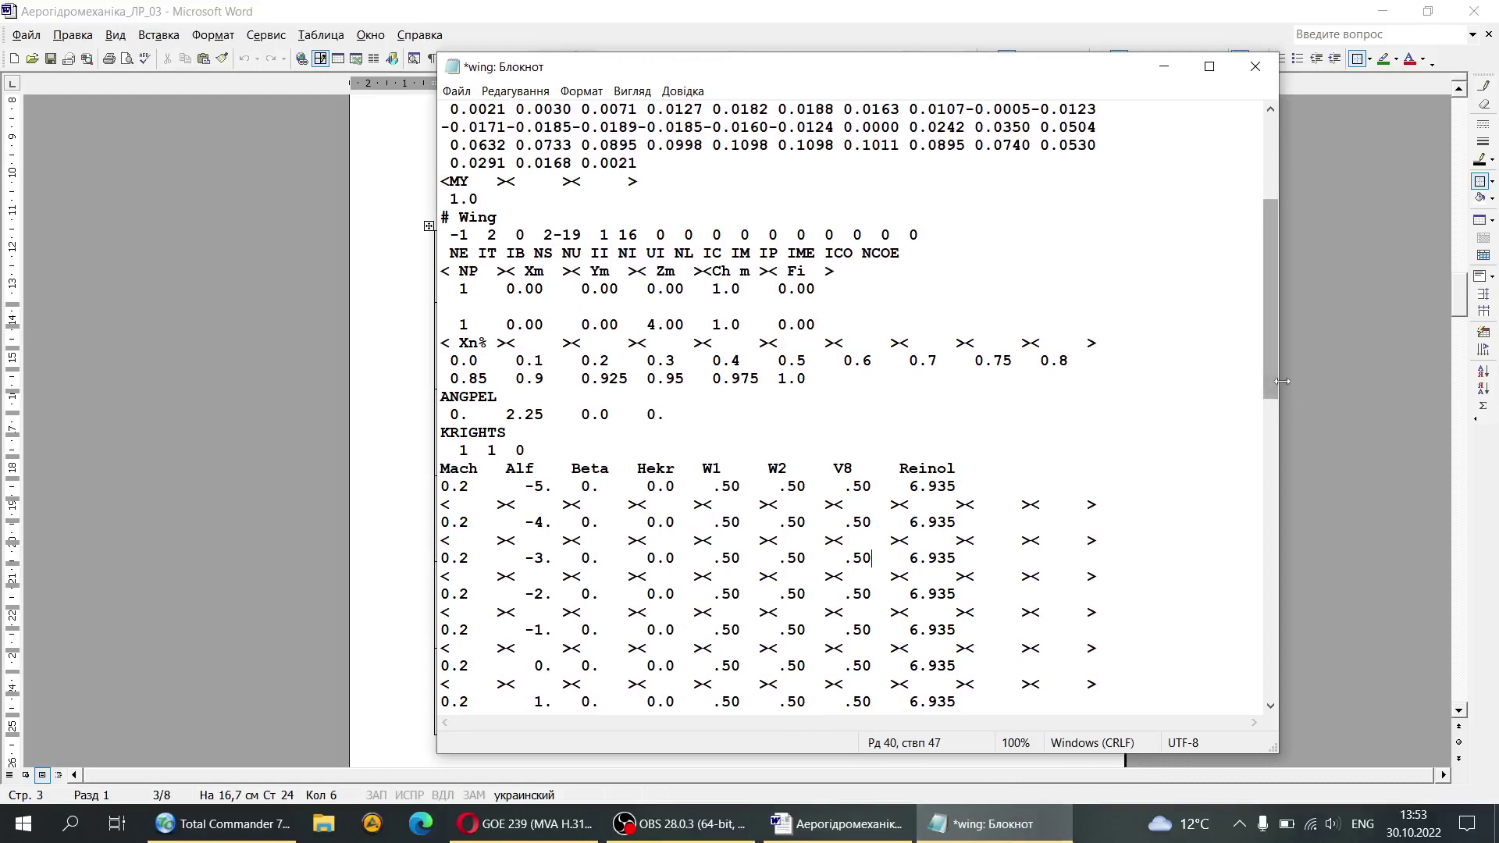
{"action": "left_click_drag", "start_coordinate": [1285, 384], "coordinate": [1142, 401]}
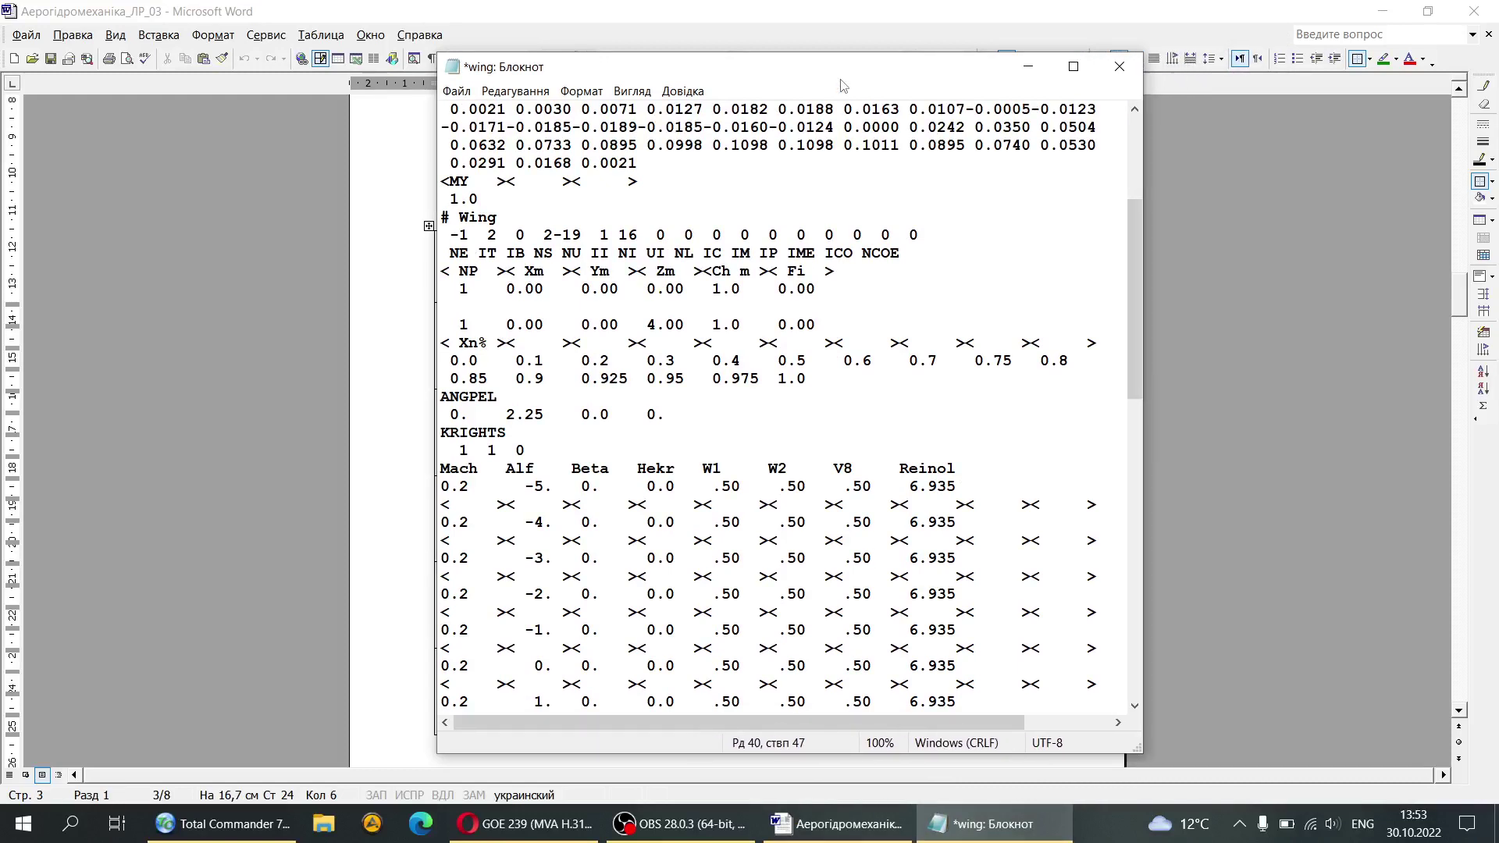
{"action": "left_click_drag", "start_coordinate": [818, 66], "coordinate": [466, 39]}
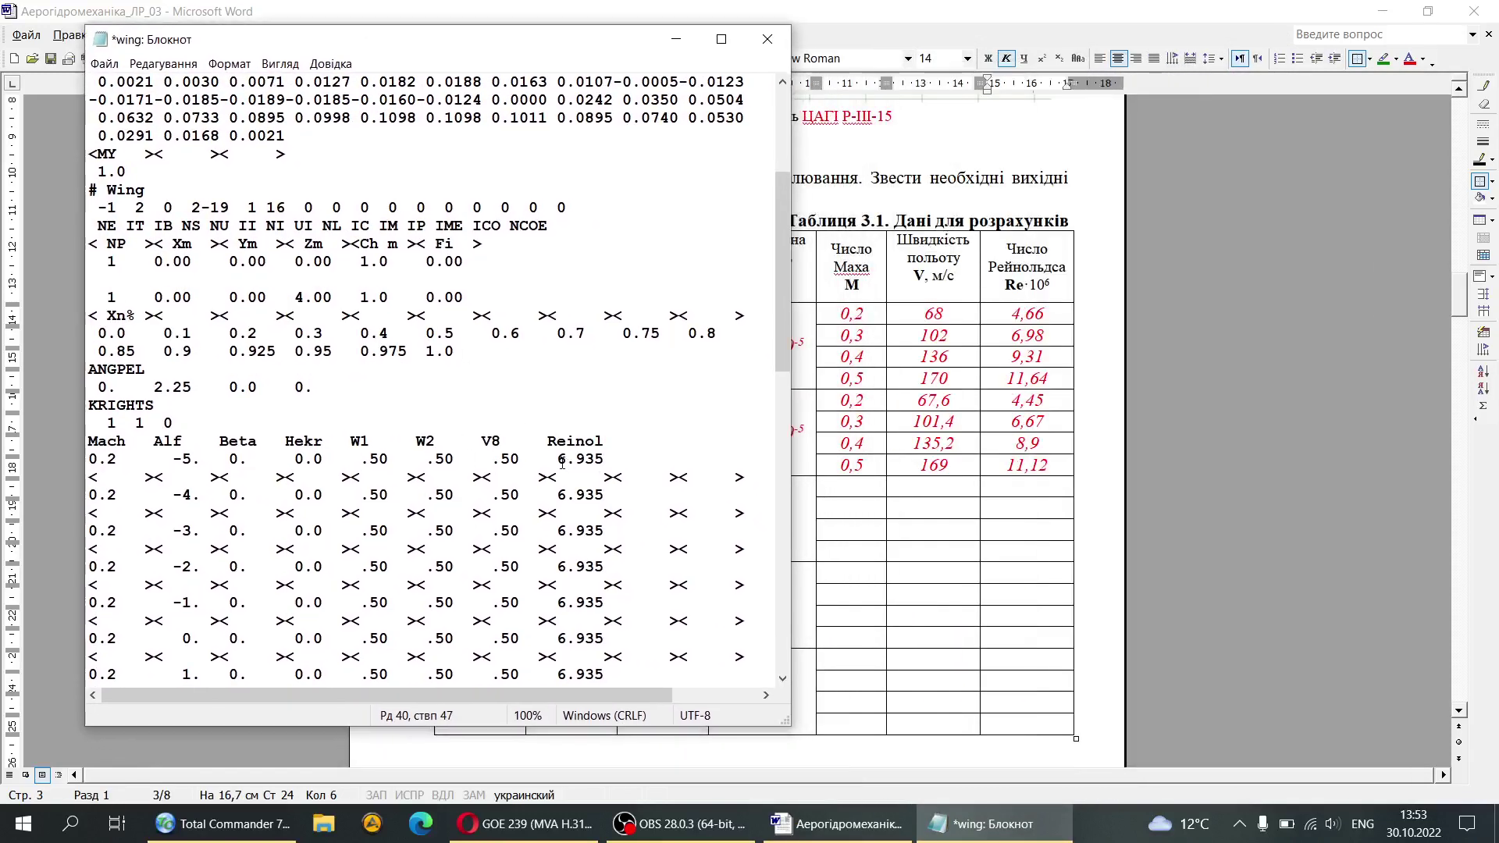
Step: Replace Reinol 6.935 with 4.66 one occurrence at a time throughout the Mach 0.2 block, from Alf -5 through 10
{"action": "left_click", "coordinate": [163, 63]}
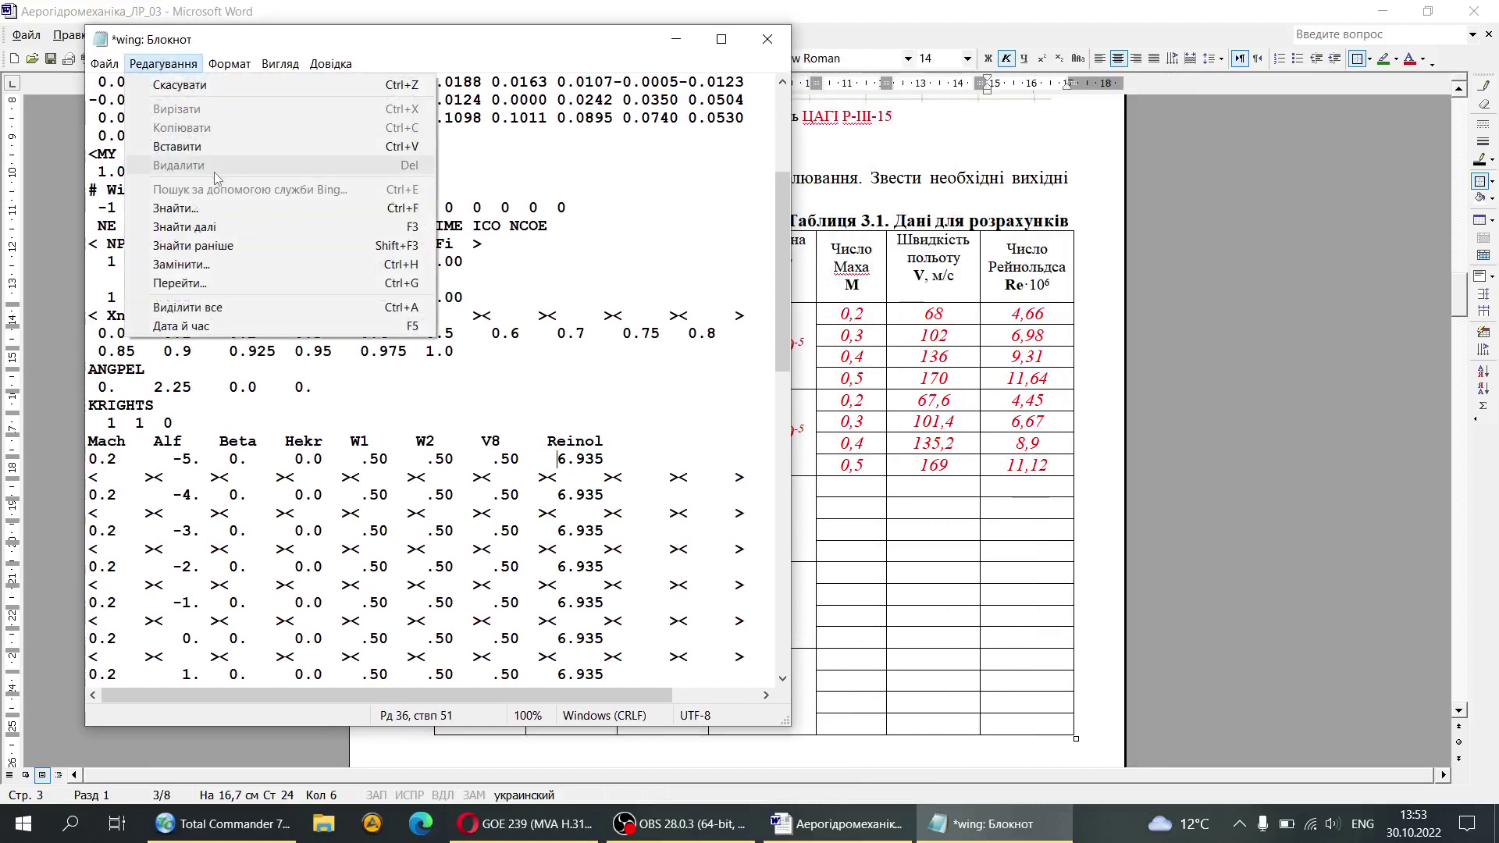
{"action": "left_click", "coordinate": [223, 268]}
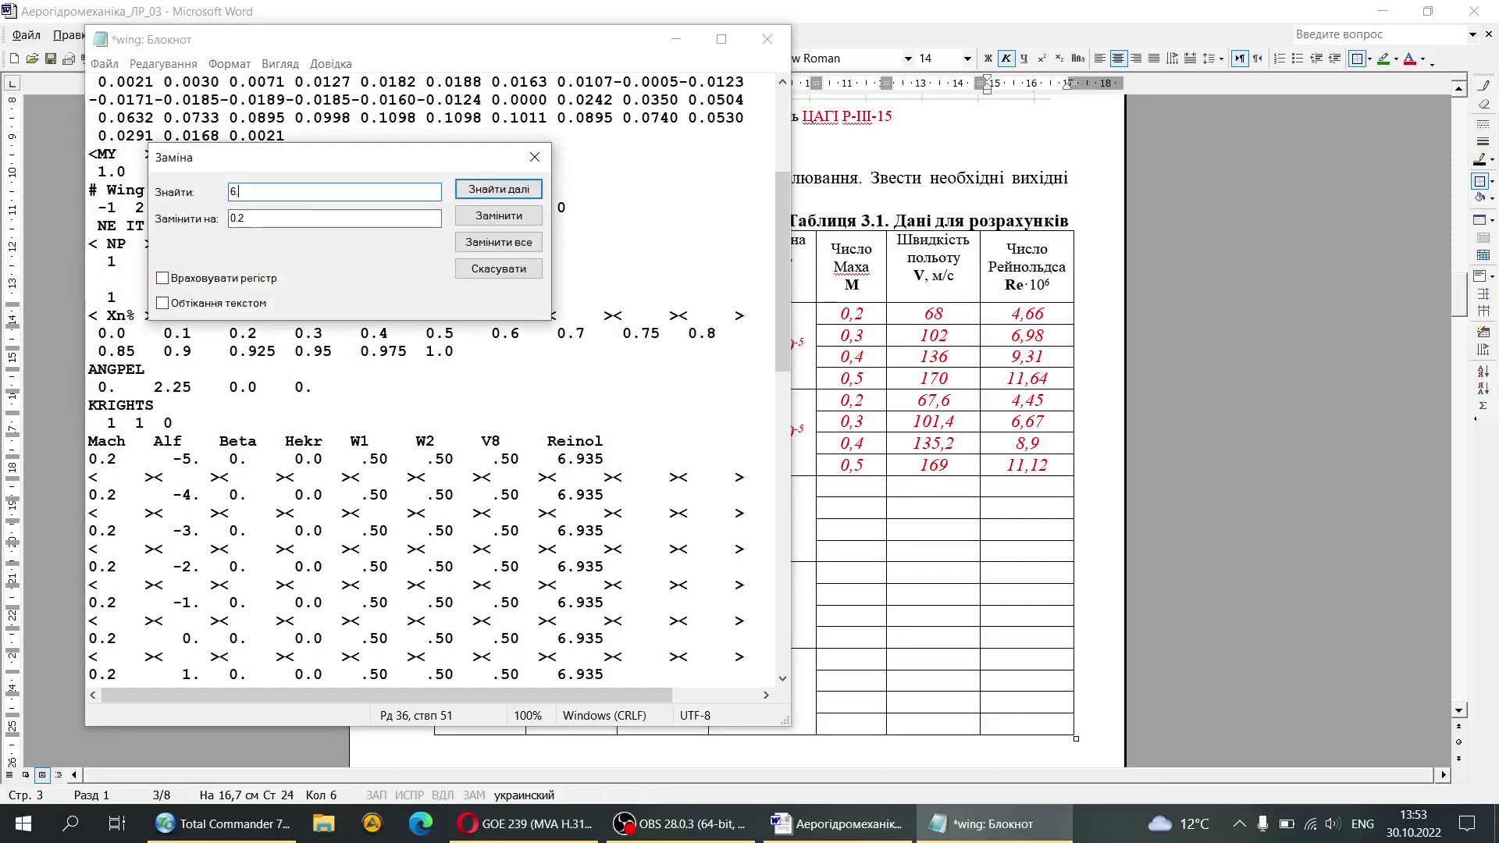
{"action": "type", "text": "6.935"}
{"action": "key", "text": "Tab"}
{"action": "type", "text": "4"}
{"action": "left_click", "coordinate": [507, 216]}
{"action": "left_click", "coordinate": [508, 215]}
{"action": "left_click", "coordinate": [508, 216]}
{"action": "left_click", "coordinate": [508, 215]}
{"action": "left_click", "coordinate": [508, 216]}
{"action": "left_click", "coordinate": [507, 216]}
{"action": "left_click", "coordinate": [508, 216]}
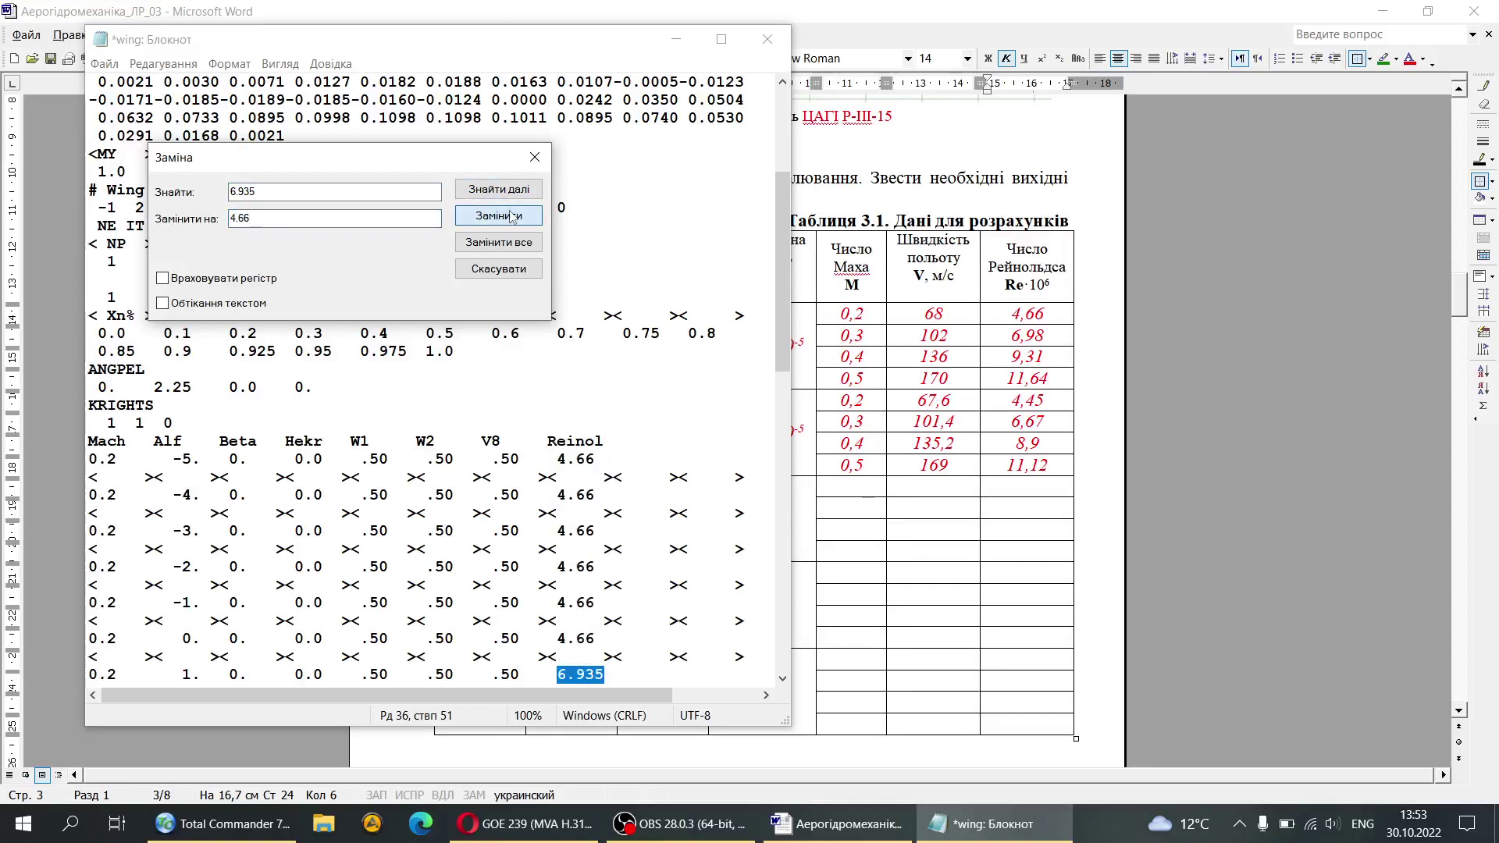
{"action": "left_click", "coordinate": [512, 216]}
{"action": "left_click", "coordinate": [512, 216]}
{"action": "left_click", "coordinate": [512, 216]}
{"action": "left_click", "coordinate": [511, 217]}
{"action": "left_click", "coordinate": [511, 216]}
{"action": "left_click", "coordinate": [511, 216]}
{"action": "left_click", "coordinate": [511, 217]}
{"action": "left_click", "coordinate": [511, 217]}
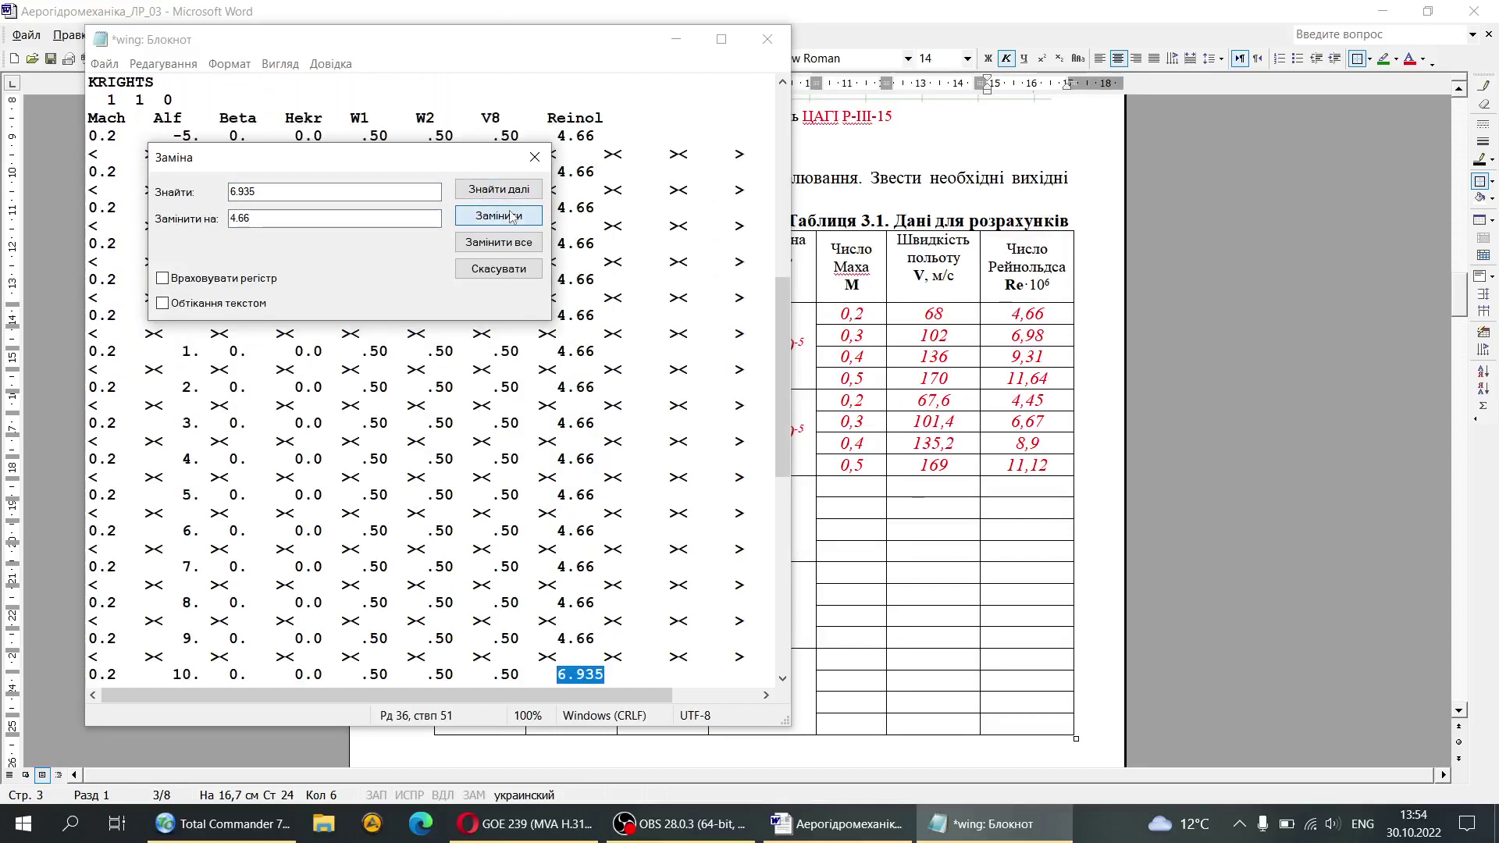
{"action": "left_click", "coordinate": [511, 216]}
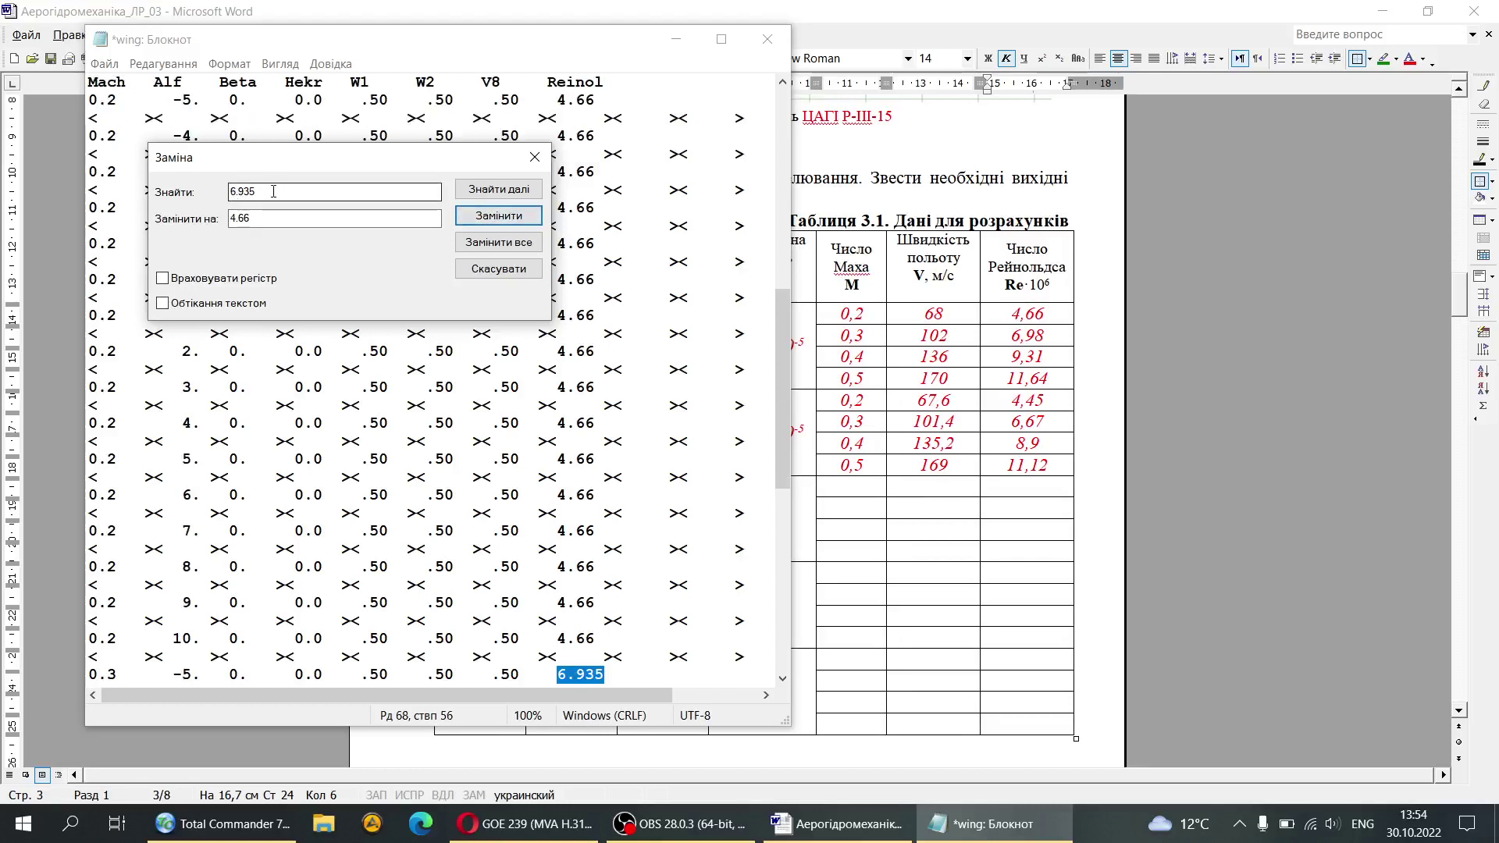
Step: Replace Reinol 6.935 with 6.98 one occurrence at a time throughout the Mach 0.3 block and close the replace dialog
{"action": "left_click", "coordinate": [267, 220]}
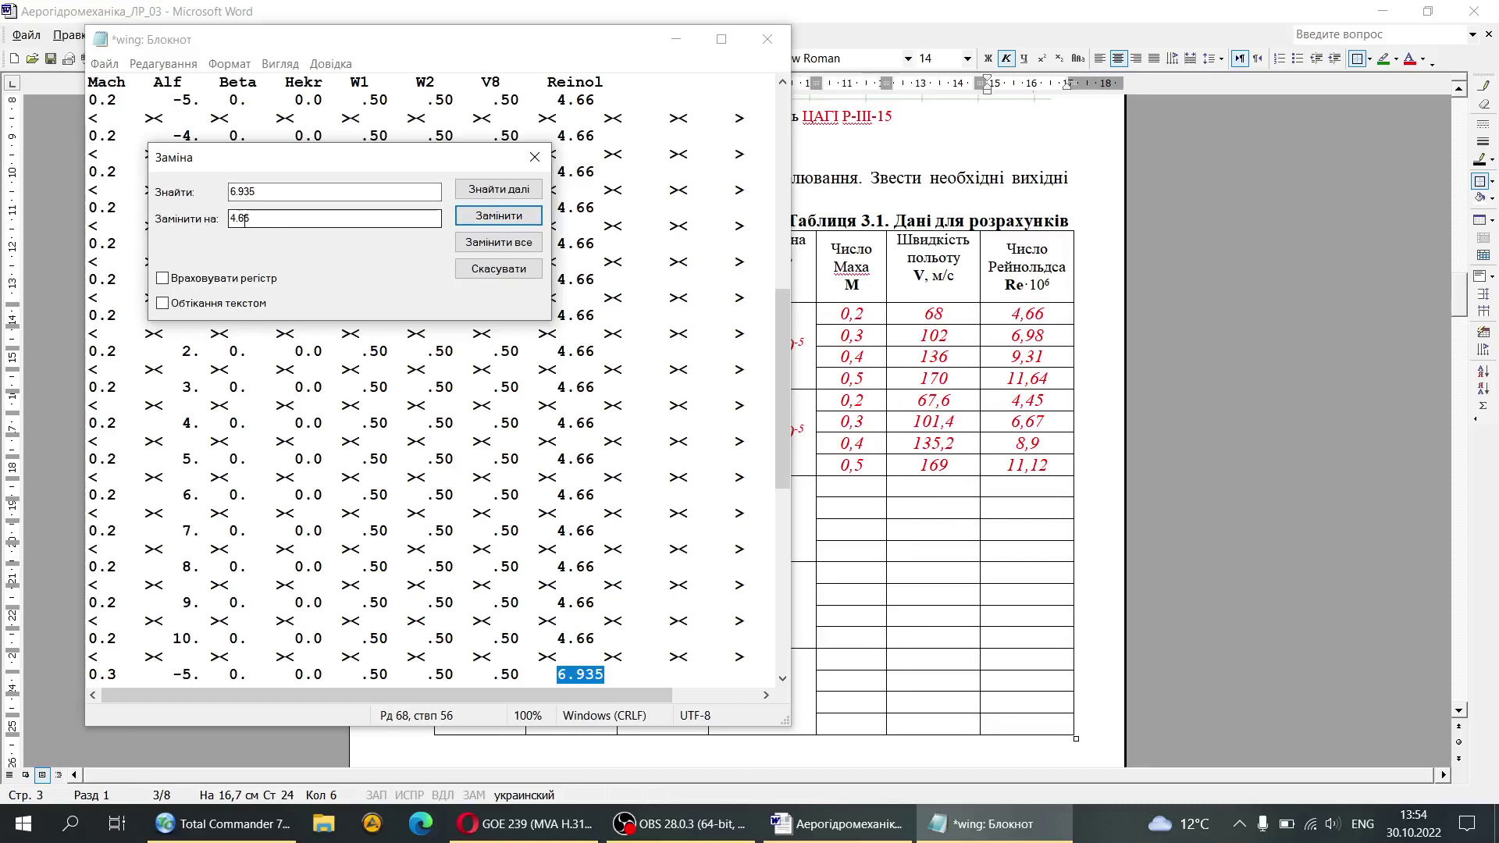
{"action": "left_click_drag", "start_coordinate": [267, 221], "coordinate": [220, 218]}
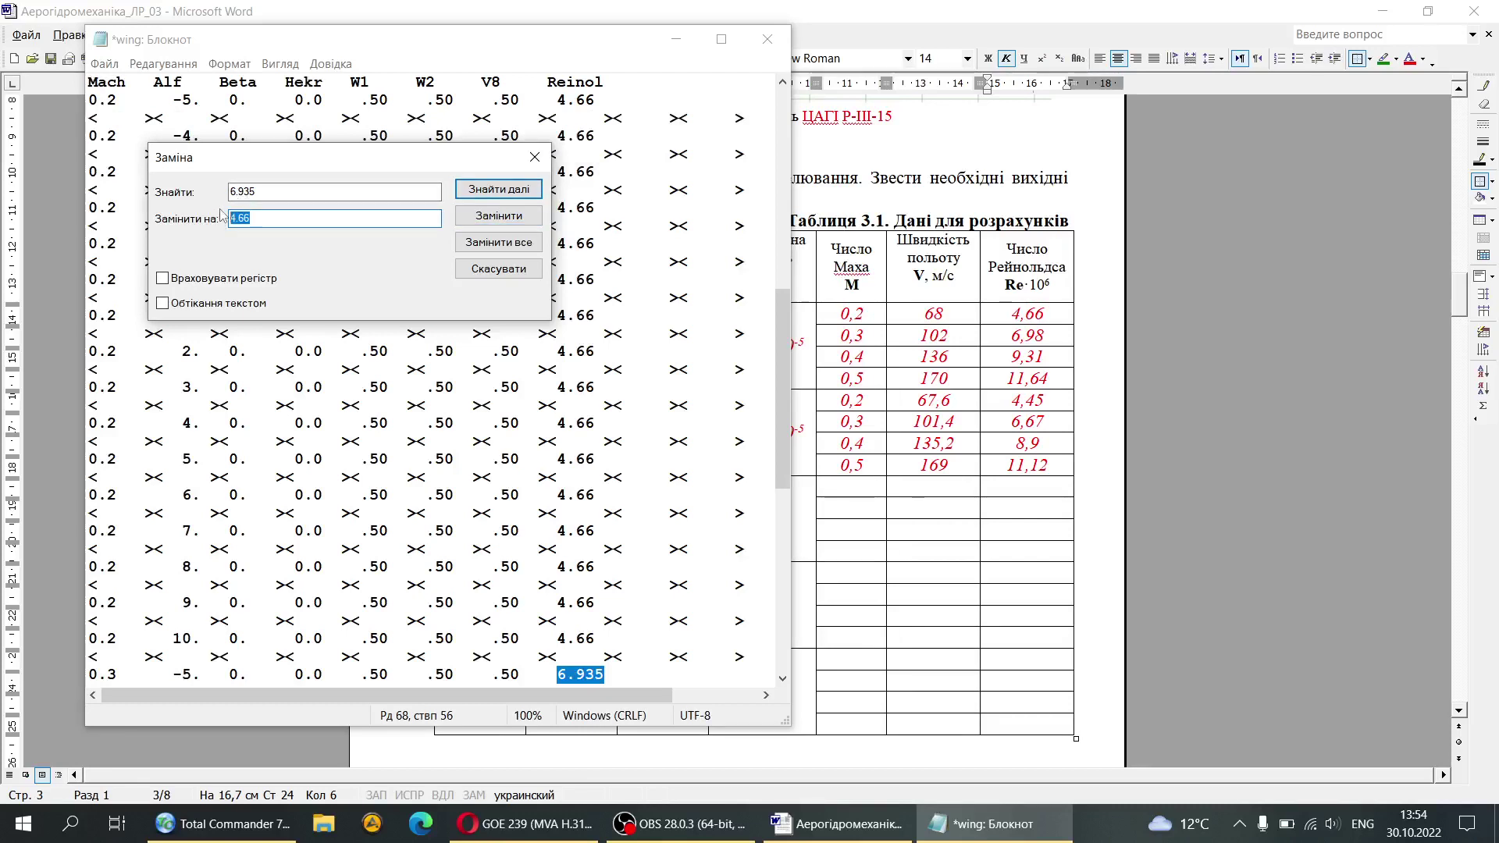
{"action": "type", "text": "6.98"}
{"action": "left_click", "coordinate": [511, 221]}
{"action": "left_click", "coordinate": [511, 220]}
{"action": "left_click", "coordinate": [511, 220]}
{"action": "left_click", "coordinate": [511, 220]}
{"action": "left_click", "coordinate": [511, 220]}
{"action": "left_click", "coordinate": [511, 220]}
{"action": "left_click", "coordinate": [512, 223]}
{"action": "left_click", "coordinate": [512, 223]}
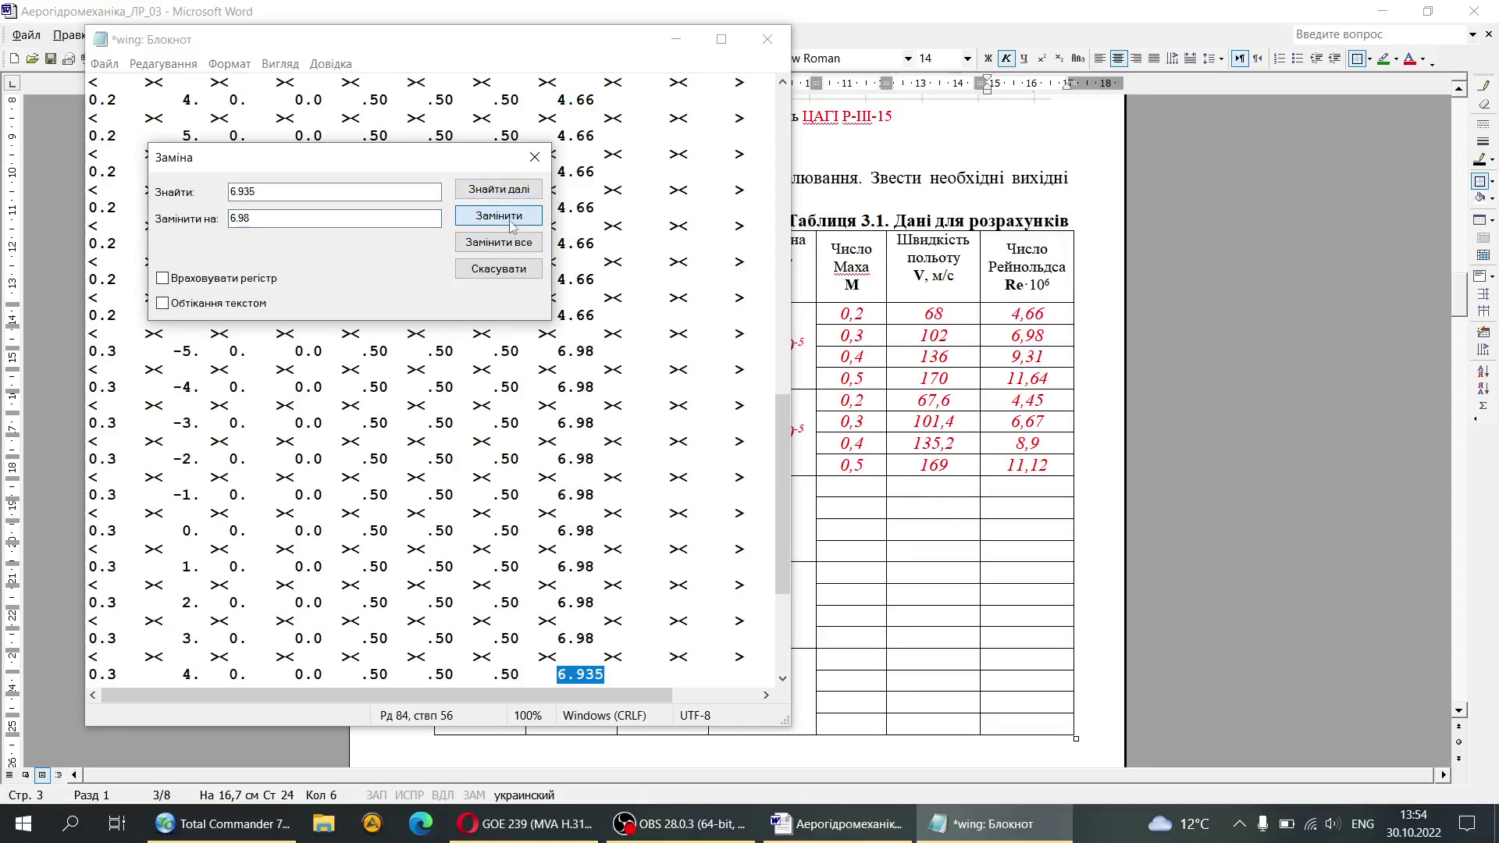
{"action": "left_click", "coordinate": [513, 222]}
{"action": "left_click", "coordinate": [513, 223]}
{"action": "left_click", "coordinate": [513, 223]}
{"action": "left_click", "coordinate": [512, 222]}
{"action": "left_click", "coordinate": [508, 225]}
{"action": "left_click", "coordinate": [506, 228]}
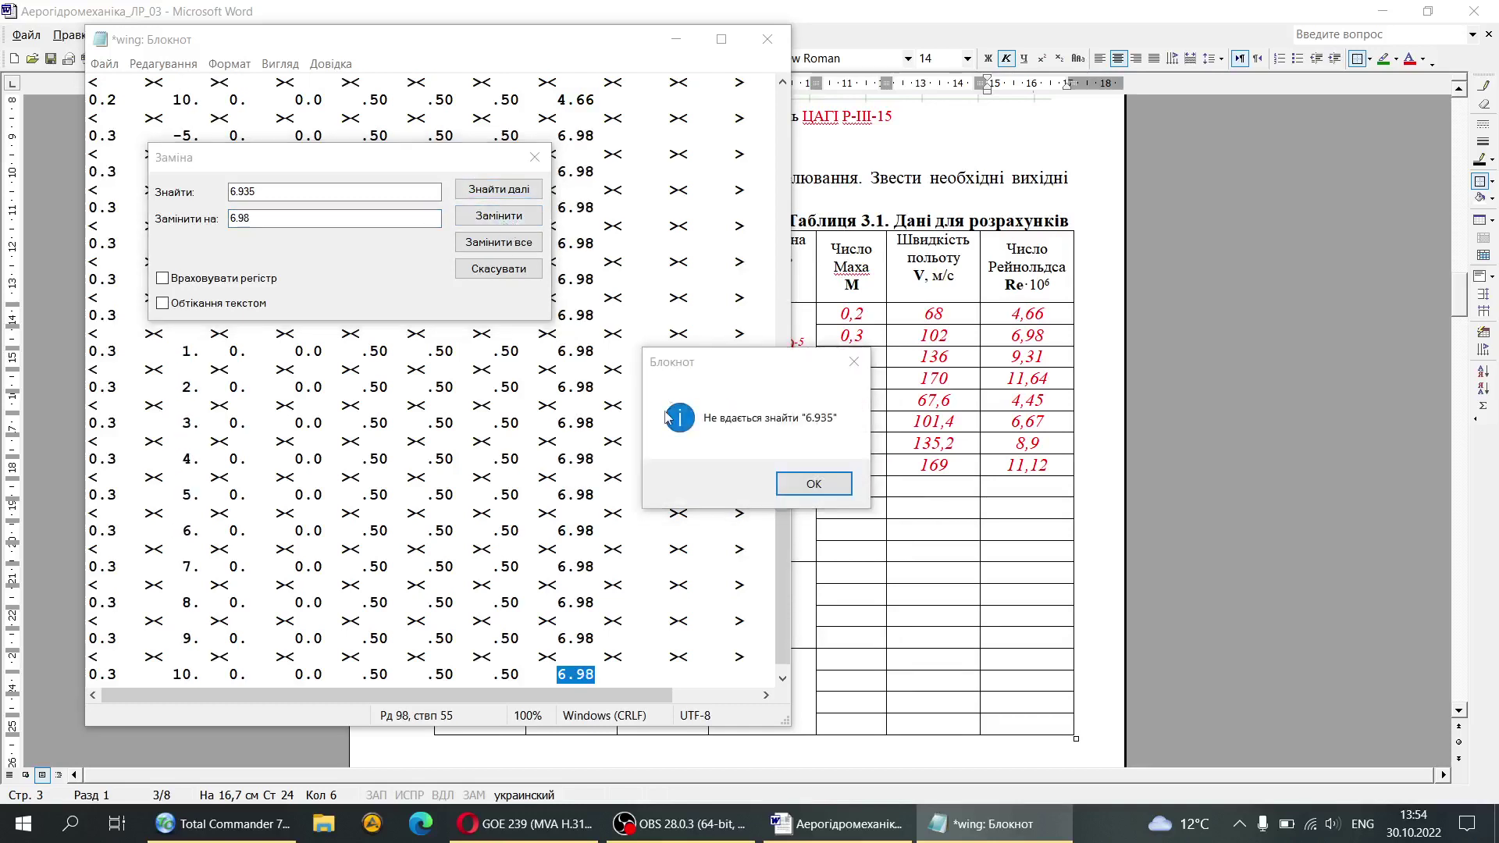
{"action": "key", "text": "Return"}
{"action": "left_click", "coordinate": [538, 163]}
{"action": "left_click", "coordinate": [573, 513]}
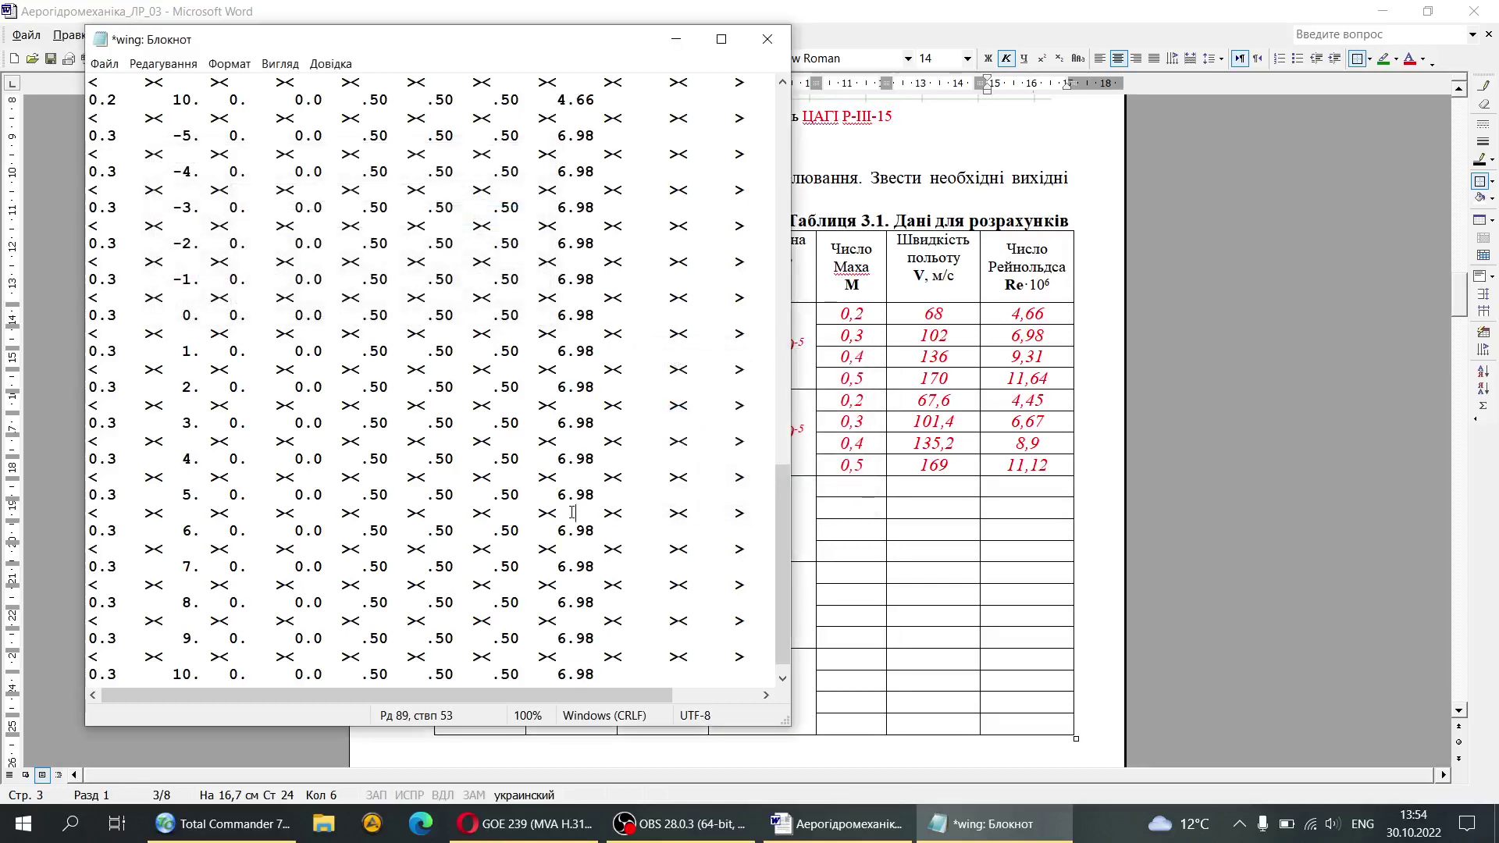
Step: Compare the Reynolds numbers in Table 3.1 with the Reinol values of the Mach 0.2 and 0.3 blocks
{"action": "key", "text": "alt+Tab"}
{"action": "left_click", "coordinate": [1021, 336]}
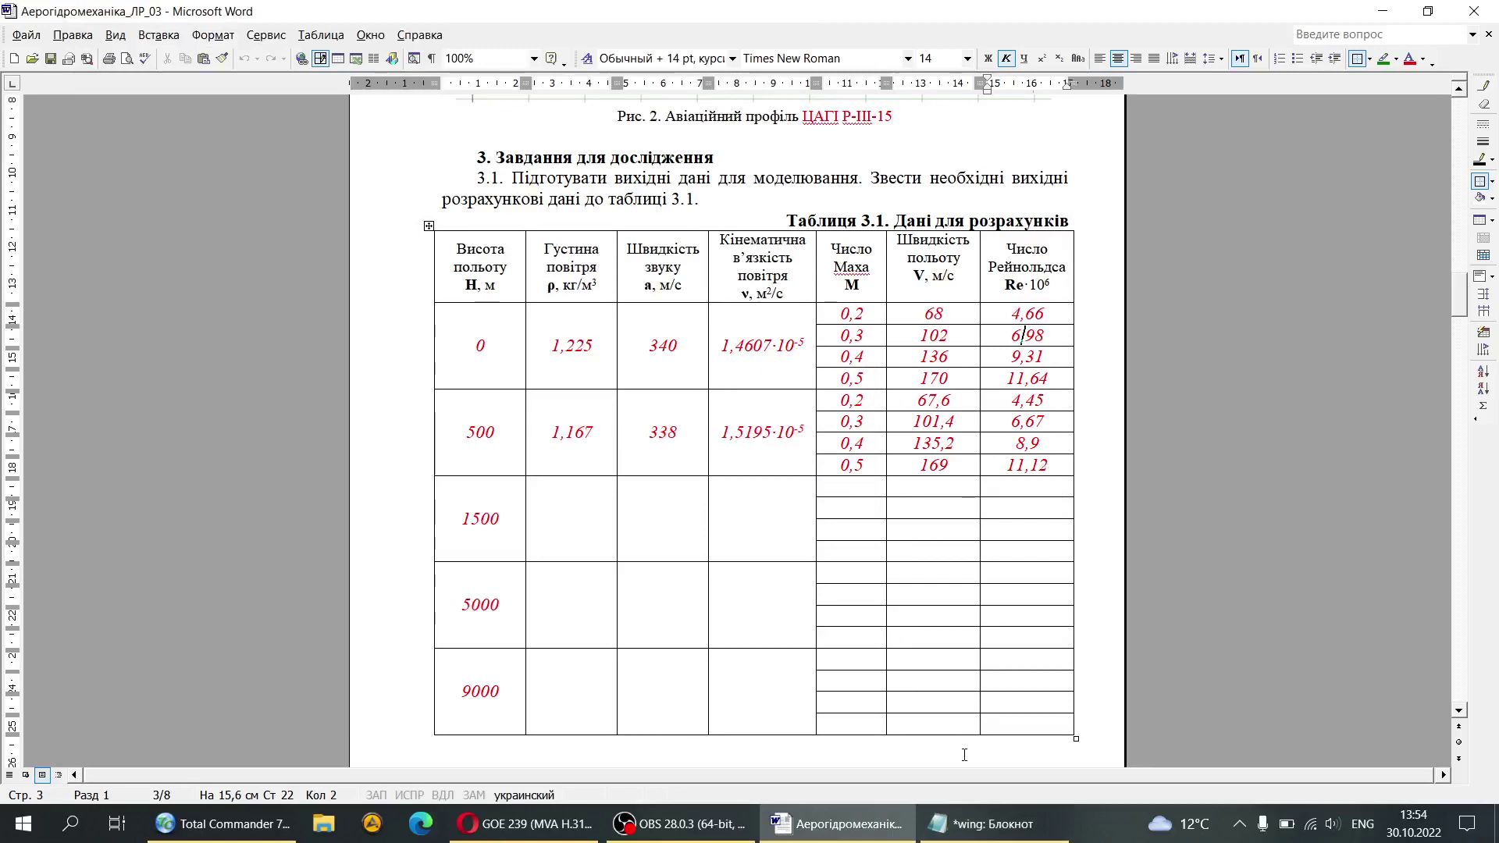
{"action": "key", "text": "alt+Tab"}
{"action": "scroll", "coordinate": [574, 449], "scroll_direction": "up", "scroll_amount": 1}
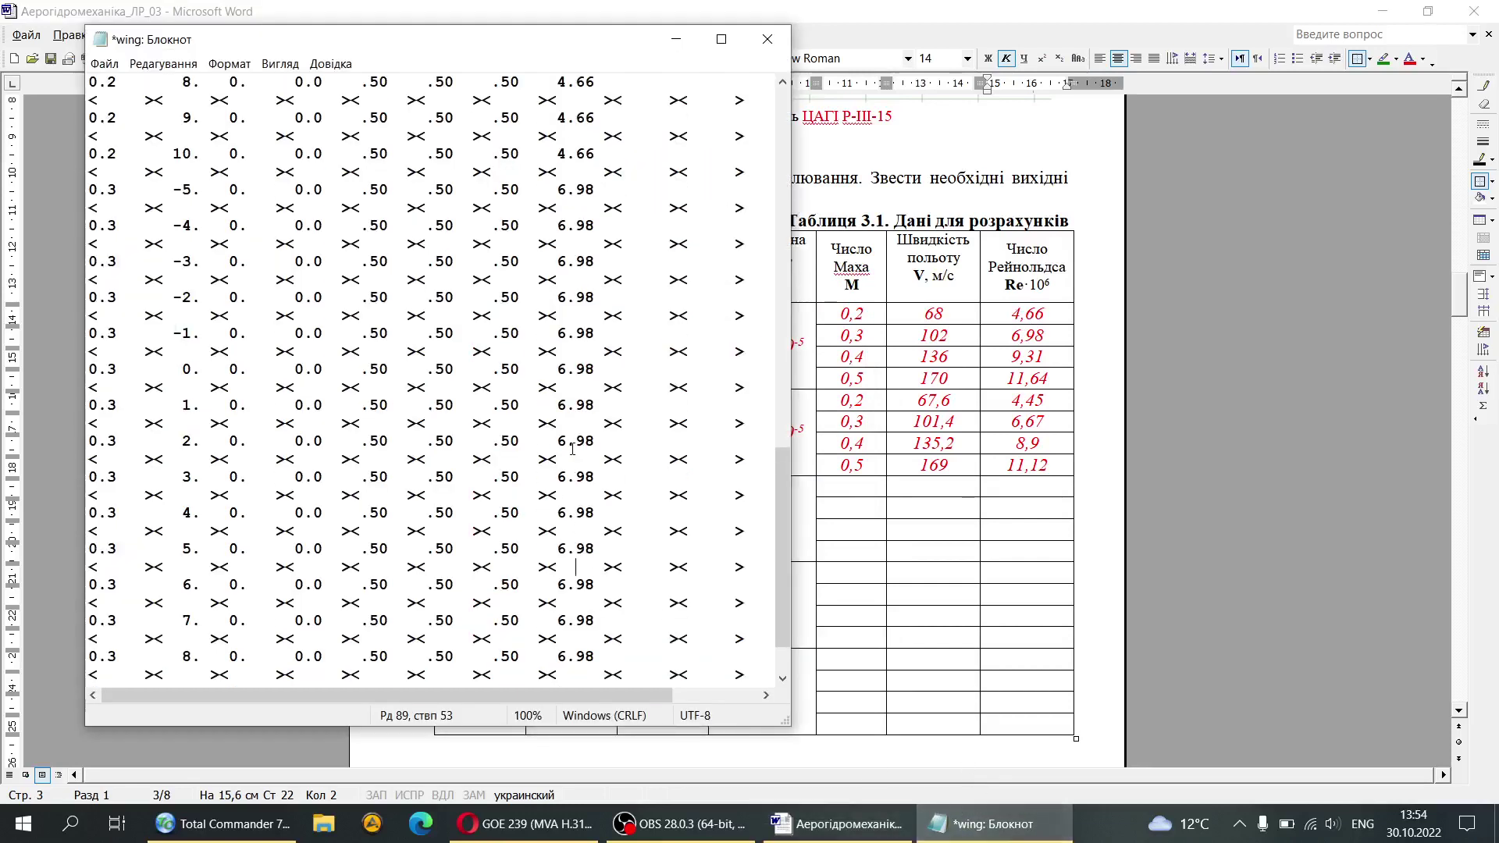
{"action": "scroll", "coordinate": [153, 296], "scroll_direction": "up", "scroll_amount": 13}
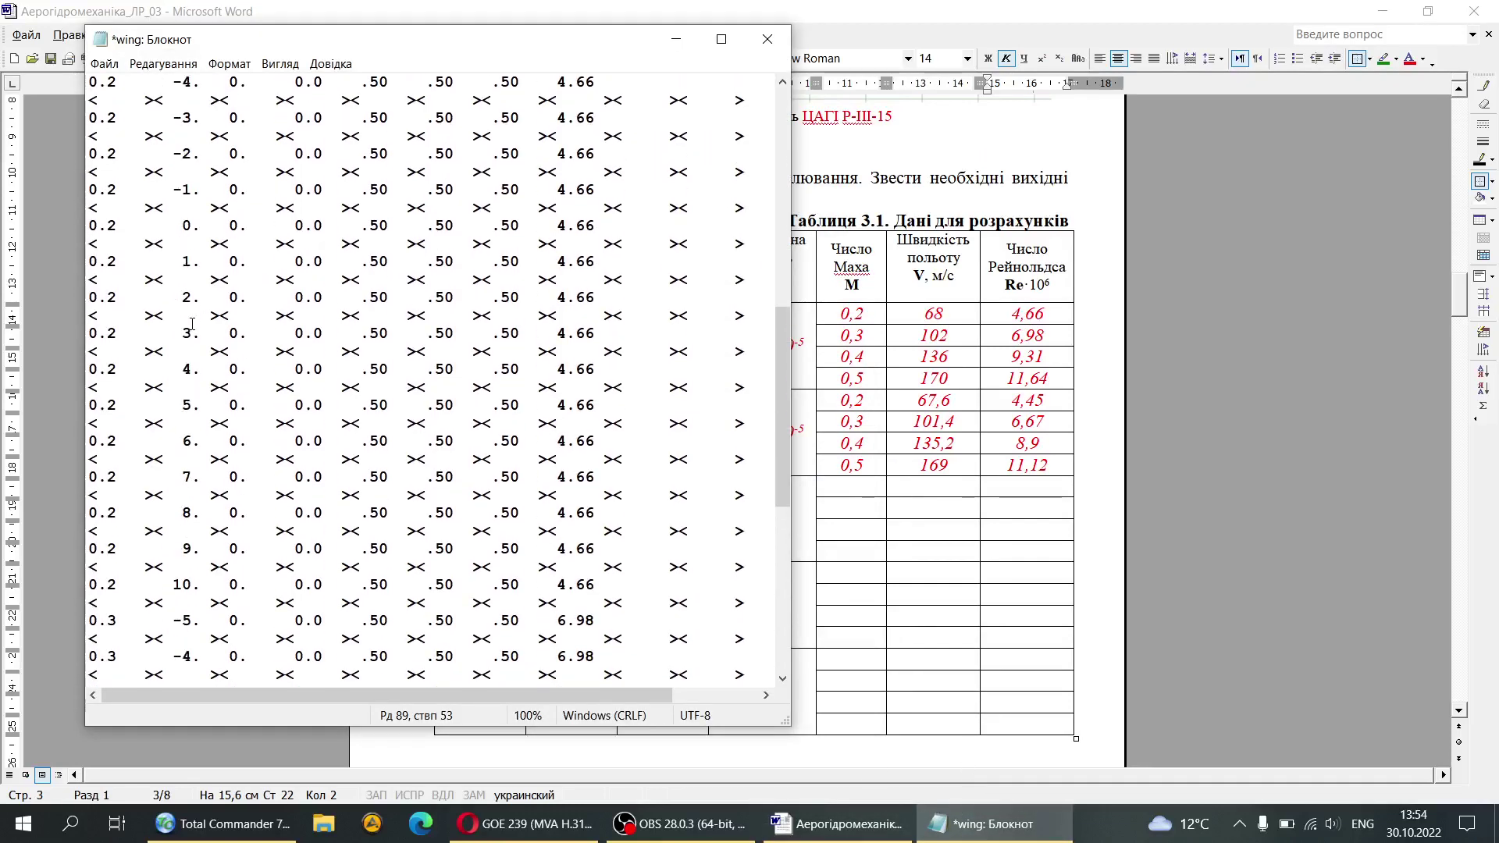
Step: Copy the complete Mach 0.2 and 0.3 blocks and paste them on a new line at the end of the file
{"action": "left_click_drag", "start_coordinate": [91, 316], "coordinate": [750, 717]}
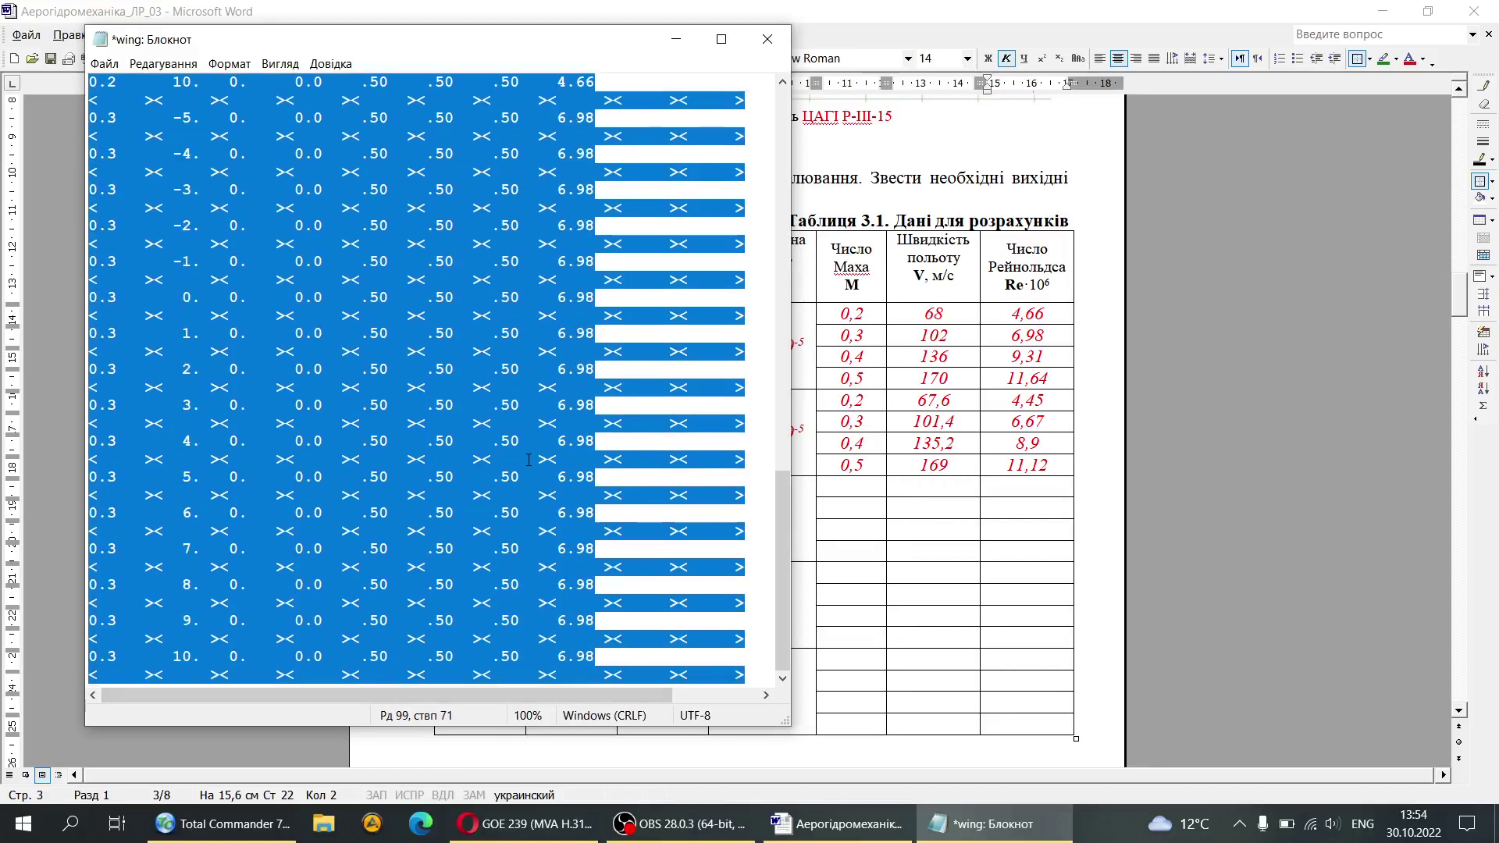
{"action": "left_click", "coordinate": [528, 674]}
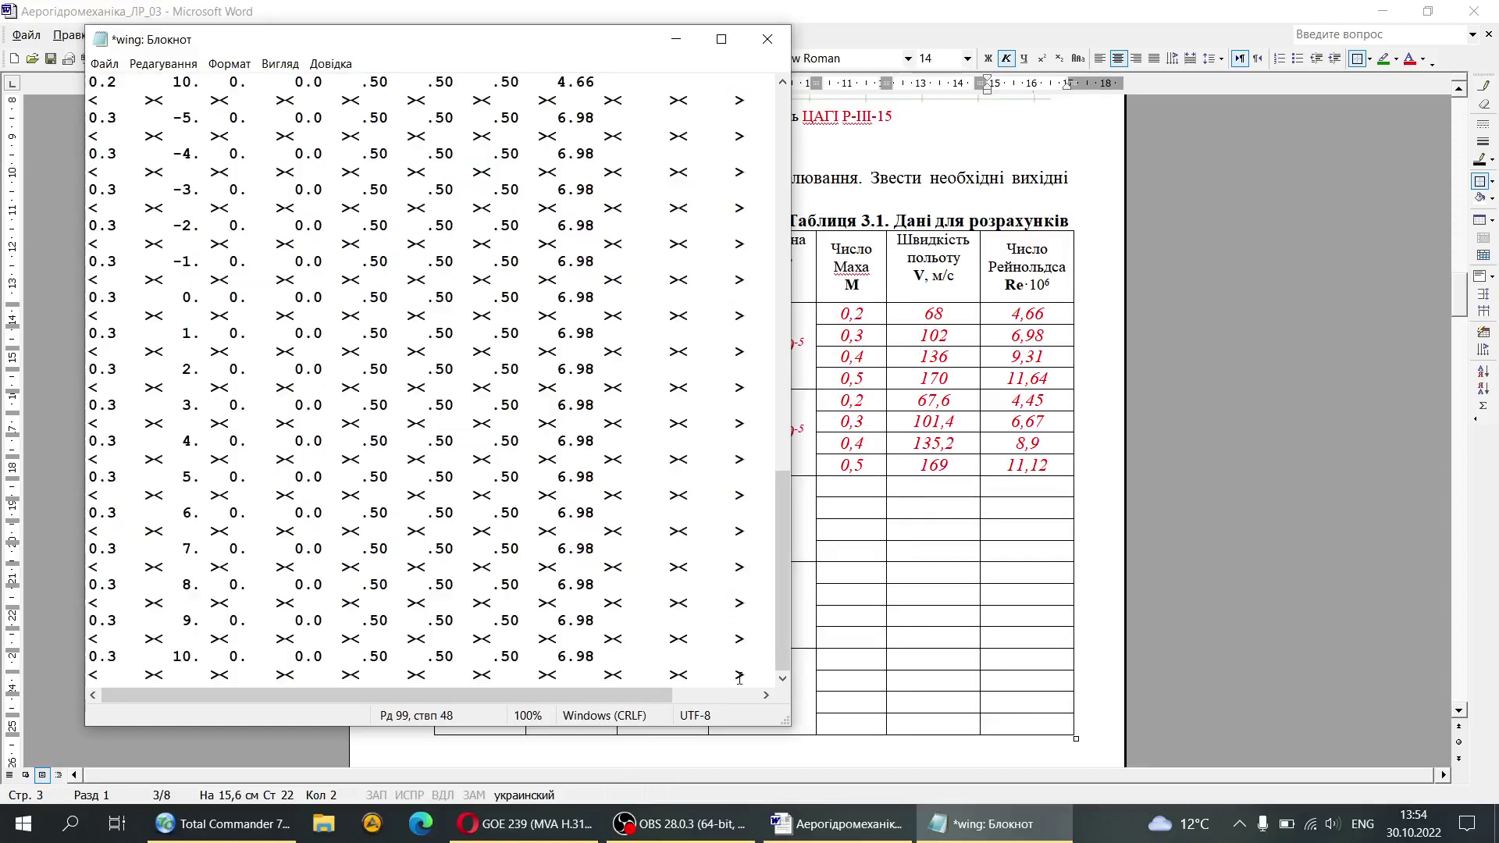
{"action": "key", "text": "Return"}
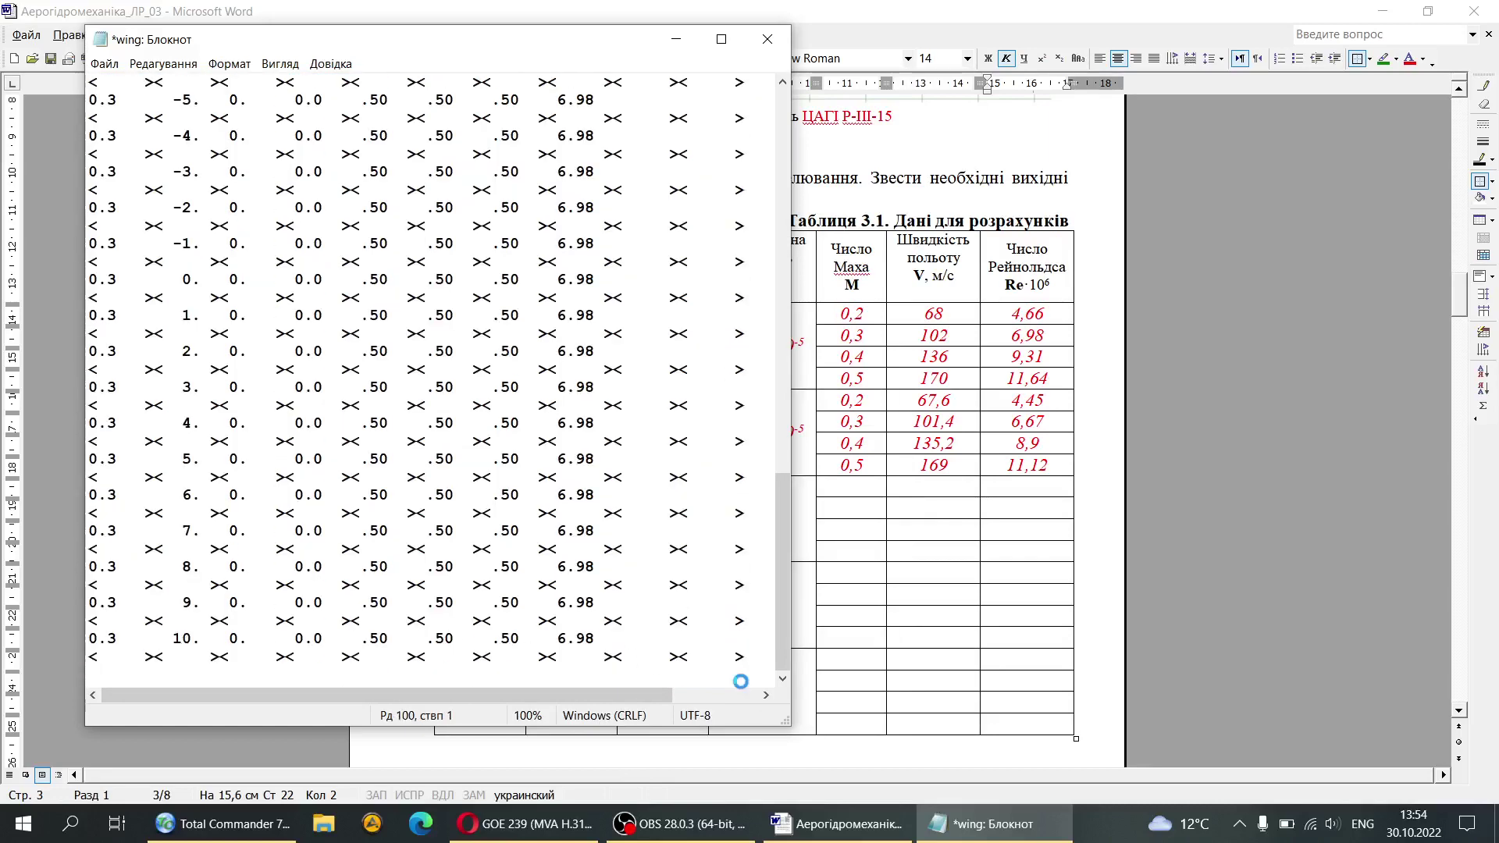
{"action": "key", "text": "ctrl+v"}
Step: Replace Mach 0.2 with 0.4 one occurrence at a time throughout the pasted block, from Alf -5 through 10
{"action": "scroll", "coordinate": [732, 538], "scroll_direction": "up", "scroll_amount": 14}
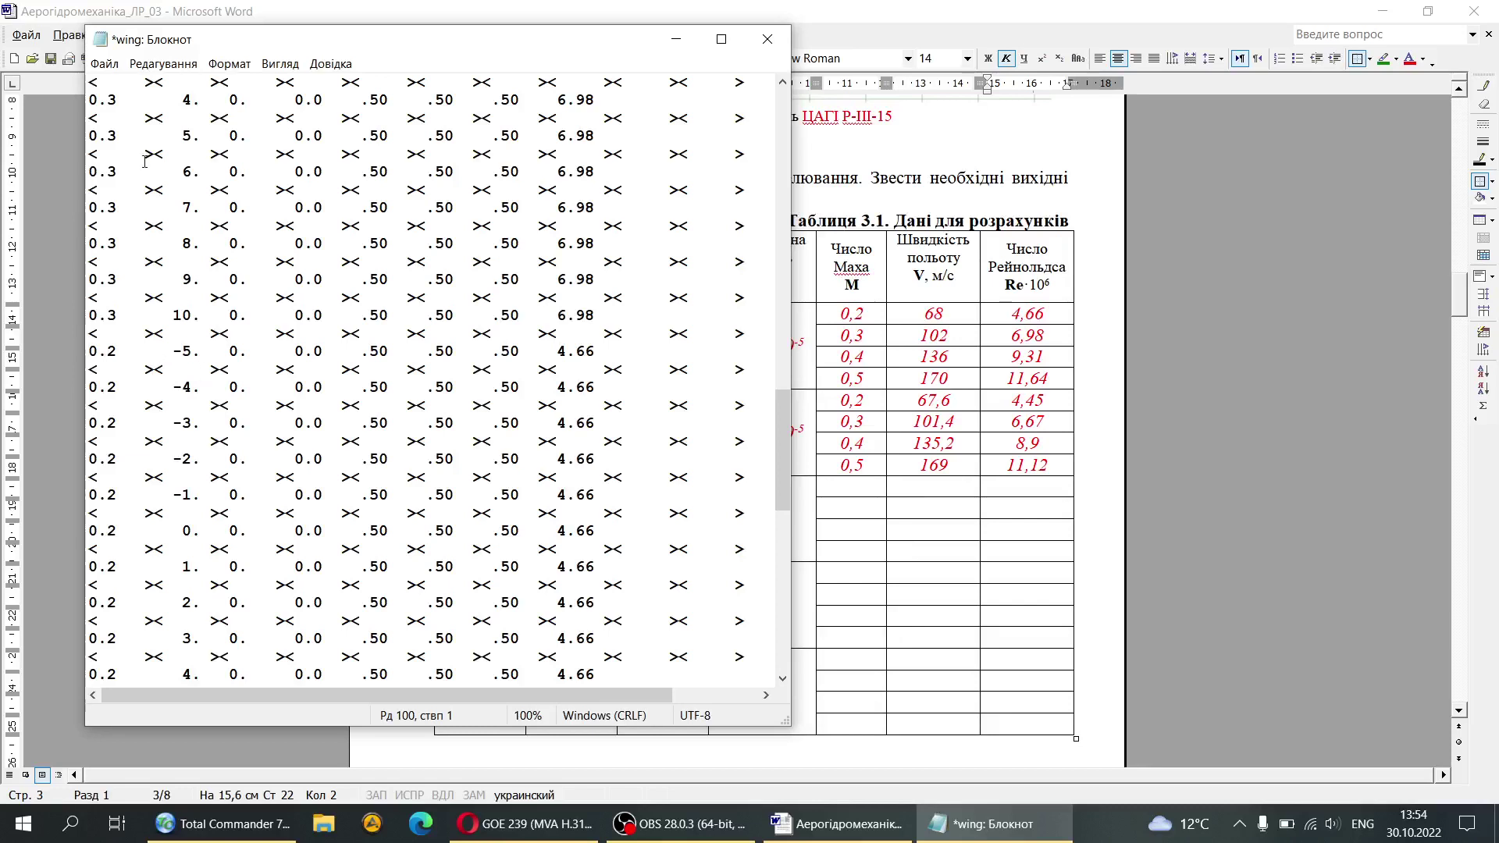
{"action": "left_click", "coordinate": [164, 63]}
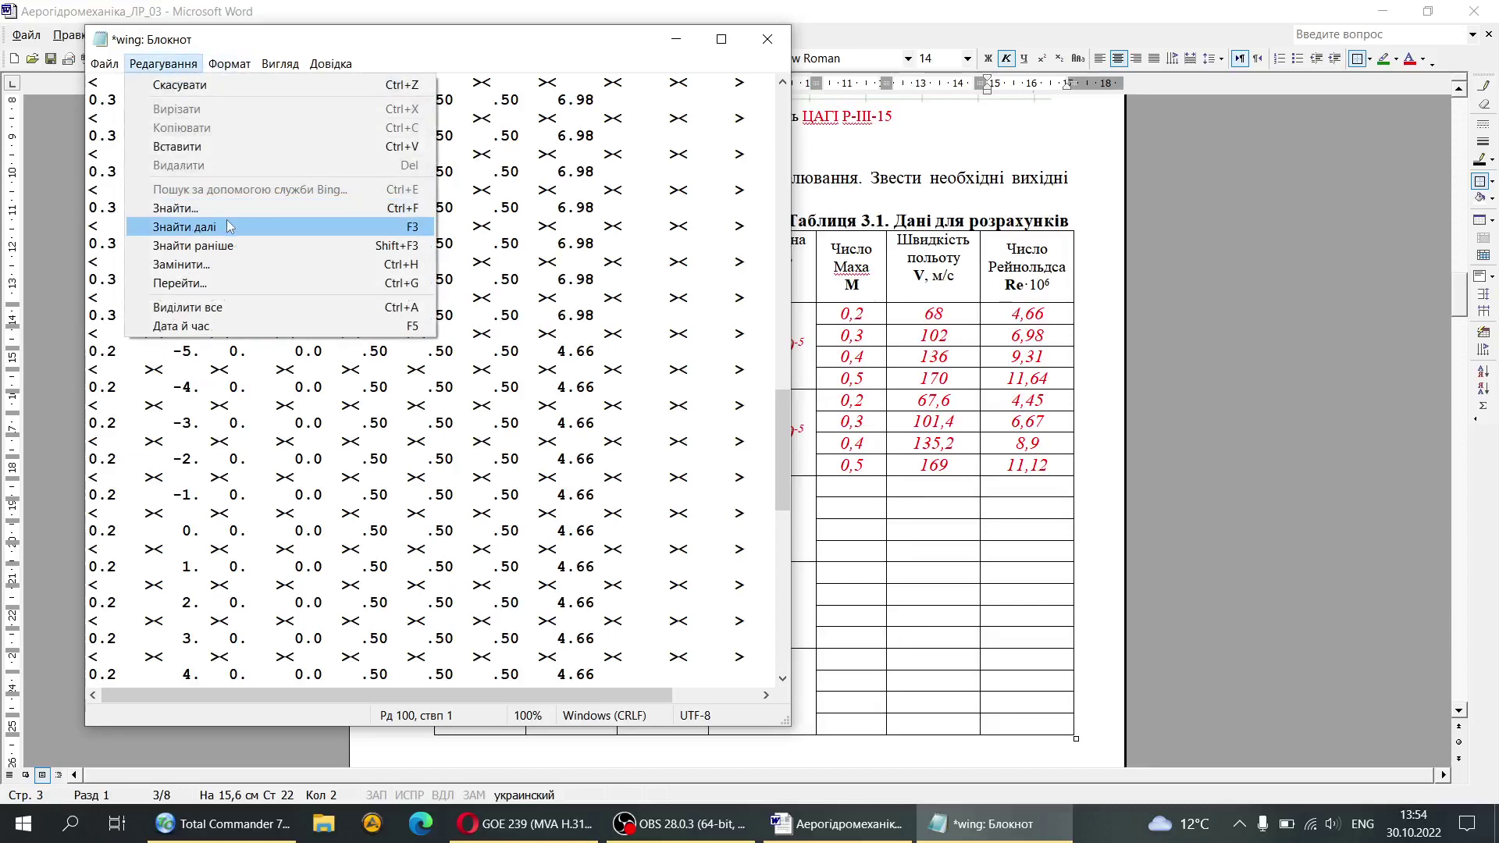
{"action": "left_click", "coordinate": [234, 265]}
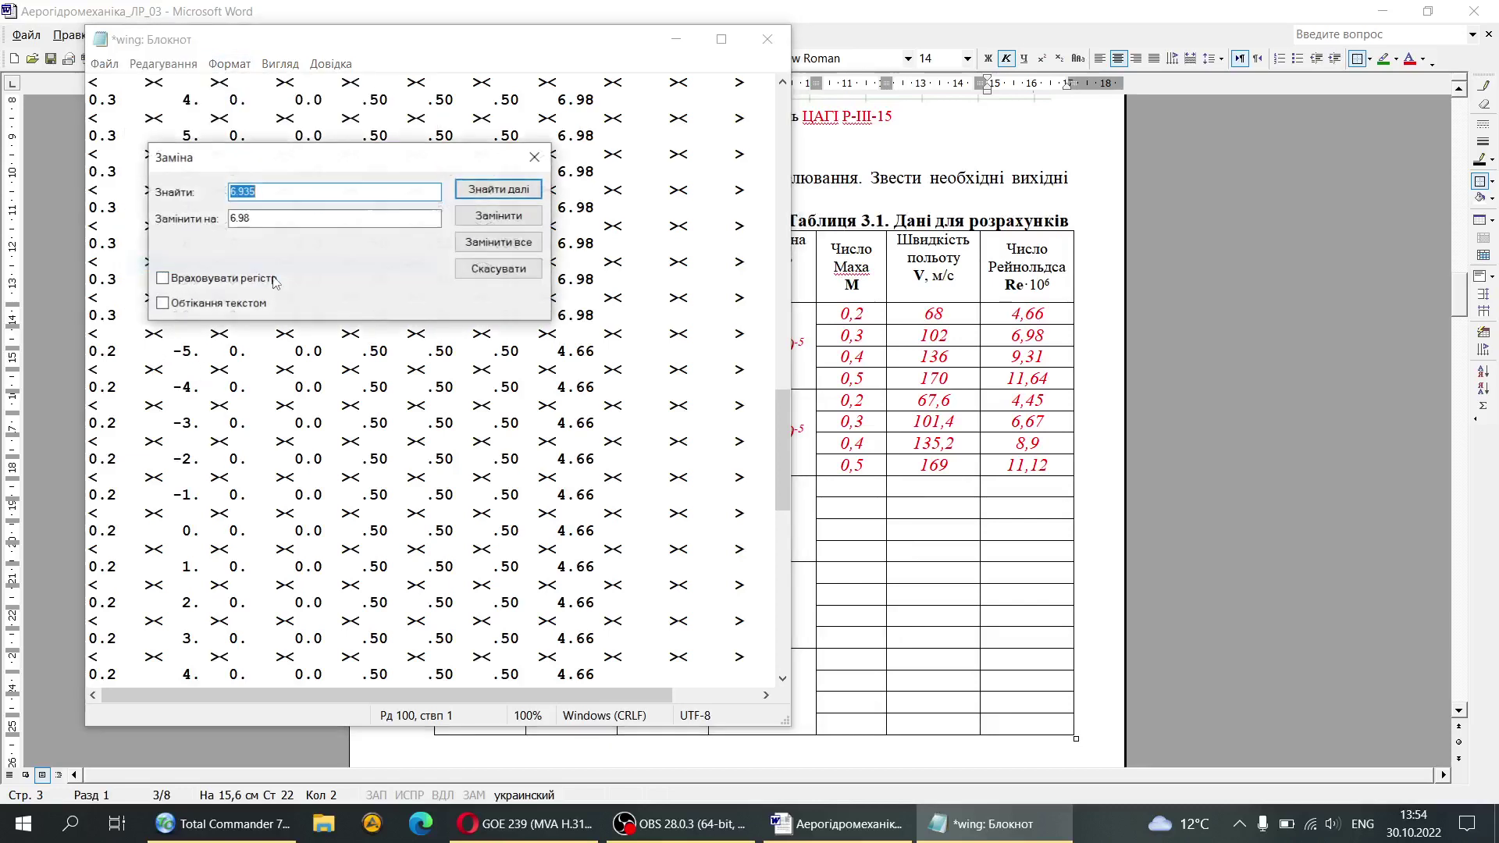
{"action": "type", "text": "0.2"}
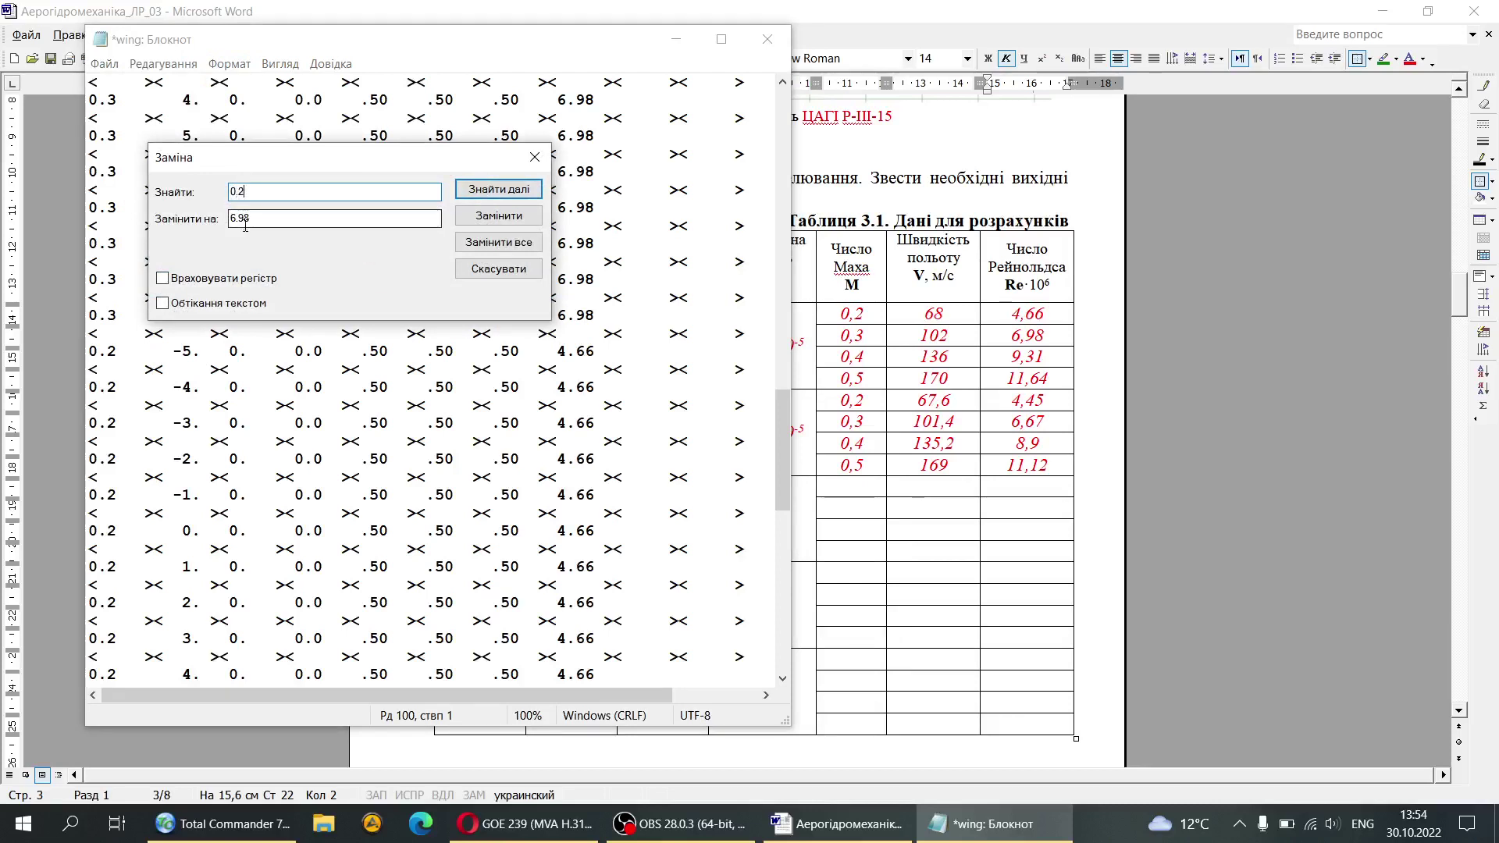
{"action": "left_click_drag", "start_coordinate": [274, 218], "coordinate": [159, 217]}
{"action": "type", "text": "0"}
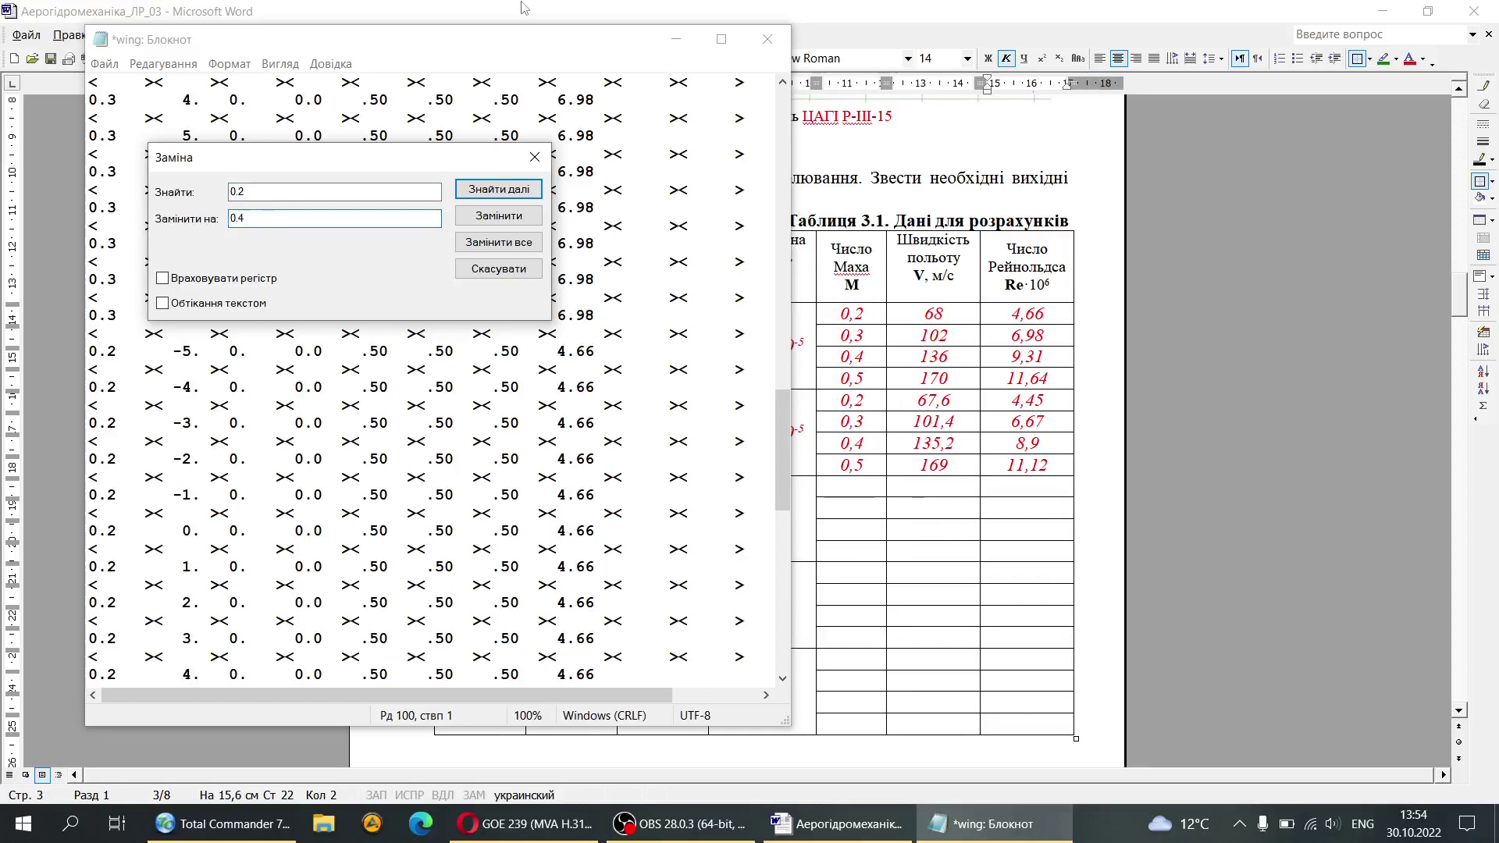
{"action": "type", "text": ".4"}
{"action": "left_click", "coordinate": [502, 221]}
{"action": "left_click", "coordinate": [500, 219]}
{"action": "left_click", "coordinate": [499, 220]}
{"action": "left_click", "coordinate": [497, 218]}
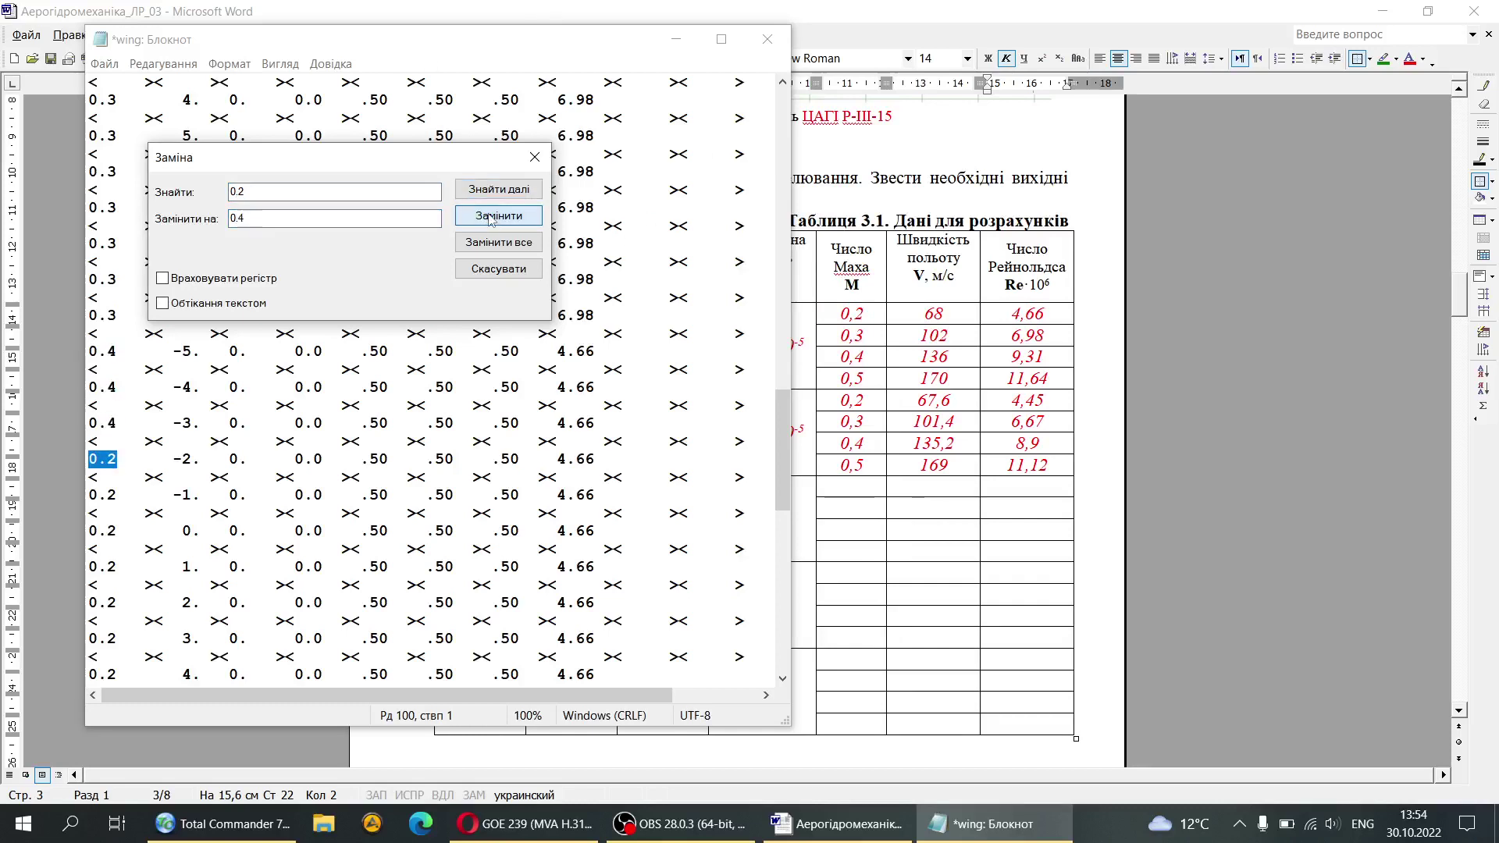
{"action": "left_click", "coordinate": [494, 219]}
{"action": "left_click", "coordinate": [493, 219]}
{"action": "left_click", "coordinate": [492, 219]}
{"action": "left_click", "coordinate": [492, 219]}
{"action": "left_click", "coordinate": [492, 219]}
{"action": "left_click", "coordinate": [492, 220]}
{"action": "left_click", "coordinate": [492, 220]}
{"action": "left_click", "coordinate": [491, 219]}
{"action": "left_click", "coordinate": [491, 220]}
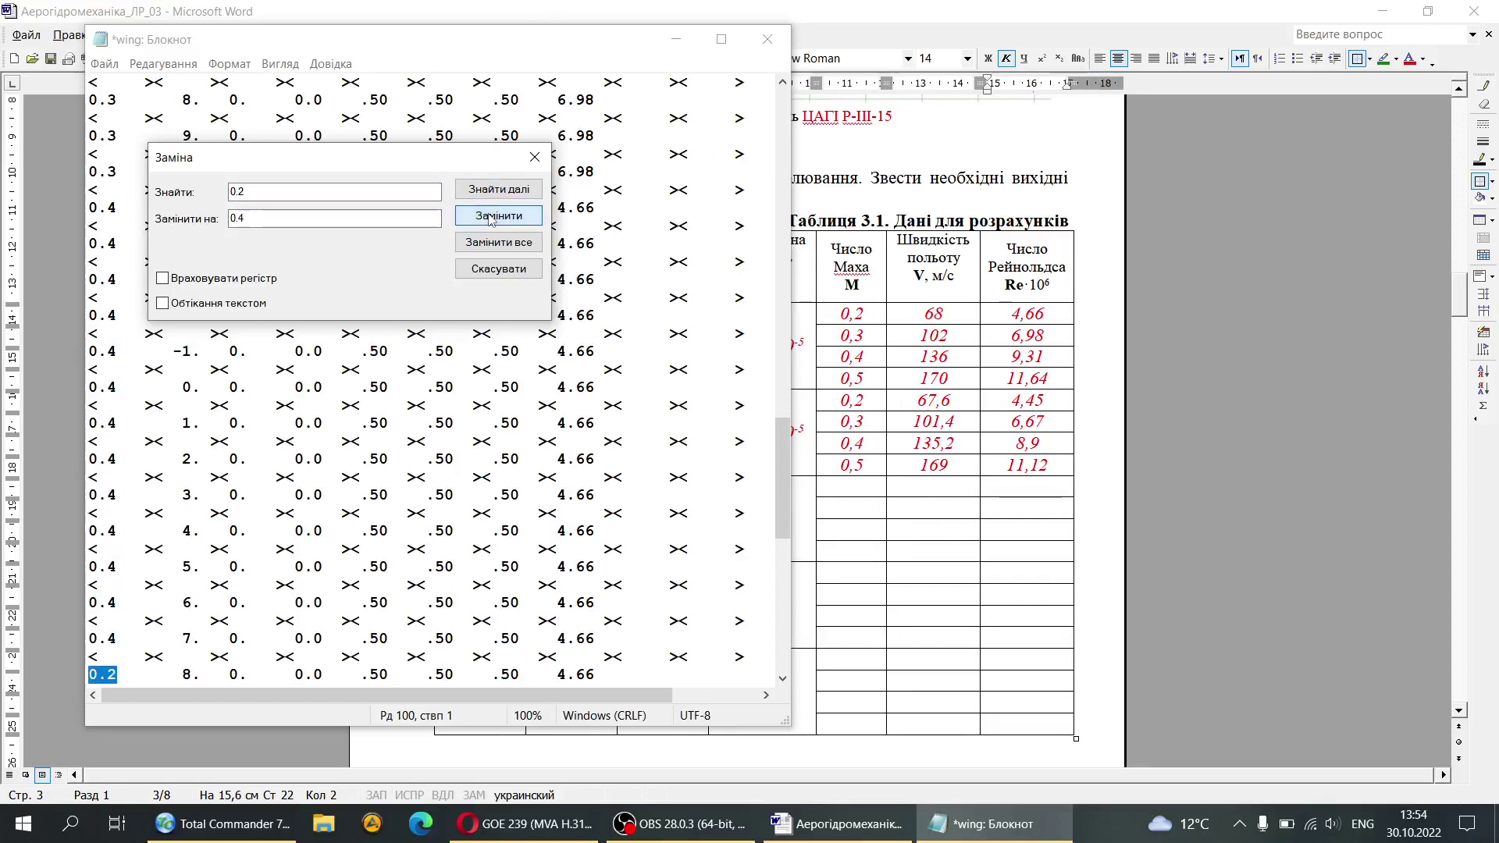
{"action": "left_click", "coordinate": [491, 220]}
{"action": "left_click", "coordinate": [491, 220]}
{"action": "left_click", "coordinate": [492, 219]}
{"action": "left_click", "coordinate": [492, 220]}
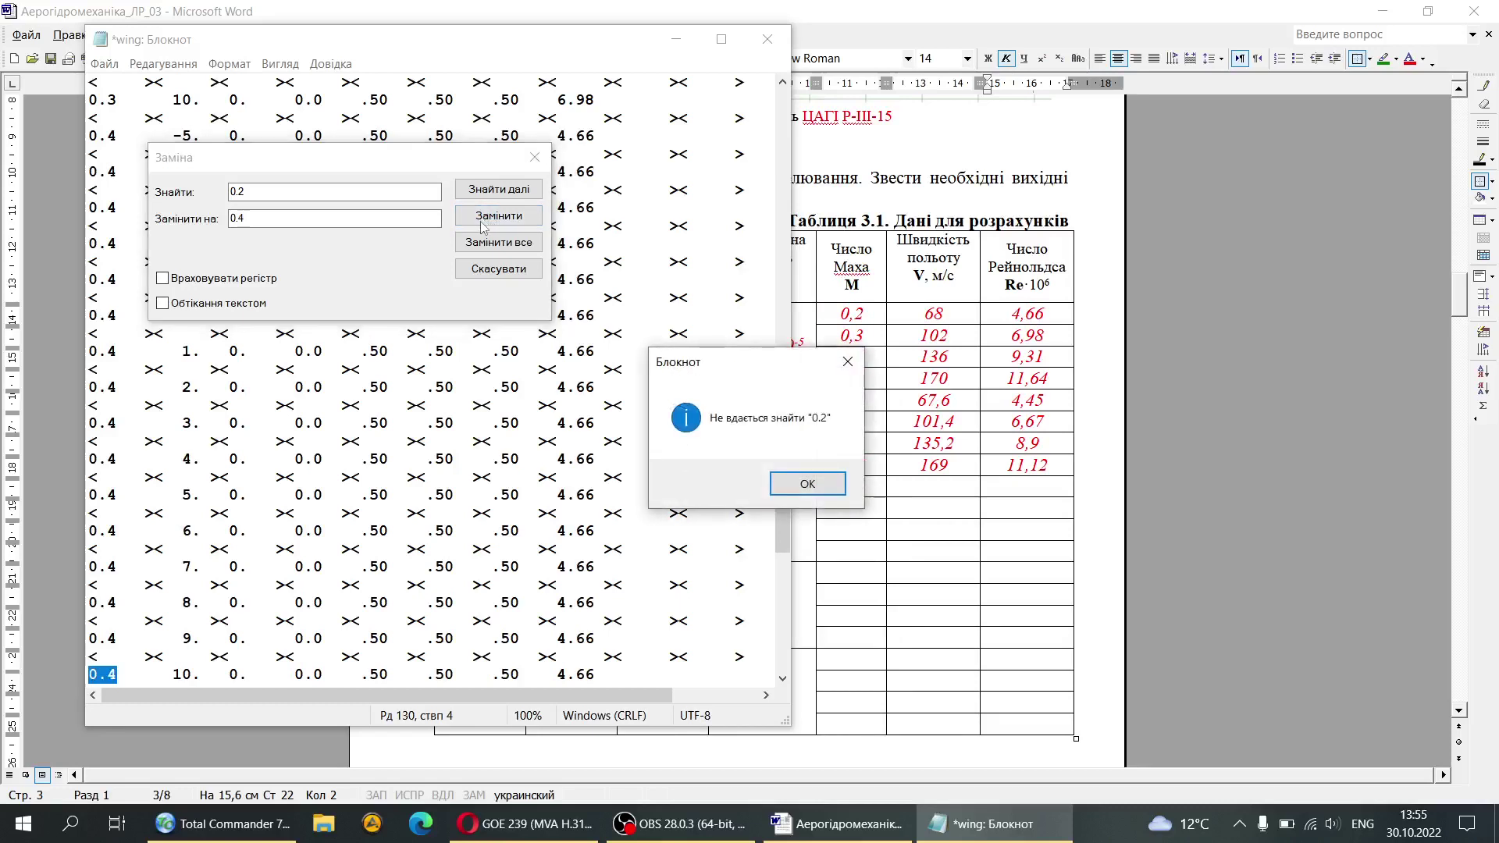
{"action": "left_click", "coordinate": [834, 487]}
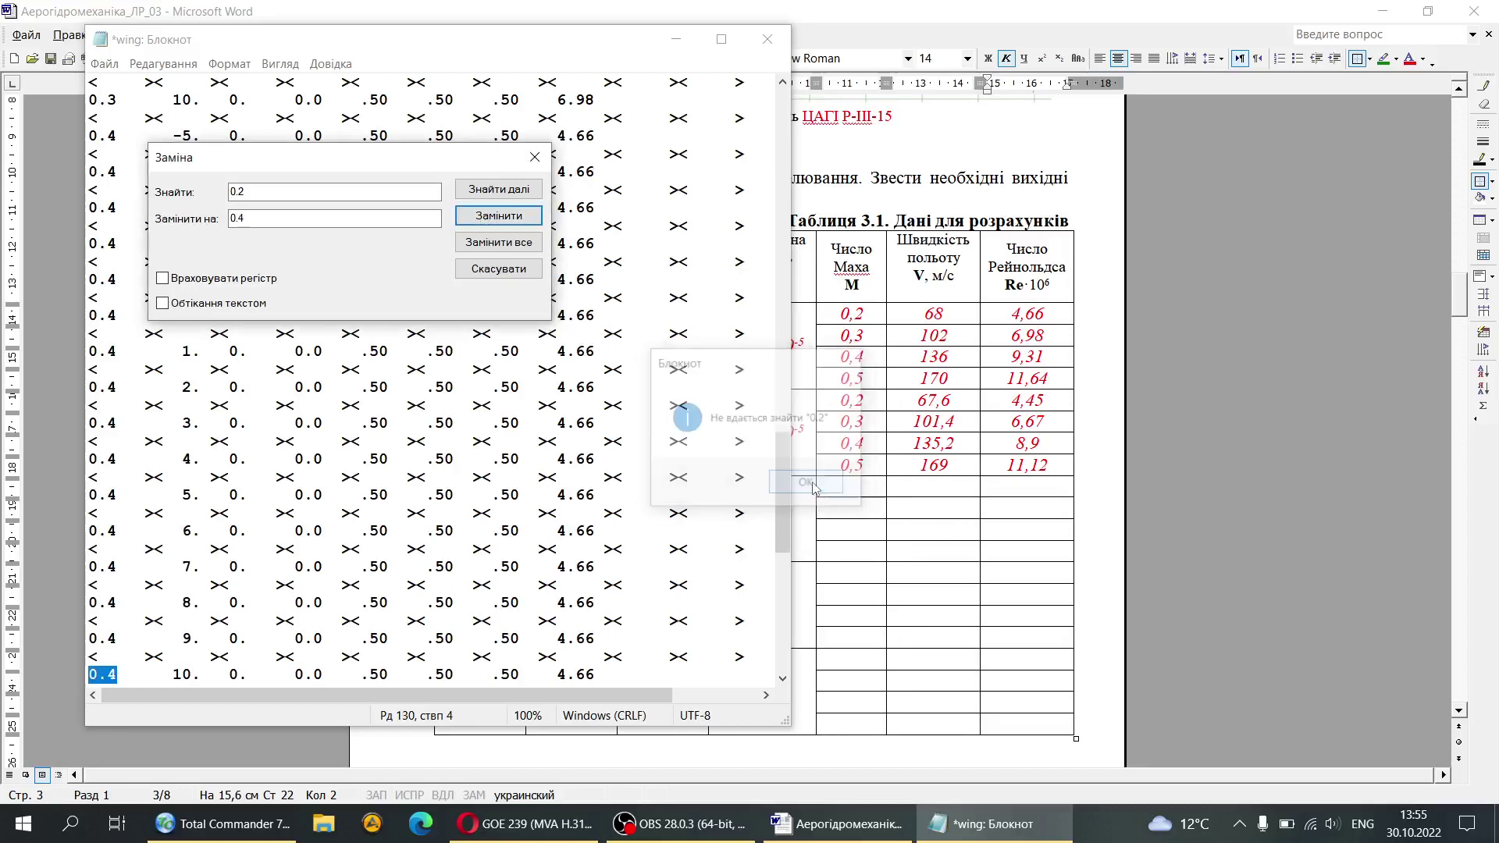
Step: Replace Mach 0.3 with 0.5 one occurrence at a time throughout the last pasted block and close the replace dialog
{"action": "left_click", "coordinate": [243, 194]}
{"action": "type", "text": "3"}
{"action": "left_click", "coordinate": [270, 221]}
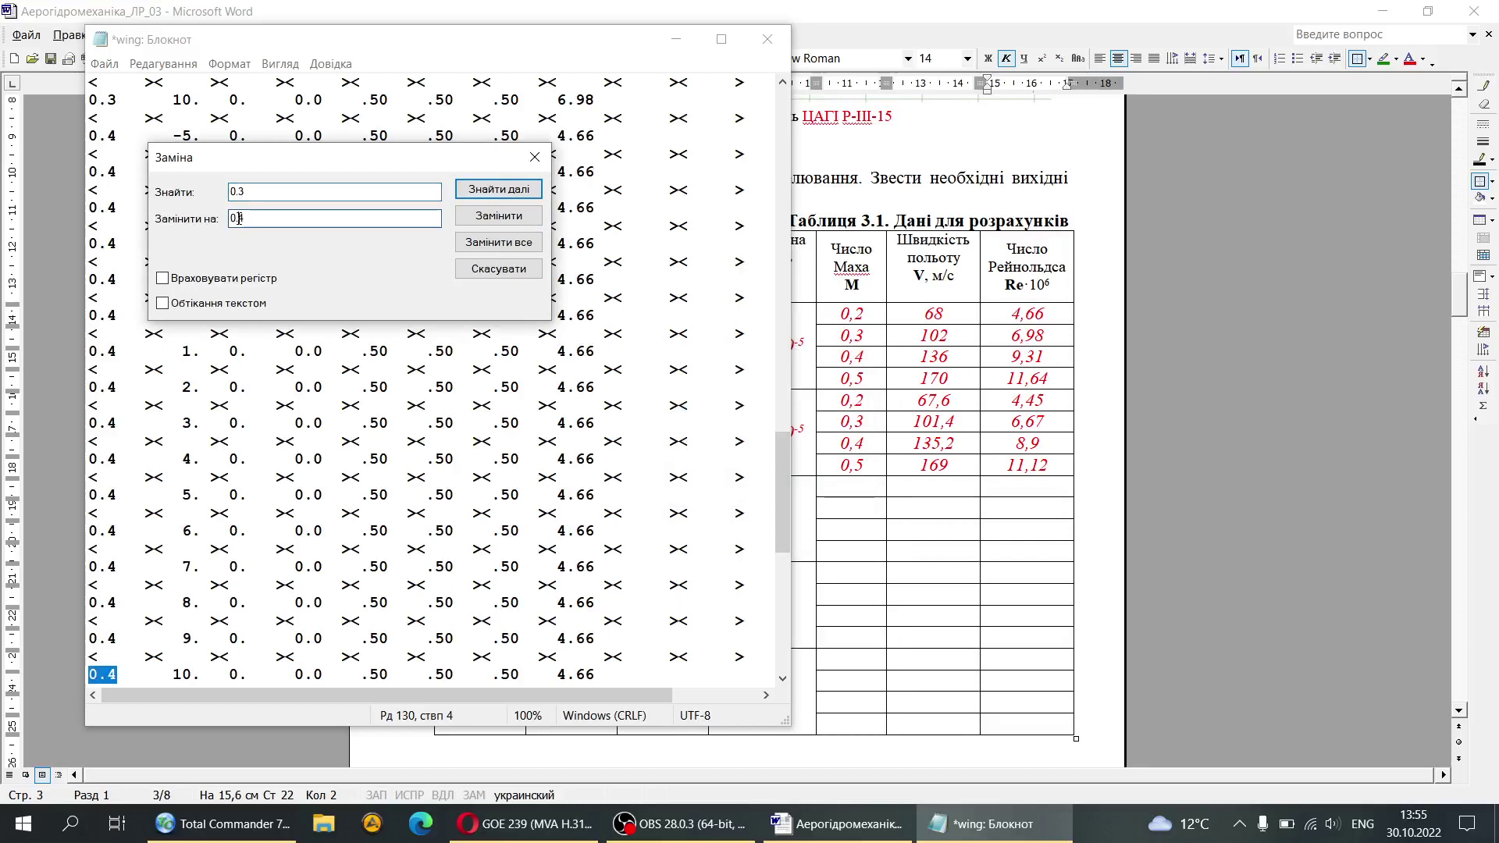
{"action": "key", "text": "BackSpace"}
{"action": "type", "text": "5"}
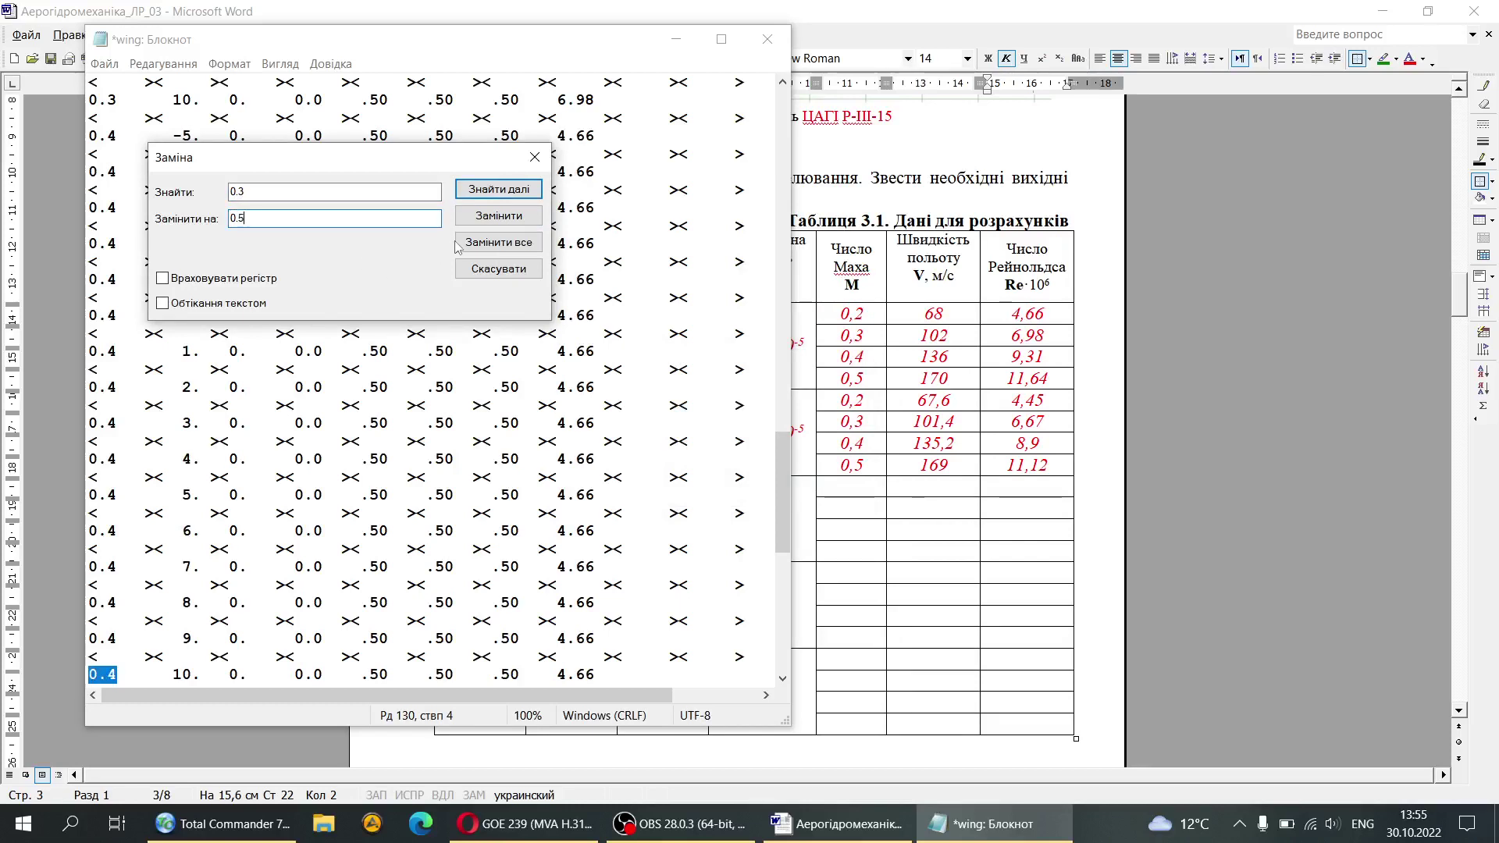
{"action": "left_click", "coordinate": [504, 216]}
{"action": "left_click", "coordinate": [504, 216]}
{"action": "left_click", "coordinate": [504, 216]}
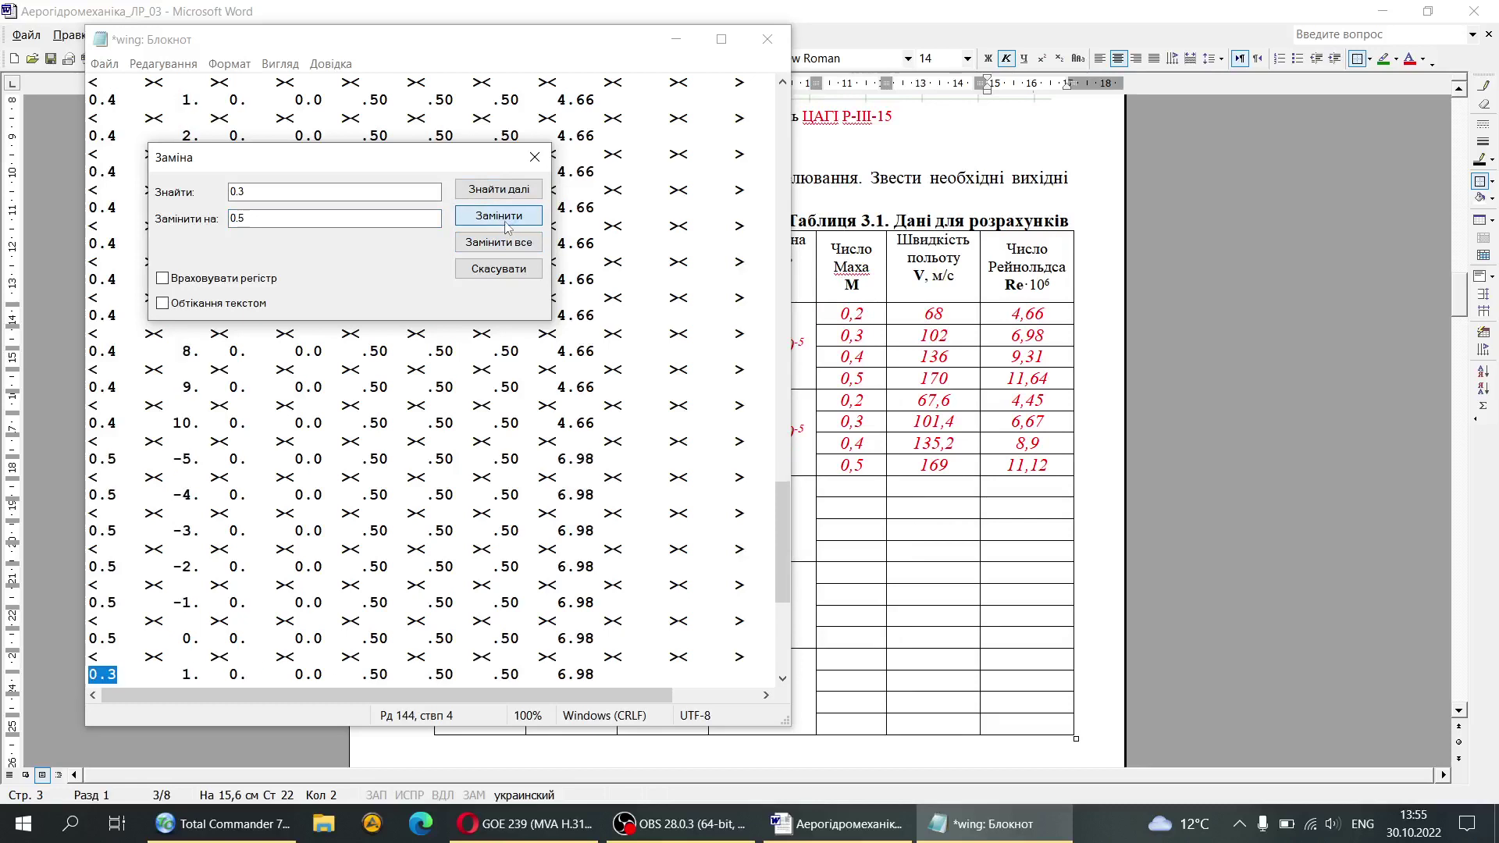
{"action": "left_click", "coordinate": [504, 216]}
{"action": "left_click", "coordinate": [505, 221]}
{"action": "left_click", "coordinate": [505, 221]}
{"action": "left_click", "coordinate": [505, 221]}
{"action": "left_click", "coordinate": [505, 221]}
{"action": "left_click", "coordinate": [504, 221]}
{"action": "left_click", "coordinate": [504, 221]}
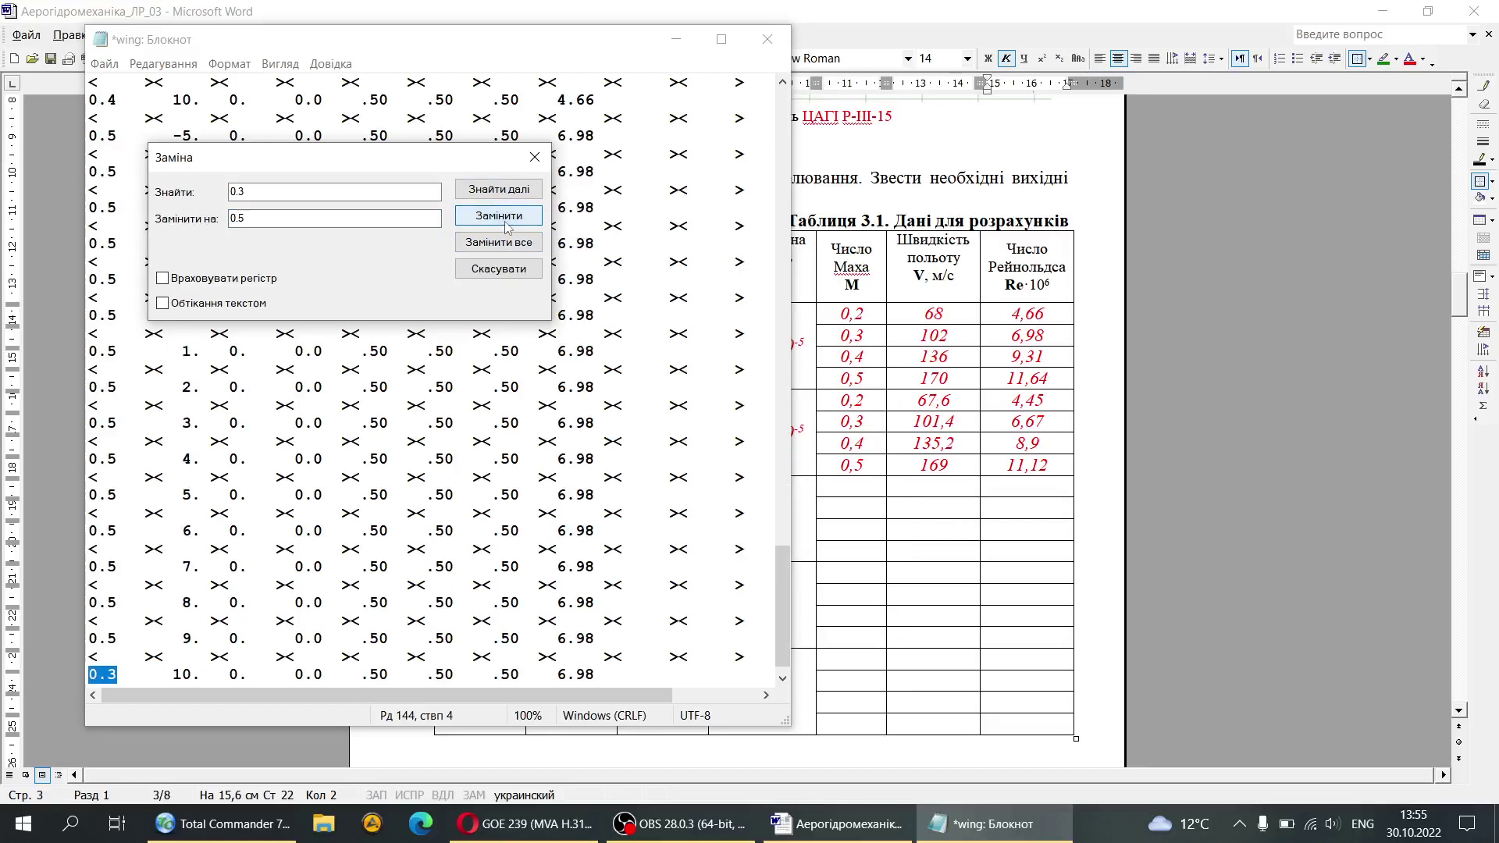
{"action": "left_click", "coordinate": [505, 221]}
{"action": "left_click", "coordinate": [505, 221]}
{"action": "key", "text": "Return"}
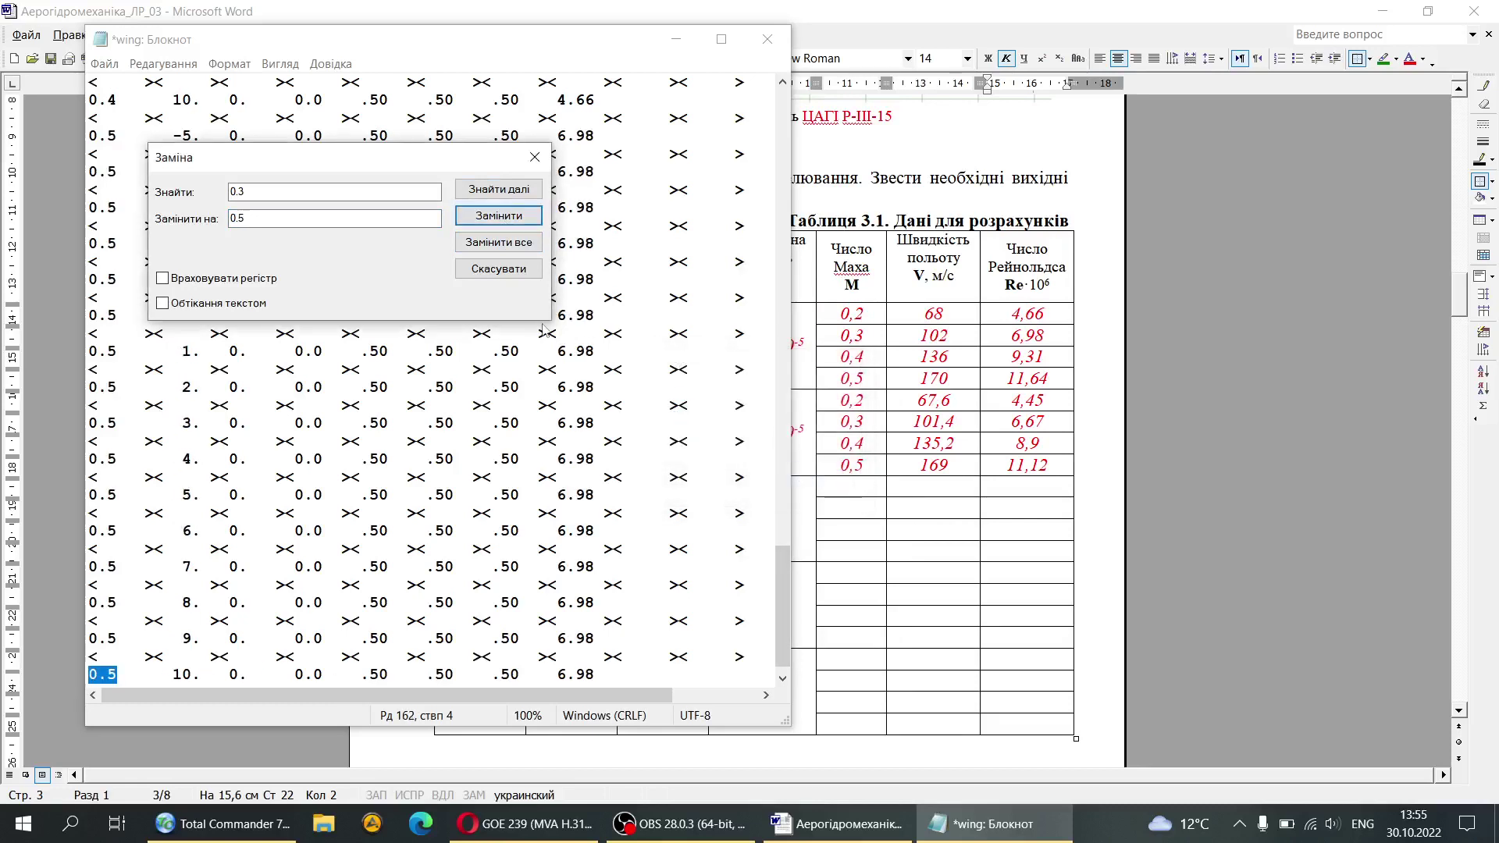
{"action": "key", "text": "Escape"}
Step: Replace Reinol 4.66 with 9.31 one occurrence at a time throughout the Mach 0.4 block, starting at its Alf -5 line
{"action": "left_click", "coordinate": [610, 225]}
{"action": "scroll", "coordinate": [610, 225], "scroll_direction": "up", "scroll_amount": 5}
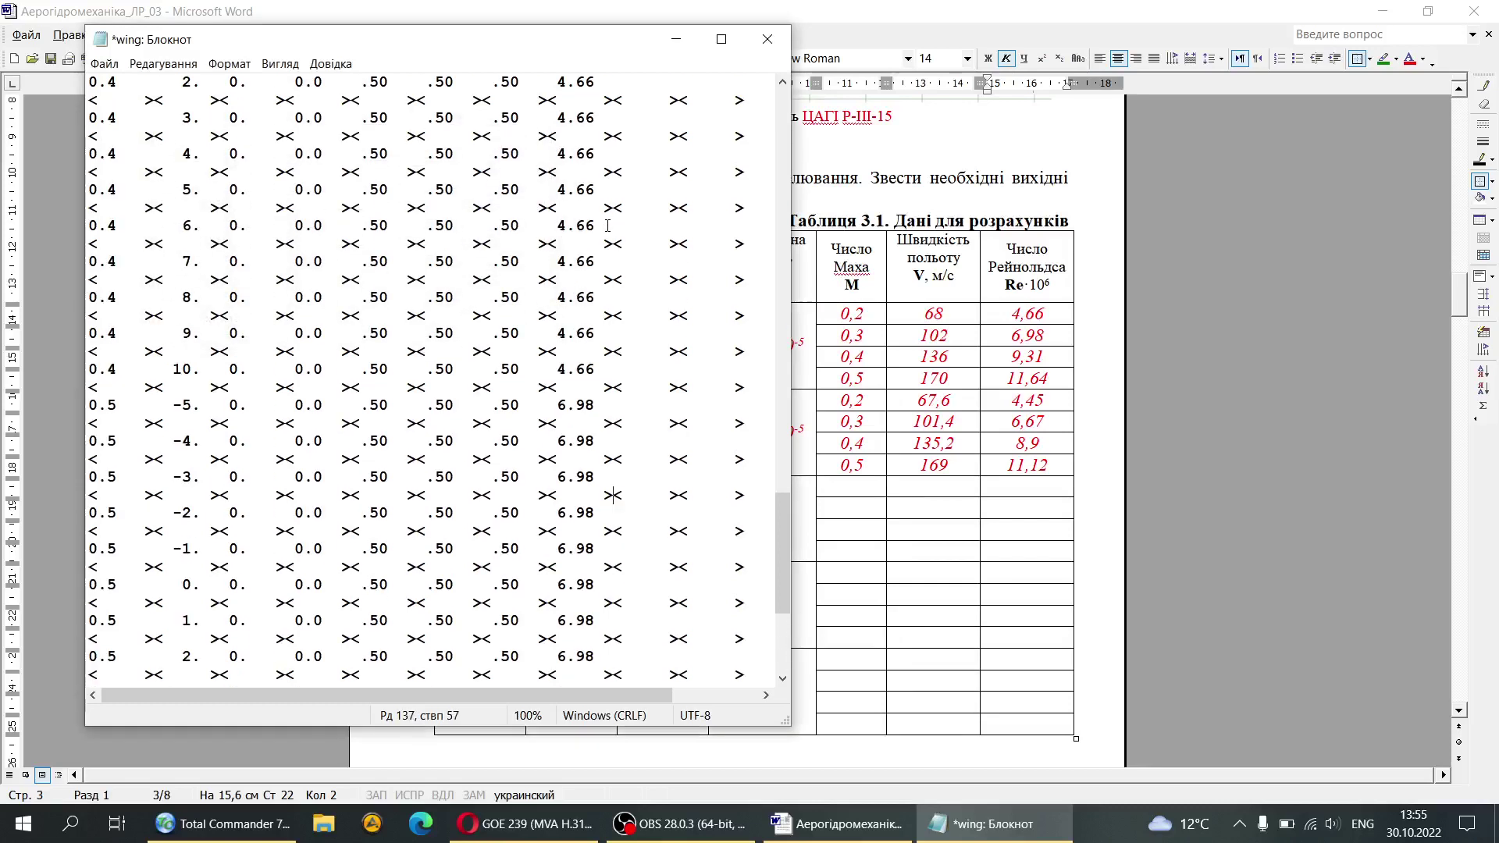
{"action": "scroll", "coordinate": [521, 382], "scroll_direction": "up", "scroll_amount": 10}
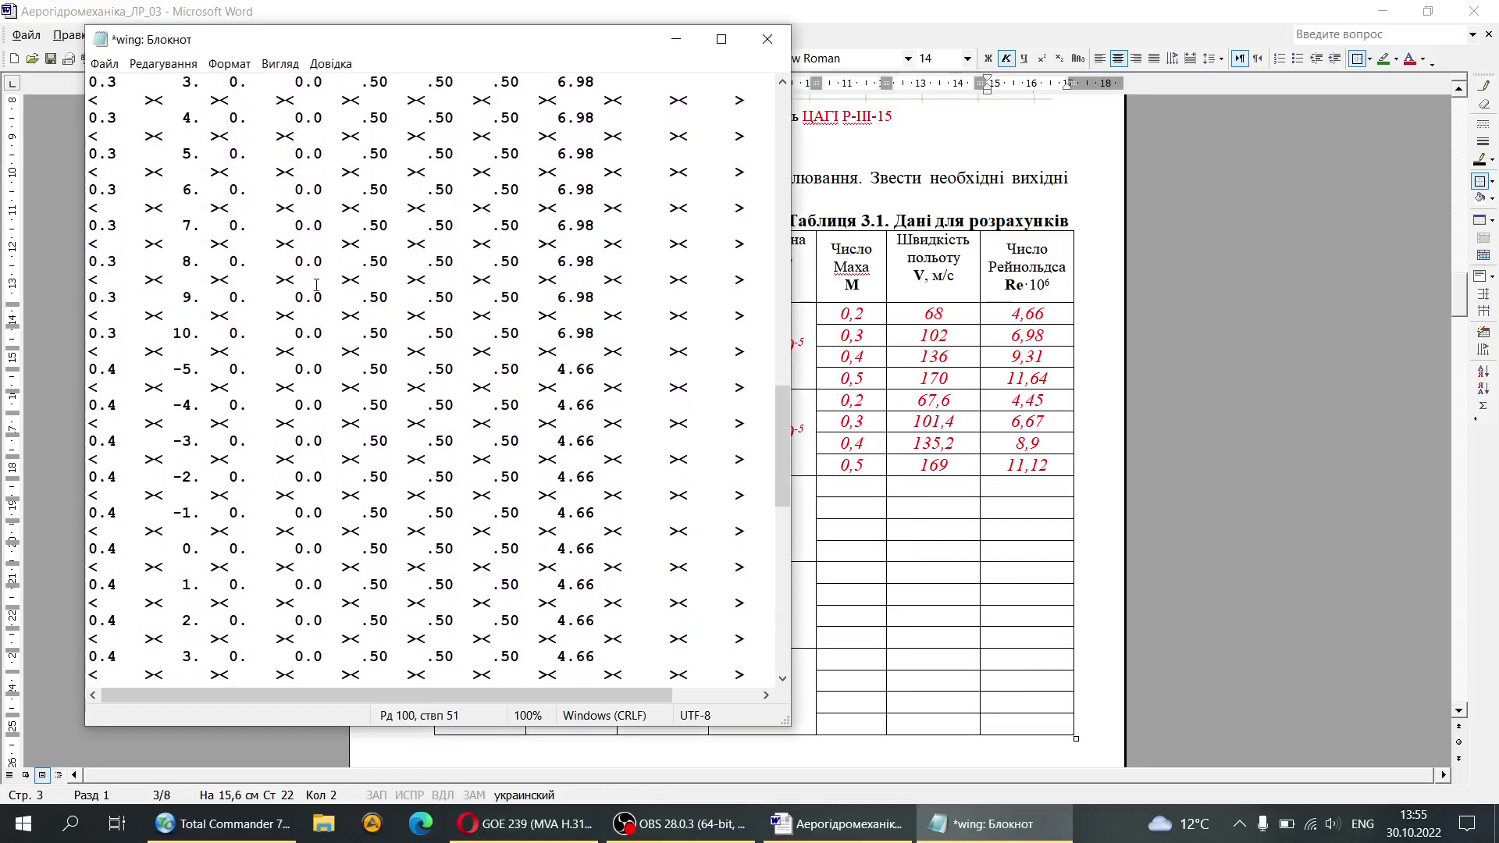
{"action": "left_click", "coordinate": [163, 63]}
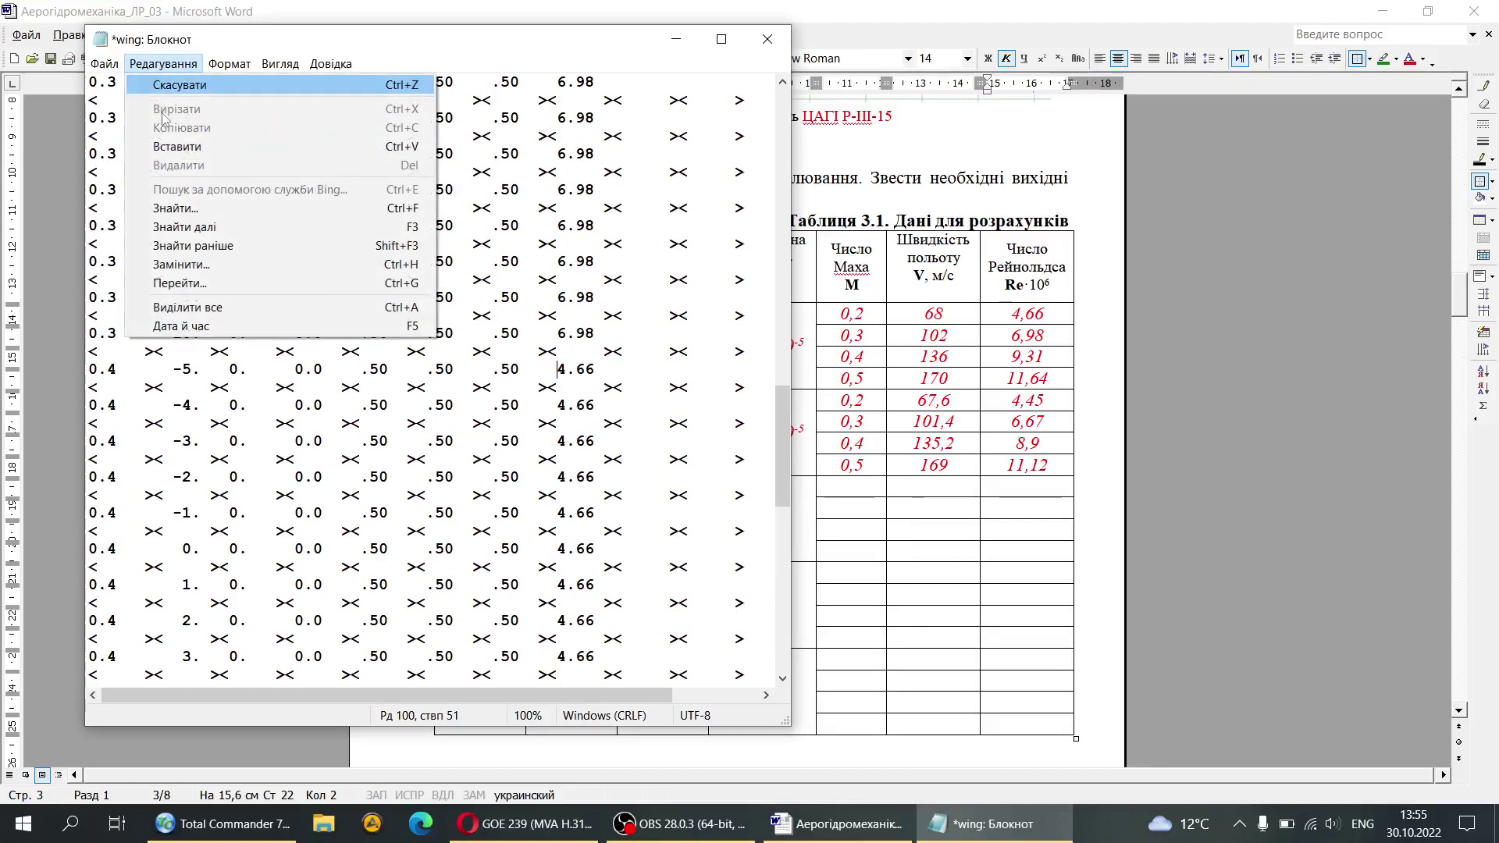
{"action": "left_click", "coordinate": [209, 264]}
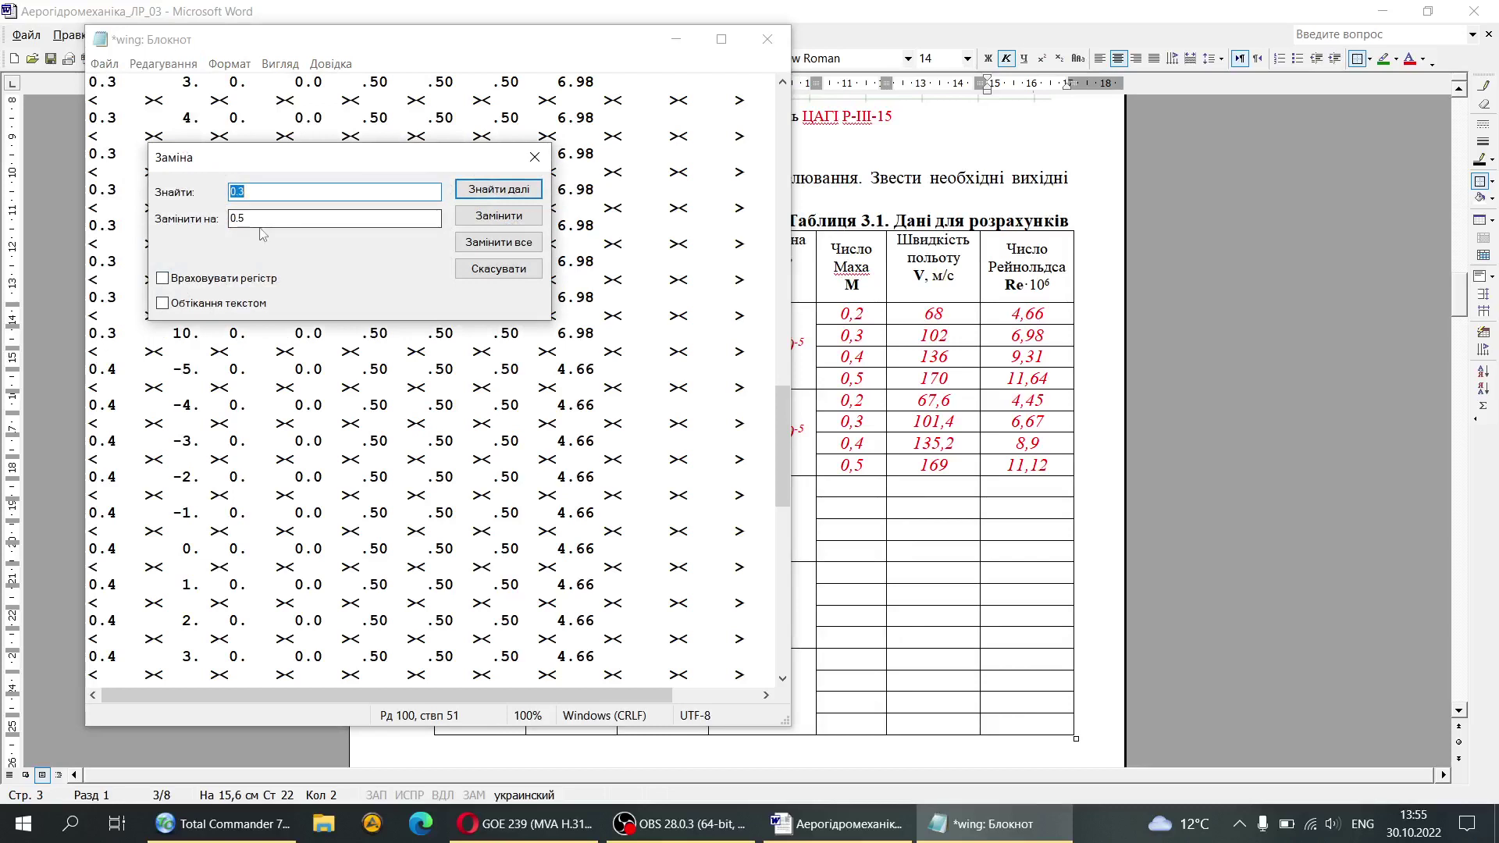
{"action": "type", "text": "4"}
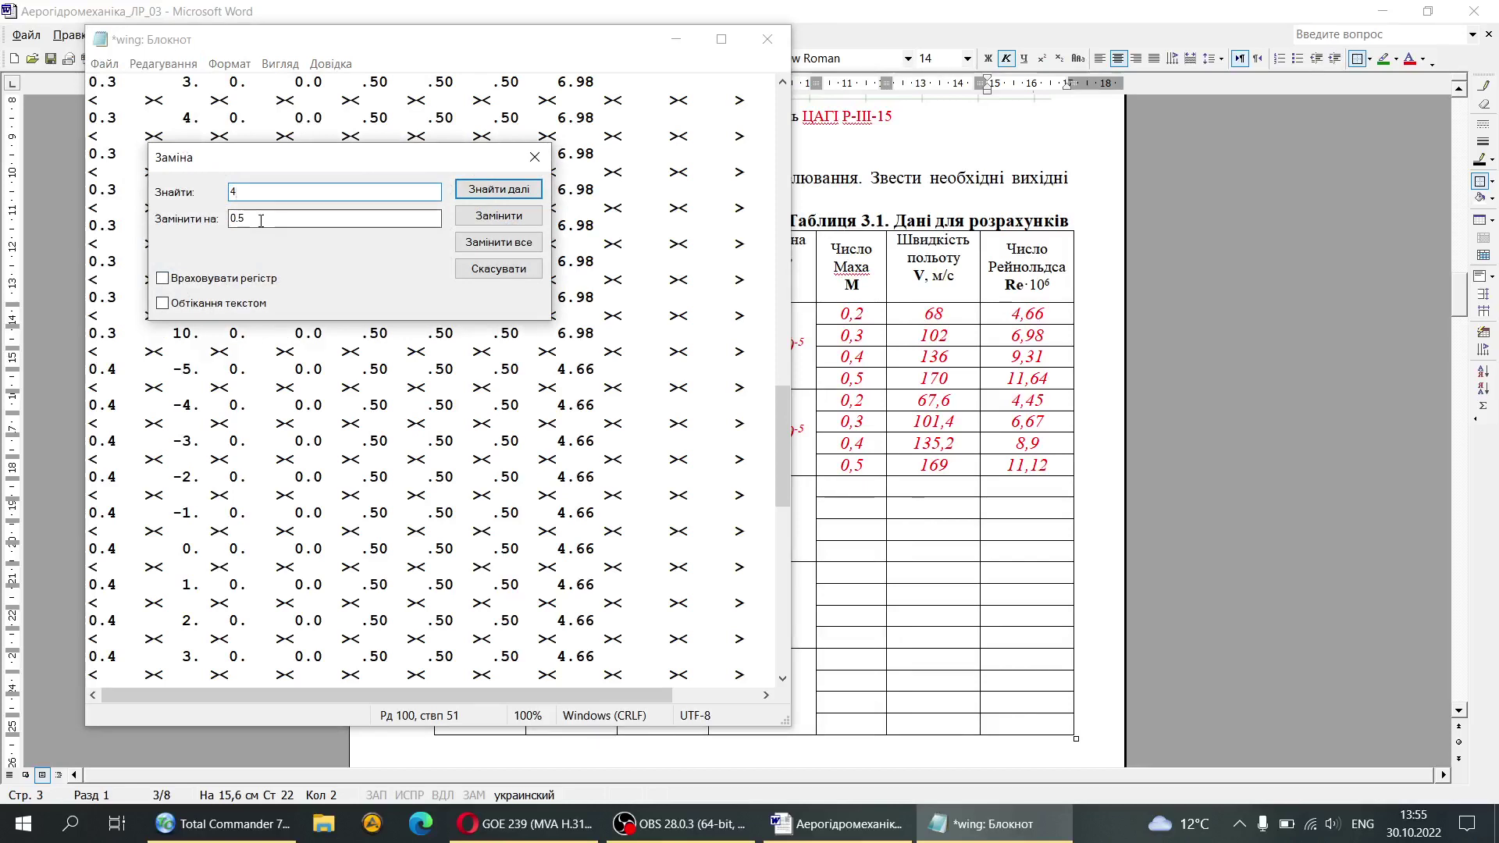
{"action": "type", "text": ".66"}
{"action": "key", "text": "Tab"}
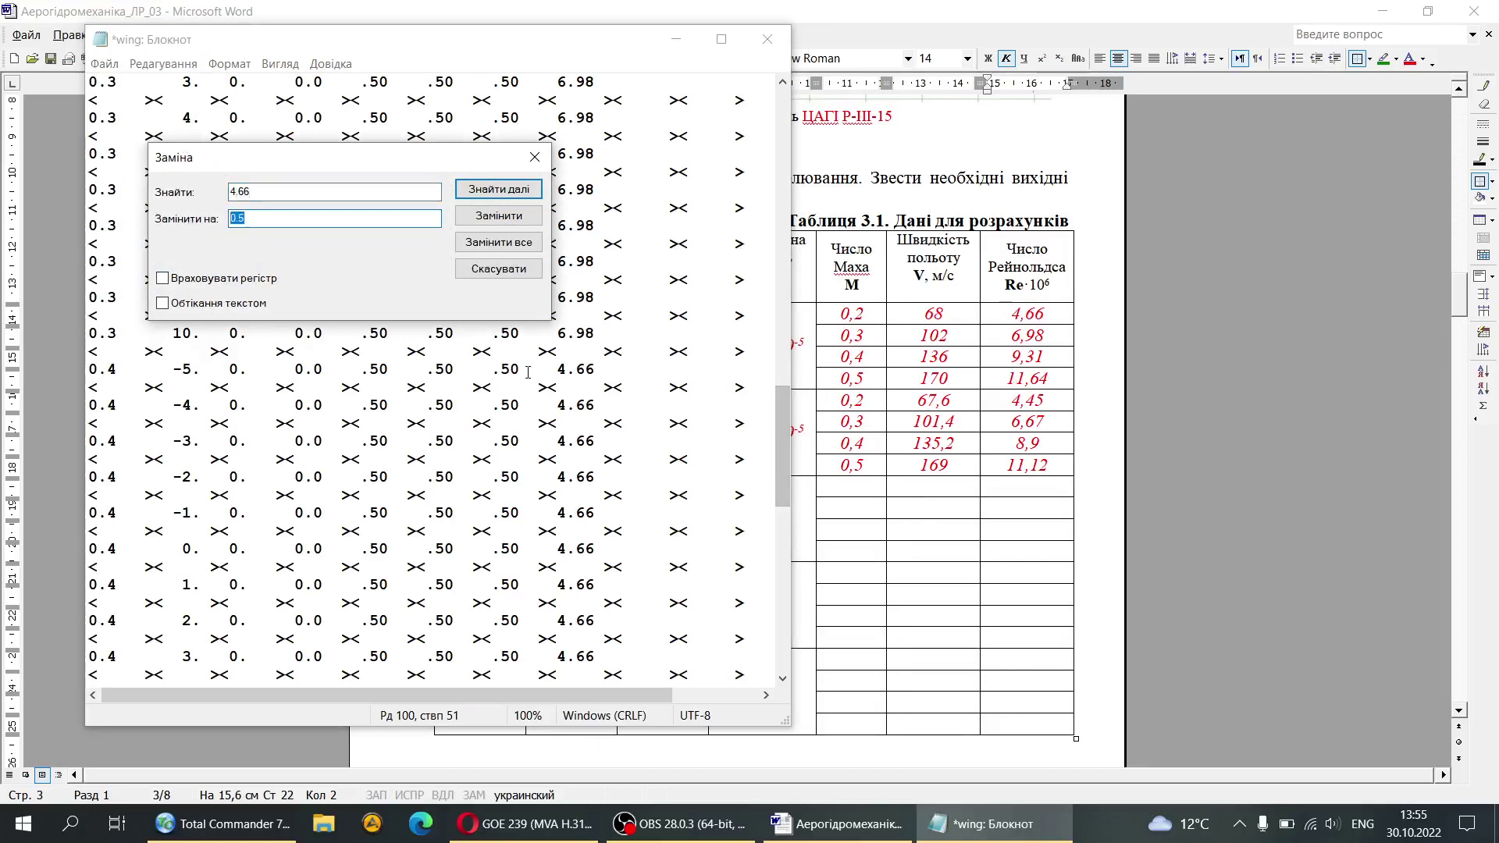
{"action": "type", "text": "9.31"}
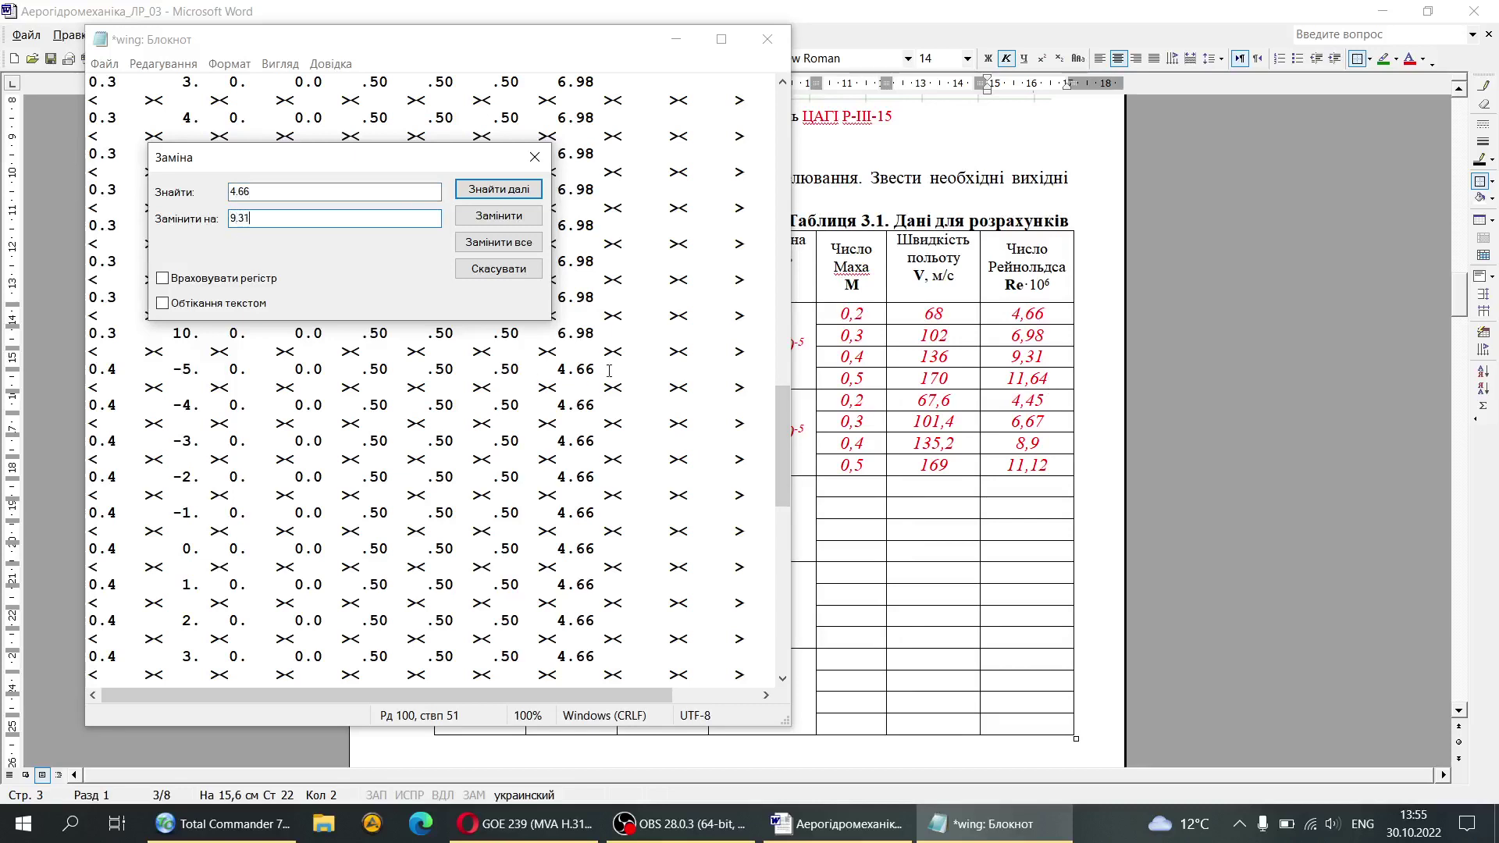
{"action": "left_click", "coordinate": [501, 217]}
{"action": "left_click", "coordinate": [500, 216]}
{"action": "left_click", "coordinate": [501, 216]}
{"action": "left_click", "coordinate": [501, 216]}
{"action": "left_click", "coordinate": [500, 216]}
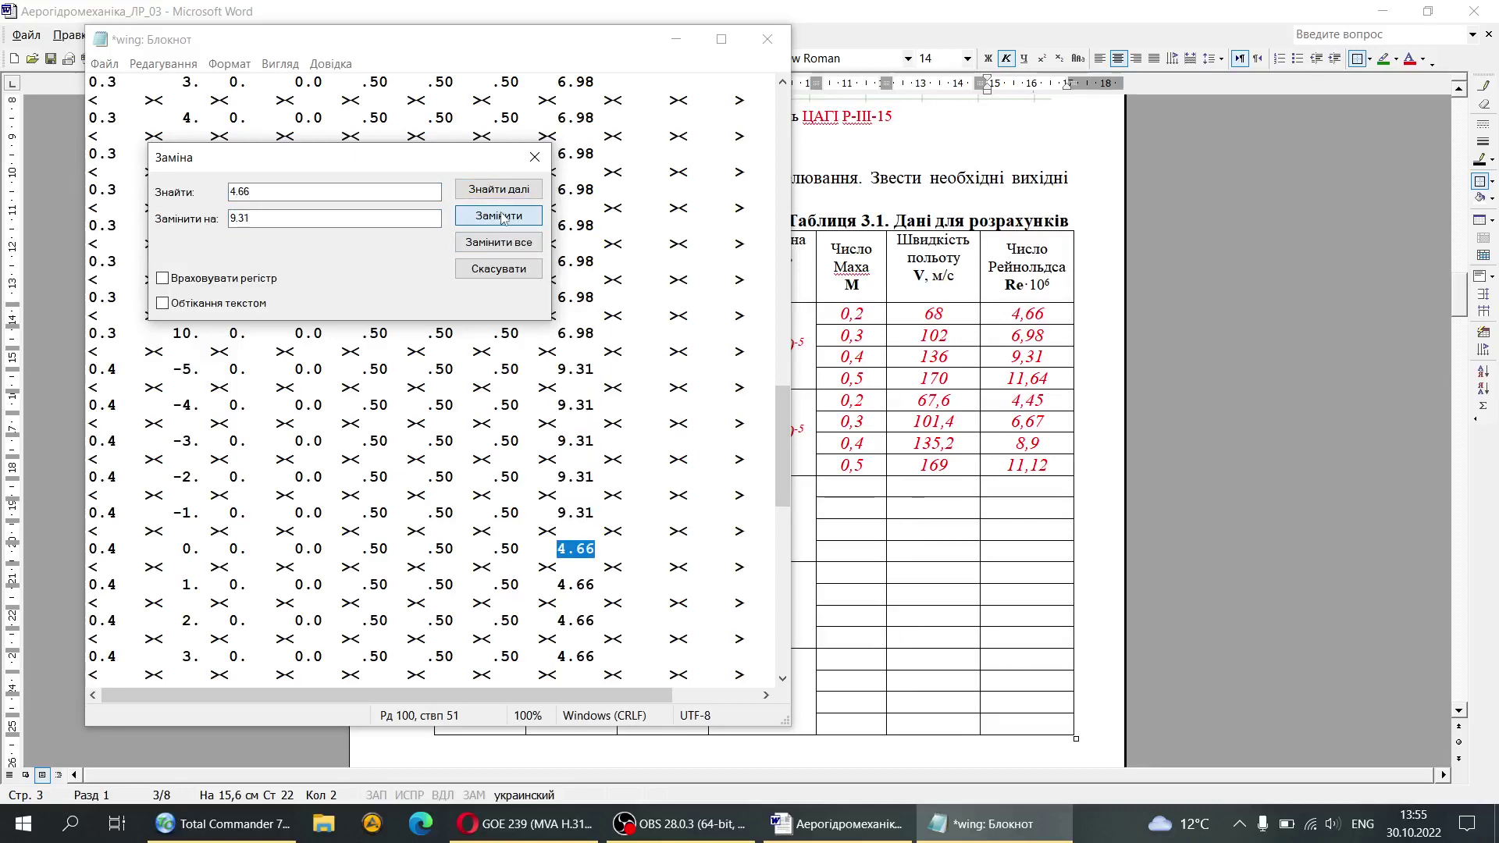
{"action": "left_click", "coordinate": [501, 216]}
{"action": "left_click", "coordinate": [501, 217]}
{"action": "left_click", "coordinate": [500, 217]}
{"action": "left_click", "coordinate": [500, 217]}
{"action": "left_click", "coordinate": [500, 217]}
{"action": "left_click", "coordinate": [501, 216]}
{"action": "left_click", "coordinate": [501, 216]}
{"action": "left_click", "coordinate": [501, 217]}
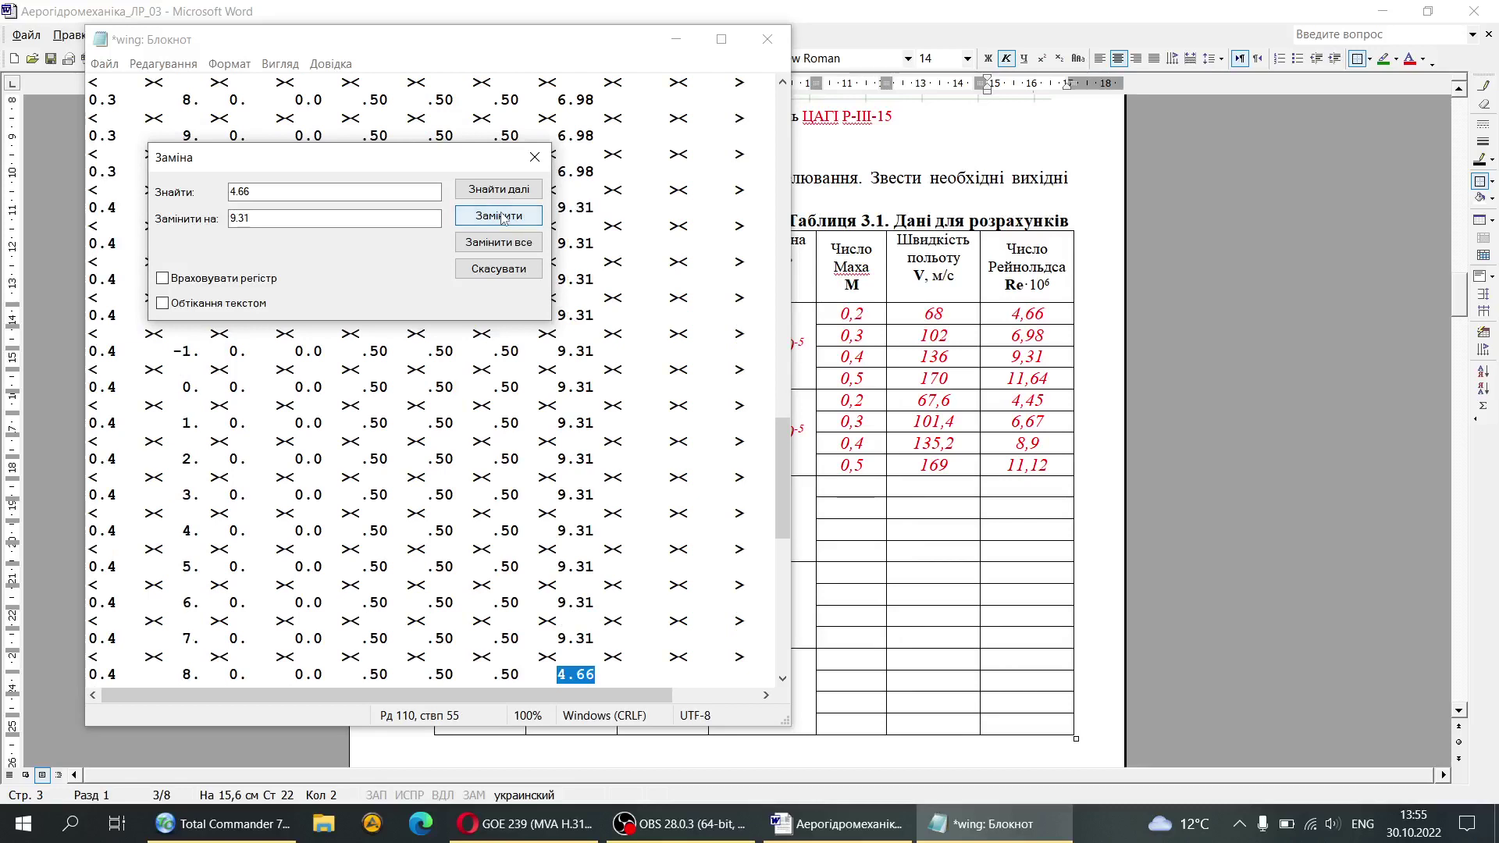
{"action": "left_click", "coordinate": [500, 216]}
{"action": "left_click", "coordinate": [500, 217]}
{"action": "left_click", "coordinate": [500, 217]}
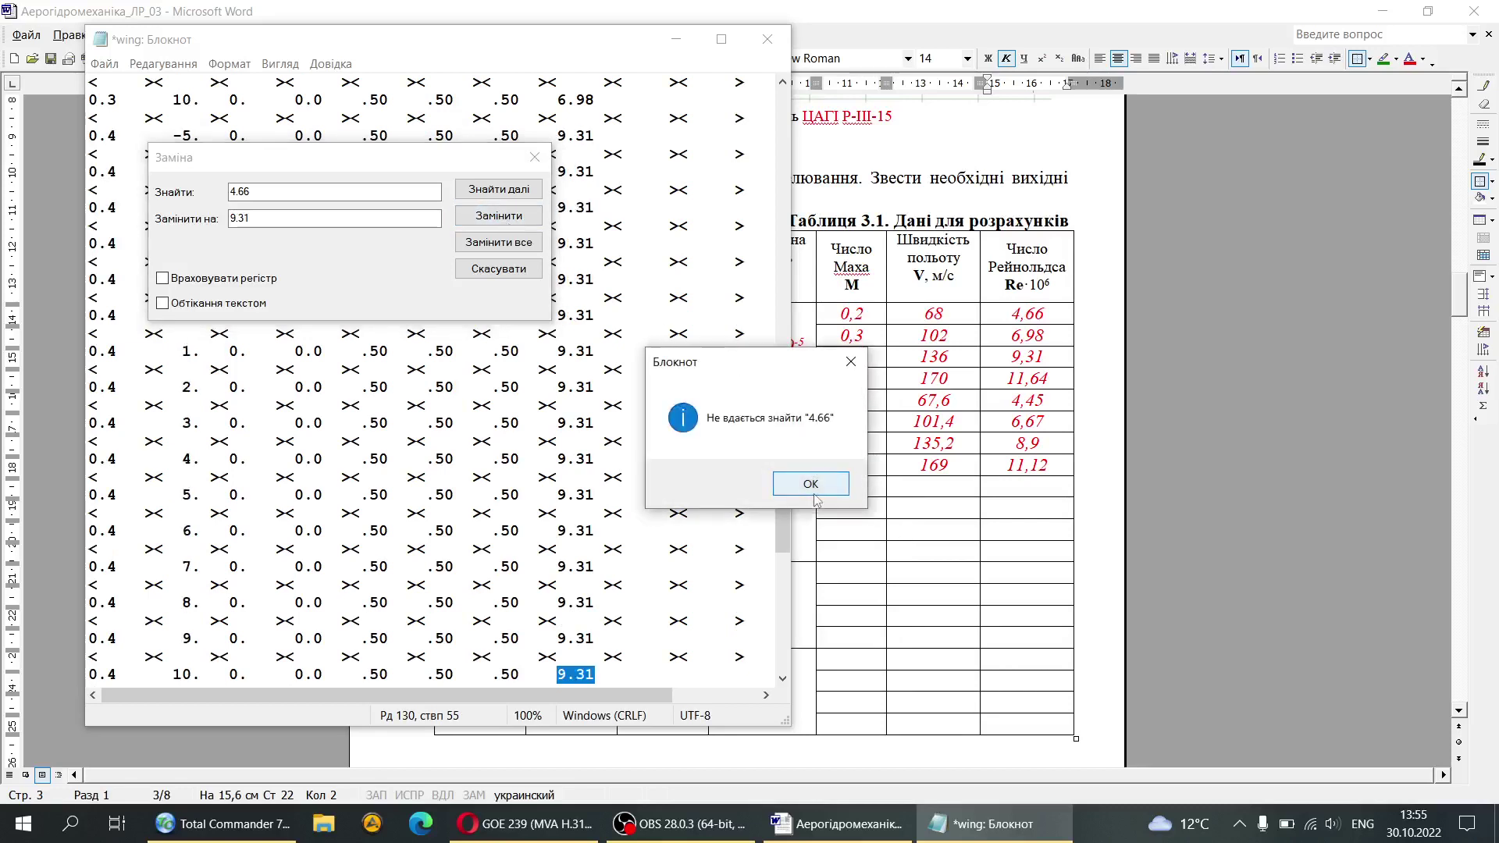
{"action": "key", "text": "Return"}
Step: Try to replace all 6.98 values with 11.64 across the whole file, and undo the replacement
{"action": "key", "text": "ctrl+h"}
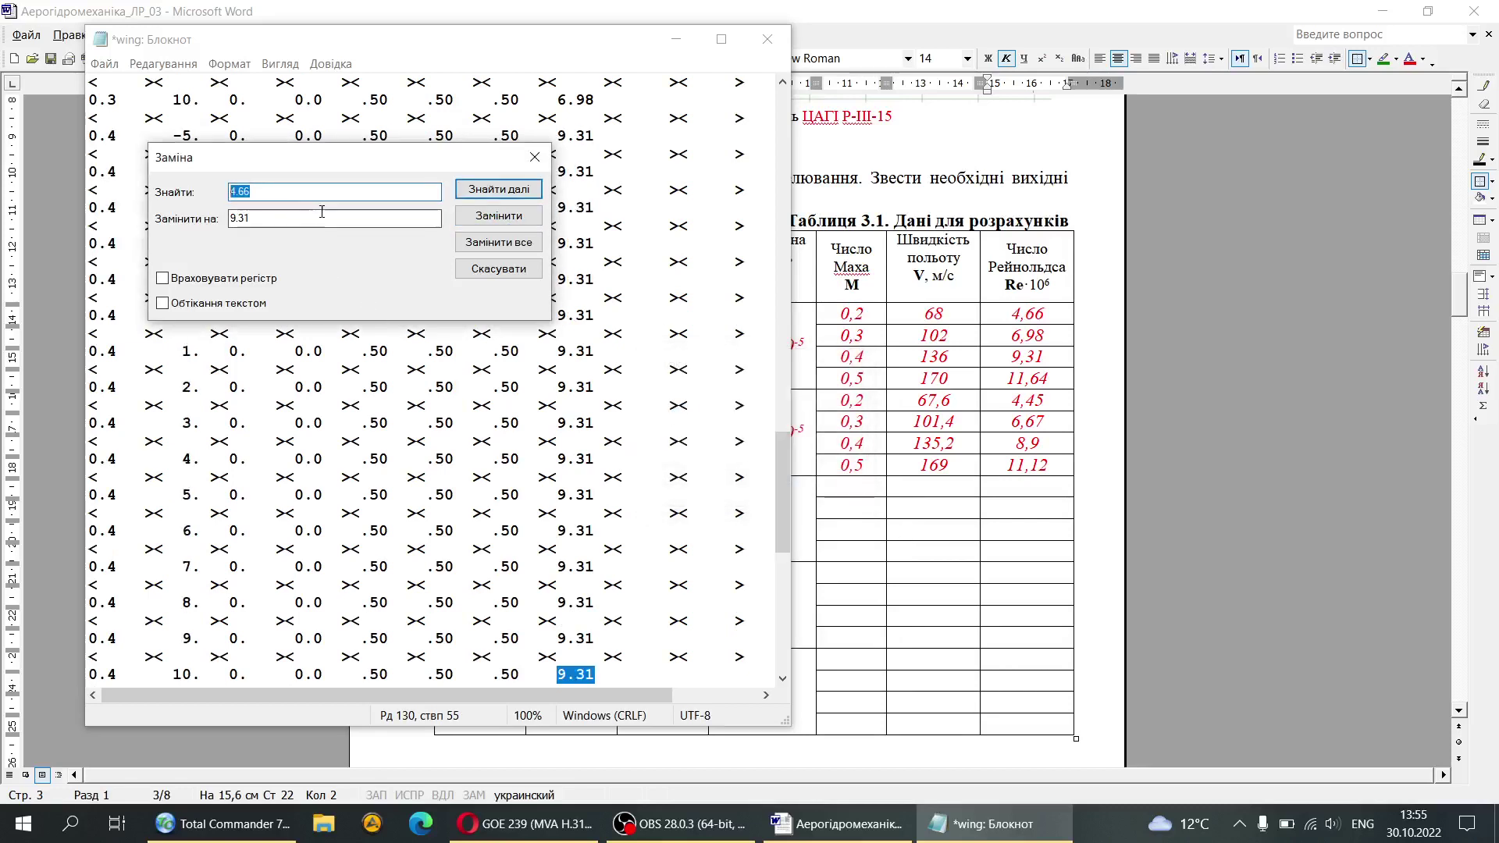
{"action": "type", "text": "6.98"}
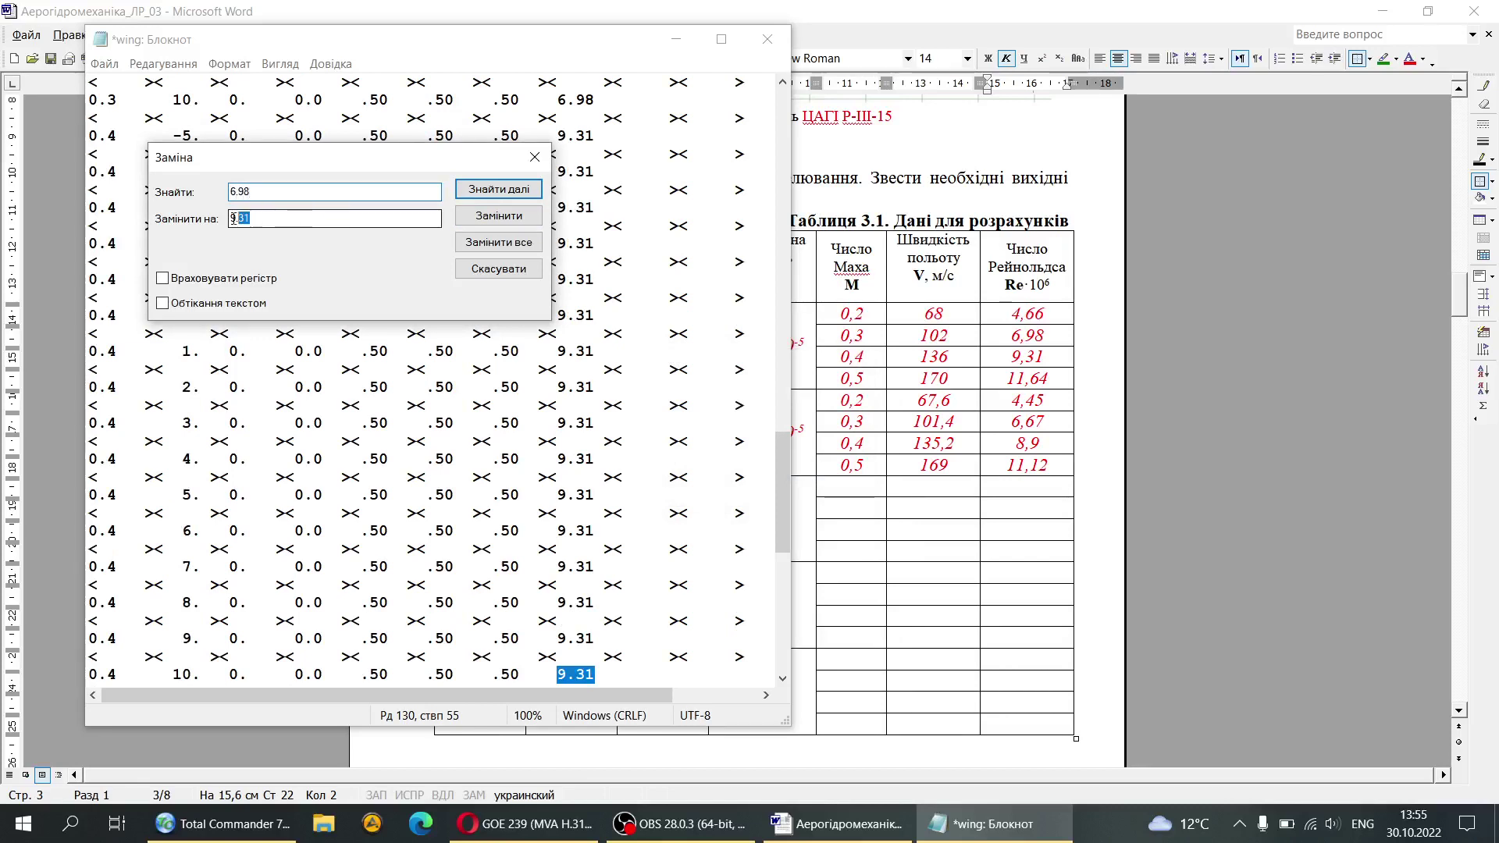
{"action": "left_click_drag", "start_coordinate": [233, 220], "coordinate": [228, 219]}
{"action": "type", "text": "11.64"}
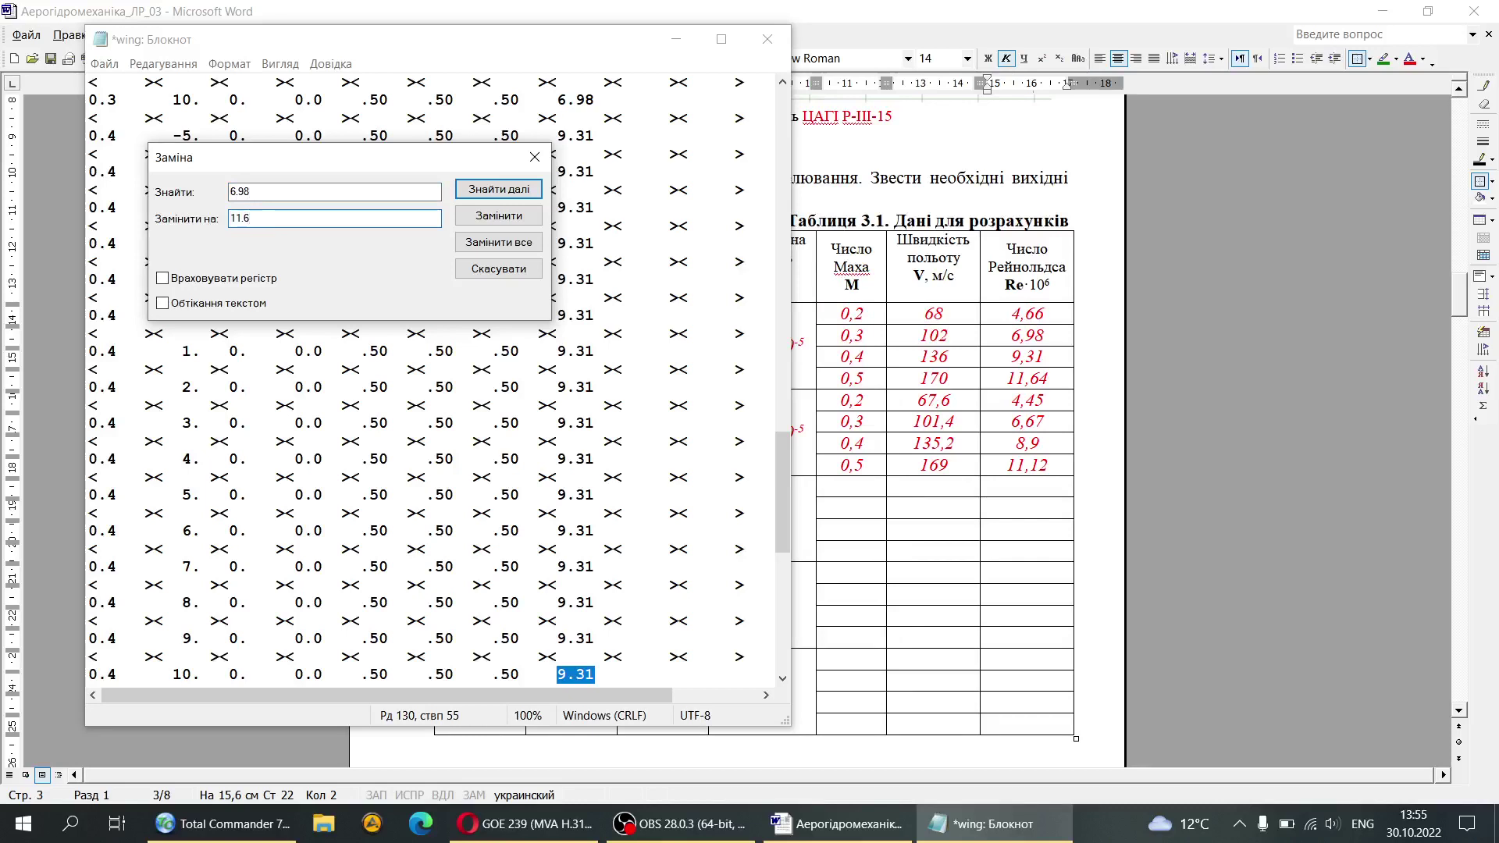
{"action": "left_click", "coordinate": [495, 245]}
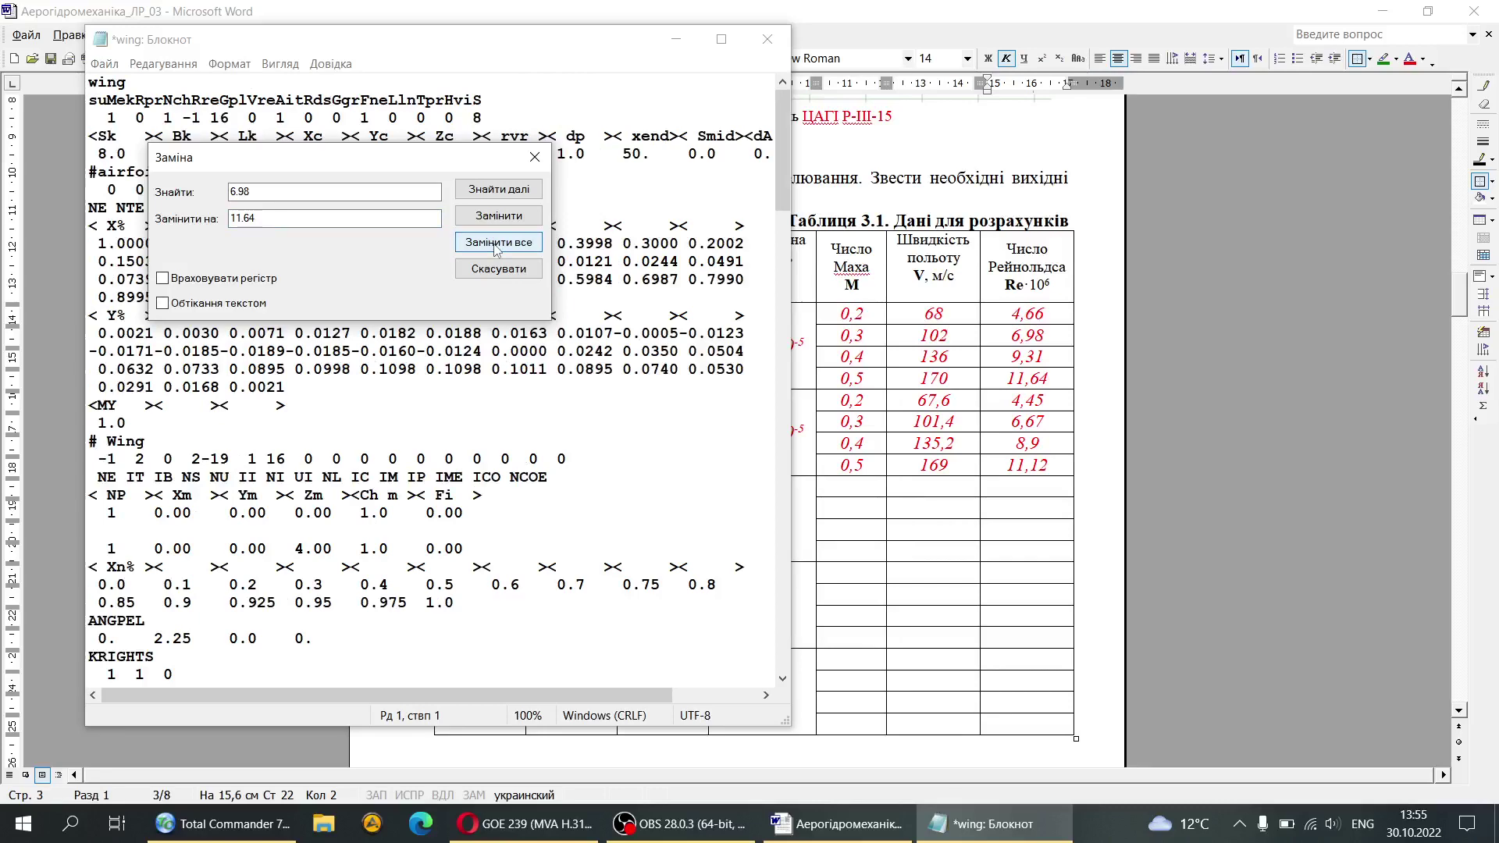
{"action": "left_click", "coordinate": [535, 157]}
{"action": "left_click", "coordinate": [173, 65]}
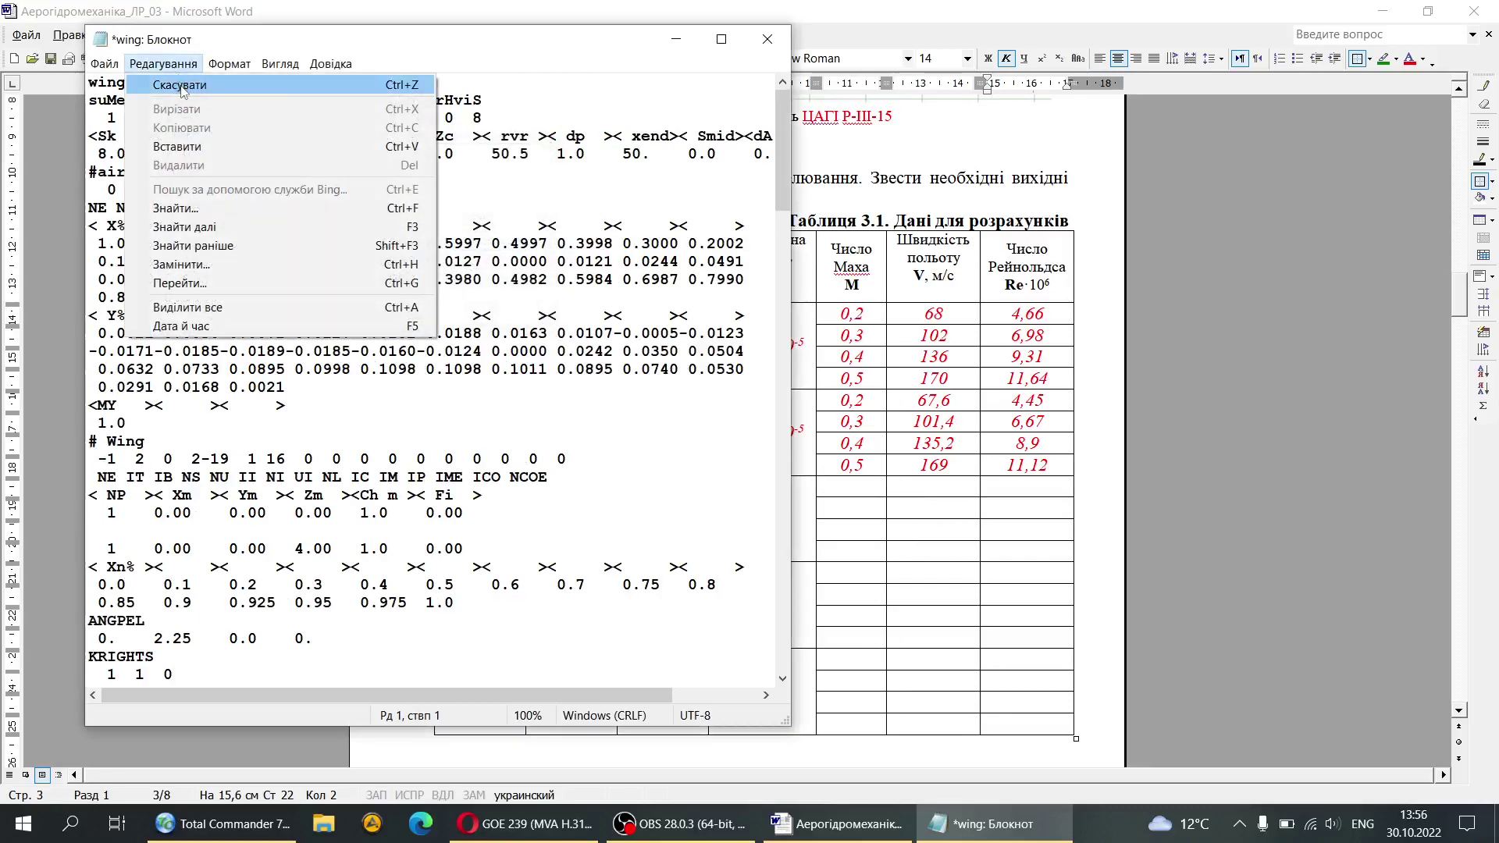
{"action": "left_click", "coordinate": [182, 91]}
Step: Replace Reinol 6.98 with 11.64 one occurrence at a time throughout the Mach 0.5 block, starting at its Alf -5 line
{"action": "left_click", "coordinate": [555, 400]}
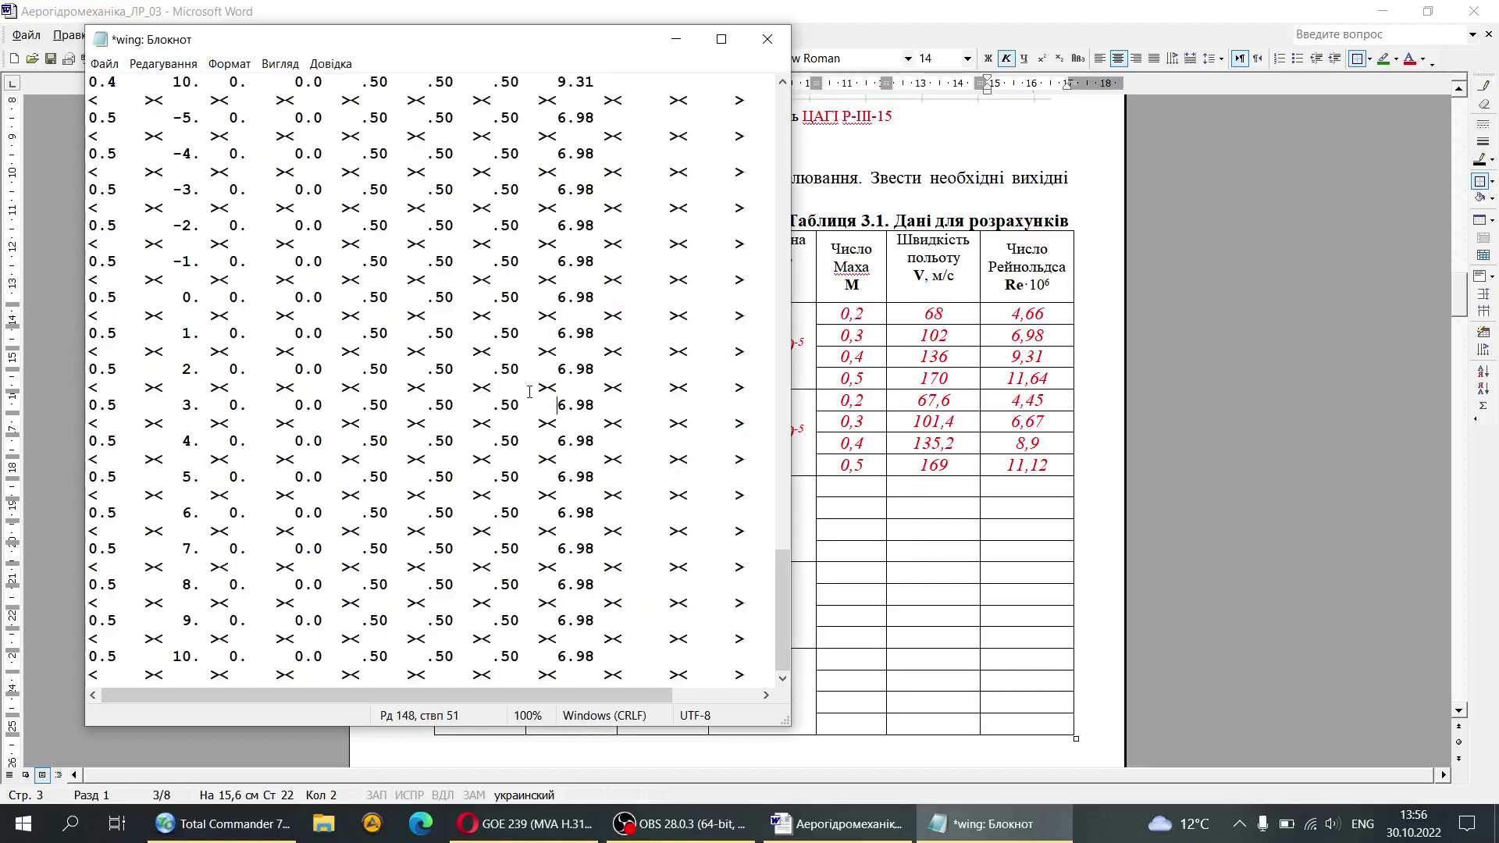
{"action": "scroll", "coordinate": [529, 390], "scroll_direction": "up", "scroll_amount": 11}
{"action": "scroll", "coordinate": [530, 390], "scroll_direction": "down", "scroll_amount": 5}
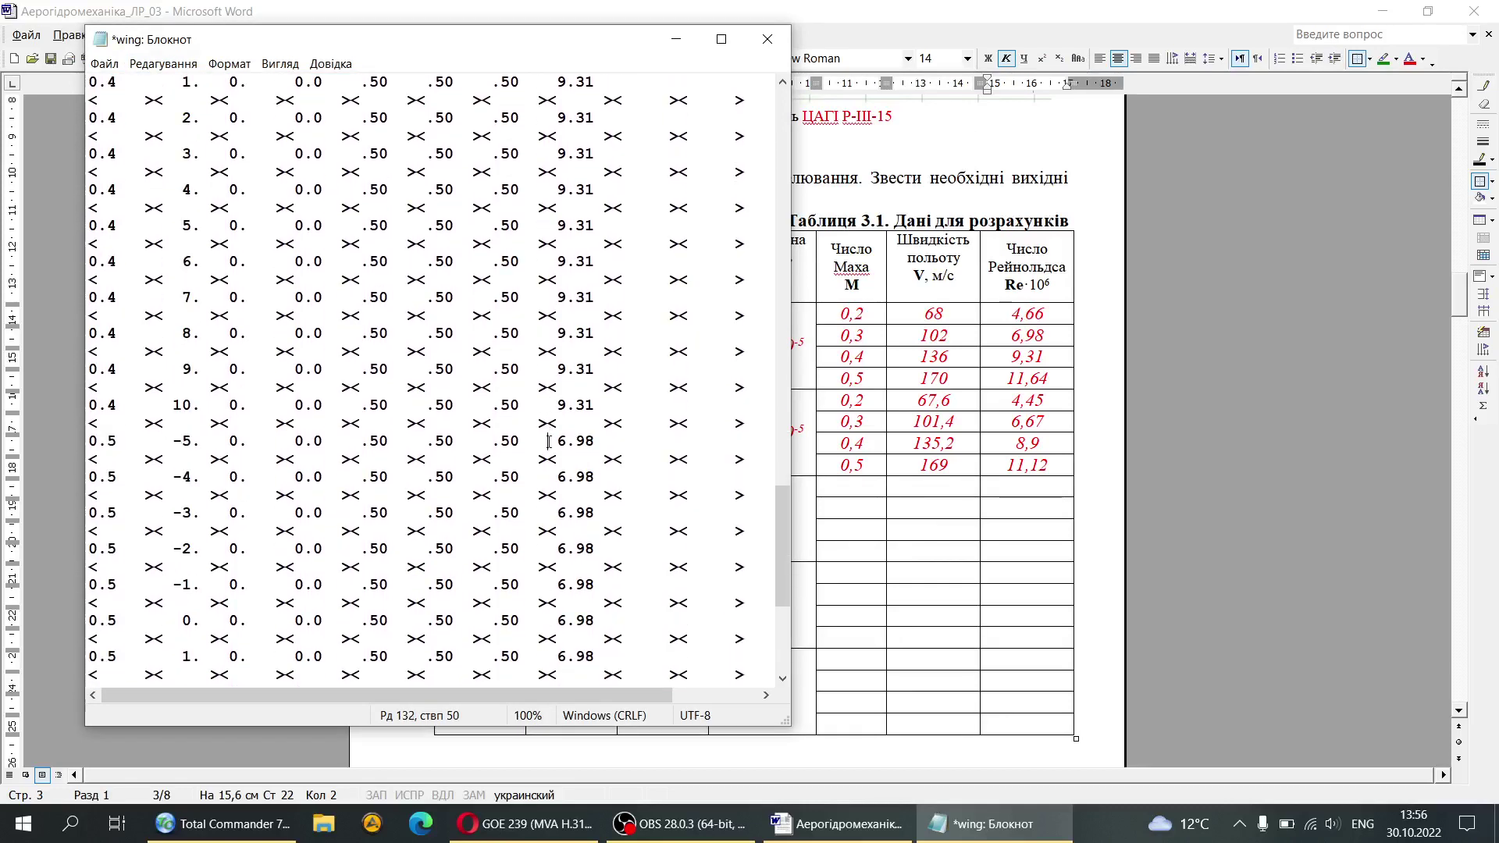
{"action": "left_click", "coordinate": [163, 63]}
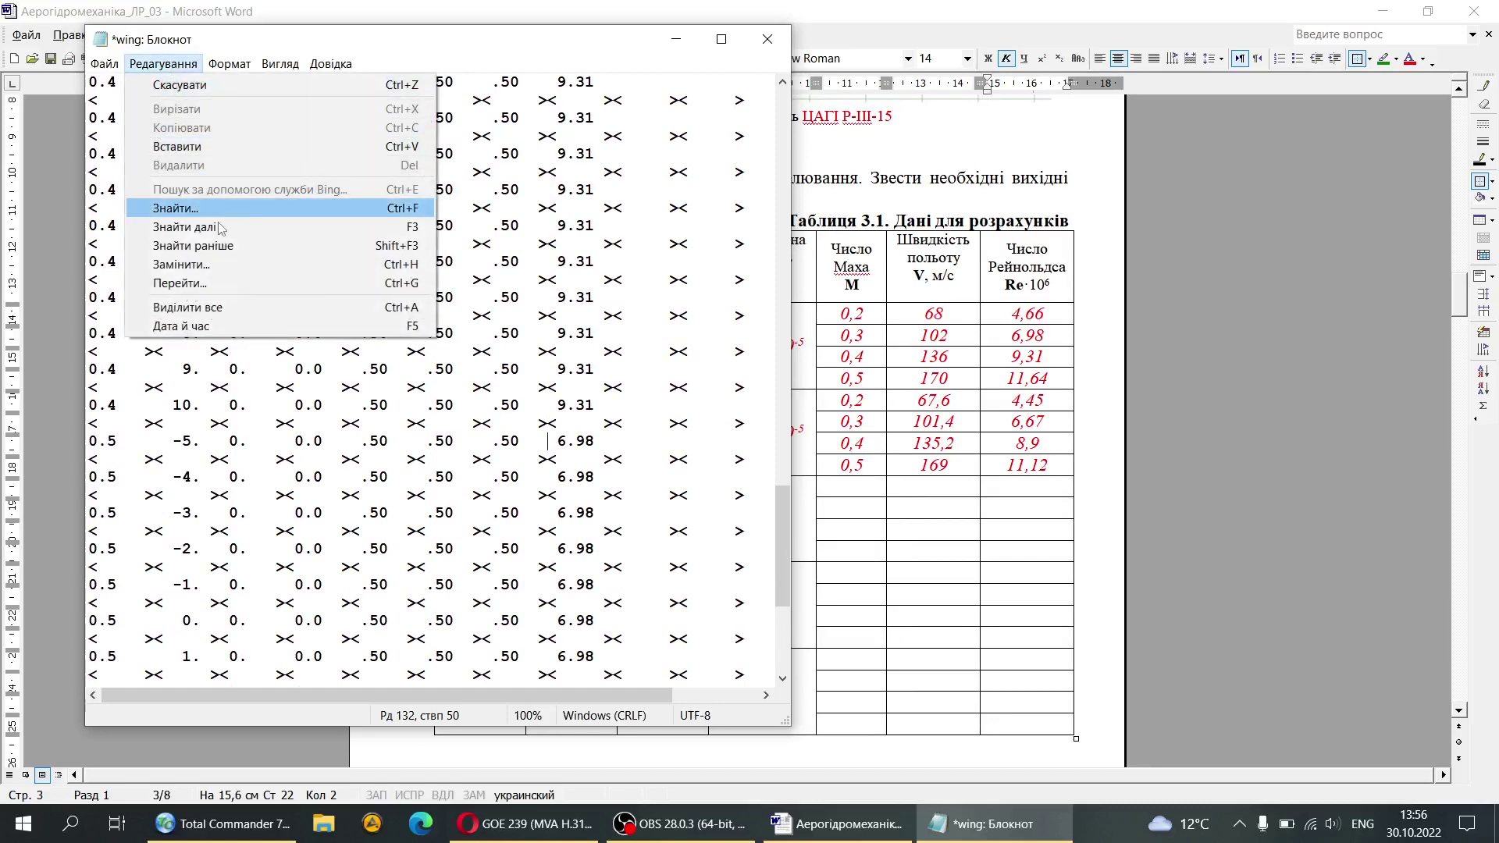
{"action": "left_click", "coordinate": [223, 264]}
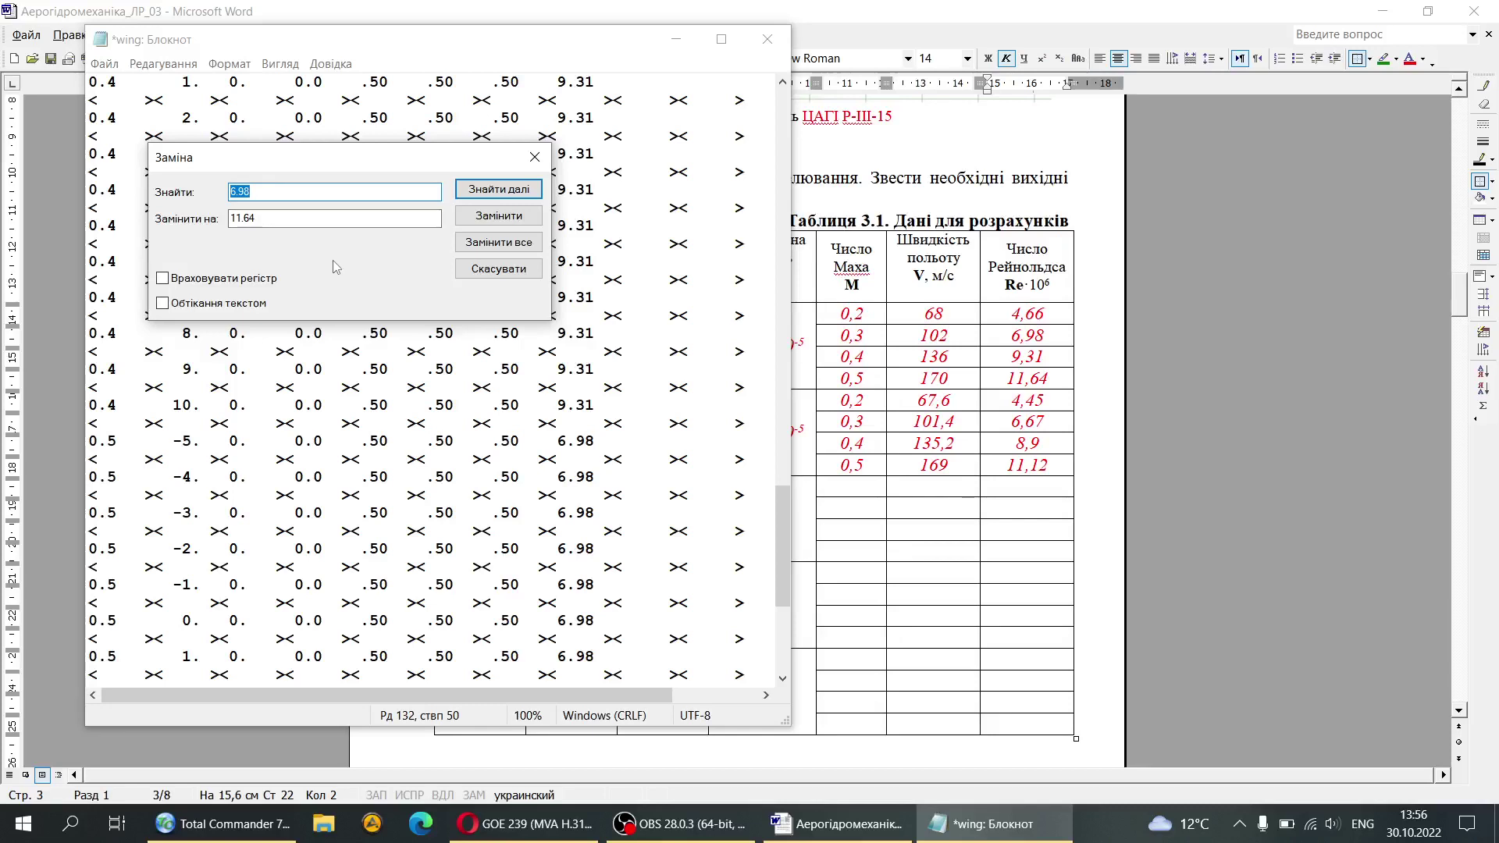
{"action": "left_click", "coordinate": [499, 218]}
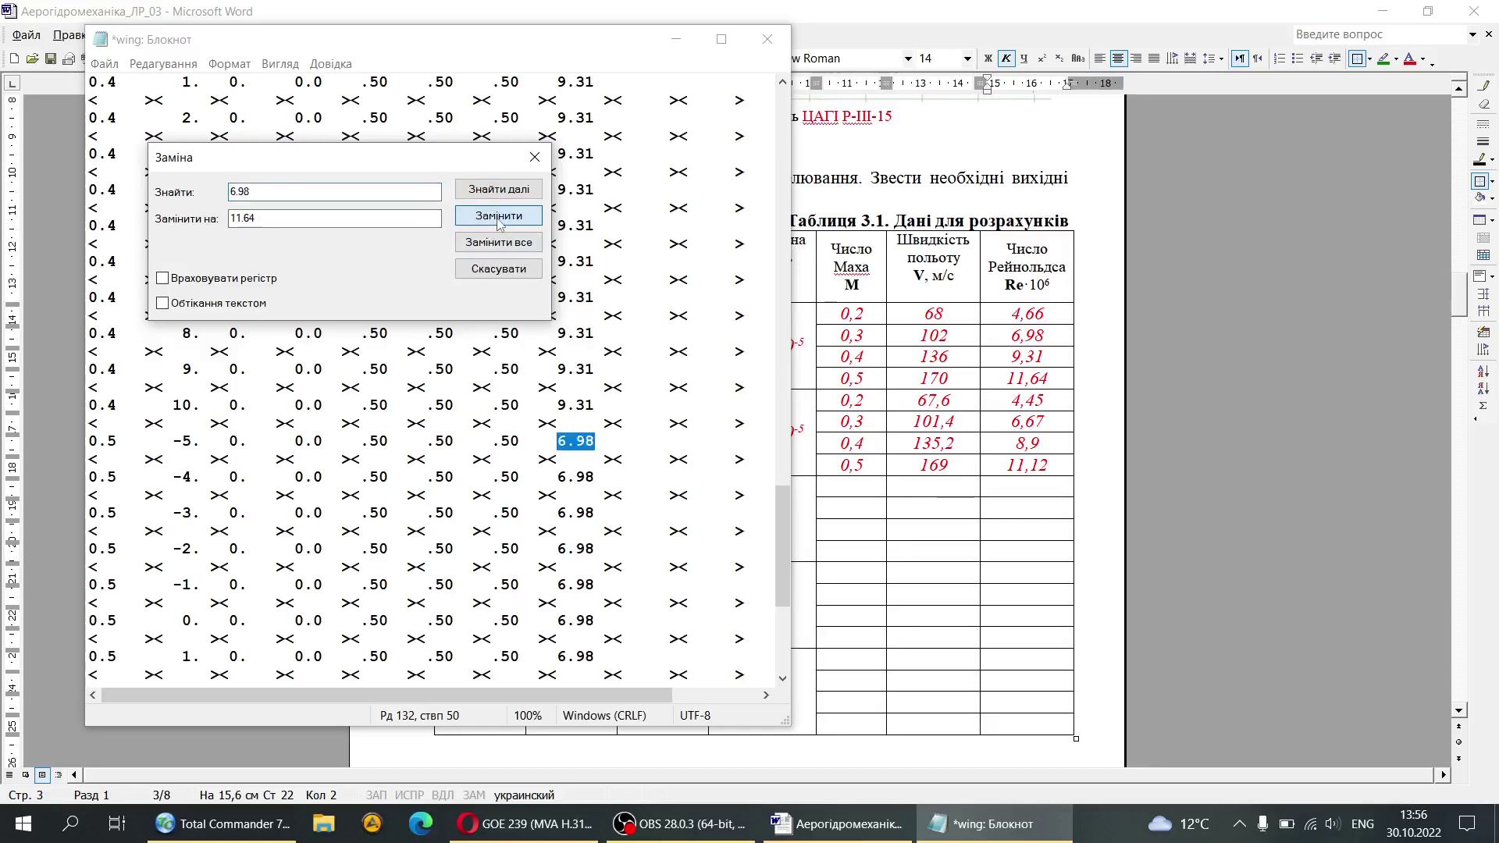
{"action": "left_click", "coordinate": [500, 218]}
{"action": "left_click", "coordinate": [500, 219]}
{"action": "left_click", "coordinate": [500, 219]}
{"action": "left_click", "coordinate": [500, 219]}
{"action": "left_click", "coordinate": [500, 219]}
{"action": "left_click", "coordinate": [500, 220]}
{"action": "left_click", "coordinate": [500, 220]}
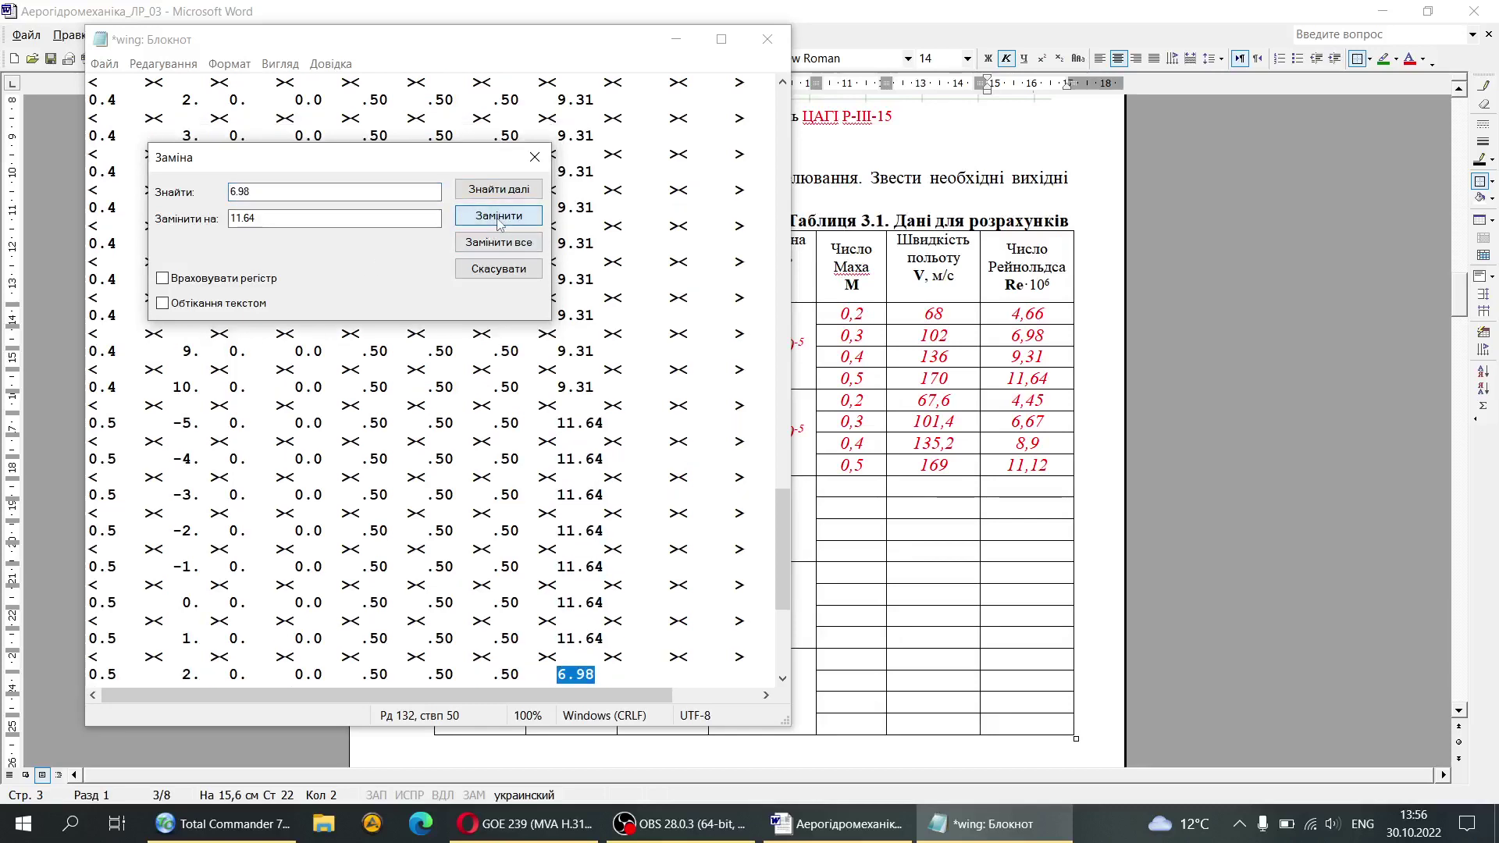
{"action": "left_click", "coordinate": [500, 220]}
{"action": "left_click", "coordinate": [500, 220]}
{"action": "left_click", "coordinate": [500, 220]}
{"action": "left_click", "coordinate": [500, 220]}
{"action": "left_click", "coordinate": [499, 220]}
{"action": "left_click", "coordinate": [500, 220]}
{"action": "left_click", "coordinate": [499, 220]}
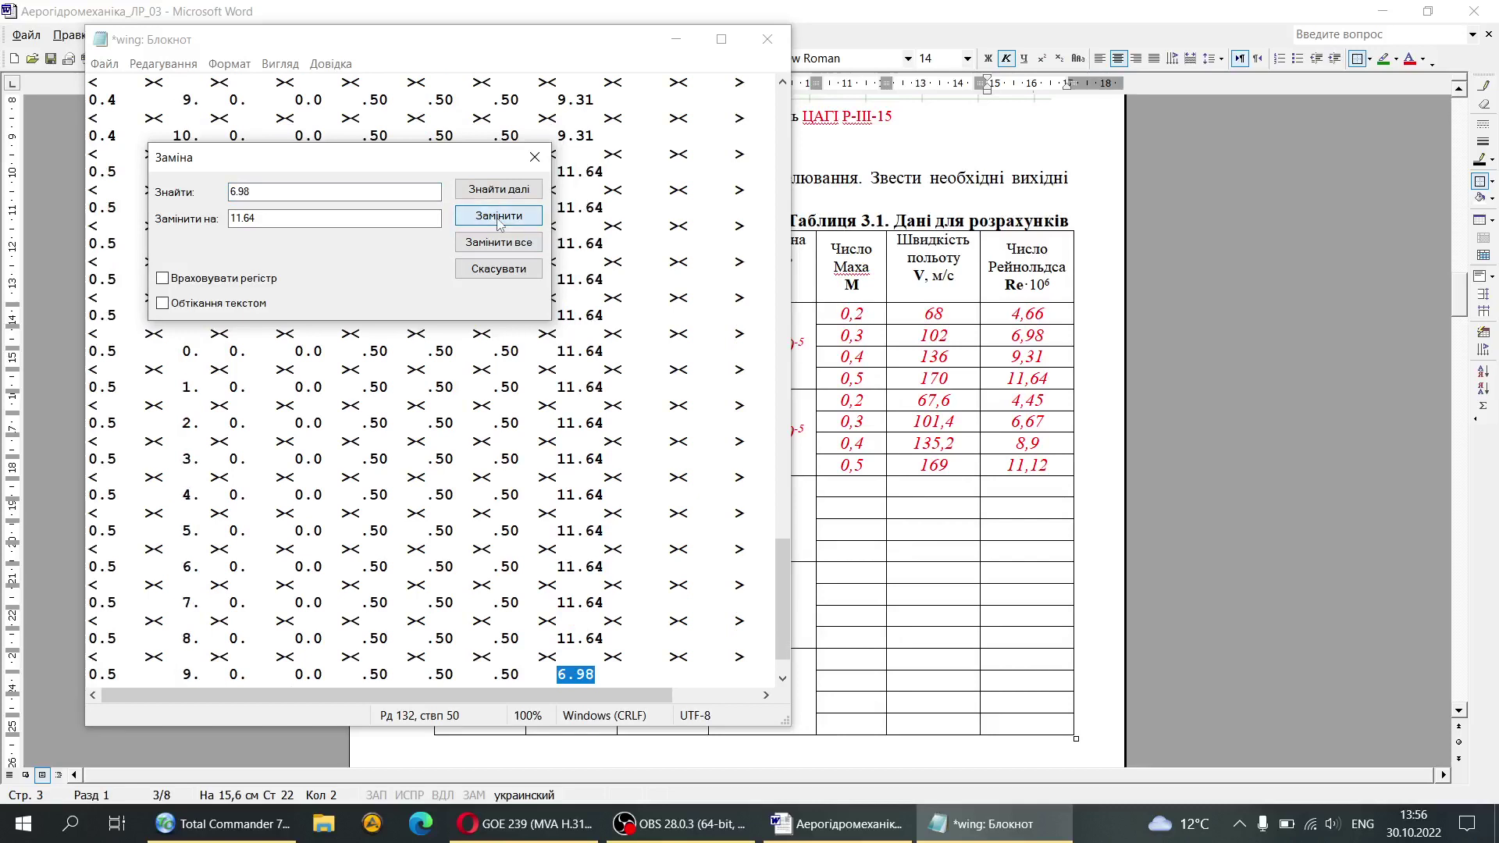
{"action": "left_click", "coordinate": [500, 220]}
{"action": "left_click", "coordinate": [500, 221]}
{"action": "left_click", "coordinate": [842, 484]}
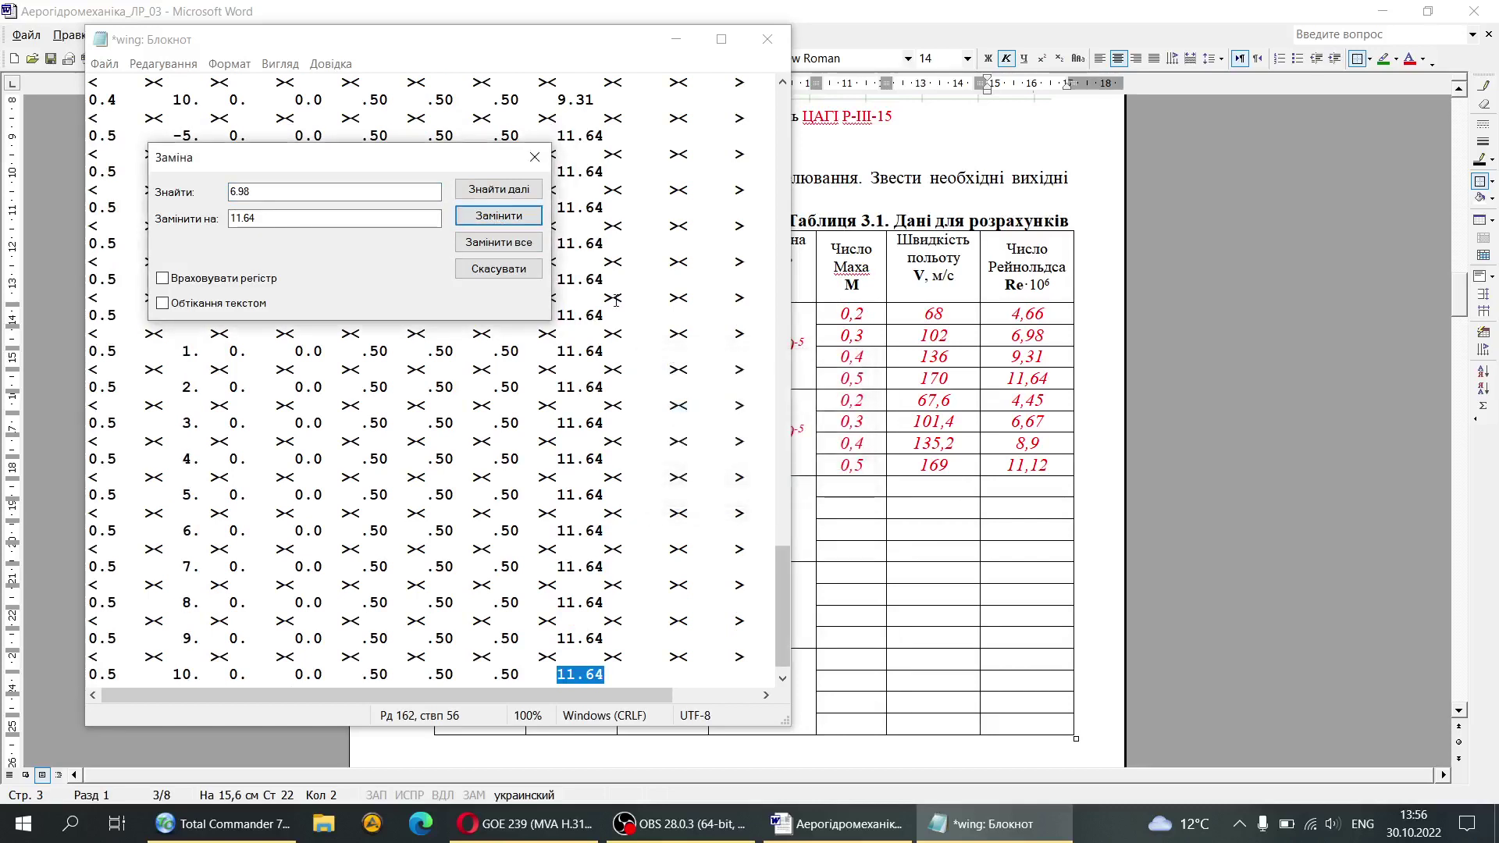
{"action": "left_click", "coordinate": [534, 157]}
{"action": "left_click", "coordinate": [547, 225]}
Step: Calculate the total number of regimes as 16 × 4 in Calculator and close it
{"action": "scroll", "coordinate": [639, 413], "scroll_direction": "up", "scroll_amount": 20}
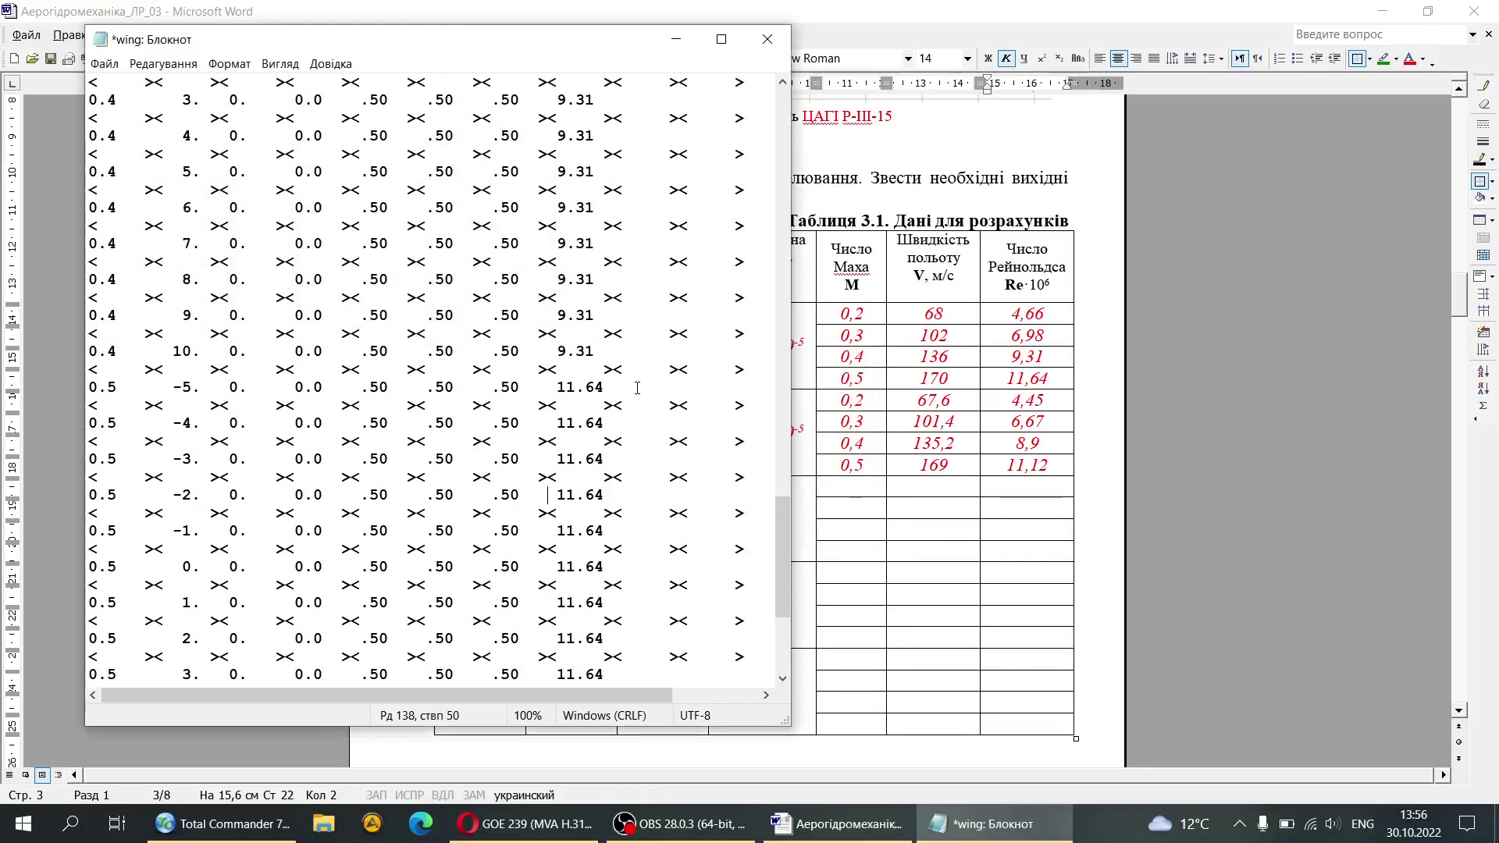
{"action": "scroll", "coordinate": [637, 388], "scroll_direction": "up", "scroll_amount": 11}
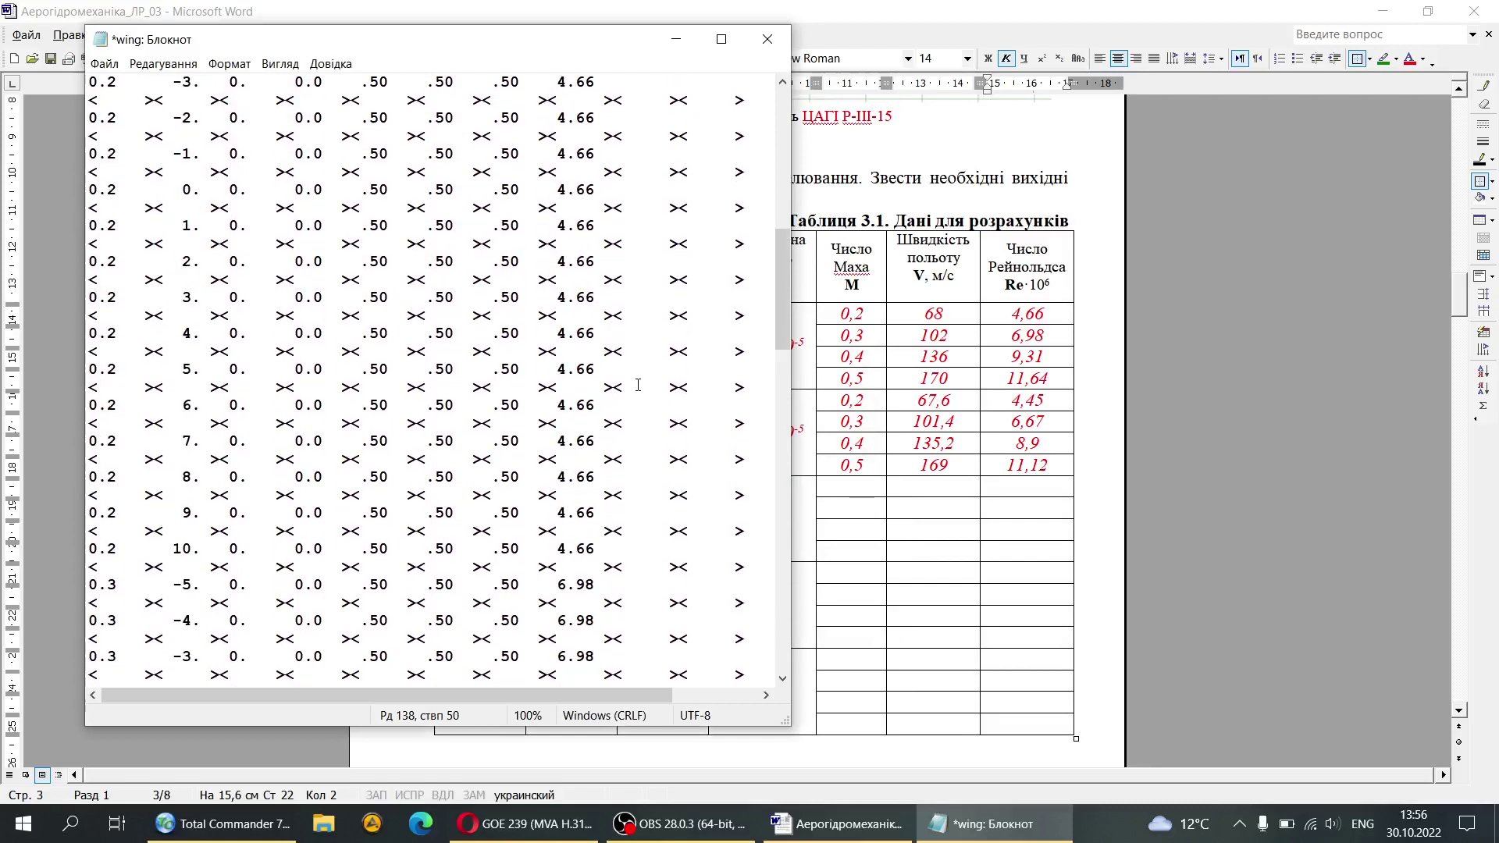
{"action": "left_click_drag", "start_coordinate": [537, 49], "coordinate": [632, 54]}
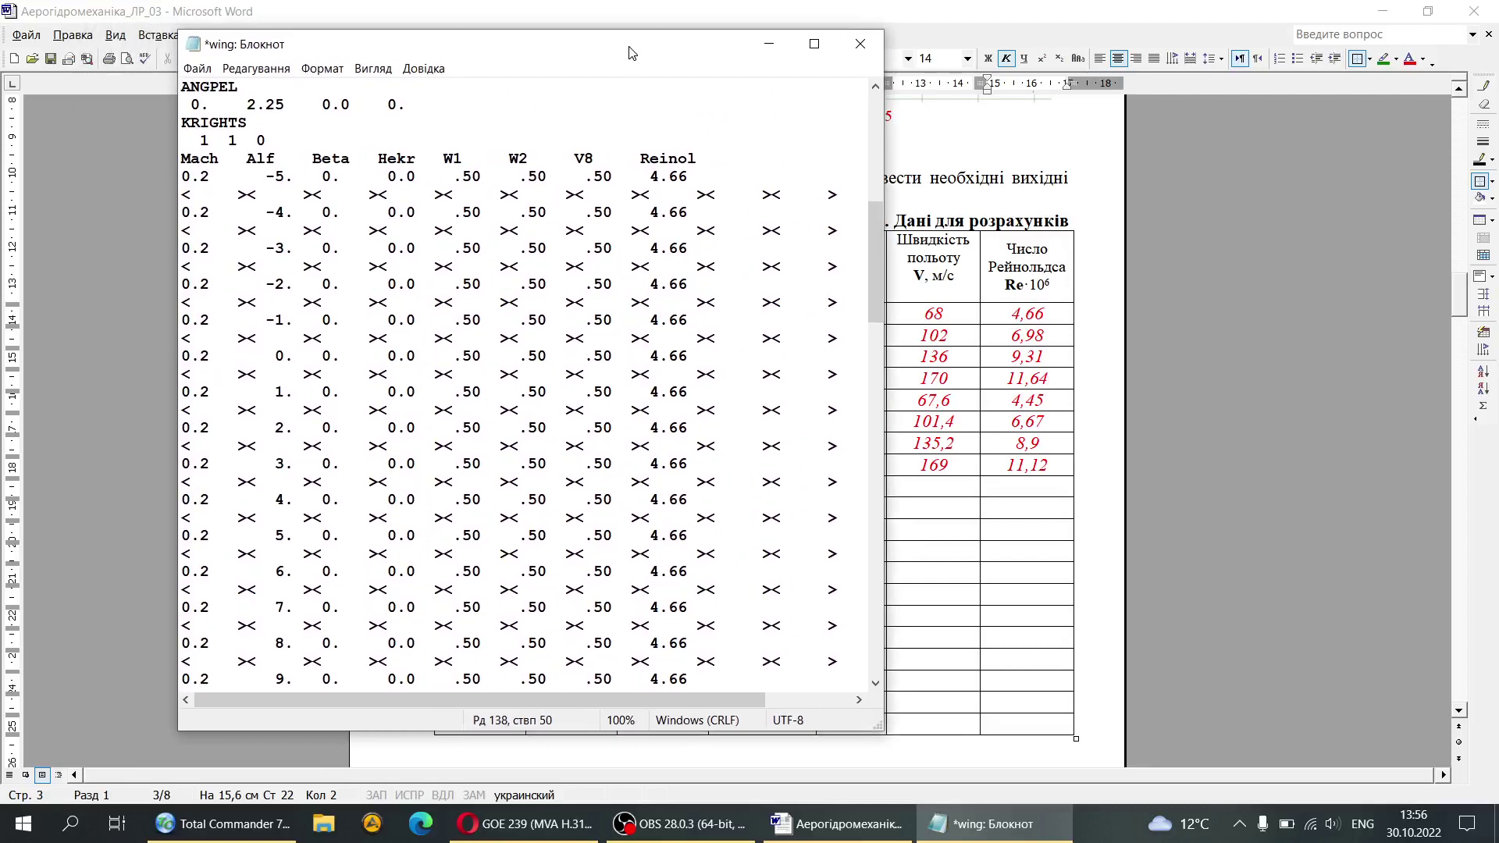
{"action": "key", "text": "super"}
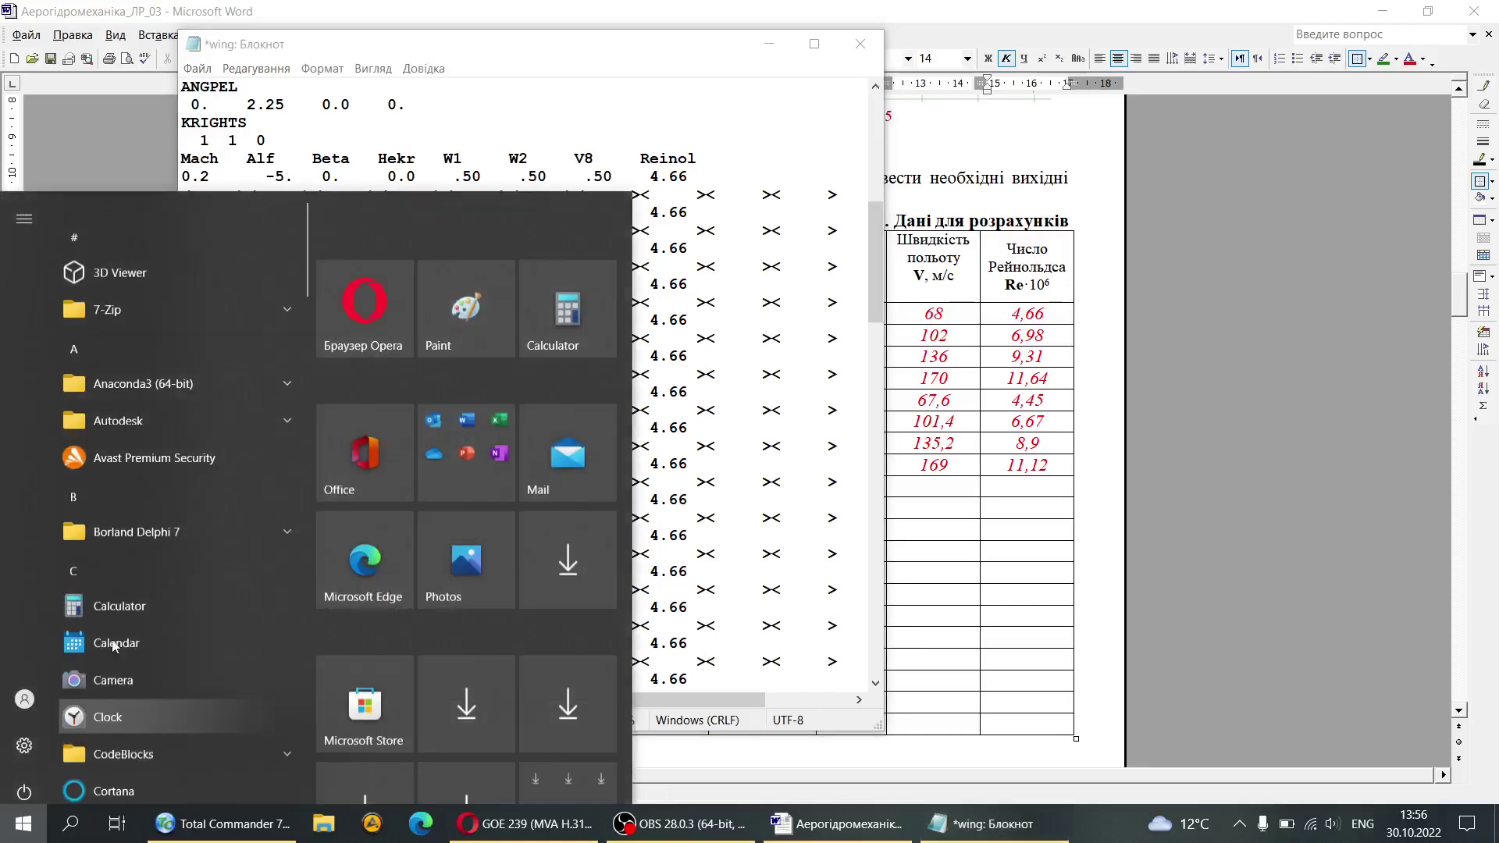
{"action": "left_click", "coordinate": [555, 291]}
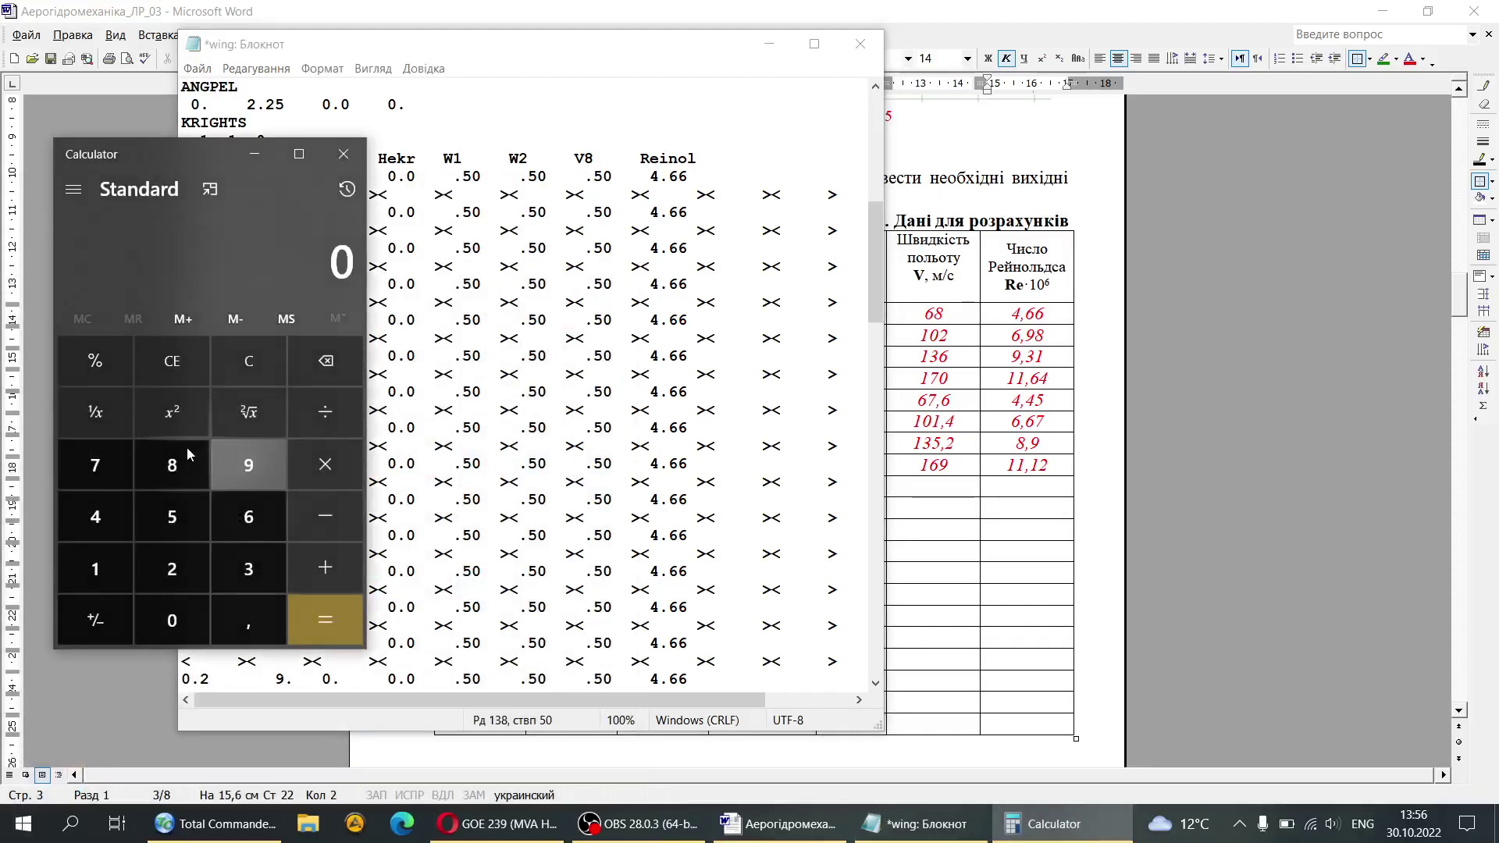
{"action": "left_click", "coordinate": [82, 563]}
{"action": "left_click", "coordinate": [238, 504]}
{"action": "left_click", "coordinate": [323, 466]}
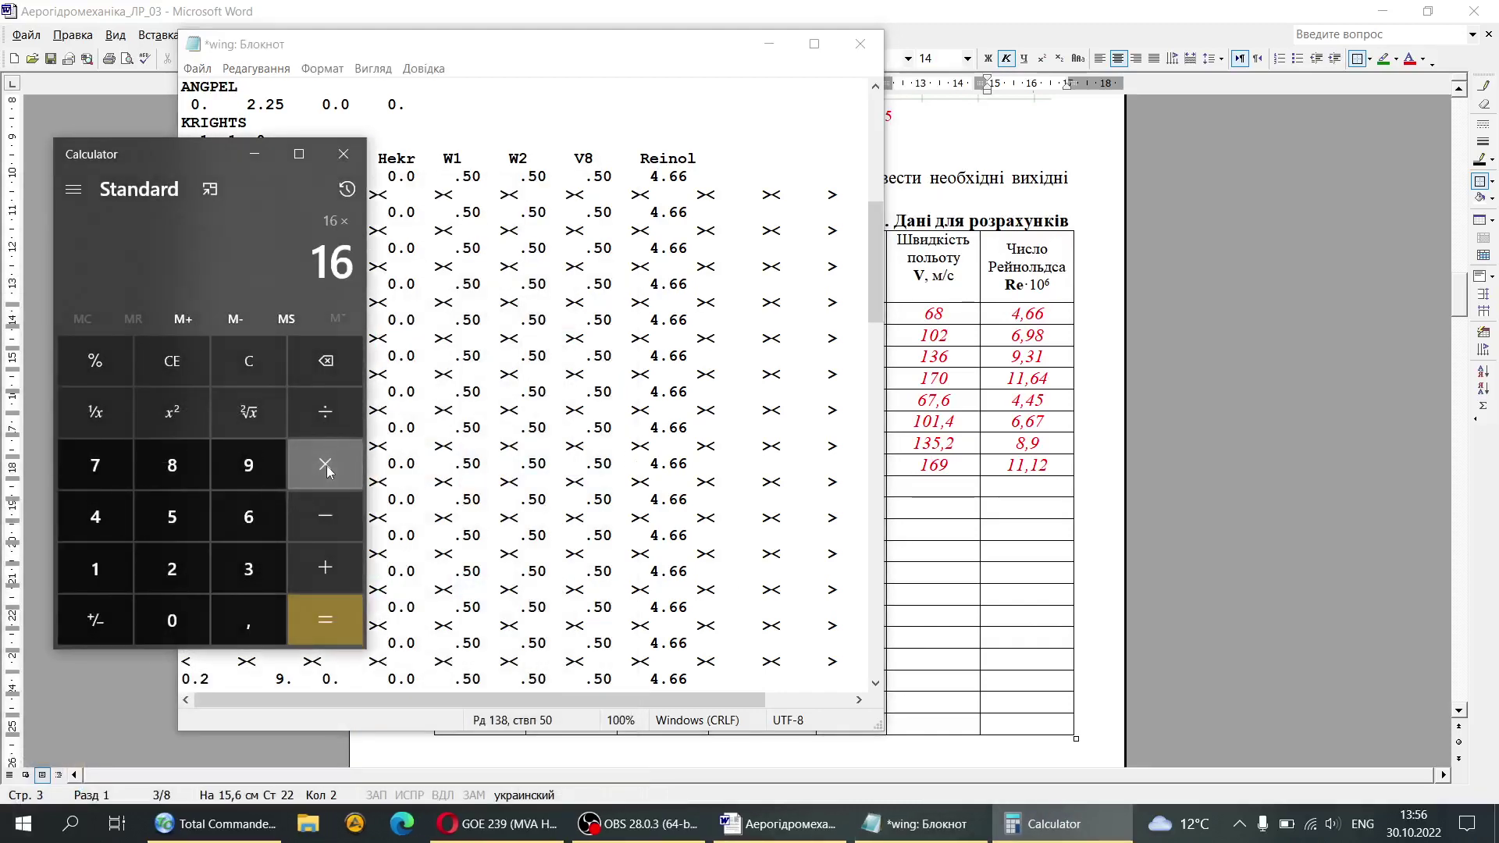
{"action": "left_click", "coordinate": [125, 531]}
{"action": "left_click", "coordinate": [316, 631]}
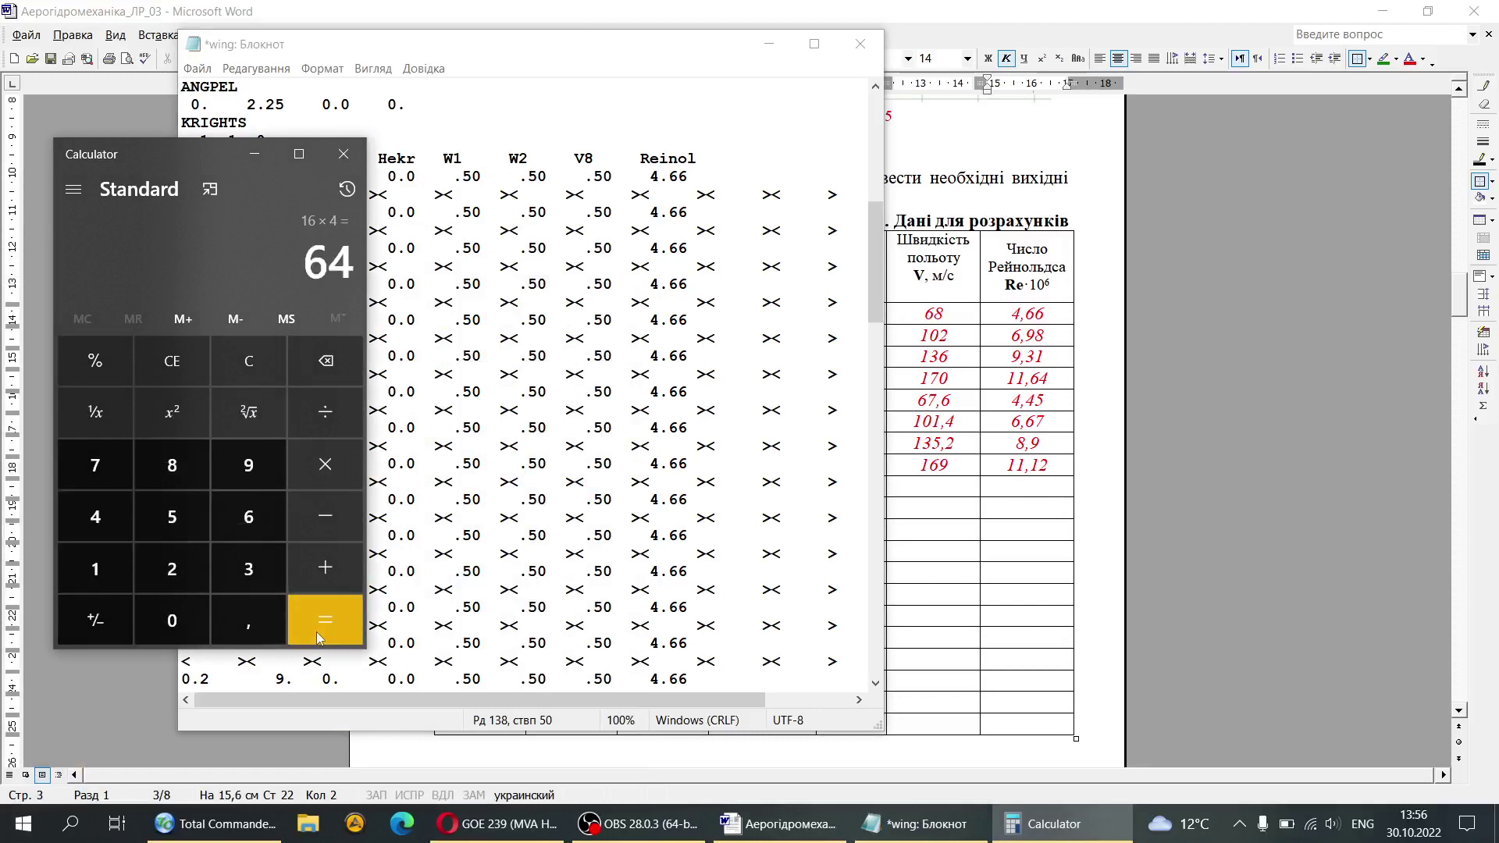
{"action": "left_click", "coordinate": [344, 154]}
Step: Set the number of regimes to 64 in the general parameter row near the start of the wing file
{"action": "left_click_drag", "start_coordinate": [875, 301], "coordinate": [875, 192]}
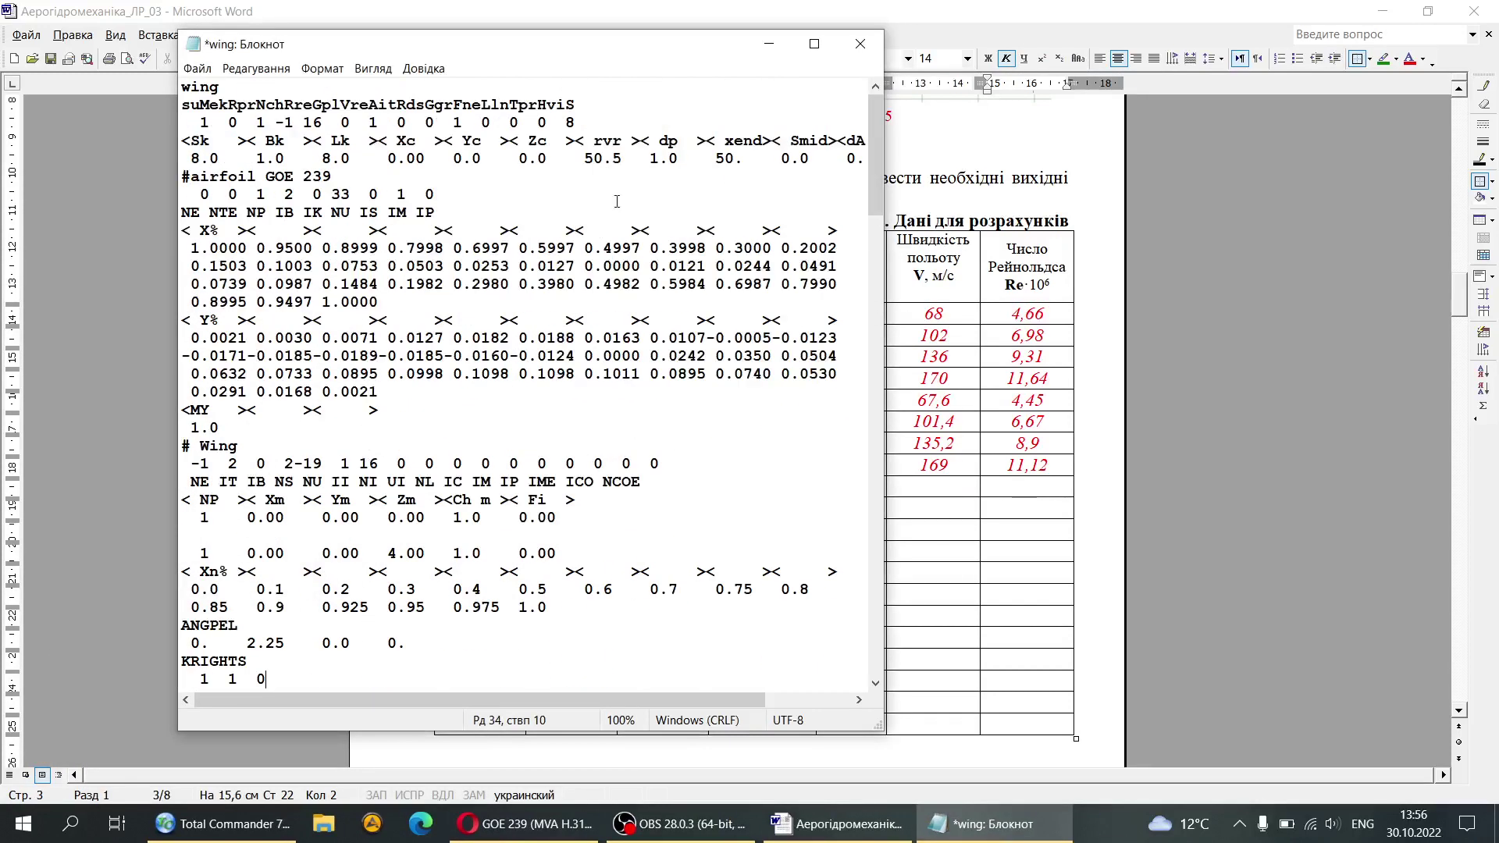
{"action": "double_click", "coordinate": [323, 124]}
{"action": "type", "text": "64"}
Step: Extend the title line to read "wing Lvel H=0", then close the file and save its changes
{"action": "left_click", "coordinate": [238, 86]}
{"action": "type", "text": "Lve"}
{"action": "type", "text": "el"}
{"action": "key", "text": "BackSpace"}
{"action": "key", "text": "BackSpace"}
{"action": "type", "text": "l H=0"}
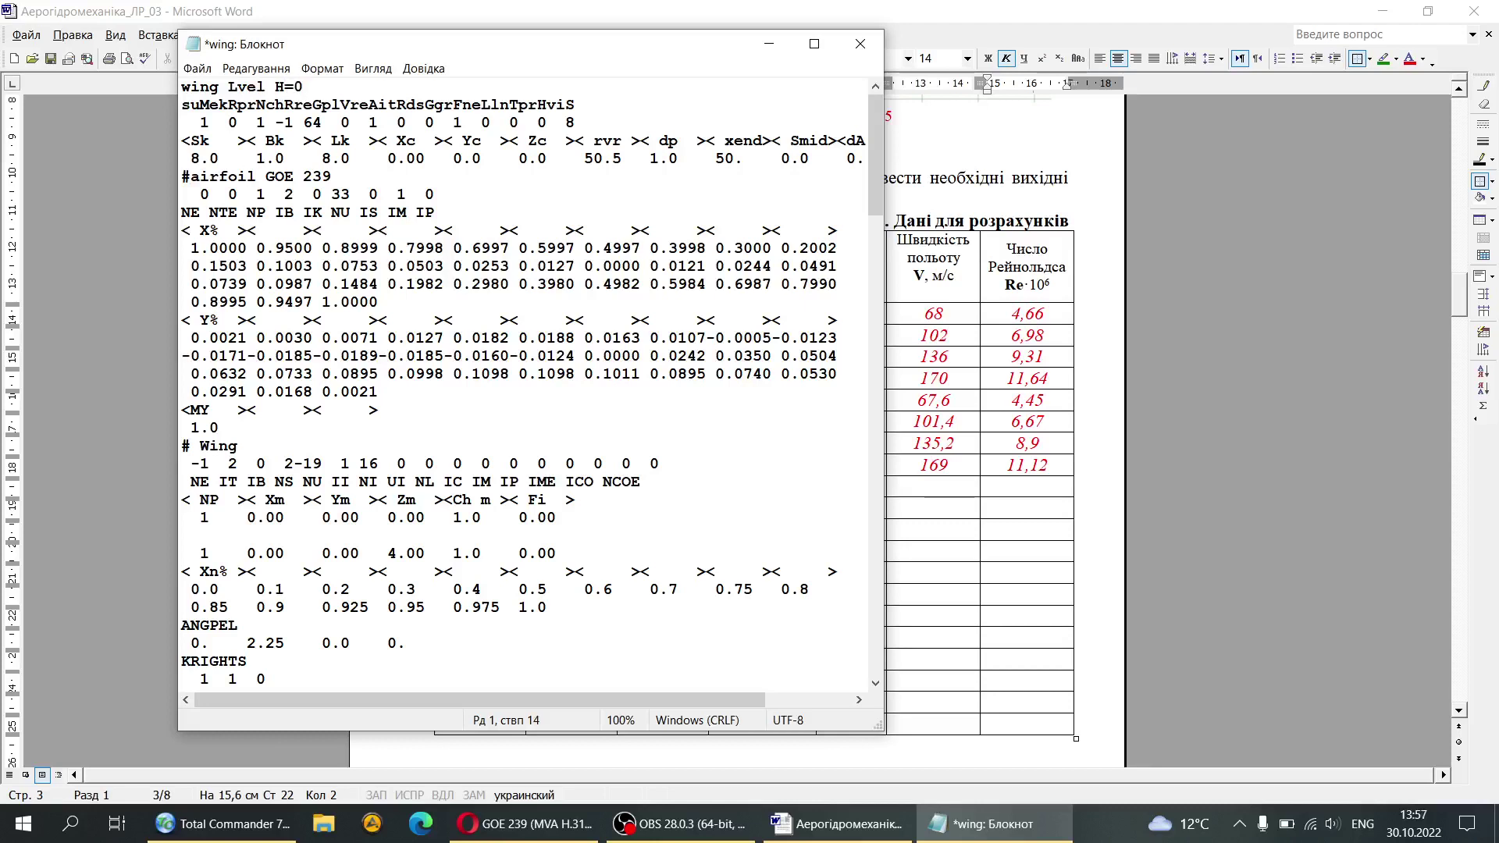
{"action": "left_click", "coordinate": [860, 44]}
{"action": "left_click", "coordinate": [642, 422]}
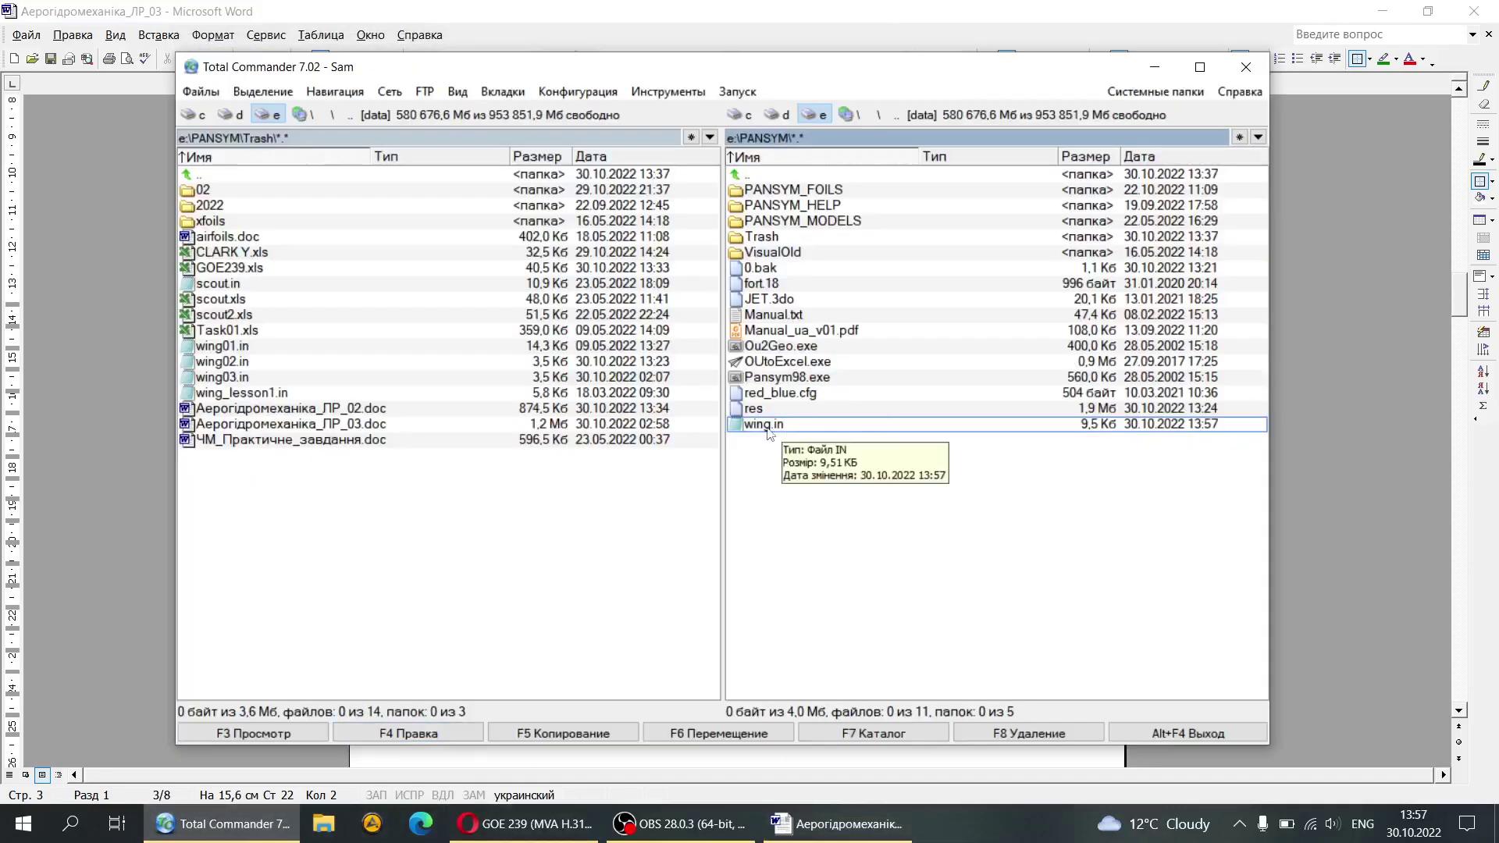
Step: In Total Commander, create a new folder named work inside e:\PANSYM and open it in the Trash folder's pane
{"action": "left_click", "coordinate": [785, 430]}
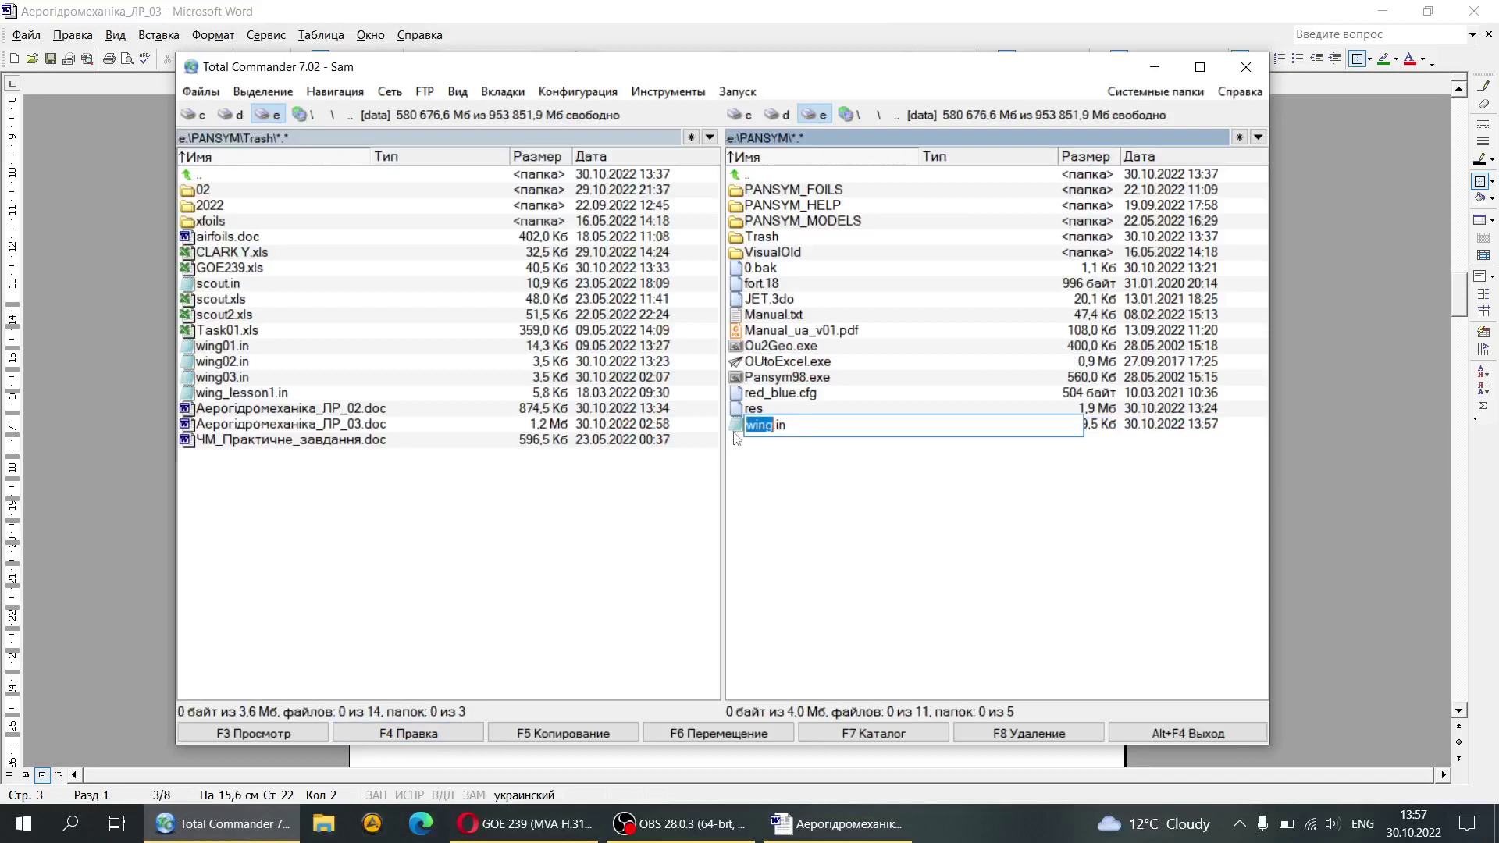
{"action": "left_click", "coordinate": [754, 459]}
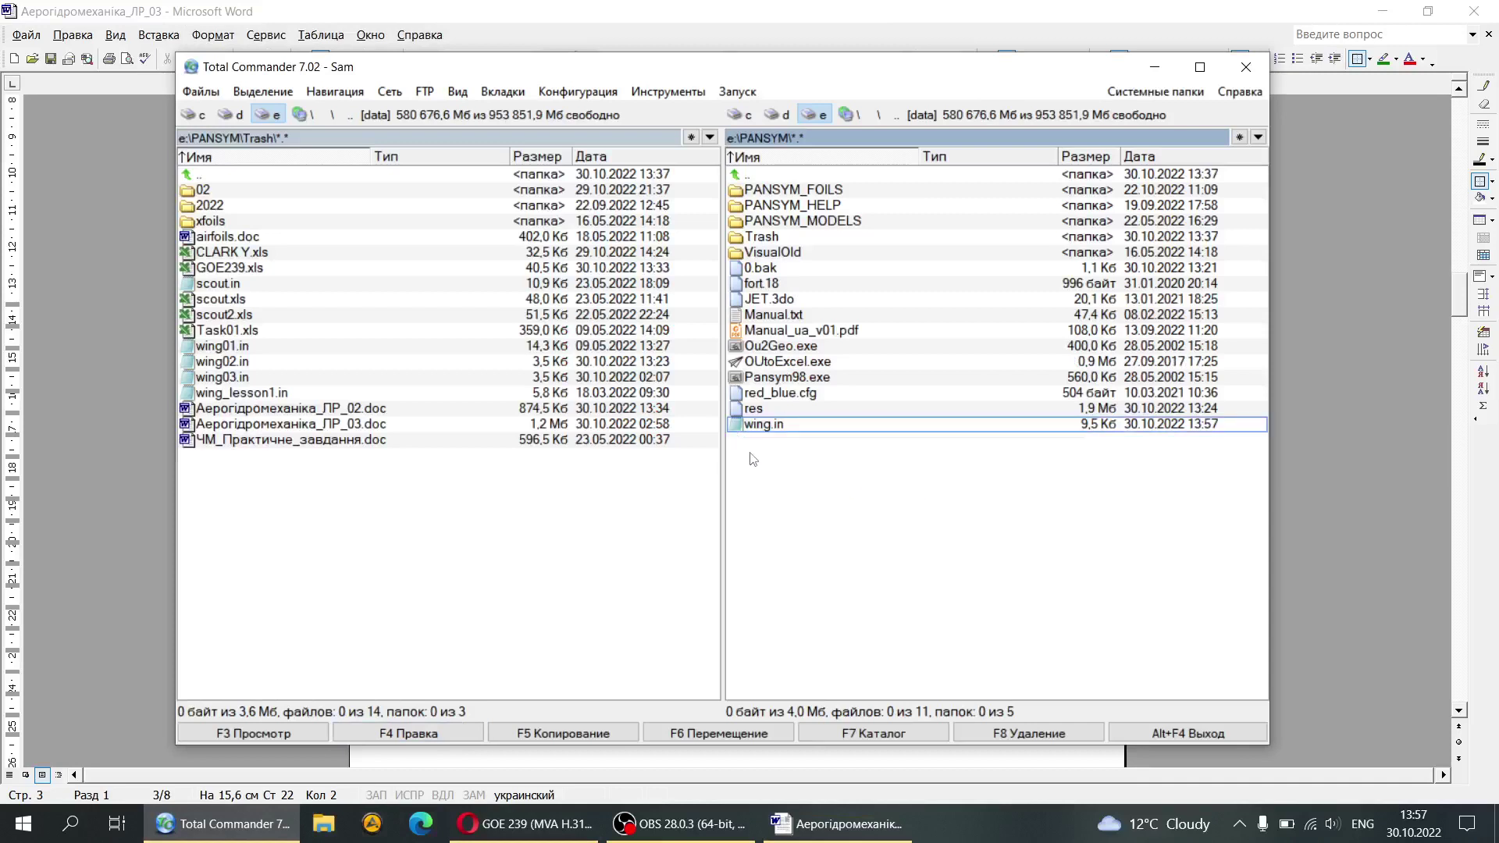
{"action": "left_click", "coordinate": [248, 117]}
{"action": "left_click", "coordinate": [271, 362]}
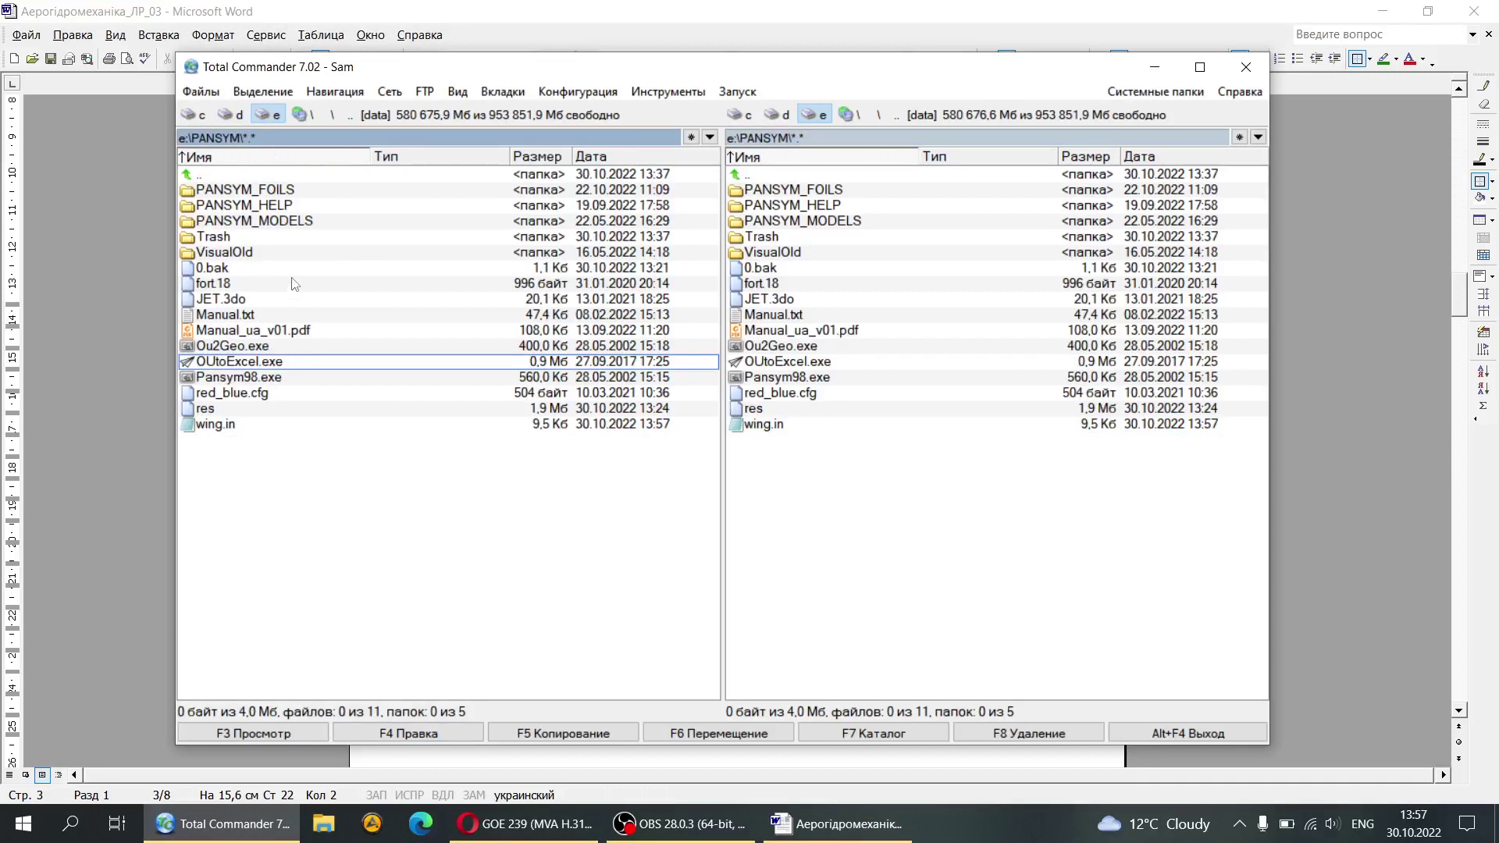
{"action": "left_click", "coordinate": [945, 735]}
{"action": "type", "text": "work"}
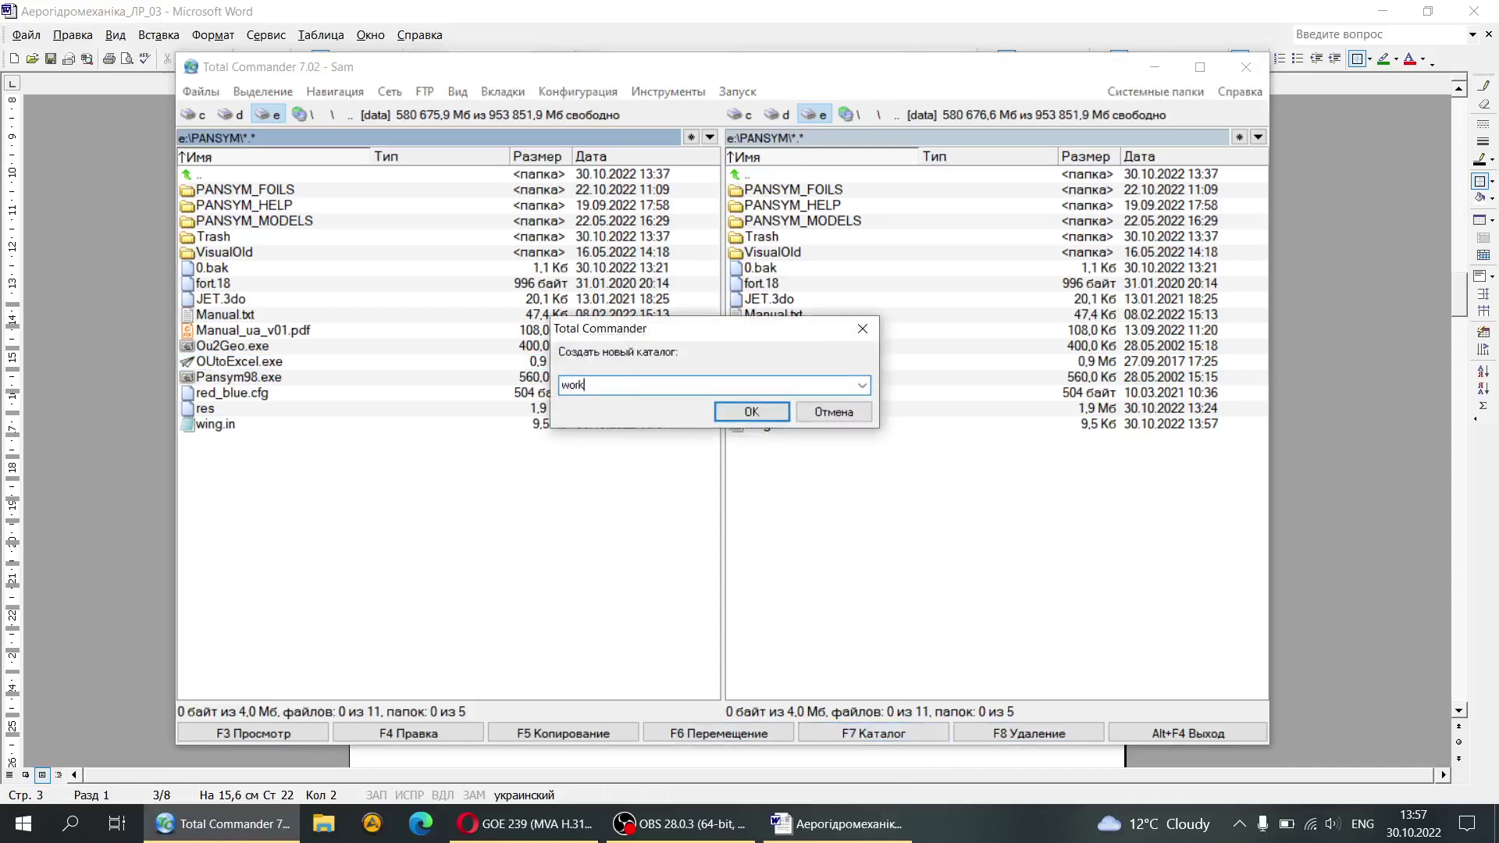
{"action": "key", "text": "Return"}
{"action": "key", "text": "Return"}
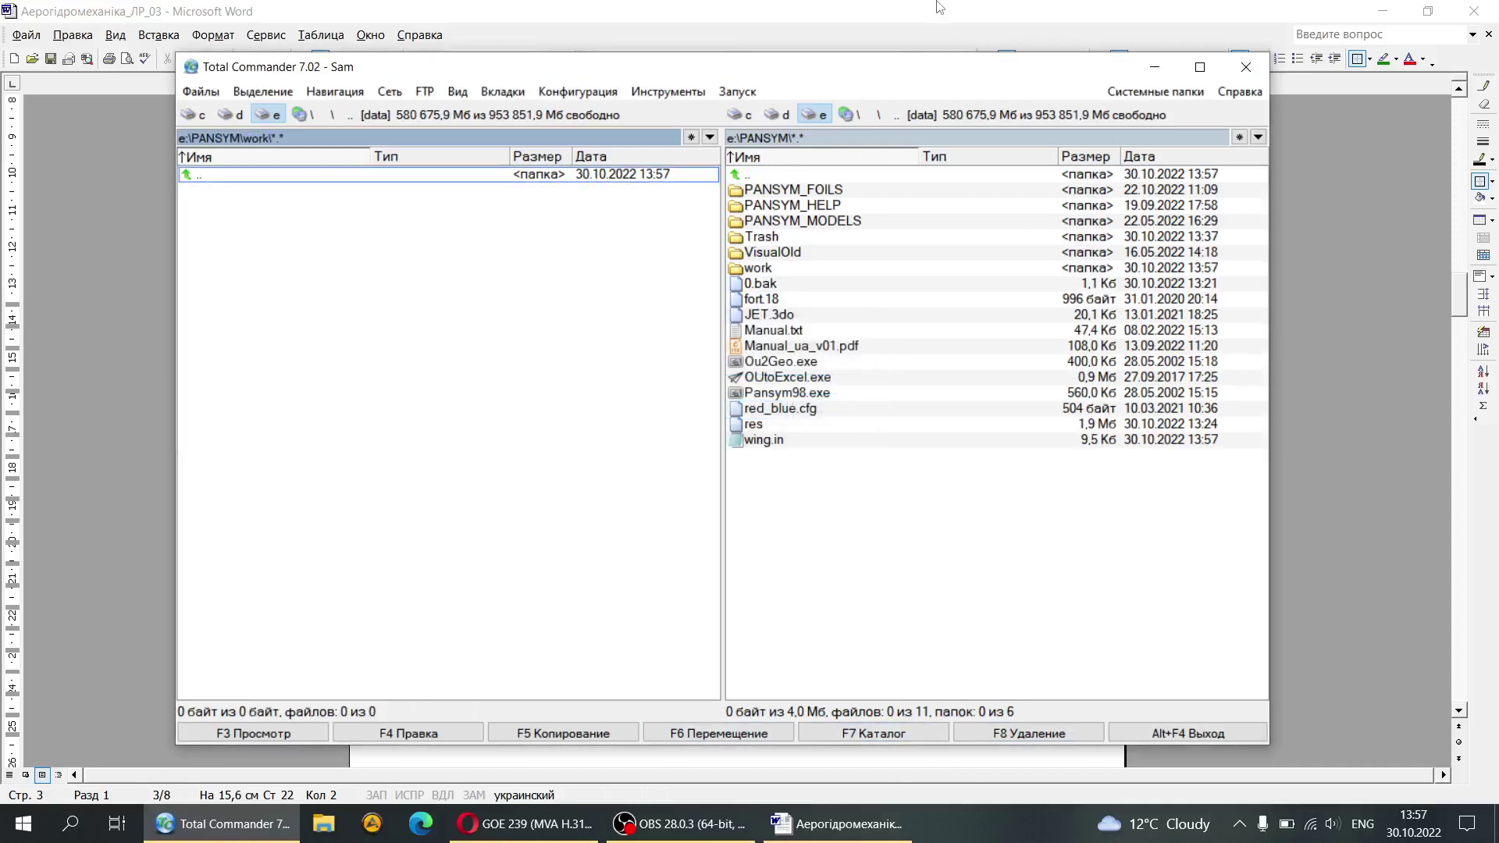
Step: Copy wing.in from e:\PANSYM into the work folder and rename the copy to wingH0.in
{"action": "left_click", "coordinate": [781, 440]}
{"action": "left_click", "coordinate": [541, 734]}
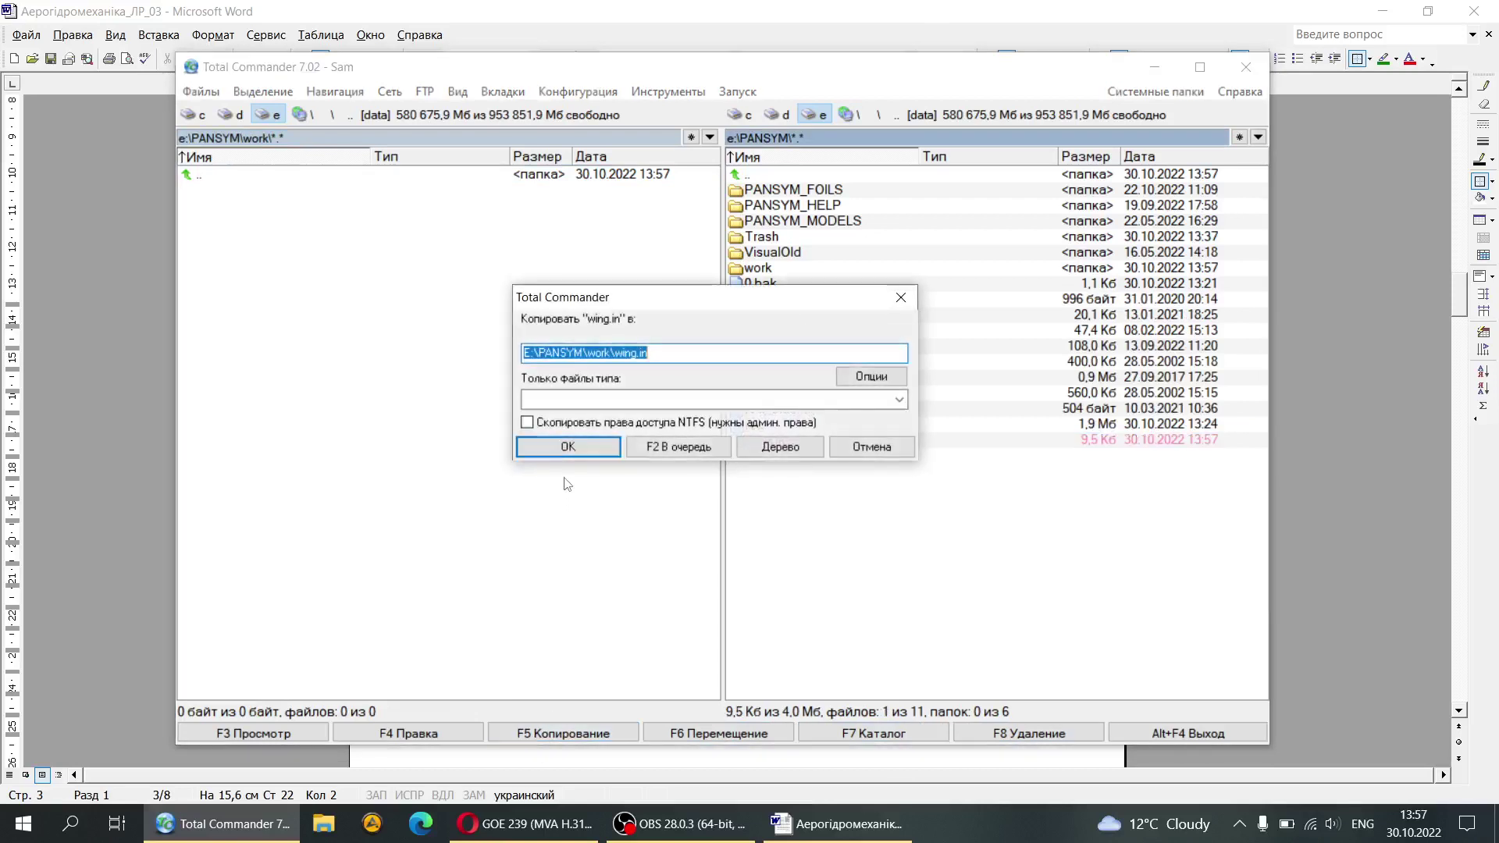
{"action": "left_click", "coordinate": [572, 443]}
{"action": "left_click", "coordinate": [222, 192]}
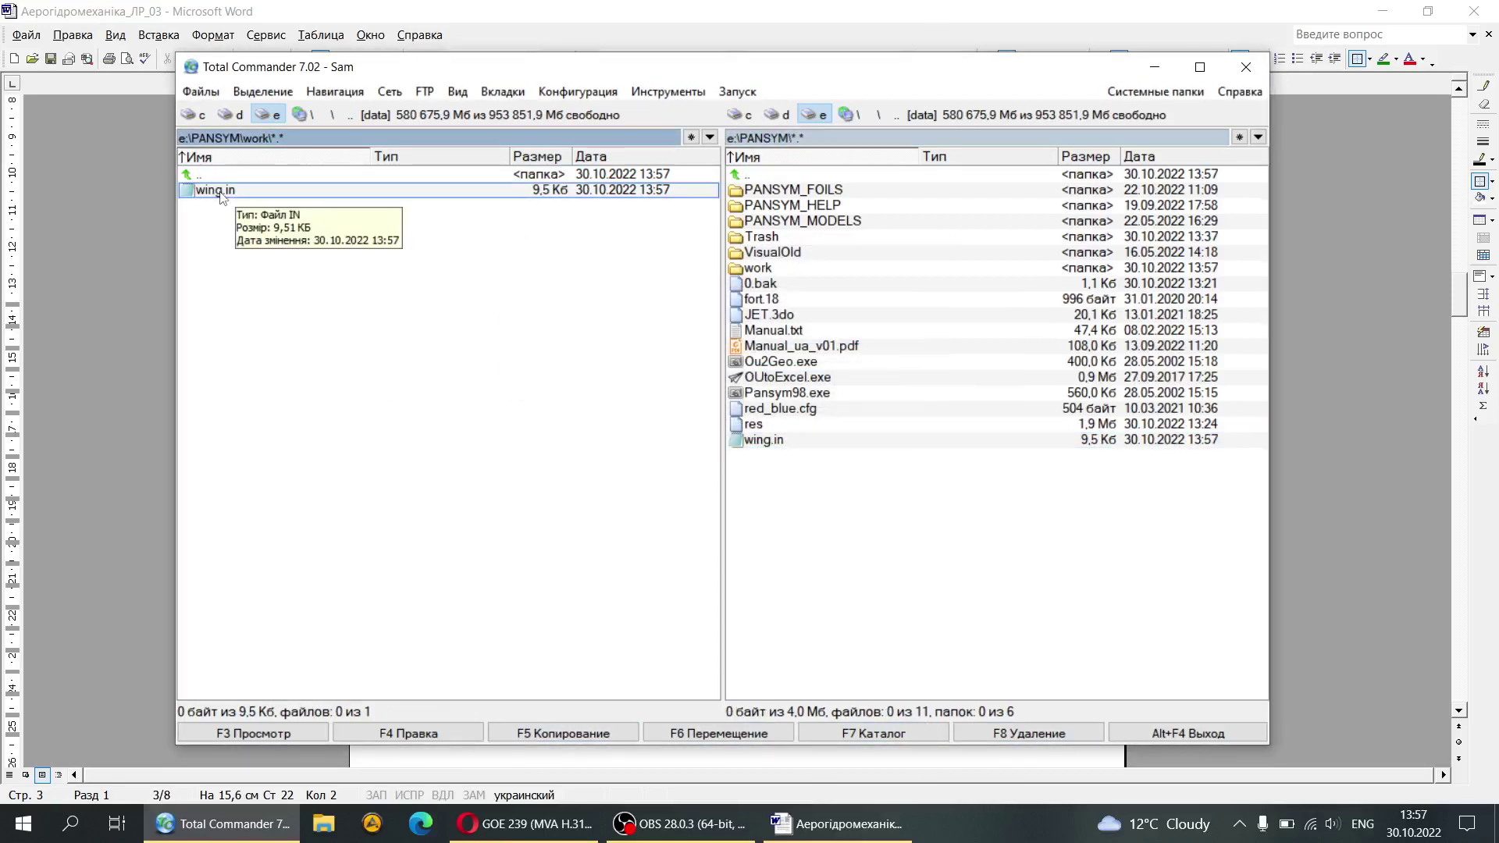
{"action": "left_click", "coordinate": [226, 191]}
{"action": "left_click", "coordinate": [226, 191]}
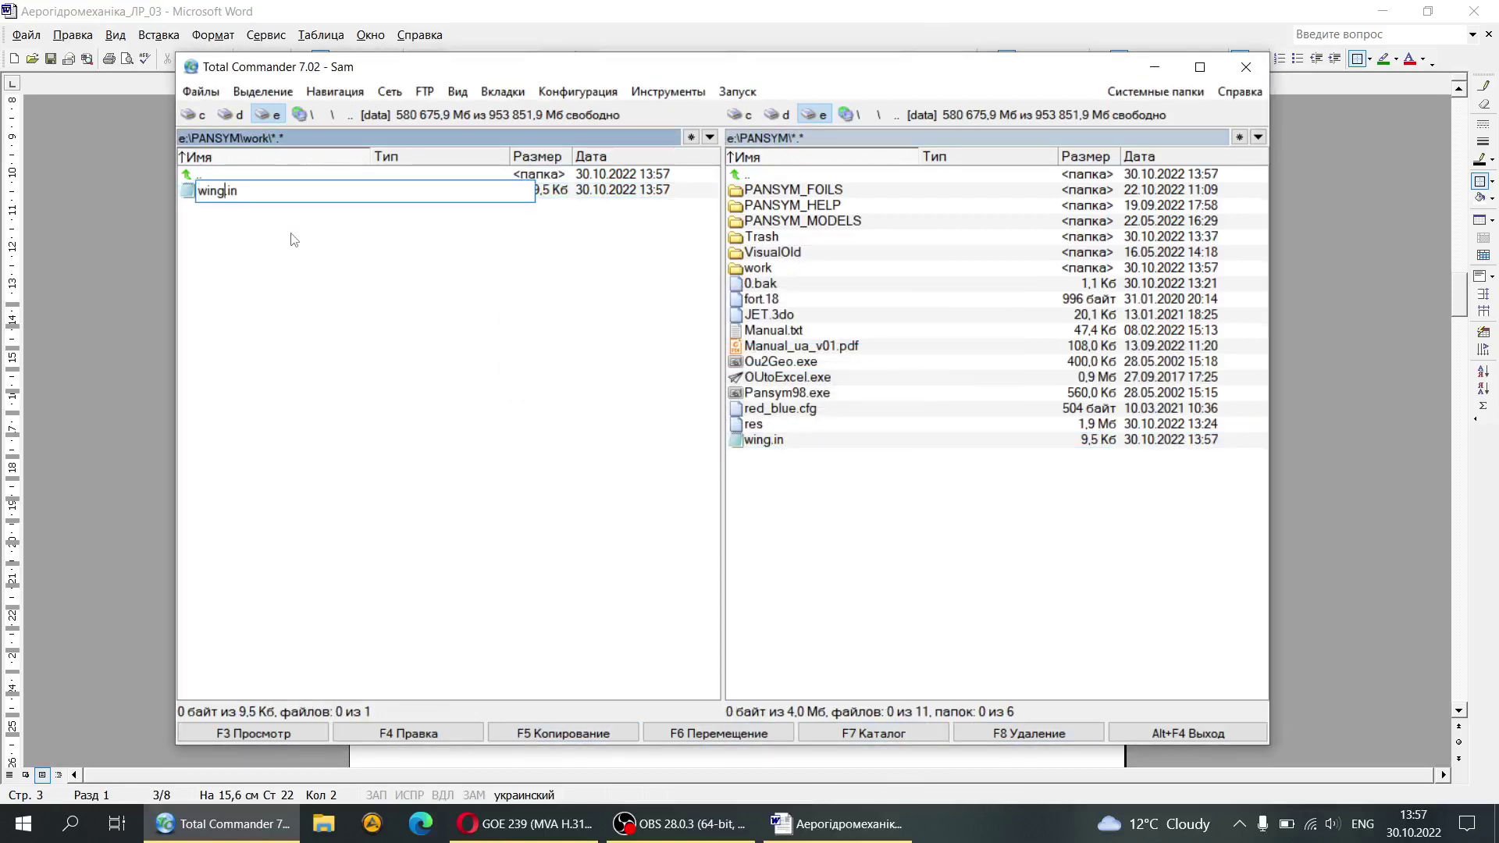
{"action": "type", "text": "H0"}
{"action": "key", "text": "Return"}
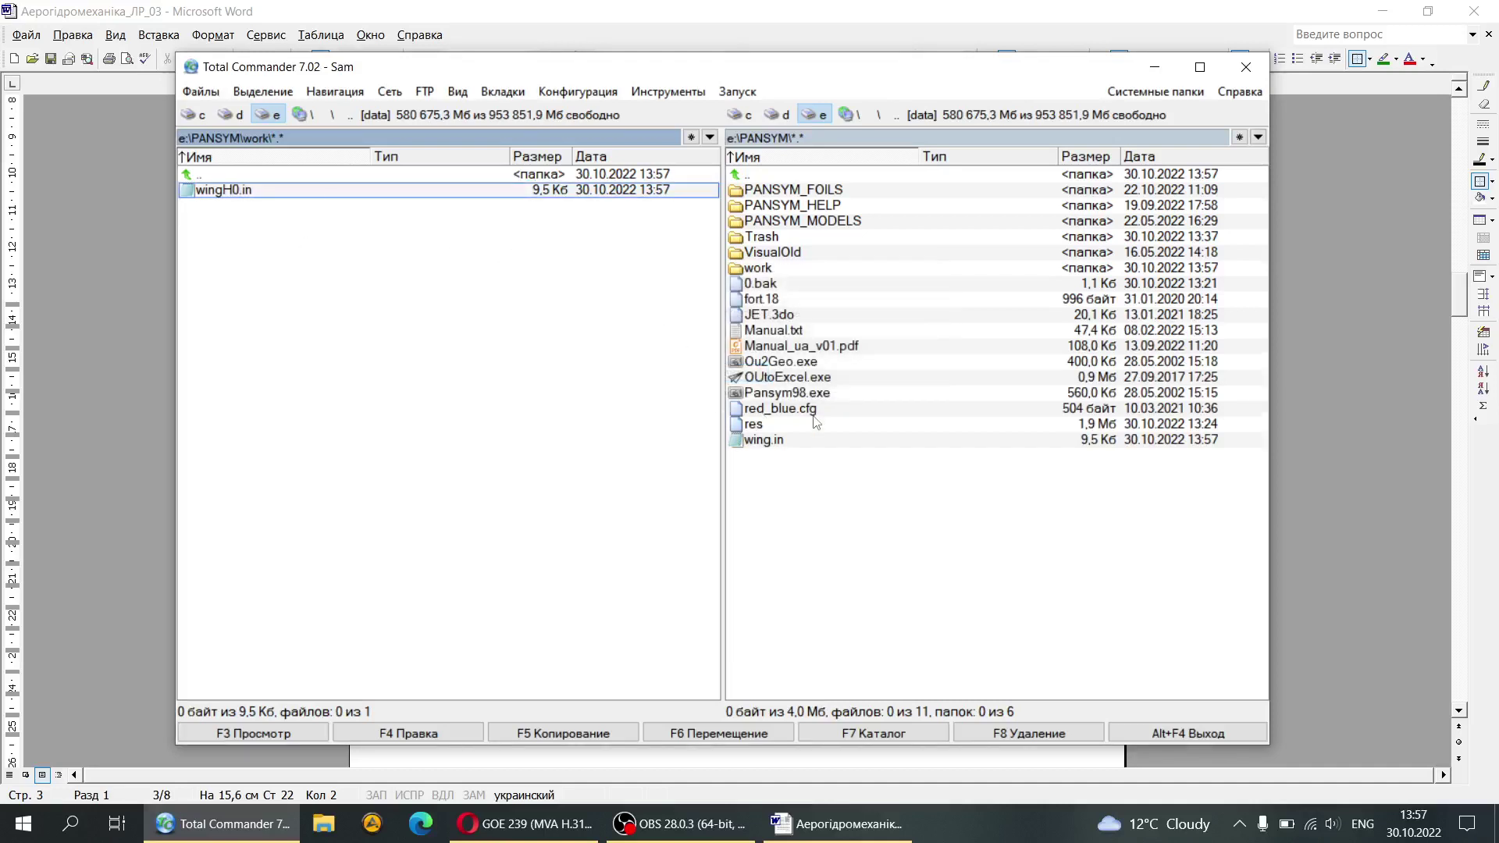
Step: Reopen wing.in from e:\PANSYM, examine its regime lines and the 500 m data in Table 3.1, and close the file
{"action": "left_click", "coordinate": [805, 447]}
{"action": "key", "text": "F4"}
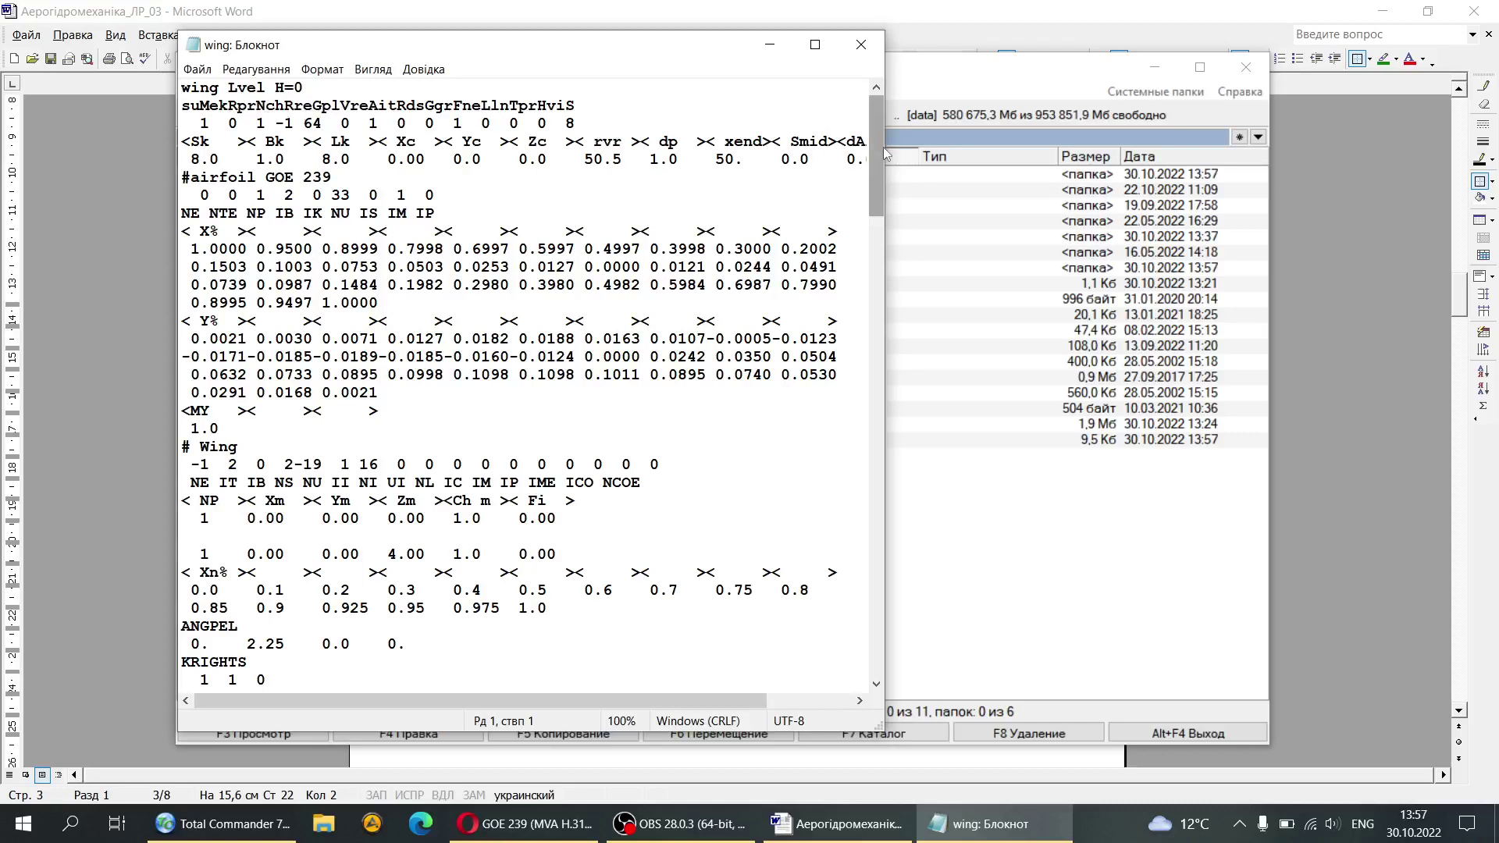
{"action": "key", "text": "alt+Tab"}
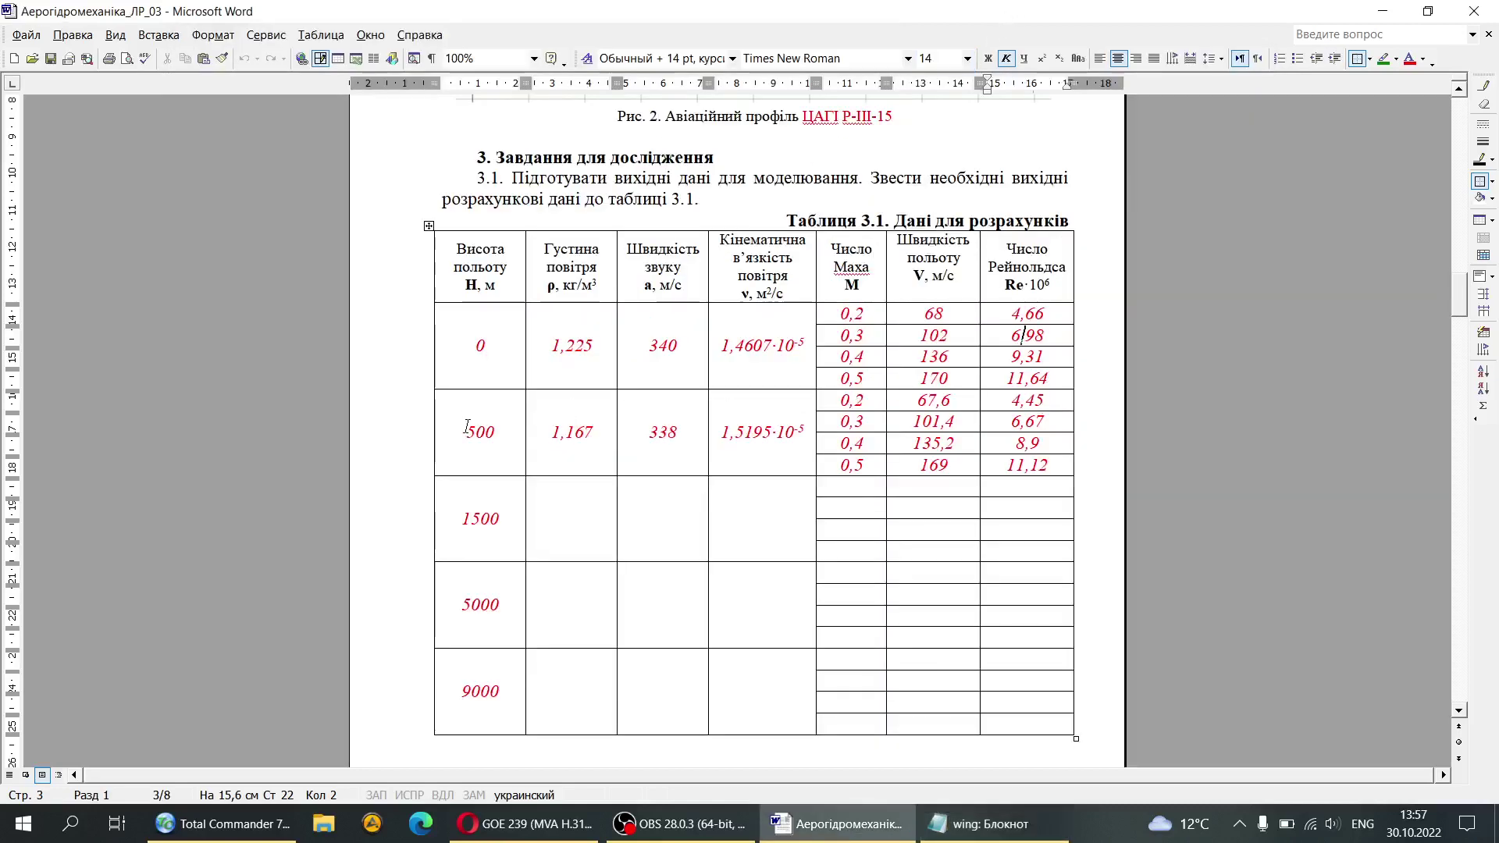
{"action": "left_click_drag", "start_coordinate": [467, 426], "coordinate": [1031, 465]}
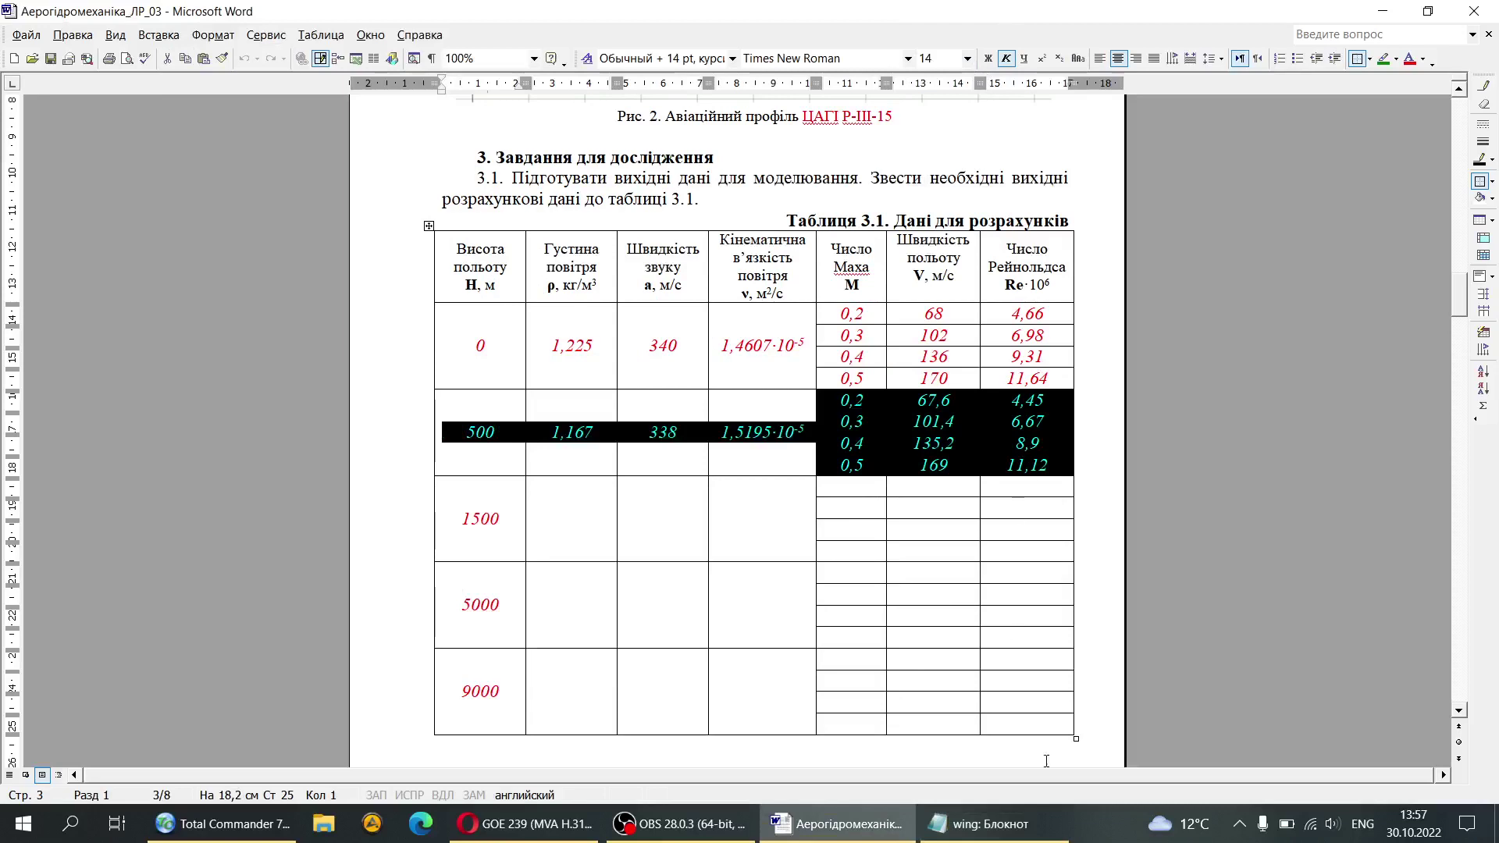
{"action": "left_click", "coordinate": [985, 824]}
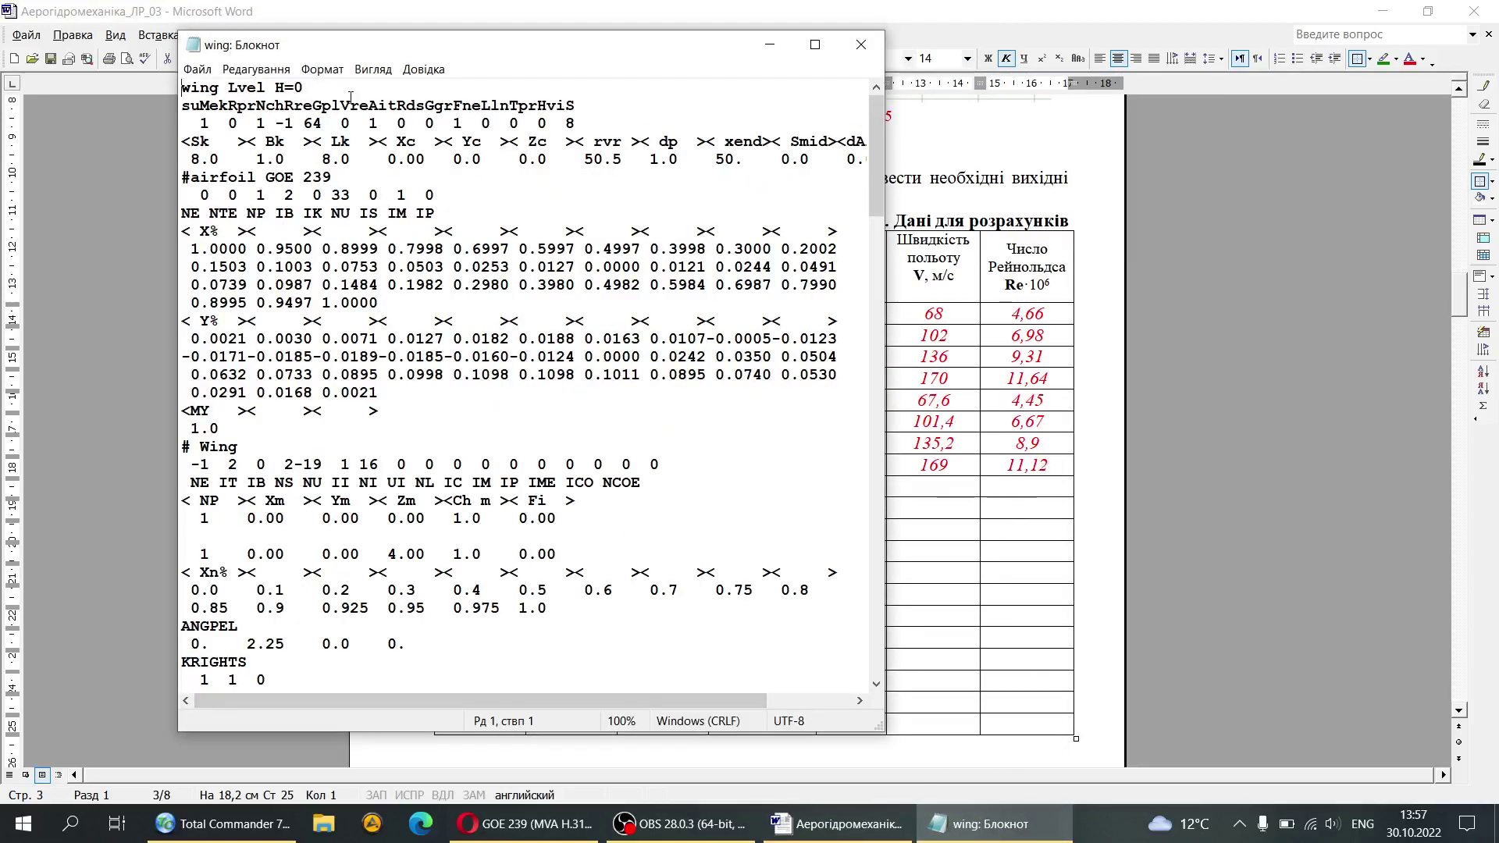
{"action": "left_click_drag", "start_coordinate": [690, 53], "coordinate": [895, 66]}
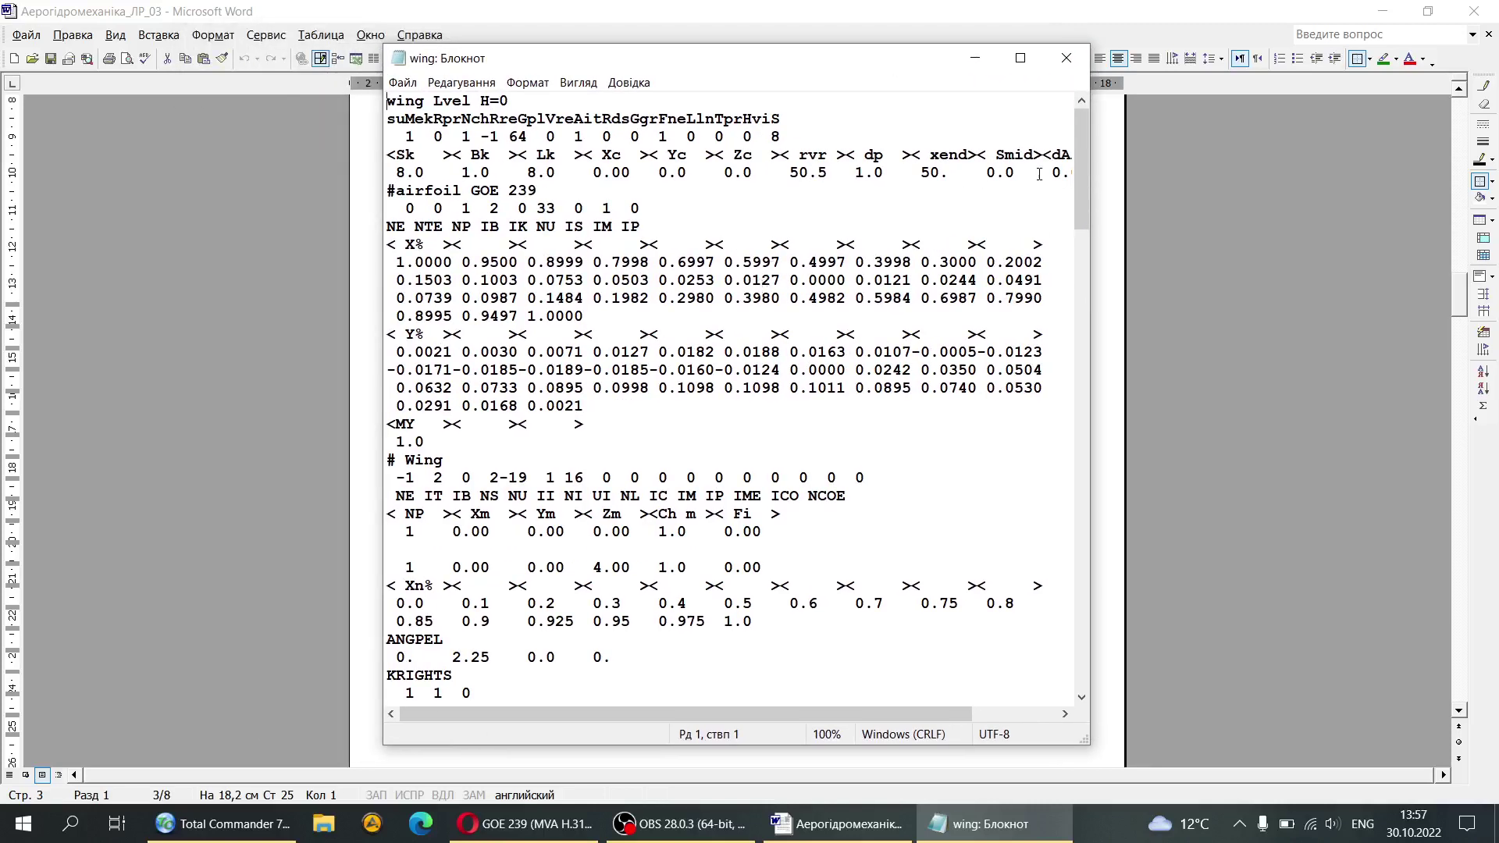
{"action": "scroll", "coordinate": [604, 542], "scroll_direction": "down", "scroll_amount": 3}
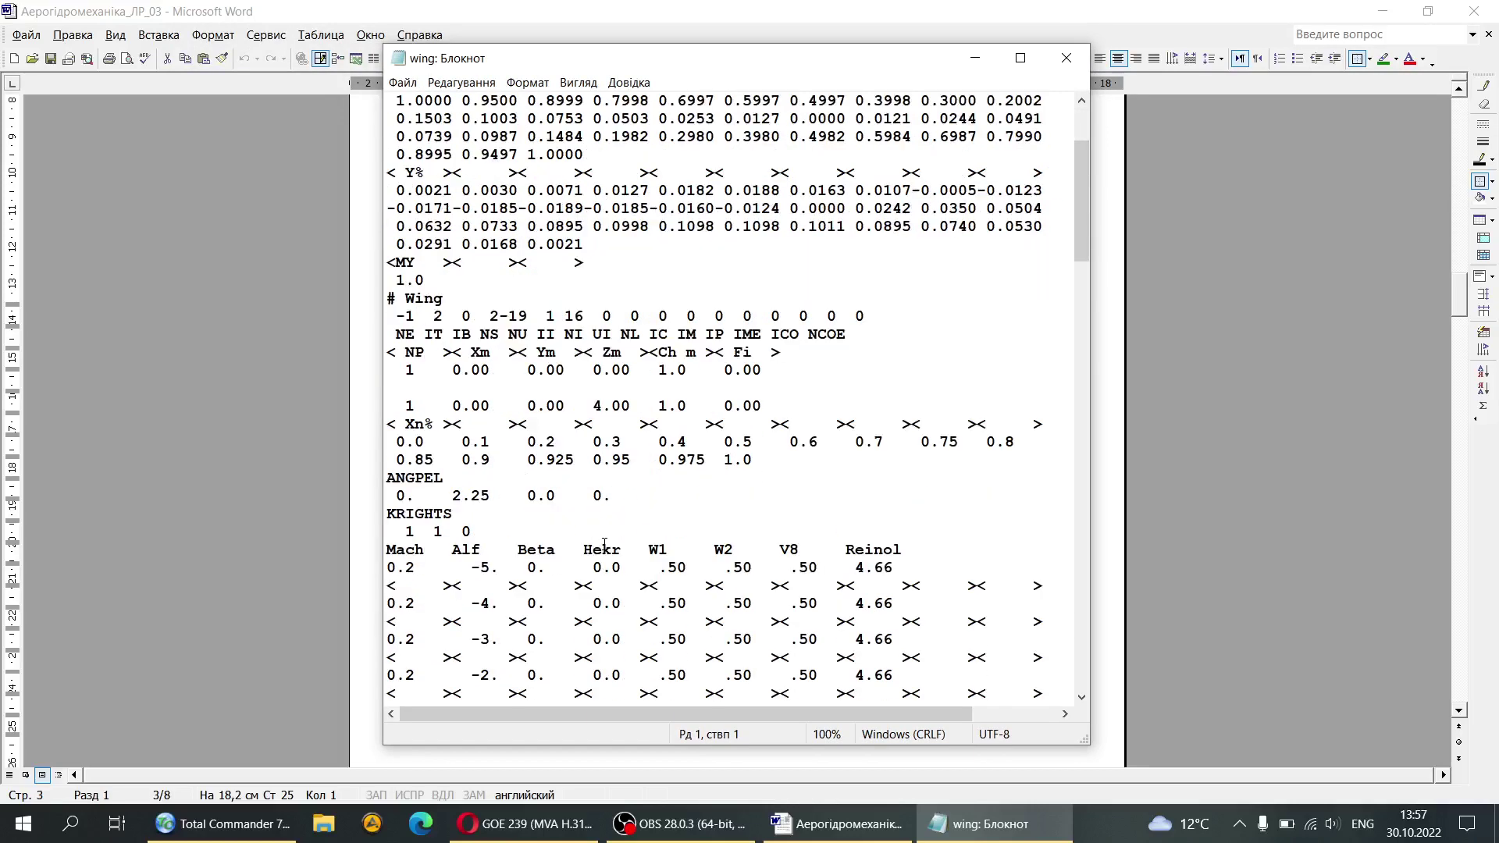
{"action": "scroll", "coordinate": [604, 542], "scroll_direction": "up", "scroll_amount": 1}
{"action": "scroll", "coordinate": [706, 494], "scroll_direction": "down", "scroll_amount": 3}
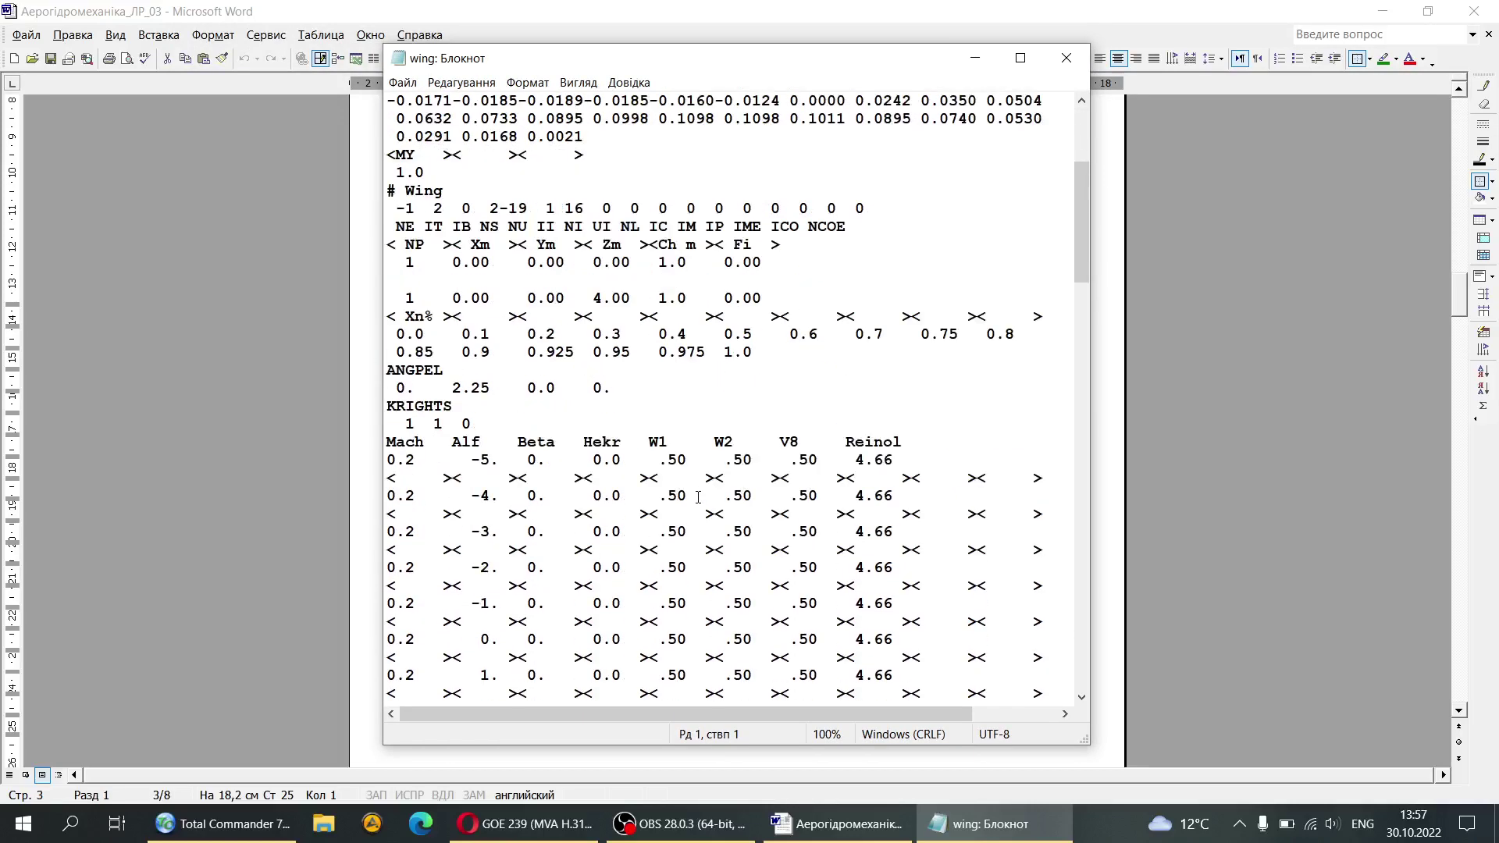
{"action": "left_click", "coordinate": [1066, 58]}
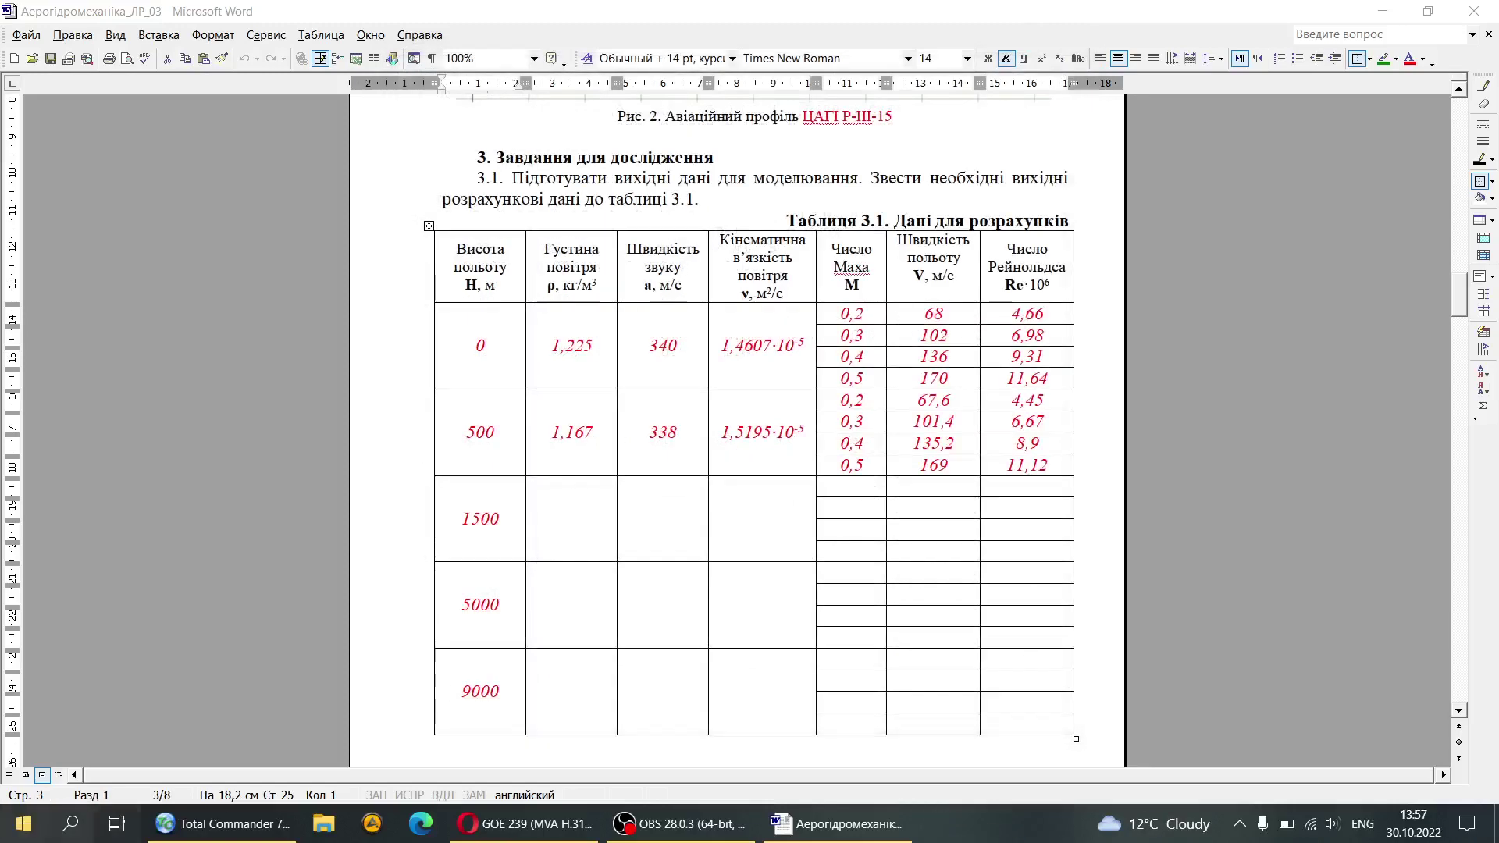
Step: Switch to Total Commander and run Pansym98.exe from e:\PANSYM with wing as the input file name
{"action": "left_click", "coordinate": [223, 824]}
{"action": "double_click", "coordinate": [798, 393]}
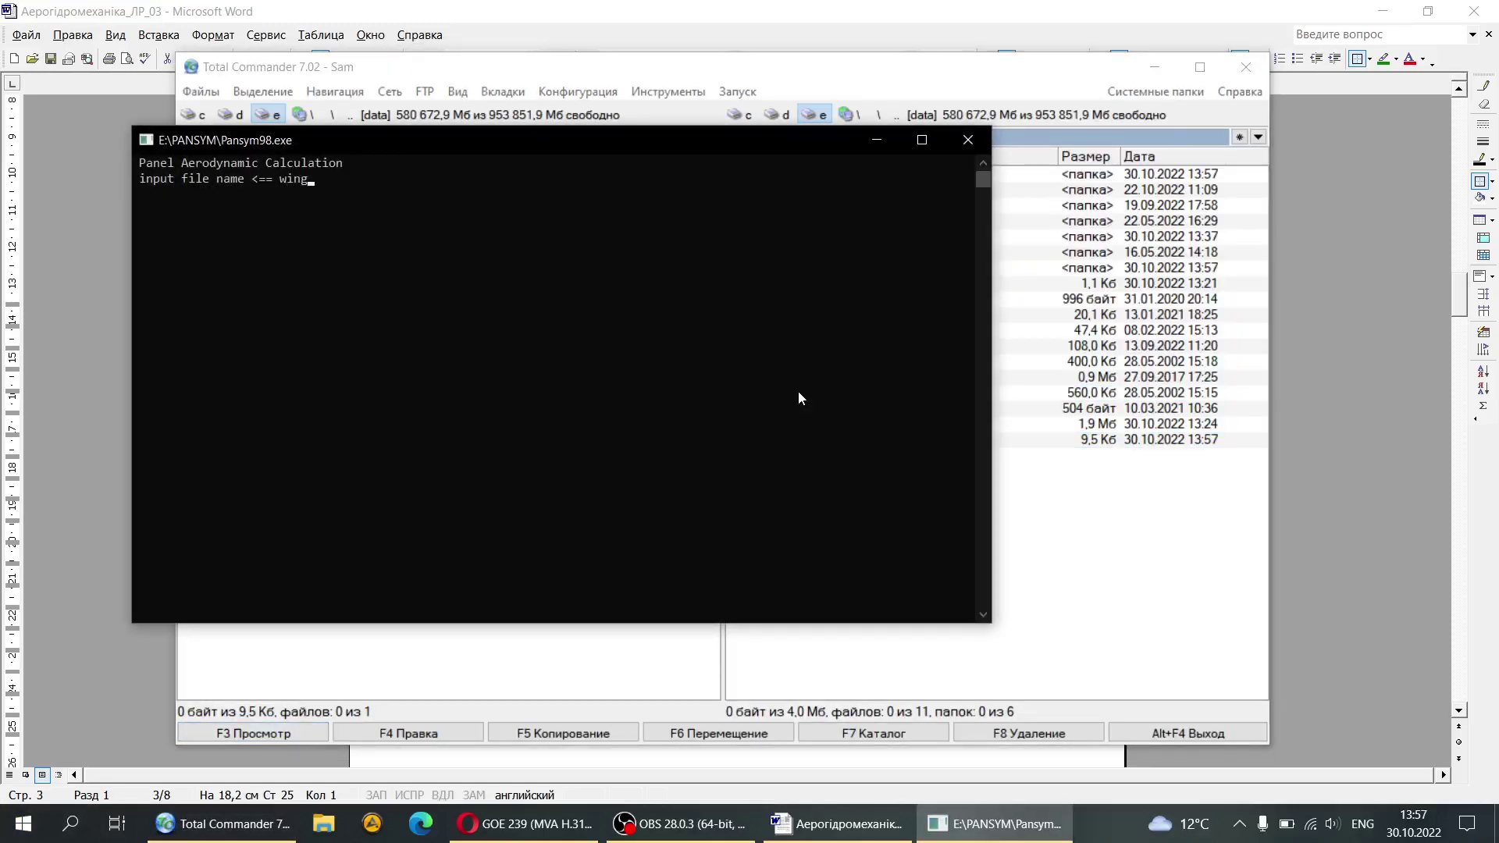
{"action": "type", "text": "wing"}
{"action": "key", "text": "Return"}
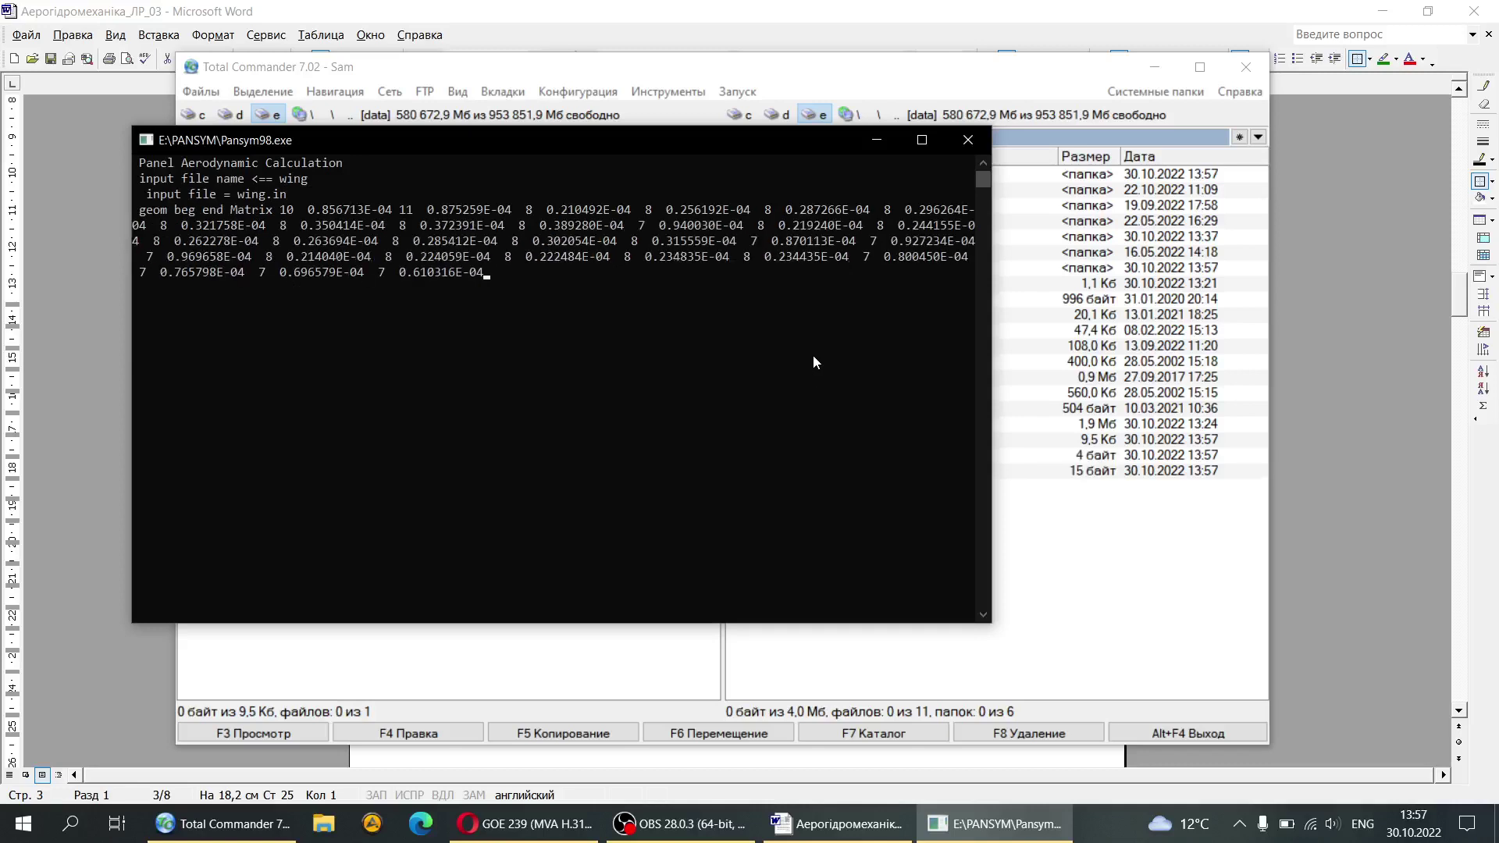
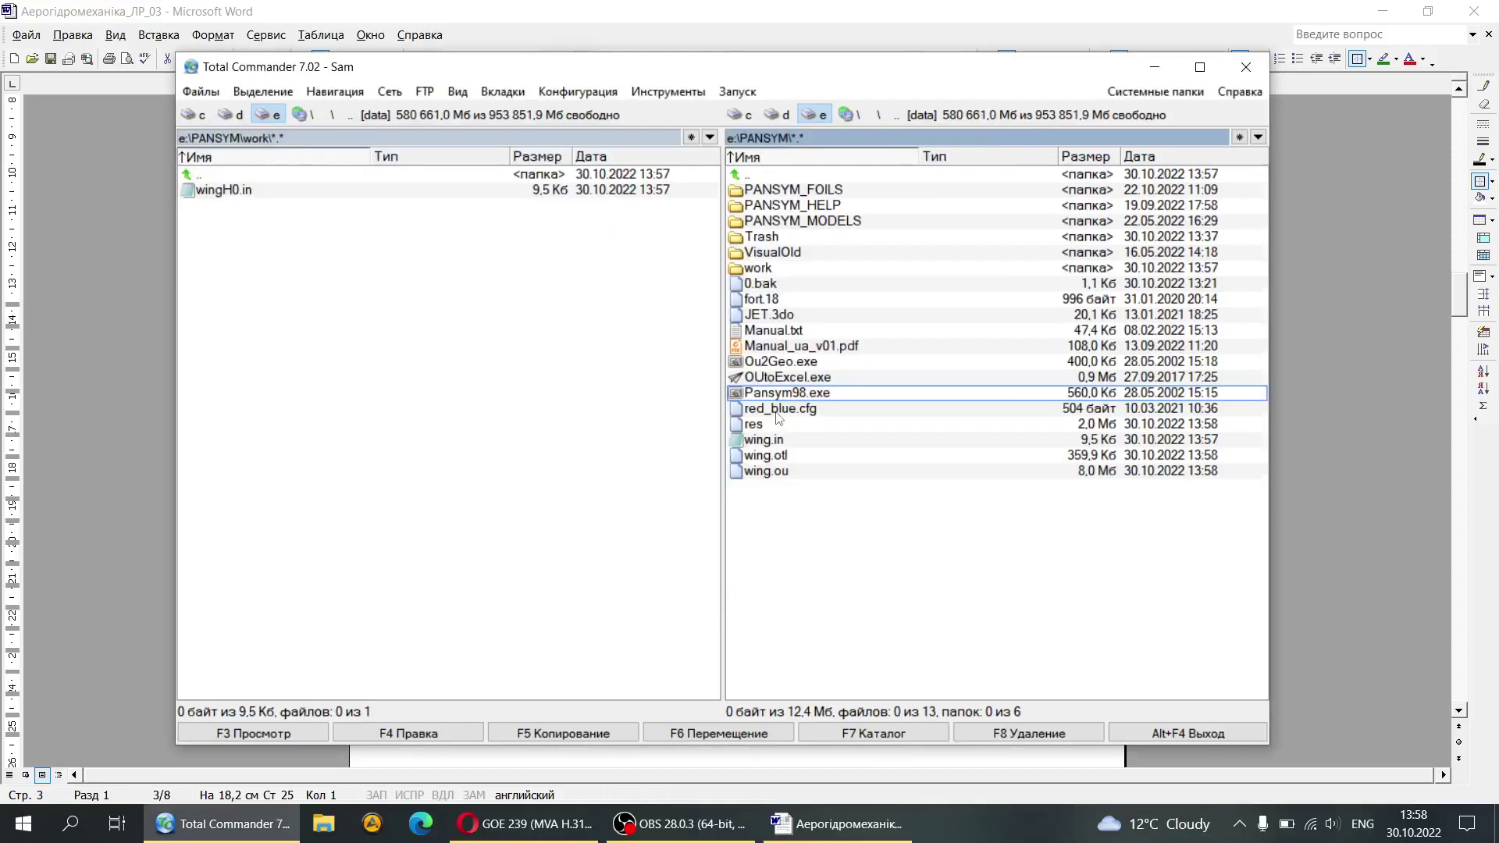
Step: Launch OUtoExcel.exe from e:\PANSYM, load wing.ou and analyze it
{"action": "double_click", "coordinate": [777, 378]}
{"action": "left_click", "coordinate": [344, 559]}
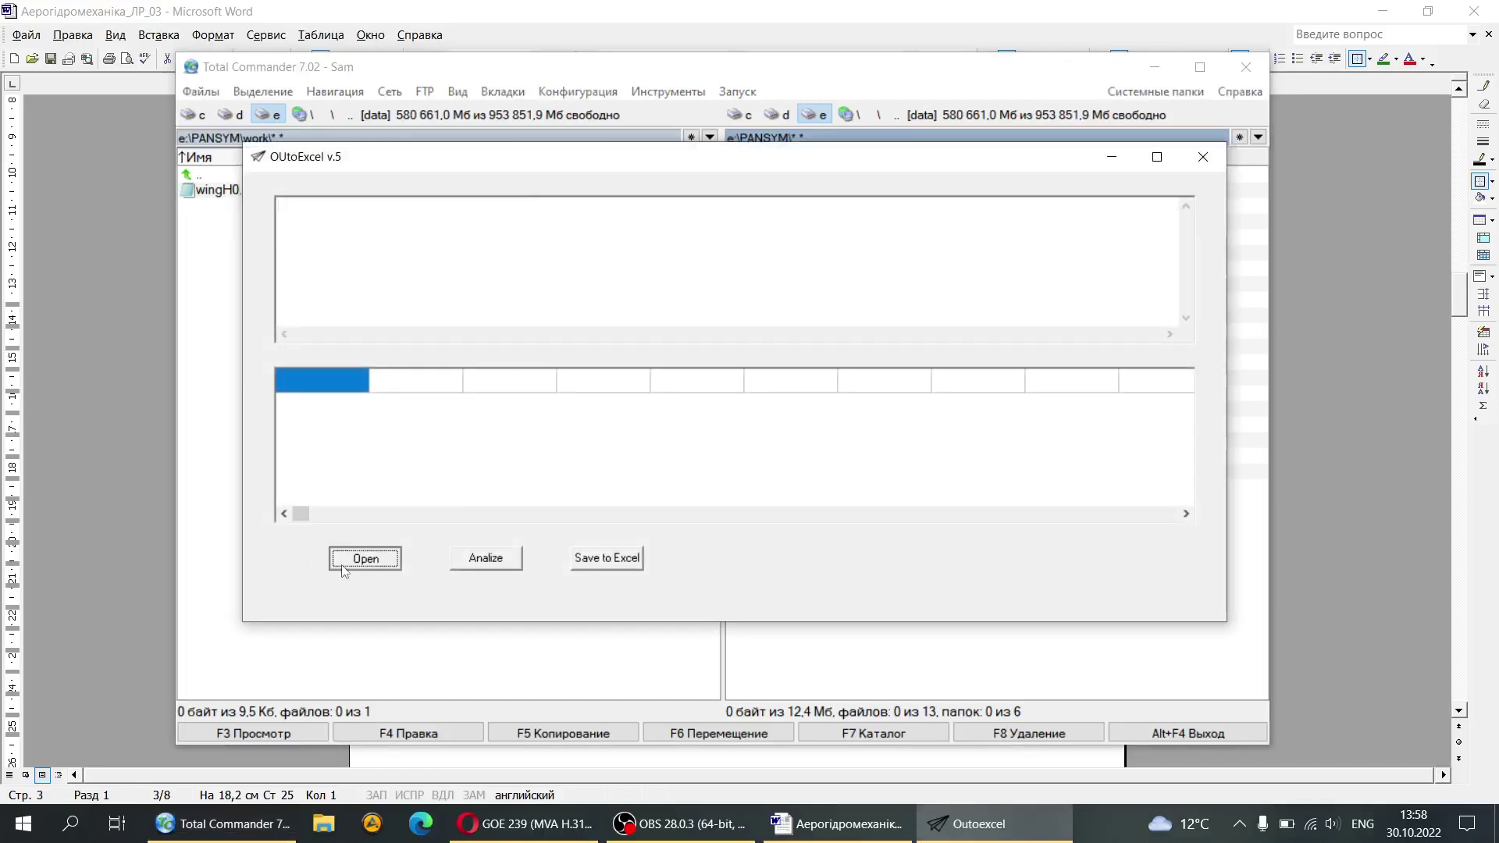
{"action": "left_click", "coordinate": [649, 372]}
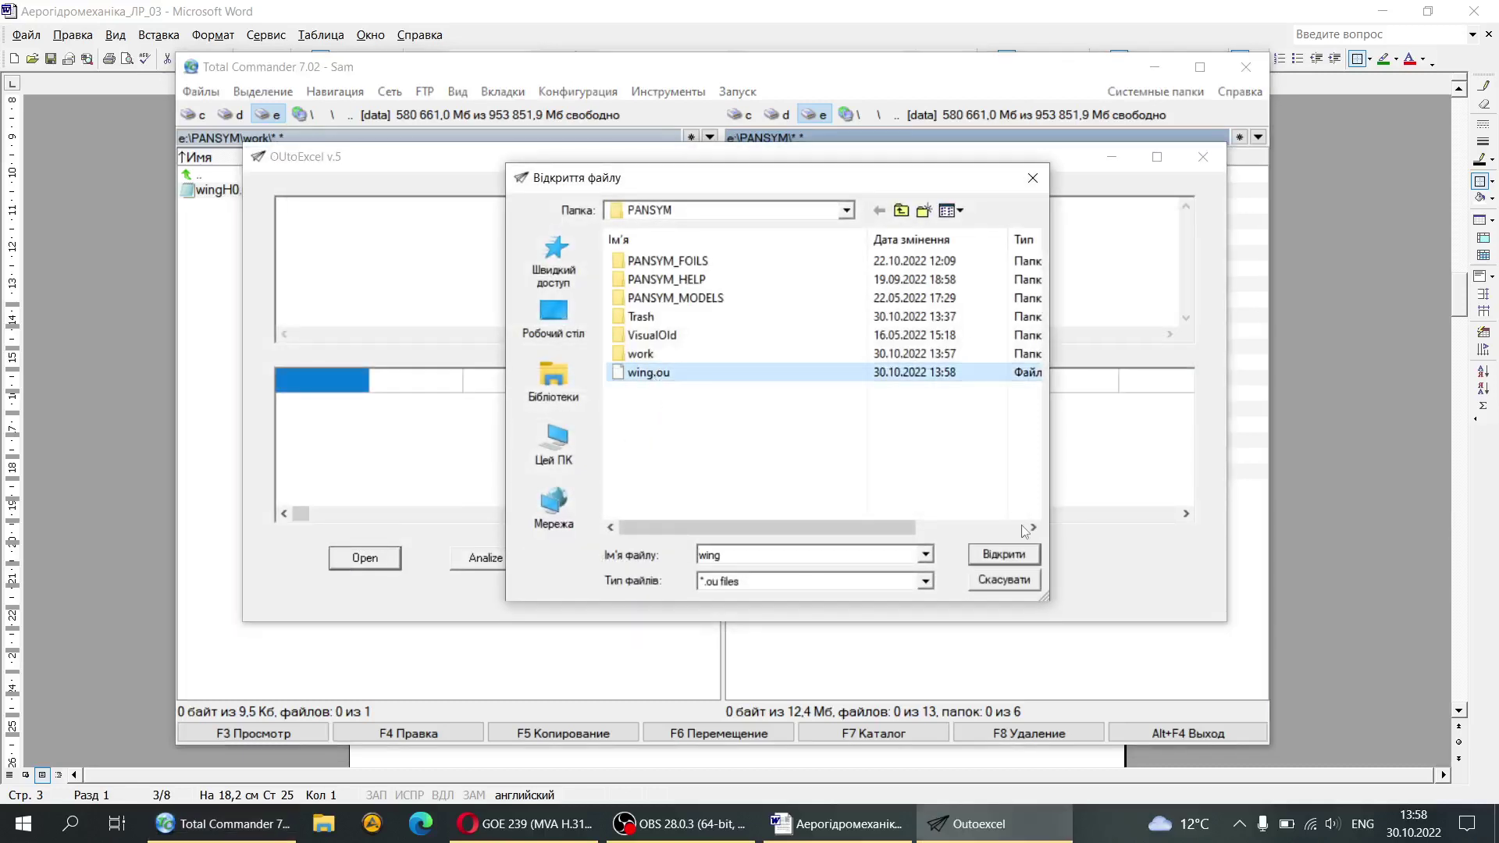
{"action": "left_click", "coordinate": [973, 556]}
{"action": "left_click", "coordinate": [502, 562]}
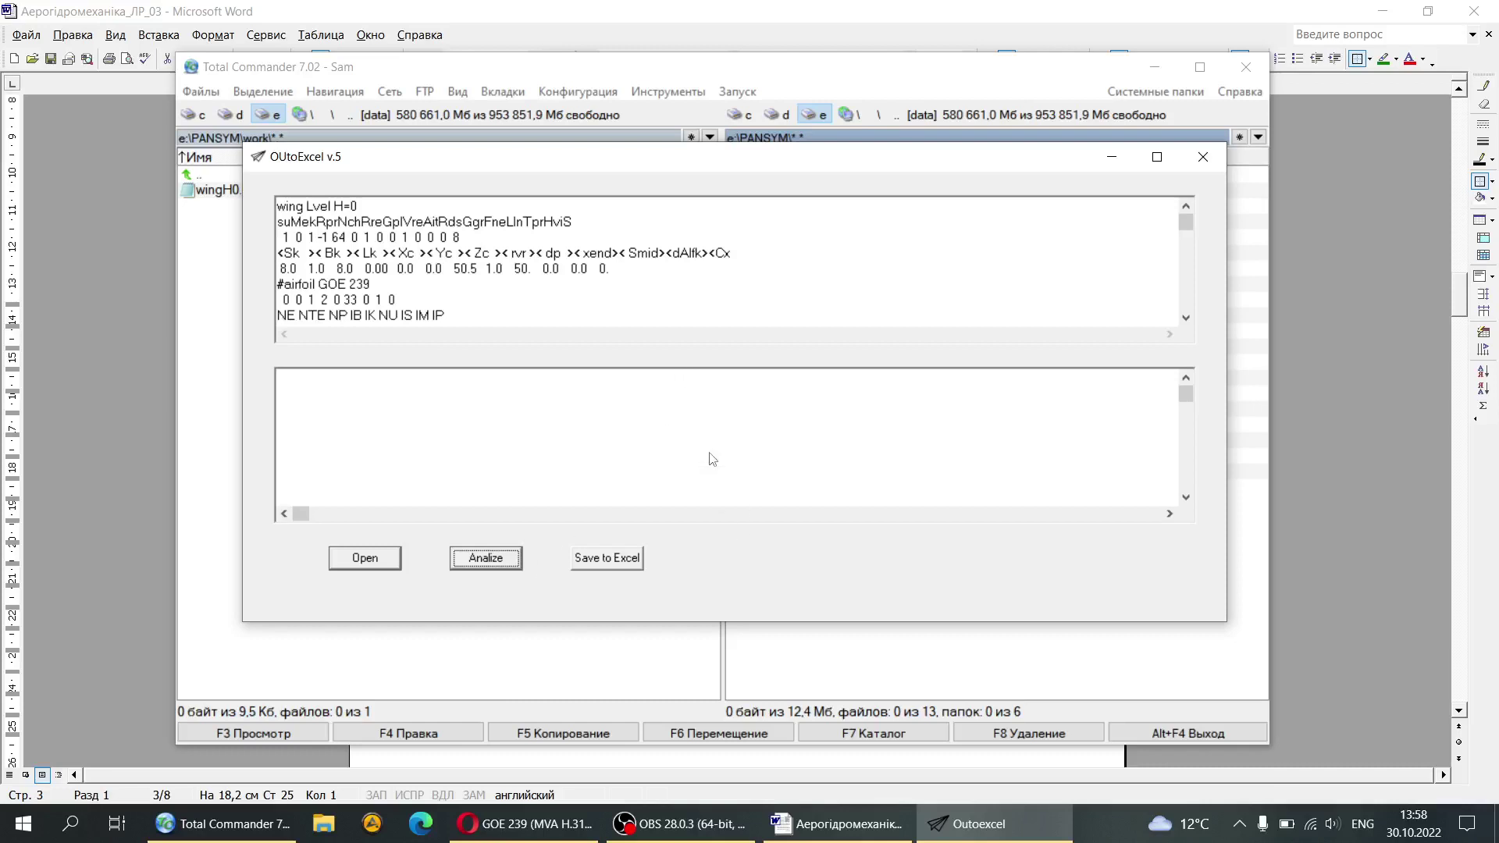
{"action": "left_click_drag", "start_coordinate": [715, 160], "coordinate": [760, 149]}
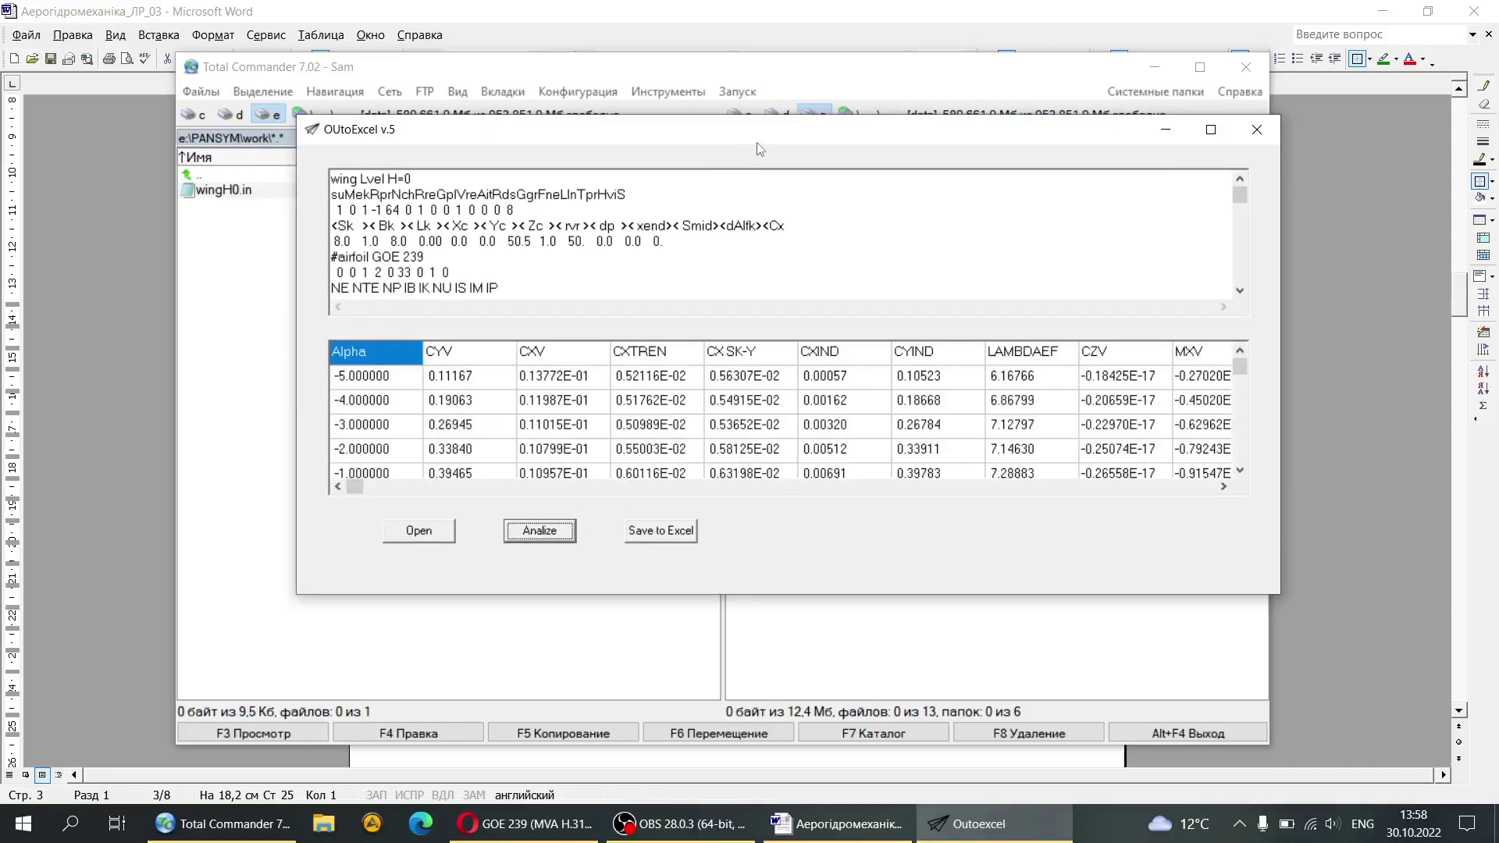
Step: Export the analyzed results to an Excel file named Lab03 in the PANSYM folder, close OUtoExcel and open the exported file
{"action": "left_click", "coordinate": [661, 531]}
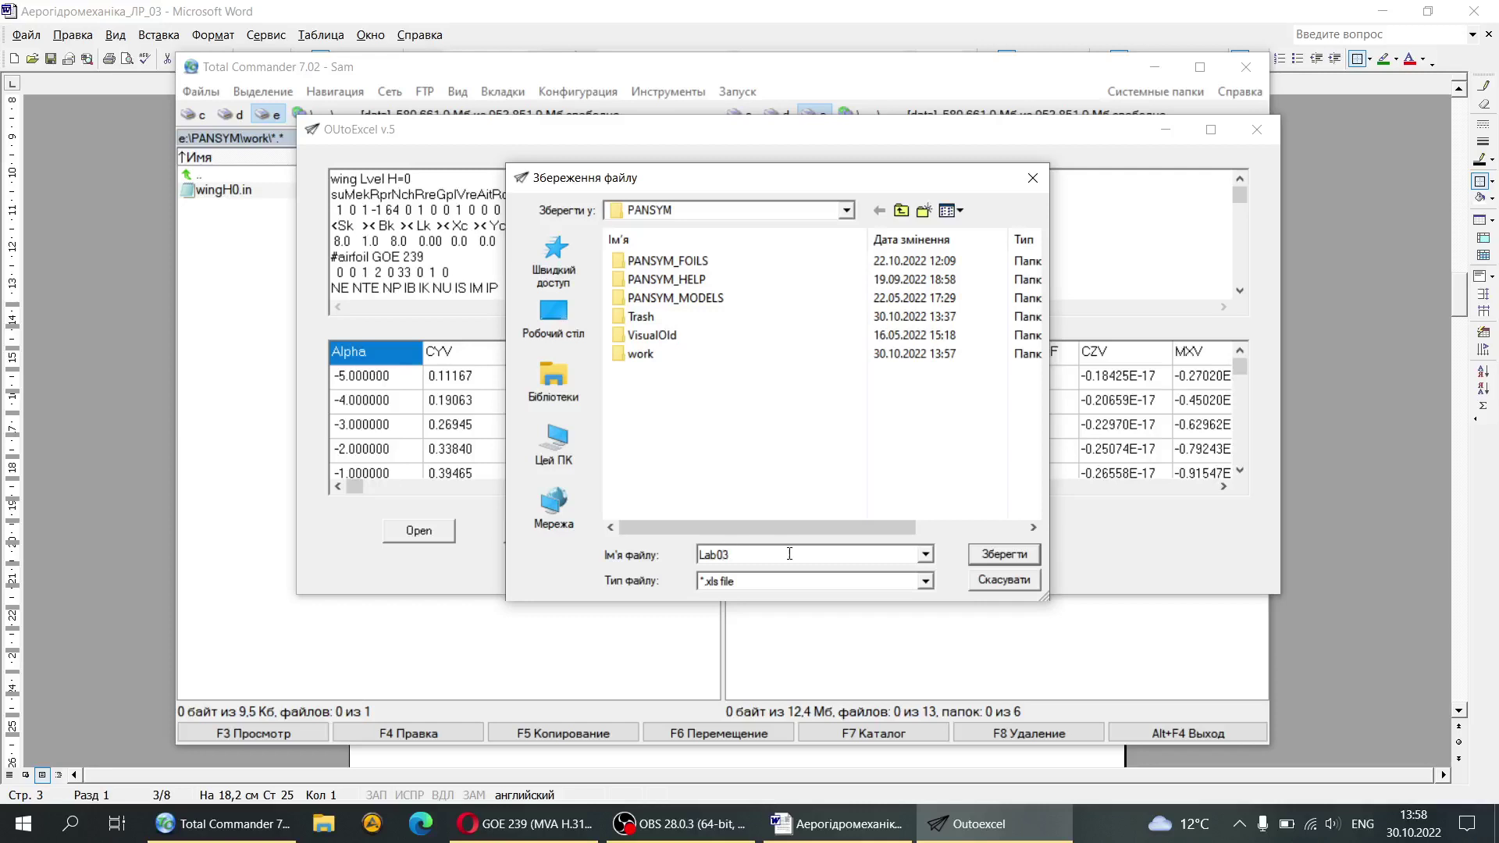
{"action": "left_click", "coordinate": [1005, 556]}
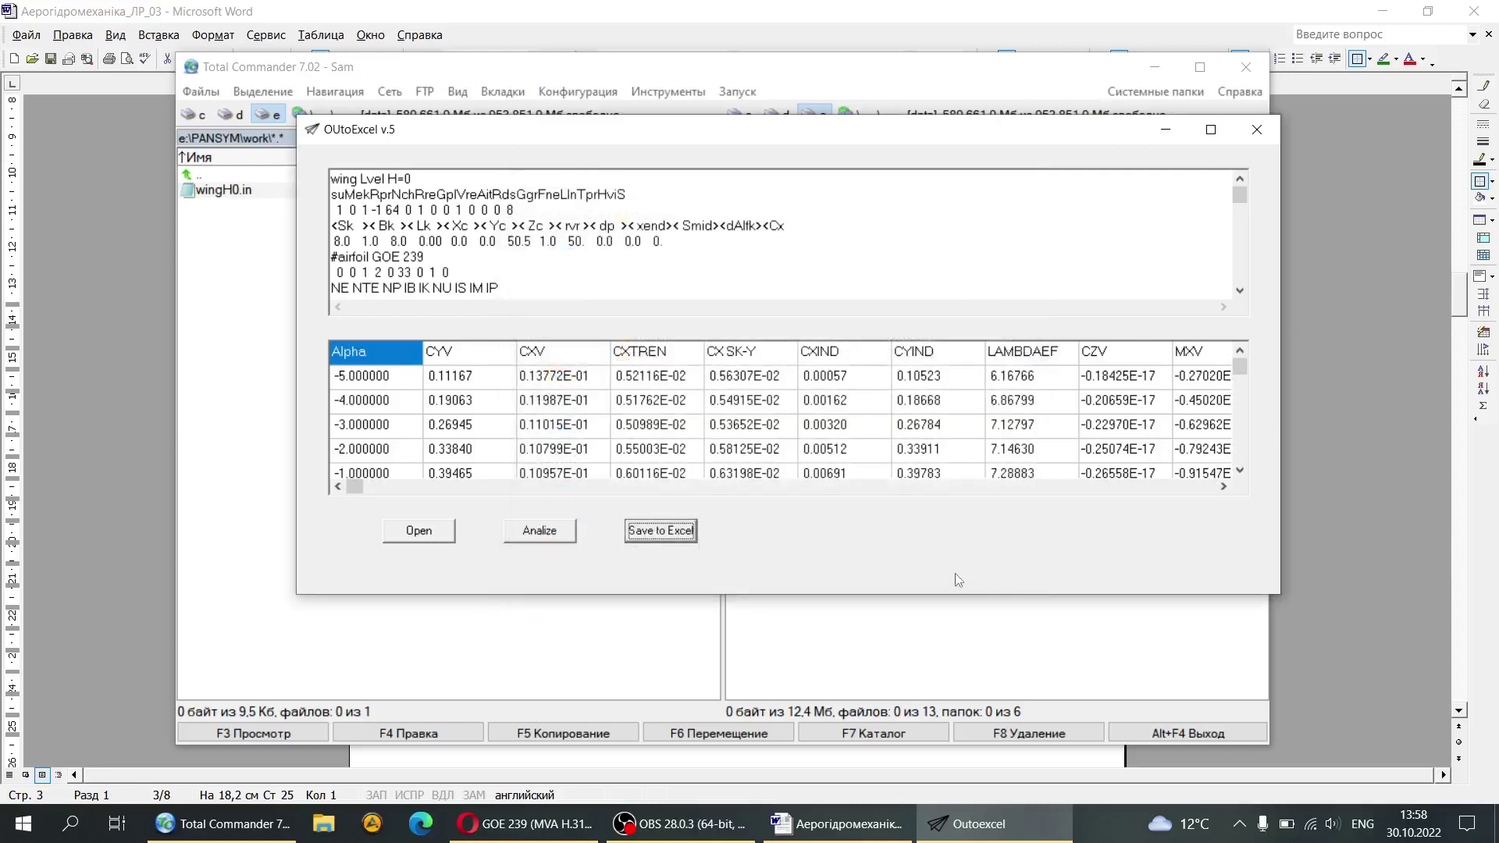
{"action": "left_click", "coordinate": [1257, 129]}
{"action": "left_click", "coordinate": [787, 336]}
{"action": "double_click", "coordinate": [785, 334]}
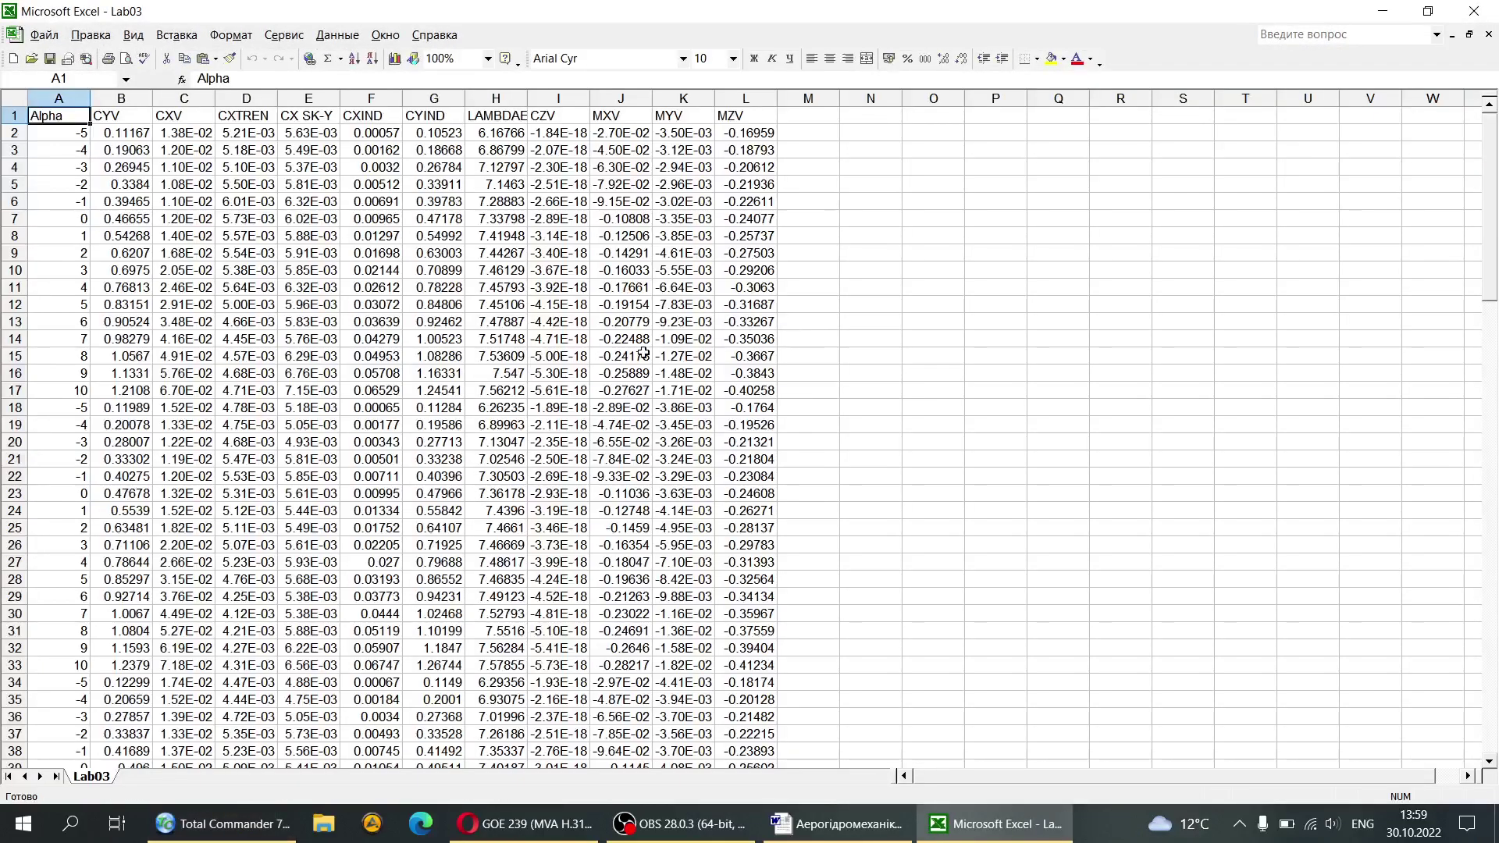
Step: Clear the contents of columns E through N, from the CX SK-Y header down past the last data row
{"action": "scroll", "coordinate": [644, 353], "scroll_direction": "down", "scroll_amount": 13}
{"action": "scroll", "coordinate": [580, 364], "scroll_direction": "up", "scroll_amount": 4}
{"action": "scroll", "coordinate": [580, 363], "scroll_direction": "up", "scroll_amount": 9}
{"action": "left_click_drag", "start_coordinate": [311, 119], "coordinate": [860, 627]}
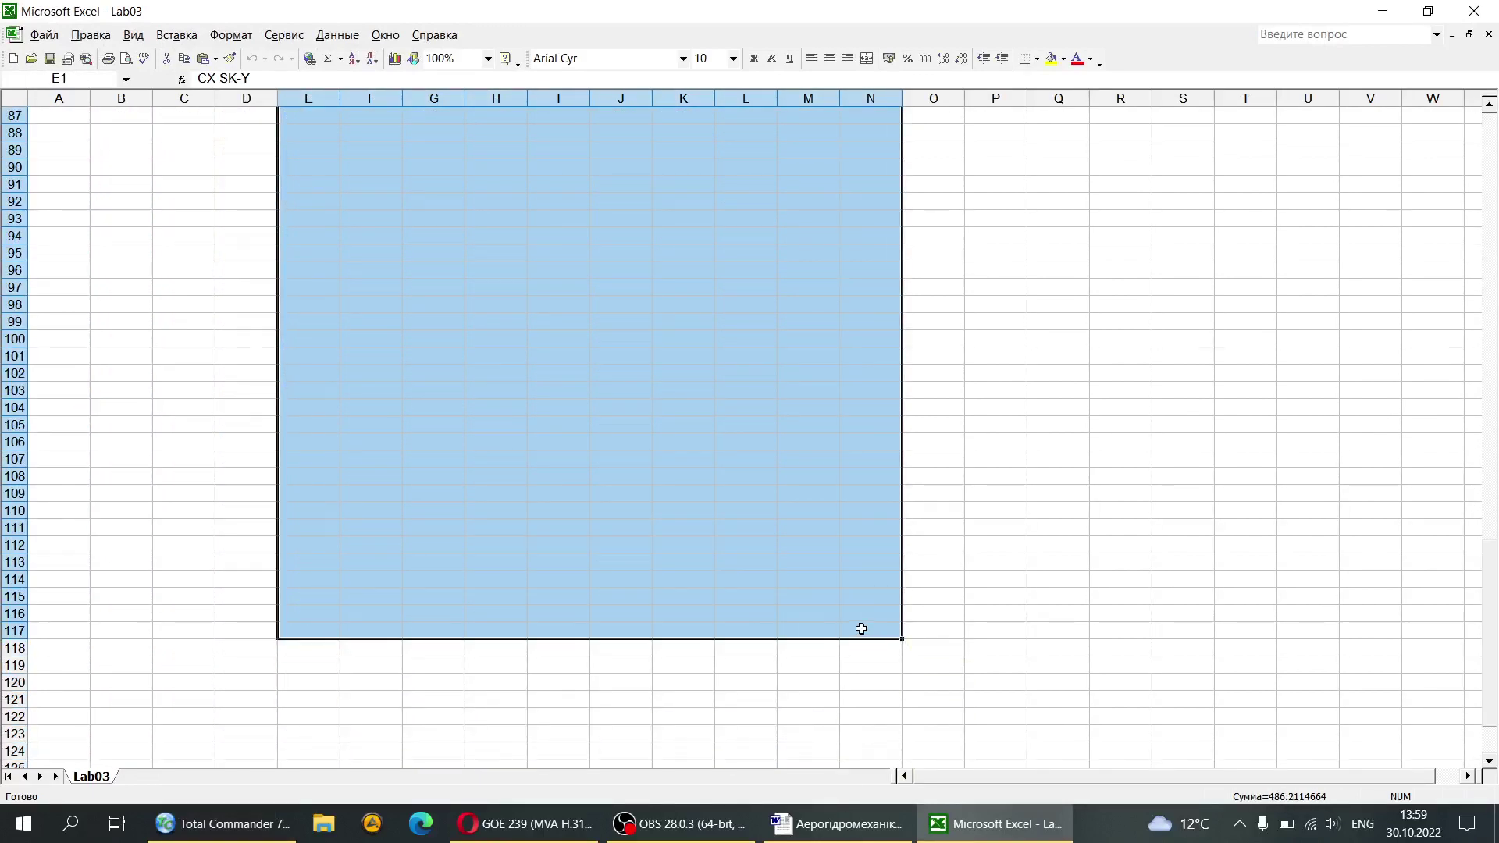
{"action": "scroll", "coordinate": [793, 548], "scroll_direction": "up", "scroll_amount": 18}
{"action": "key", "text": "Delete"}
{"action": "scroll", "coordinate": [709, 539], "scroll_direction": "up", "scroll_amount": 11}
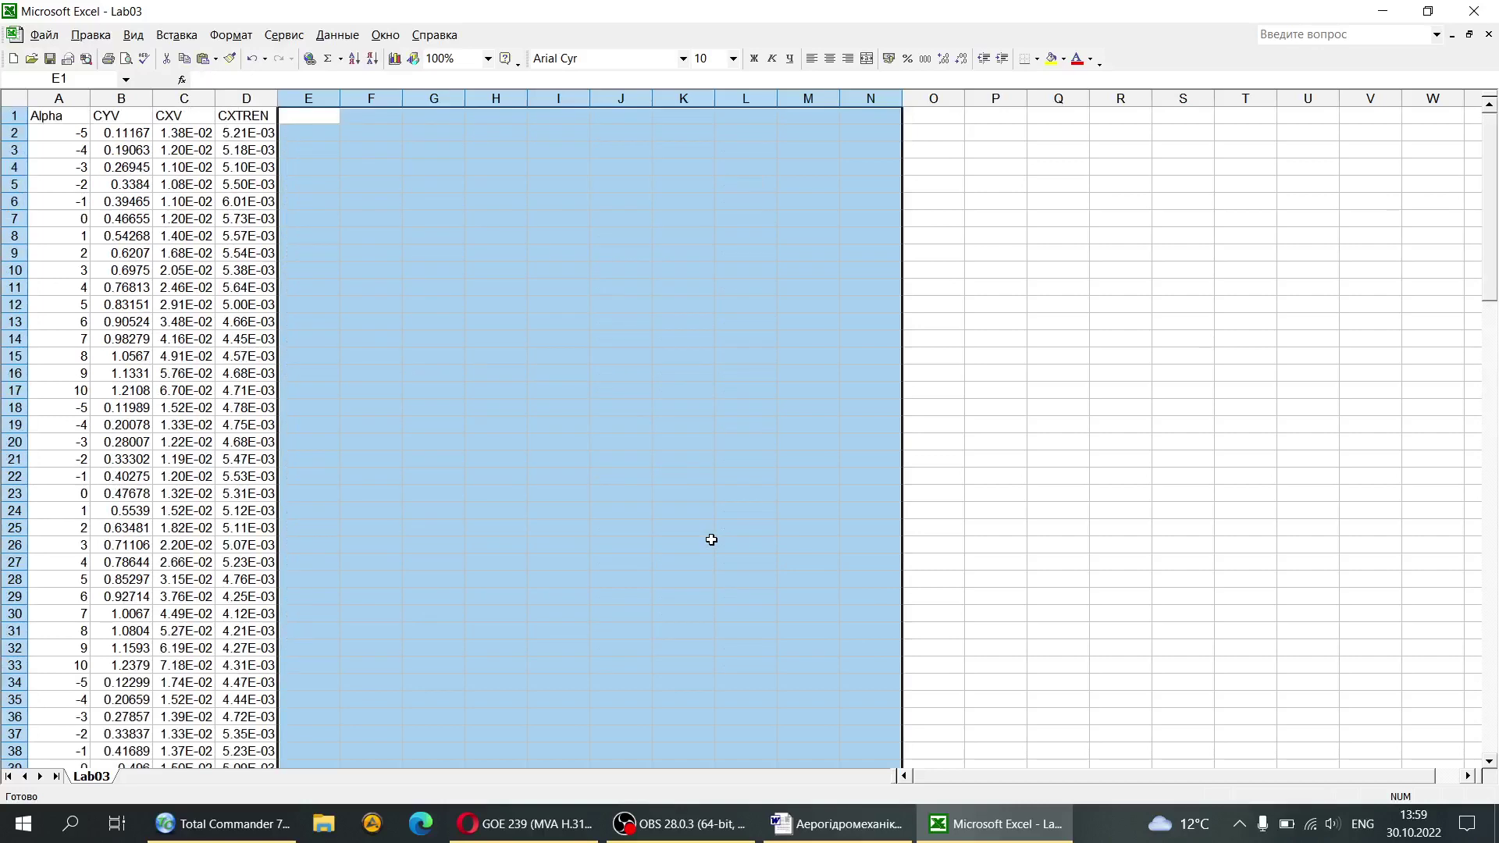
Step: Make the Alpha, CYV, CXV and CXTREN headers in row 1 bold and centered
{"action": "left_click", "coordinate": [166, 153]}
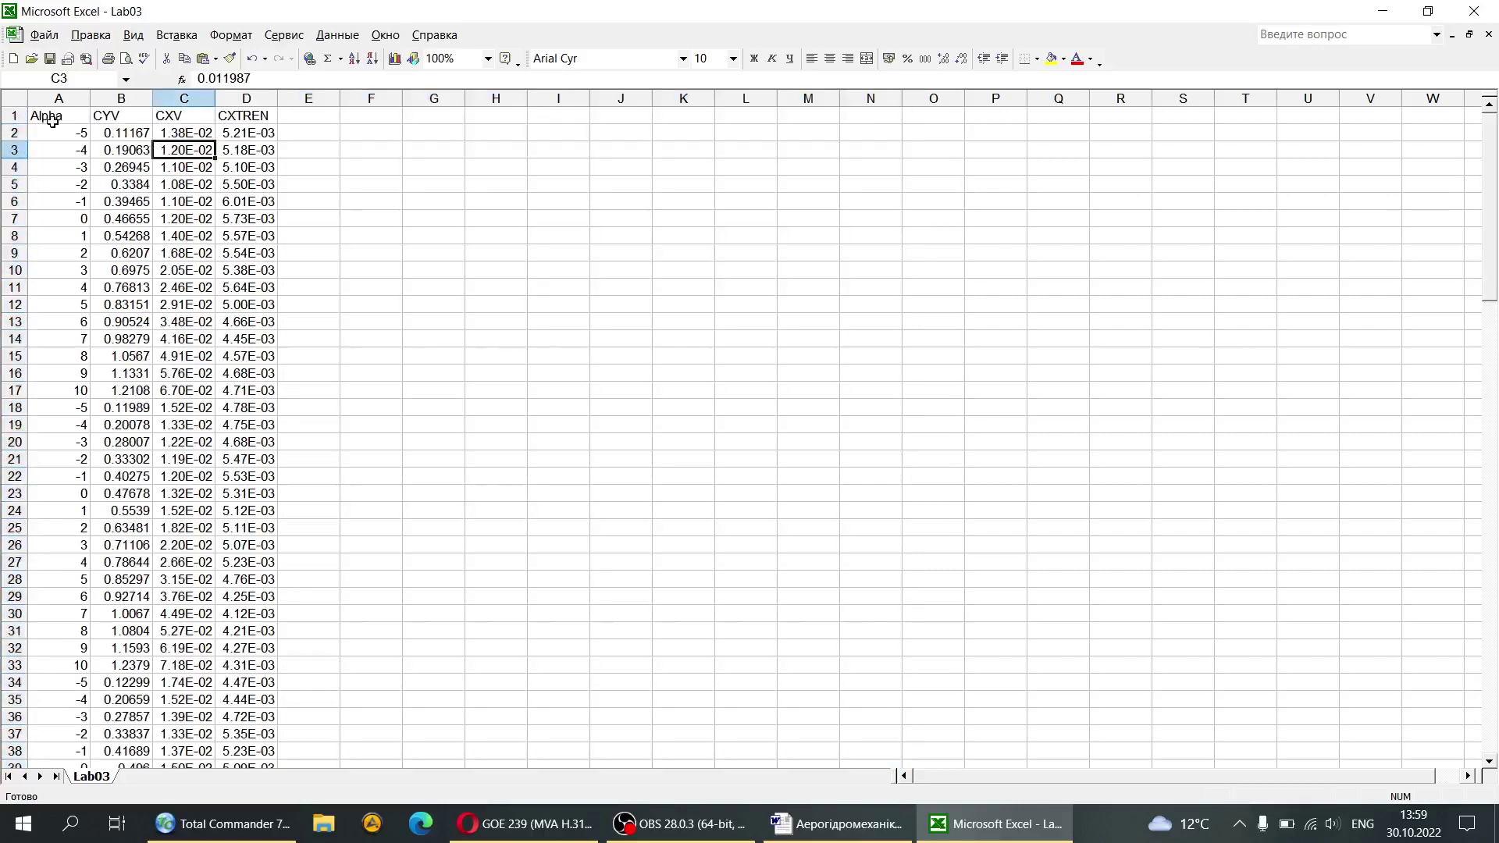
{"action": "left_click_drag", "start_coordinate": [54, 122], "coordinate": [278, 116]}
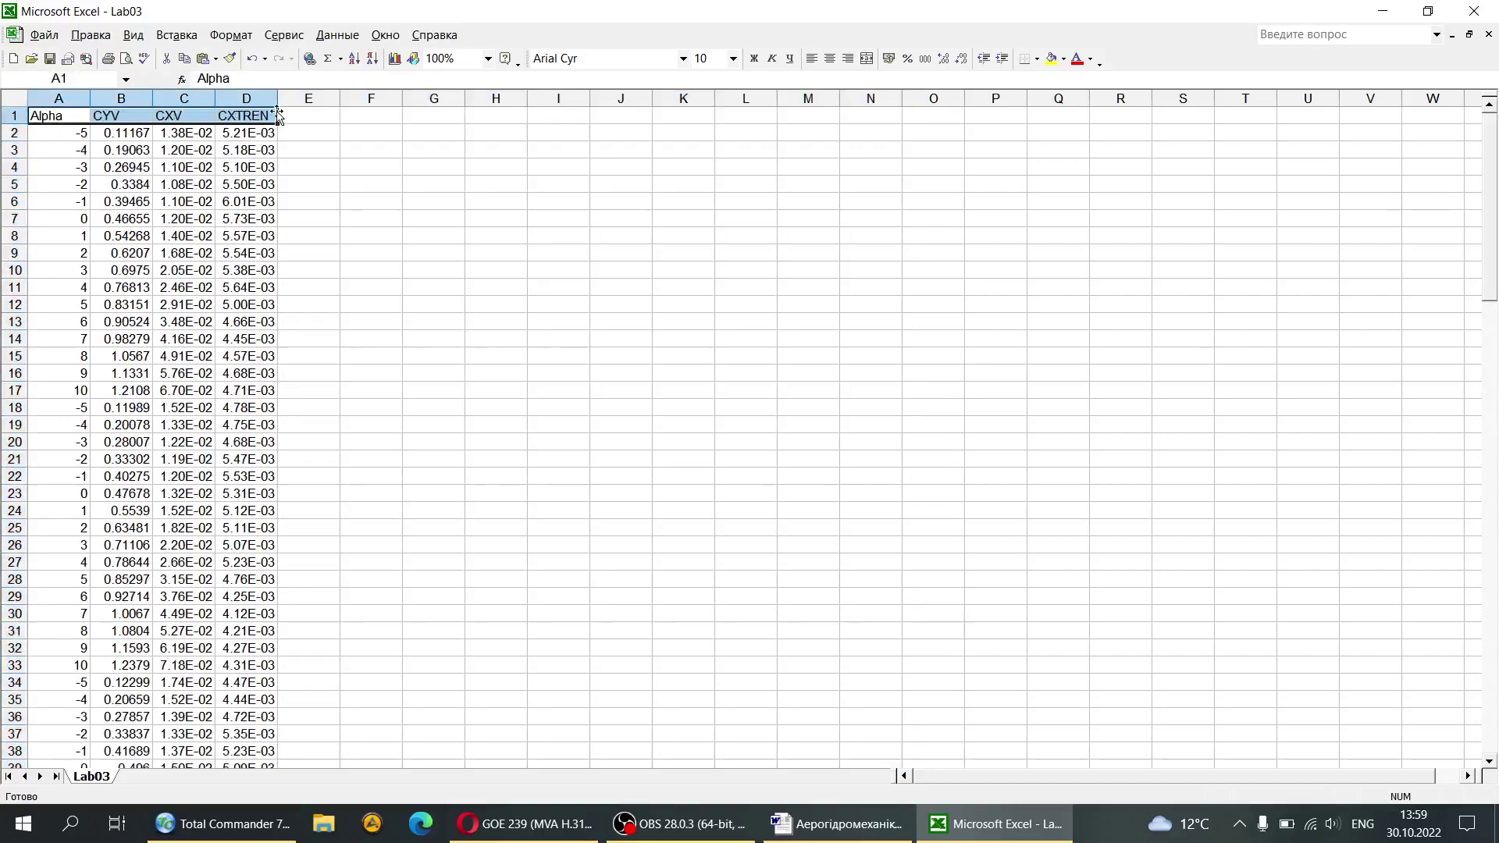
{"action": "left_click", "coordinate": [753, 58]}
{"action": "left_click", "coordinate": [832, 60]}
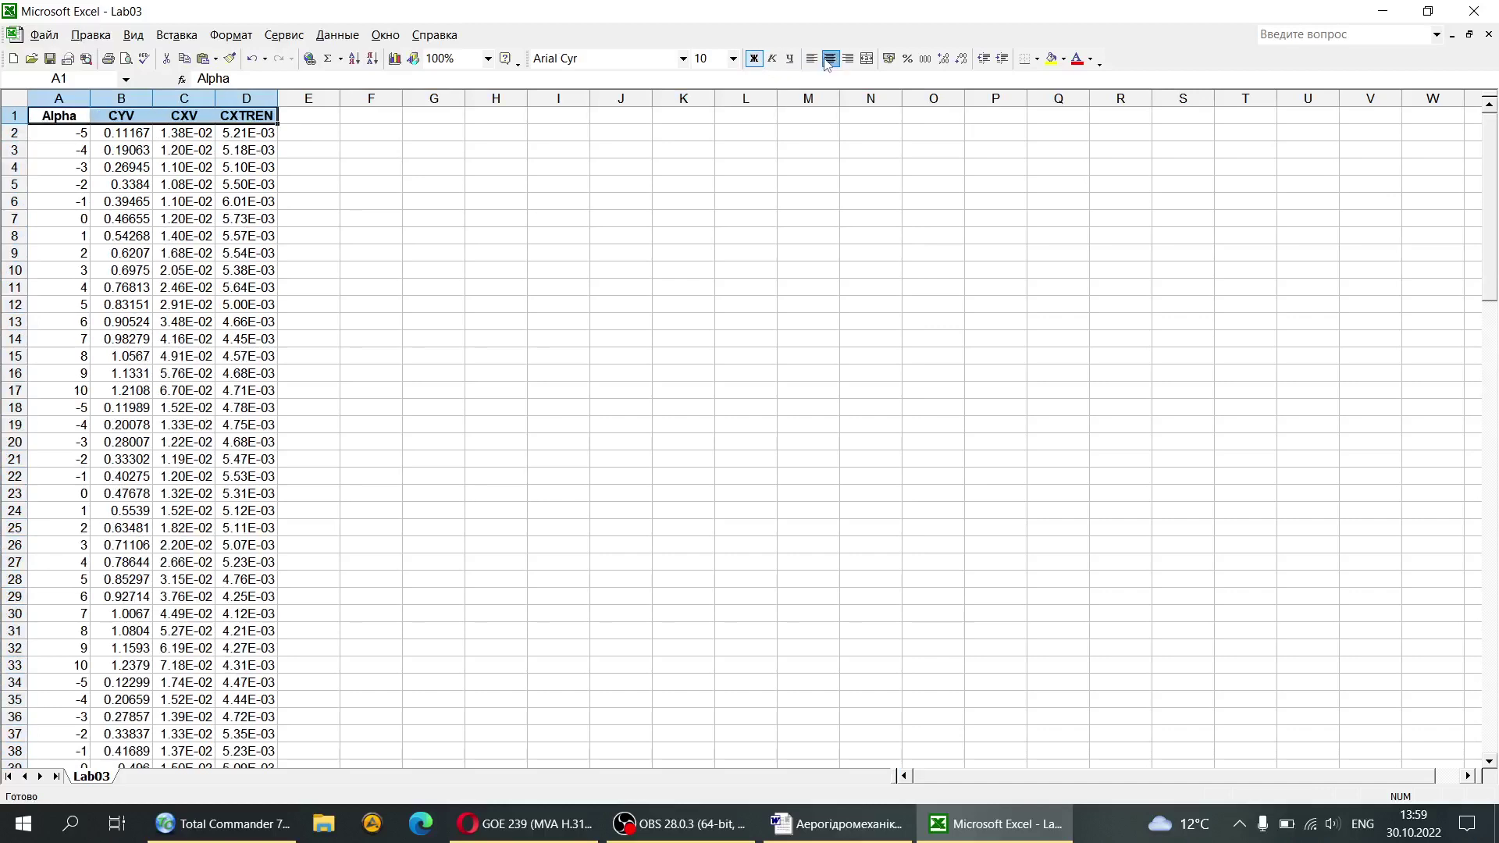
Step: Add the column headers Cx in E1 and K in F1
{"action": "left_click", "coordinate": [309, 122]}
{"action": "type", "text": "Cx"}
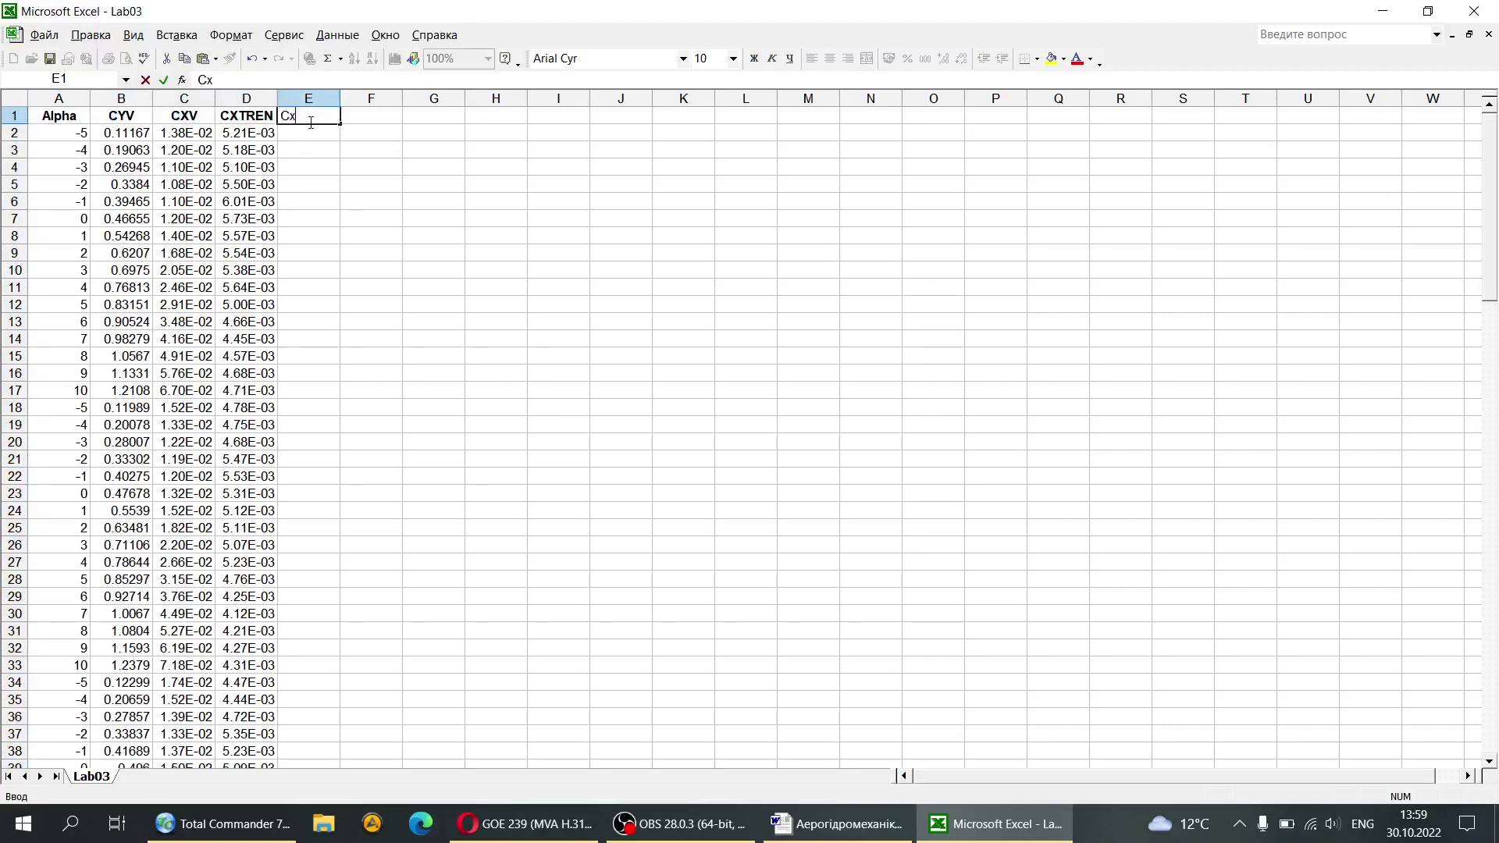
{"action": "key", "text": "Return"}
{"action": "left_click", "coordinate": [349, 114]}
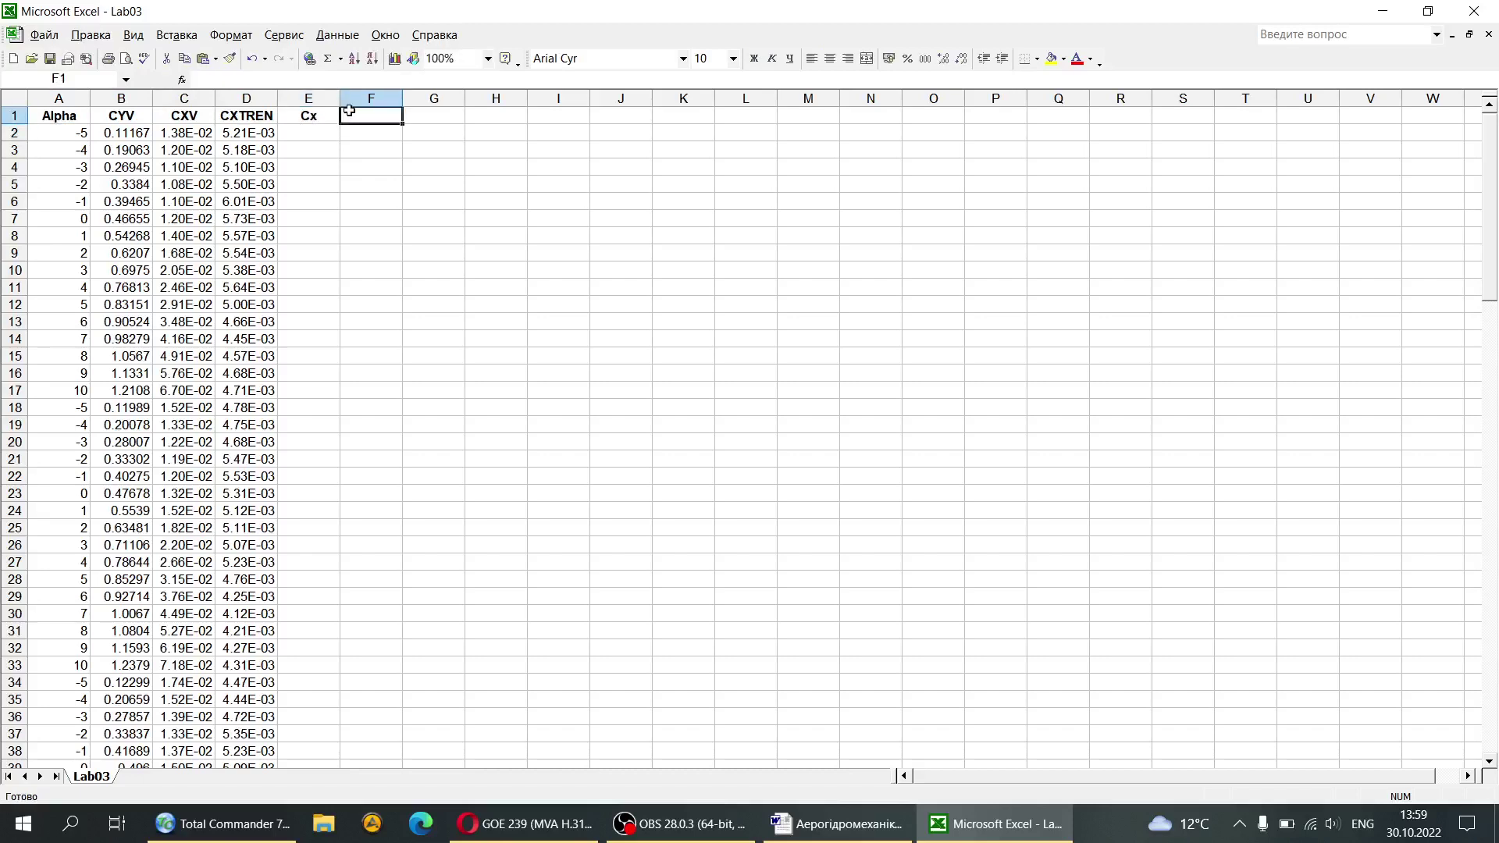
{"action": "type", "text": "K"}
{"action": "key", "text": "Return"}
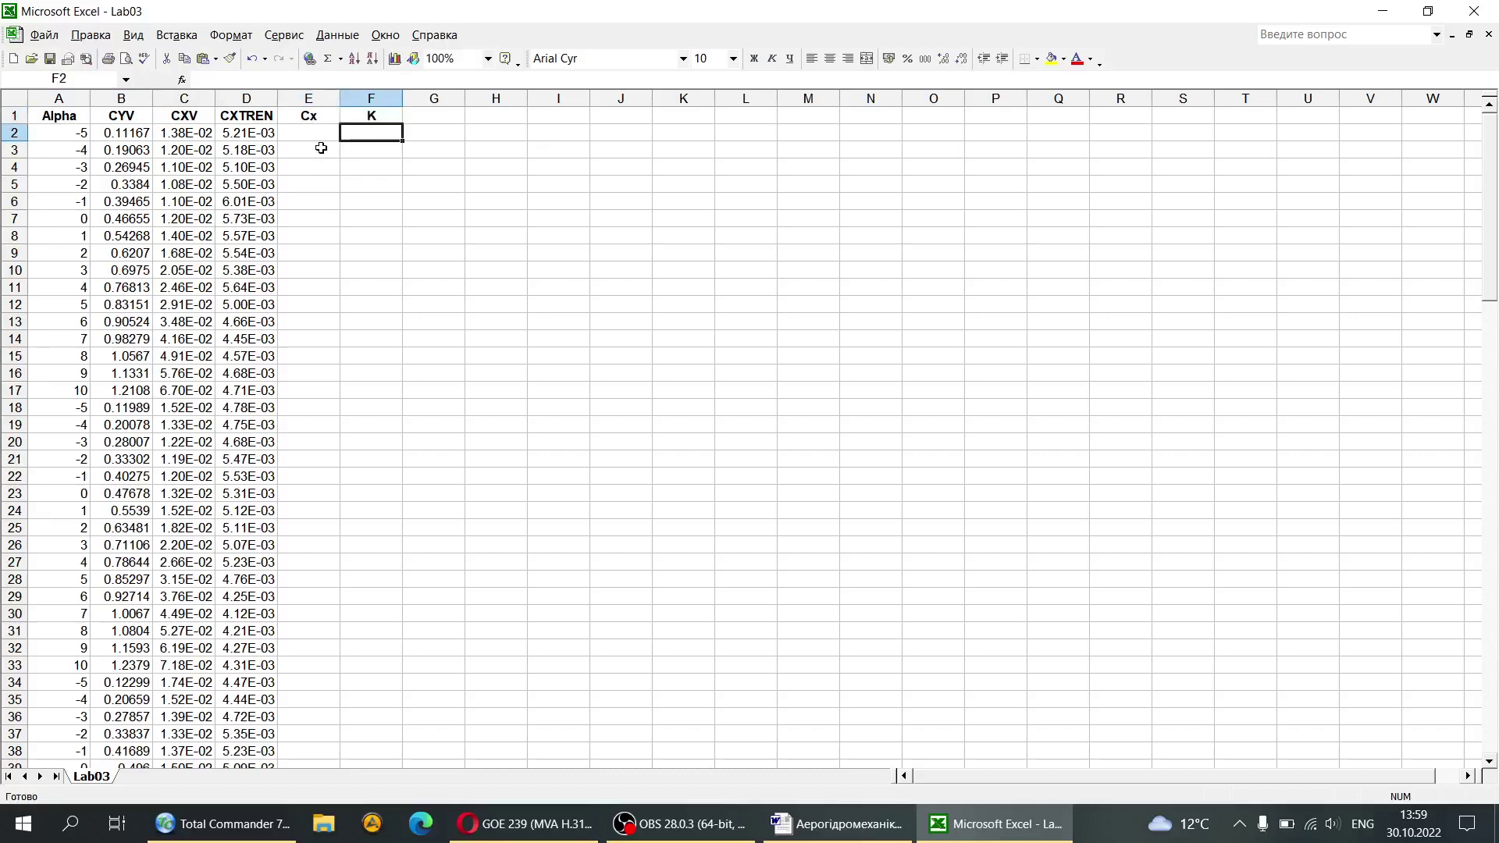
Step: Format columns A through H, from the header row past the last data row, as numbers with four decimals and center them
{"action": "left_click_drag", "start_coordinate": [45, 109], "coordinate": [499, 766]}
{"action": "right_click", "coordinate": [291, 416]}
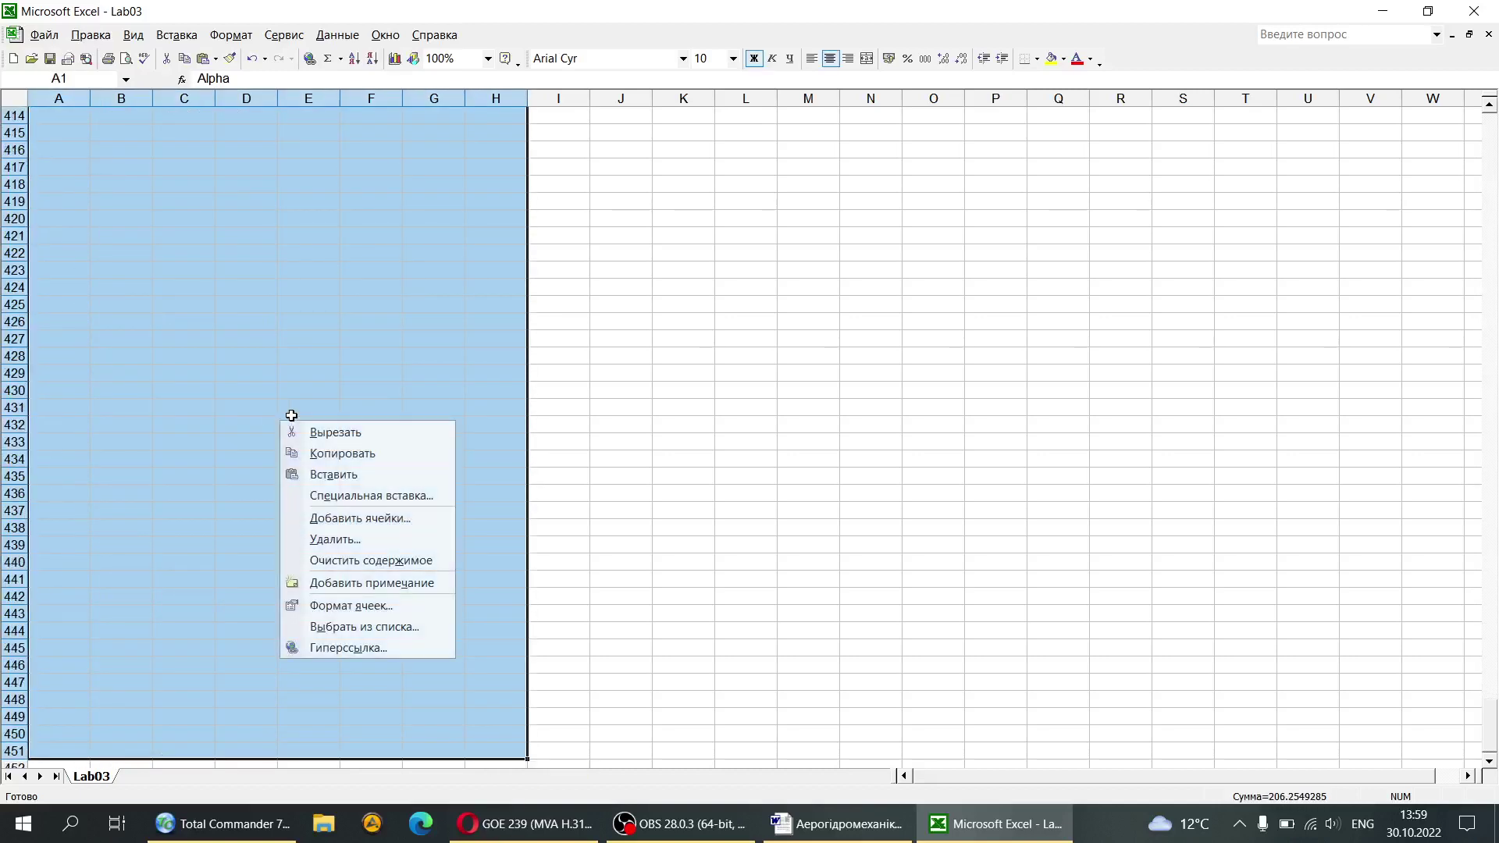
{"action": "left_click", "coordinate": [338, 606]}
{"action": "left_click", "coordinate": [192, 505]}
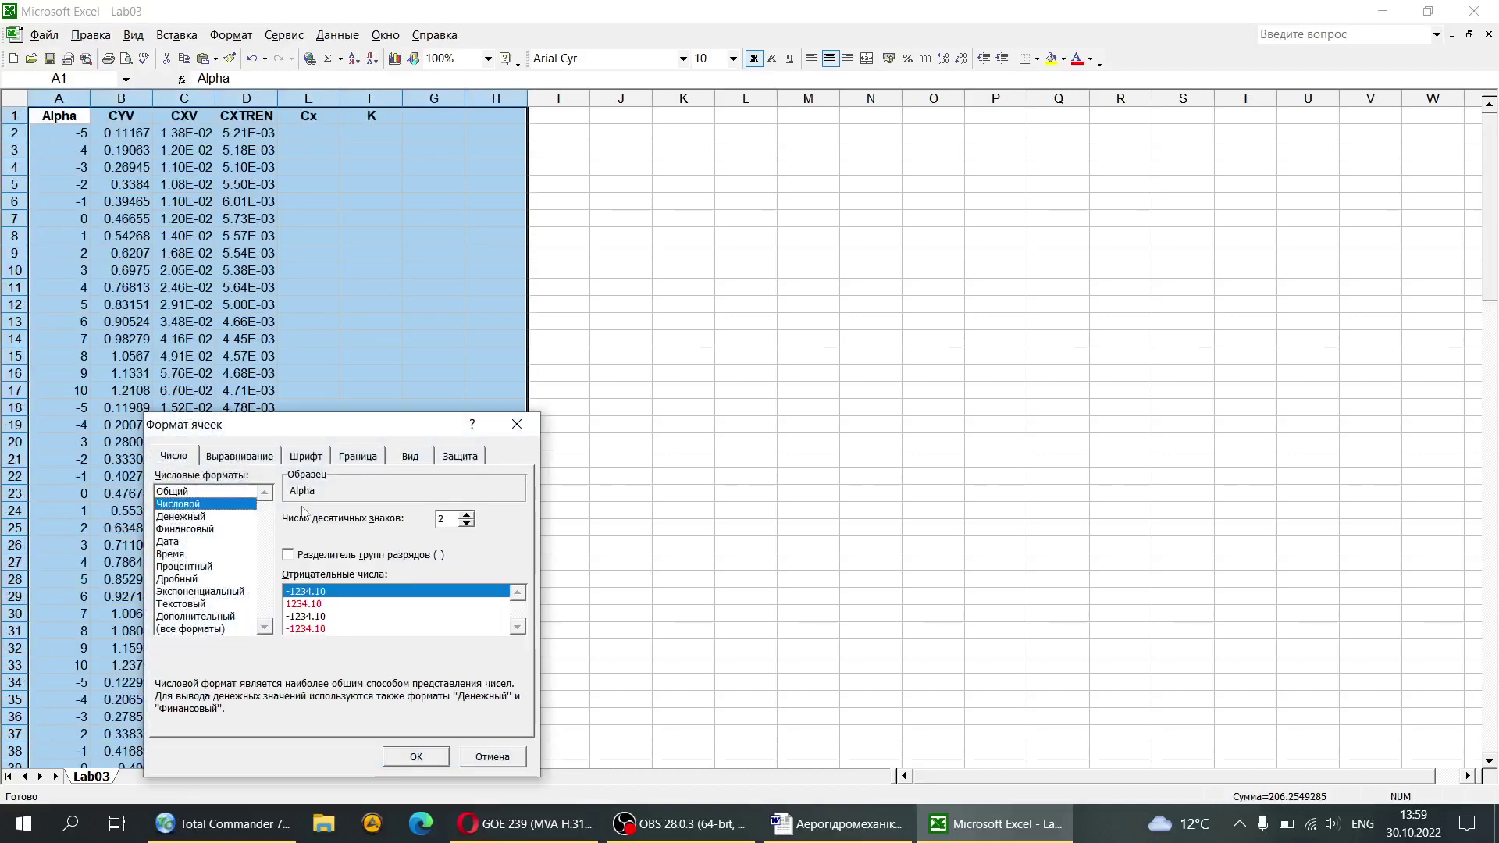
{"action": "left_click", "coordinate": [467, 516]}
{"action": "left_click", "coordinate": [467, 516]}
{"action": "left_click", "coordinate": [416, 757]}
{"action": "left_click", "coordinate": [830, 59]}
{"action": "left_click", "coordinate": [830, 59]}
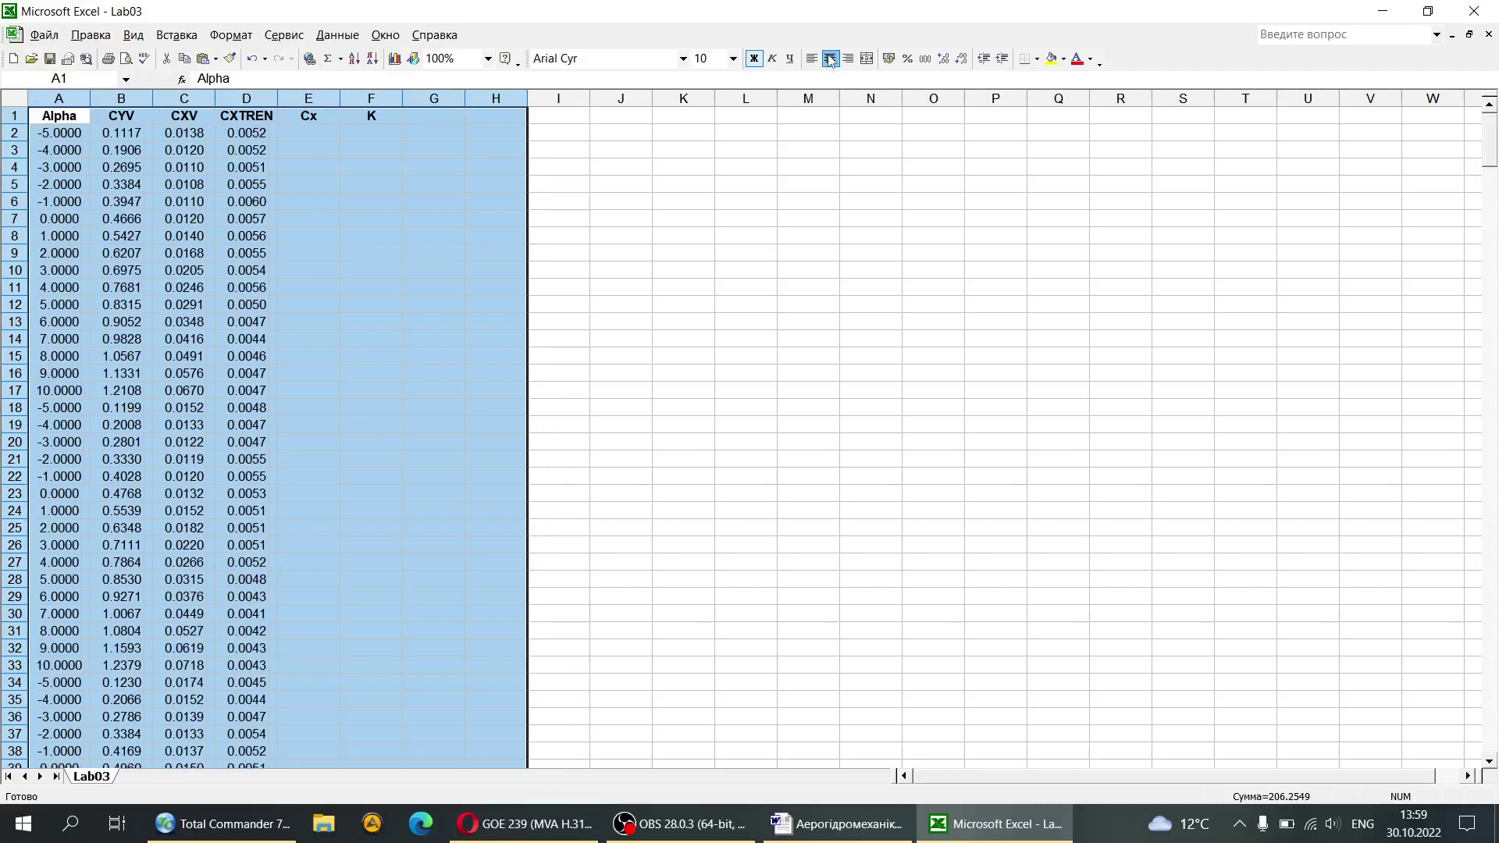
Step: Enter the formula =C2+D2 in E2 to calculate Cx
{"action": "left_click", "coordinate": [326, 138]}
{"action": "type", "text": "="}
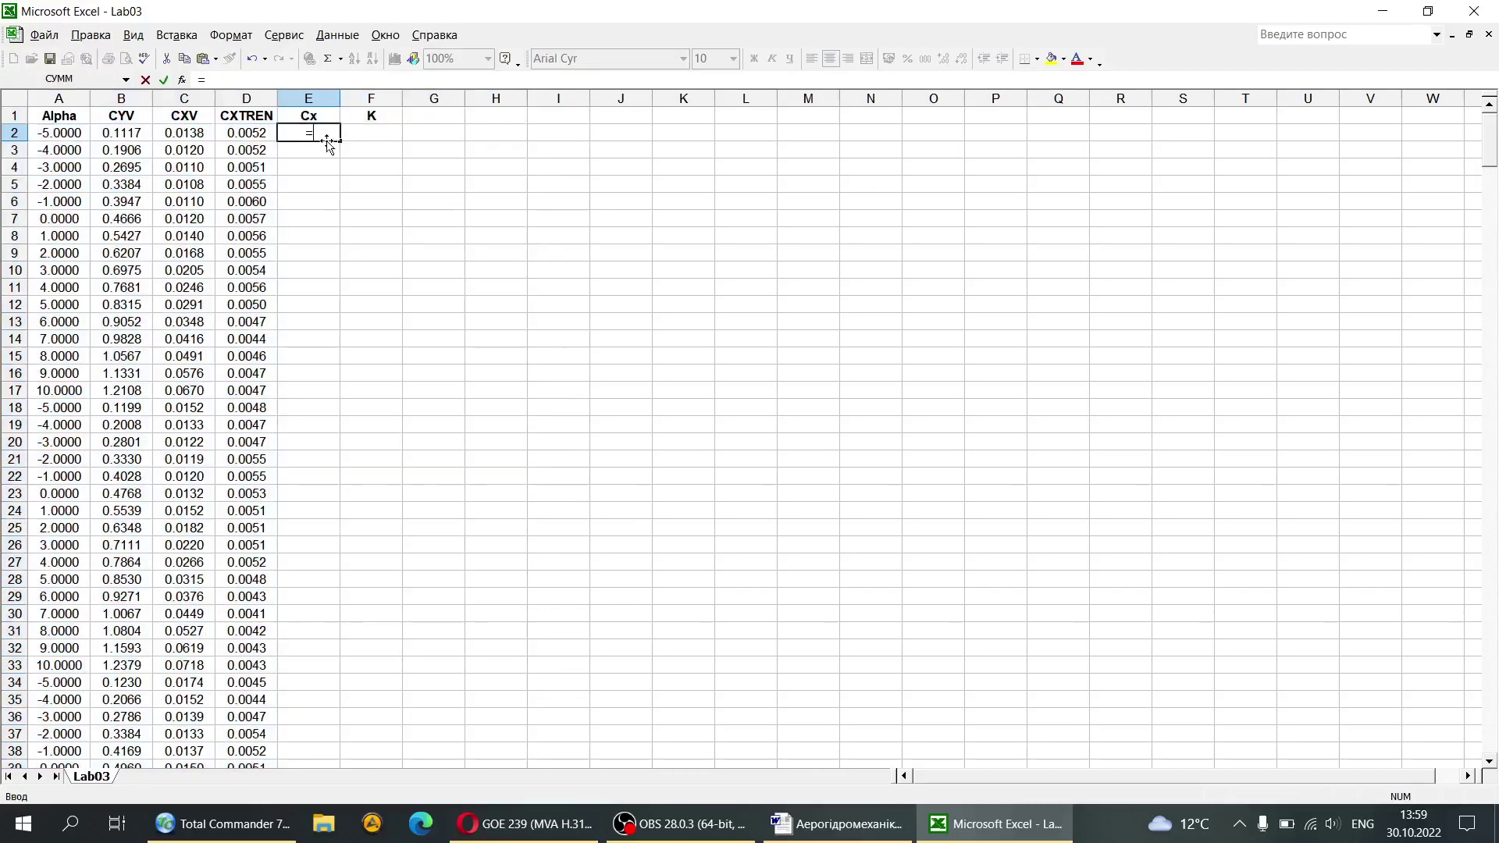
{"action": "left_click", "coordinate": [182, 133]}
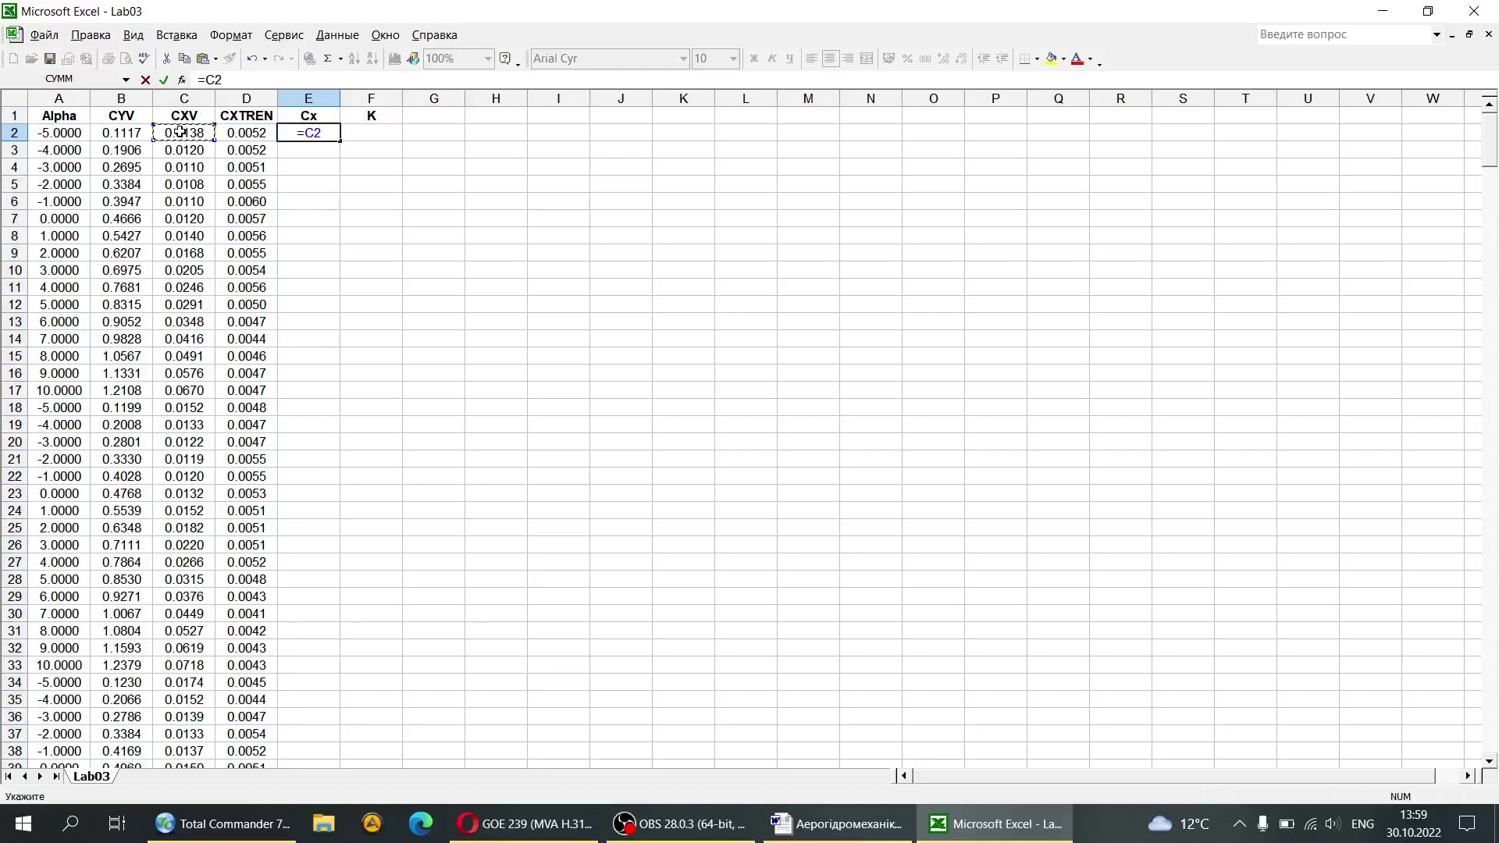
{"action": "type", "text": "+"}
{"action": "left_click", "coordinate": [244, 132]}
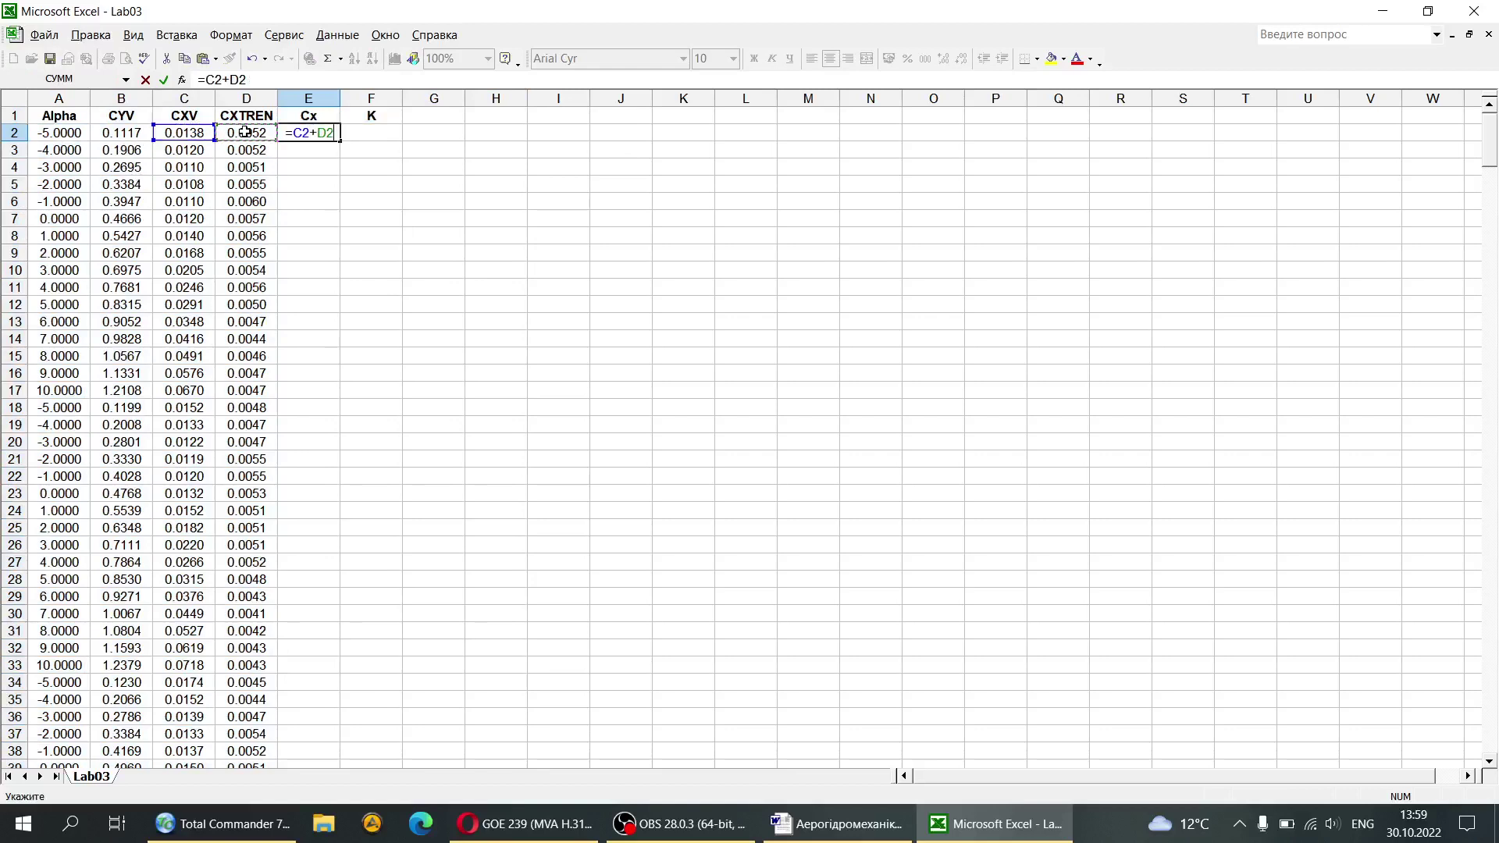
{"action": "key", "text": "Return"}
Step: Enter the formula =B2/E2 in F2 to calculate K
{"action": "left_click", "coordinate": [372, 131]}
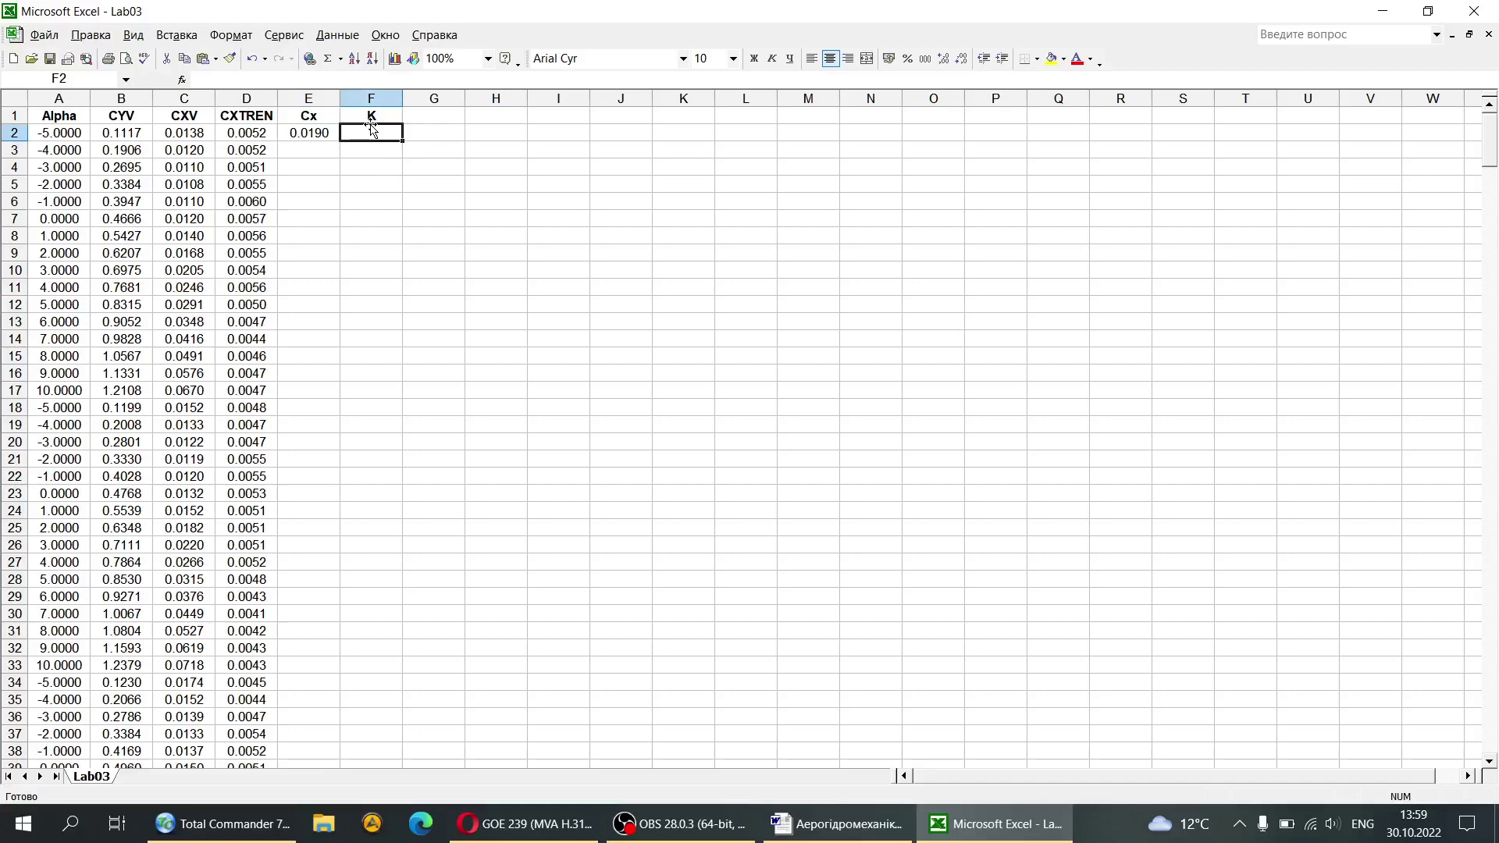
{"action": "type", "text": "="}
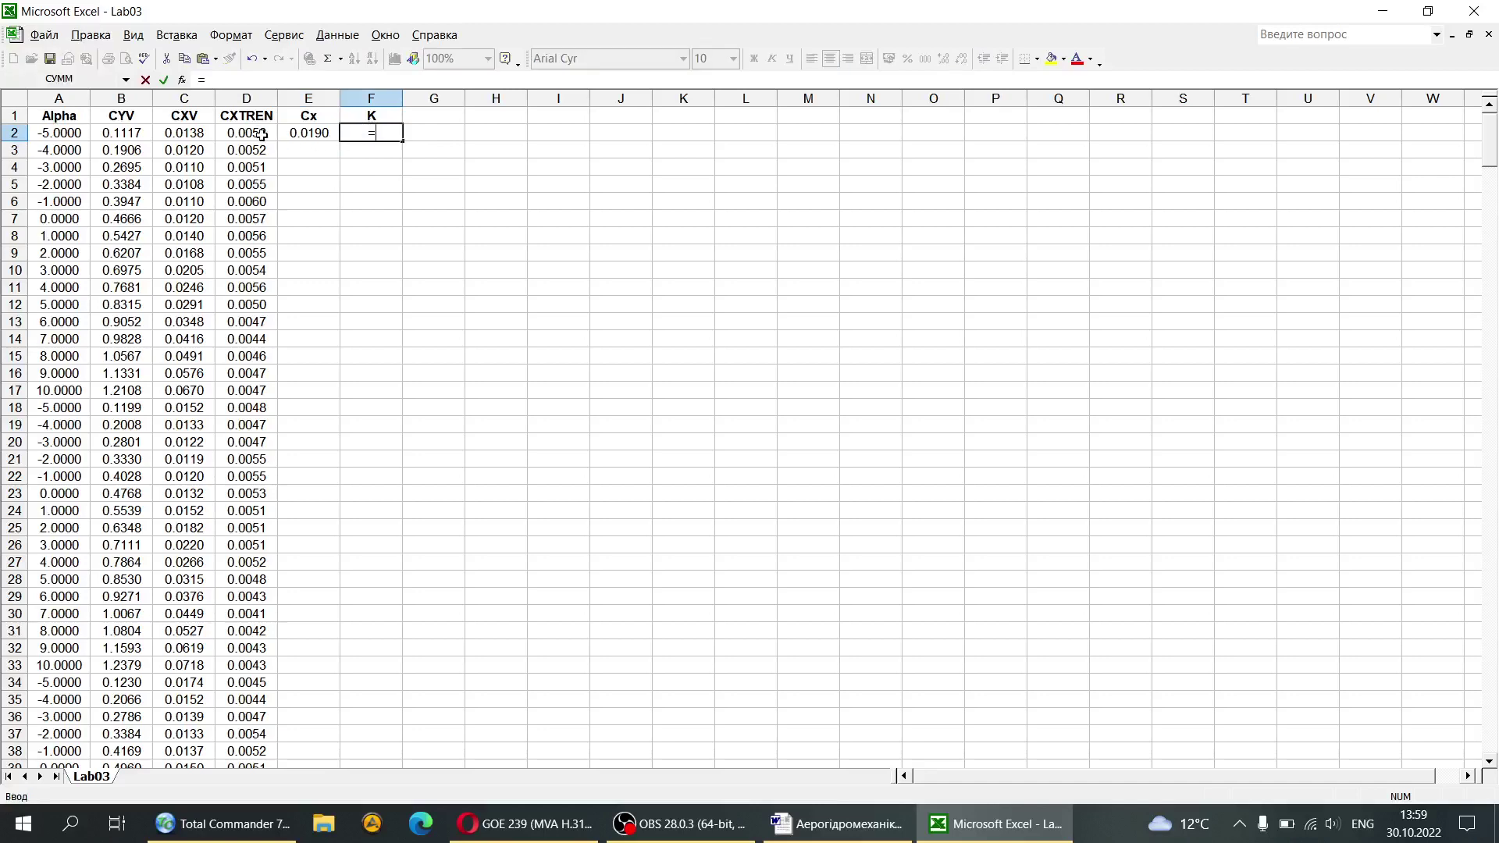
{"action": "left_click", "coordinate": [122, 131]}
{"action": "type", "text": "/"}
{"action": "left_click", "coordinate": [312, 133]}
{"action": "key", "text": "Return"}
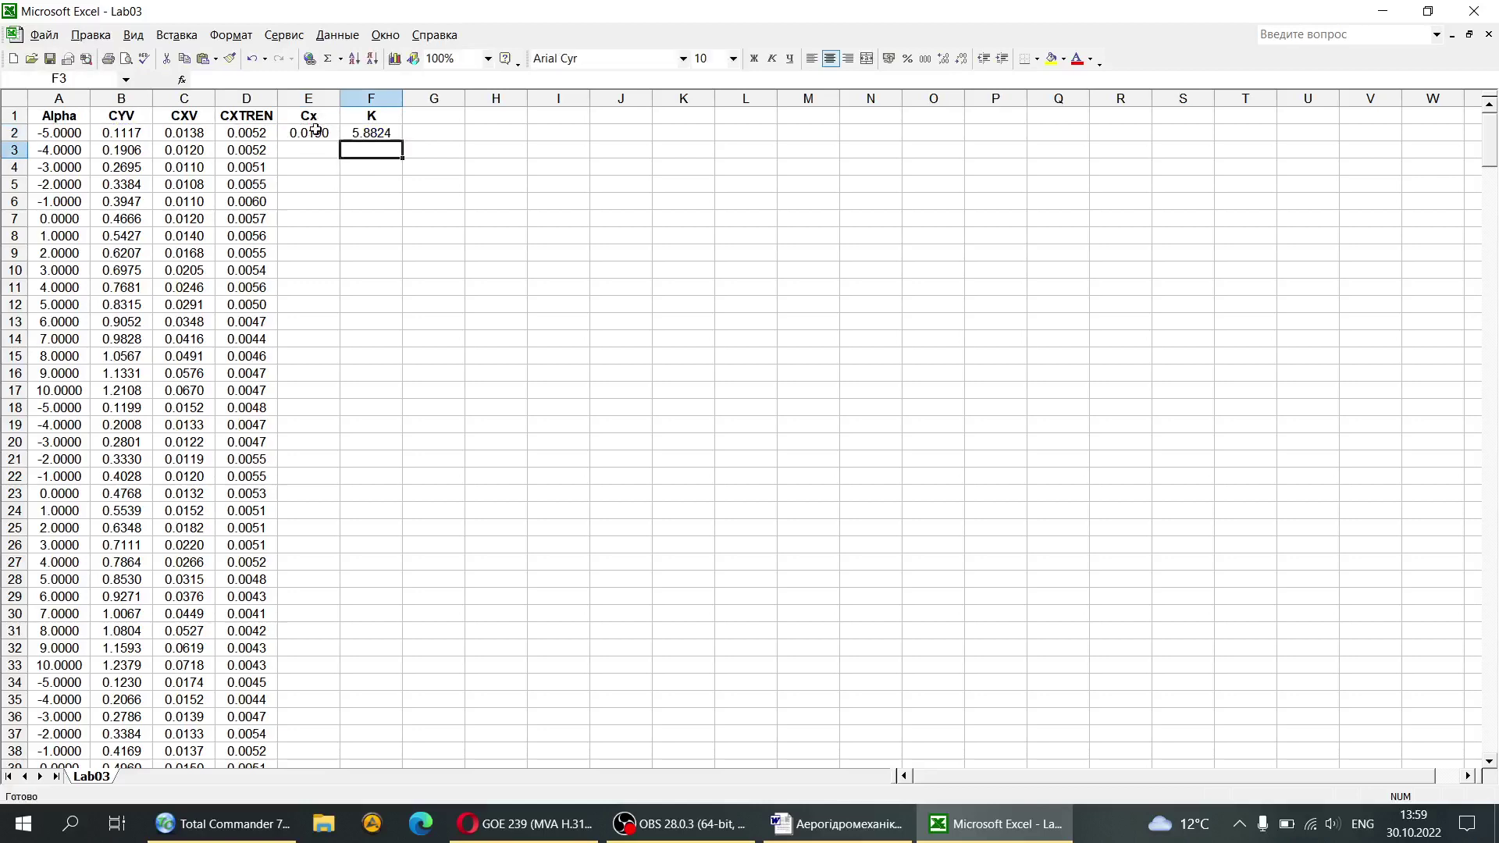
Step: Fill the Cx and K formulas from row 2 down through the last data row
{"action": "left_click", "coordinate": [319, 130]}
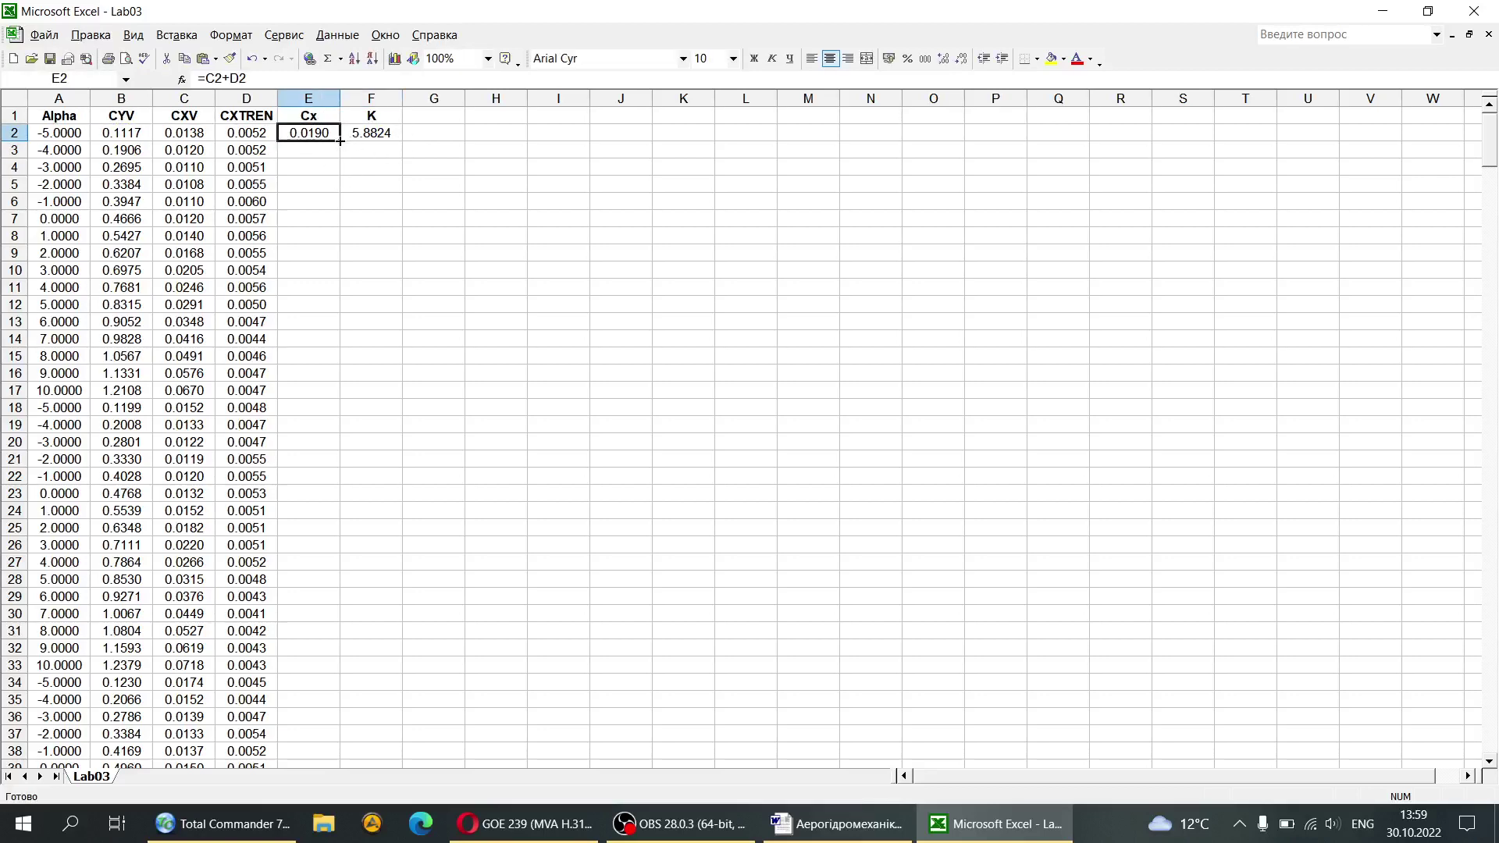
{"action": "left_click_drag", "start_coordinate": [340, 141], "coordinate": [340, 632]}
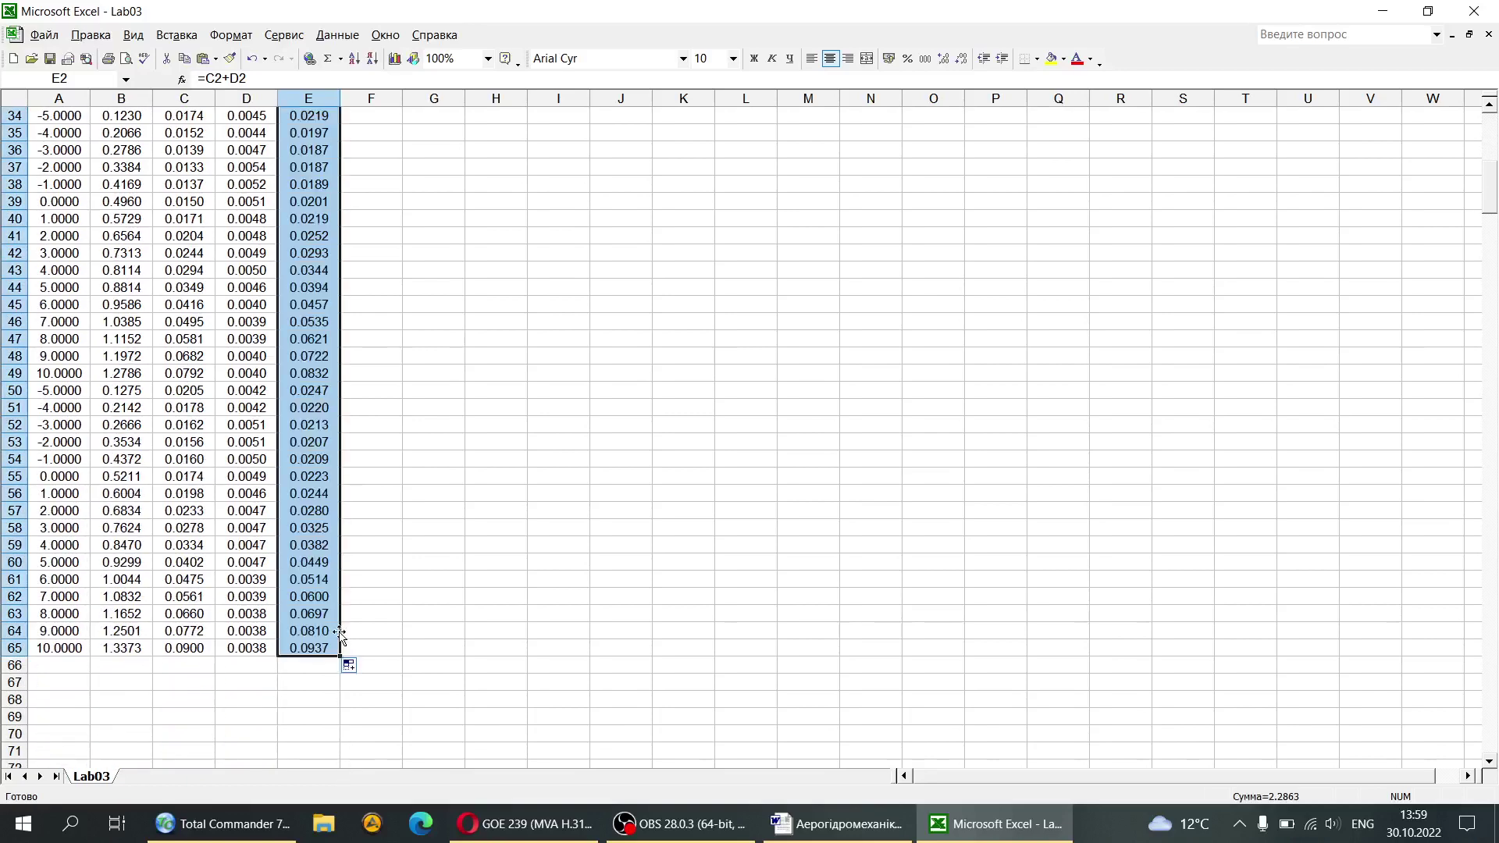
{"action": "scroll", "coordinate": [367, 438], "scroll_direction": "up", "scroll_amount": 11}
{"action": "left_click", "coordinate": [378, 144]}
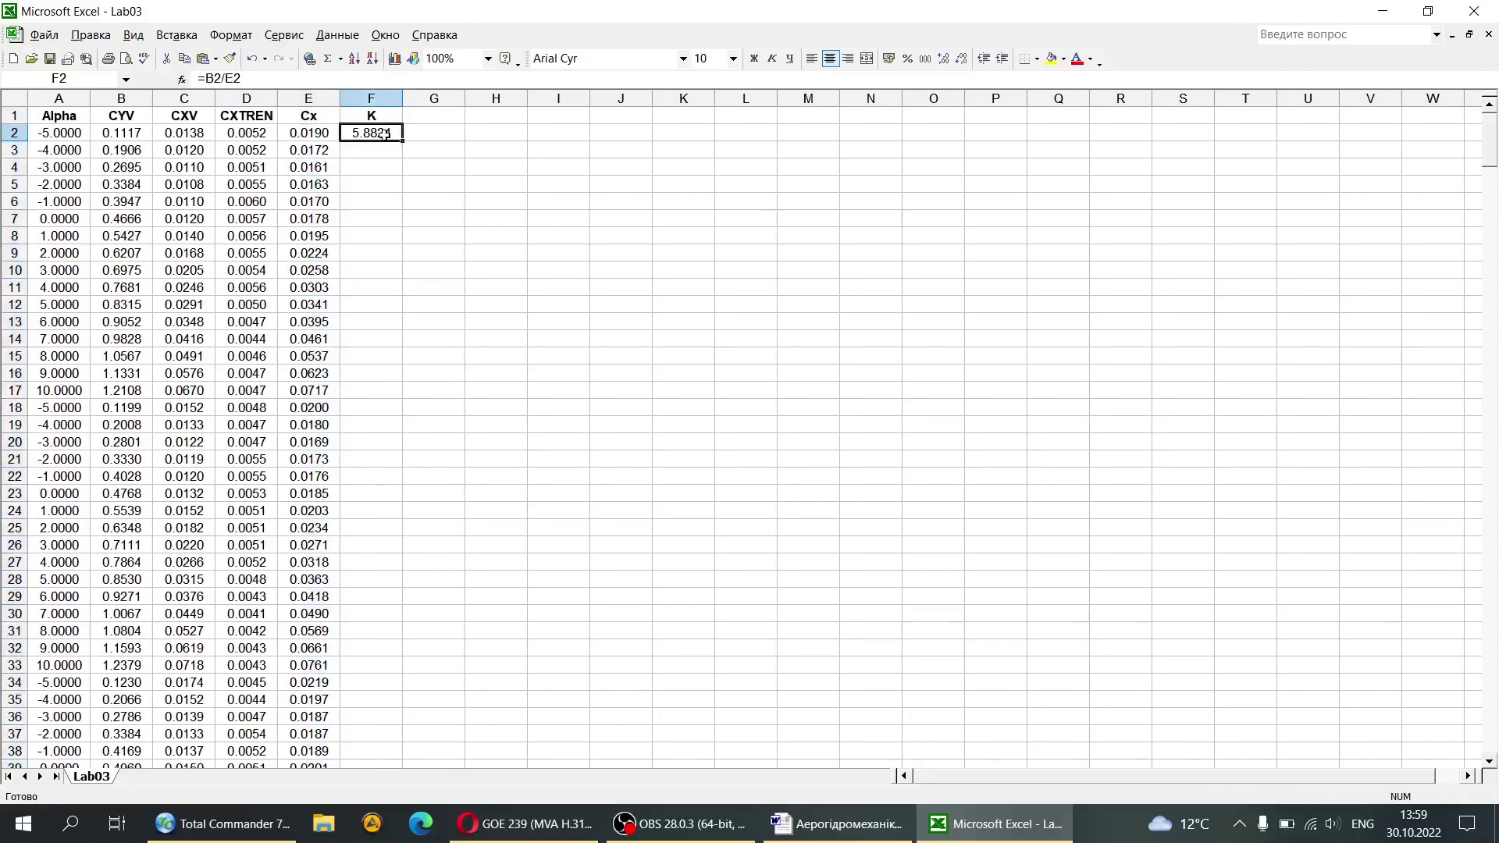
{"action": "mouse_move", "coordinate": [408, 696]}
{"action": "left_mouse_down"}
{"action": "mouse_move", "coordinate": [401, 782]}
{"action": "mouse_move", "coordinate": [388, 675]}
{"action": "left_mouse_up"}
{"action": "left_click", "coordinate": [442, 393]}
{"action": "scroll", "coordinate": [434, 378], "scroll_direction": "up", "scroll_amount": 11}
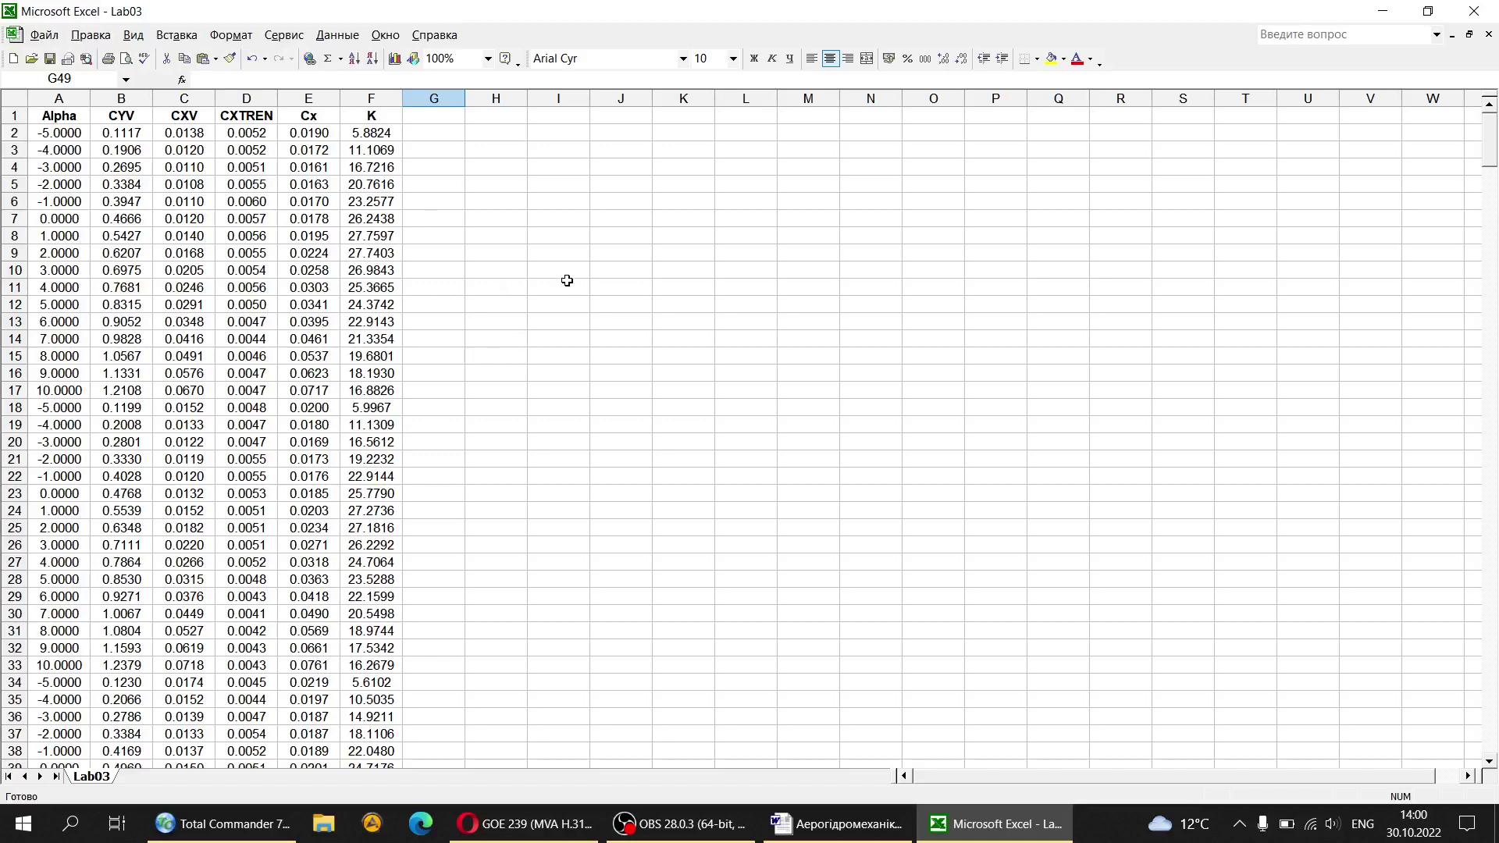
Step: Start a new scatter chart of the type with markers connected by smoothed lines, beginning from an empty cell
{"action": "left_click", "coordinate": [624, 251]}
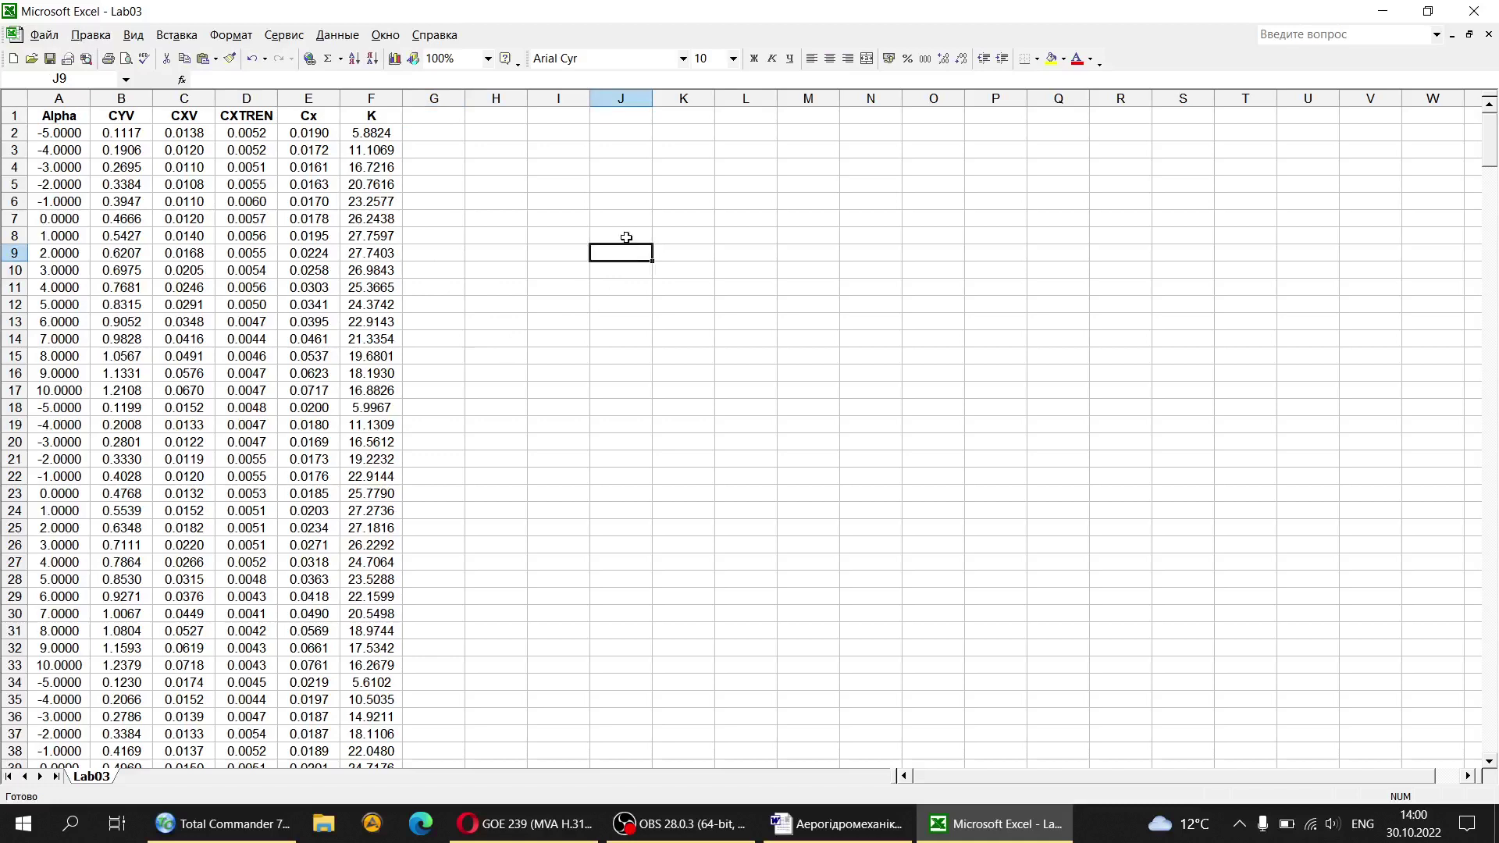
{"action": "left_click", "coordinate": [395, 58]}
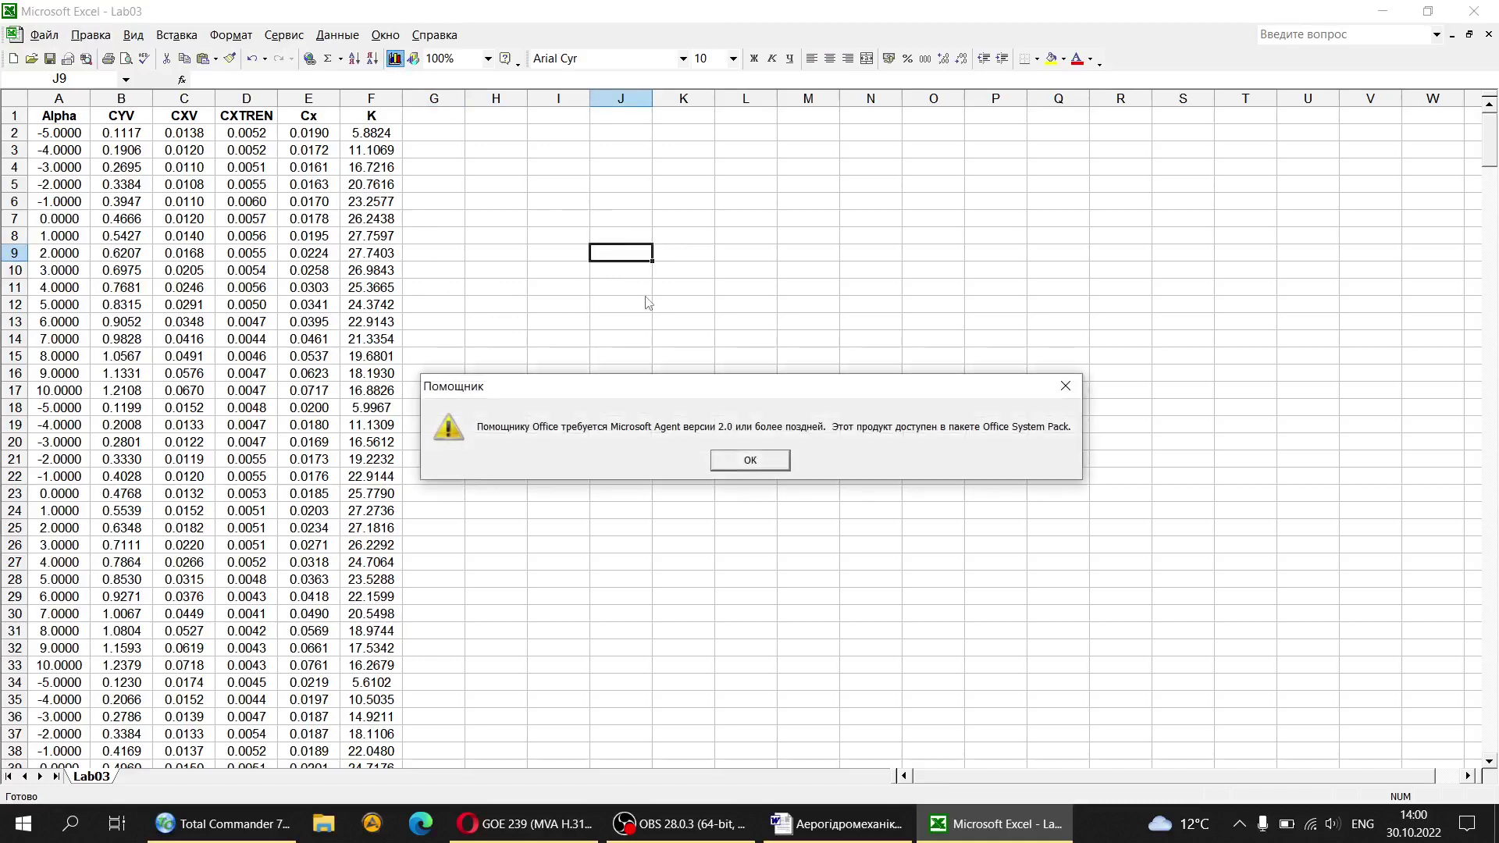
{"action": "left_click", "coordinate": [739, 462]}
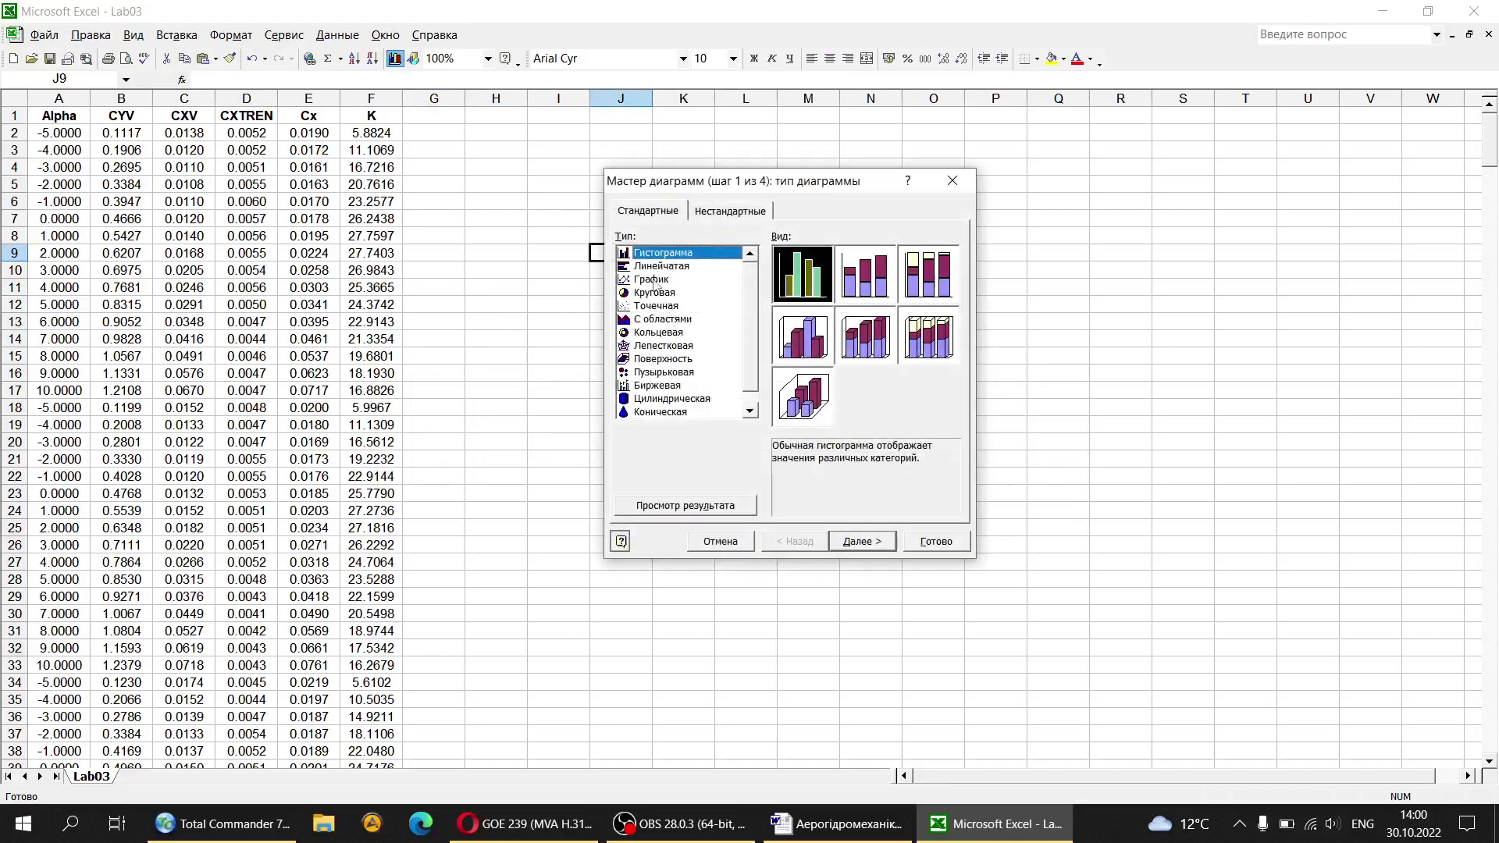
{"action": "left_click", "coordinate": [654, 280]}
{"action": "left_click", "coordinate": [631, 307]}
{"action": "left_click", "coordinate": [795, 353]}
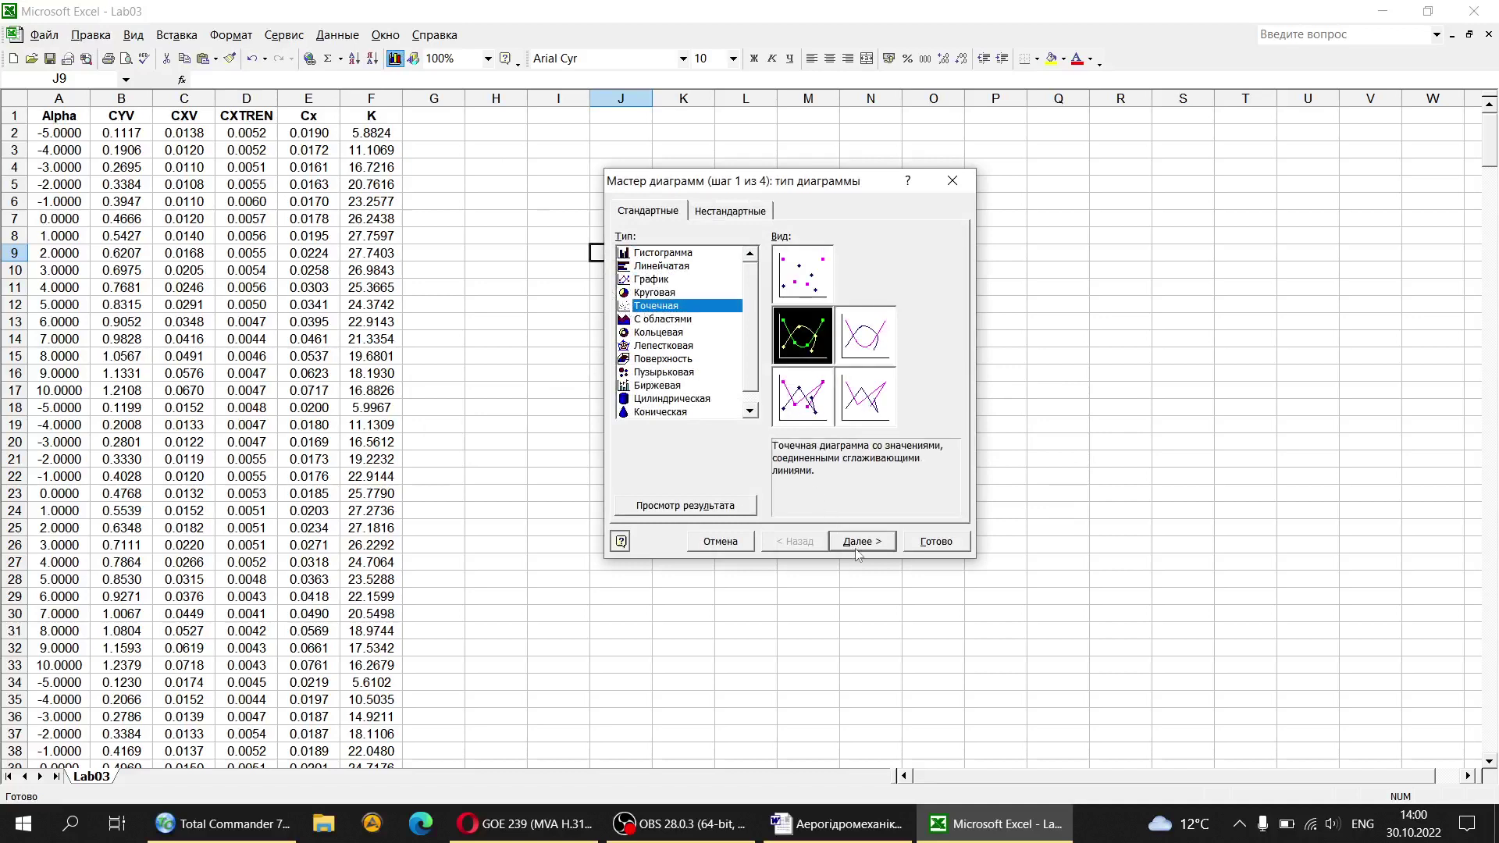
{"action": "left_click", "coordinate": [876, 542]}
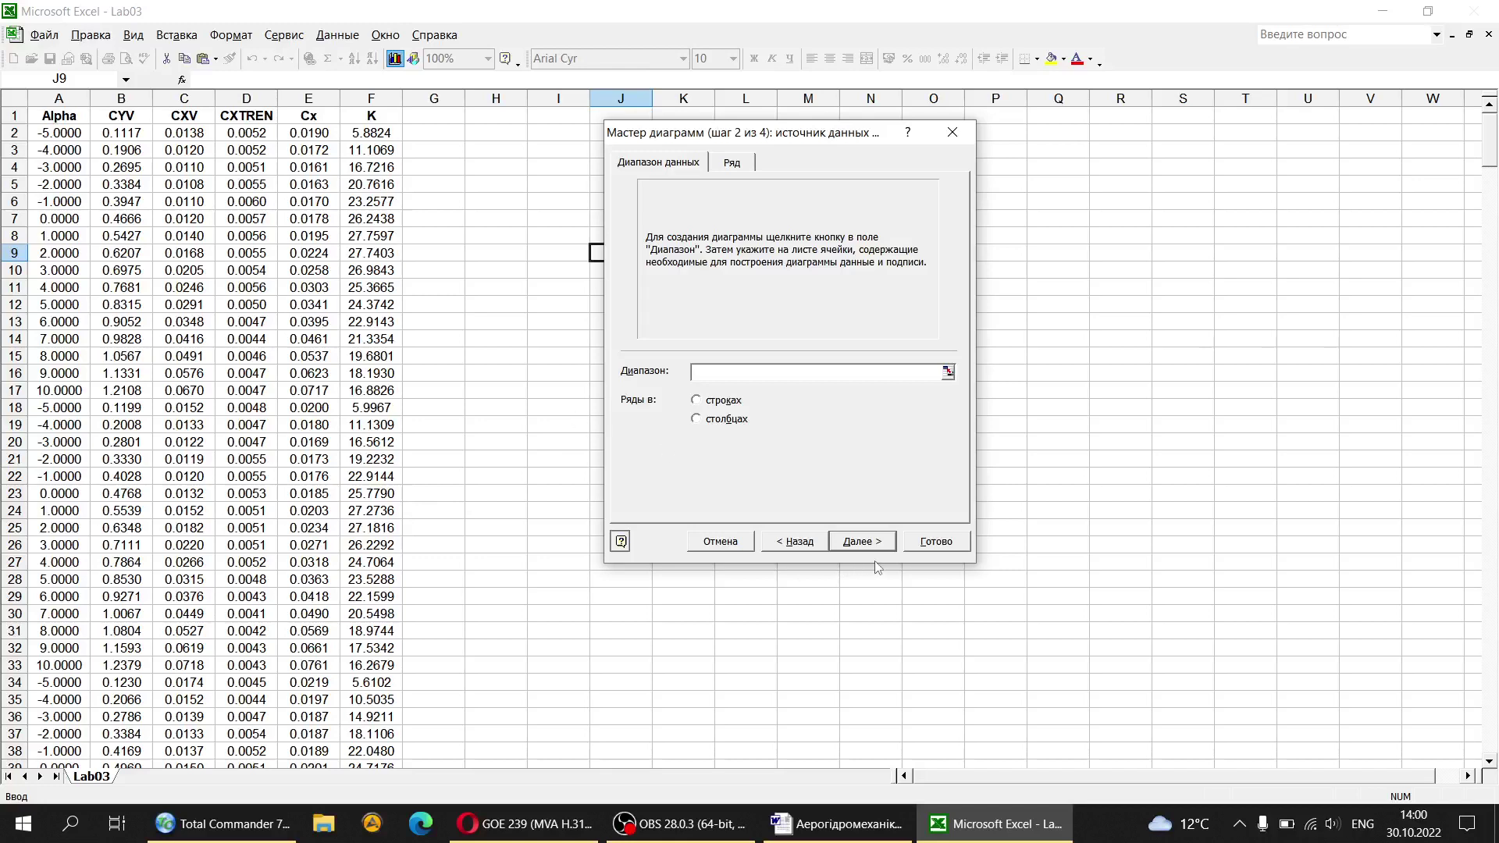
Step: Add a series with X values A2:A17 and Y values F2:F17, and finish creating the chart
{"action": "left_click", "coordinate": [730, 164]}
{"action": "left_click", "coordinate": [667, 449]}
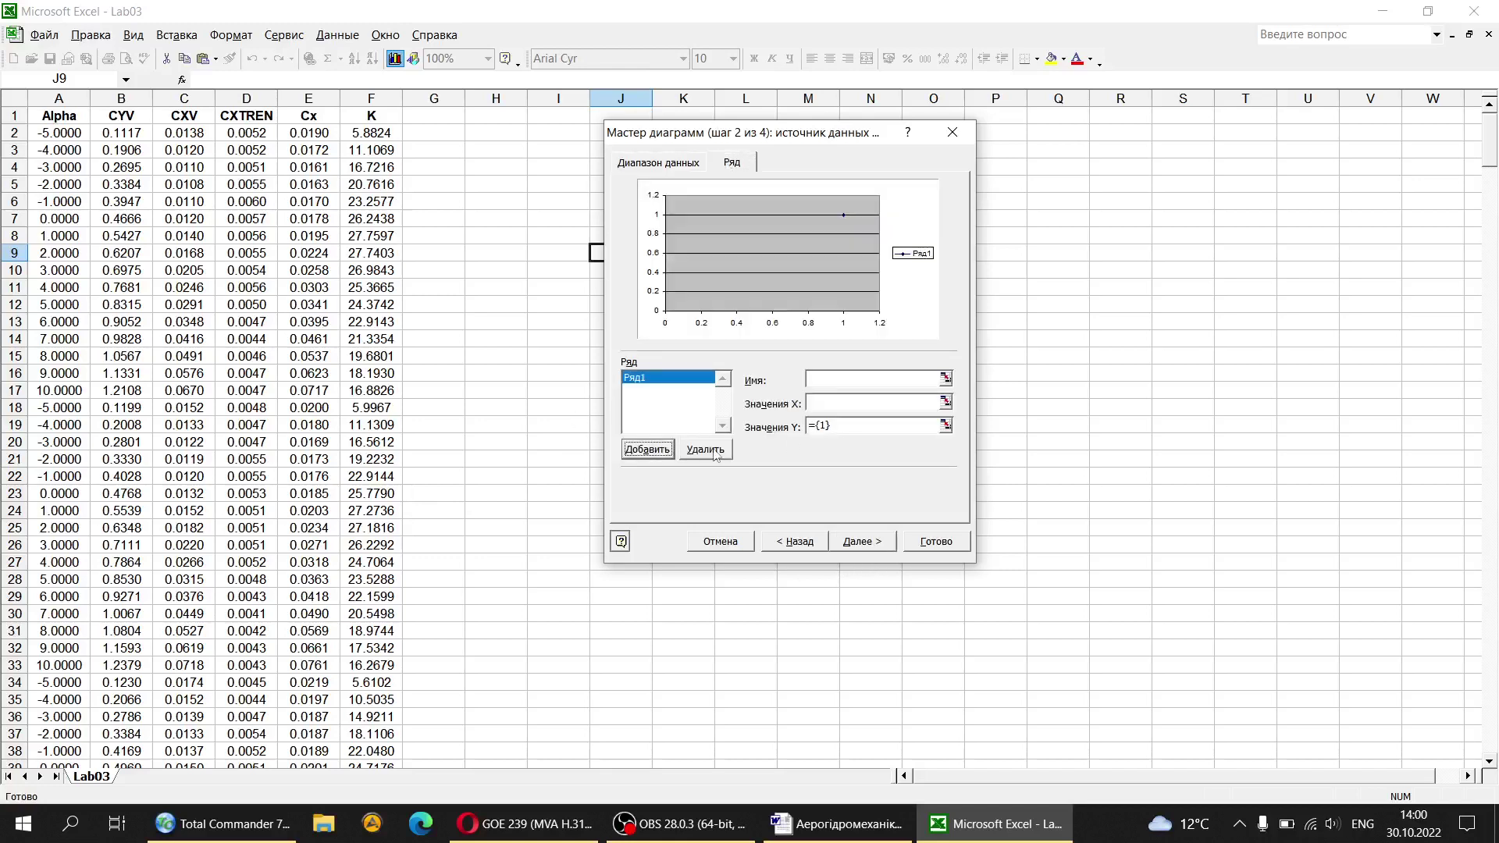
{"action": "left_click", "coordinate": [946, 402]}
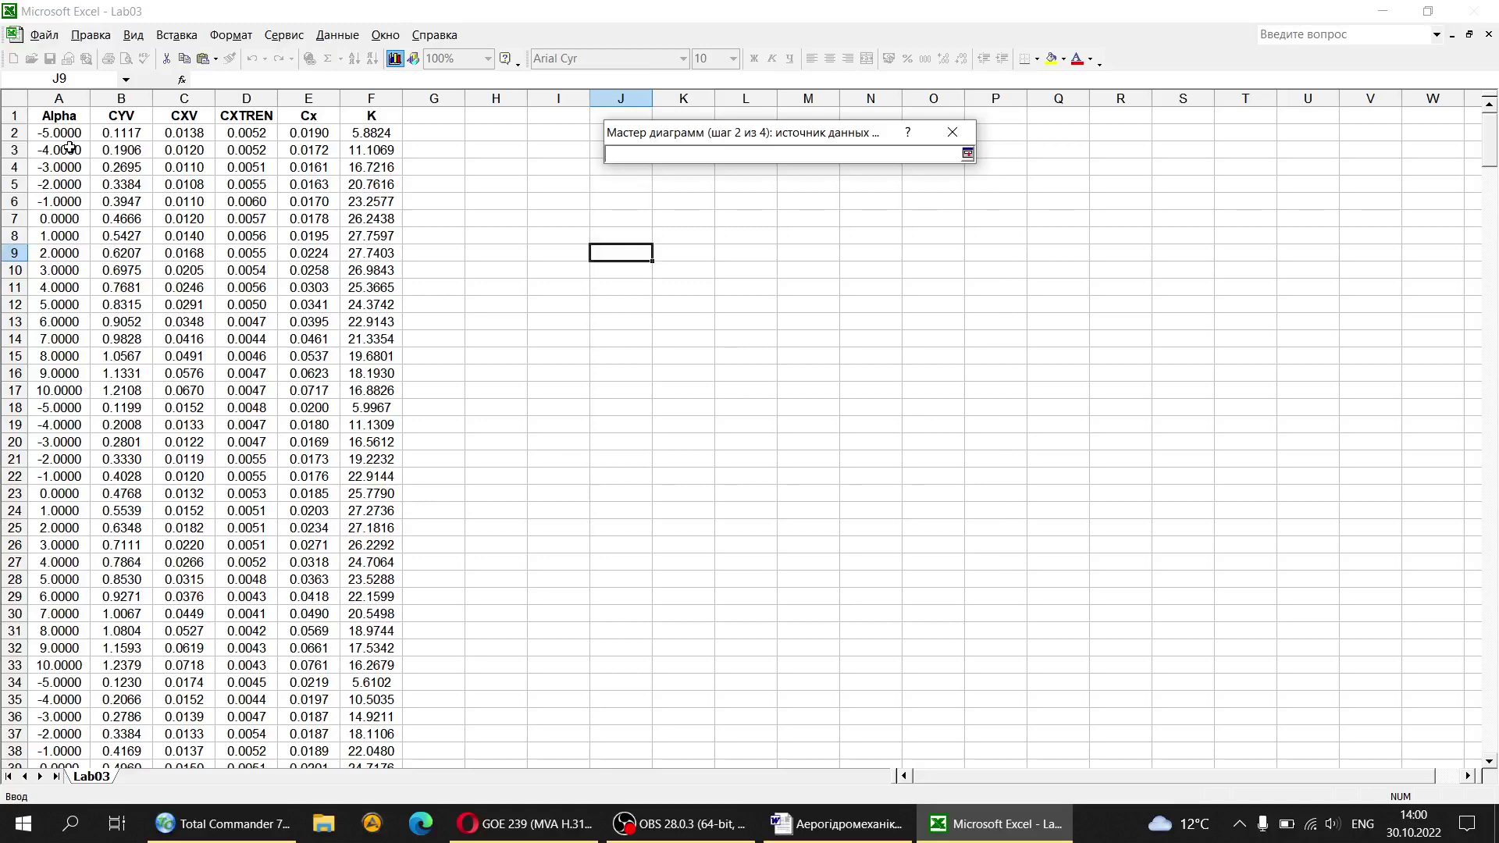
{"action": "left_click_drag", "start_coordinate": [68, 133], "coordinate": [70, 390]}
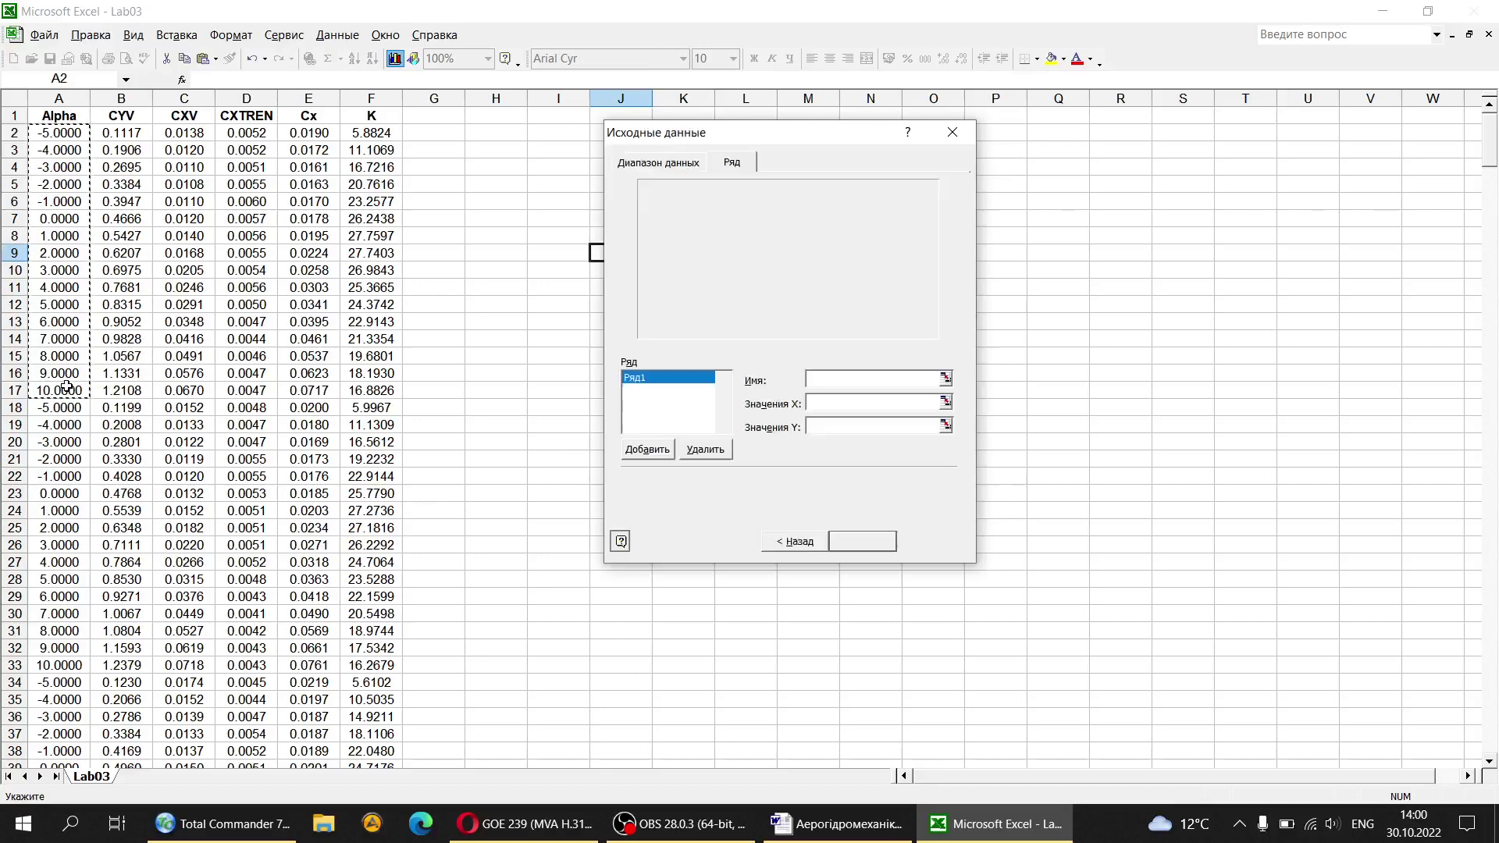
{"action": "left_click", "coordinate": [945, 425]}
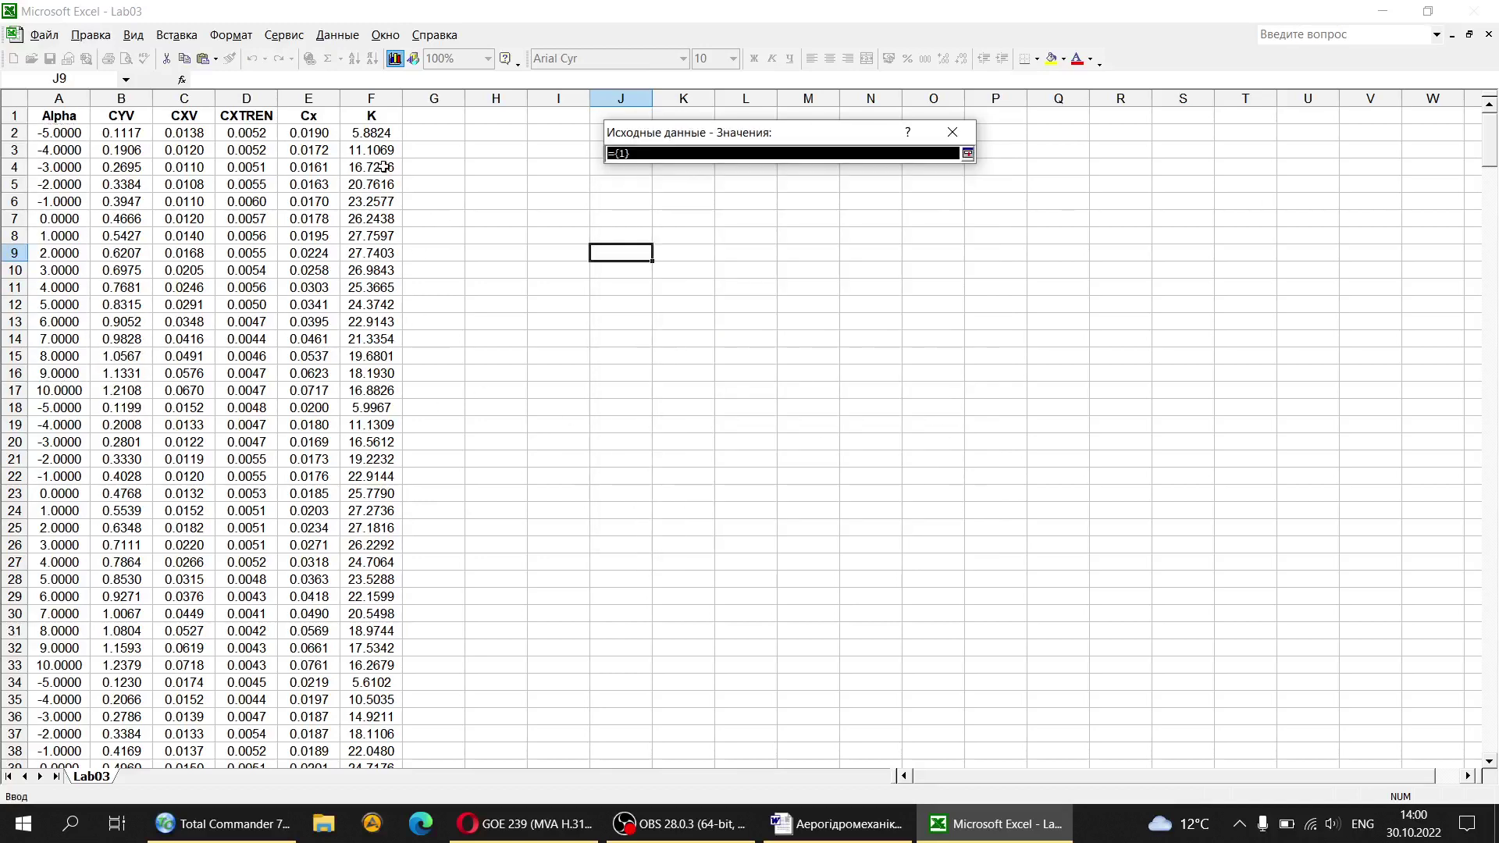
{"action": "left_click_drag", "start_coordinate": [380, 135], "coordinate": [396, 394]}
{"action": "key", "text": "Return"}
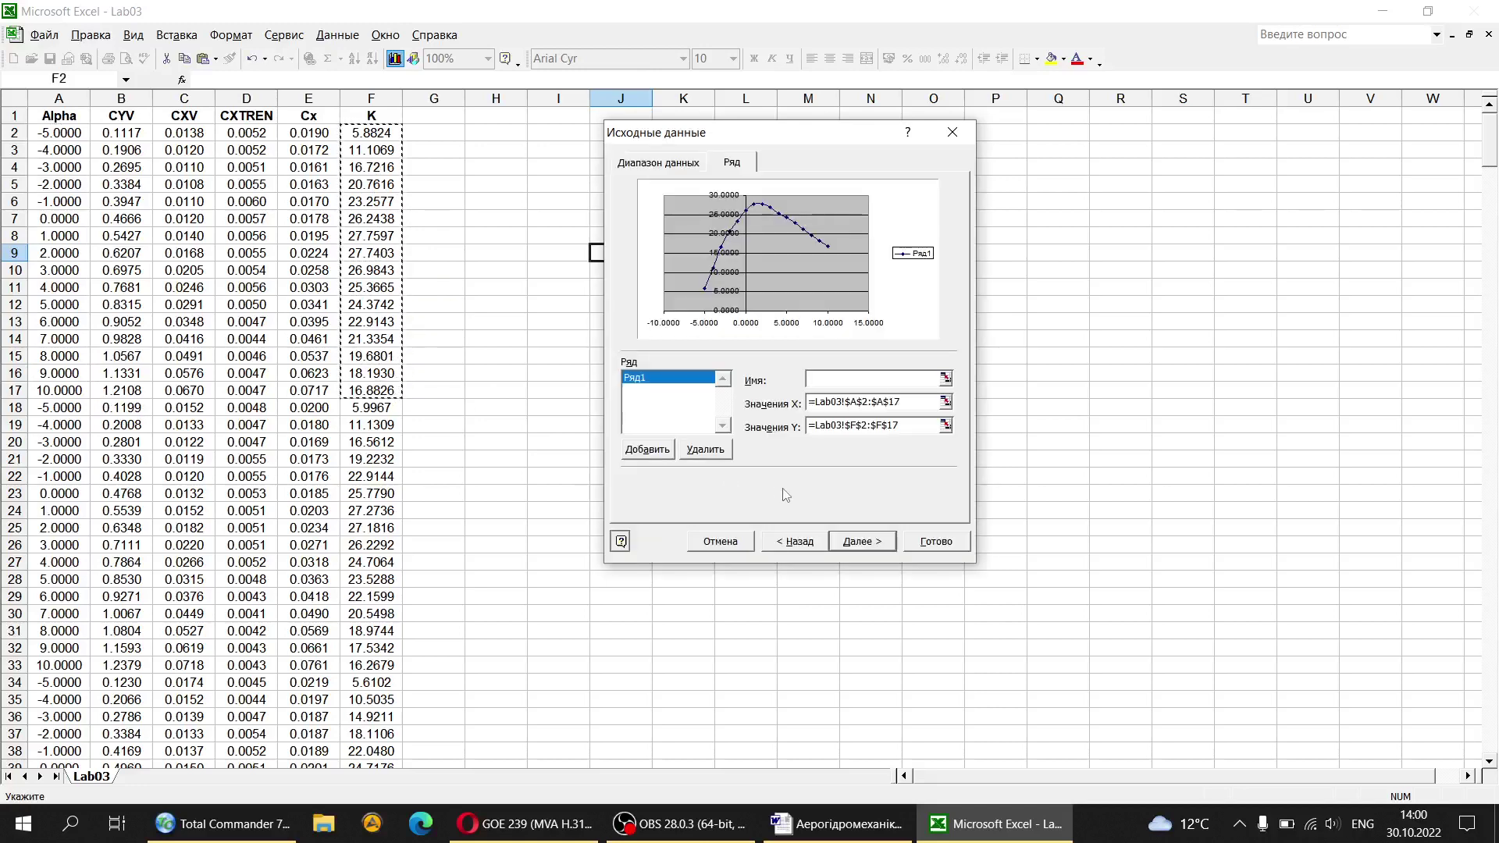
{"action": "left_click", "coordinate": [921, 545]}
Step: Delete the chart's legend, and place the chart beside the data, stretched from row 2 down to about row 37
{"action": "left_click", "coordinate": [1073, 431]}
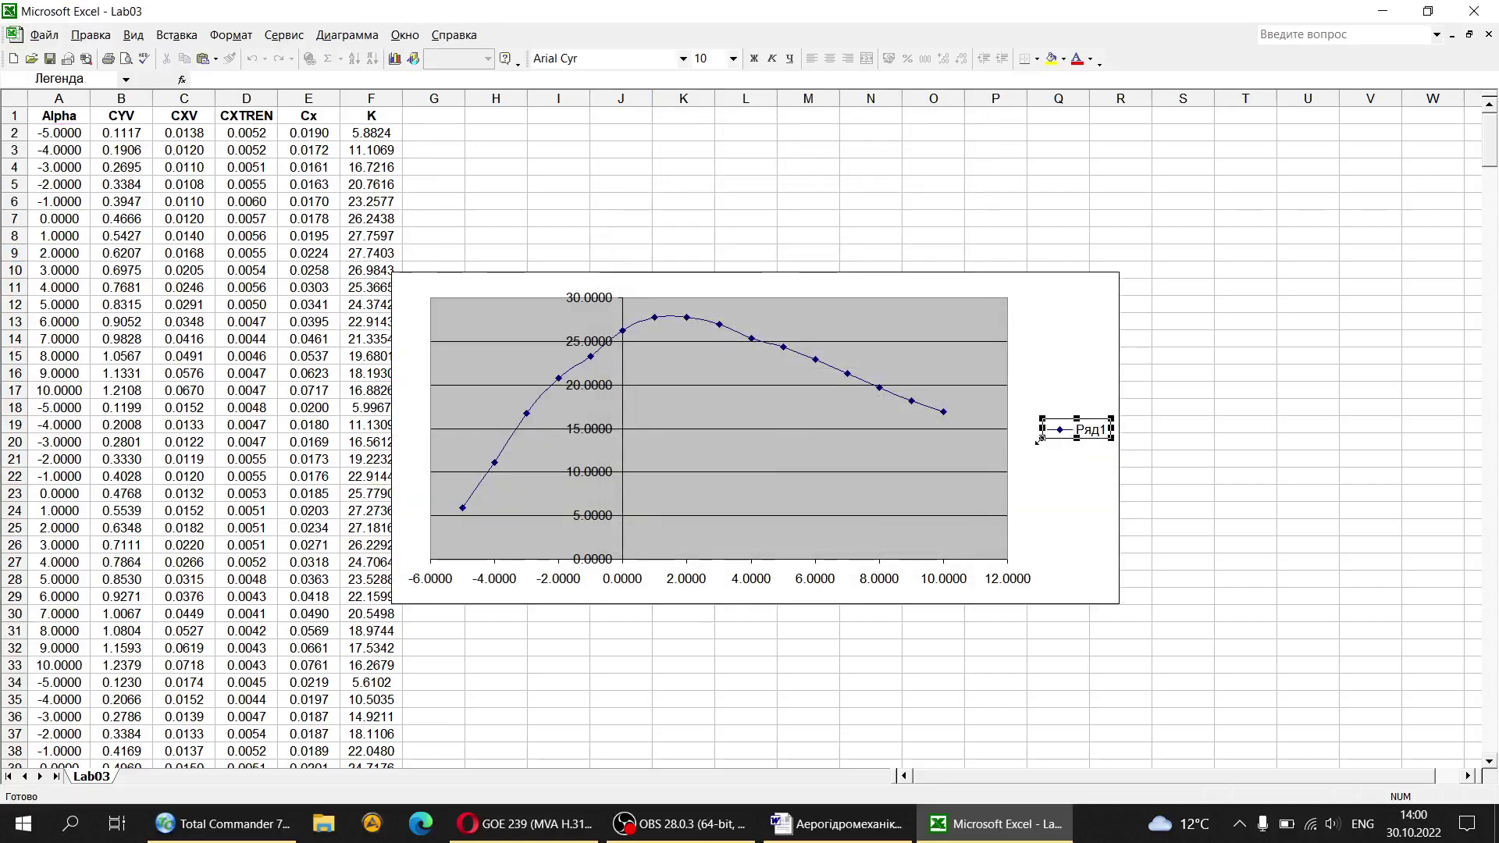
{"action": "key", "text": "Delete"}
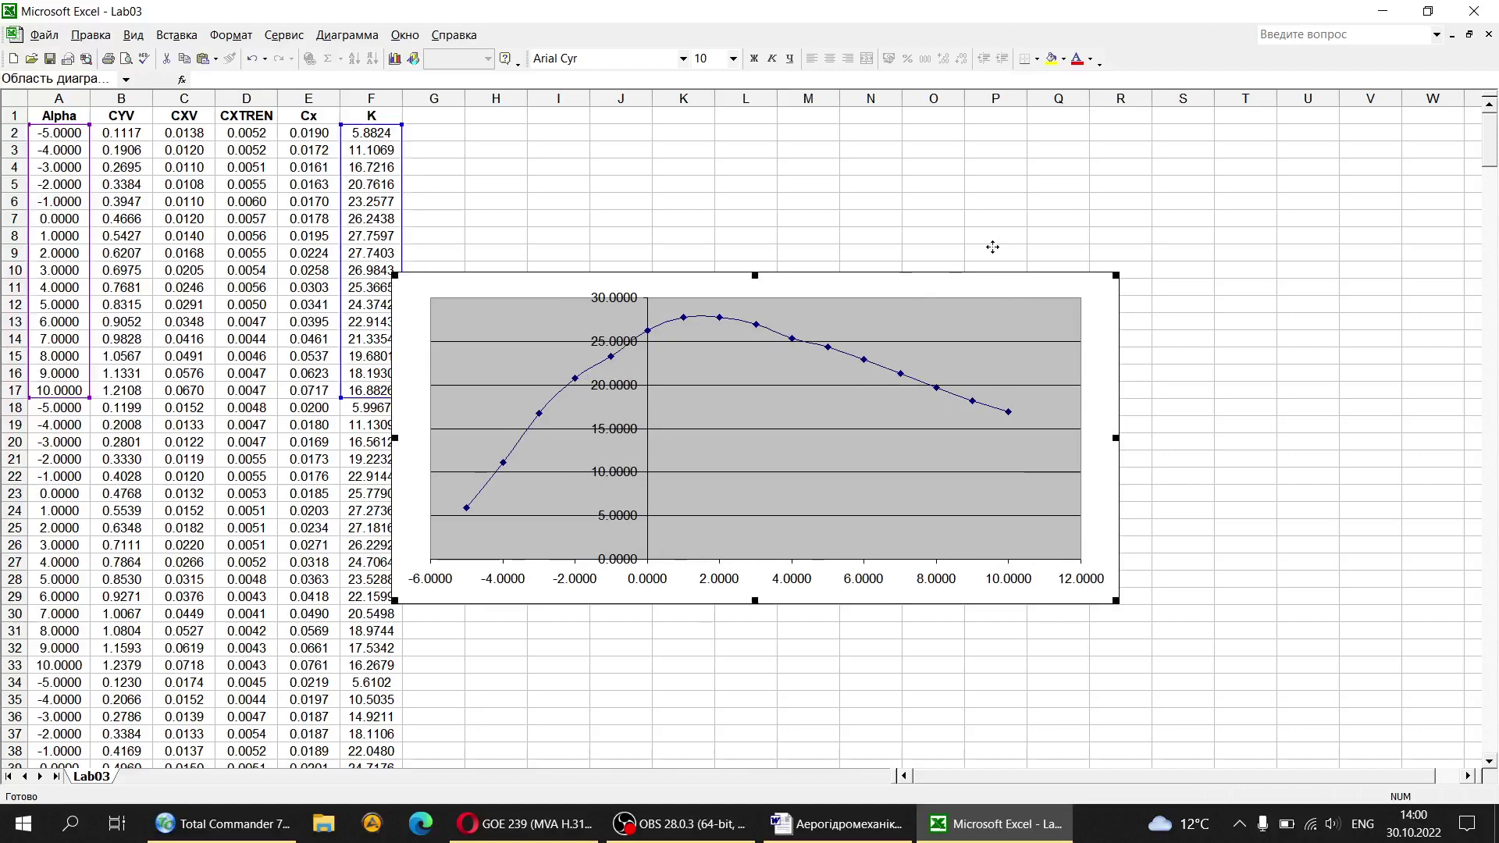
{"action": "left_click_drag", "start_coordinate": [993, 247], "coordinate": [932, 142]}
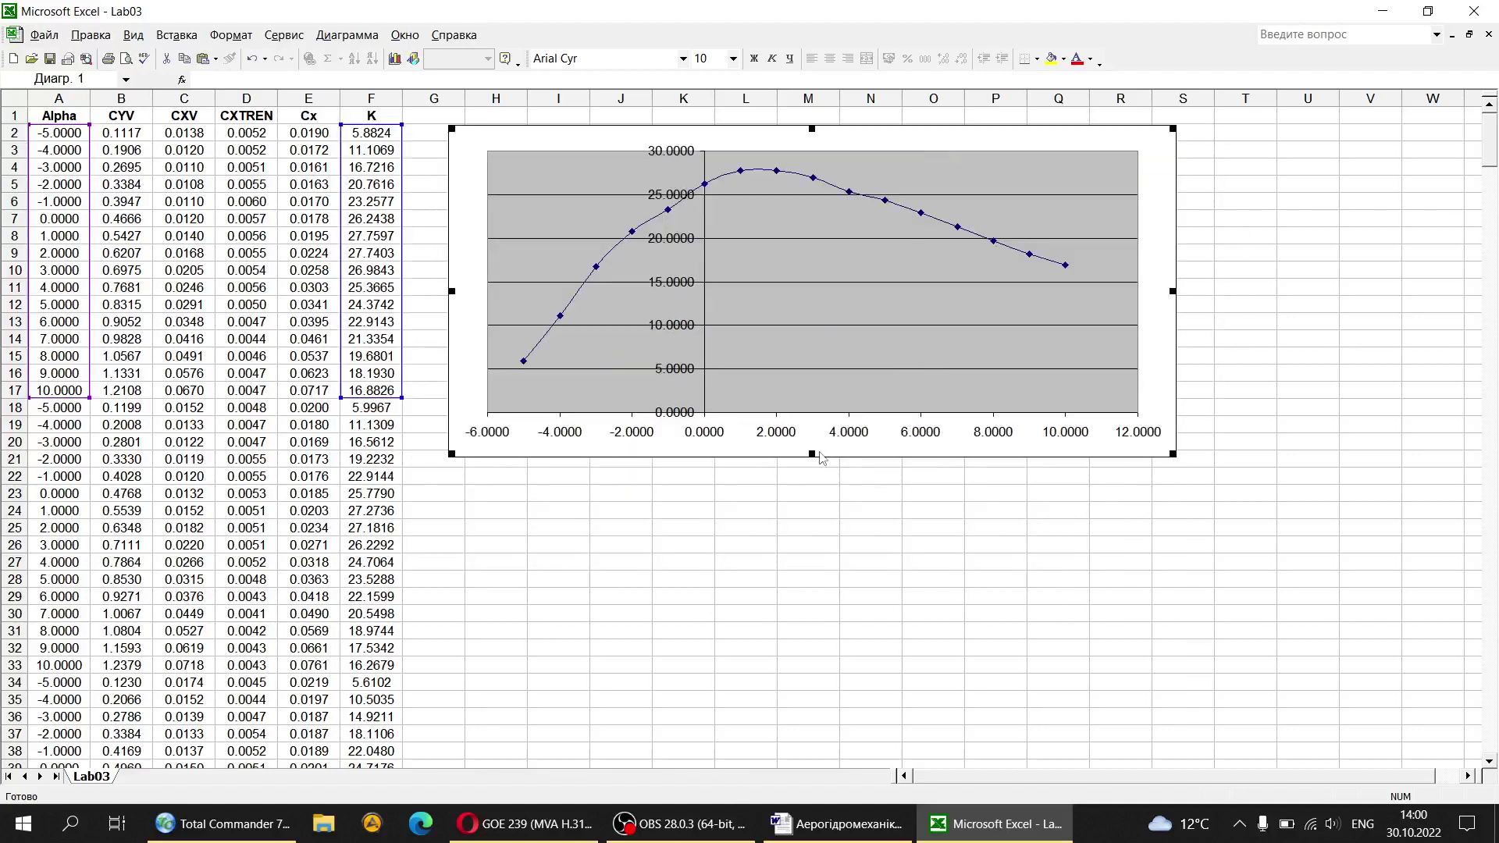
{"action": "left_click_drag", "start_coordinate": [812, 455], "coordinate": [813, 740]}
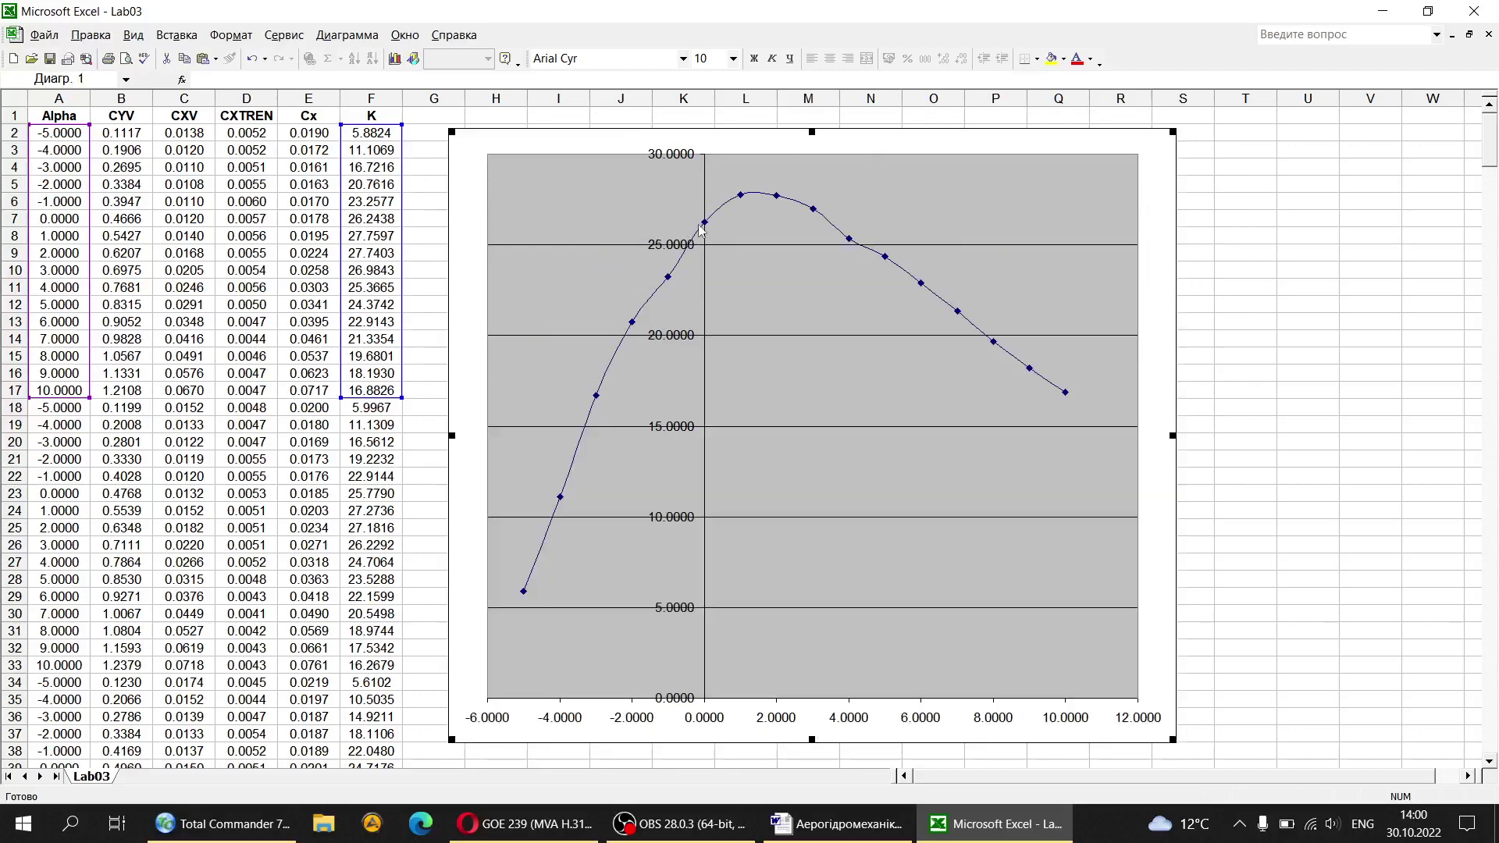
Step: Set the number format of the chart's vertical axis to zero decimal places
{"action": "double_click", "coordinate": [706, 196]}
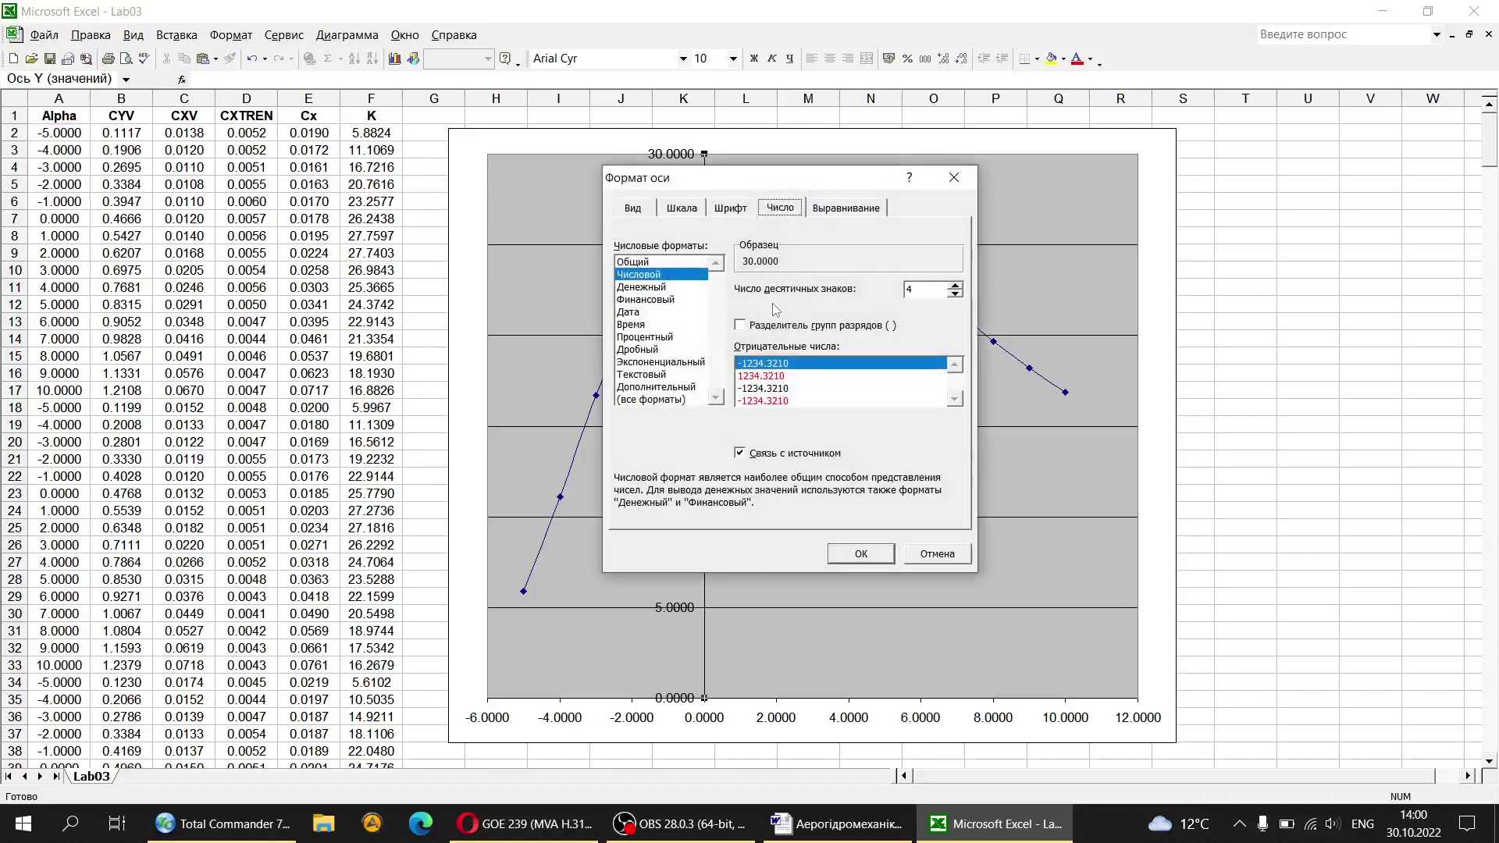
{"action": "left_click", "coordinate": [955, 294]}
{"action": "left_click", "coordinate": [955, 294]}
{"action": "left_click", "coordinate": [955, 294]}
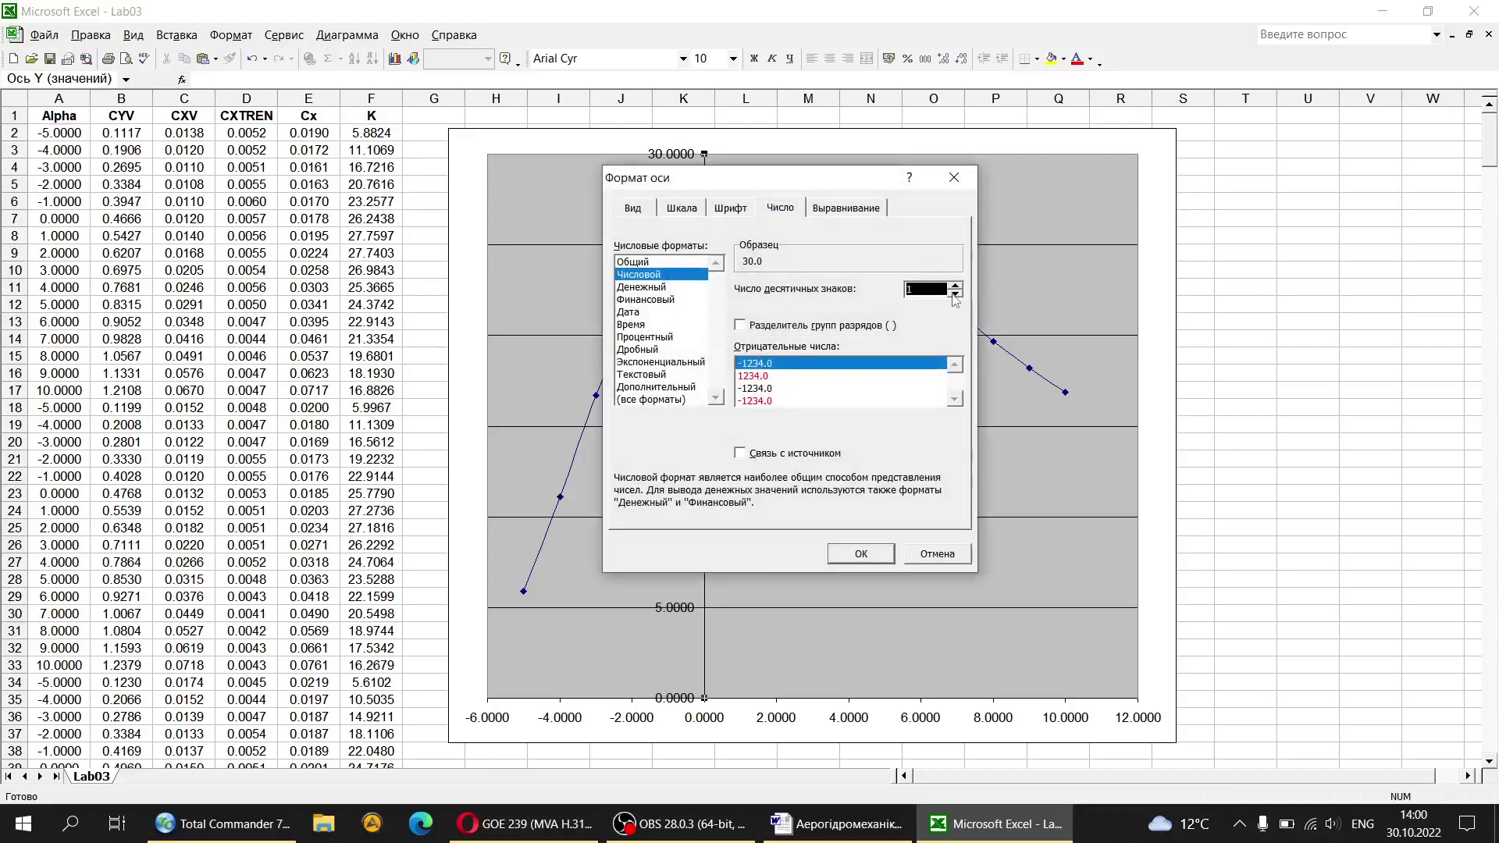
{"action": "left_click", "coordinate": [861, 554]}
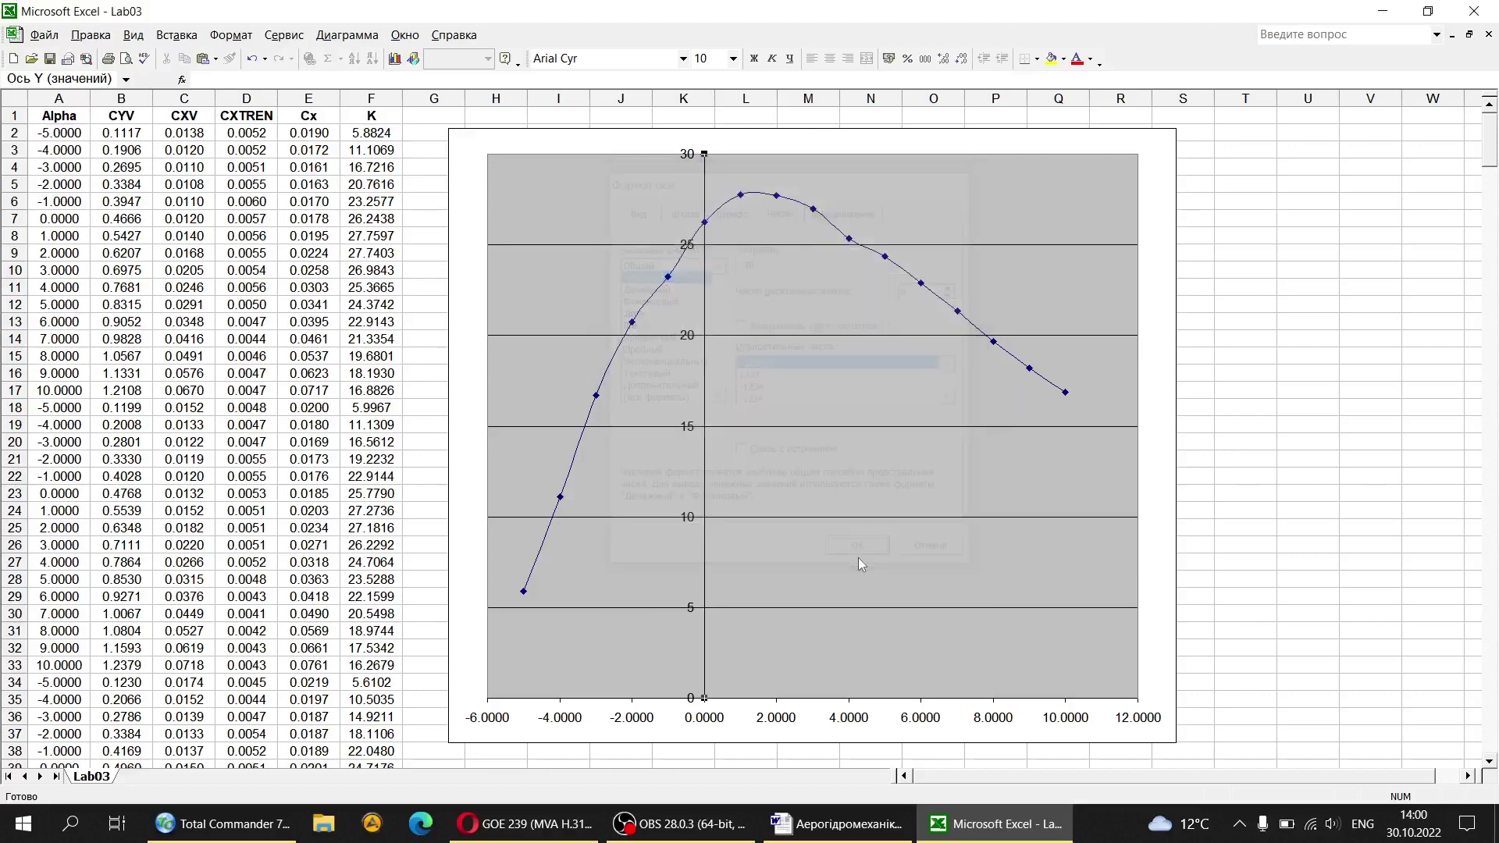
Step: Set the number format of the chart's horizontal axis to zero decimal places
{"action": "double_click", "coordinate": [834, 699]}
{"action": "key", "text": "Tab"}
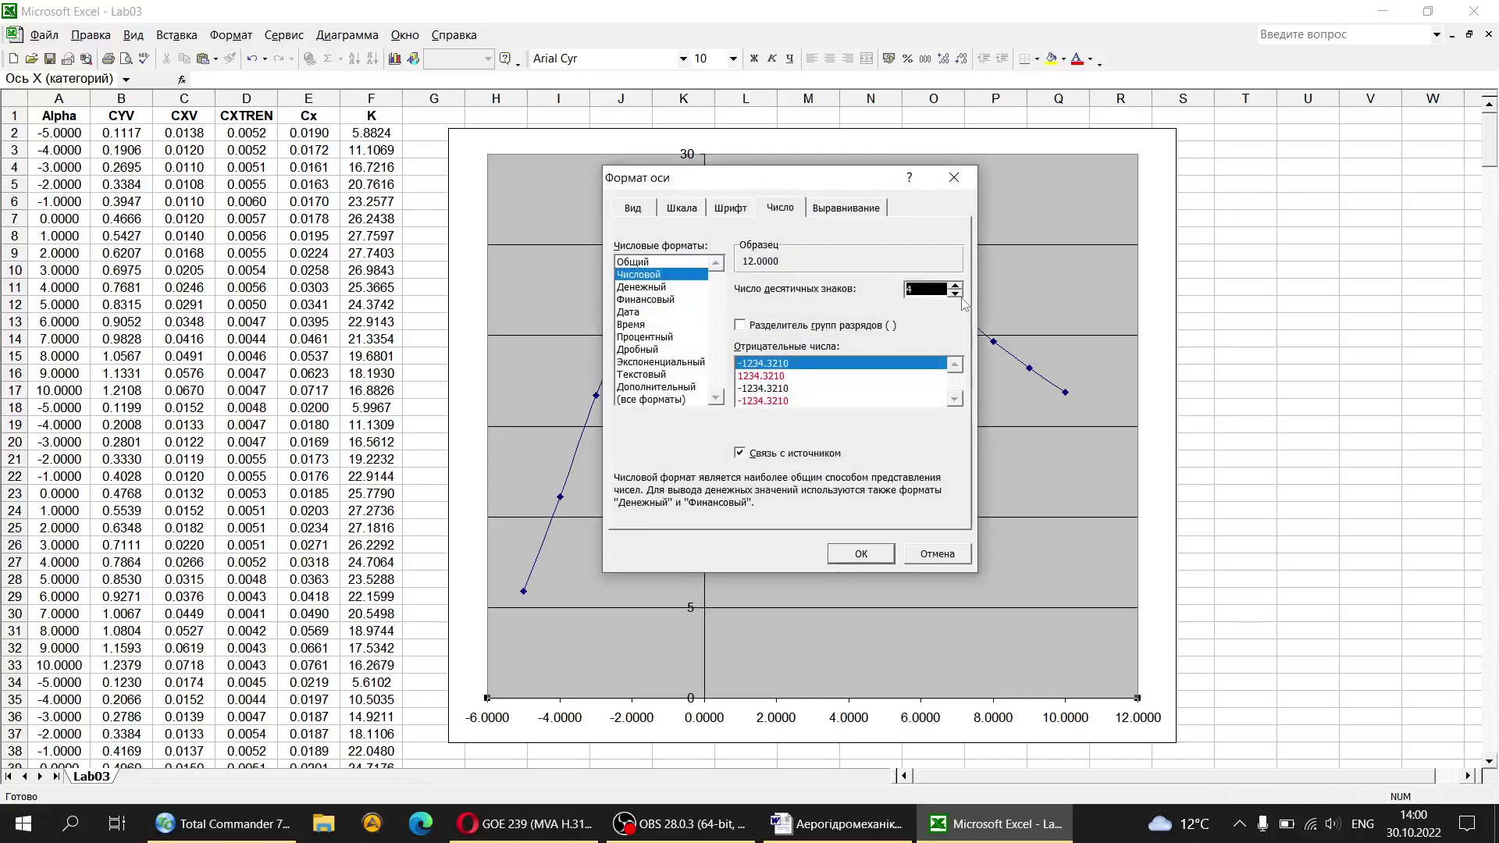
{"action": "left_click", "coordinate": [955, 294]}
{"action": "left_click", "coordinate": [955, 294]}
{"action": "left_click", "coordinate": [955, 295]}
{"action": "left_click", "coordinate": [955, 294]}
{"action": "left_click", "coordinate": [838, 553]}
Step: Change the plot area's fill from grey to white
{"action": "double_click", "coordinate": [859, 470]}
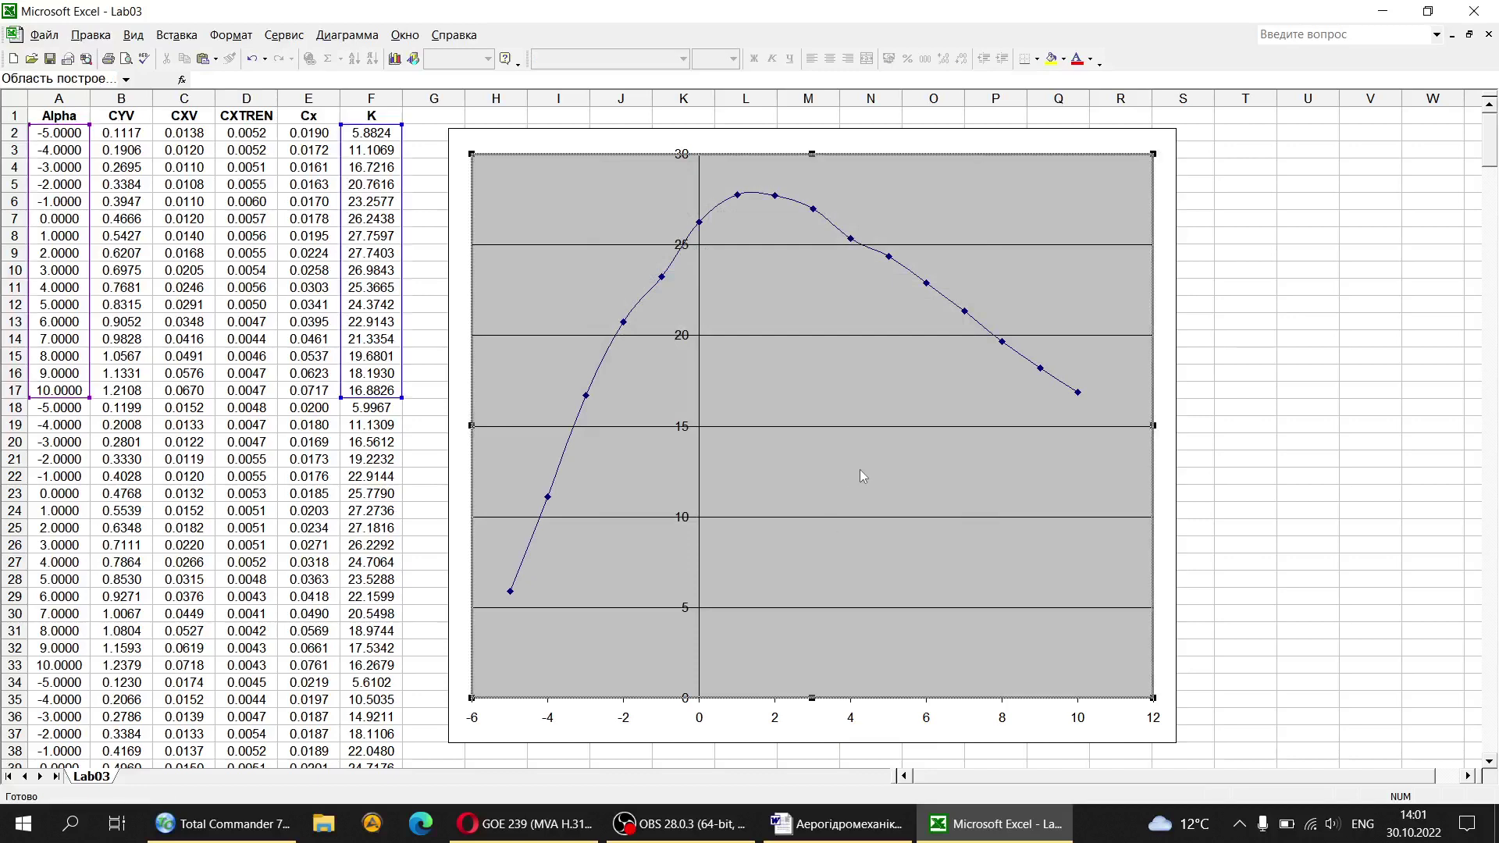
{"action": "left_click", "coordinate": [914, 366]}
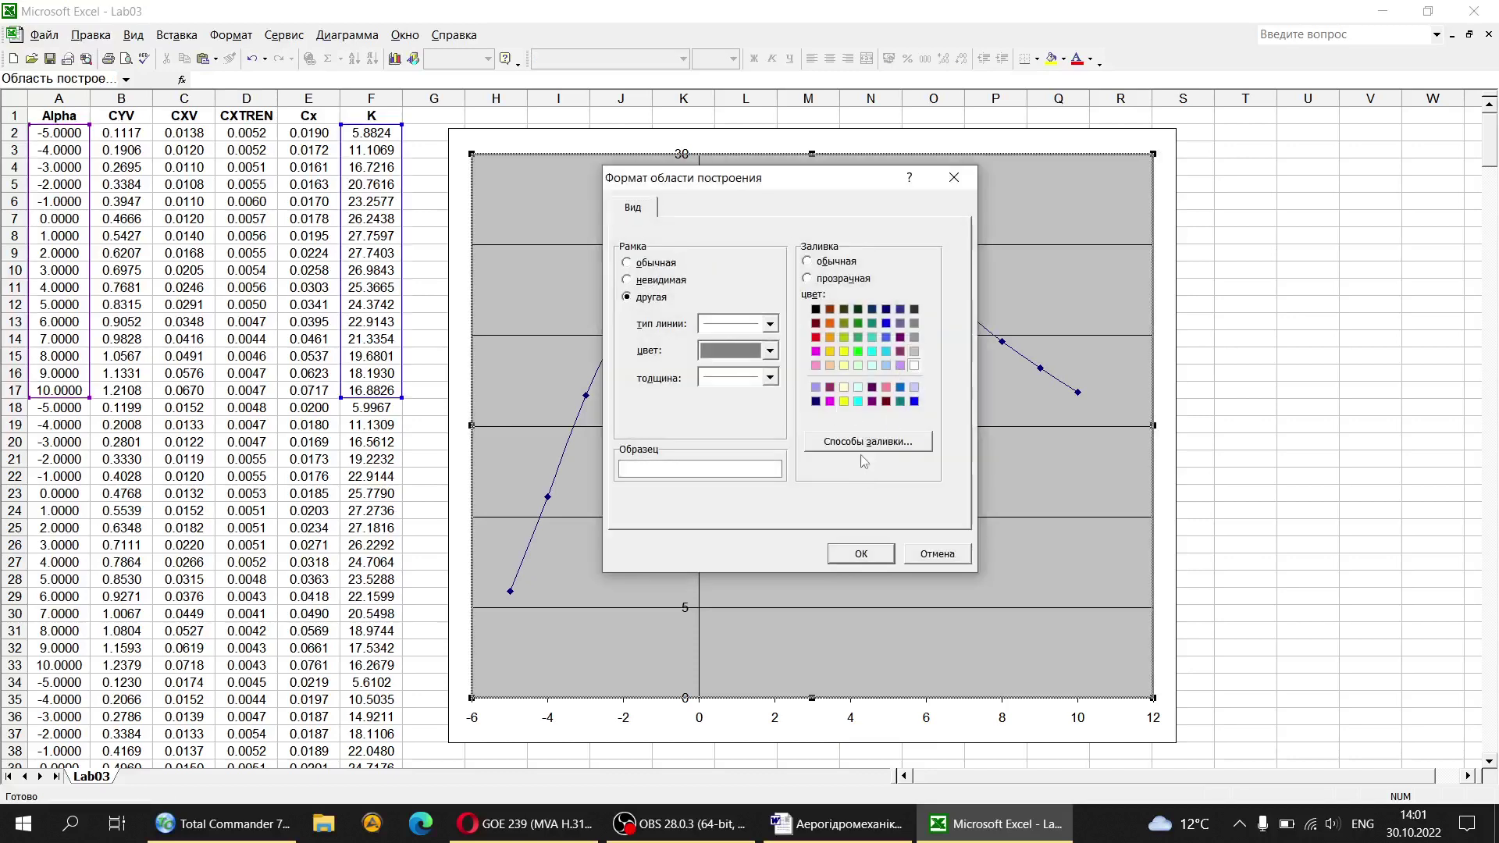
{"action": "left_click", "coordinate": [860, 554]}
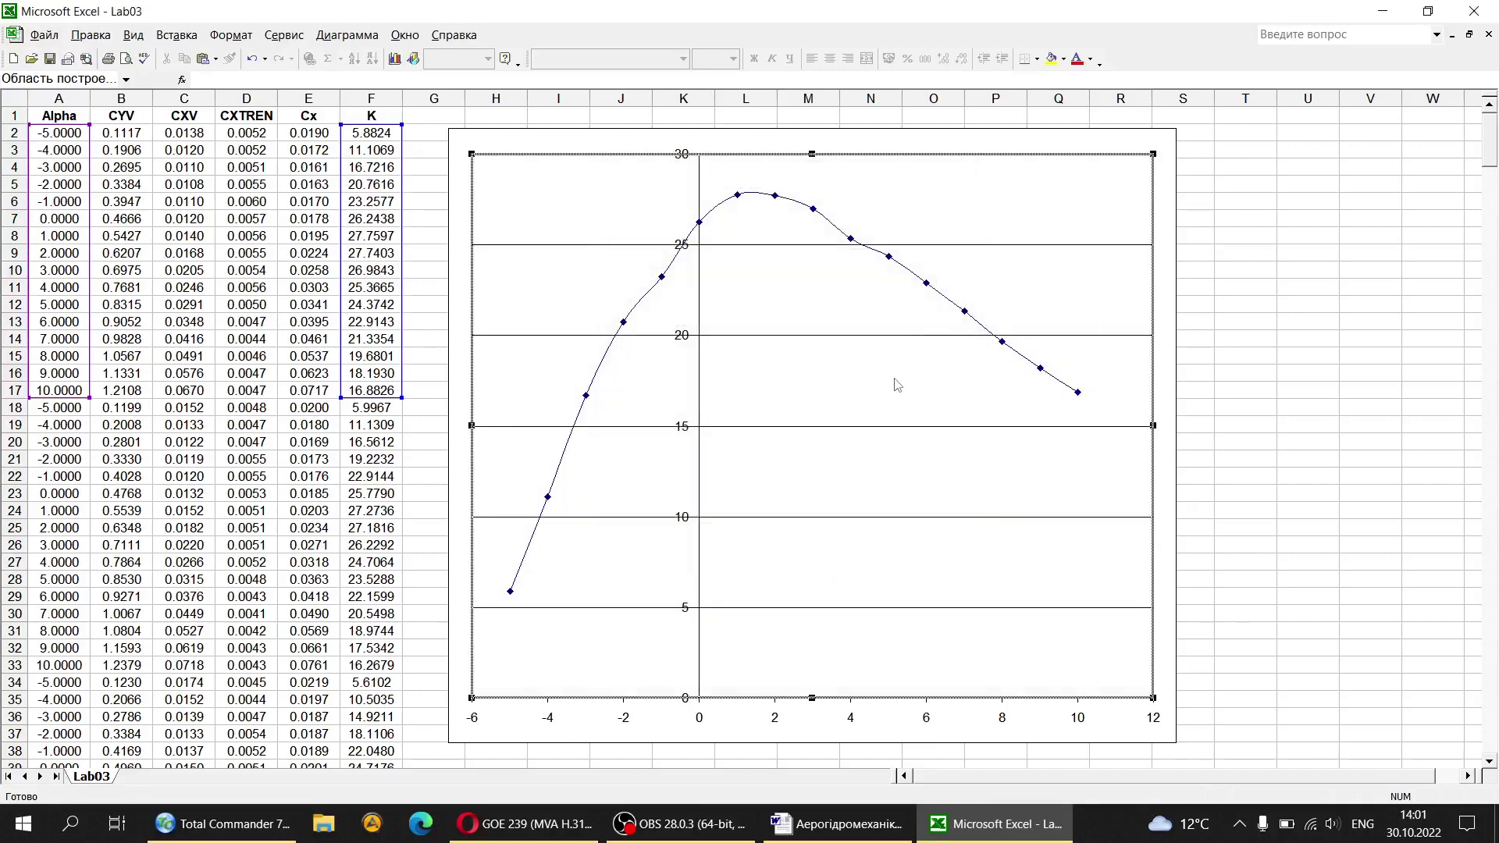
Step: Format the chart's horizontal gridlines with a dashed line style
{"action": "double_click", "coordinate": [853, 428]}
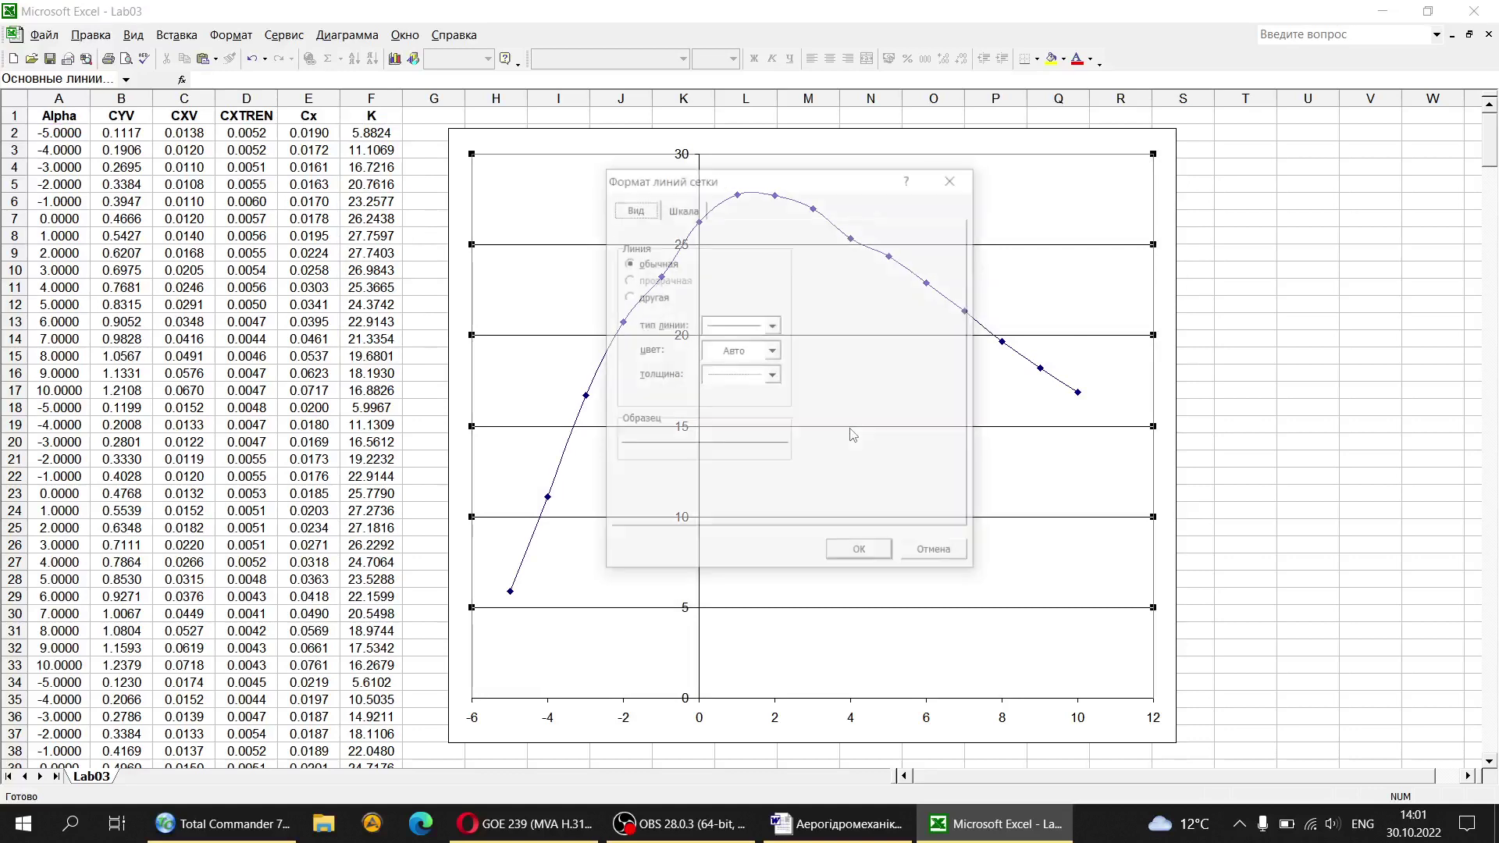
{"action": "left_click", "coordinate": [773, 375]}
{"action": "left_click", "coordinate": [772, 325]}
{"action": "left_click", "coordinate": [772, 325]}
{"action": "left_click", "coordinate": [733, 360]}
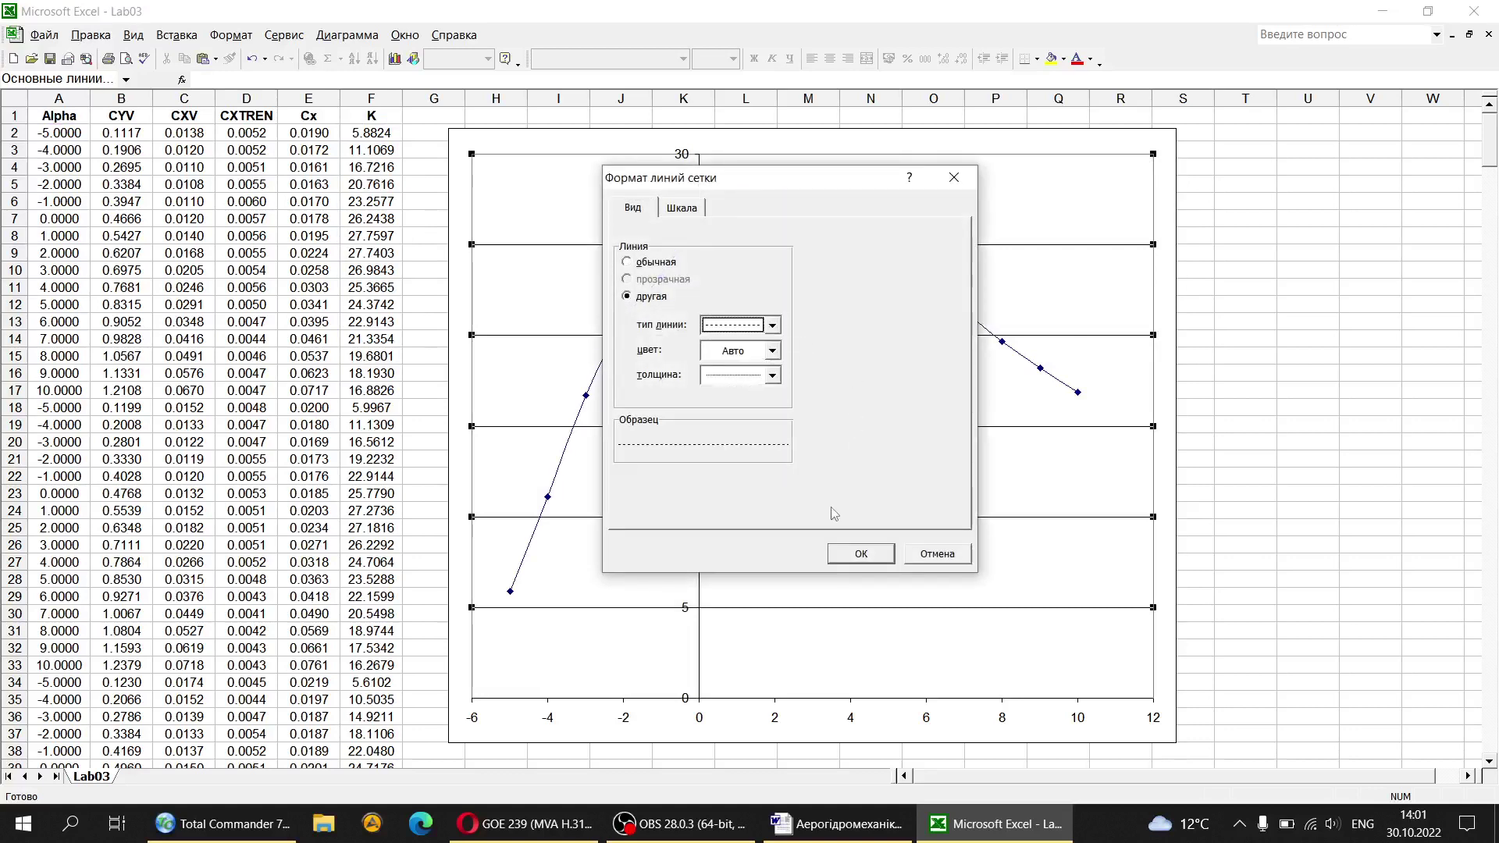
{"action": "left_click", "coordinate": [873, 554]}
Step: Turn on the major gridlines for the chart's X axis
{"action": "right_click", "coordinate": [831, 450]}
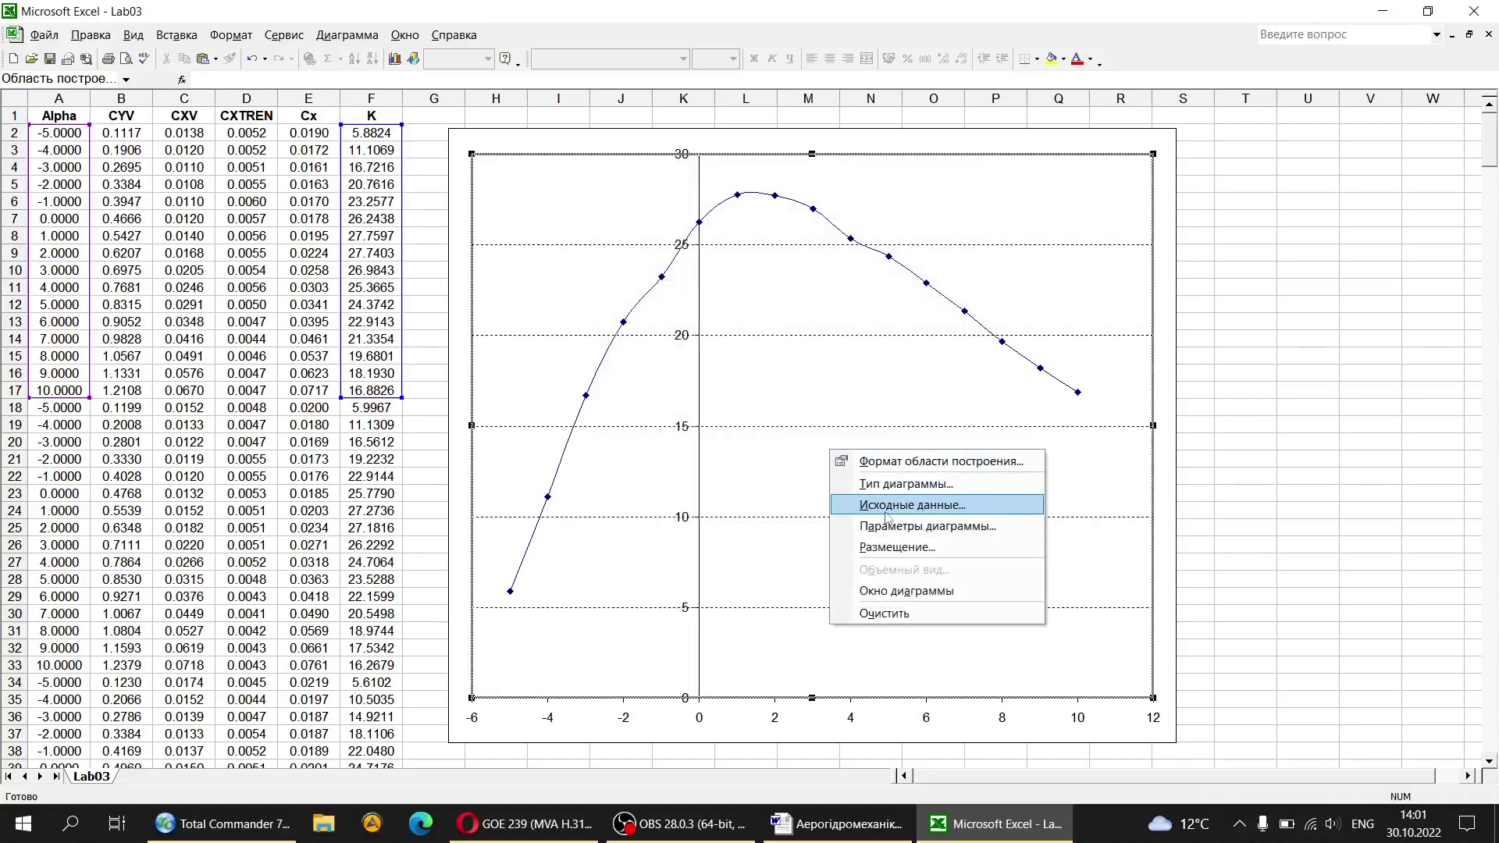
{"action": "left_click", "coordinate": [882, 504]}
{"action": "left_click", "coordinate": [822, 403]}
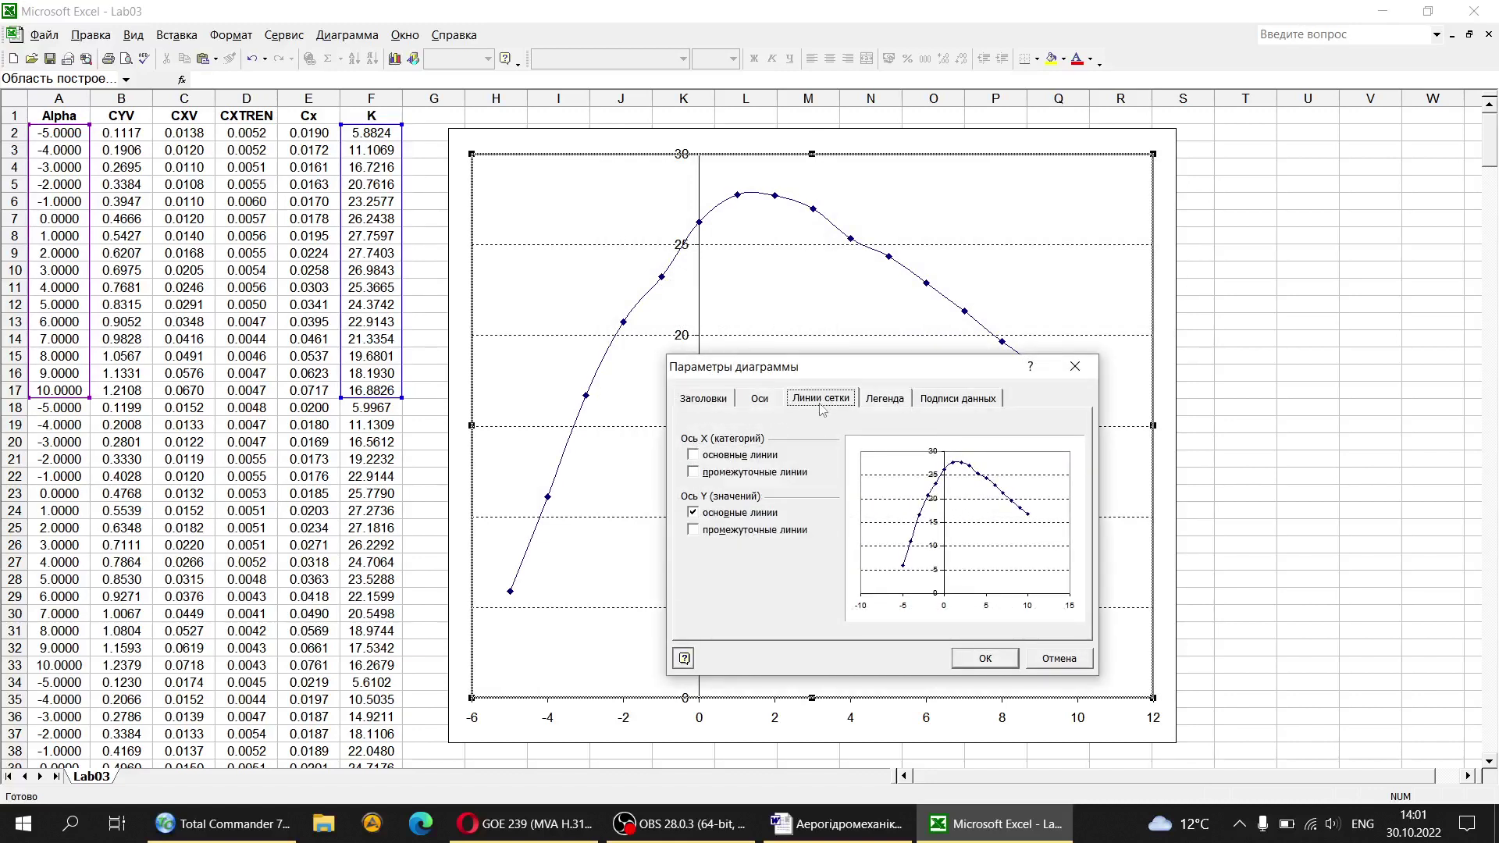
{"action": "left_click", "coordinate": [739, 457]}
{"action": "left_click", "coordinate": [987, 658]}
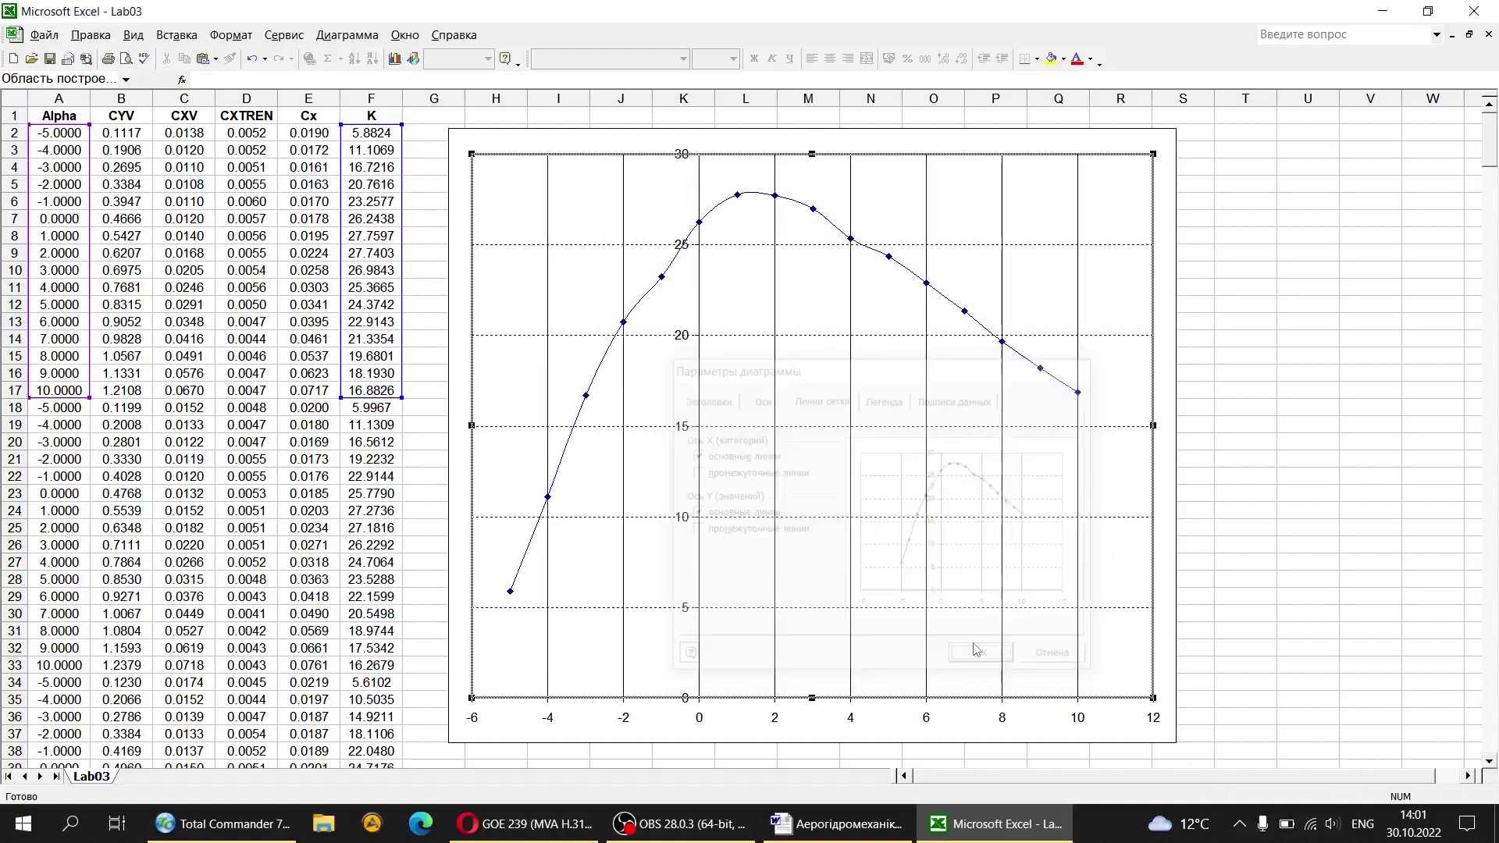
Step: Give the chart's vertical gridlines a dashed line style
{"action": "double_click", "coordinate": [851, 420]}
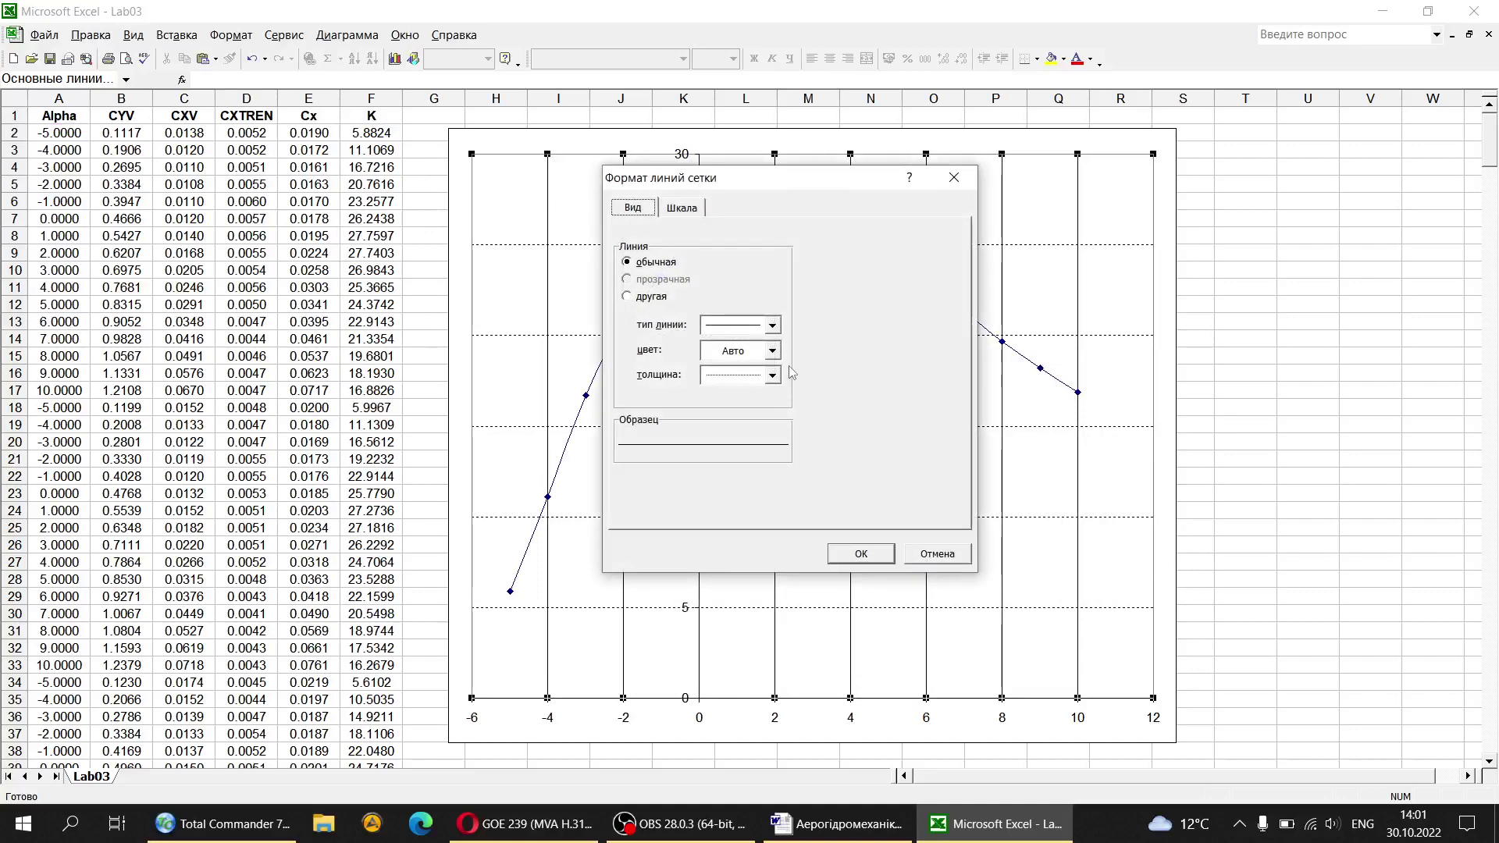
{"action": "left_click", "coordinate": [773, 325]}
{"action": "left_click", "coordinate": [753, 398]}
{"action": "left_click", "coordinate": [861, 553]}
{"action": "double_click", "coordinate": [888, 264]}
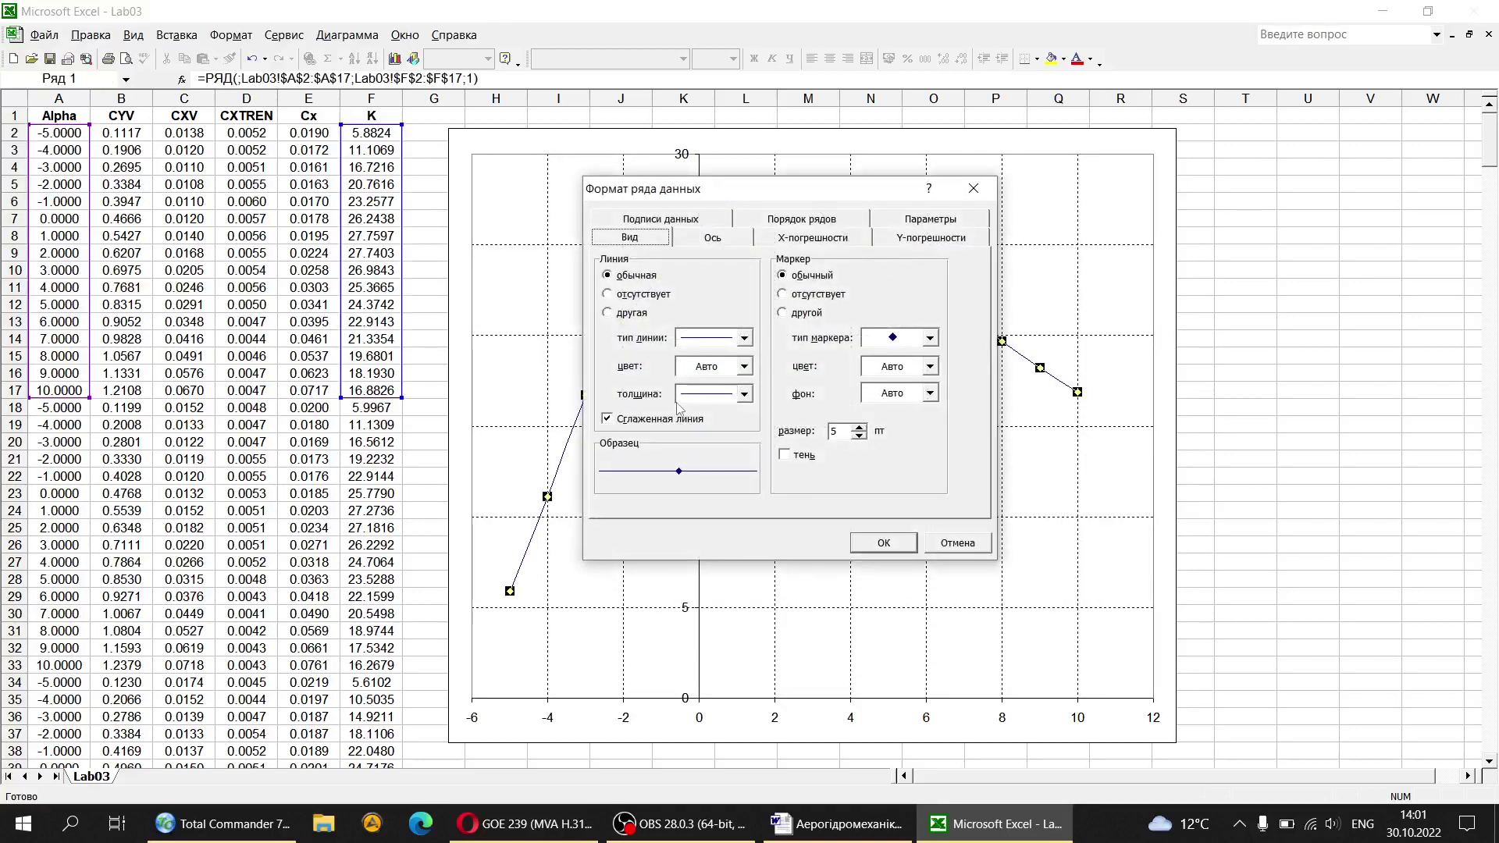
{"action": "left_click", "coordinate": [744, 394]}
{"action": "left_click", "coordinate": [943, 549]}
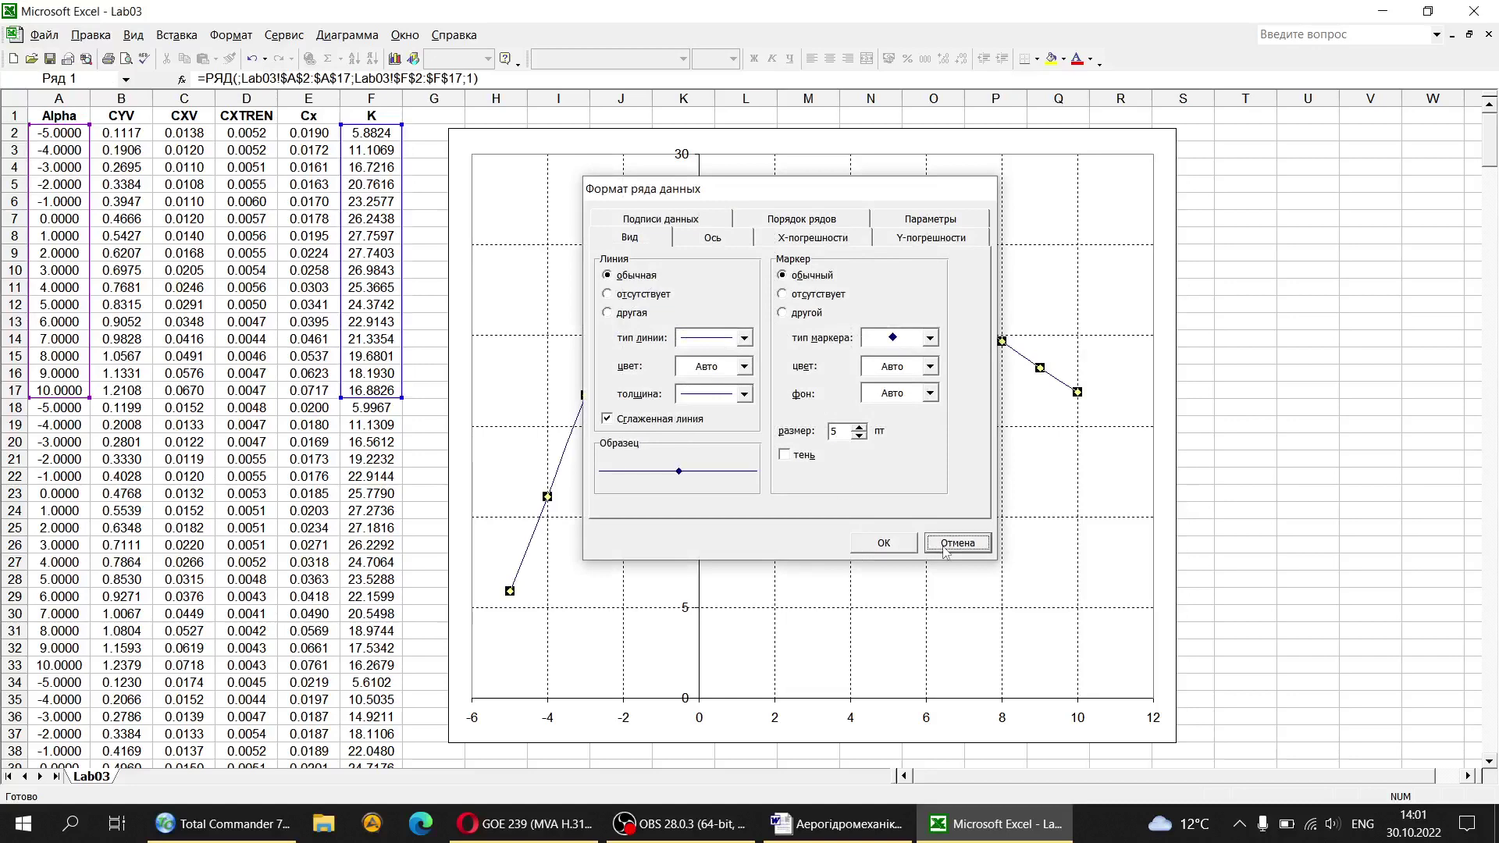
{"action": "left_click", "coordinate": [943, 549]}
{"action": "left_click", "coordinate": [1247, 407]}
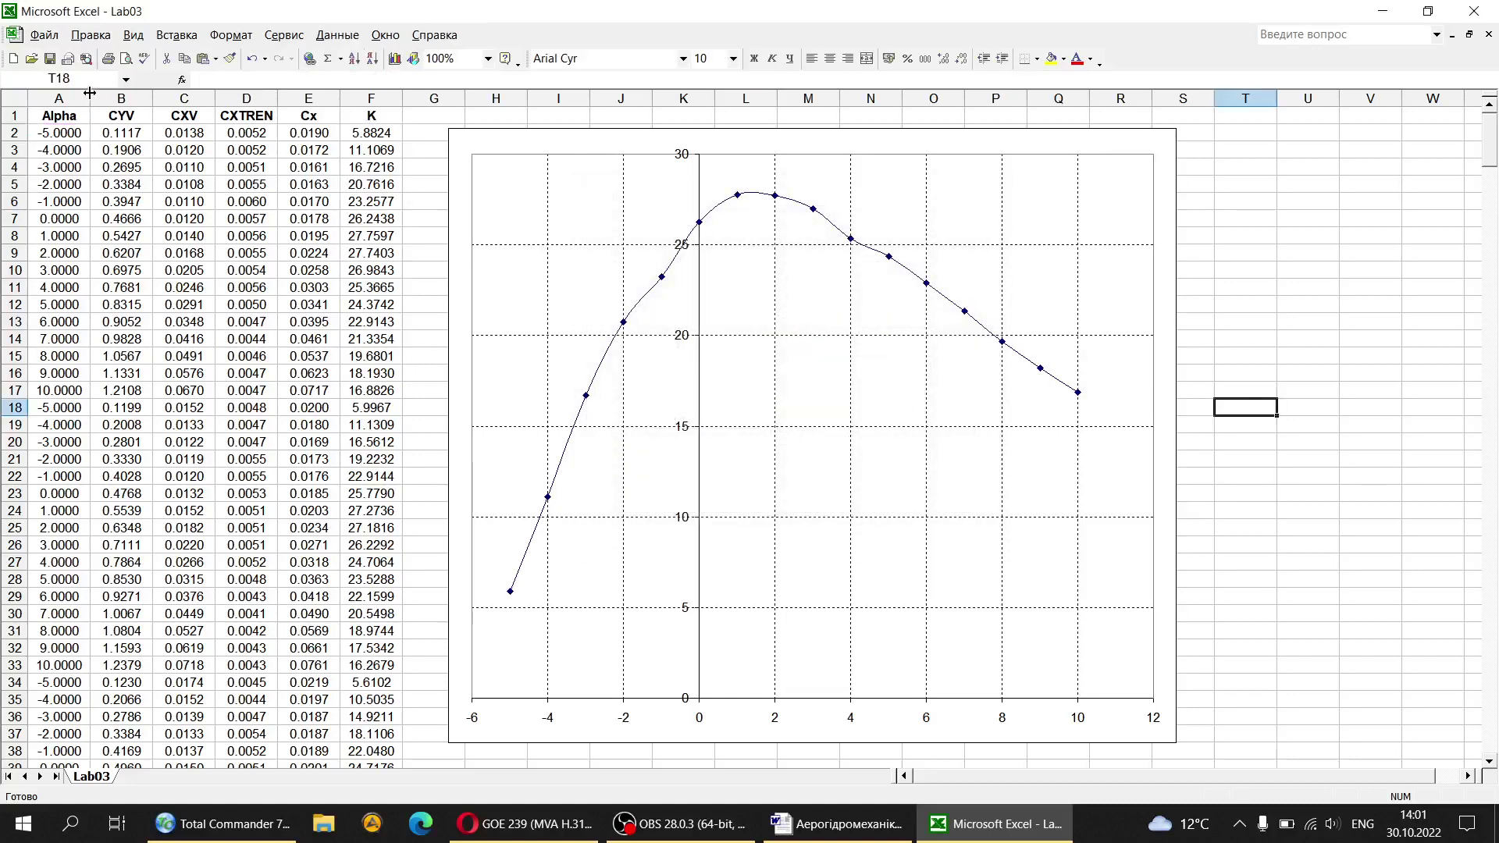
Step: Open the series settings in the chart's source data
{"action": "right_click", "coordinate": [585, 219]}
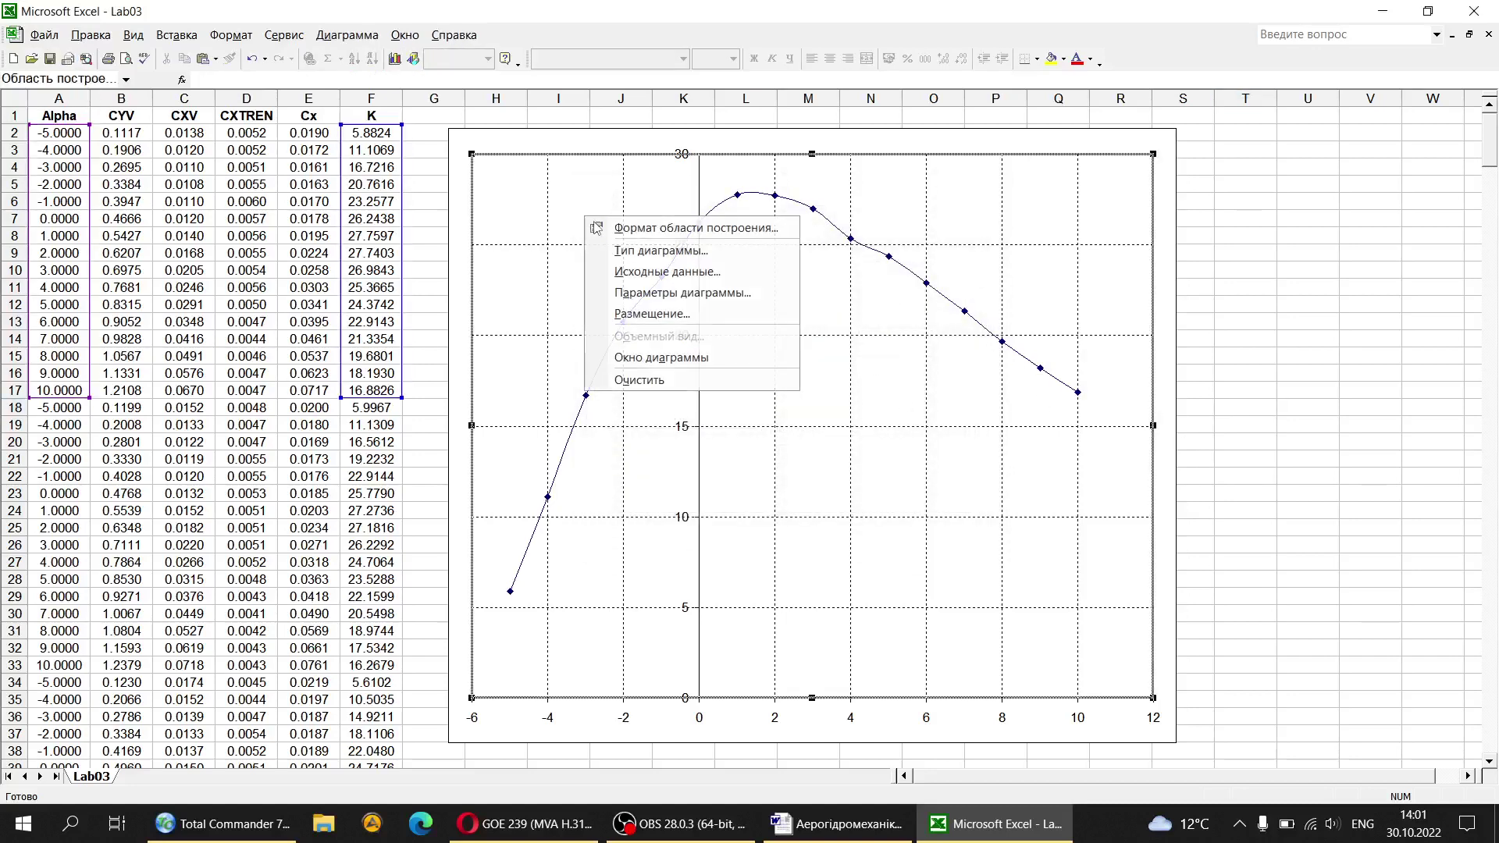
{"action": "left_click", "coordinate": [660, 272]}
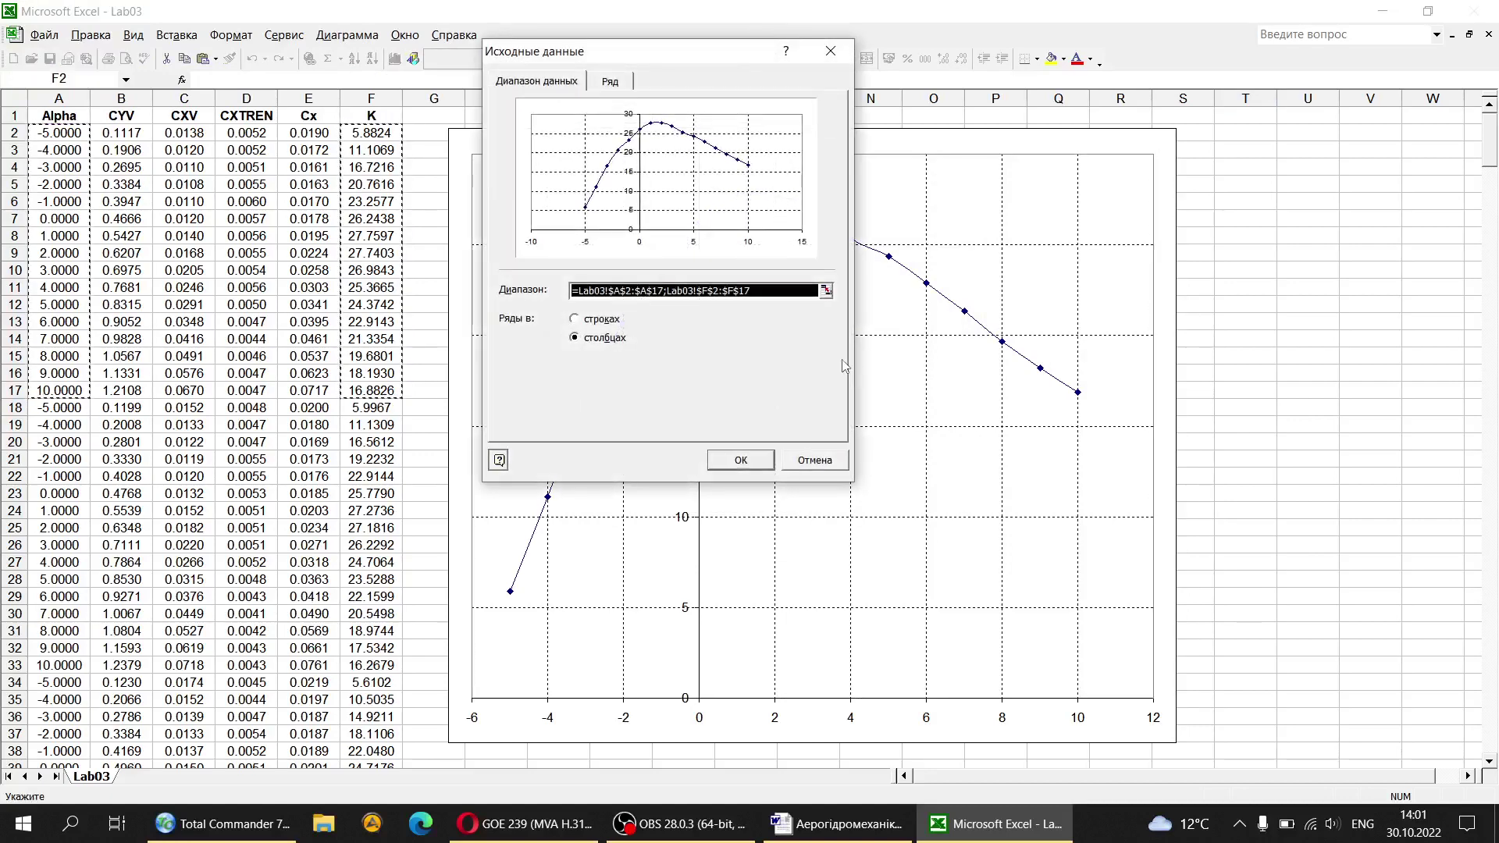
{"action": "left_click", "coordinate": [610, 83]}
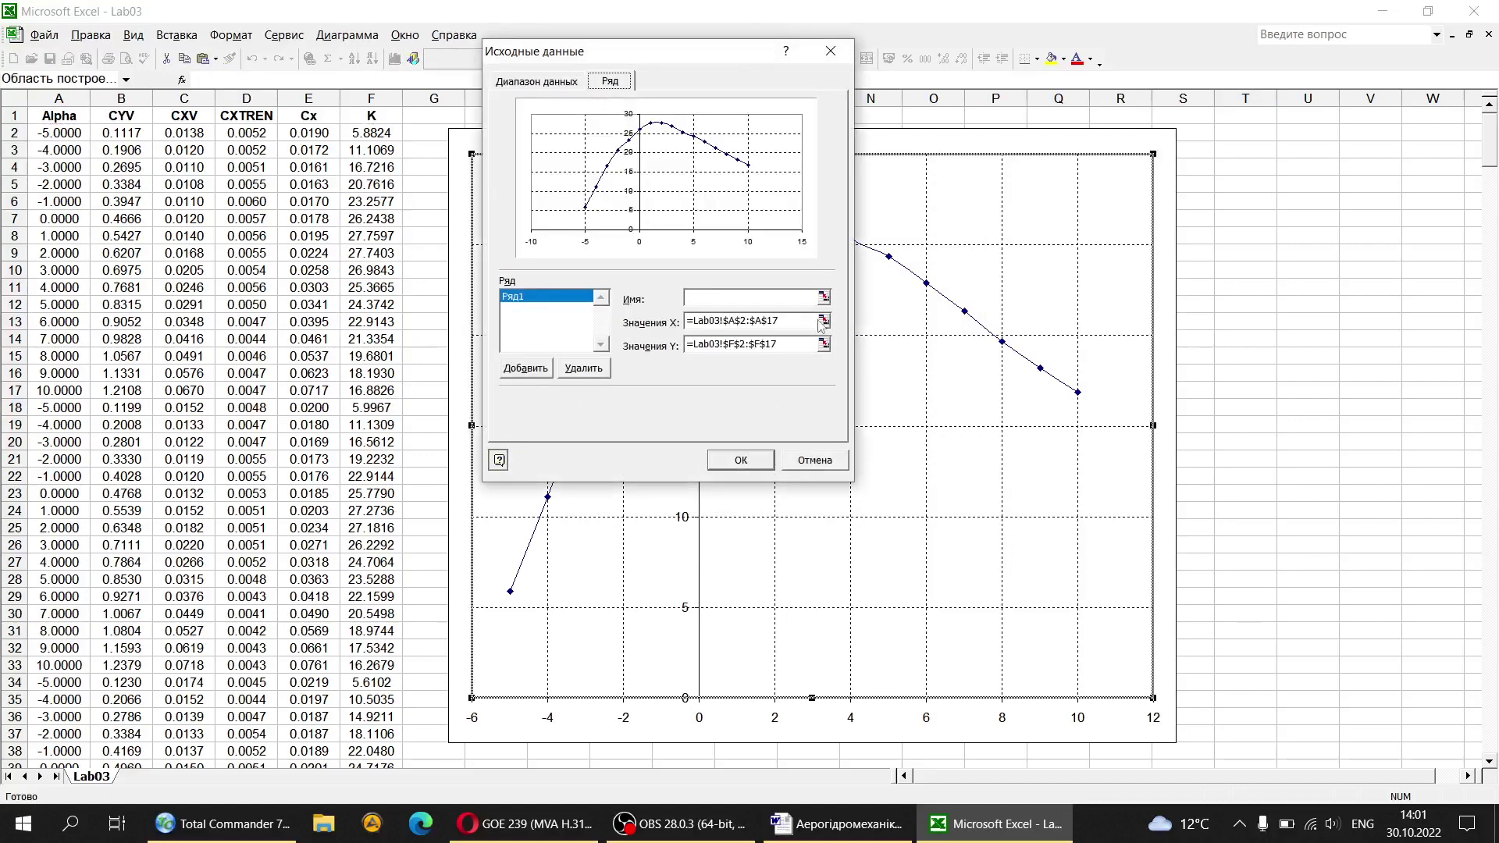
Step: Add a second series to the chart's source data and set its X values to Lab03 cells A18:A33
{"action": "left_click", "coordinate": [526, 369]}
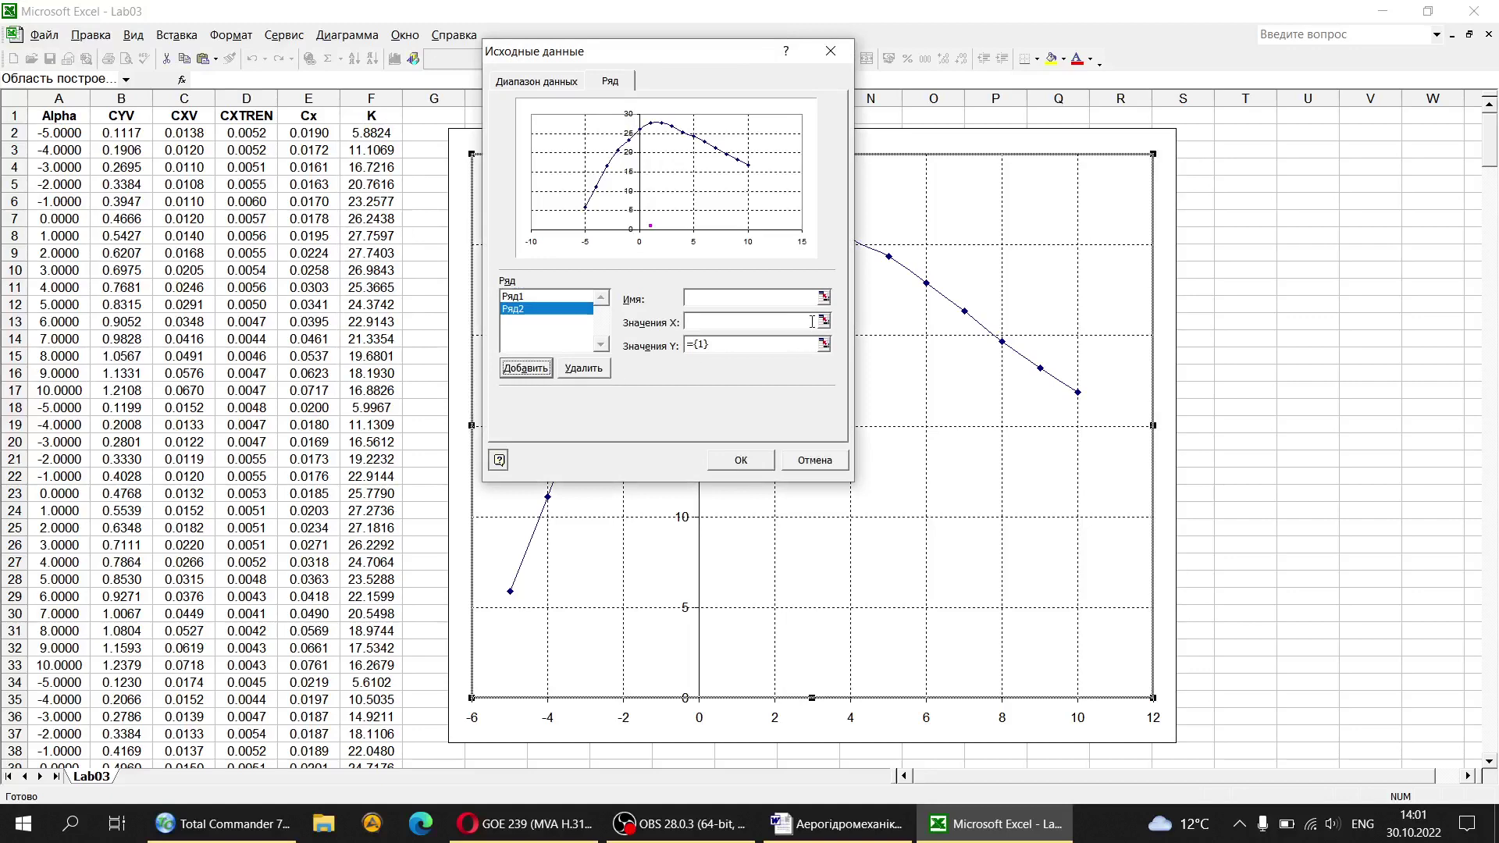
{"action": "left_click", "coordinate": [823, 321]}
{"action": "scroll", "coordinate": [90, 387], "scroll_direction": "down", "scroll_amount": 2}
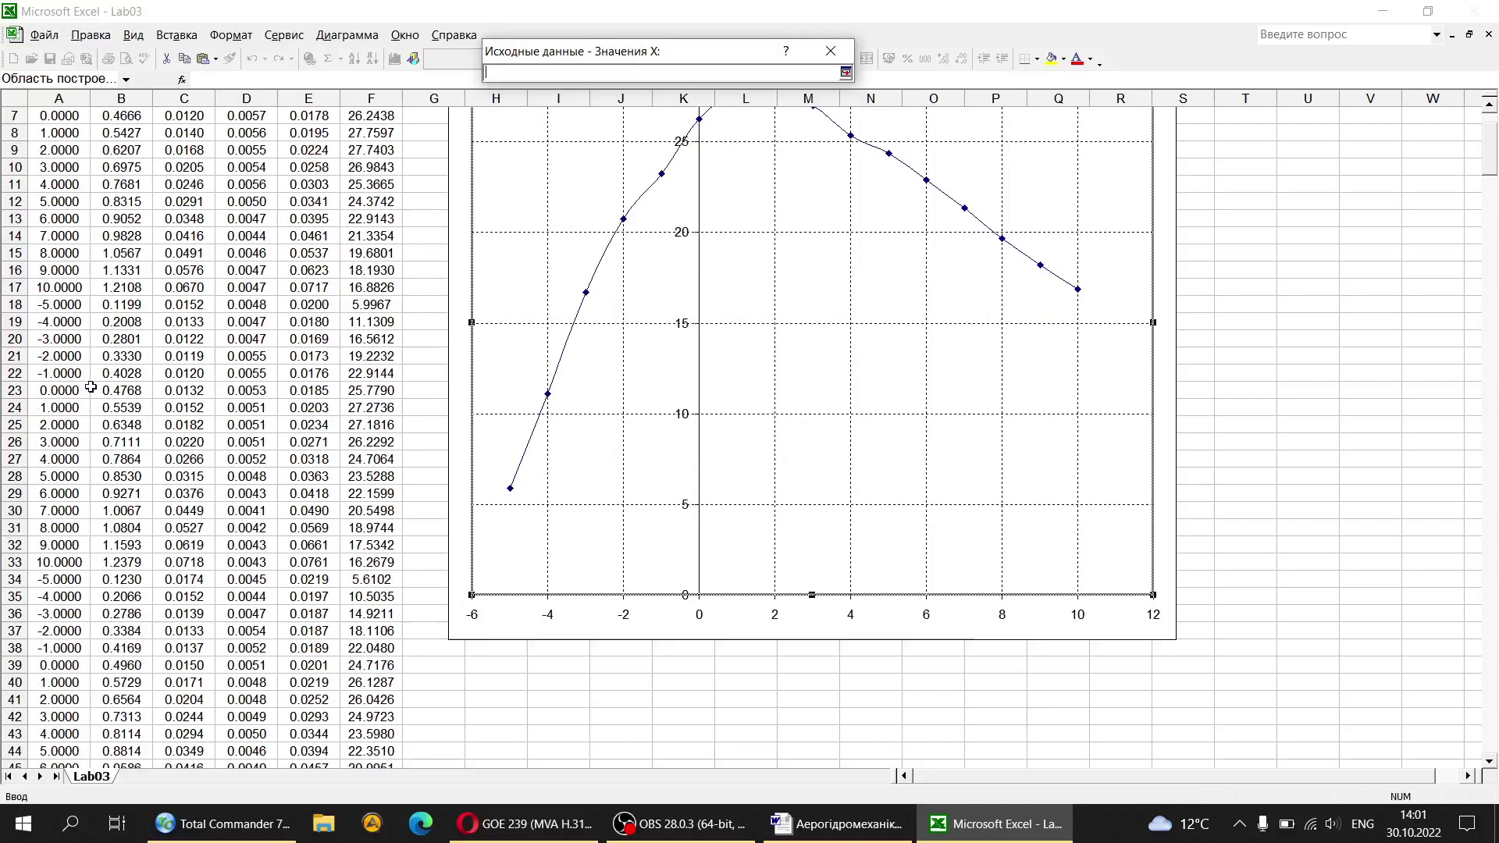
{"action": "scroll", "coordinate": [69, 340], "scroll_direction": "up", "scroll_amount": 2}
{"action": "scroll", "coordinate": [51, 403], "scroll_direction": "down", "scroll_amount": 3}
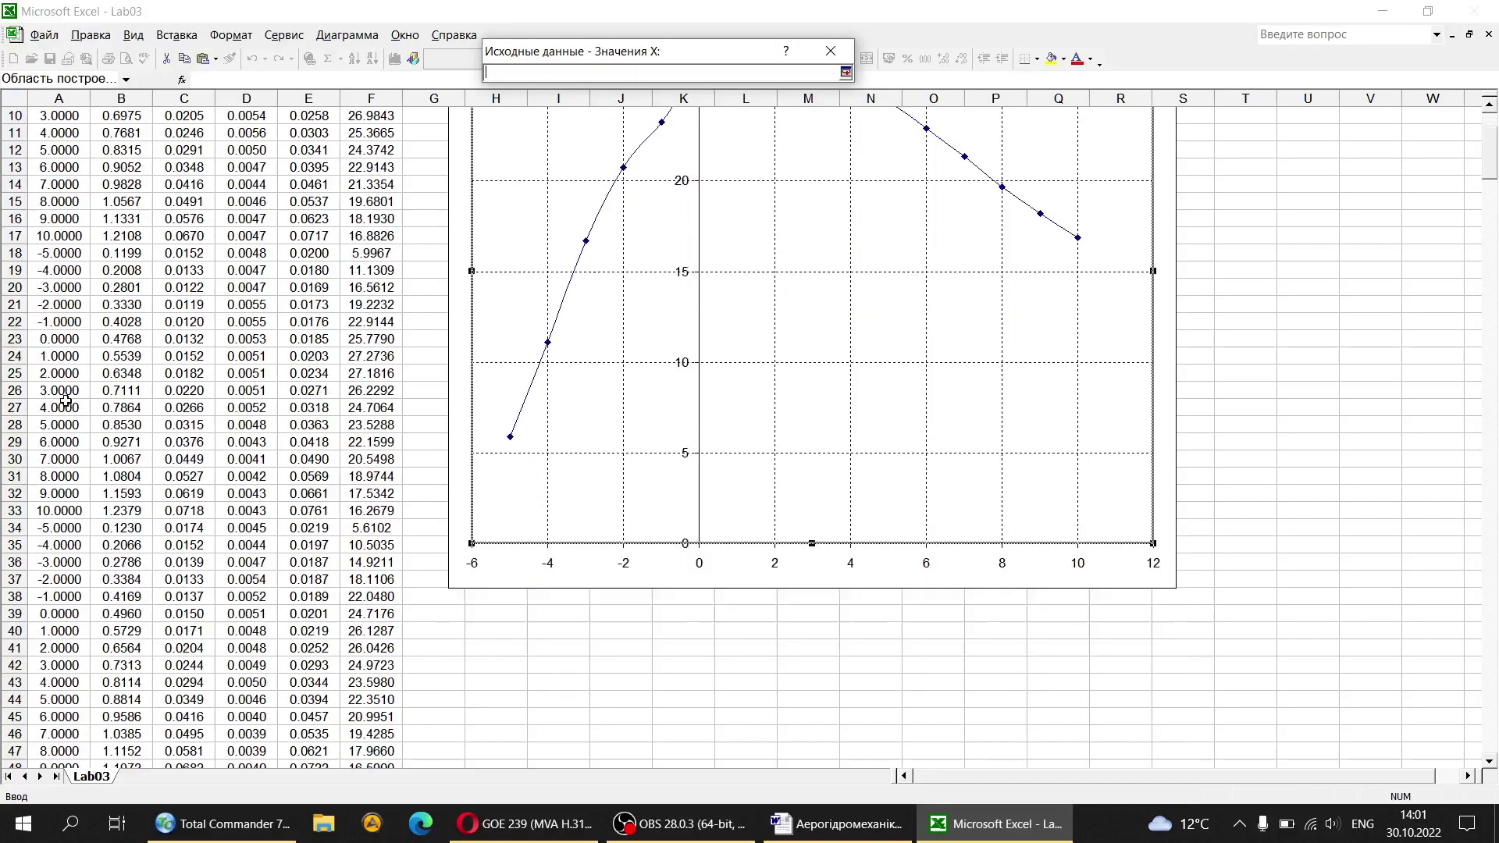
{"action": "left_click_drag", "start_coordinate": [61, 254], "coordinate": [74, 511]}
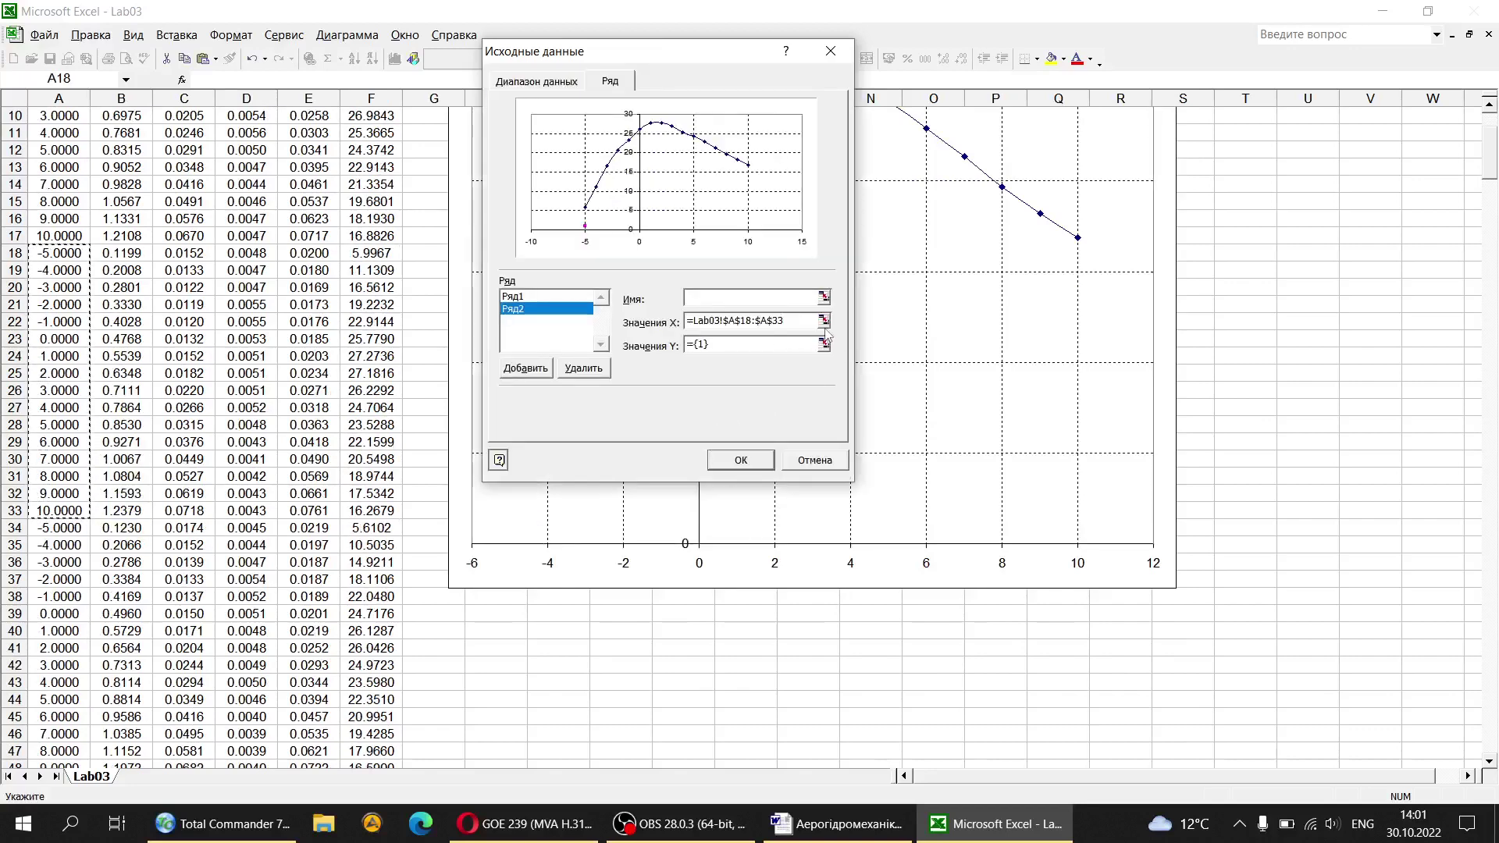
Step: Set the second series' Y values to the K column cells F18:F33 and apply the source data
{"action": "left_click", "coordinate": [829, 347]}
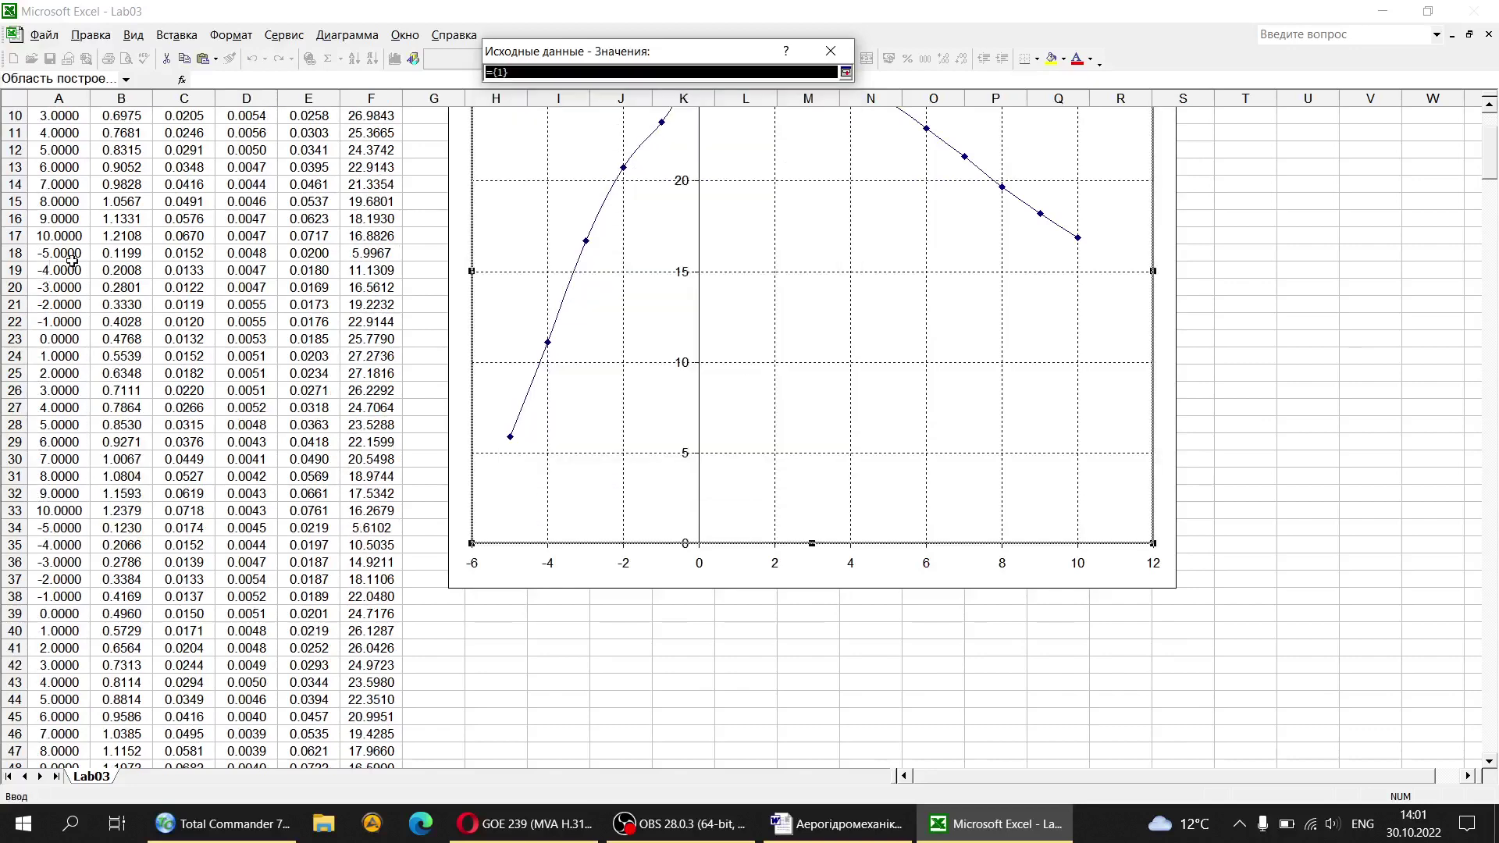
{"action": "left_click_drag", "start_coordinate": [369, 258], "coordinate": [374, 517]}
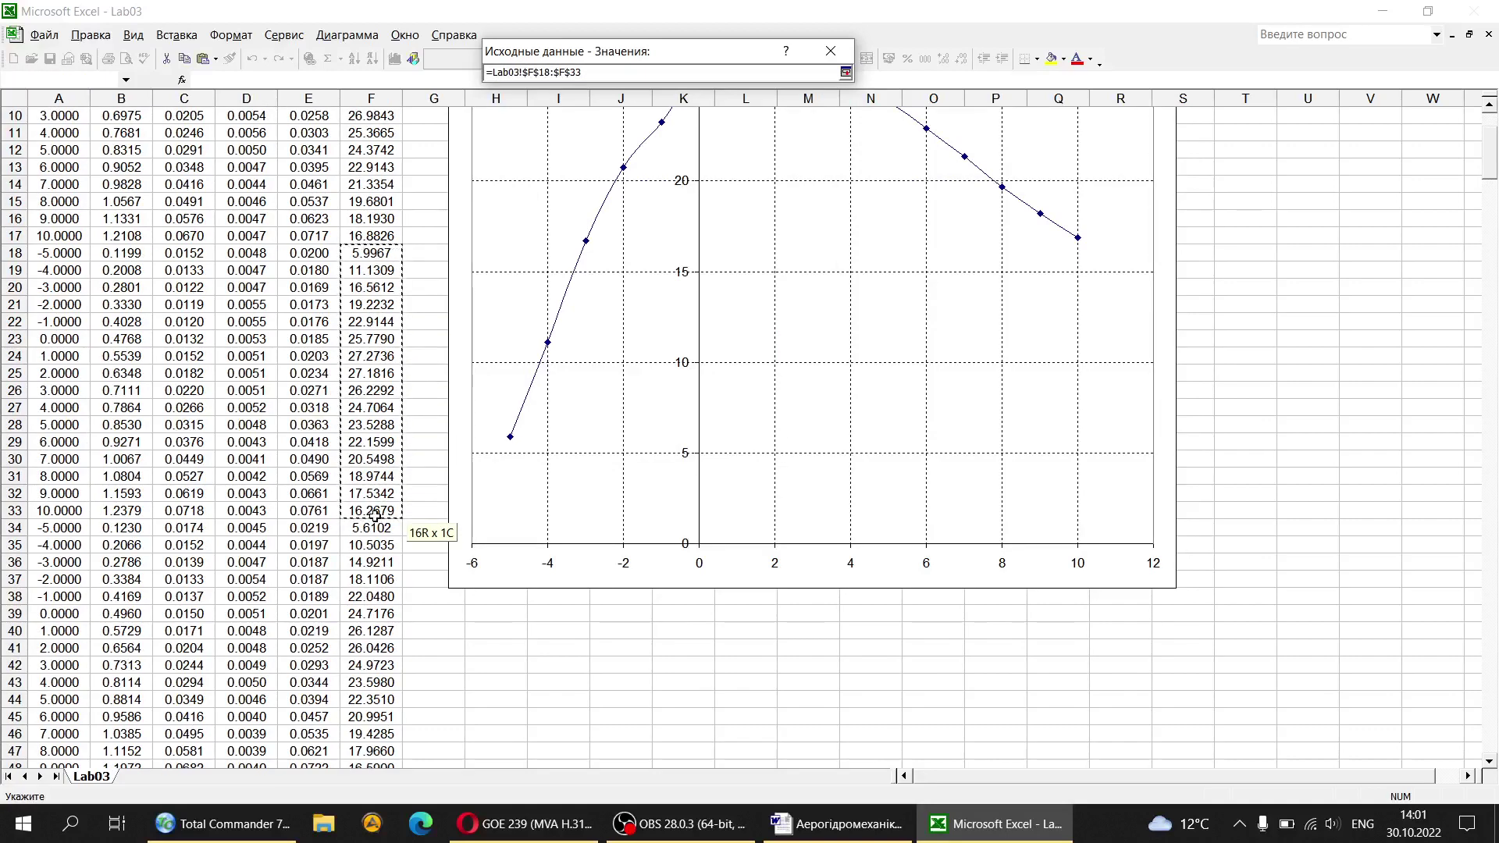
{"action": "key", "text": "Return"}
{"action": "left_click", "coordinate": [756, 466]}
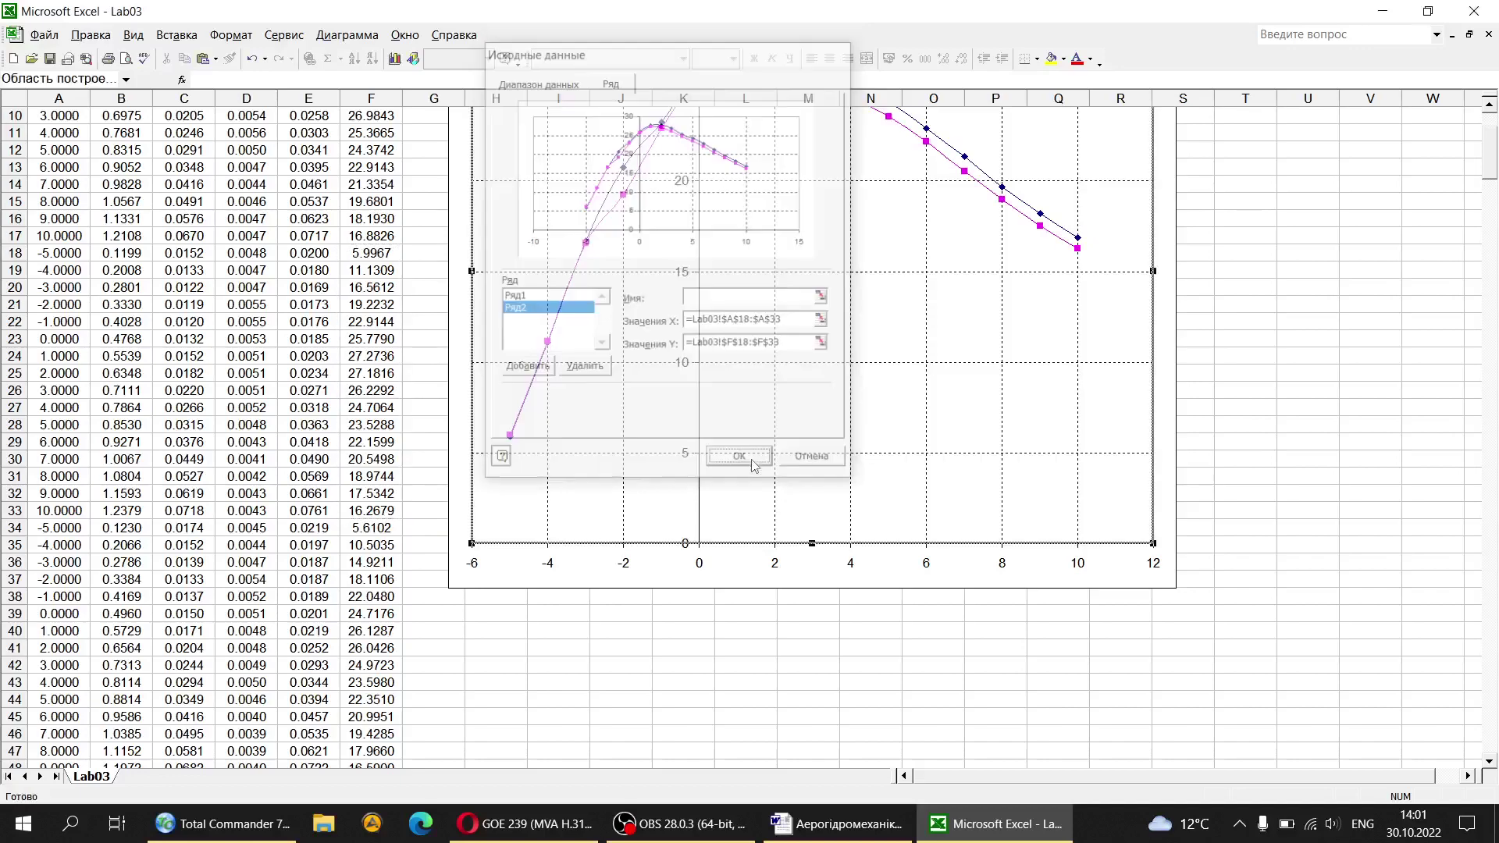
{"action": "scroll", "coordinate": [703, 427], "scroll_direction": "up", "scroll_amount": 3}
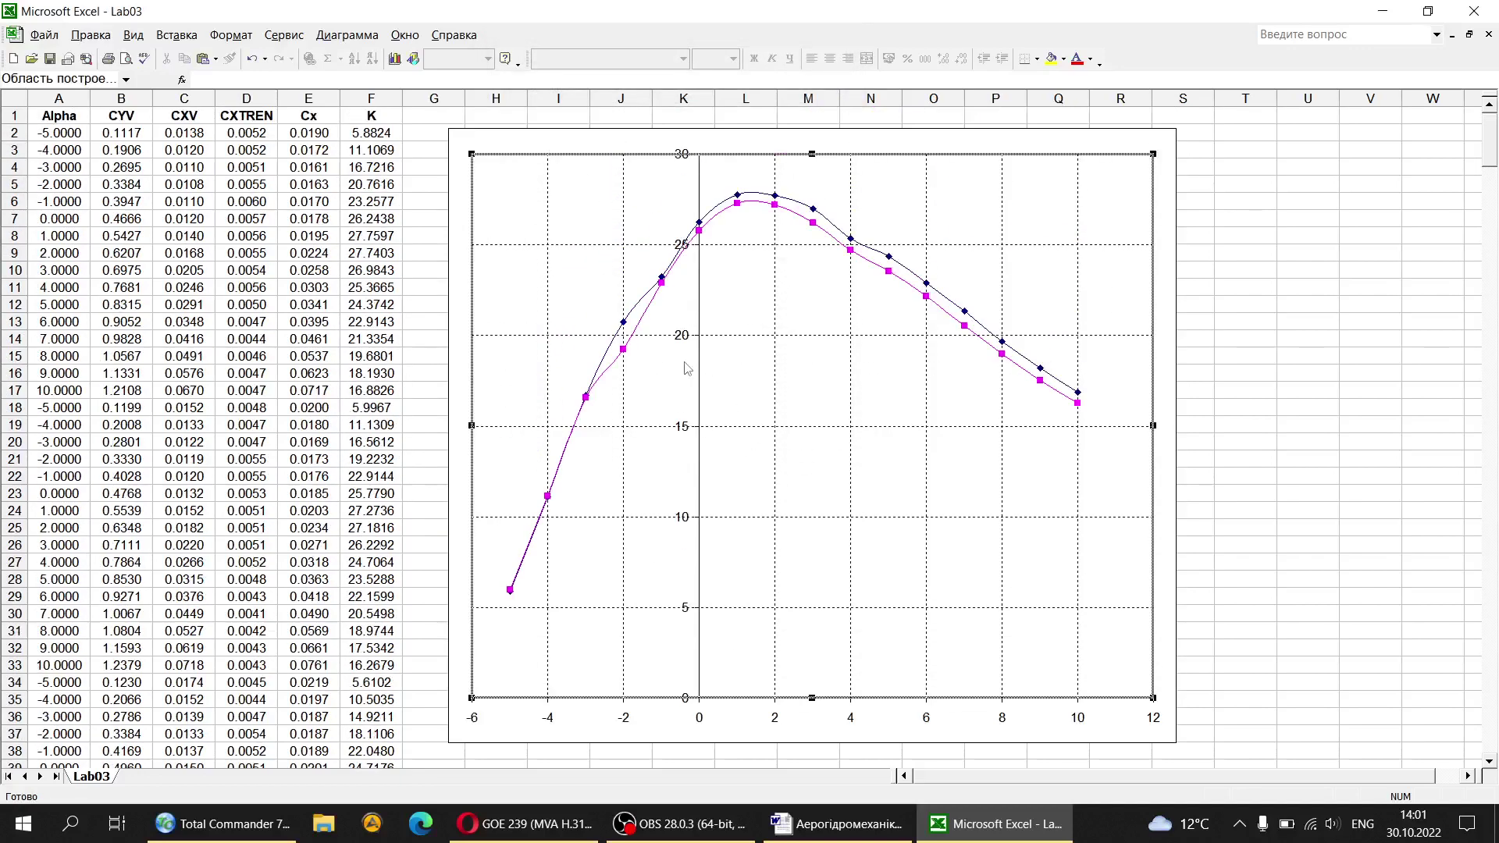
Step: Fill the first block of Alpha values, cells A2:A17, with light green
{"action": "scroll", "coordinate": [710, 345], "scroll_direction": "down", "scroll_amount": 6}
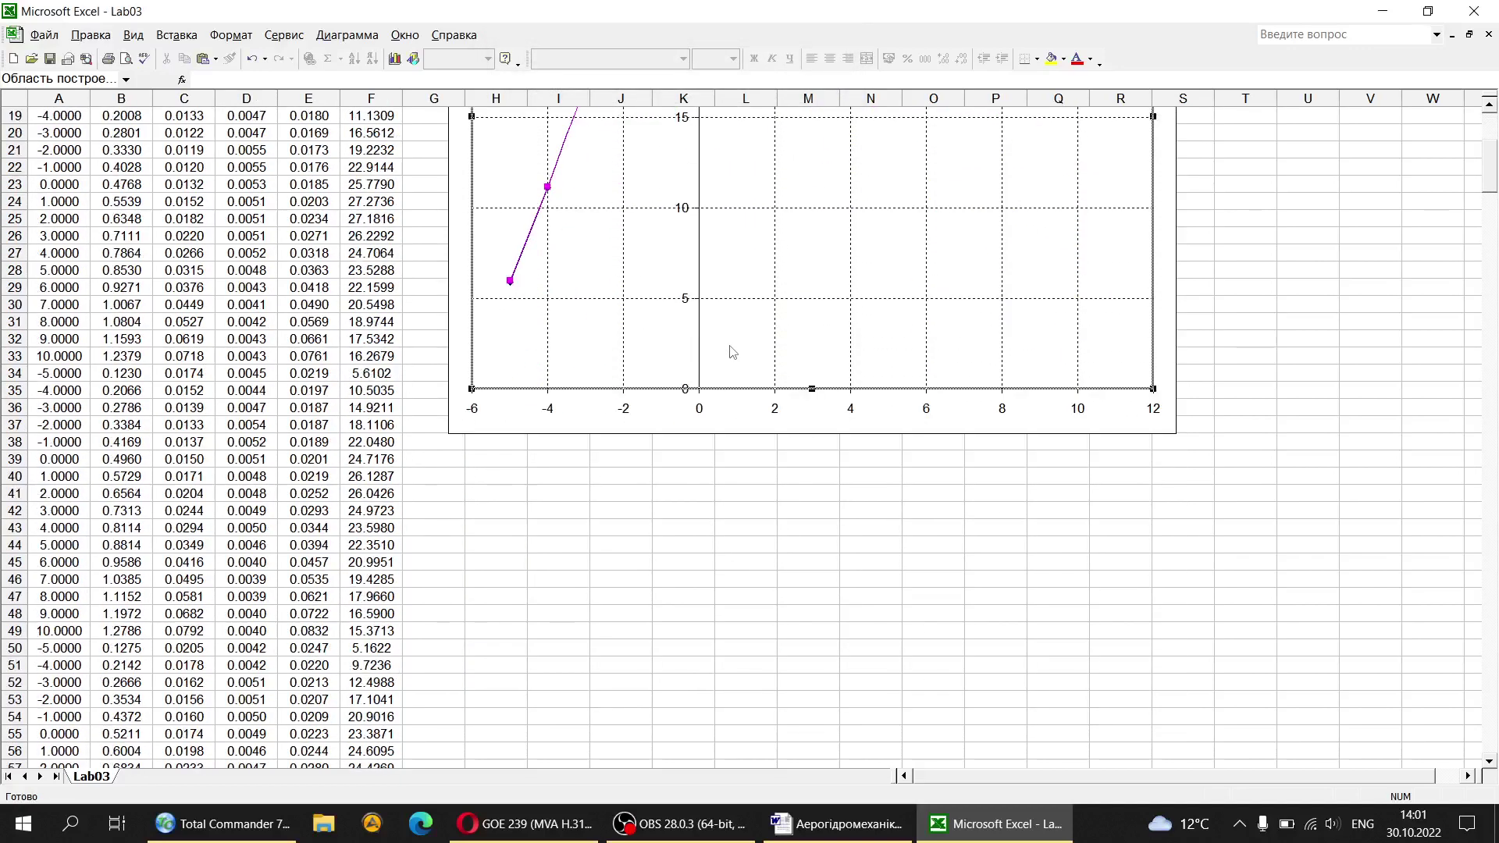
{"action": "scroll", "coordinate": [723, 345], "scroll_direction": "up", "scroll_amount": 4}
{"action": "scroll", "coordinate": [571, 304], "scroll_direction": "up", "scroll_amount": 2}
{"action": "left_click_drag", "start_coordinate": [74, 137], "coordinate": [49, 388]}
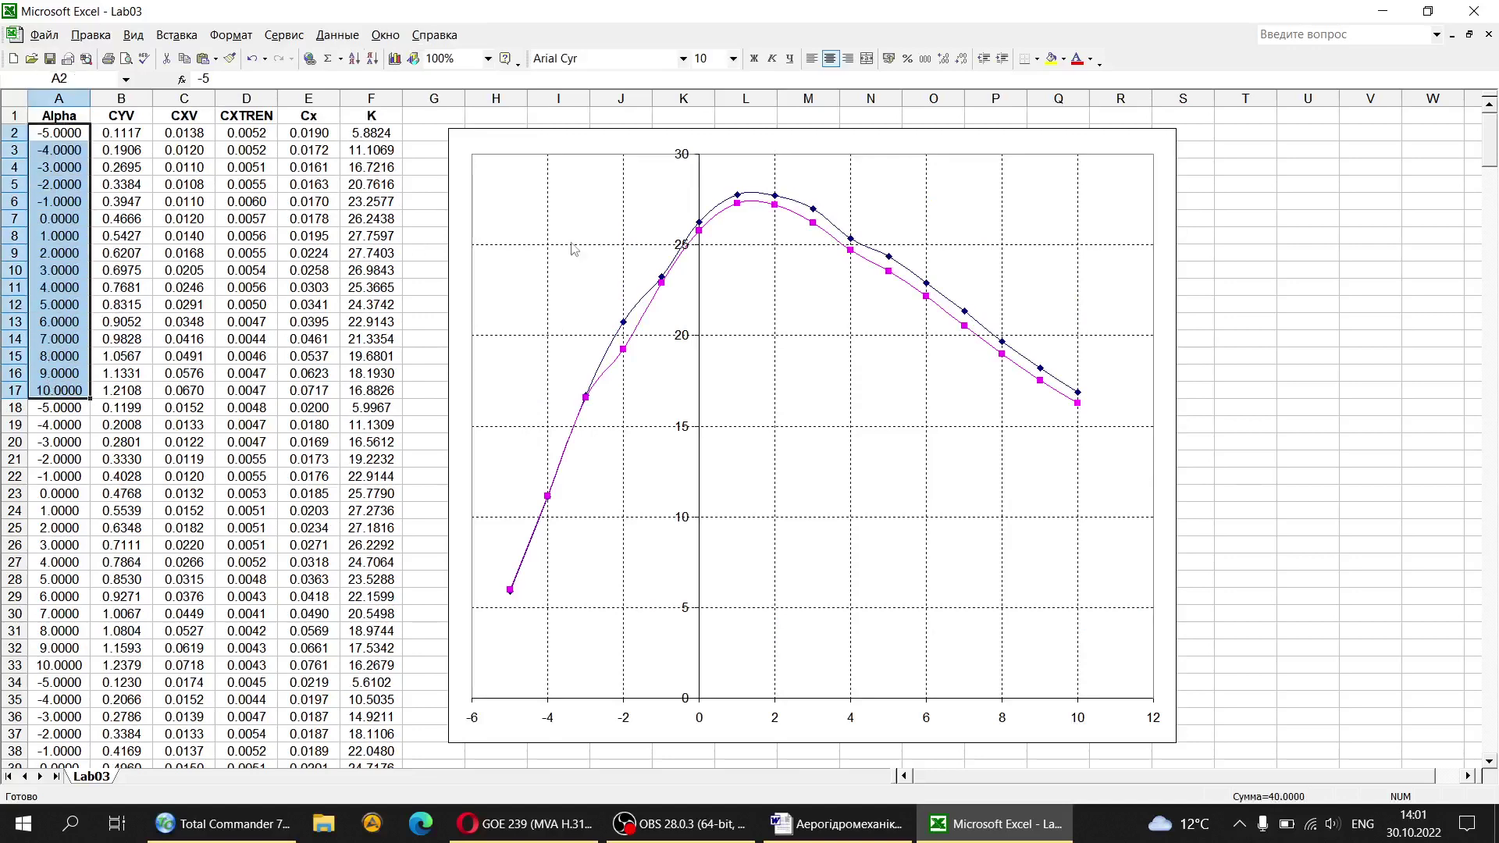
{"action": "left_click", "coordinate": [1065, 60]}
{"action": "left_click", "coordinate": [1094, 170]}
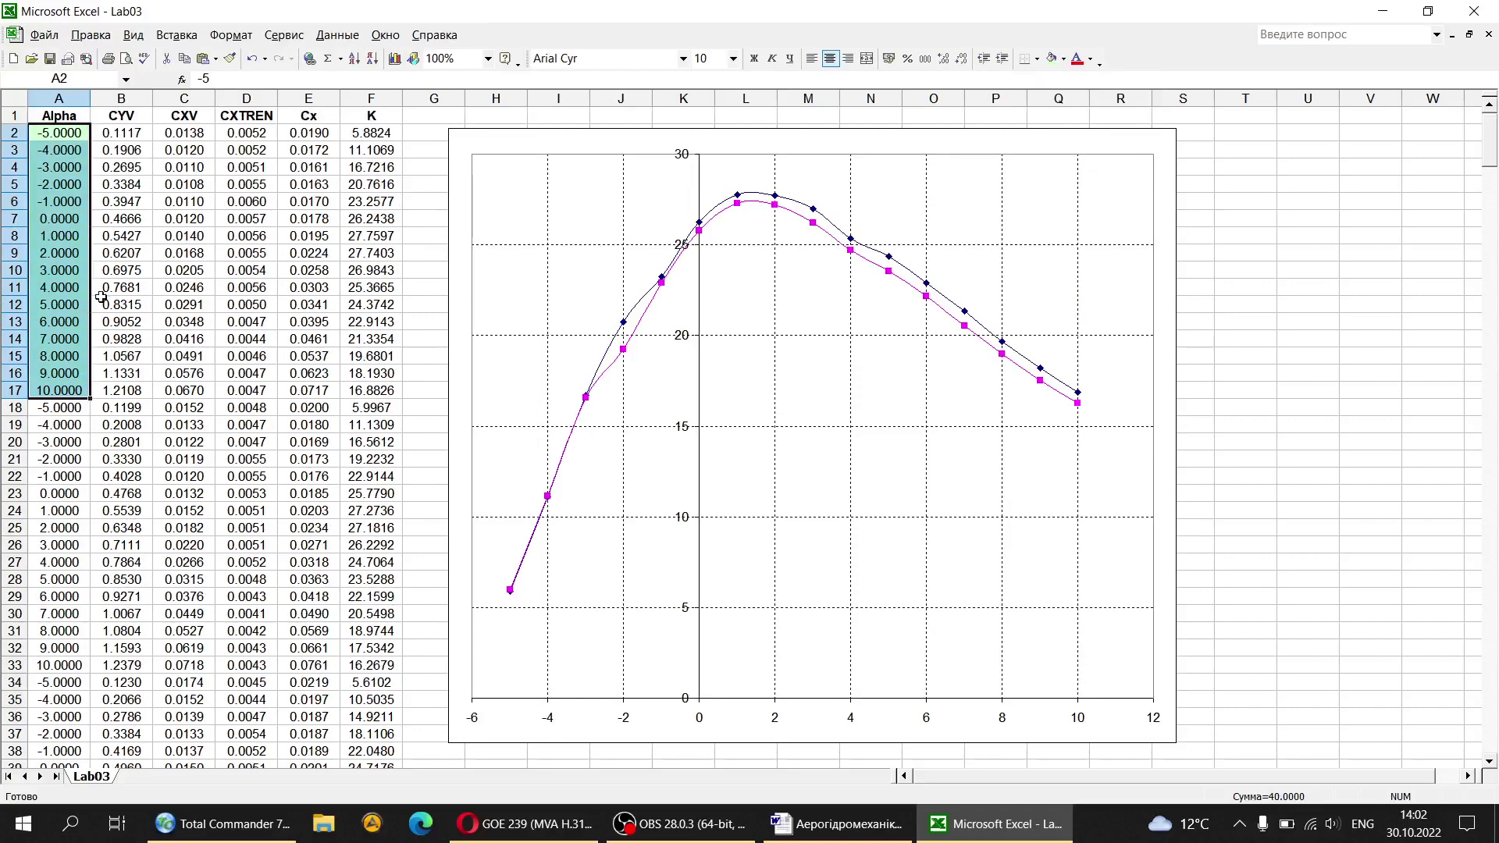
Step: Fill the third block of Alpha values, cells A34:A49, with the same light green
{"action": "scroll", "coordinate": [71, 357], "scroll_direction": "down", "scroll_amount": 7}
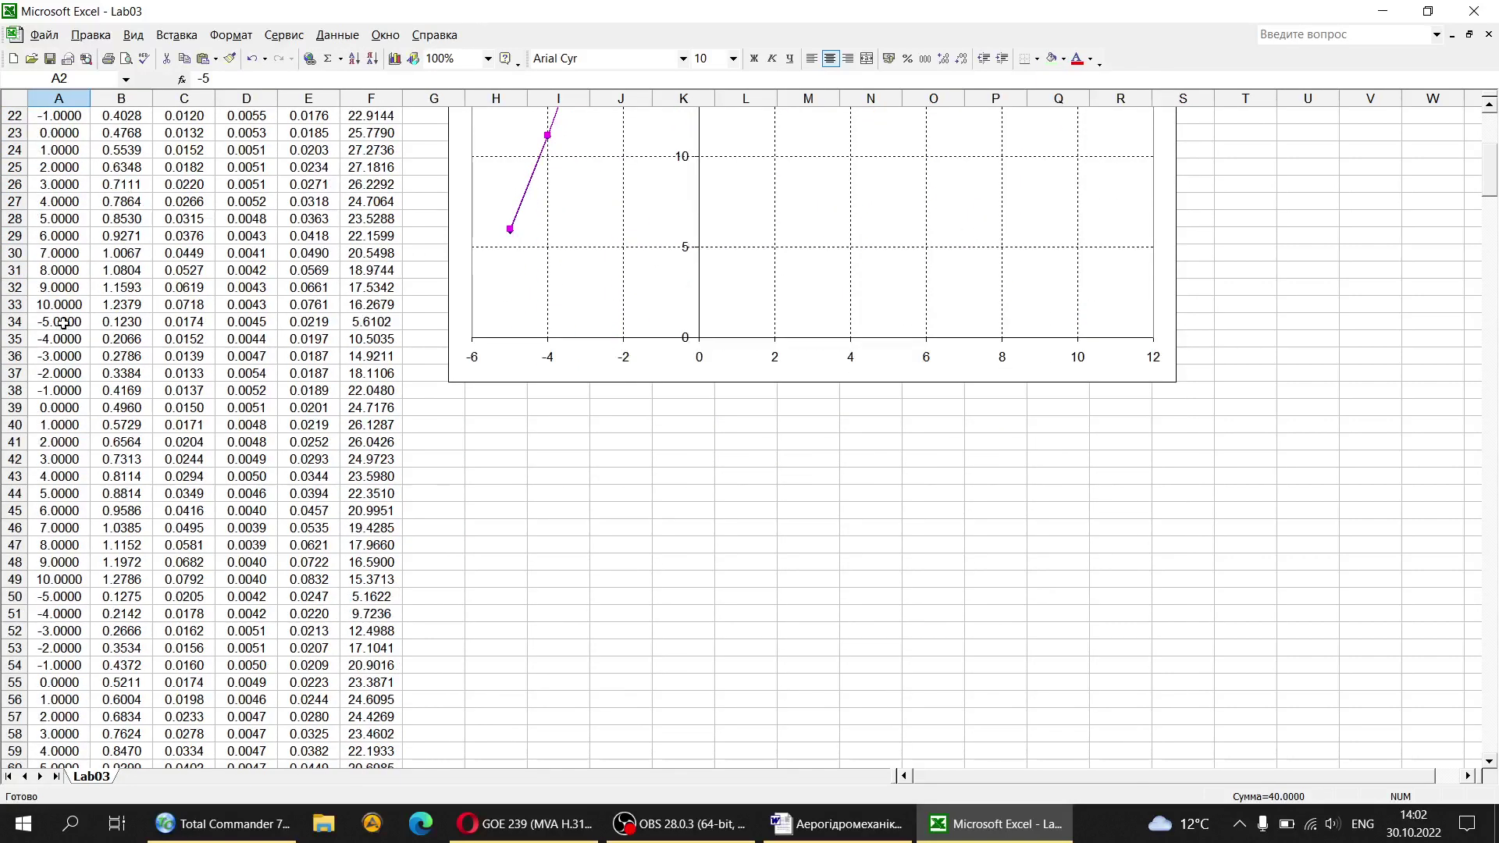
{"action": "left_click_drag", "start_coordinate": [61, 322], "coordinate": [63, 579]}
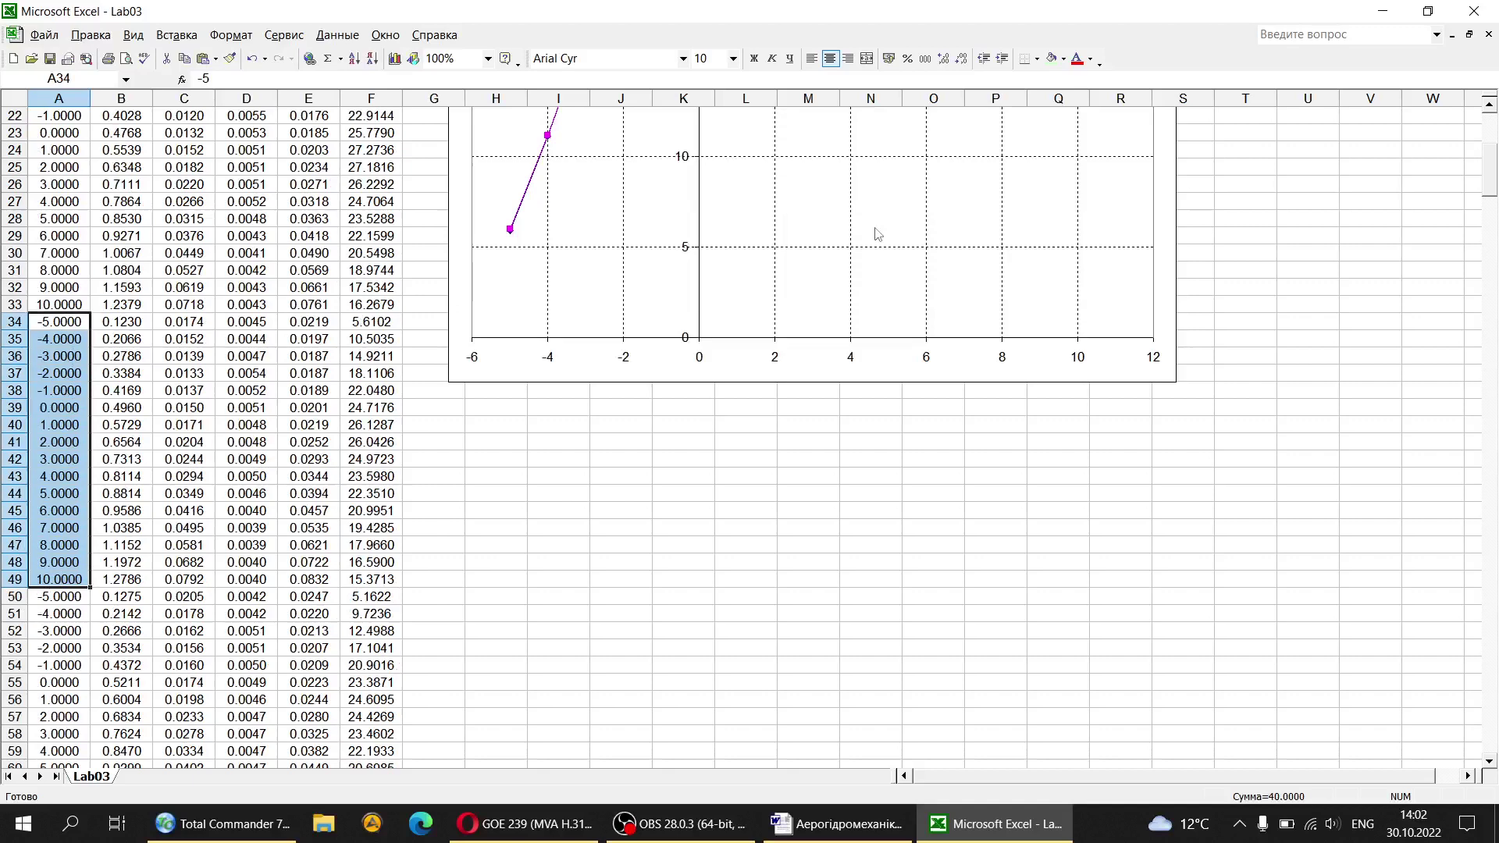
{"action": "left_click", "coordinate": [1049, 67]}
{"action": "scroll", "coordinate": [203, 402], "scroll_direction": "down", "scroll_amount": 5}
{"action": "scroll", "coordinate": [230, 370], "scroll_direction": "up", "scroll_amount": 7}
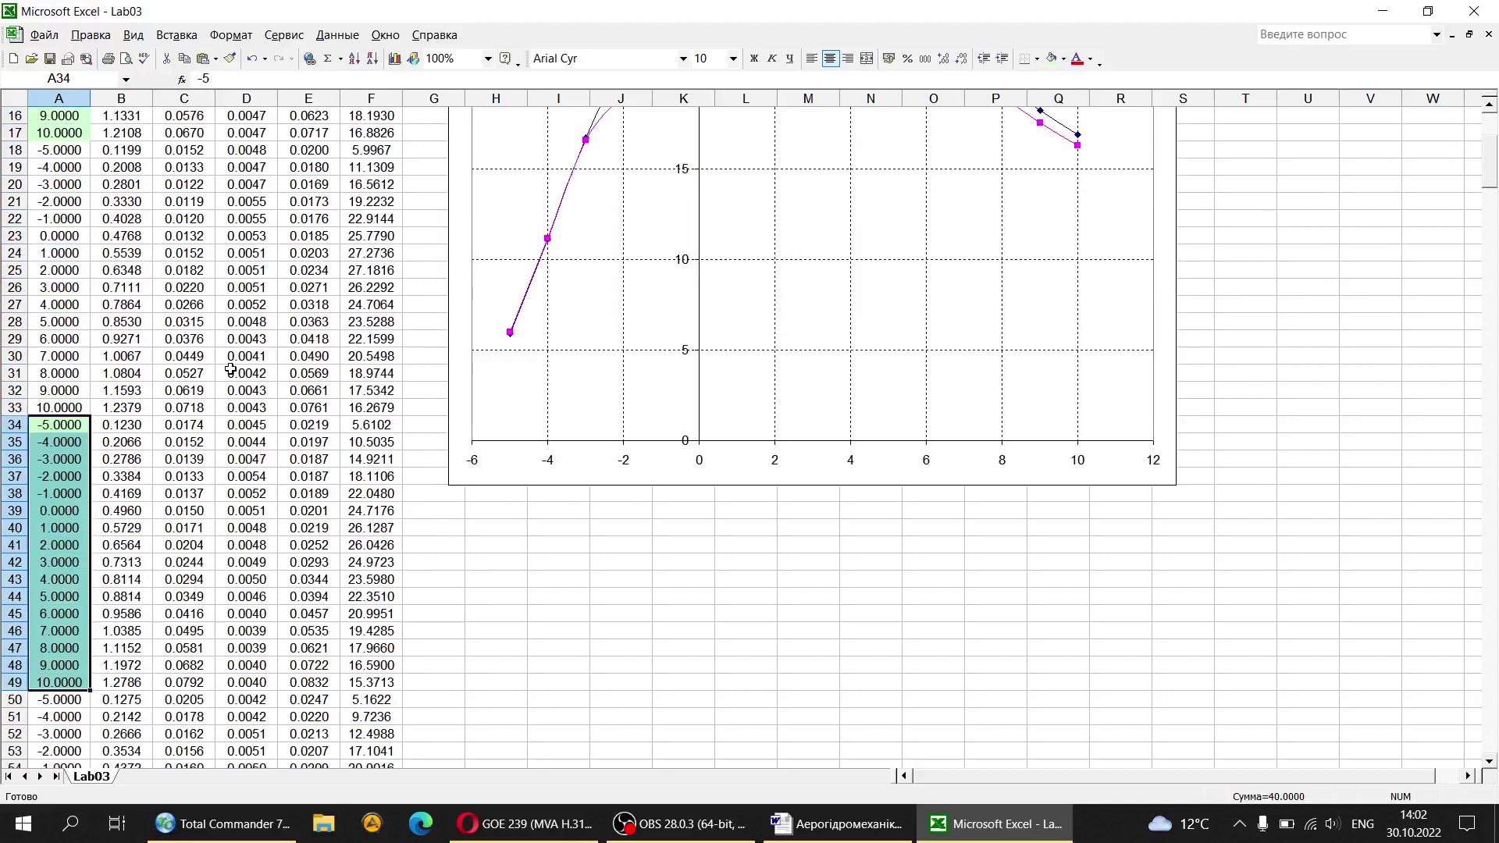
{"action": "left_click", "coordinate": [231, 370]}
Step: Add a third series to the chart's source data with X values from cells A34:A49
{"action": "scroll", "coordinate": [479, 395], "scroll_direction": "up", "scroll_amount": 3}
{"action": "right_click", "coordinate": [541, 336]}
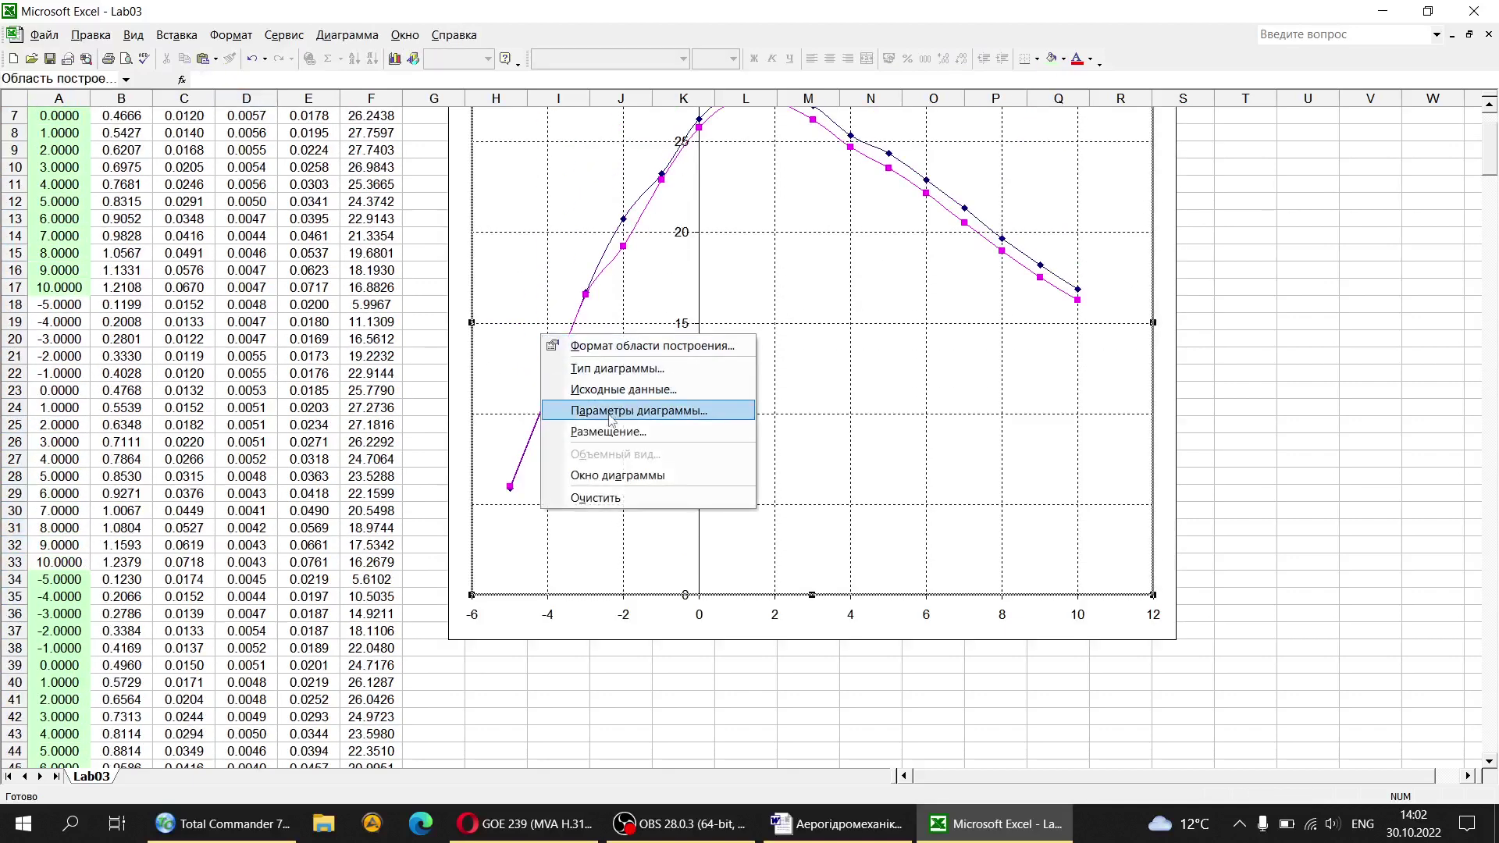
{"action": "left_click", "coordinate": [699, 390]}
{"action": "left_click", "coordinate": [467, 486]}
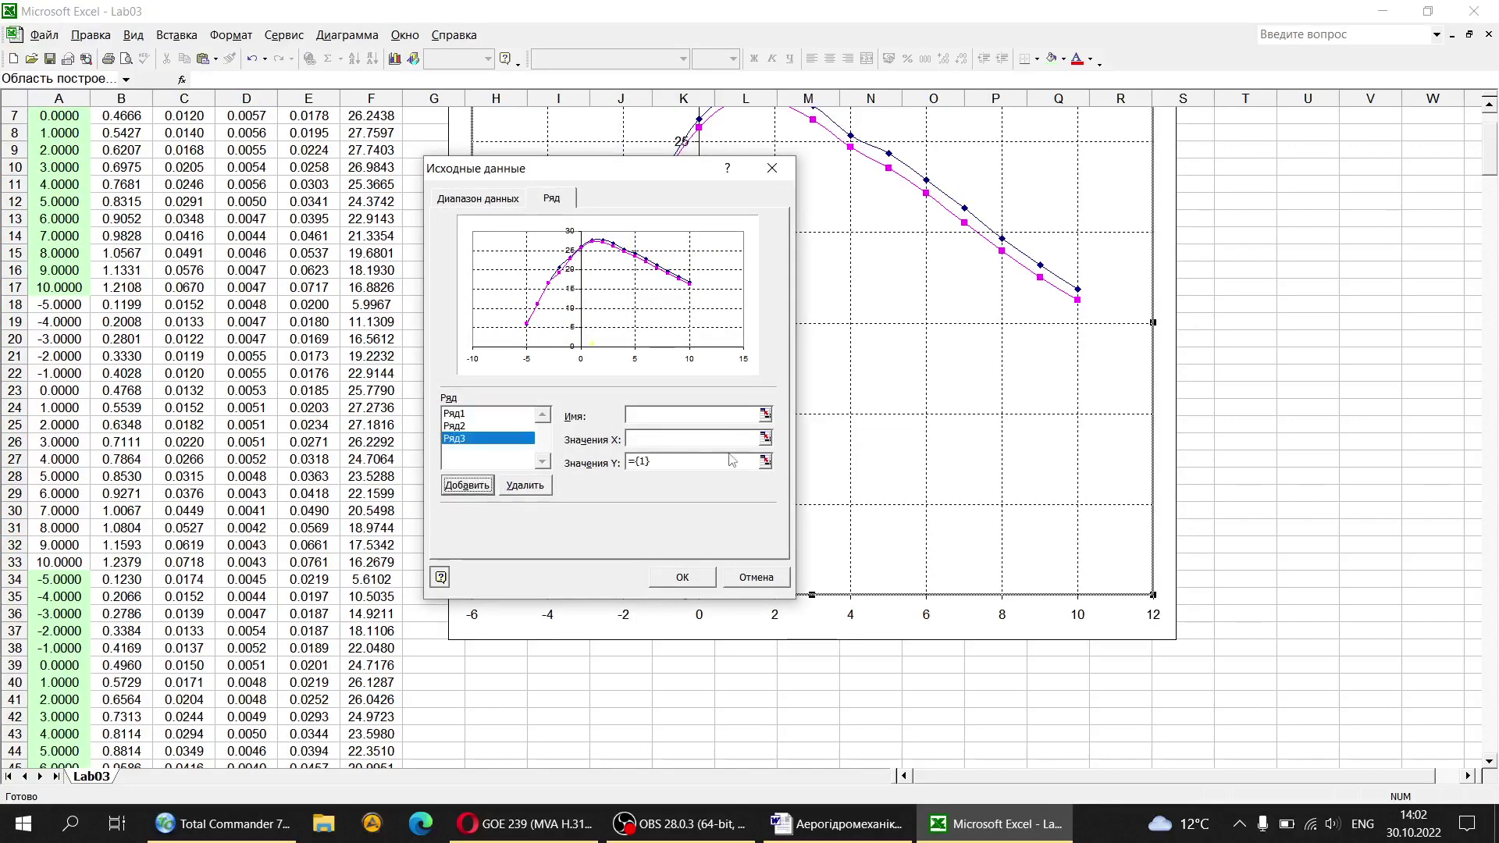
{"action": "left_click", "coordinate": [765, 438]}
{"action": "scroll", "coordinate": [139, 443], "scroll_direction": "down", "scroll_amount": 3}
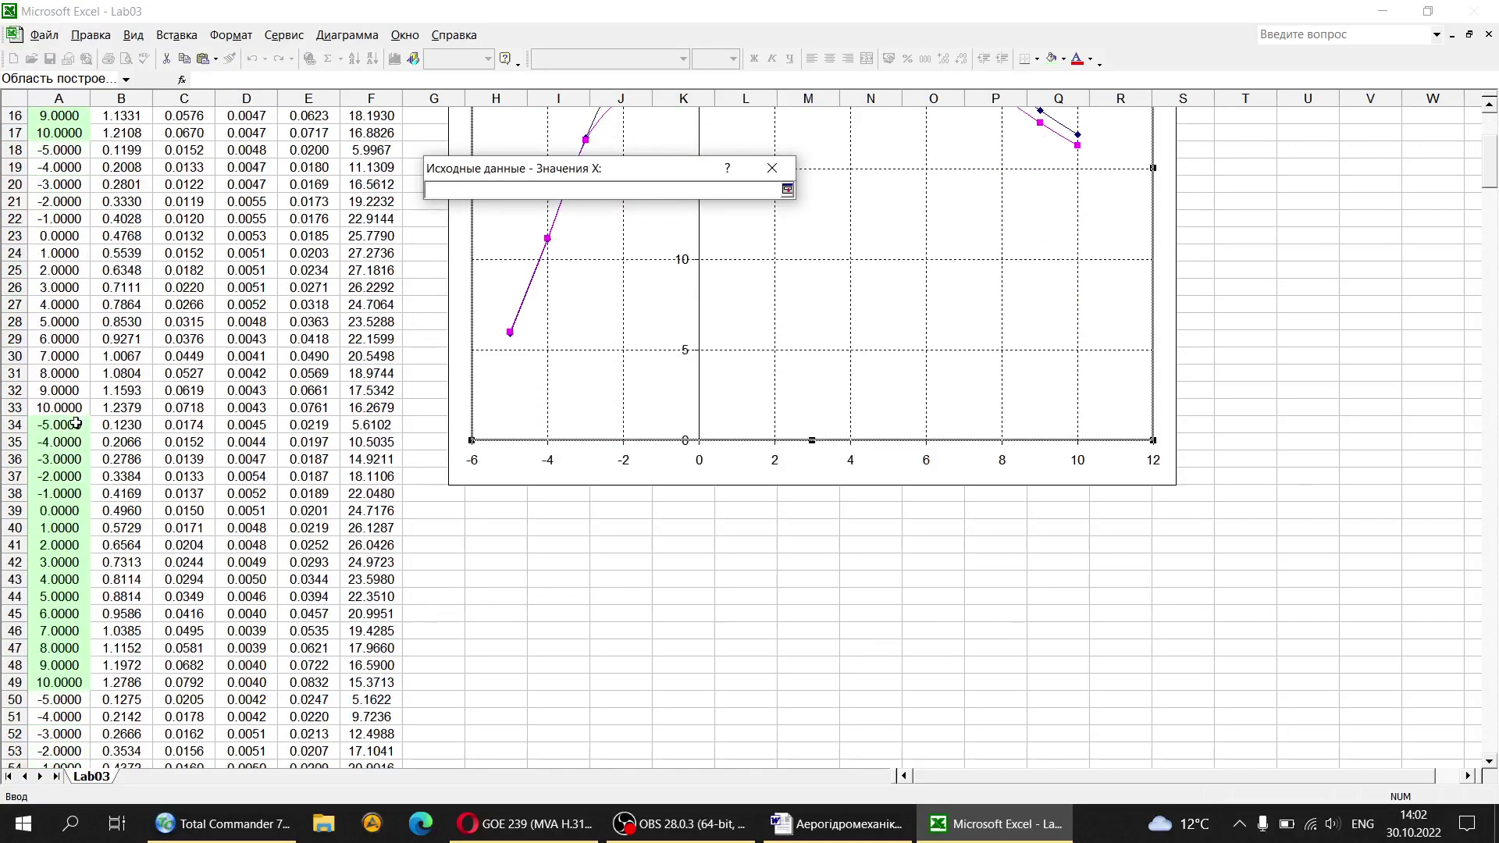
{"action": "left_click_drag", "start_coordinate": [76, 424], "coordinate": [78, 680]}
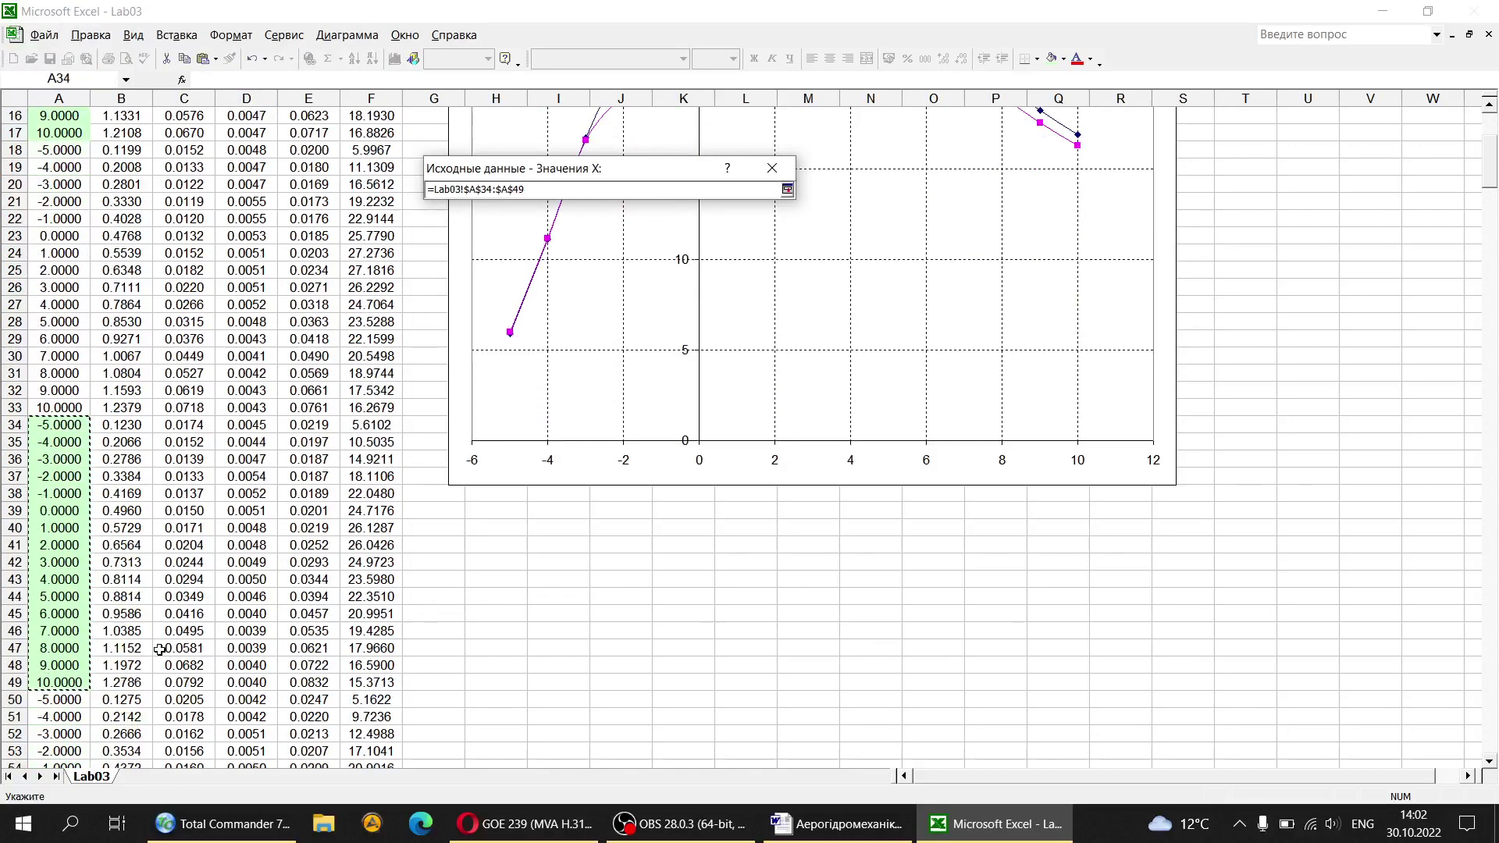
{"action": "key", "text": "Return"}
Step: Set the third series' Y values to the K column cells F34:F49 and apply the source data
{"action": "left_click", "coordinate": [772, 456]}
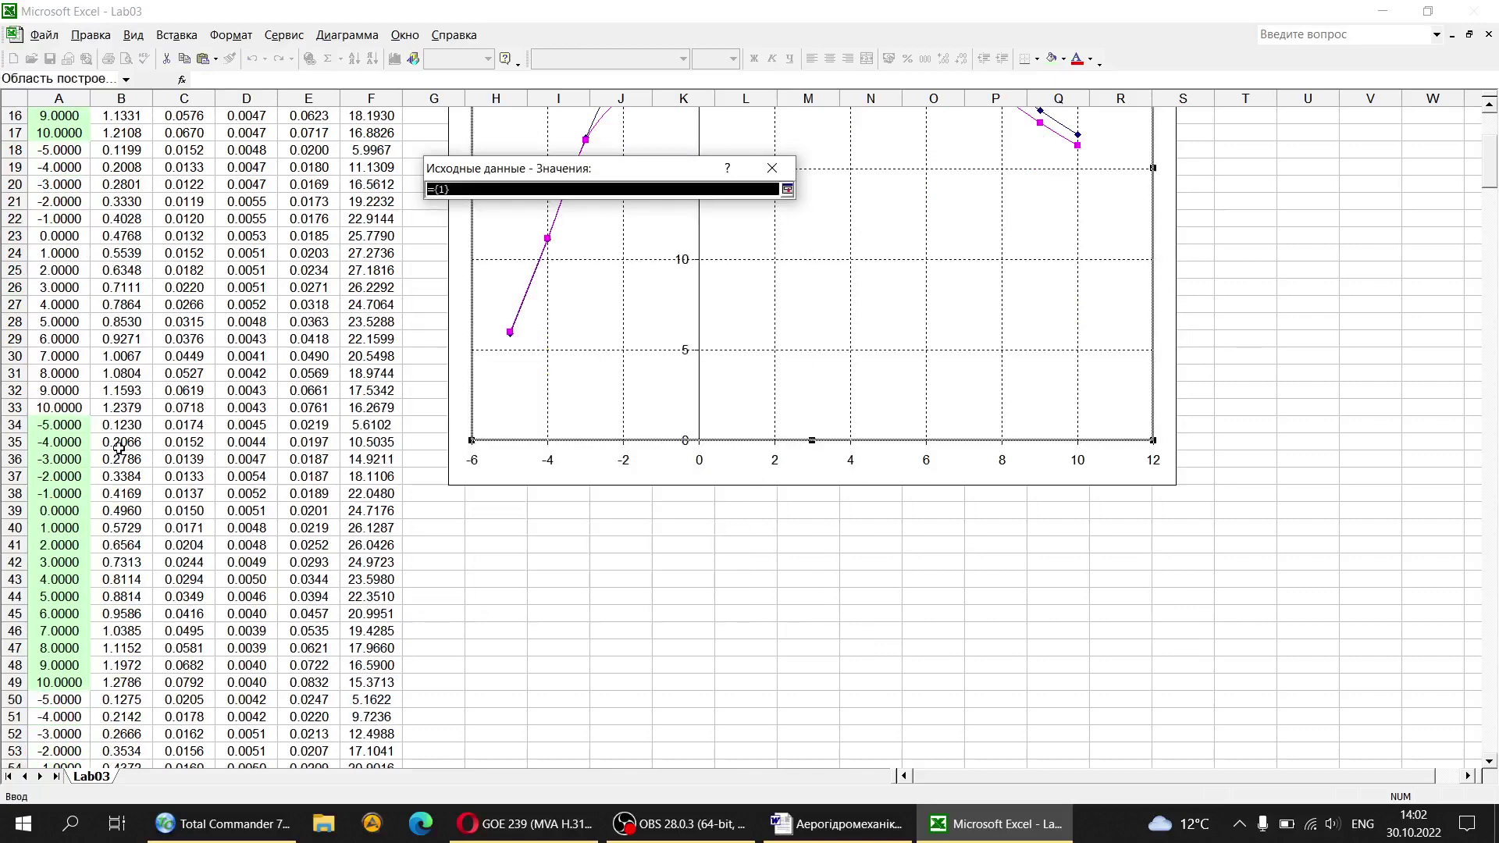
{"action": "left_click_drag", "start_coordinate": [383, 426], "coordinate": [367, 682]}
{"action": "key", "text": "Return"}
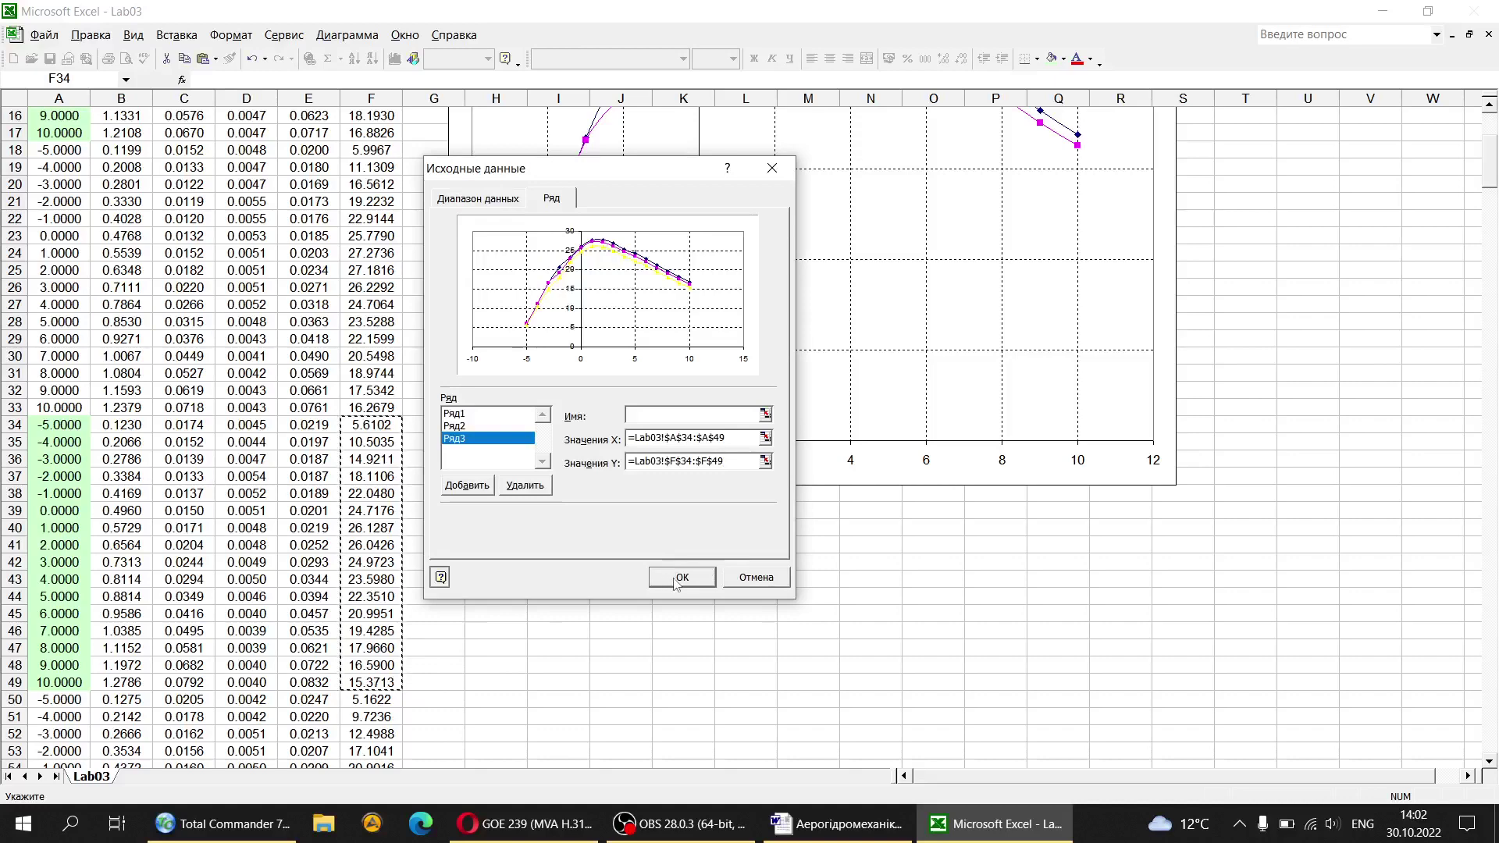
{"action": "left_click", "coordinate": [676, 578]}
Step: Add a fourth series to the chart's source data with X values from cells A50:A65
{"action": "right_click", "coordinate": [747, 370]}
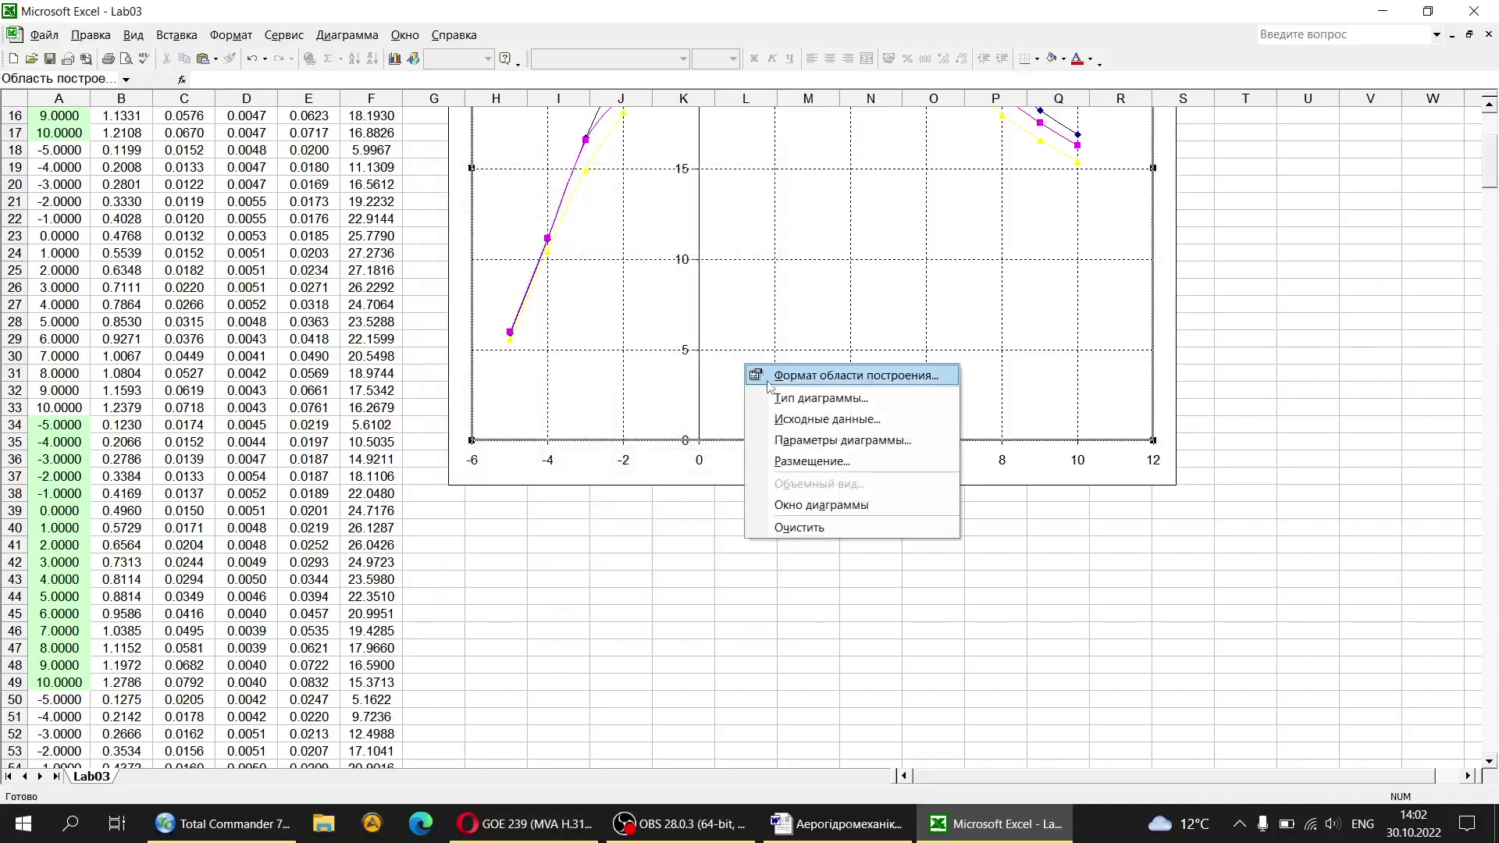
{"action": "left_click", "coordinate": [809, 422]}
{"action": "left_click", "coordinate": [650, 522]}
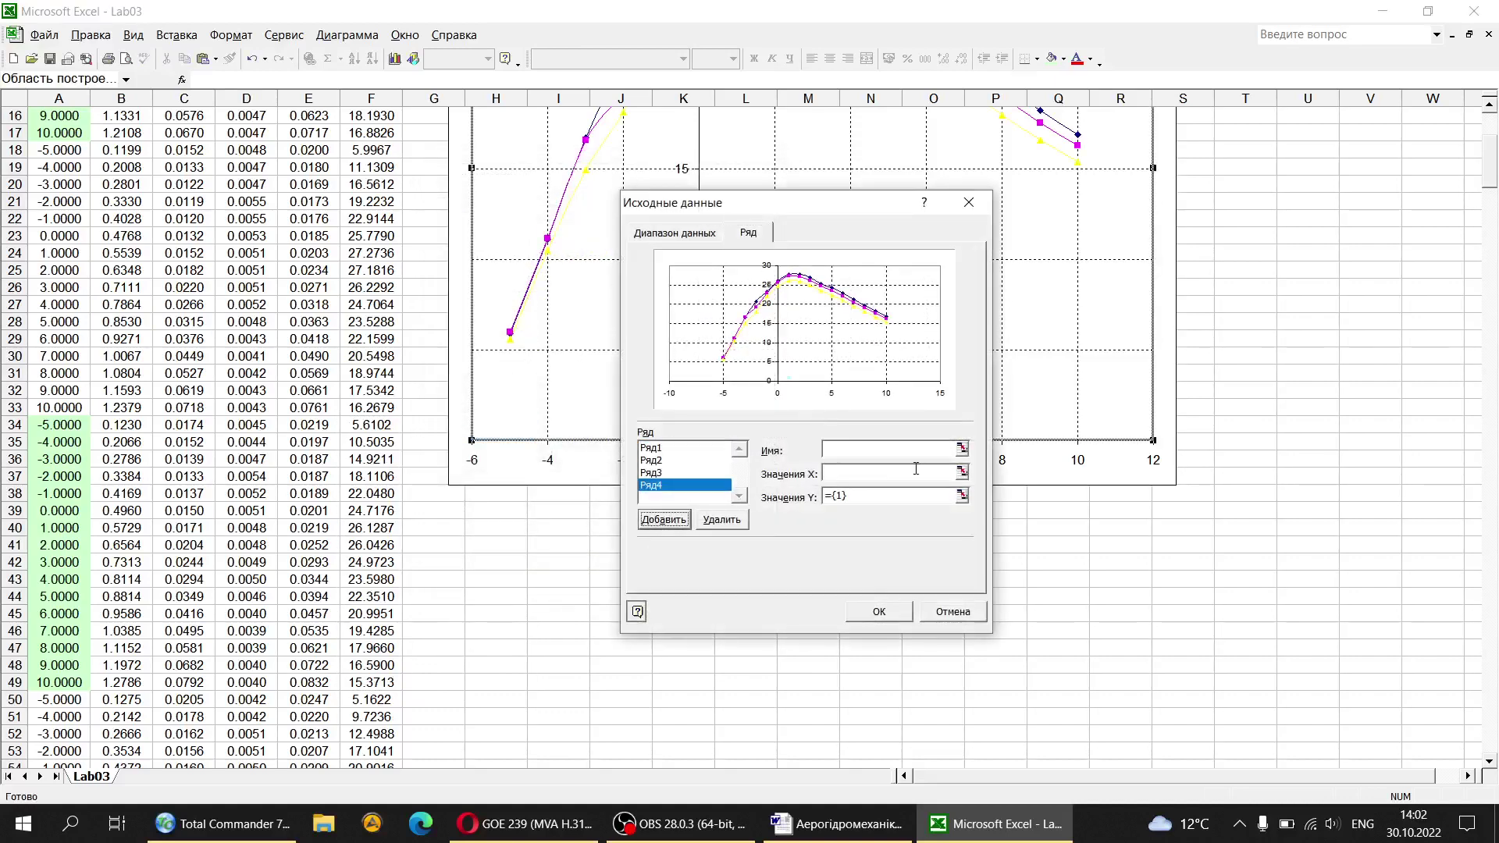
{"action": "left_click", "coordinate": [960, 472]}
{"action": "scroll", "coordinate": [99, 354], "scroll_direction": "down", "scroll_amount": 7}
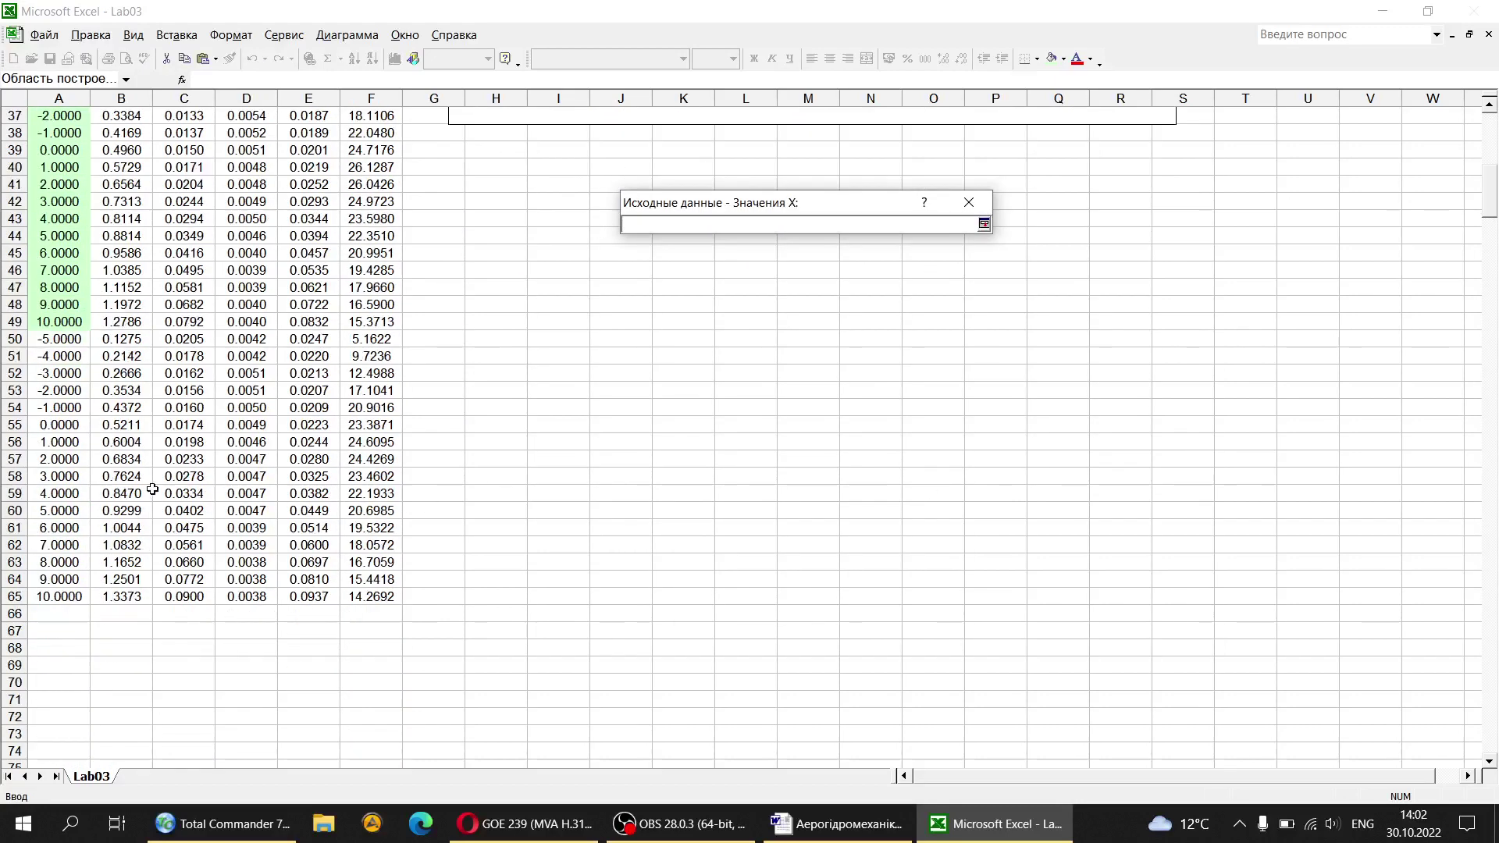
{"action": "left_click_drag", "start_coordinate": [70, 342], "coordinate": [70, 597]}
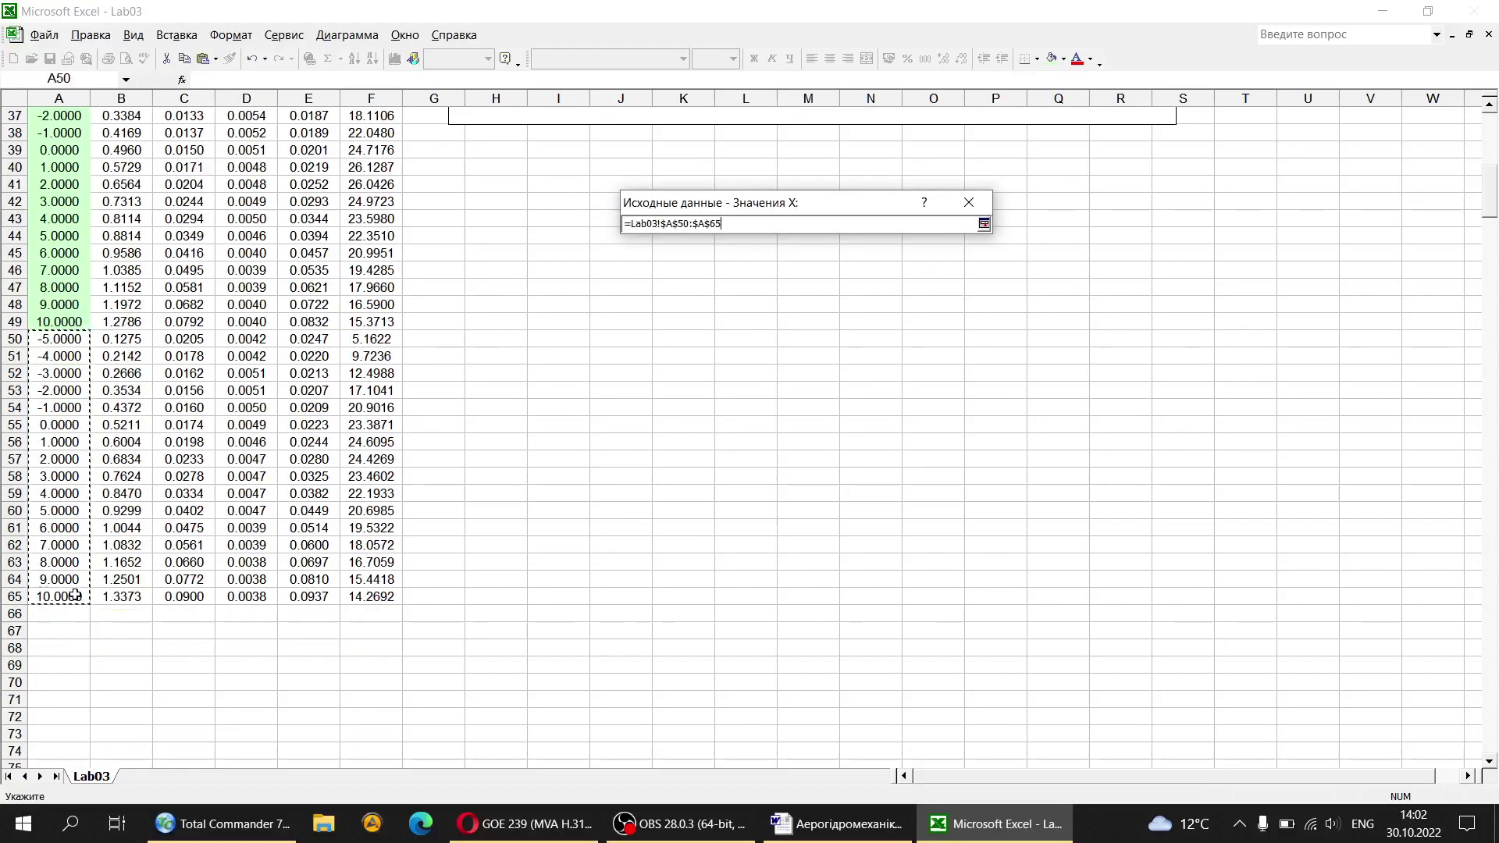
Step: Set the fourth series' Y values to cells F50:F65, apply the source data, and review the curves' peaks
{"action": "left_click", "coordinate": [962, 497]}
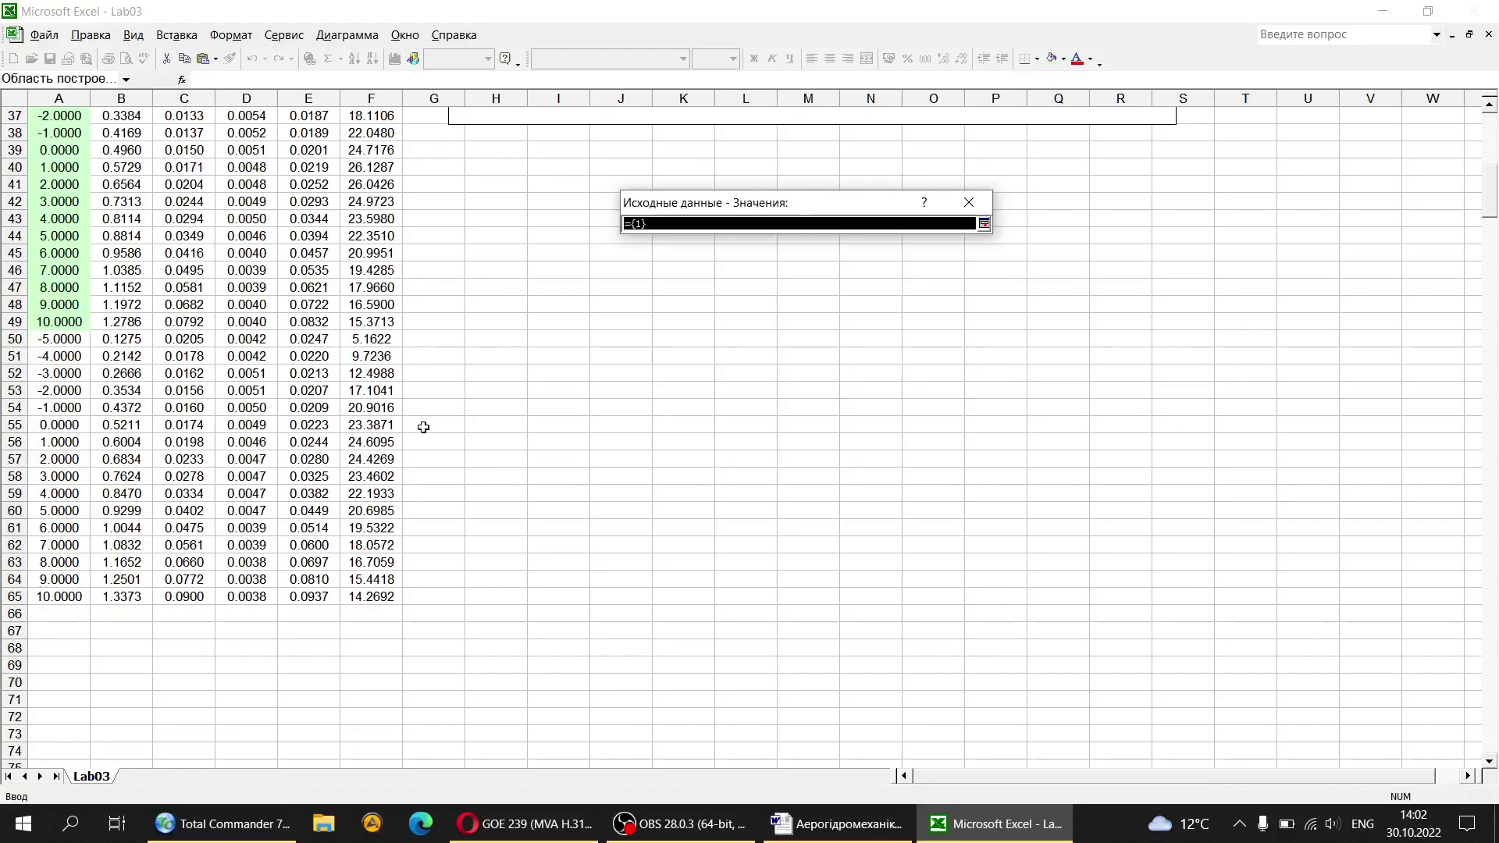
{"action": "left_click_drag", "start_coordinate": [353, 338], "coordinate": [391, 598]}
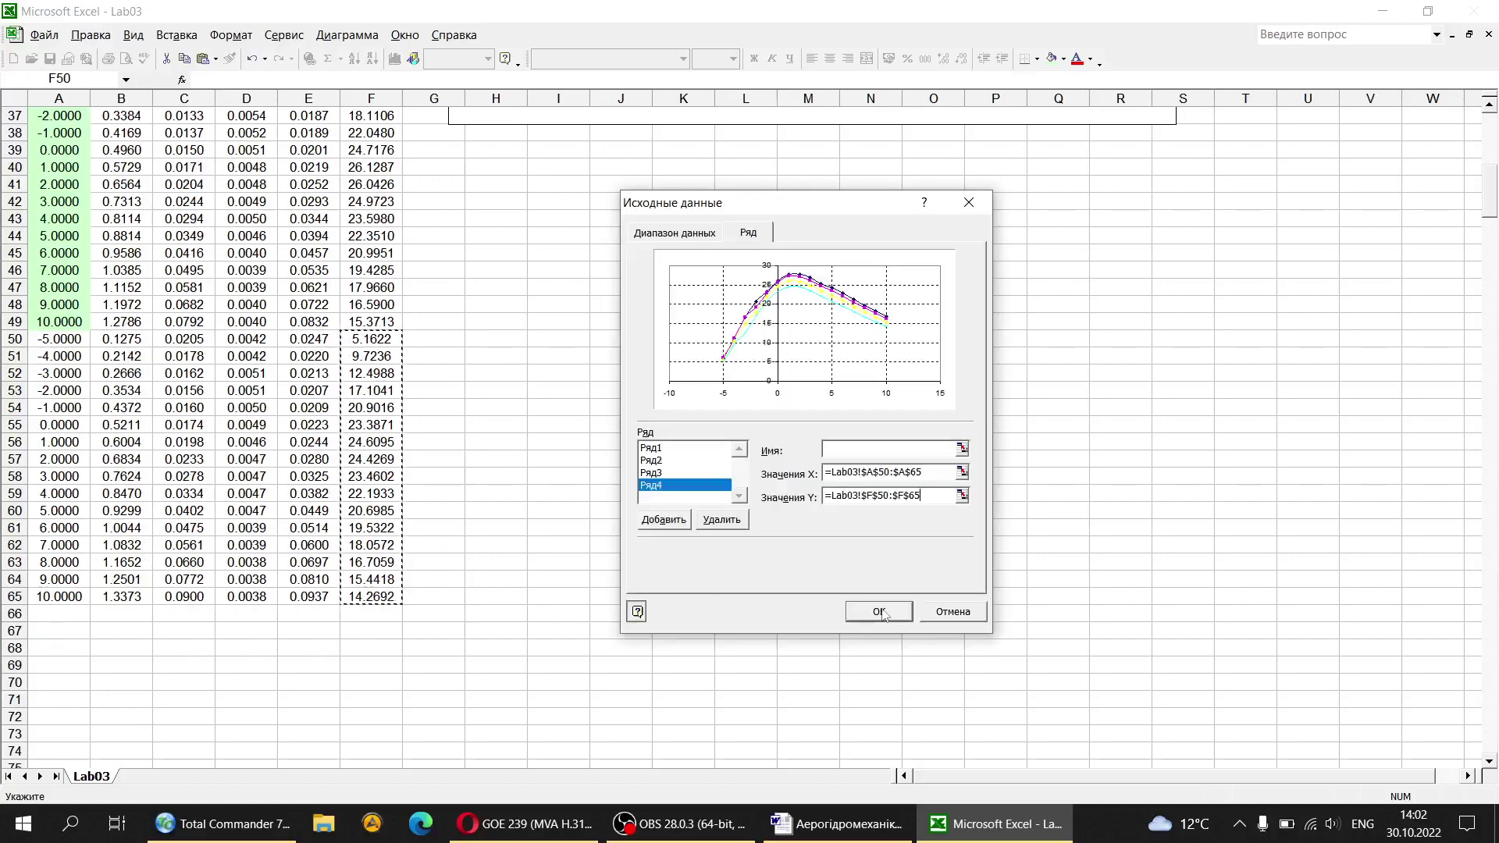
{"action": "left_click", "coordinate": [900, 617]}
{"action": "left_click", "coordinate": [867, 545]}
{"action": "scroll", "coordinate": [789, 414], "scroll_direction": "up", "scroll_amount": 12}
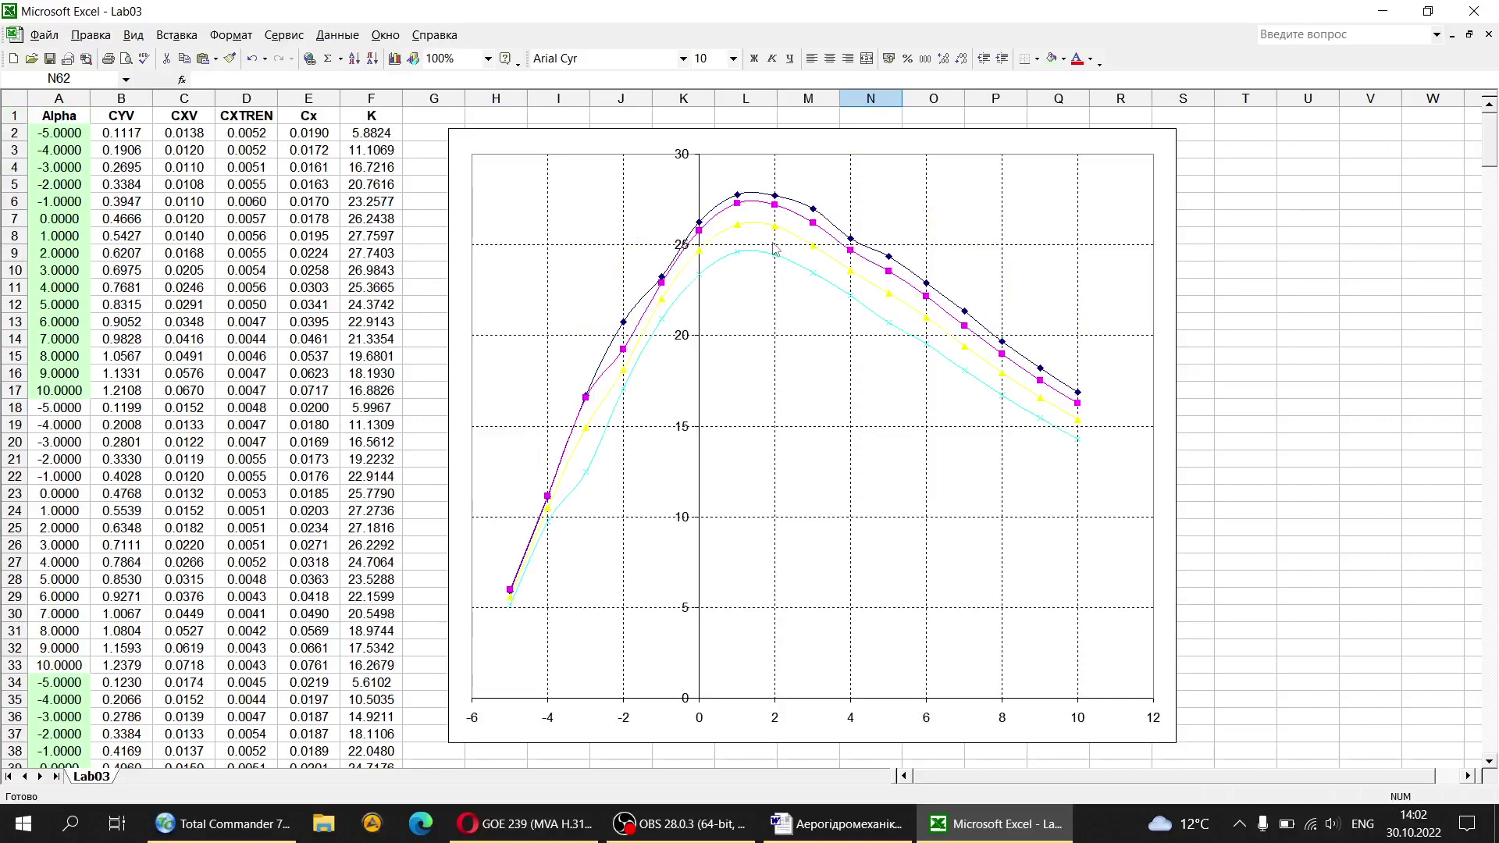
{"action": "mouse_move", "coordinate": [734, 256]}
{"action": "mouse_move", "coordinate": [737, 201]}
Step: Switch to Total Commander and delete the files wing.otl and wing.ou from the PANSYM folder
{"action": "left_click", "coordinate": [225, 824]}
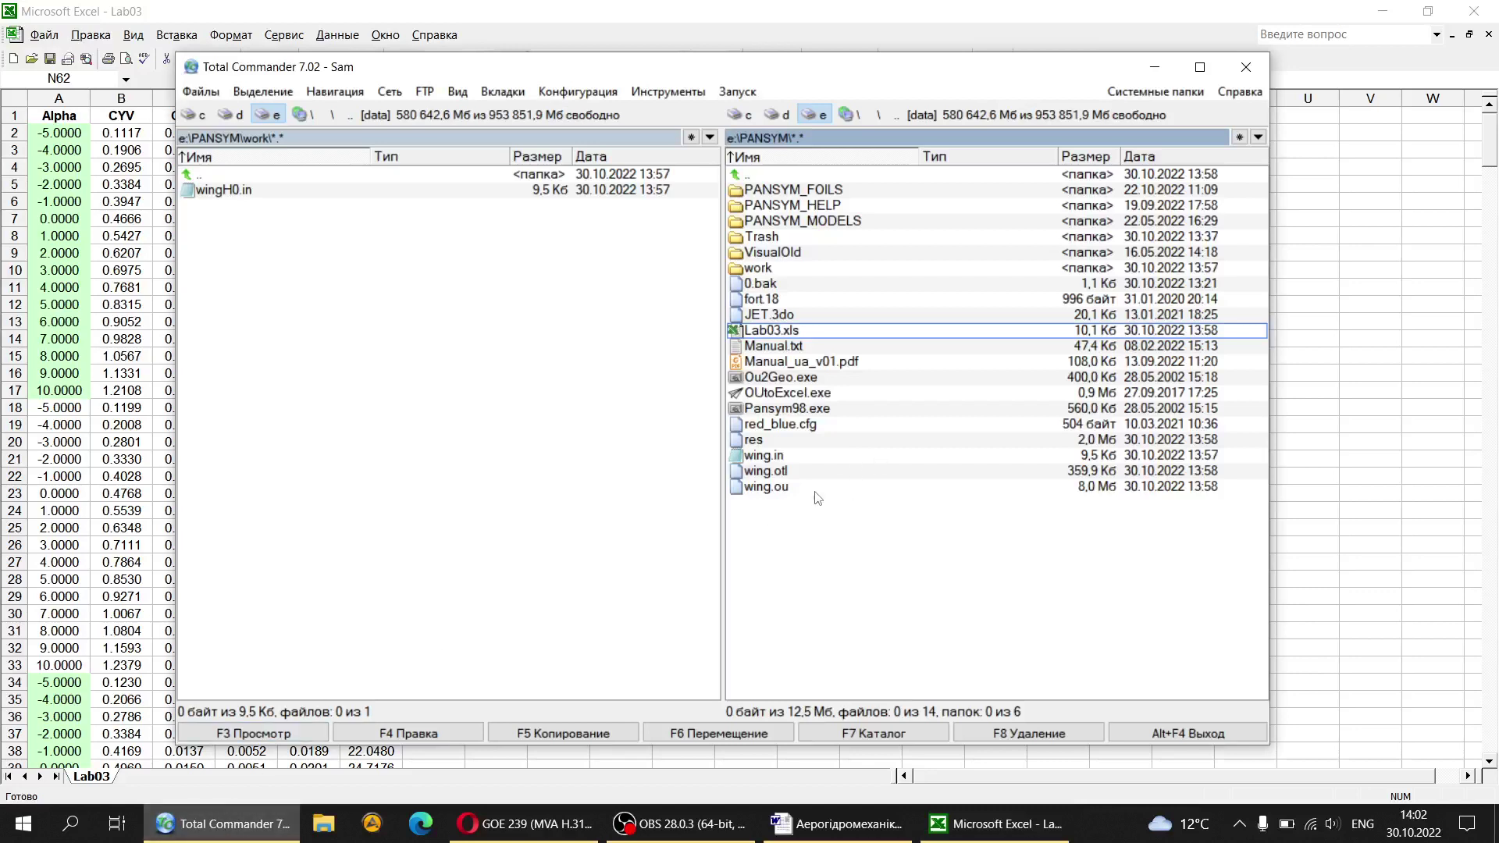
{"action": "left_click", "coordinate": [767, 471]}
{"action": "left_click", "coordinate": [766, 486], "text": "shift"}
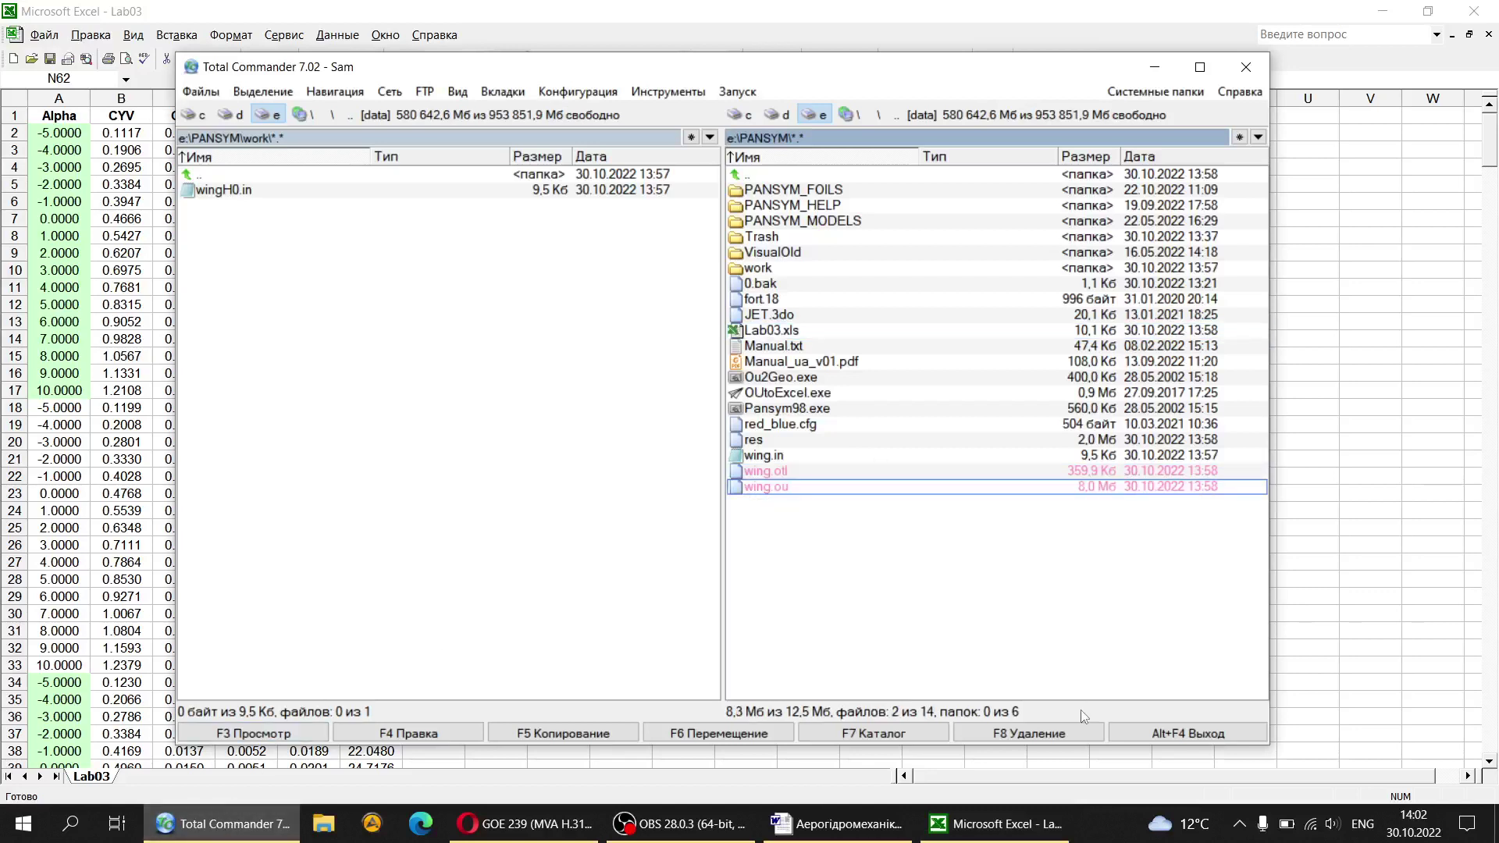
{"action": "left_click", "coordinate": [1047, 742]}
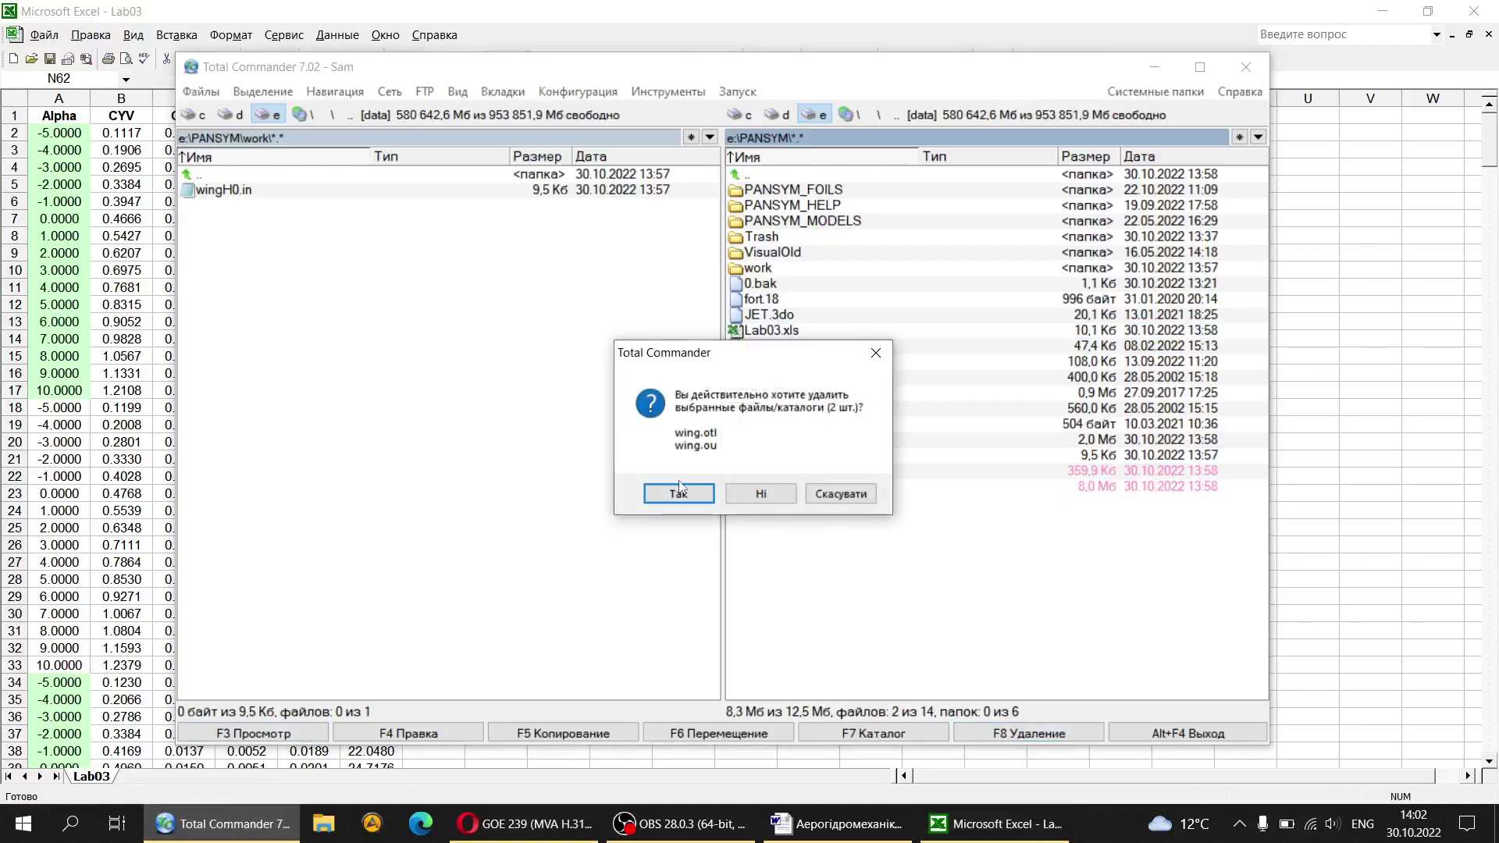
{"action": "left_click", "coordinate": [711, 498]}
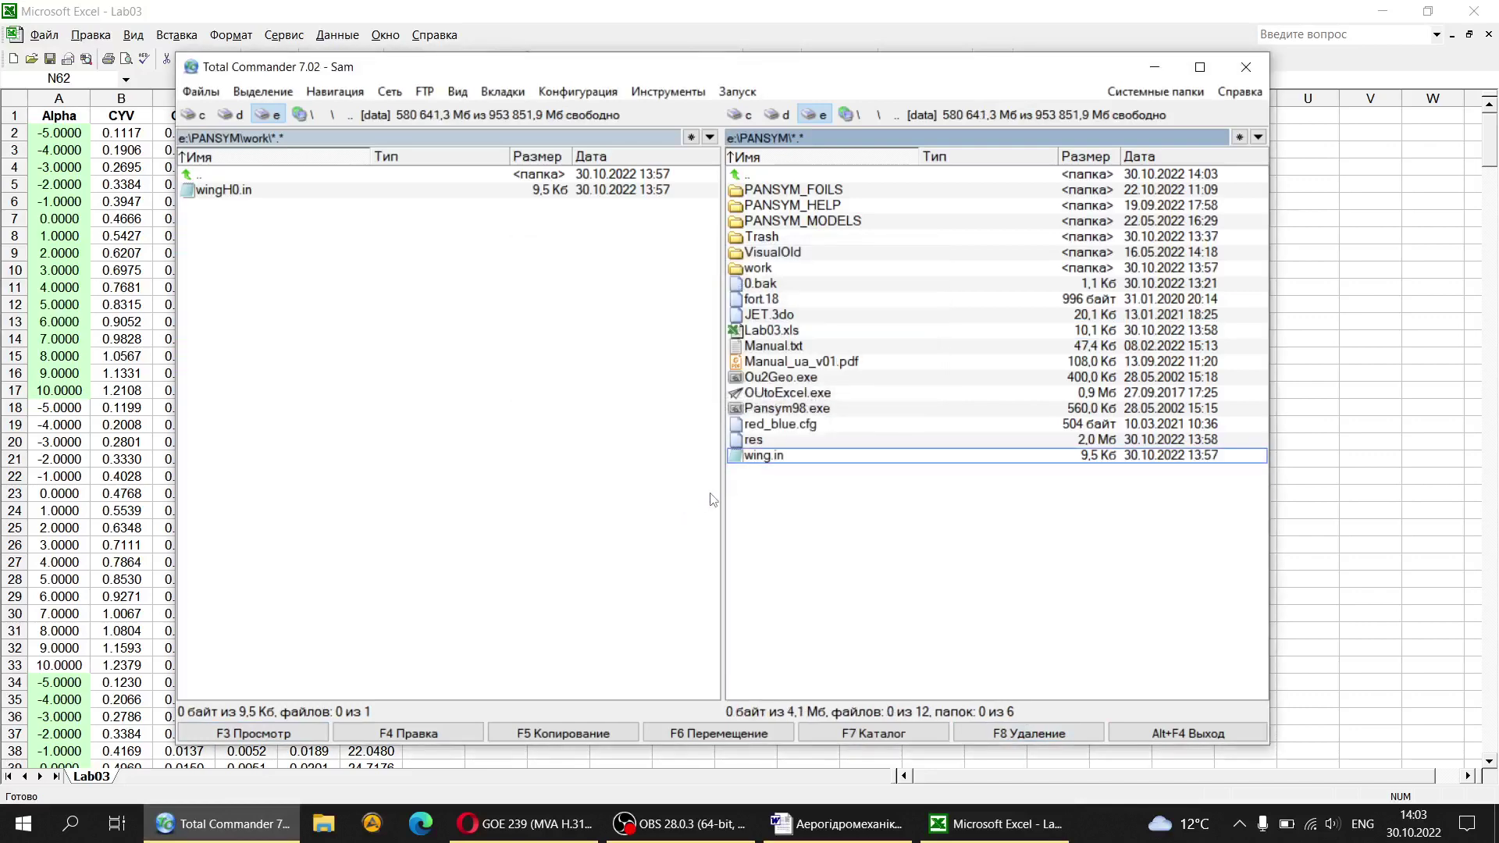
Step: Open wing.in from the PANSYM folder in Notepad and minimize the Excel window behind it
{"action": "double_click", "coordinate": [772, 461]}
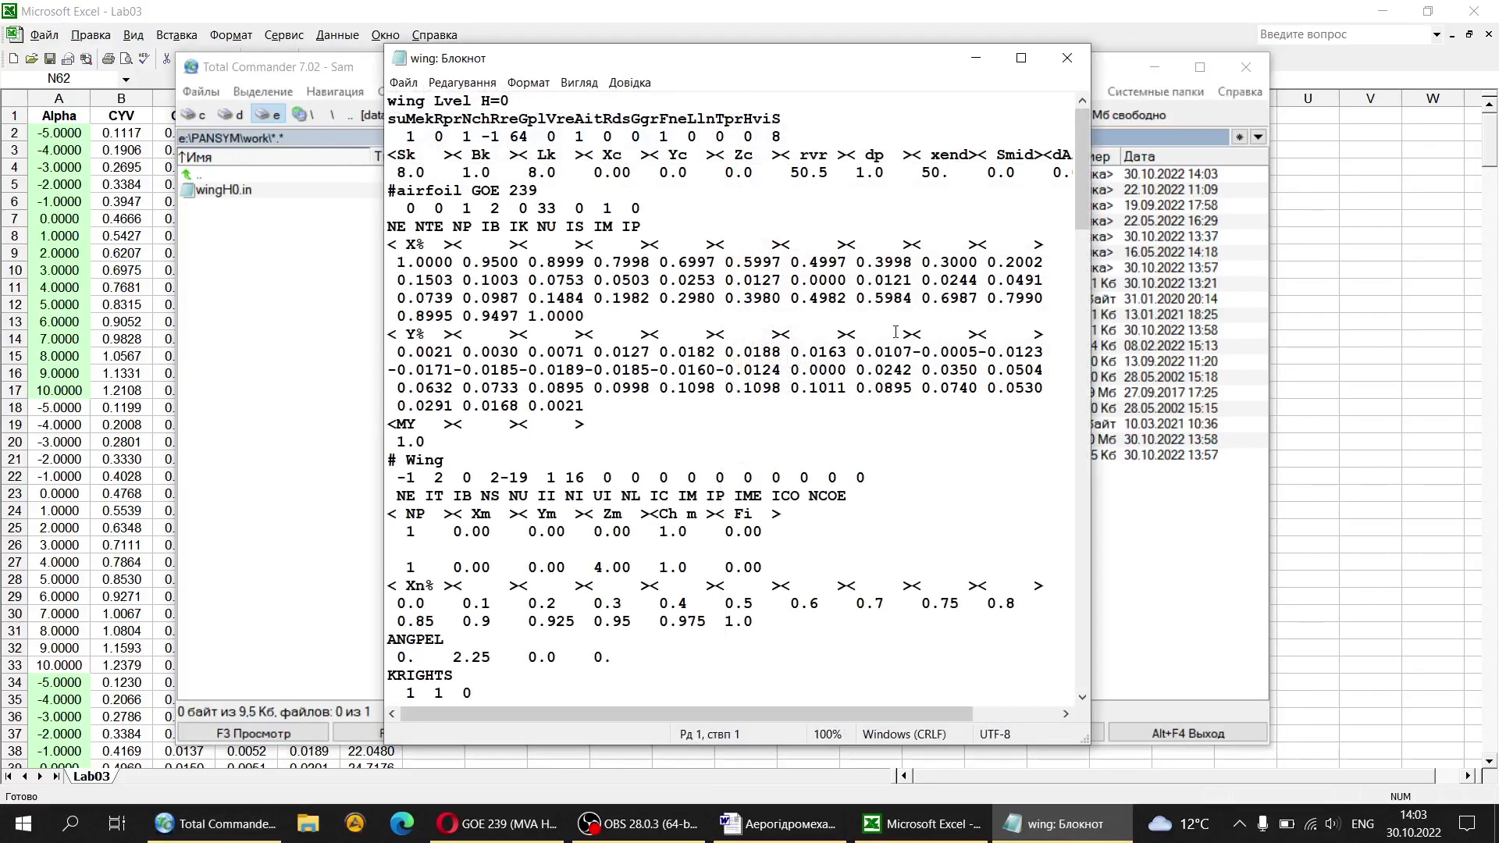
{"action": "left_click", "coordinate": [922, 824]}
{"action": "left_click", "coordinate": [921, 823]}
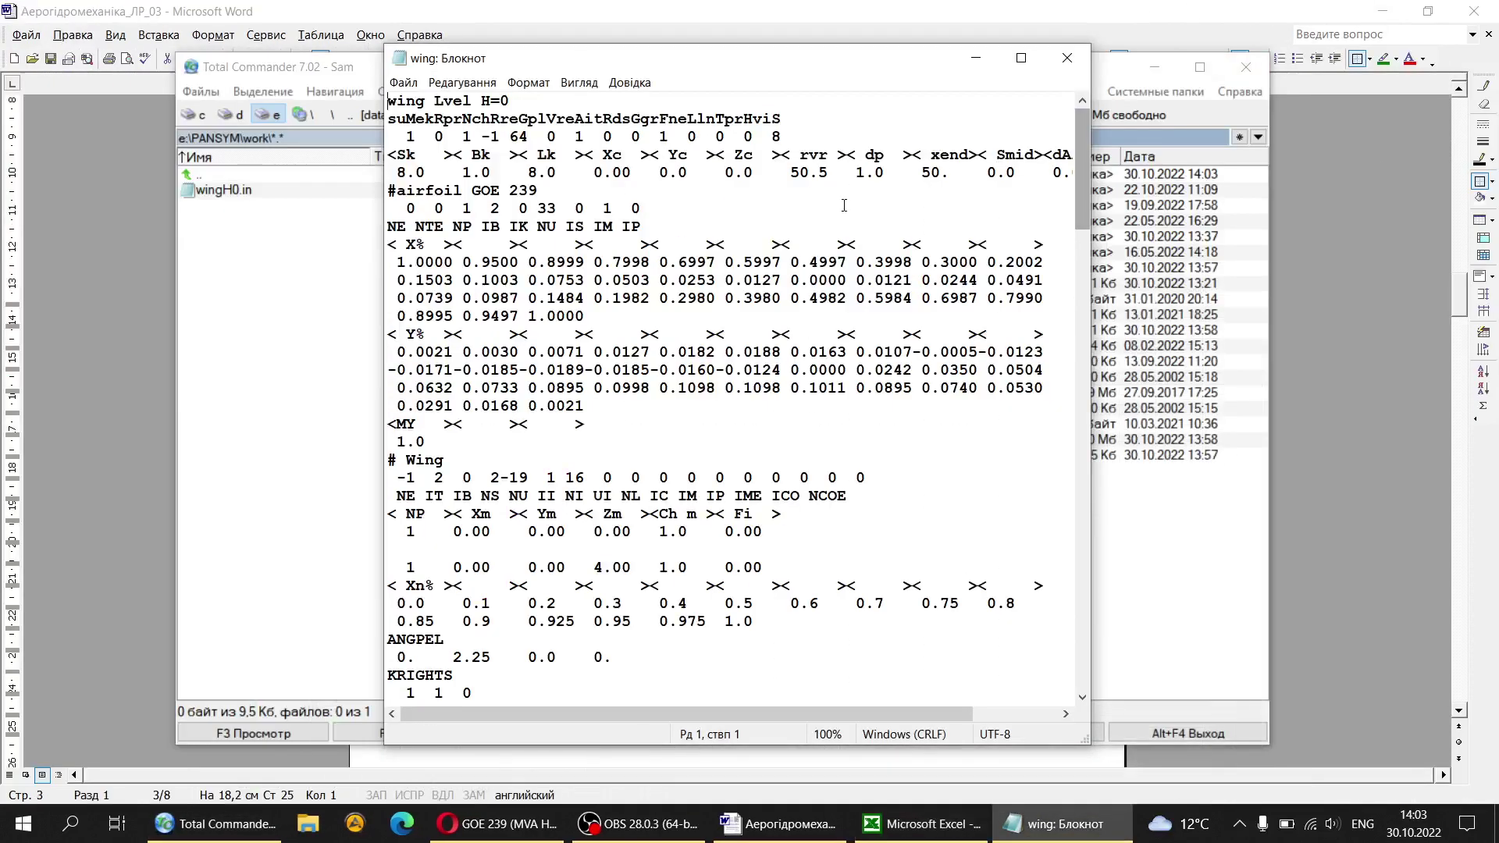
Step: Delete all flight regime entries in wing.in after the first four, keeping the Mach 0.2 lines with Alf -5 to -2
{"action": "scroll", "coordinate": [633, 436], "scroll_direction": "down", "scroll_amount": 5}
{"action": "scroll", "coordinate": [633, 436], "scroll_direction": "down", "scroll_amount": 4}
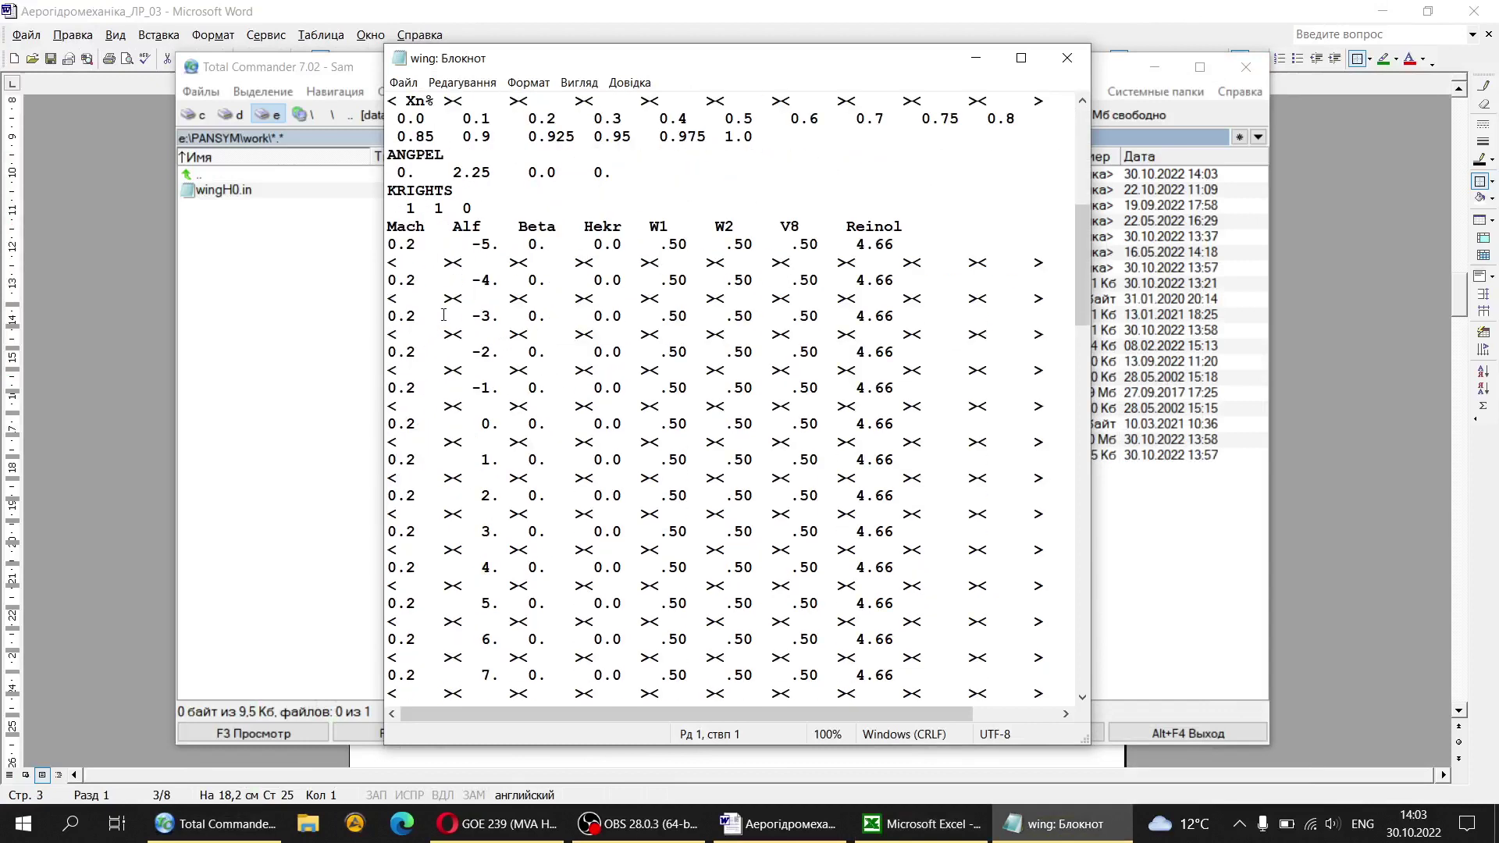
{"action": "left_click", "coordinate": [408, 245]}
{"action": "left_click_drag", "start_coordinate": [392, 384], "coordinate": [1111, 675]}
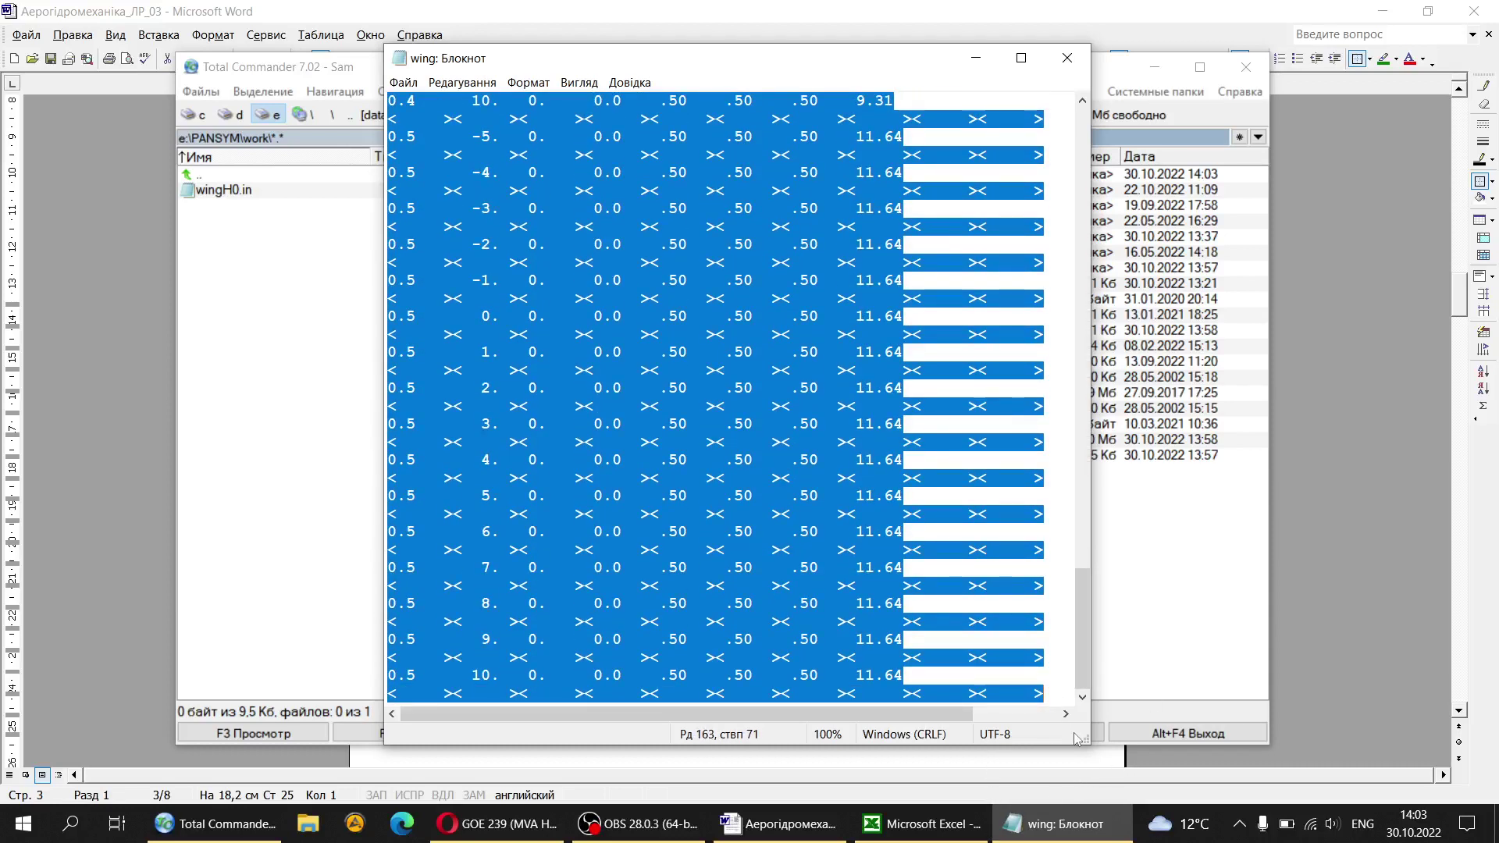
{"action": "key", "text": "Delete"}
{"action": "key", "text": "BackSpace"}
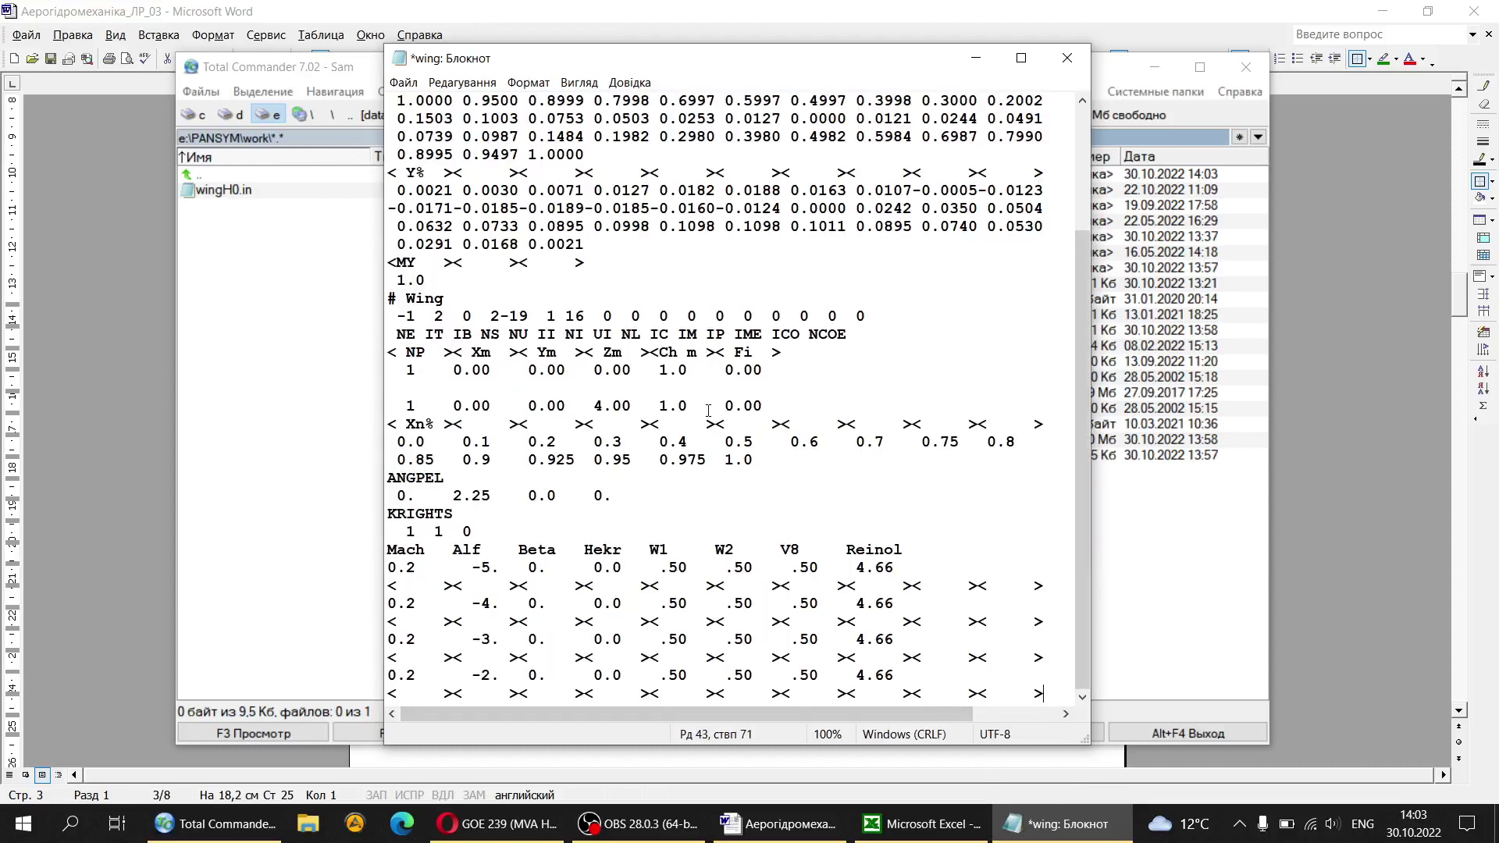
Step: Set the Mach values of the second, third and fourth regime entries to 0.3, 0.4 and 0.5
{"action": "left_click", "coordinate": [412, 605]}
{"action": "key", "text": "BackSpace"}
{"action": "type", "text": "3"}
{"action": "left_click", "coordinate": [406, 642]}
{"action": "key", "text": "BackSpace"}
{"action": "type", "text": "4"}
{"action": "left_click_drag", "start_coordinate": [410, 675], "coordinate": [418, 675]}
{"action": "type", "text": "5"}
Step: Following the H = 0 rows of Table 3.1 in Word, set the last three entries' Reinol values to 6.98, 9.31 and 11.64
{"action": "left_click", "coordinate": [812, 830]}
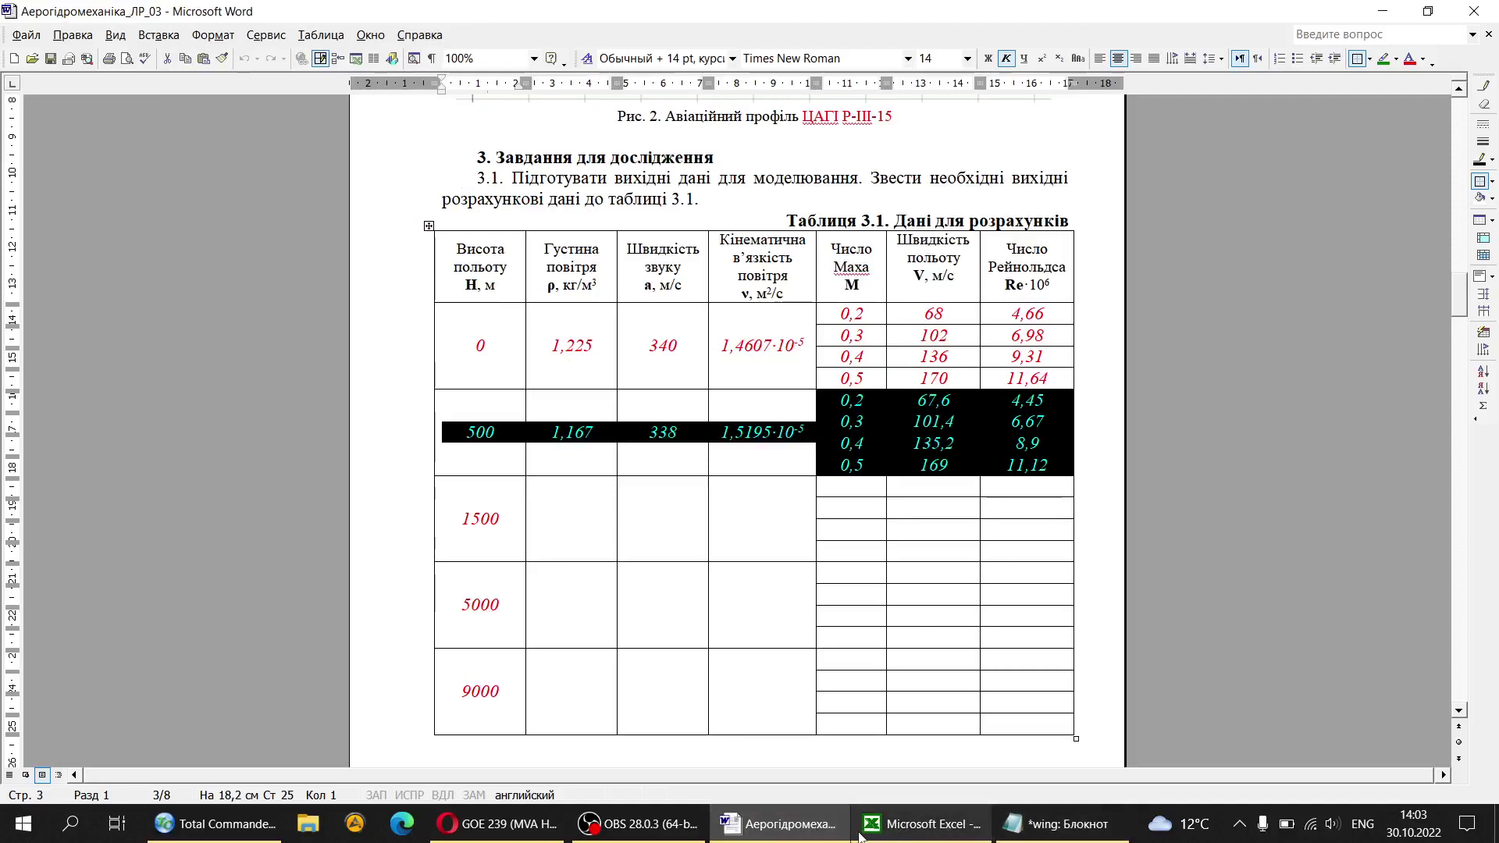
{"action": "left_click", "coordinate": [1015, 820]}
{"action": "left_click_drag", "start_coordinate": [842, 59], "coordinate": [602, 67]}
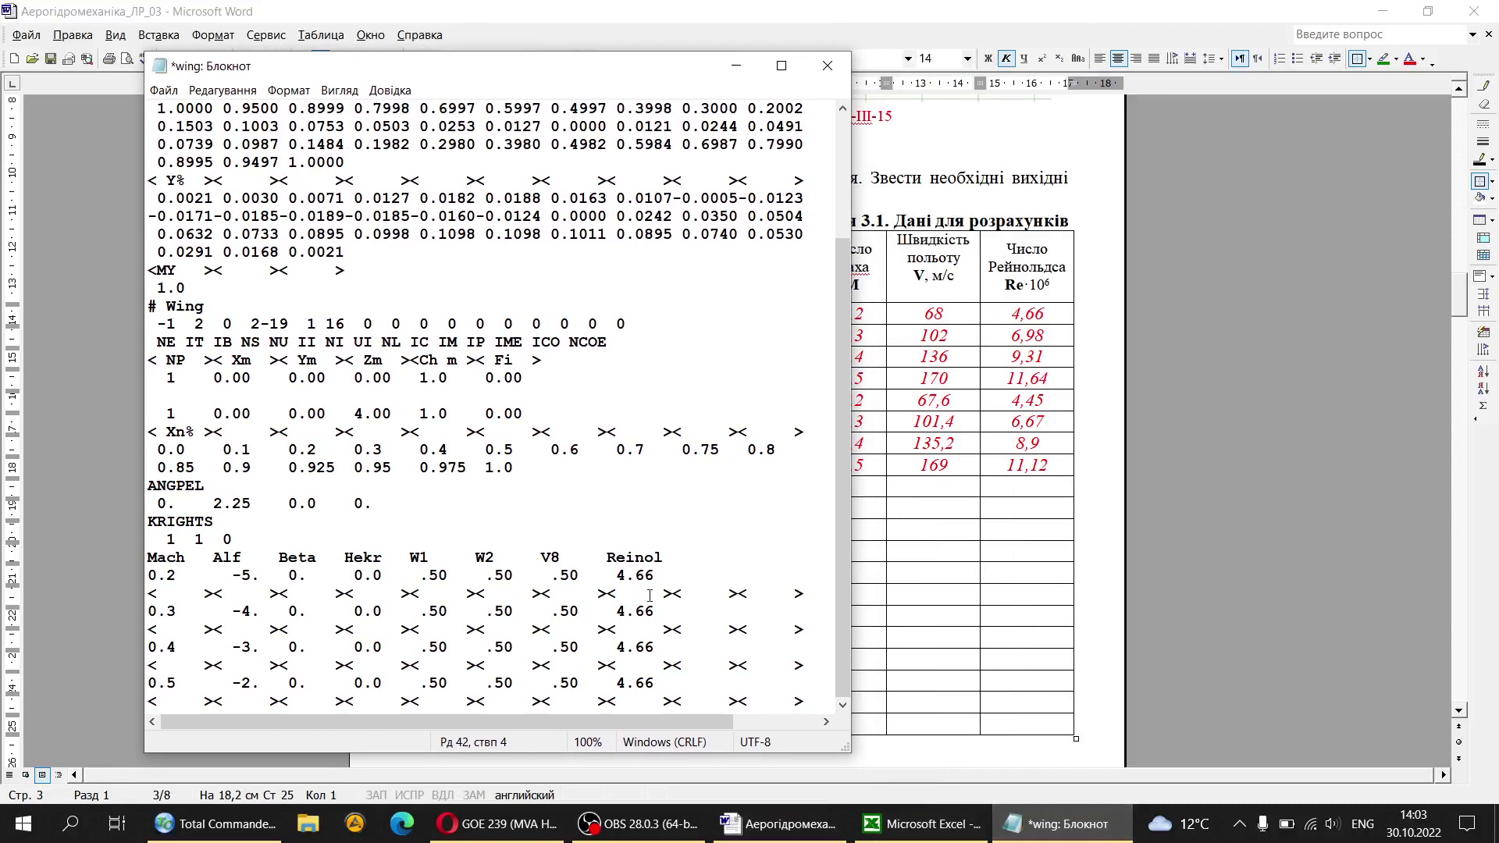
{"action": "left_click_drag", "start_coordinate": [617, 618], "coordinate": [654, 616]}
{"action": "type", "text": "6.98"}
{"action": "left_click_drag", "start_coordinate": [617, 647], "coordinate": [629, 650]}
{"action": "type", "text": "9"}
{"action": "left_click_drag", "start_coordinate": [635, 648], "coordinate": [629, 685]}
{"action": "type", "text": "31"}
{"action": "type", "text": "11"}
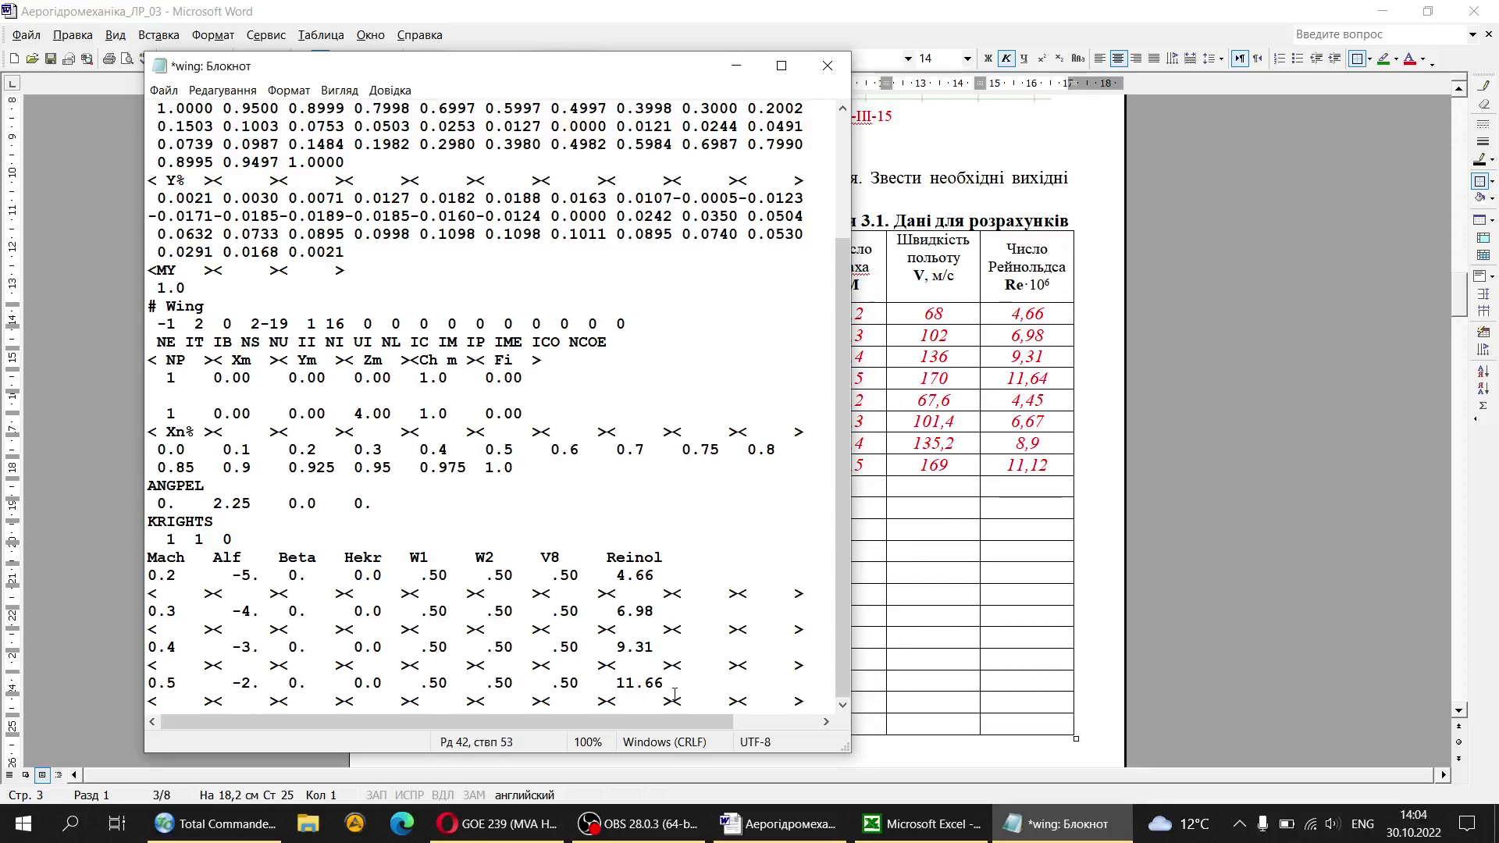
{"action": "left_click_drag", "start_coordinate": [655, 685], "coordinate": [663, 684]}
{"action": "type", "text": "4"}
Step: Copy the four regime entries at the end of wing.in
{"action": "left_click_drag", "start_coordinate": [614, 76], "coordinate": [821, 47]}
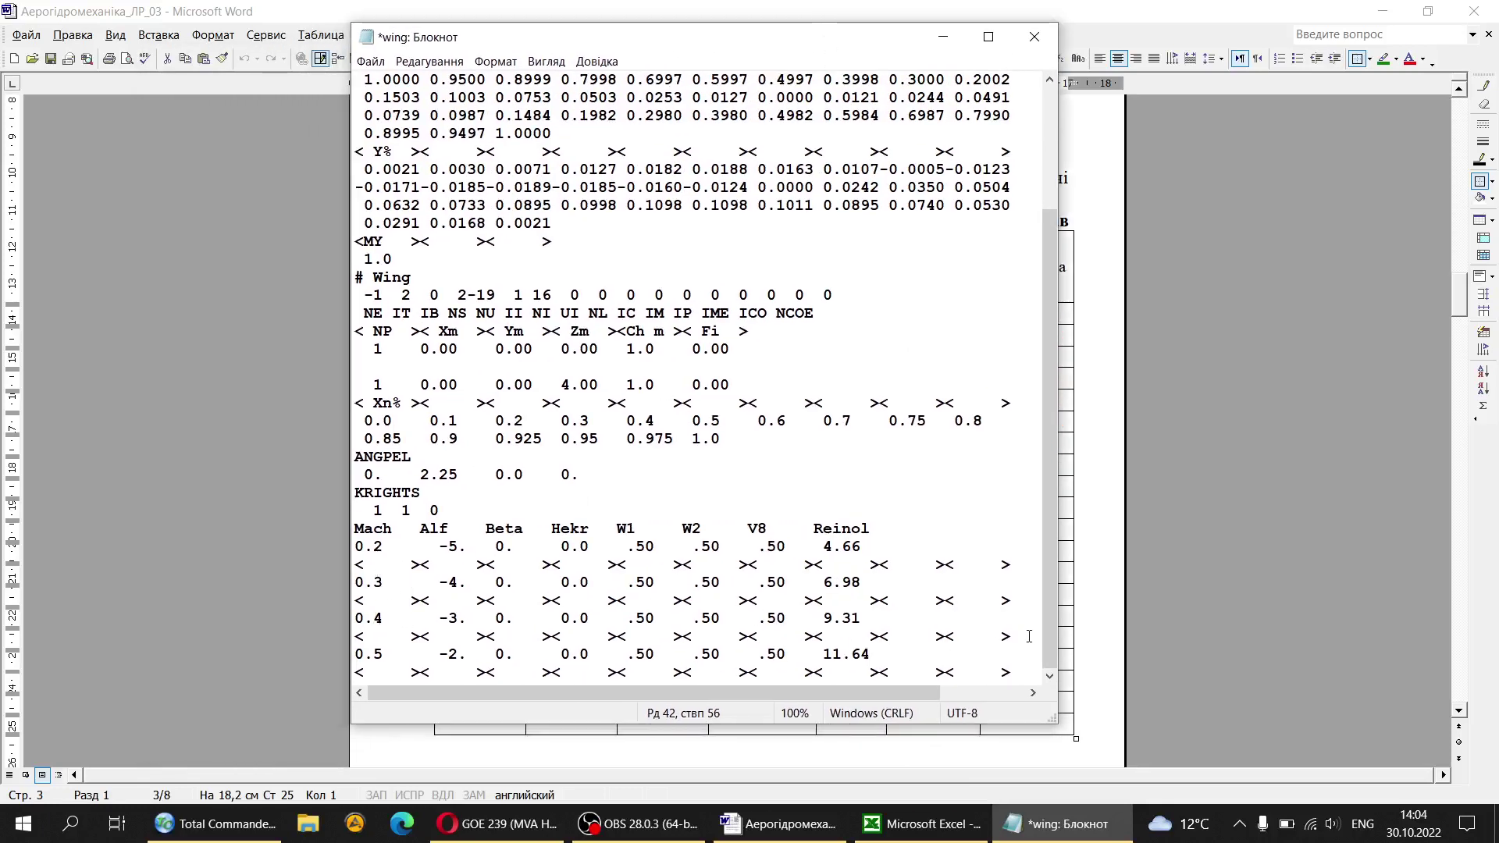
{"action": "left_click_drag", "start_coordinate": [355, 546], "coordinate": [1044, 676]}
{"action": "right_click", "coordinate": [713, 591]}
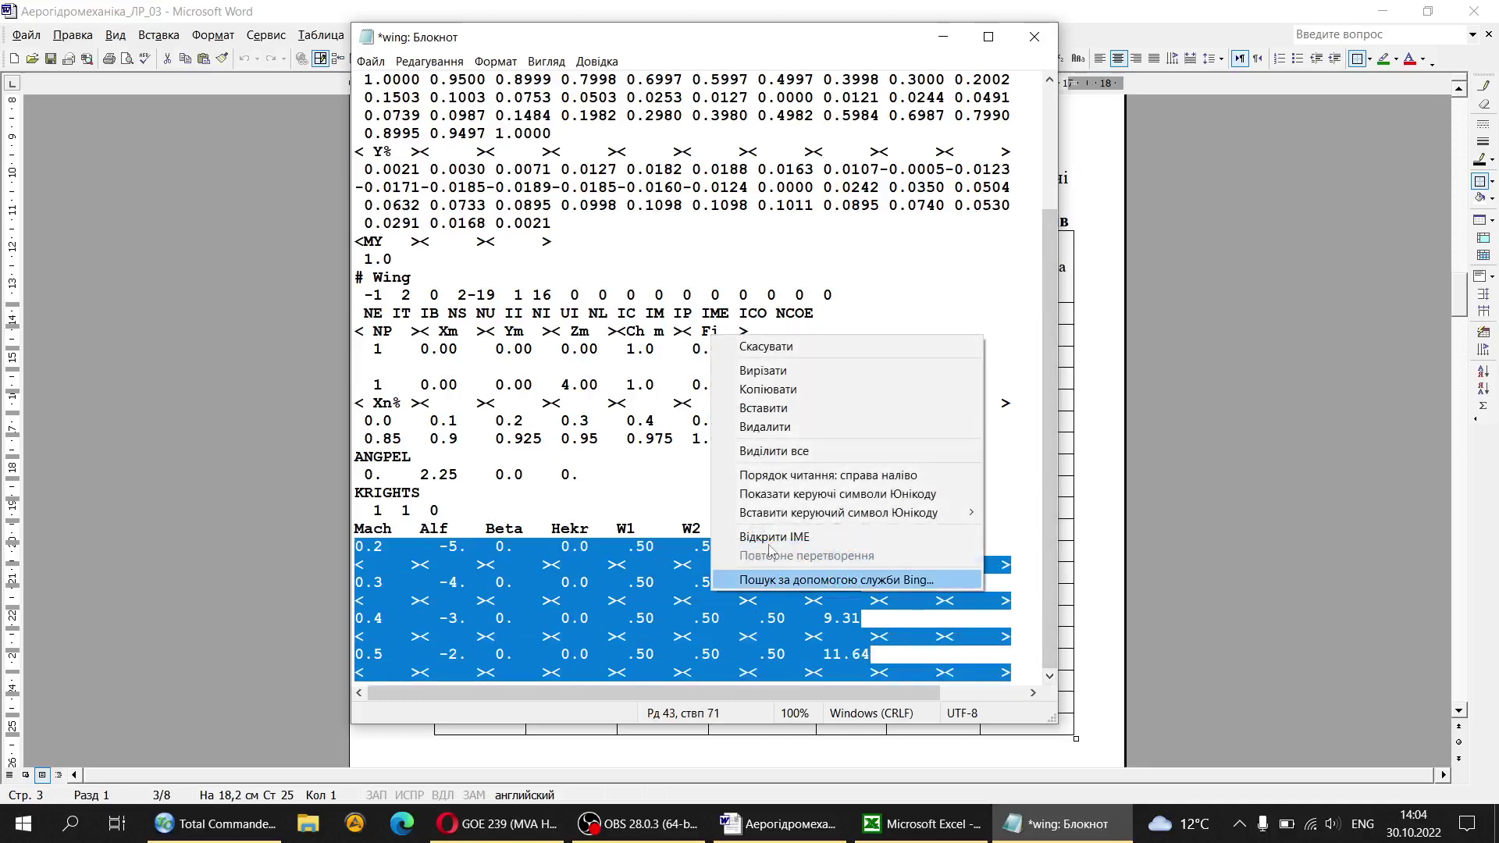
{"action": "left_click", "coordinate": [764, 389]}
{"action": "left_click", "coordinate": [487, 600]}
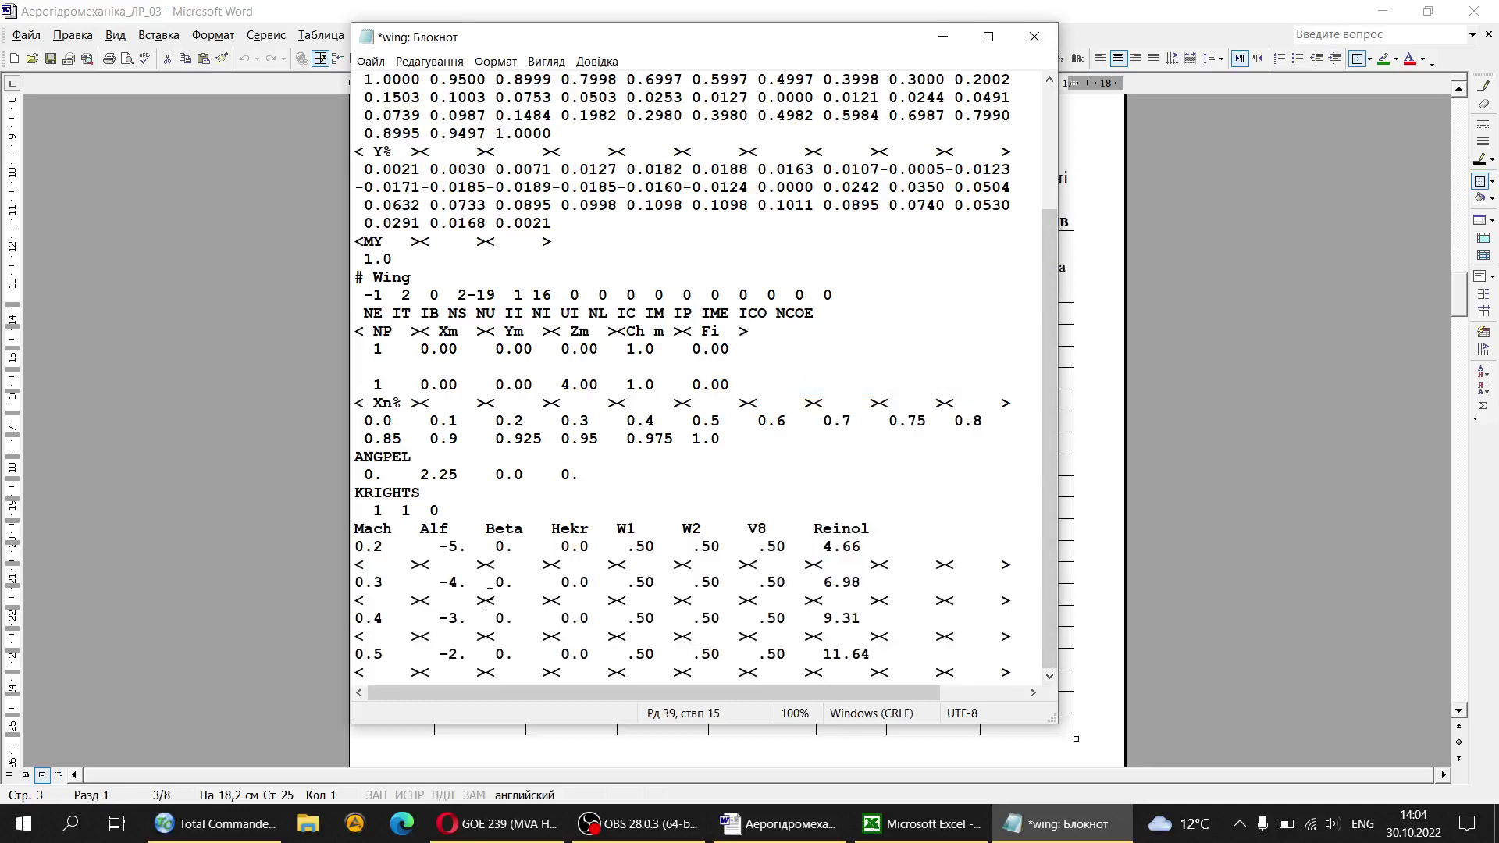
Step: Set the Alf value to 1. in all four regime entries
{"action": "double_click", "coordinate": [451, 547]}
{"action": "left_click_drag", "start_coordinate": [439, 547], "coordinate": [456, 546]}
{"action": "type", "text": "1"}
{"action": "left_click_drag", "start_coordinate": [436, 581], "coordinate": [455, 582]}
{"action": "type", "text": "1"}
{"action": "left_click_drag", "start_coordinate": [438, 618], "coordinate": [459, 619]}
{"action": "type", "text": "1"}
{"action": "left_click_drag", "start_coordinate": [439, 654], "coordinate": [457, 654]}
{"action": "type", "text": "1"}
{"action": "key", "text": "Right"}
{"action": "key", "text": "BackSpace"}
Step: Duplicate the four edited regime entries directly below the existing ones at the end of the file
{"action": "left_click_drag", "start_coordinate": [355, 546], "coordinate": [1015, 673]}
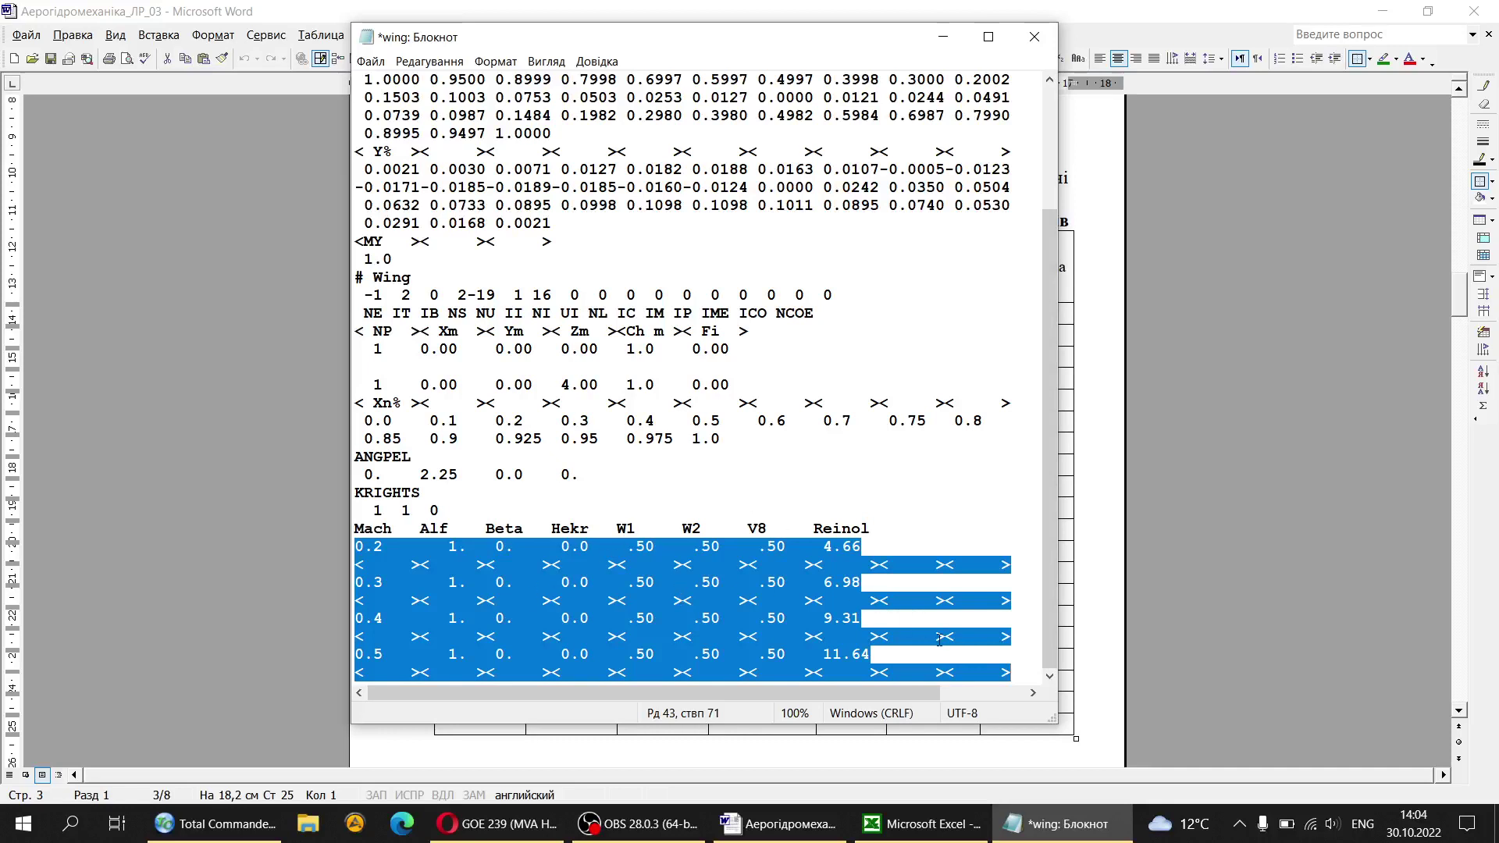
{"action": "key", "text": "Right"}
{"action": "key", "text": "Down"}
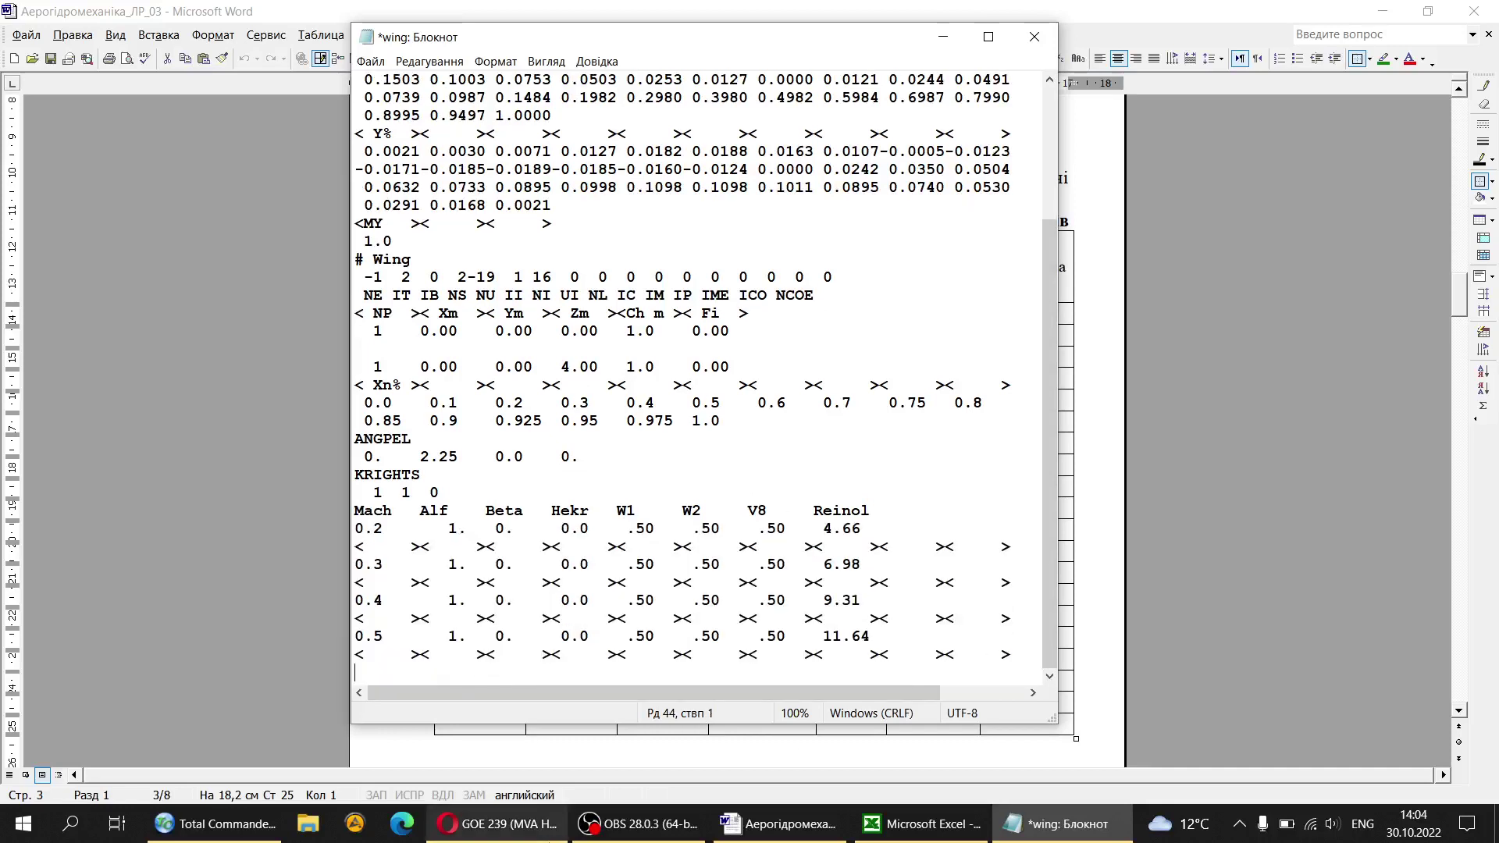
{"action": "key", "text": "ctrl+v"}
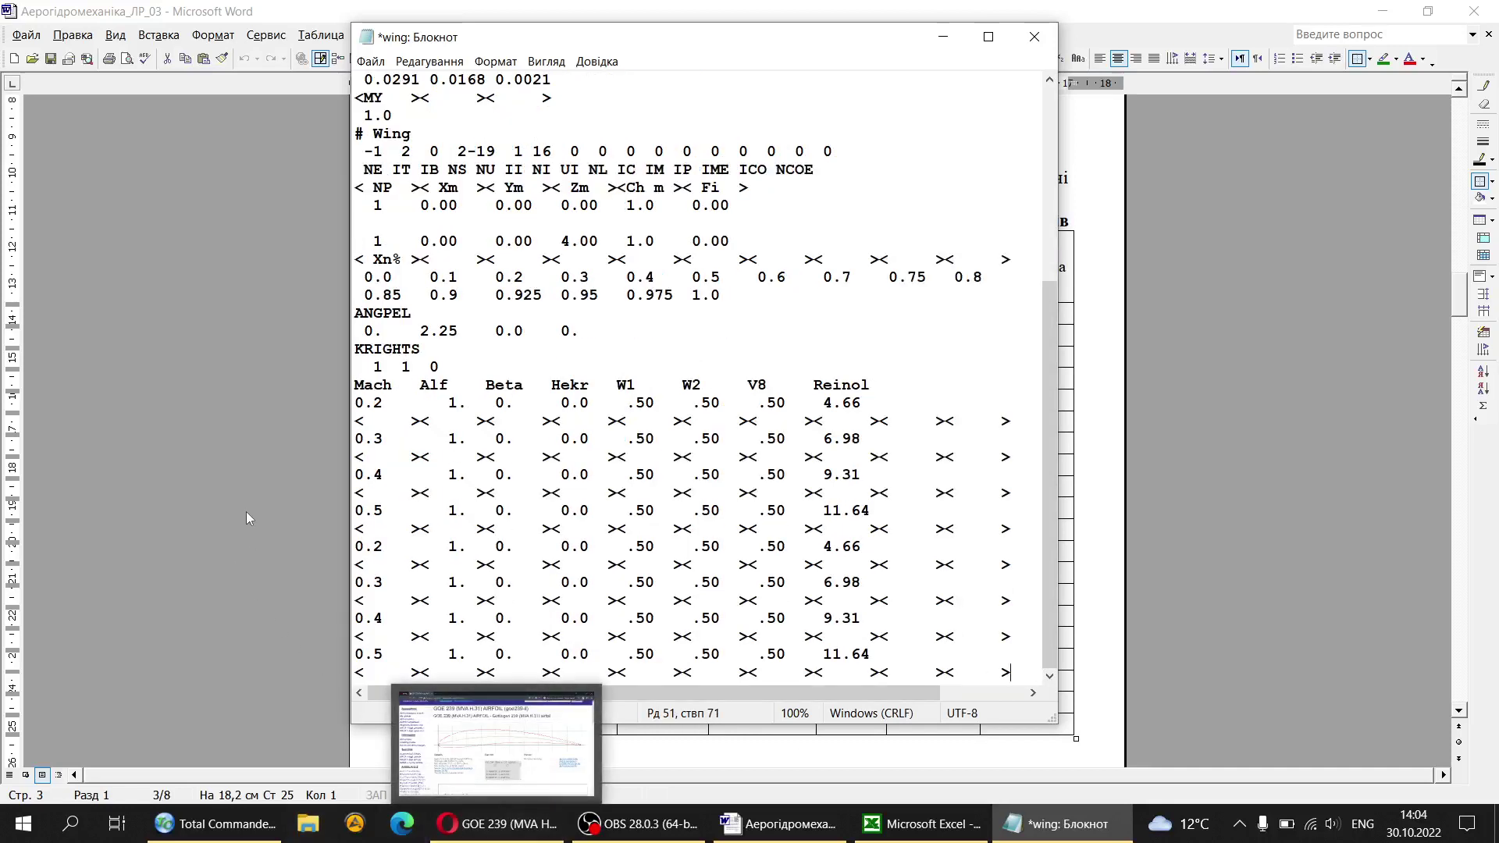
Step: Check the duplicated entries' Mach numbers against the 500 m rows of Table 3.1 in Word
{"action": "left_click", "coordinate": [246, 513]}
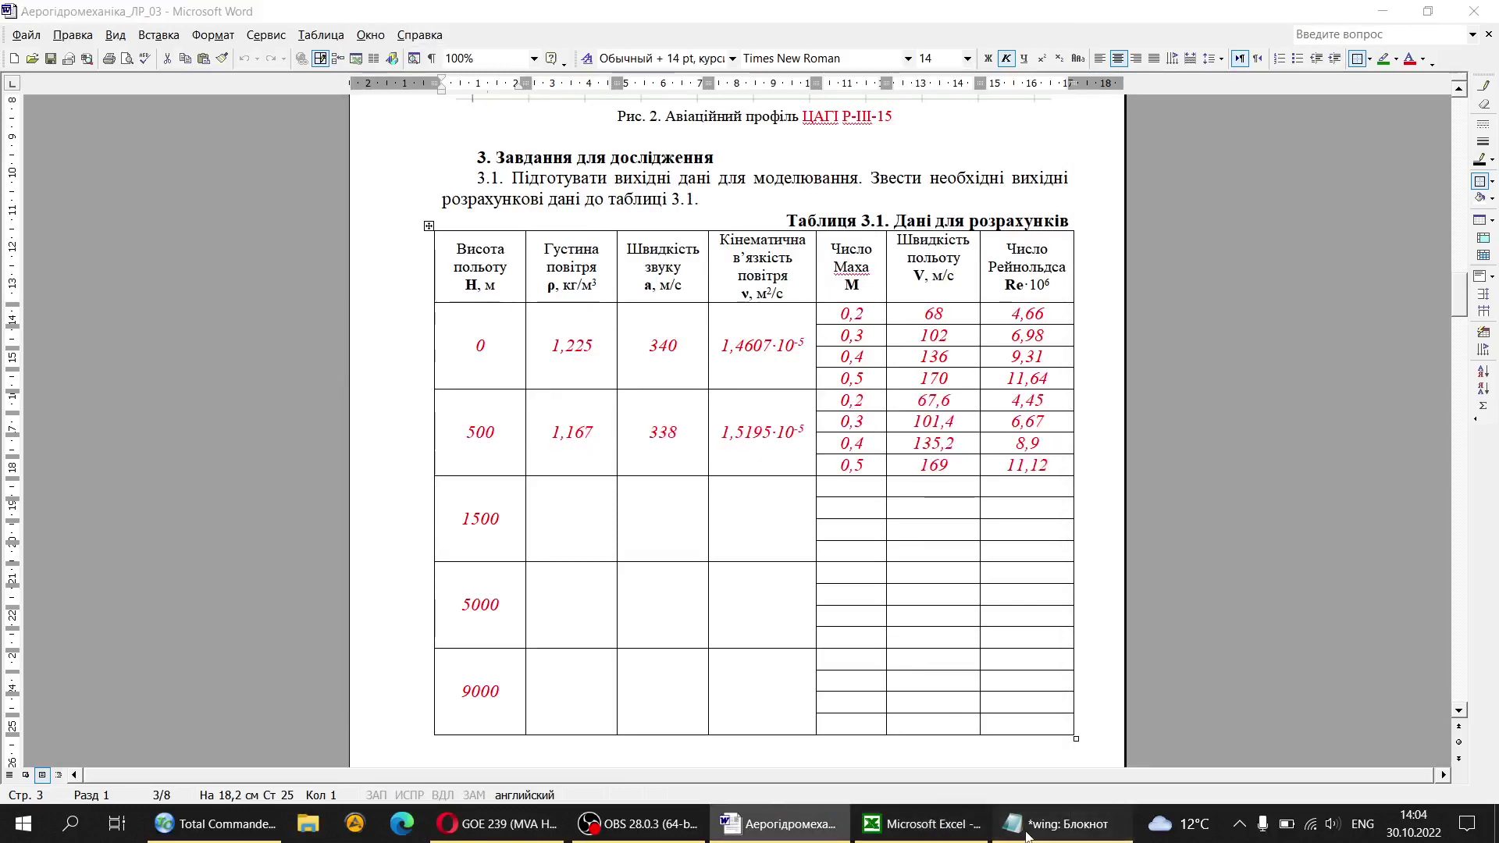
{"action": "key", "text": "alt+Tab"}
{"action": "left_click", "coordinate": [381, 546]}
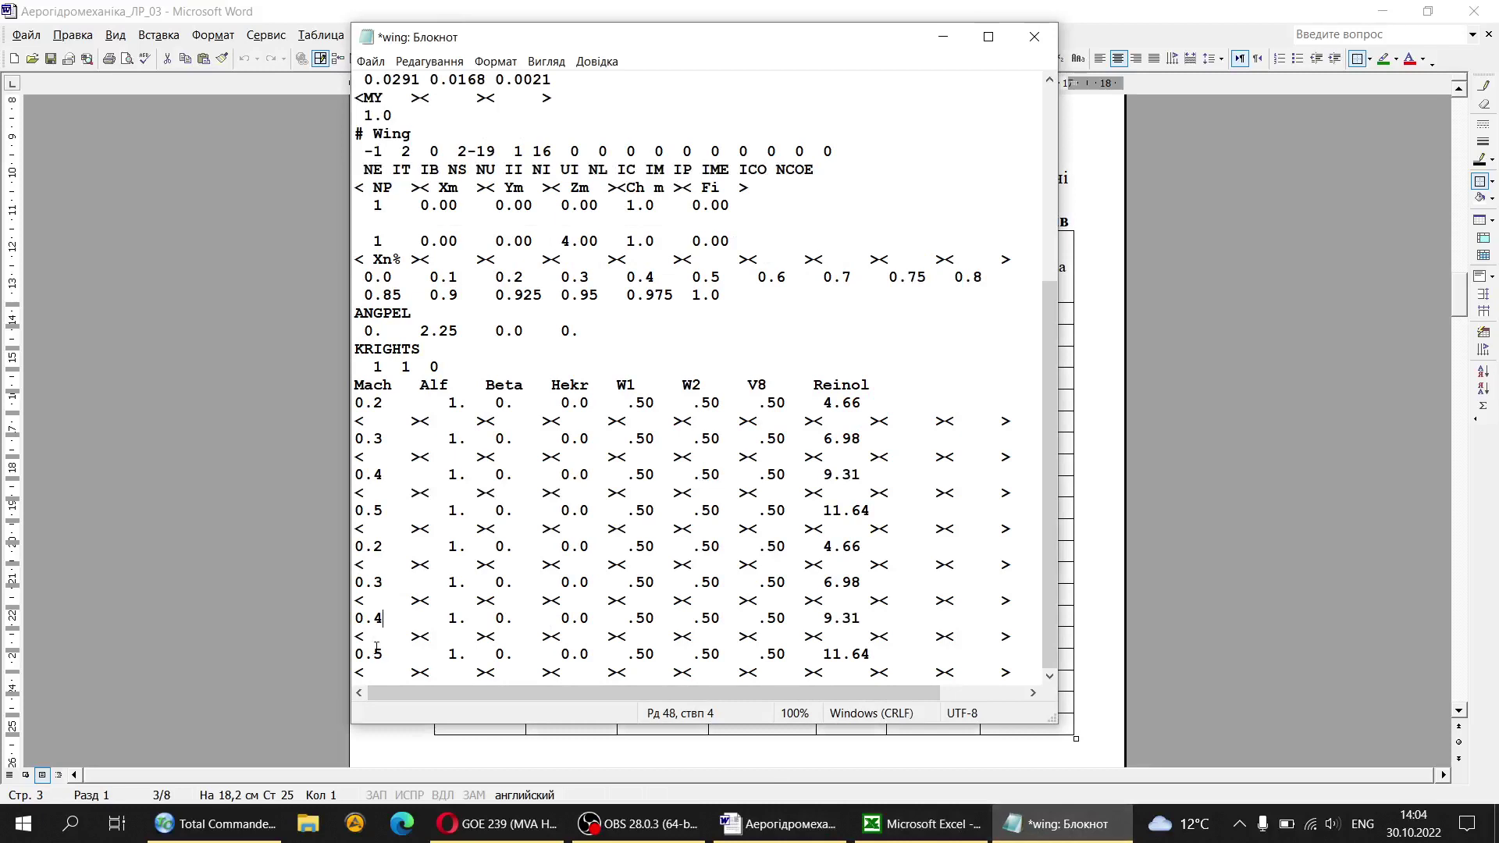
{"action": "key", "text": "Down"}
{"action": "key", "text": "Down"}
{"action": "key", "text": "Down"}
{"action": "key", "text": "Down"}
Step: Set the Reinol values of the four duplicated entries to 4.45, 6.67, 8.9 and 11.12 from the 500 m rows of Table 3.1
{"action": "left_click_drag", "start_coordinate": [703, 41], "coordinate": [534, 44]}
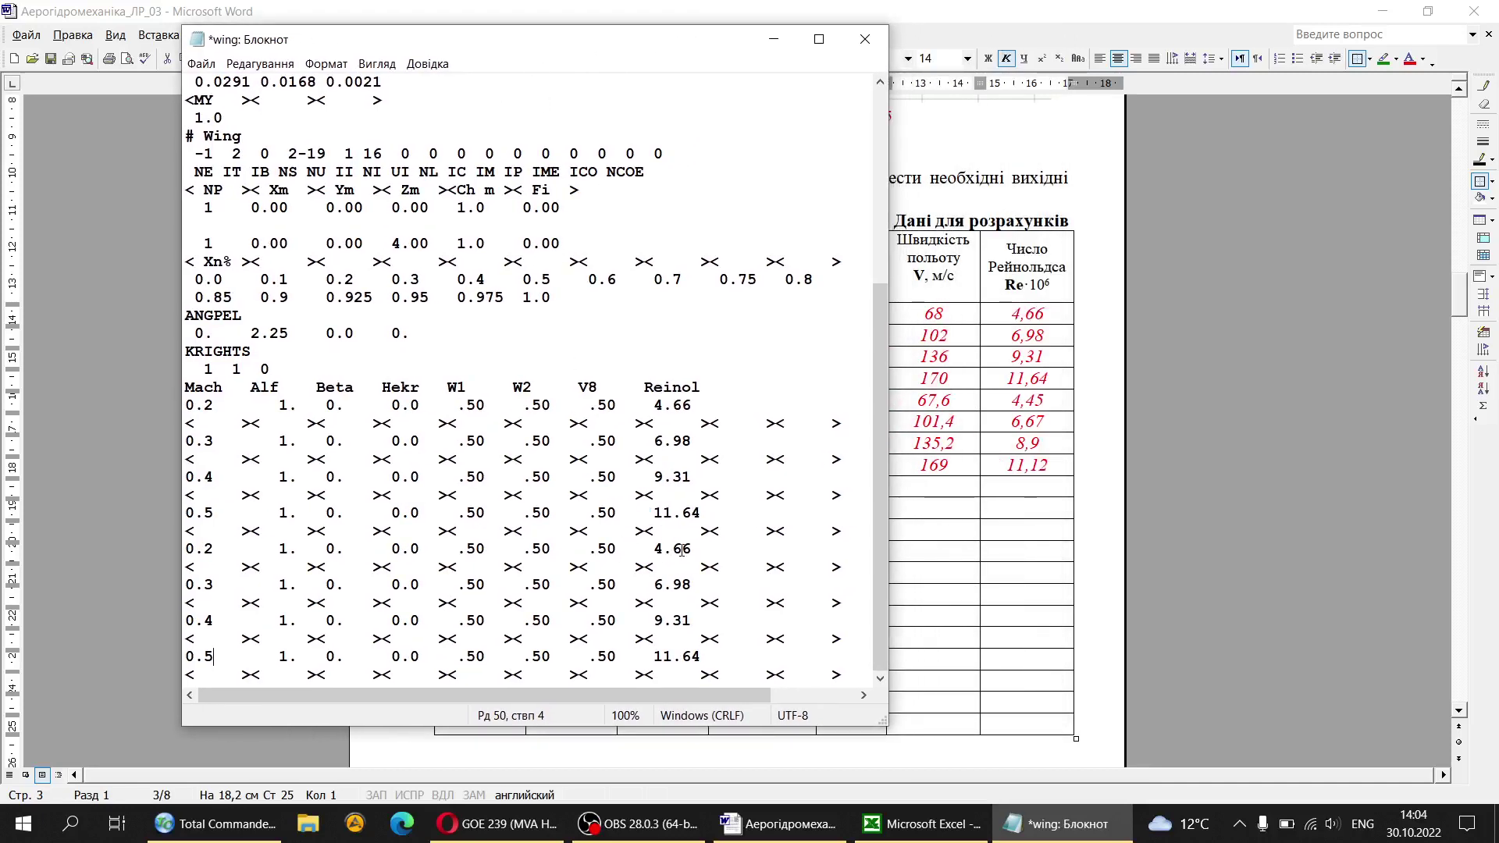
{"action": "left_click_drag", "start_coordinate": [675, 550], "coordinate": [691, 547]}
{"action": "type", "text": "45"}
{"action": "left_click_drag", "start_coordinate": [675, 586], "coordinate": [694, 587]}
{"action": "type", "text": "67"}
{"action": "left_click_drag", "start_coordinate": [654, 621], "coordinate": [697, 625]}
{"action": "type", "text": "8.9"}
{"action": "left_click_drag", "start_coordinate": [683, 656], "coordinate": [701, 658]}
{"action": "left_click", "coordinate": [699, 656]}
{"action": "type", "text": "12"}
{"action": "left_click_drag", "start_coordinate": [660, 39], "coordinate": [748, 44]}
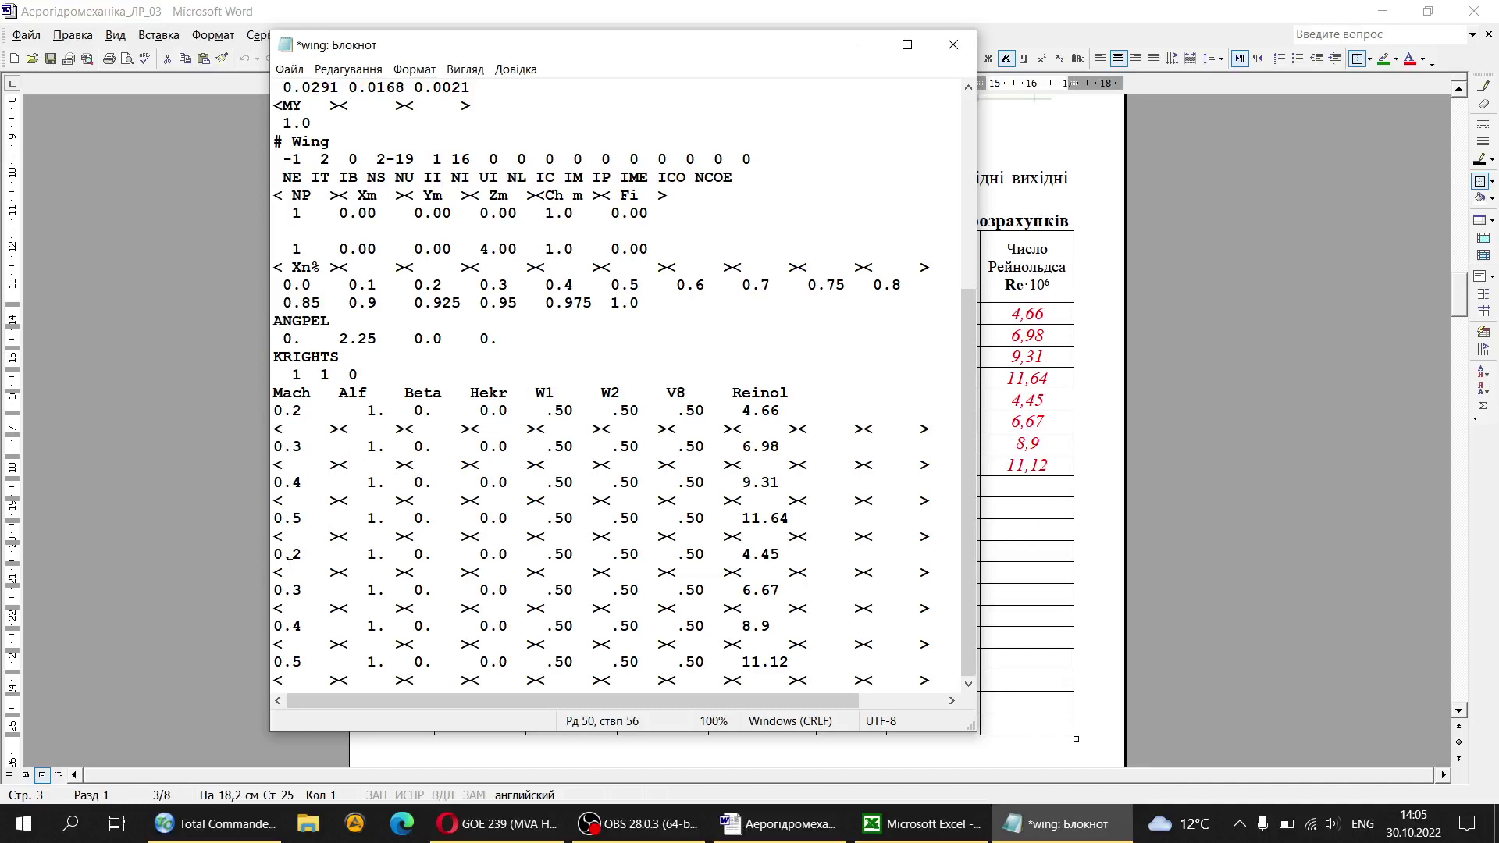
Step: Set the Rre value in the header line of wing.in to 08, then close the file and save the changes
{"action": "left_click_drag", "start_coordinate": [968, 500], "coordinate": [993, 303]}
{"action": "double_click", "coordinate": [404, 123]}
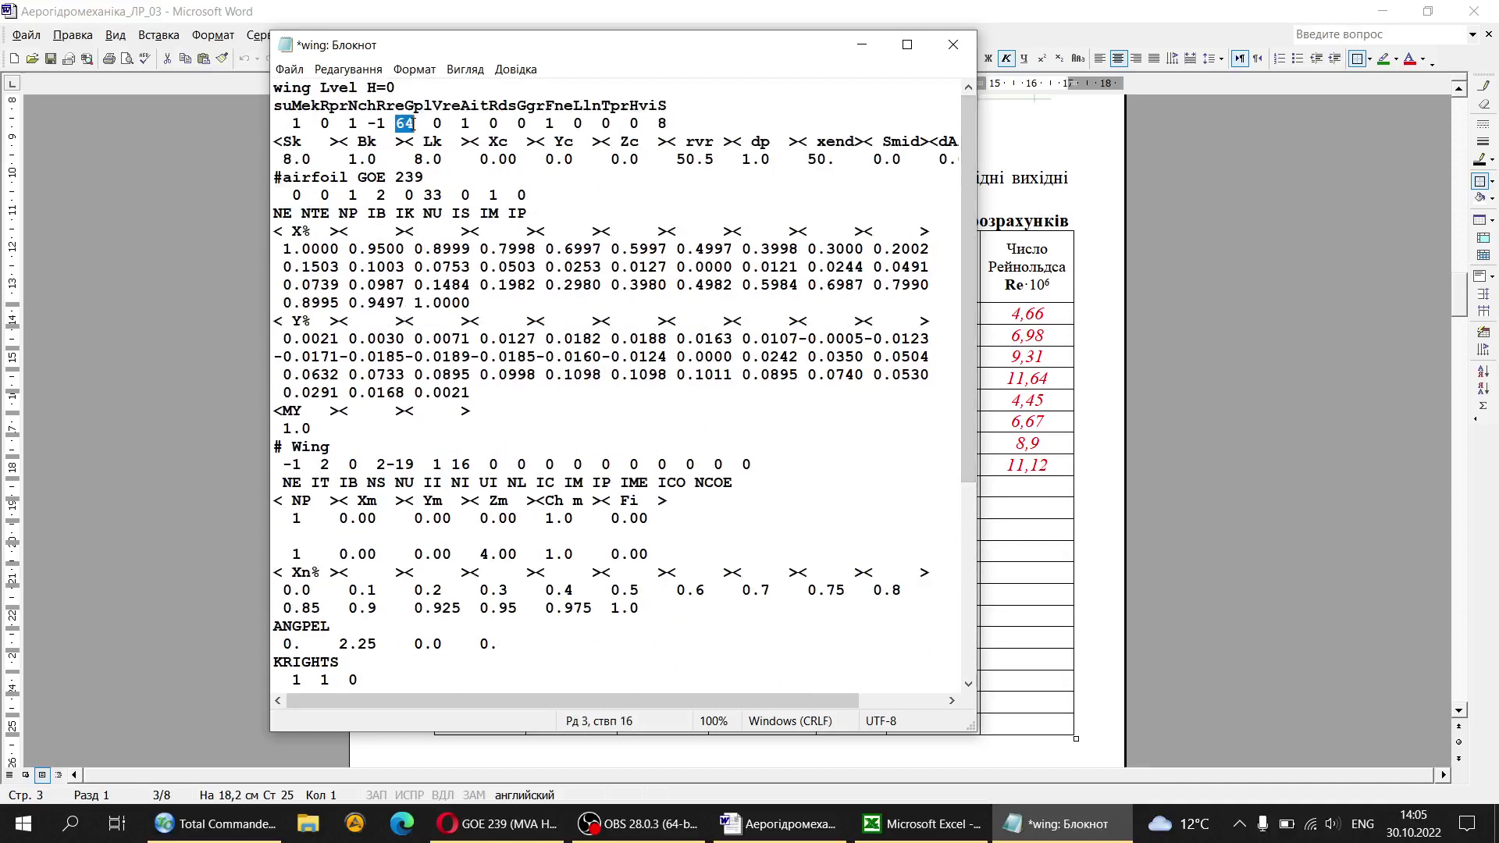
{"action": "type", "text": "08"}
{"action": "left_click", "coordinate": [953, 44]}
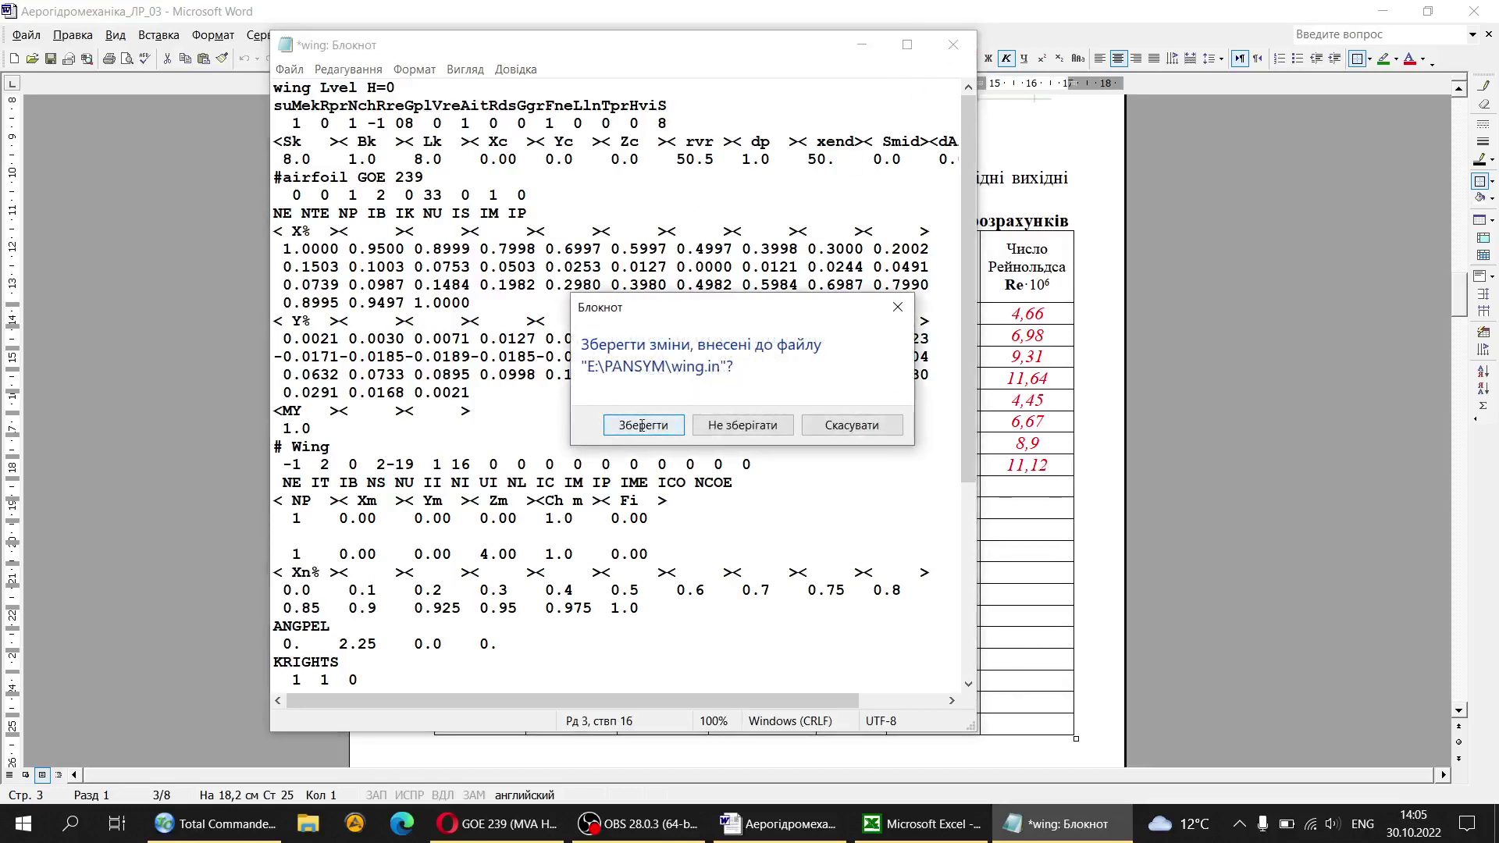
{"action": "left_click", "coordinate": [643, 425]}
Step: Switch to Total Commander and run Pansym98.exe with the input file name wing
{"action": "left_click", "coordinate": [219, 824]}
{"action": "left_click", "coordinate": [793, 408]}
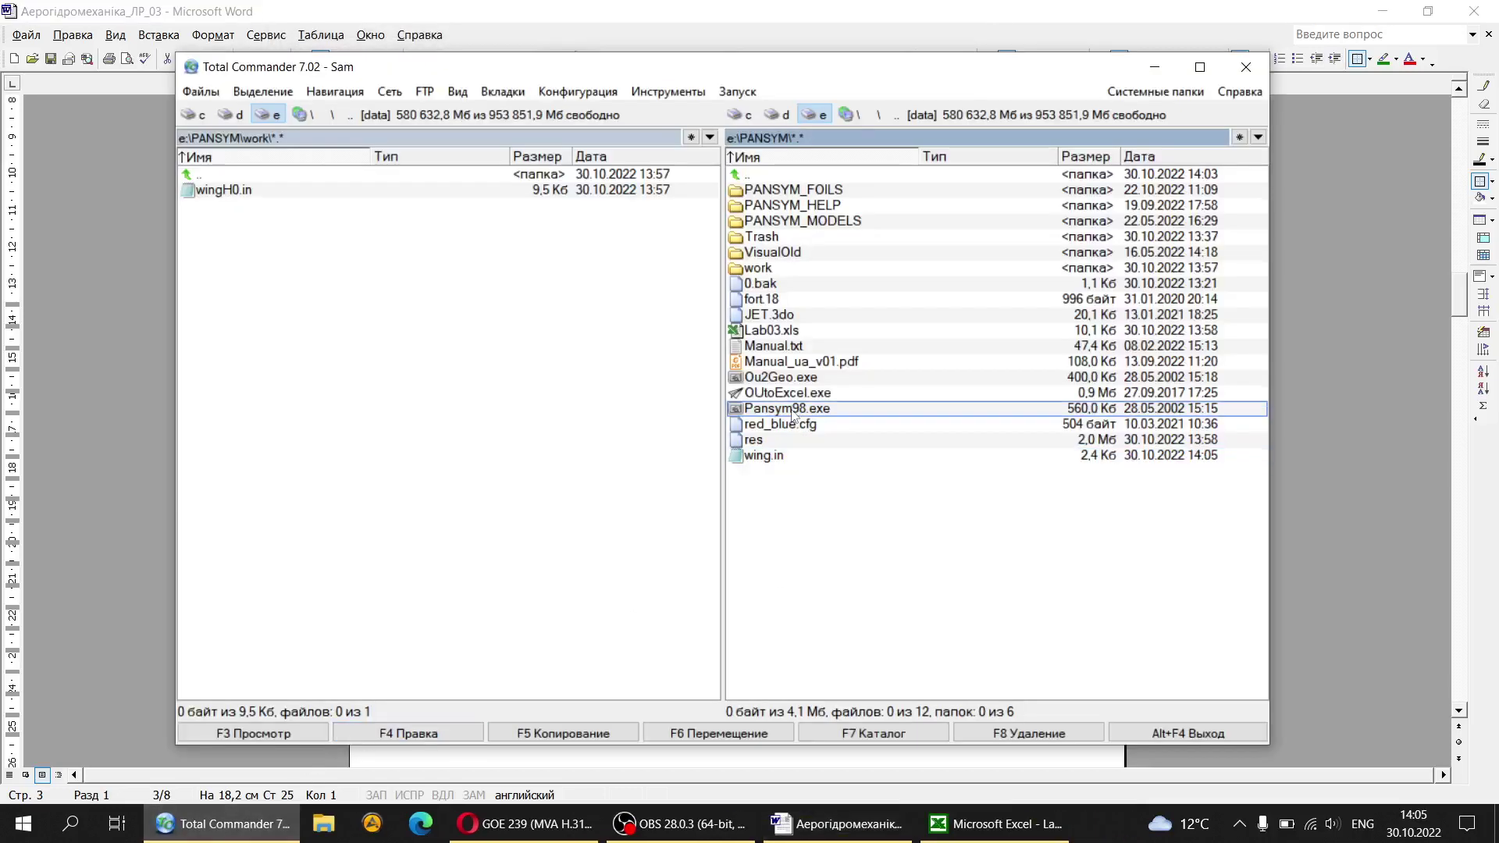
{"action": "double_click", "coordinate": [793, 412]}
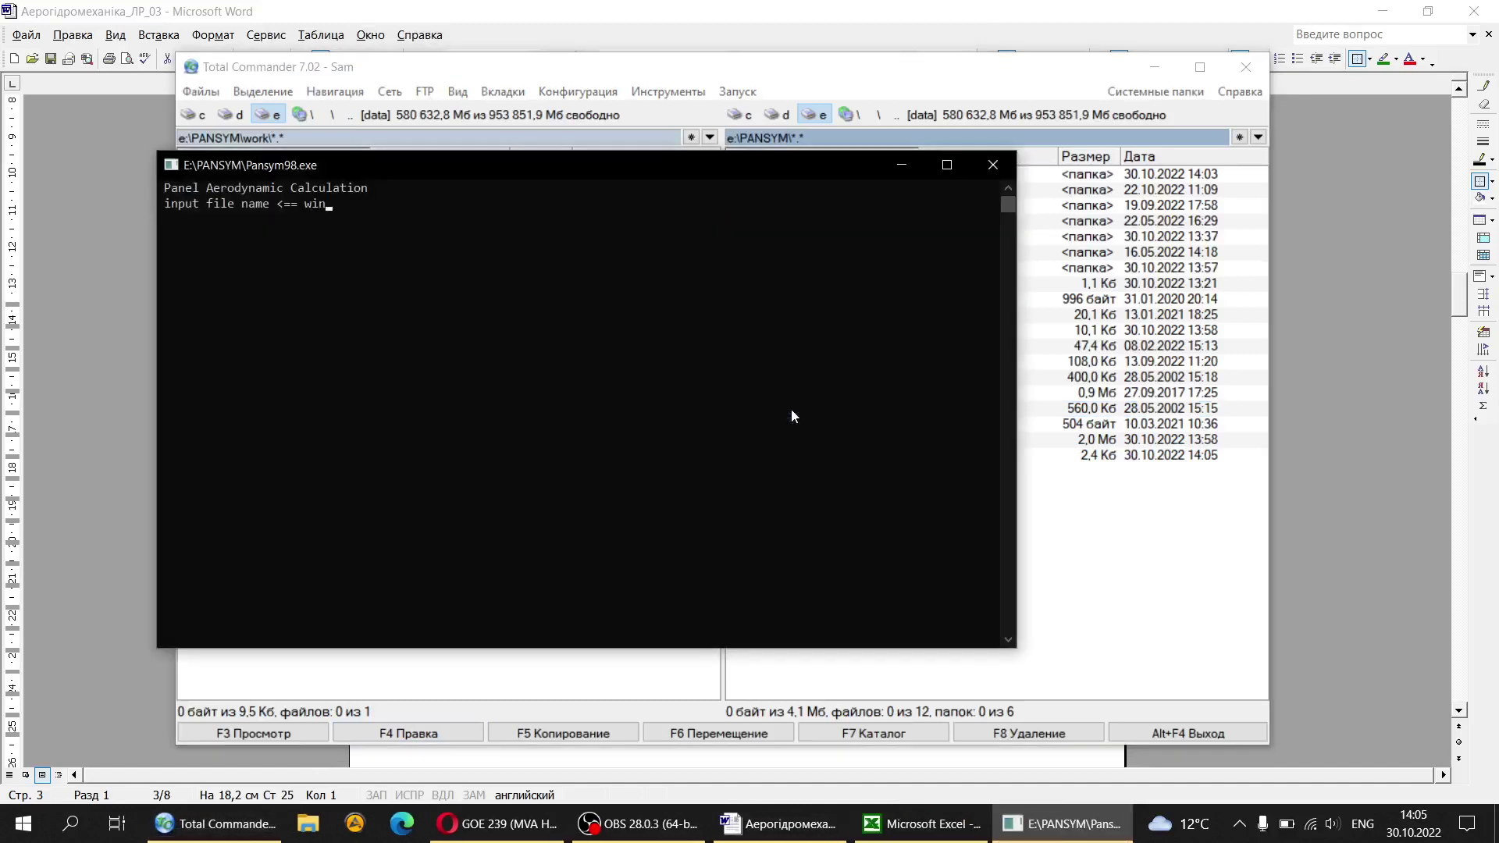
{"action": "type", "text": "wing"}
{"action": "key", "text": "Return"}
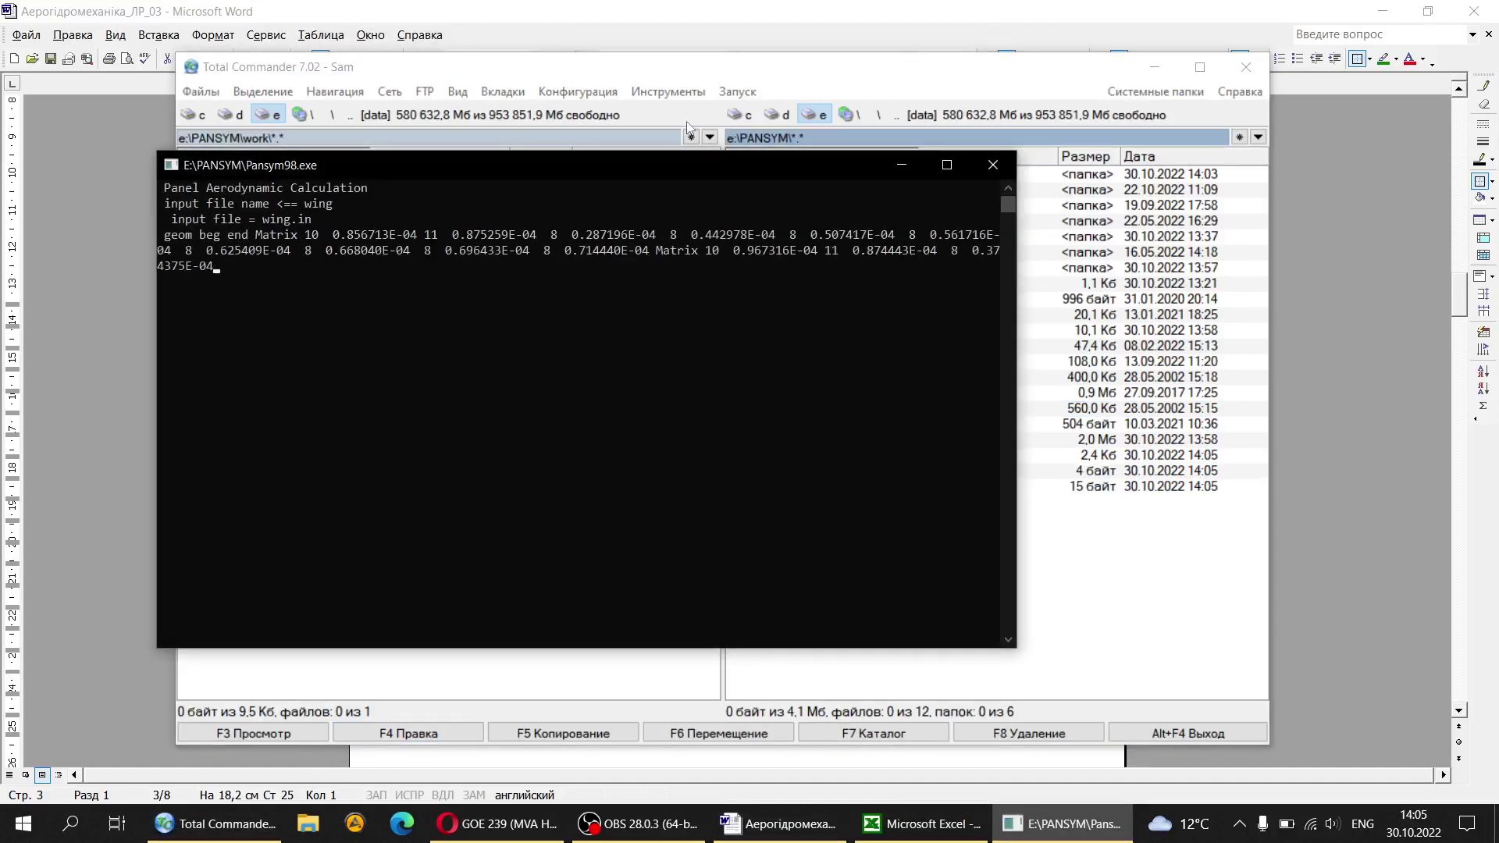
Step: Delete wingH0.in from the PANSYM work folder in Total Commander
{"action": "left_click", "coordinate": [681, 67]}
{"action": "left_click_drag", "start_coordinate": [681, 66], "coordinate": [681, 65]}
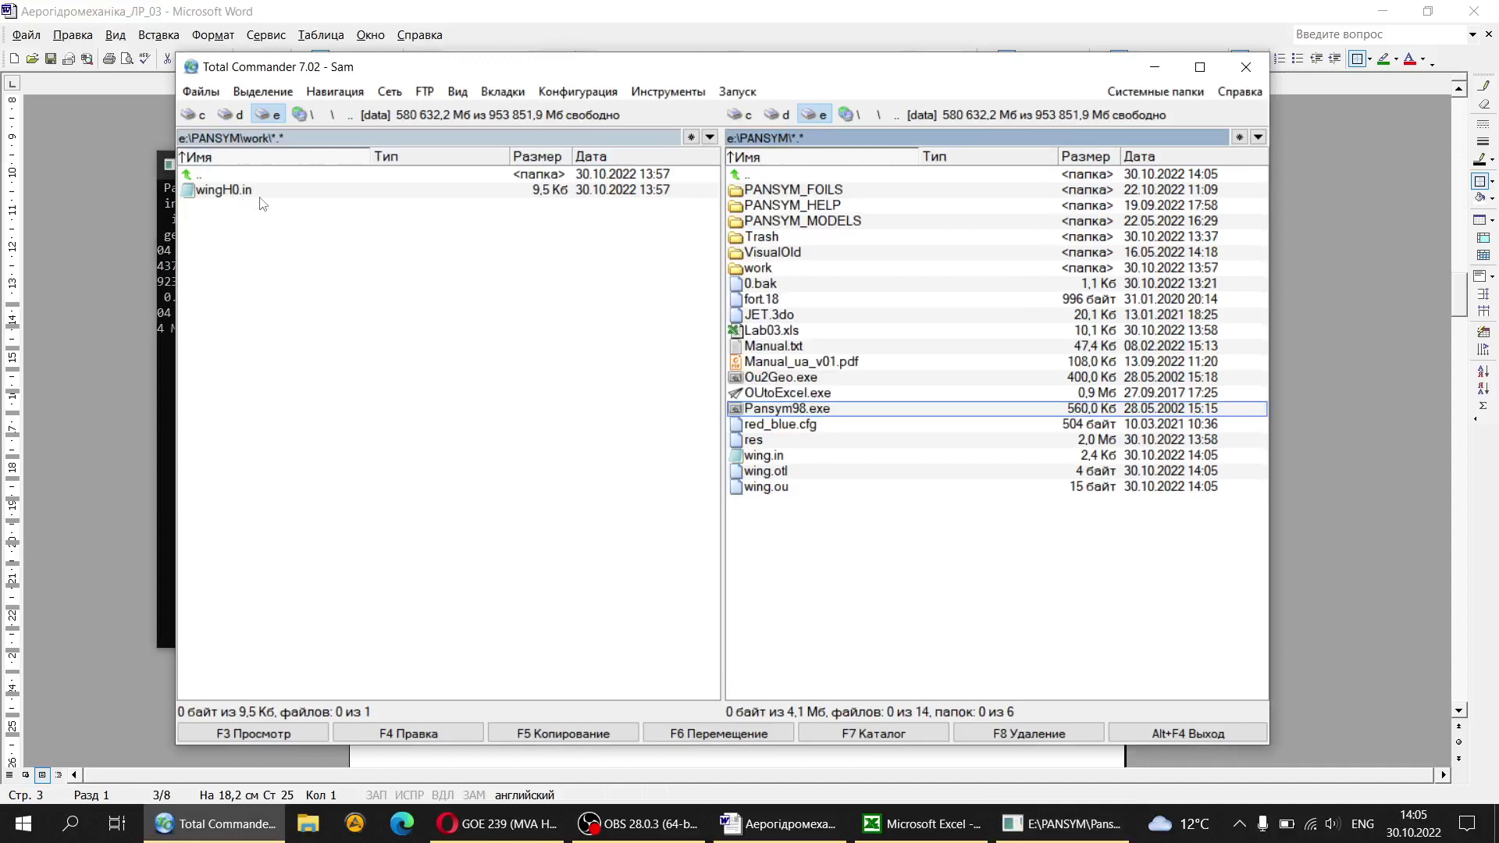
{"action": "left_click", "coordinate": [275, 212]}
{"action": "left_click", "coordinate": [1029, 734]}
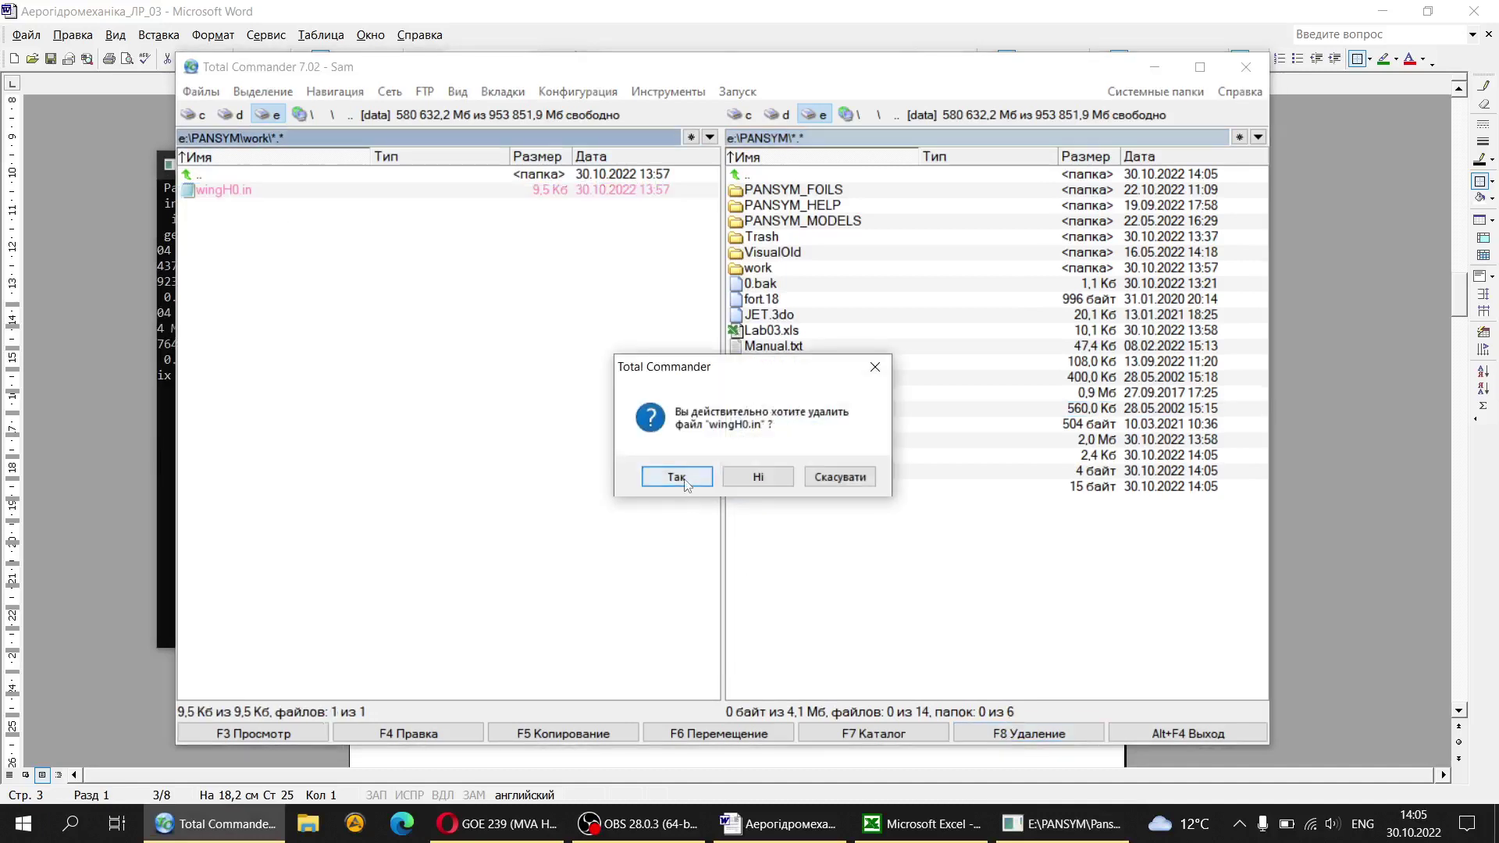
{"action": "left_click", "coordinate": [686, 483]}
Step: Open wing.ou in OUtoExcel and analyze the results, then close the program without saving to Excel
{"action": "left_click", "coordinate": [910, 824]}
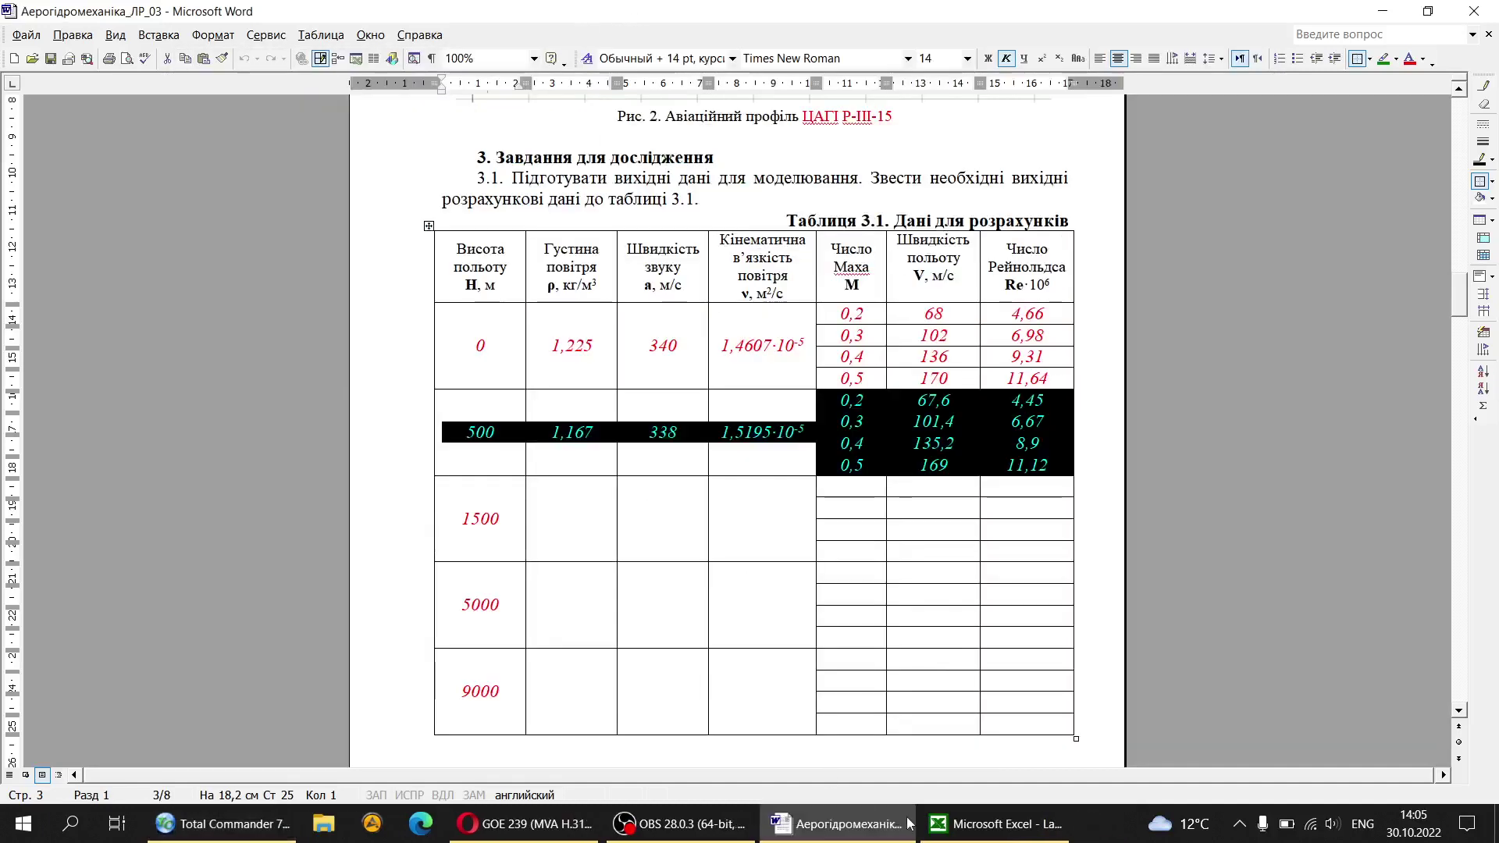
{"action": "left_click", "coordinate": [250, 824]}
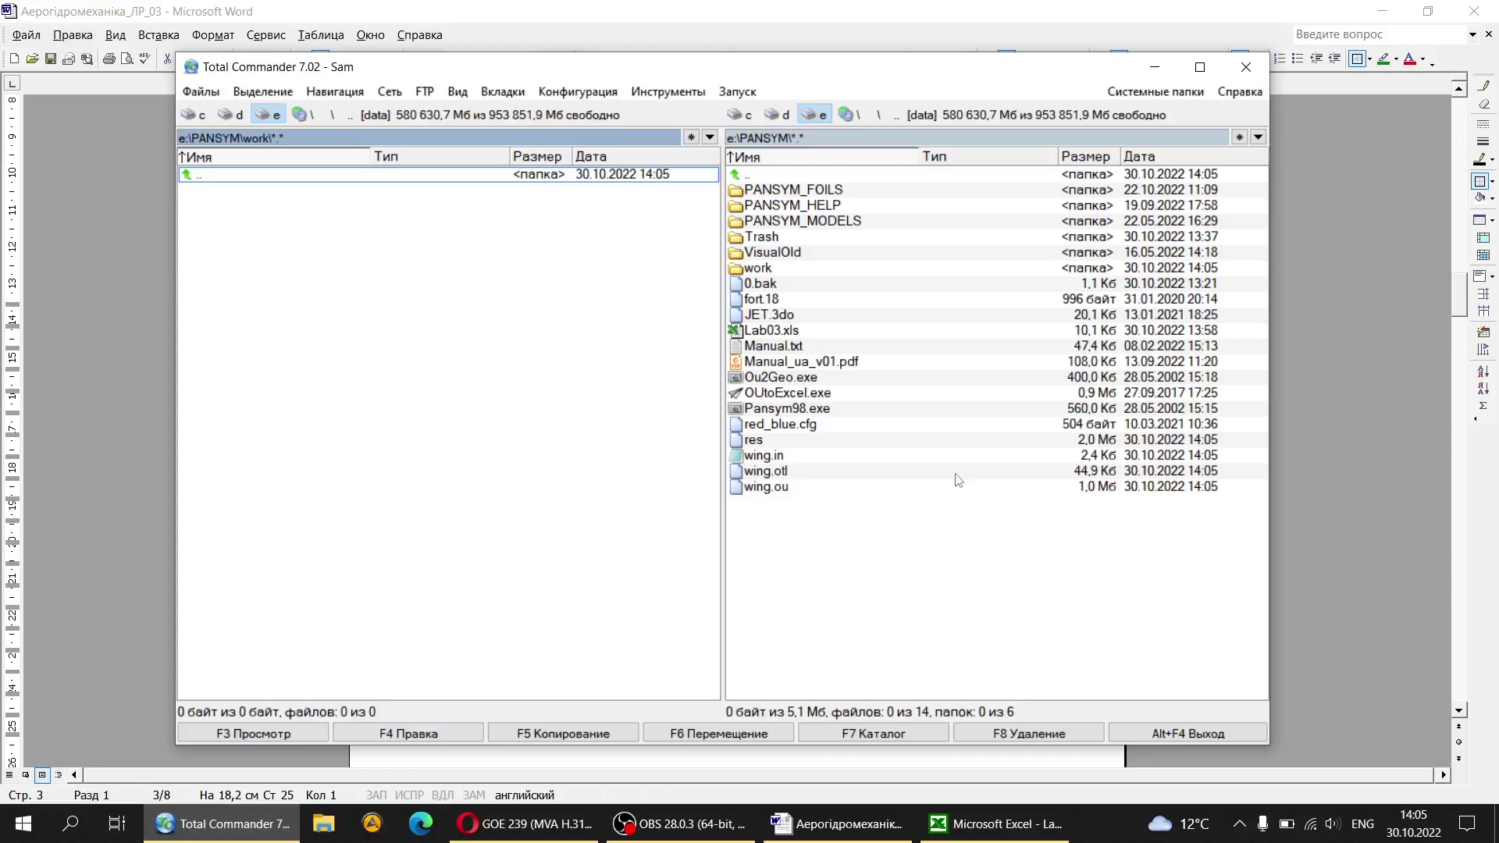
{"action": "double_click", "coordinate": [774, 395]}
{"action": "left_click", "coordinate": [356, 559]}
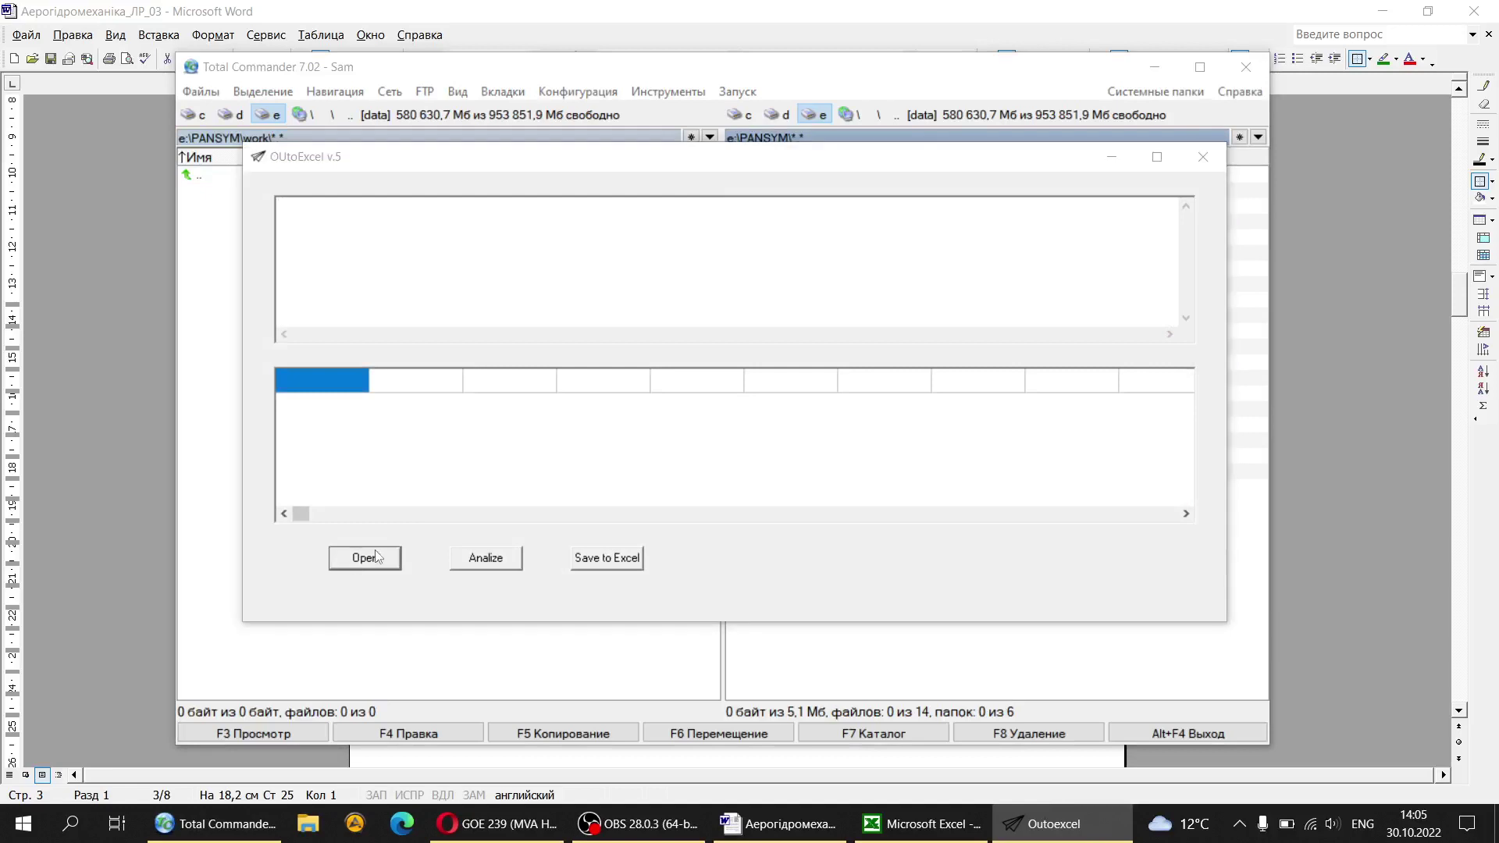
{"action": "left_click", "coordinate": [649, 373]}
{"action": "left_click", "coordinate": [1005, 551]}
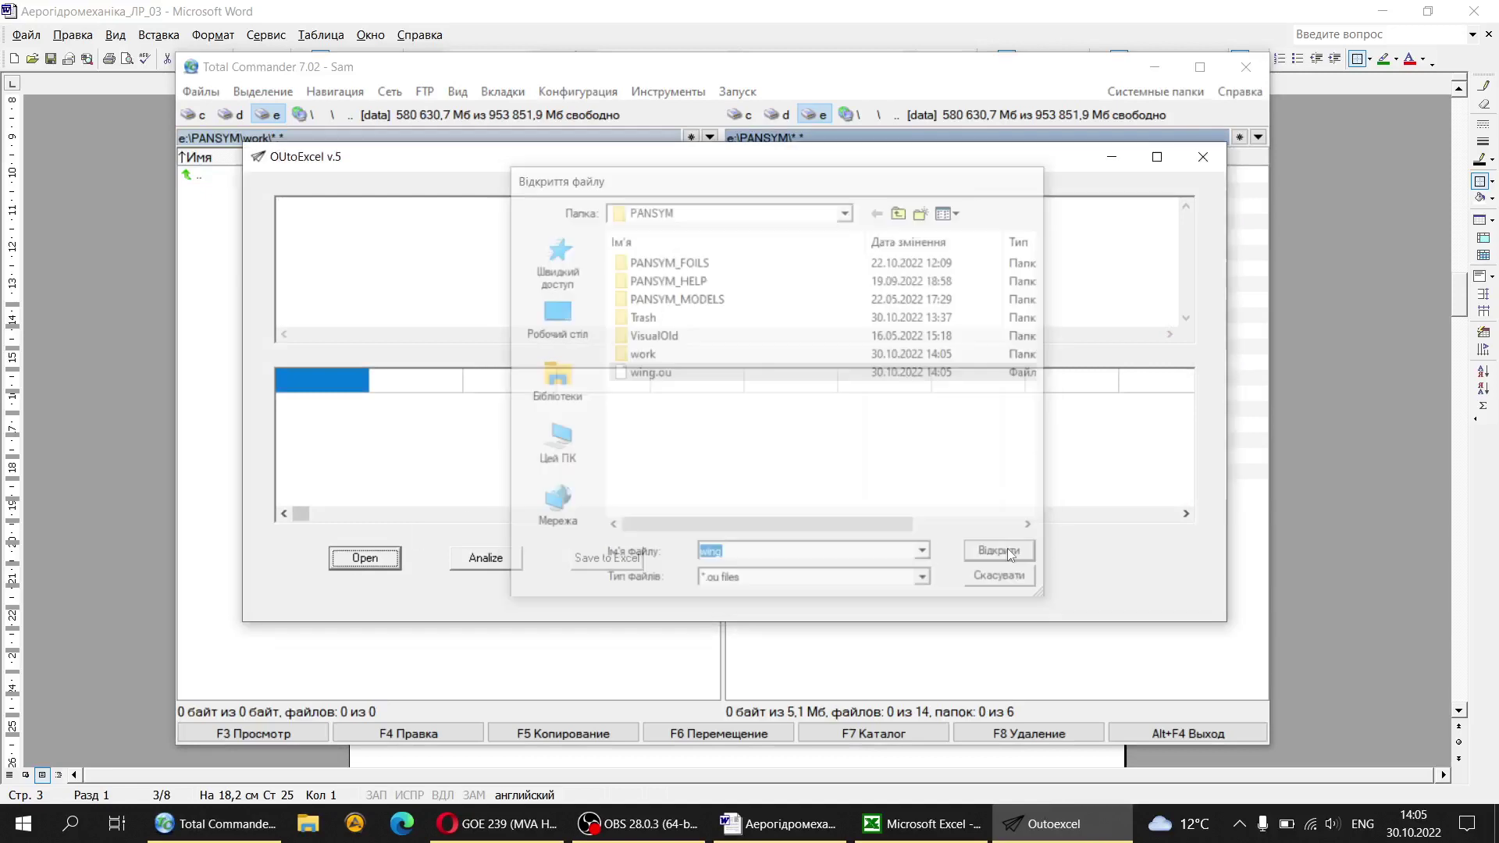
{"action": "left_click", "coordinate": [495, 556]}
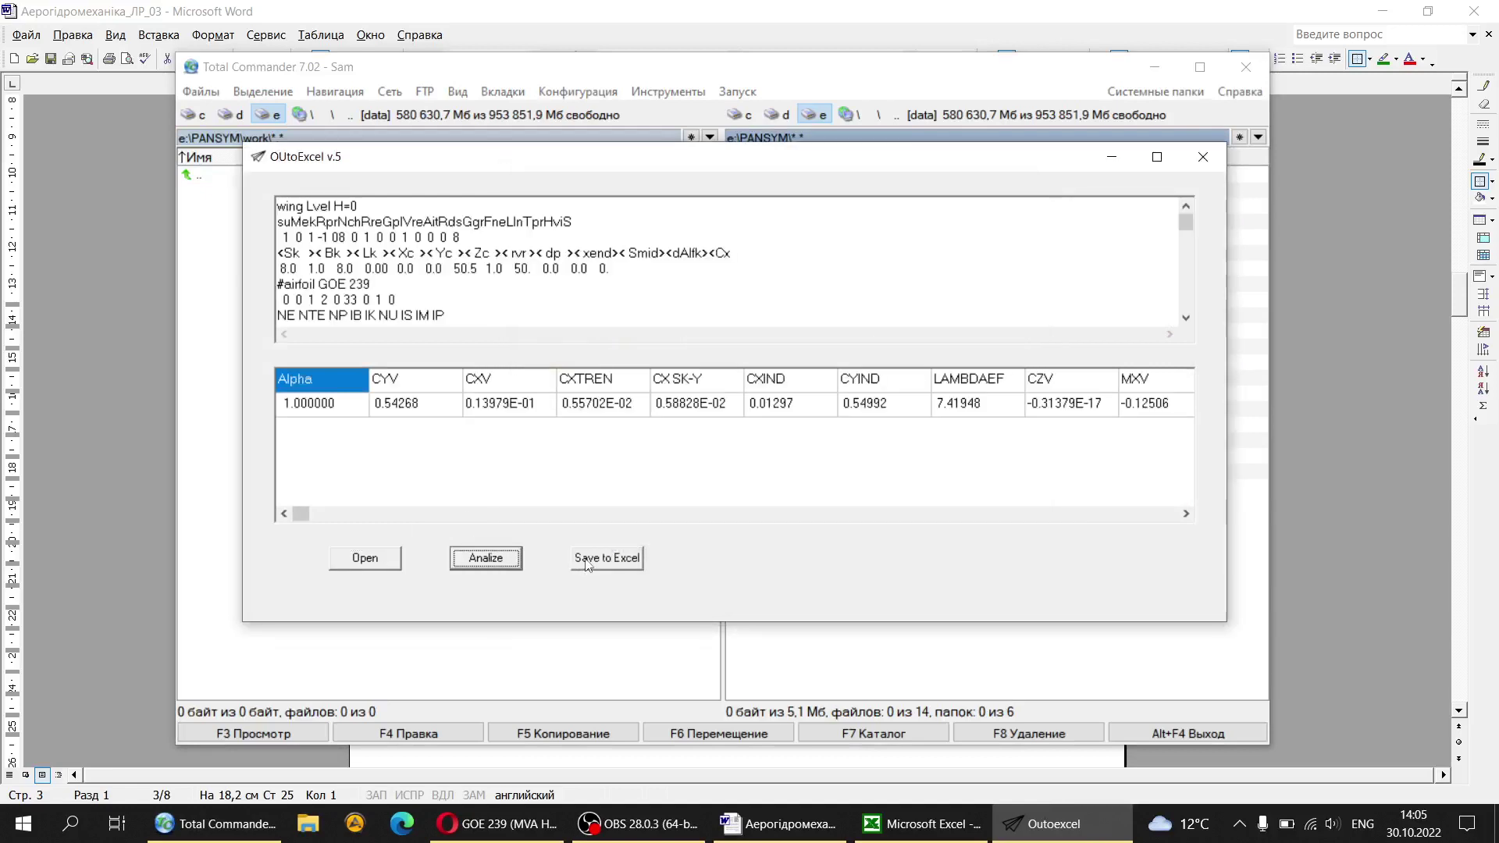
{"action": "left_click", "coordinate": [588, 562]}
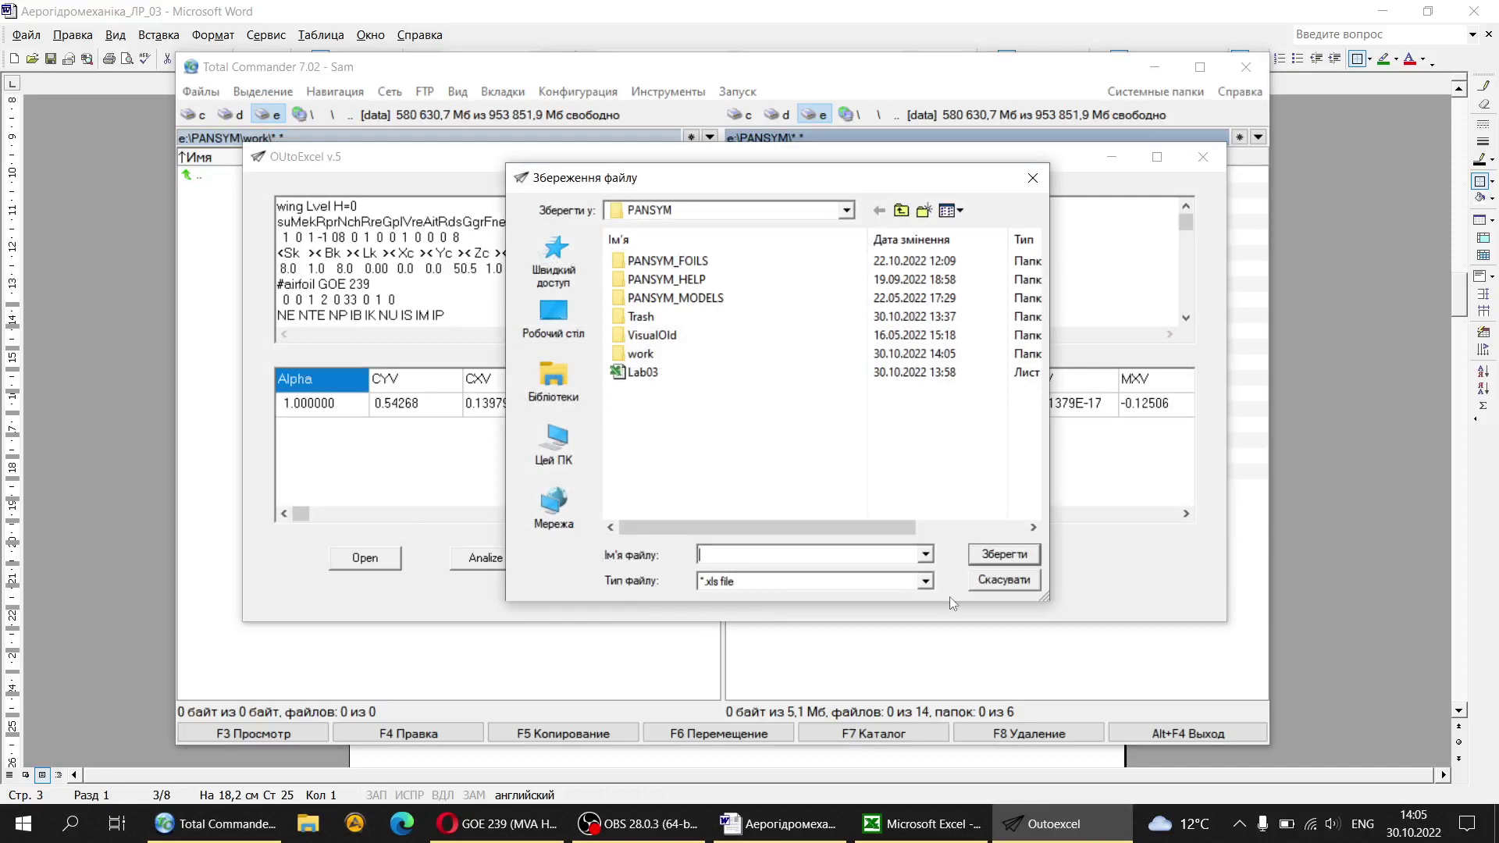
{"action": "left_click", "coordinate": [997, 583]}
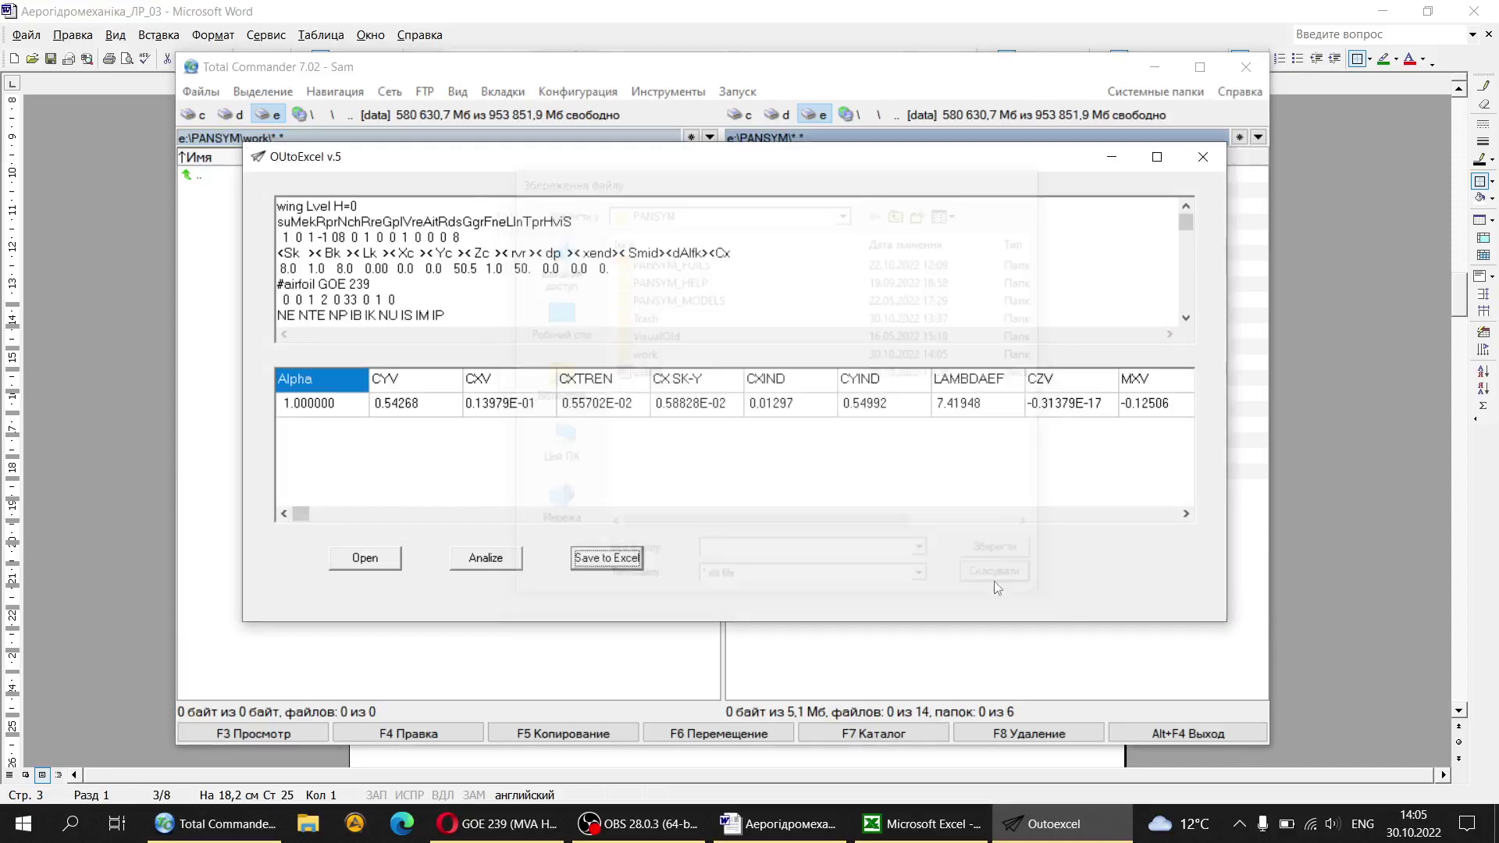
{"action": "left_click", "coordinate": [1202, 157]}
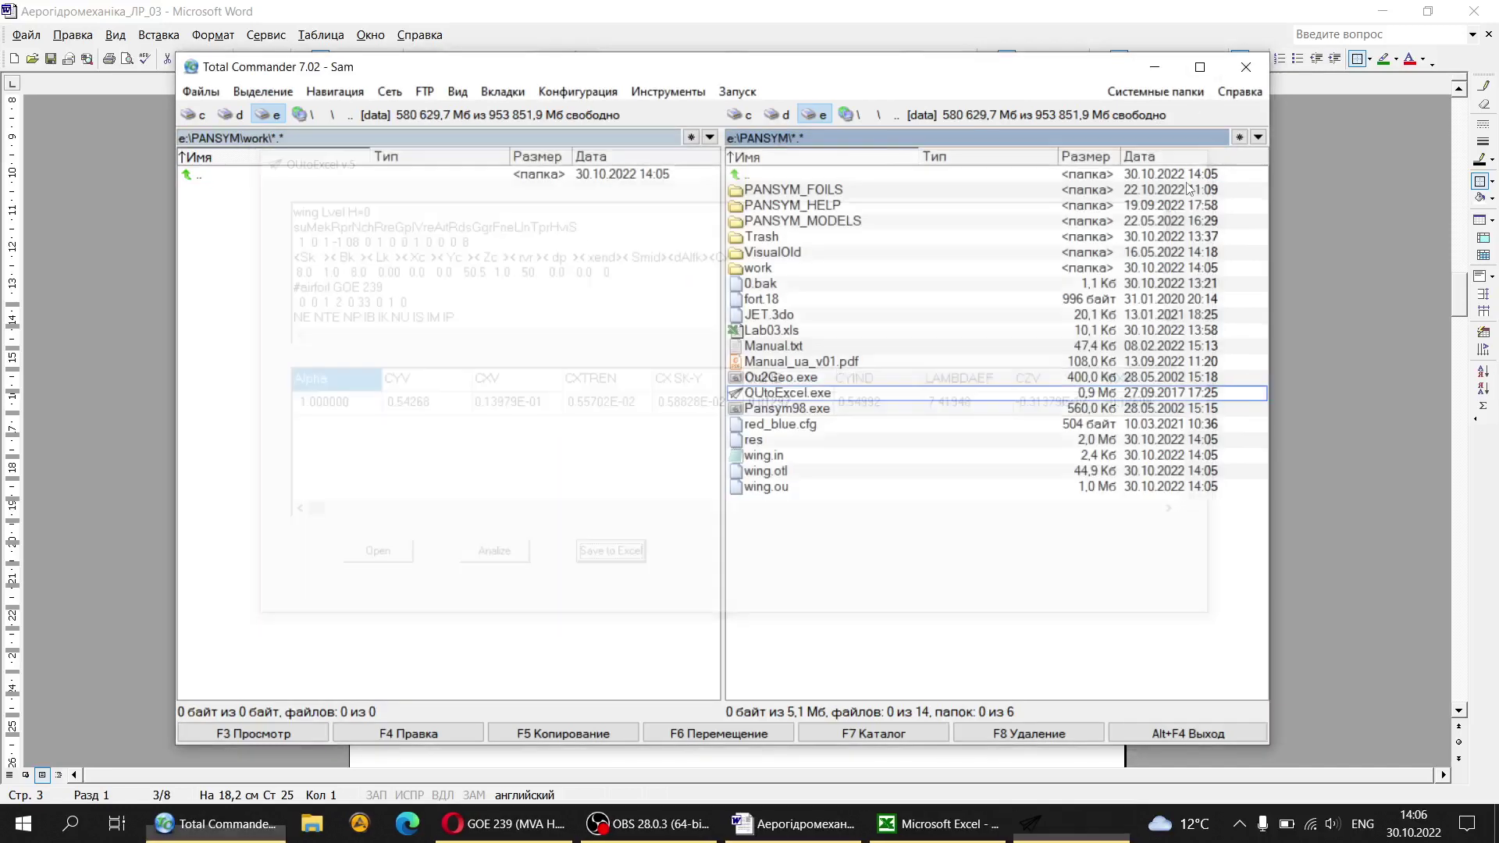
Step: Reopen wing.in, change the header's Rre value to 8 without the leading zero, review the entries, and save and close the file
{"action": "double_click", "coordinate": [783, 456]}
{"action": "scroll", "coordinate": [784, 457], "scroll_direction": "down", "scroll_amount": 1}
{"action": "scroll", "coordinate": [783, 456], "scroll_direction": "up", "scroll_amount": 1}
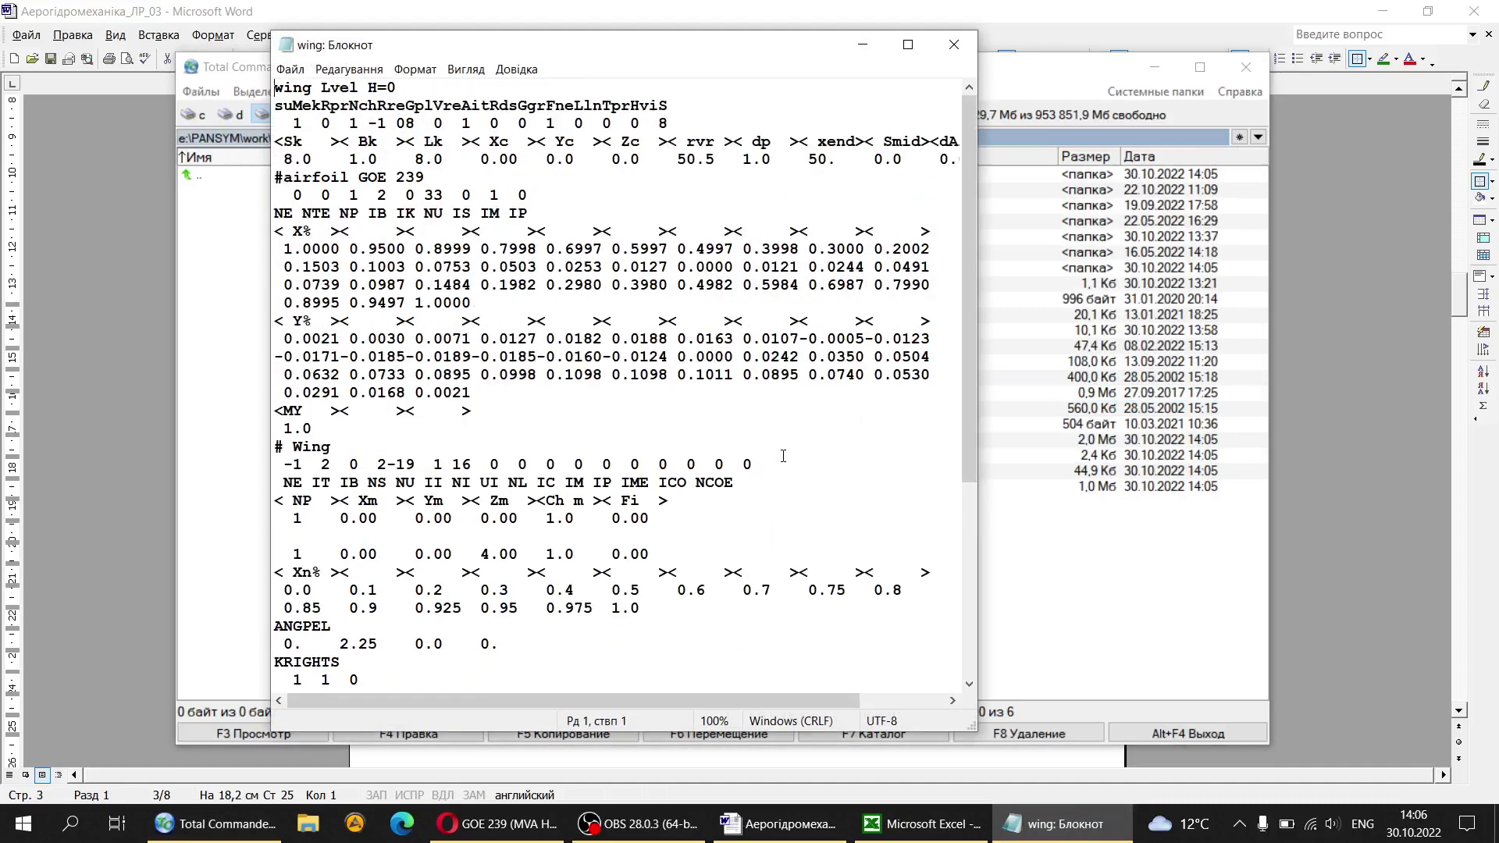
{"action": "left_click", "coordinate": [401, 125]}
{"action": "key", "text": "BackSpace"}
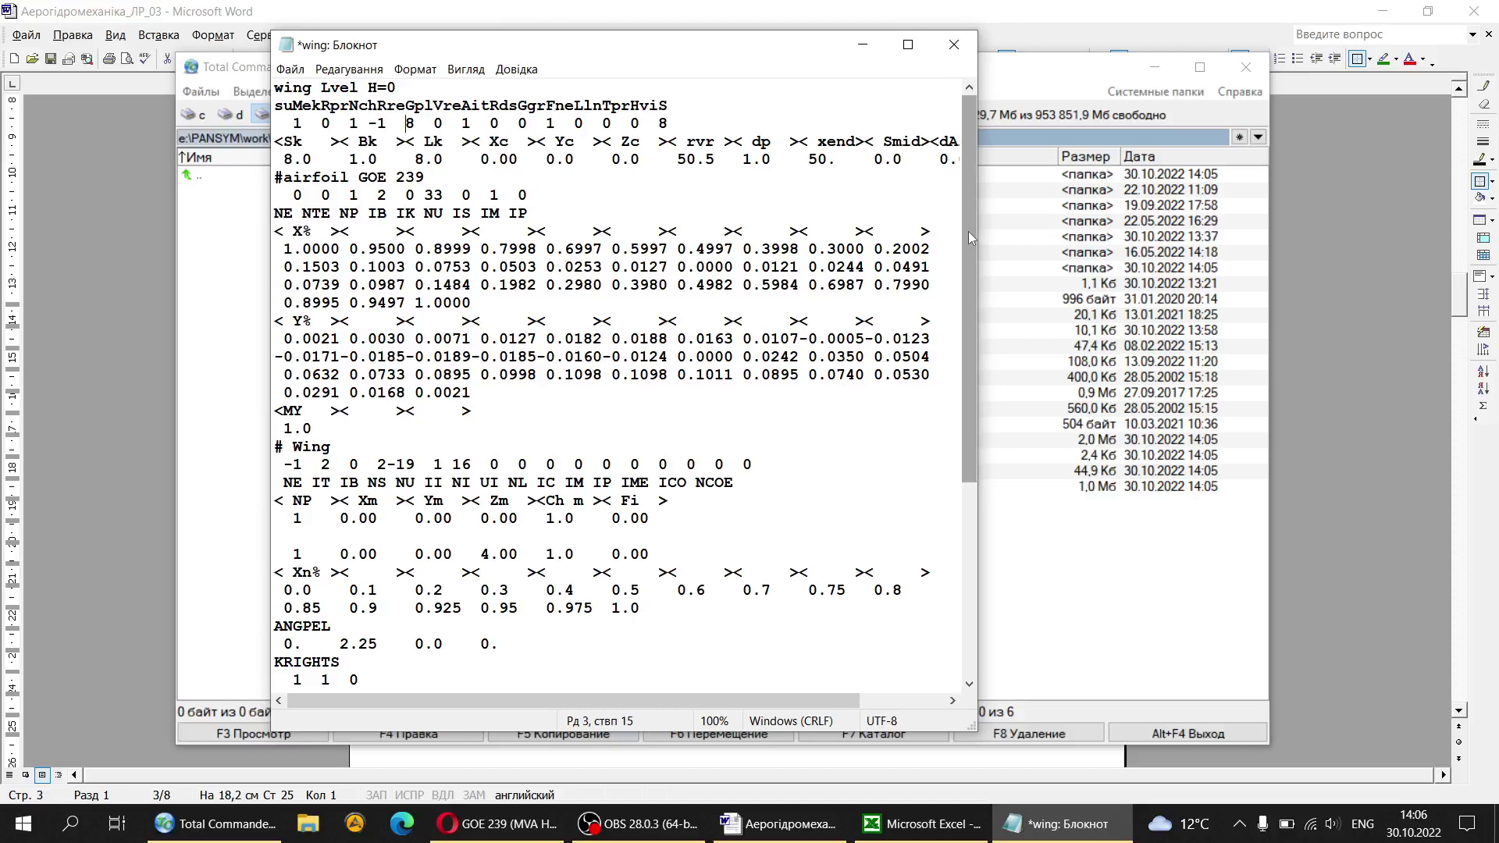
{"action": "left_click_drag", "start_coordinate": [968, 231], "coordinate": [968, 426]}
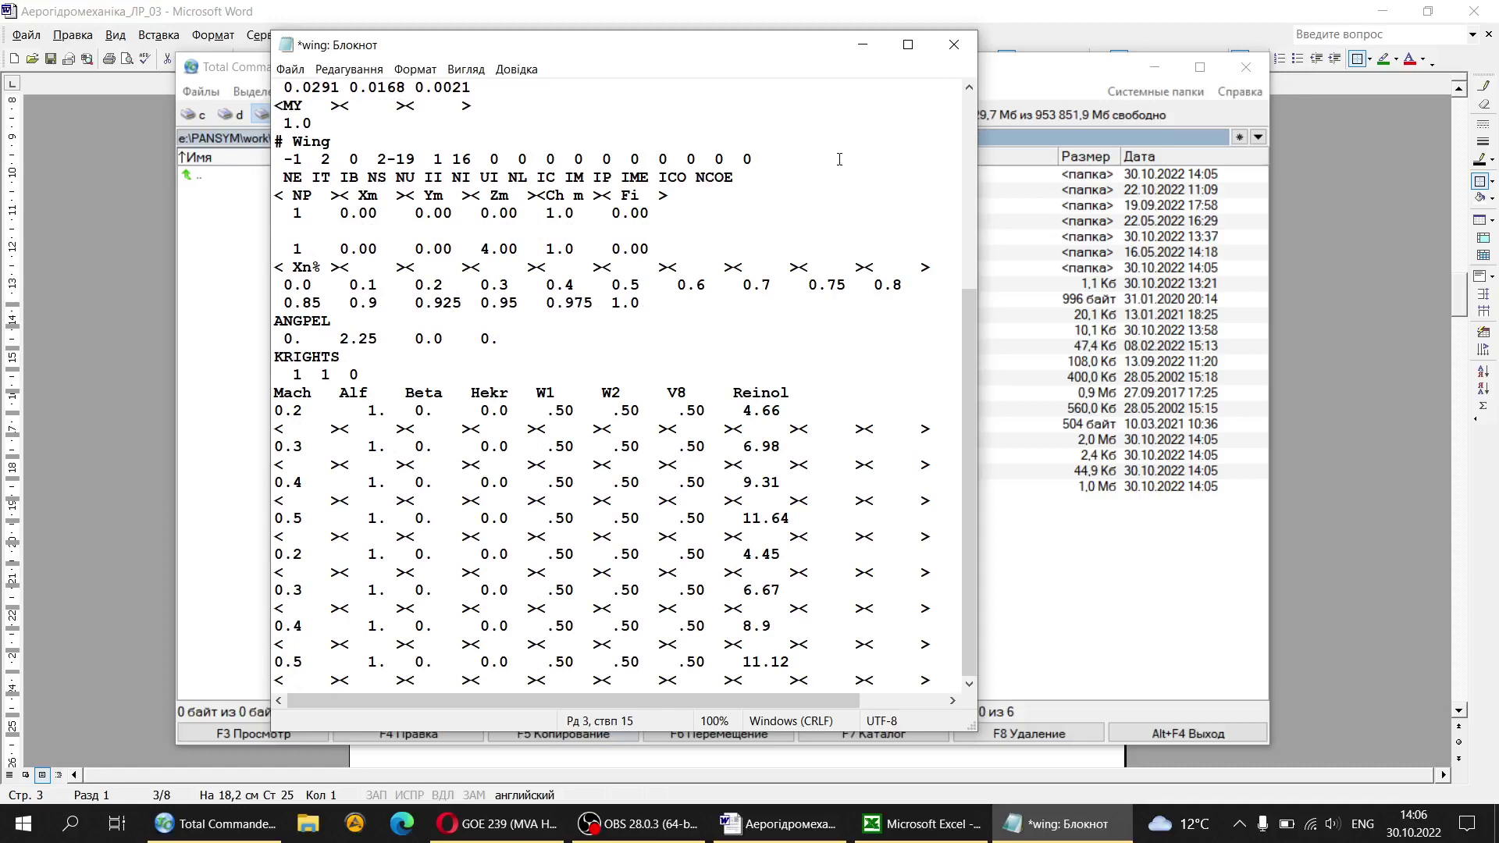
{"action": "left_click", "coordinate": [954, 44]}
{"action": "left_click", "coordinate": [620, 427]}
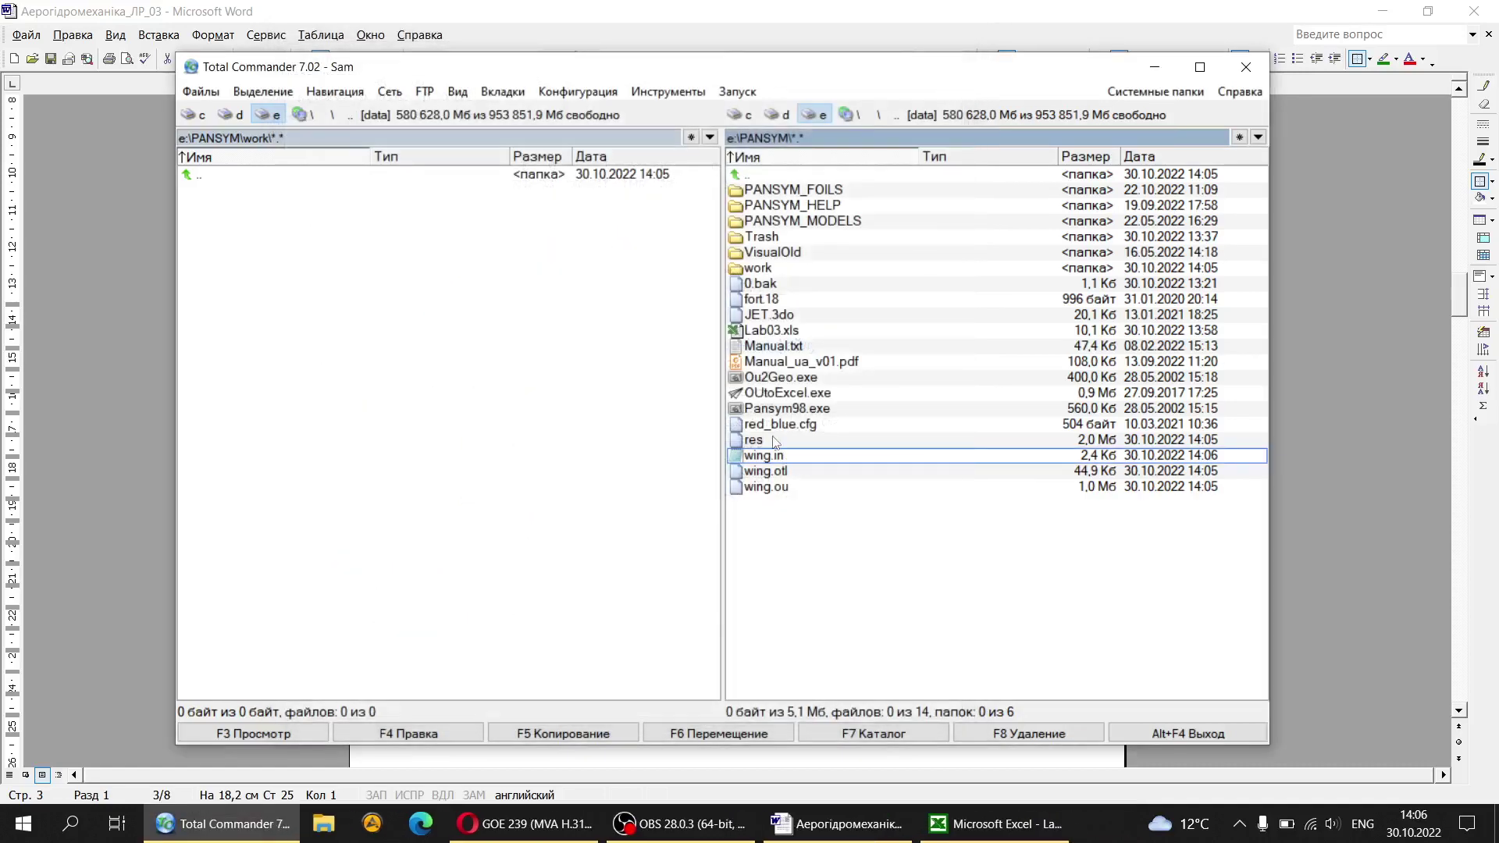
Step: Run Pansym98.exe with the input file name wing
{"action": "double_click", "coordinate": [776, 409]}
{"action": "type", "text": "wi"}
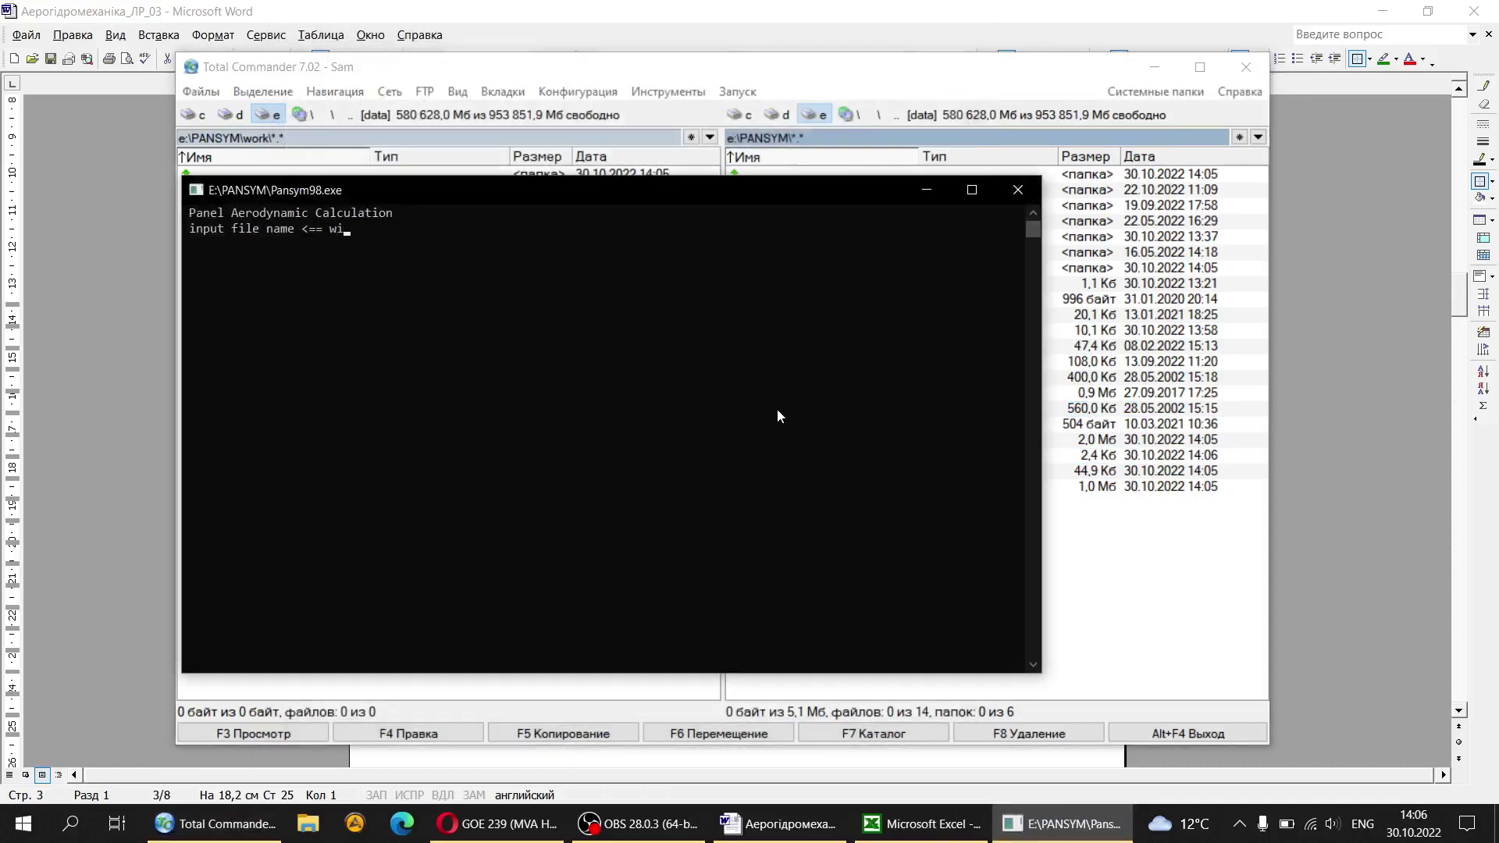
{"action": "type", "text": "n"}
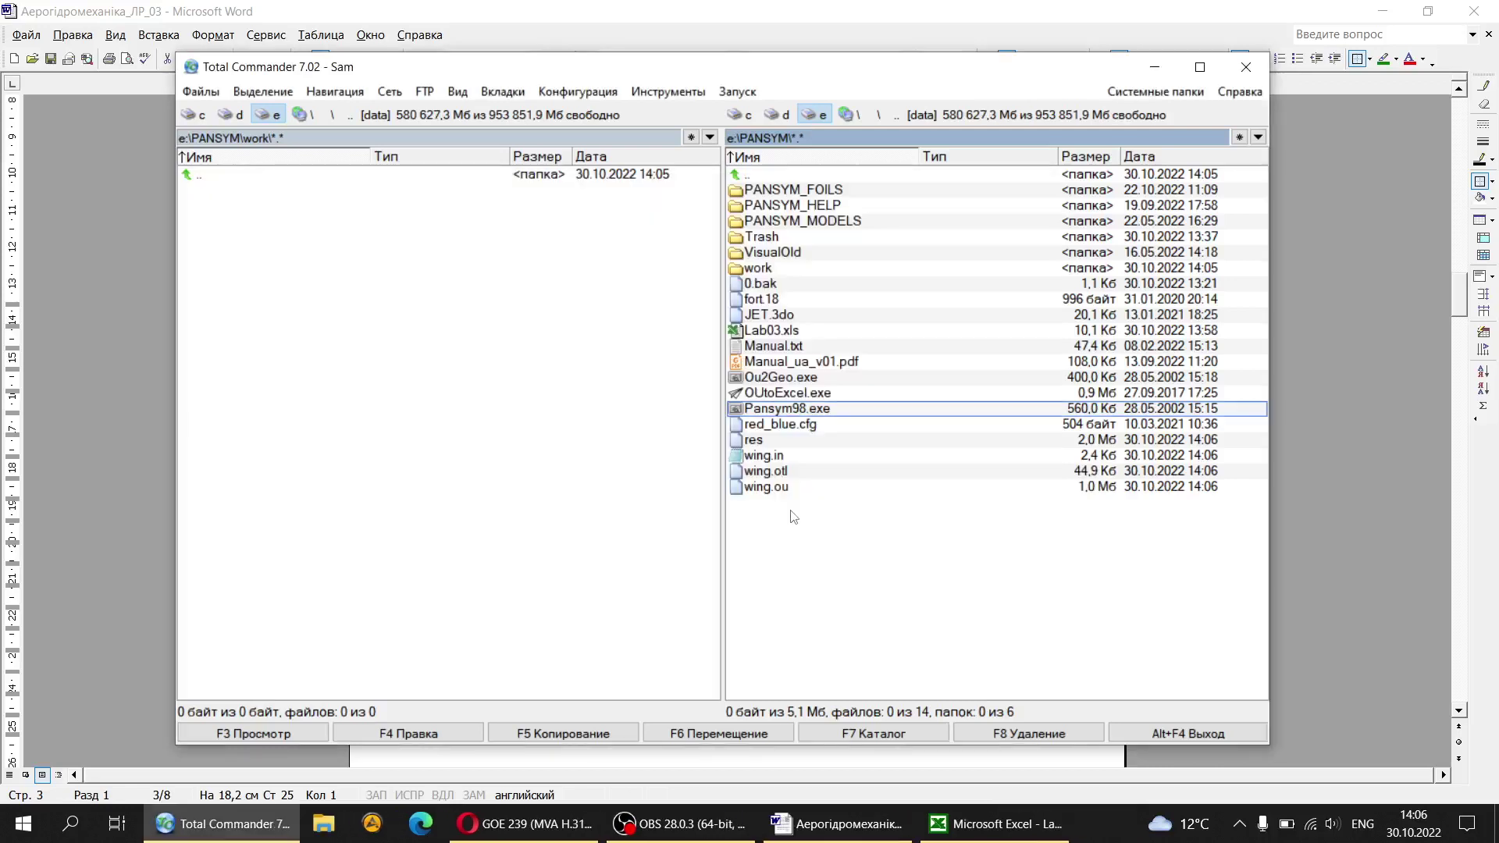
Step: Start OUtoExcel, load wing.ou from the PANSYM folder and analyze its results
{"action": "double_click", "coordinate": [793, 393]}
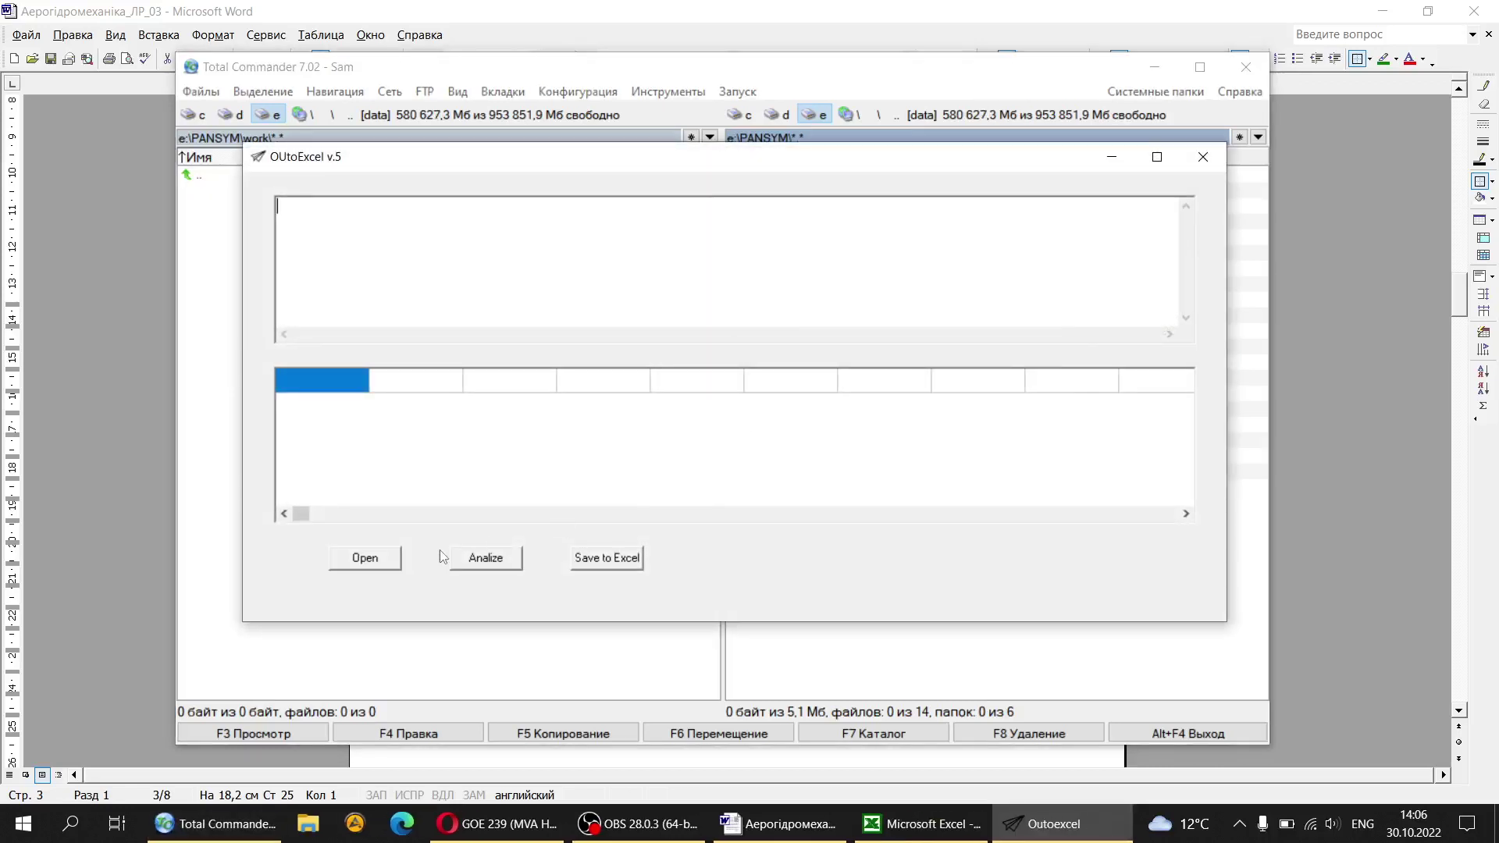
{"action": "left_click", "coordinate": [390, 559]}
{"action": "left_click", "coordinate": [649, 373]}
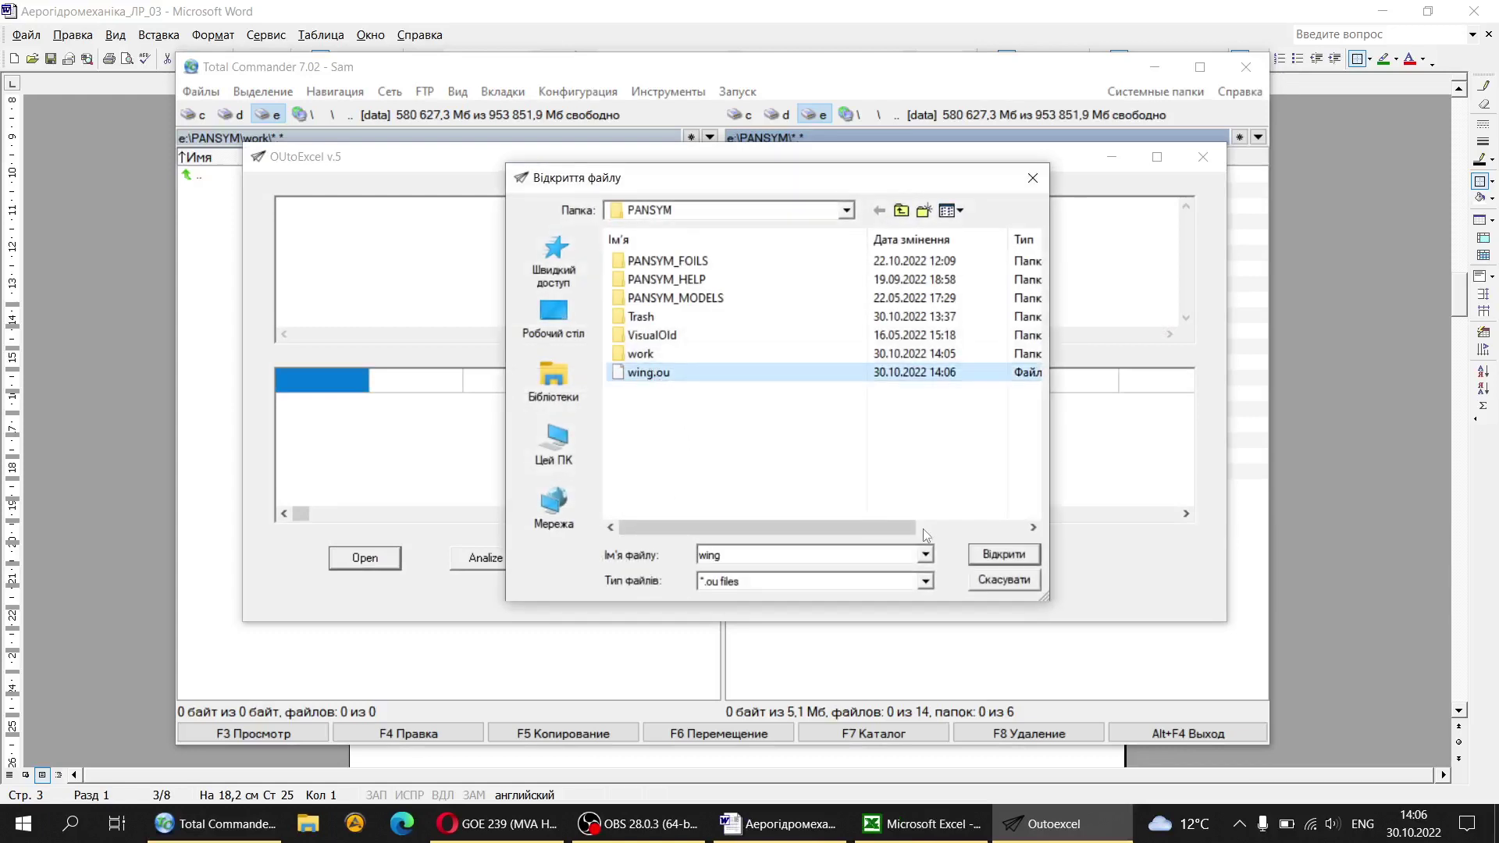
{"action": "left_click", "coordinate": [981, 552]}
{"action": "left_click", "coordinate": [482, 559]}
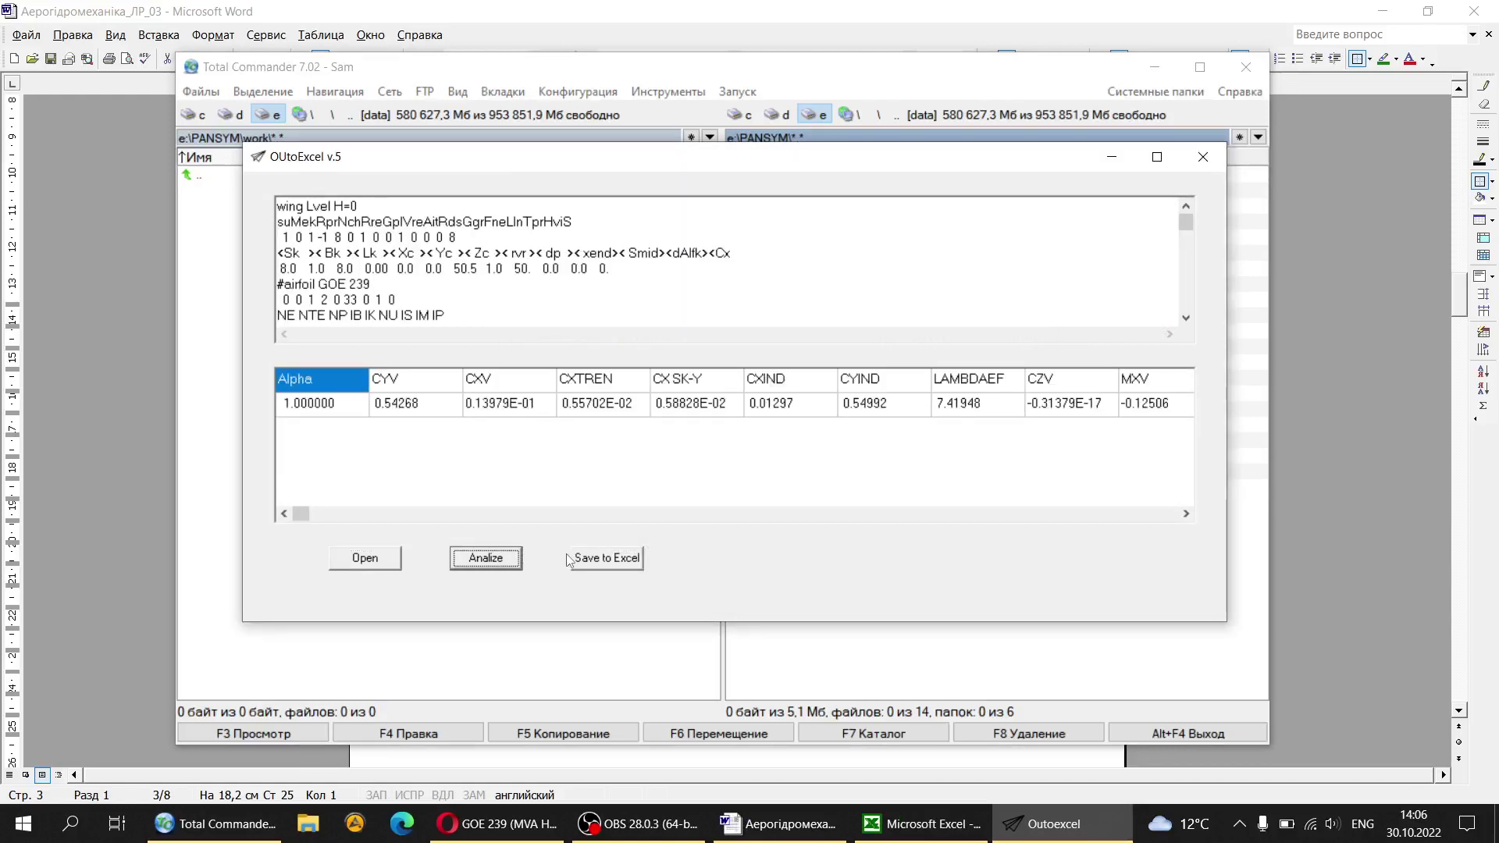
Step: Save the analyzed results to an Excel file named 11 and open 11.xls from Total Commander
{"action": "left_click", "coordinate": [619, 560]}
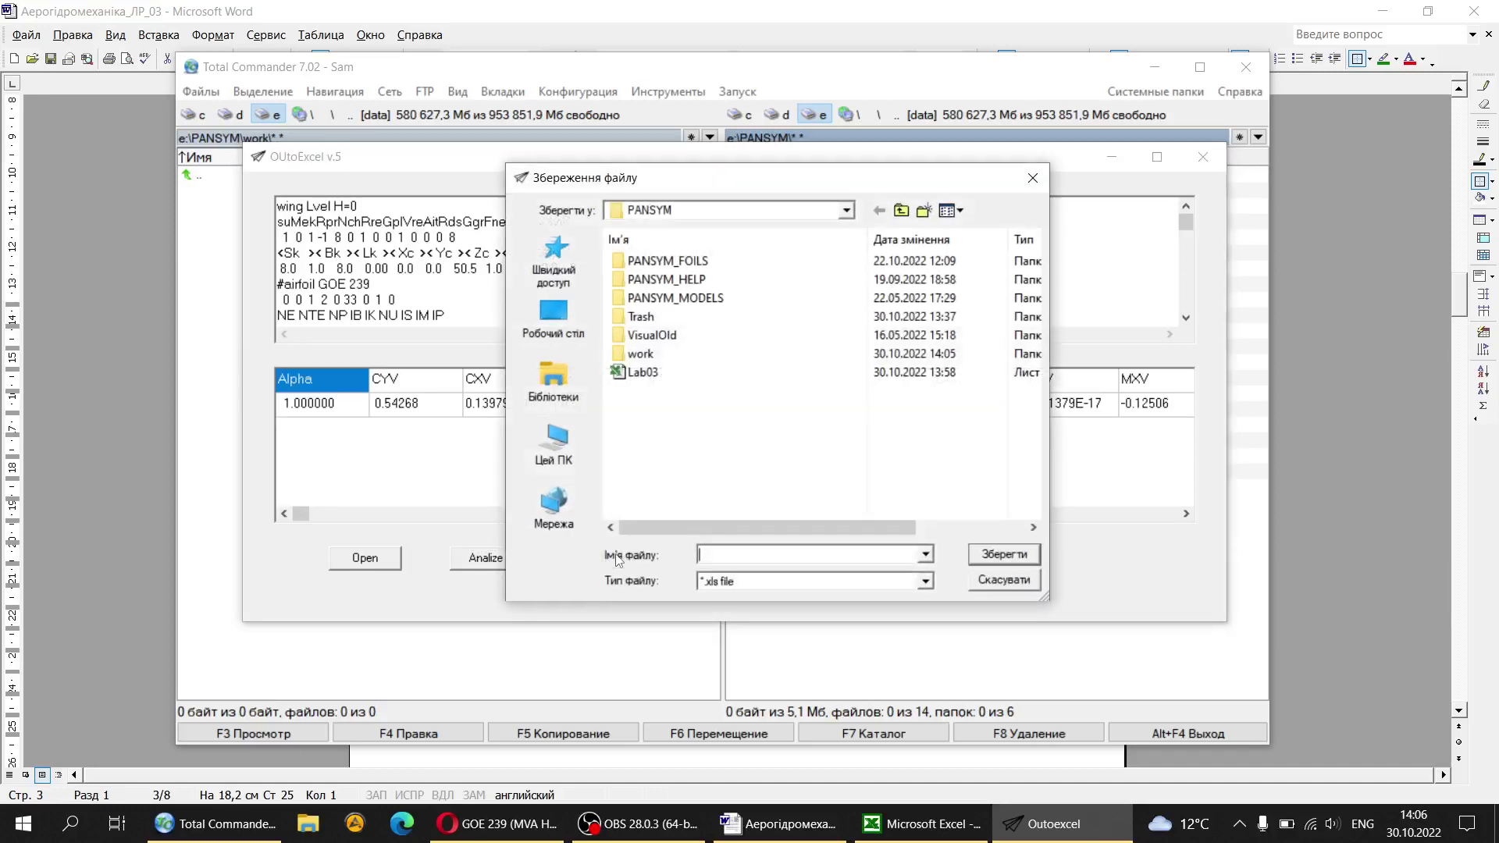
{"action": "type", "text": "11"}
{"action": "left_click", "coordinate": [995, 556]}
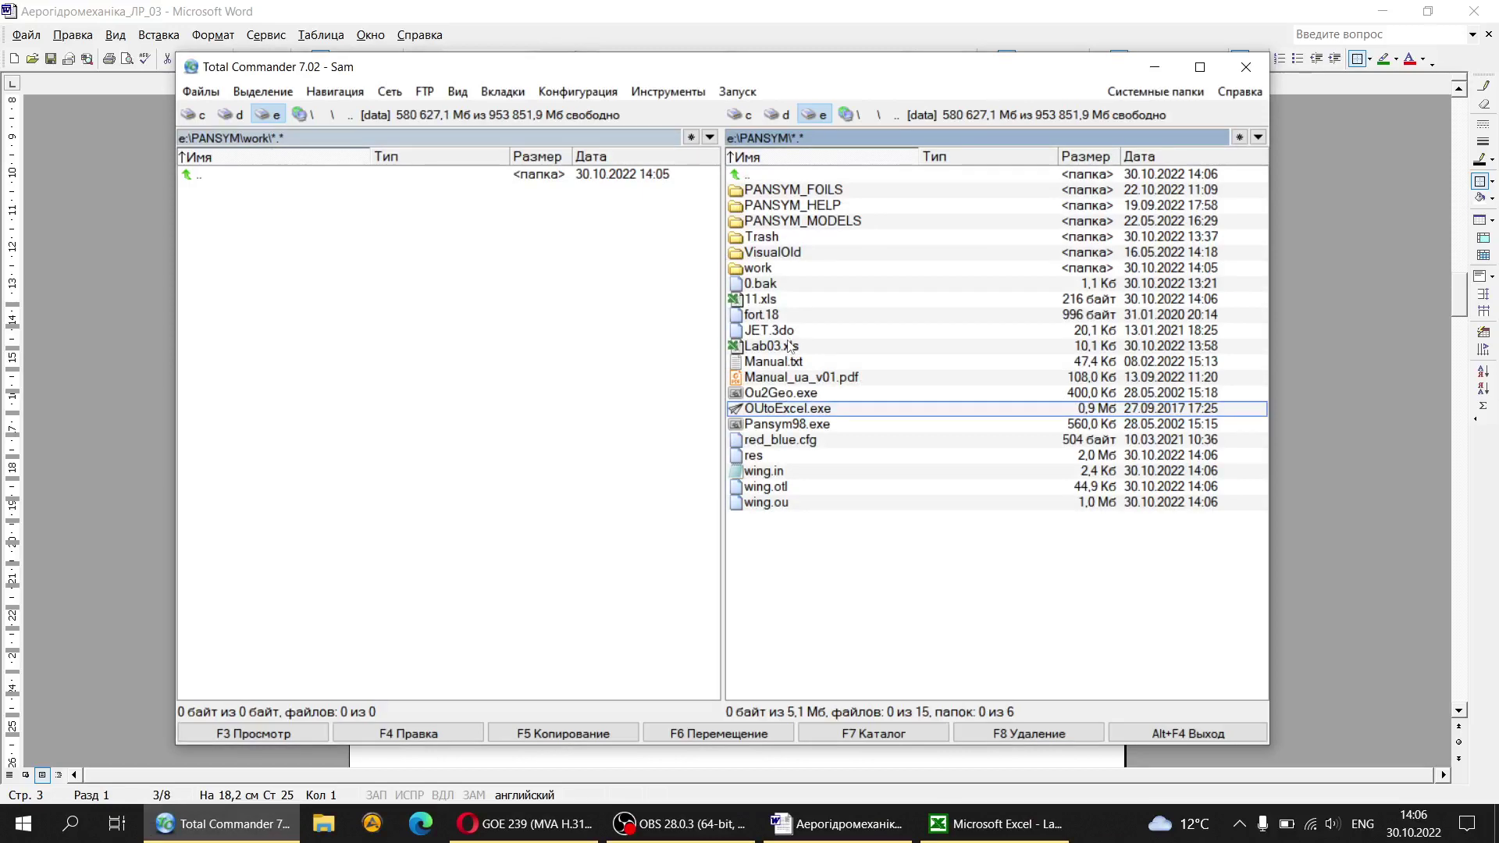
{"action": "double_click", "coordinate": [769, 301]}
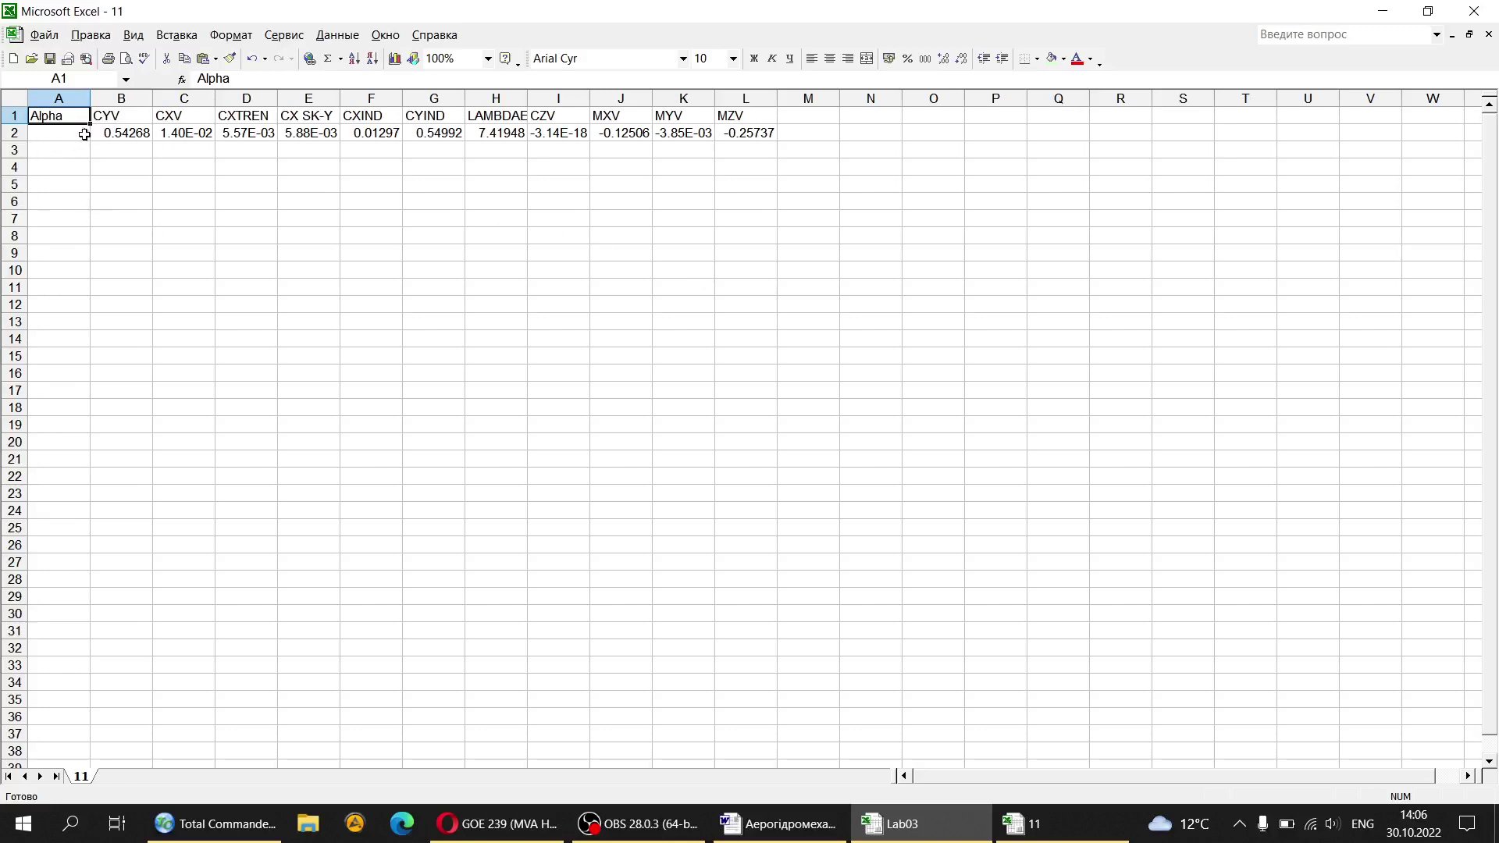
Step: Reopen wing.in from Total Commander, delete every regime after the first Mach 0.2, Reinol 4.66 entry, and save and close the file
{"action": "left_click", "coordinate": [234, 834]}
{"action": "double_click", "coordinate": [766, 484]}
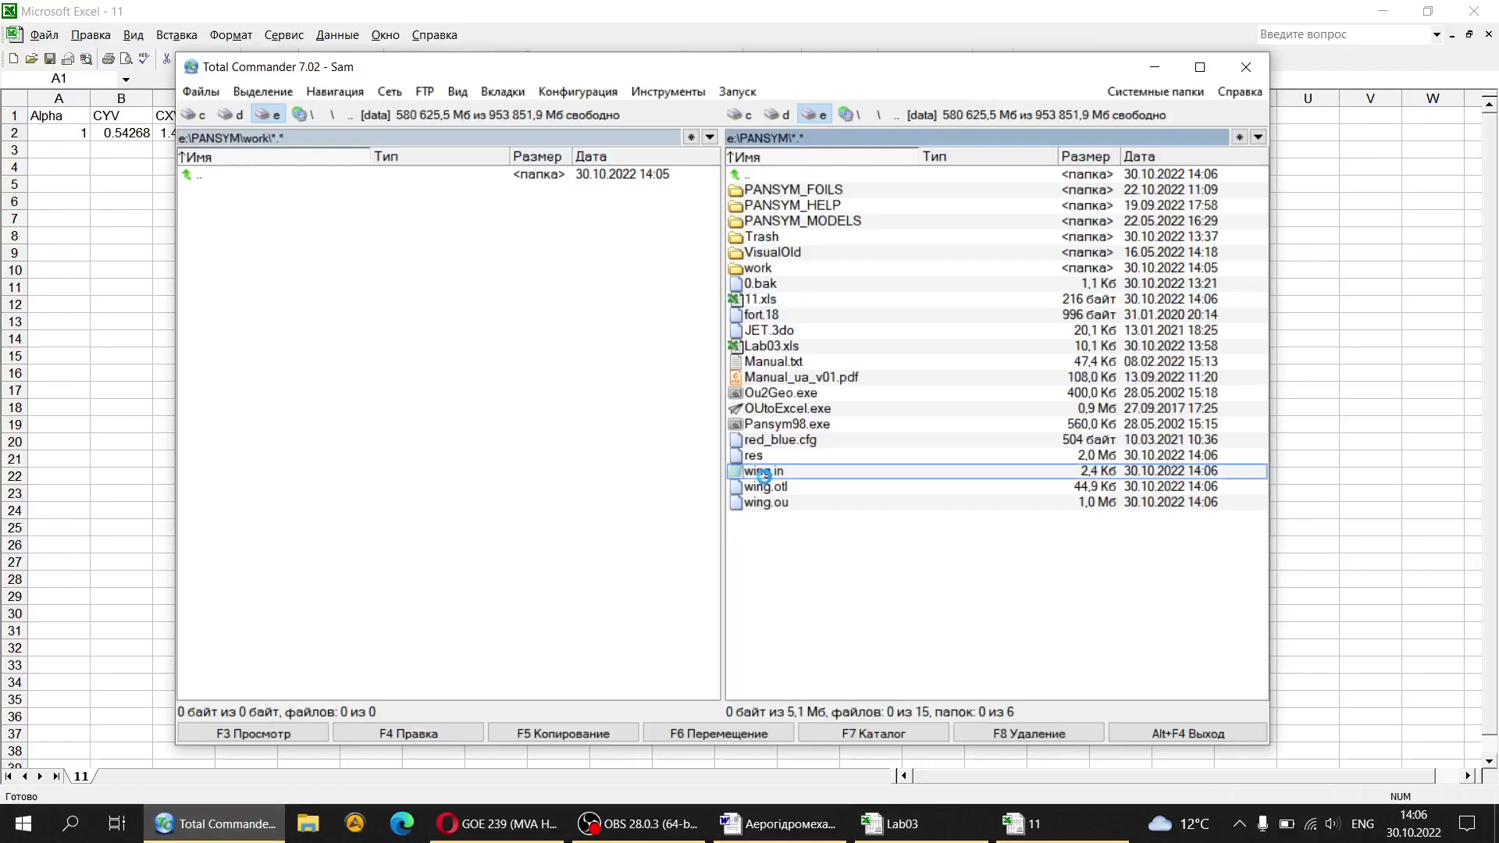
{"action": "scroll", "coordinate": [401, 524], "scroll_direction": "down", "scroll_amount": 8}
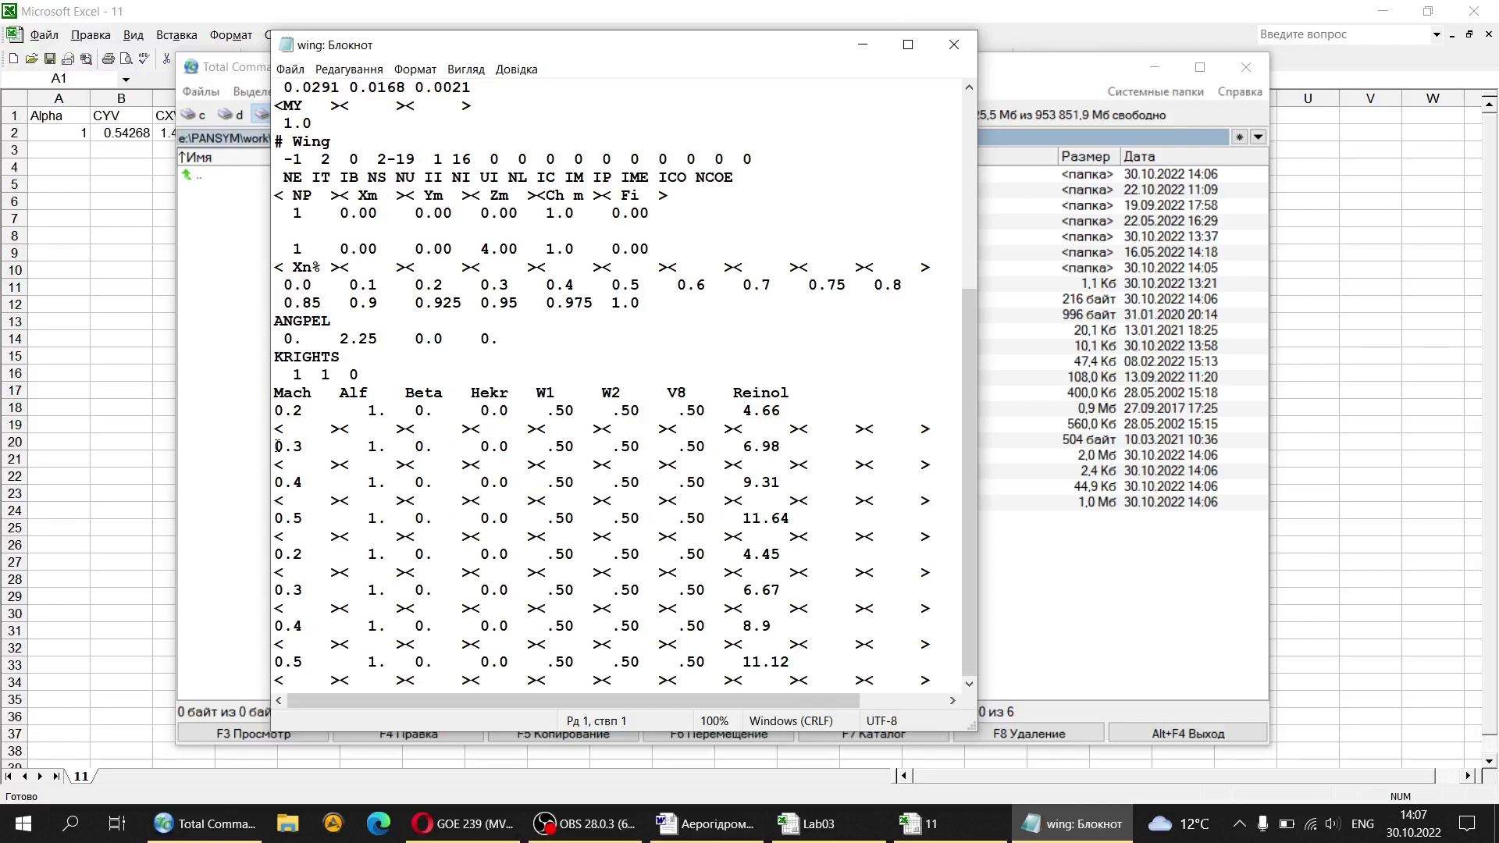
{"action": "left_click_drag", "start_coordinate": [277, 448], "coordinate": [946, 685]}
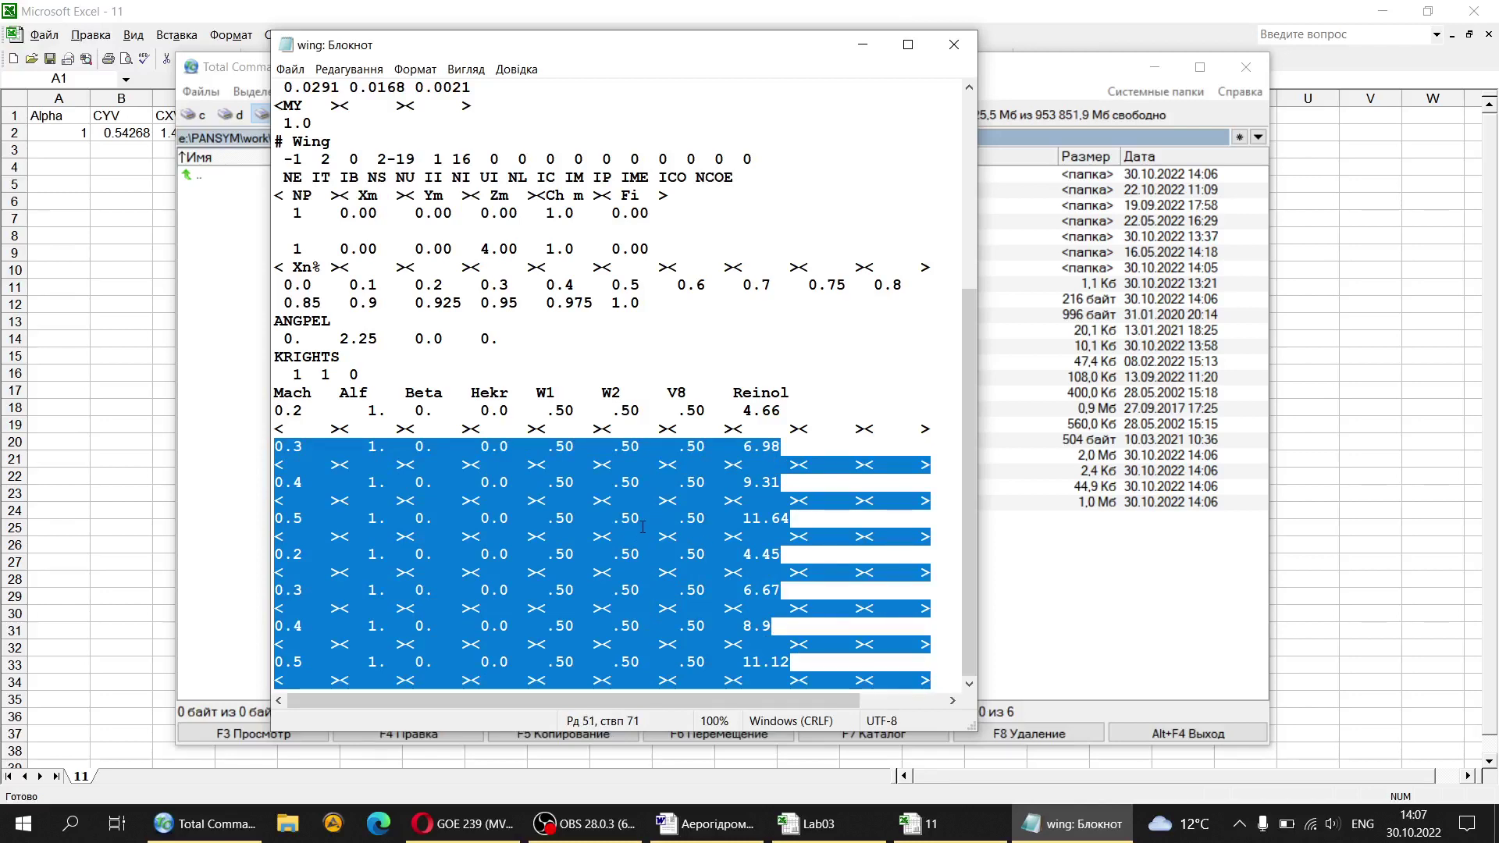
{"action": "key", "text": "BackSpace"}
{"action": "key", "text": "BackSpace"}
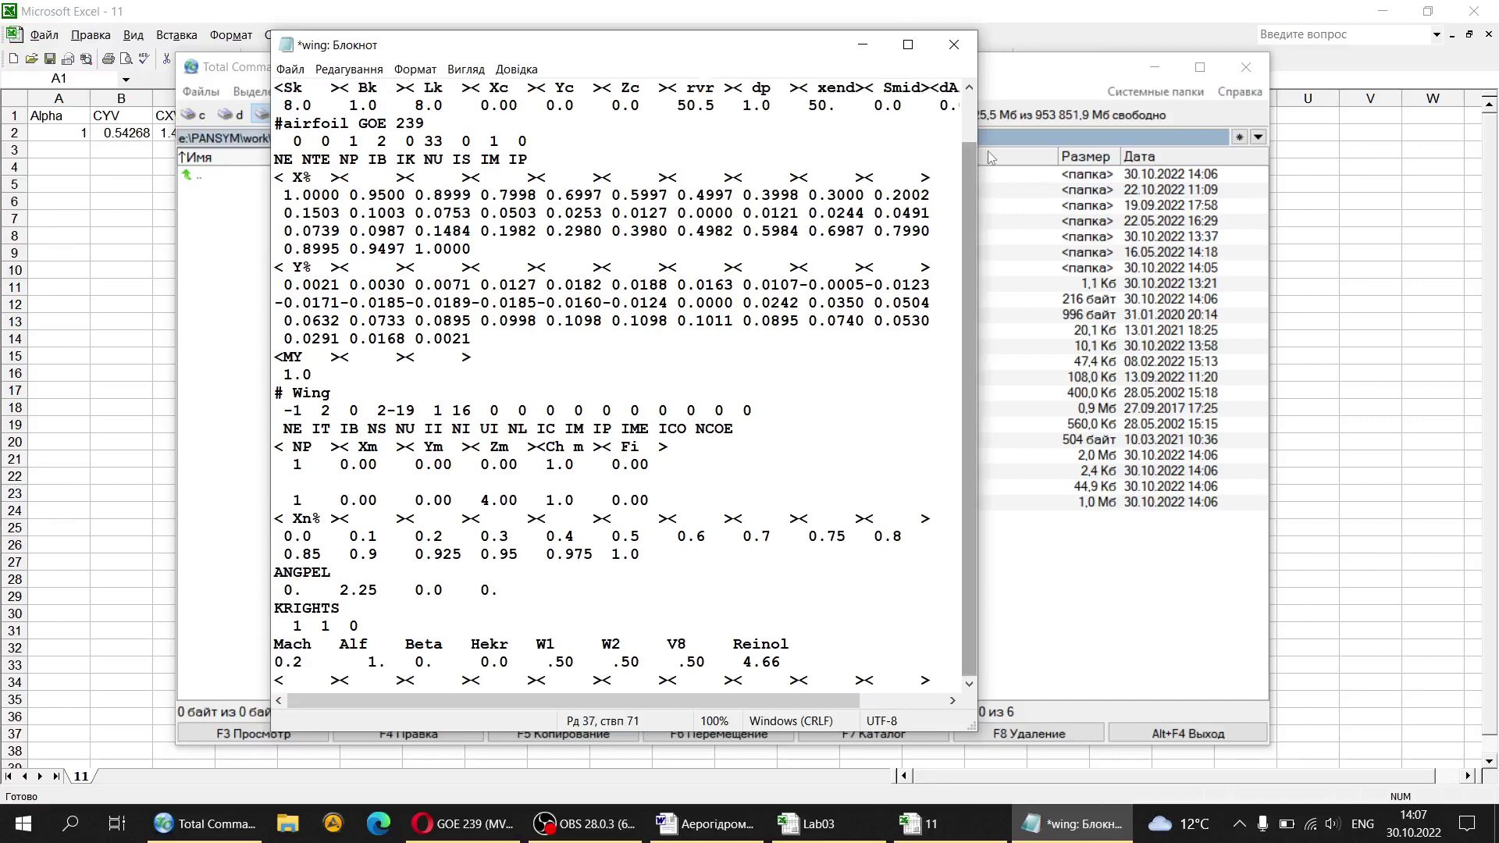
{"action": "left_click", "coordinate": [954, 45]}
{"action": "left_click", "coordinate": [641, 425]}
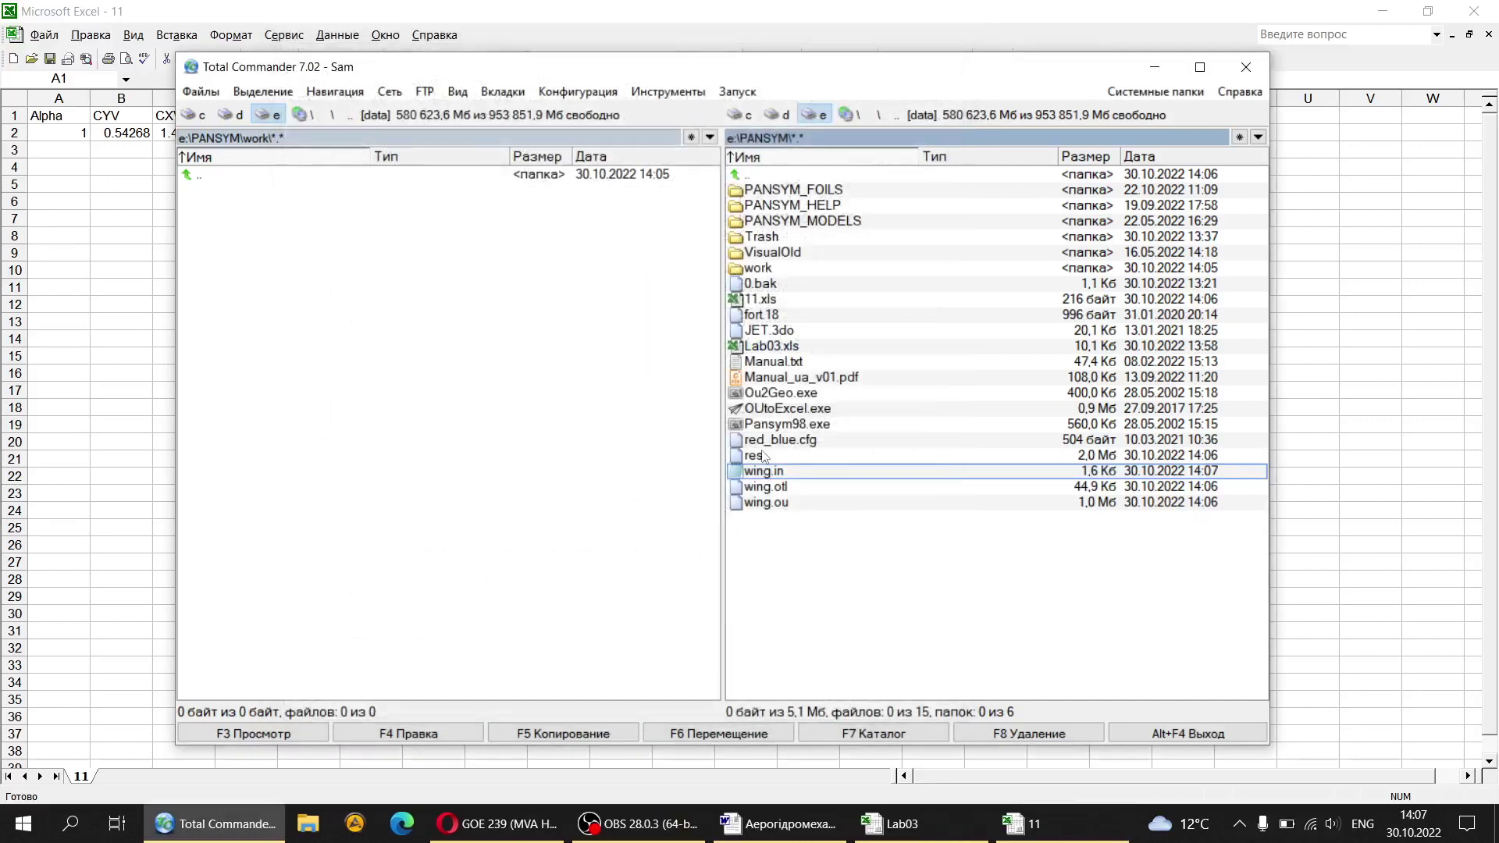
Step: Run Pansym98.exe on wing with the shortened list of regimes
{"action": "double_click", "coordinate": [784, 426]}
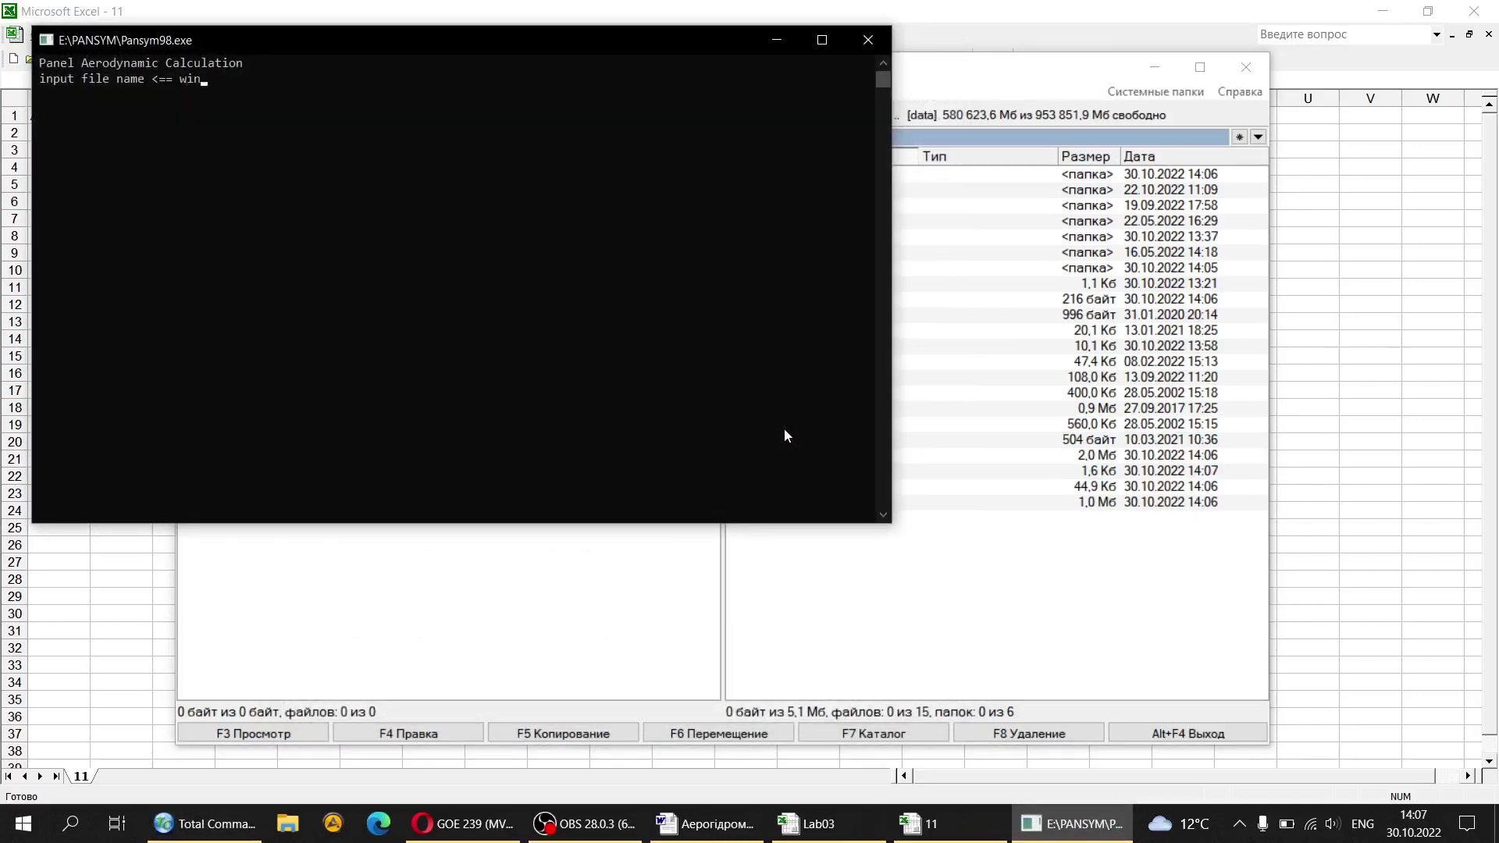
{"action": "type", "text": "wing"}
{"action": "key", "text": "Return"}
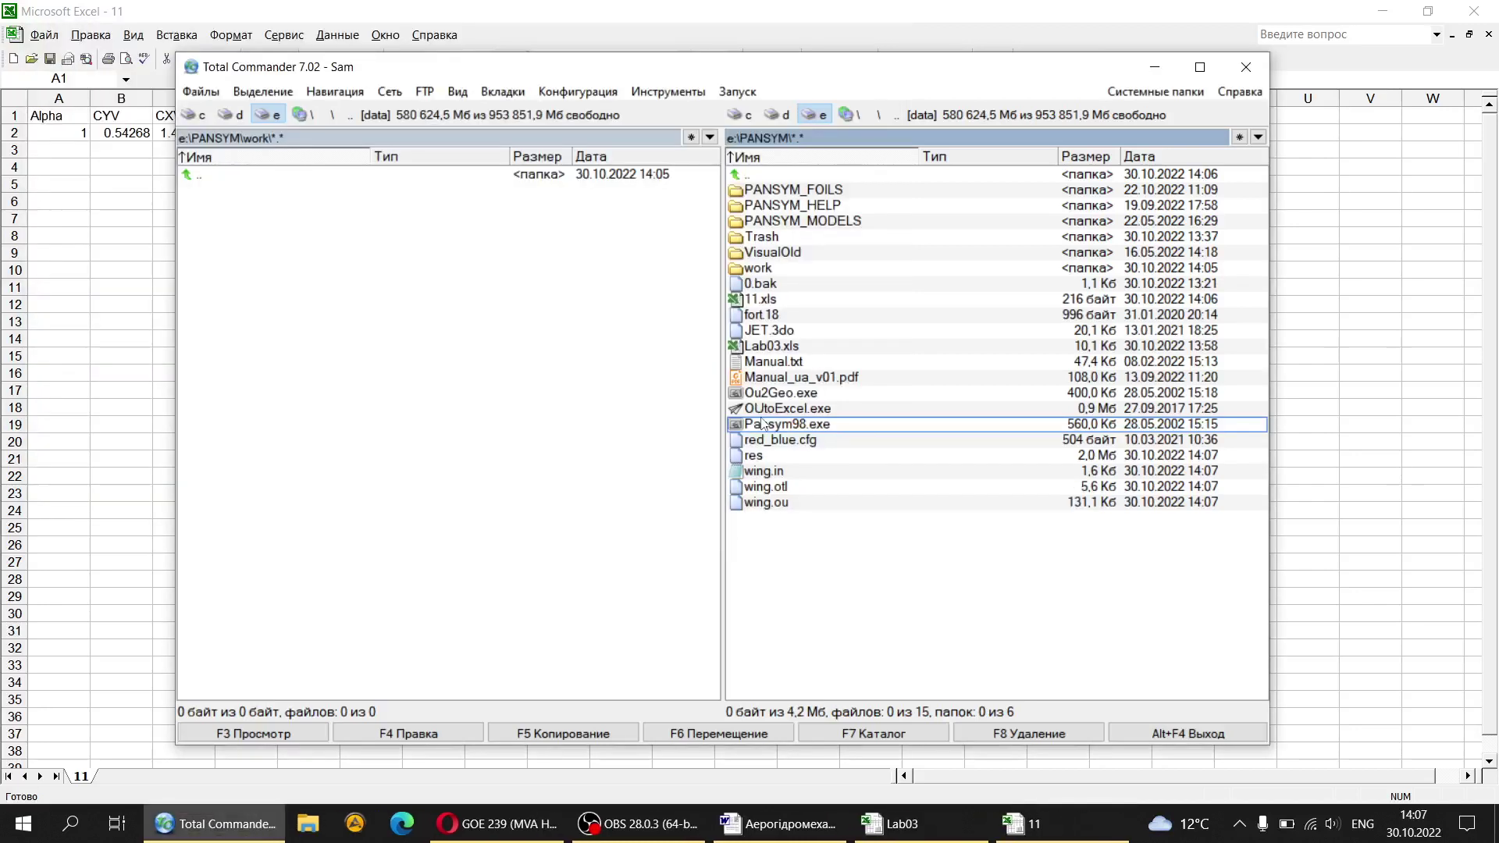
Step: Set the header's Rre value to 1 in wing.in, and save and close the file
{"action": "double_click", "coordinate": [765, 473]}
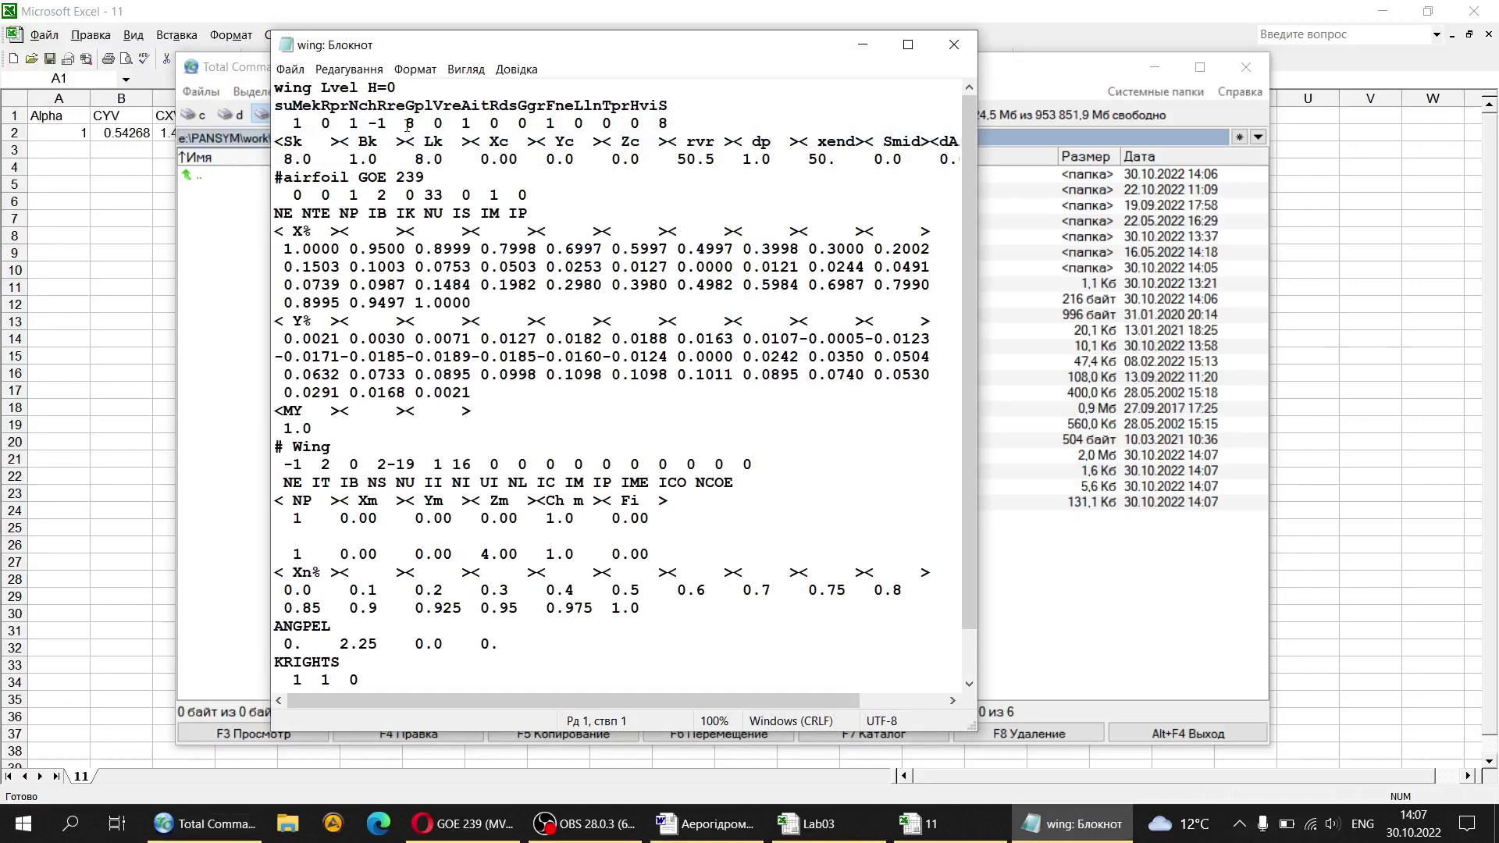
{"action": "double_click", "coordinate": [408, 123]}
{"action": "type", "text": "1"}
{"action": "left_click", "coordinate": [950, 47]}
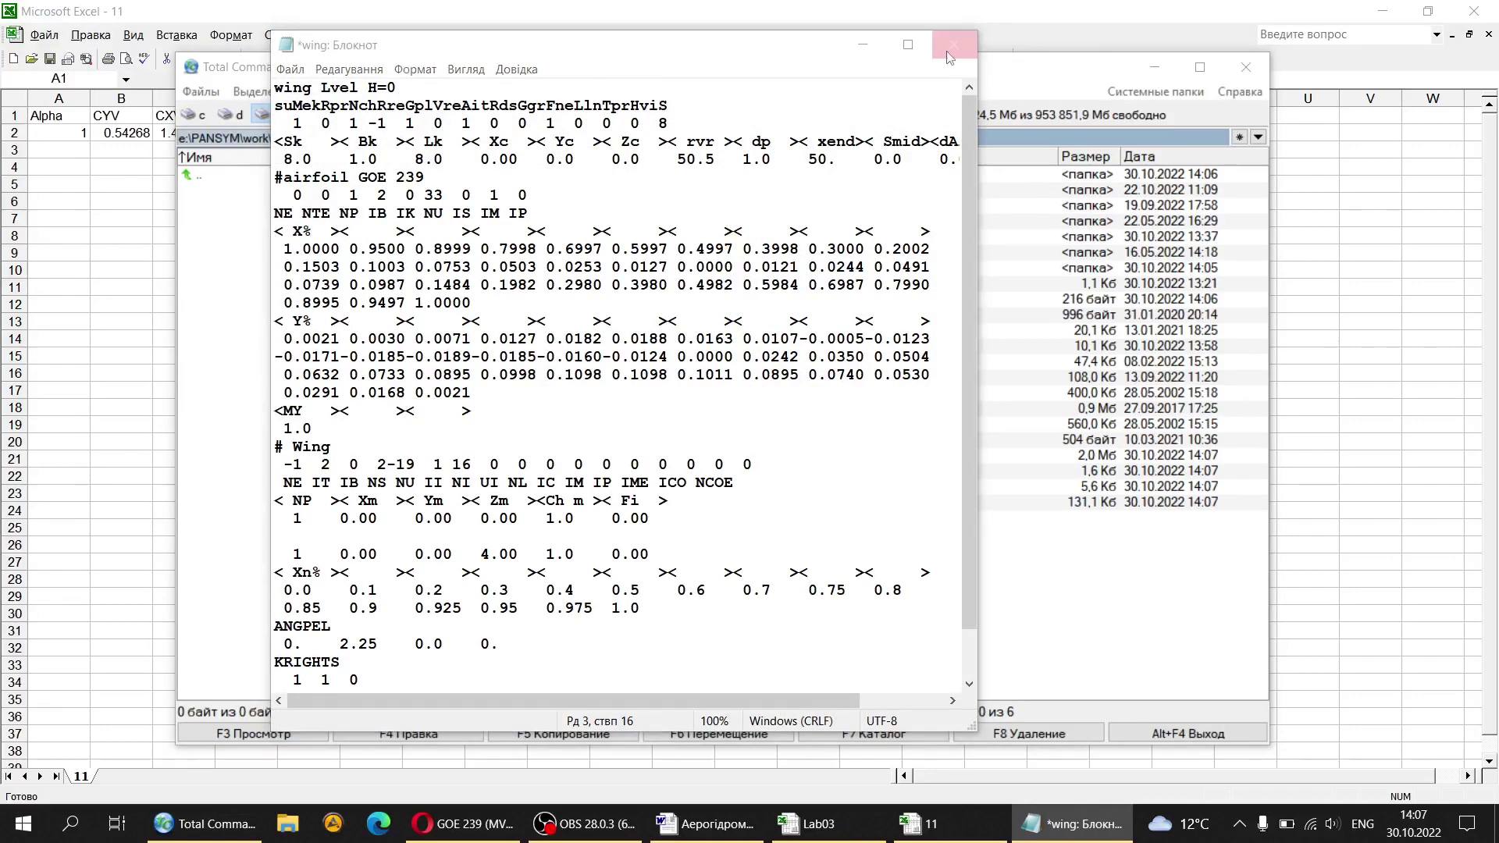
{"action": "left_click", "coordinate": [645, 423]}
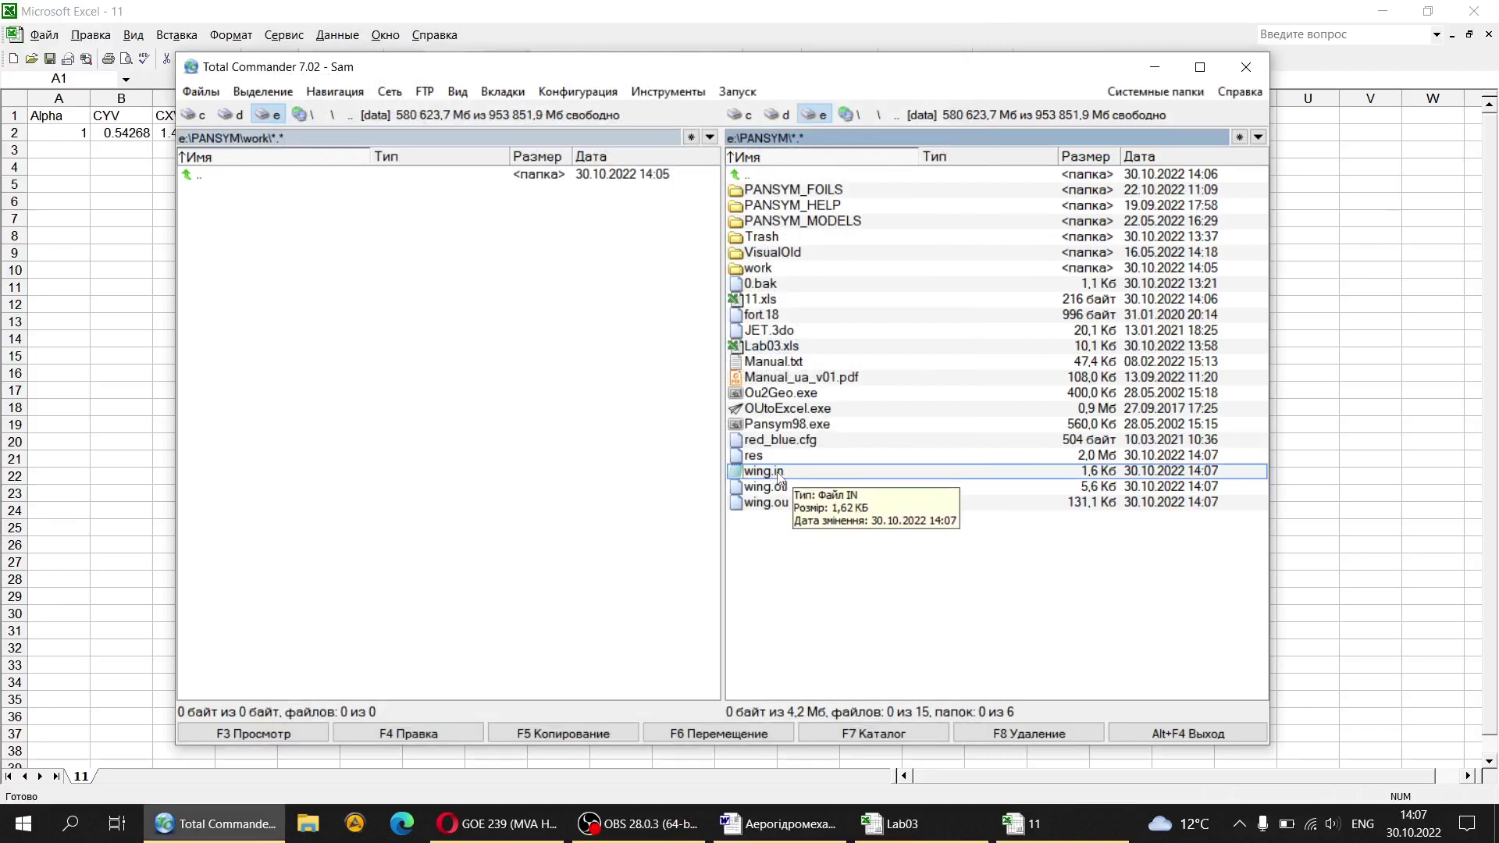
Step: Run Pansym98.exe again for the single regime, and load and analyze wing.ou in OUtoExcel
{"action": "double_click", "coordinate": [785, 426]}
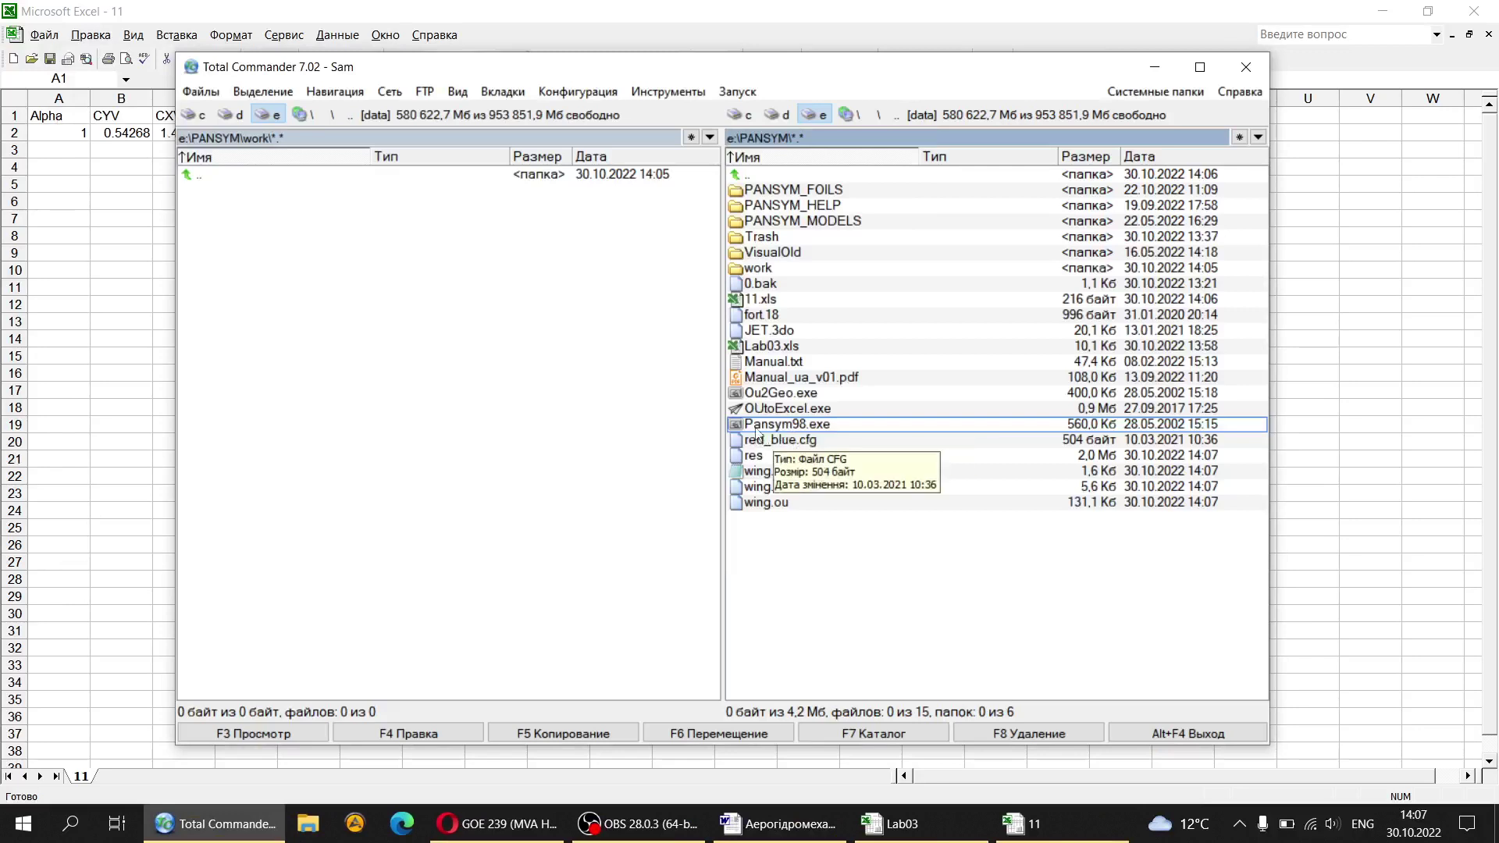
{"action": "double_click", "coordinate": [785, 409]}
{"action": "left_click", "coordinate": [365, 558]}
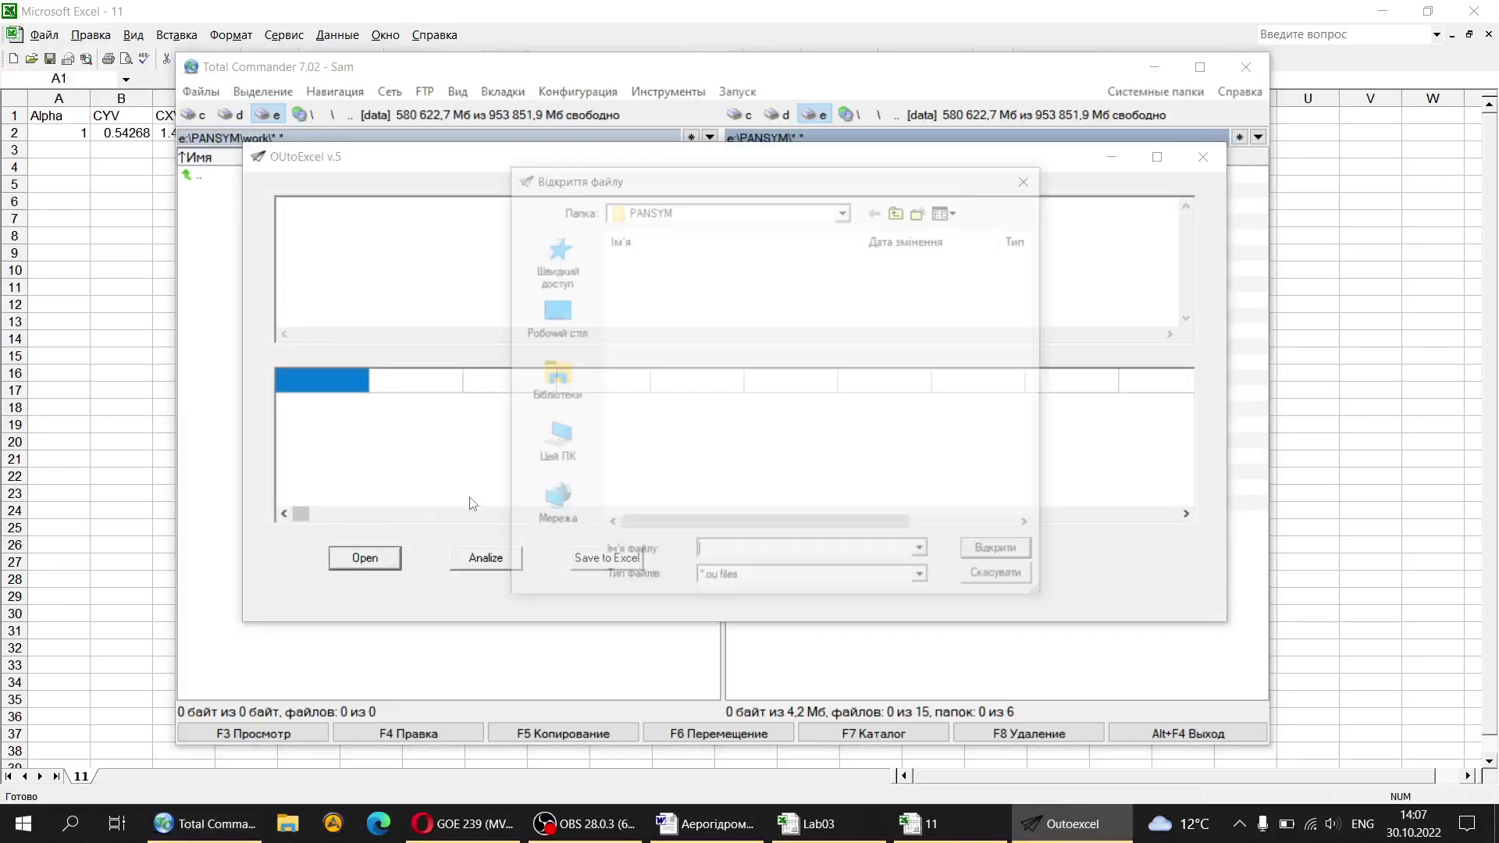
{"action": "left_click", "coordinate": [648, 376]}
{"action": "left_click", "coordinate": [995, 548]}
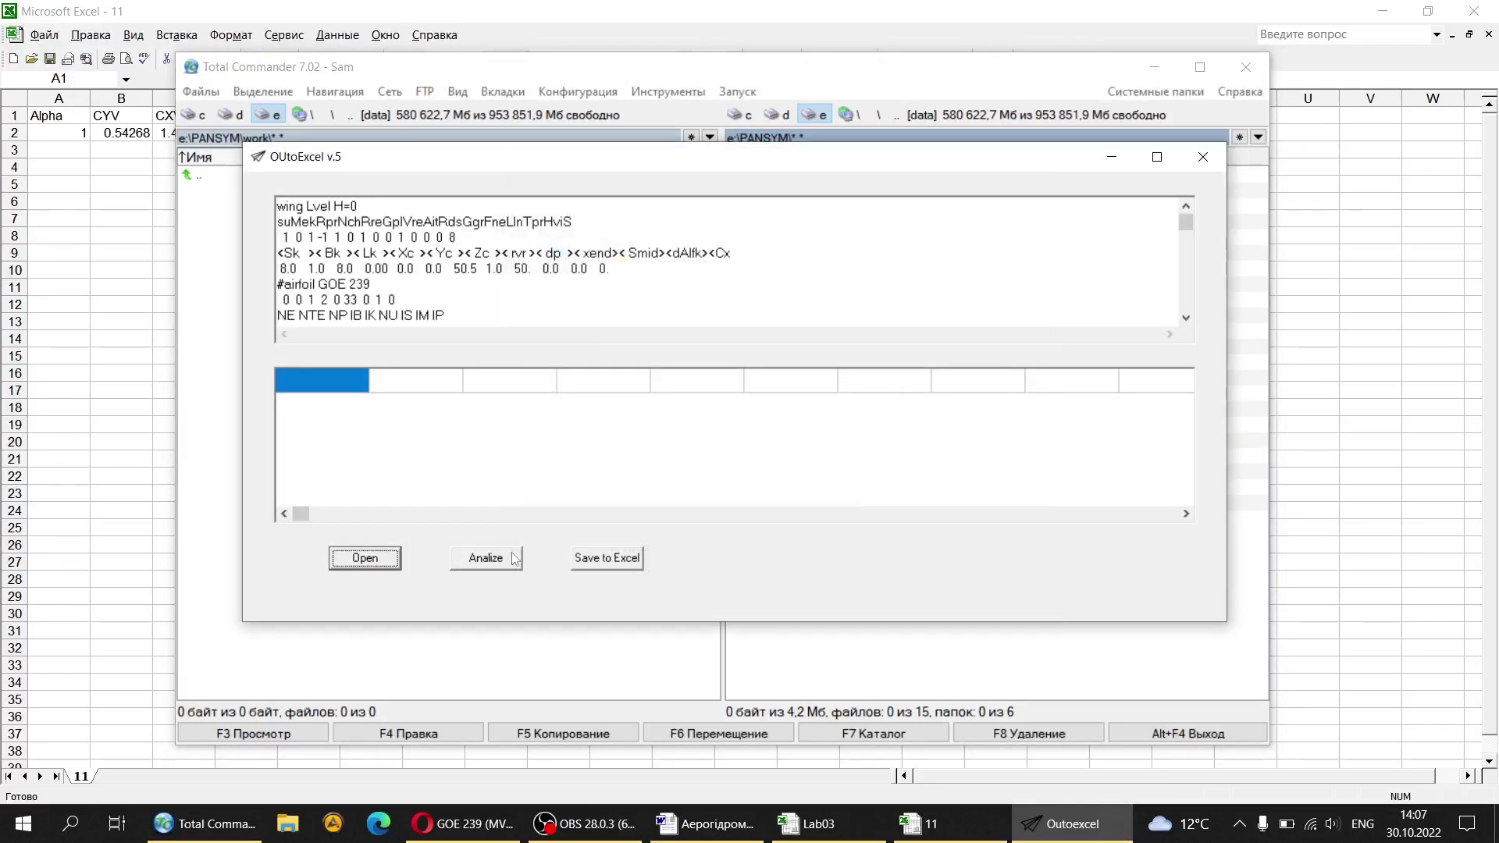
{"action": "left_click", "coordinate": [505, 559]}
Step: Save the single-regime results to an Excel file named 22 and close OUtoExcel
{"action": "left_click", "coordinate": [625, 559]}
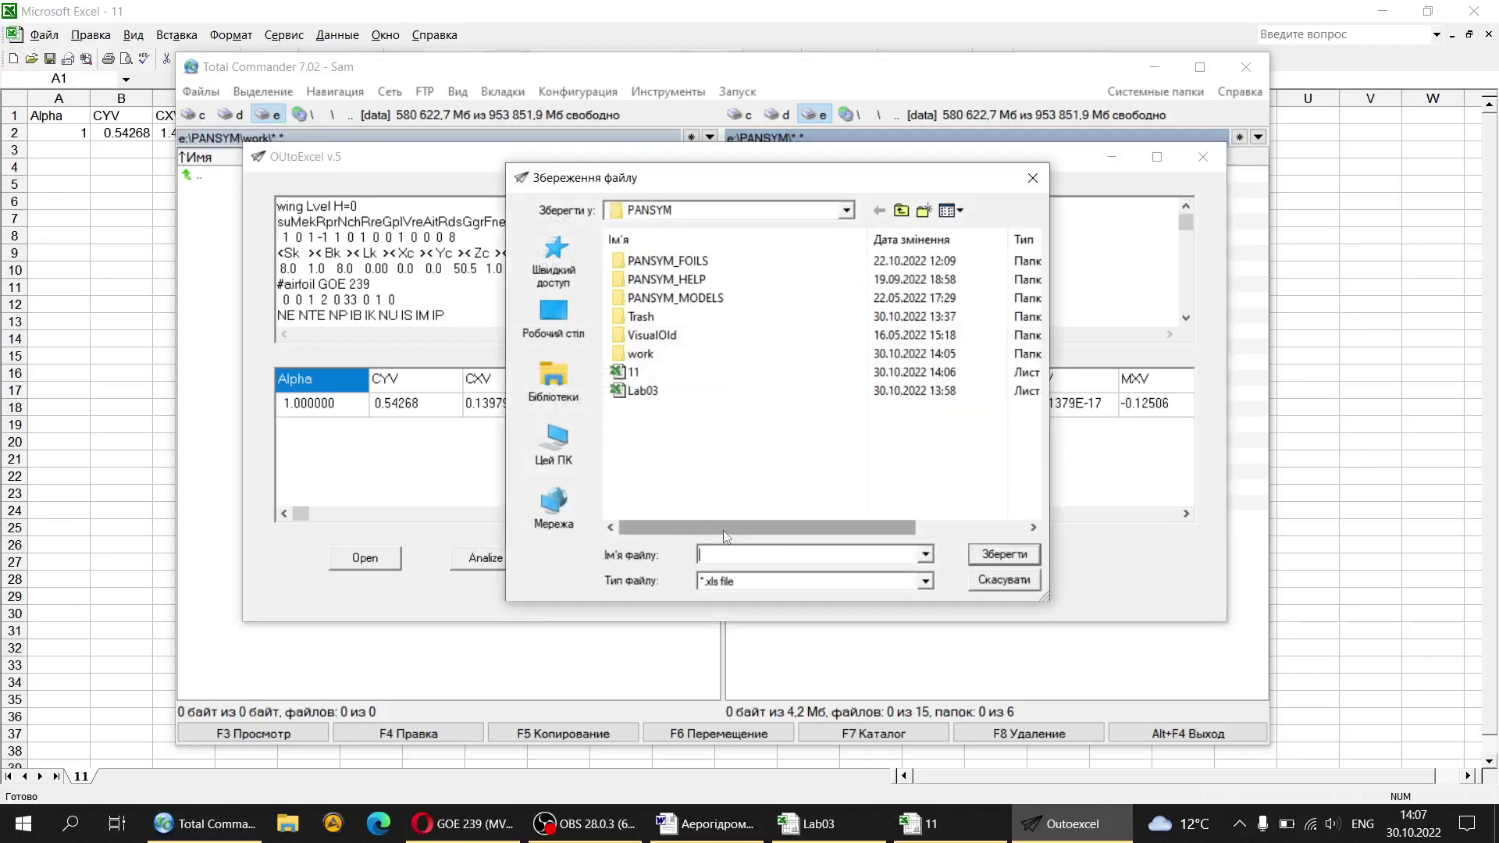
{"action": "left_click", "coordinate": [1001, 556]}
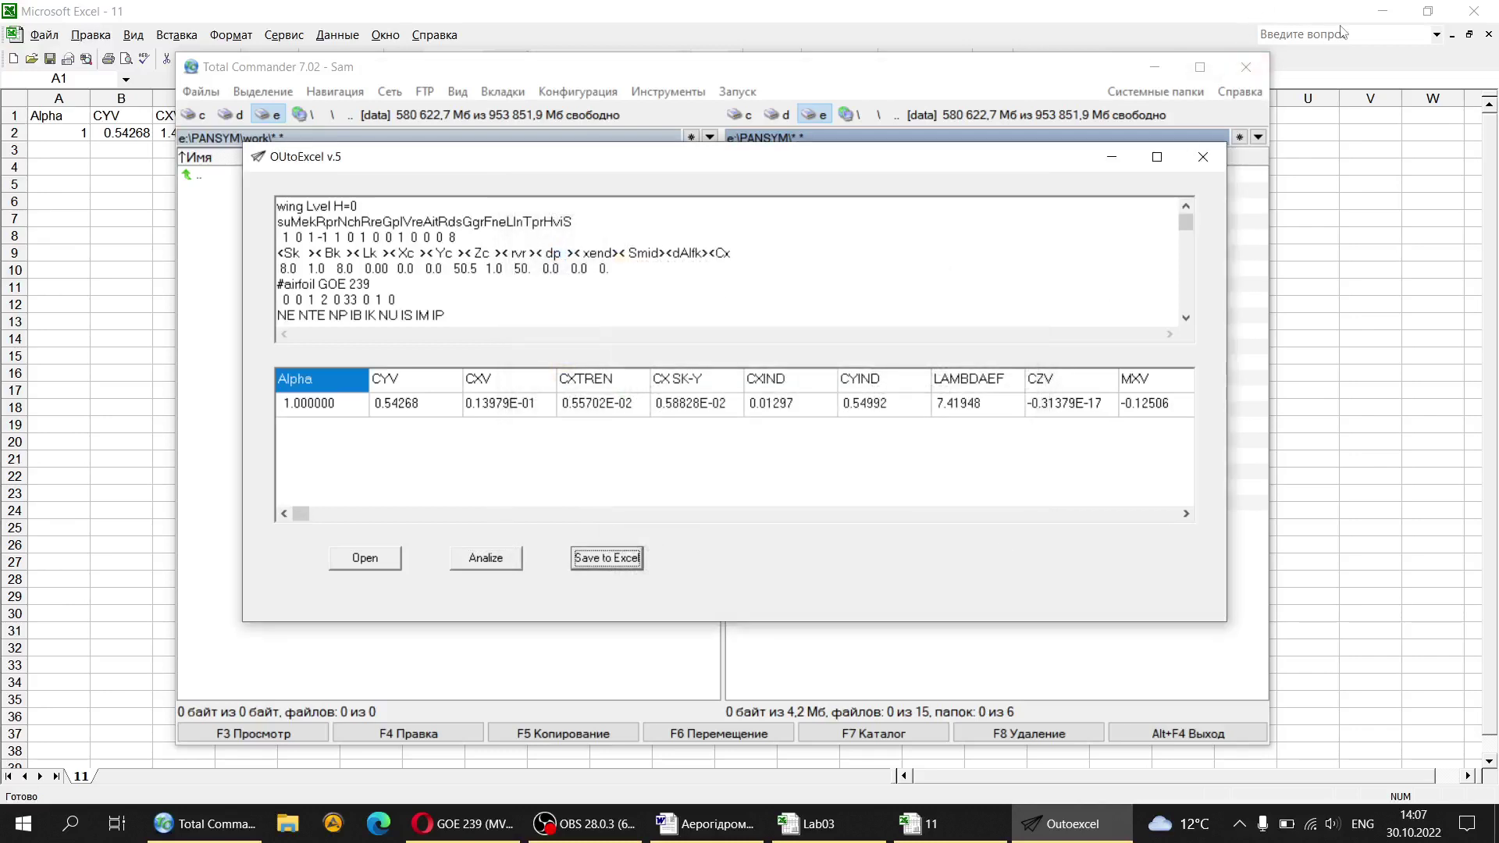
{"action": "left_click", "coordinate": [1207, 157]}
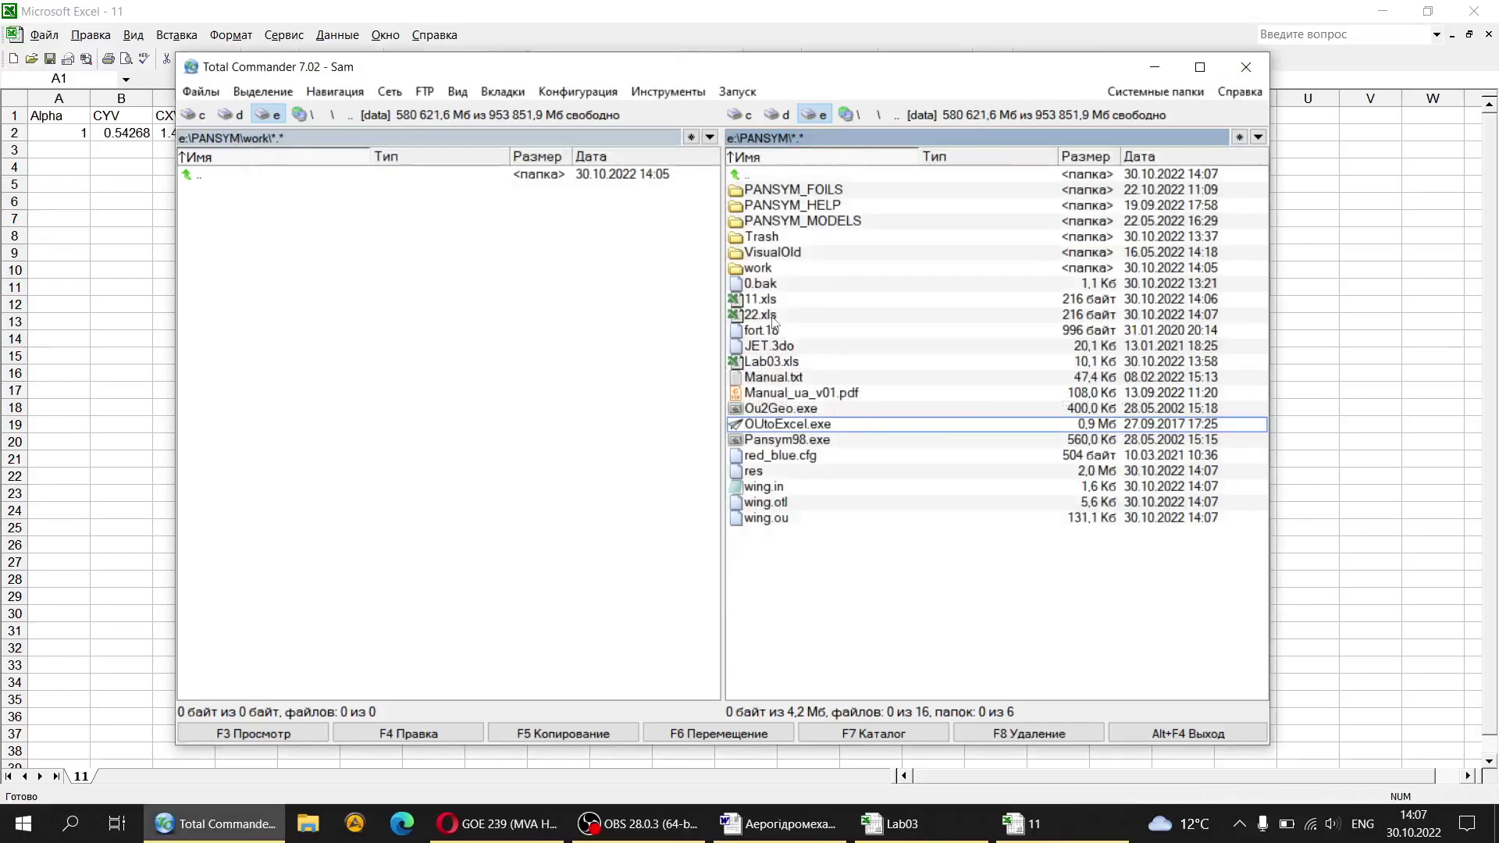
Step: Close the open Excel window, open 22.xls from Total Commander and inspect the CYV value in cell B2
{"action": "left_click", "coordinate": [1492, 19]}
{"action": "left_click", "coordinate": [773, 459]}
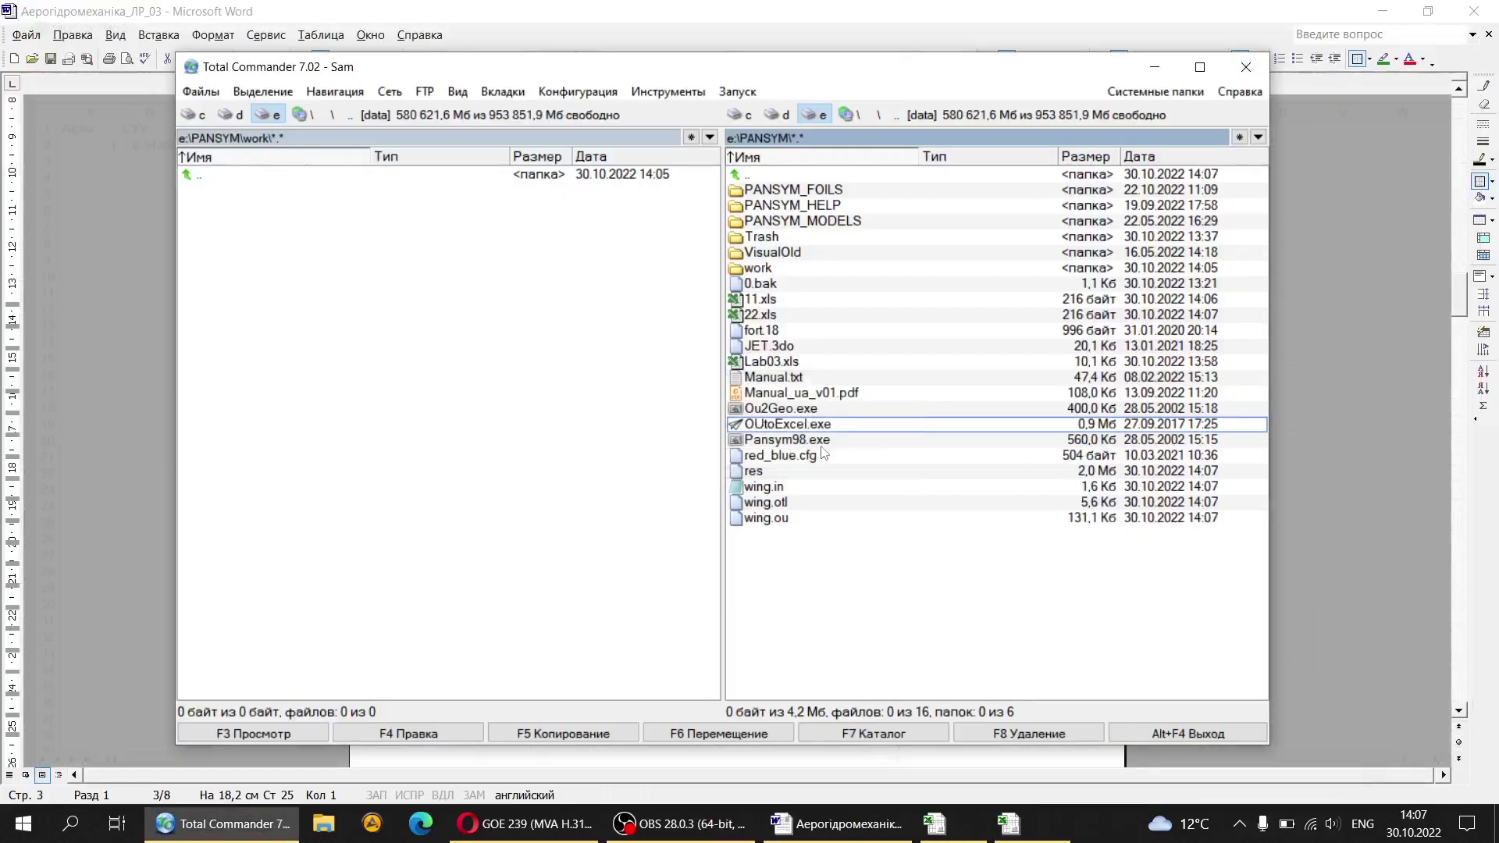
{"action": "double_click", "coordinate": [771, 315]}
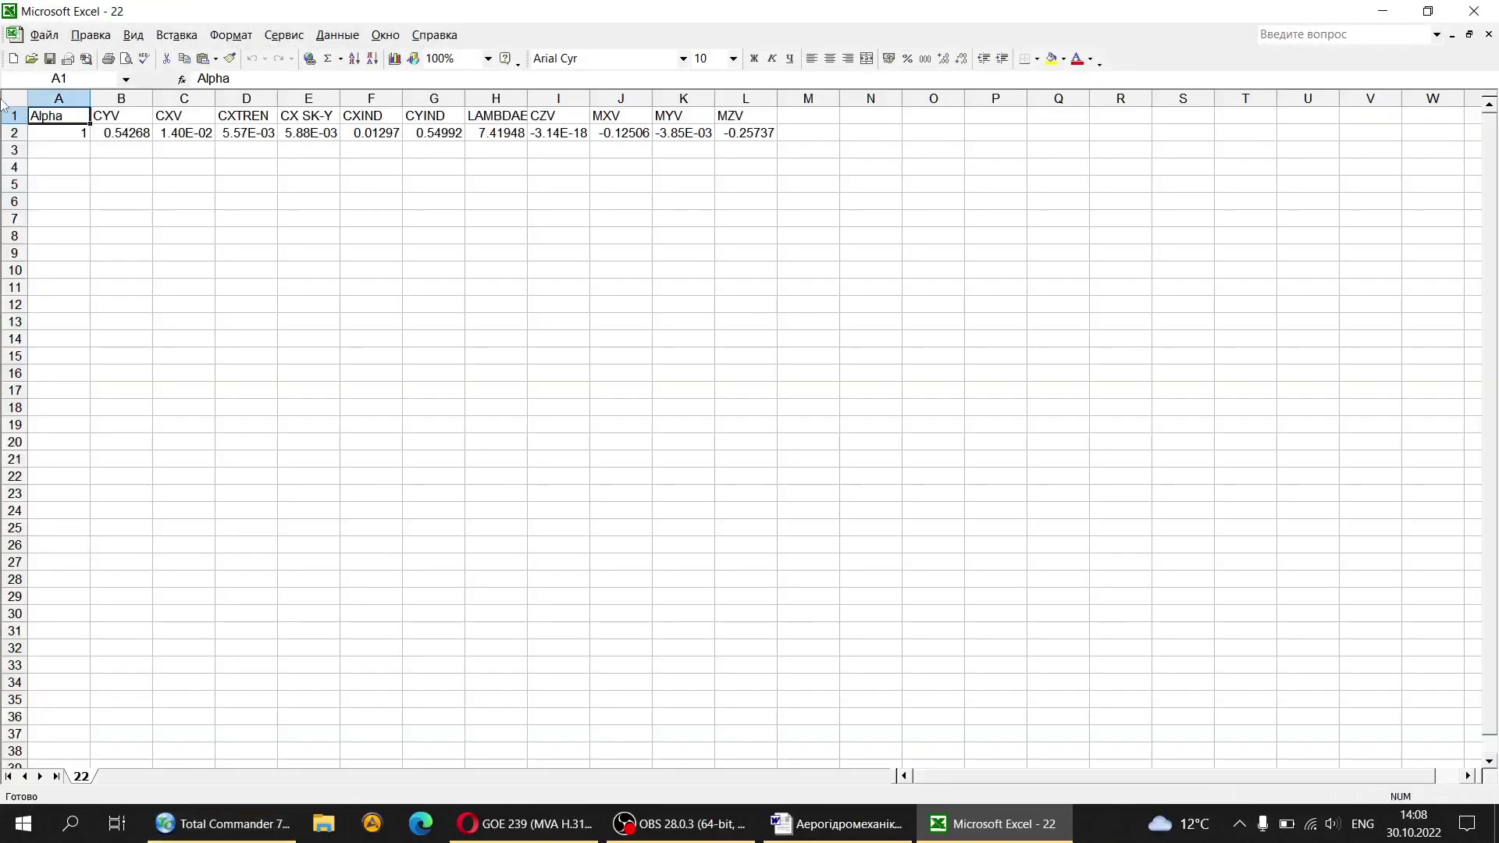
{"action": "left_click", "coordinate": [112, 135]}
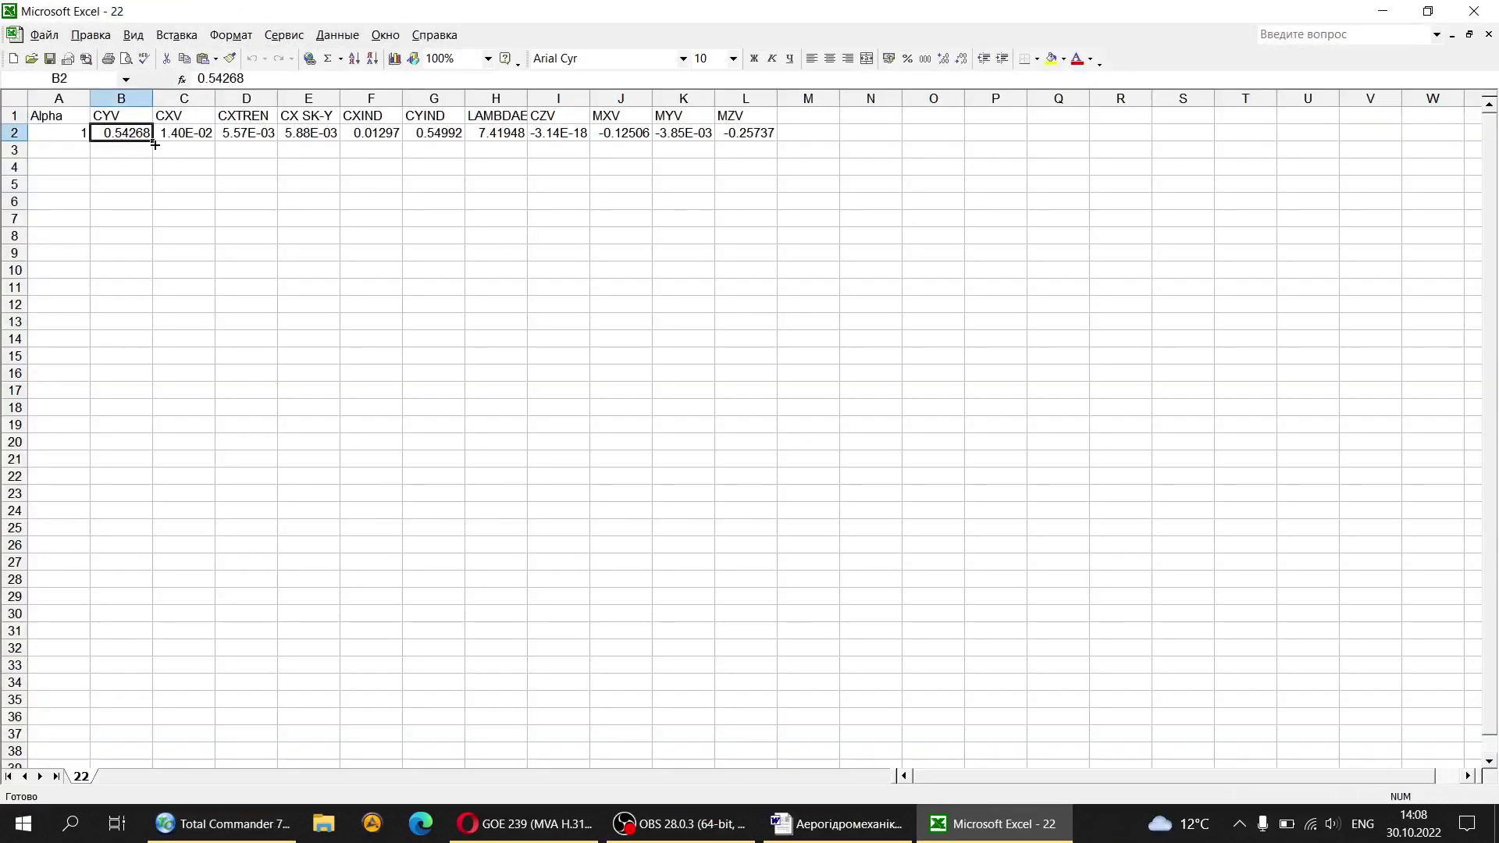
{"action": "left_click", "coordinate": [242, 79]}
{"action": "left_click", "coordinate": [1050, 147]}
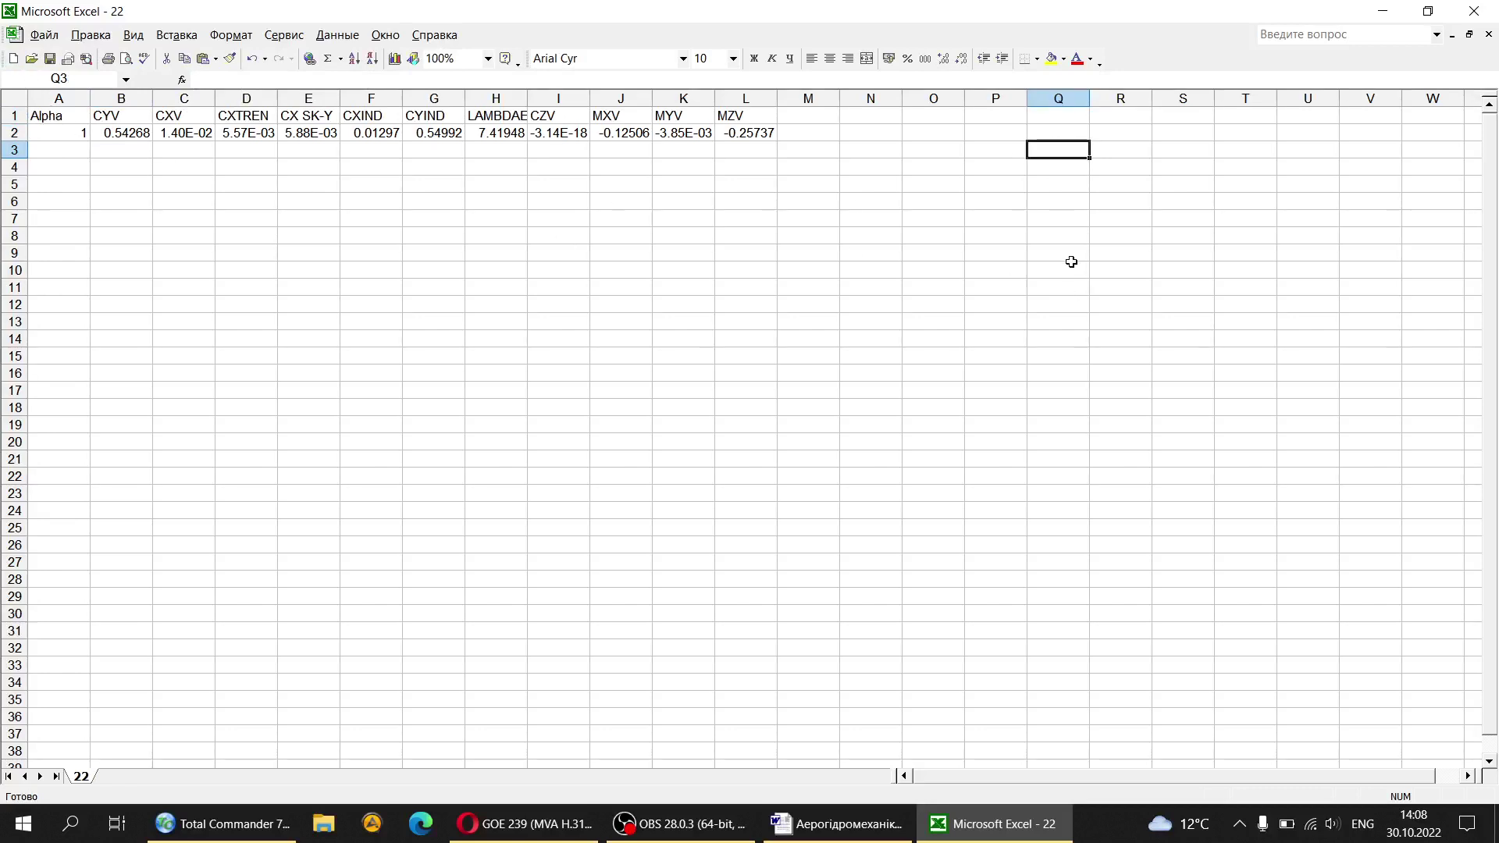
Step: Enter the label H in cell O2 of the 22 worksheet
{"action": "left_click", "coordinate": [941, 130]}
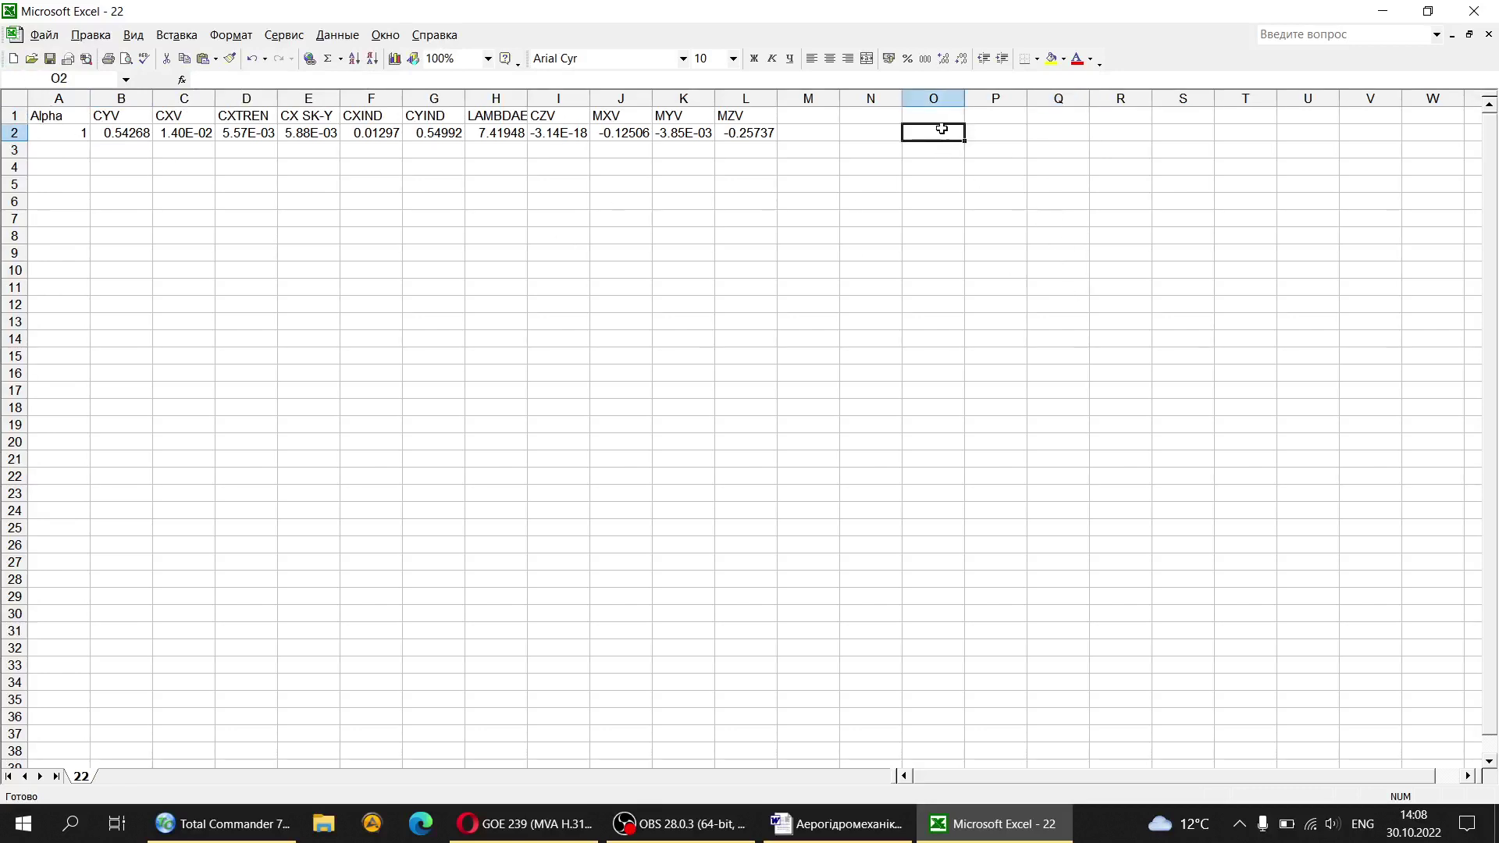
{"action": "type", "text": "H"}
{"action": "key", "text": "Return"}
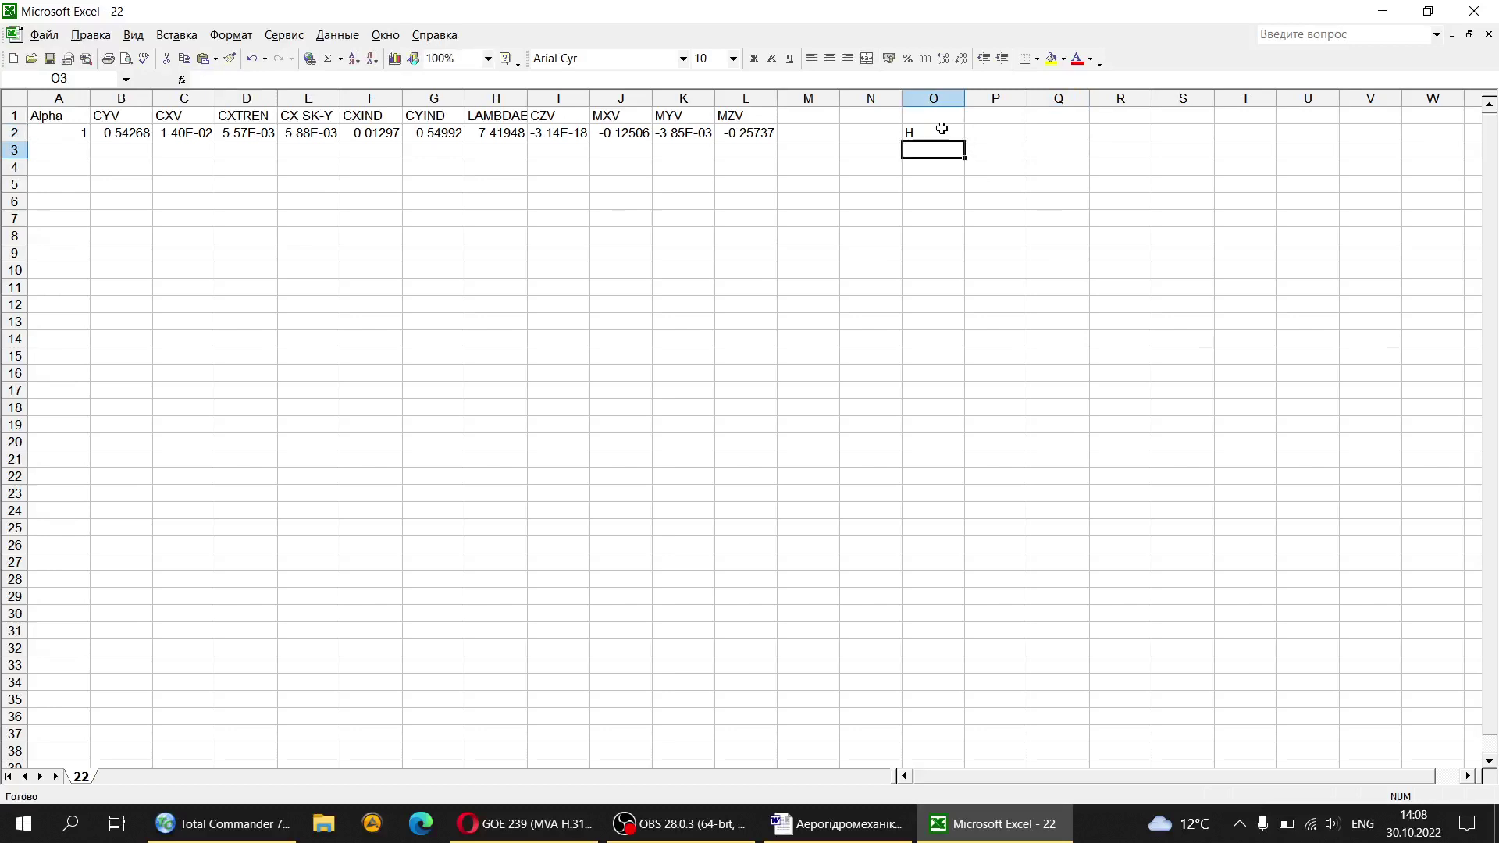
Step: Switch to the Word lab document, review the flight speeds and air densities for 0 and 500 m in Table 3.1, and return to Excel
{"action": "left_click", "coordinate": [839, 824]}
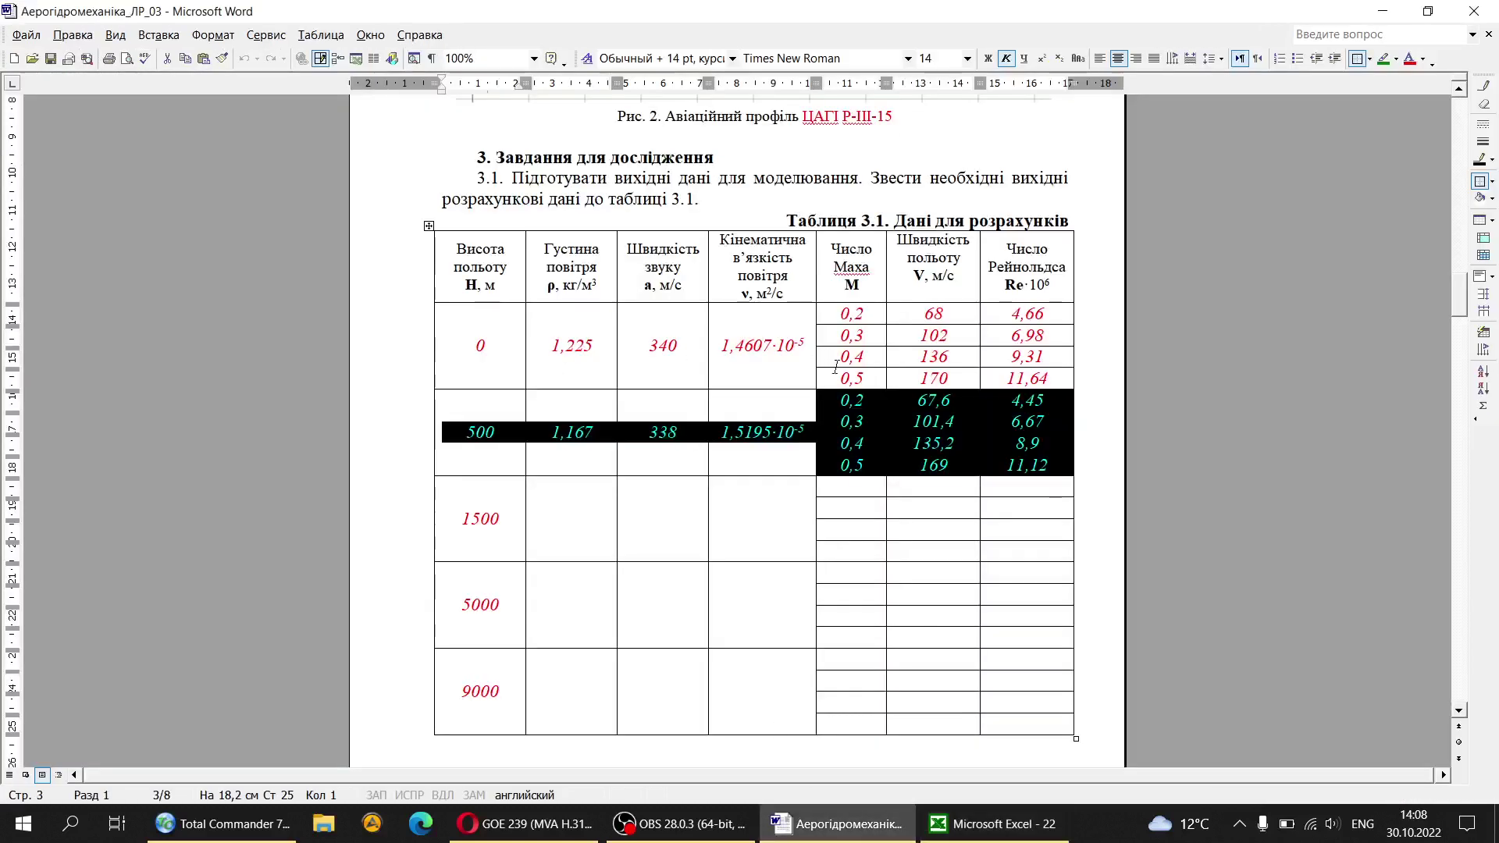
{"action": "left_click", "coordinate": [852, 356]}
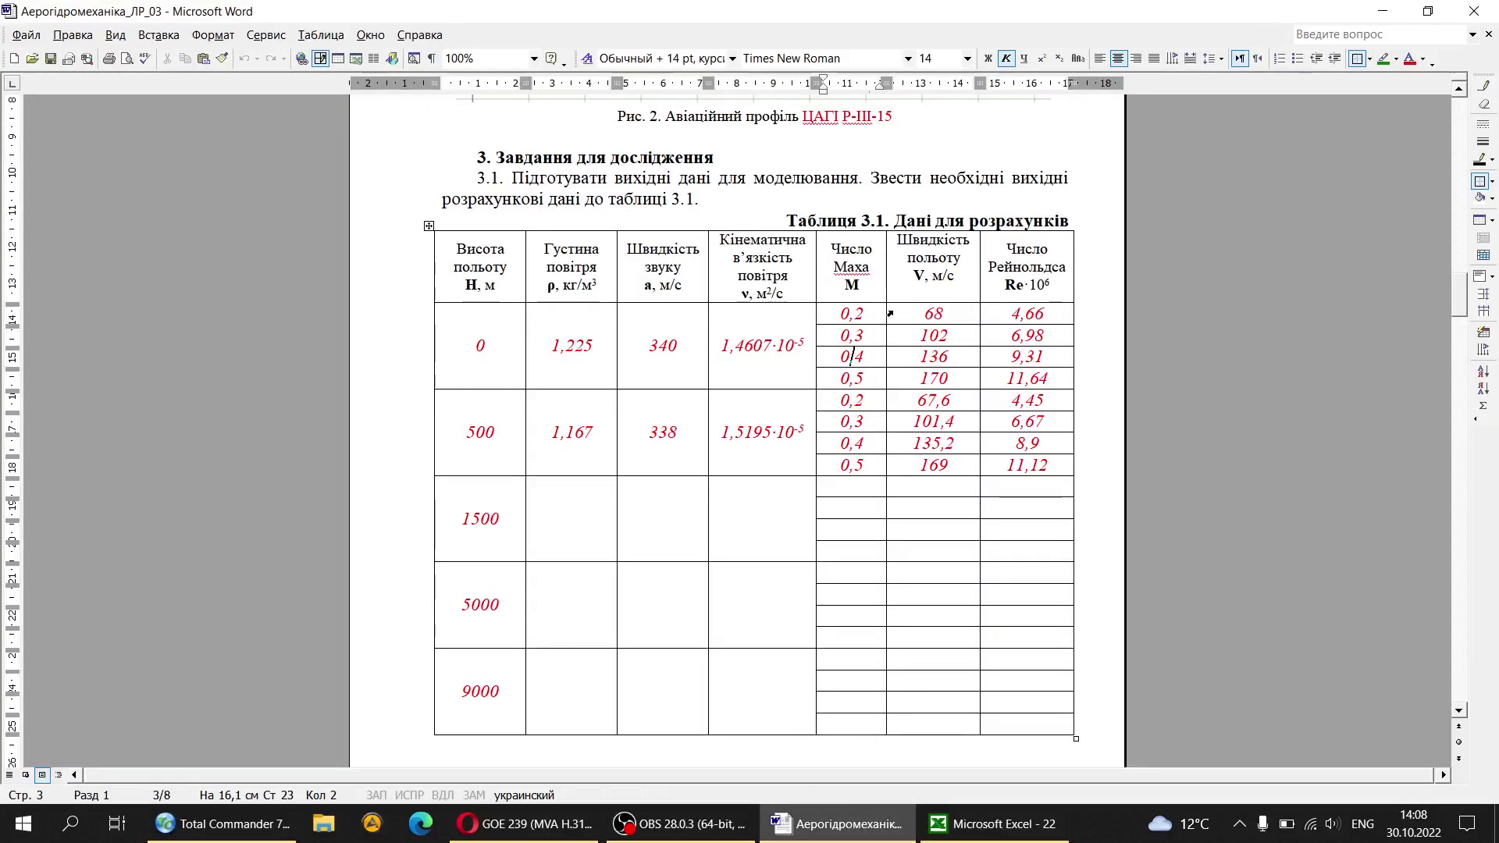
{"action": "left_click_drag", "start_coordinate": [915, 315], "coordinate": [951, 465]}
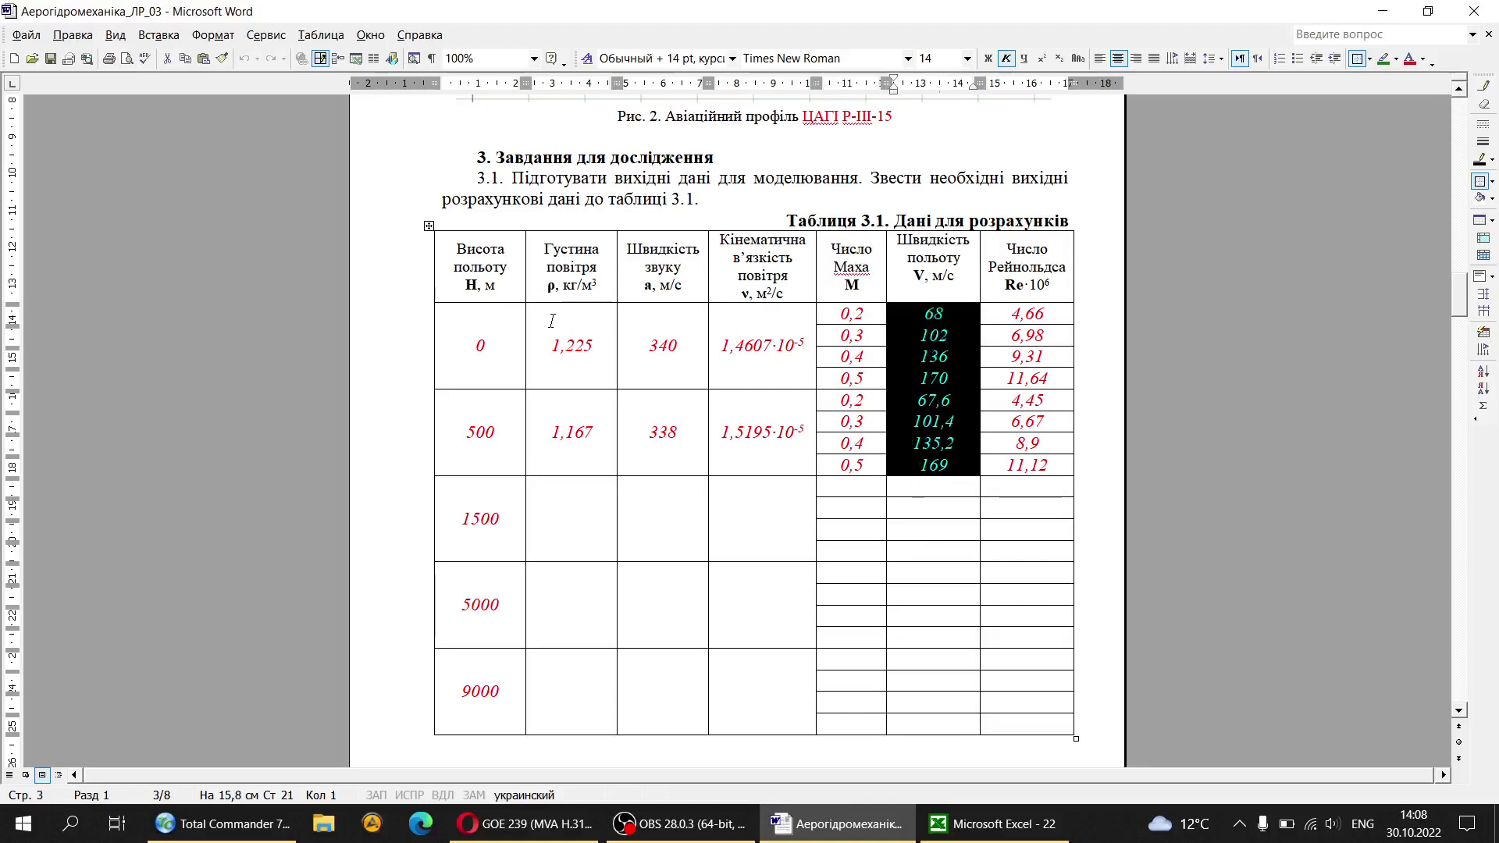
{"action": "triple_click", "coordinate": [571, 345]}
{"action": "left_click", "coordinate": [587, 432], "text": "ctrl"}
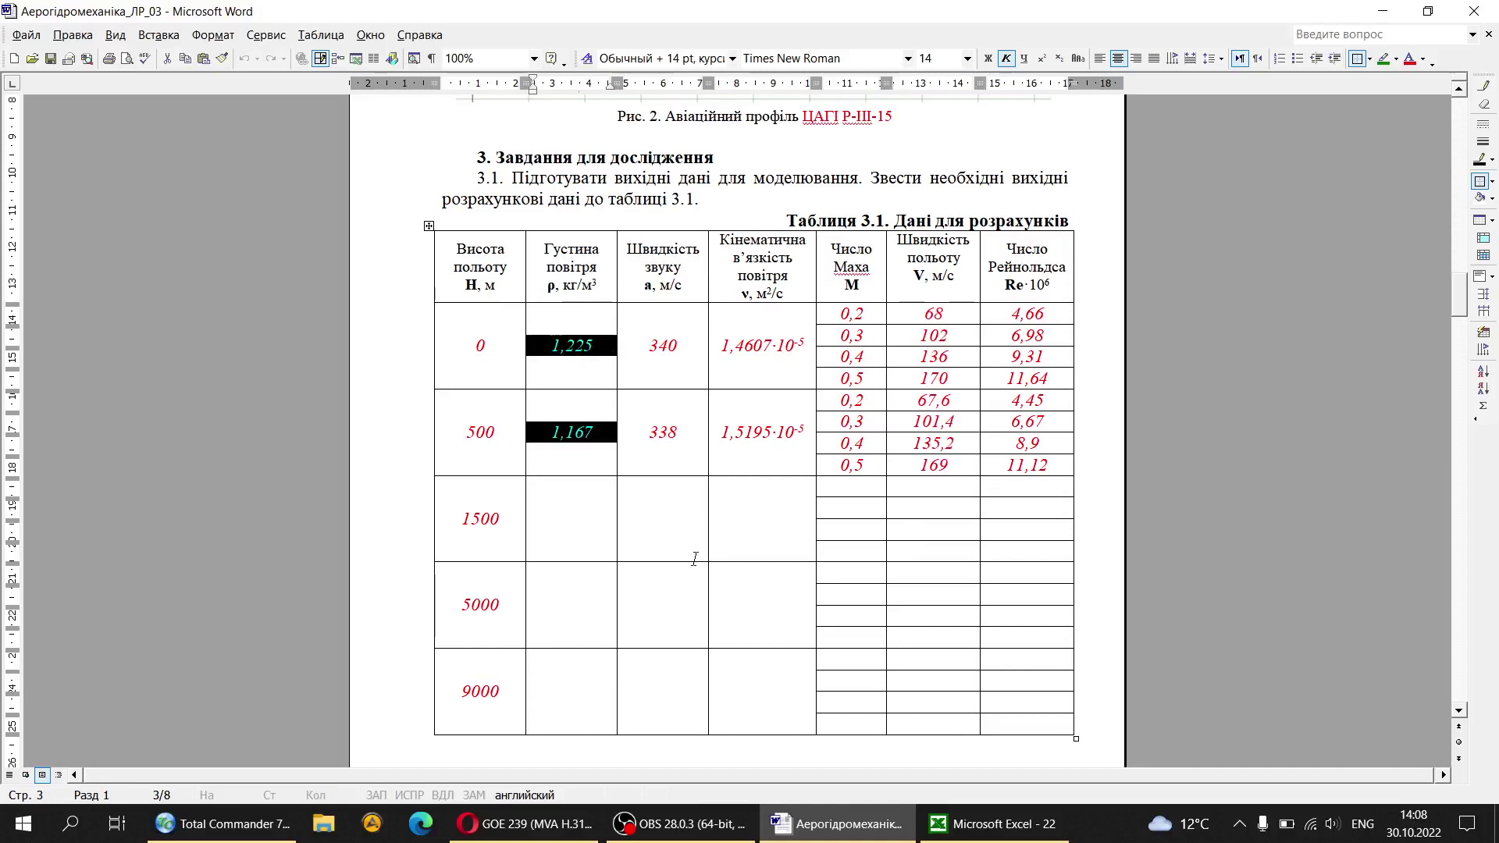
{"action": "left_click", "coordinate": [993, 824]}
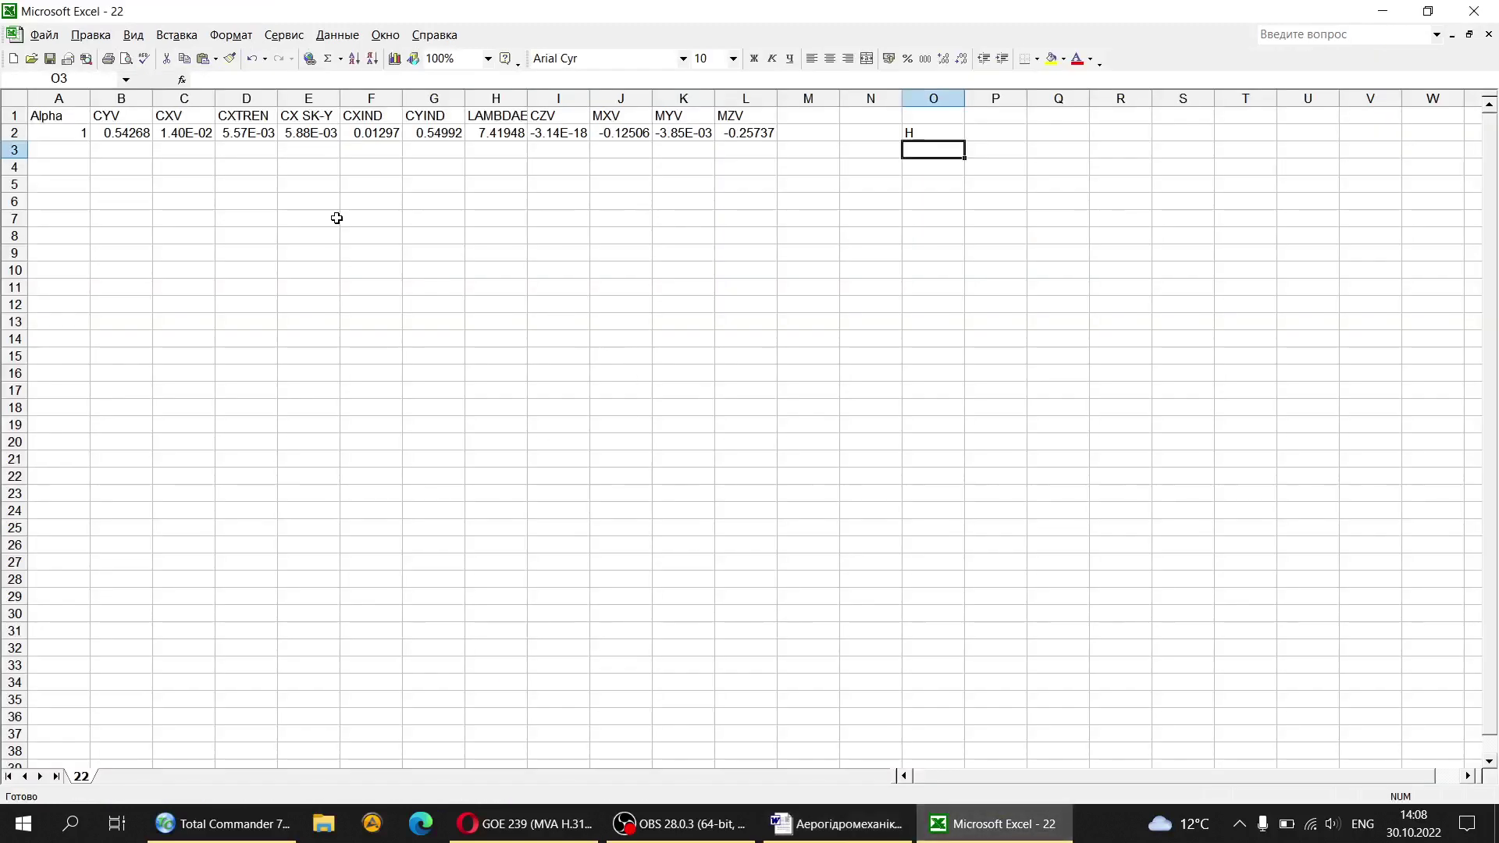
Step: Clear the label H from cell O2 and enter it in cell O1 instead
{"action": "left_click", "coordinate": [887, 115]}
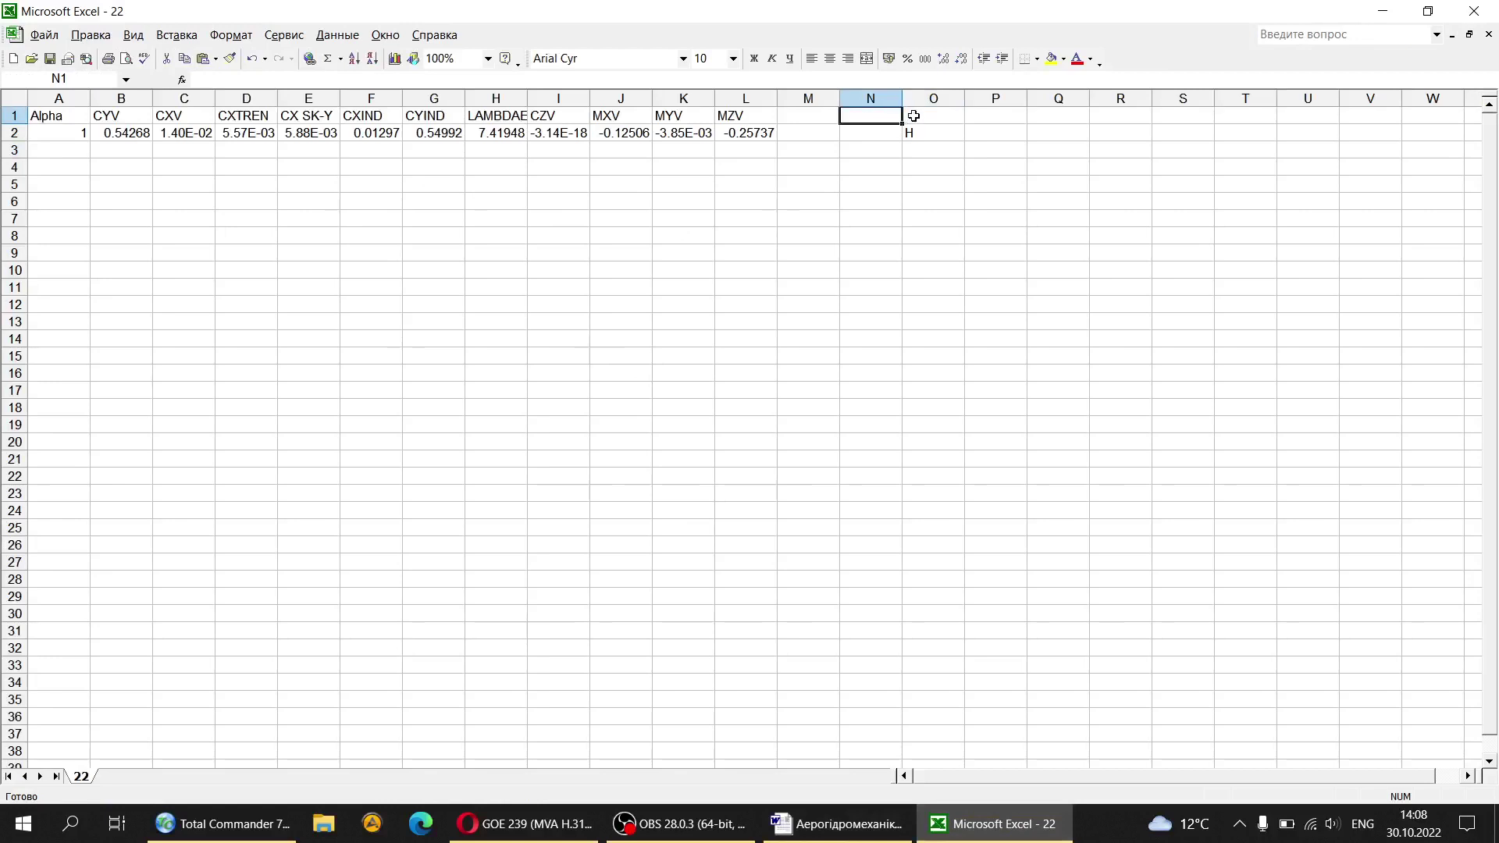
{"action": "left_click", "coordinate": [914, 115]}
{"action": "left_click", "coordinate": [926, 136]}
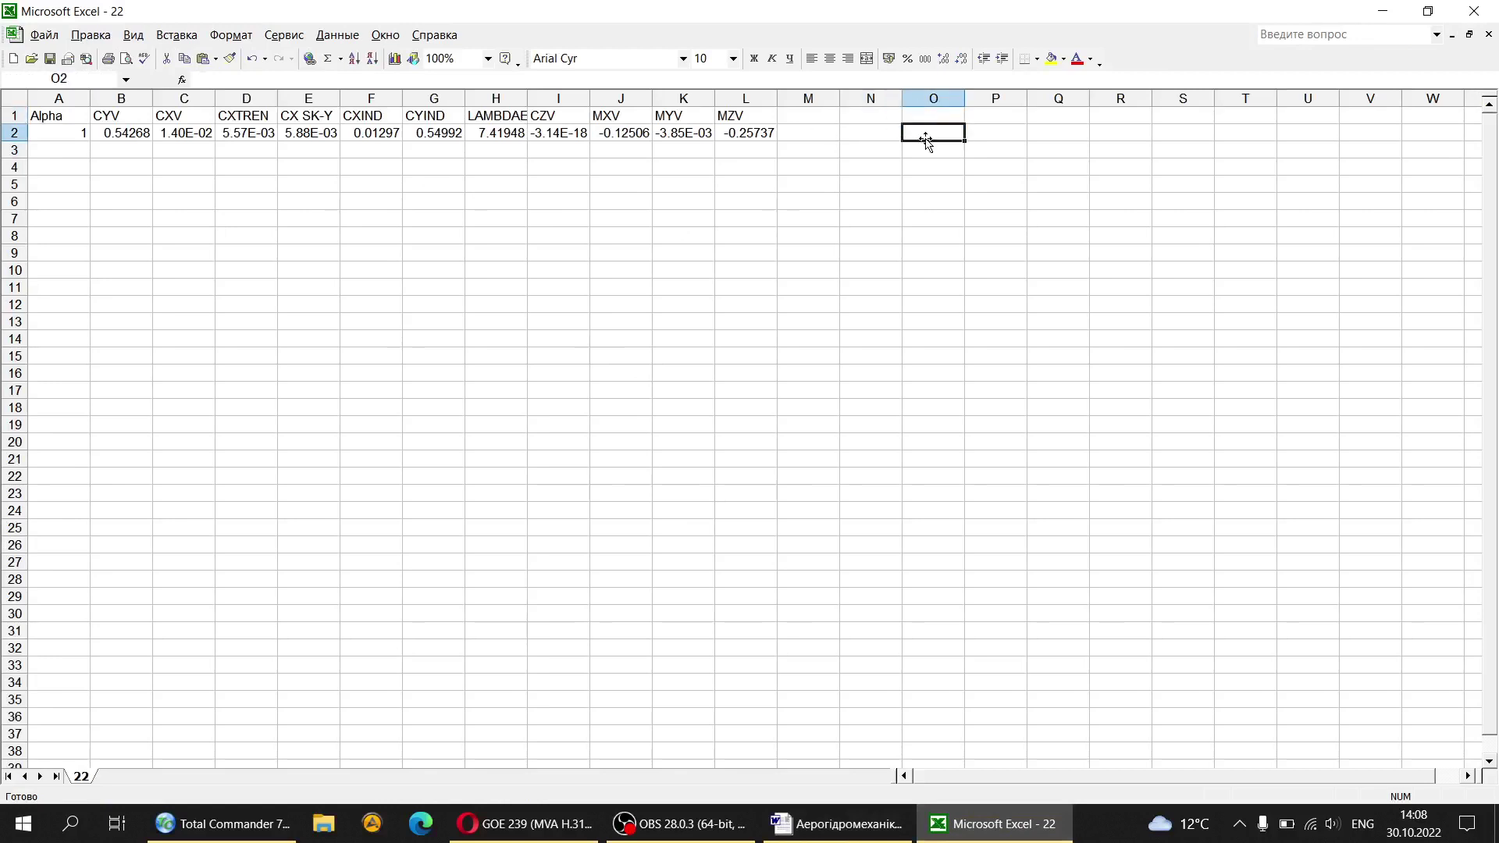
{"action": "left_click", "coordinate": [928, 112]}
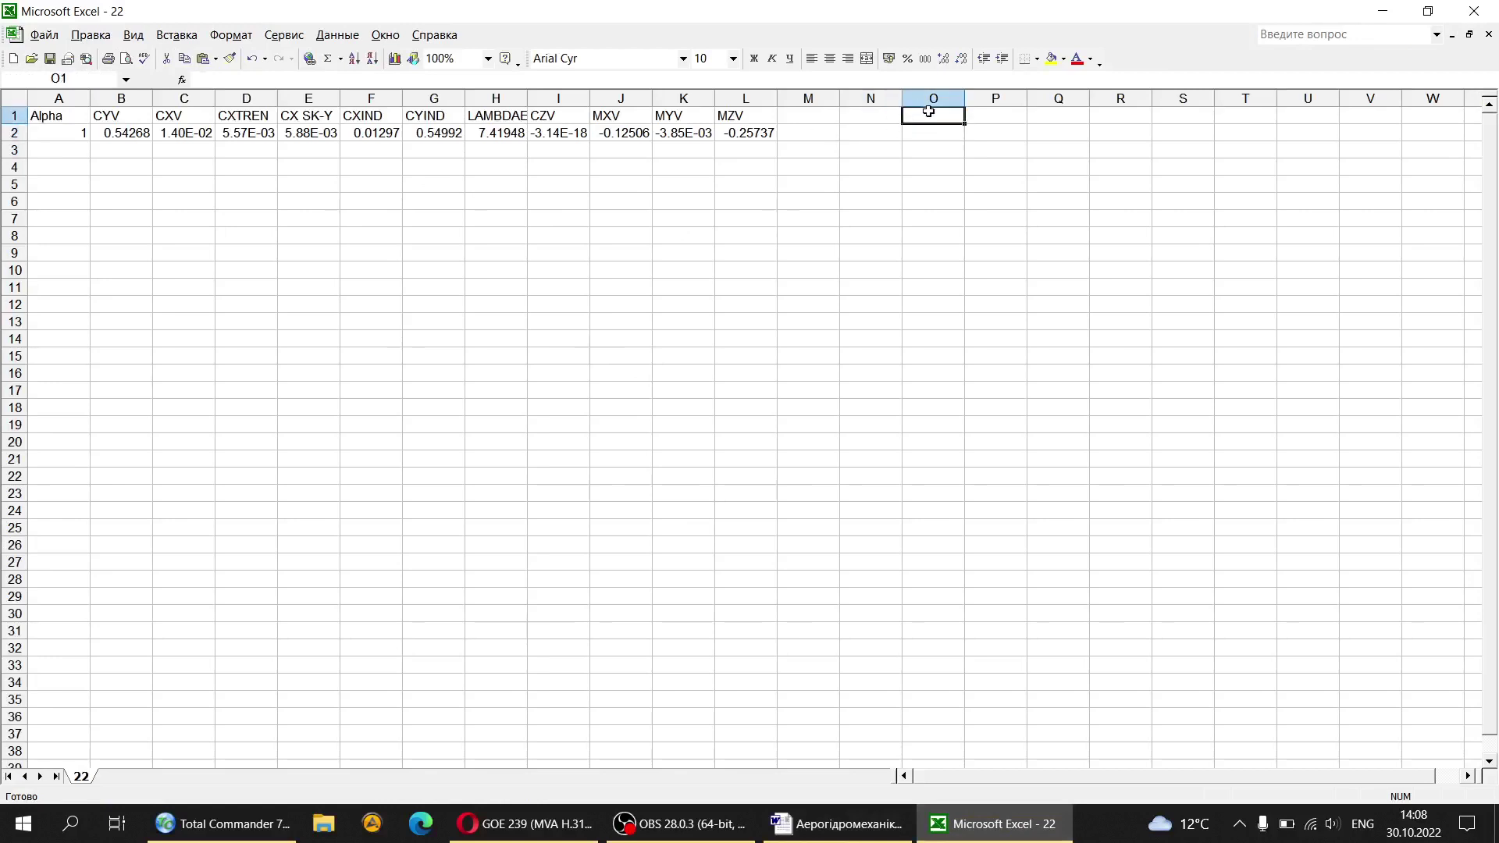
{"action": "type", "text": "H"}
Step: Insert the Greek symbol ρ from the basic Greek character set as the header in cell P1
{"action": "left_click", "coordinate": [984, 113]}
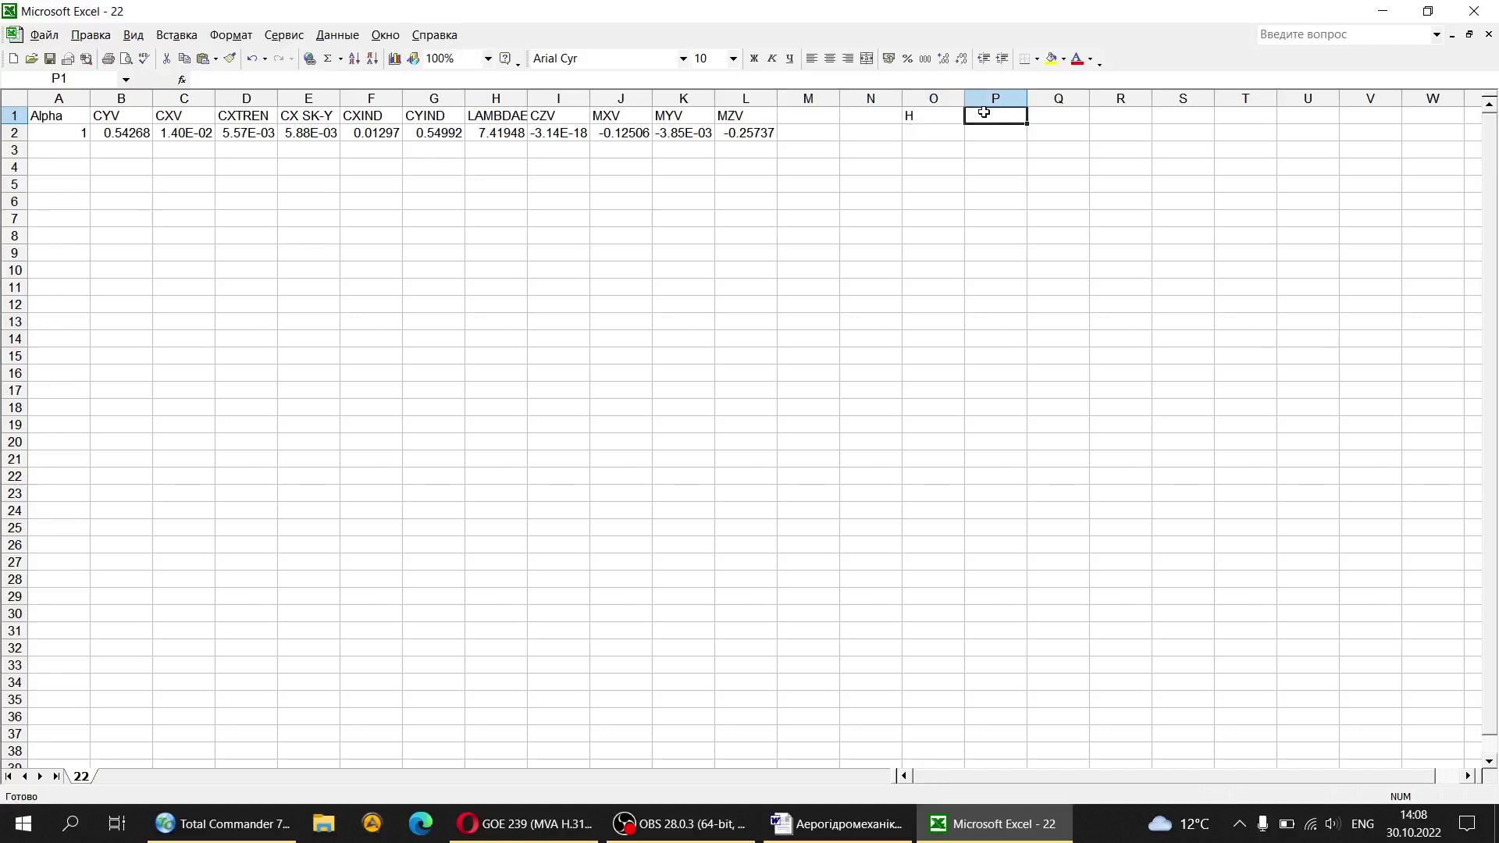
{"action": "type", "text": "г"}
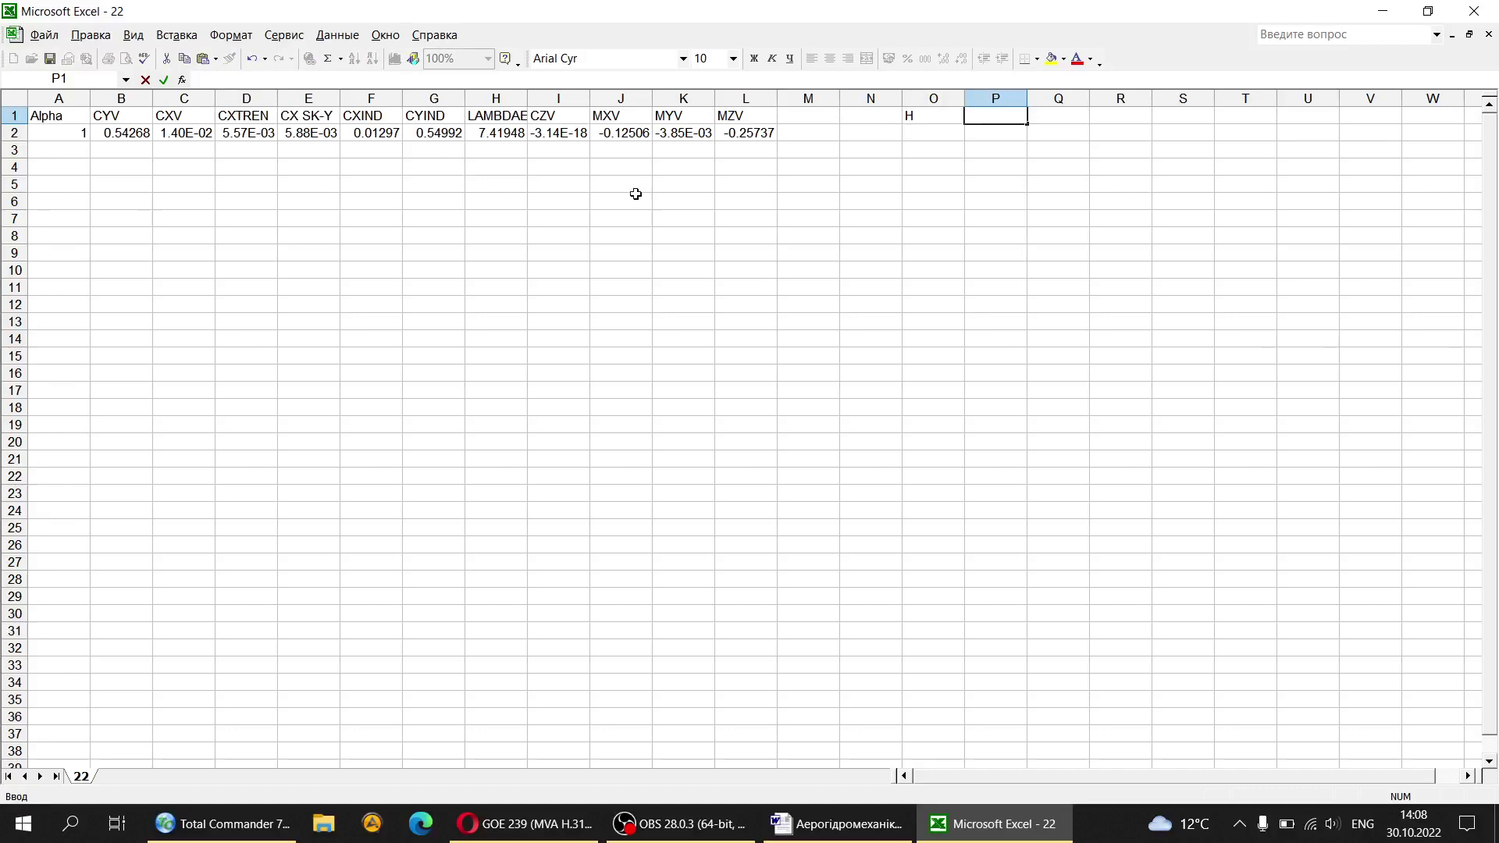
{"action": "left_click", "coordinate": [177, 35]}
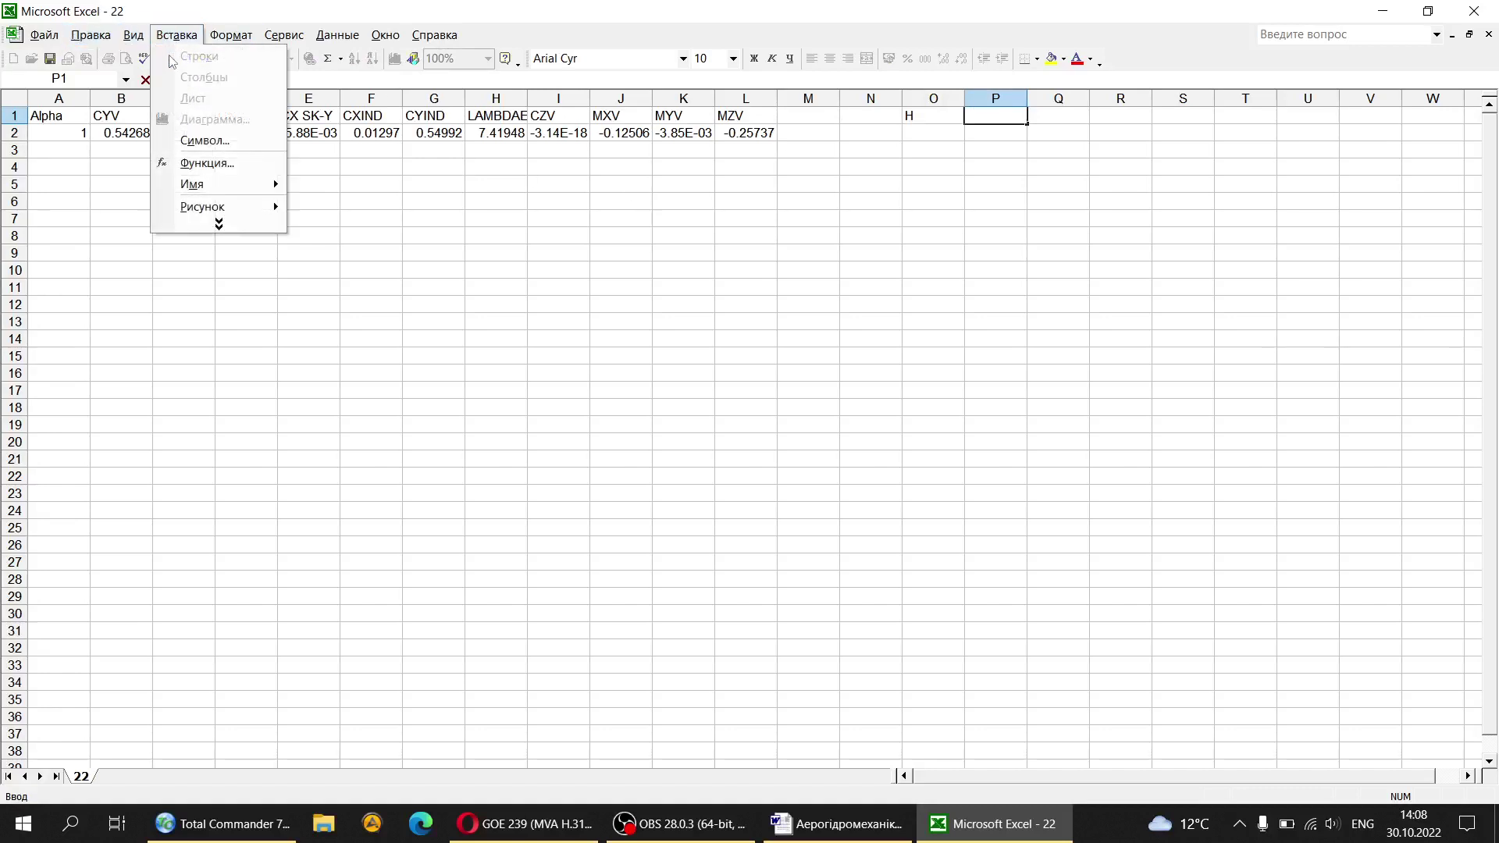
{"action": "left_click", "coordinate": [203, 141]}
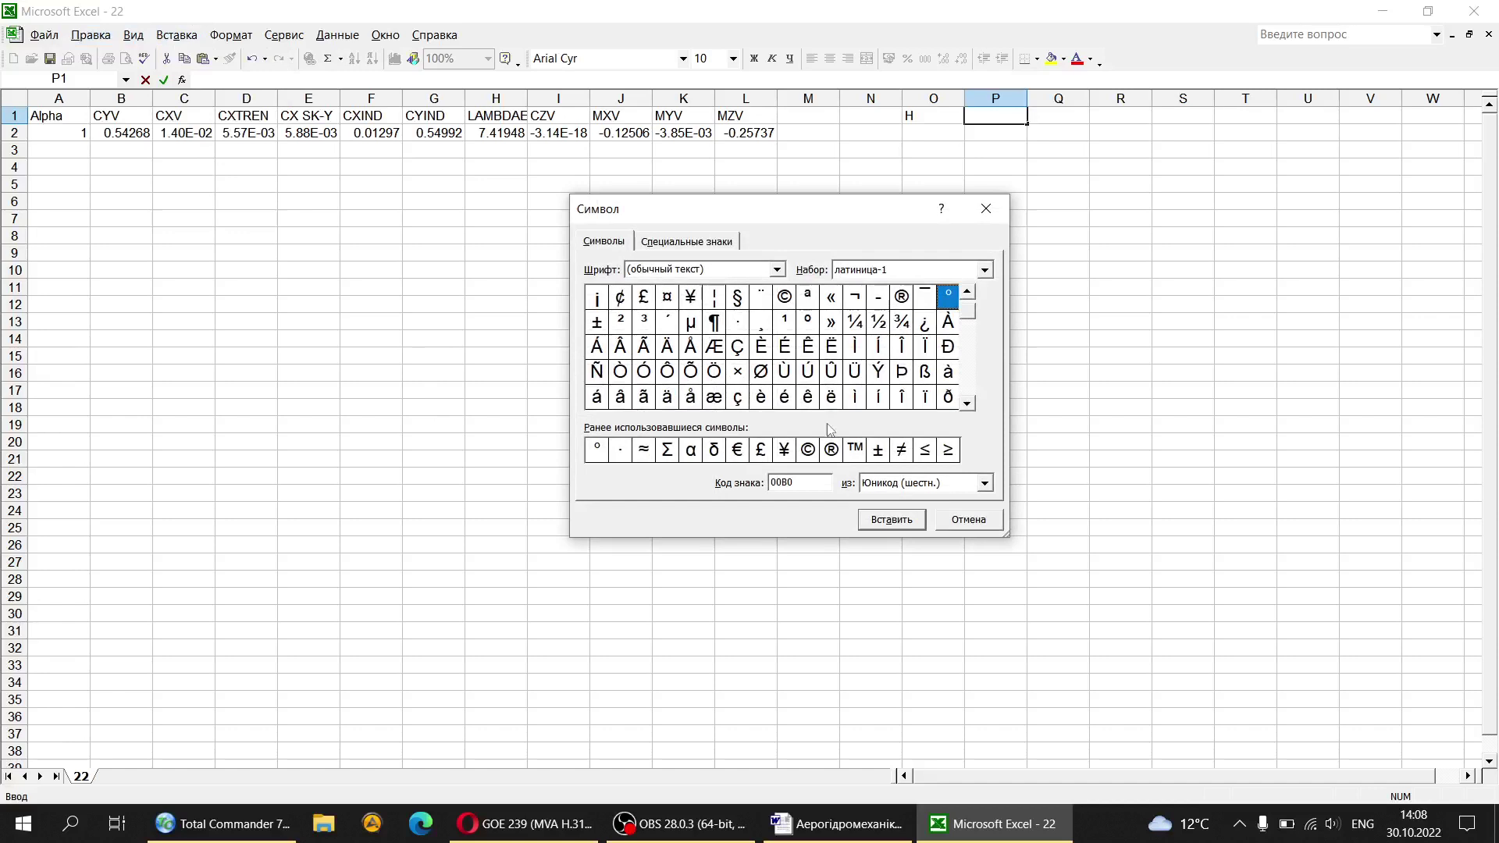
{"action": "left_click", "coordinate": [985, 270]}
{"action": "scroll", "coordinate": [947, 334], "scroll_direction": "down", "scroll_amount": 1}
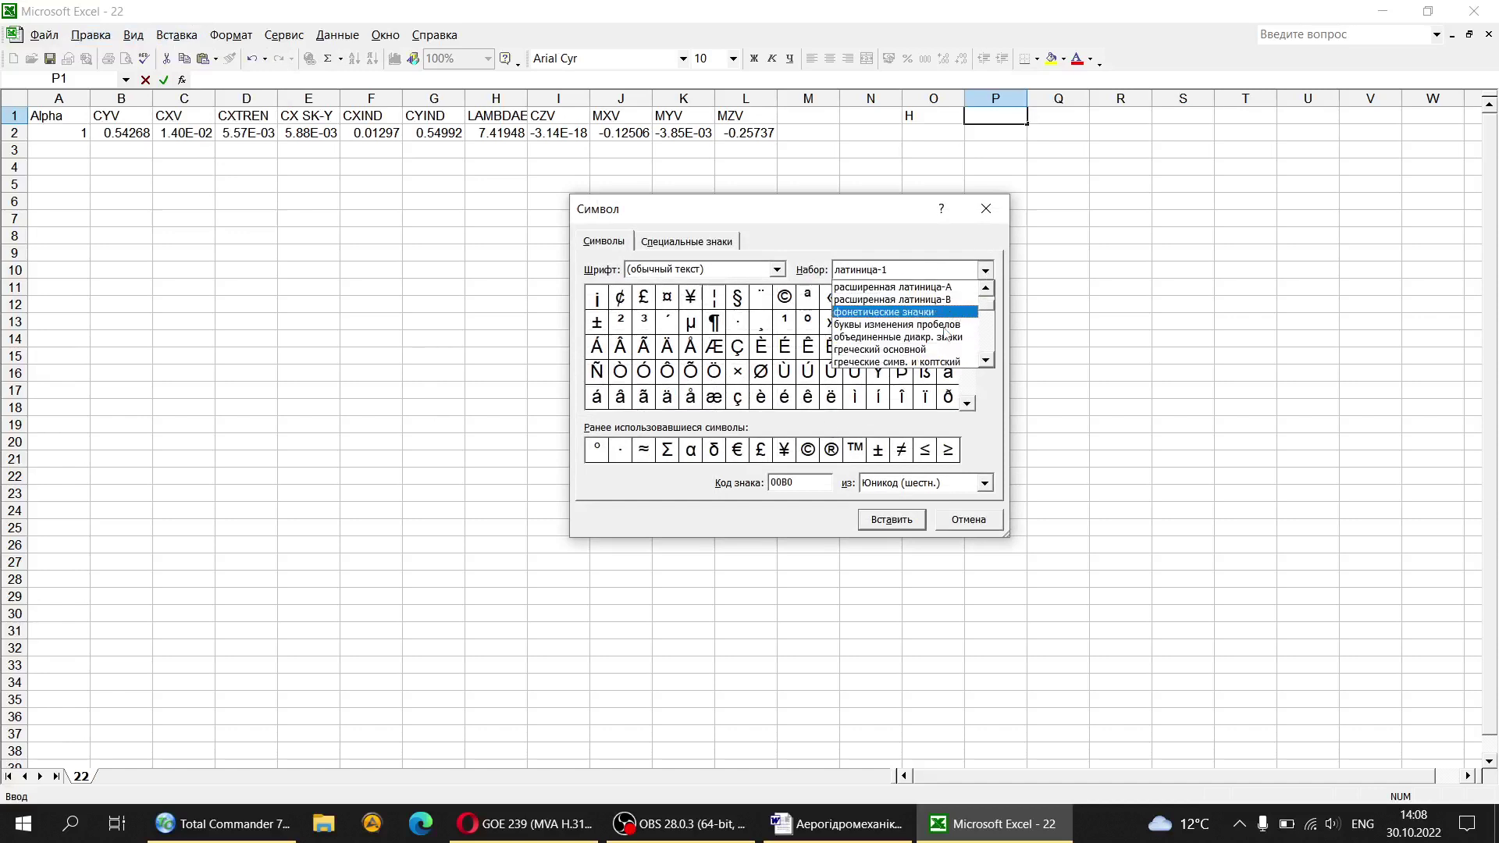
{"action": "left_click", "coordinate": [910, 349]}
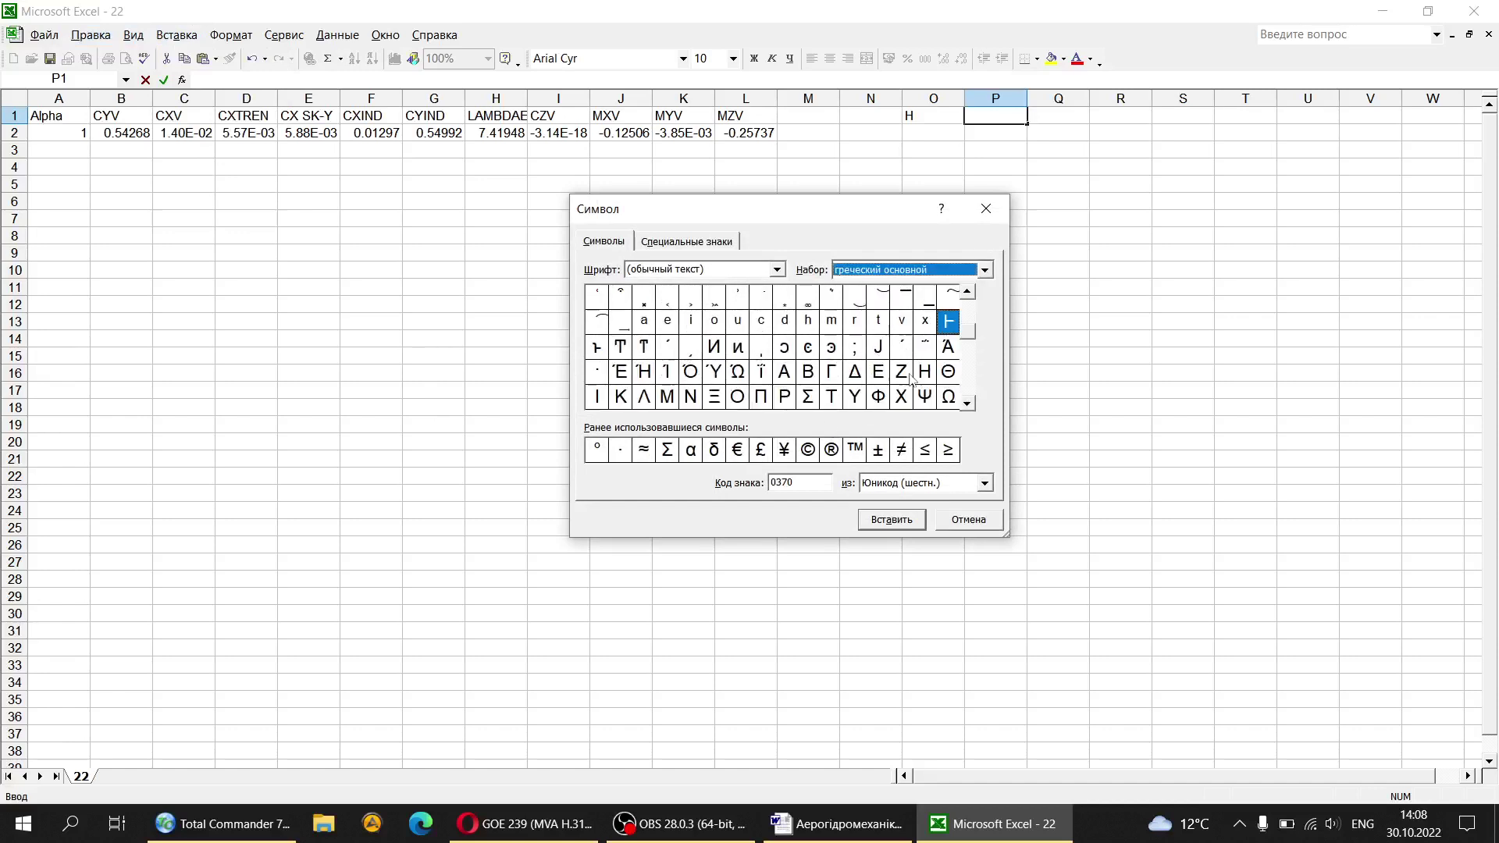
{"action": "left_click", "coordinate": [969, 404]}
{"action": "left_click", "coordinate": [968, 404]}
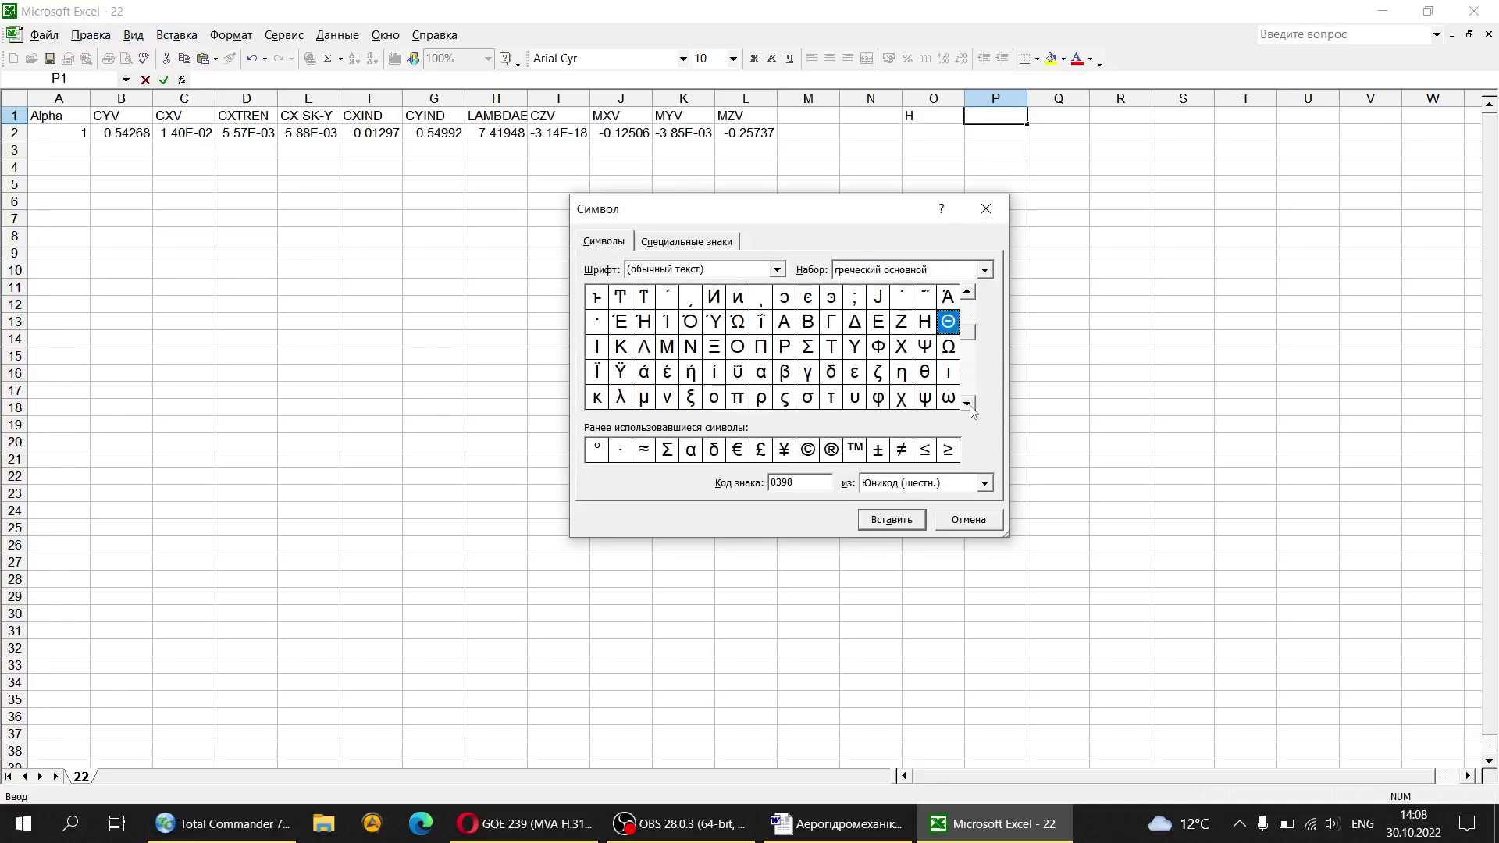
{"action": "left_click", "coordinate": [762, 398]}
{"action": "left_click", "coordinate": [893, 520]}
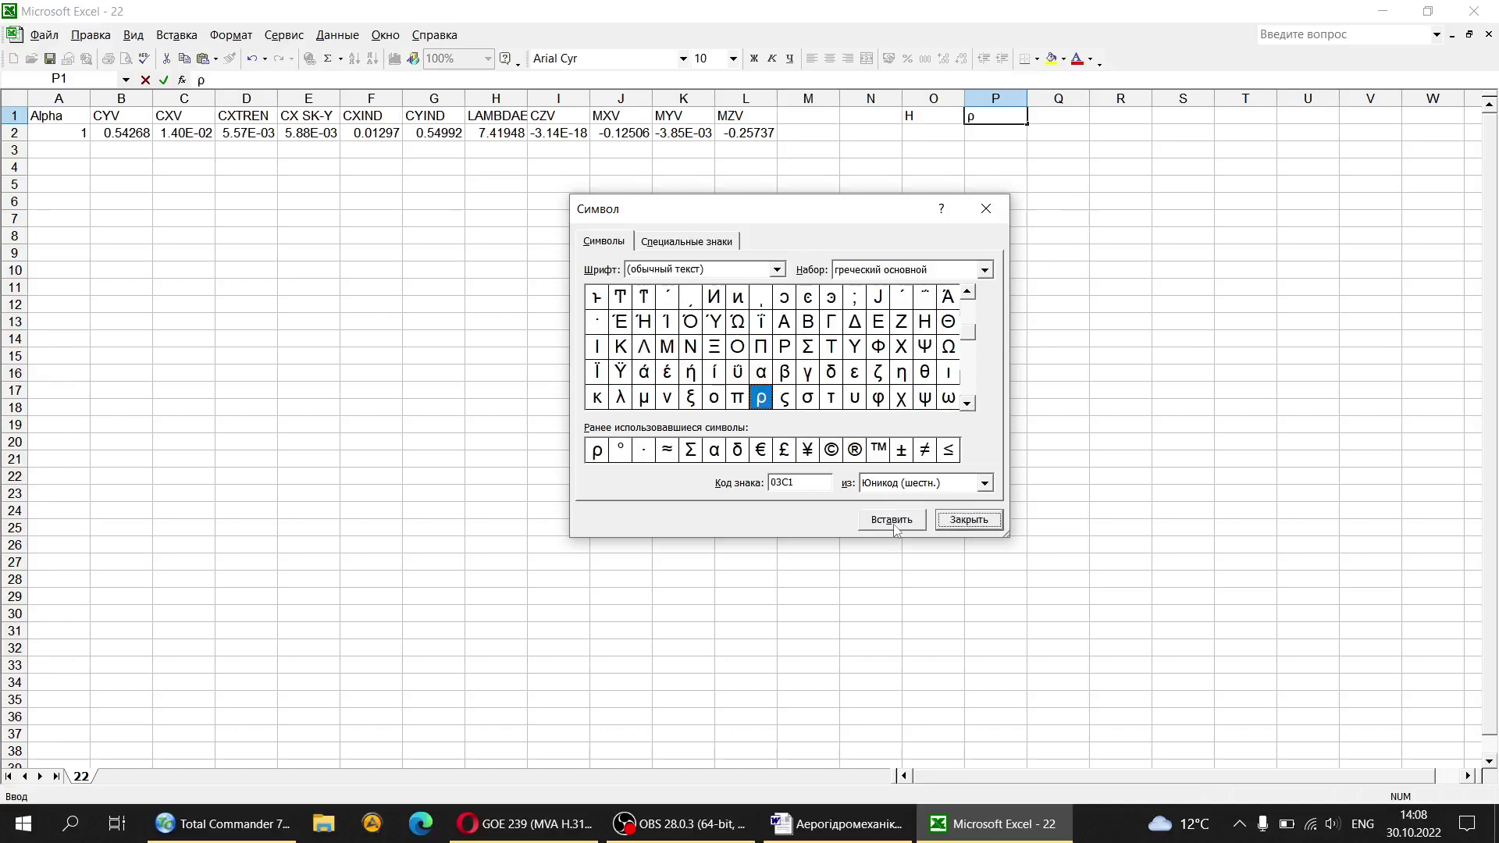
{"action": "left_click", "coordinate": [965, 521]}
Step: Enter the header V in cell Q1
{"action": "left_click", "coordinate": [1073, 118]}
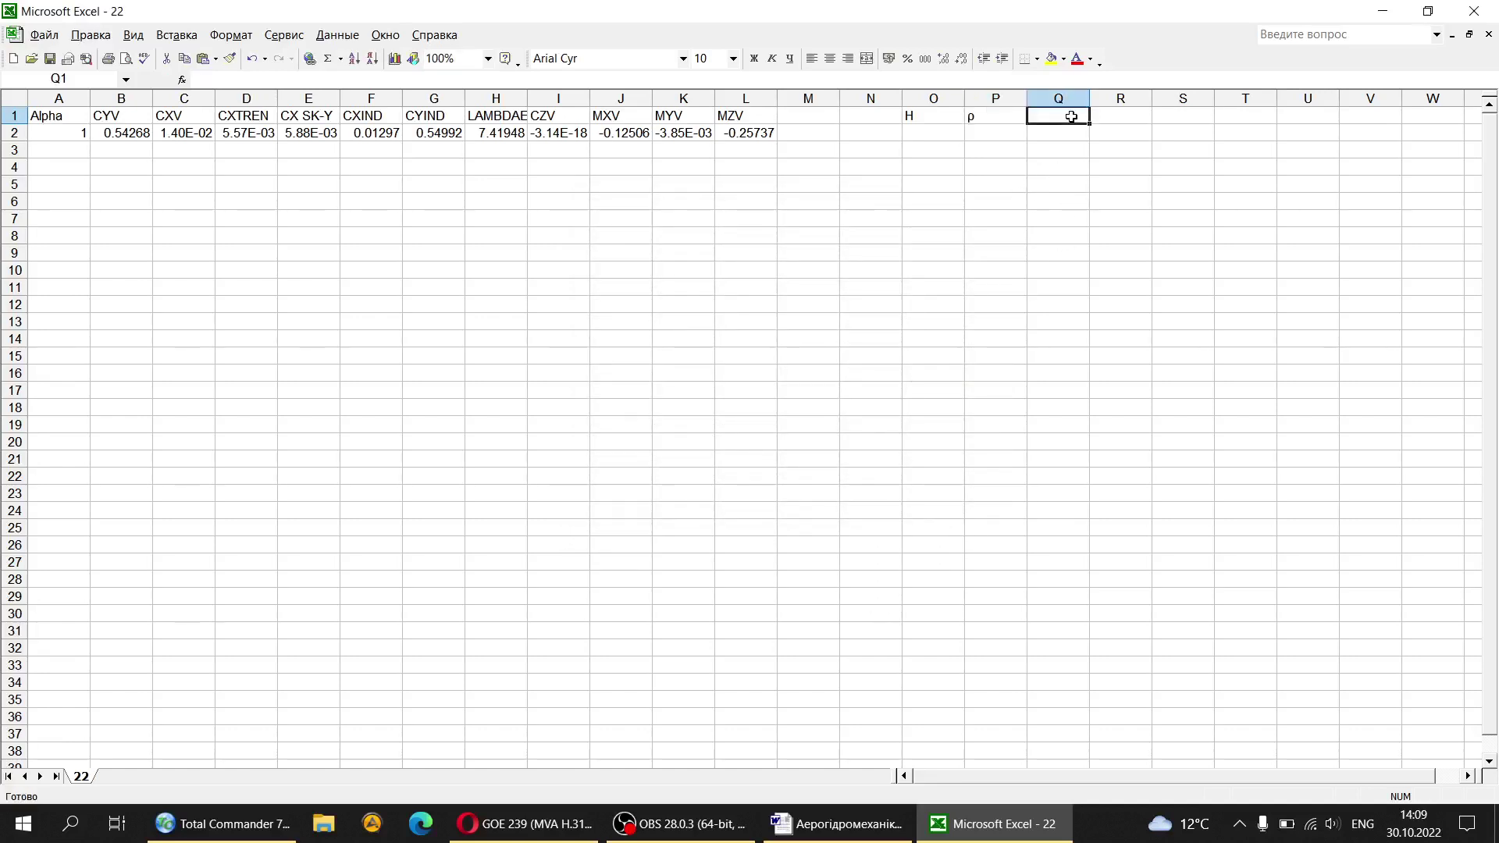
{"action": "type", "text": "V"}
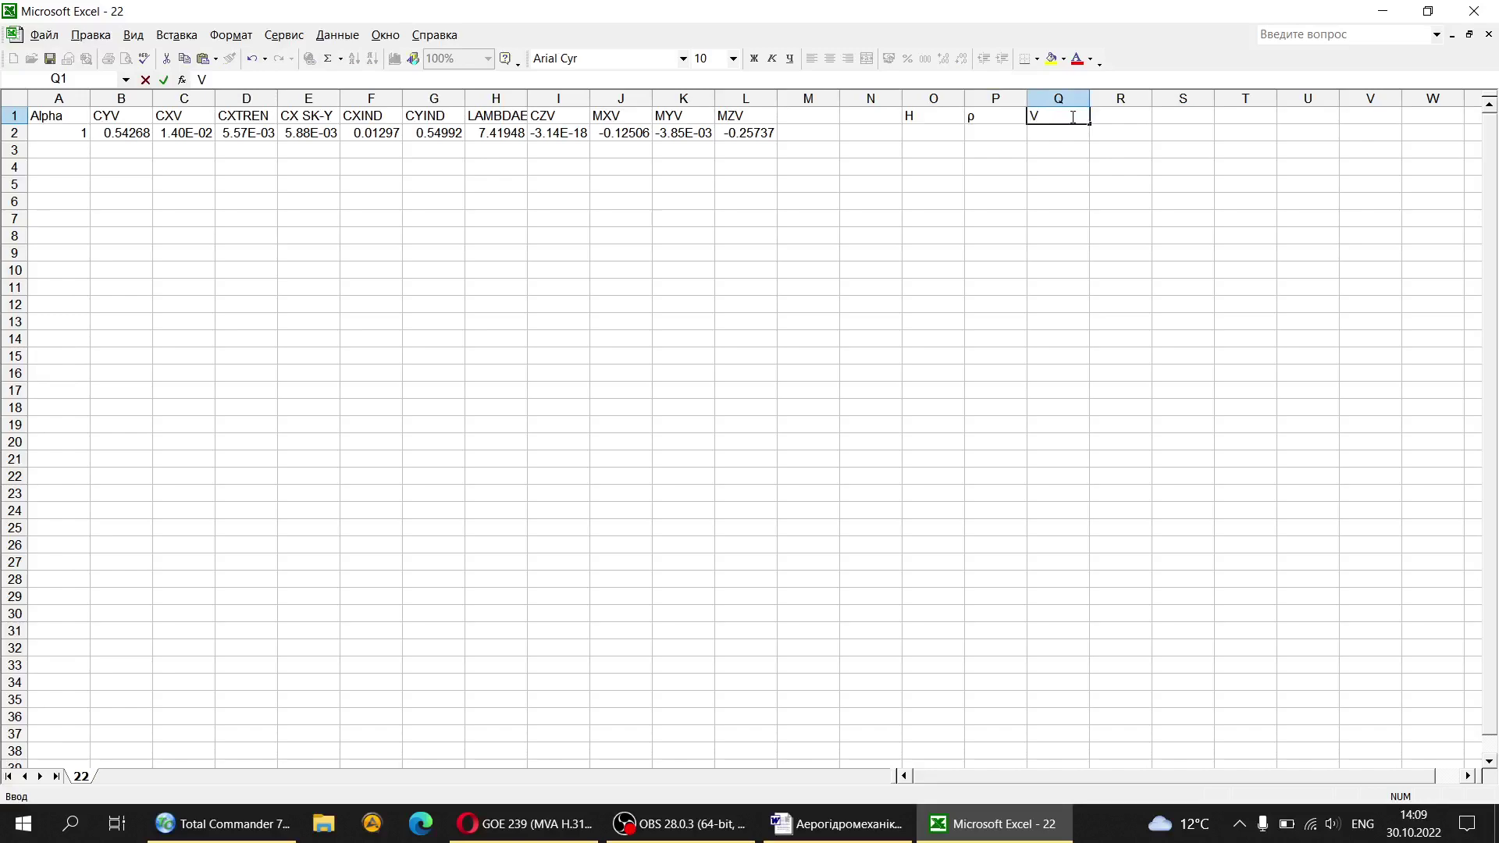
{"action": "left_click", "coordinate": [1101, 117]}
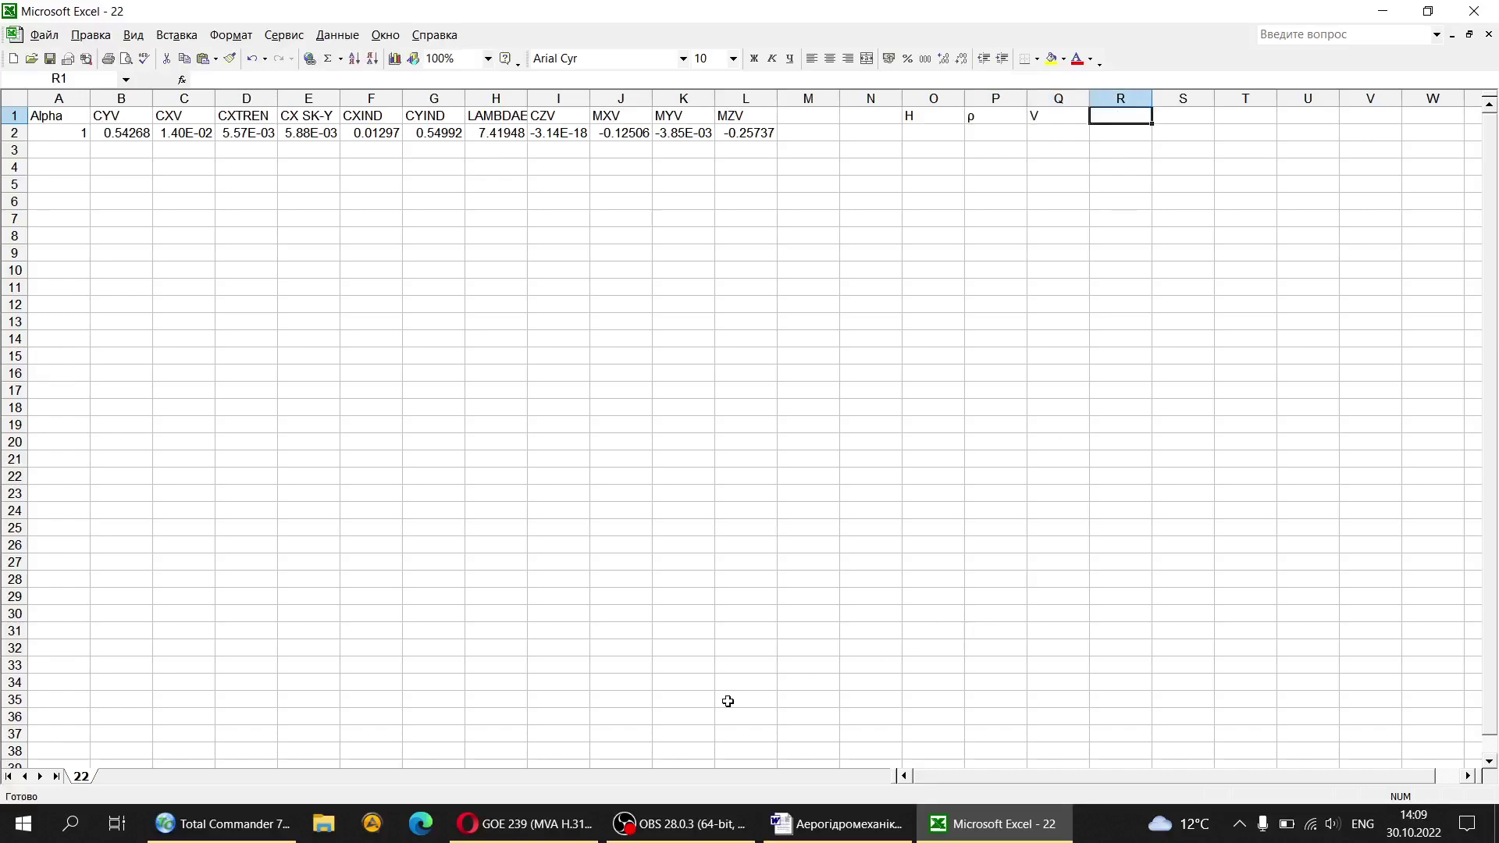
Step: Switch to the Word lab document, review the lift force formula in section 3.5 including the wing area S, and return to Excel
{"action": "left_click", "coordinate": [826, 827]}
{"action": "scroll", "coordinate": [762, 476], "scroll_direction": "down", "scroll_amount": 14}
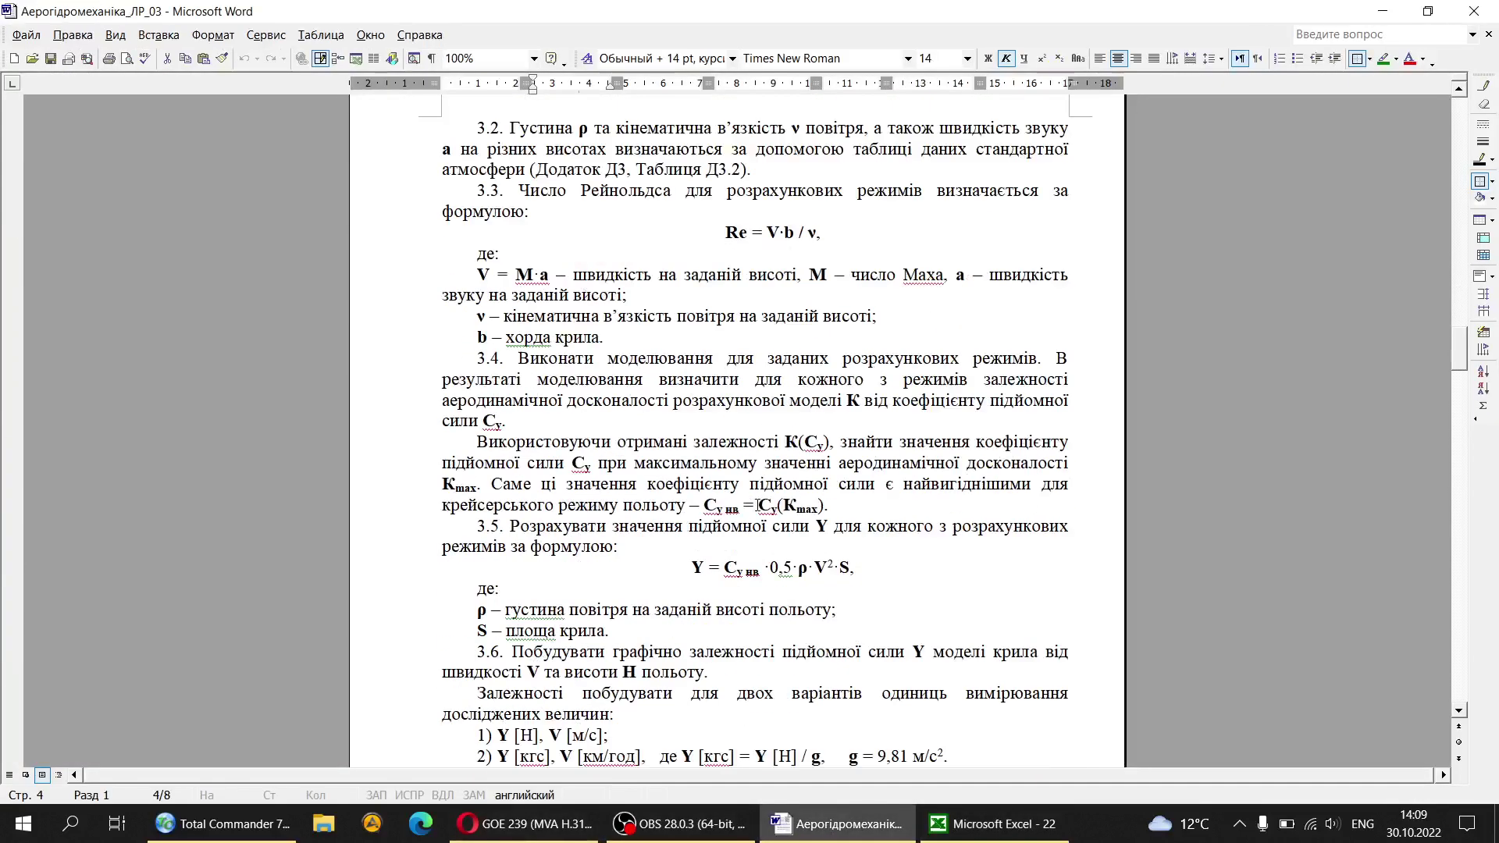
{"action": "scroll", "coordinate": [767, 442], "scroll_direction": "up", "scroll_amount": 1}
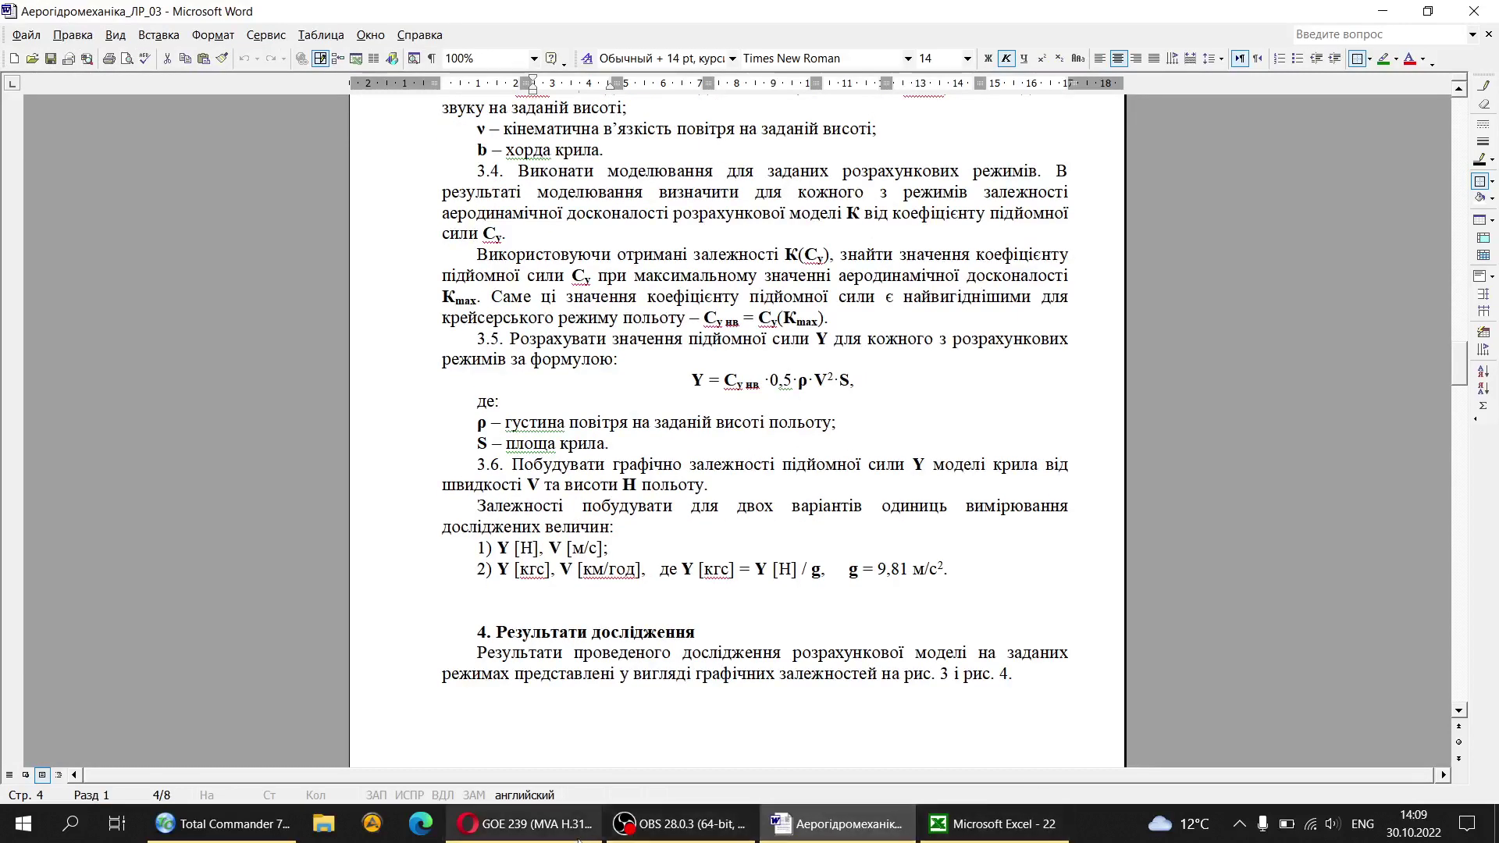
{"action": "mouse_move", "coordinate": [857, 834]}
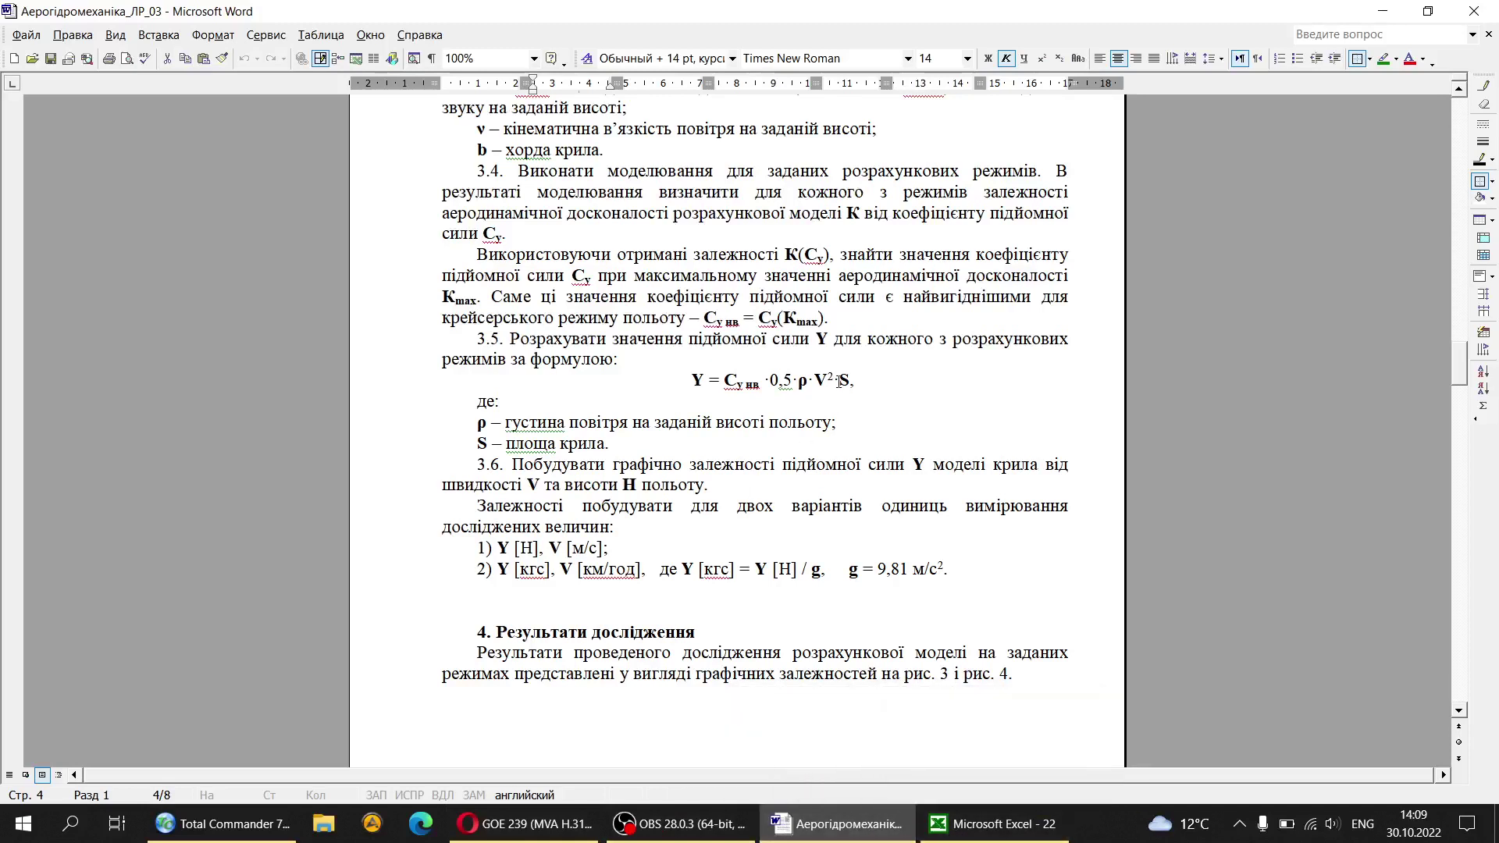
{"action": "left_click_drag", "start_coordinate": [839, 382], "coordinate": [851, 382]}
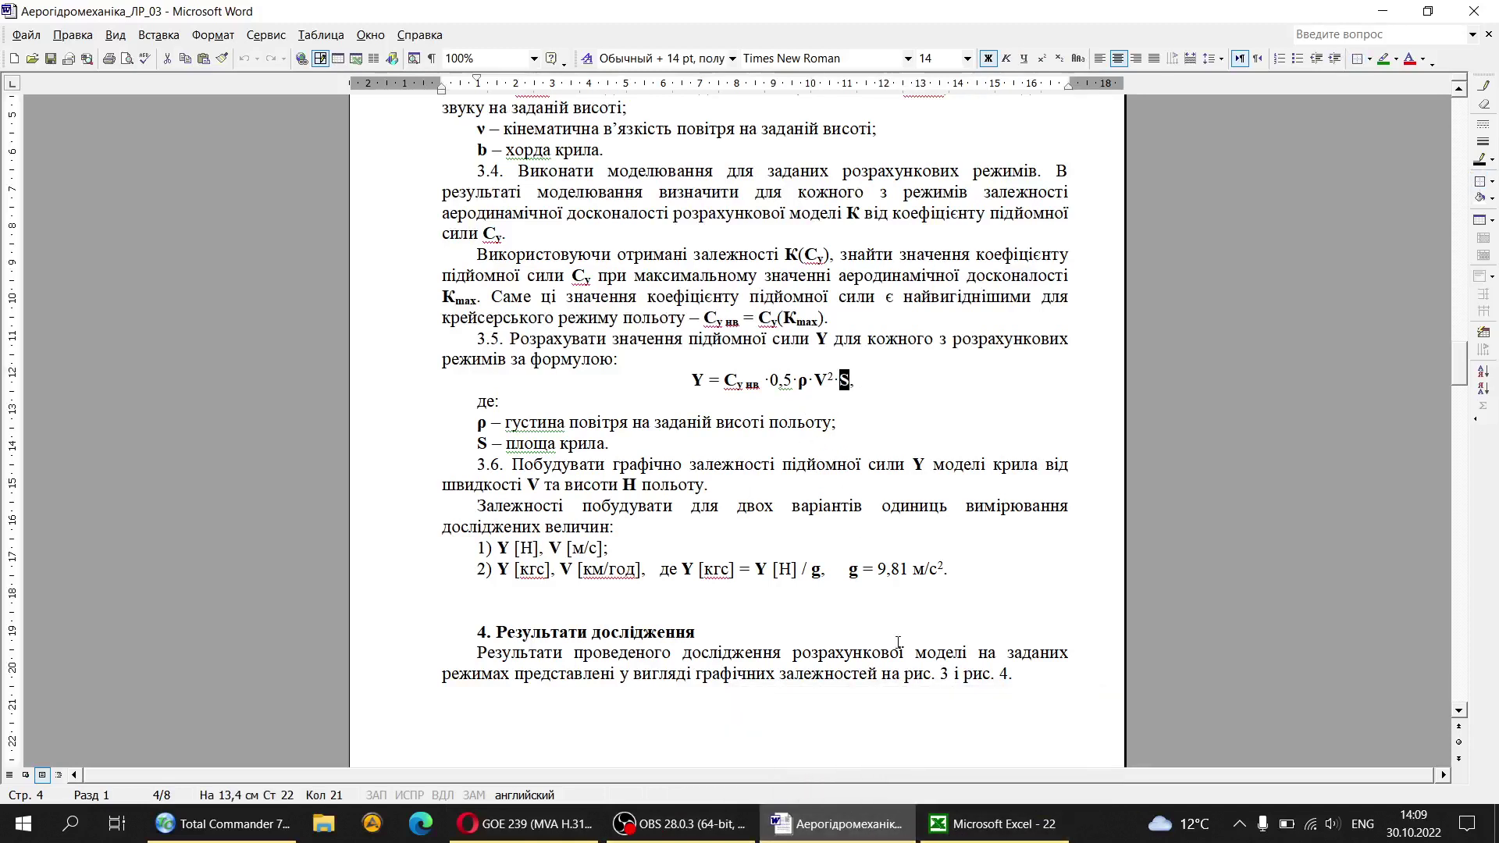
{"action": "left_click", "coordinate": [992, 823]}
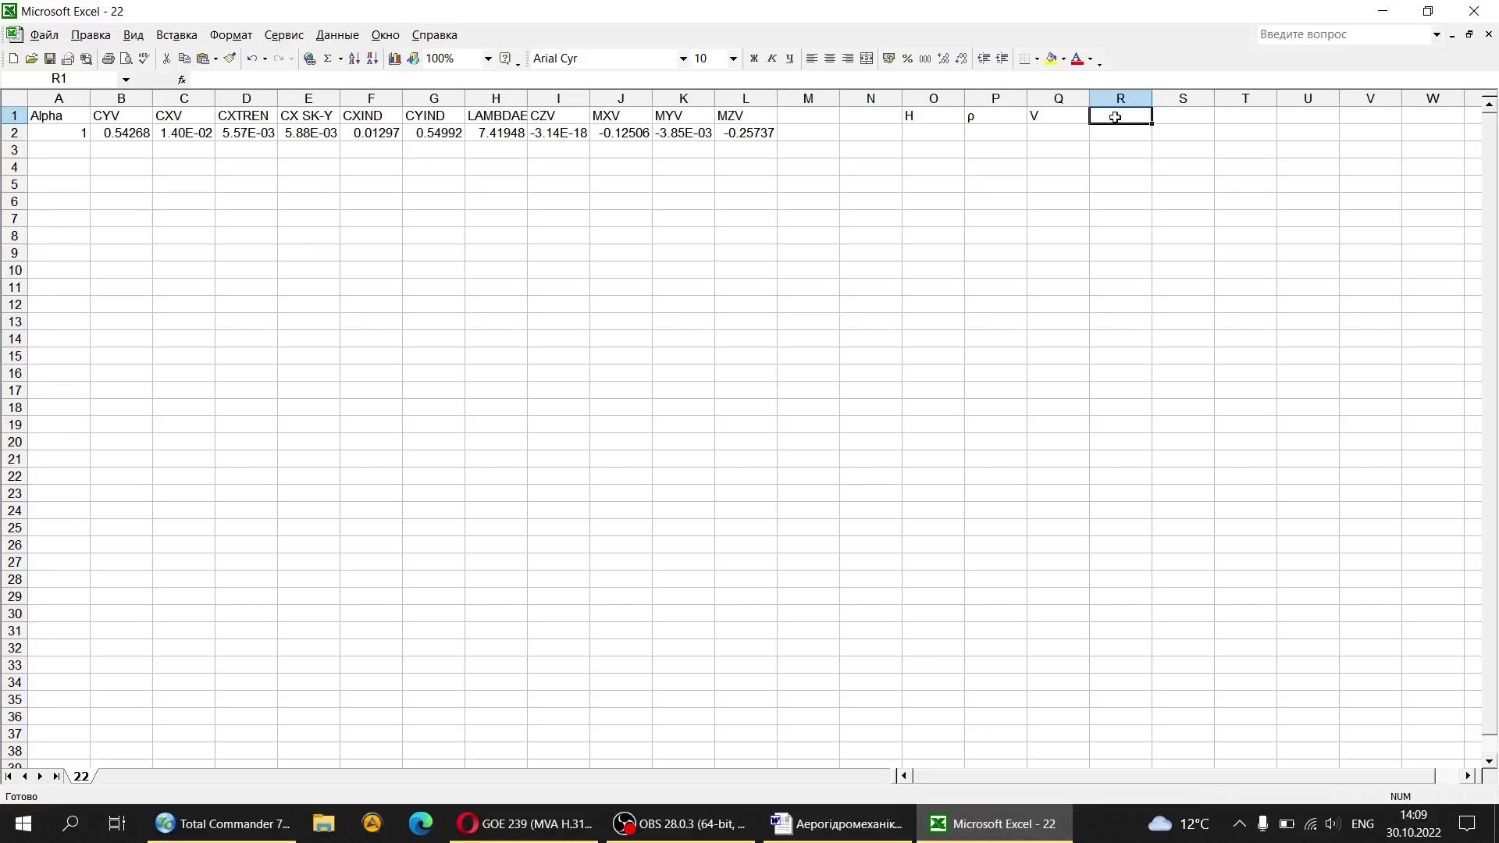
Step: Enter the header Cy in cell R1 and the header Y in both S1 and T1
{"action": "type", "text": "Cy"}
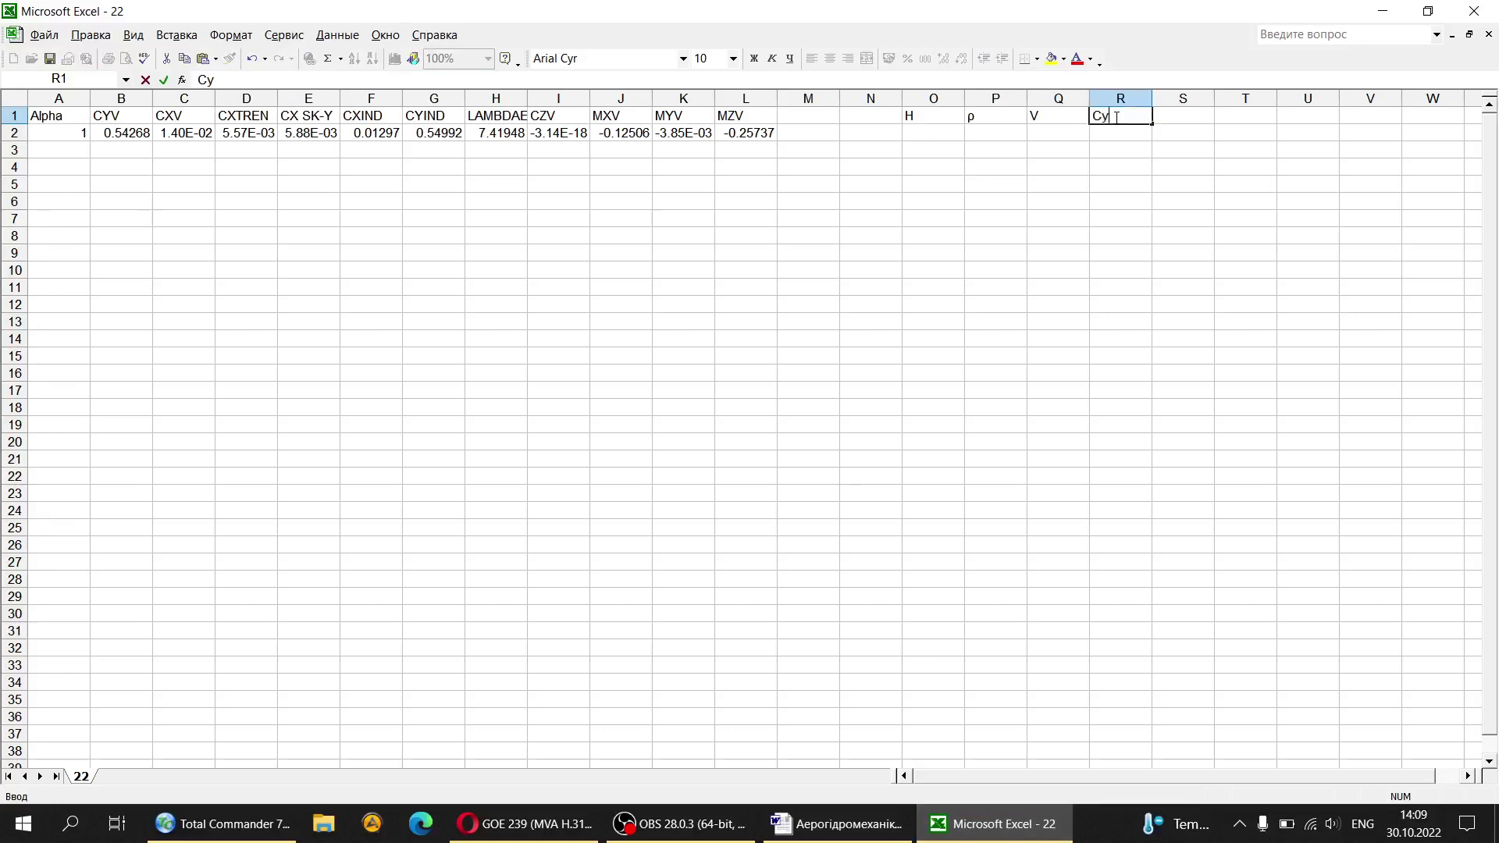
{"action": "key", "text": "Return"}
{"action": "left_click", "coordinate": [1190, 118]}
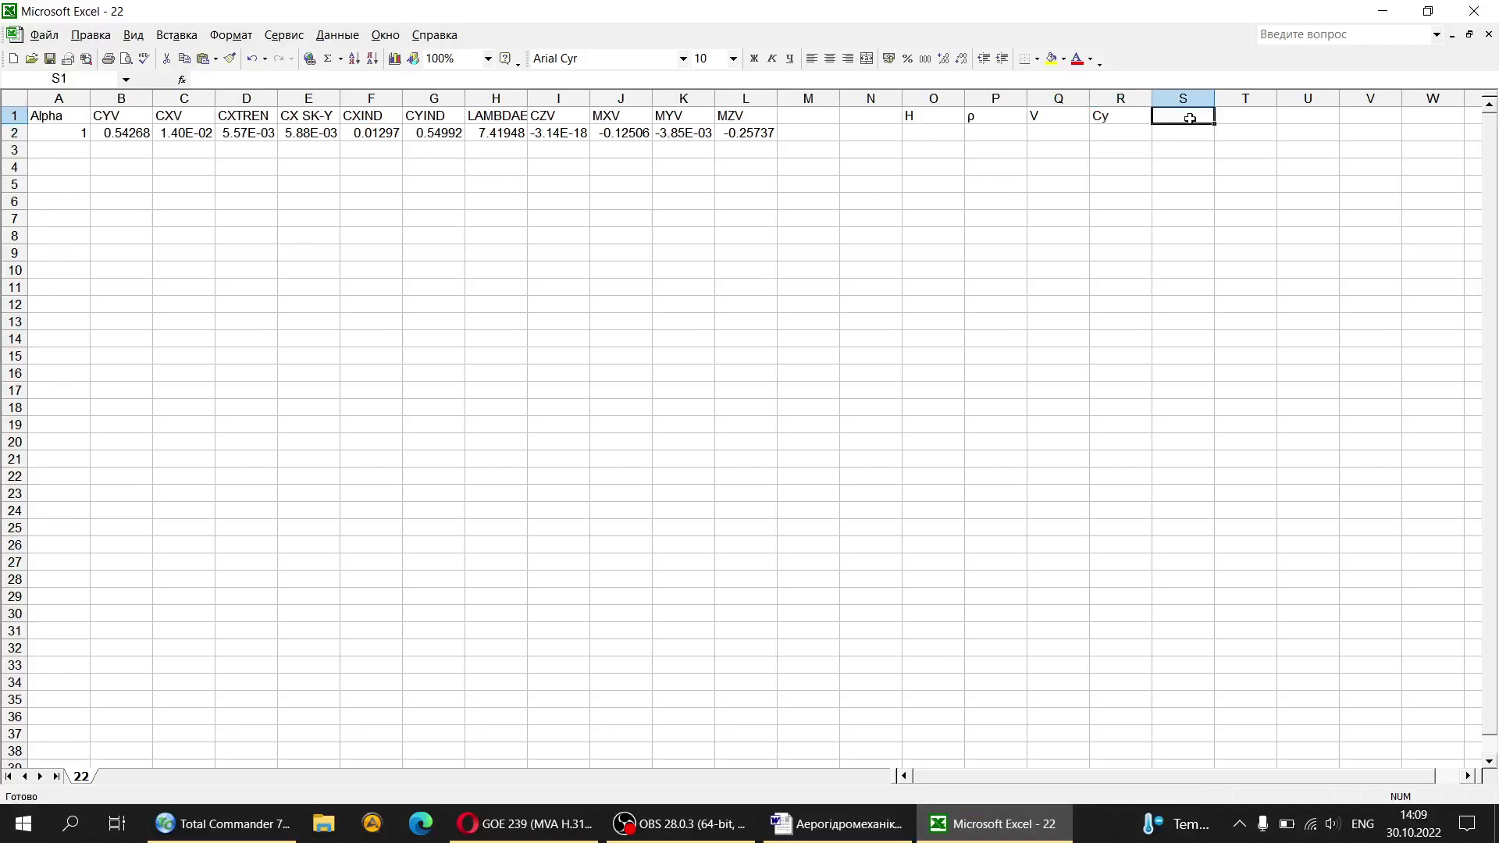
{"action": "type", "text": "Y"}
{"action": "key", "text": "Return"}
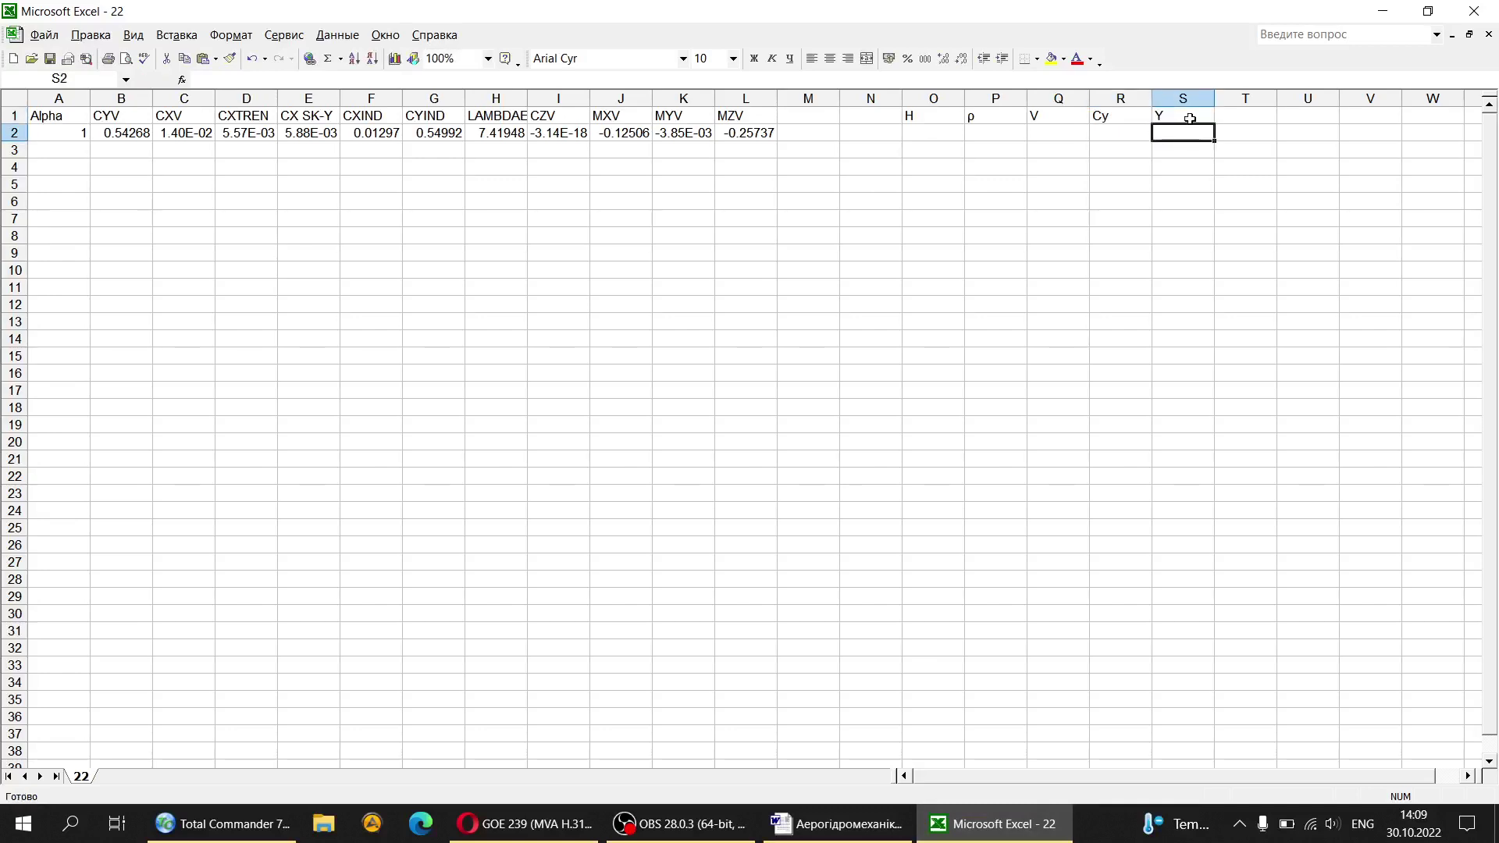
{"action": "left_click", "coordinate": [1252, 122]}
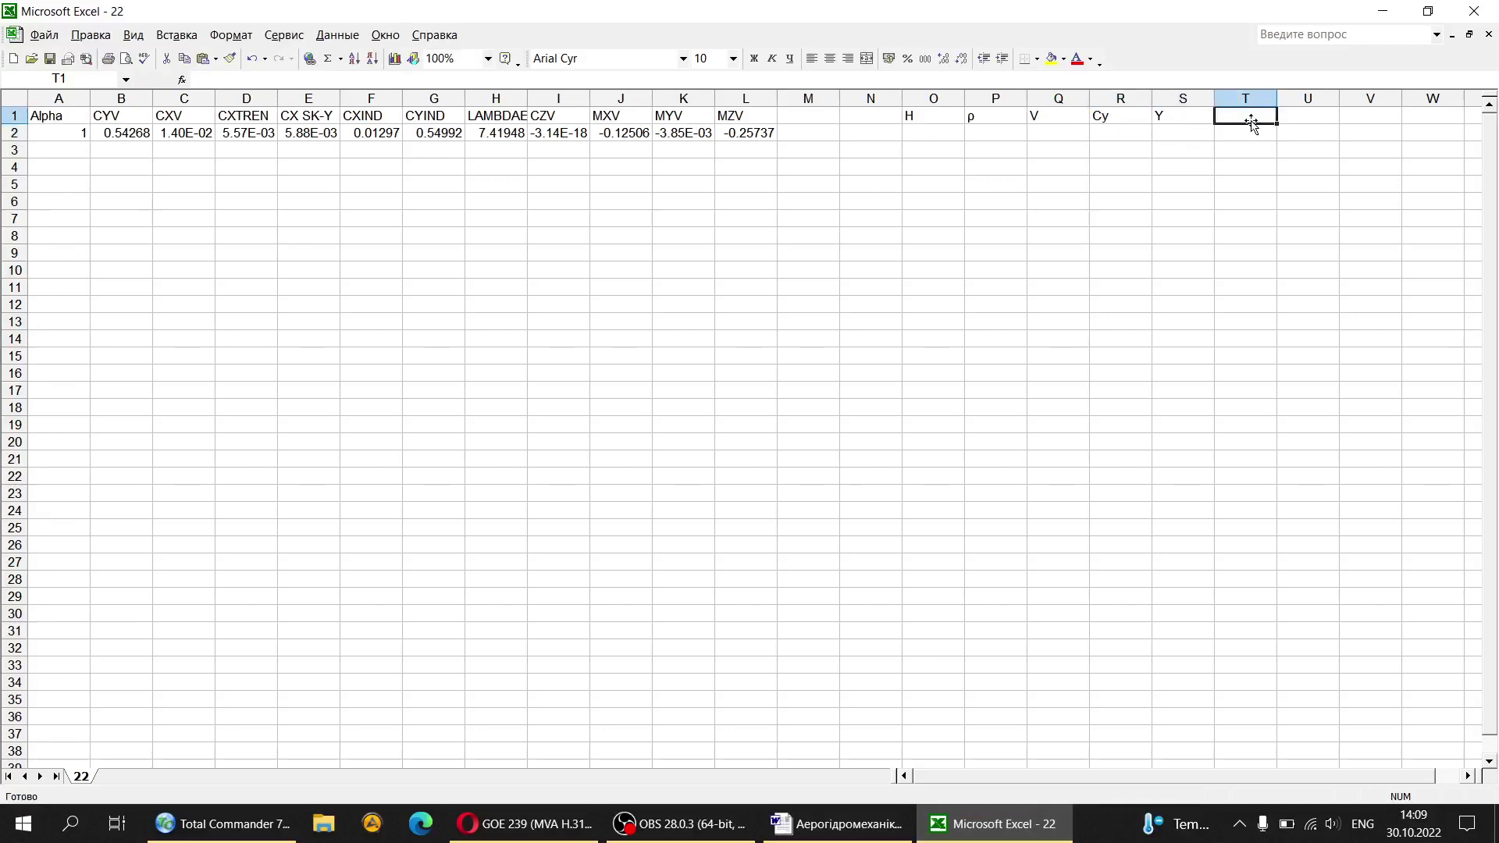
{"action": "type", "text": "Y"}
{"action": "left_click", "coordinate": [1212, 154]}
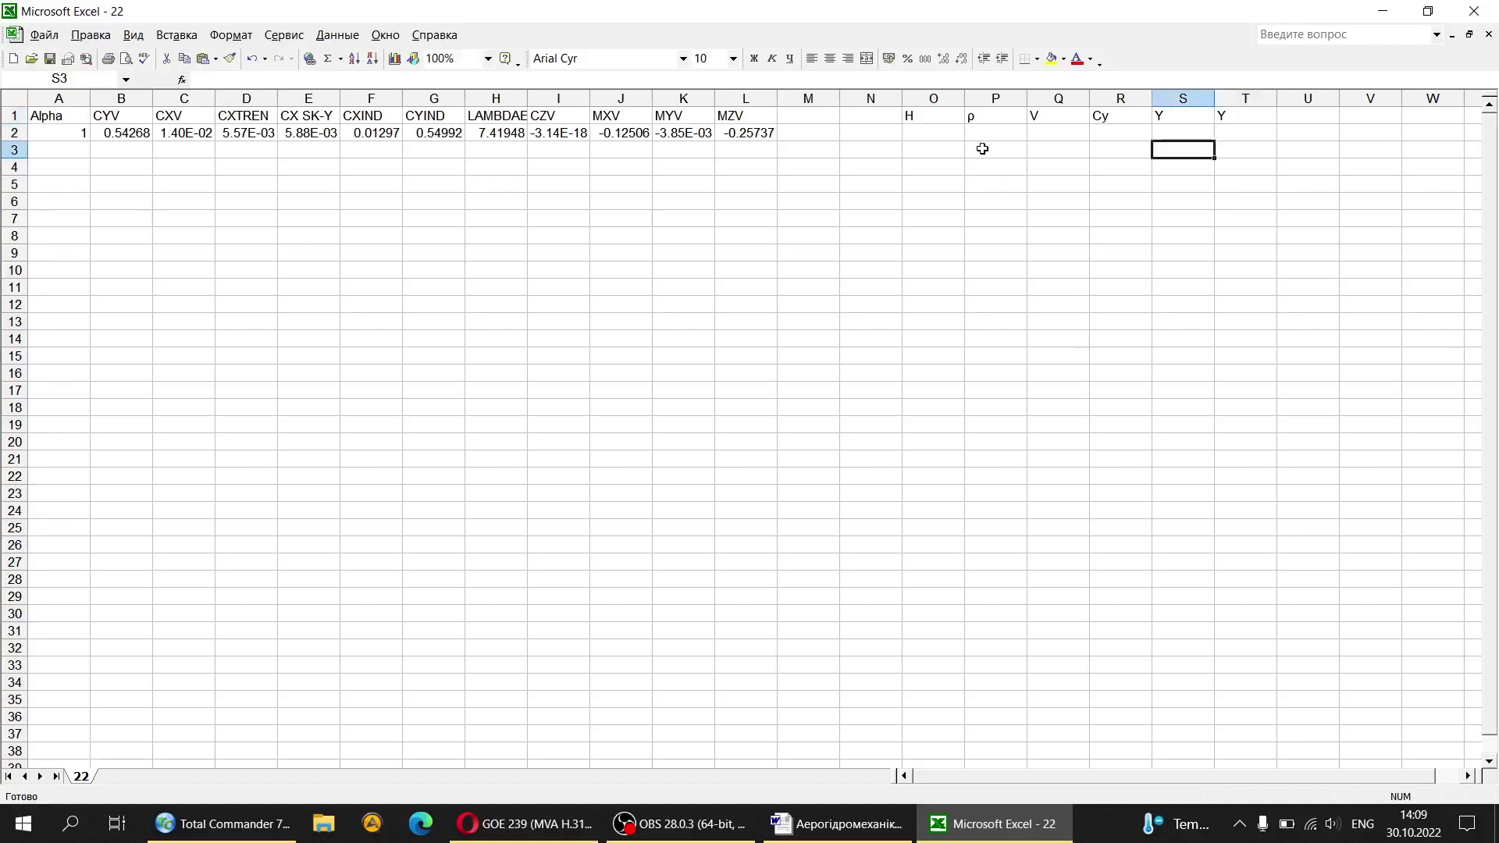
Step: Make the headers in O1:T1 bold and centre them
{"action": "left_click_drag", "start_coordinate": [910, 119], "coordinate": [1245, 115]}
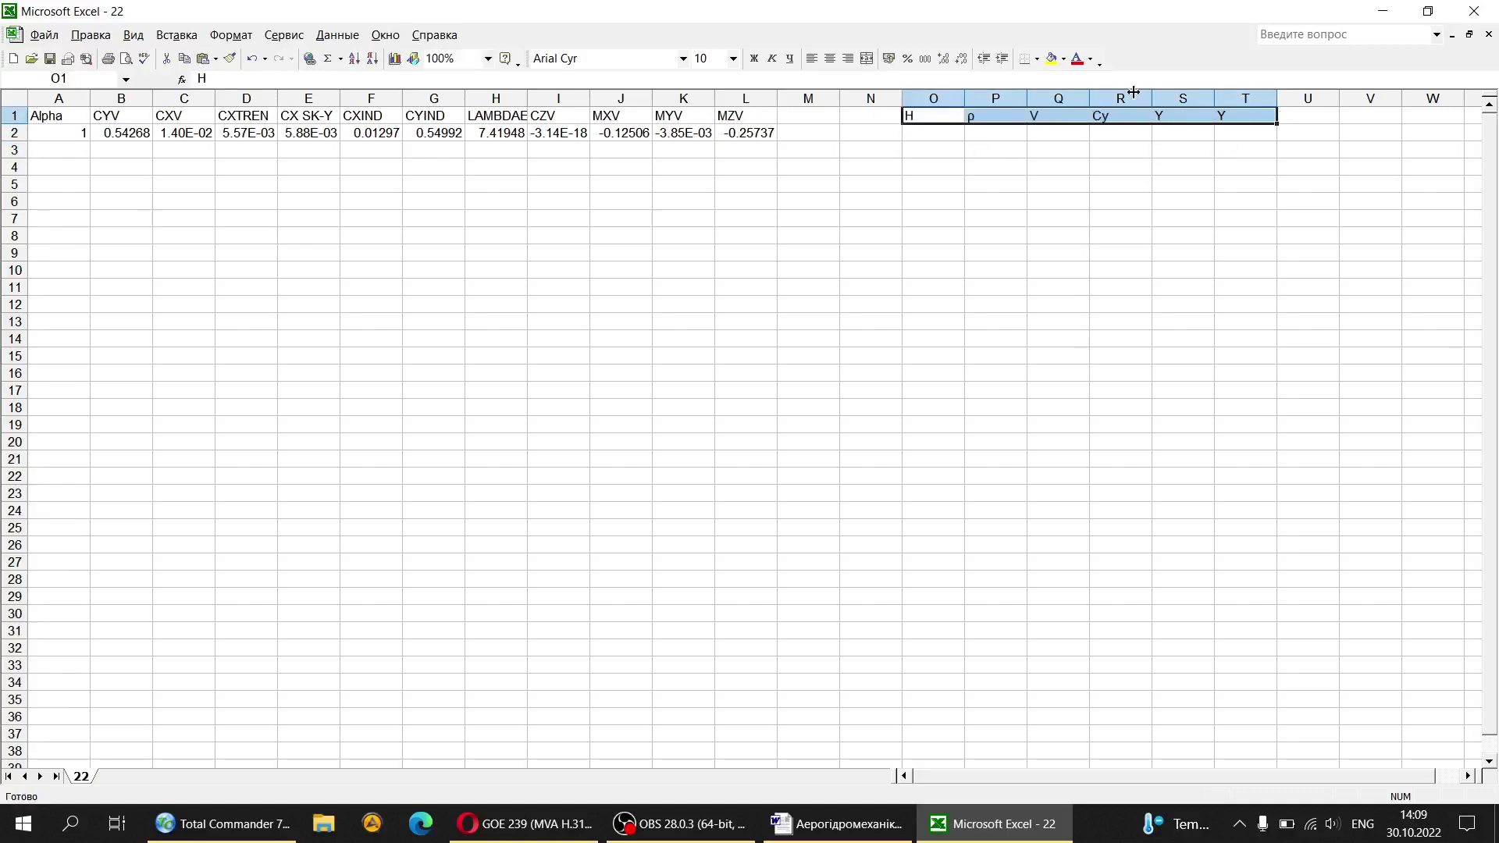
{"action": "left_click", "coordinate": [754, 59]}
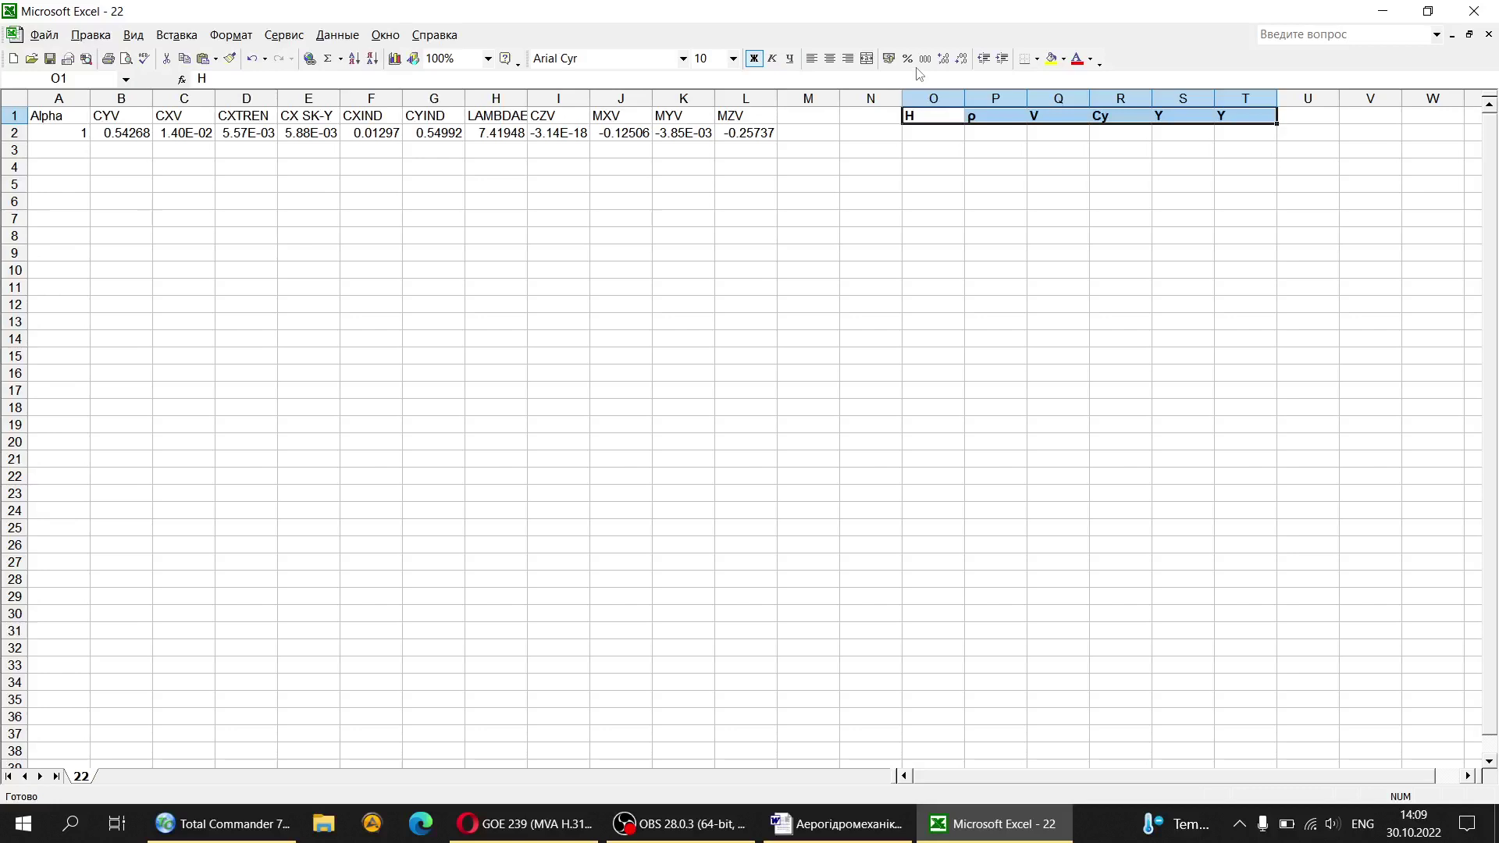
{"action": "left_click", "coordinate": [847, 61]}
{"action": "left_click", "coordinate": [988, 189]}
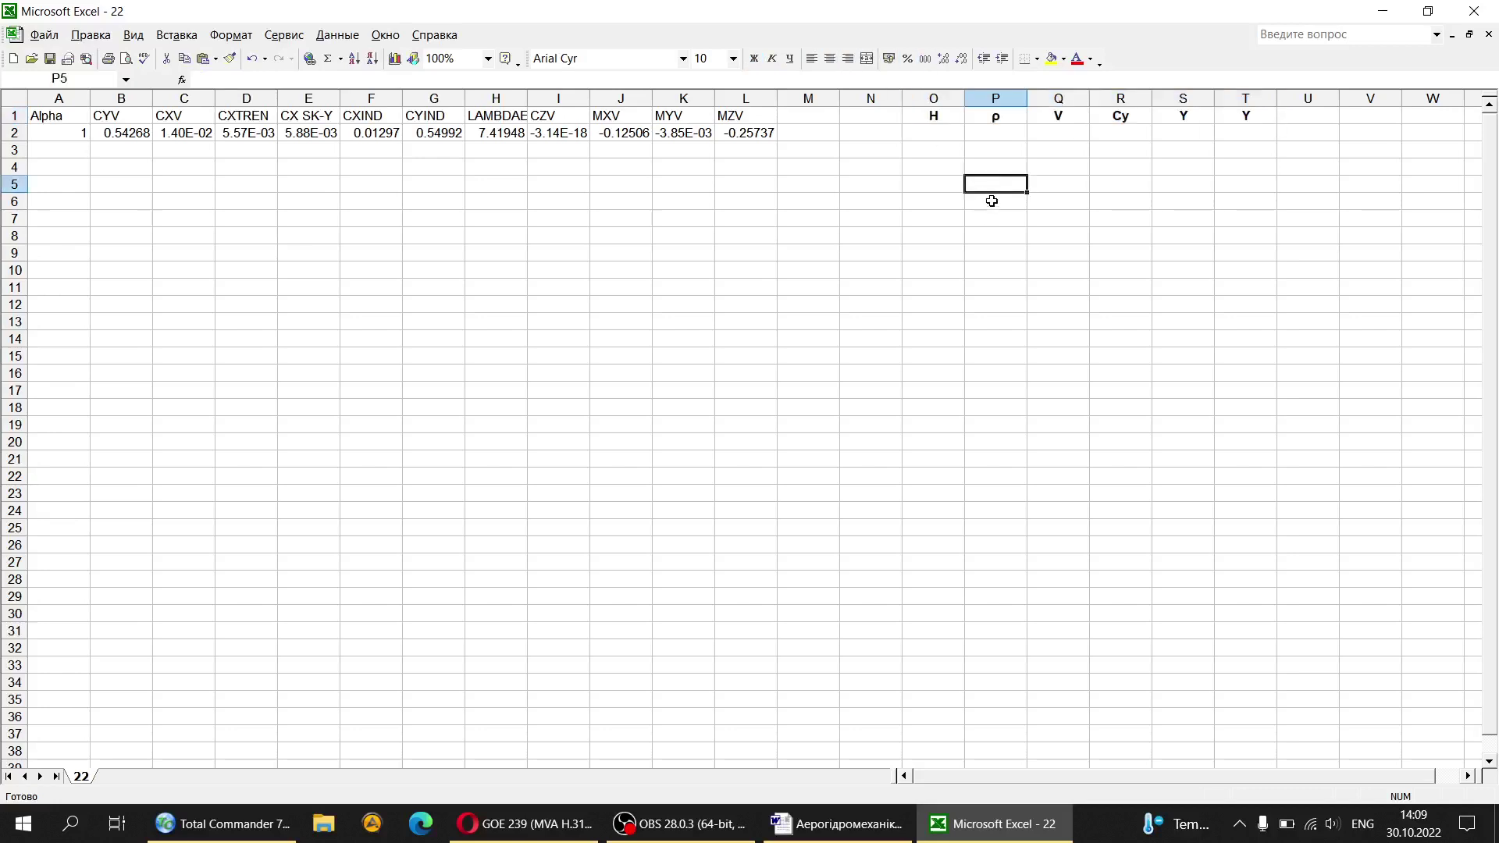
Step: Enter the height 0 in cell O2 and fill it down to O5
{"action": "left_click", "coordinate": [941, 134]}
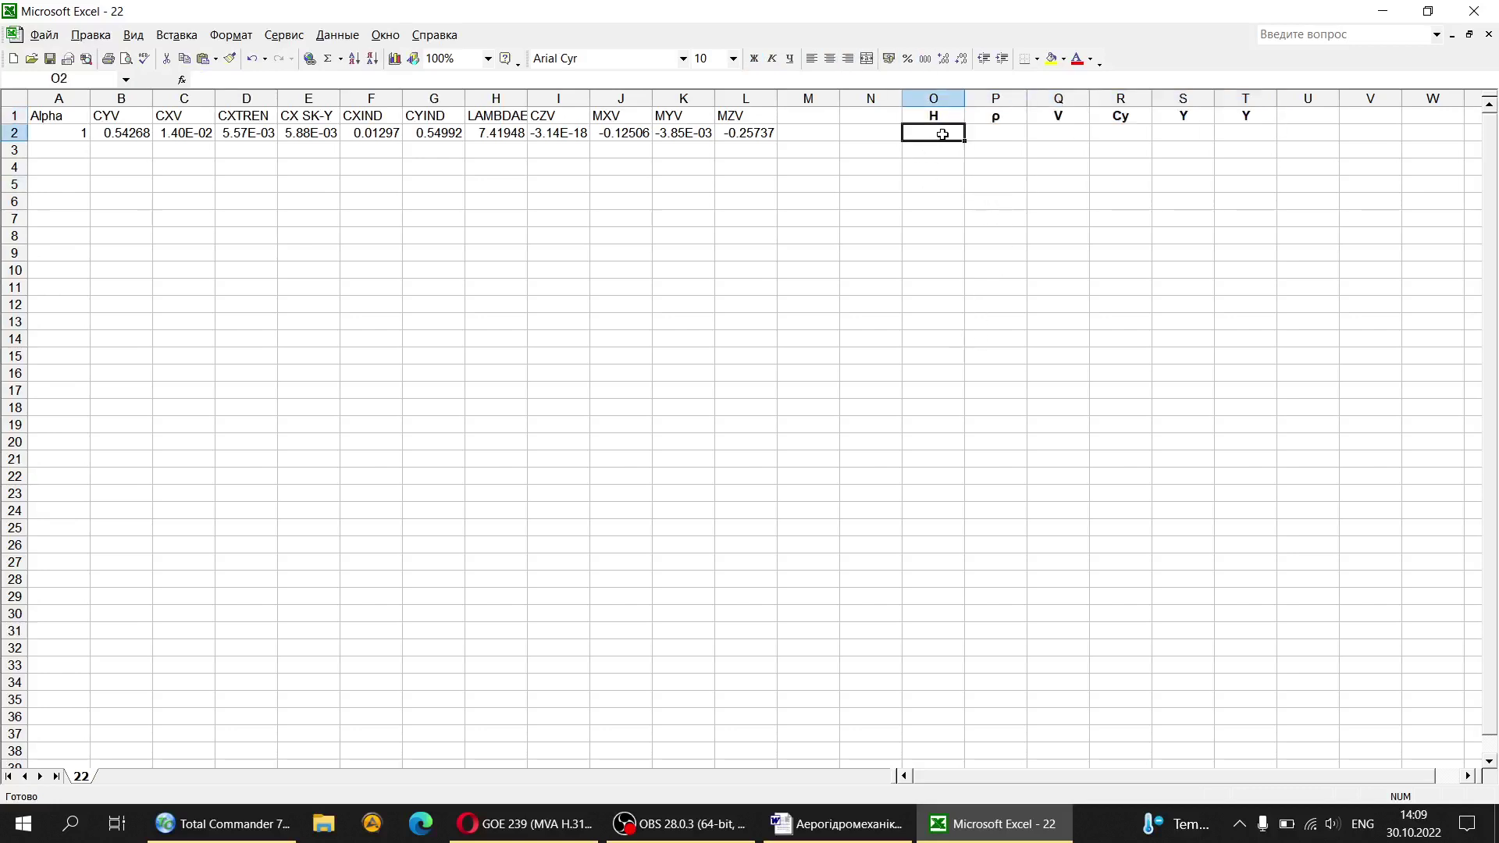
{"action": "type", "text": "0"}
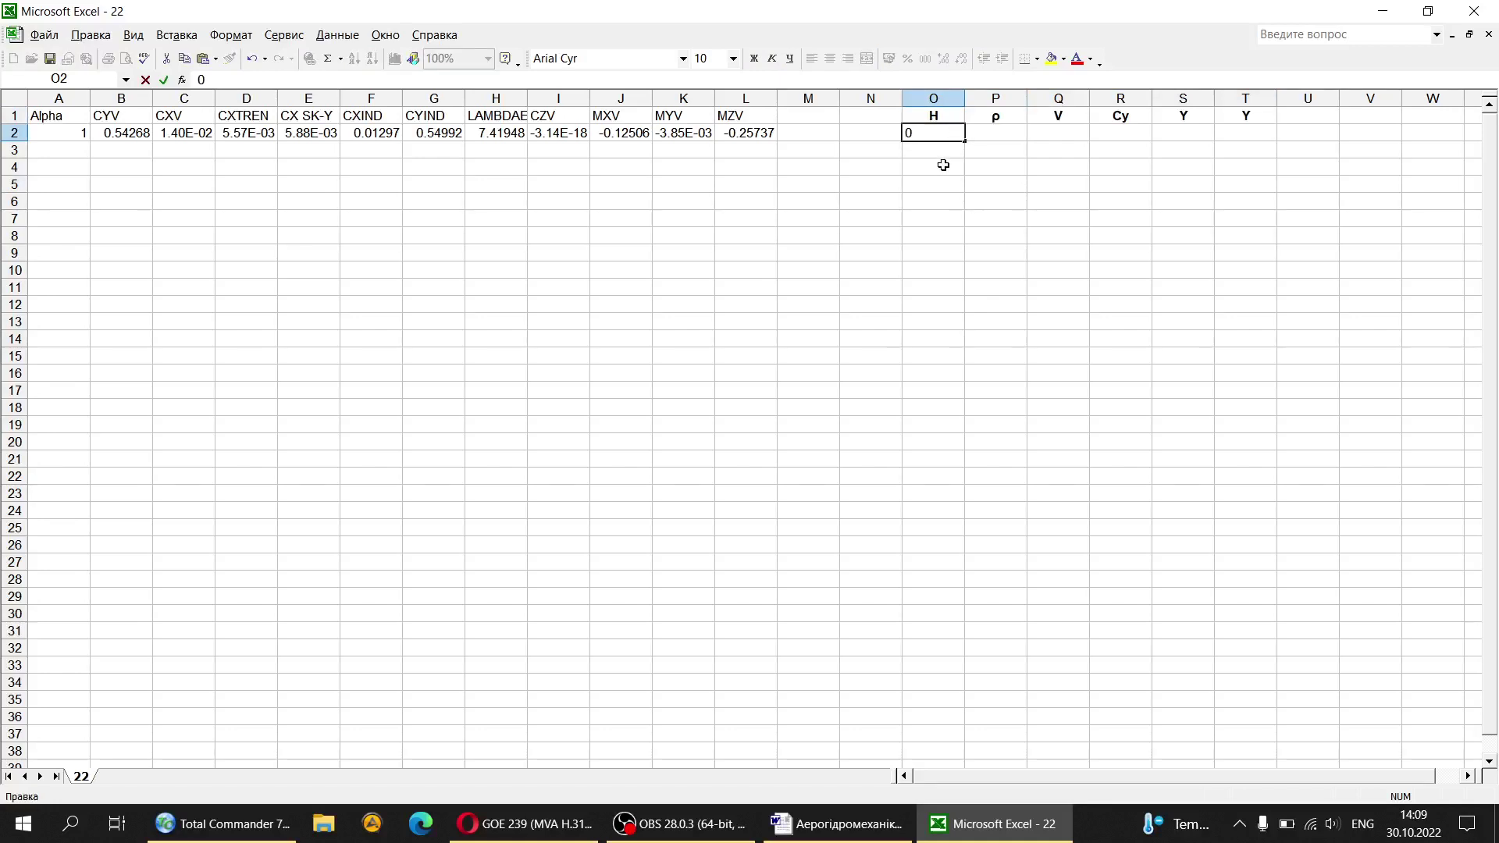
{"action": "key", "text": "Return"}
{"action": "left_click", "coordinate": [952, 139]}
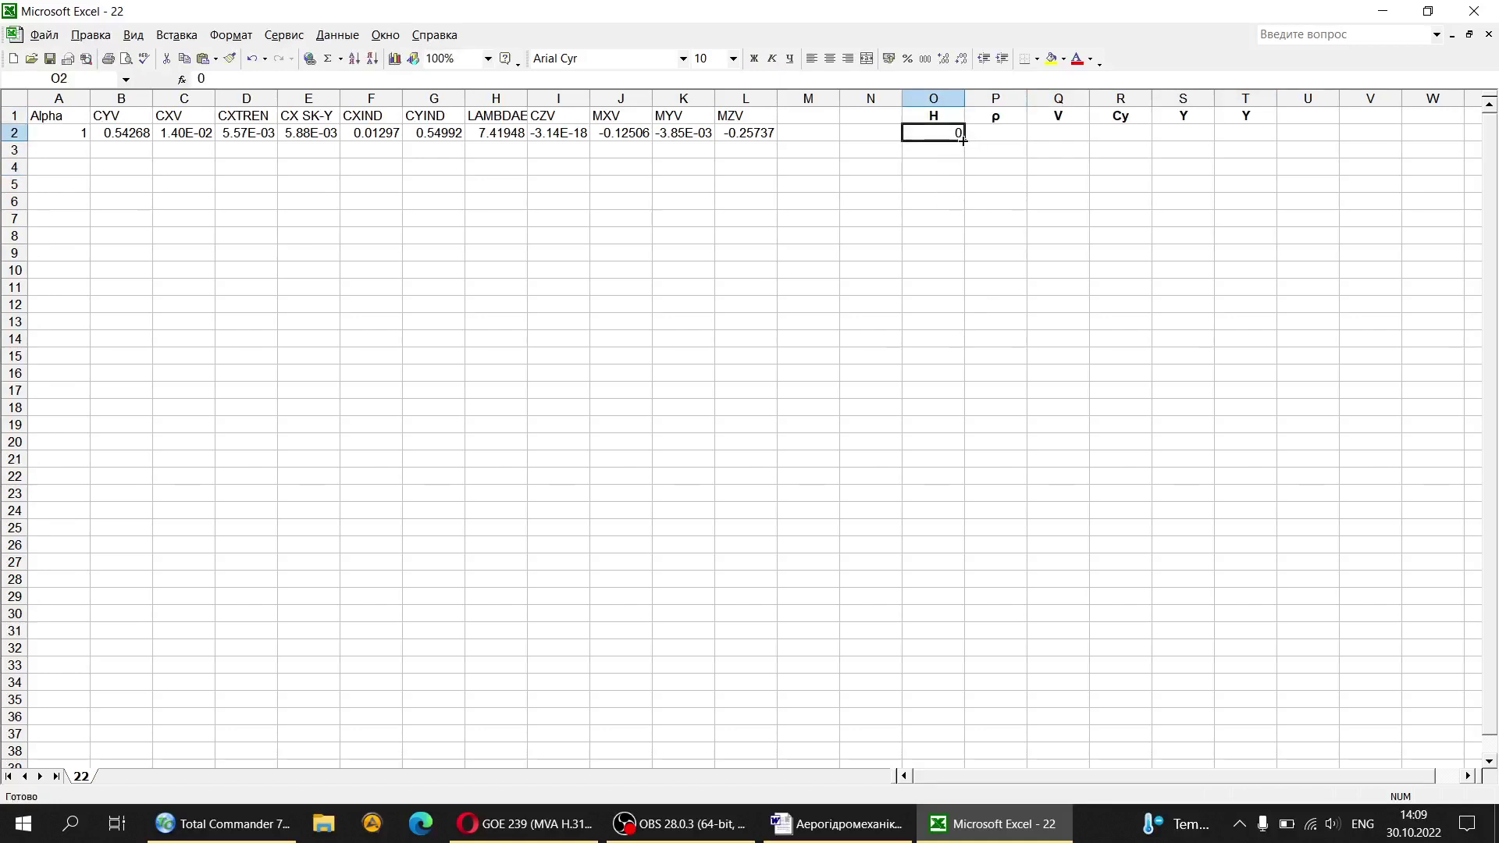
{"action": "left_click_drag", "start_coordinate": [964, 141], "coordinate": [973, 189]}
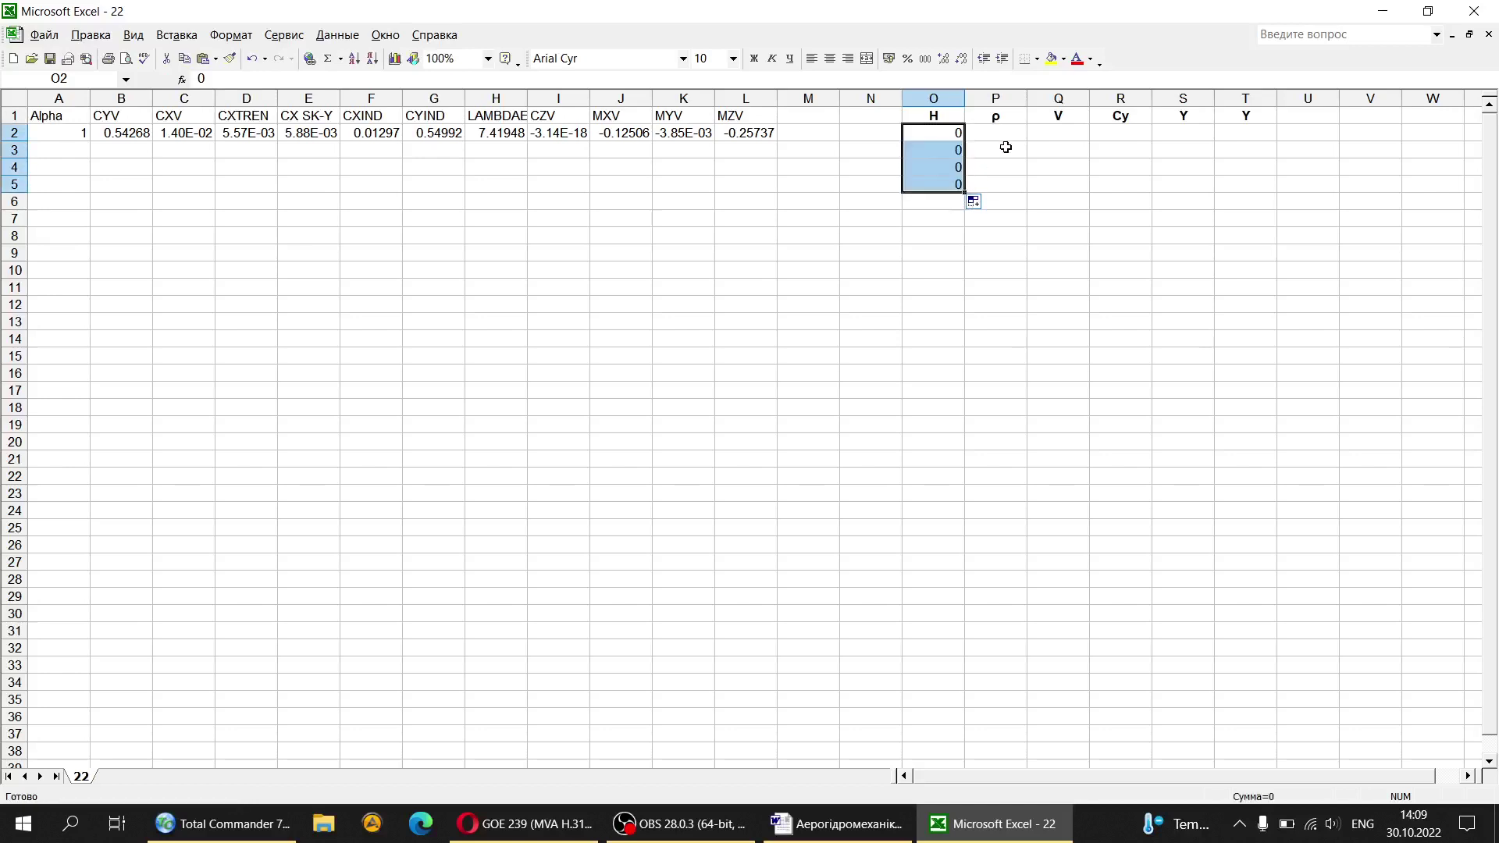
Step: Copy the air density 1,225 for height 0 from the table in the Word lab document into cell P2 of the Excel sheet
{"action": "left_click", "coordinate": [1006, 135]}
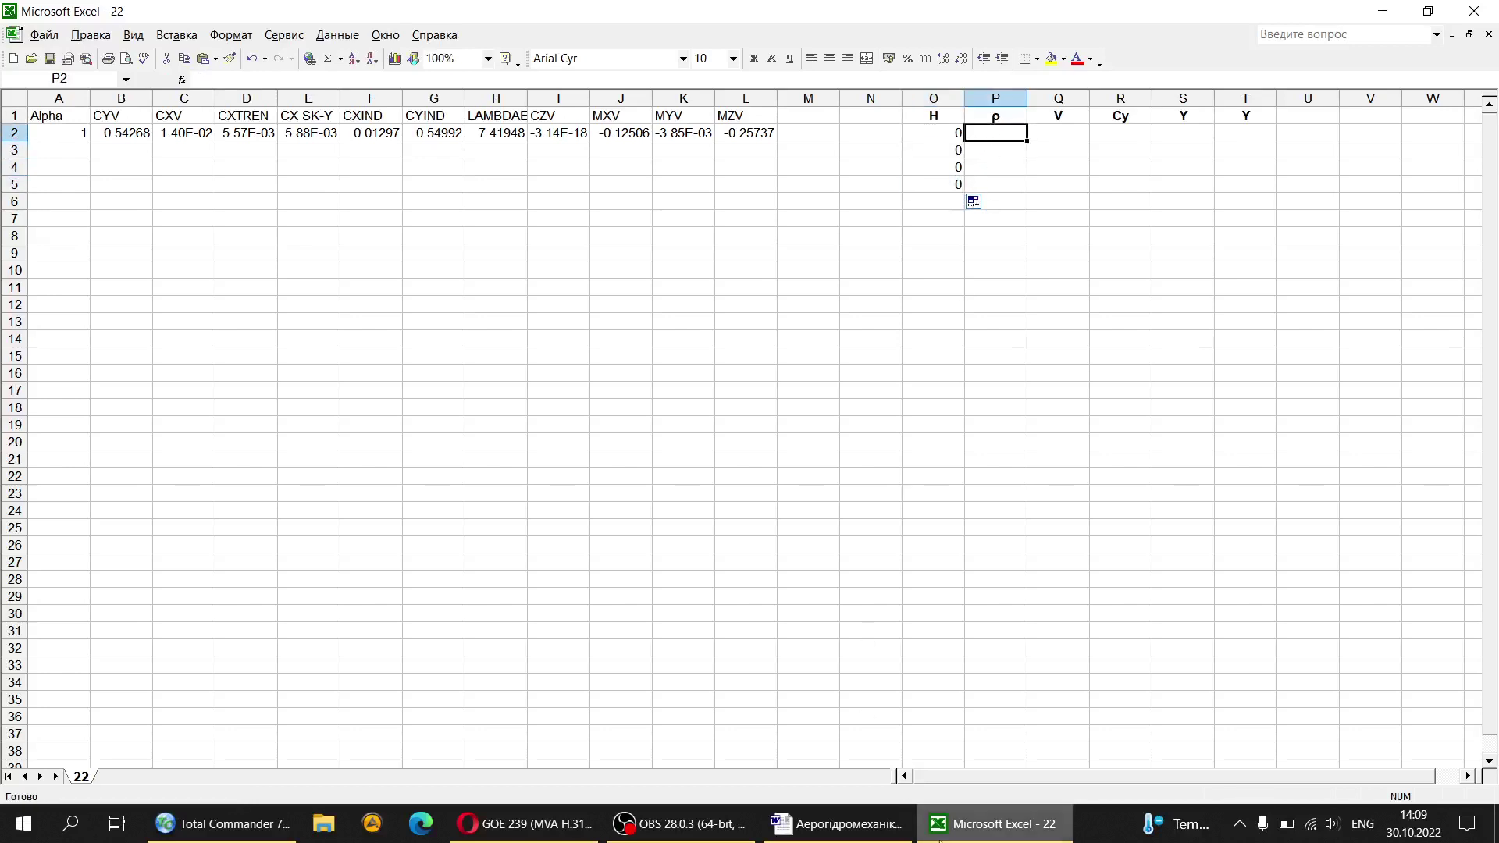
{"action": "left_click", "coordinate": [837, 824]}
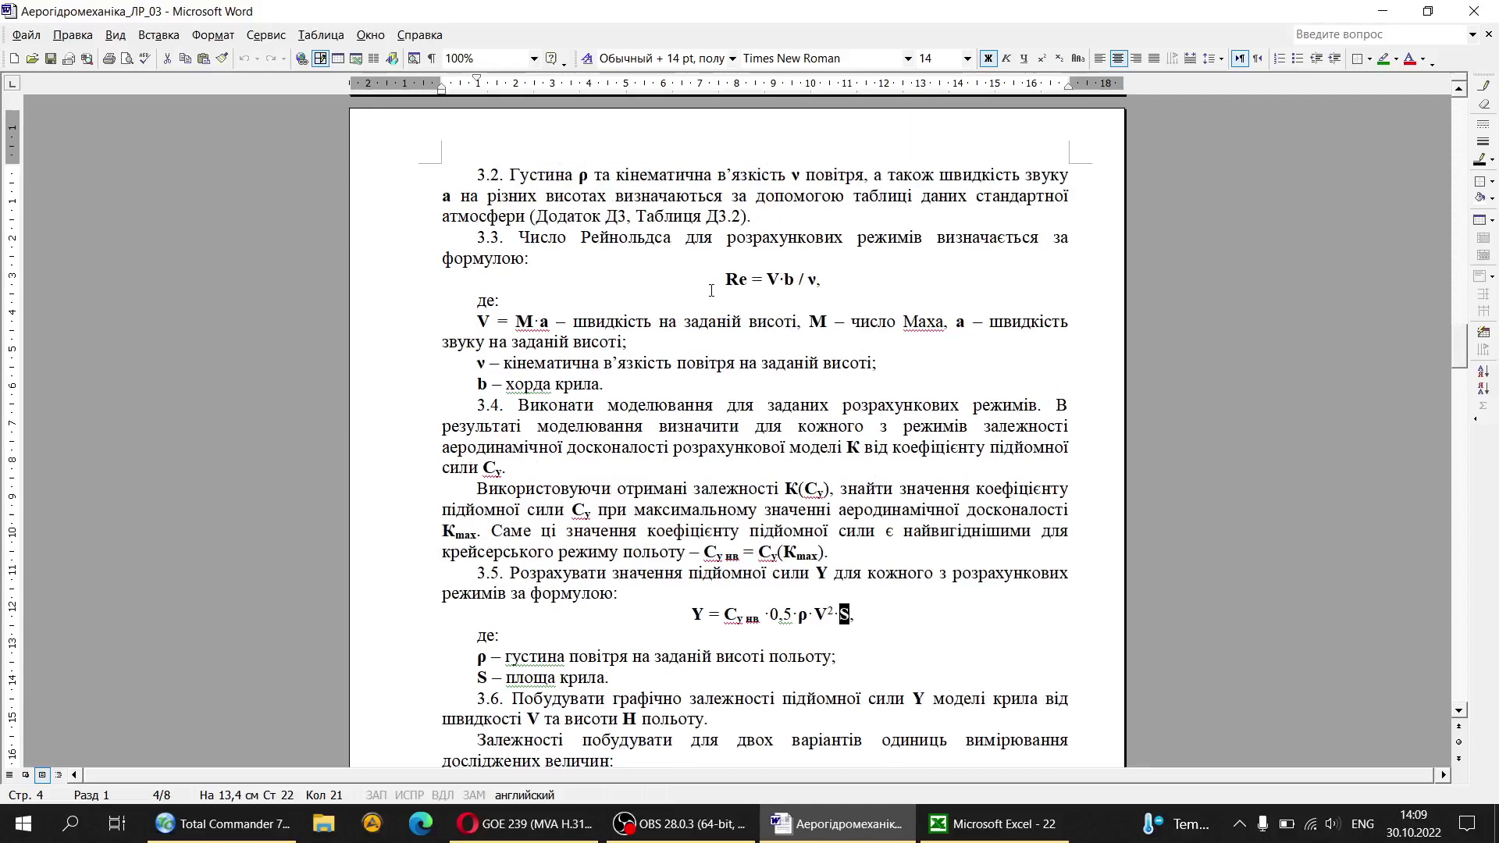
{"action": "scroll", "coordinate": [711, 291], "scroll_direction": "up", "scroll_amount": 10}
{"action": "left_click_drag", "start_coordinate": [549, 205], "coordinate": [598, 204]}
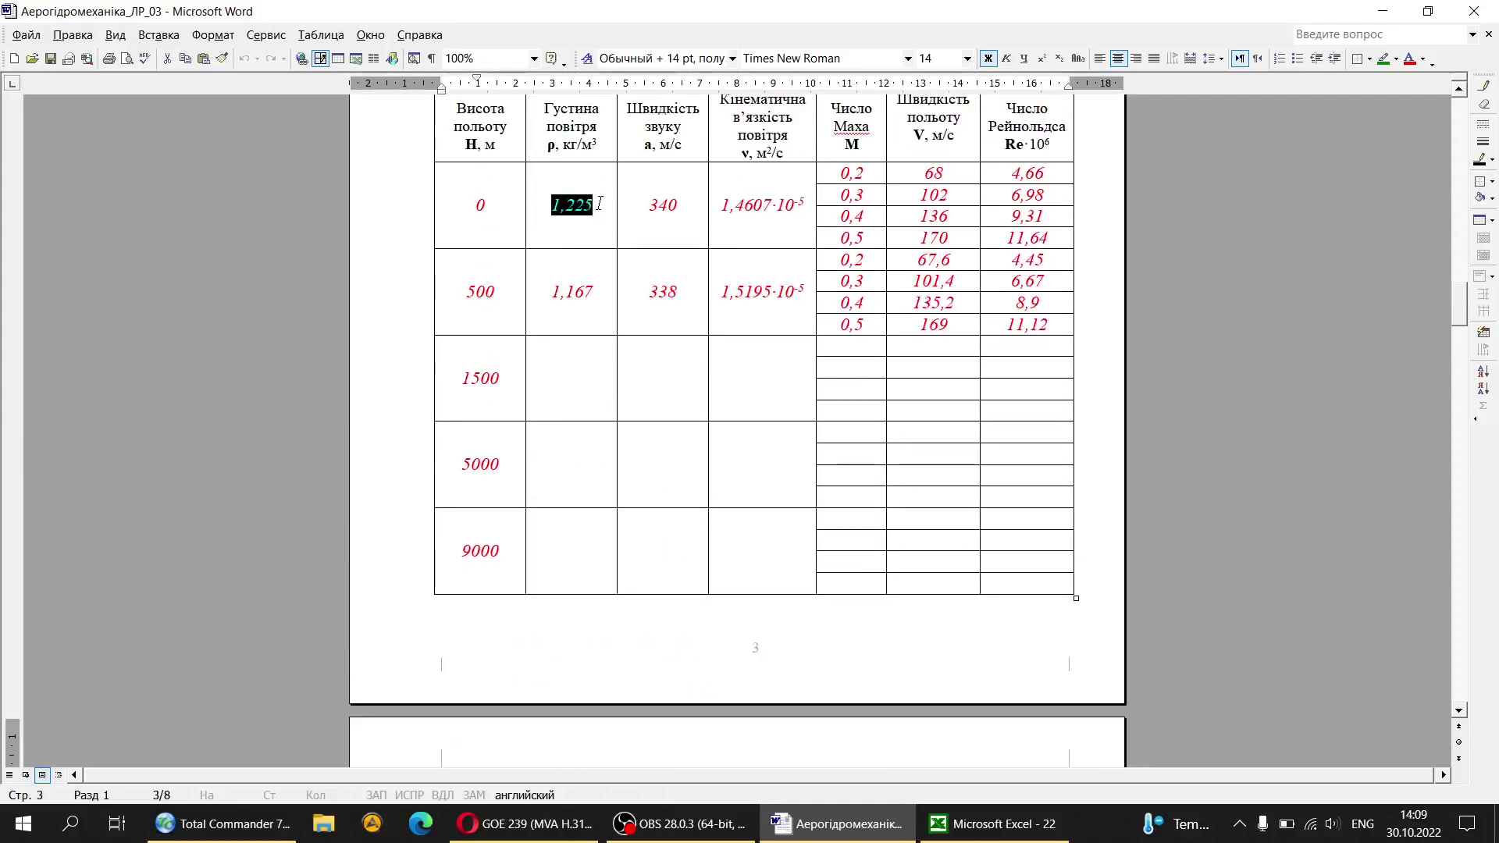
{"action": "right_click", "coordinate": [574, 207]}
{"action": "left_click", "coordinate": [615, 243]}
{"action": "left_click", "coordinate": [992, 824]}
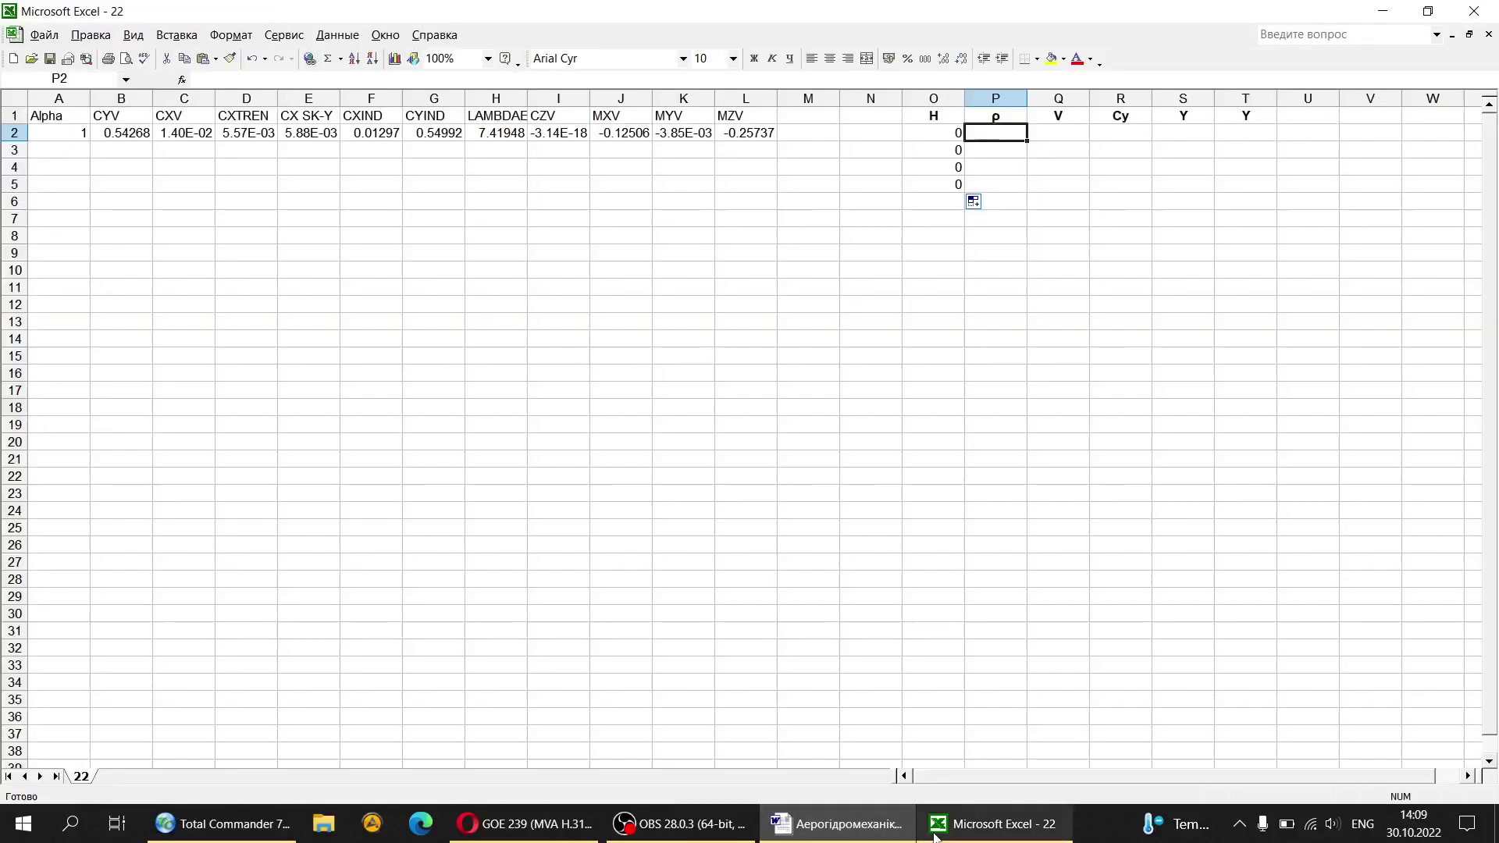
{"action": "key", "text": "ctrl+v"}
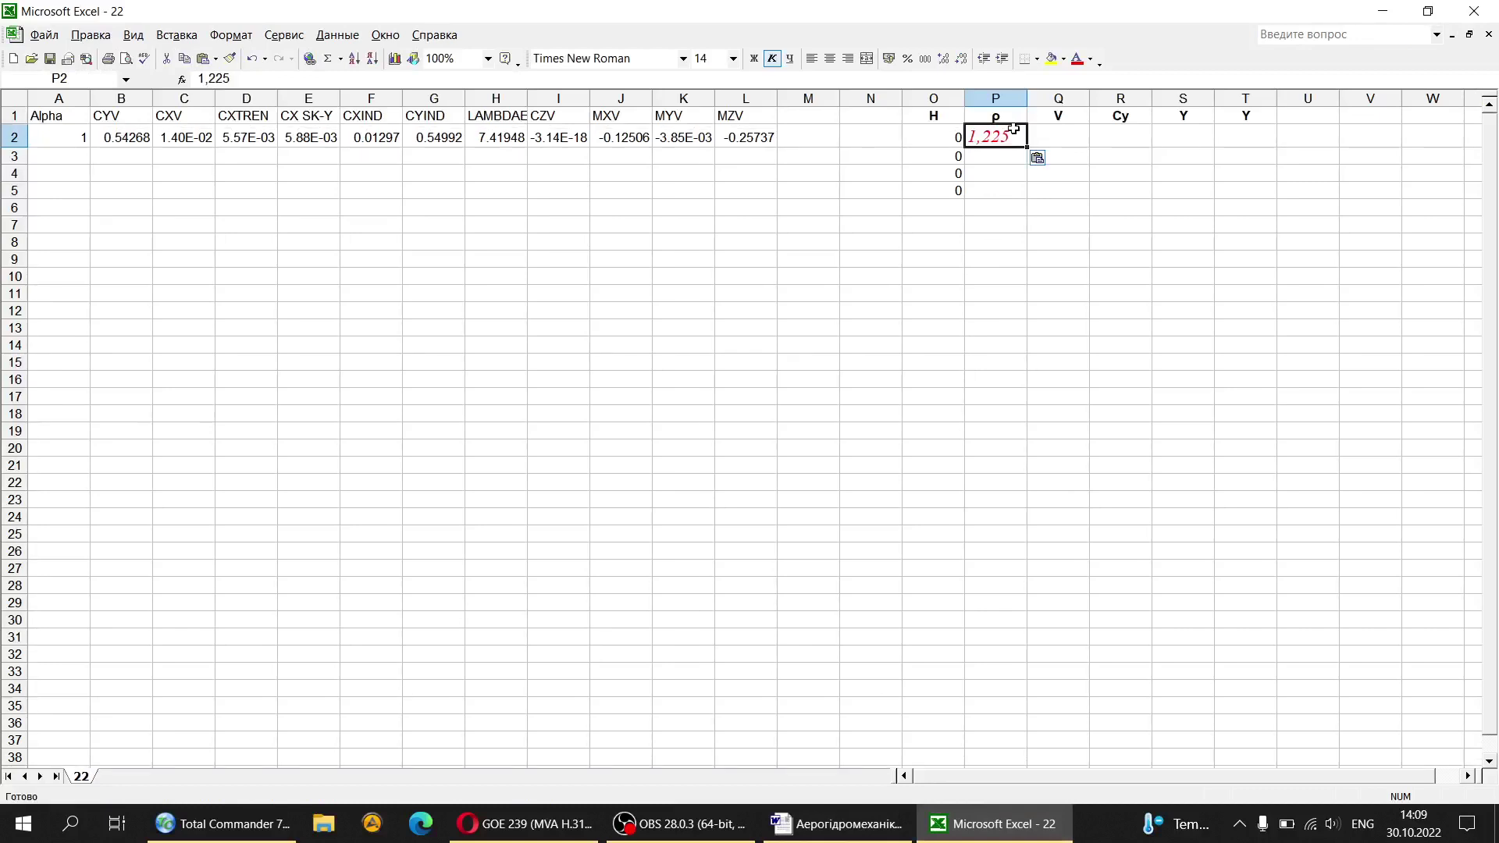
{"action": "left_click", "coordinate": [1010, 162]}
{"action": "left_click_drag", "start_coordinate": [1028, 149], "coordinate": [1019, 209]}
{"action": "left_click", "coordinate": [984, 243]}
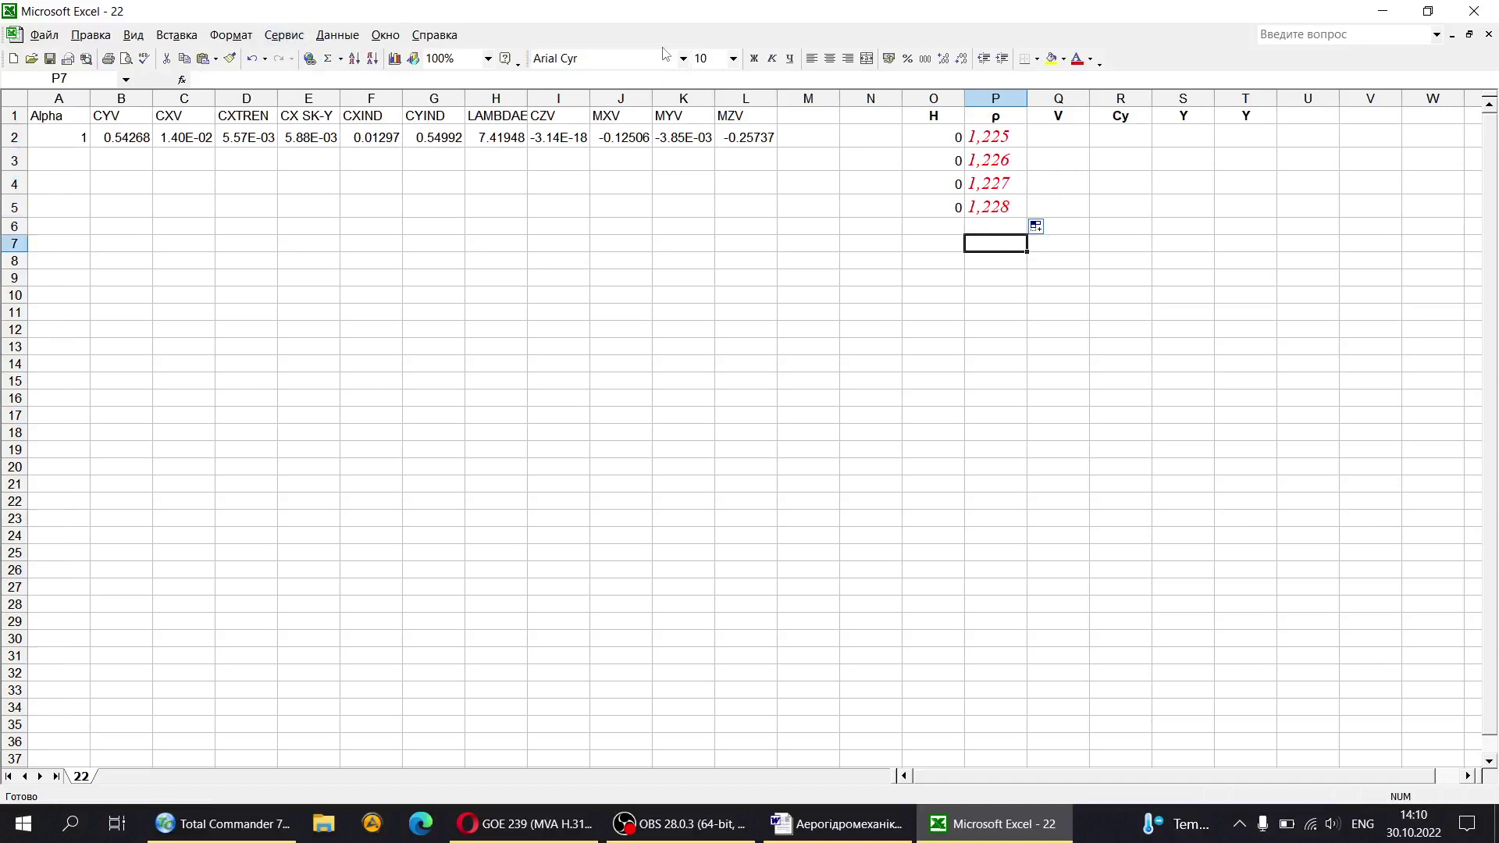
{"action": "left_click", "coordinate": [251, 58]}
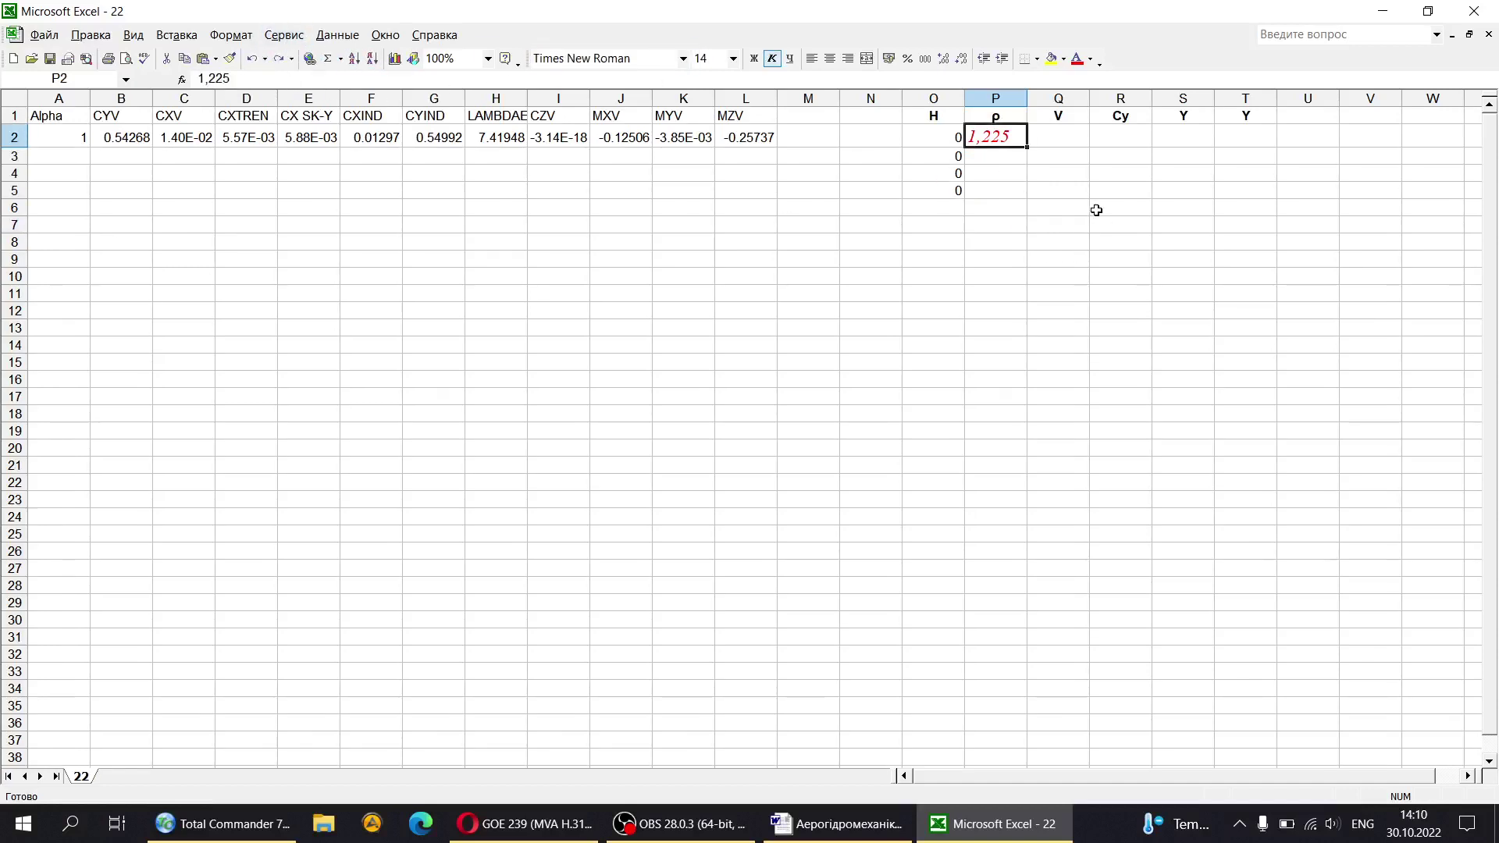
Step: Fill the density 1,225 from P2 down to P5 as identical copies
{"action": "left_click_drag", "start_coordinate": [1027, 147], "coordinate": [1032, 191]}
{"action": "left_click", "coordinate": [1004, 260]}
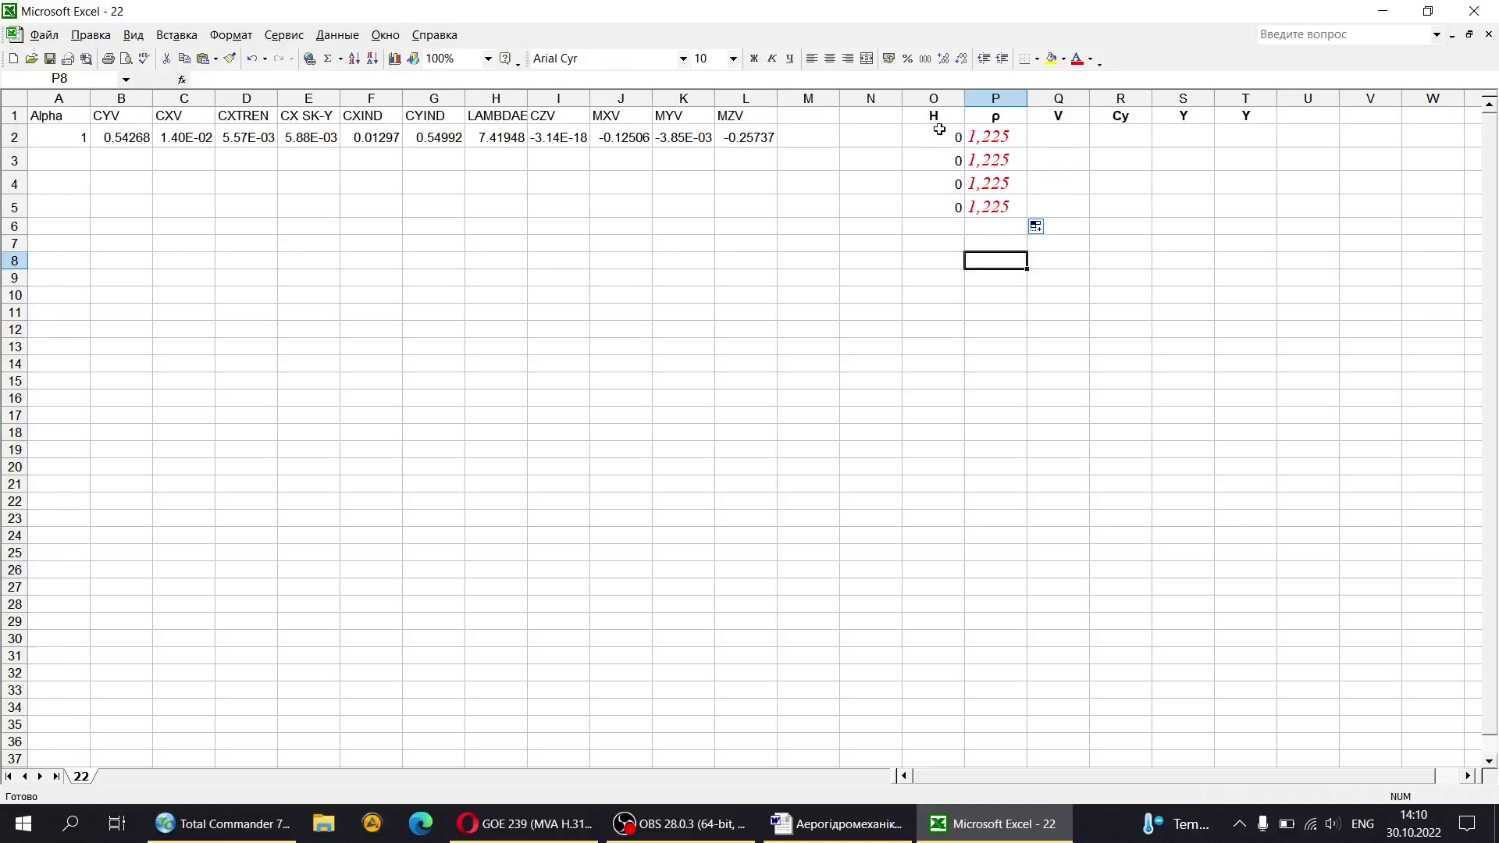
Step: Copy the flight speeds 68, 102, 136 and 170 for height 0 from the Word table into Q2:Q5 of the Excel sheet
{"action": "left_click", "coordinate": [1072, 138]}
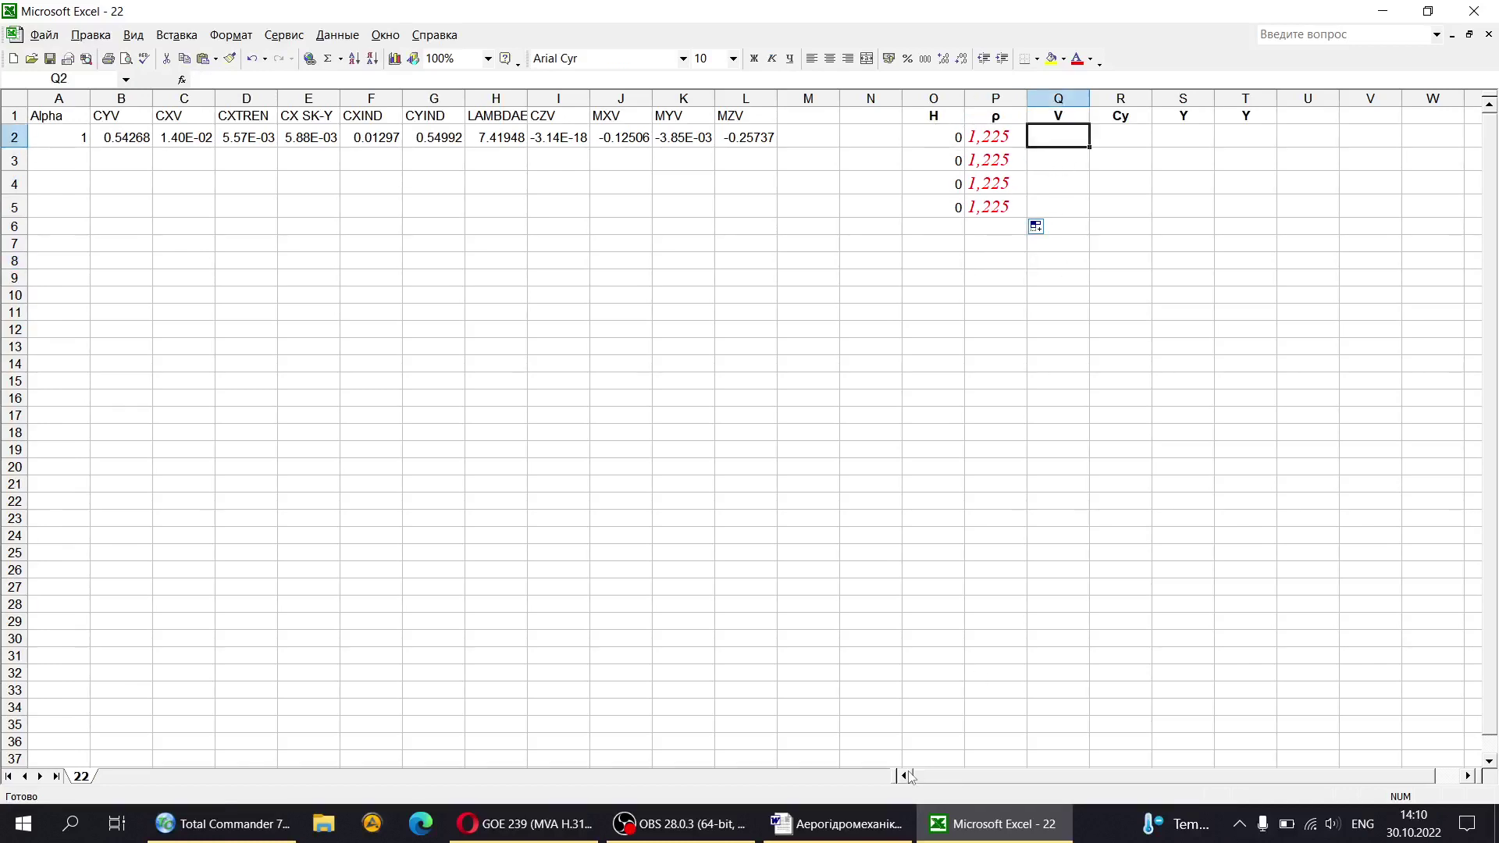
{"action": "left_click", "coordinate": [837, 824]}
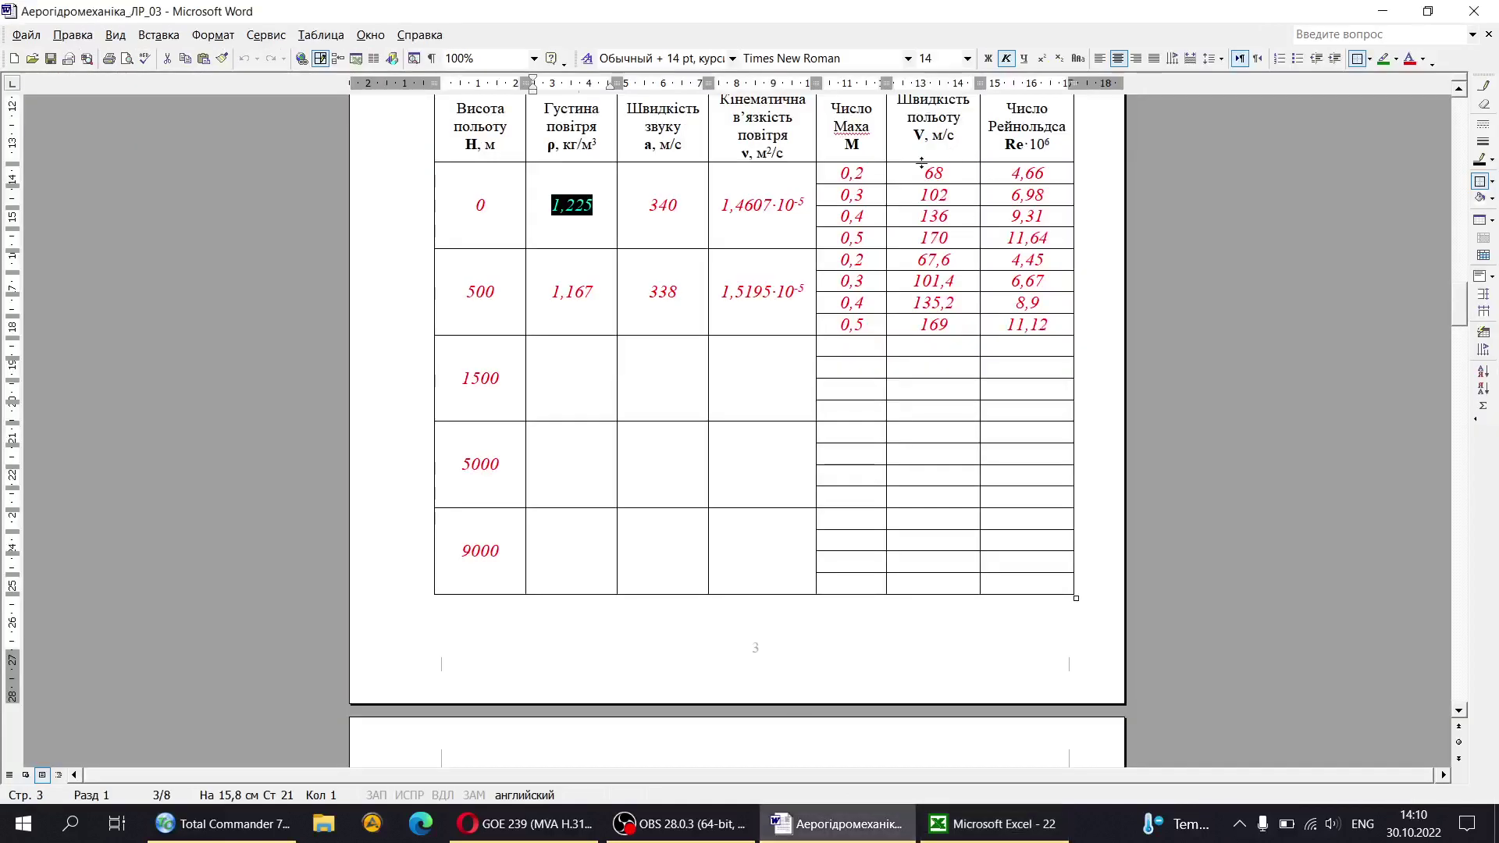
{"action": "left_click_drag", "start_coordinate": [929, 167], "coordinate": [972, 238]}
{"action": "right_click", "coordinate": [977, 234]}
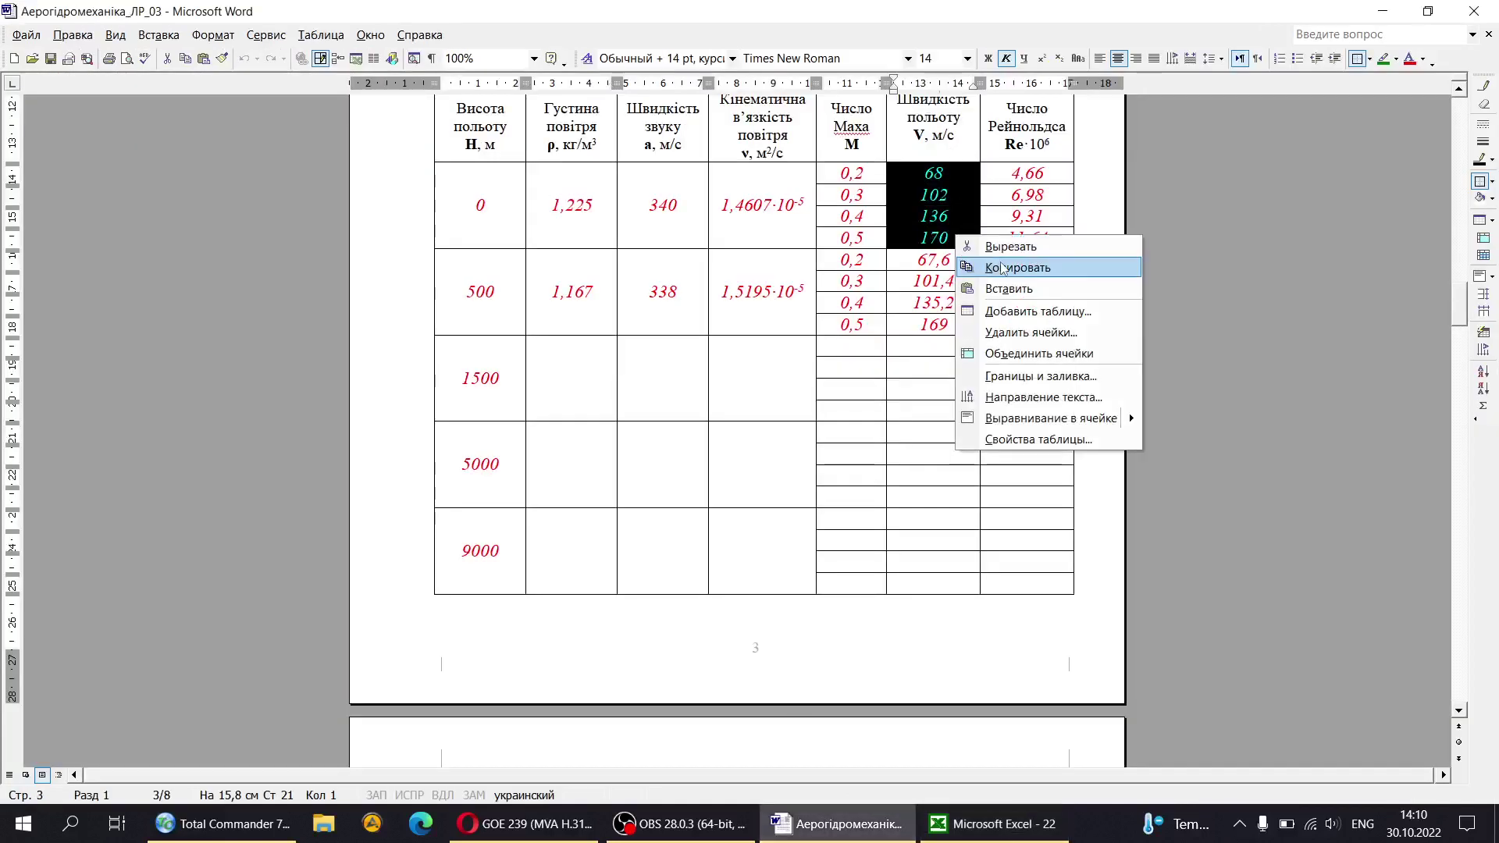
{"action": "left_click", "coordinate": [1015, 264]}
{"action": "left_click", "coordinate": [992, 824]}
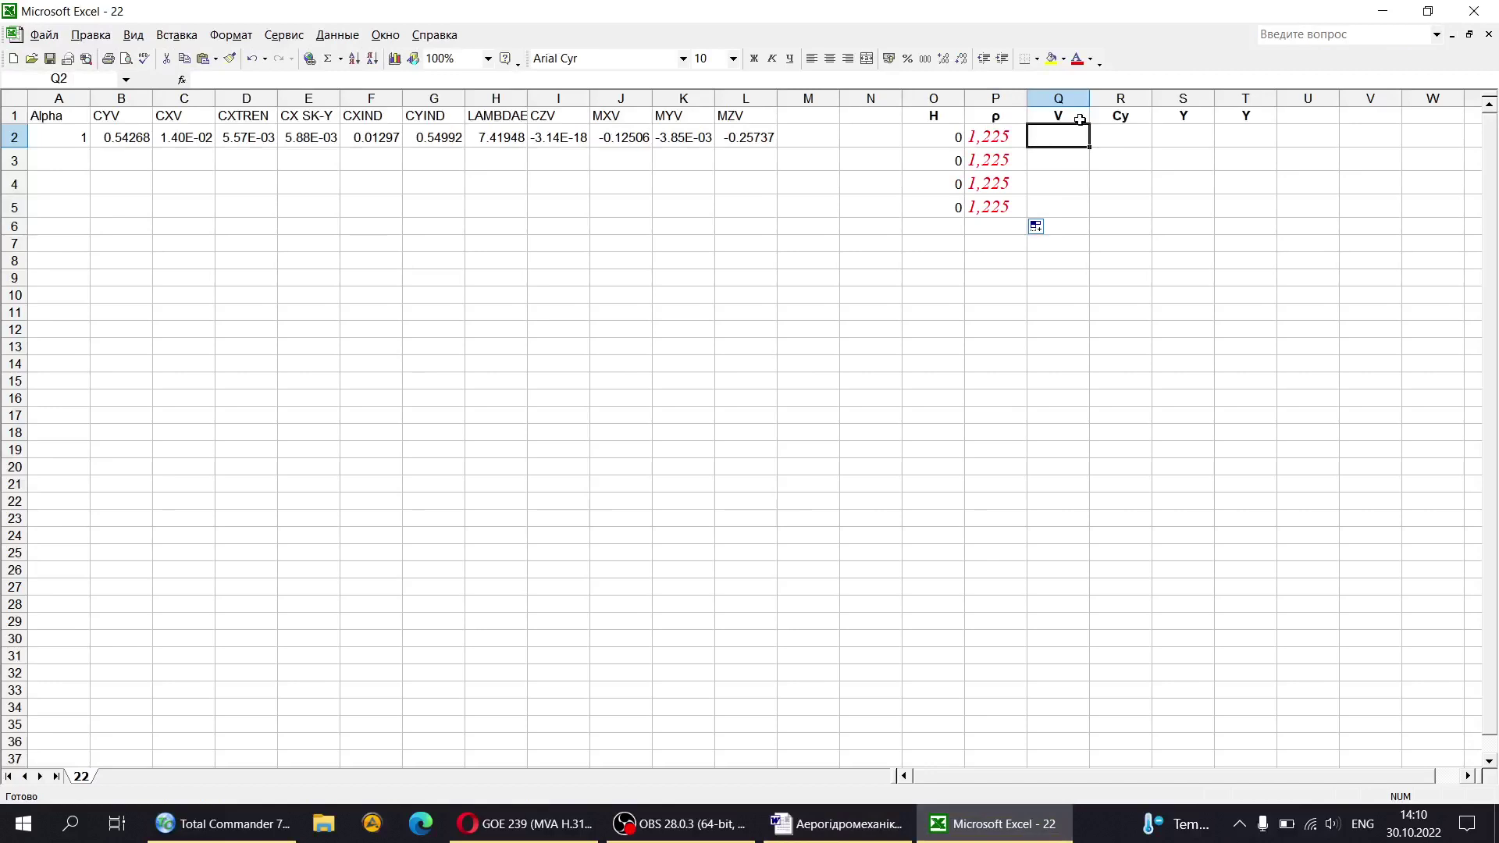
{"action": "key", "text": "ctrl+v"}
Step: Copy the CYV value 0.54268 from cell B2 into cell R2 under Cy
{"action": "left_click", "coordinate": [1102, 134]}
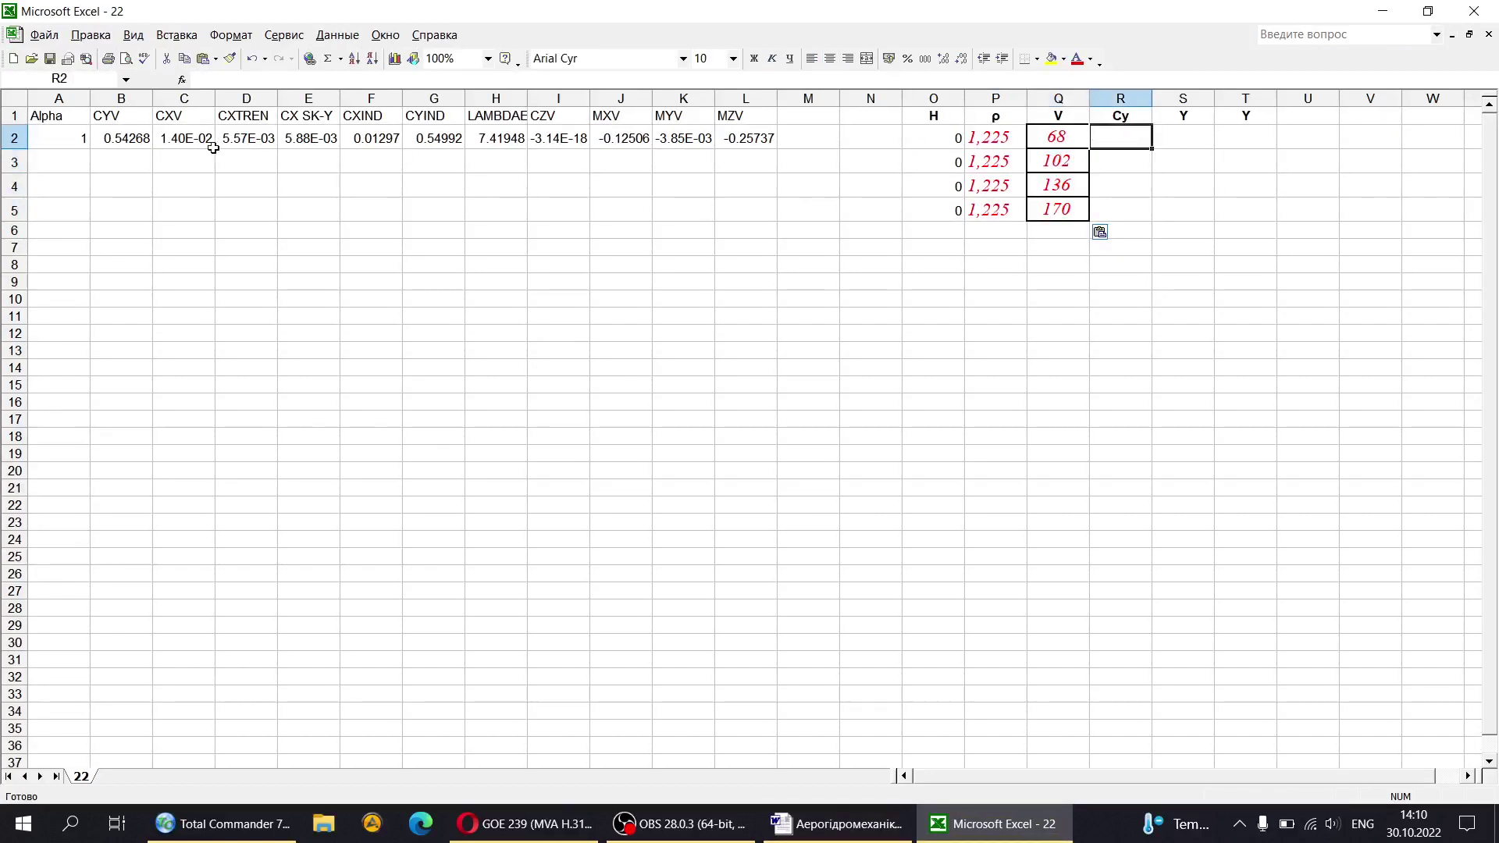
{"action": "left_click", "coordinate": [130, 139]}
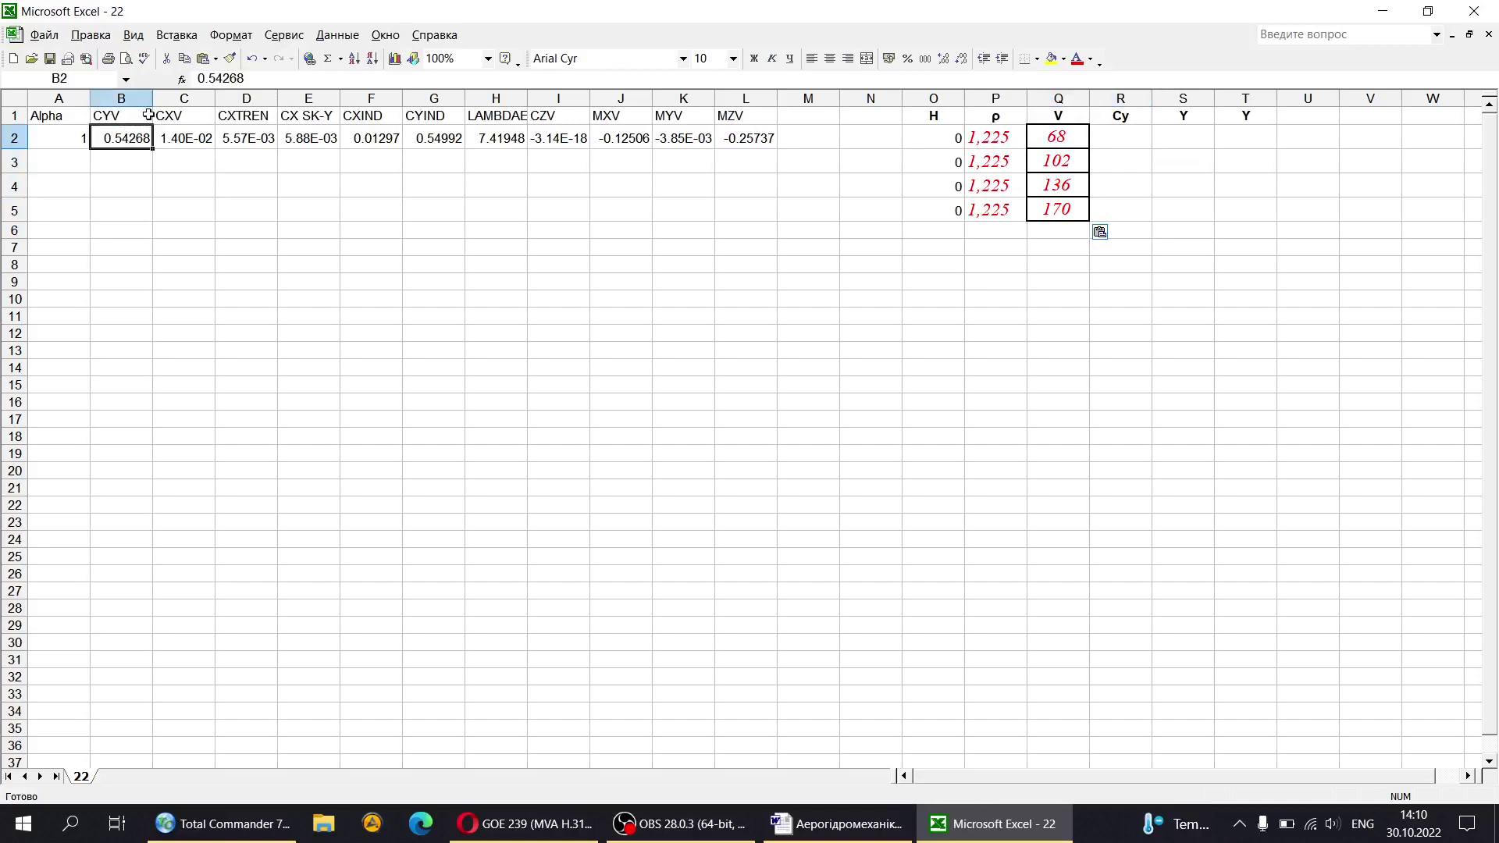
{"action": "left_click", "coordinate": [253, 82]}
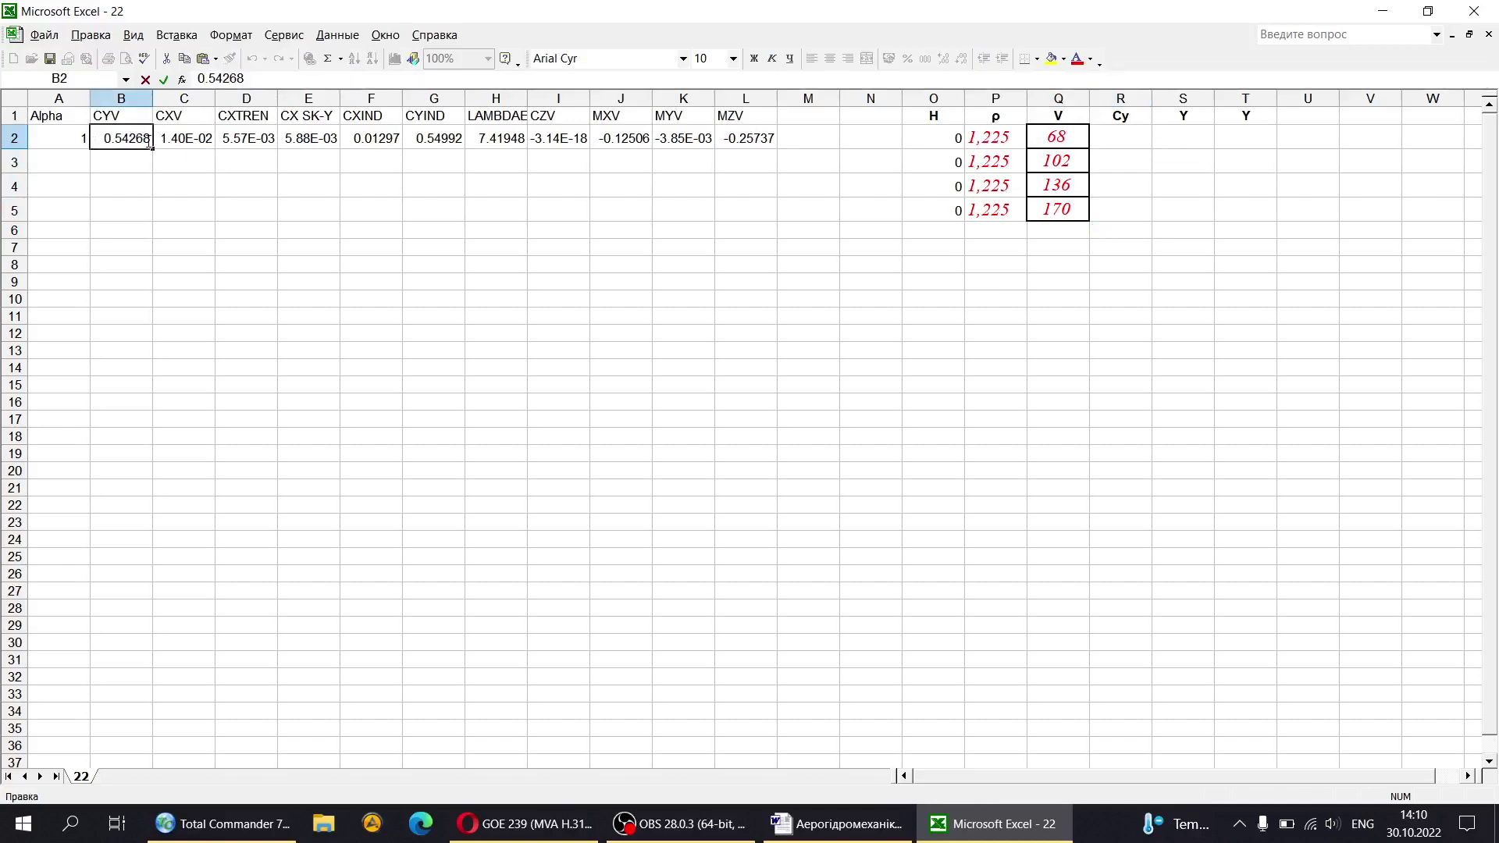
{"action": "double_click", "coordinate": [149, 141]}
{"action": "right_click", "coordinate": [114, 141]}
{"action": "left_click", "coordinate": [168, 175]}
{"action": "left_click", "coordinate": [1124, 141]}
{"action": "right_click", "coordinate": [1124, 141]}
{"action": "left_click", "coordinate": [1183, 191]}
{"action": "left_click", "coordinate": [1153, 245]}
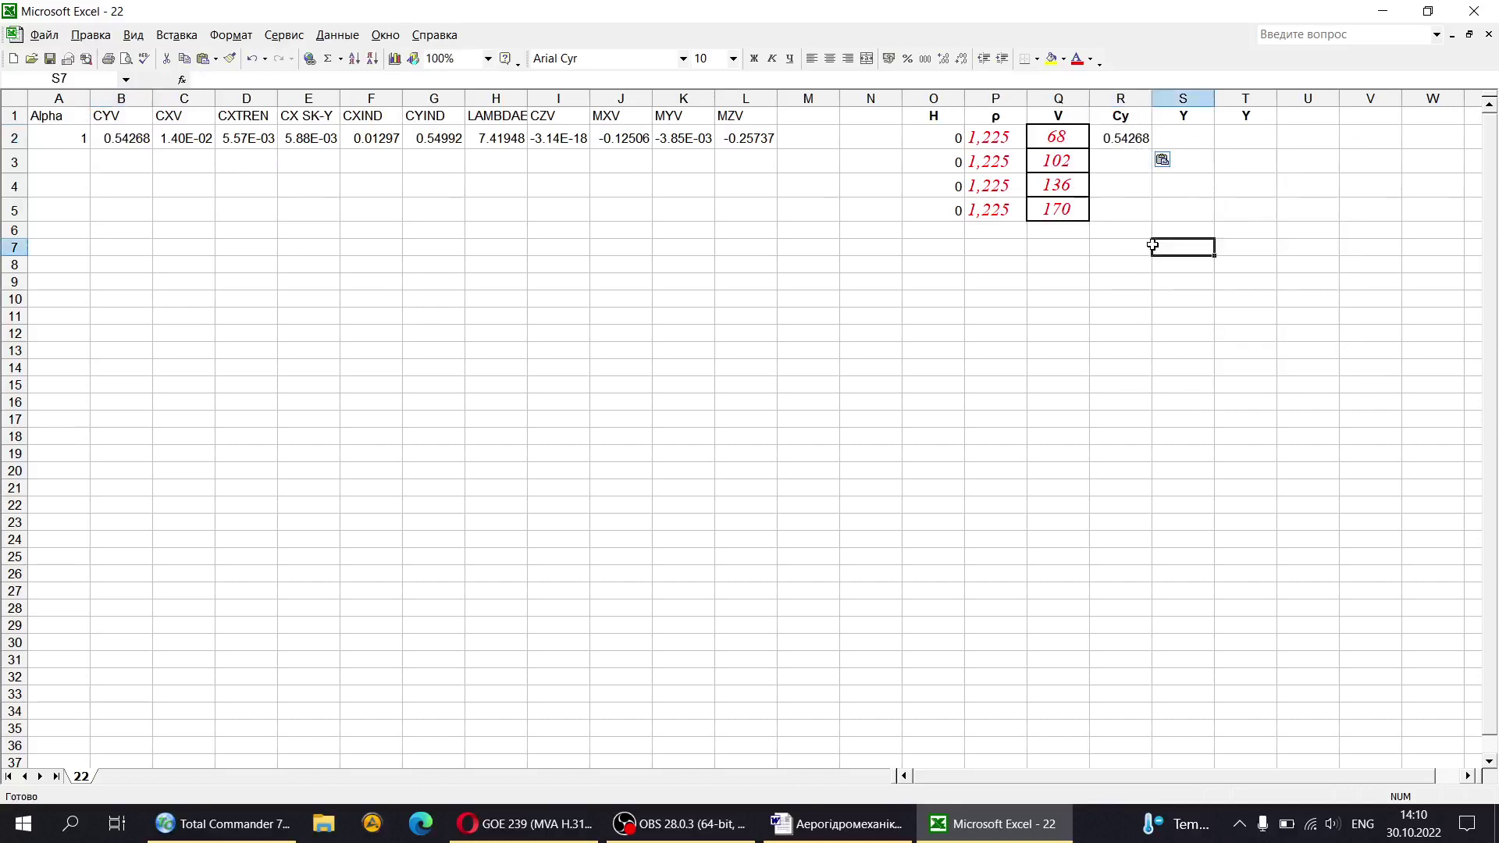
Step: Following the lift formula in section 3.5 of the Word document, enter =R2*0.5*P2*Q2*Q2*8 in Excel cell S2 and widen column S
{"action": "left_click", "coordinate": [1192, 140]}
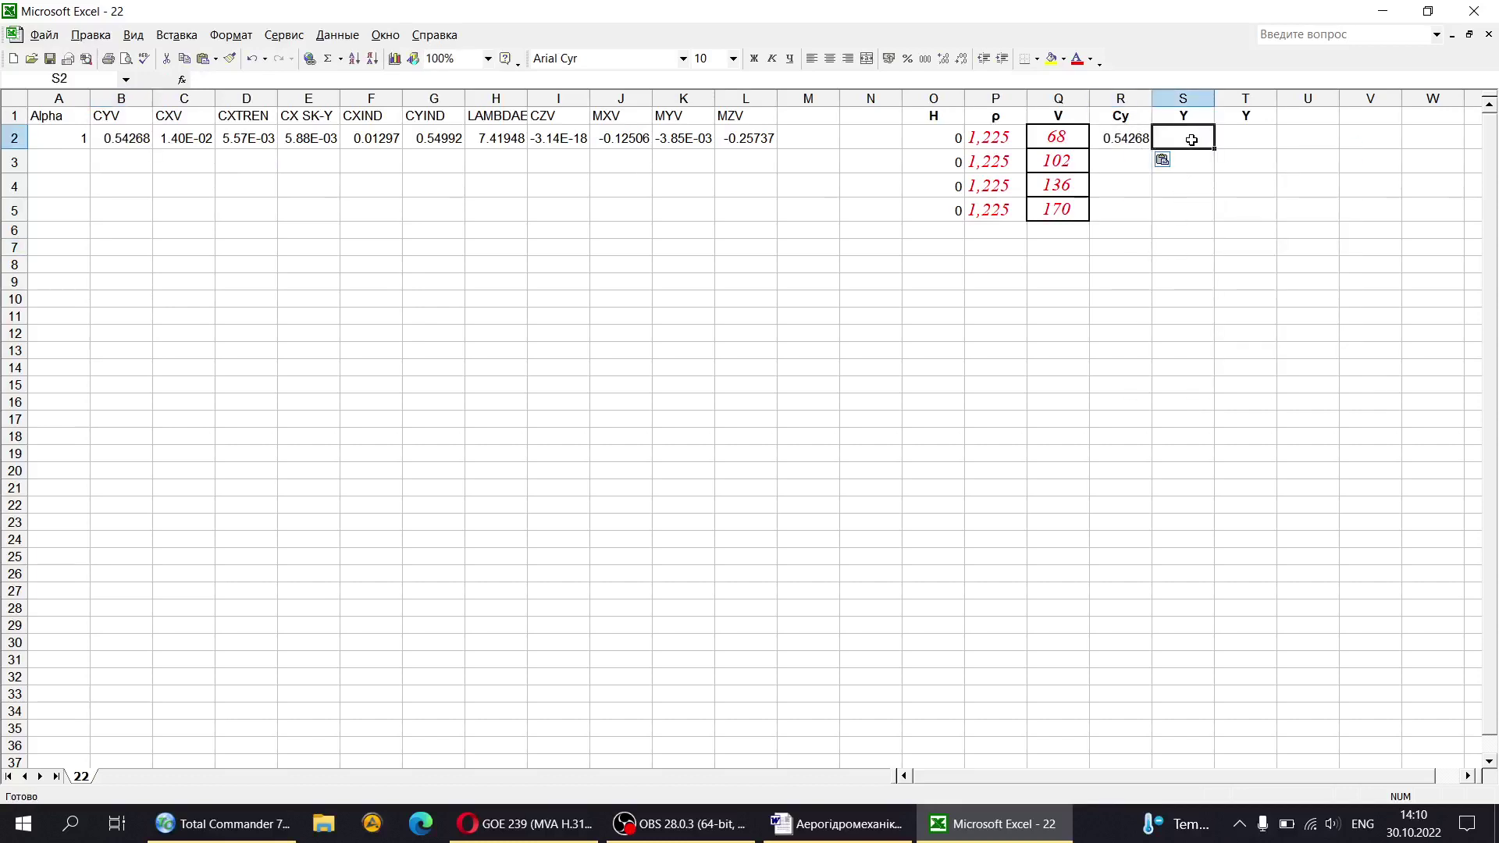
{"action": "left_click", "coordinate": [843, 828]}
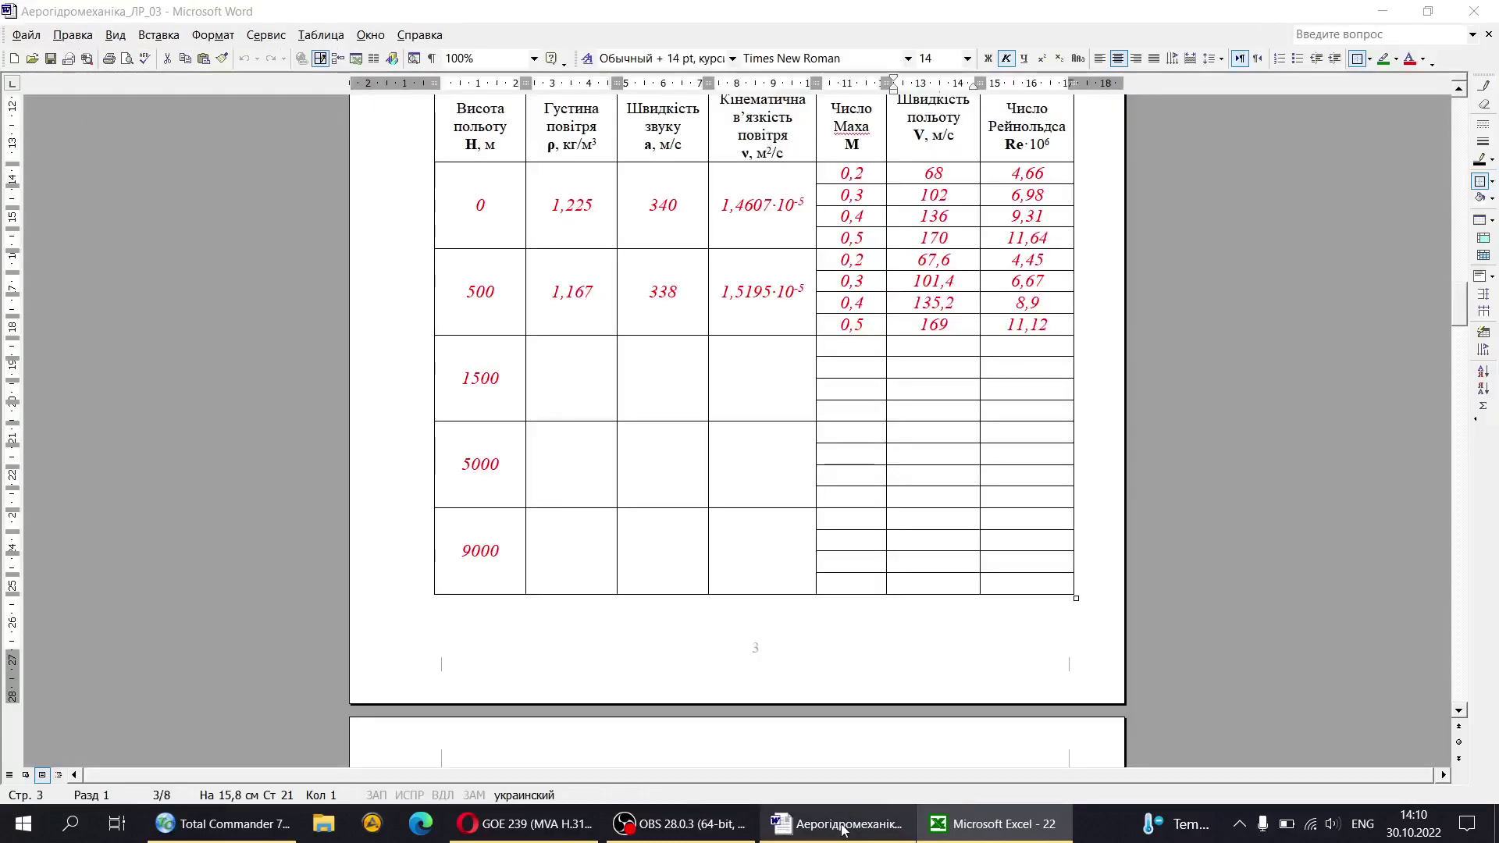
{"action": "scroll", "coordinate": [798, 568], "scroll_direction": "up", "scroll_amount": 10}
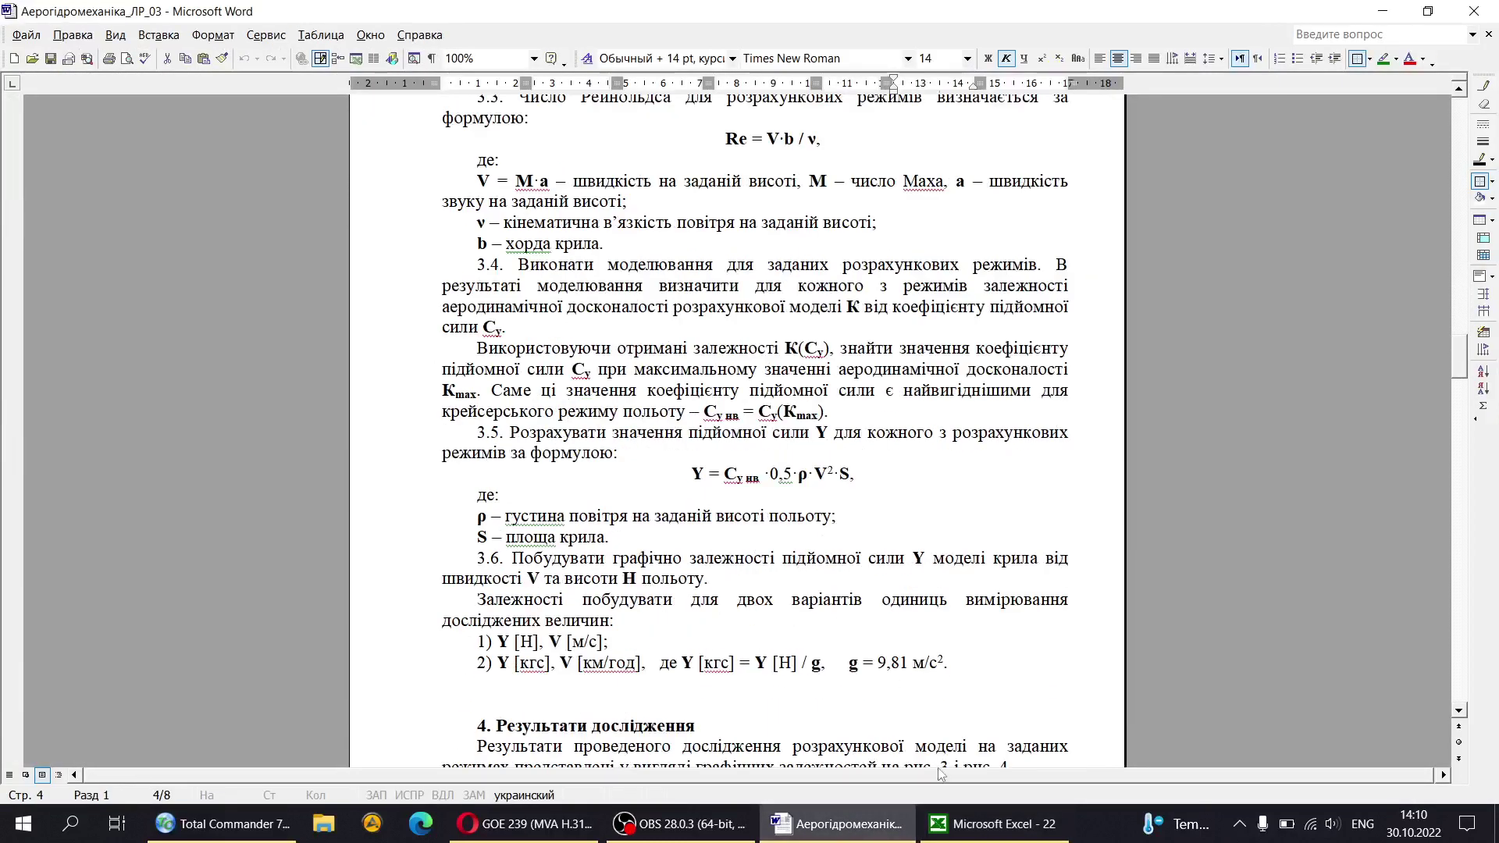
{"action": "left_click", "coordinate": [971, 838]}
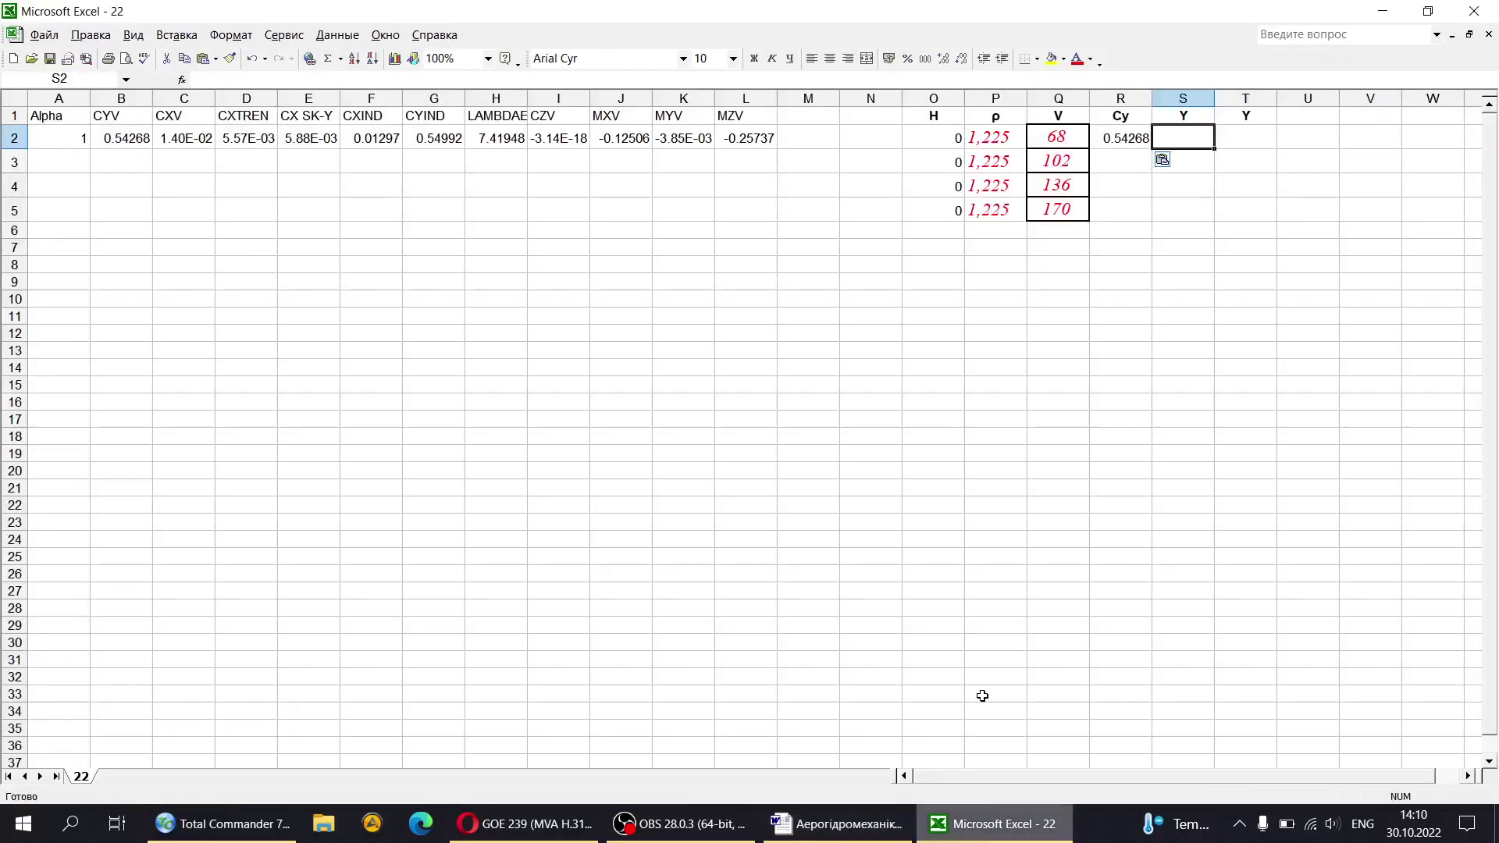
{"action": "type", "text": "="}
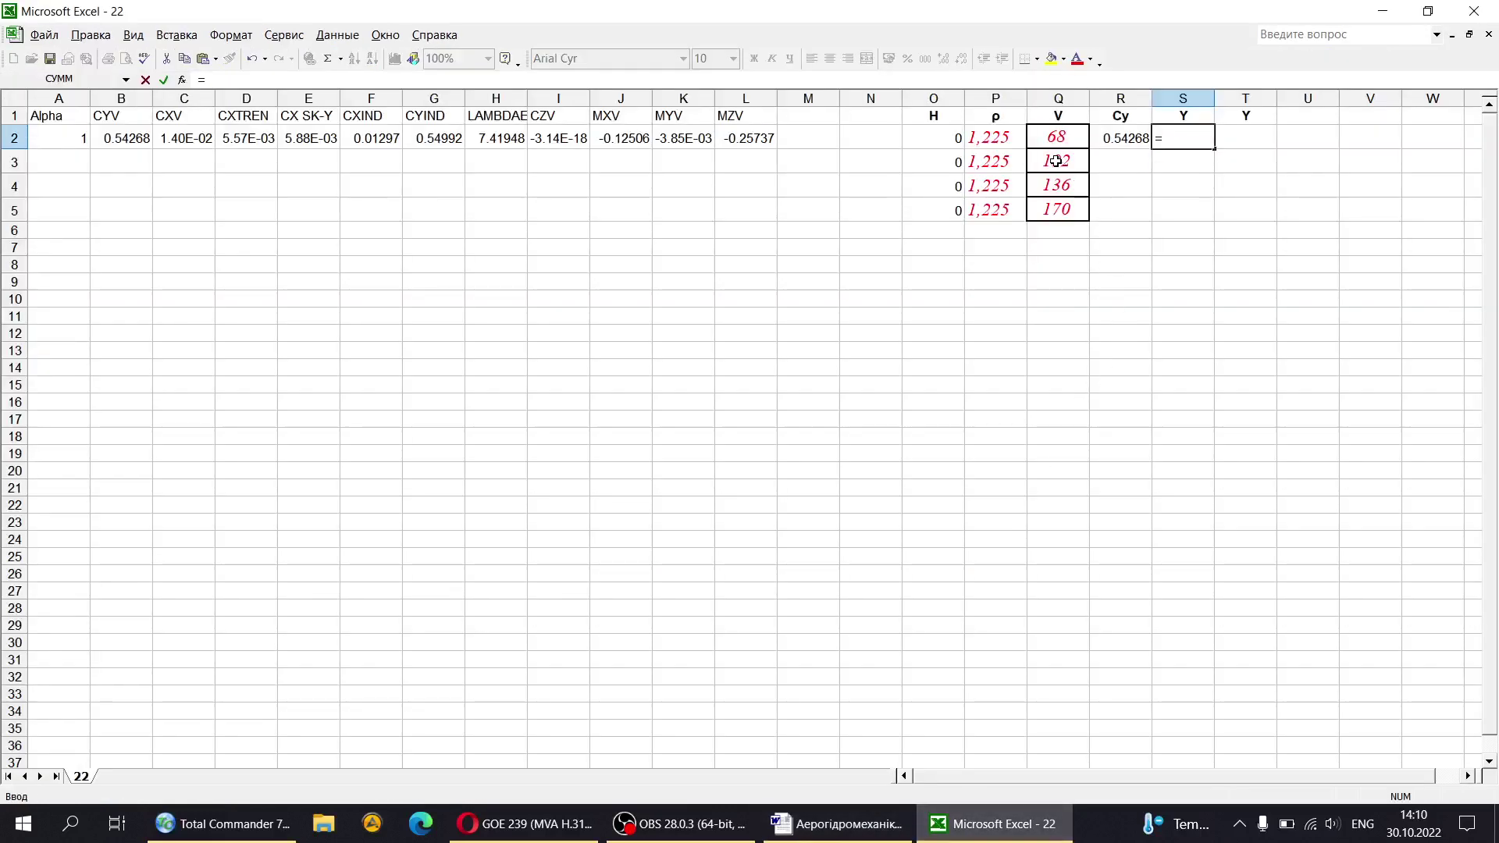
{"action": "left_click", "coordinate": [1126, 141]}
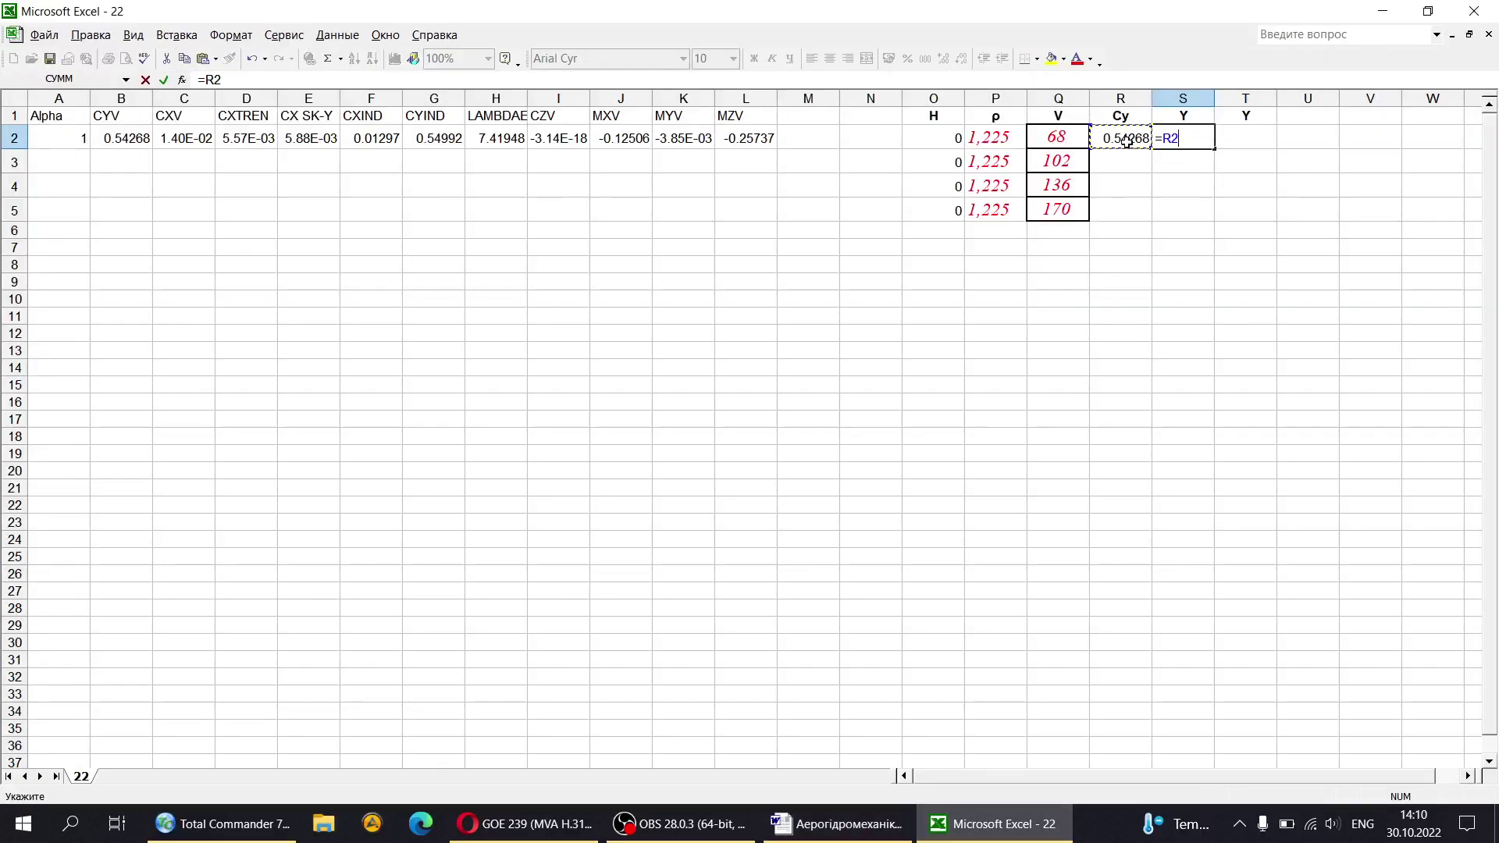
{"action": "type", "text": "*"}
{"action": "type", "text": "0.5*"}
{"action": "left_click", "coordinate": [998, 133]}
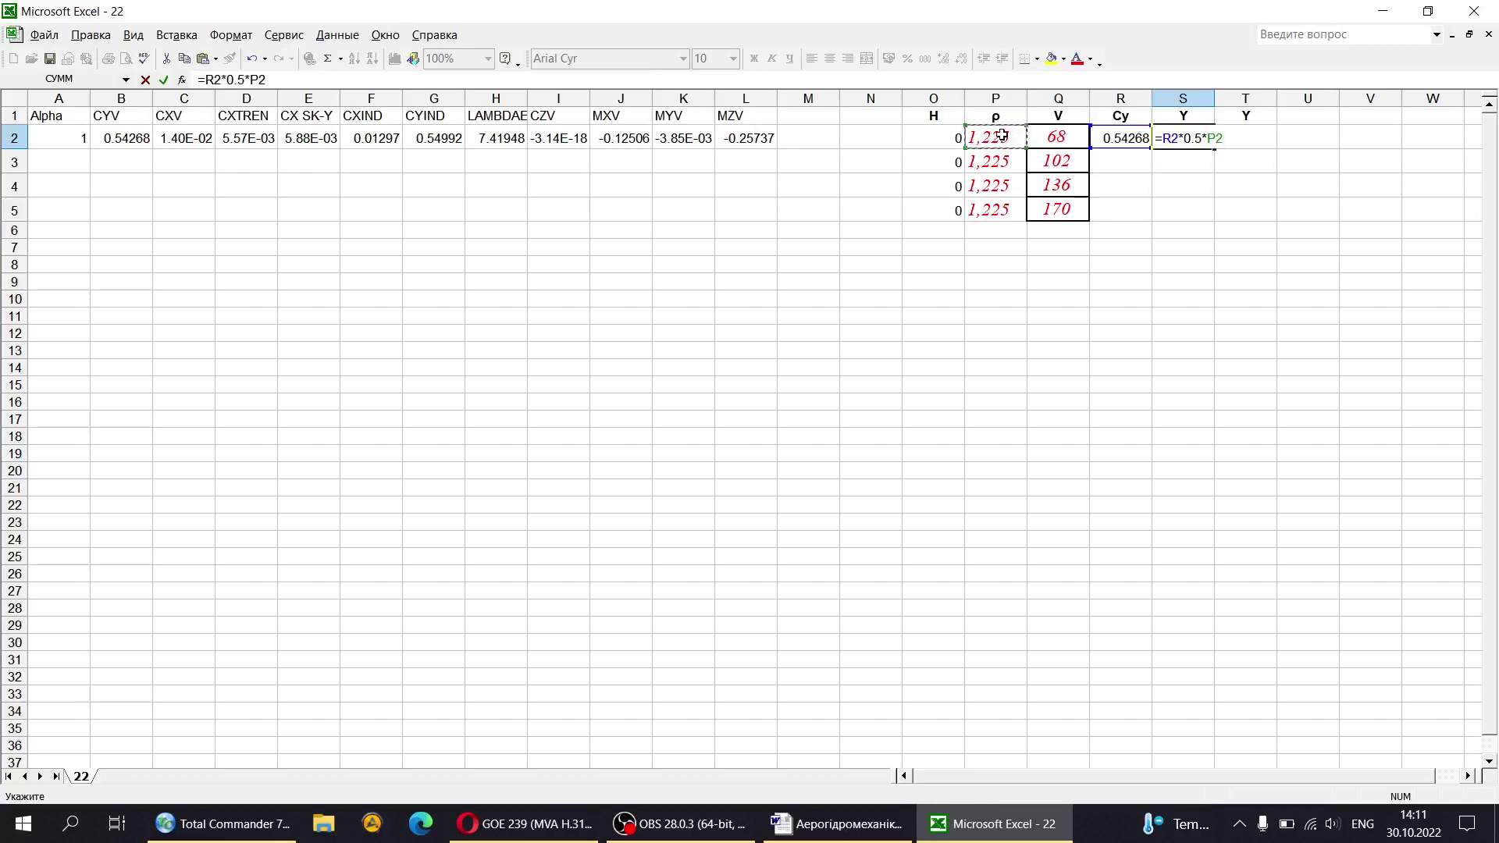
{"action": "type", "text": "*"}
{"action": "left_click", "coordinate": [1062, 138]}
{"action": "type", "text": "*"}
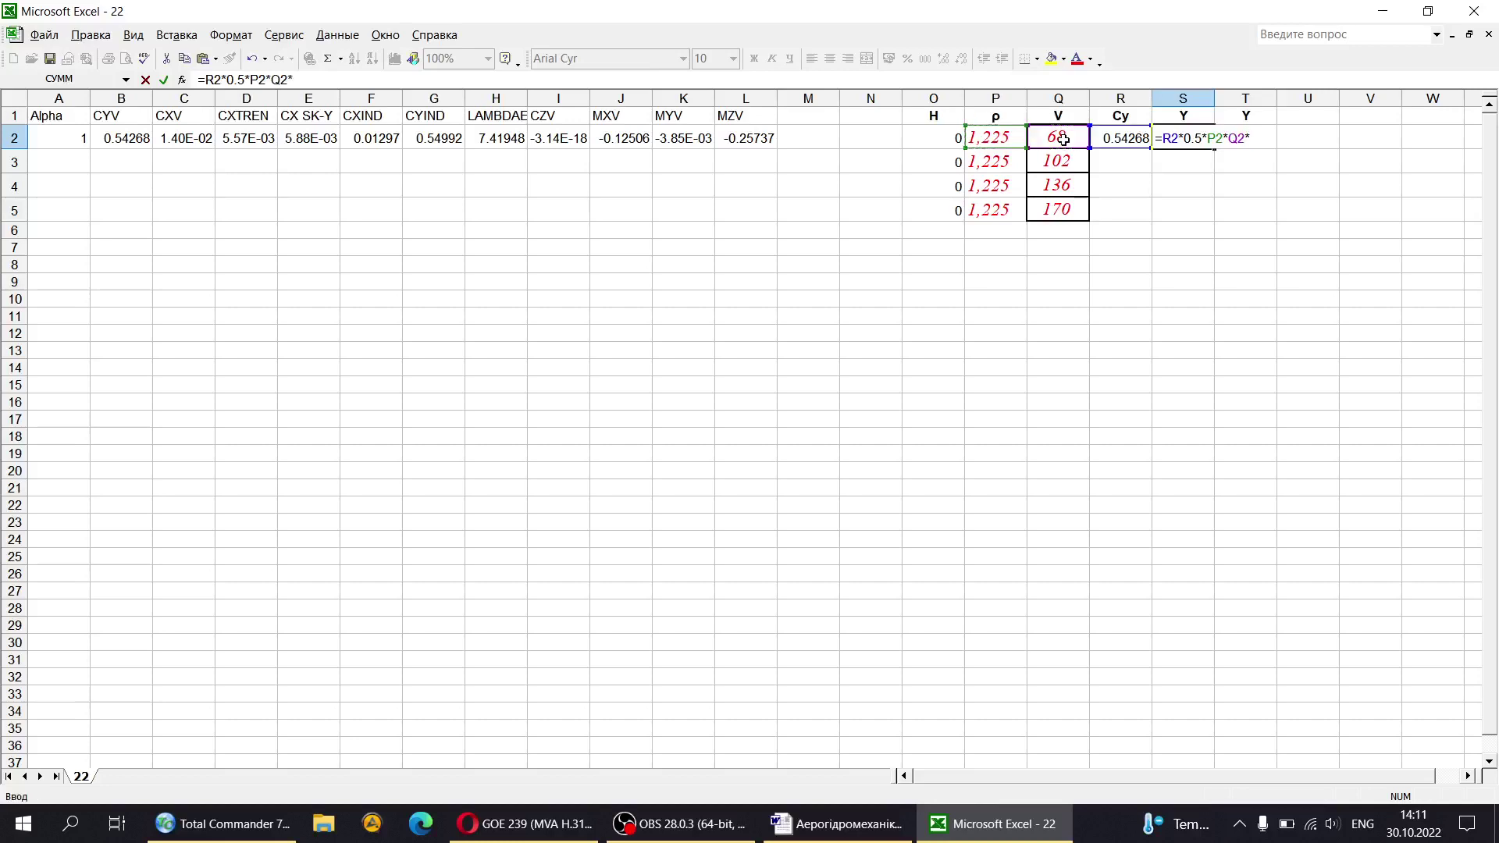
{"action": "left_click", "coordinate": [1056, 137]}
{"action": "left_click", "coordinate": [820, 825]}
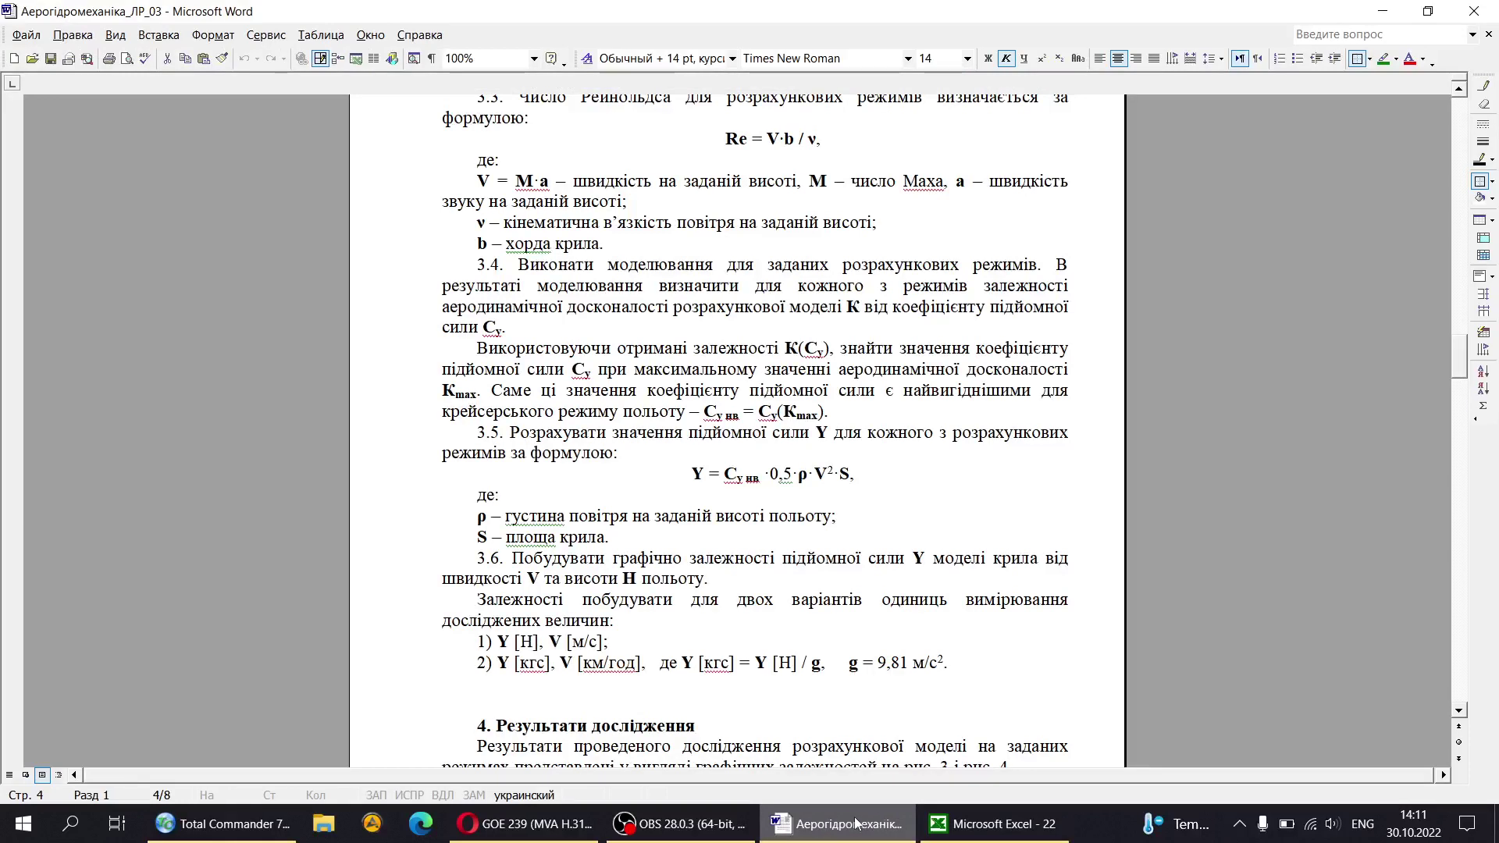
{"action": "left_click", "coordinate": [992, 824]}
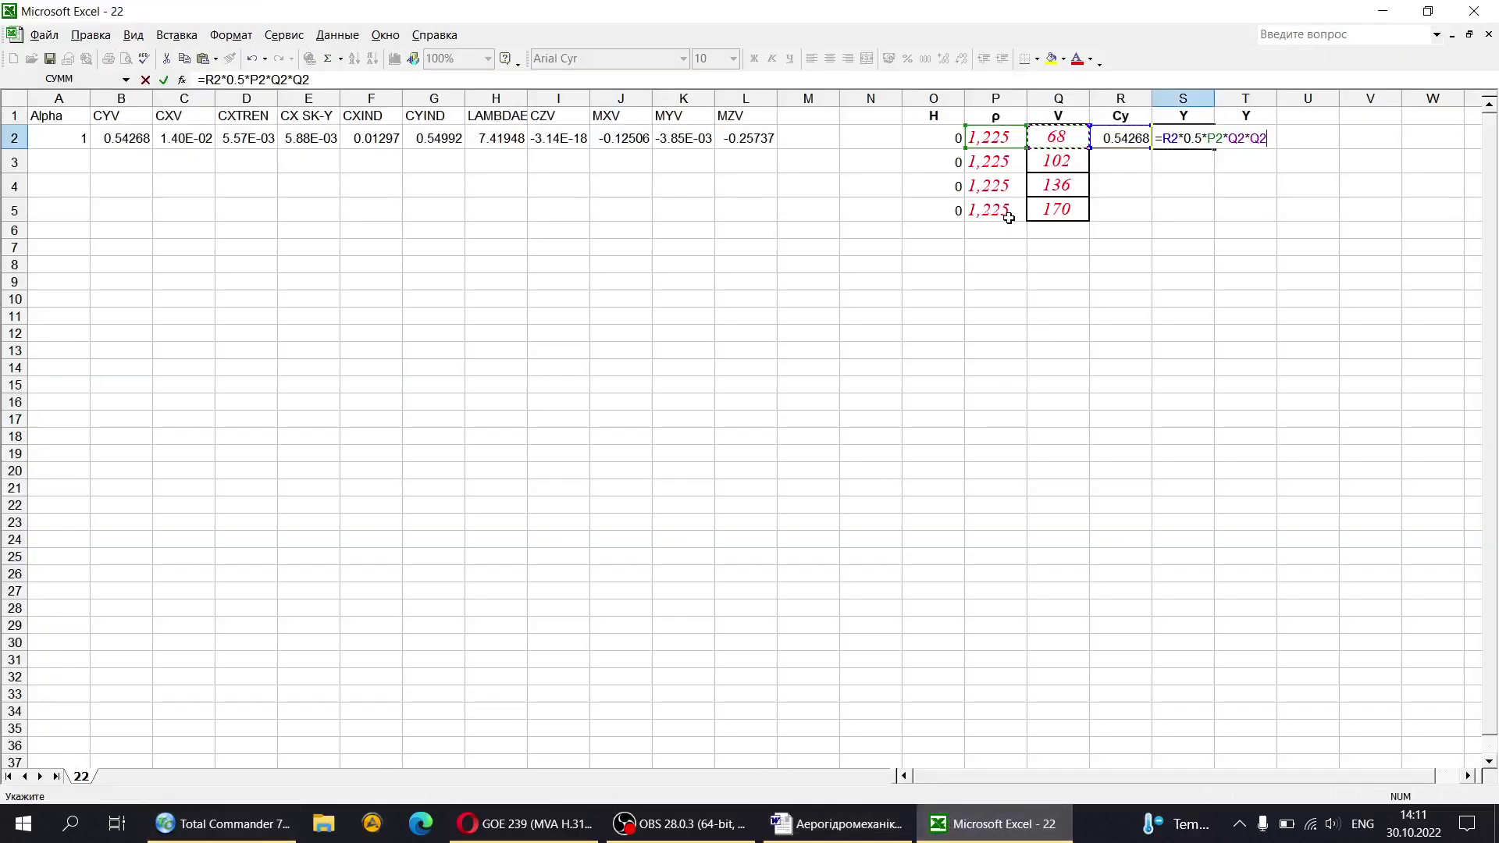
{"action": "type", "text": "*8"}
{"action": "key", "text": "Return"}
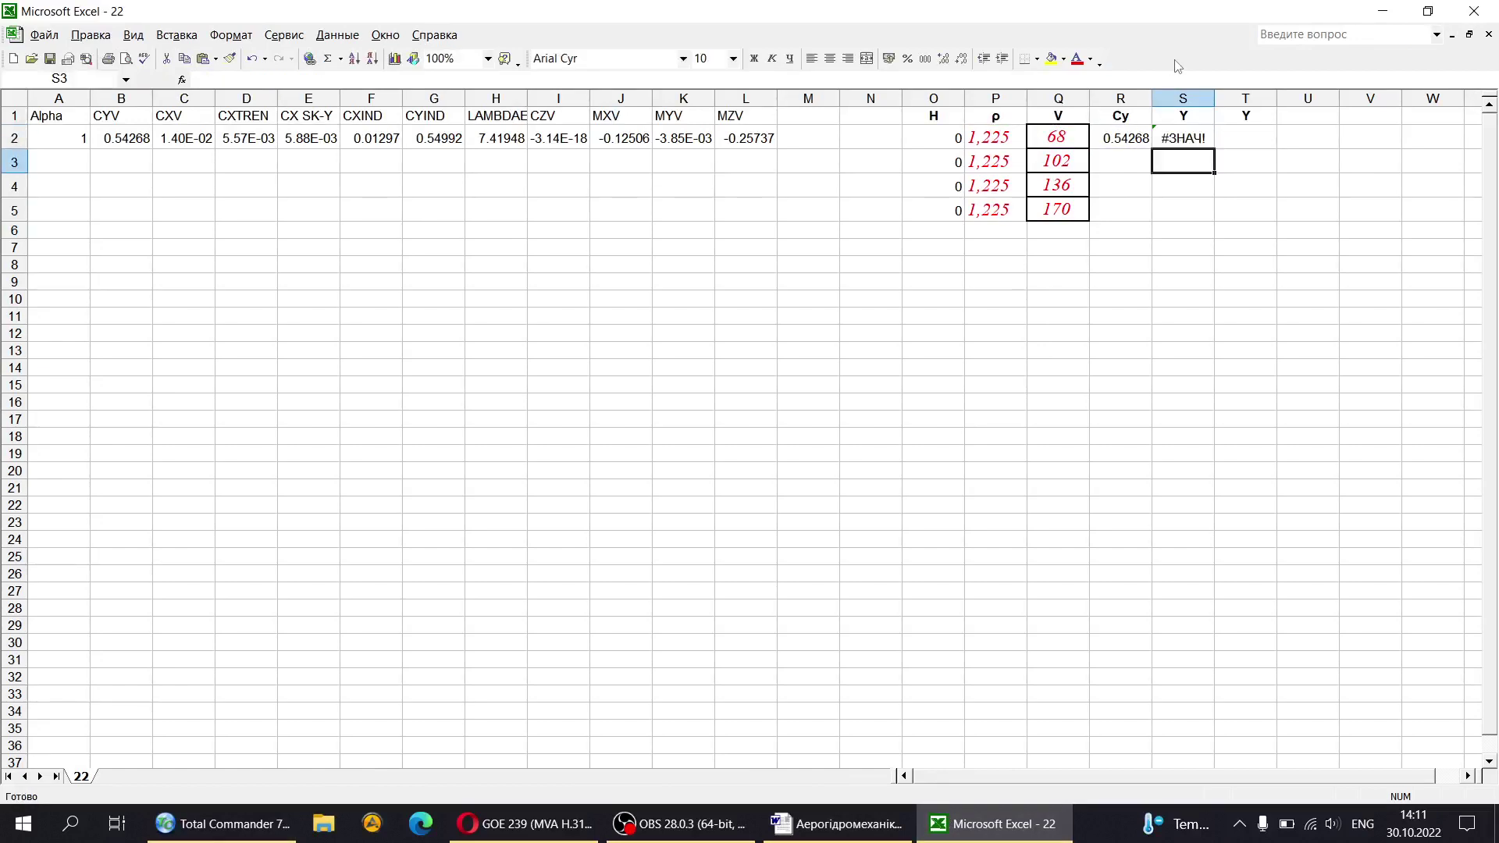
{"action": "left_click_drag", "start_coordinate": [1219, 101], "coordinate": [1256, 100]}
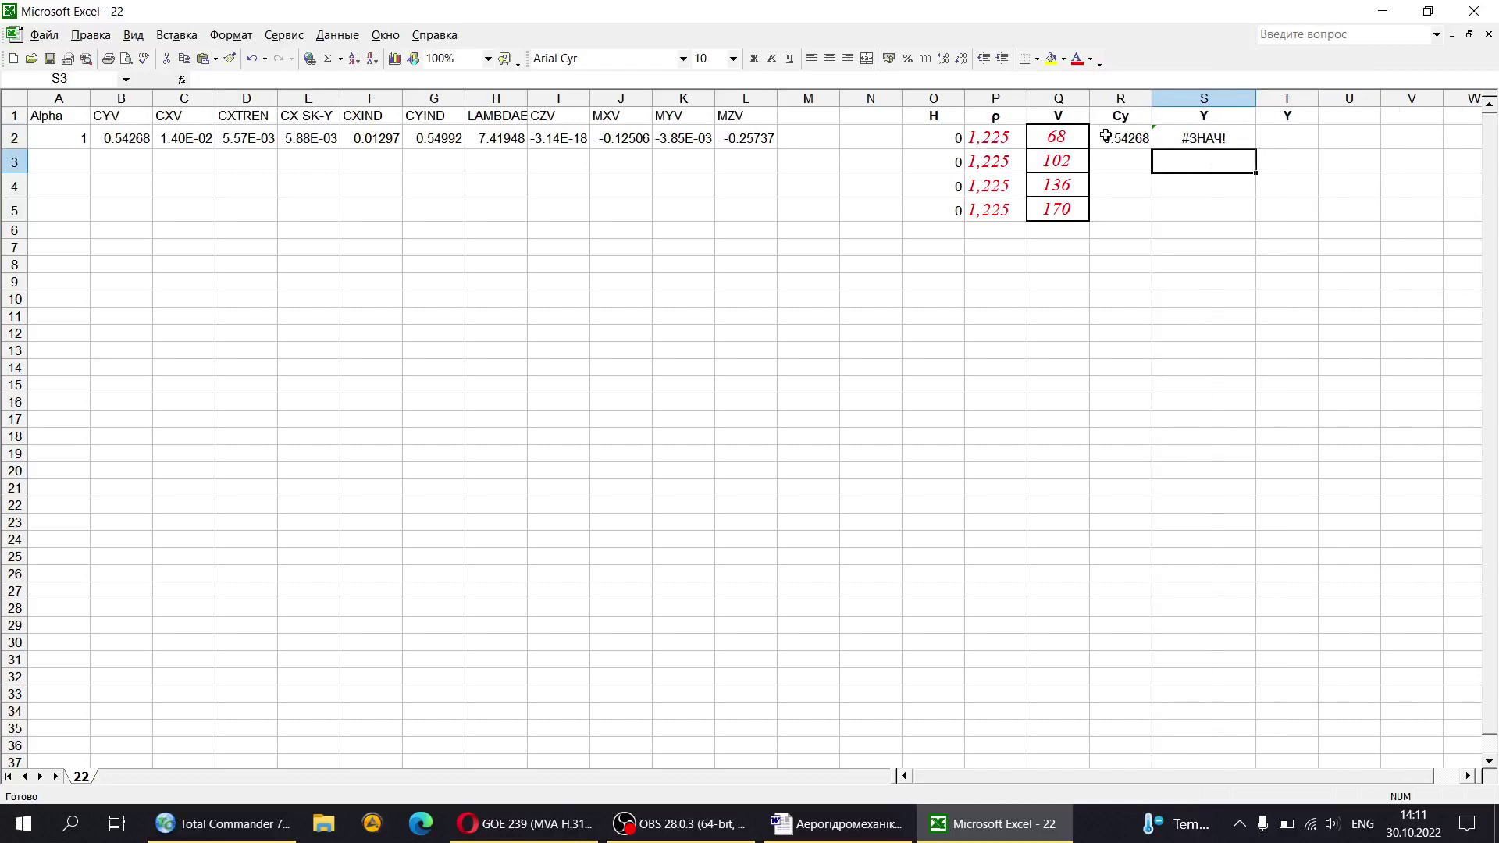
Step: Replace all decimal commas with periods so that the density values in P2:P5 count as numbers
{"action": "left_click", "coordinate": [990, 142]}
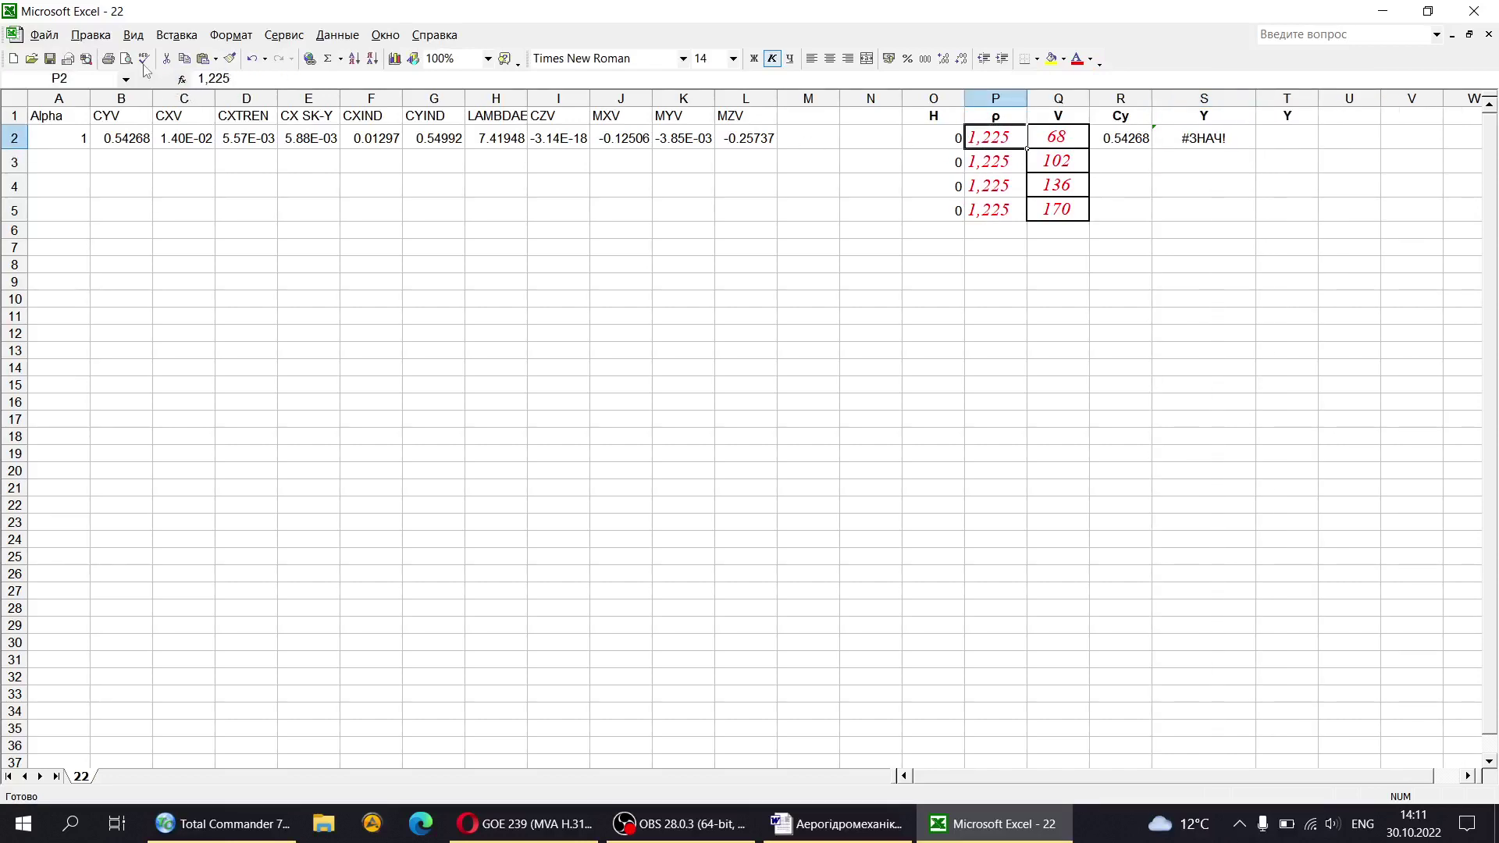
{"action": "left_click", "coordinate": [86, 35]}
{"action": "left_click", "coordinate": [133, 206]}
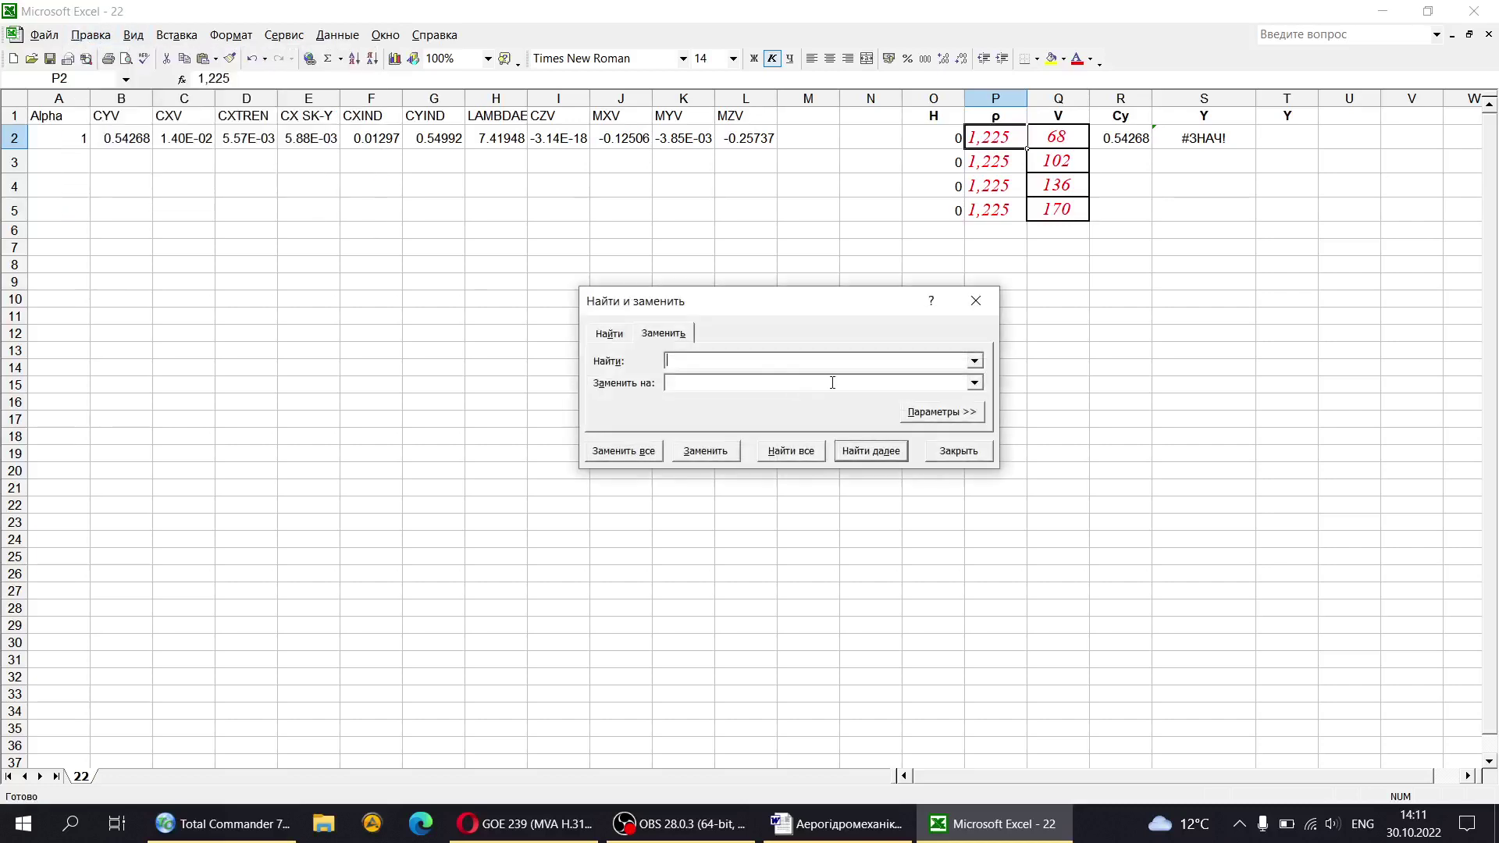
{"action": "type", "text": ","}
{"action": "left_click", "coordinate": [658, 459]}
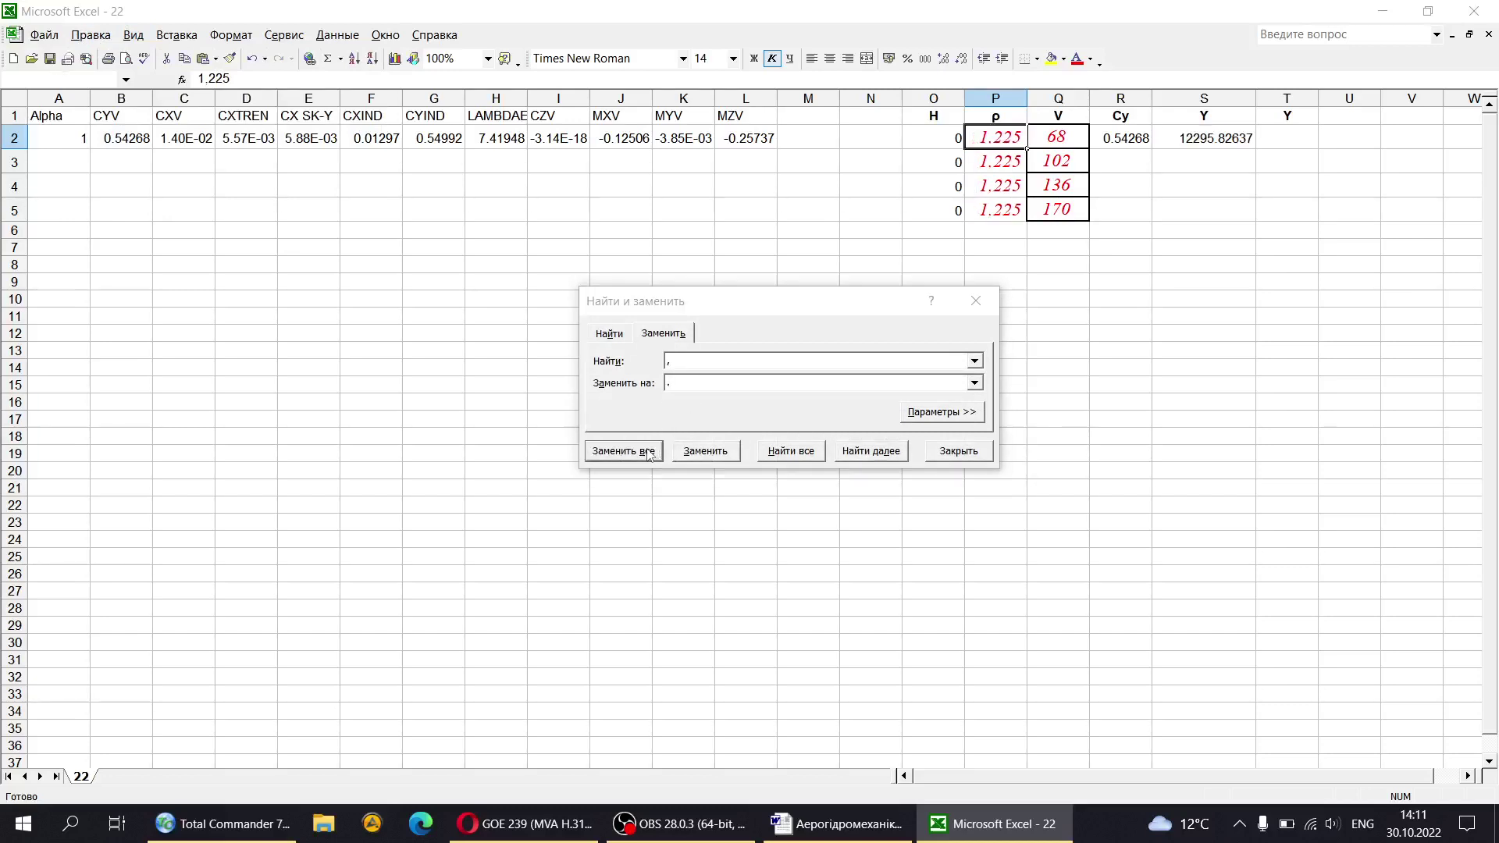
{"action": "left_click", "coordinate": [751, 461]}
{"action": "left_click", "coordinate": [944, 457]}
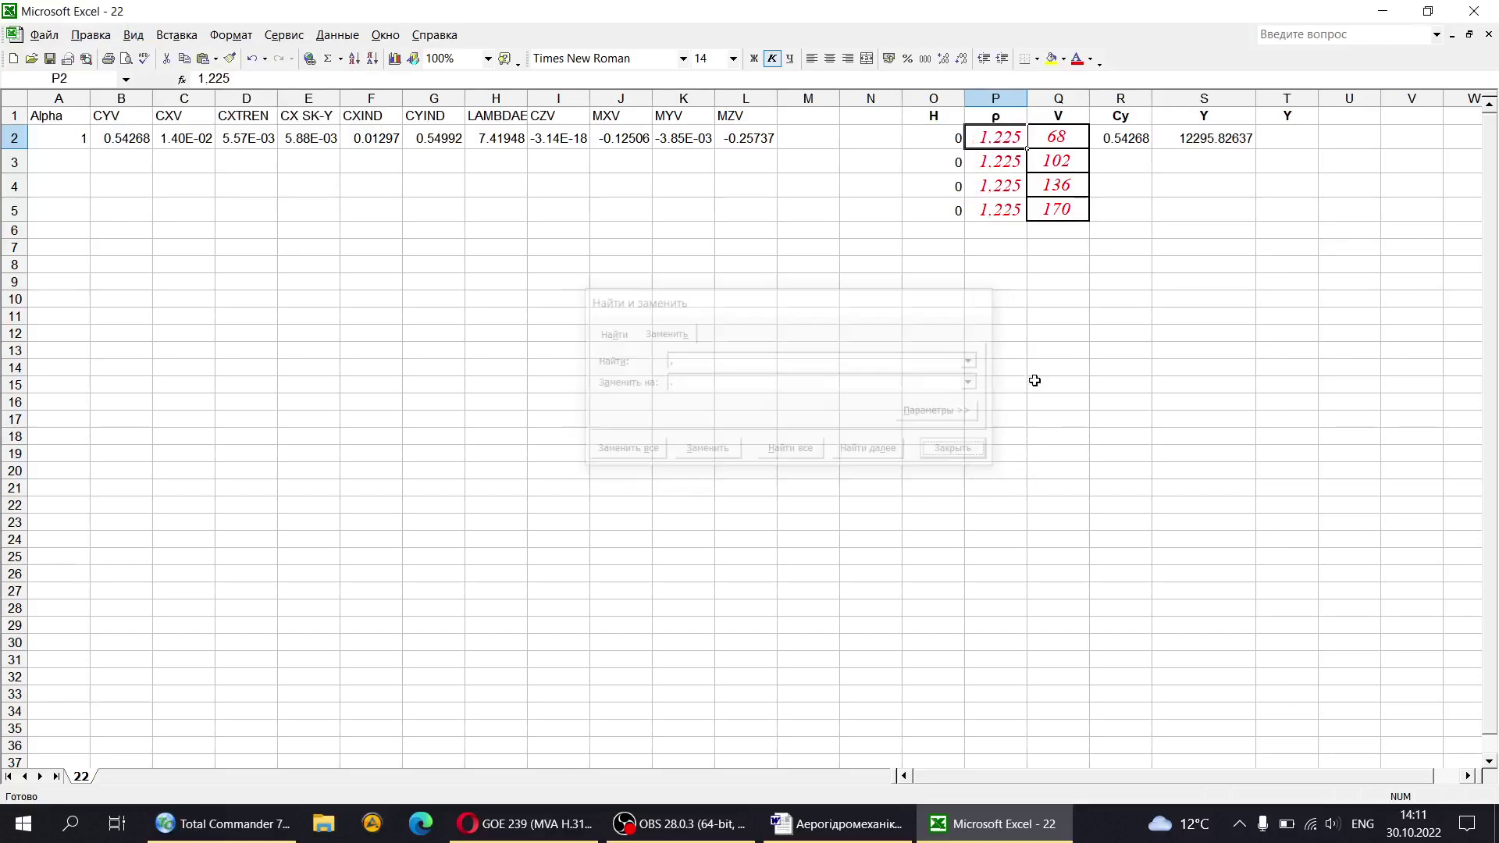
Step: Format cells O2:S6 as numbers with four decimal places
{"action": "left_click_drag", "start_coordinate": [910, 141], "coordinate": [1211, 227]}
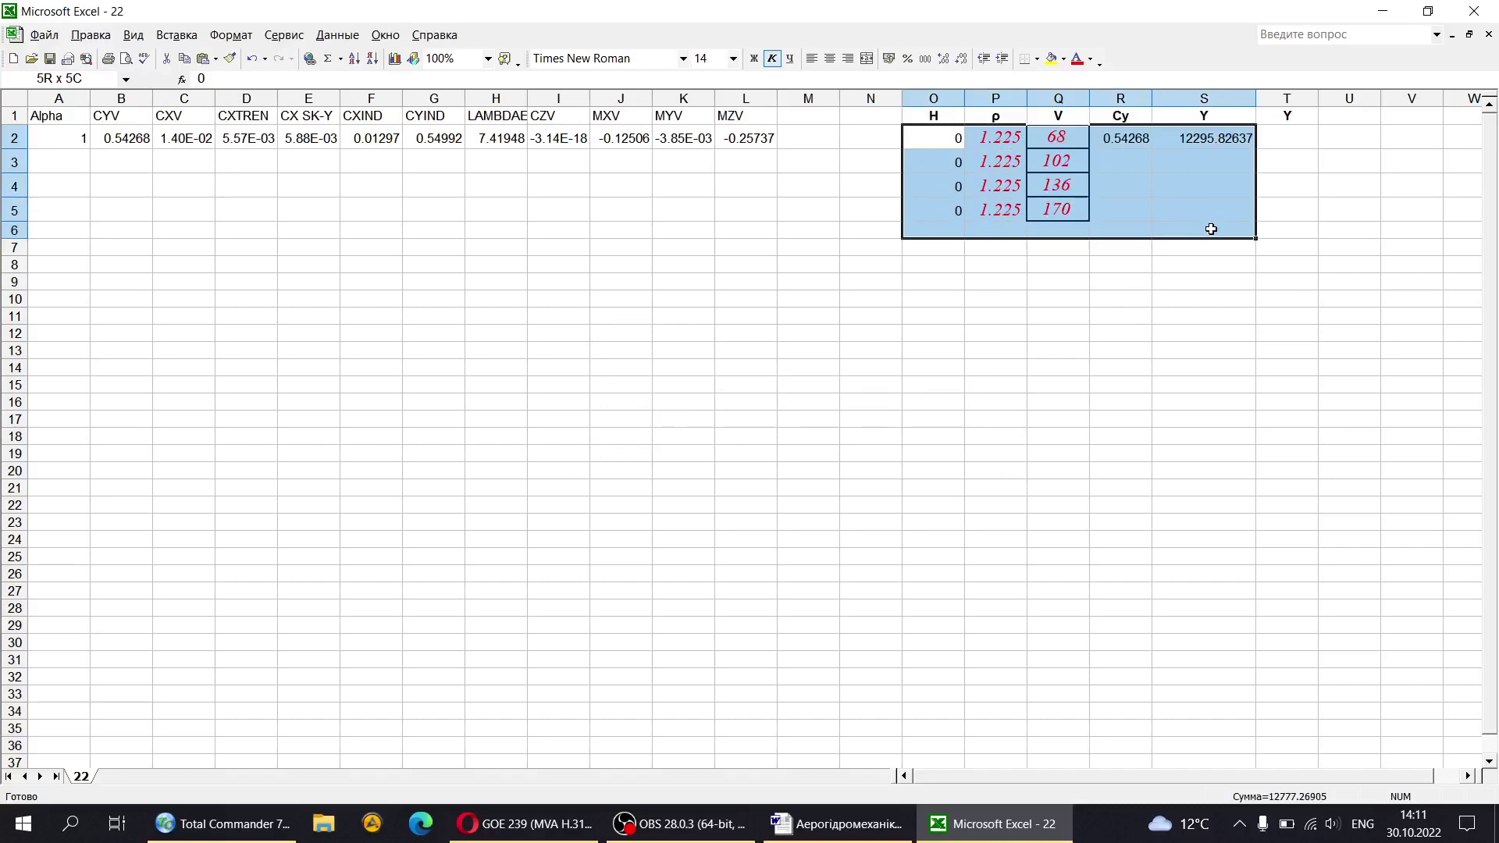
{"action": "right_click", "coordinate": [1109, 182]}
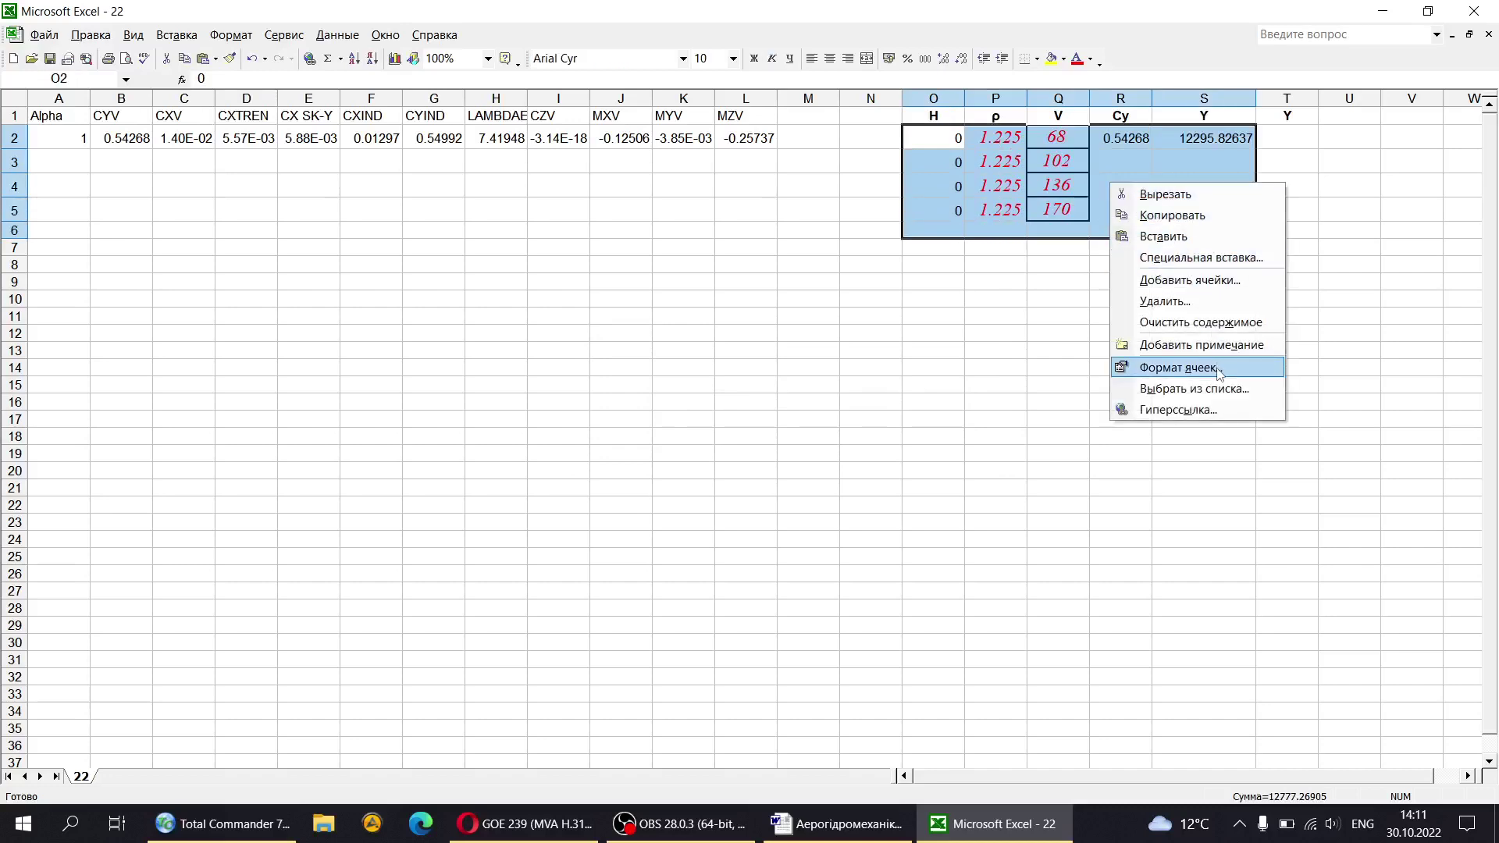
{"action": "left_click", "coordinate": [1180, 367]}
{"action": "left_click", "coordinate": [1068, 267]}
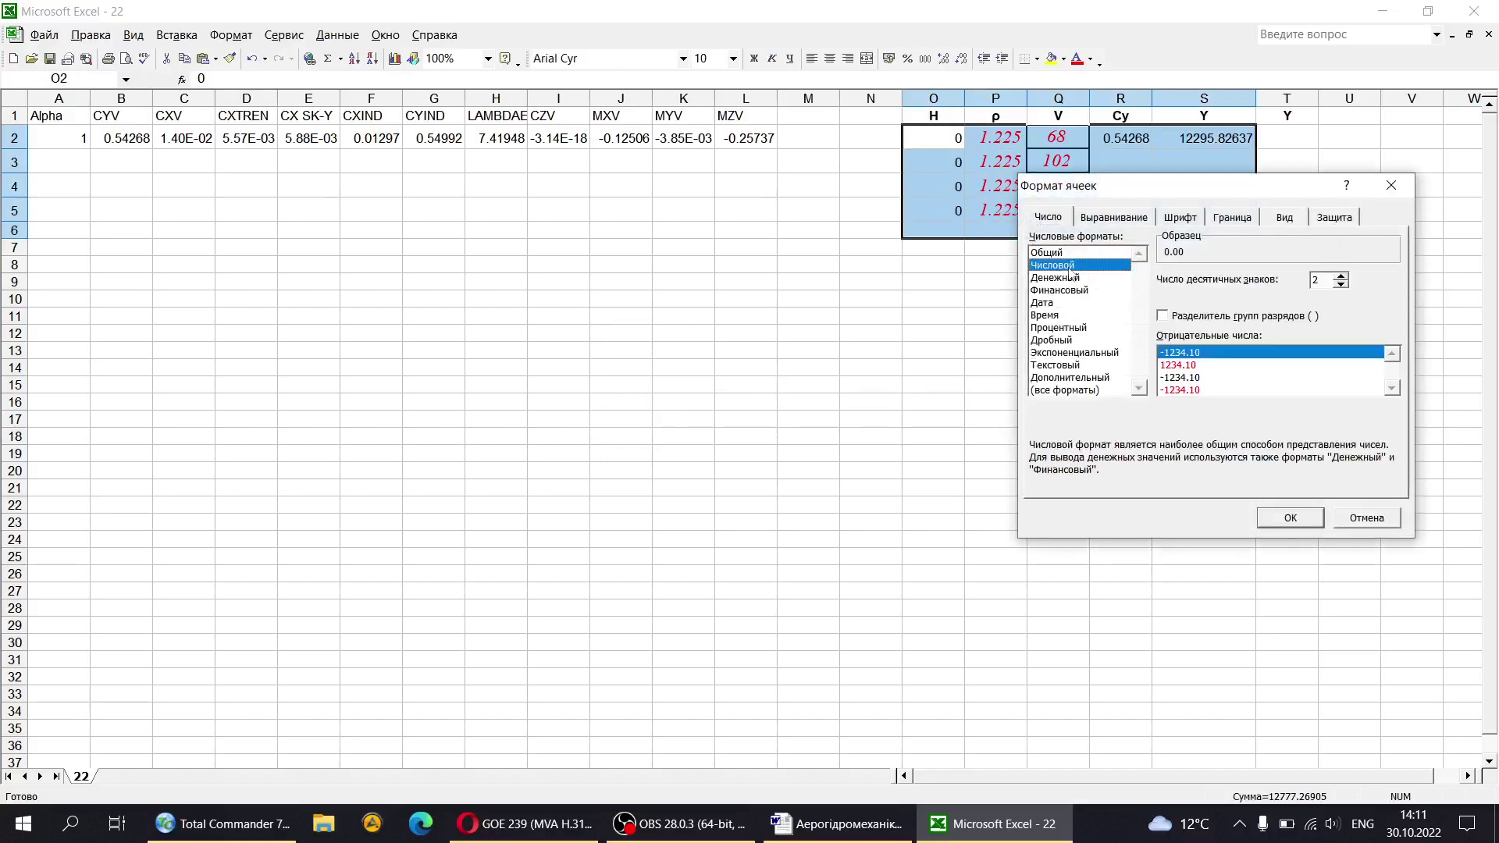
{"action": "double_click", "coordinate": [1342, 276]}
{"action": "left_click", "coordinate": [1290, 517]}
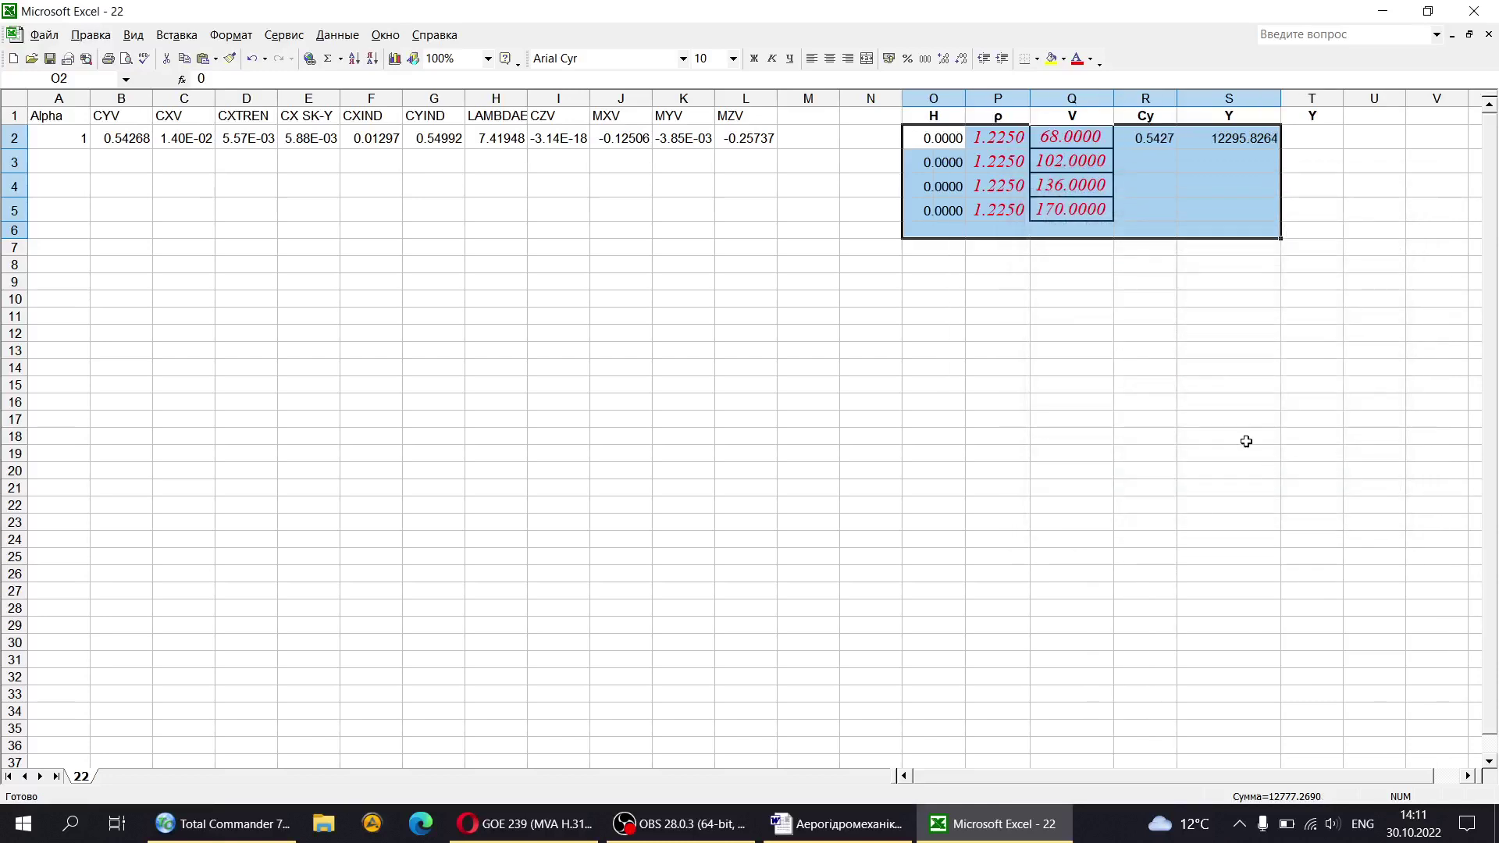
Step: Set the font of cells O2:S6 to Arial, size 10, and remove the italics
{"action": "left_click", "coordinate": [683, 59]}
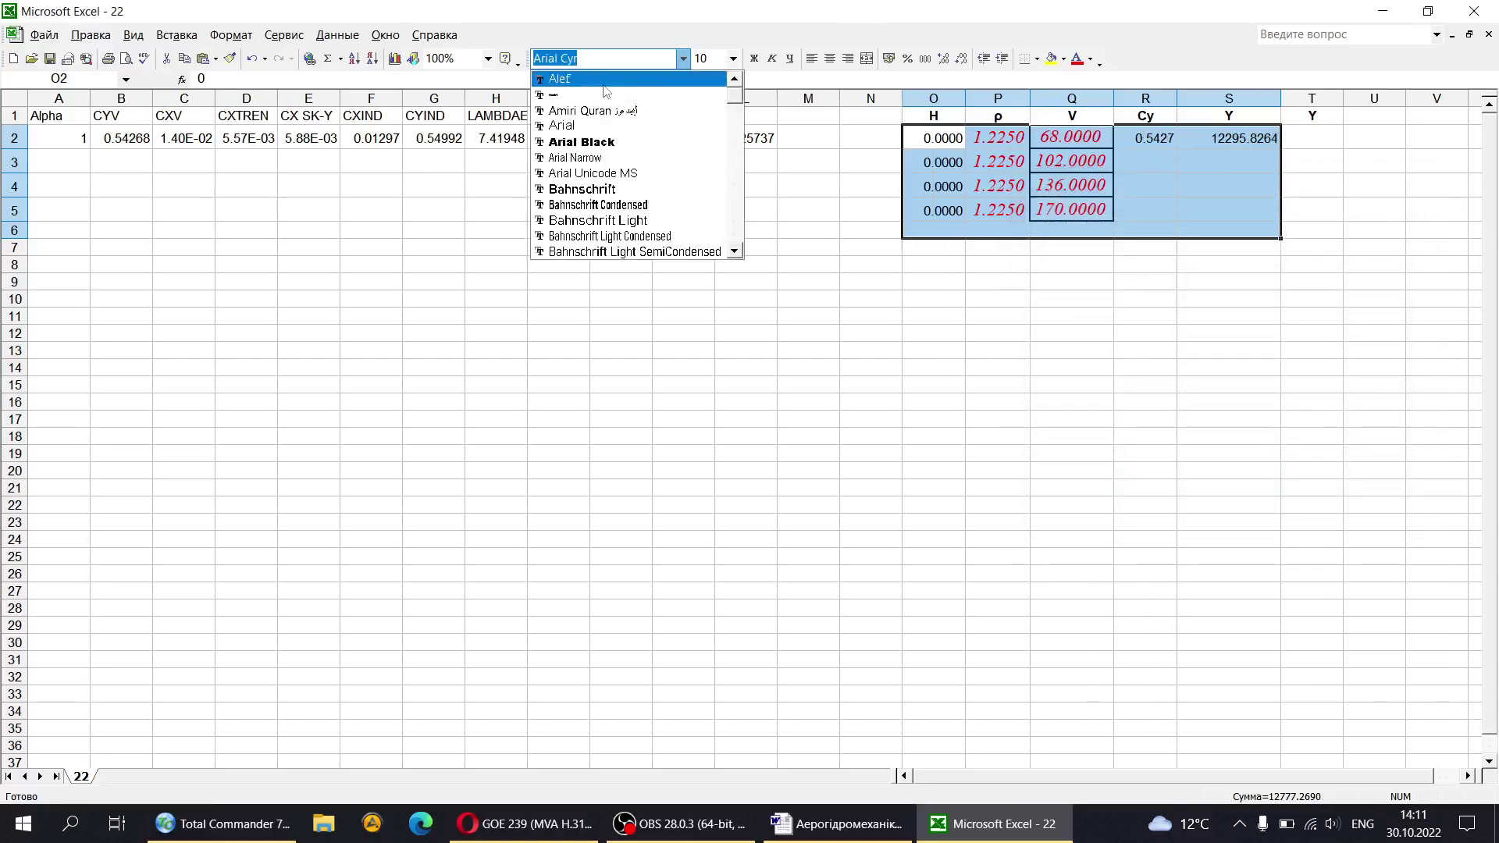
{"action": "left_click", "coordinate": [563, 125]}
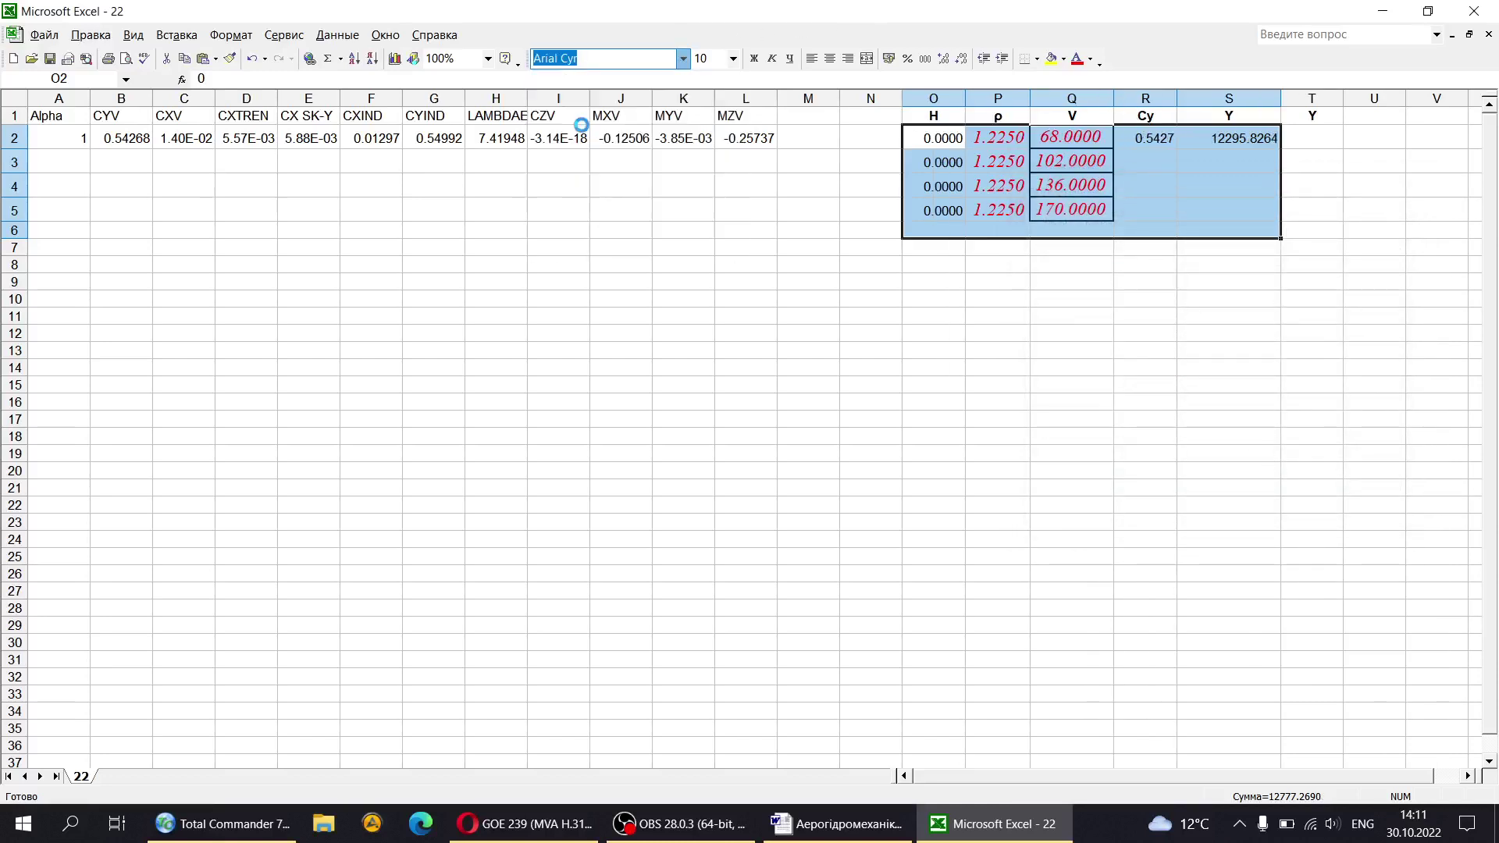
{"action": "left_click", "coordinate": [734, 58]}
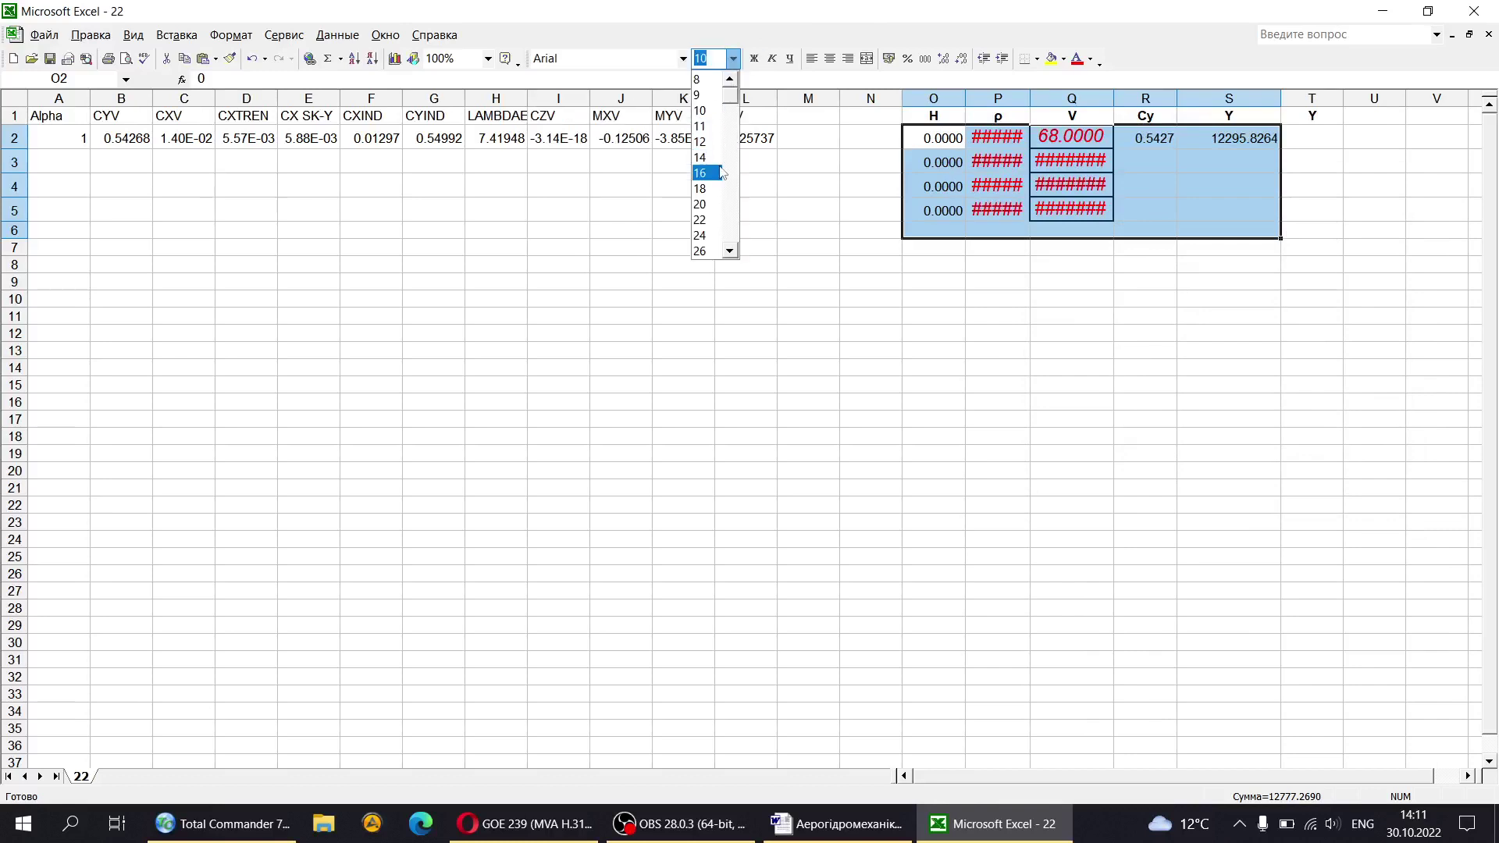
{"action": "left_click", "coordinate": [700, 110]}
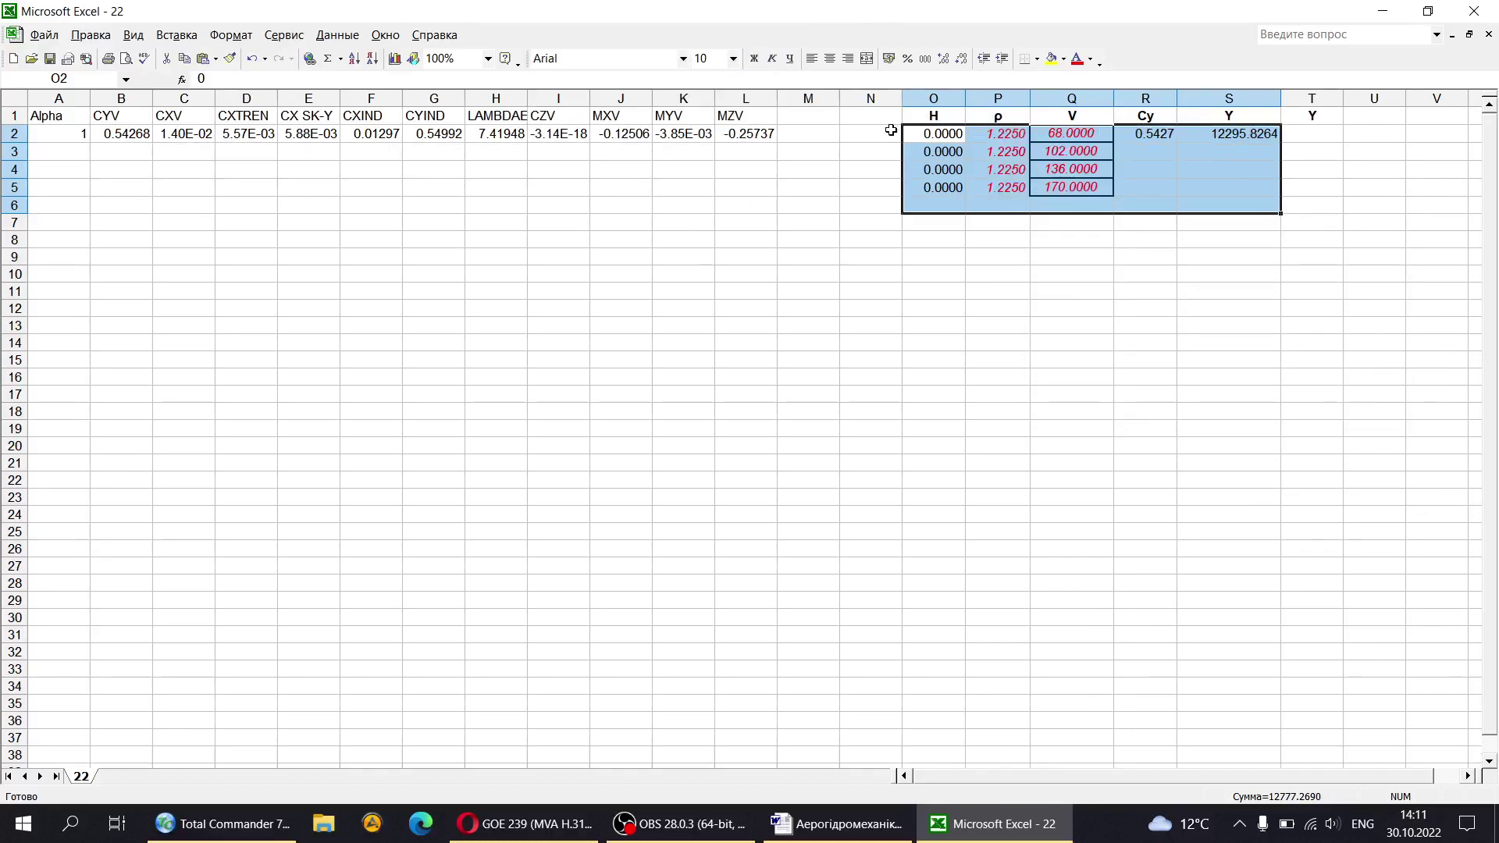
{"action": "left_click", "coordinate": [772, 59]}
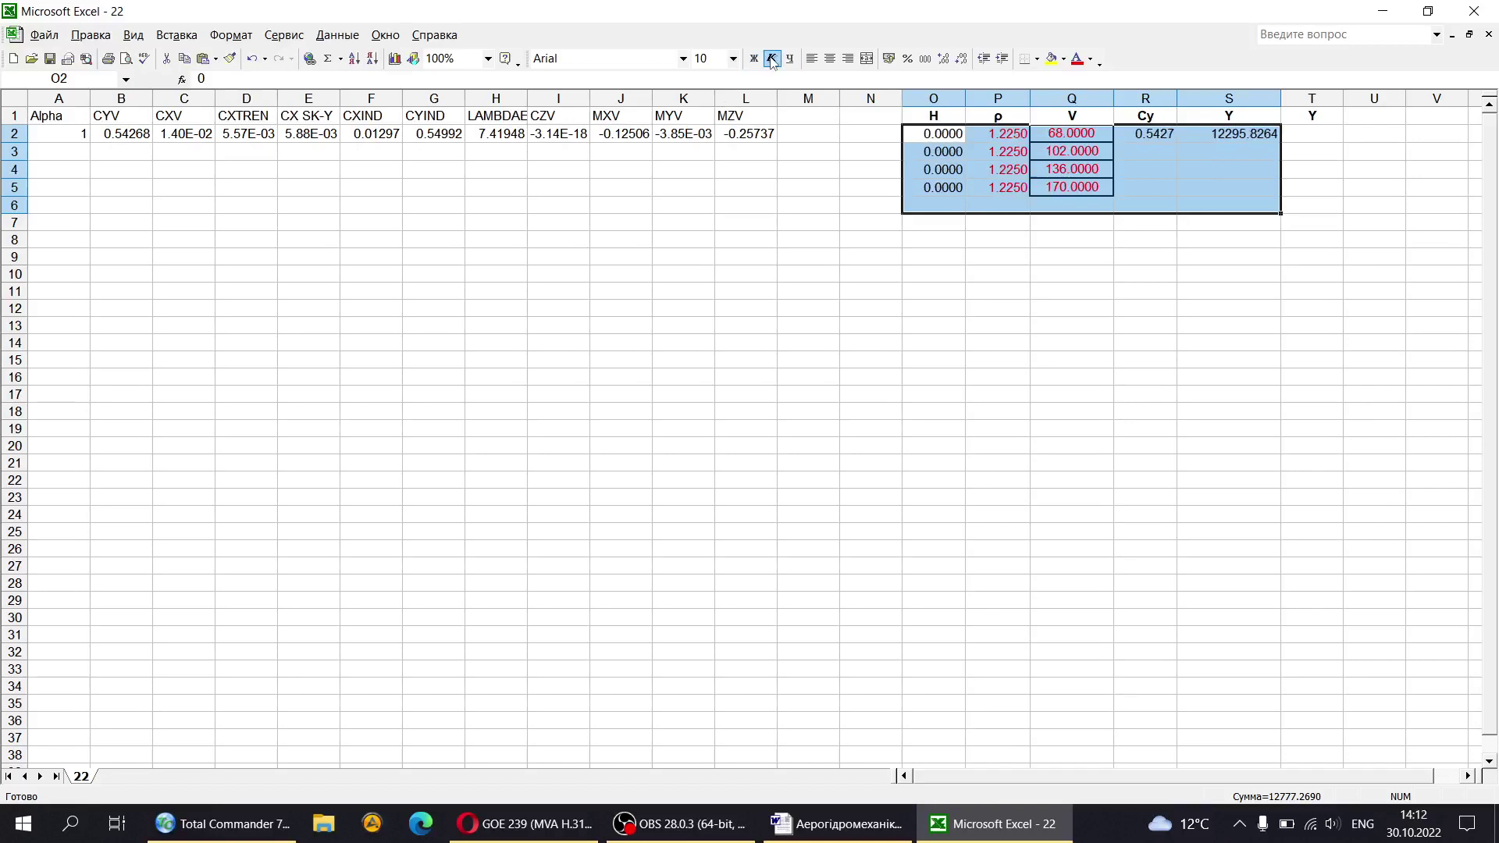
Step: Remove all borders from cells O2:S6 and make their text black
{"action": "left_click", "coordinate": [1037, 60]}
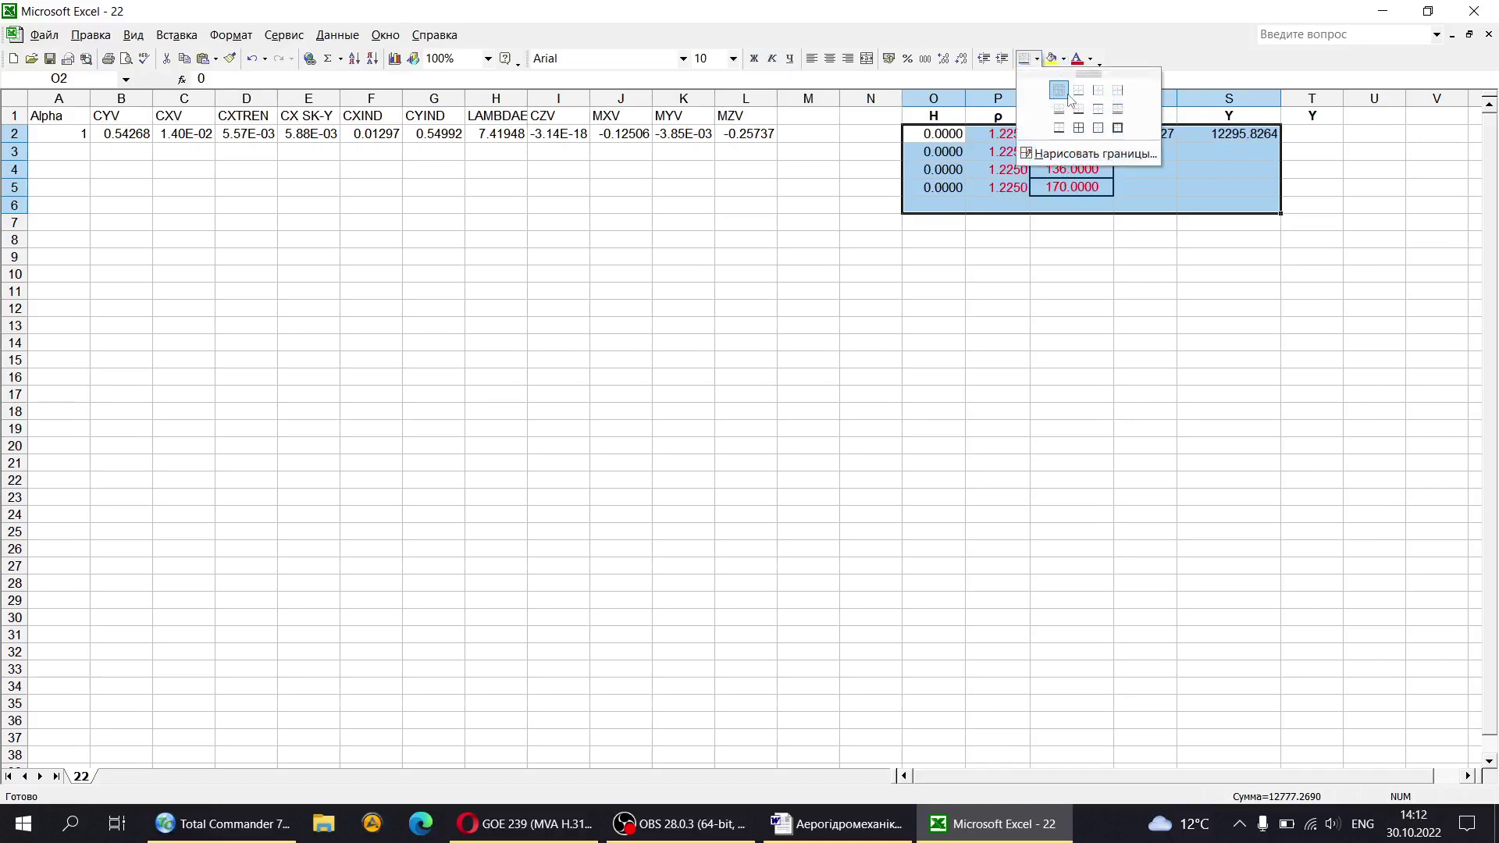
{"action": "left_click", "coordinate": [1067, 86]}
{"action": "left_click", "coordinate": [1091, 59]}
{"action": "left_click", "coordinate": [1079, 105]}
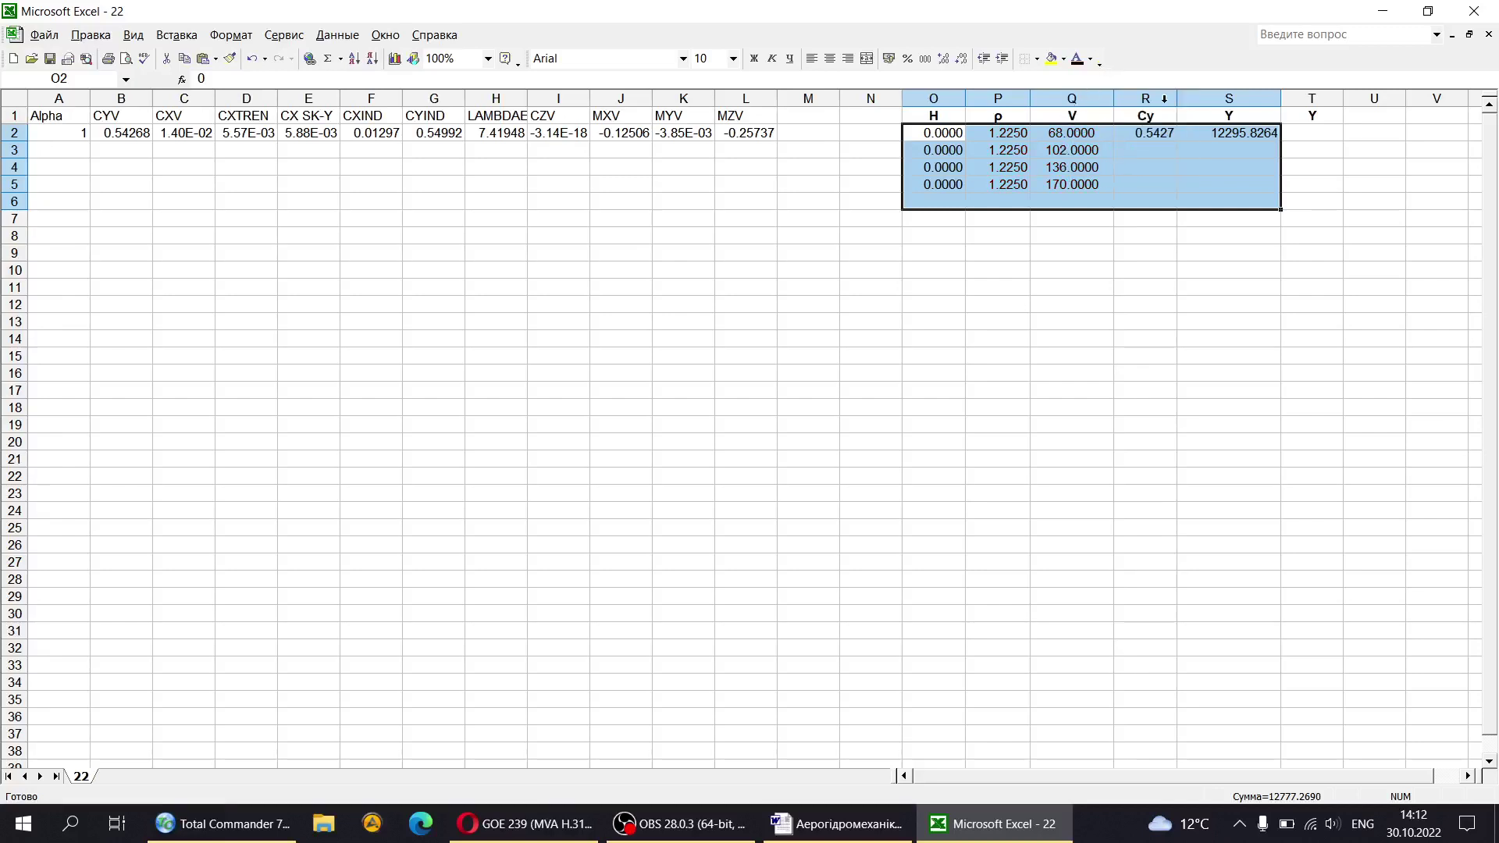
Step: Set the height values in O2:O5 to show no decimal places
{"action": "left_click_drag", "start_coordinate": [946, 133], "coordinate": [949, 185]}
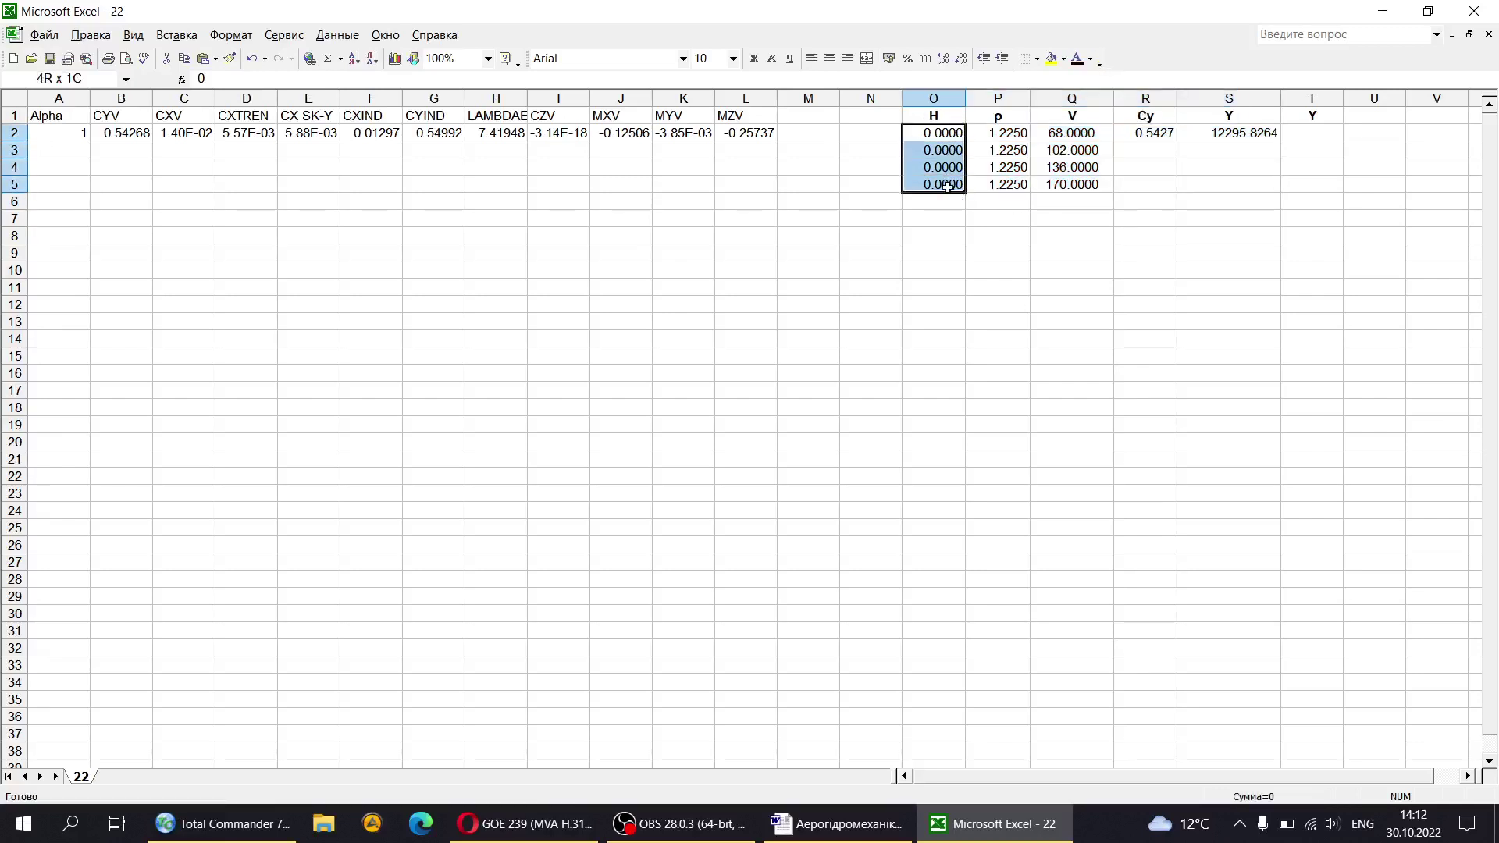
{"action": "right_click", "coordinate": [949, 187]}
{"action": "left_click", "coordinate": [1008, 373]}
{"action": "double_click", "coordinate": [1096, 295]}
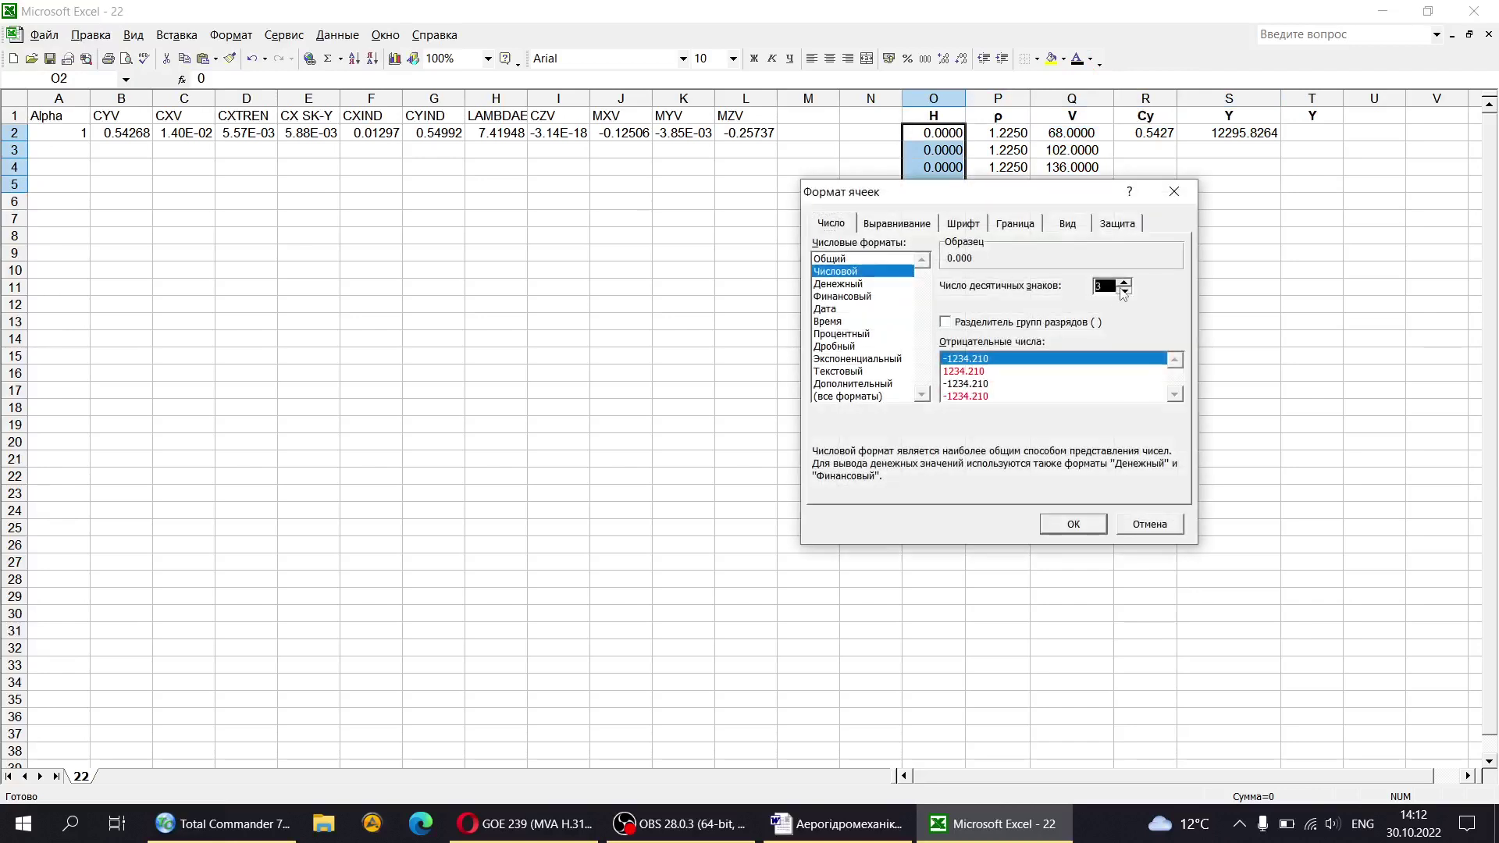
{"action": "key", "text": "Down"}
{"action": "key", "text": "Down"}
{"action": "key", "text": "Down"}
{"action": "key", "text": "Down"}
{"action": "left_click", "coordinate": [1046, 522]}
Step: Set the speed values in Q2:Q5 to show zero decimal places
{"action": "left_click_drag", "start_coordinate": [1071, 133], "coordinate": [1071, 186]}
{"action": "right_click", "coordinate": [1072, 186]}
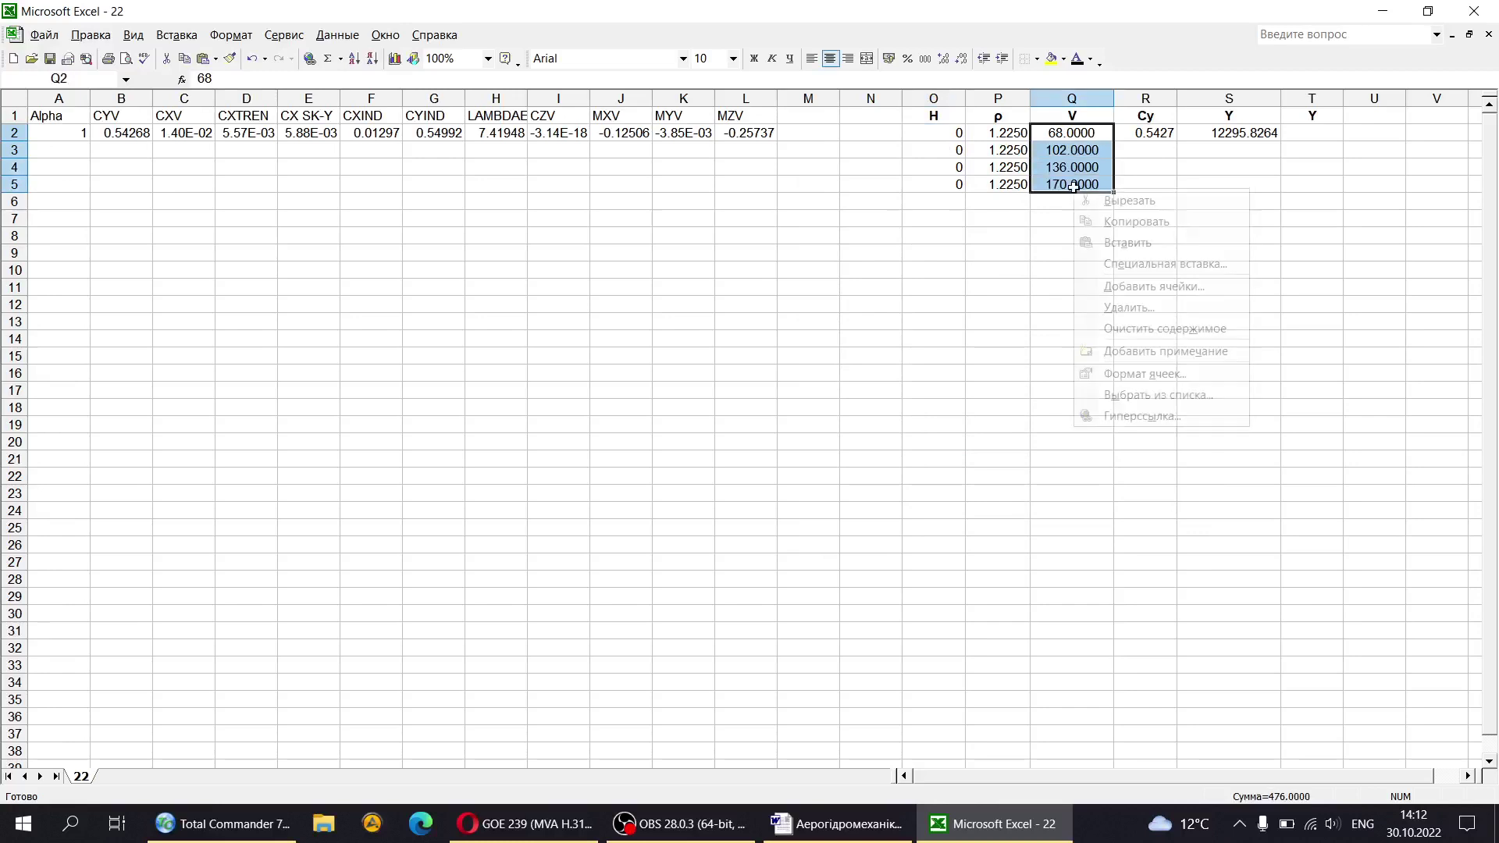
{"action": "left_click", "coordinate": [1125, 374]}
{"action": "left_click", "coordinate": [1251, 292]}
{"action": "left_click", "coordinate": [1252, 292]}
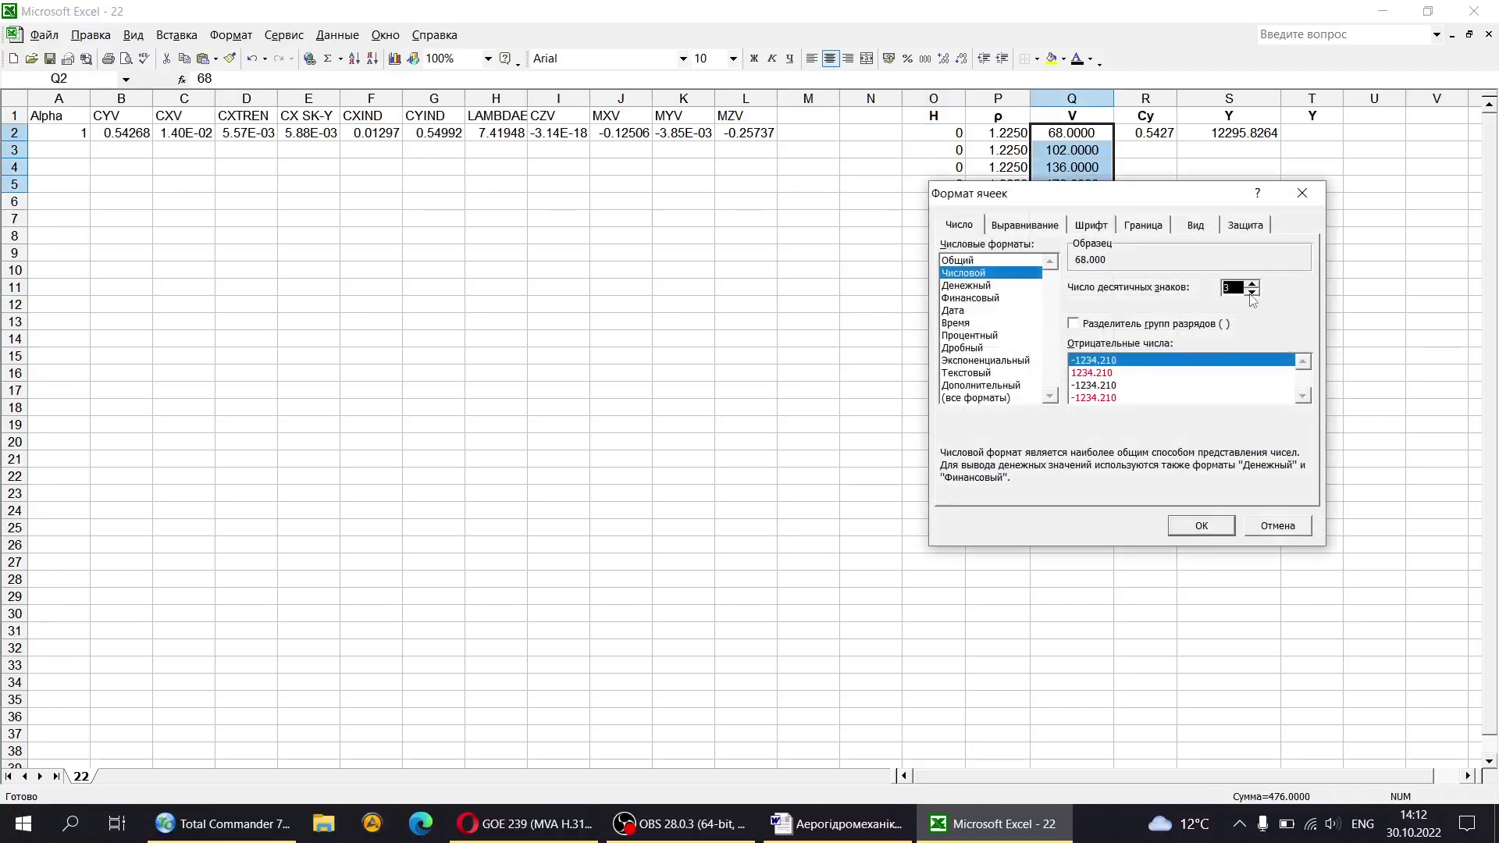
{"action": "left_click", "coordinate": [1252, 292]}
{"action": "left_click", "coordinate": [1252, 292]}
{"action": "left_click", "coordinate": [1223, 525]}
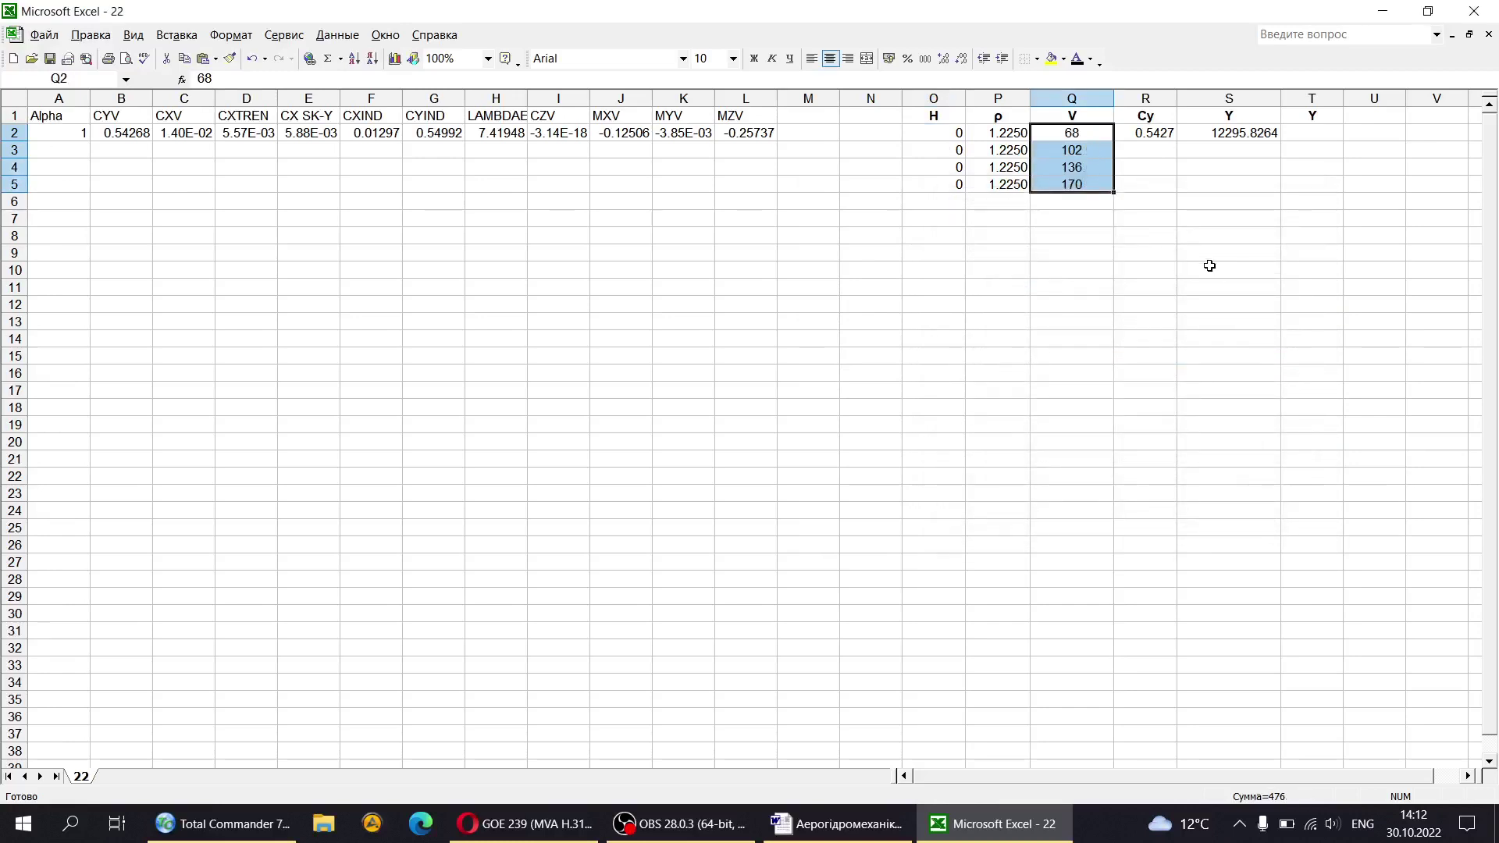
Step: Reduce the lift result in cell S2 to zero decimal places
{"action": "left_click", "coordinate": [1249, 135]}
{"action": "right_click", "coordinate": [1231, 133]}
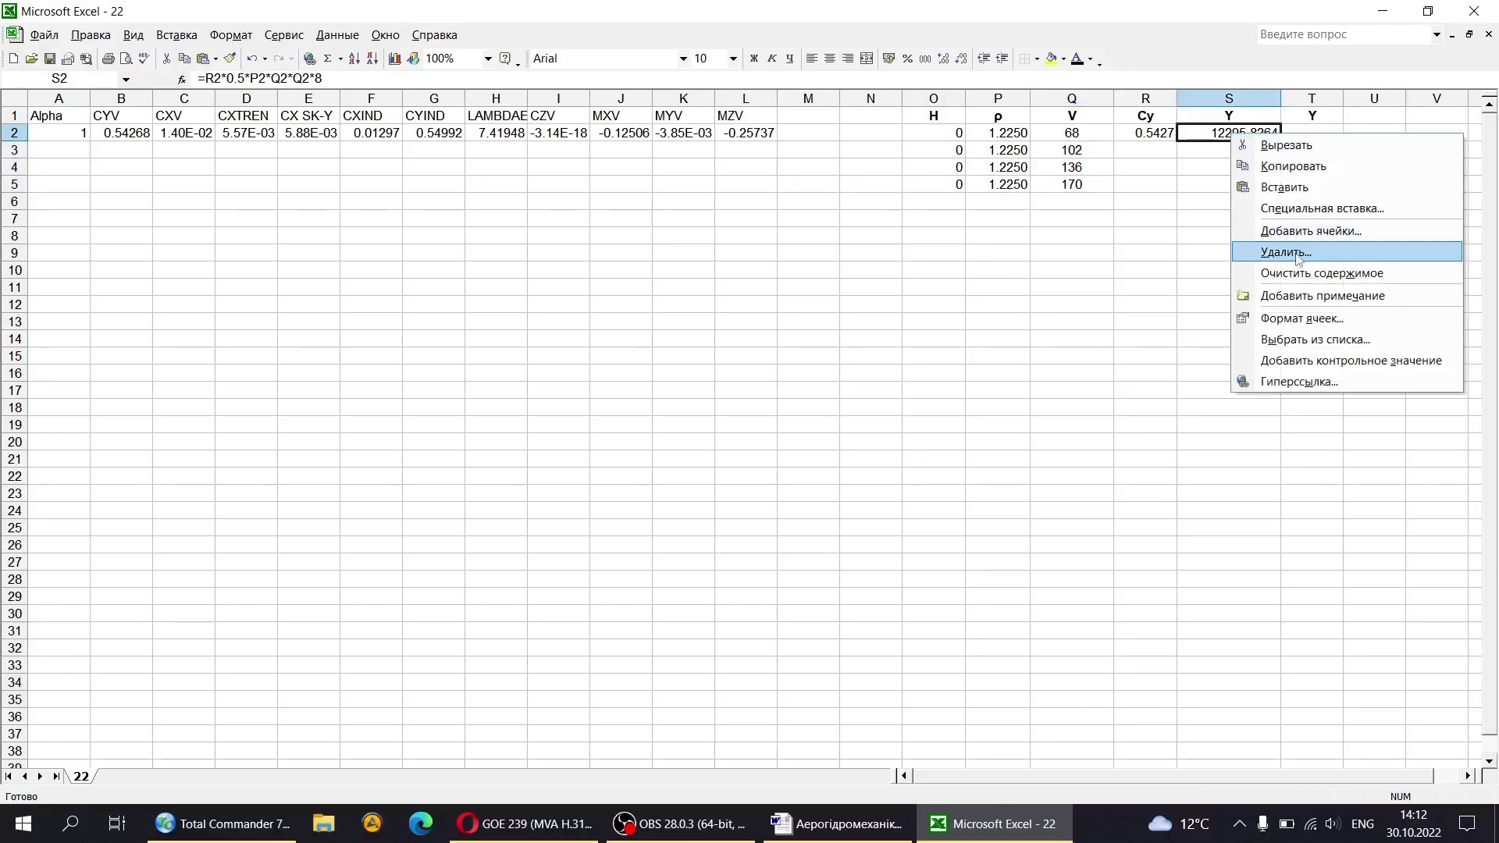
{"action": "left_click", "coordinate": [1265, 318]}
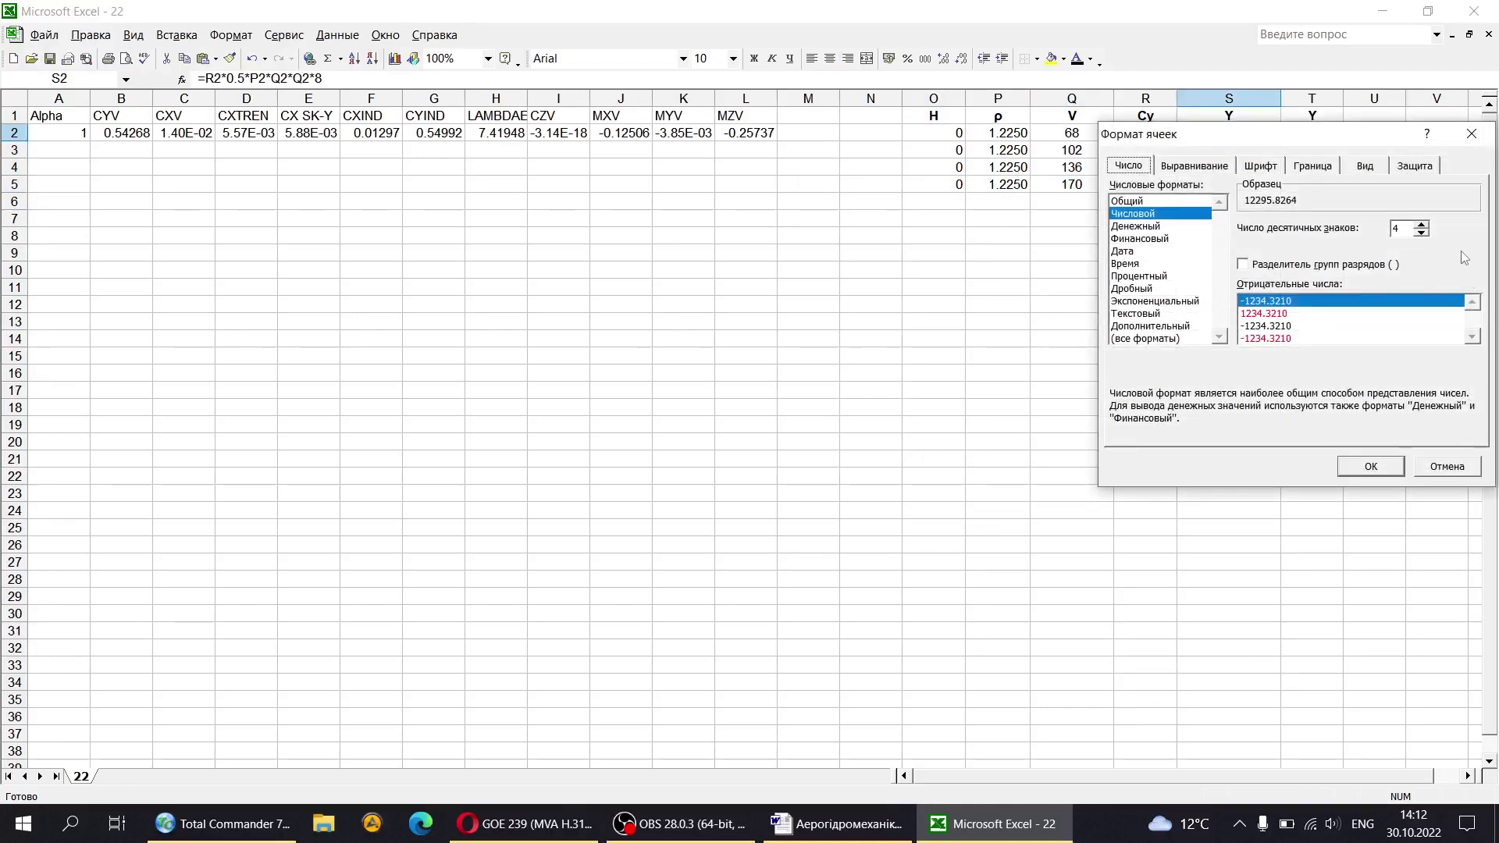
{"action": "left_click", "coordinate": [1422, 234]}
{"action": "left_click", "coordinate": [1422, 234]}
{"action": "left_click_drag", "start_coordinate": [1320, 124], "coordinate": [1199, 207]}
{"action": "left_click", "coordinate": [1301, 315]}
{"action": "left_click", "coordinate": [1302, 315]}
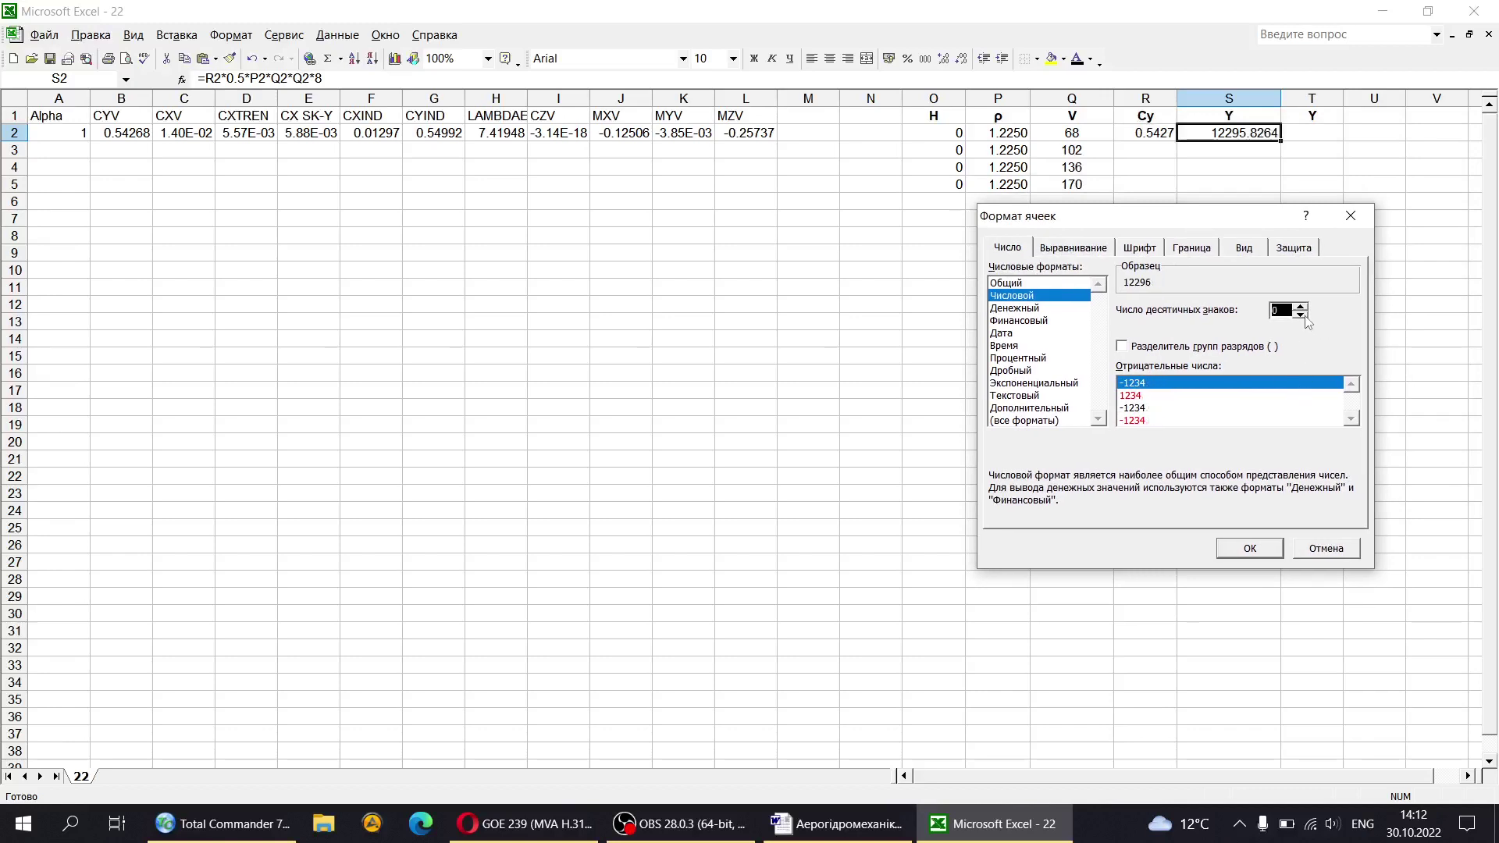
{"action": "left_click", "coordinate": [1250, 549]}
{"action": "left_click", "coordinate": [1249, 288]}
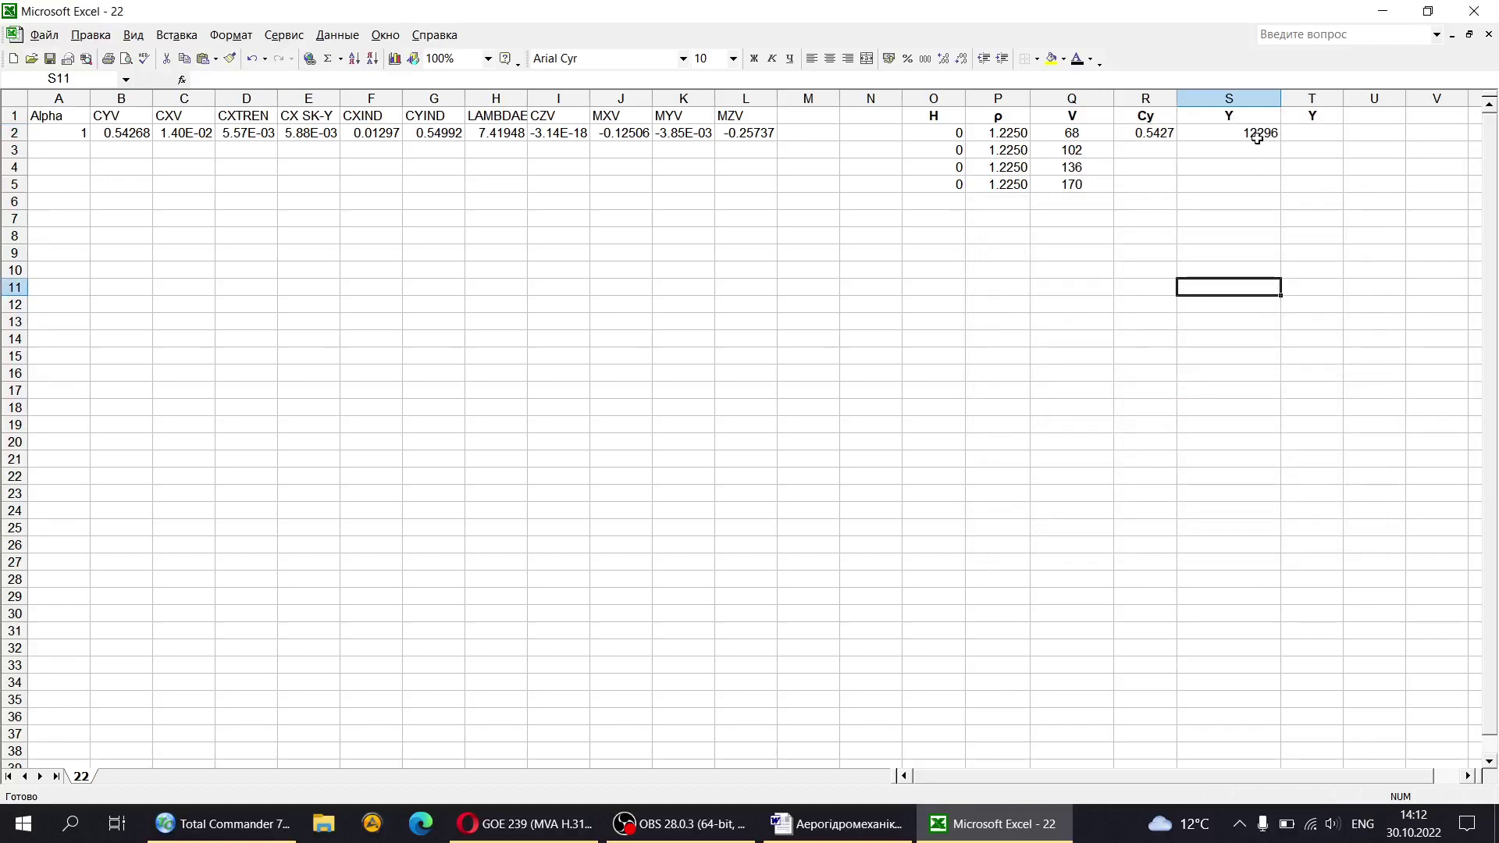
Step: Center the contents of table cells O2:T5
{"action": "left_click", "coordinate": [1306, 130]}
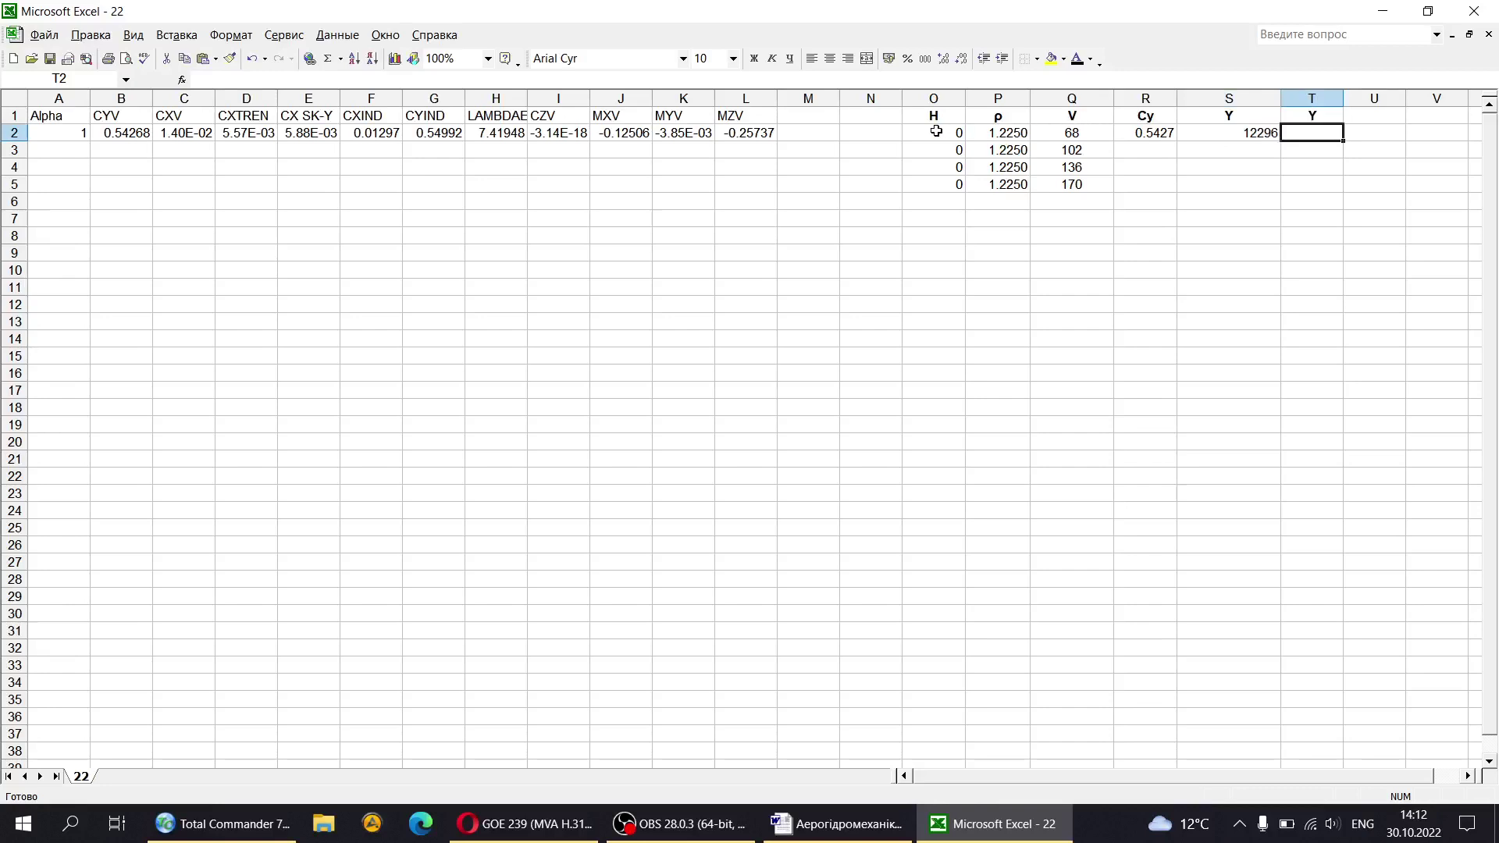
{"action": "left_click_drag", "start_coordinate": [936, 131], "coordinate": [1327, 182]}
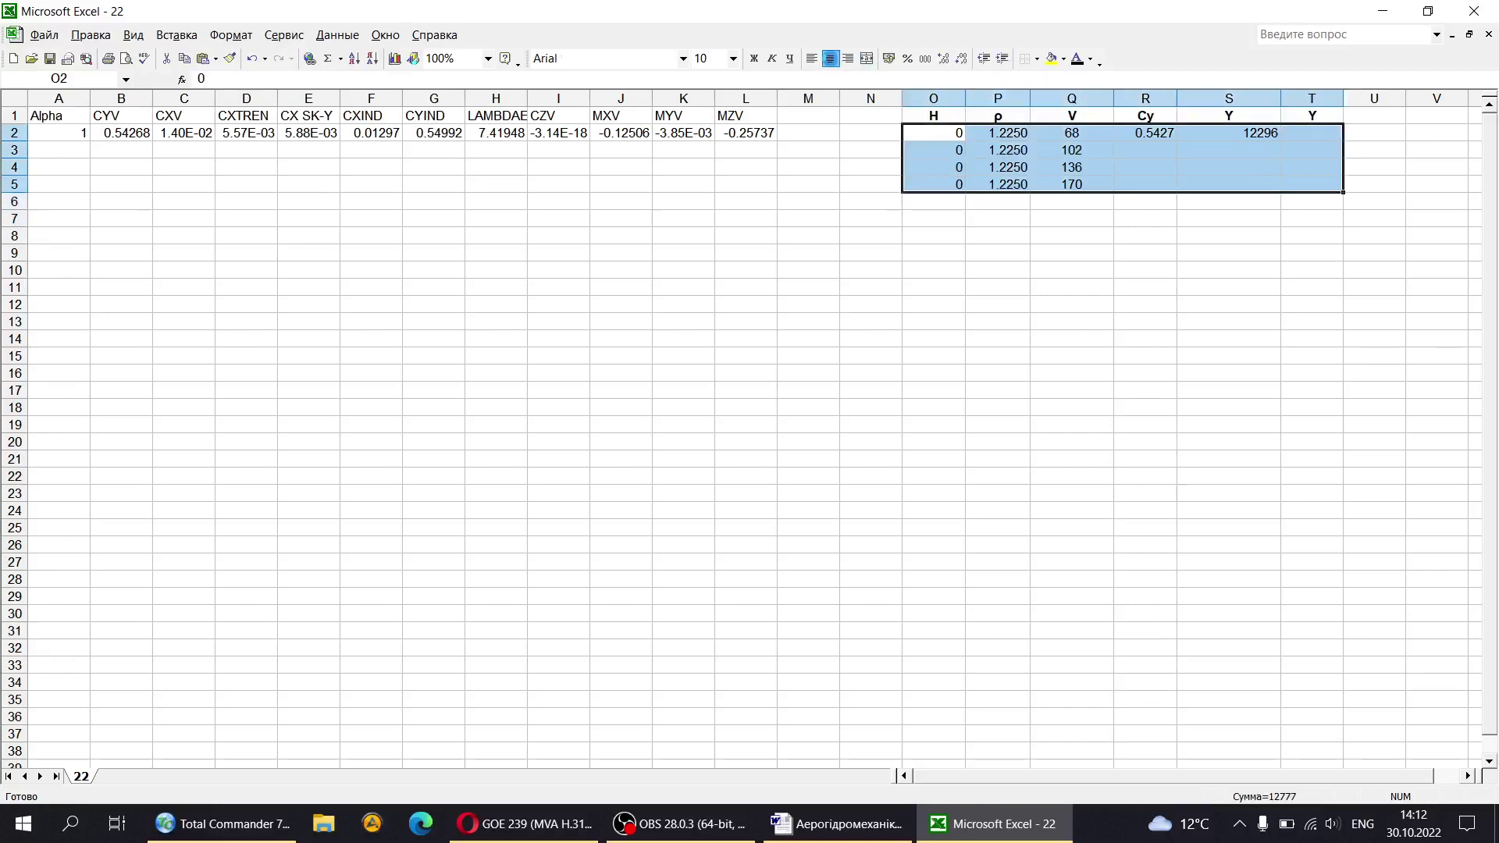
{"action": "left_click", "coordinate": [831, 58]}
{"action": "left_click", "coordinate": [1210, 185]}
Step: Switch to the Word document and examine the unit variants in section 3.6 and the example charts of lift Y against speed V
{"action": "left_click", "coordinate": [835, 824]}
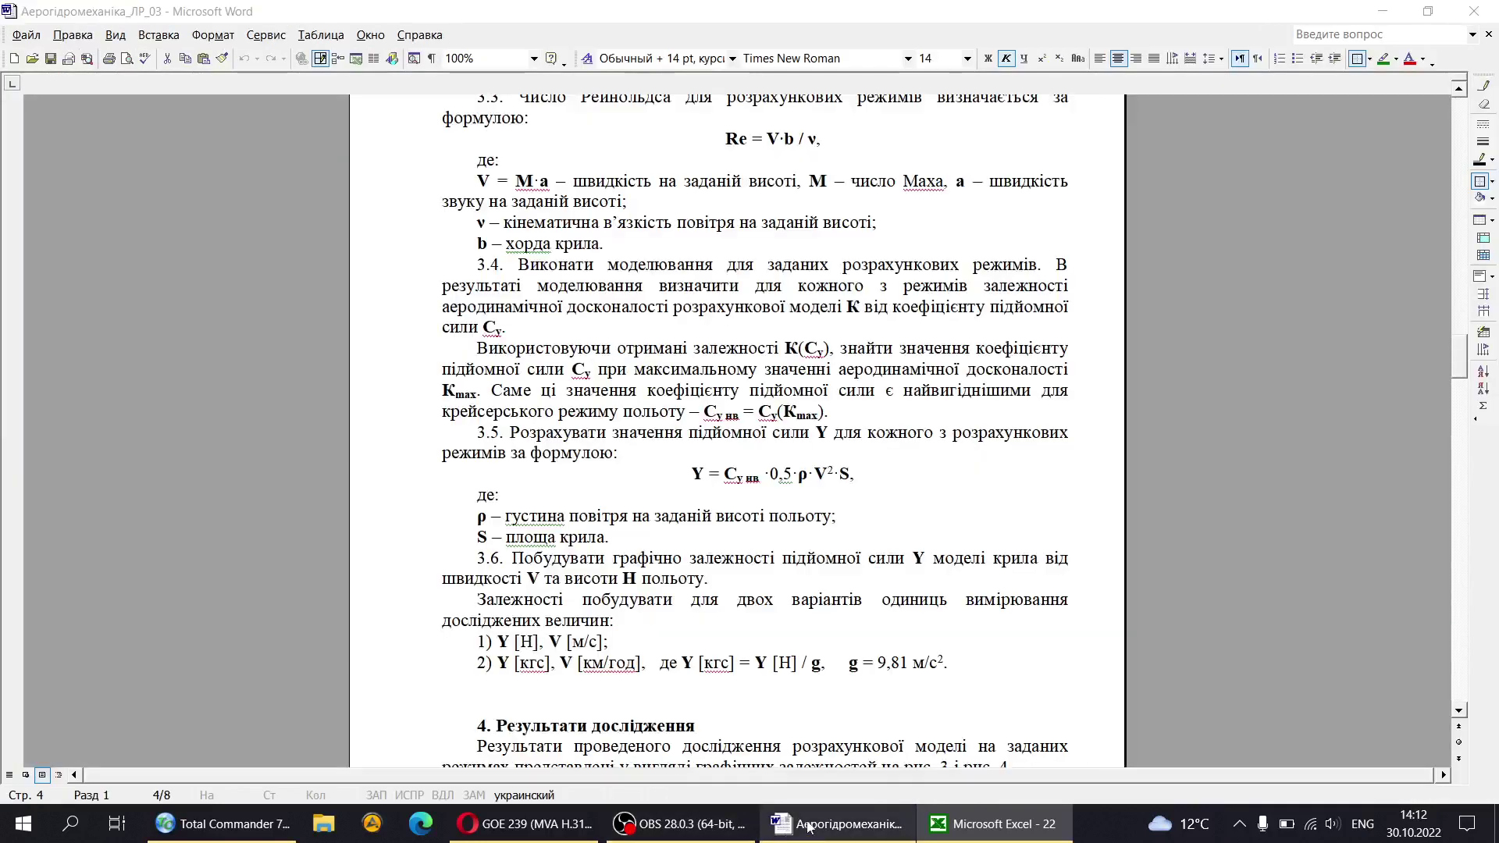
{"action": "scroll", "coordinate": [696, 546], "scroll_direction": "down", "scroll_amount": 5}
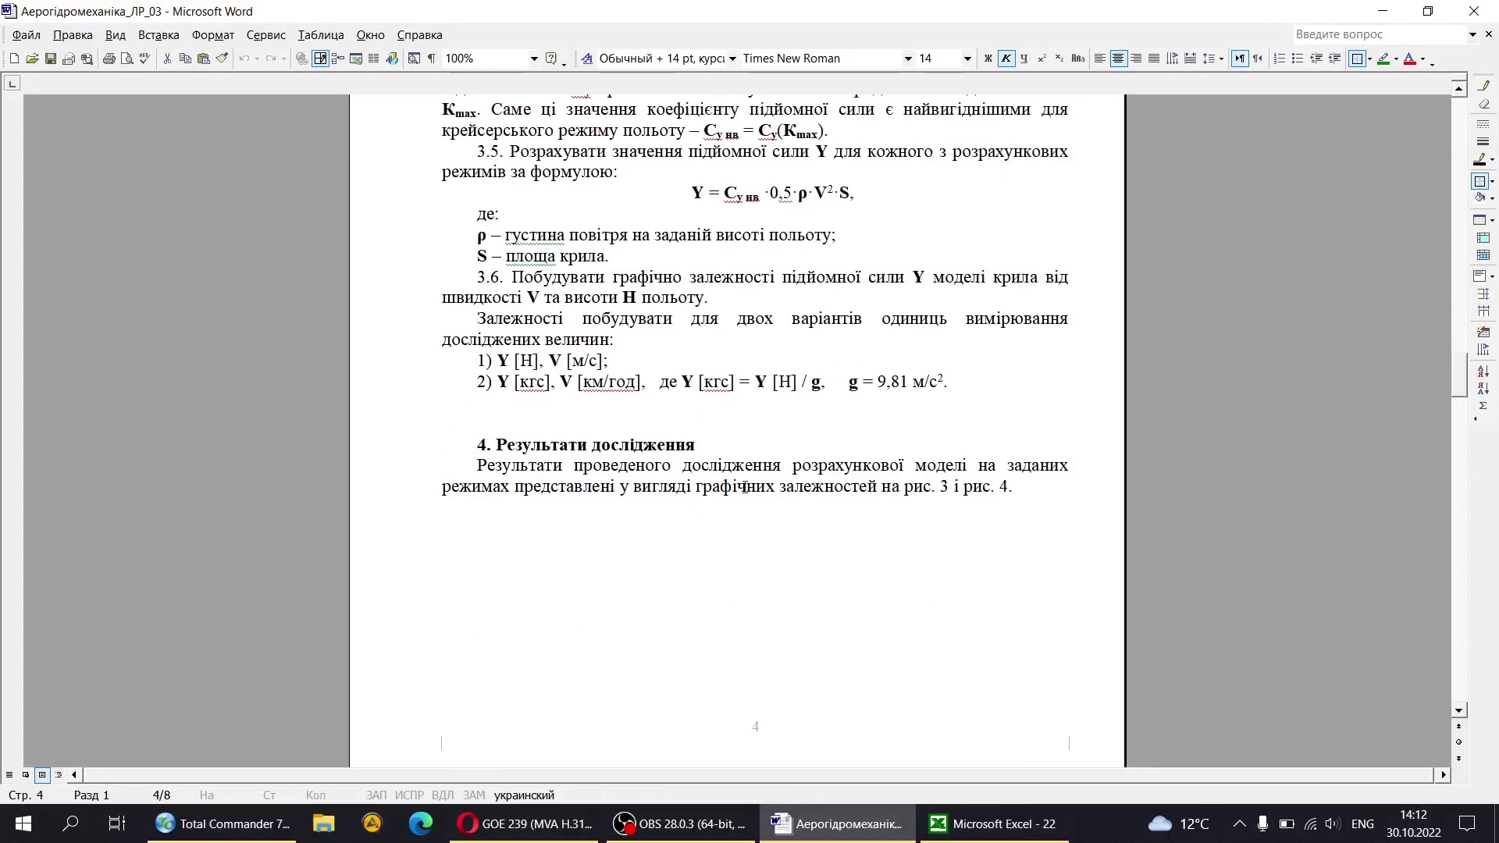
{"action": "left_click", "coordinate": [514, 361]}
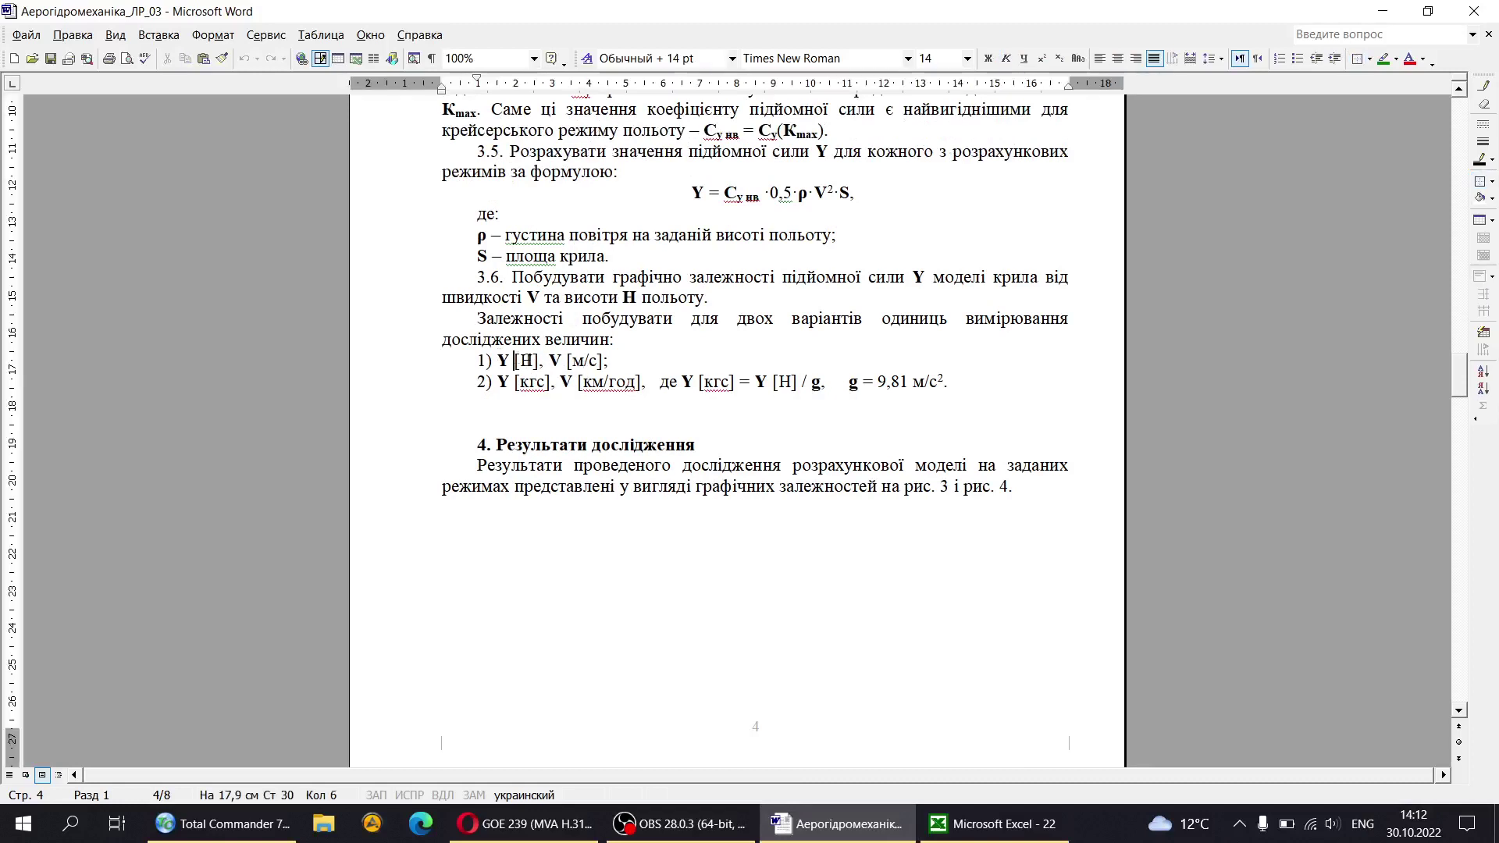
{"action": "scroll", "coordinate": [605, 418], "scroll_direction": "down", "scroll_amount": 9}
{"action": "scroll", "coordinate": [613, 413], "scroll_direction": "down", "scroll_amount": 3}
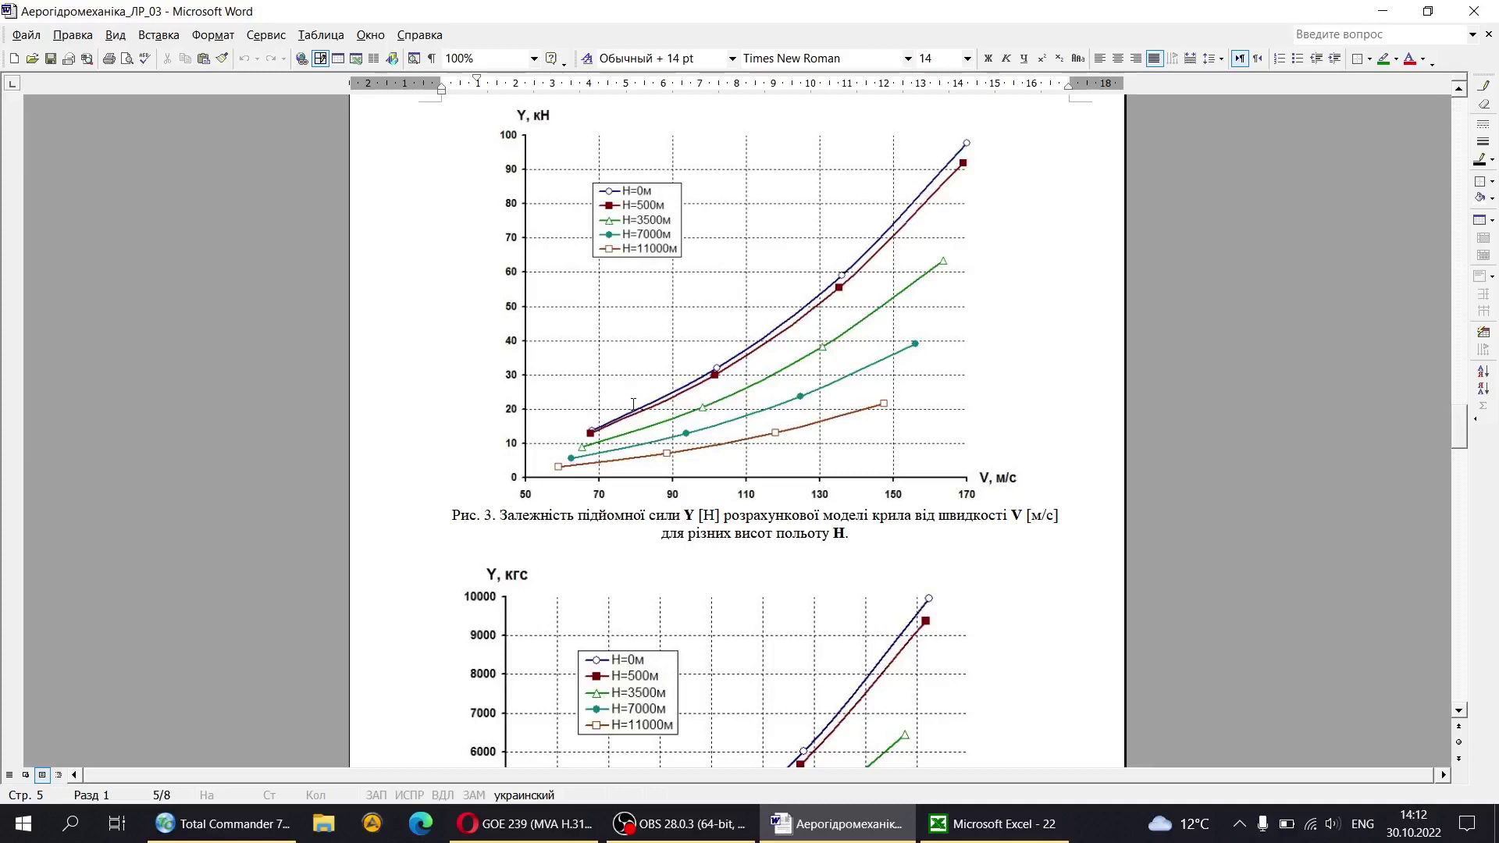
{"action": "scroll", "coordinate": [644, 321], "scroll_direction": "down", "scroll_amount": 3}
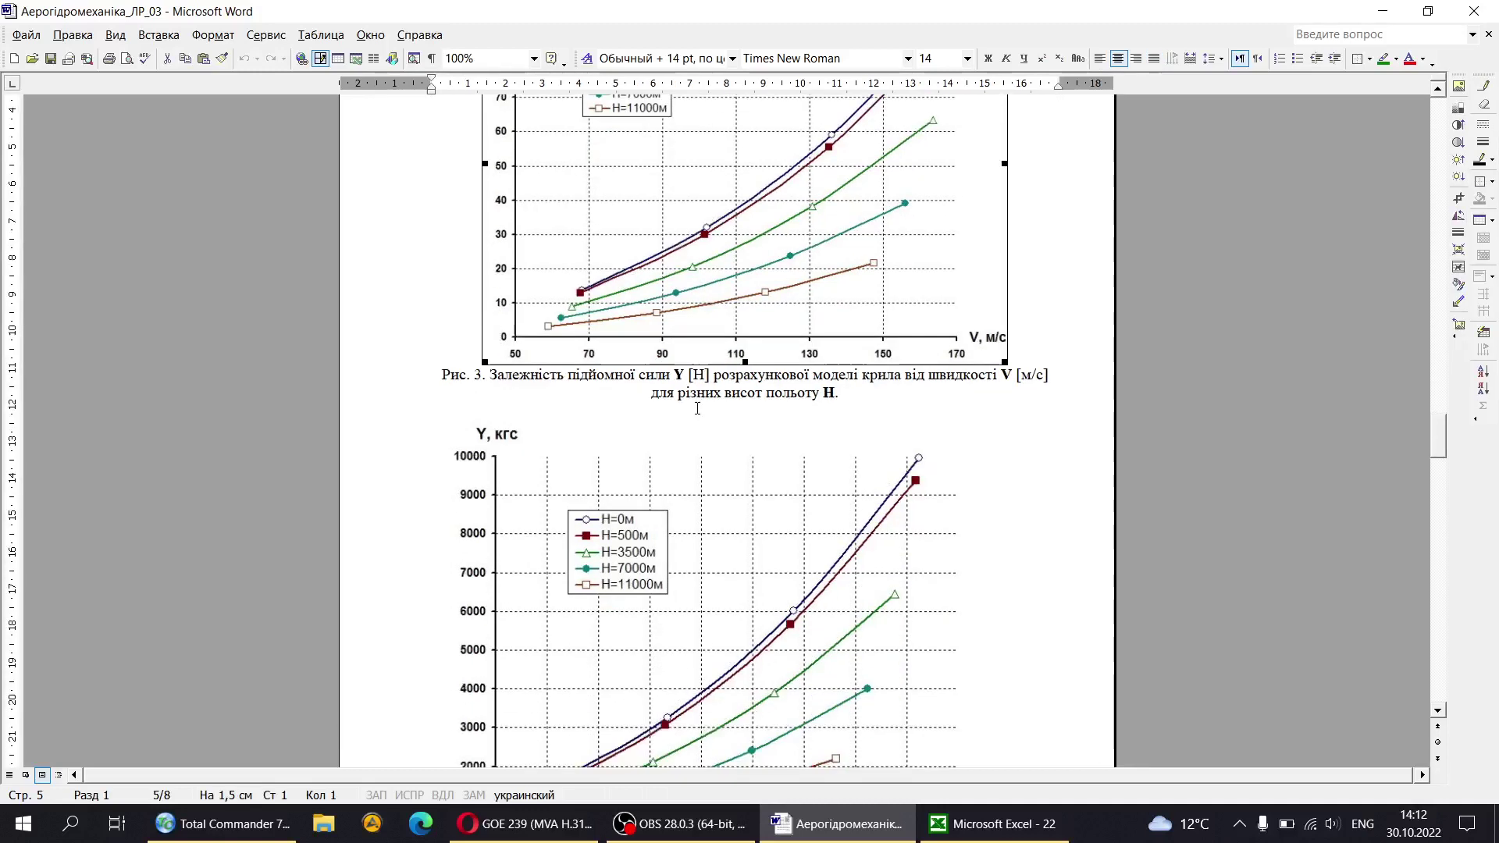
{"action": "left_click", "coordinate": [713, 493]}
{"action": "left_click", "coordinate": [1080, 400]}
{"action": "scroll", "coordinate": [853, 332], "scroll_direction": "up", "scroll_amount": 5}
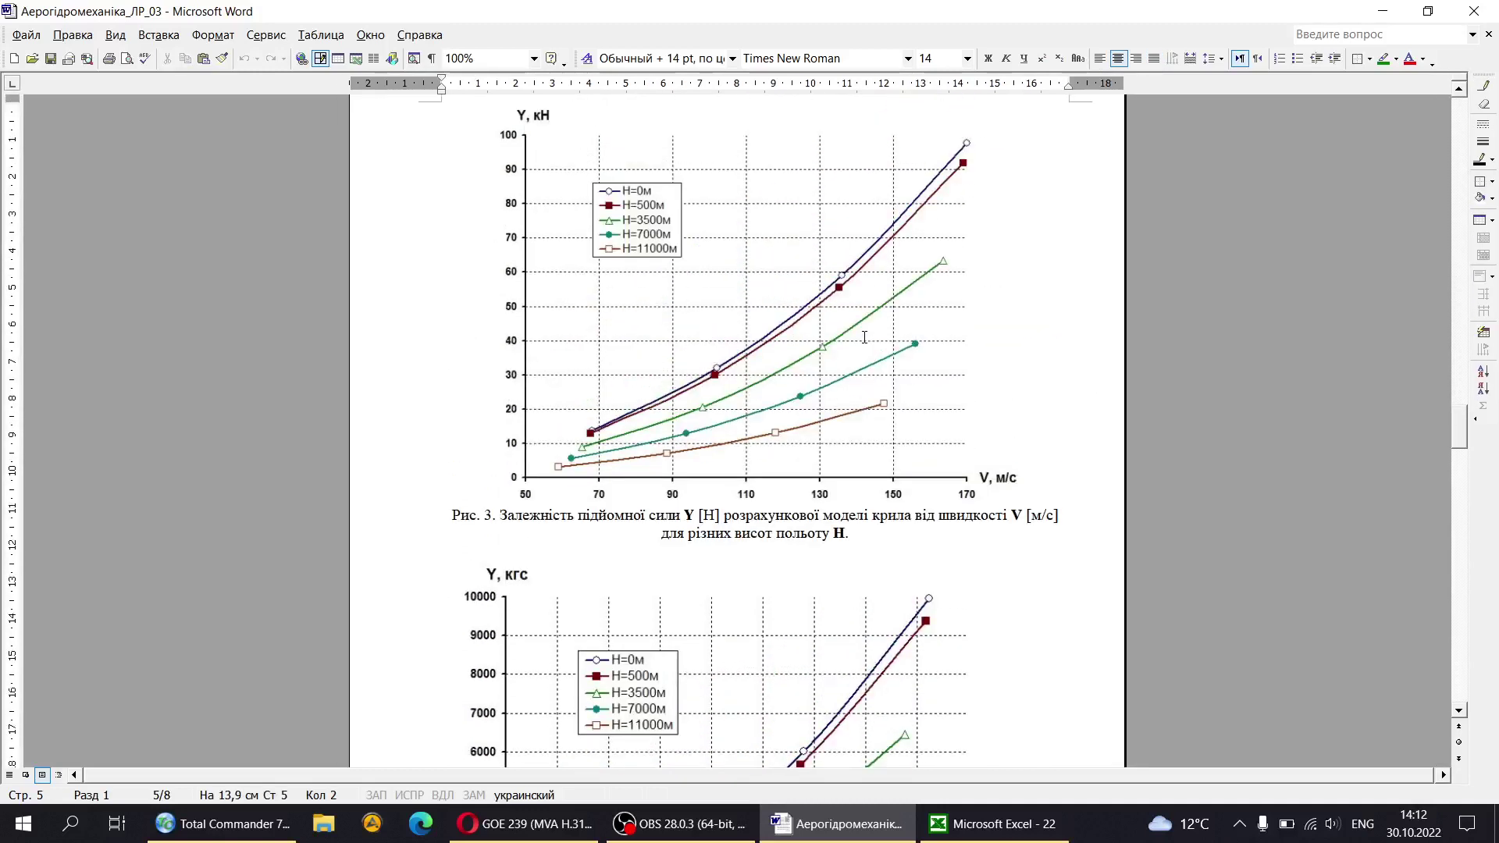
{"action": "scroll", "coordinate": [853, 332], "scroll_direction": "down", "scroll_amount": 3}
{"action": "left_click", "coordinate": [853, 332]}
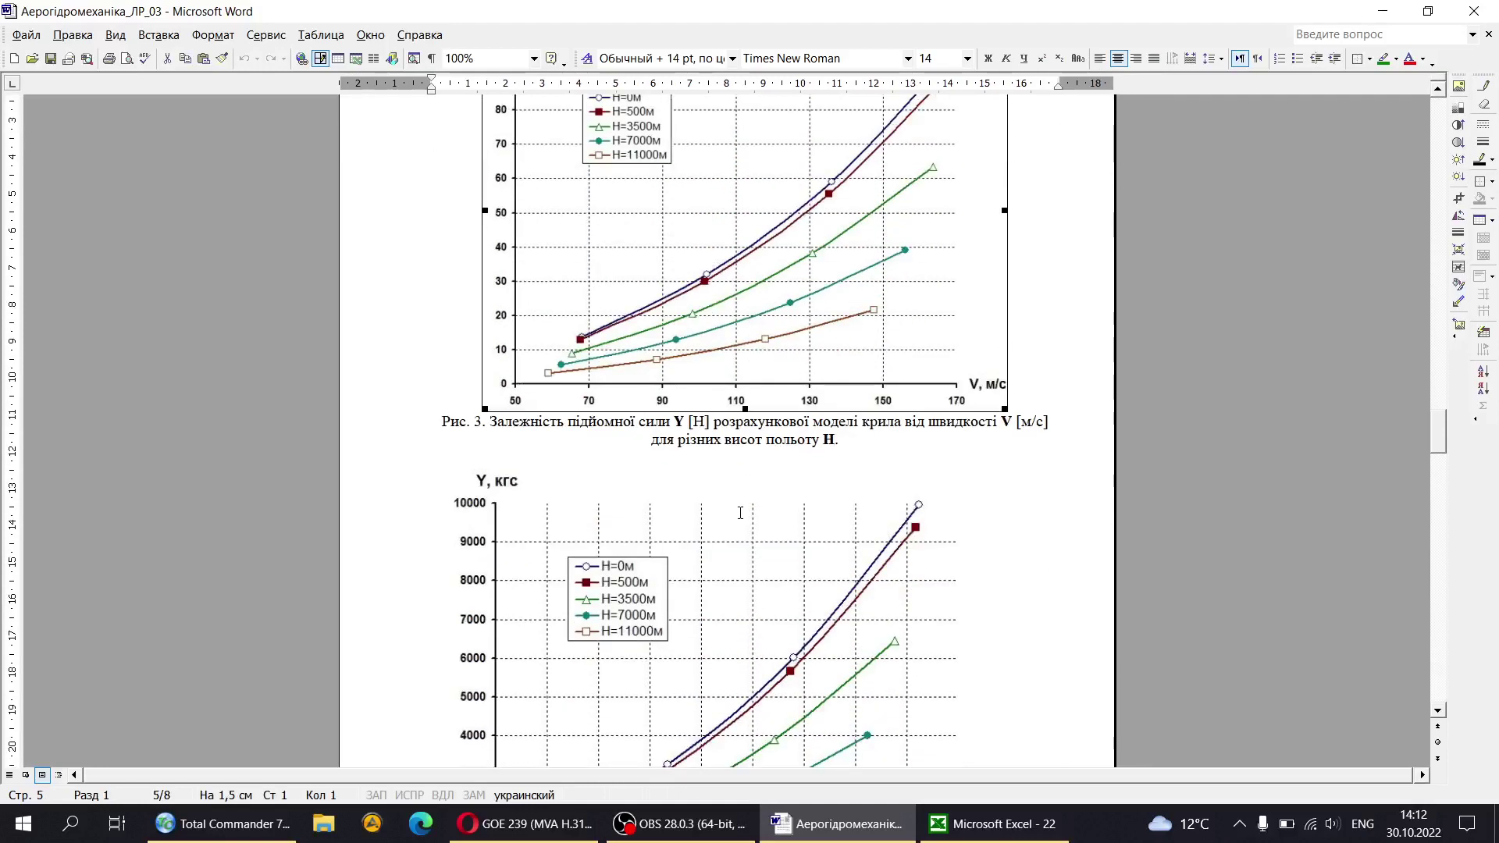
{"action": "scroll", "coordinate": [800, 381], "scroll_direction": "up", "scroll_amount": 2}
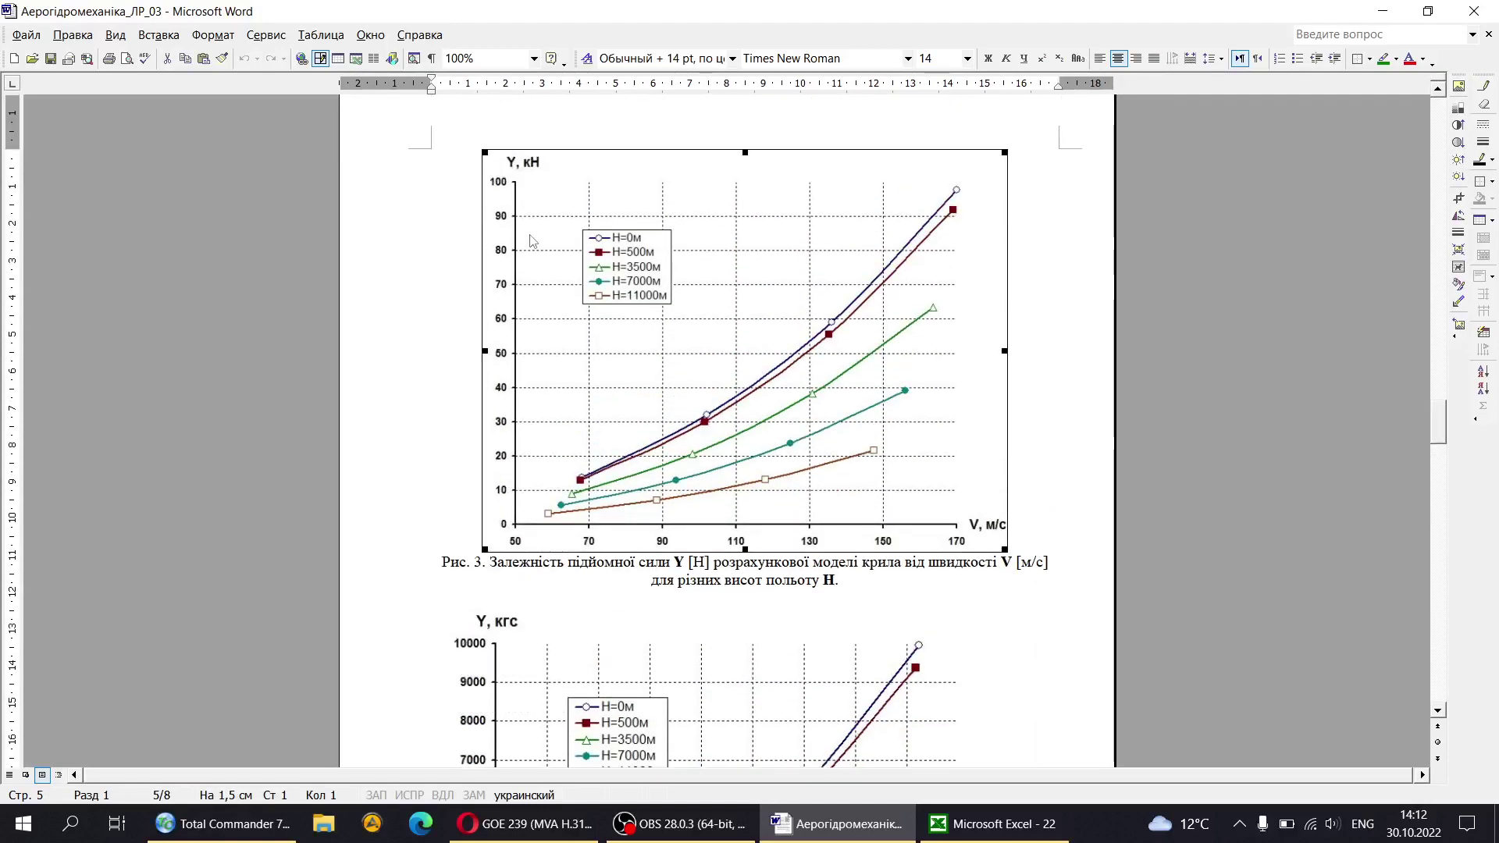
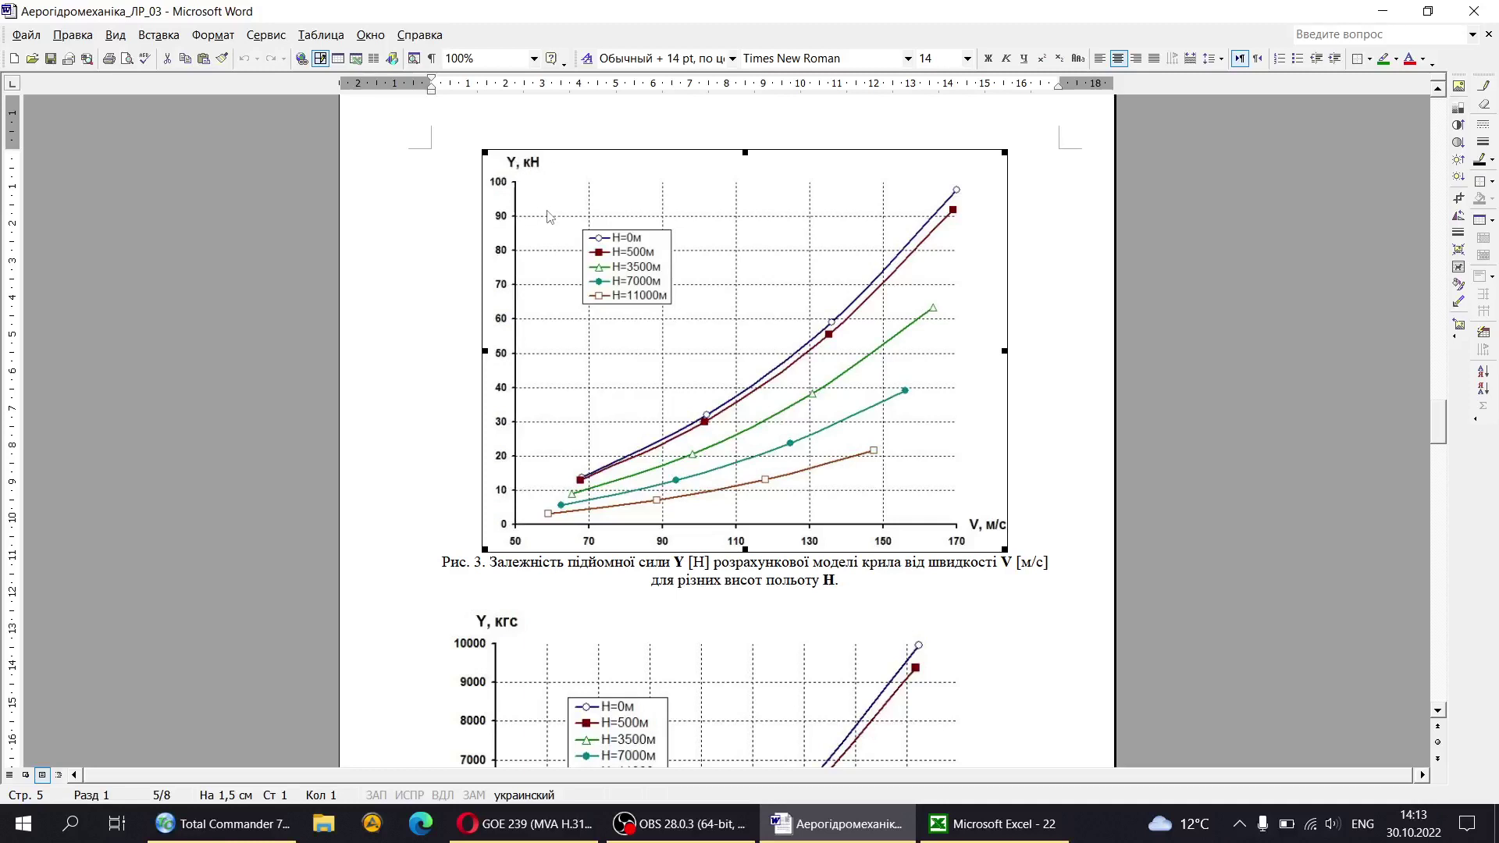
{"action": "left_click", "coordinate": [1037, 391]}
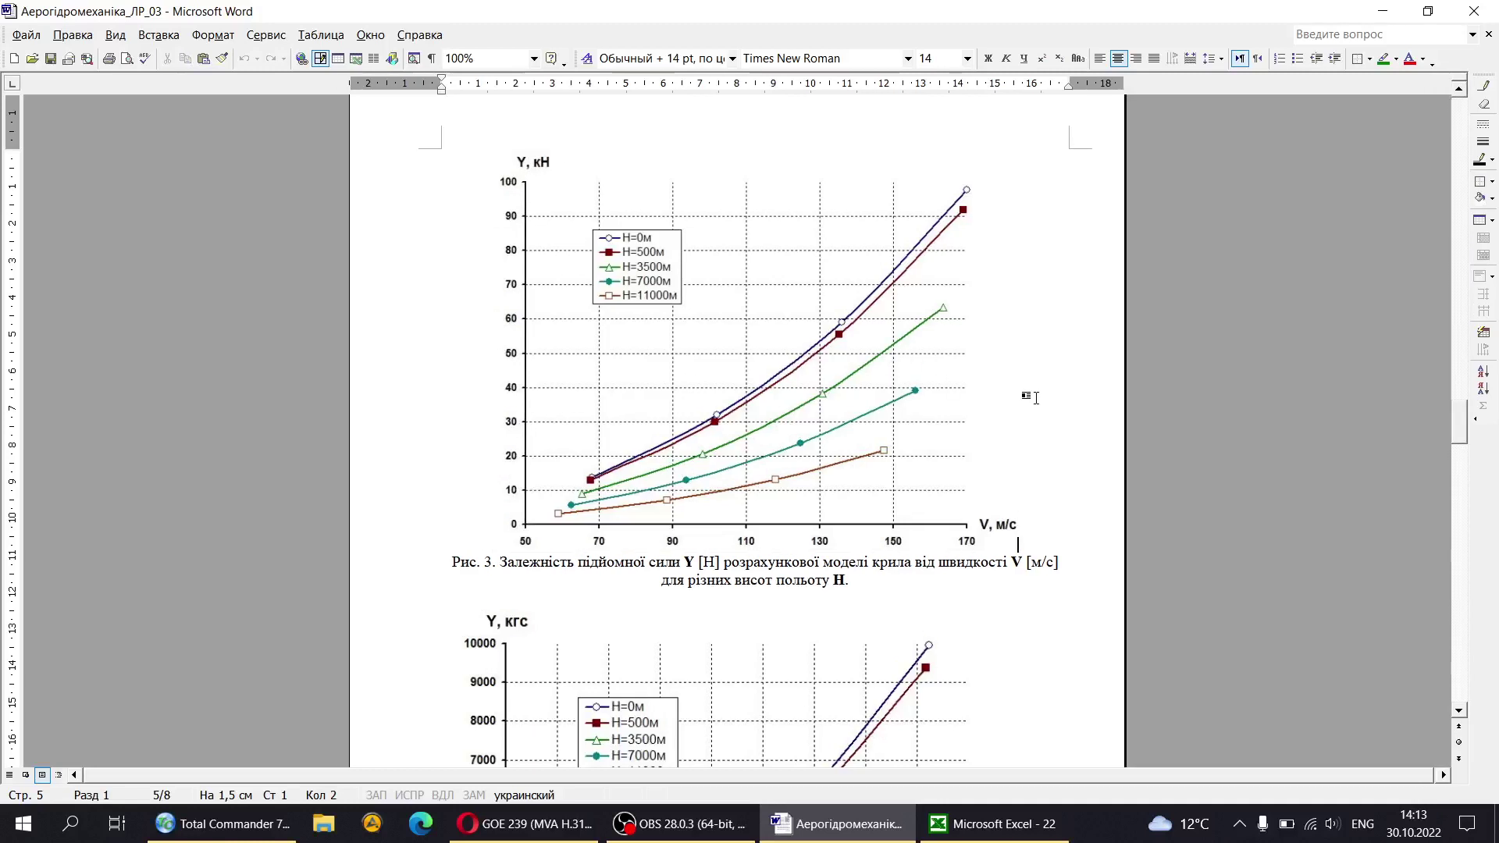
{"action": "scroll", "coordinate": [668, 316], "scroll_direction": "down", "scroll_amount": 10}
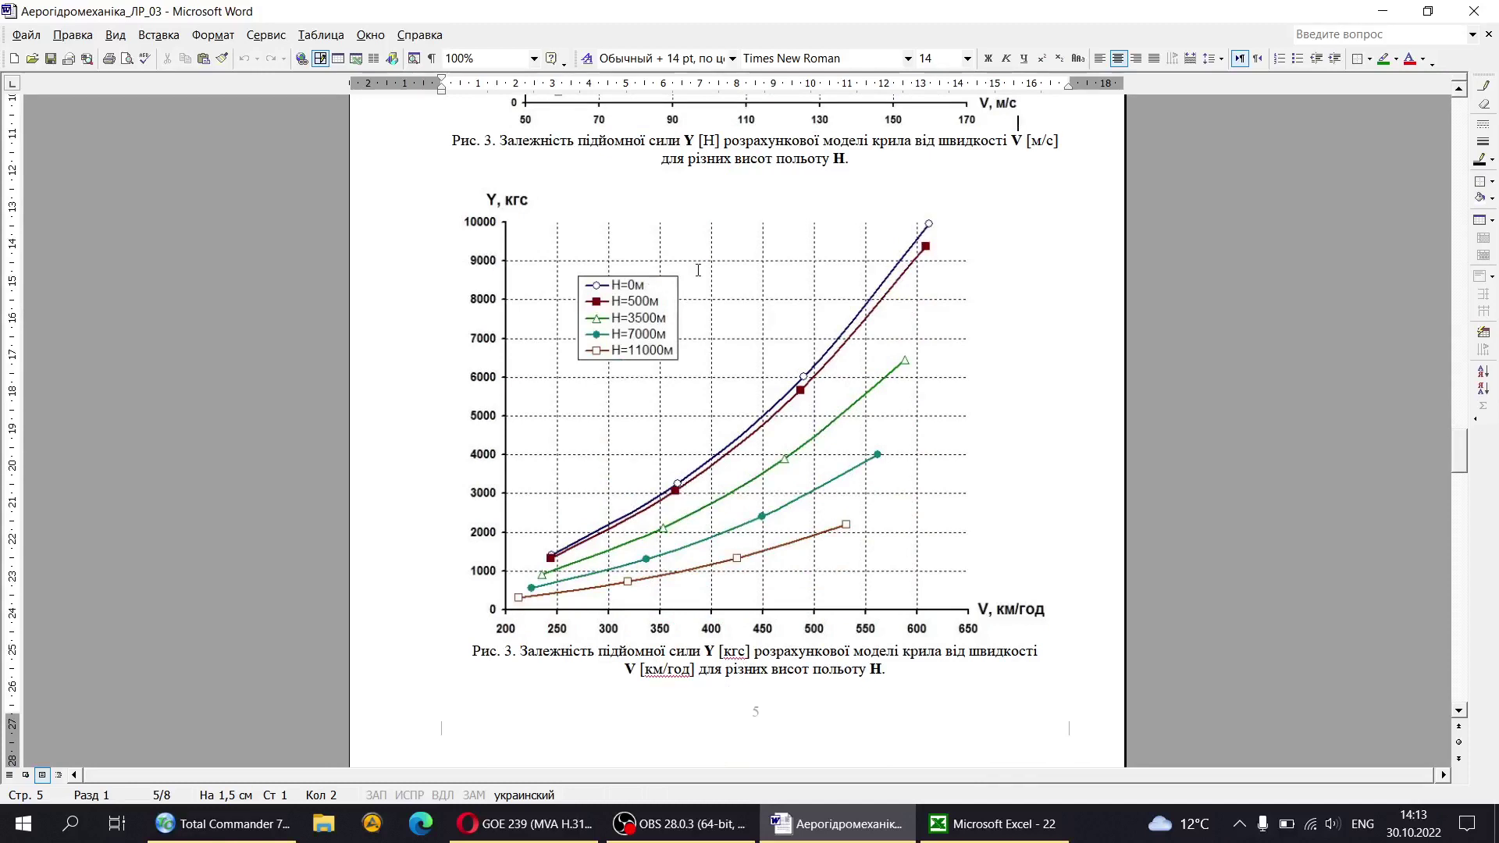
{"action": "scroll", "coordinate": [608, 264], "scroll_direction": "up", "scroll_amount": 11}
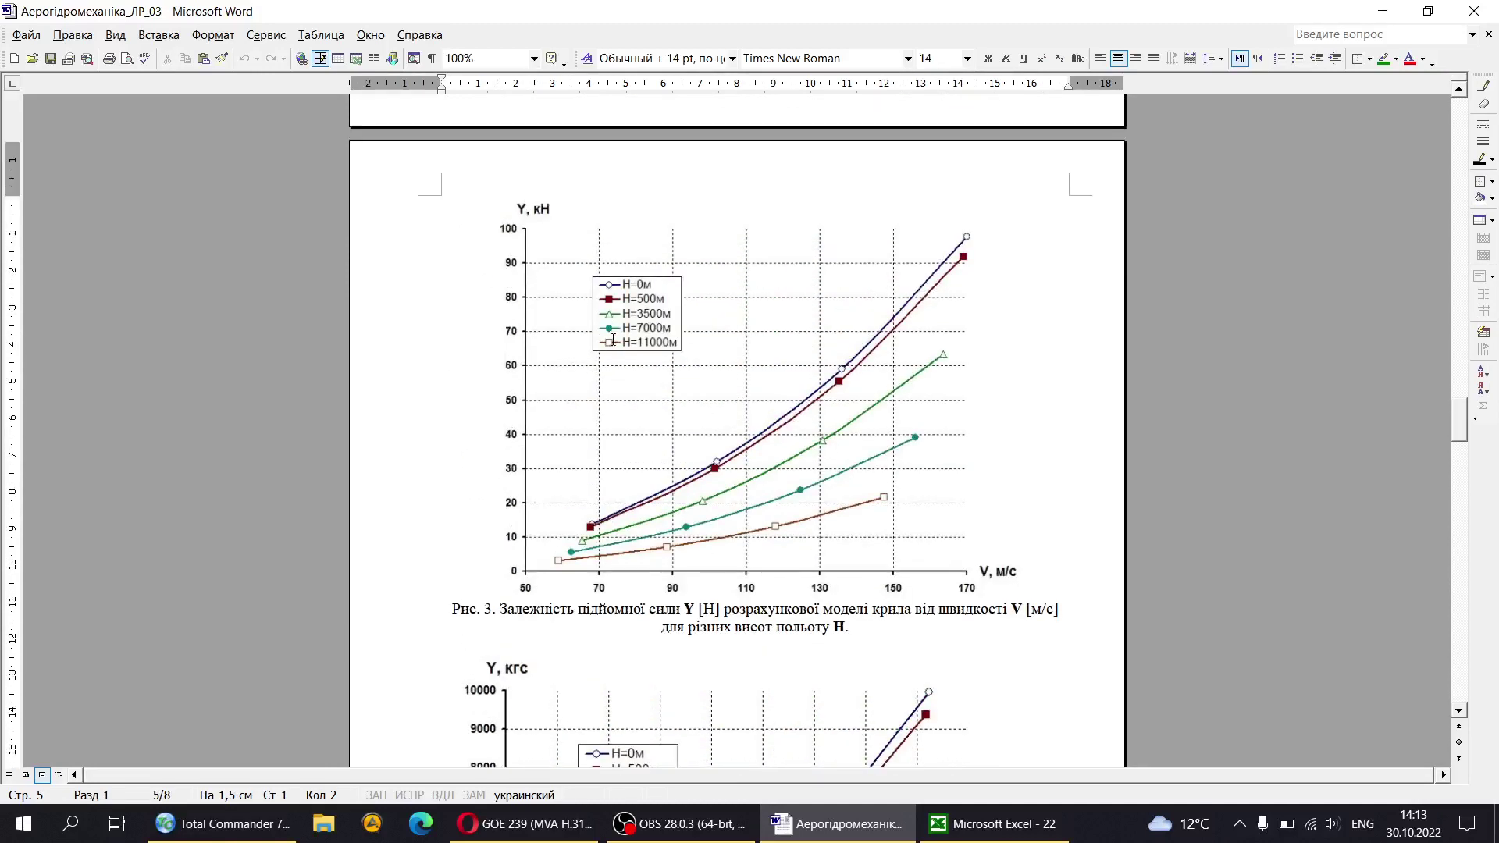
{"action": "left_click", "coordinate": [580, 256]}
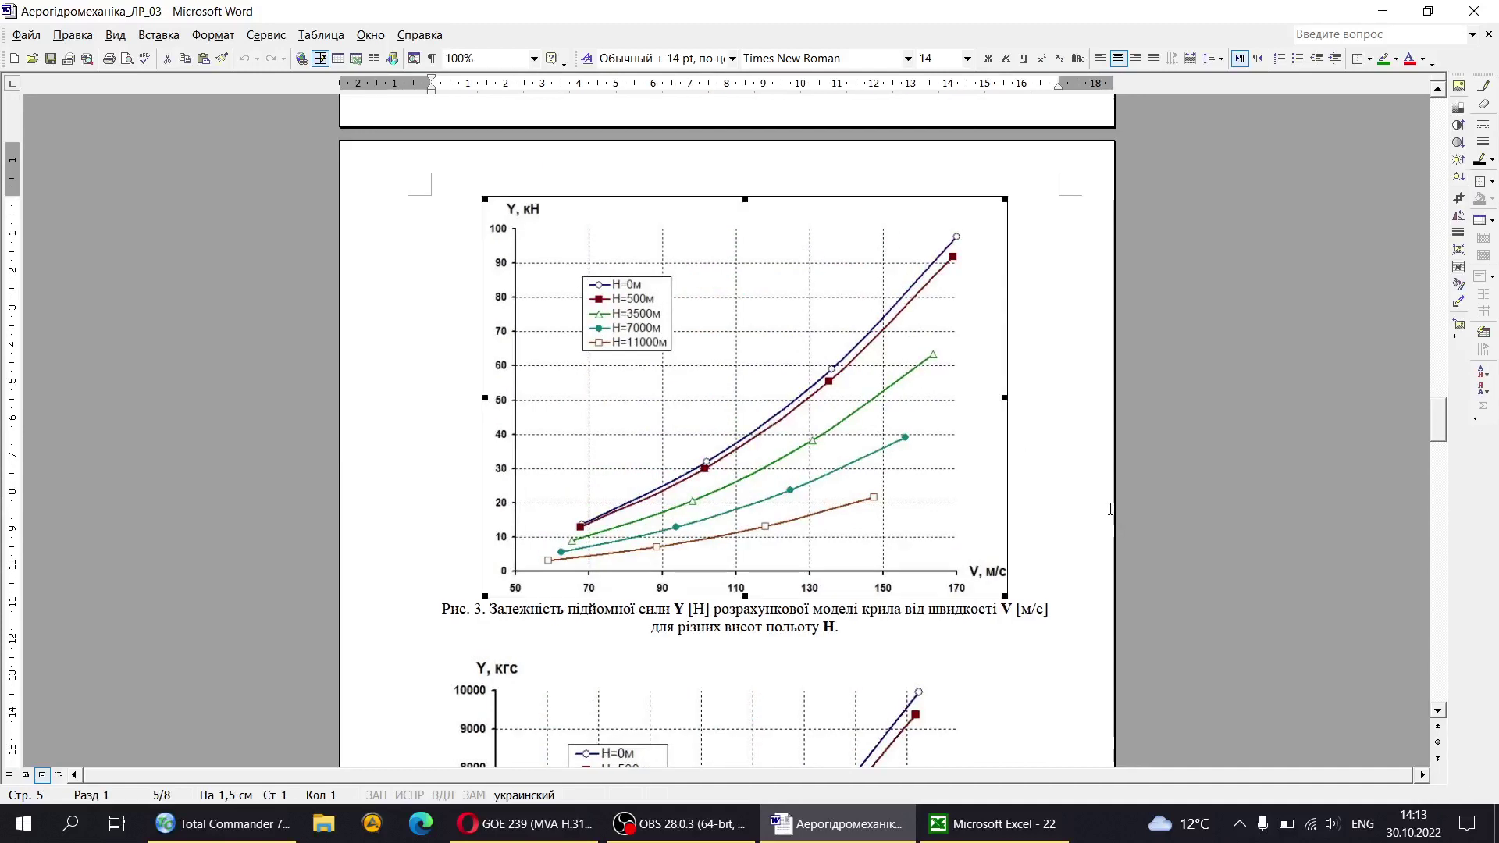
Step: Examine the example lift charts in both unit systems and the section 3.6 formula converting Y from newtons to kilogram-force
{"action": "left_click", "coordinate": [1023, 519]}
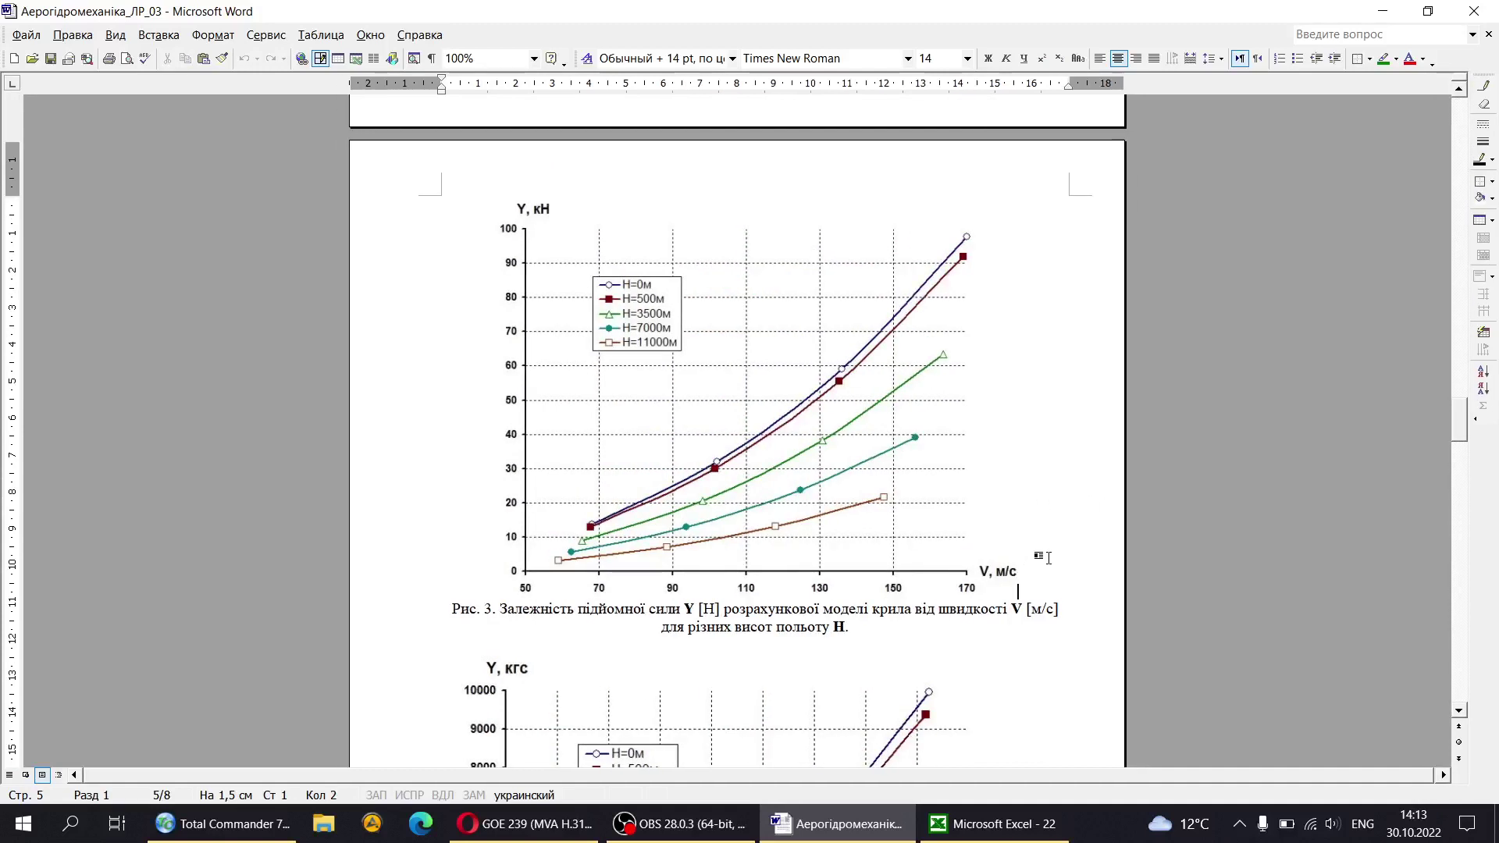
{"action": "scroll", "coordinate": [1032, 539], "scroll_direction": "down", "scroll_amount": 2}
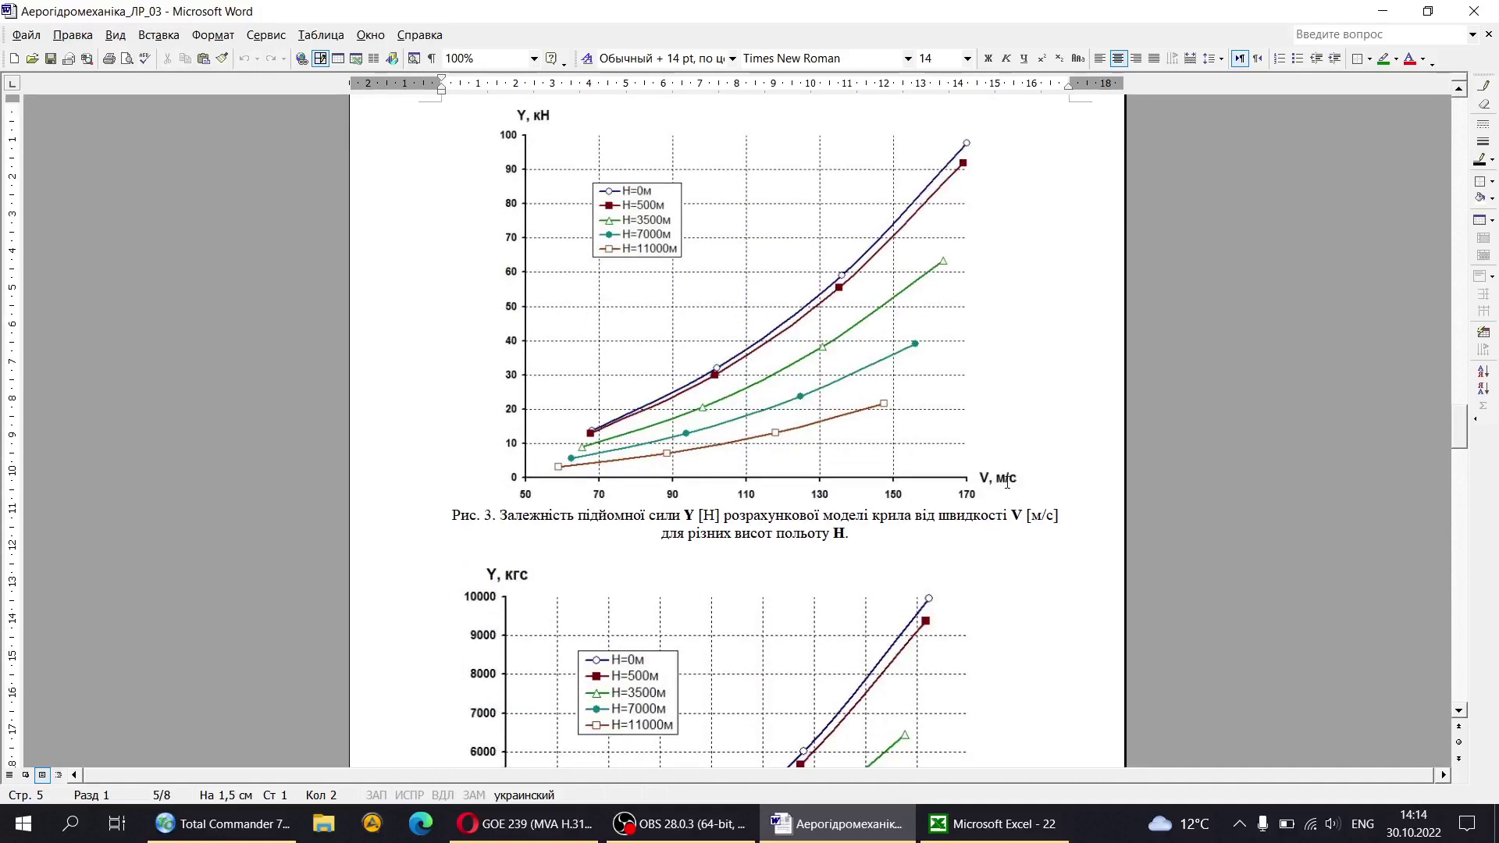
{"action": "scroll", "coordinate": [1031, 398], "scroll_direction": "down", "scroll_amount": 8}
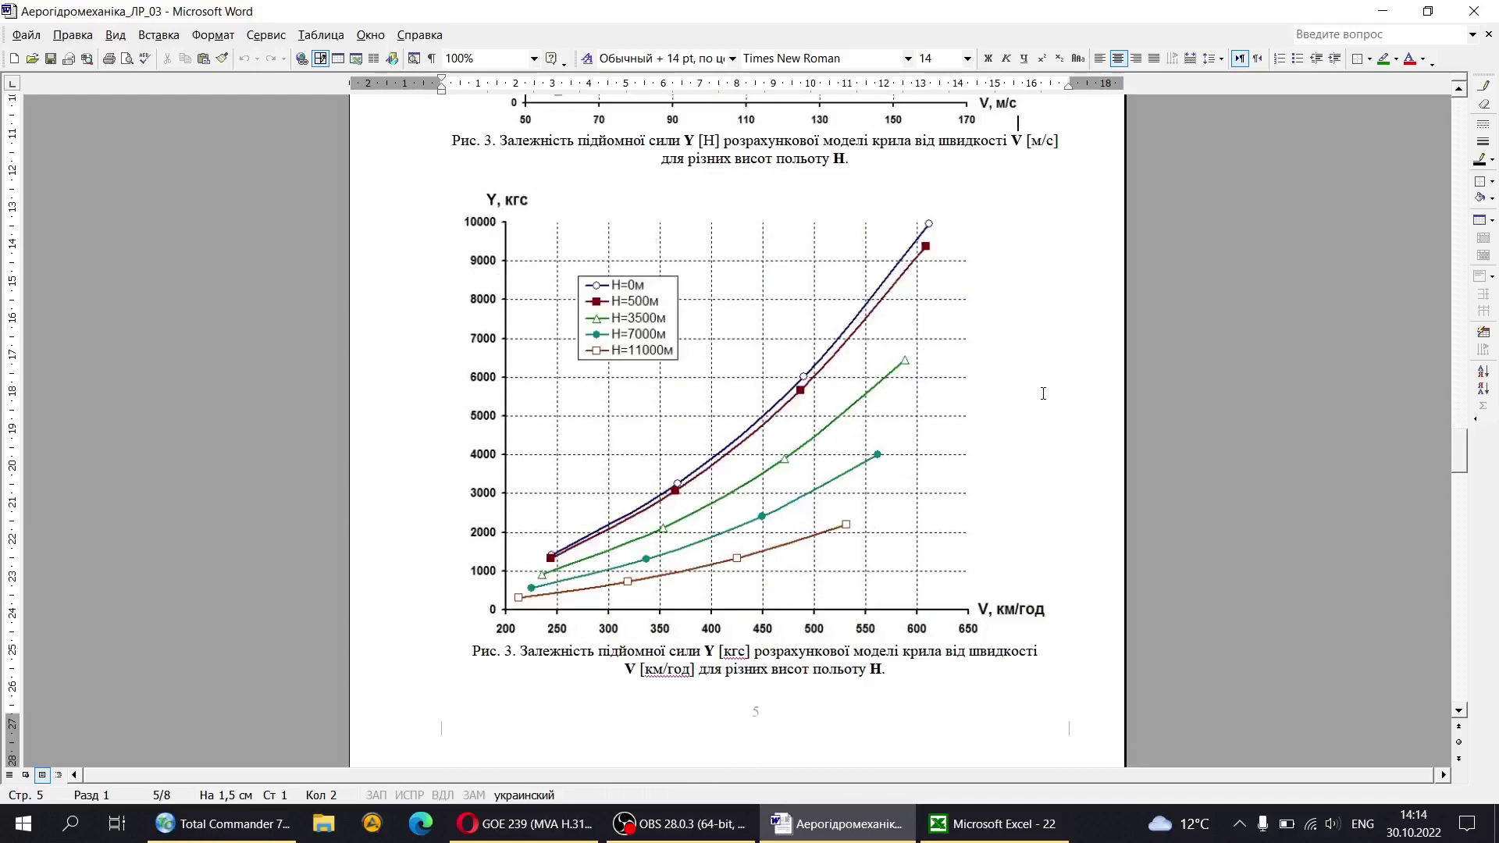
{"action": "left_click", "coordinate": [783, 375]}
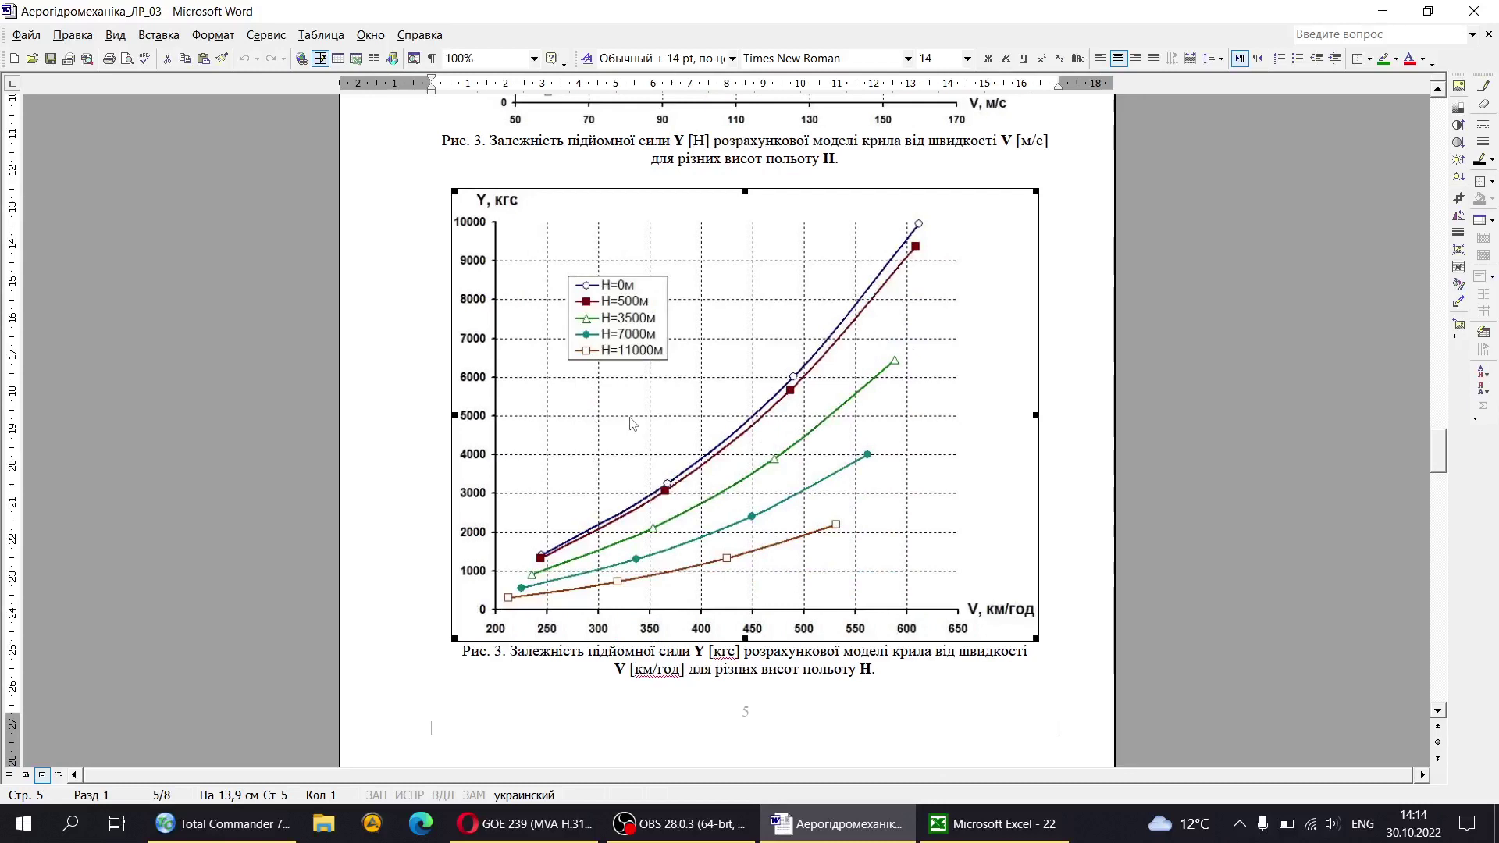
{"action": "left_click", "coordinate": [442, 225]}
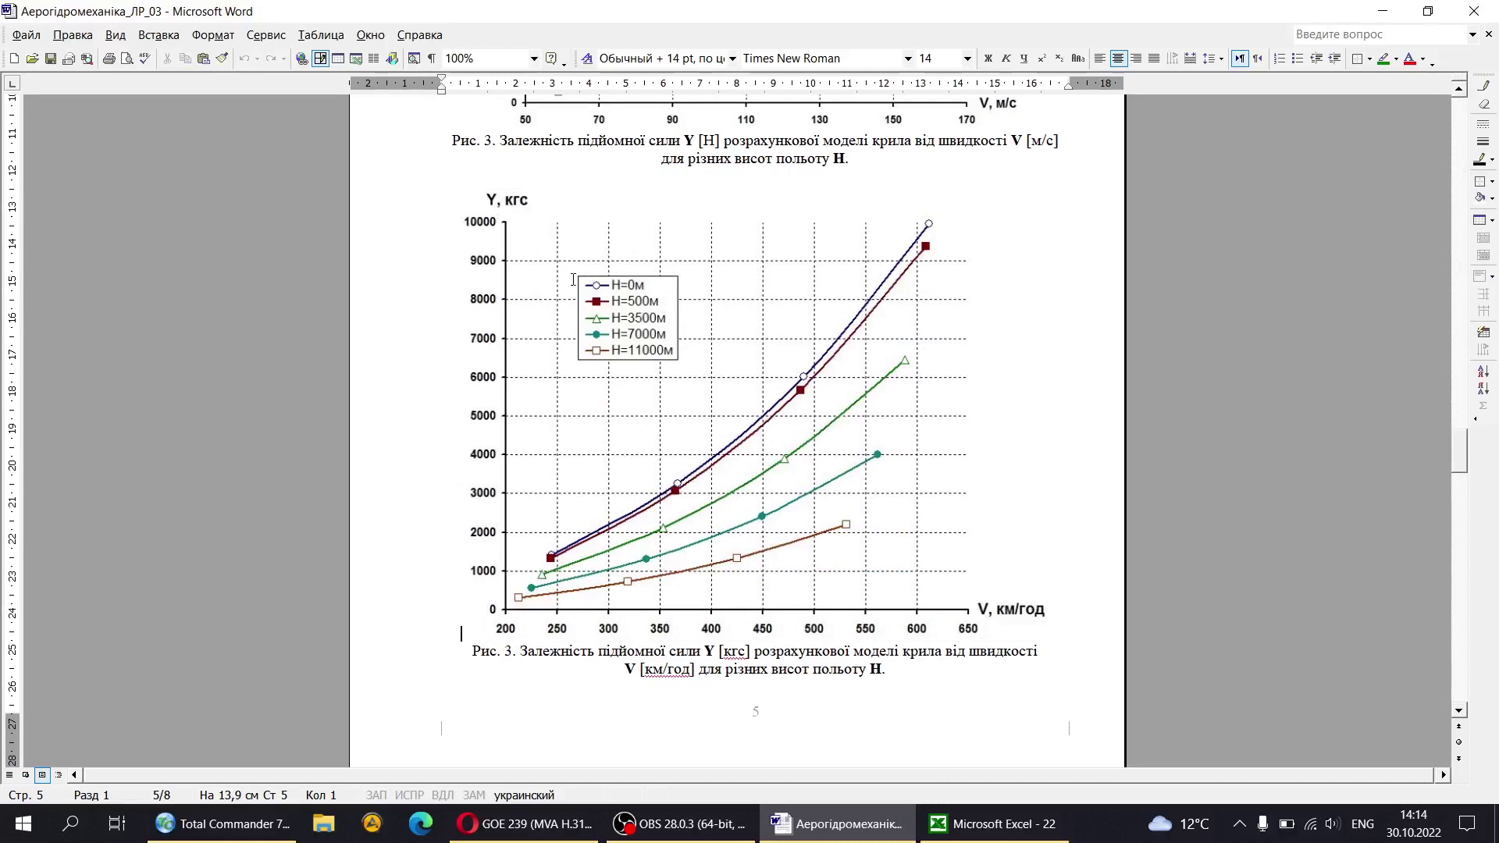
{"action": "scroll", "coordinate": [575, 308], "scroll_direction": "up", "scroll_amount": 20}
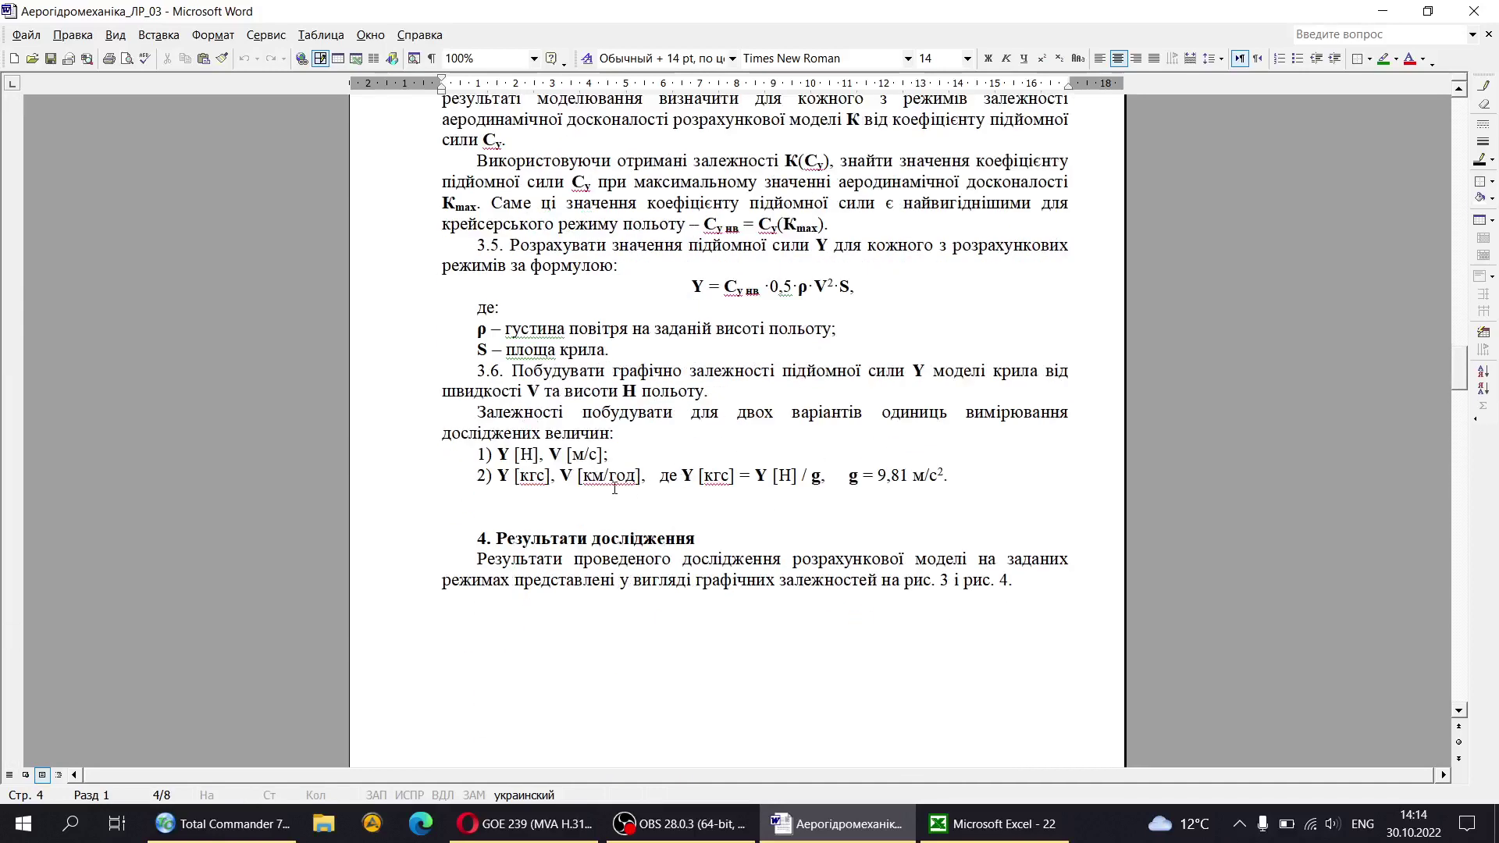
{"action": "double_click", "coordinate": [809, 477]}
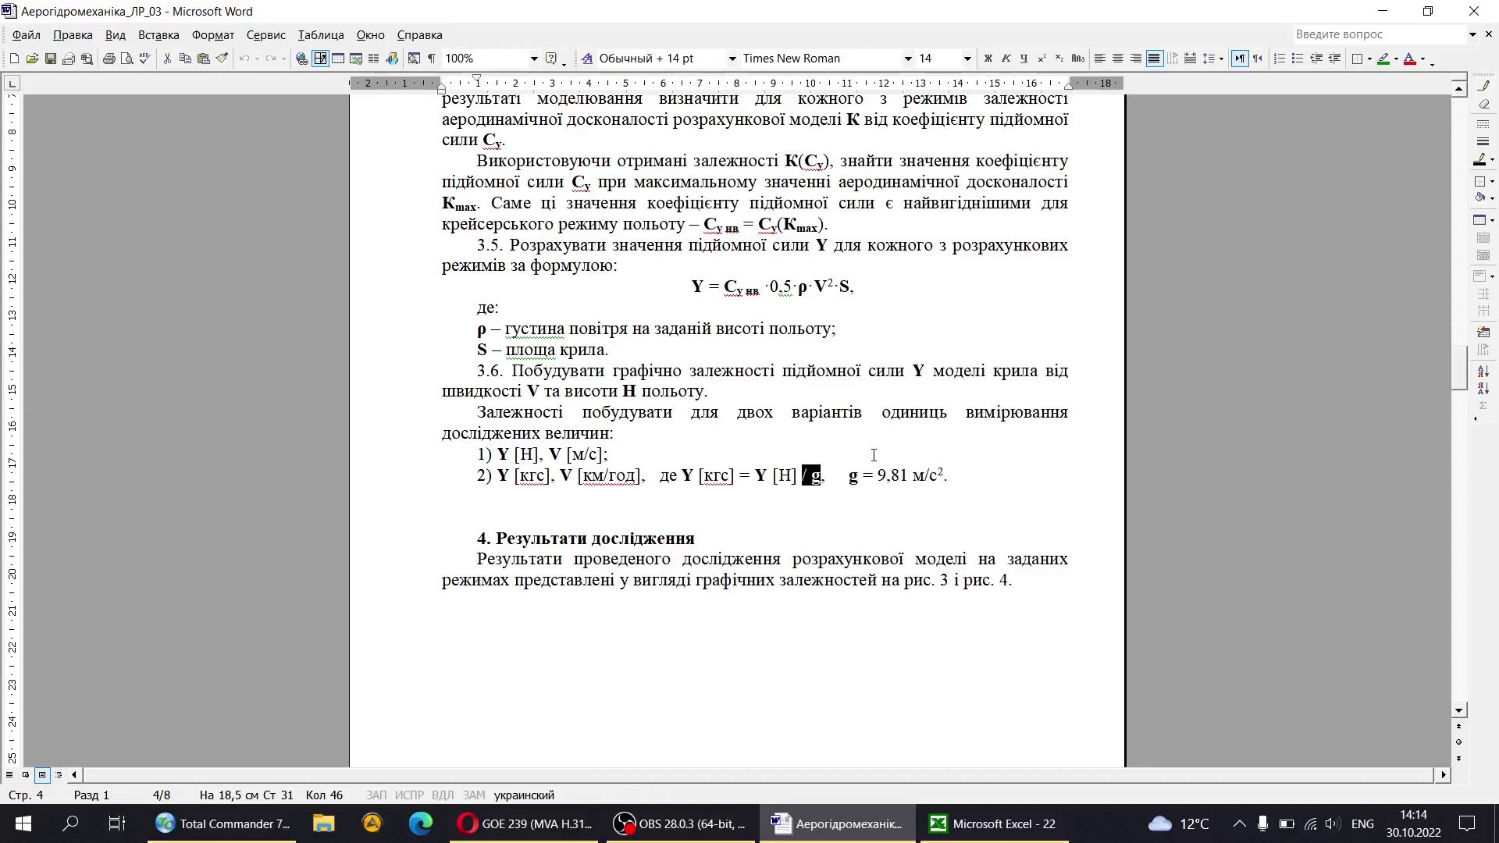
{"action": "scroll", "coordinate": [808, 495], "scroll_direction": "down", "scroll_amount": 1}
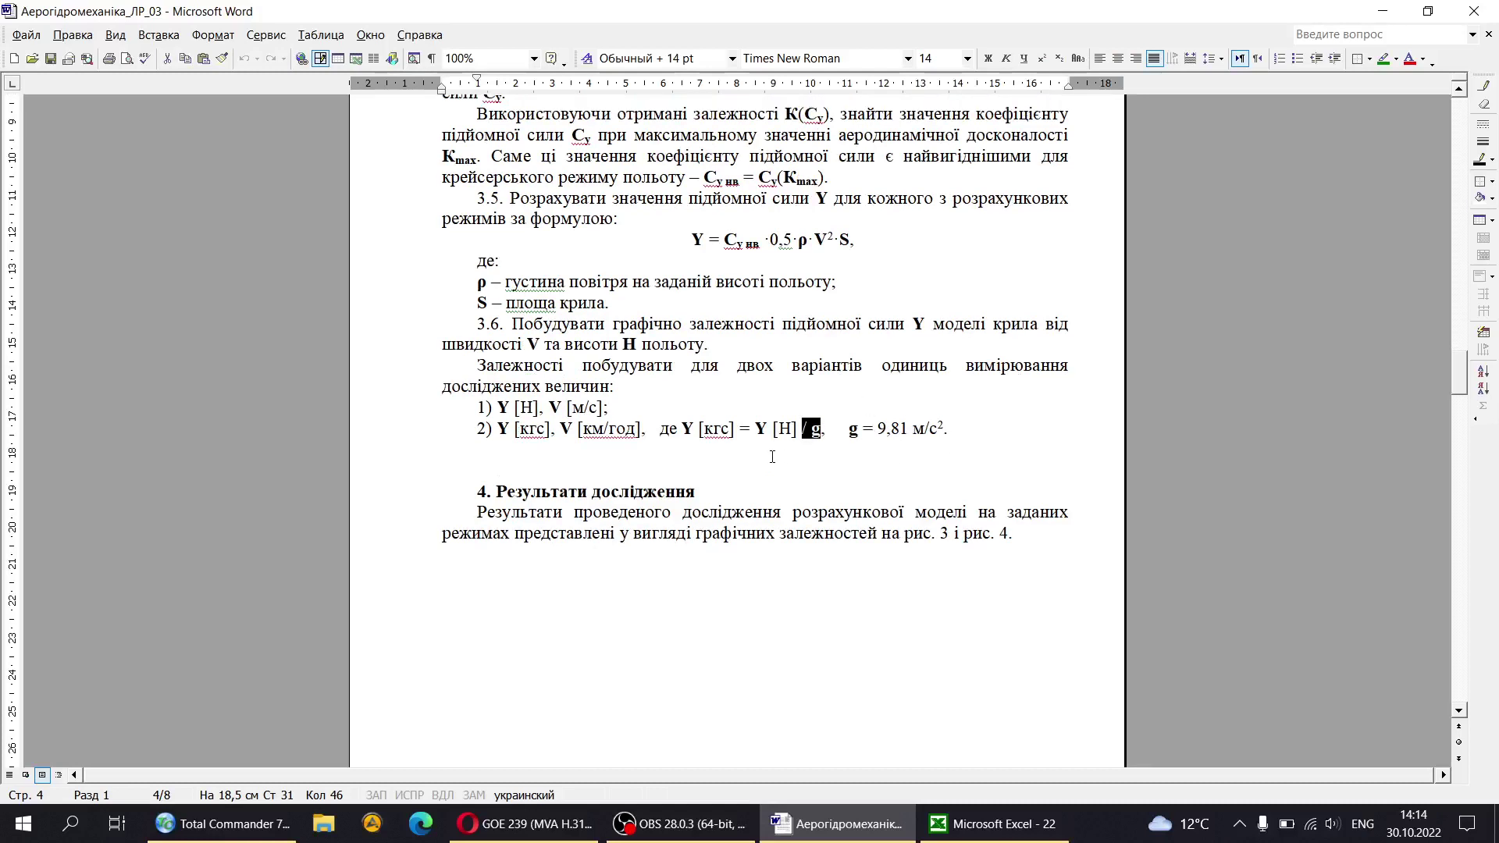
{"action": "left_click", "coordinate": [791, 429]}
{"action": "double_click", "coordinate": [759, 430]}
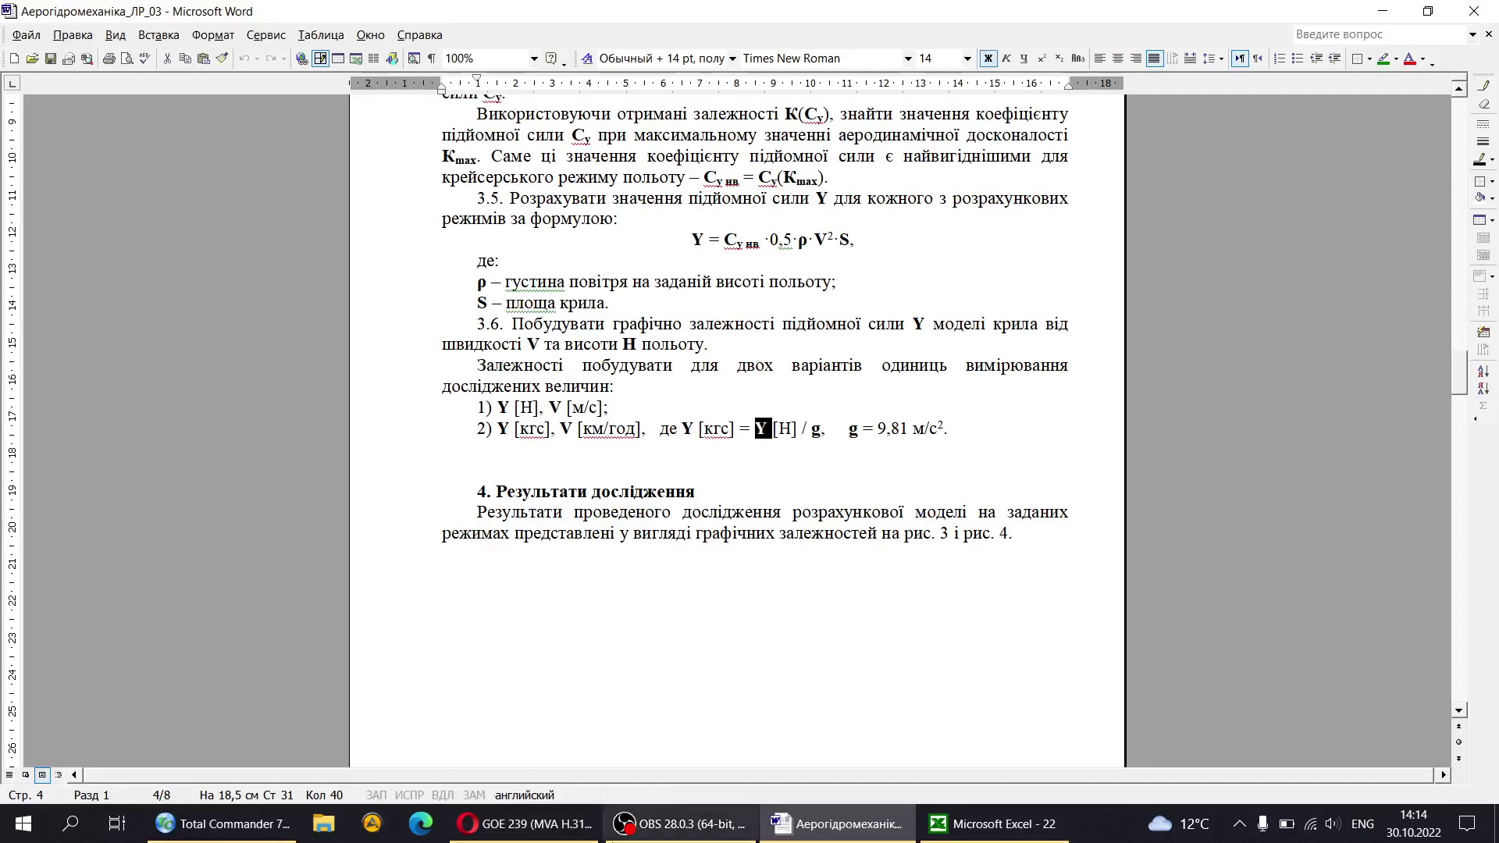
Step: Switch to the Excel workbook and adjust the widths of lift columns S and T
{"action": "left_click", "coordinate": [942, 837]}
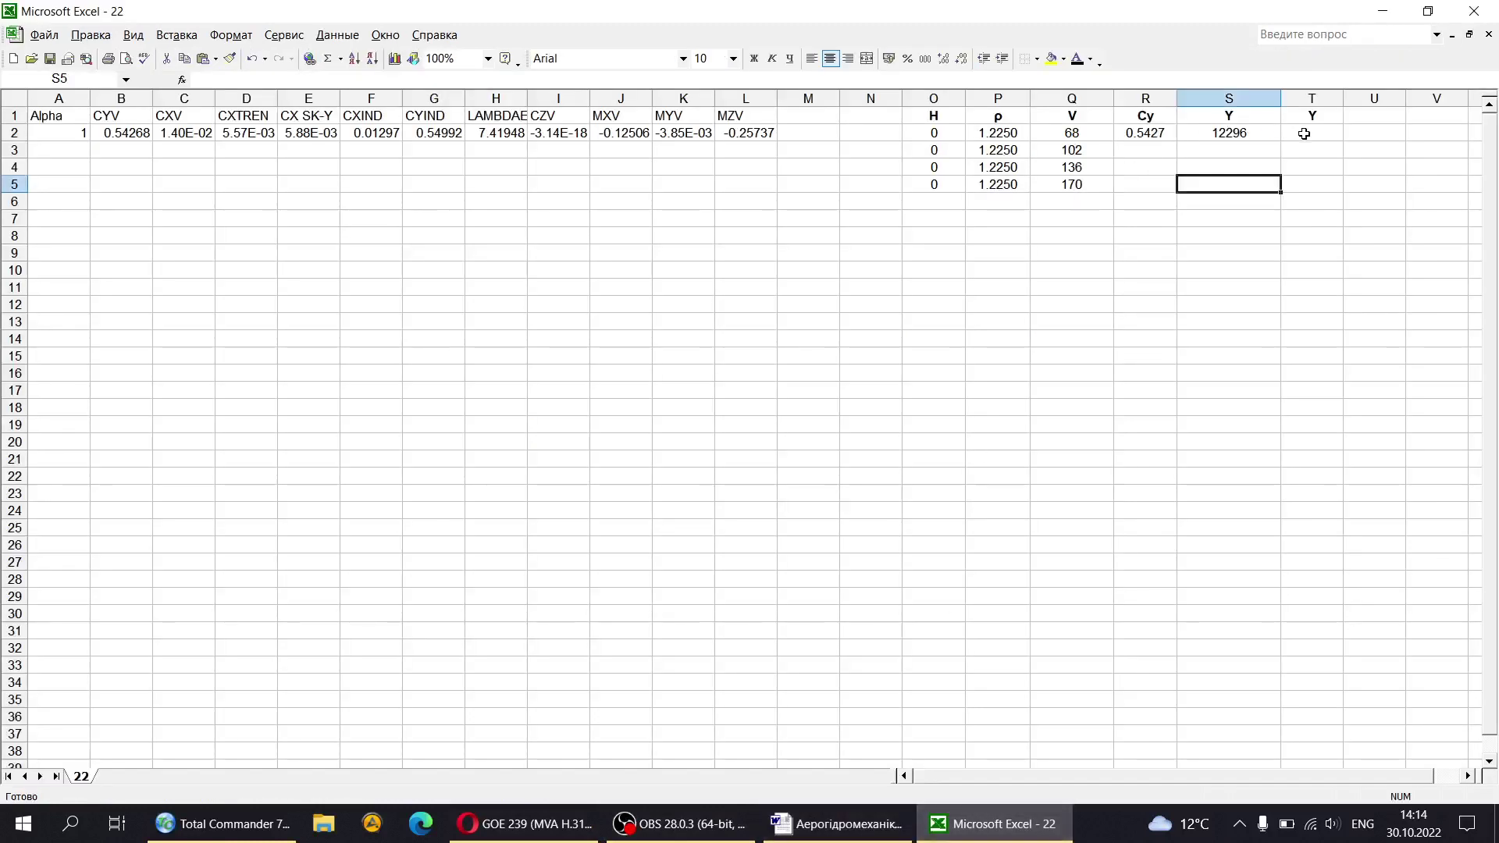
{"action": "left_click", "coordinate": [1308, 131]}
{"action": "left_click_drag", "start_coordinate": [1344, 99], "coordinate": [1254, 99]}
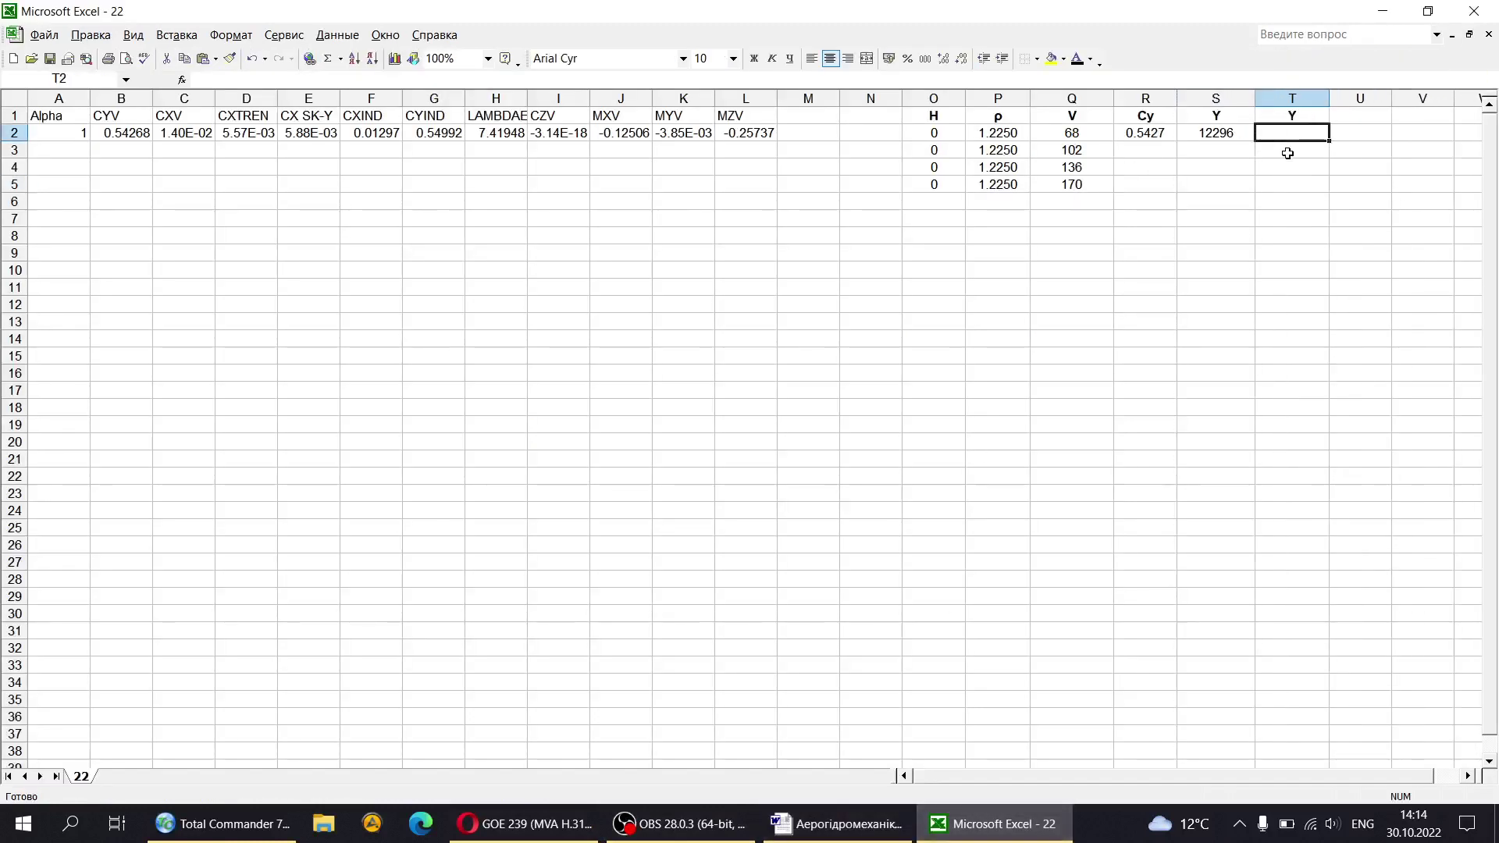
Step: Calculate the lift in kilogram-force in cell T2 with the formula =S2/9.81
{"action": "type", "text": "="}
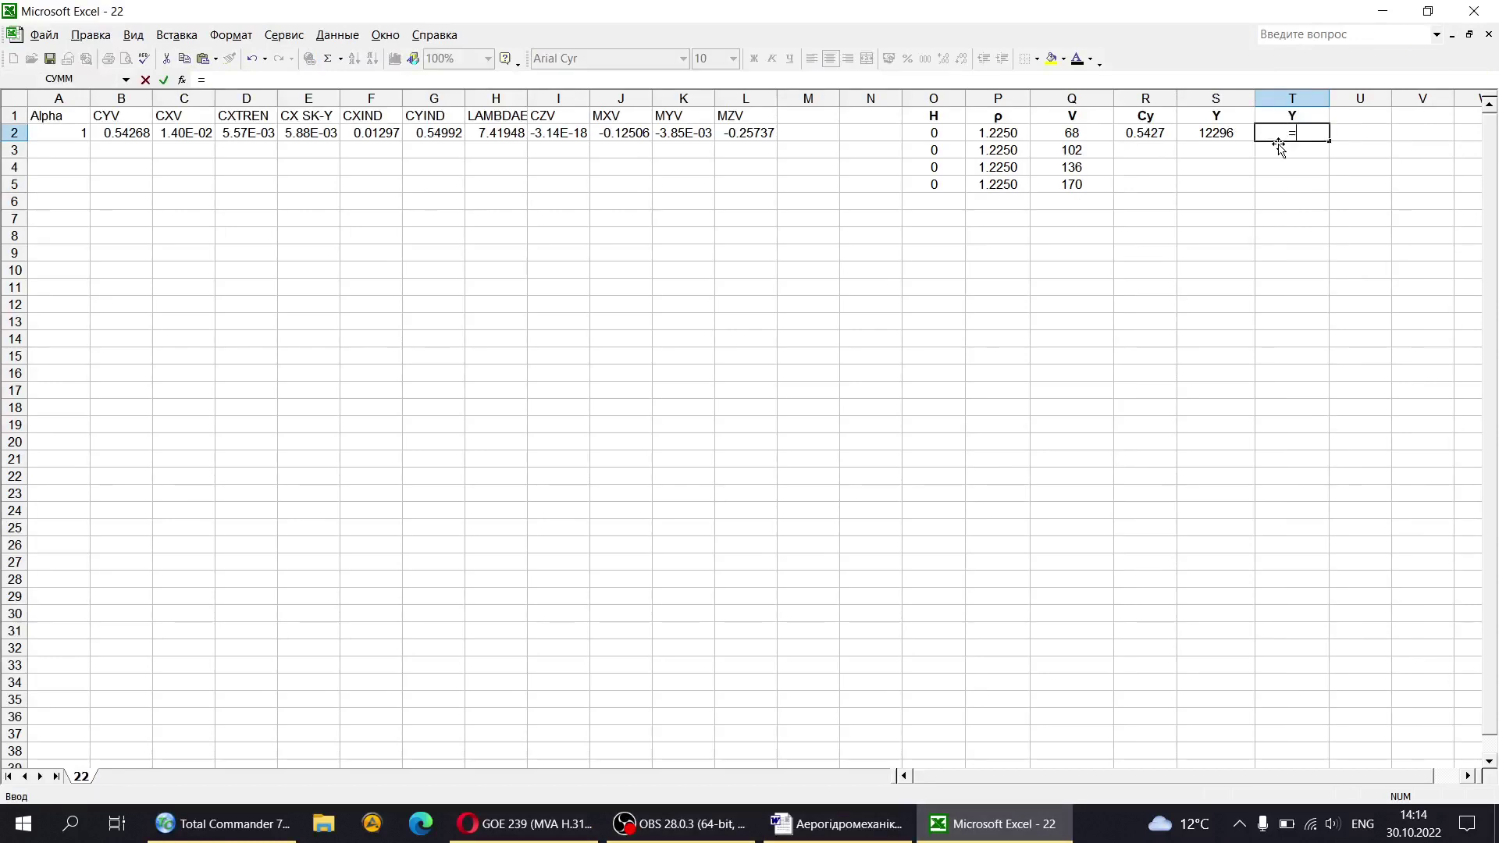
{"action": "left_click", "coordinate": [1231, 133]}
{"action": "type", "text": "/9/"}
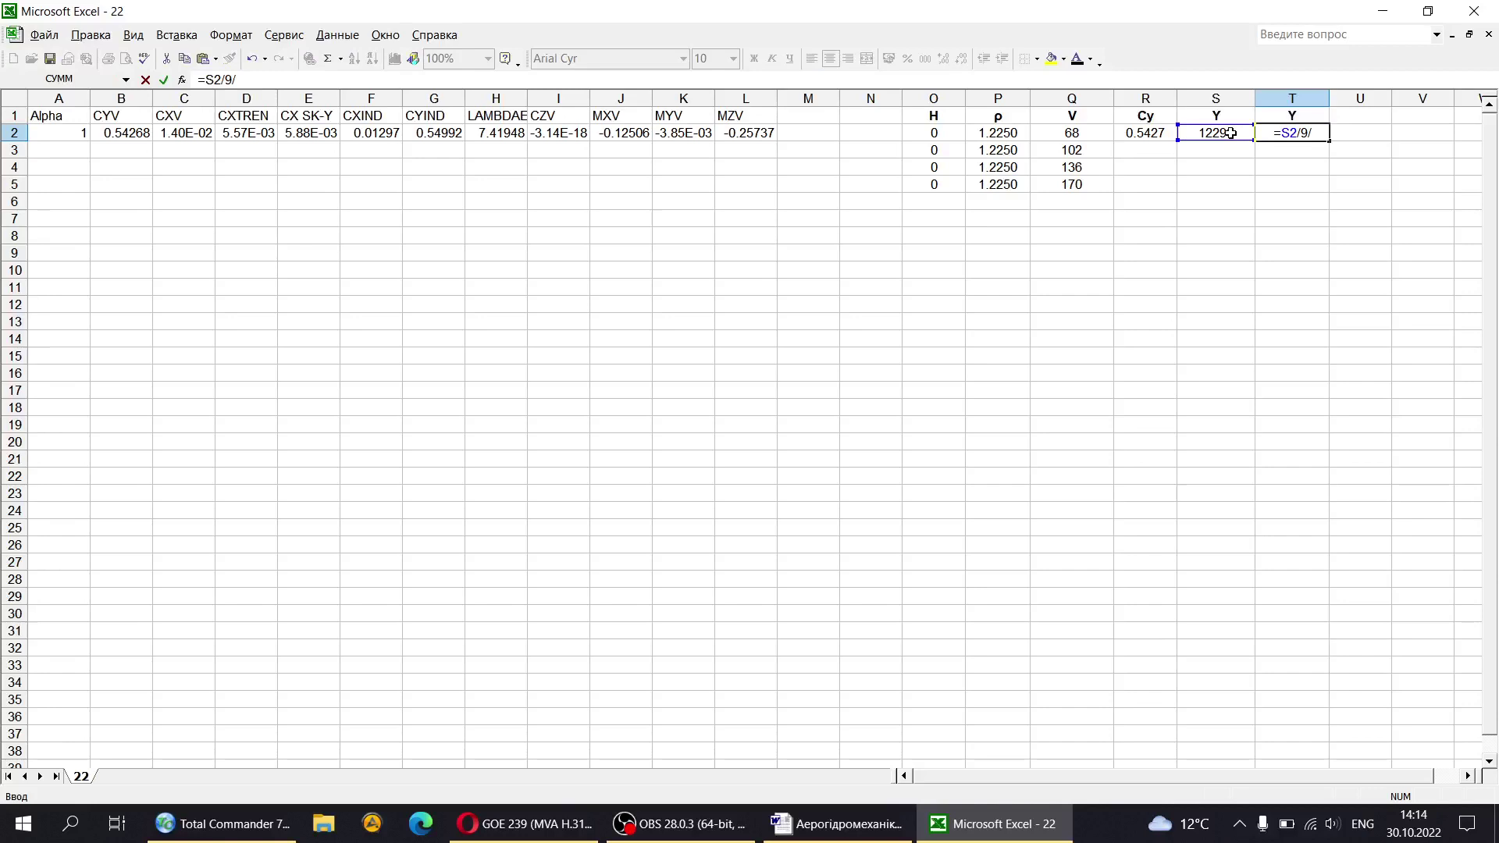
{"action": "type", "text": "81"}
{"action": "key", "text": "BackSpace"}
{"action": "key", "text": "BackSpace"}
{"action": "key", "text": "BackSpace"}
{"action": "type", "text": ".81"}
{"action": "key", "text": "Return"}
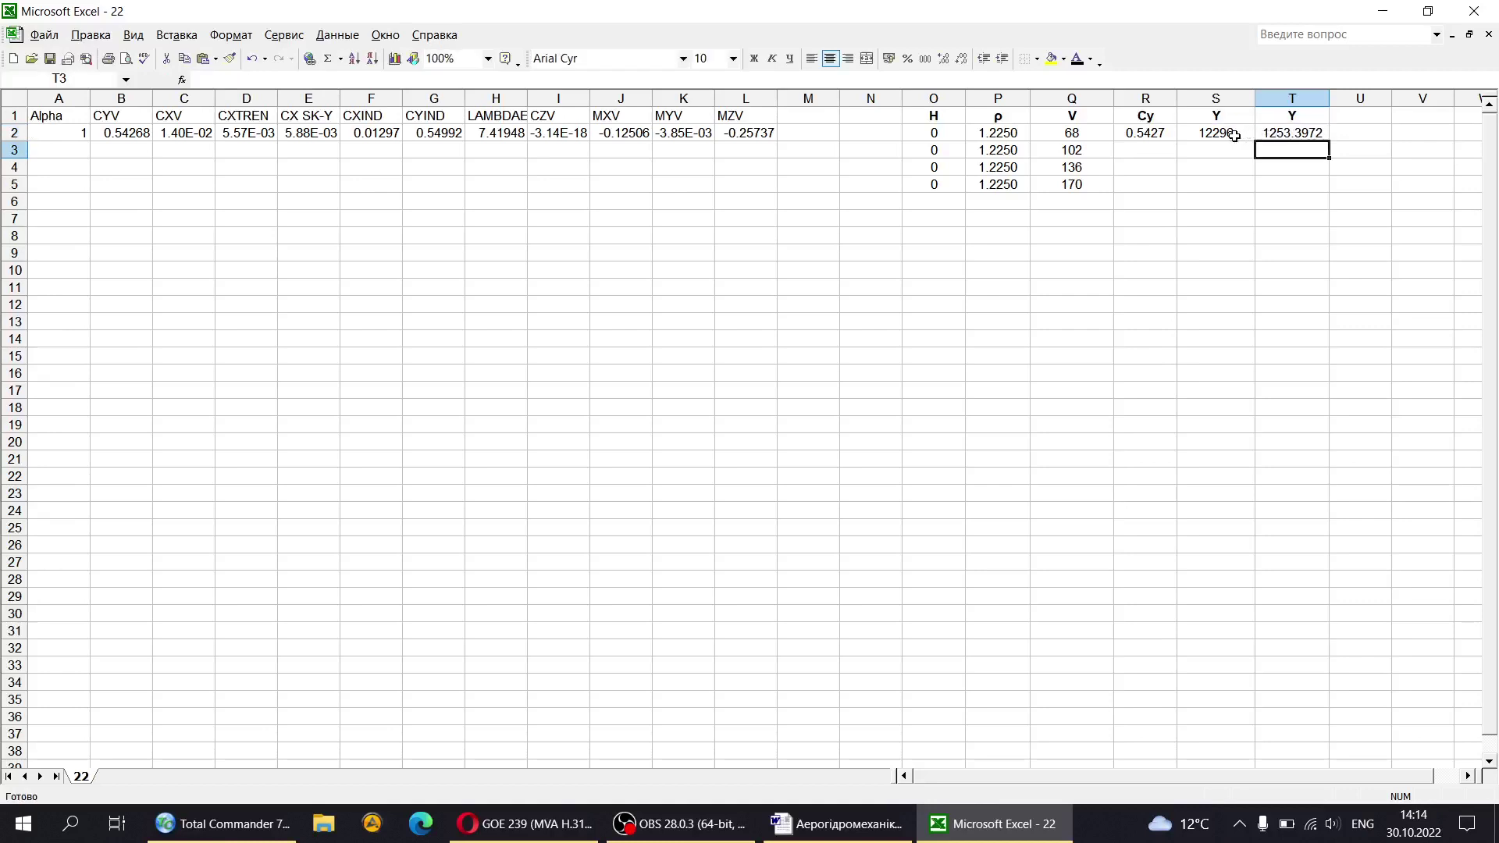
Step: Format the lift cells S2:T24 as numbers with zero decimal places
{"action": "left_click_drag", "start_coordinate": [1233, 134], "coordinate": [1298, 515]}
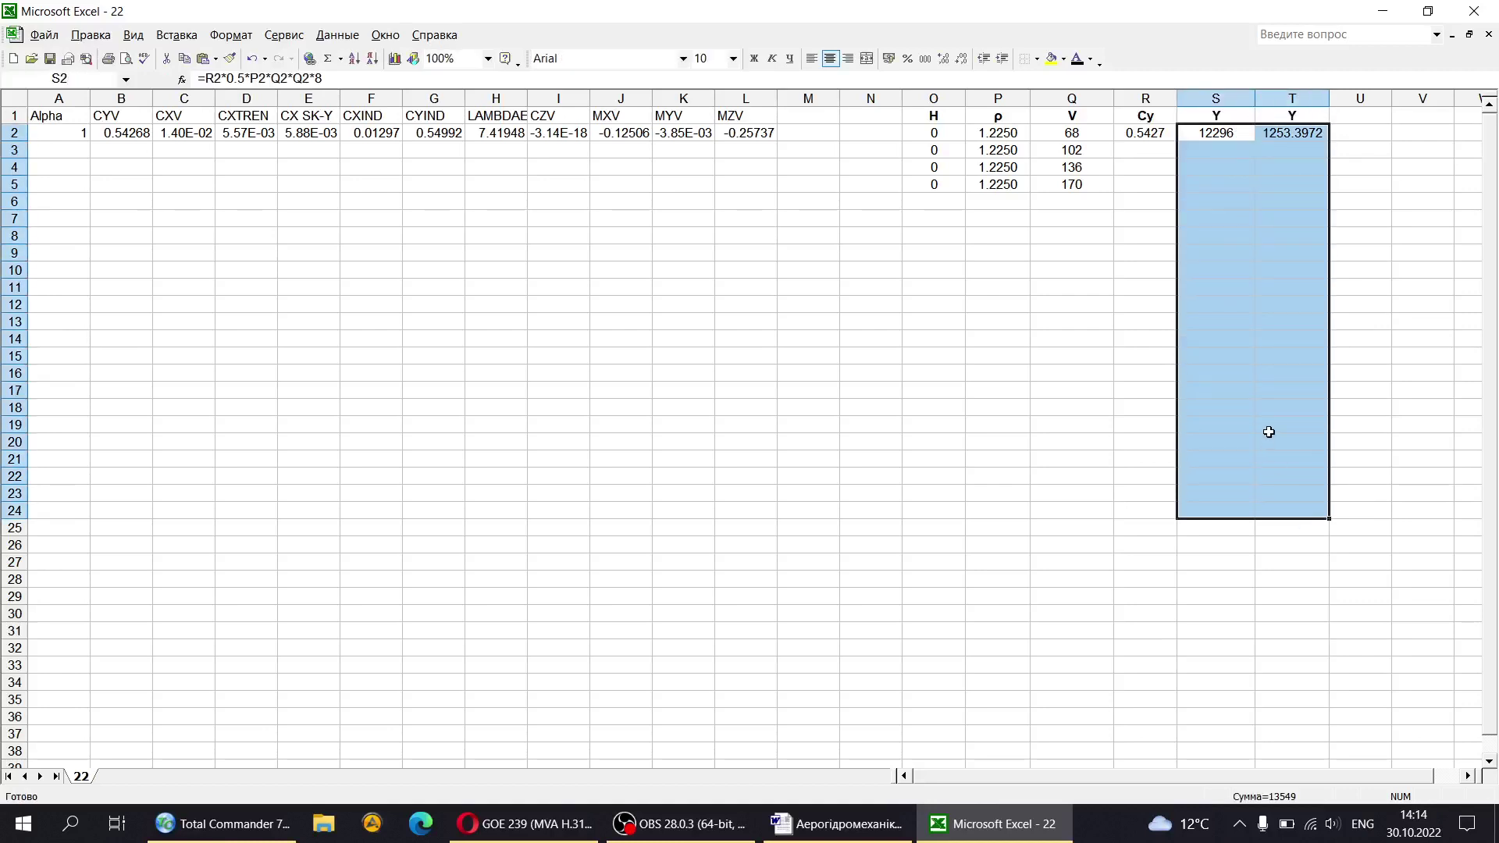
{"action": "right_click", "coordinate": [1269, 432]}
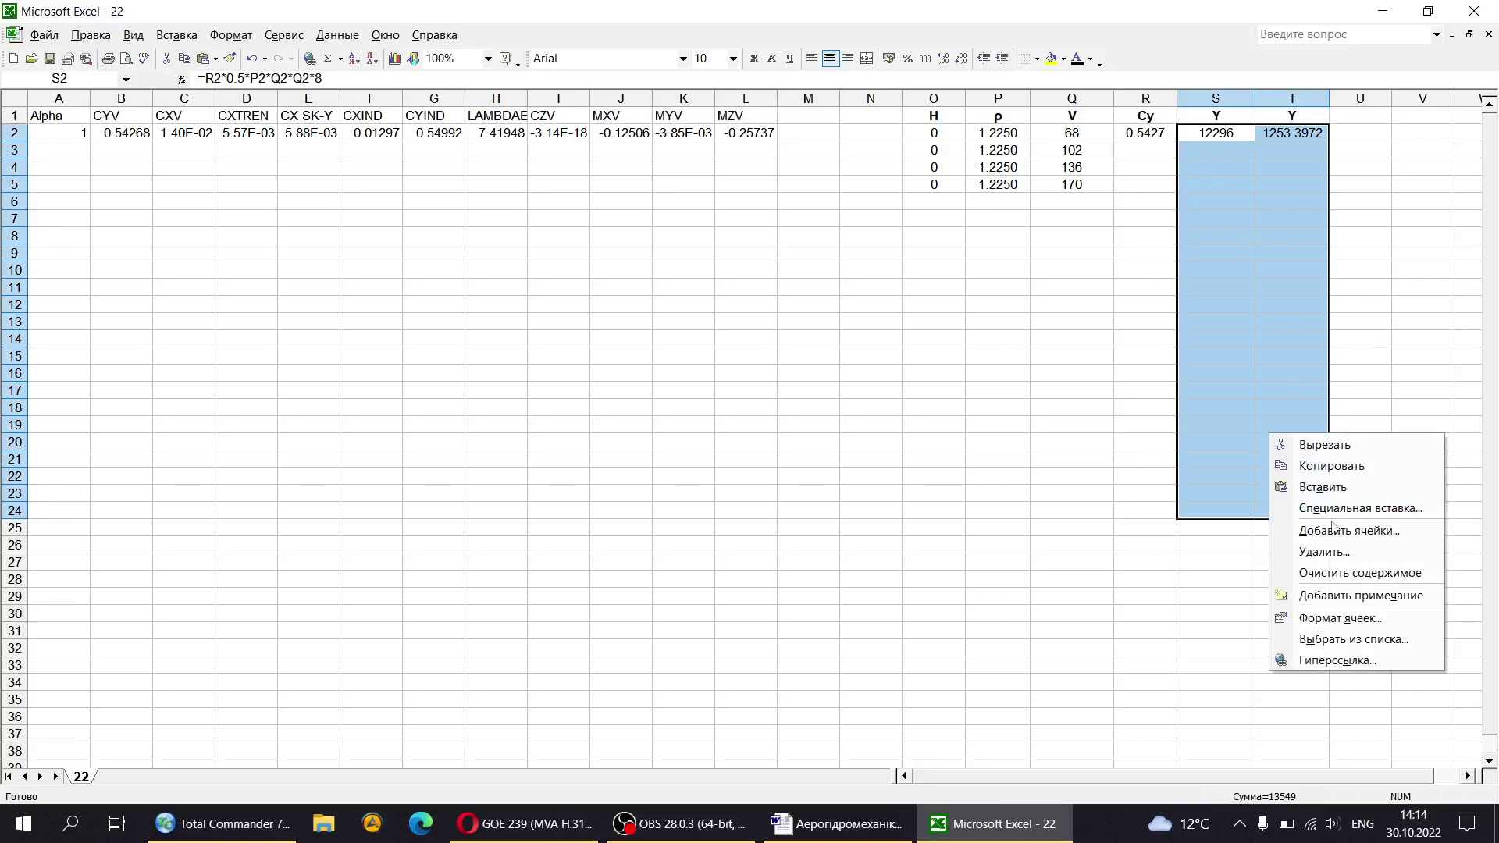
{"action": "left_click", "coordinate": [1340, 618]}
{"action": "left_click", "coordinate": [1152, 521]}
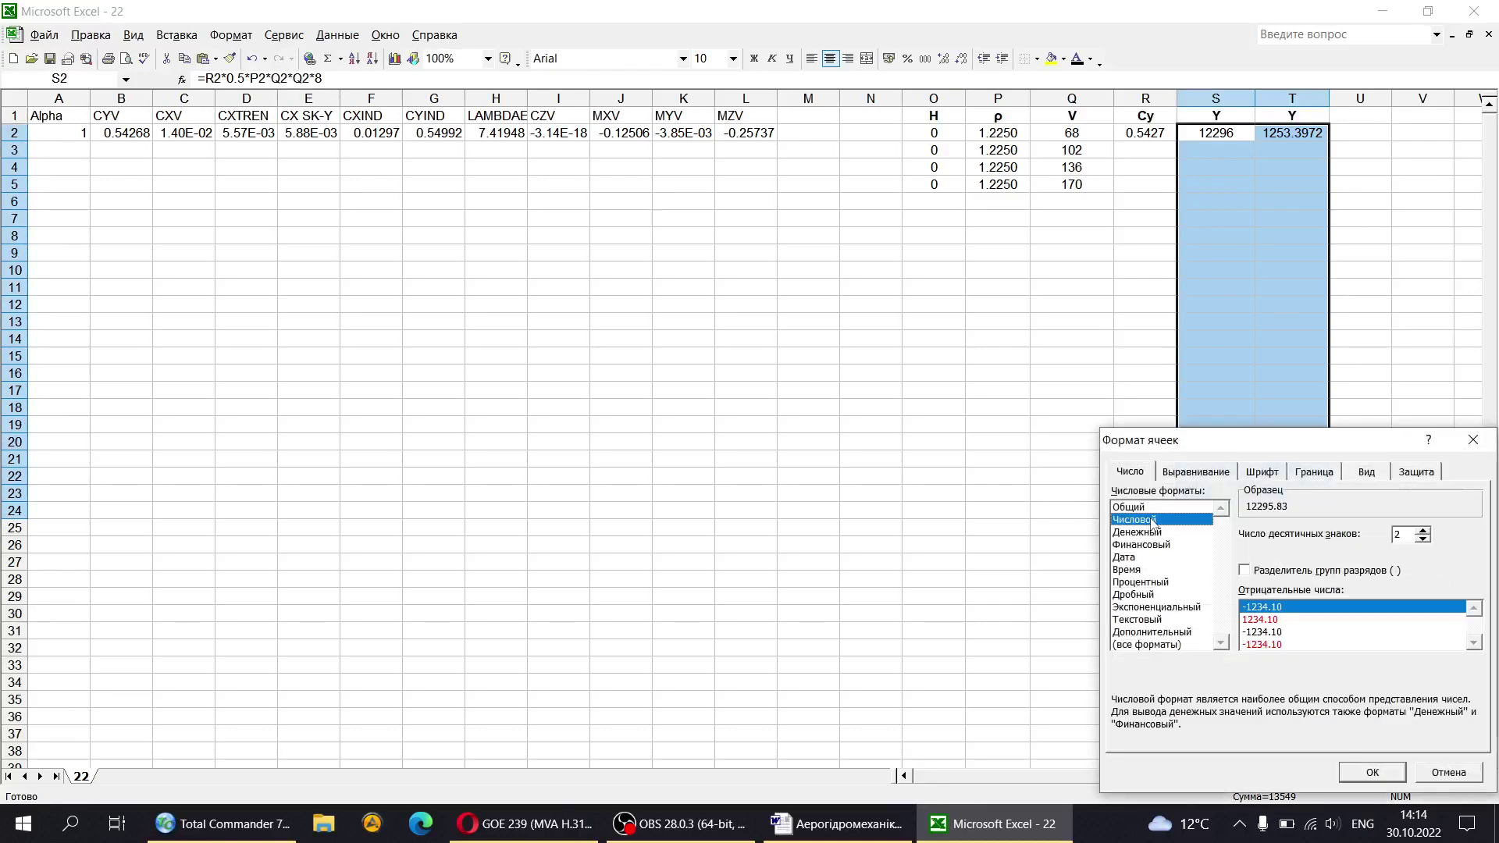
{"action": "left_click", "coordinate": [1426, 540]}
{"action": "left_click", "coordinate": [1426, 540]}
{"action": "left_click", "coordinate": [1372, 772]}
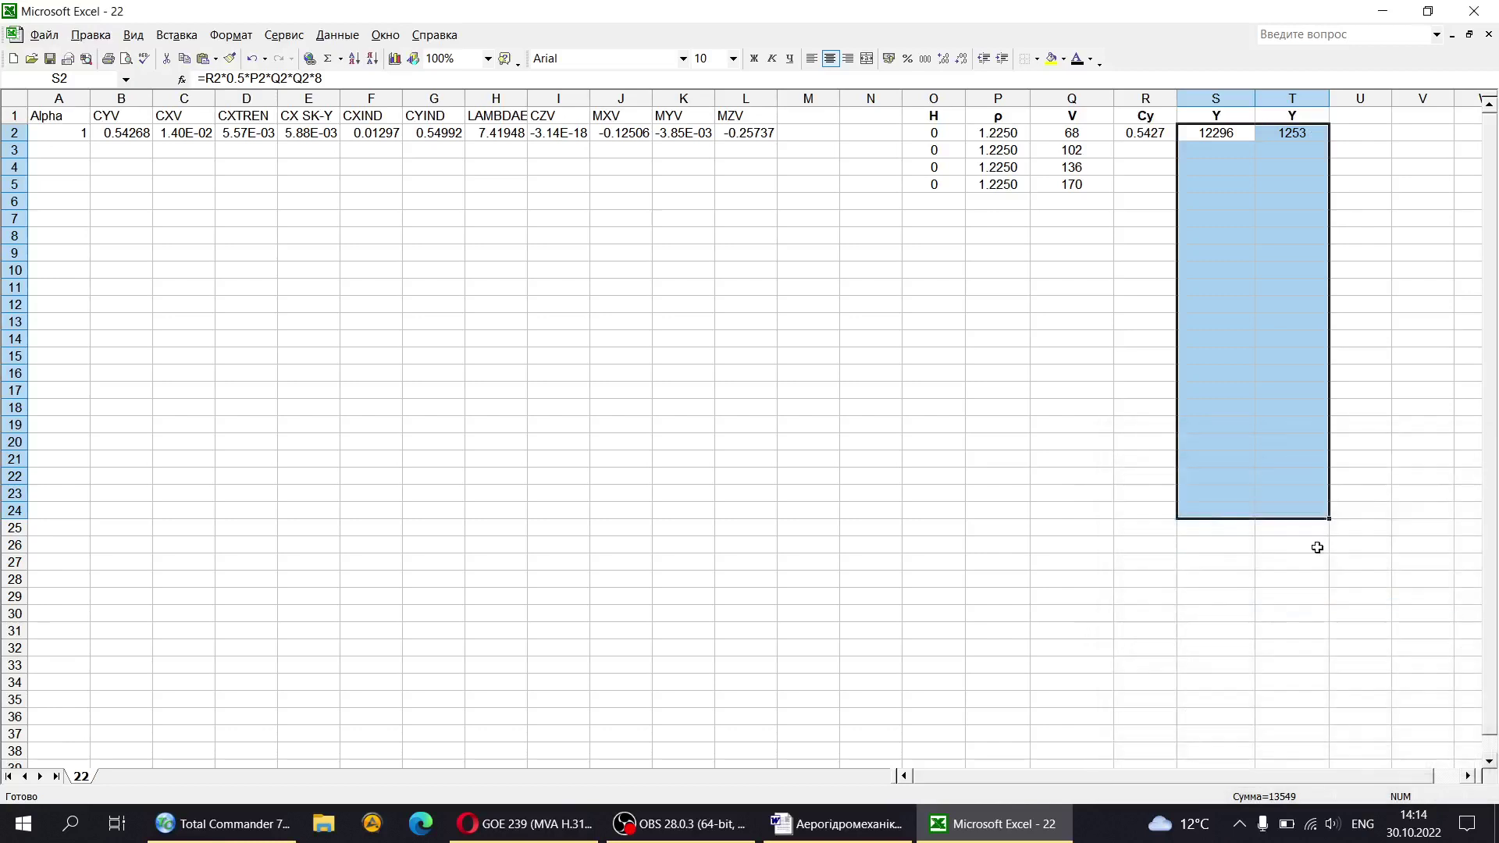
{"action": "left_click", "coordinate": [1289, 287]}
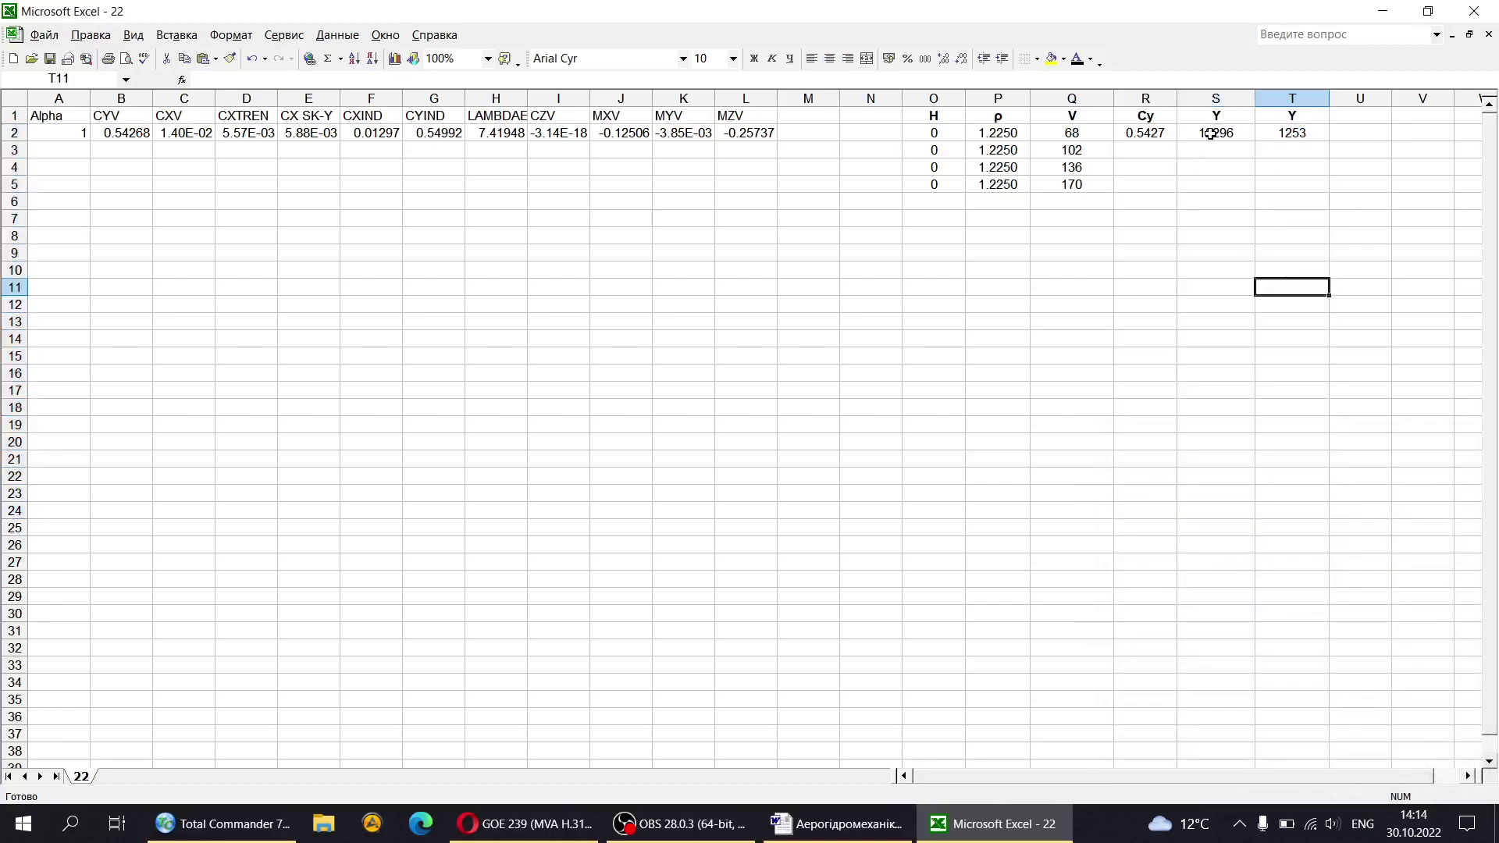
{"action": "left_click", "coordinate": [1229, 133]}
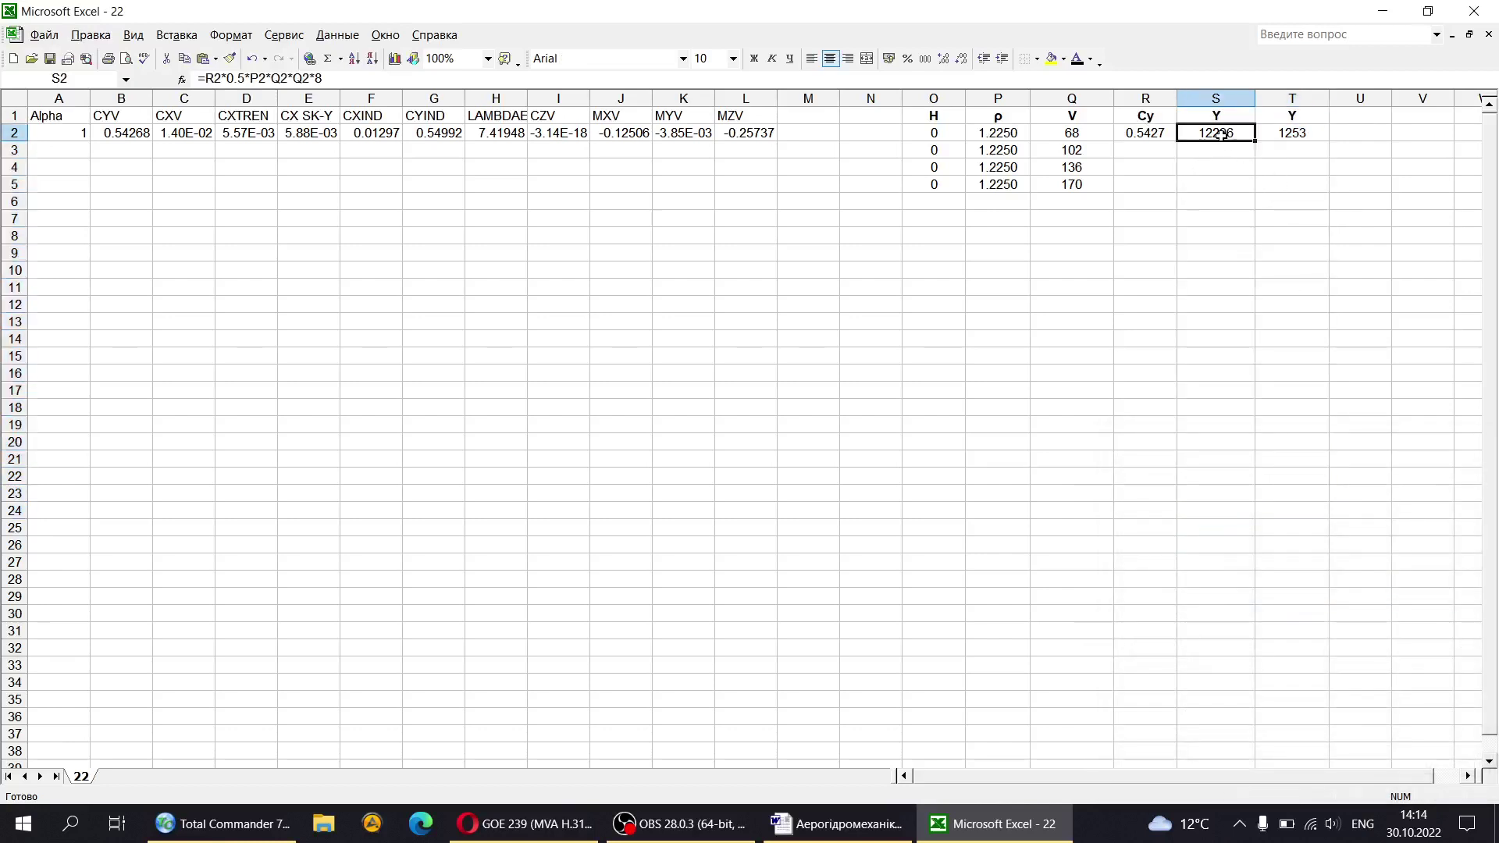
{"action": "left_click", "coordinate": [1289, 135]}
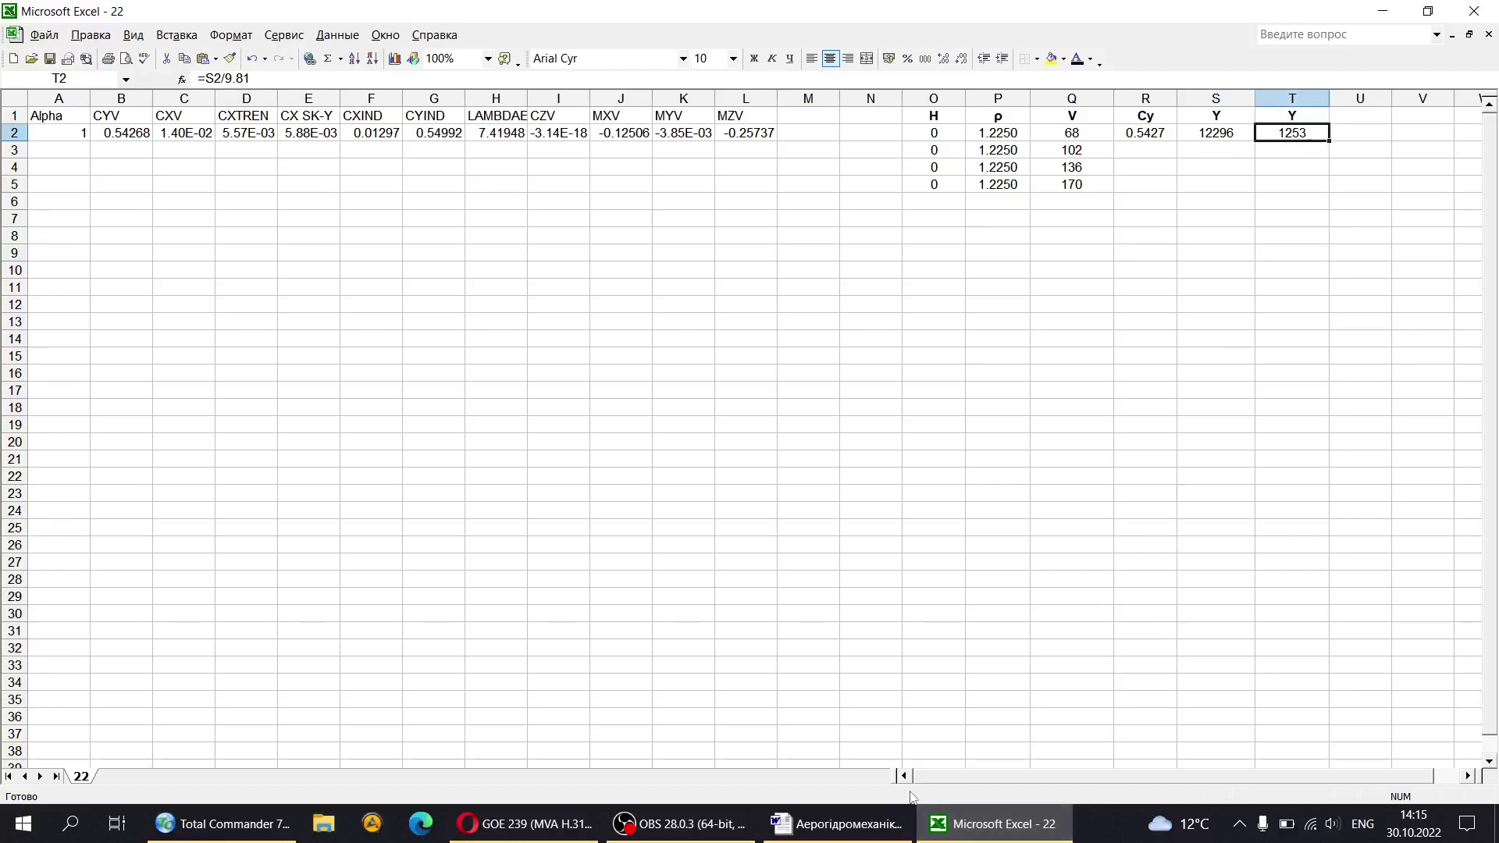
Step: Add the column heading V in cell U1
{"action": "left_click", "coordinate": [1355, 116]}
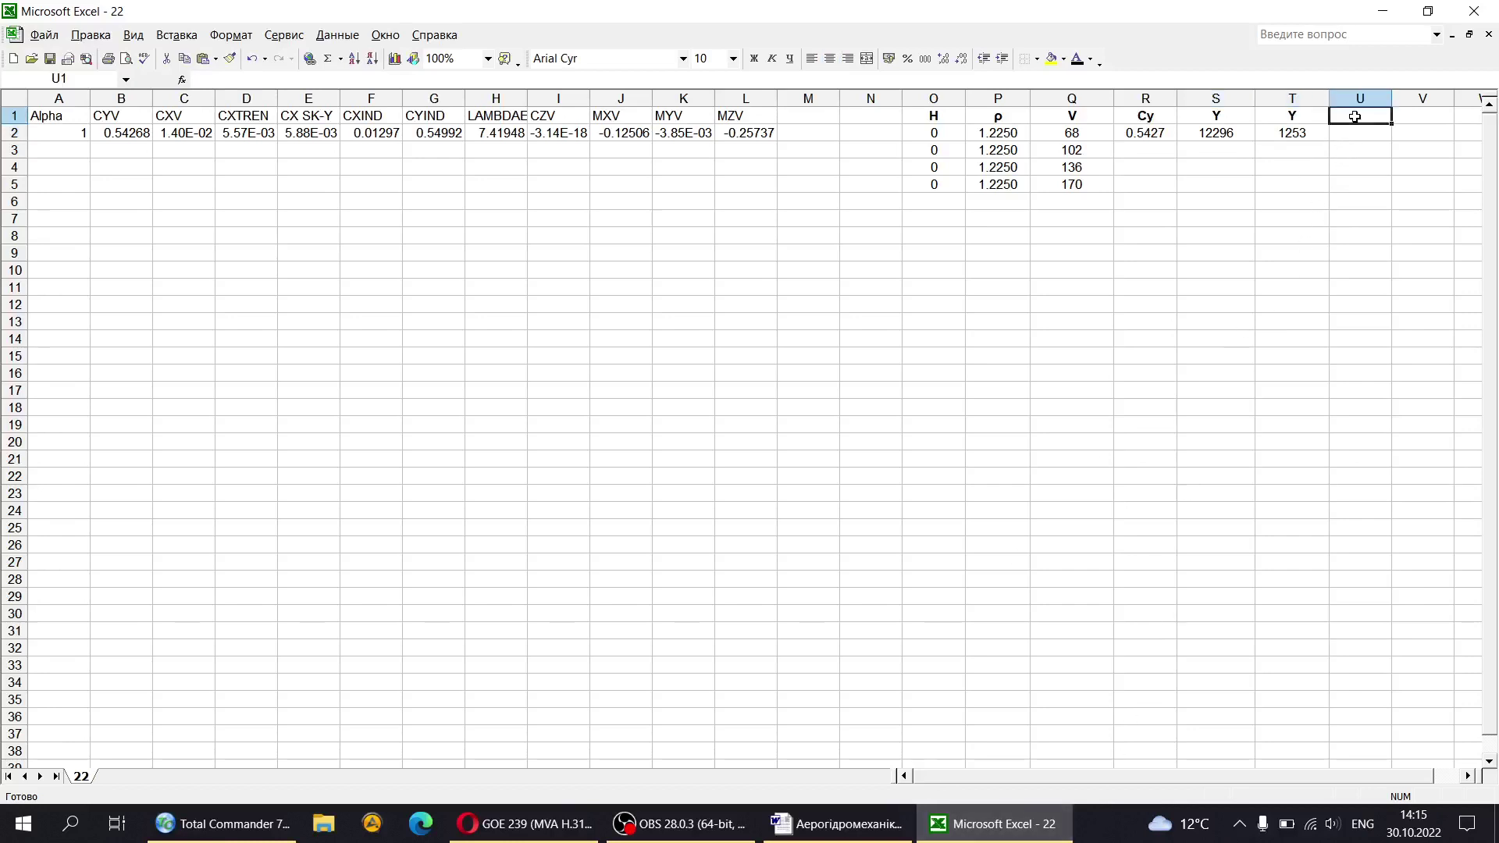
{"action": "type", "text": "V"}
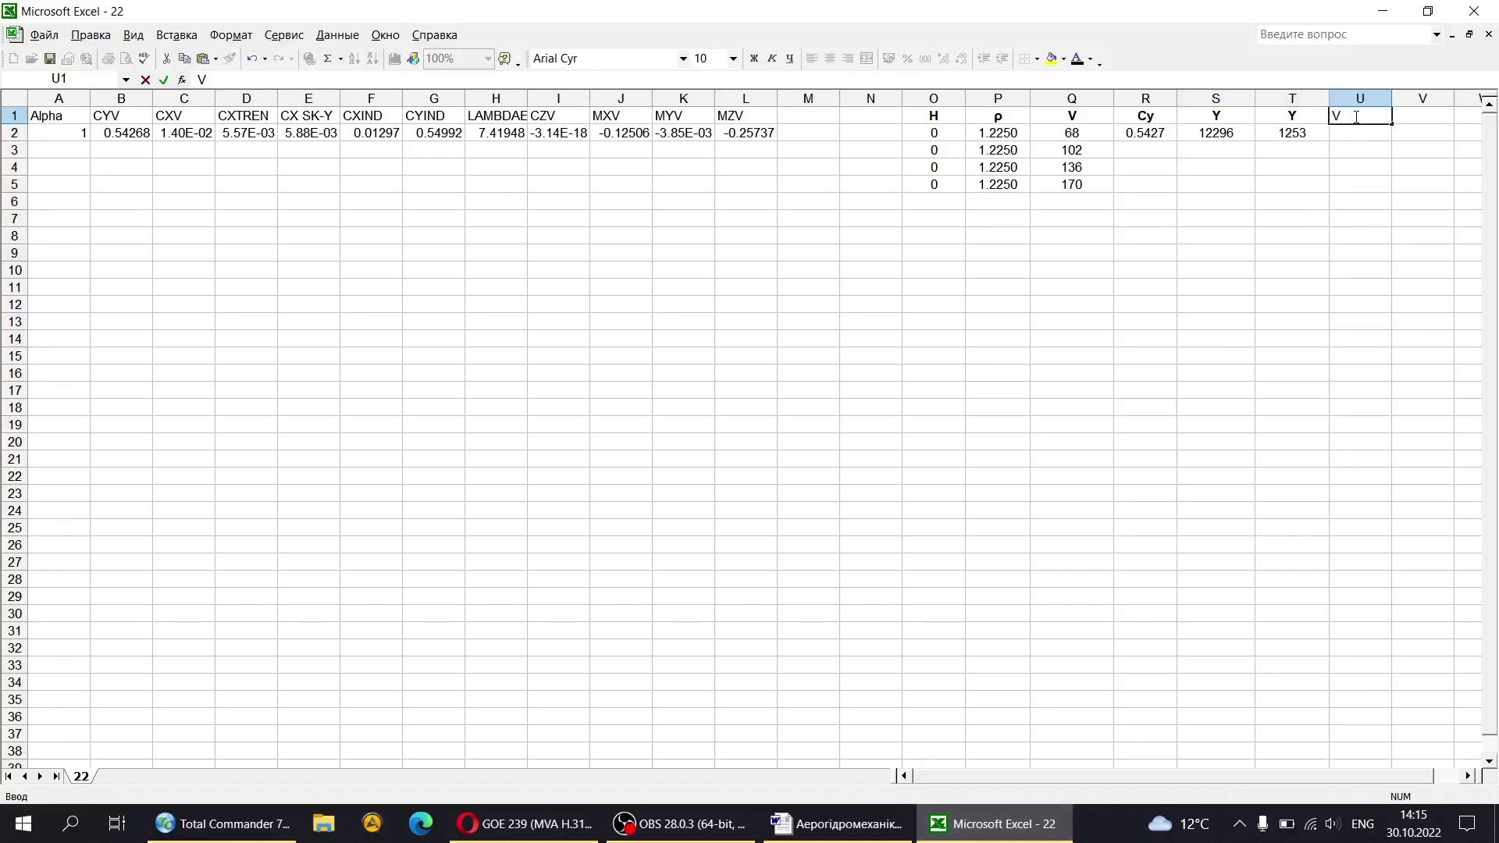
{"action": "key", "text": "Return"}
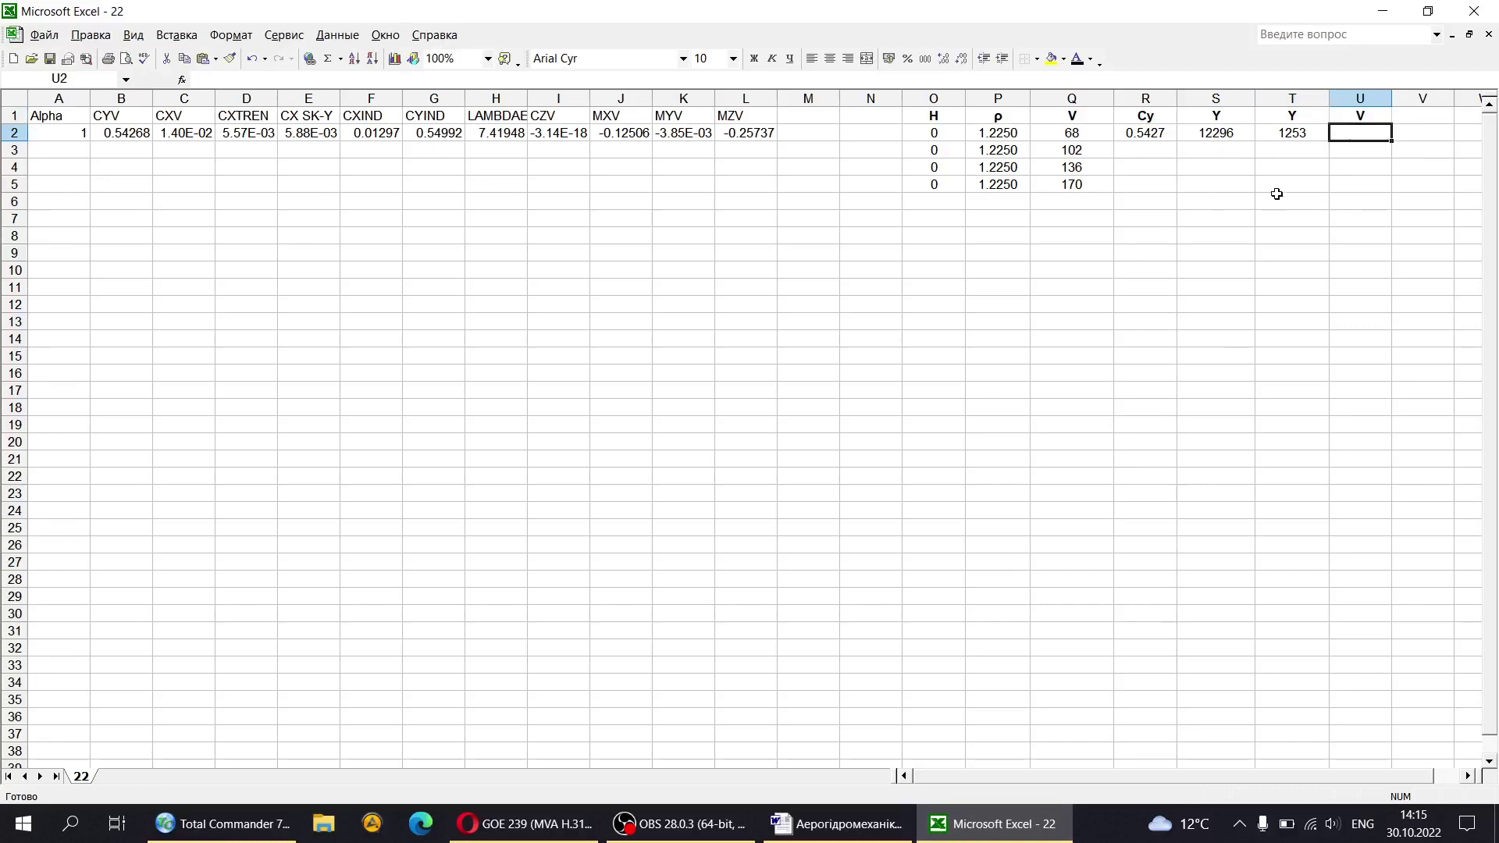
{"action": "type", "text": "="}
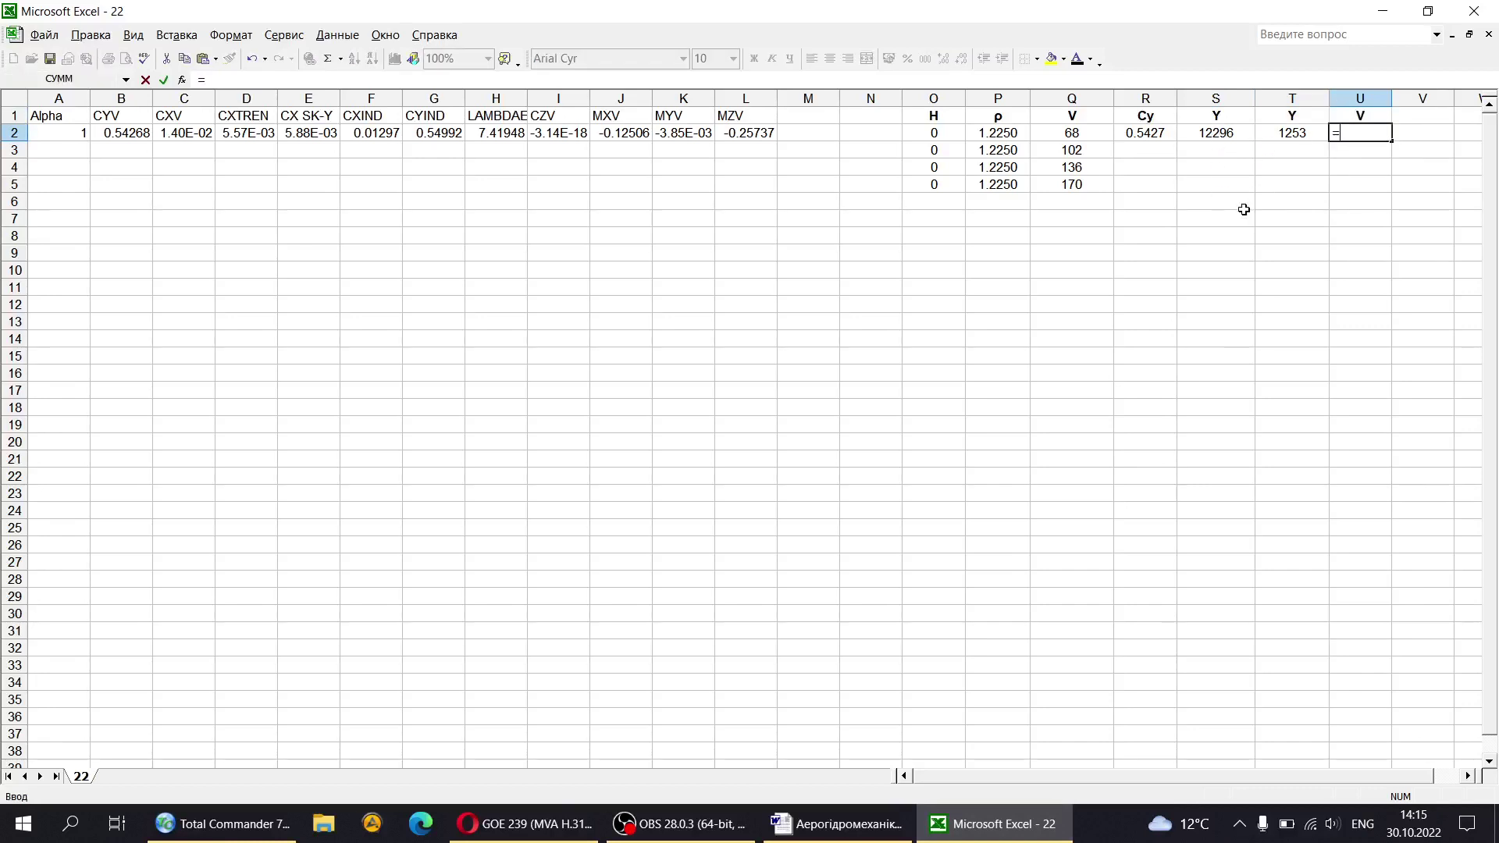
{"action": "left_click", "coordinate": [1070, 131]}
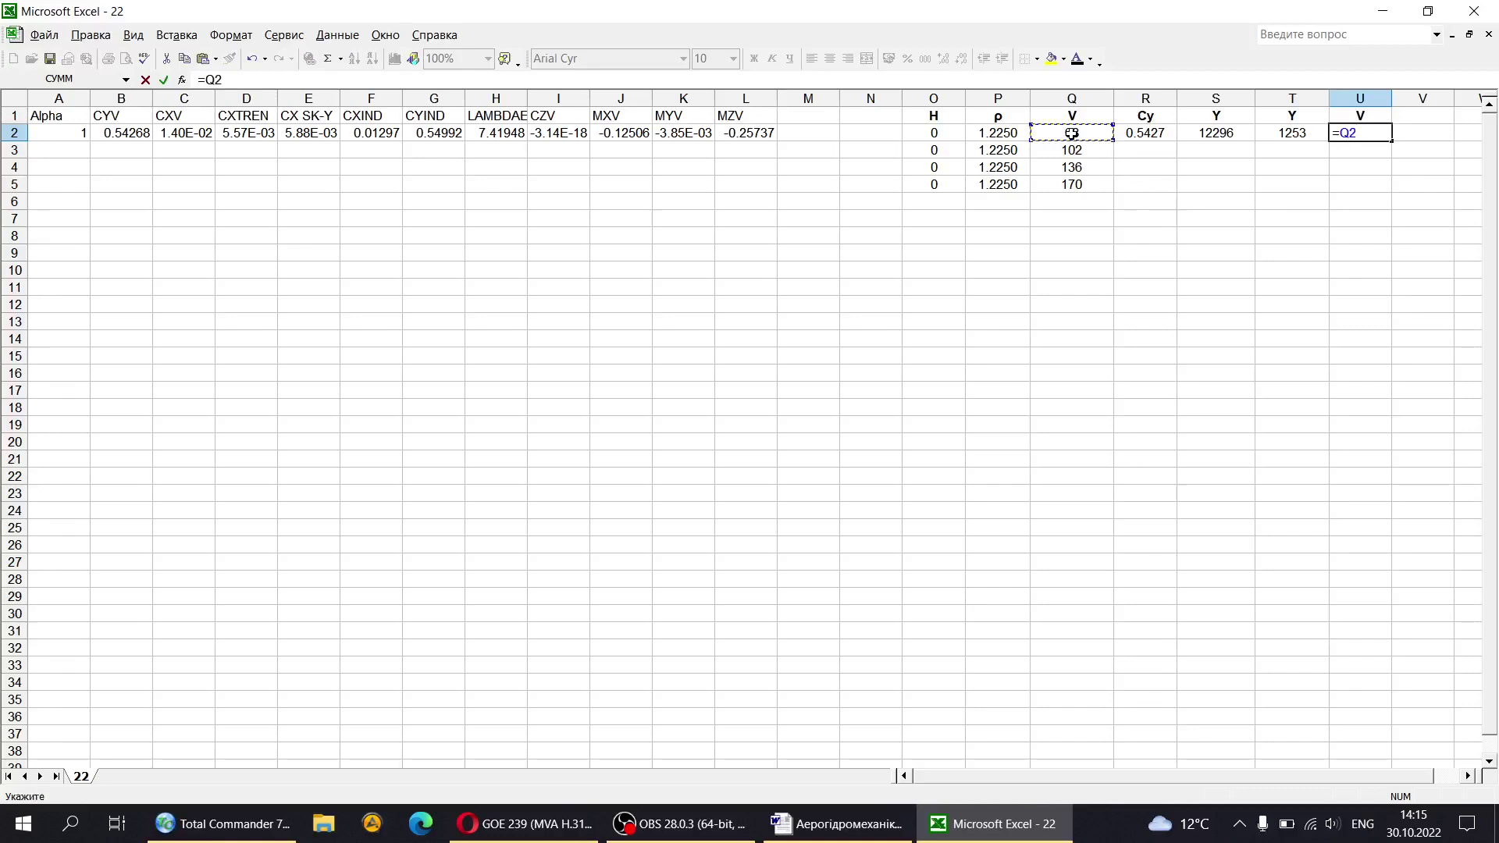
{"action": "type", "text": "3"}
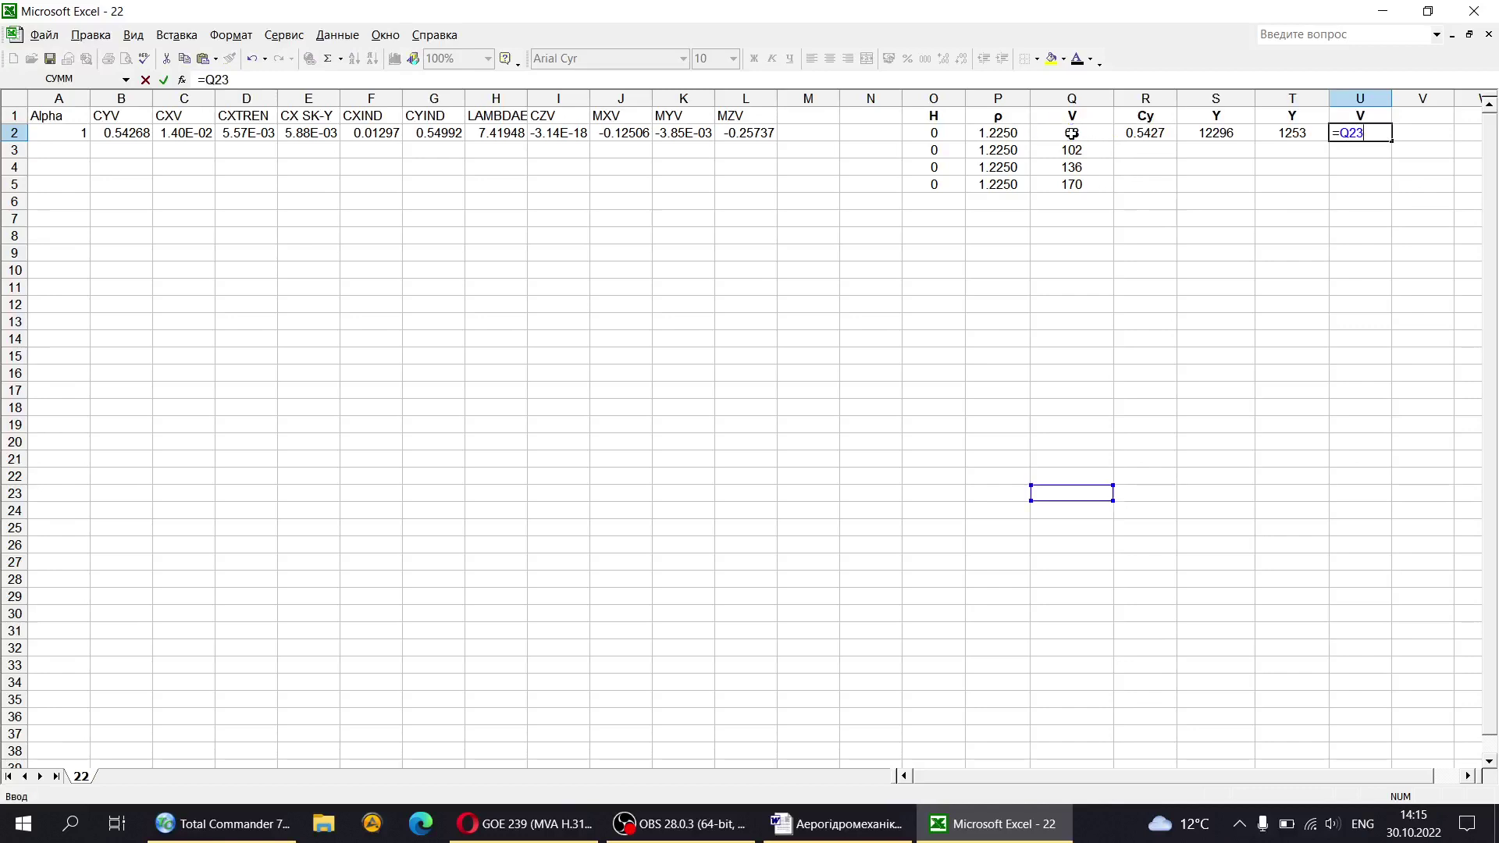
{"action": "type", "text": ".6"}
{"action": "key", "text": "BackSpace"}
{"action": "key", "text": "BackSpace"}
{"action": "key", "text": "BackSpace"}
{"action": "type", "text": "3"}
{"action": "key", "text": "Escape"}
{"action": "left_click", "coordinate": [1281, 212]}
Step: Convert the speed to km/h in cell U2 with the formula =Q2*3.6
{"action": "left_click", "coordinate": [1355, 145]}
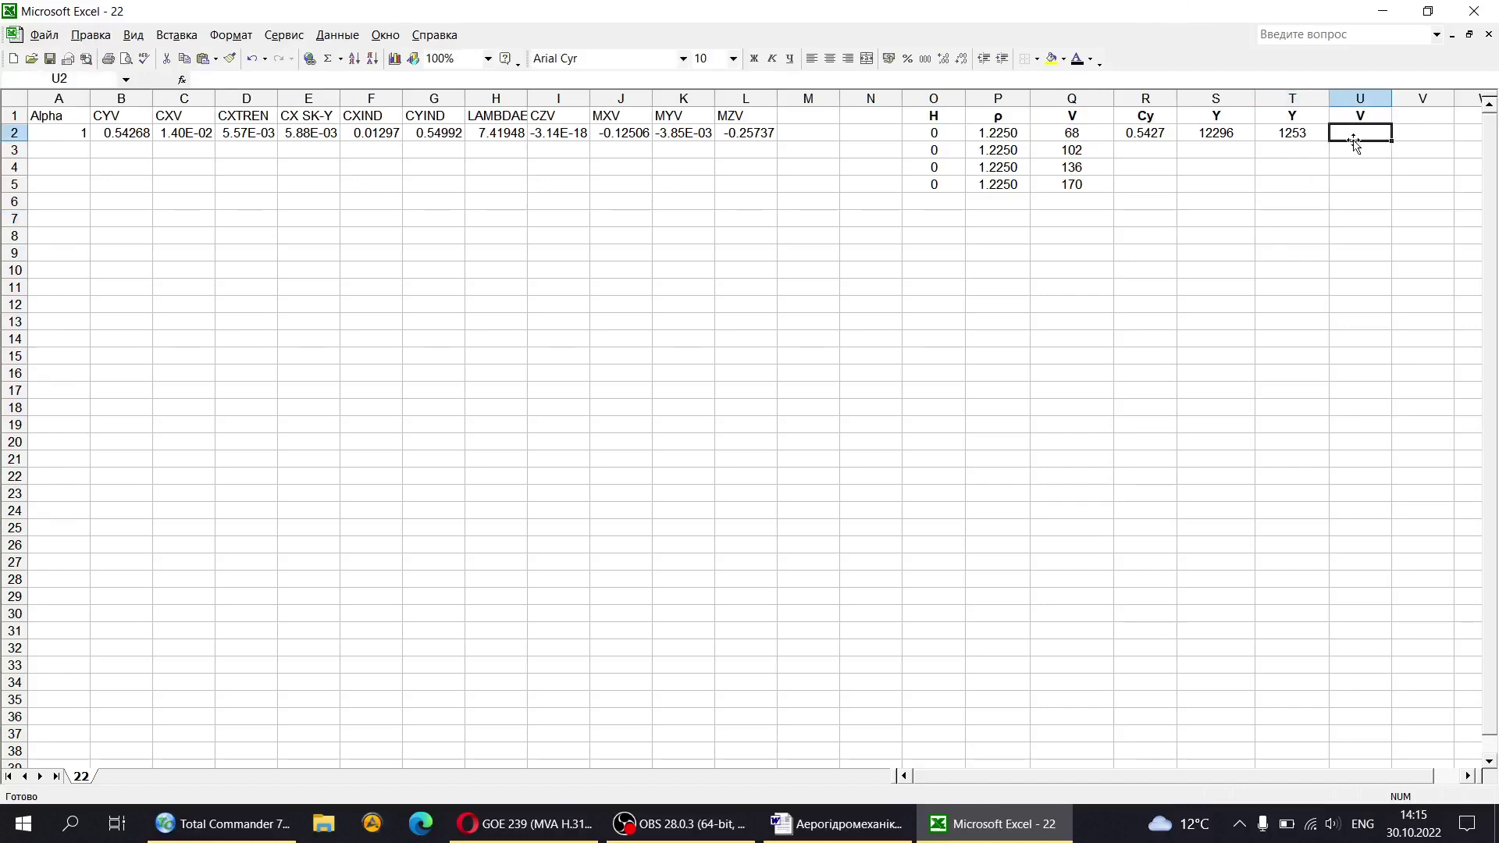
{"action": "type", "text": "="}
{"action": "left_click", "coordinate": [1084, 130]}
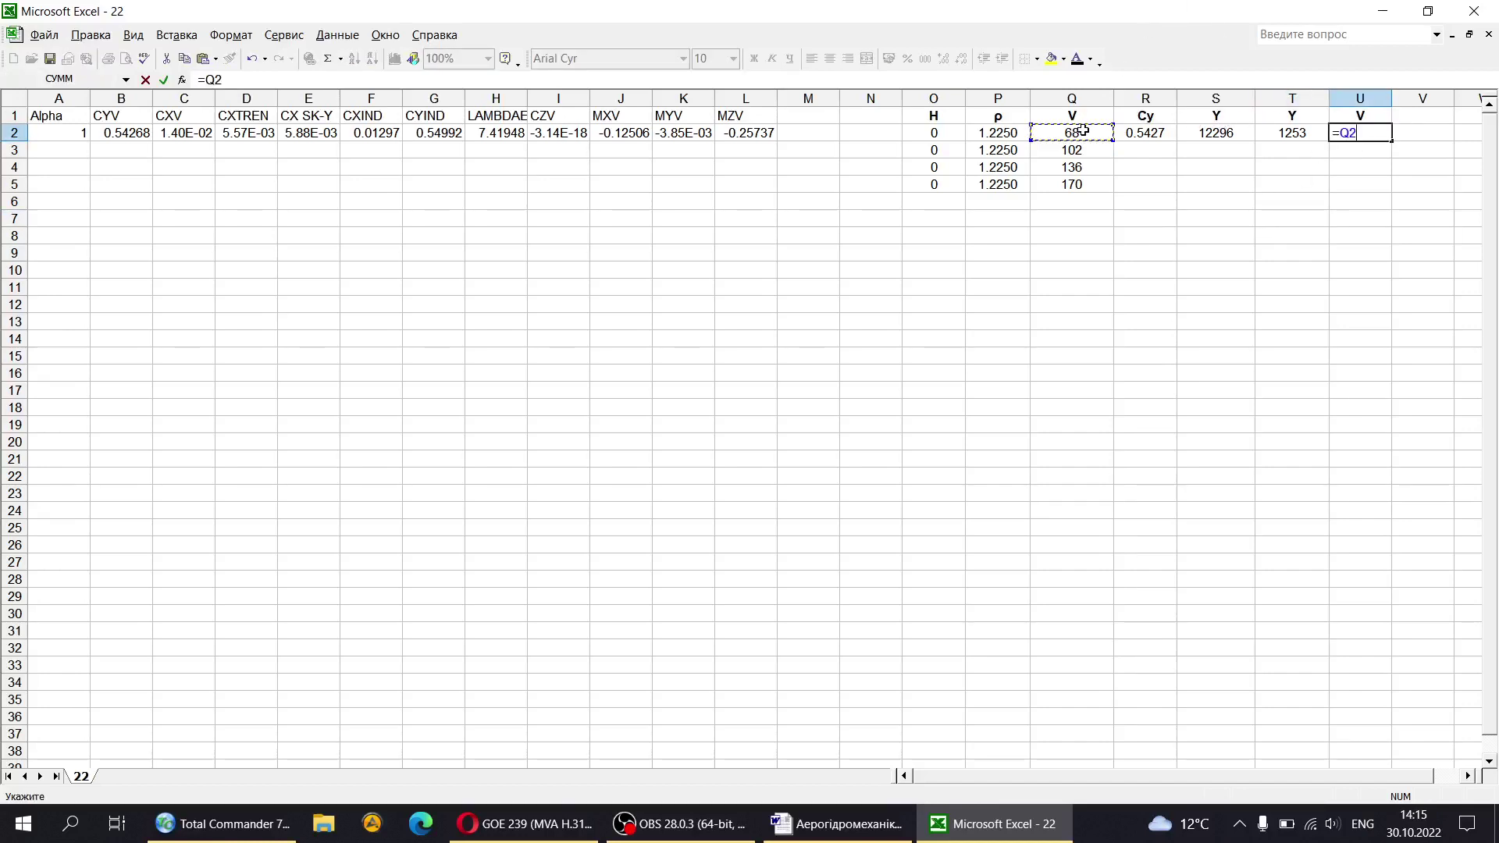
{"action": "type", "text": "*3.6"}
{"action": "key", "text": "Return"}
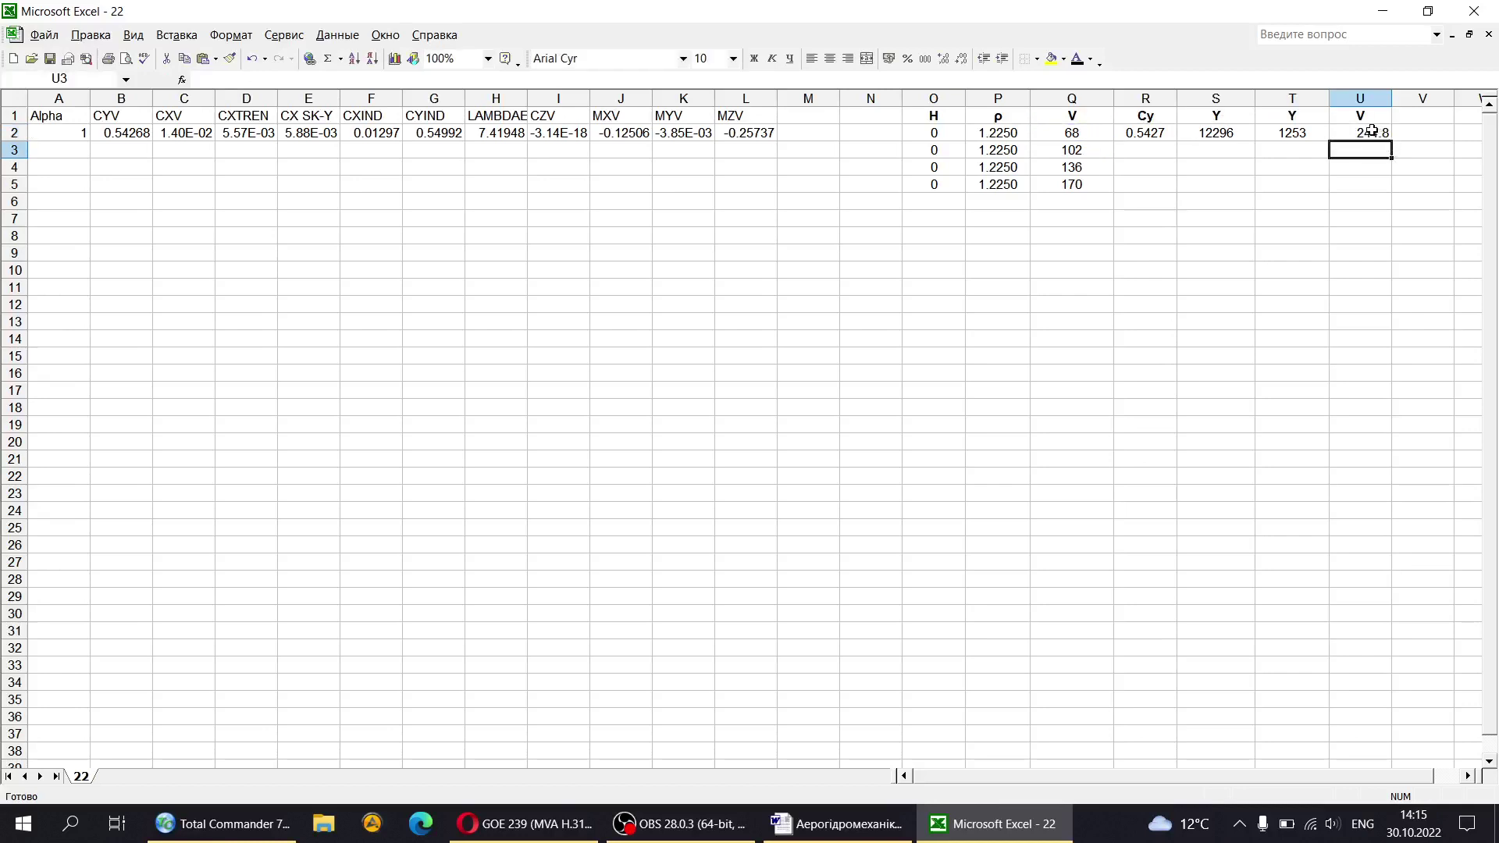
Step: Format the converted speed cells U2:U20 as numbers with zero decimal places
{"action": "left_click_drag", "start_coordinate": [1372, 131], "coordinate": [1363, 444]}
{"action": "right_click", "coordinate": [1372, 329]}
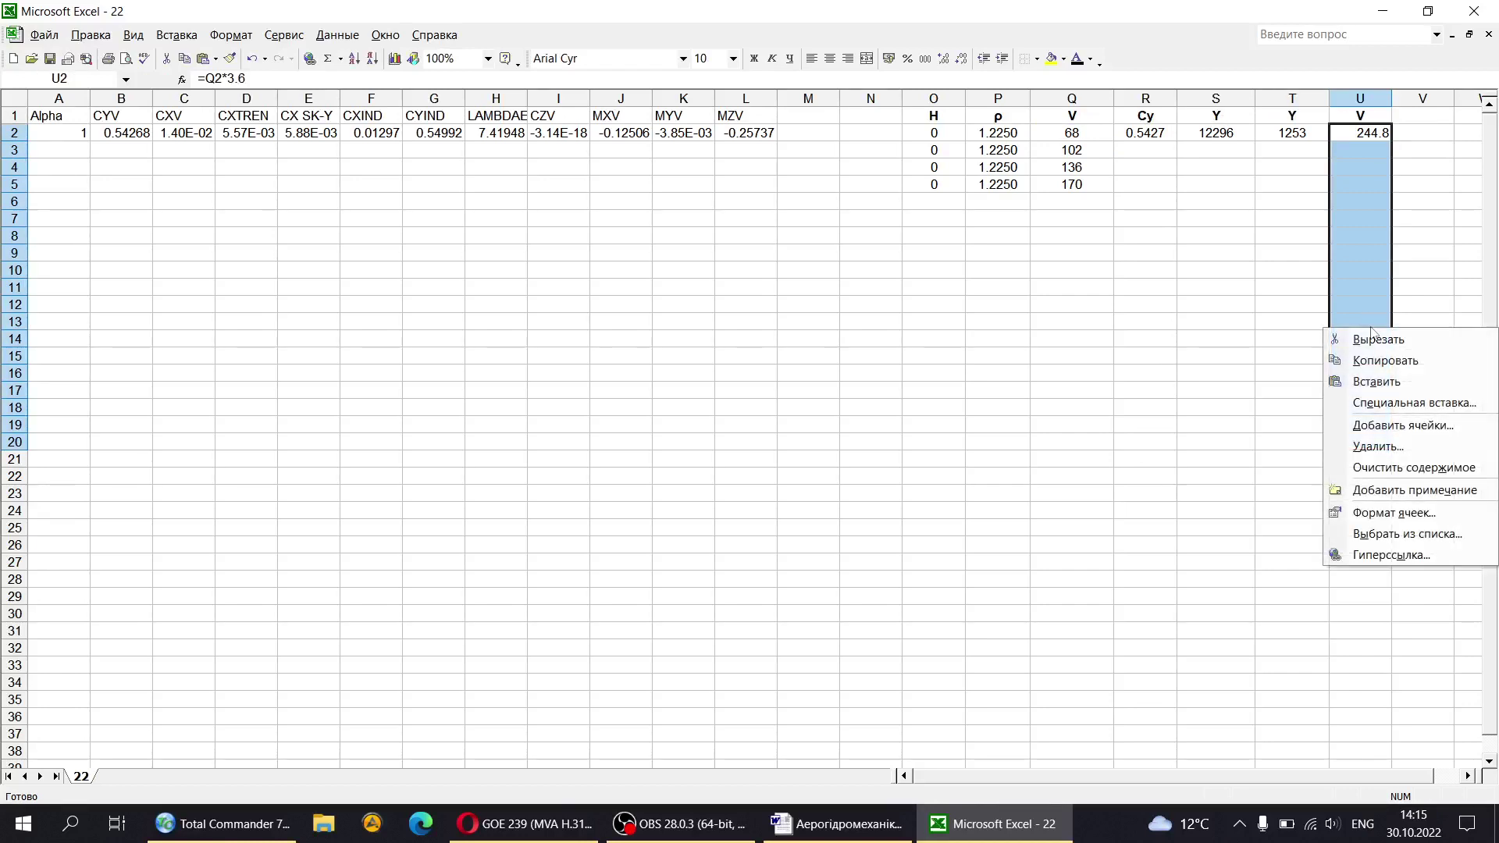
{"action": "left_click", "coordinate": [1398, 513]}
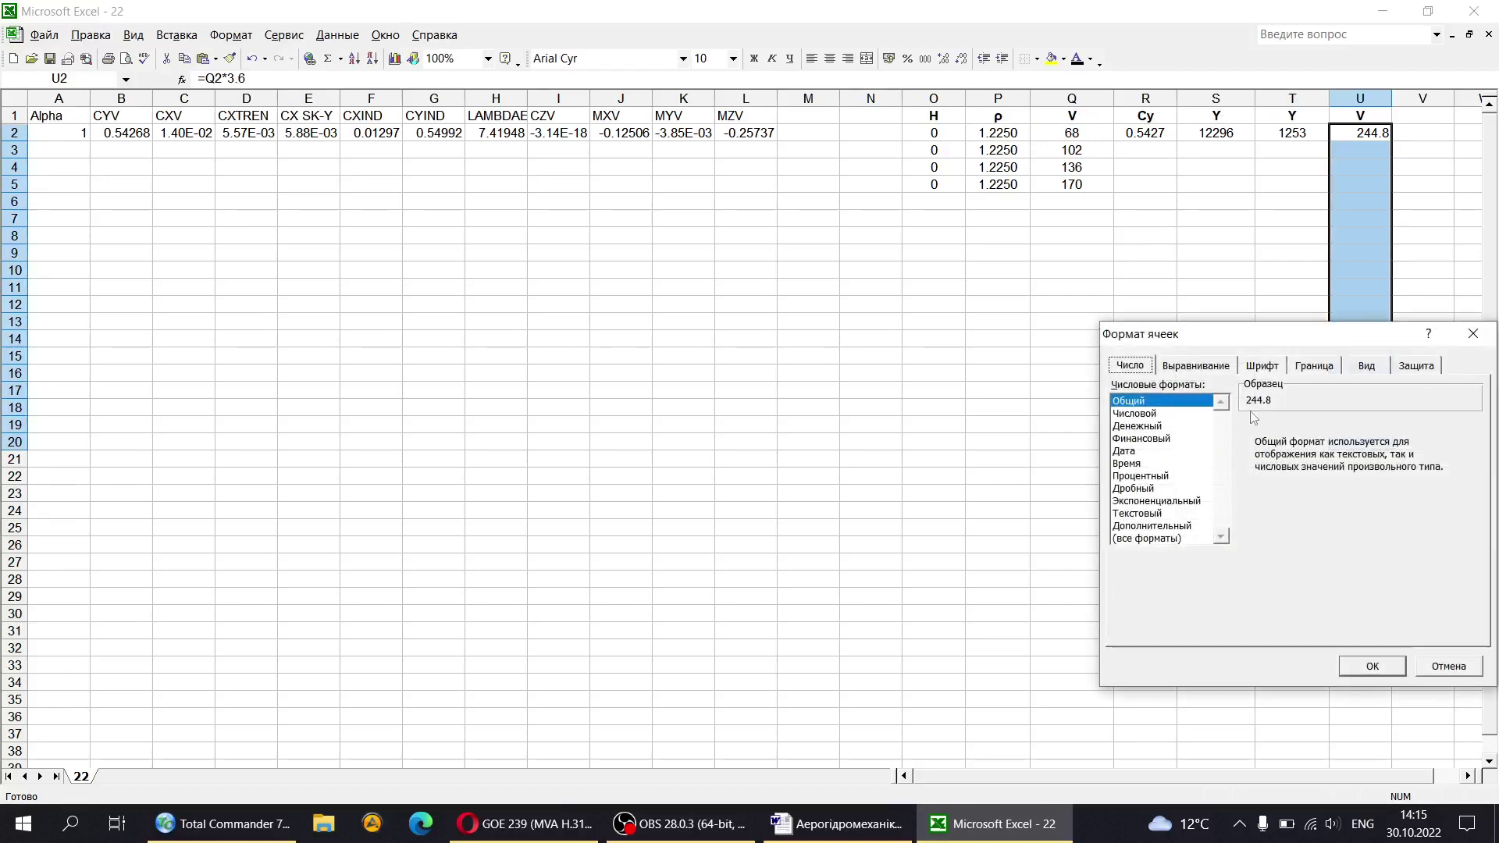
{"action": "left_click", "coordinate": [1156, 414]}
{"action": "left_click", "coordinate": [1424, 433]}
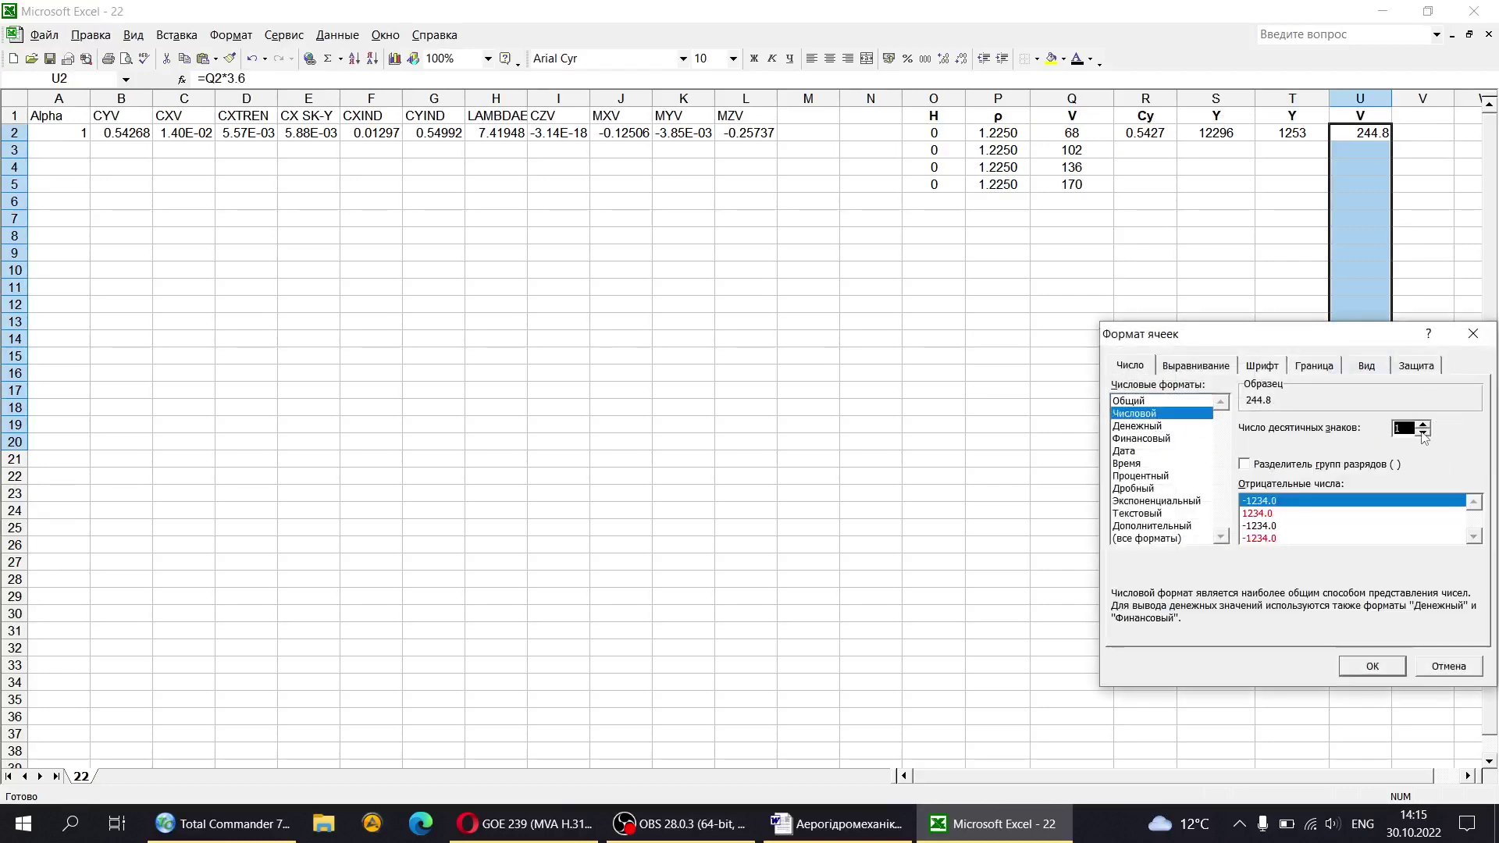
{"action": "left_click", "coordinate": [1424, 434]}
{"action": "left_click", "coordinate": [1372, 666]}
{"action": "left_click", "coordinate": [1281, 405]}
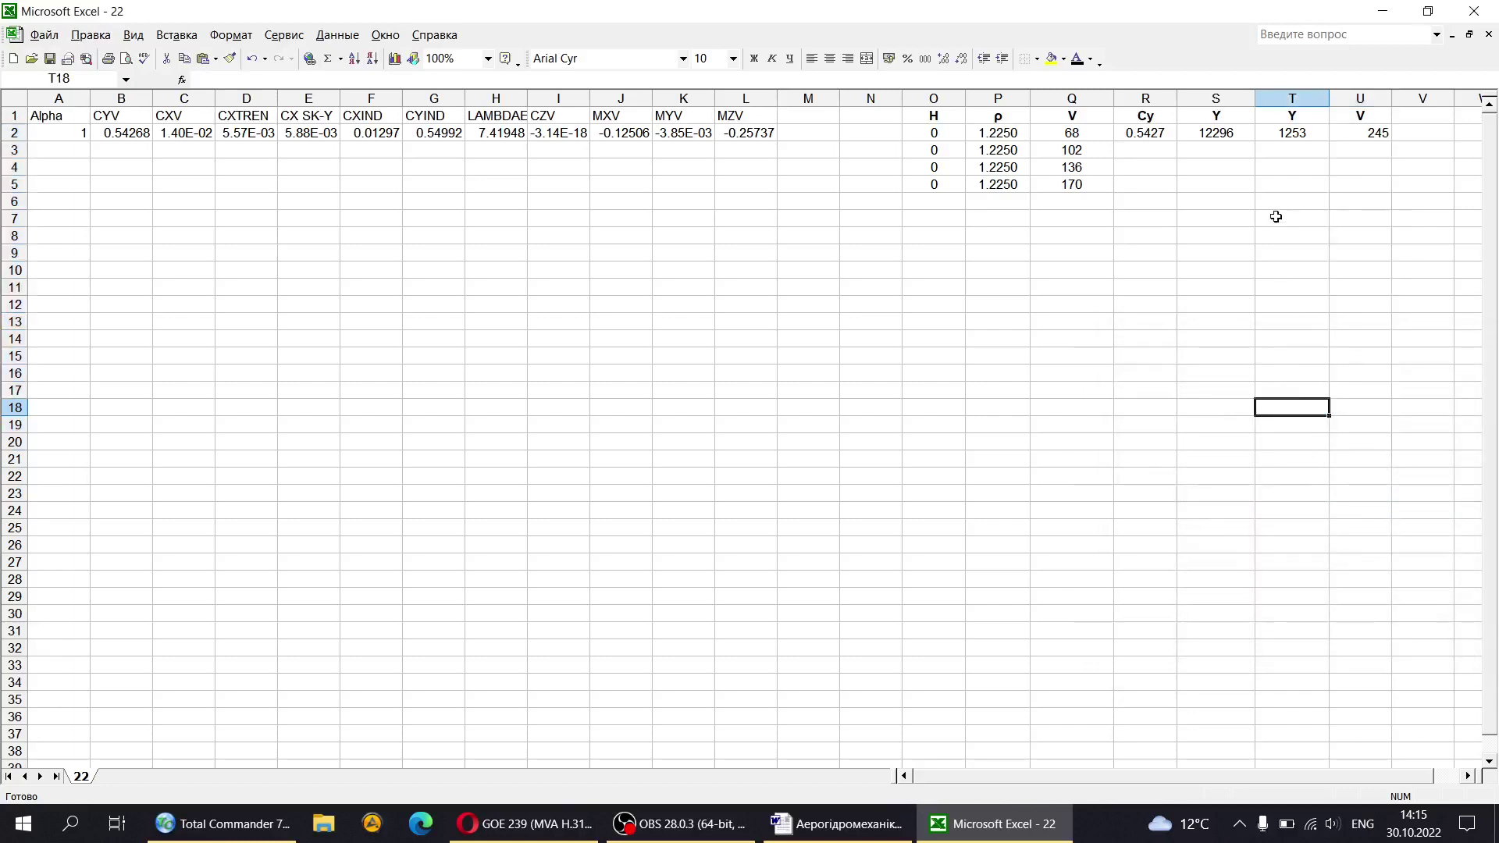
{"action": "left_click", "coordinate": [1081, 133]}
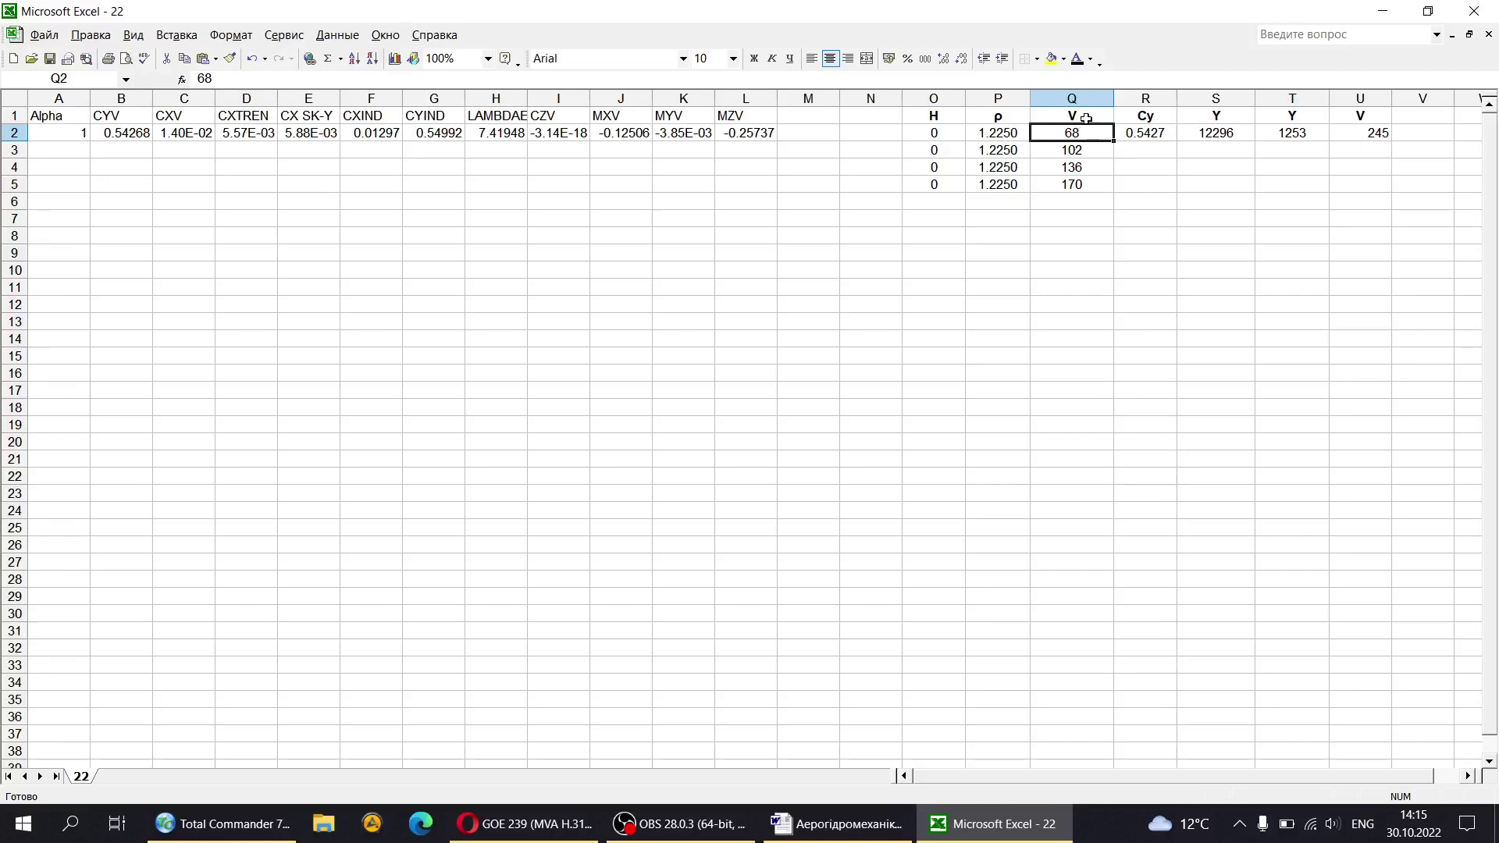
Step: Compare the Y and V columns with the lift-versus-speed charts in the Word lab document
{"action": "left_click_drag", "start_coordinate": [1086, 118], "coordinate": [1094, 290]}
{"action": "left_click_drag", "start_coordinate": [1218, 115], "coordinate": [1242, 263]}
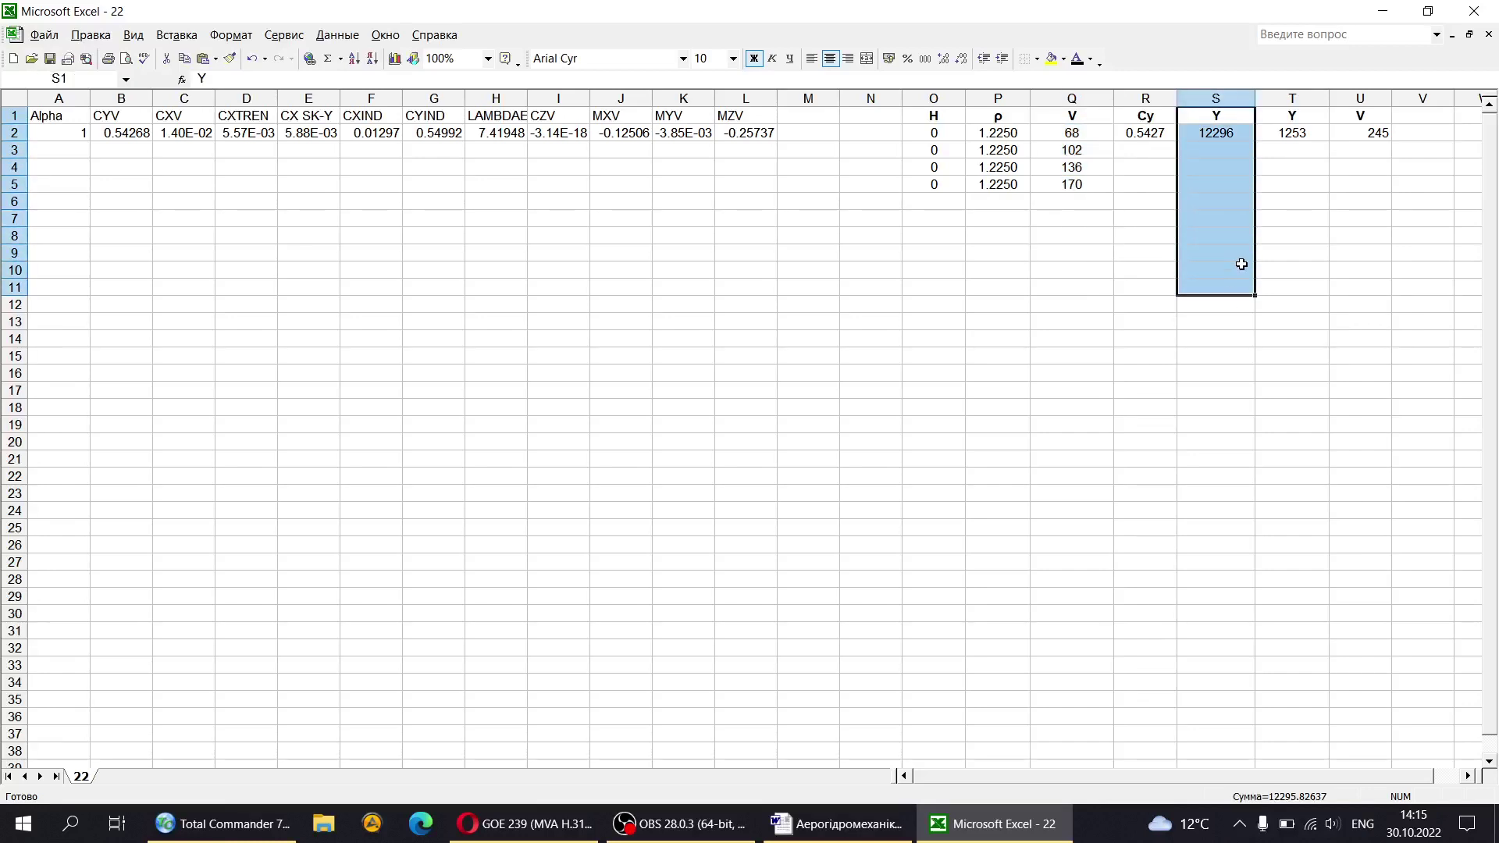
{"action": "left_click_drag", "start_coordinate": [1293, 115], "coordinate": [1312, 238]}
{"action": "left_click_drag", "start_coordinate": [1365, 115], "coordinate": [1356, 204]}
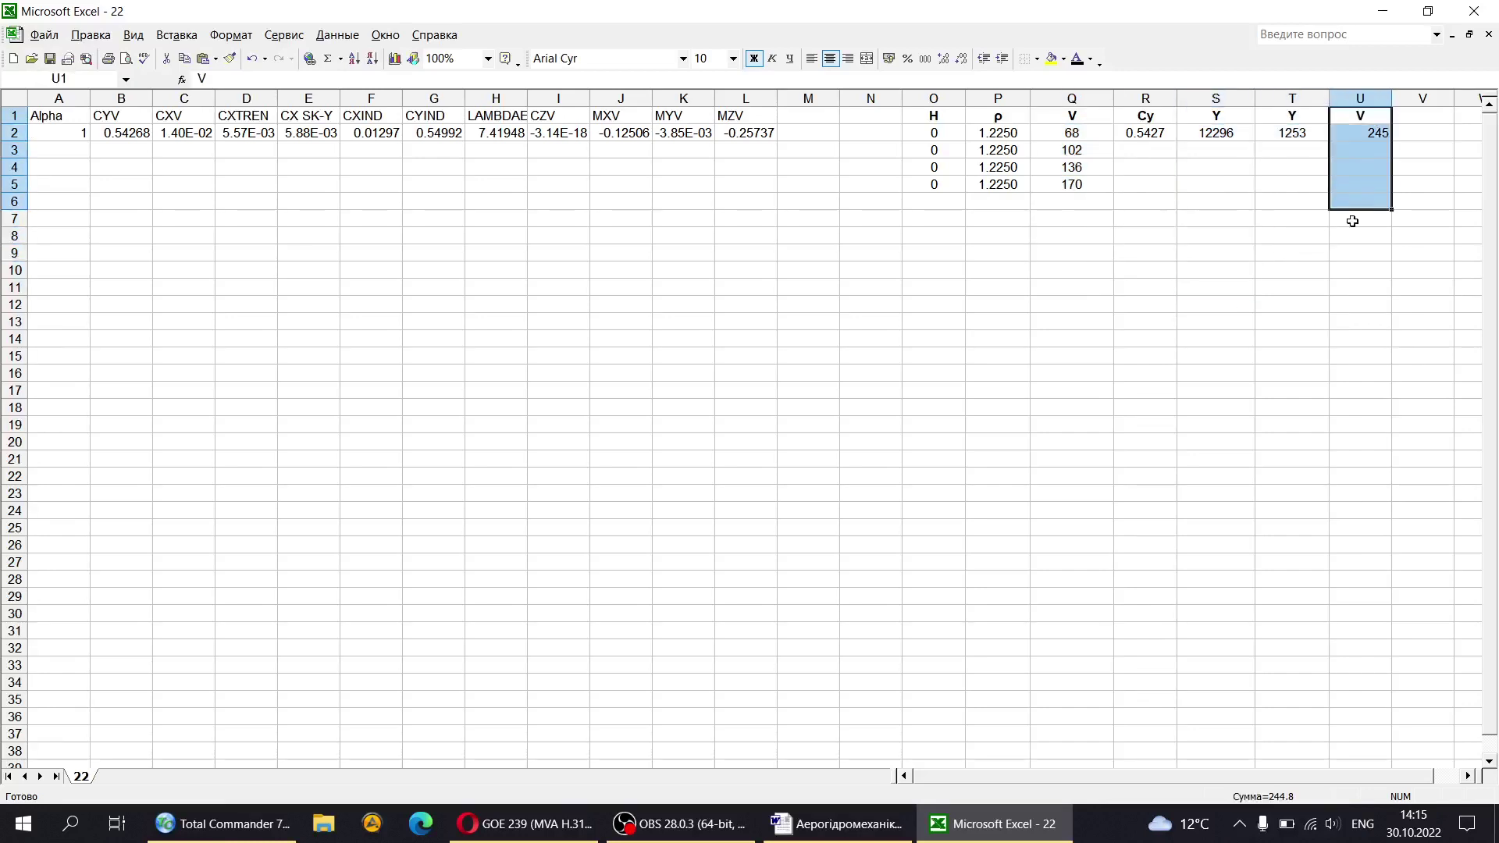
{"action": "left_click", "coordinate": [838, 823]}
{"action": "scroll", "coordinate": [702, 541], "scroll_direction": "down", "scroll_amount": 5}
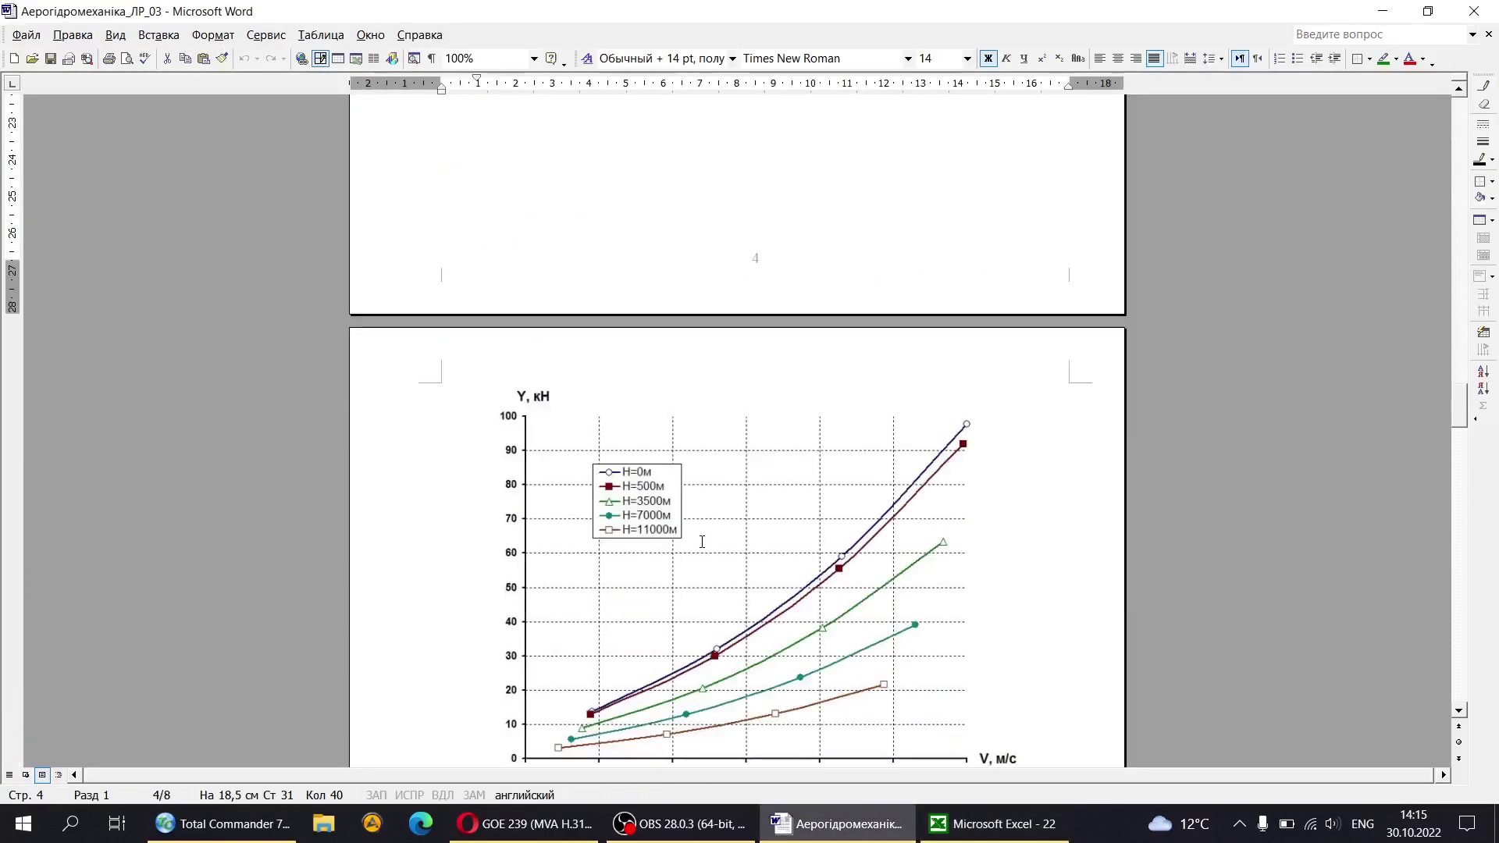
{"action": "scroll", "coordinate": [702, 541], "scroll_direction": "down", "scroll_amount": 8}
{"action": "left_click", "coordinate": [819, 443]}
{"action": "scroll", "coordinate": [819, 444], "scroll_direction": "up", "scroll_amount": 6}
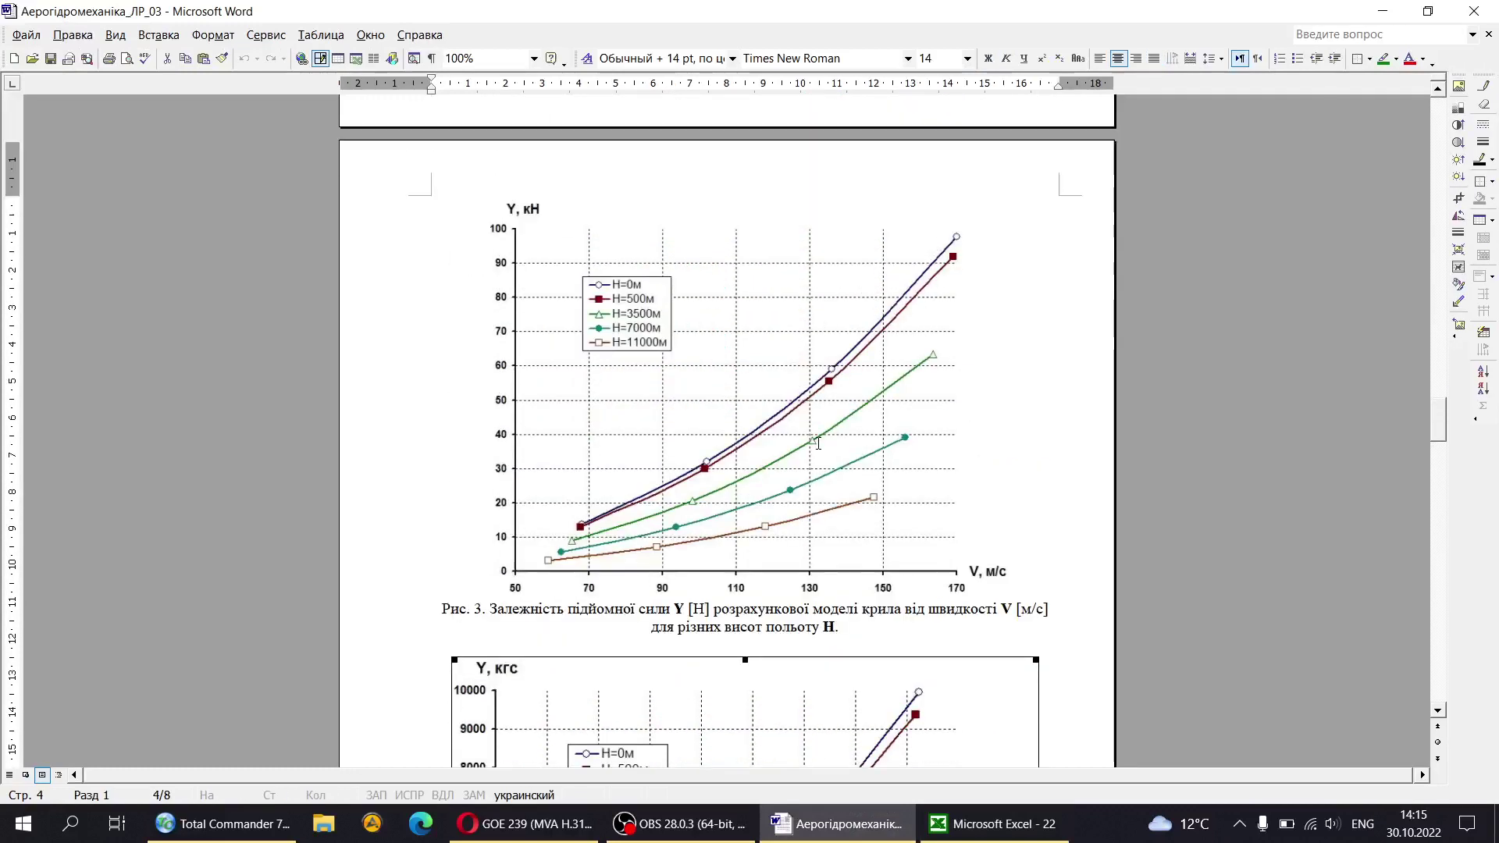
{"action": "left_click", "coordinate": [1337, 348]}
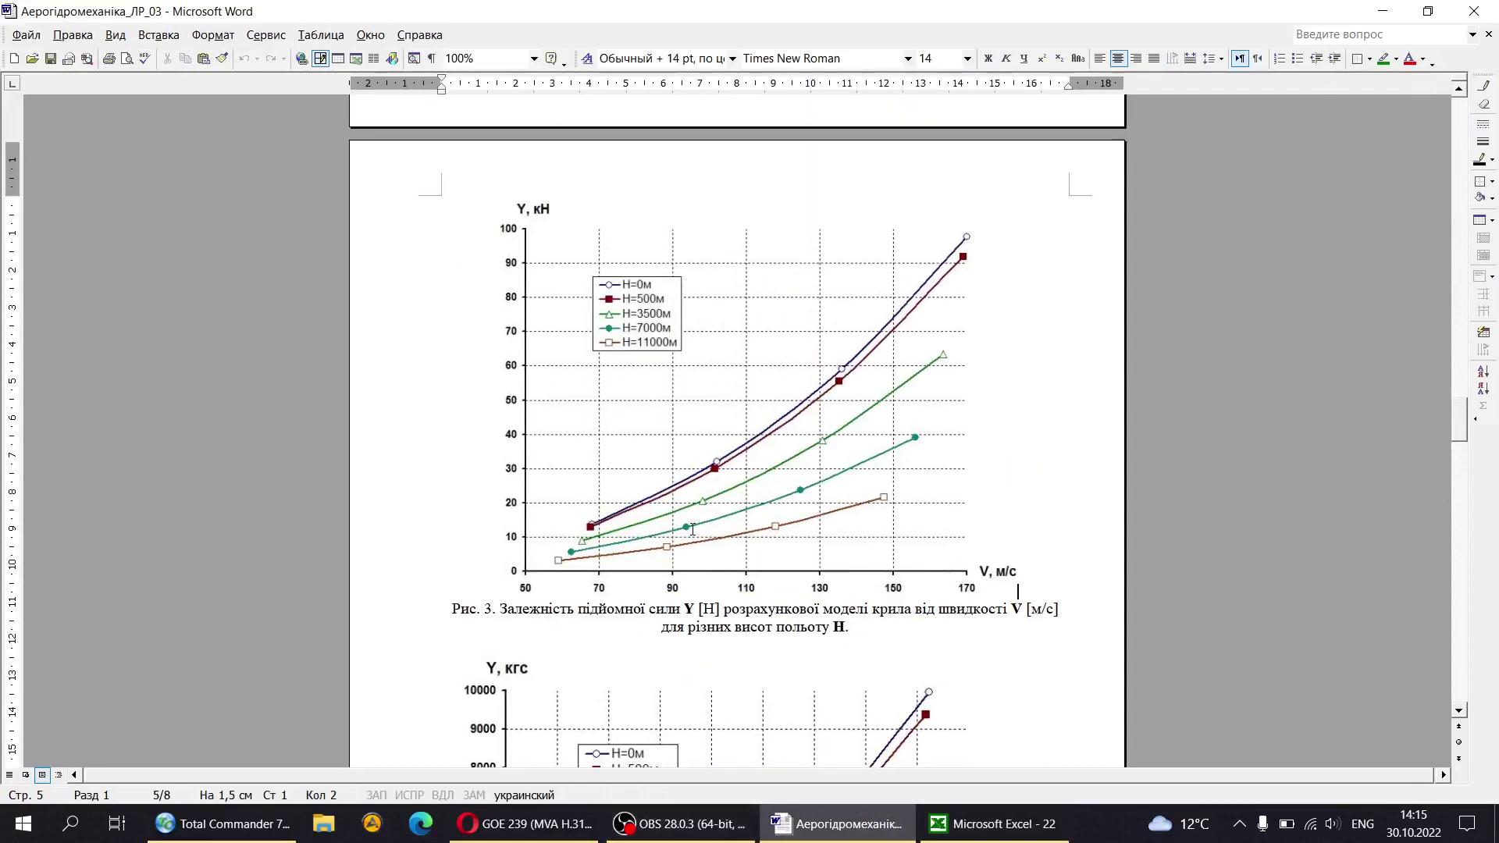
{"action": "left_click", "coordinate": [992, 824]}
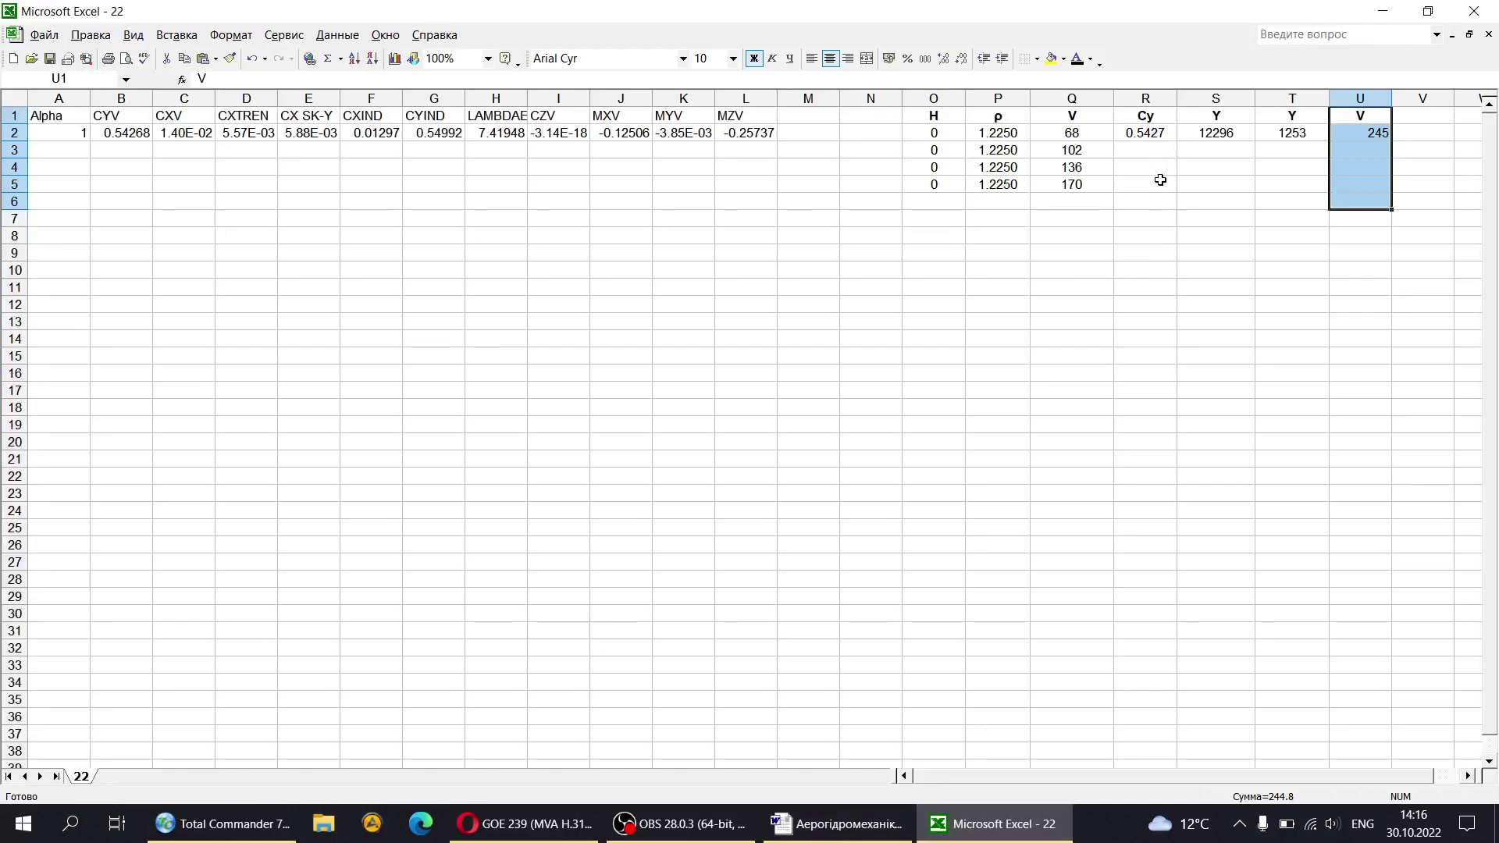
Step: Review the lift formula and the two unit variants for Y and V in the Word document, and return to the Excel table
{"action": "left_click", "coordinate": [857, 839]}
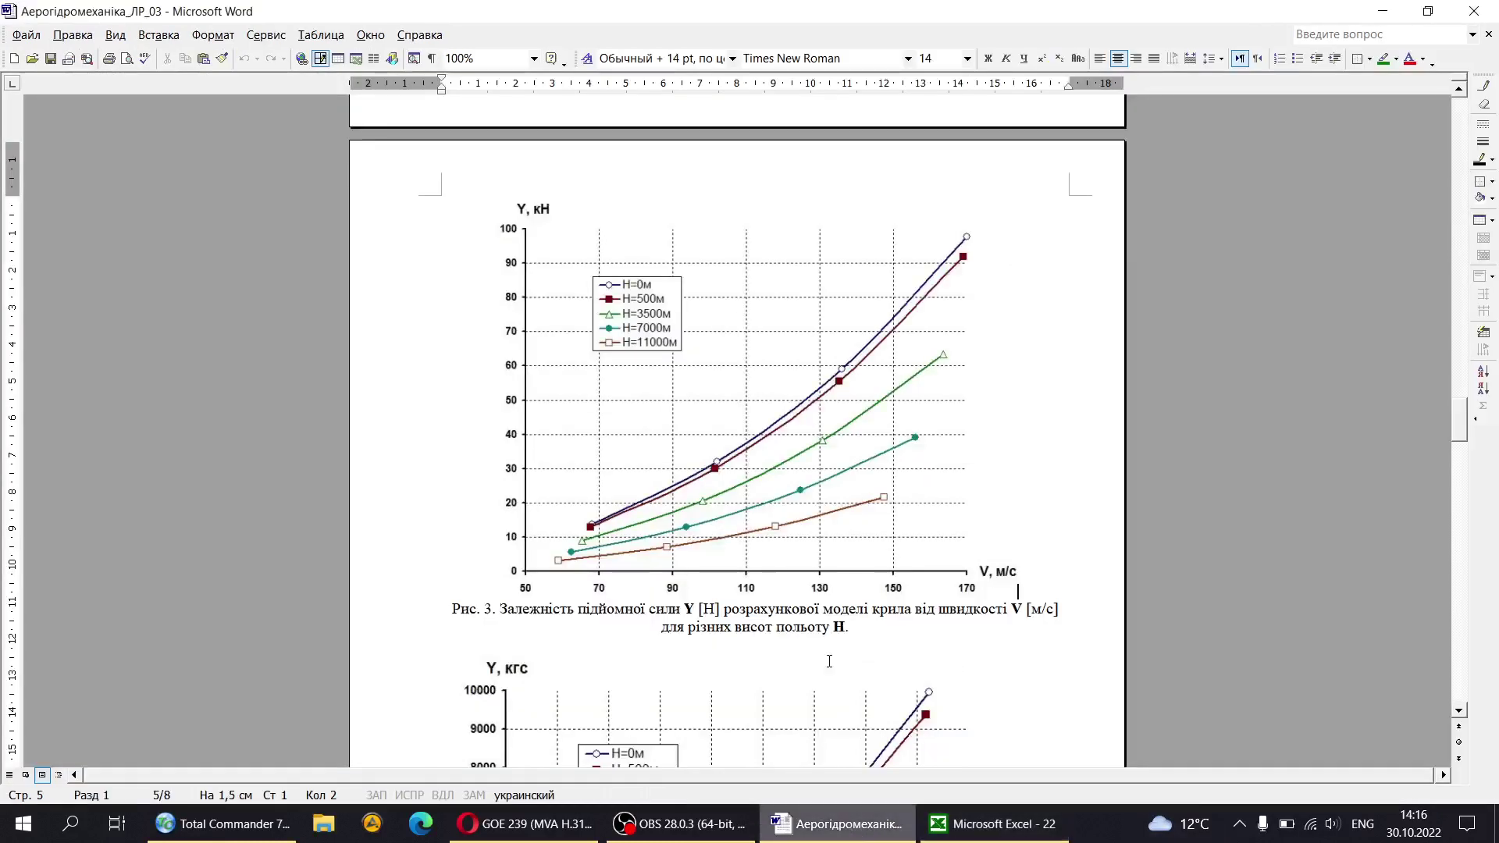
{"action": "scroll", "coordinate": [844, 455], "scroll_direction": "down", "scroll_amount": 1}
{"action": "scroll", "coordinate": [844, 455], "scroll_direction": "up", "scroll_amount": 12}
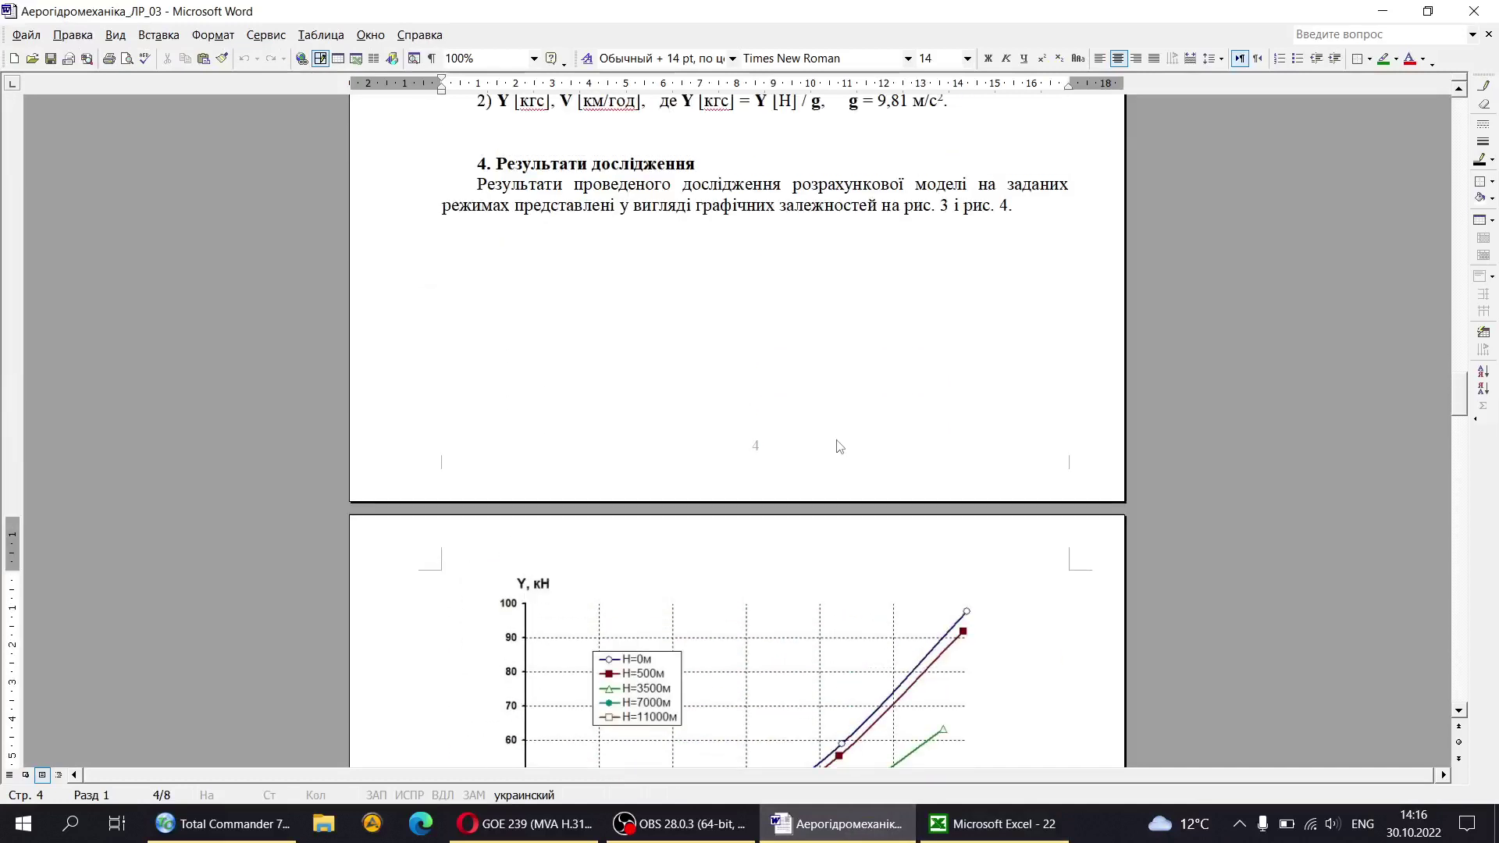
{"action": "scroll", "coordinate": [837, 439], "scroll_direction": "up", "scroll_amount": 6}
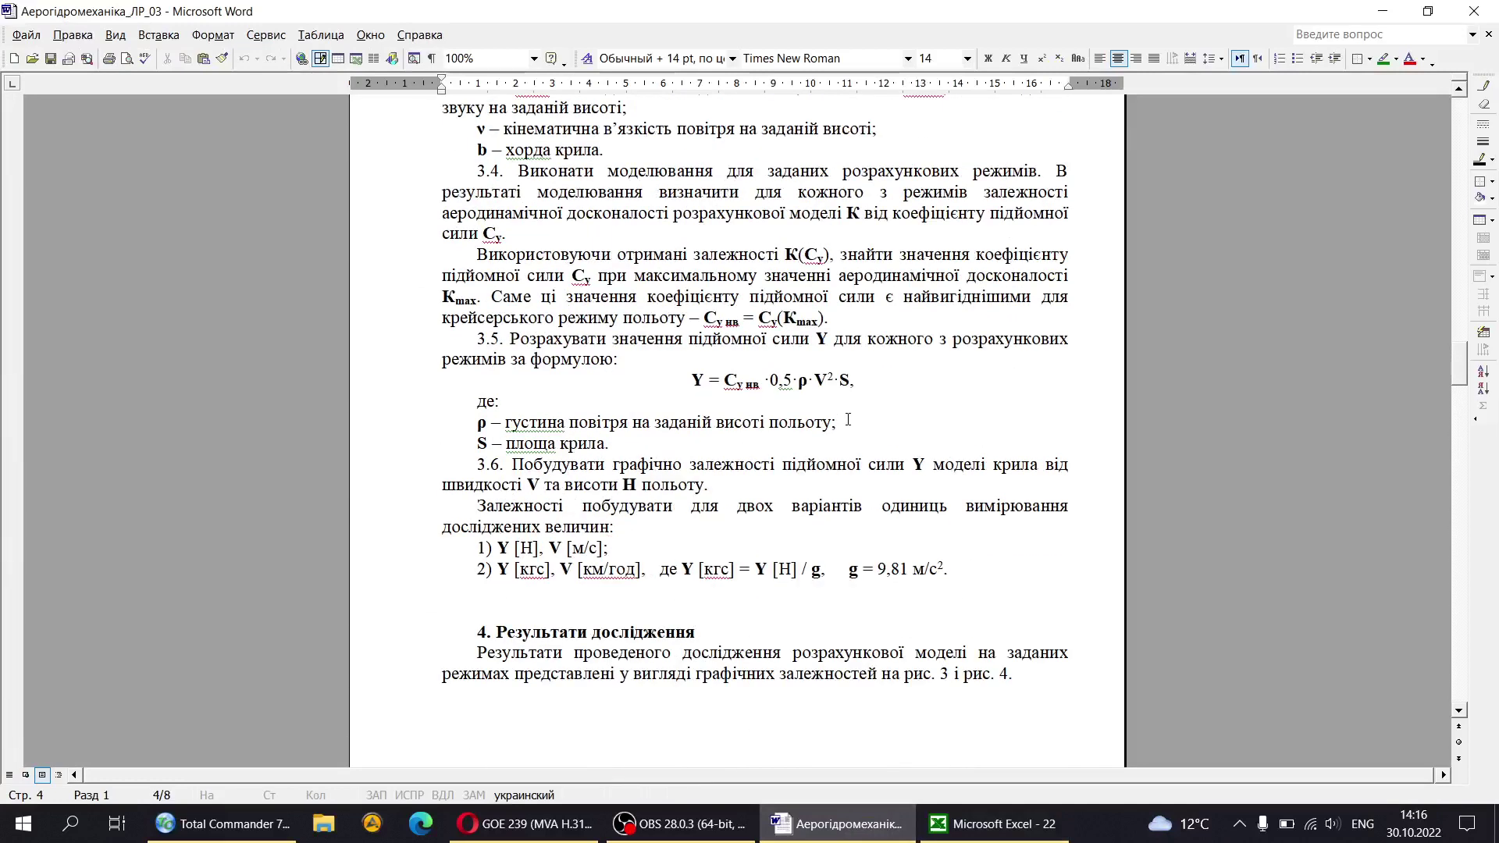
{"action": "double_click", "coordinate": [824, 381]}
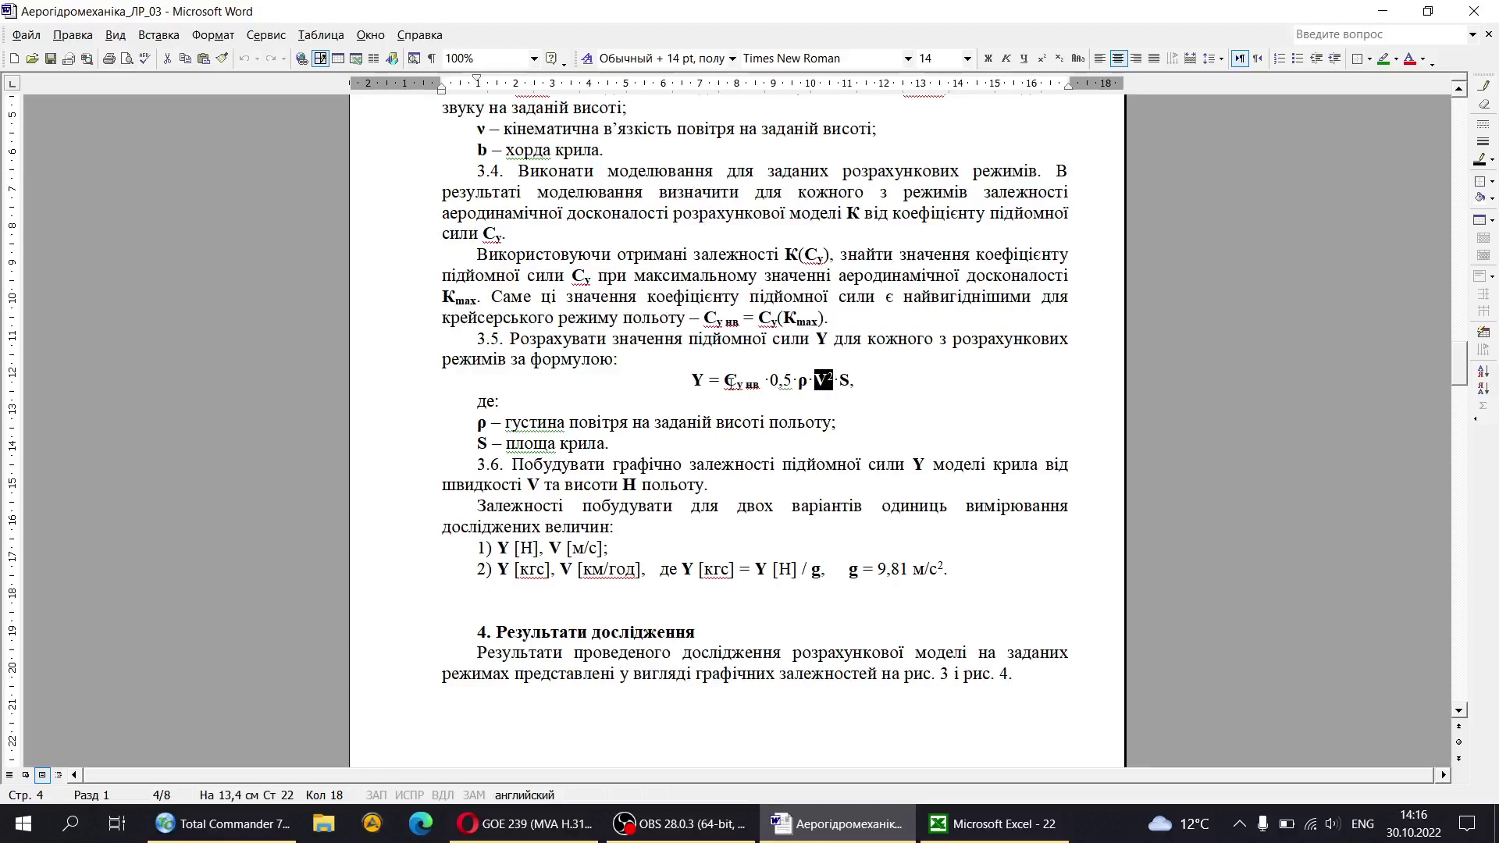
{"action": "left_click_drag", "start_coordinate": [727, 381], "coordinate": [827, 388]}
{"action": "left_click_drag", "start_coordinate": [689, 382], "coordinate": [758, 383]}
{"action": "key", "text": "Left"}
{"action": "scroll", "coordinate": [743, 409], "scroll_direction": "down", "scroll_amount": 15}
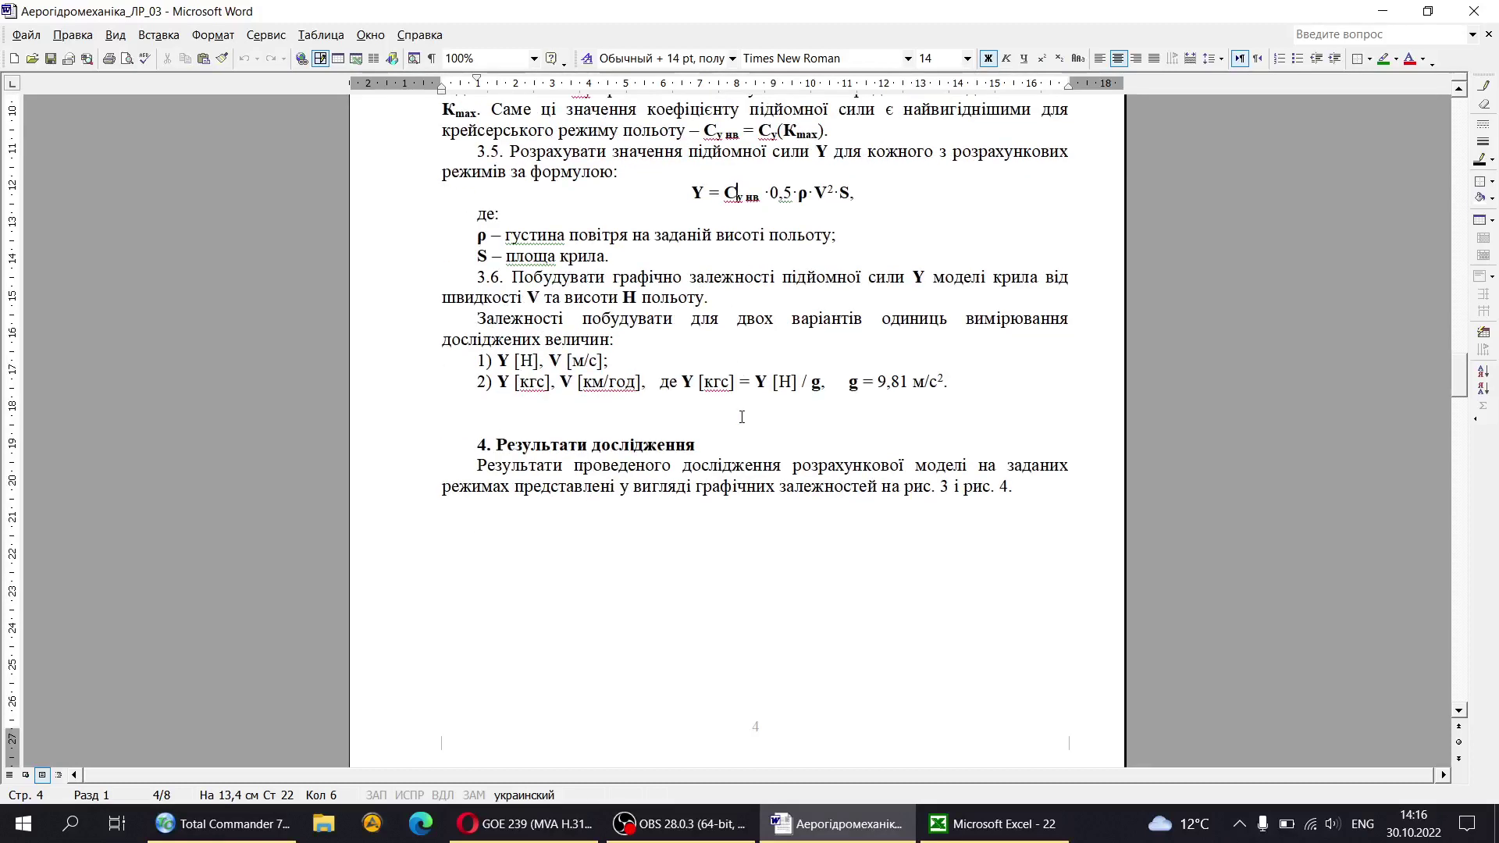
{"action": "left_click", "coordinate": [1015, 840]}
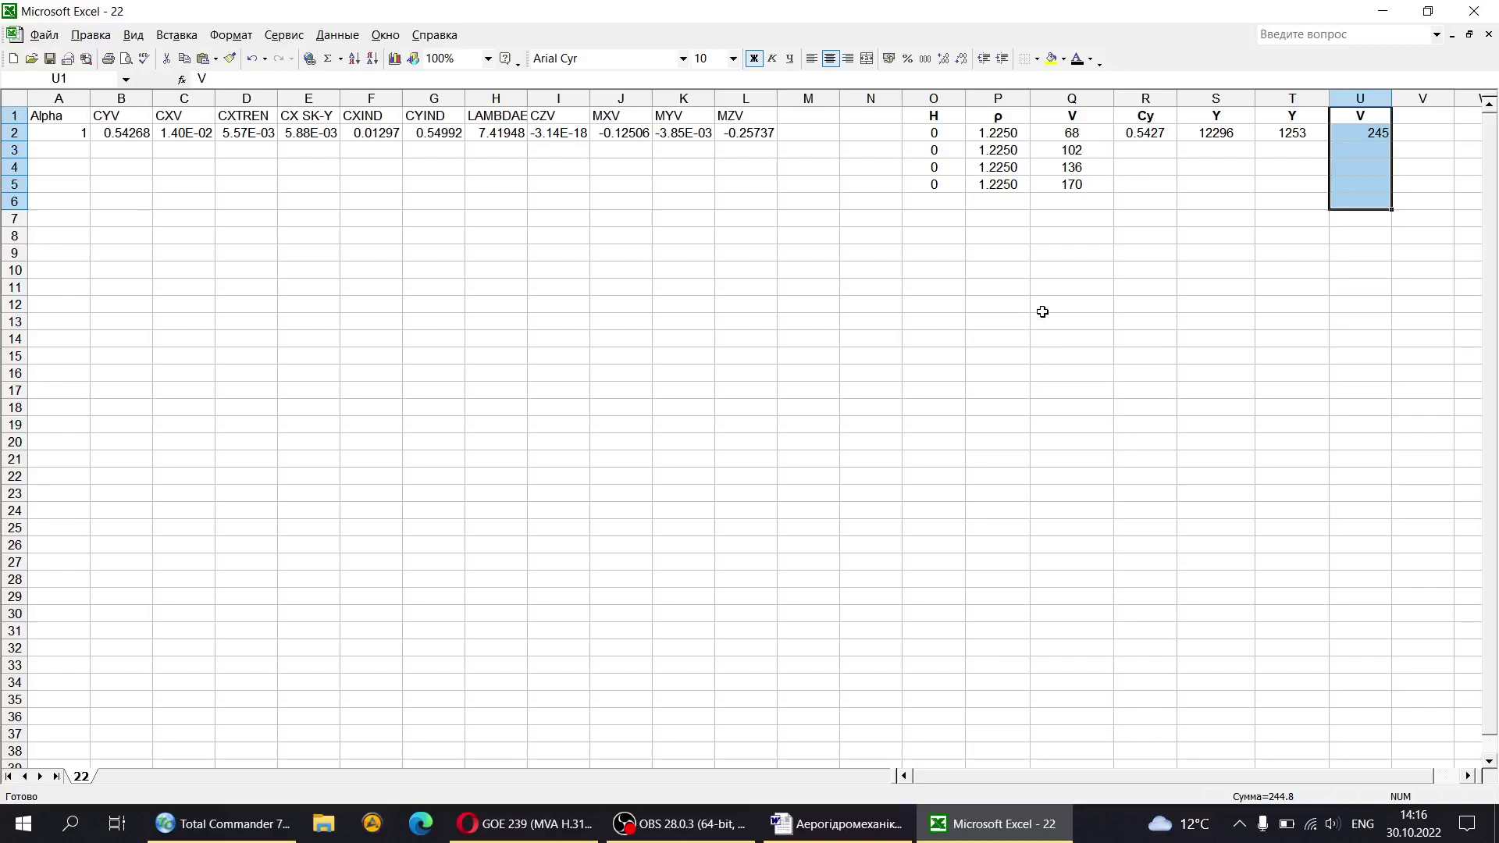
{"action": "left_click", "coordinate": [1135, 148]}
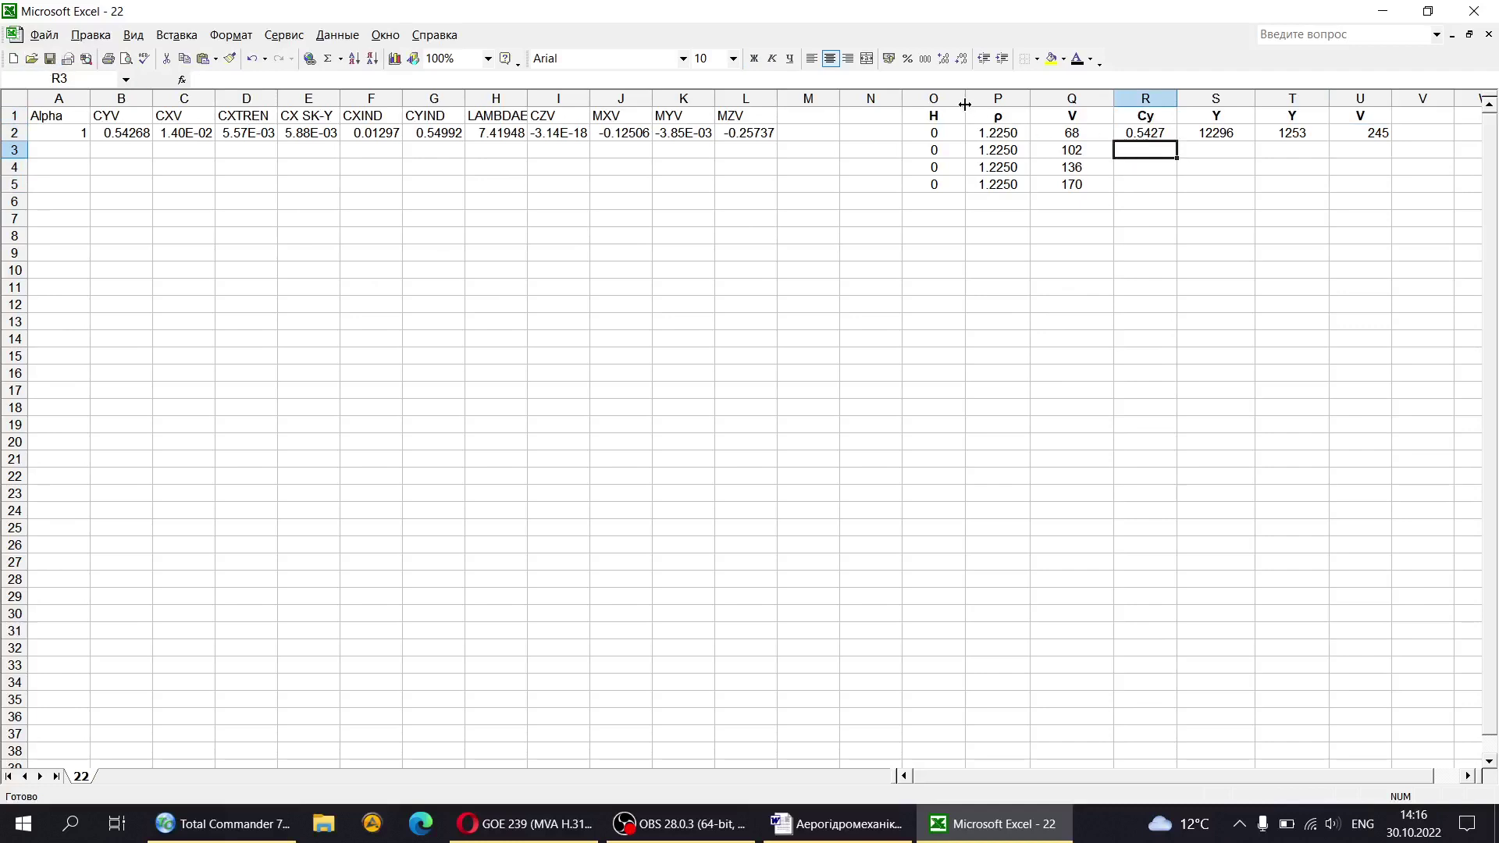
{"action": "left_click_drag", "start_coordinate": [917, 116], "coordinate": [1292, 203]}
{"action": "left_click_drag", "start_coordinate": [1376, 211], "coordinate": [1376, 210]}
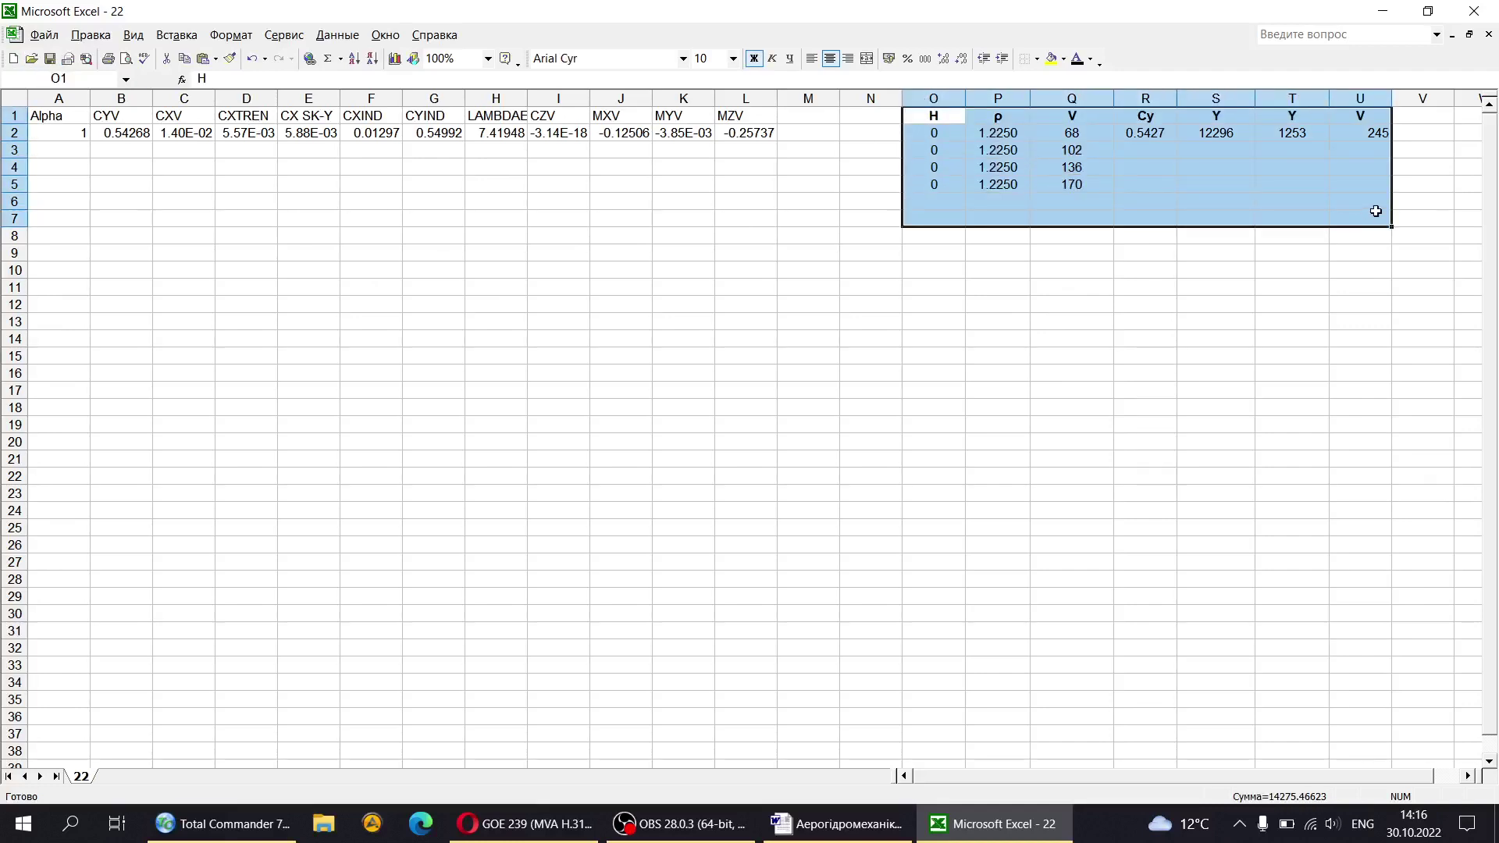
{"action": "left_click", "coordinate": [77, 131]}
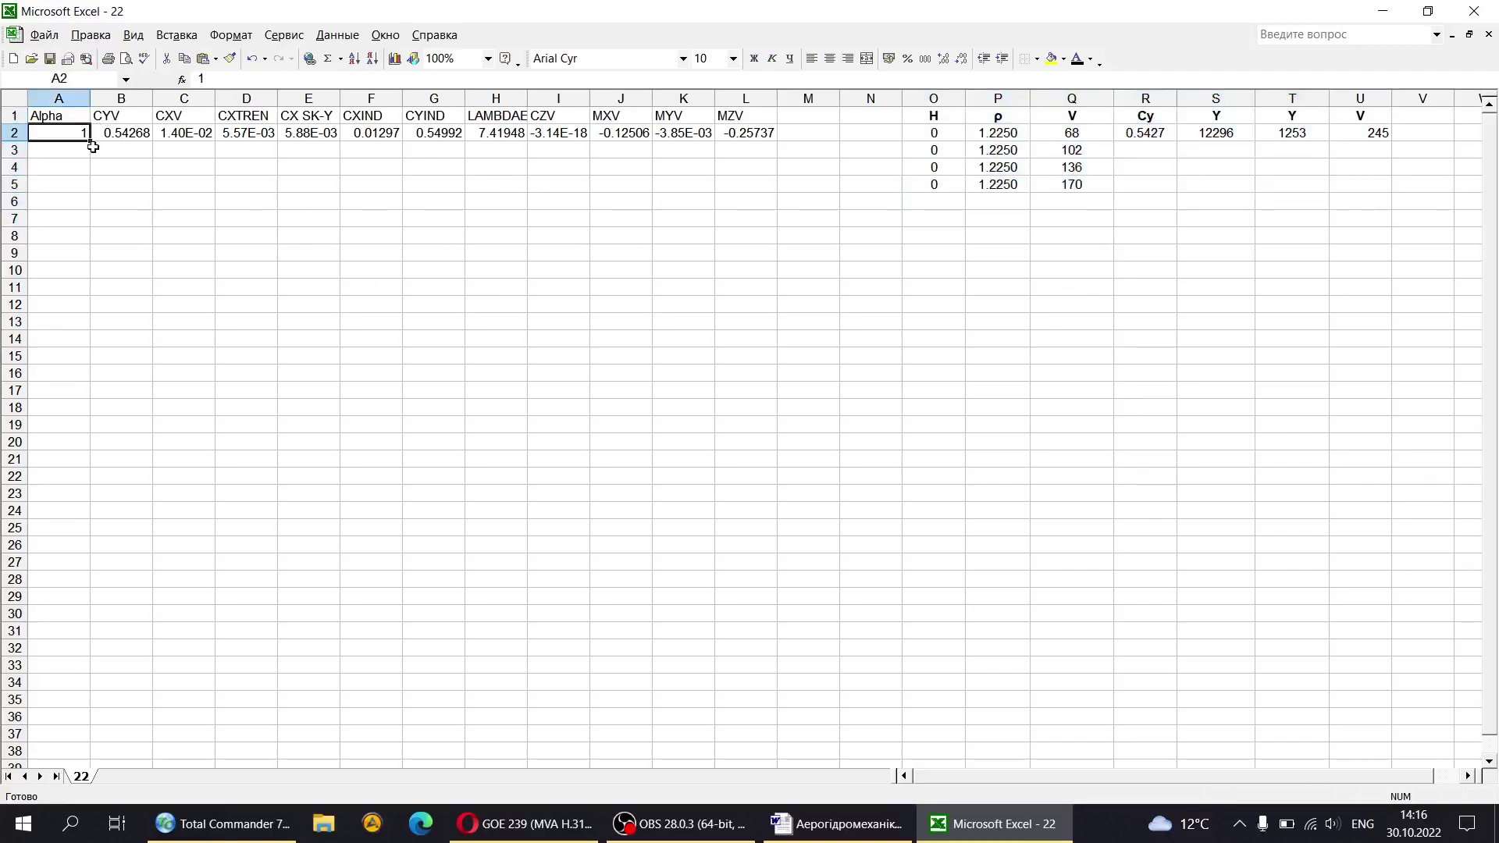
{"action": "type", "text": "1"}
{"action": "key", "text": "Return"}
Step: Open wing.in from the PANSYM folder in Total Commander and duplicate the two-line Mach 0.2 flight-condition block below itself
{"action": "left_click", "coordinate": [223, 823]}
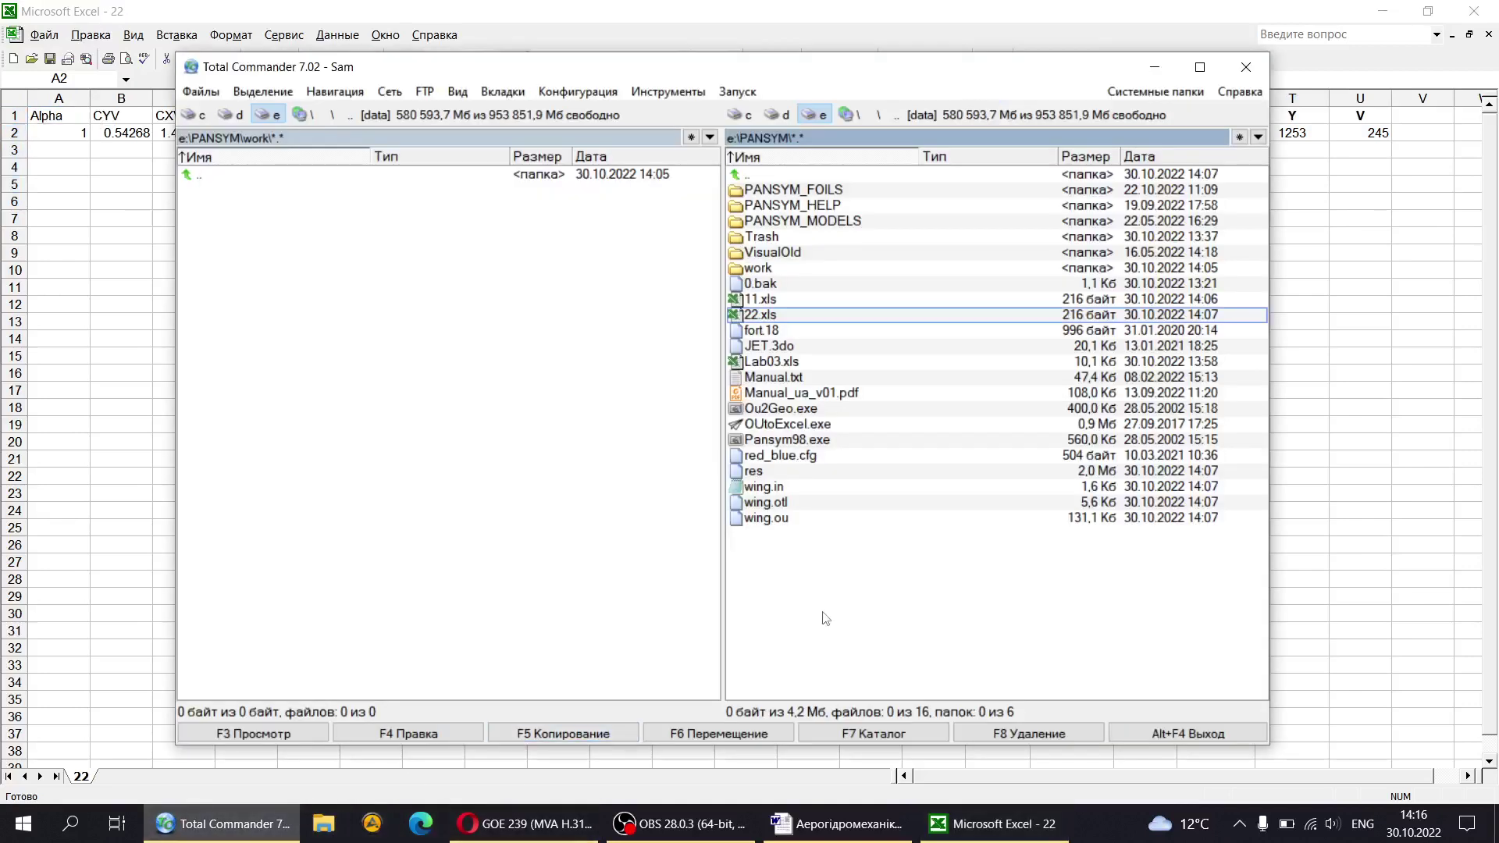
{"action": "double_click", "coordinate": [800, 486]}
{"action": "scroll", "coordinate": [799, 448], "scroll_direction": "down", "scroll_amount": 1}
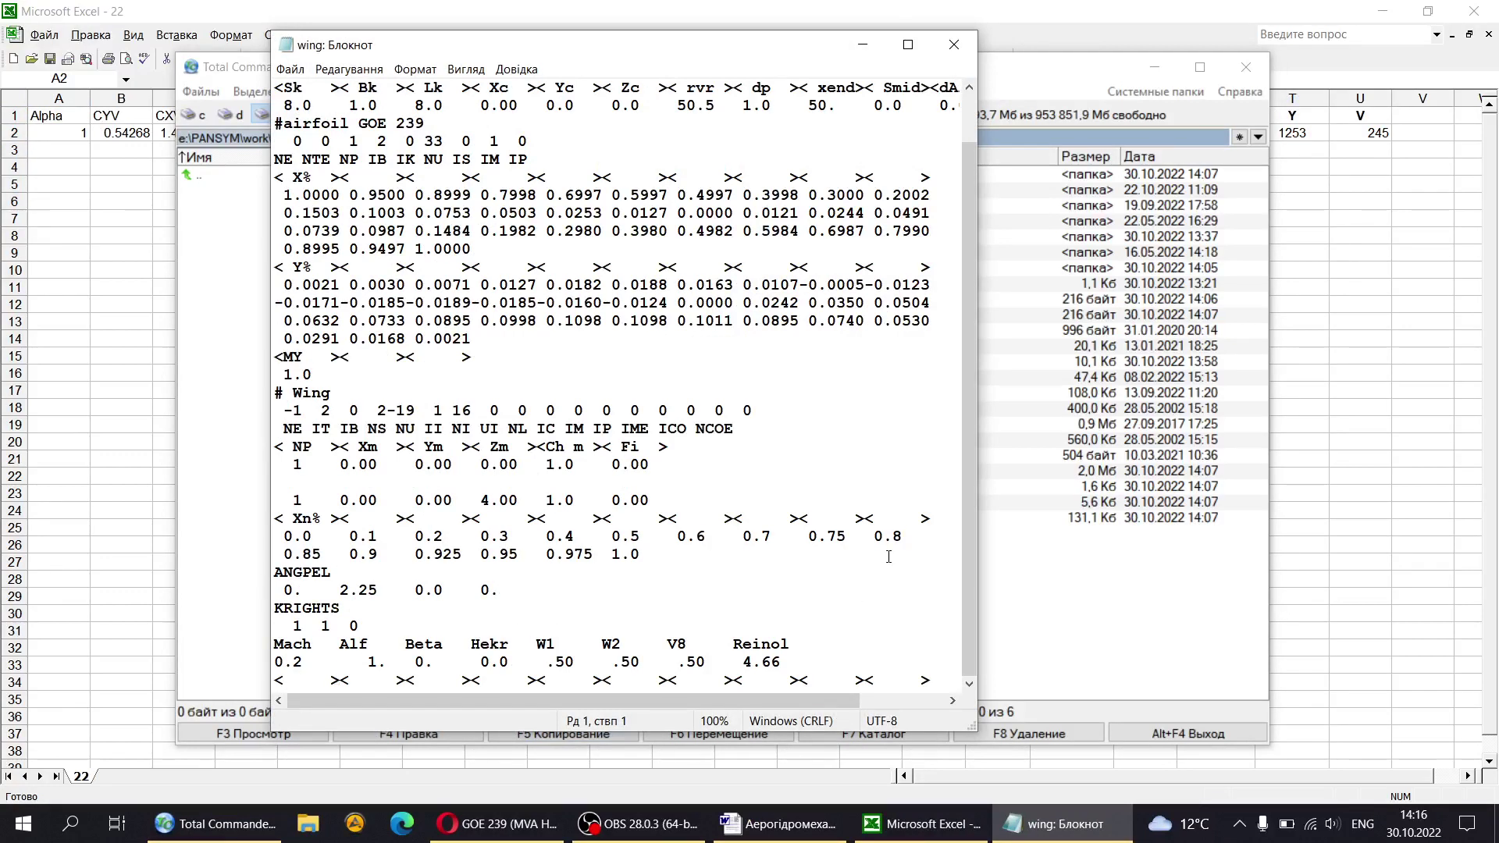
{"action": "double_click", "coordinate": [373, 666]}
{"action": "left_click", "coordinate": [310, 661]}
{"action": "left_click", "coordinate": [949, 677]}
{"action": "key", "text": "Return"}
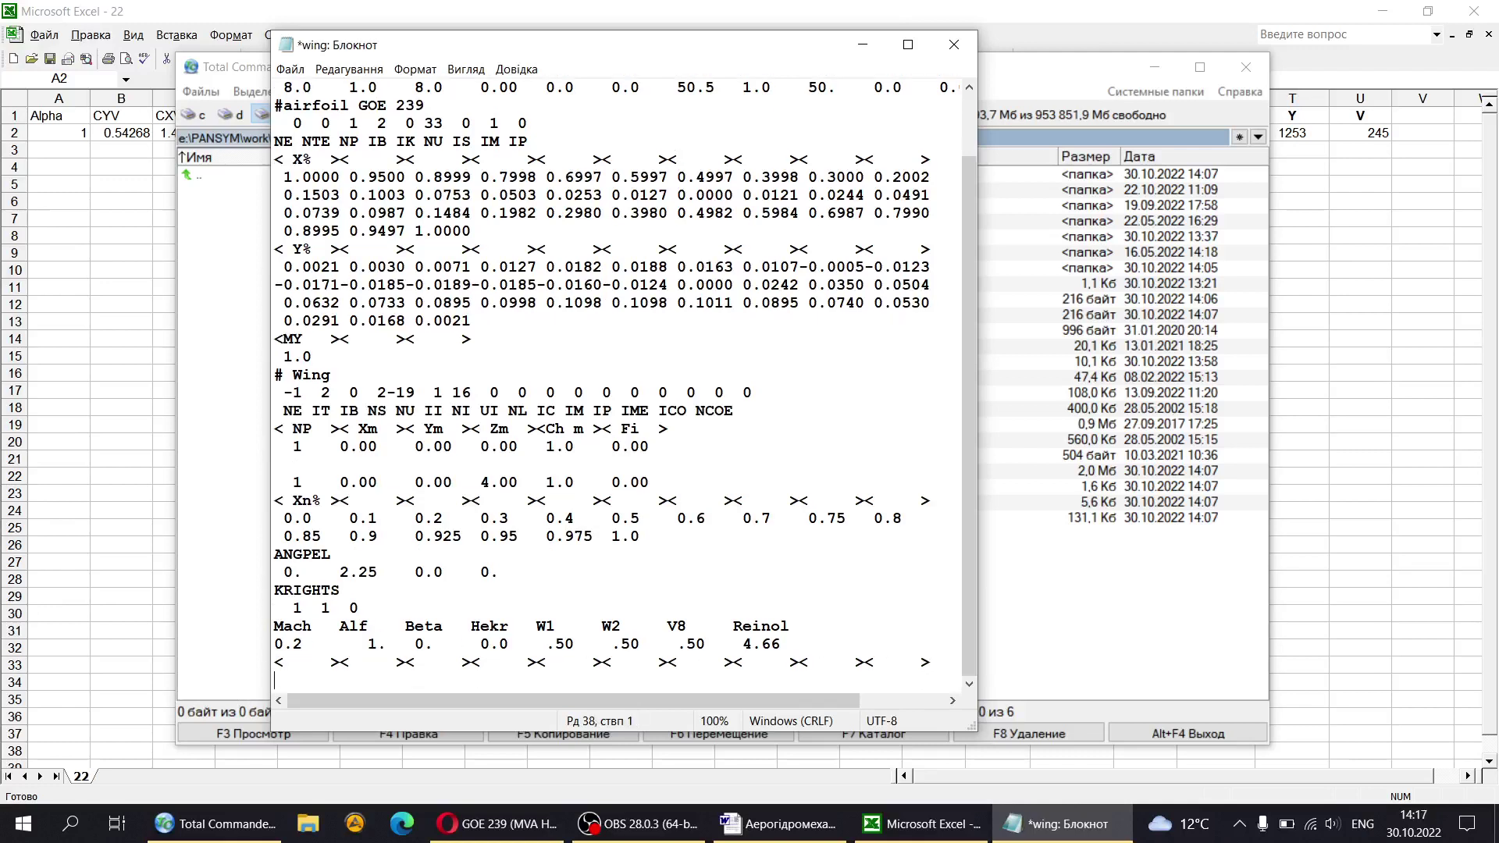
{"action": "left_click_drag", "start_coordinate": [274, 644], "coordinate": [872, 670]}
{"action": "key", "text": "ctrl+c"}
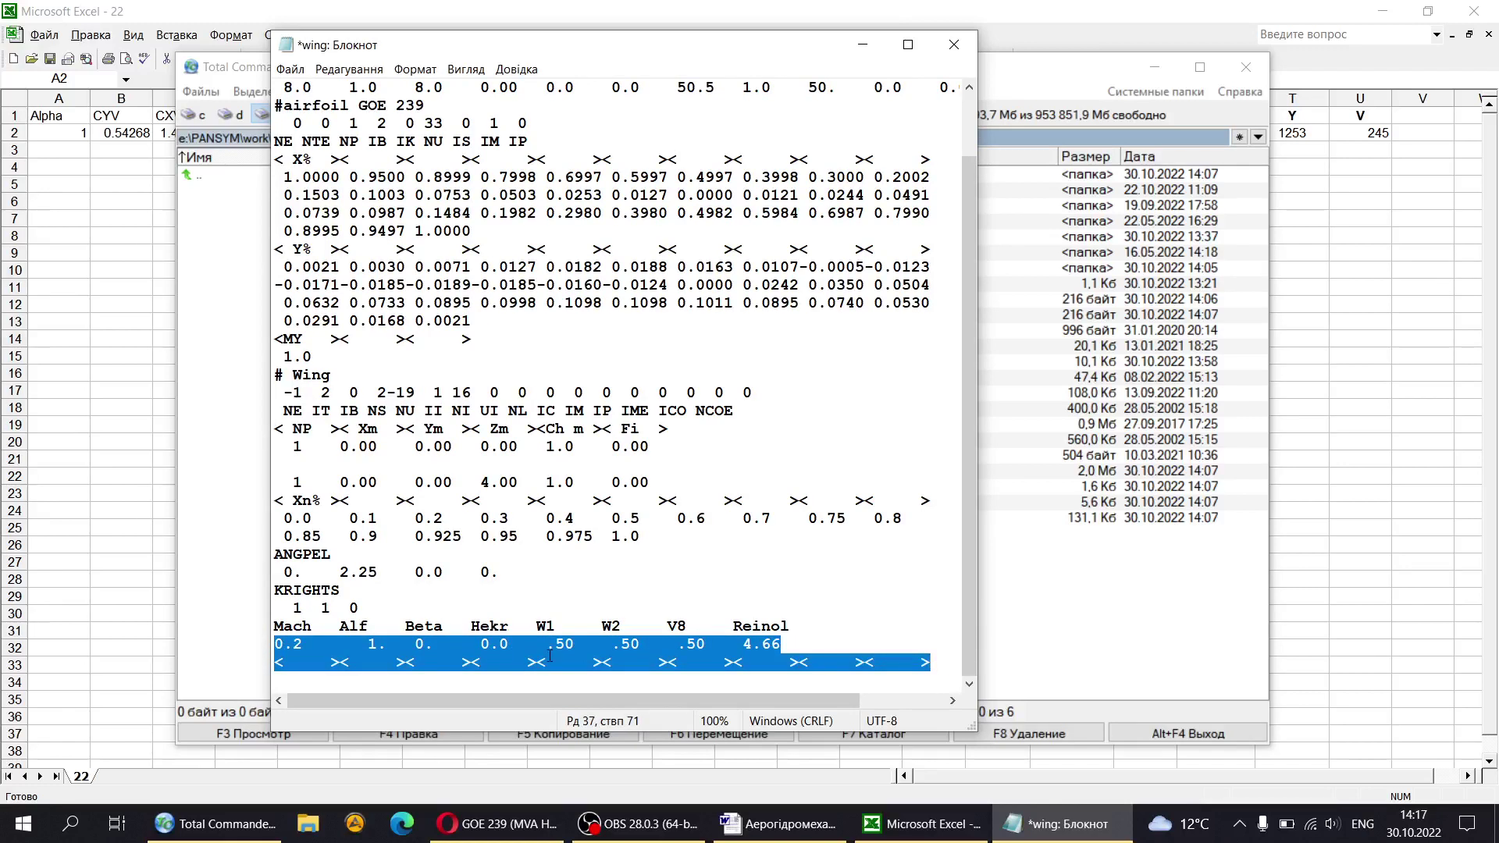
{"action": "left_click", "coordinate": [348, 679]}
{"action": "key", "text": "ctrl+v"}
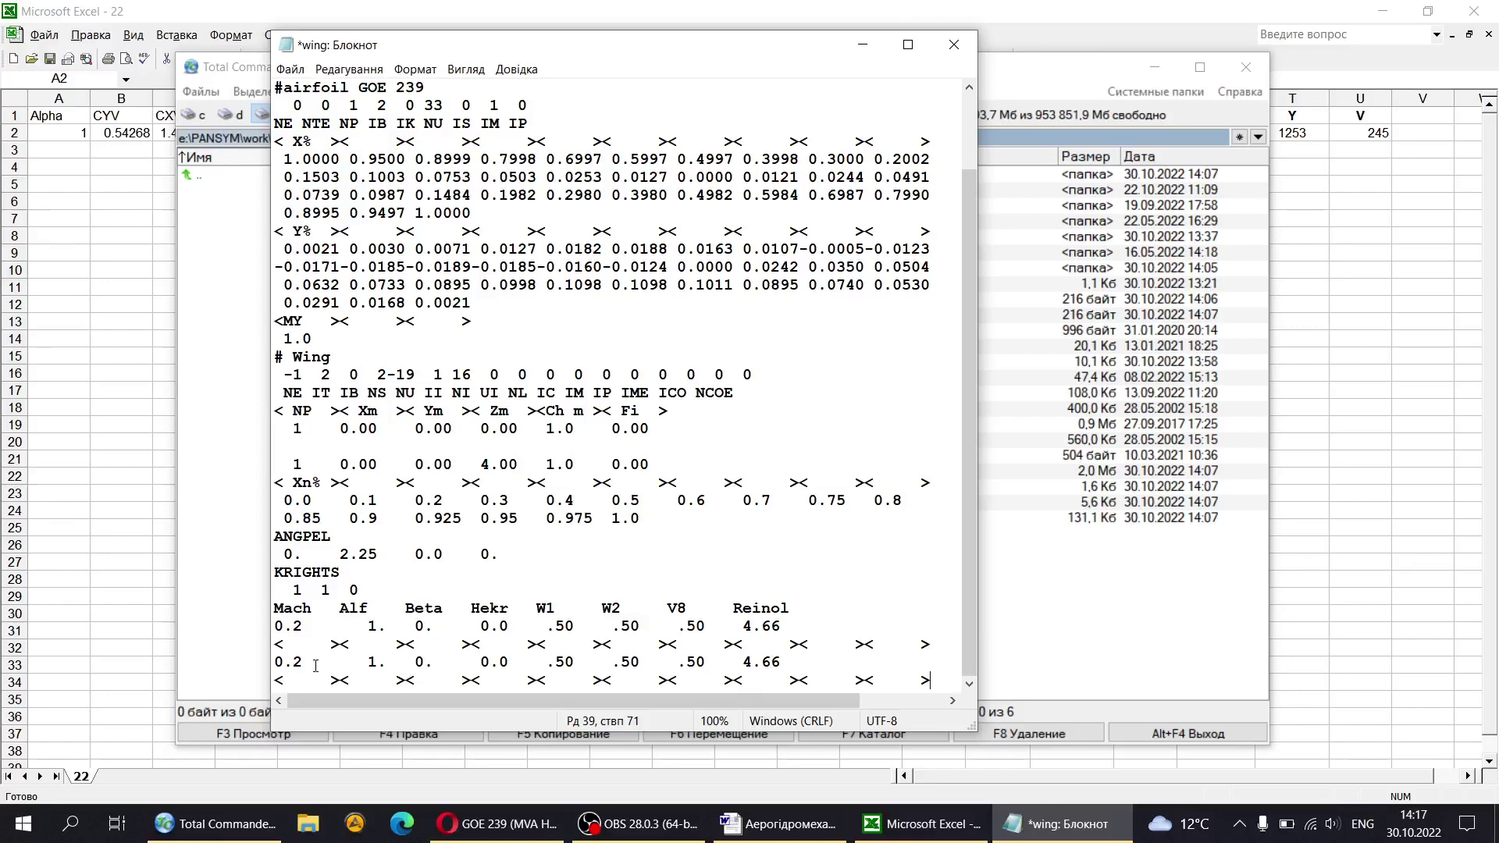
Step: Set the duplicated block's Mach number to 0.3 and its Reinol value to 6.98, taken from Table 3.1 in the Word document
{"action": "left_click_drag", "start_coordinate": [303, 661], "coordinate": [294, 661]}
{"action": "type", "text": "3"}
{"action": "left_click", "coordinate": [777, 824]}
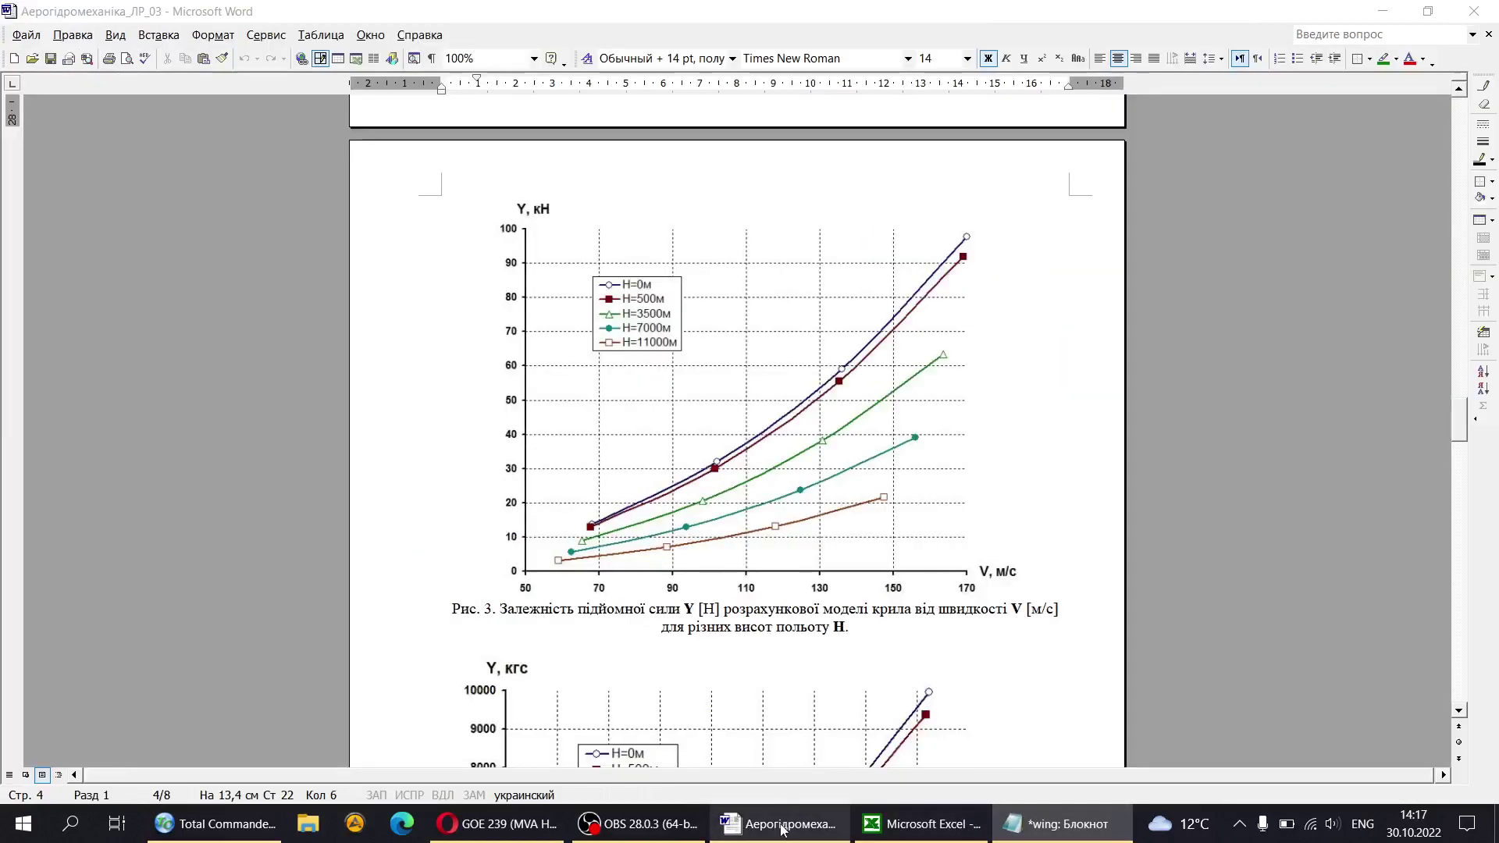
{"action": "scroll", "coordinate": [883, 659], "scroll_direction": "up", "scroll_amount": 20}
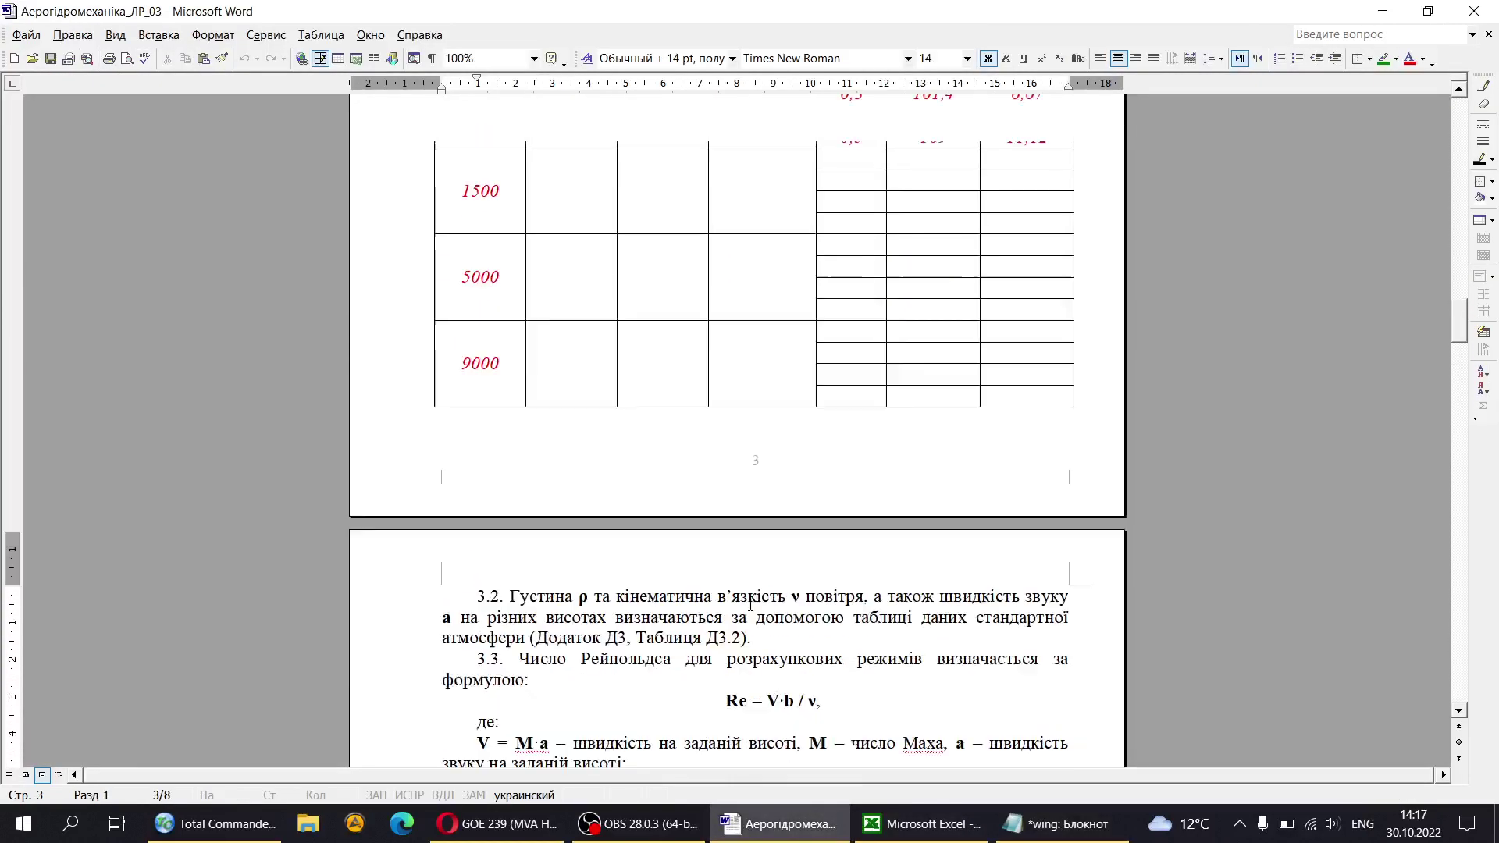
{"action": "left_click", "coordinate": [1061, 824]}
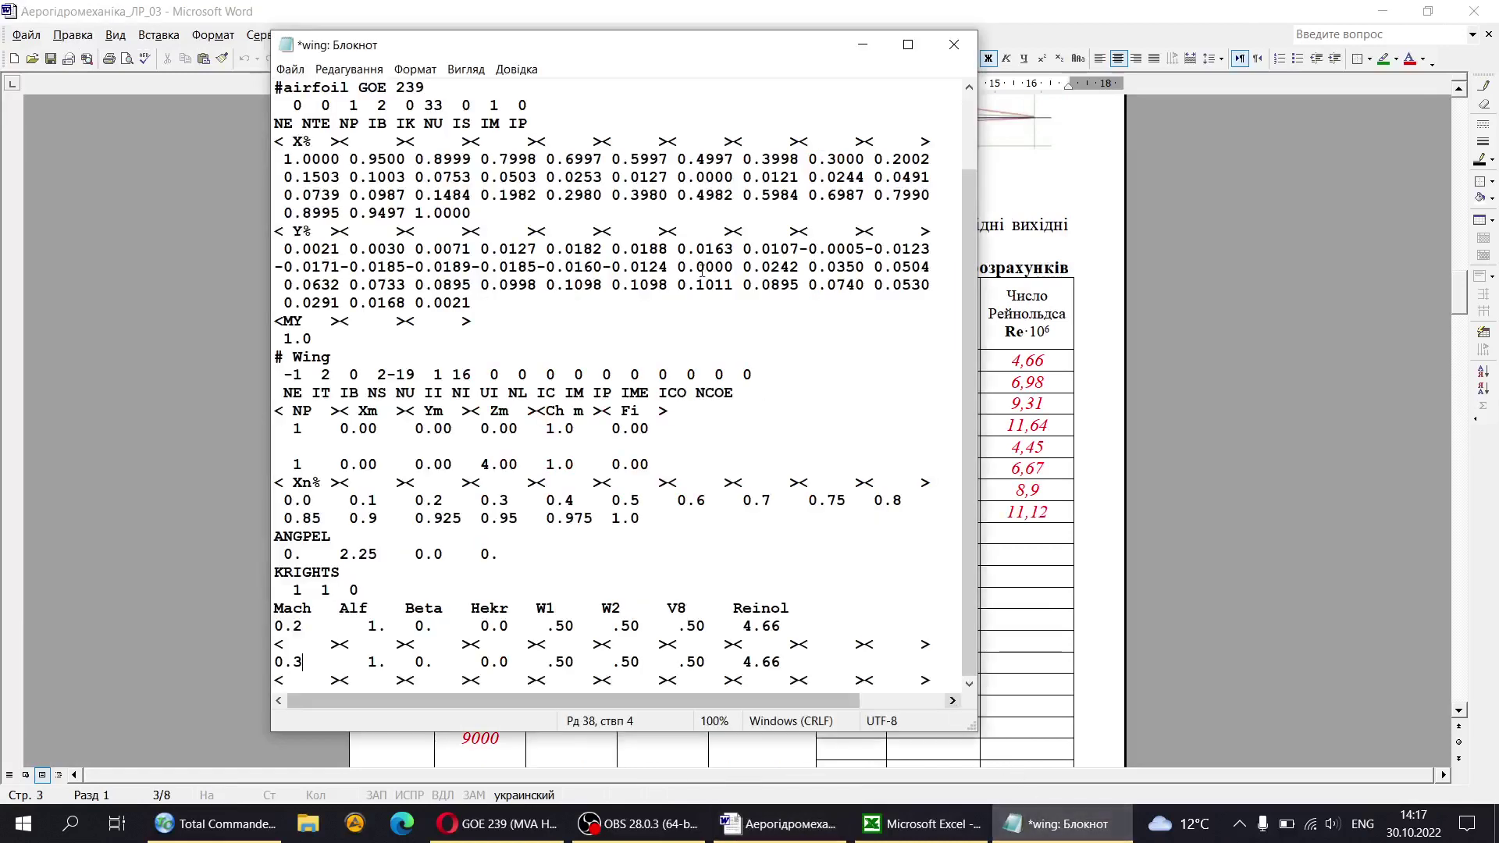
{"action": "left_click_drag", "start_coordinate": [696, 58], "coordinate": [637, 60]}
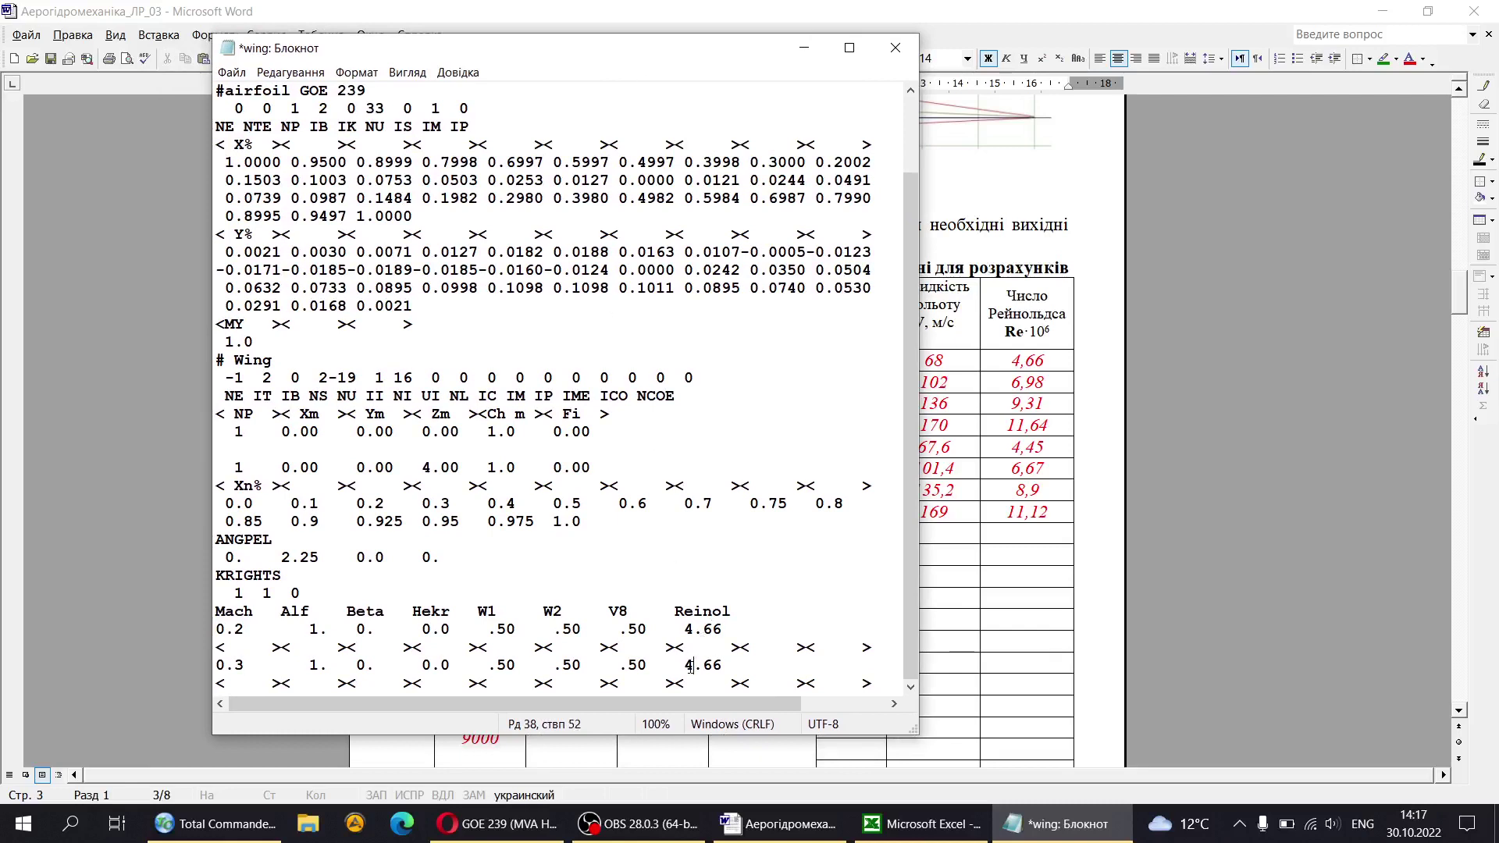
{"action": "left_click_drag", "start_coordinate": [690, 665], "coordinate": [725, 667]}
{"action": "type", "text": "6.98"}
Step: Set the fifth control value on the third line of wing.in to 2, and save and close the file
{"action": "scroll", "coordinate": [400, 443], "scroll_direction": "up", "scroll_amount": 2}
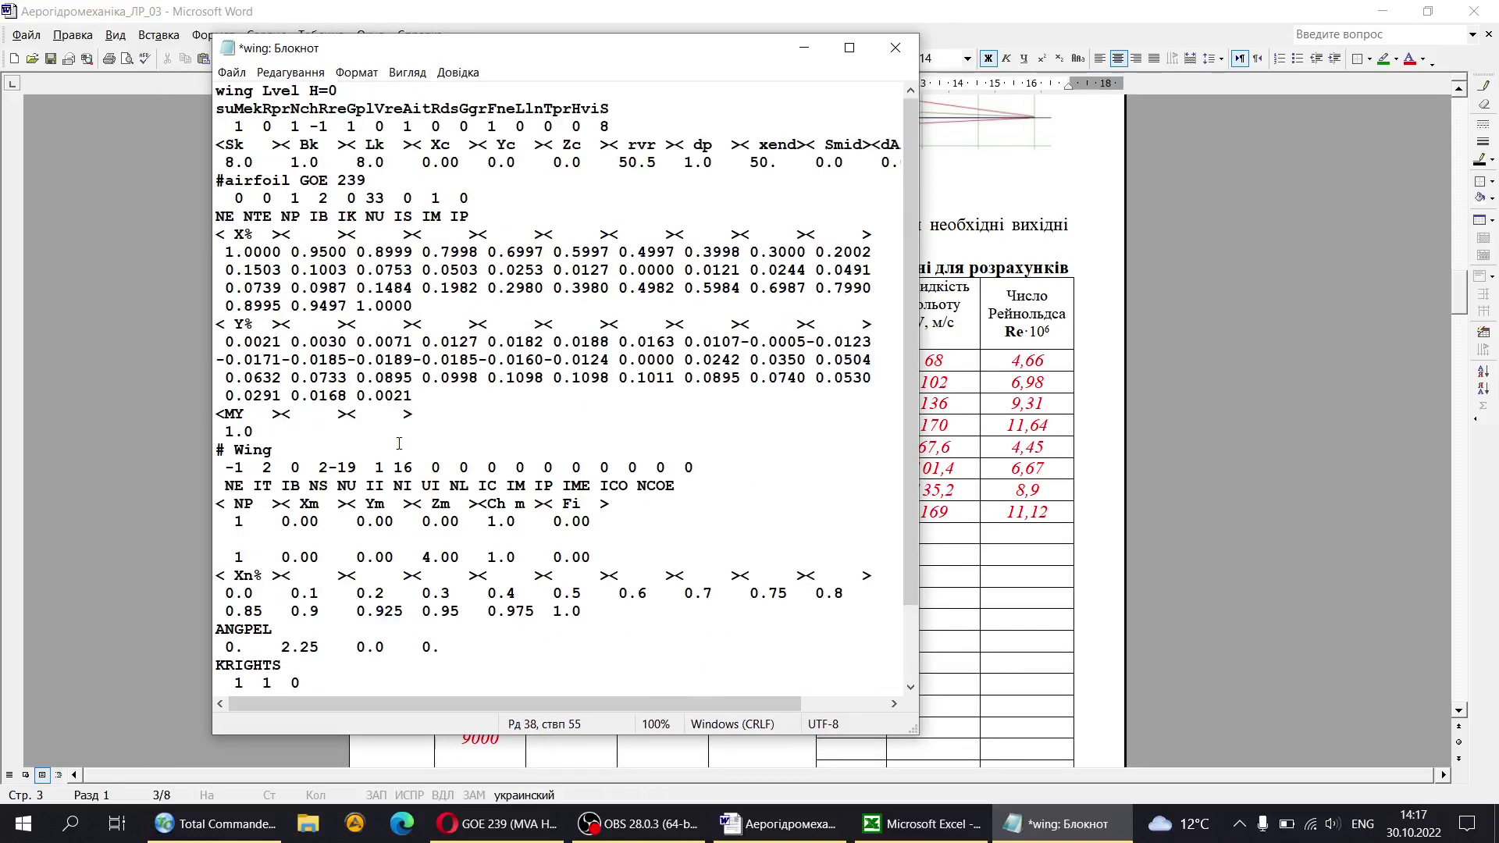
{"action": "double_click", "coordinate": [350, 127]}
{"action": "double_click", "coordinate": [406, 127]}
{"action": "left_click", "coordinate": [346, 130]}
{"action": "key", "text": "Delete"}
{"action": "type", "text": "2"}
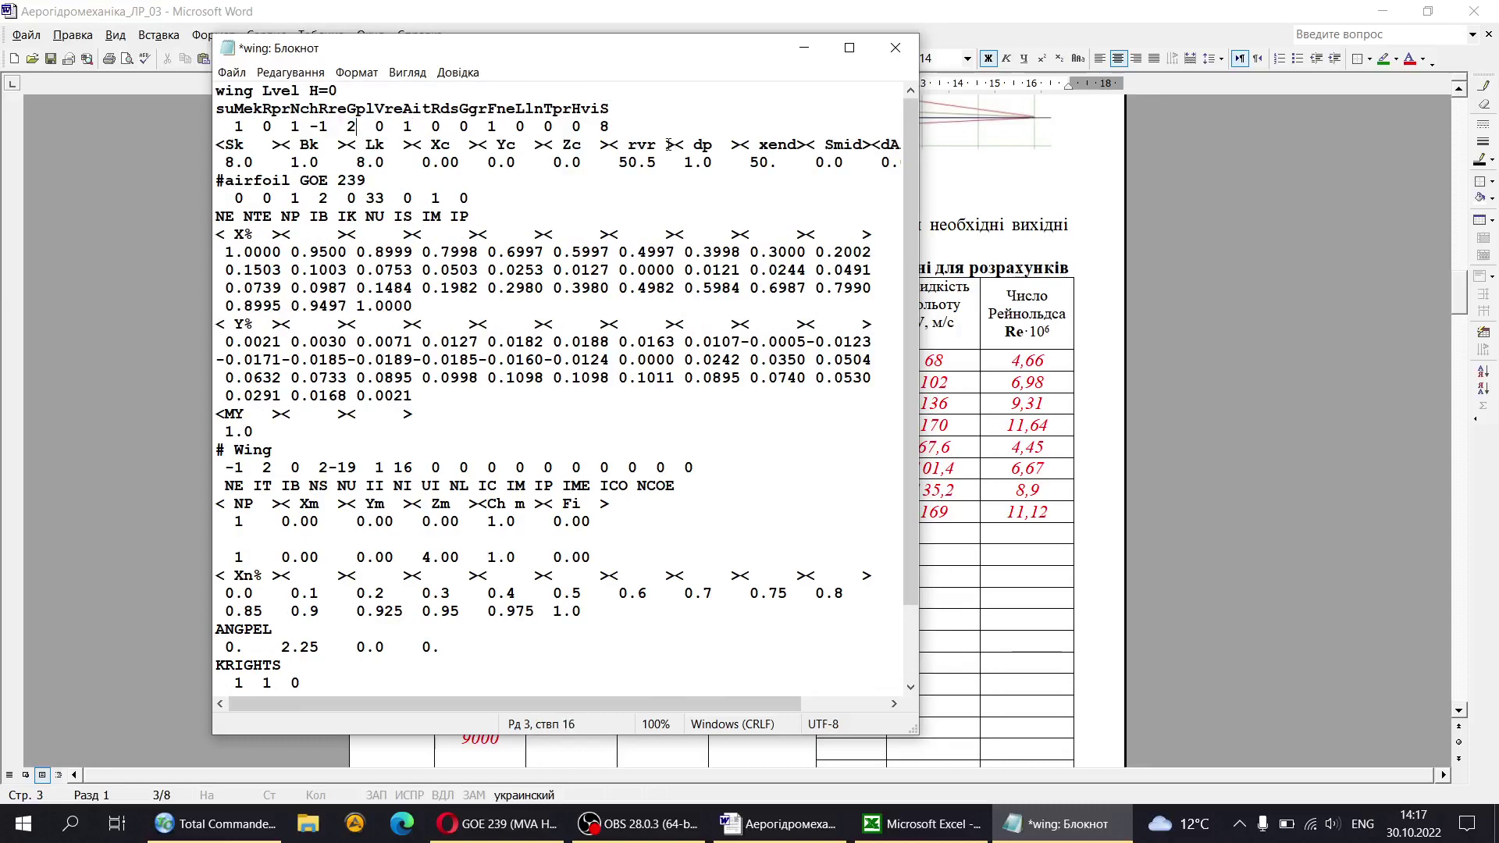
{"action": "left_click", "coordinate": [896, 47]}
{"action": "left_click", "coordinate": [616, 419]}
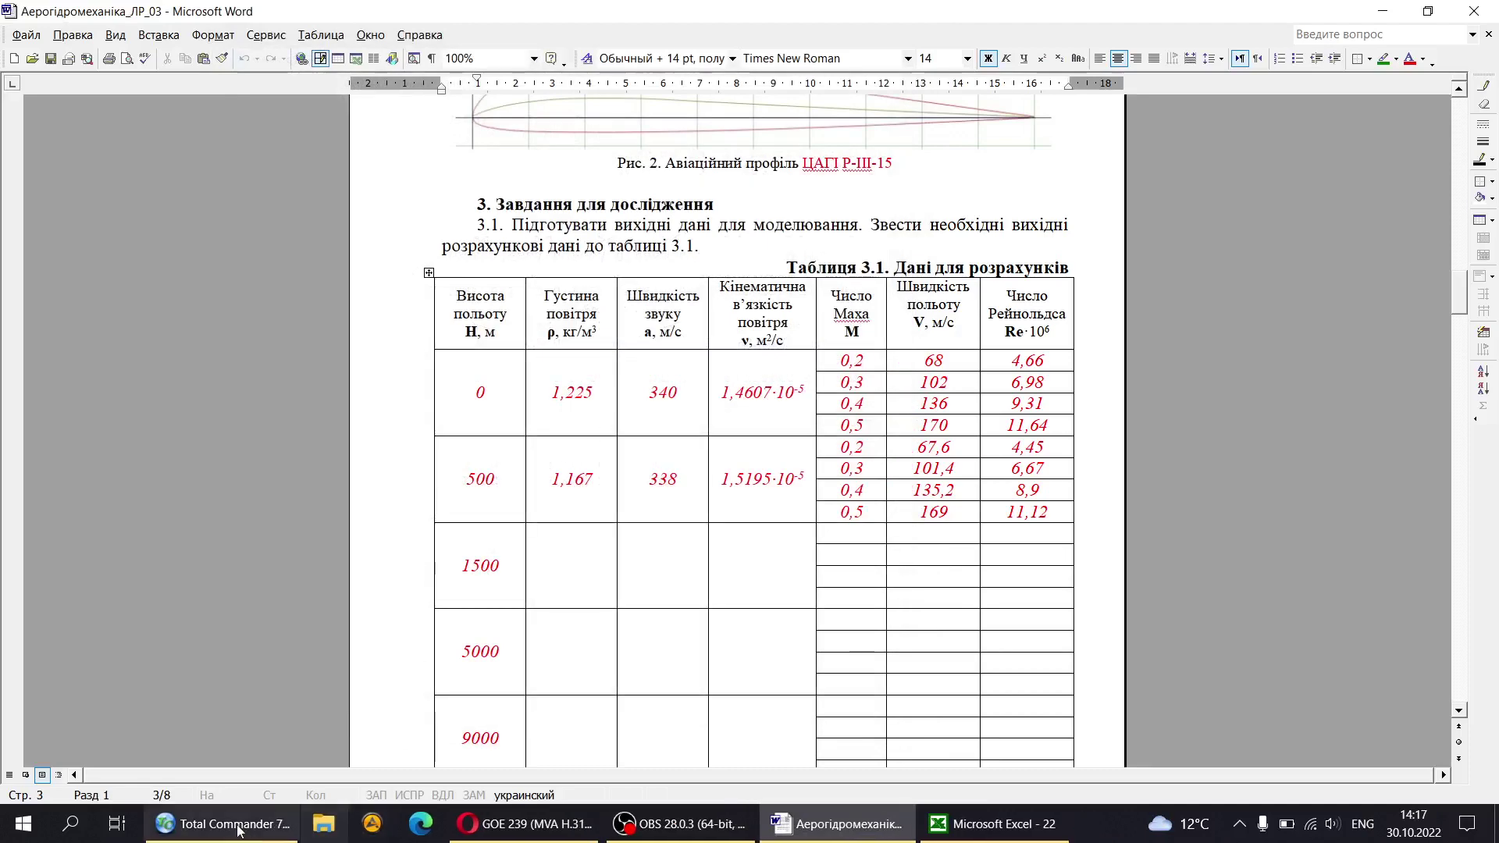
Step: Run Pansym98.exe from Total Commander with the input file name wing
{"action": "left_click", "coordinate": [227, 824]}
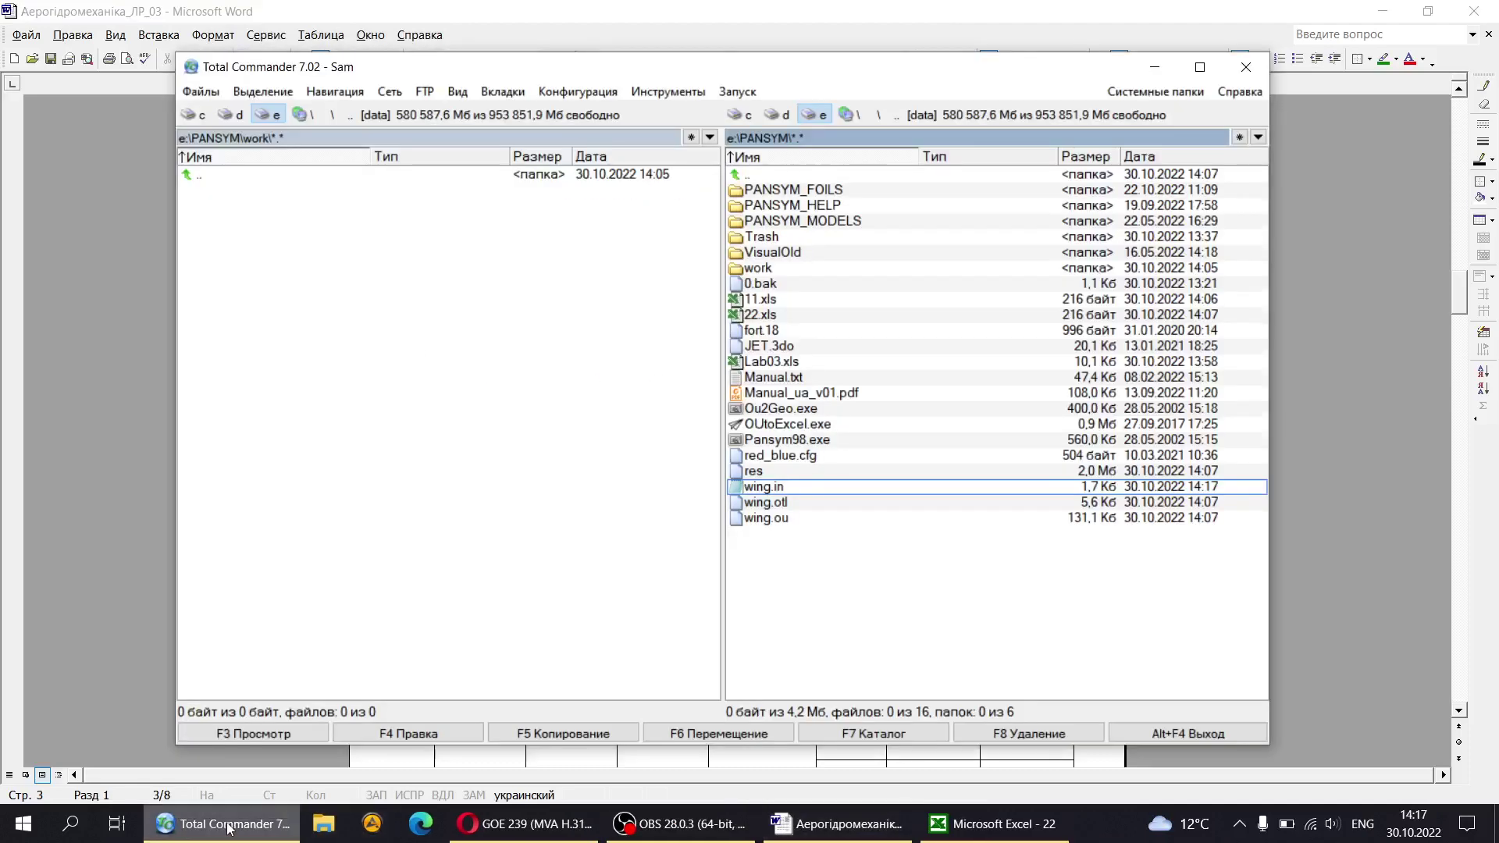
{"action": "double_click", "coordinate": [785, 439]}
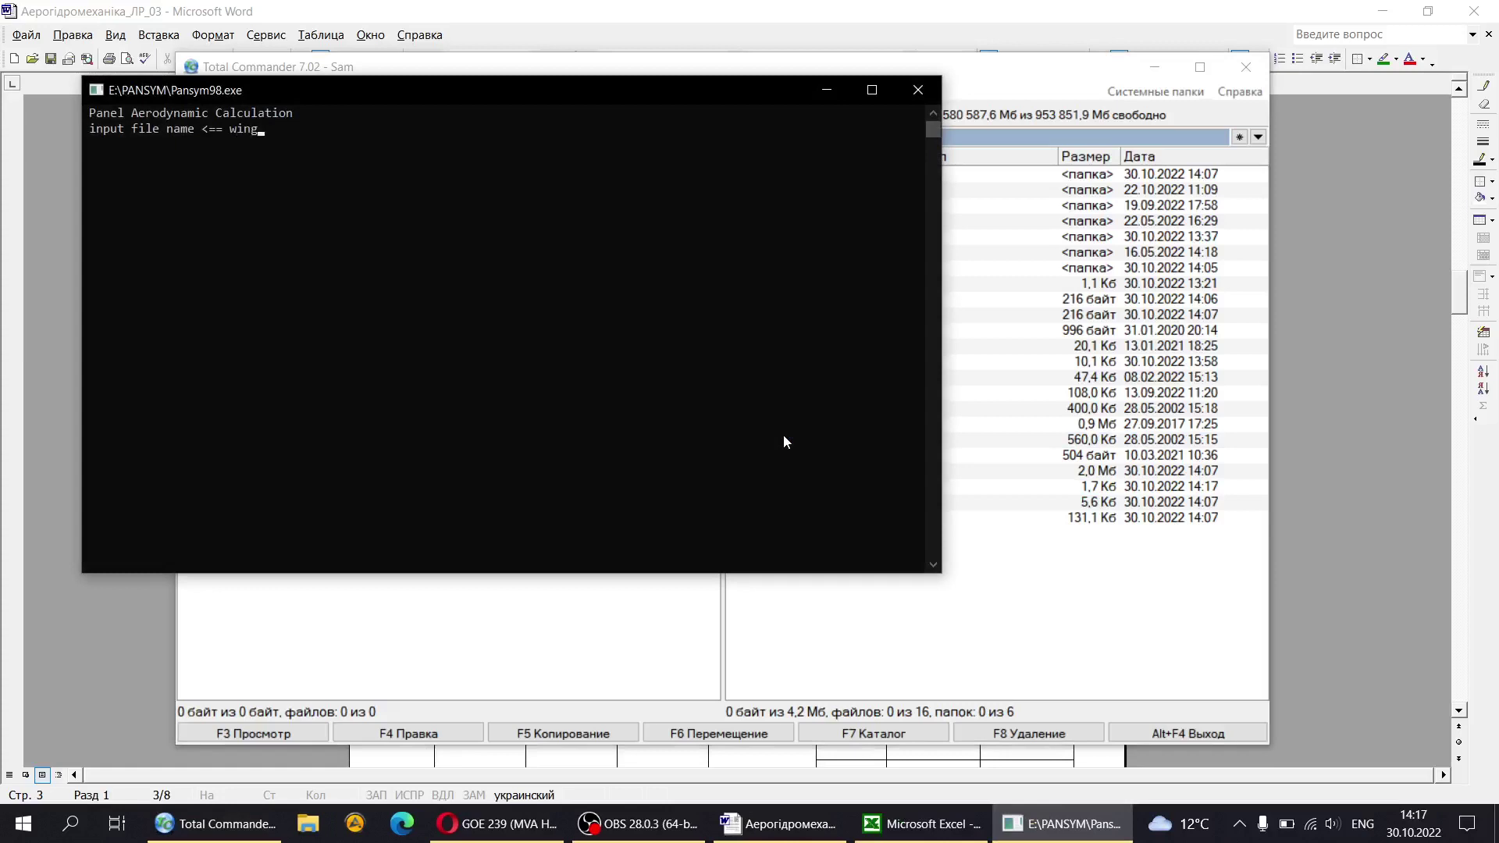
{"action": "type", "text": "wing"}
{"action": "key", "text": "Return"}
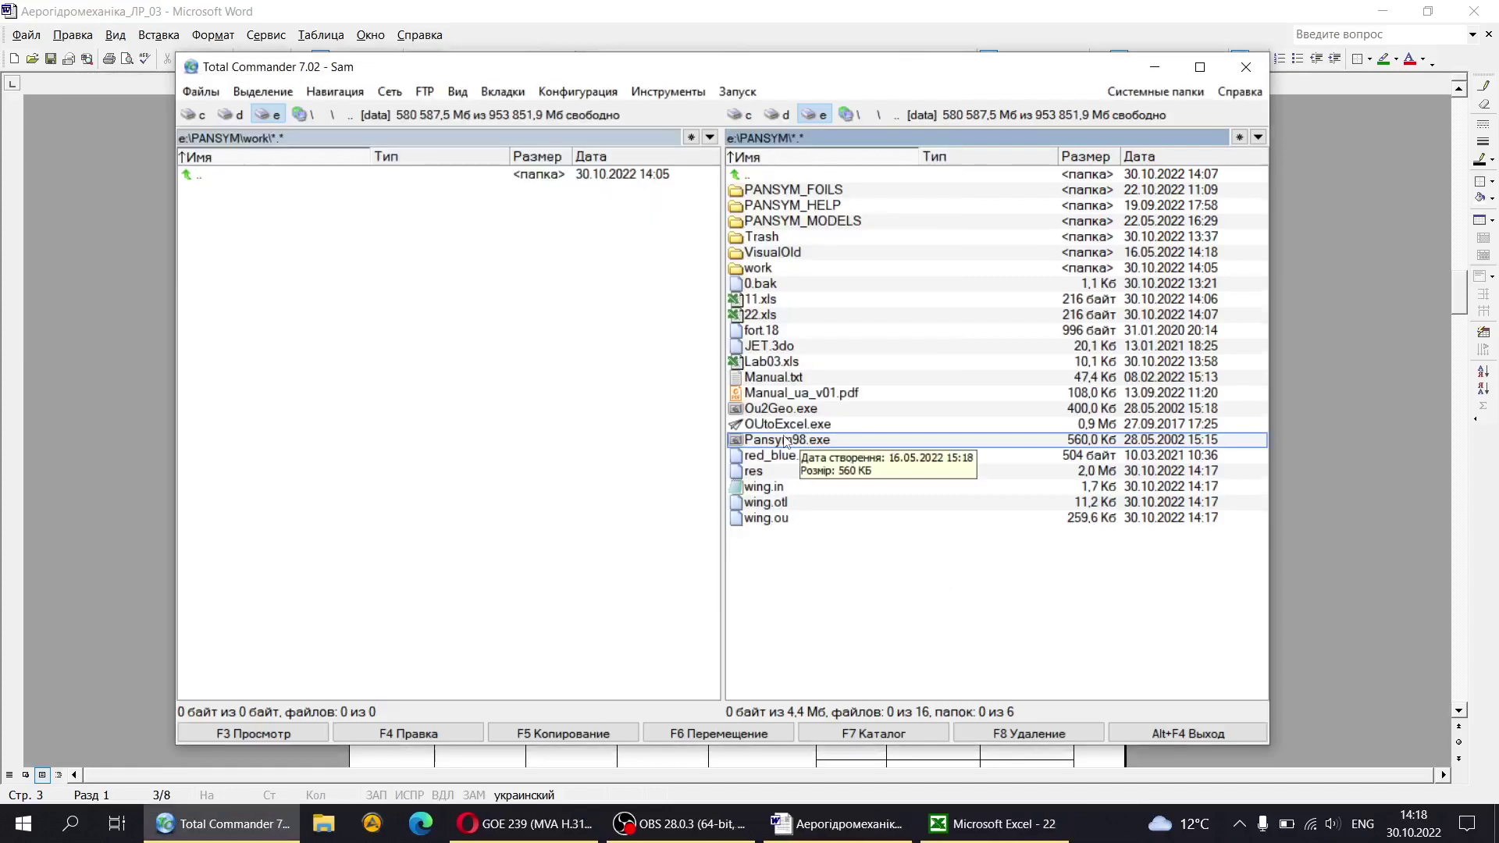
Step: Load wing.ou into OUtoExcel and analyze it, then close the tool
{"action": "double_click", "coordinate": [789, 424]}
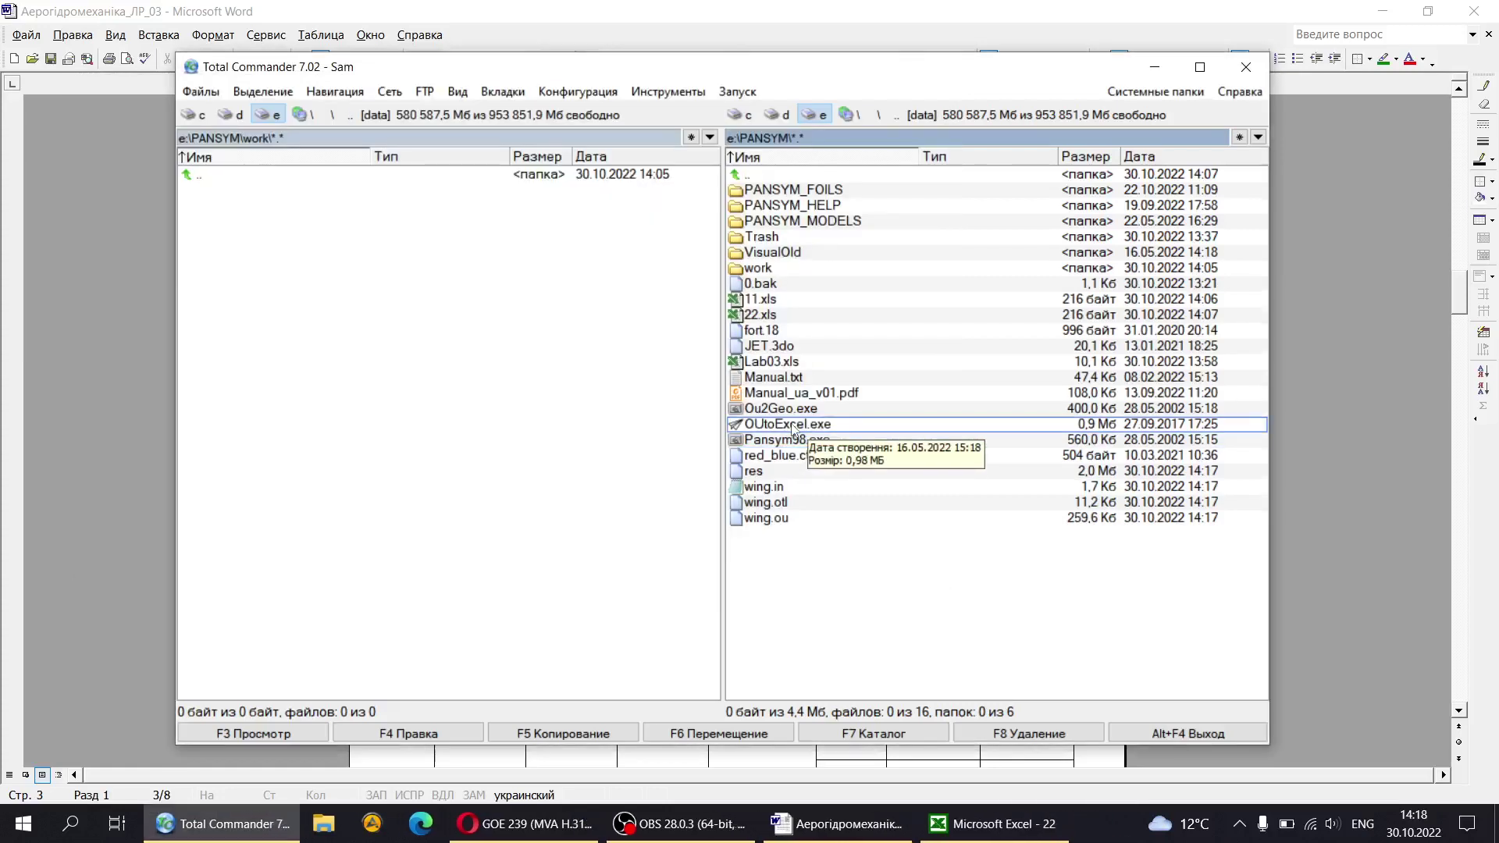
{"action": "left_click", "coordinate": [377, 557]}
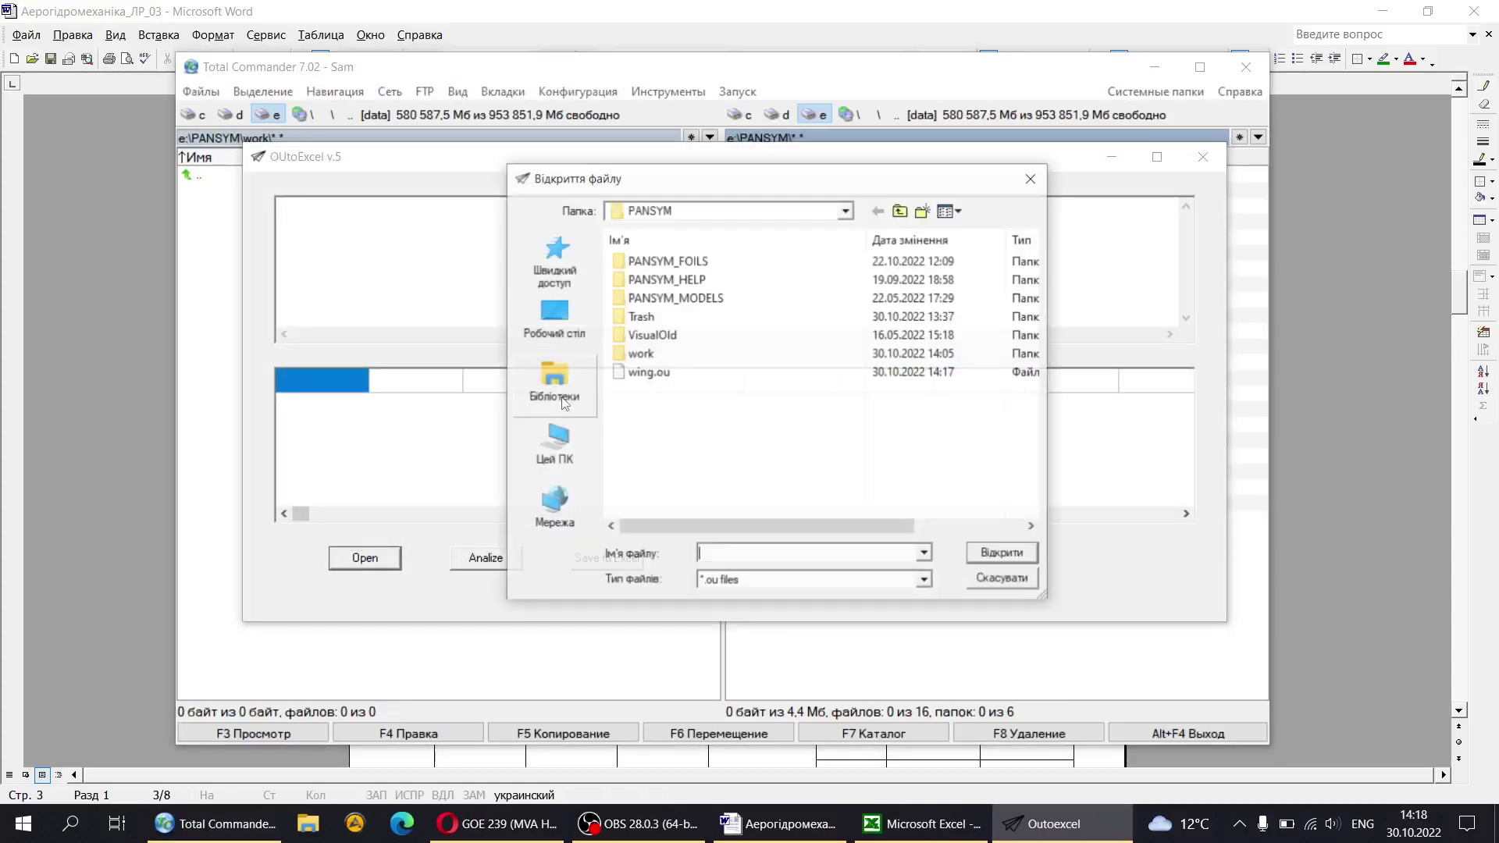
{"action": "left_click", "coordinate": [663, 373]}
{"action": "left_click", "coordinate": [990, 554]}
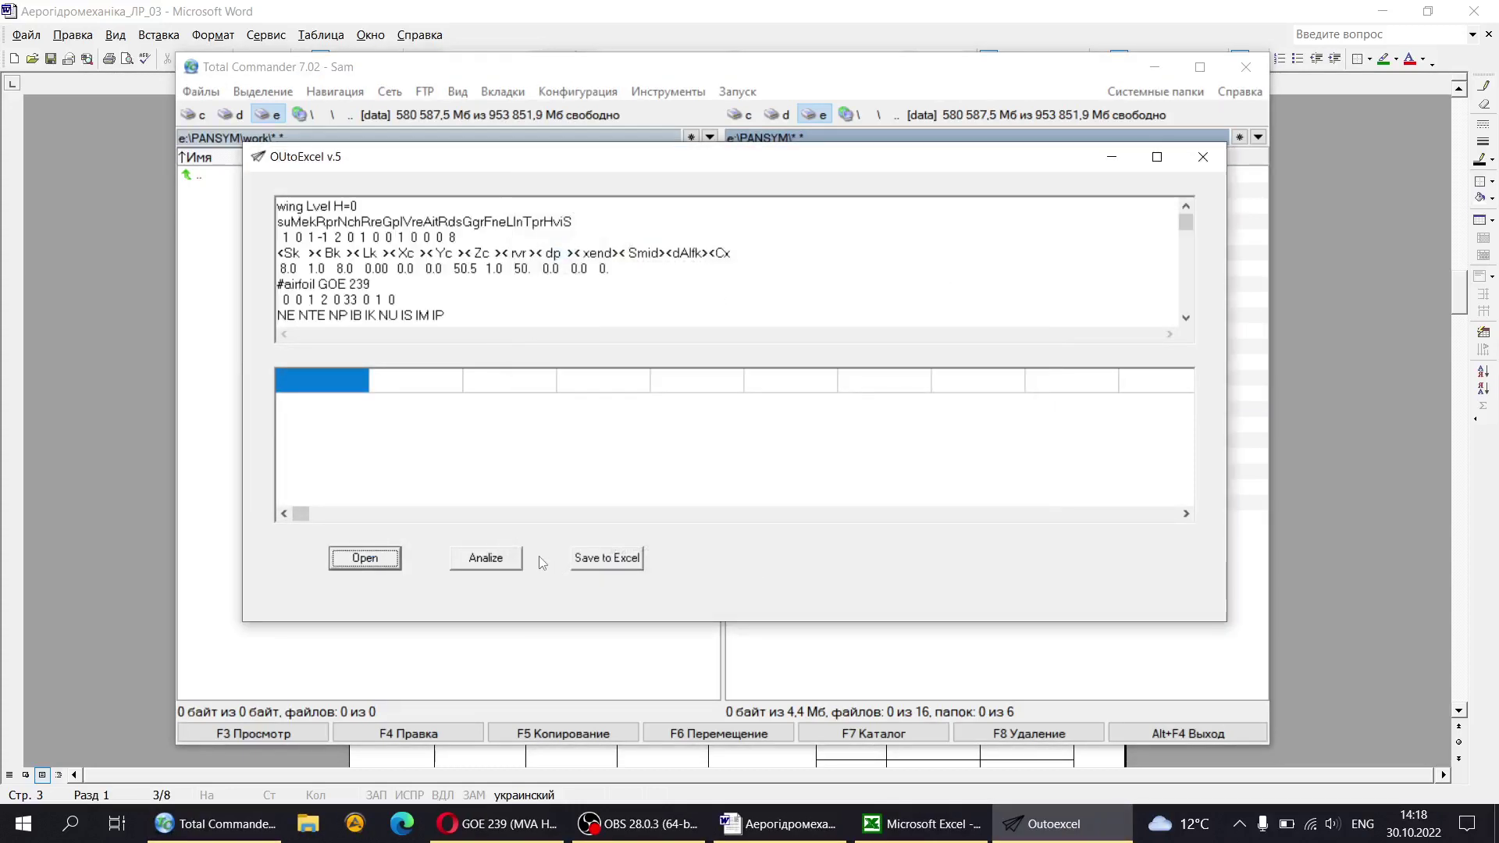
{"action": "left_click", "coordinate": [511, 559]}
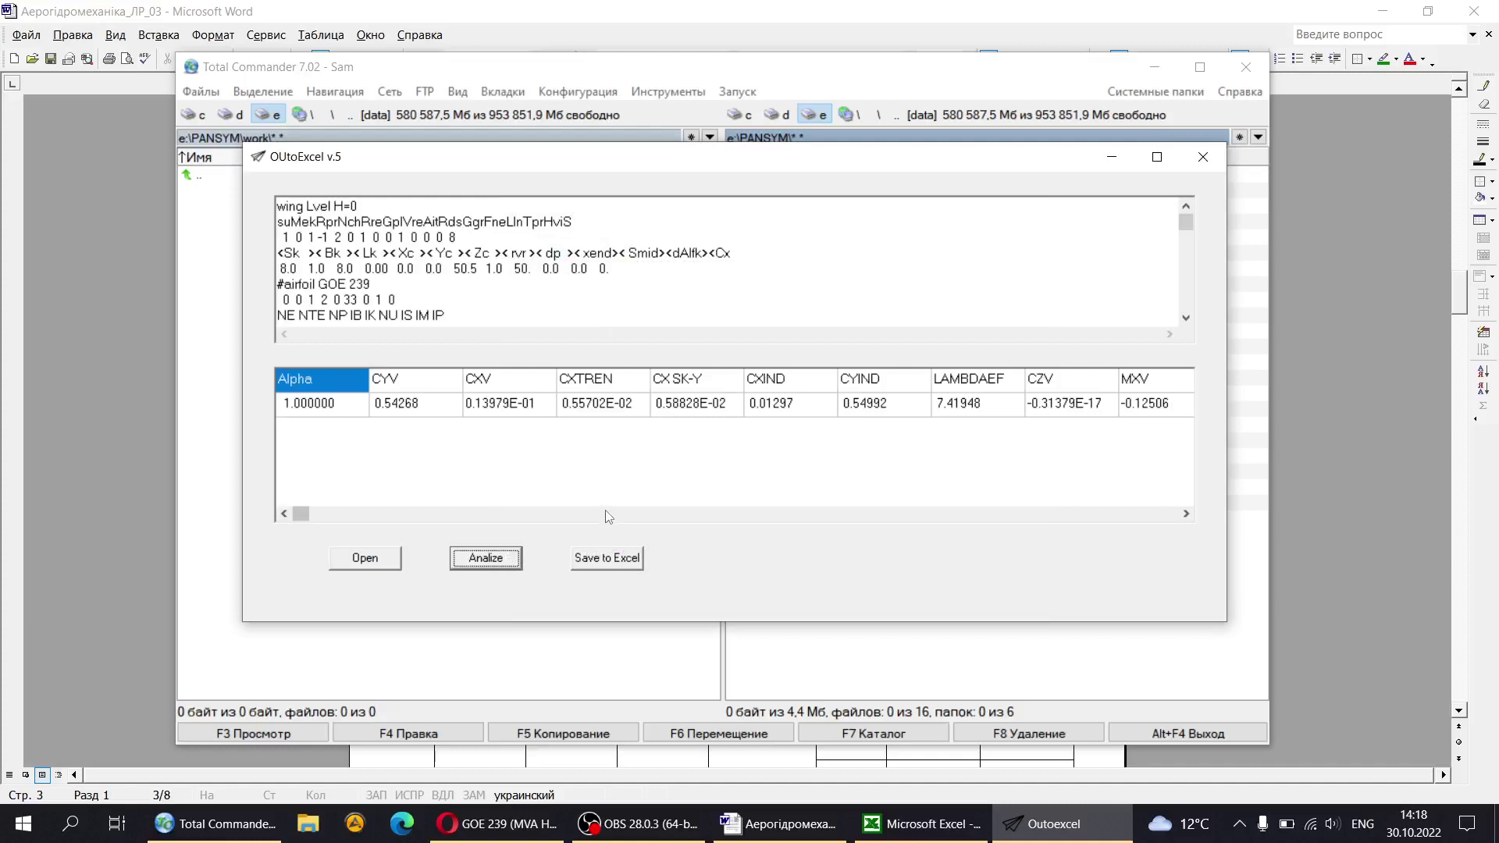
{"action": "left_click", "coordinate": [1193, 168]}
Step: Delete the Mach 0.2 block's two lines from wing.in, keeping only the Mach 0.3 block, and save and close the file
{"action": "double_click", "coordinate": [784, 491]}
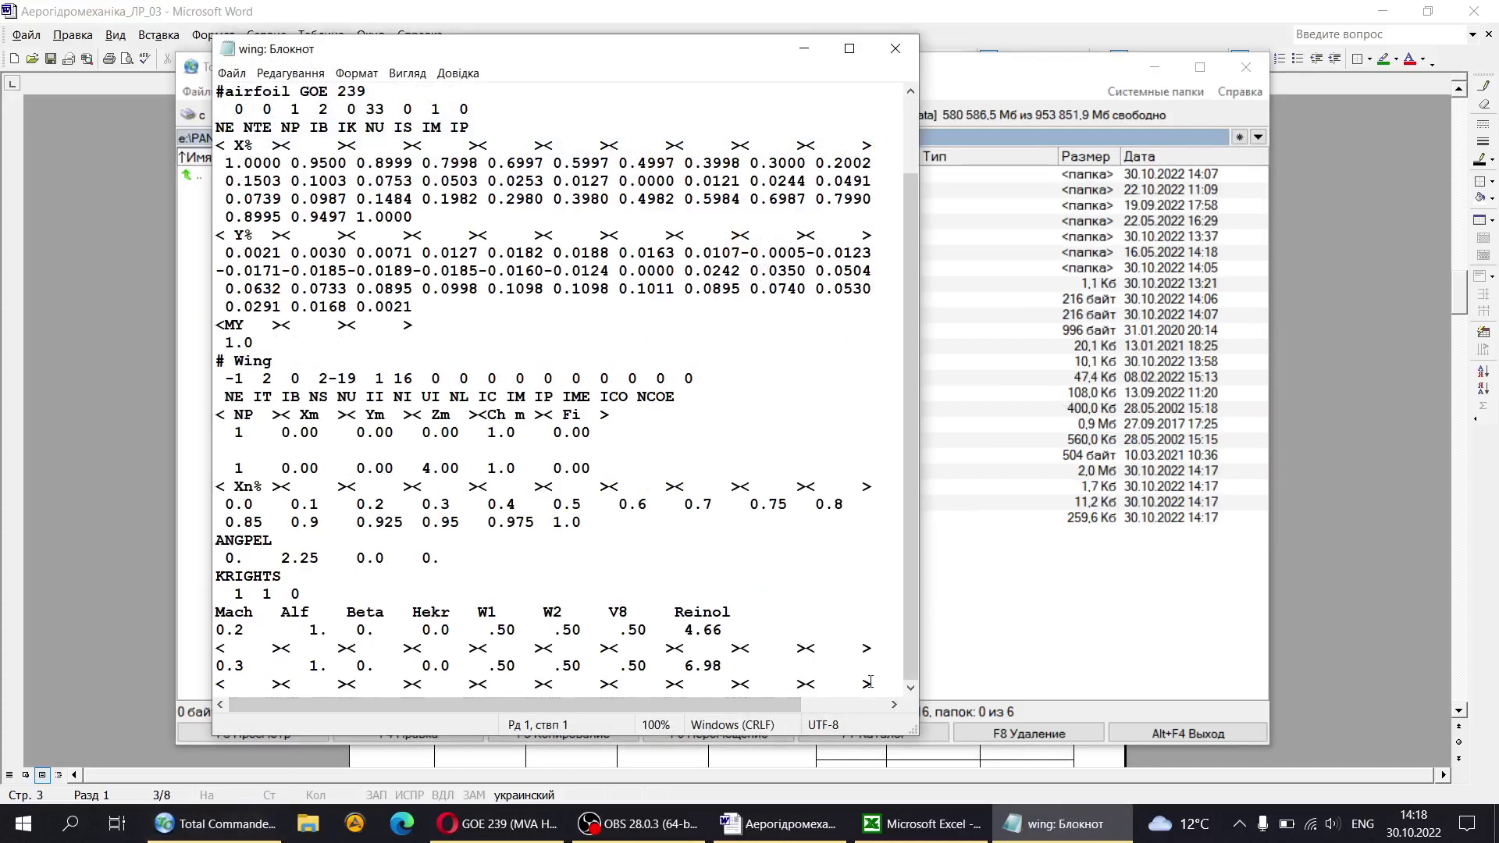
{"action": "left_click_drag", "start_coordinate": [872, 652], "coordinate": [196, 631]}
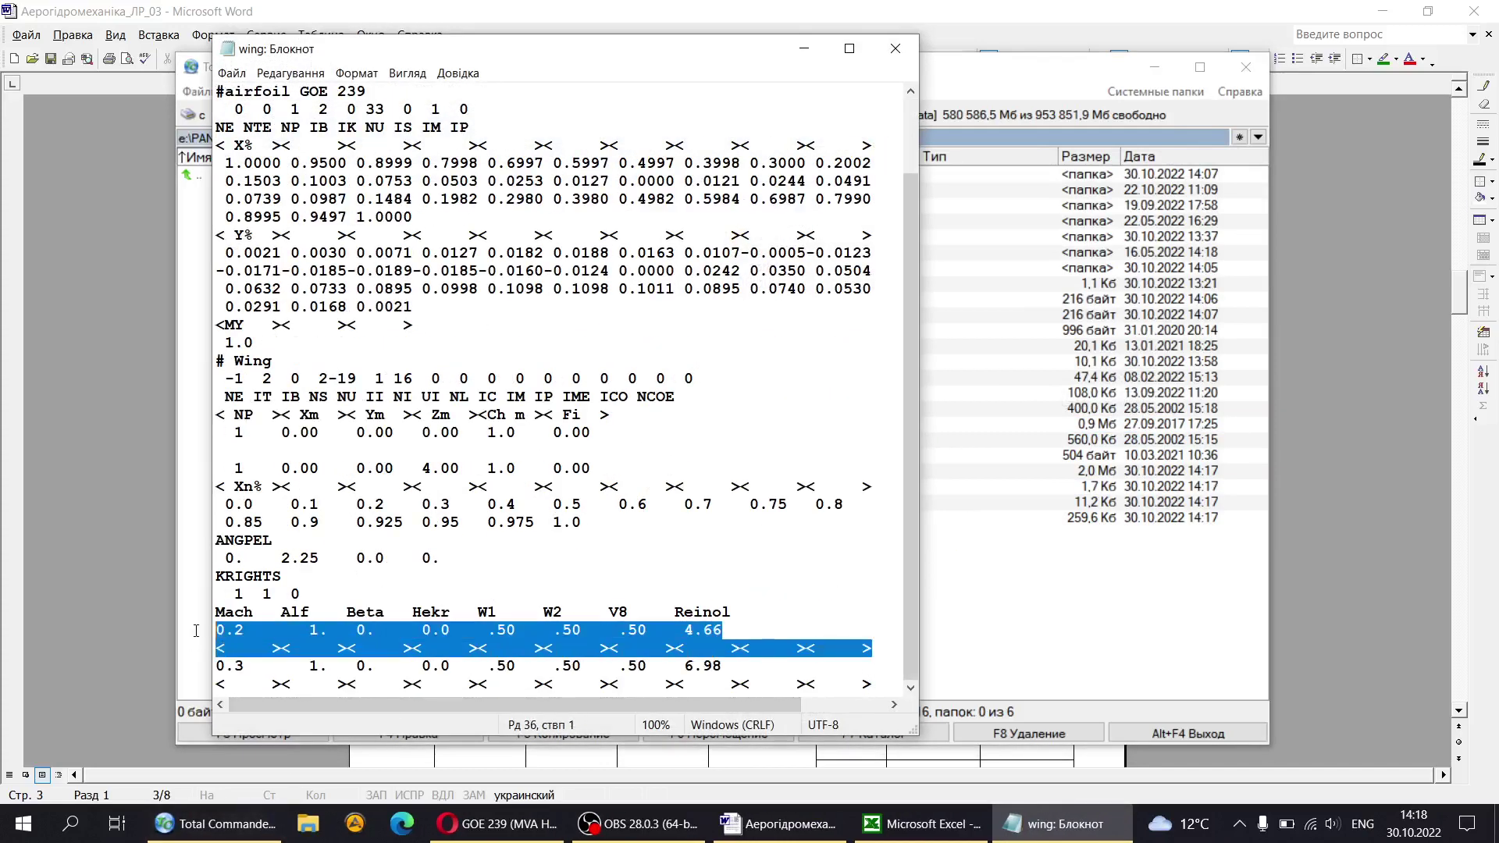
{"action": "key", "text": "Delete"}
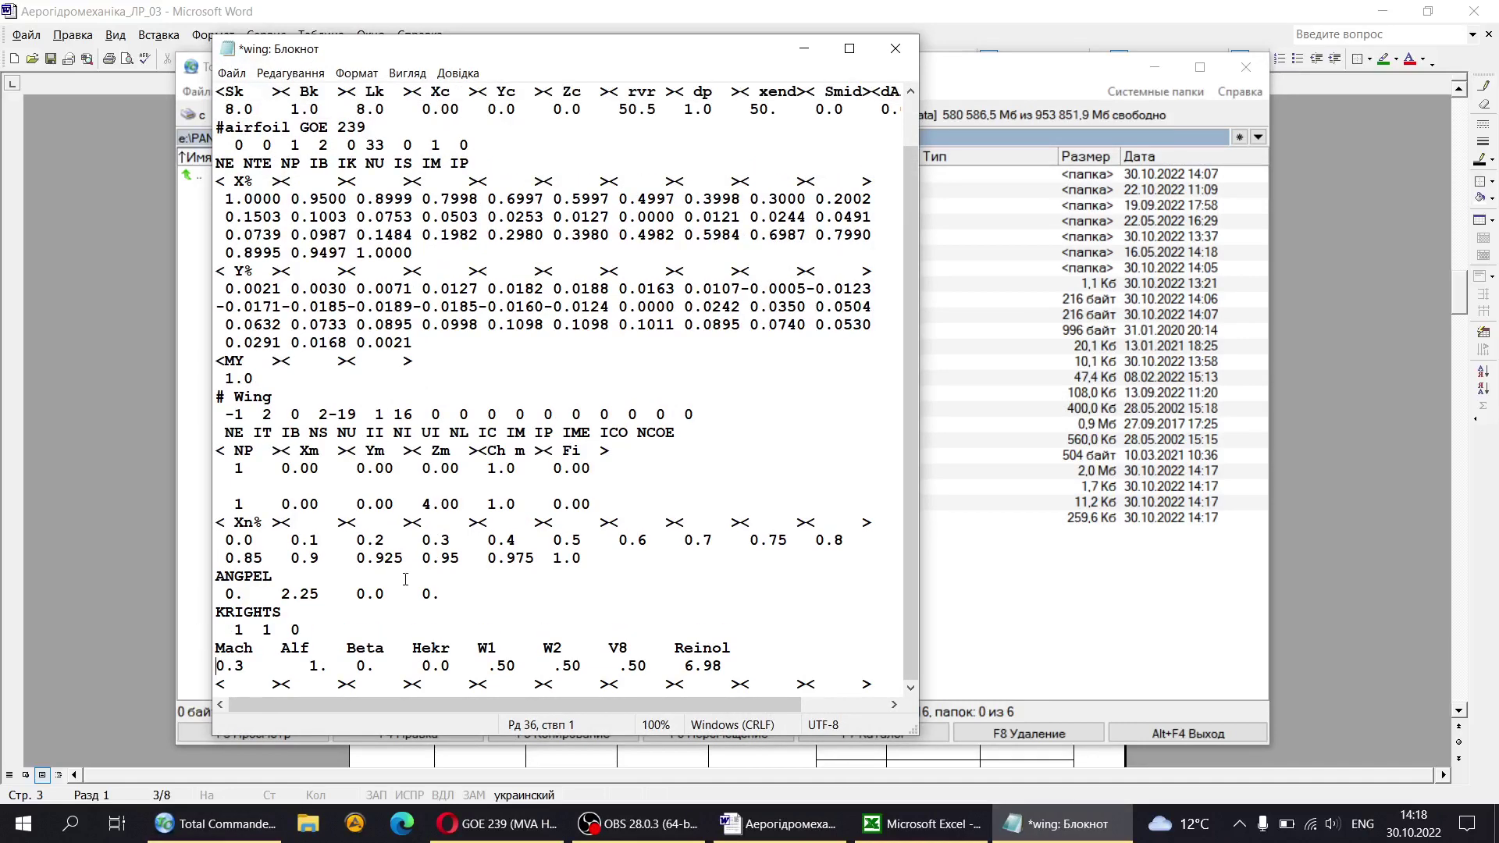
{"action": "left_click", "coordinate": [896, 53]}
{"action": "left_click", "coordinate": [632, 425]}
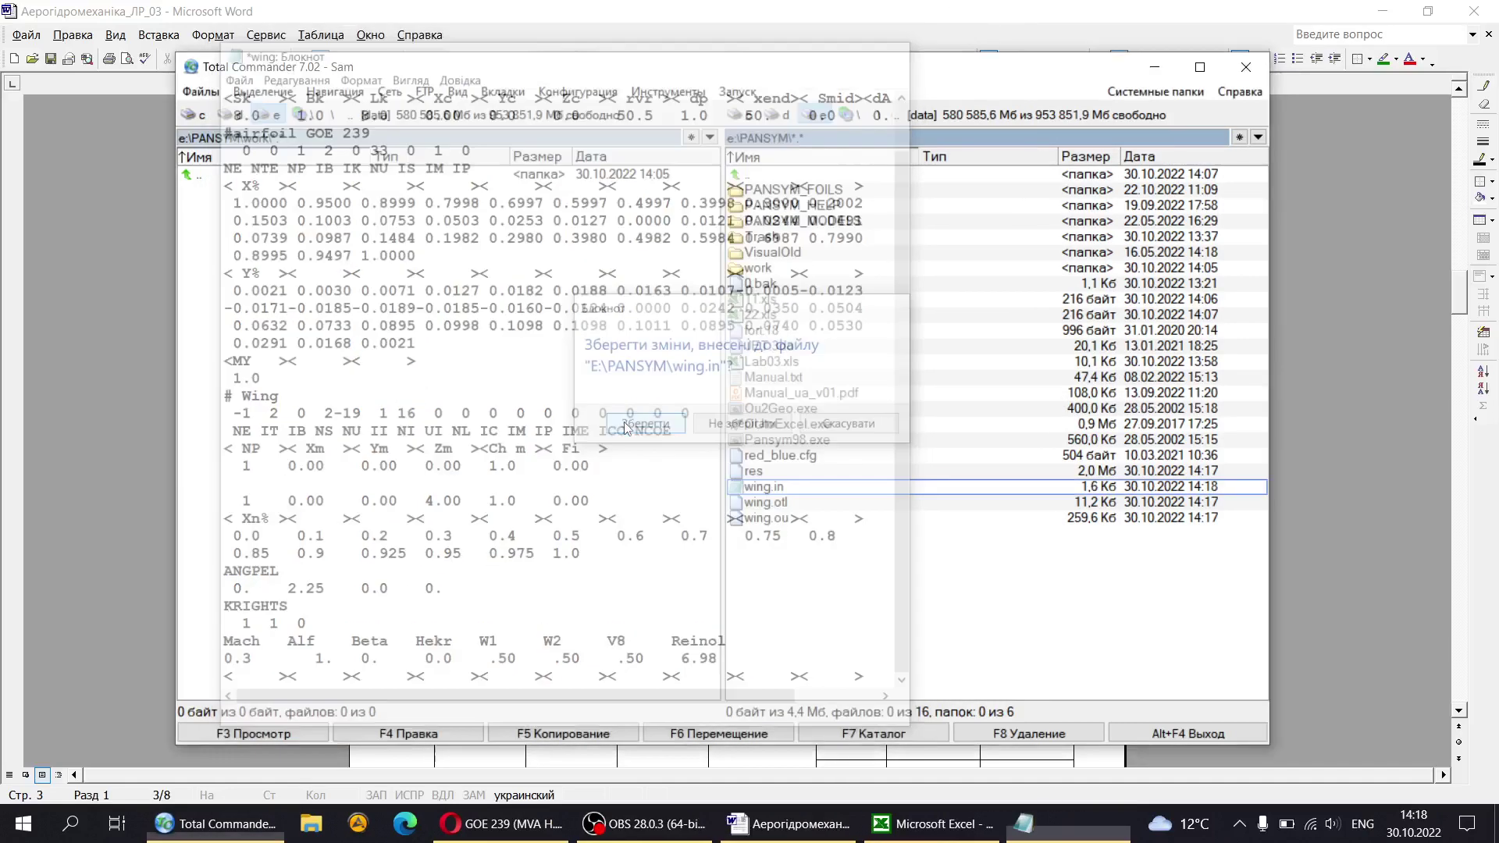
Step: Run Pansym98.exe on the input file wing with only the Mach 0.3 block
{"action": "double_click", "coordinate": [783, 439]}
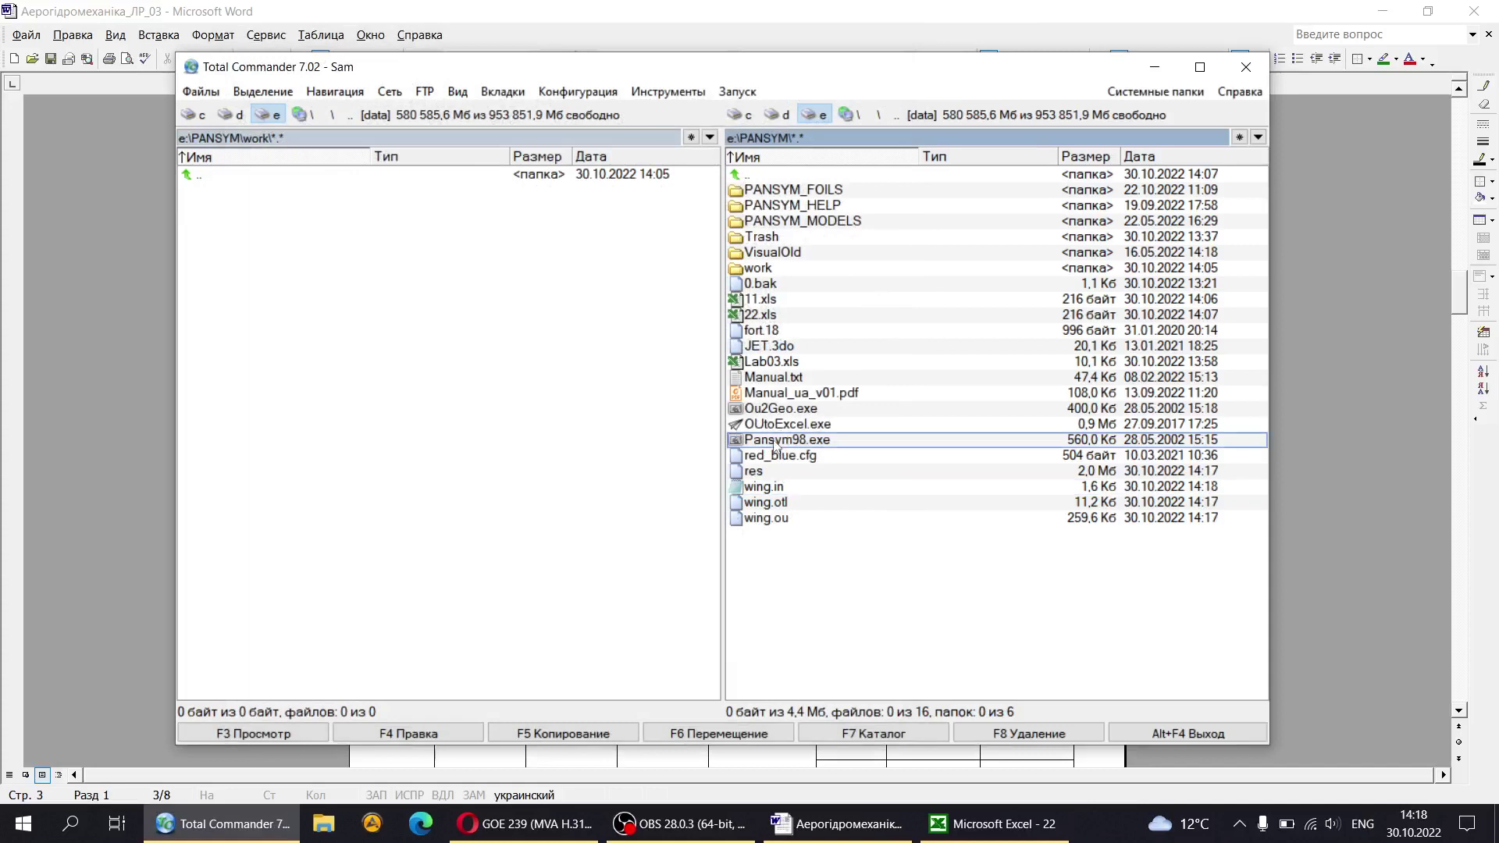
{"action": "type", "text": "win"}
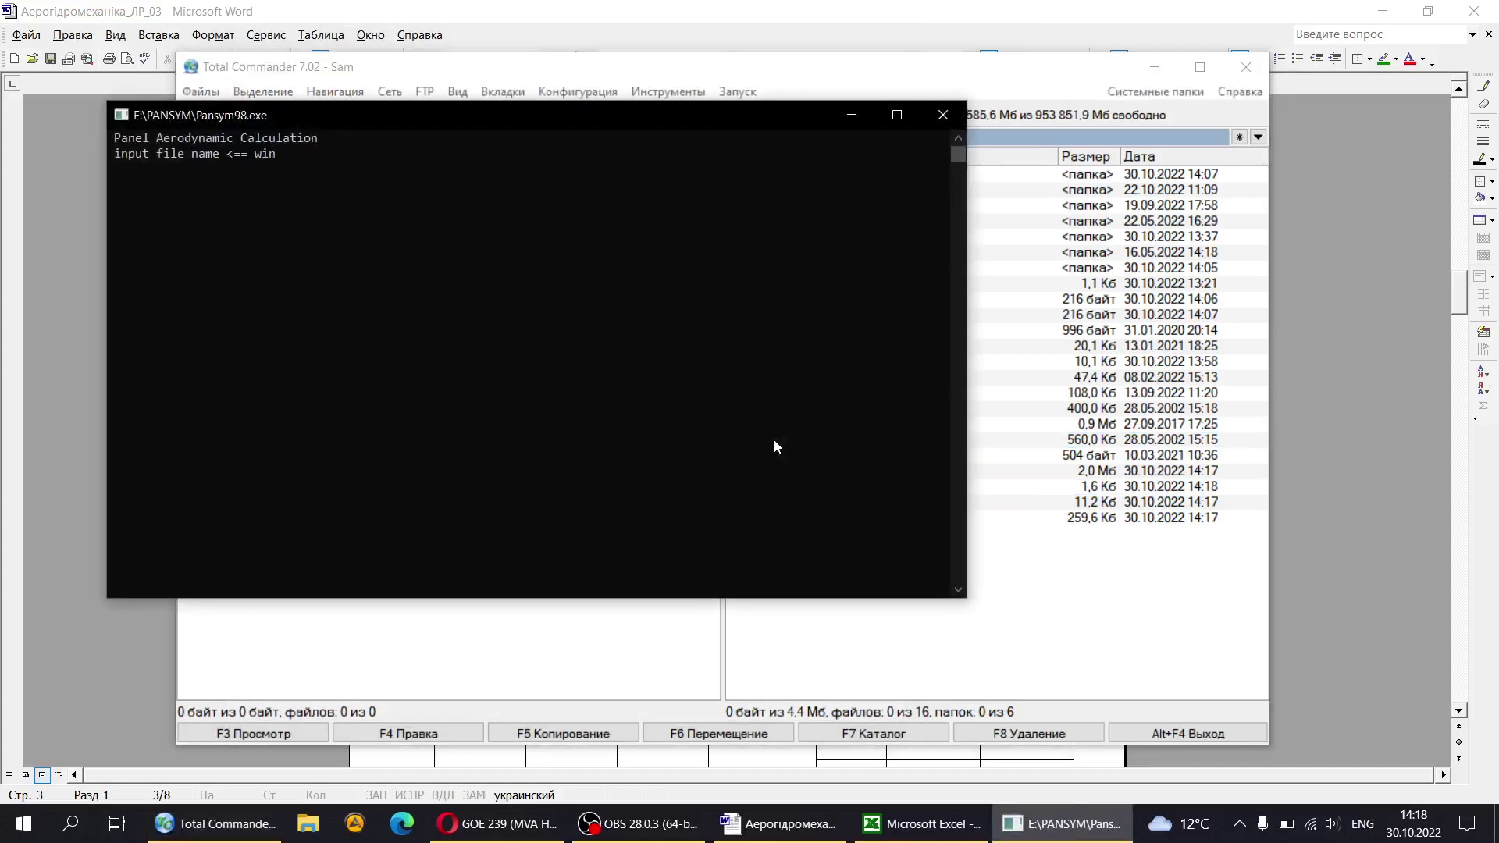
{"action": "type", "text": "g"}
{"action": "key", "text": "Return"}
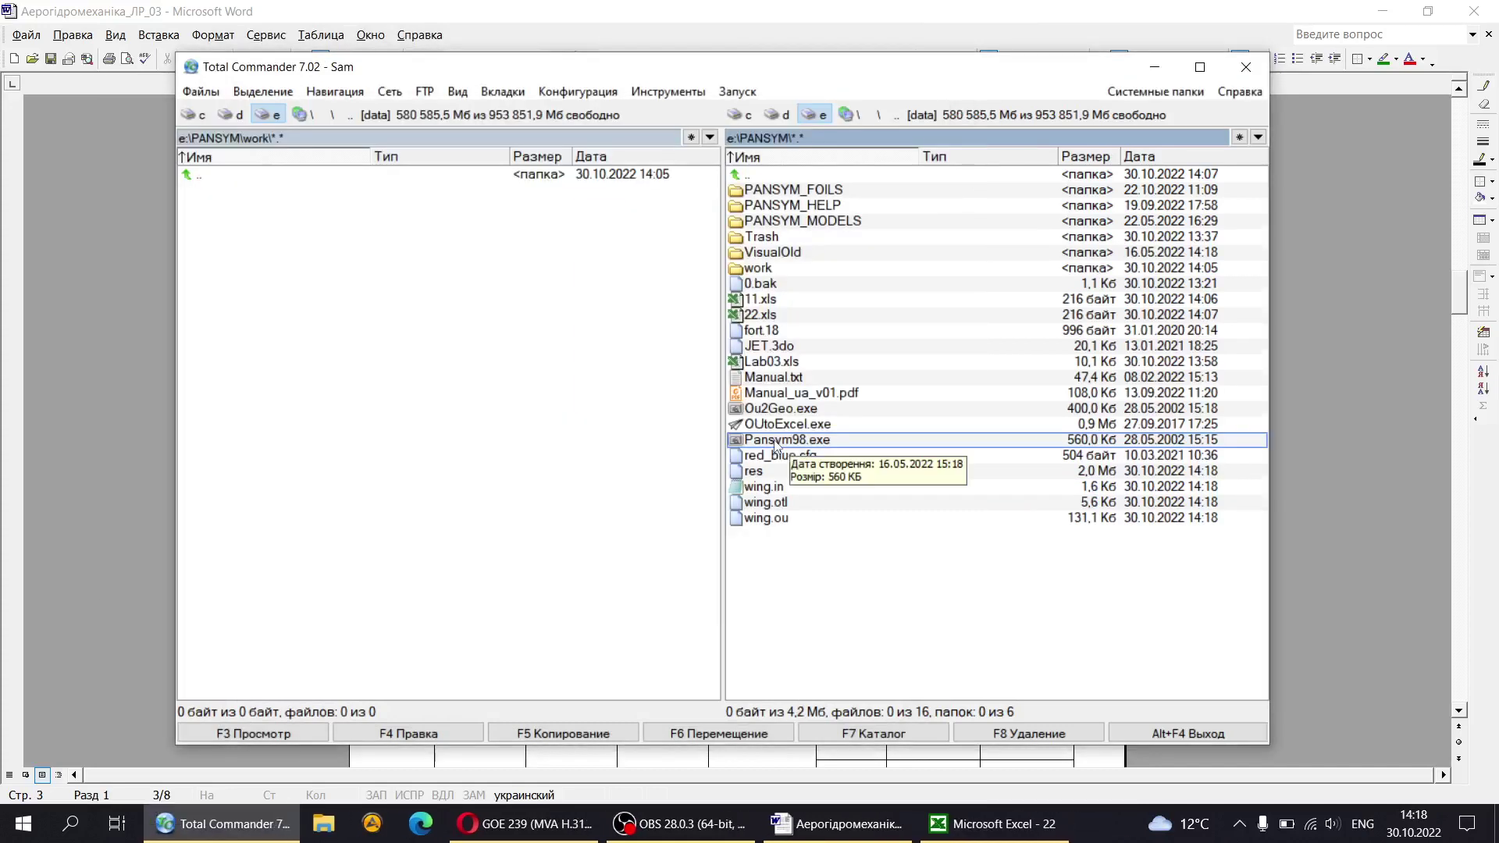
Step: Set the fifth control value on the third line of wing.in to 1, and save and close the file
{"action": "double_click", "coordinate": [769, 487]}
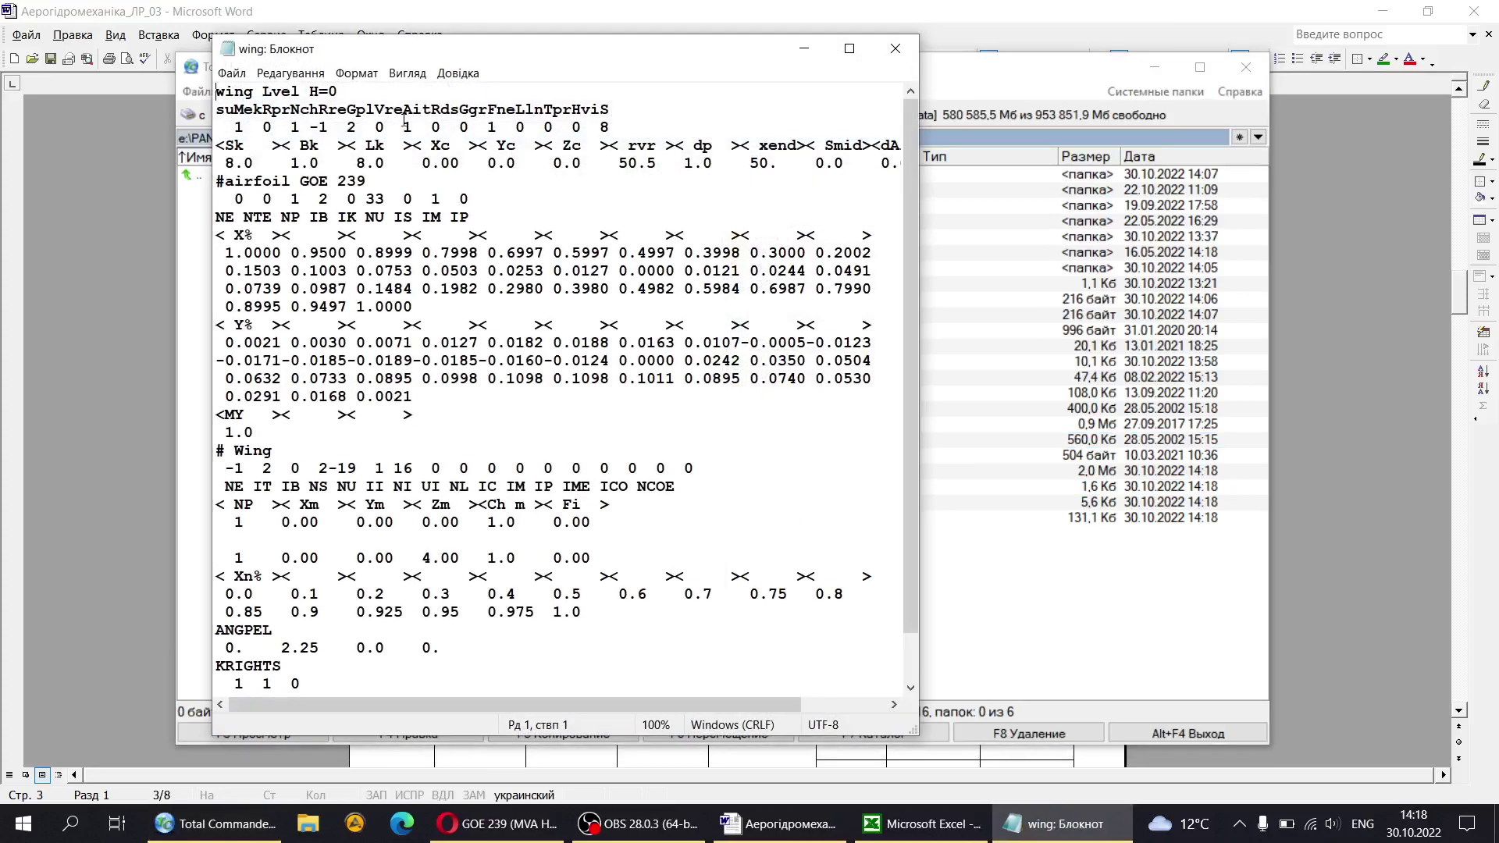
{"action": "double_click", "coordinate": [351, 127]}
{"action": "type", "text": "1"}
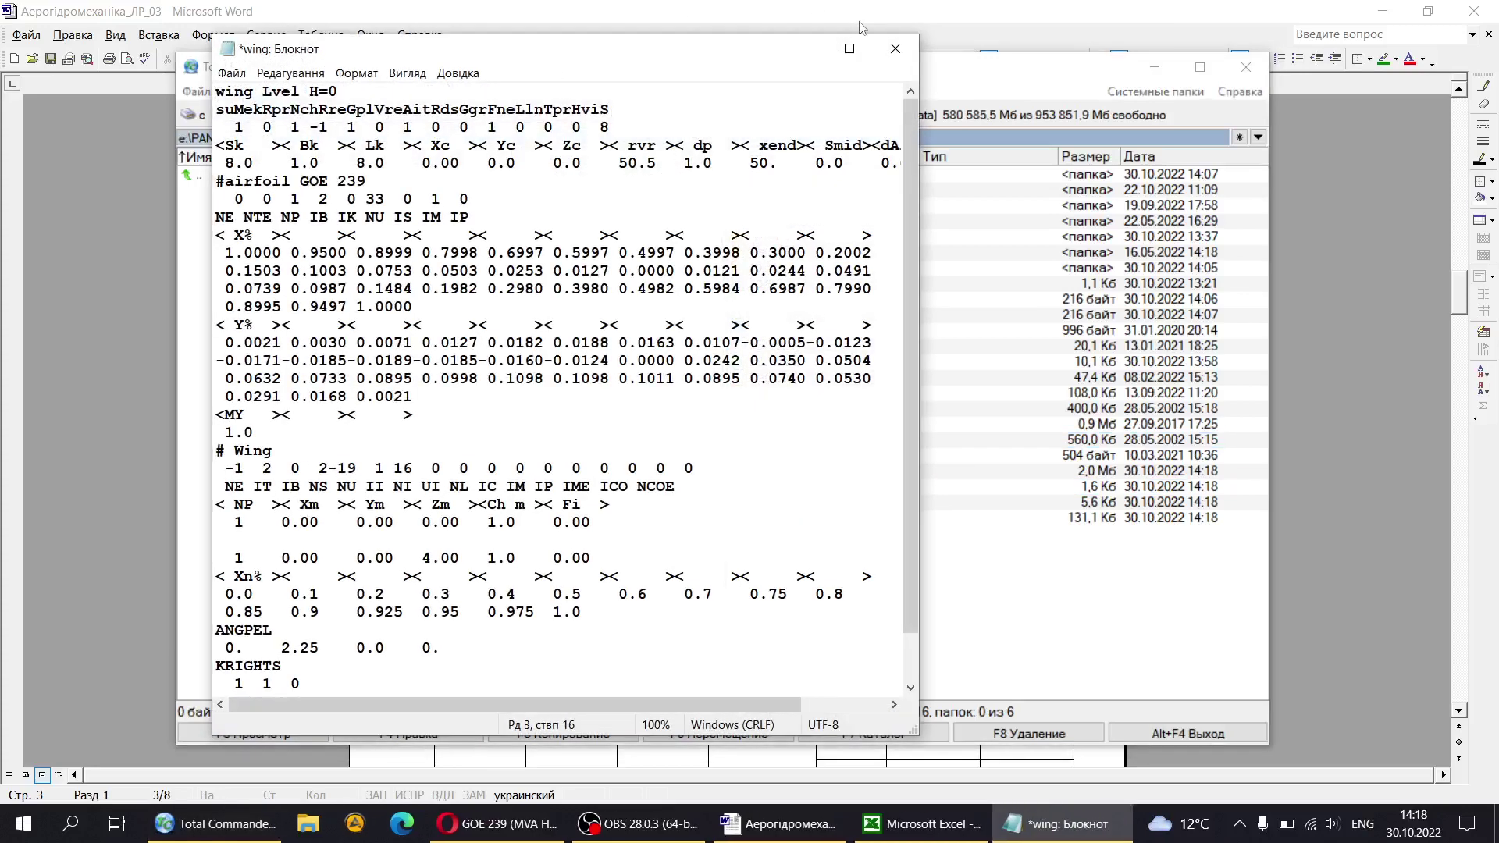
{"action": "key", "text": "alt+F4"}
{"action": "left_click", "coordinate": [621, 426]}
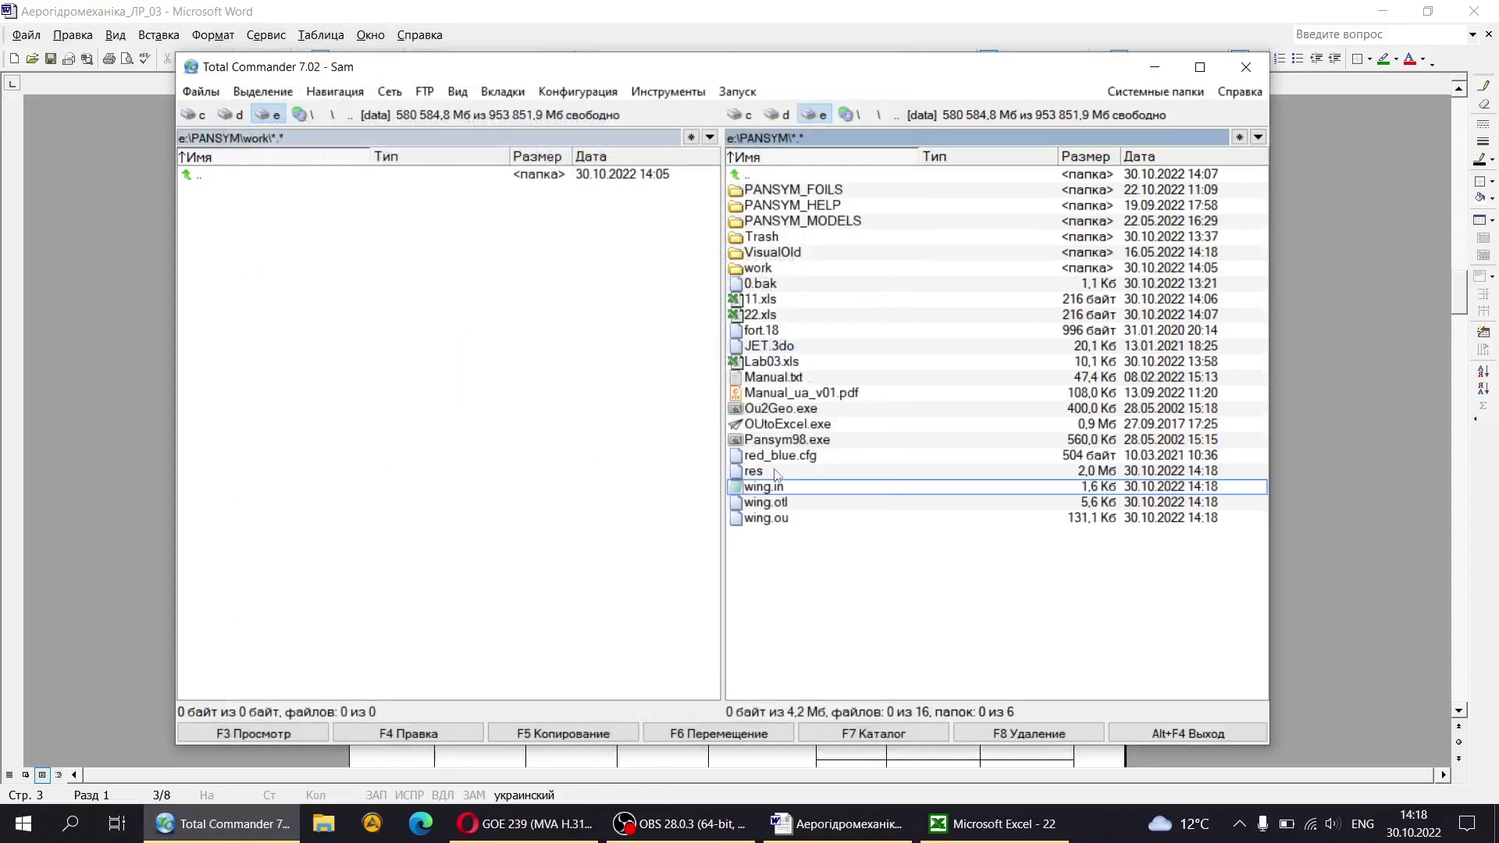
Step: Run Pansym98.exe again with the input file name wing
{"action": "double_click", "coordinate": [783, 441]}
{"action": "type", "text": "wing"}
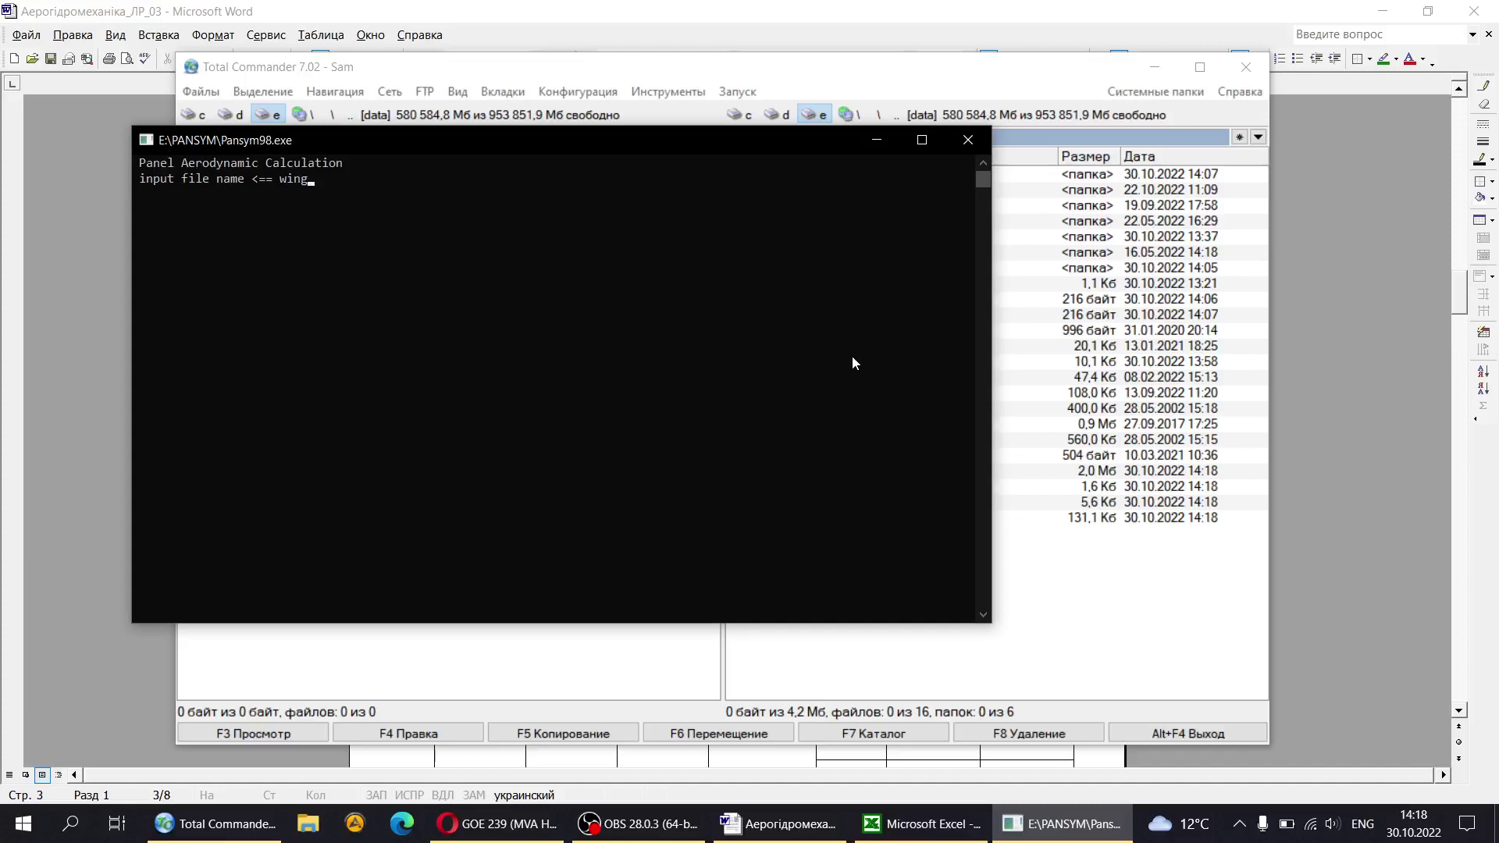
{"action": "key", "text": "Return"}
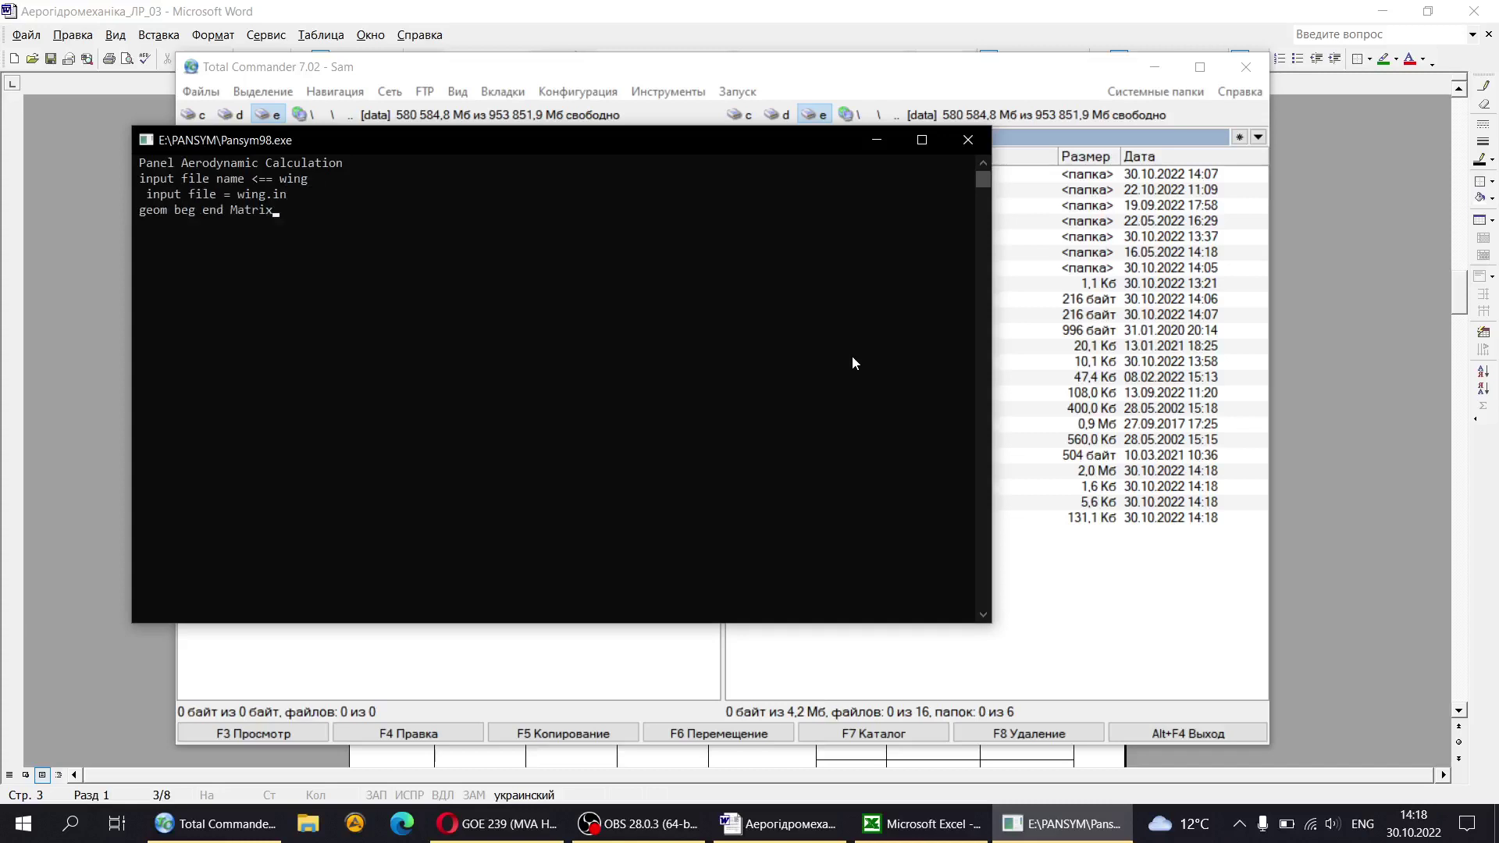
{"action": "key", "text": "Return"}
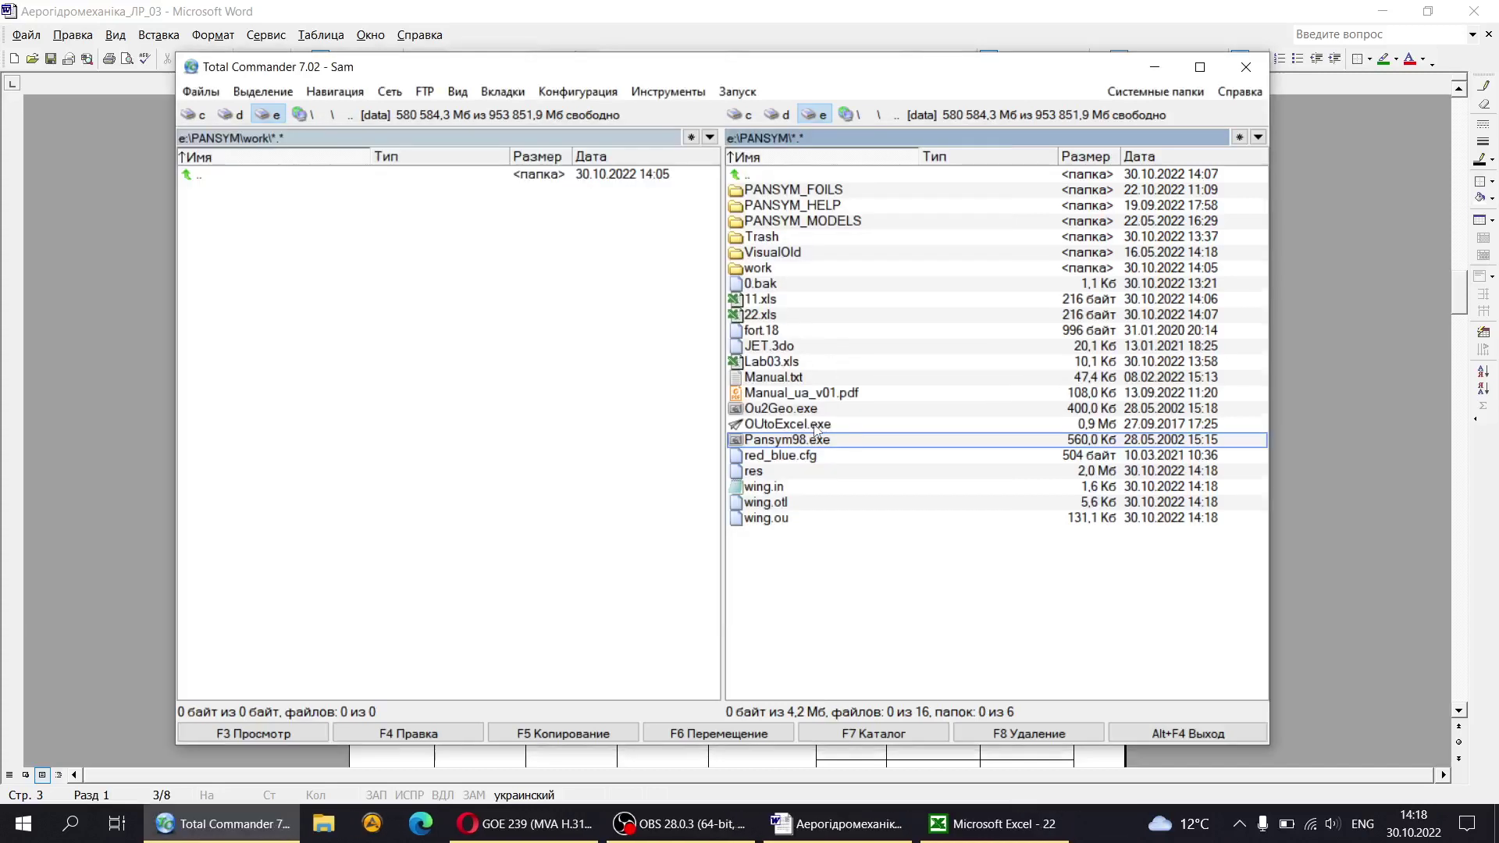
Step: Load wing.ou into OUtoExcel, analyze it and select the CYV result
{"action": "double_click", "coordinate": [824, 424]}
{"action": "left_click", "coordinate": [365, 559]}
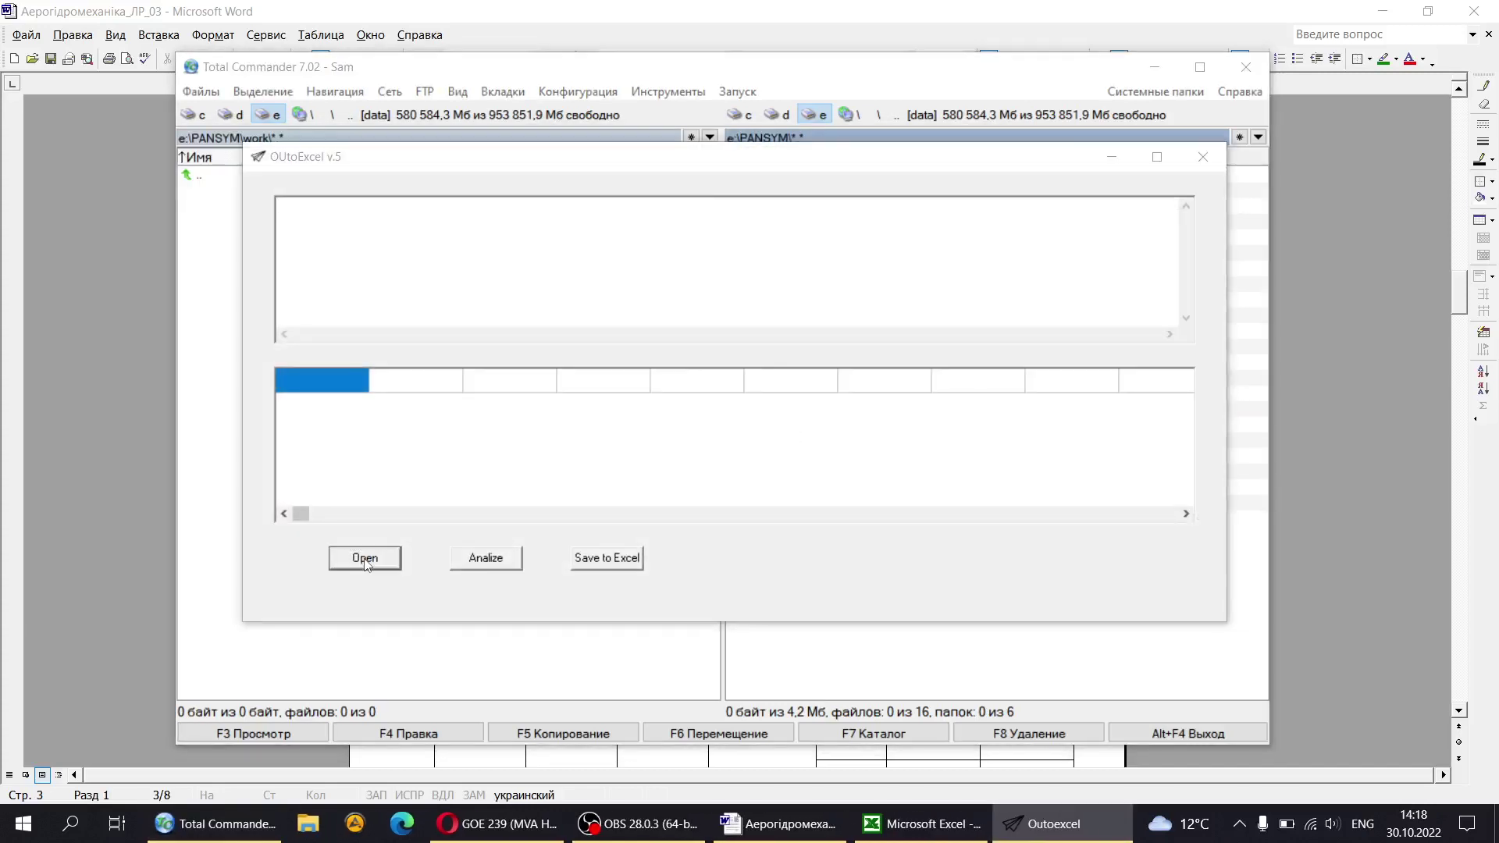
{"action": "left_click", "coordinate": [648, 372]}
{"action": "left_click", "coordinate": [1015, 556]}
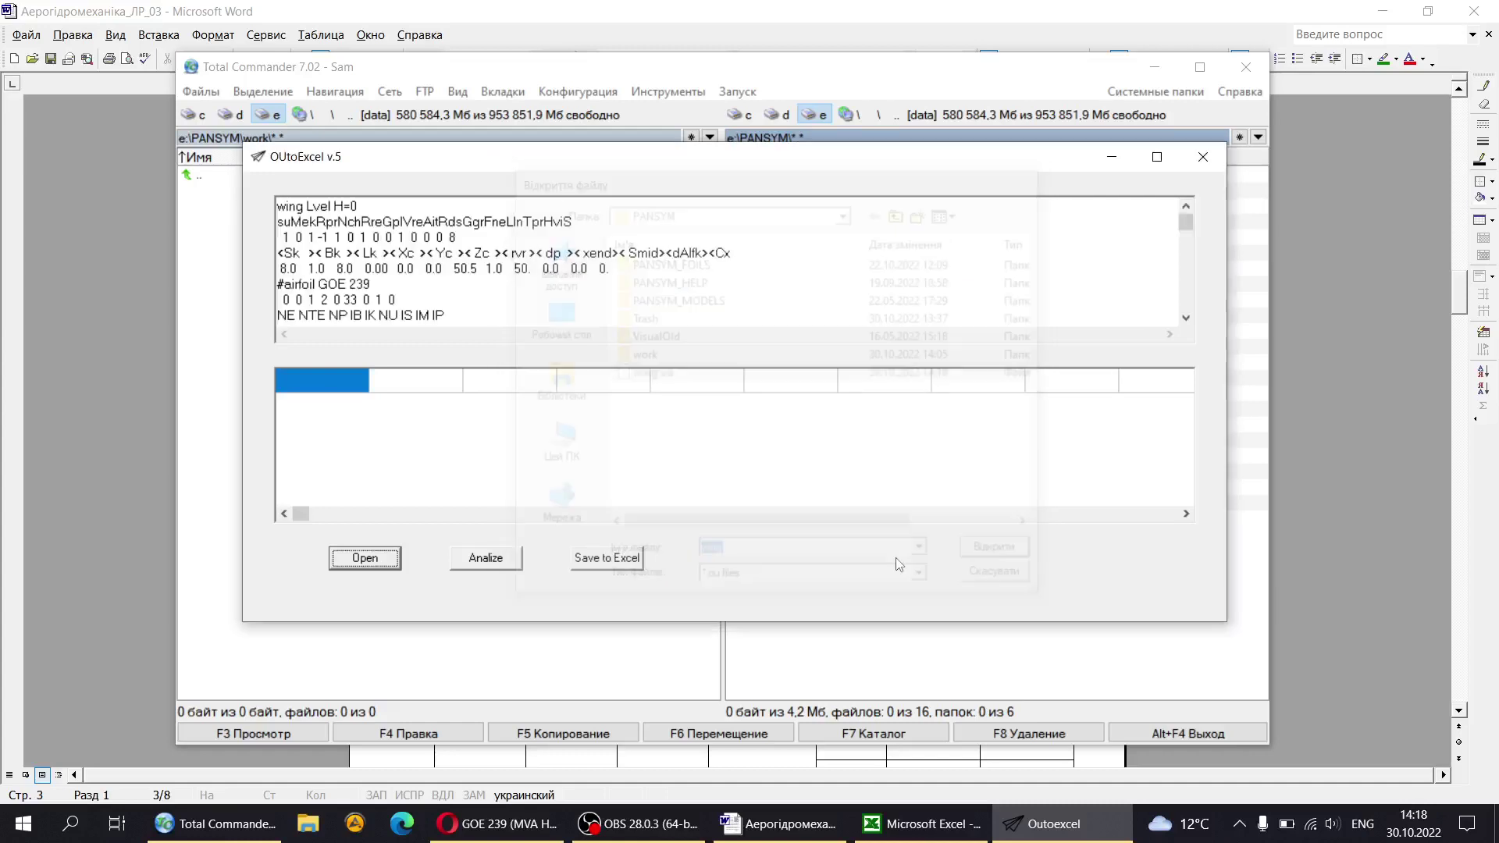
{"action": "left_click", "coordinate": [492, 556]}
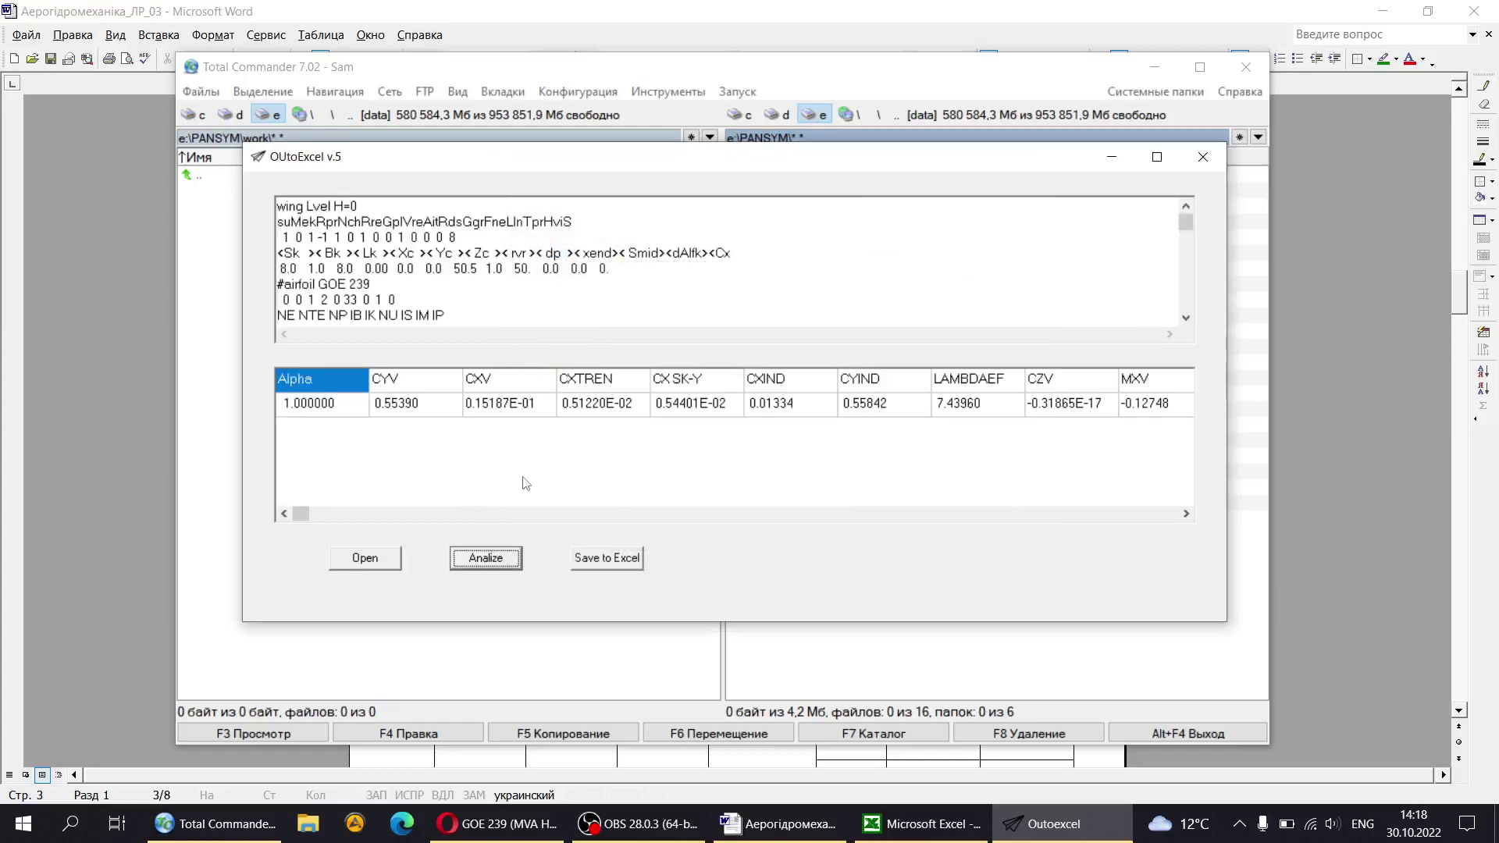
{"action": "left_click", "coordinate": [378, 409]}
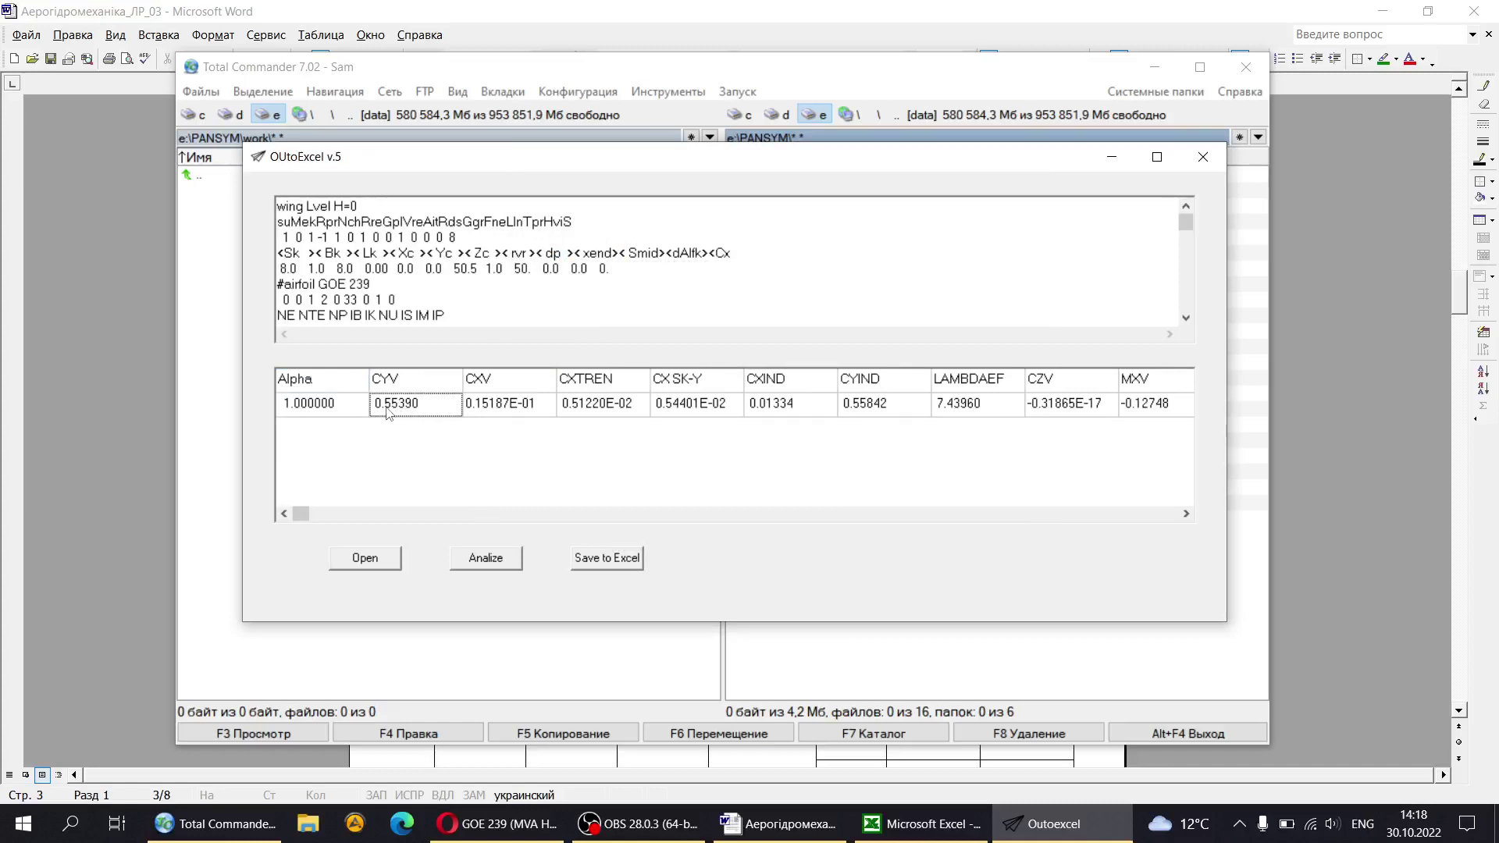
Step: Enter the Cy value 0.5539 in cell R3 of the Excel table for the speed of 102, and close OUtoExcel
{"action": "left_click", "coordinate": [952, 828]}
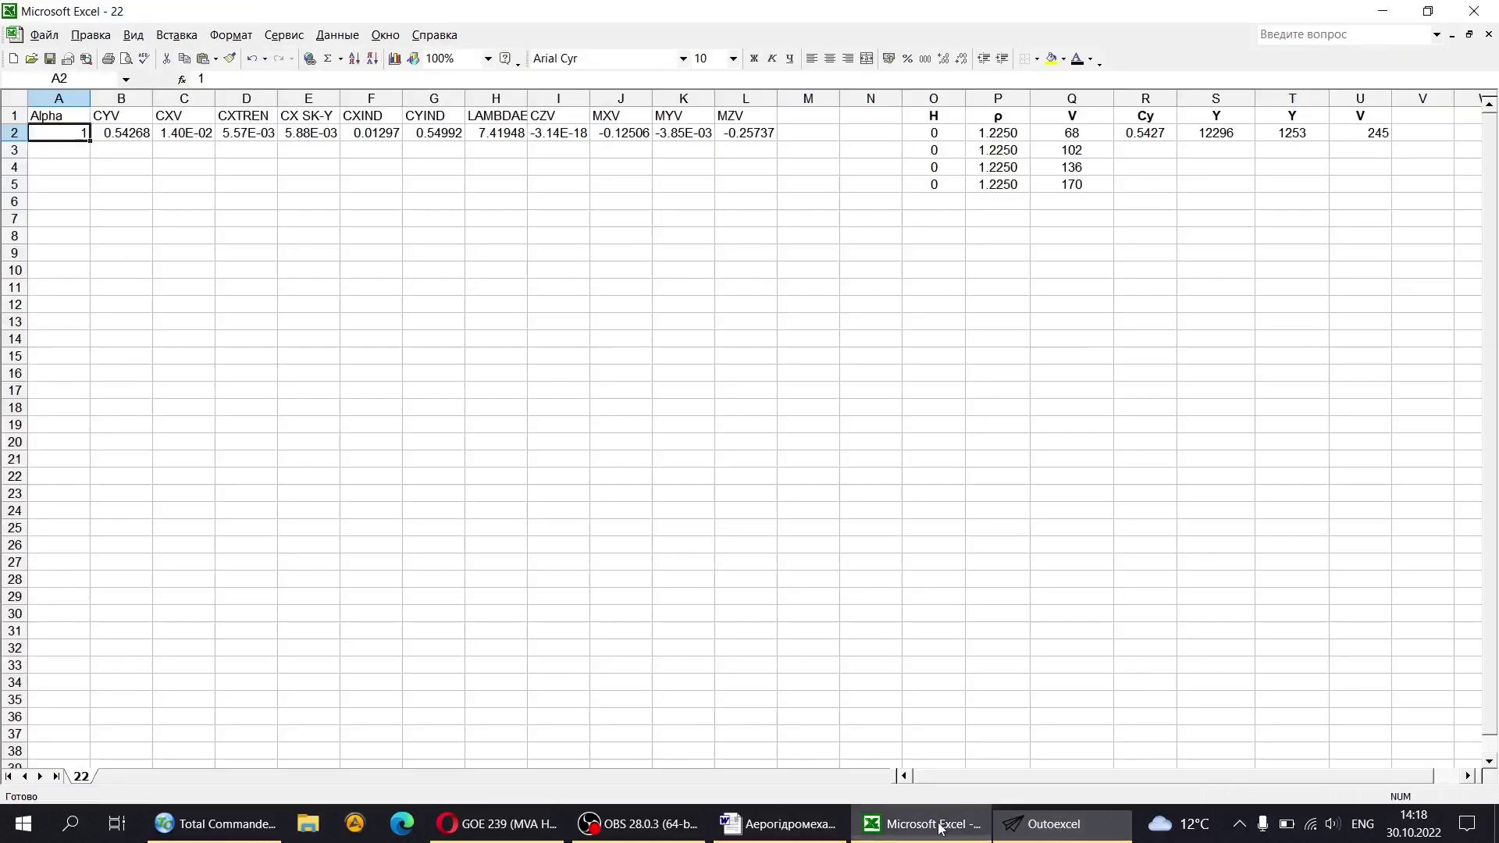
{"action": "left_click", "coordinate": [1160, 149]}
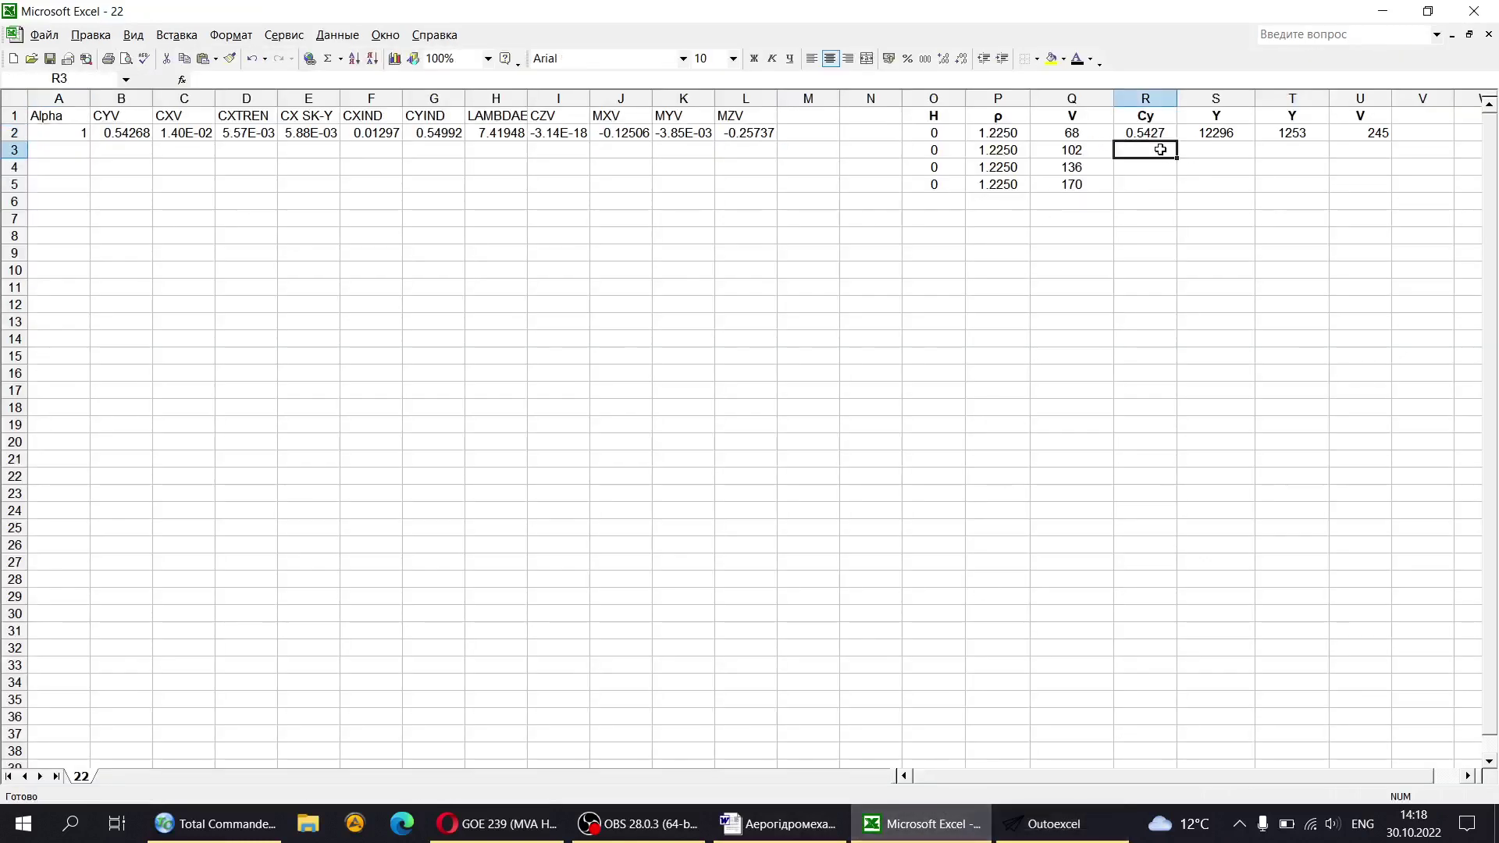
{"action": "type", "text": "."}
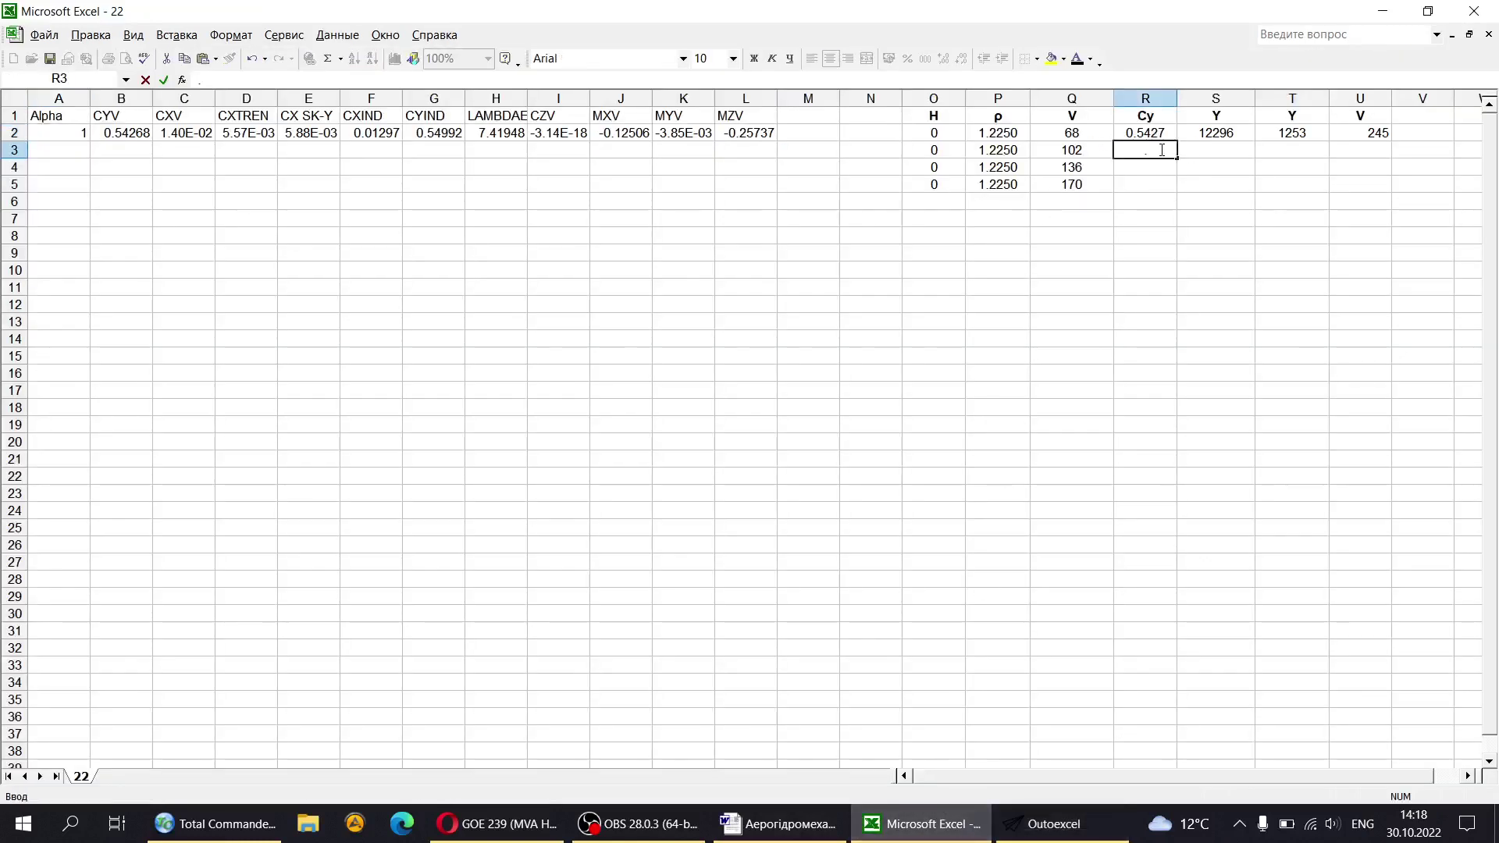
{"action": "type", "text": "5536"}
{"action": "key", "text": "Return"}
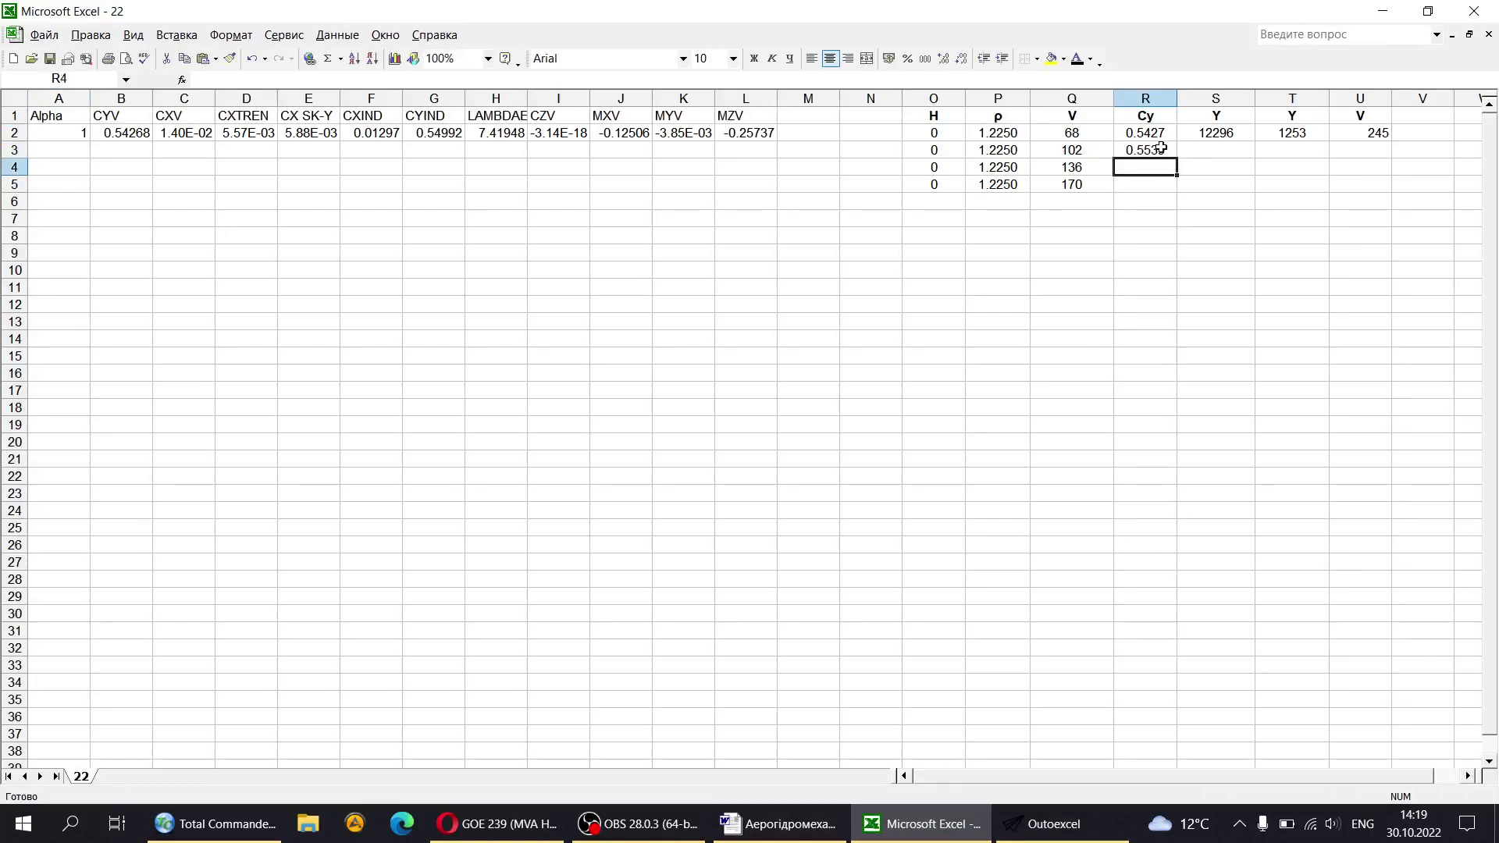
{"action": "key", "text": "alt+Tab"}
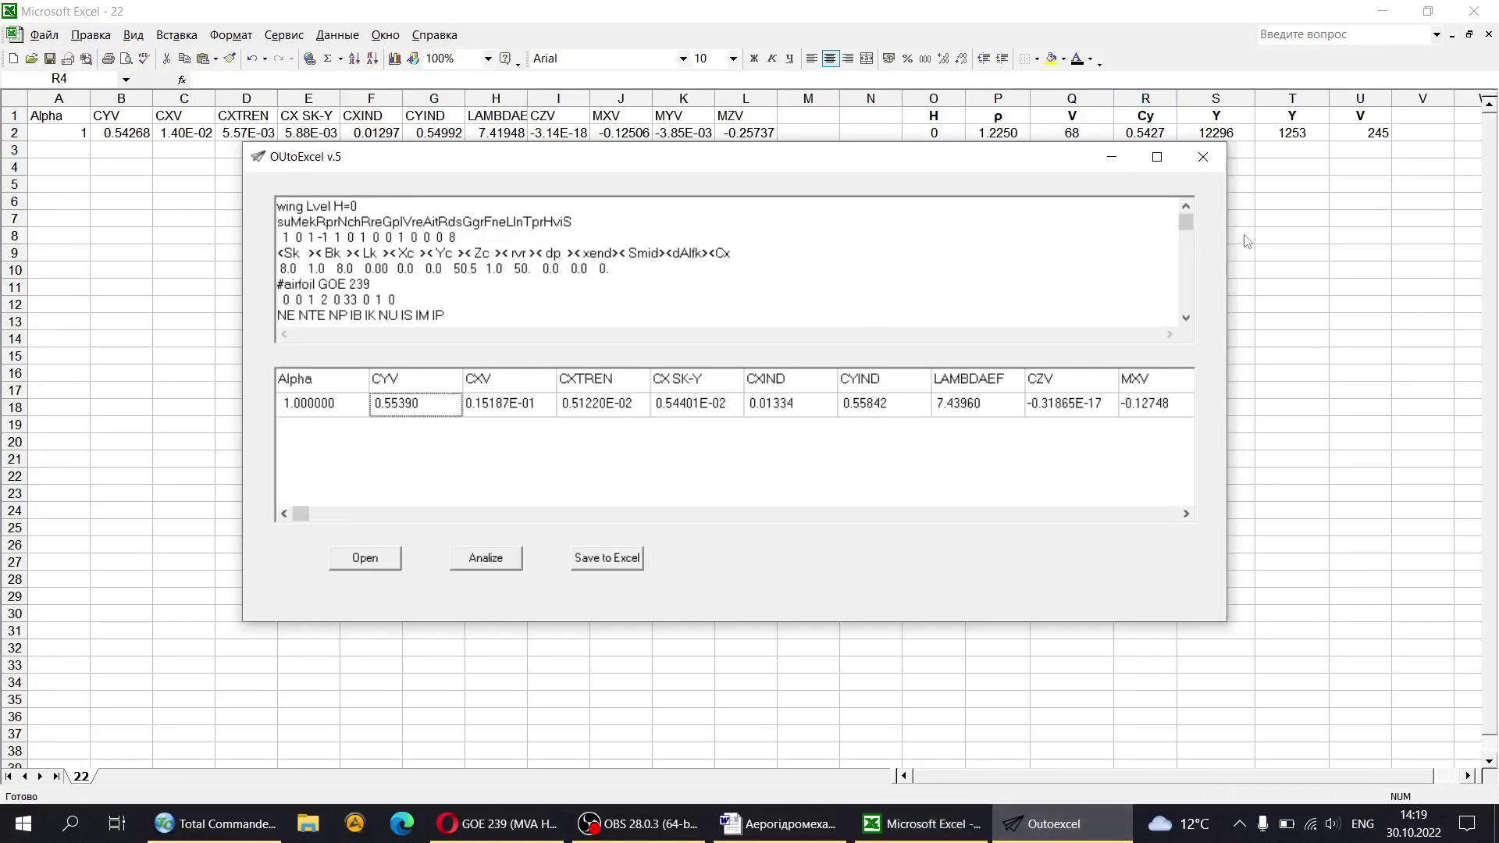
{"action": "left_click", "coordinate": [1202, 157]}
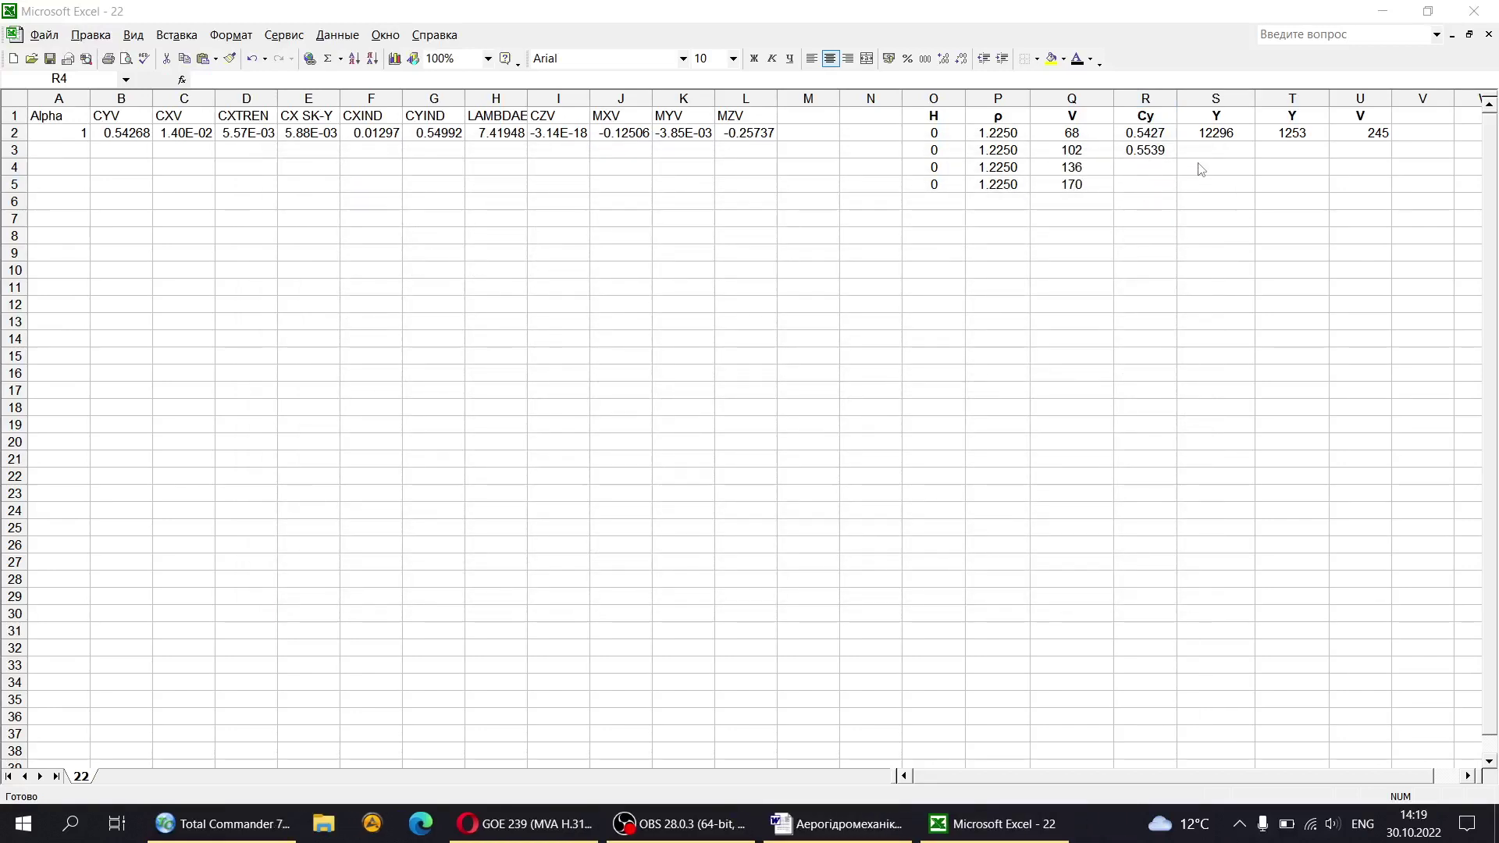
Step: Review the formulas for lift Y and speed V in row 2 of the table
{"action": "left_click", "coordinate": [1343, 136]}
{"action": "left_click", "coordinate": [1261, 134]}
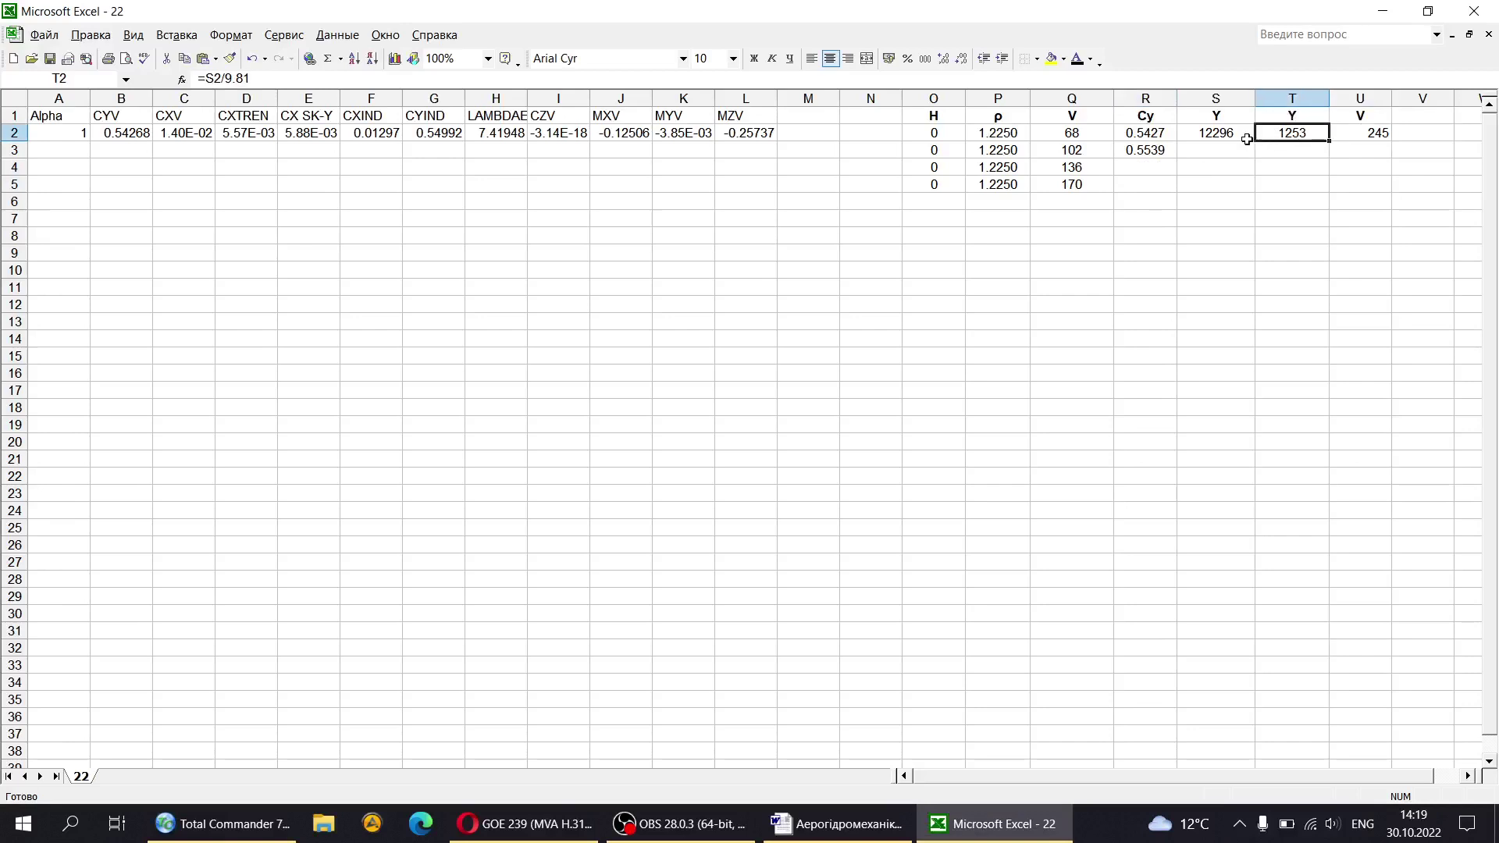
{"action": "left_click", "coordinate": [1074, 134]}
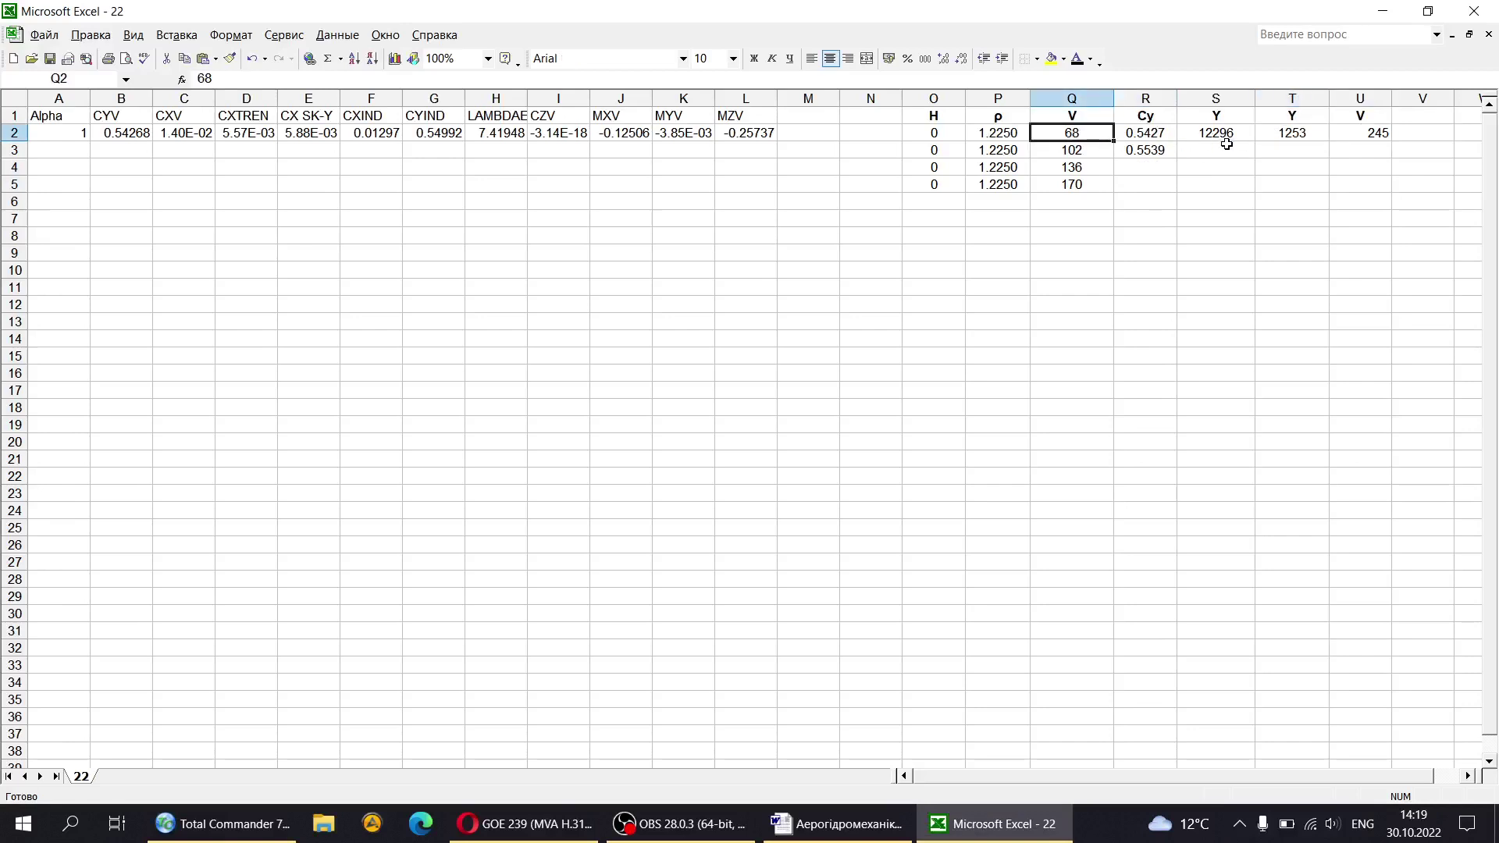
{"action": "left_click", "coordinate": [1226, 137]}
{"action": "left_click", "coordinate": [1293, 135]}
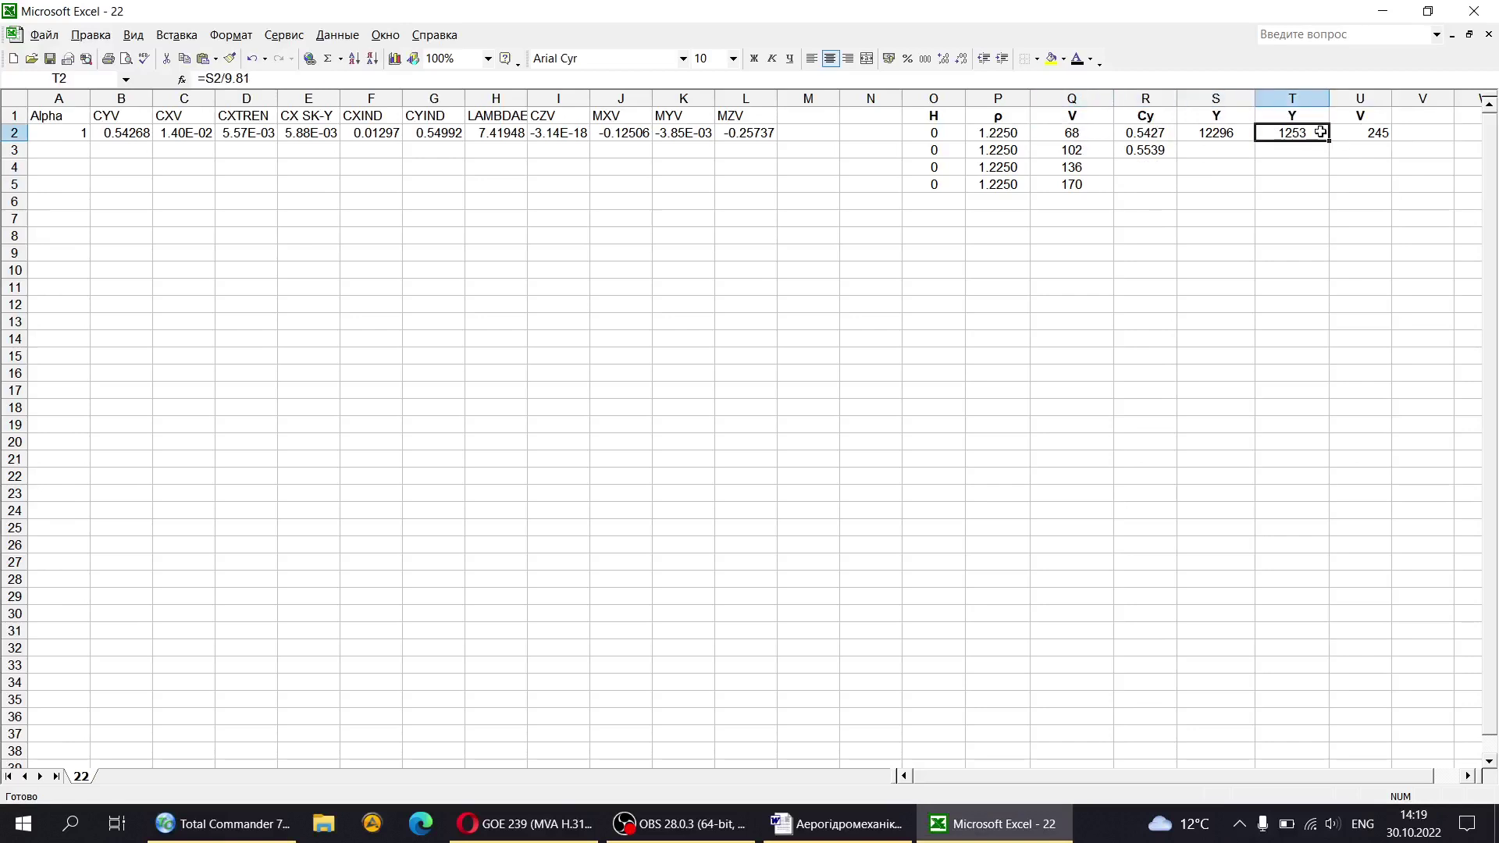
{"action": "left_click", "coordinate": [1368, 131]}
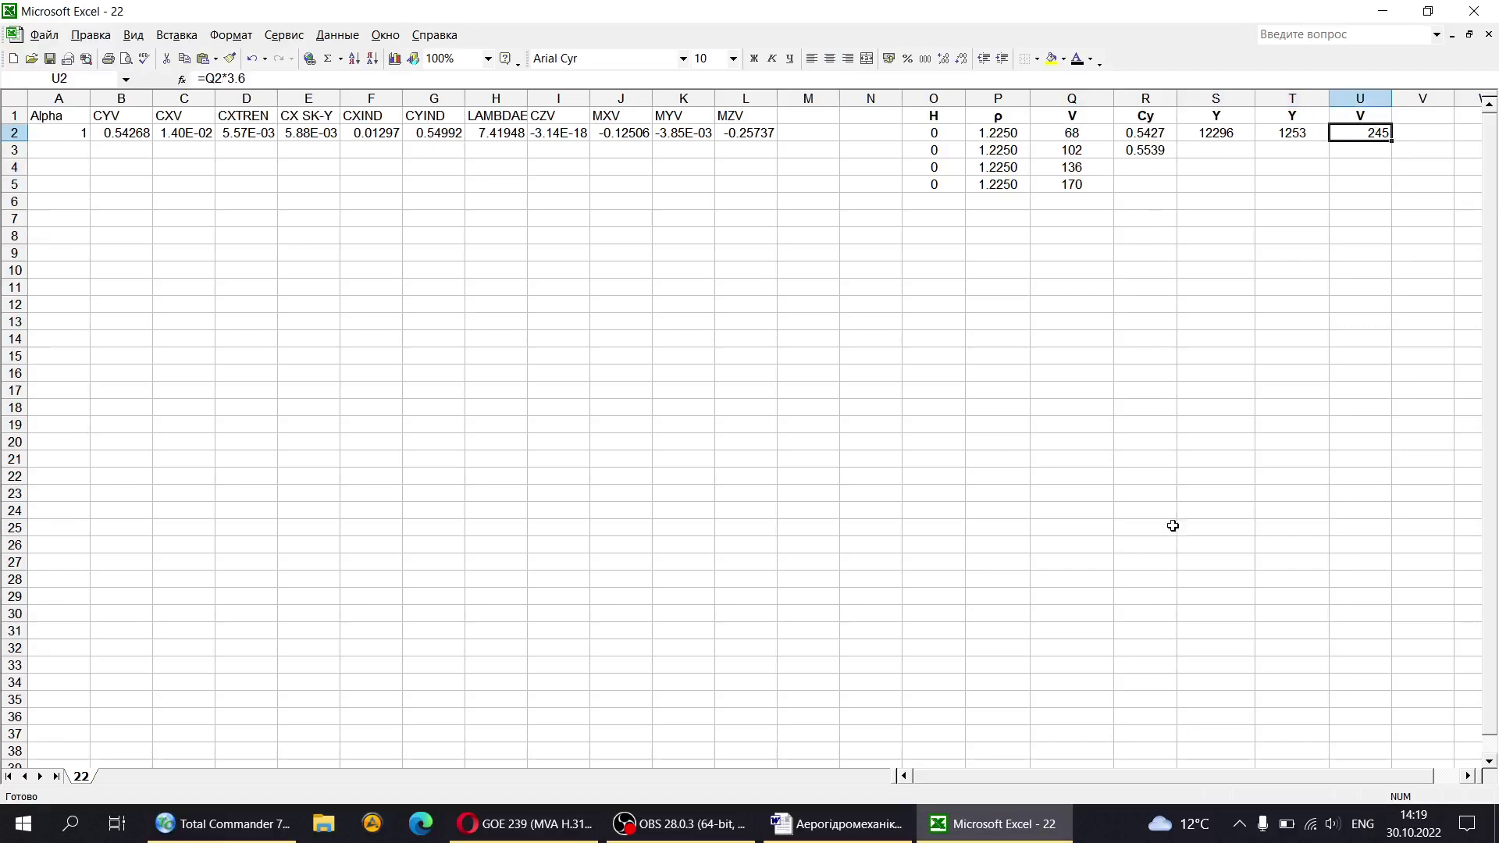
Step: Examine the lift-versus-speed charts and the questions under section 5 Висновки in the Word document, and return to its title page
{"action": "left_click", "coordinate": [900, 833]}
{"action": "scroll", "coordinate": [763, 592], "scroll_direction": "down", "scroll_amount": 15}
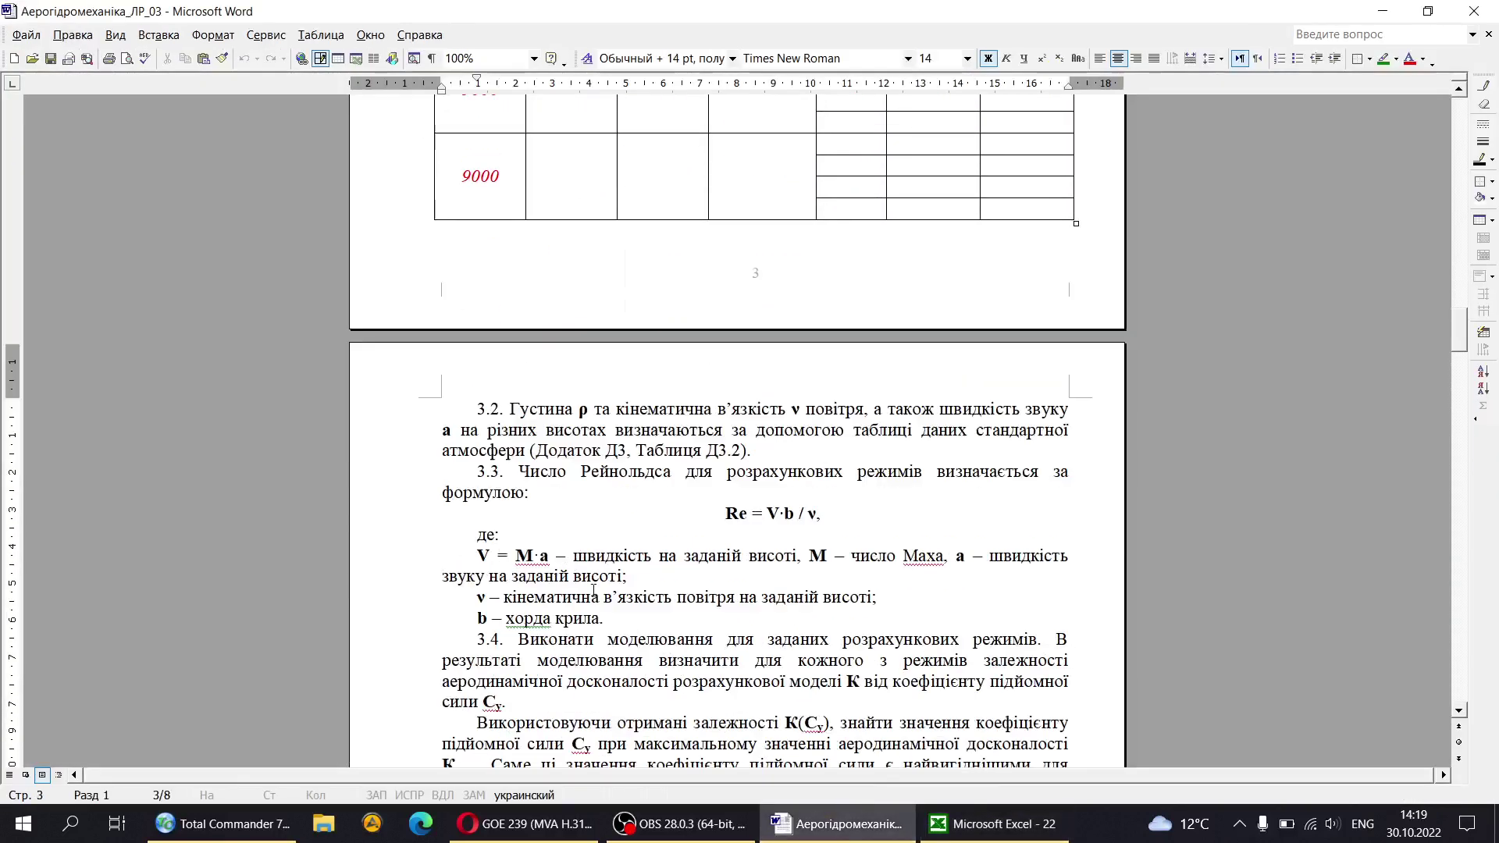
{"action": "scroll", "coordinate": [762, 592], "scroll_direction": "down", "scroll_amount": 15}
{"action": "left_click", "coordinate": [812, 577]}
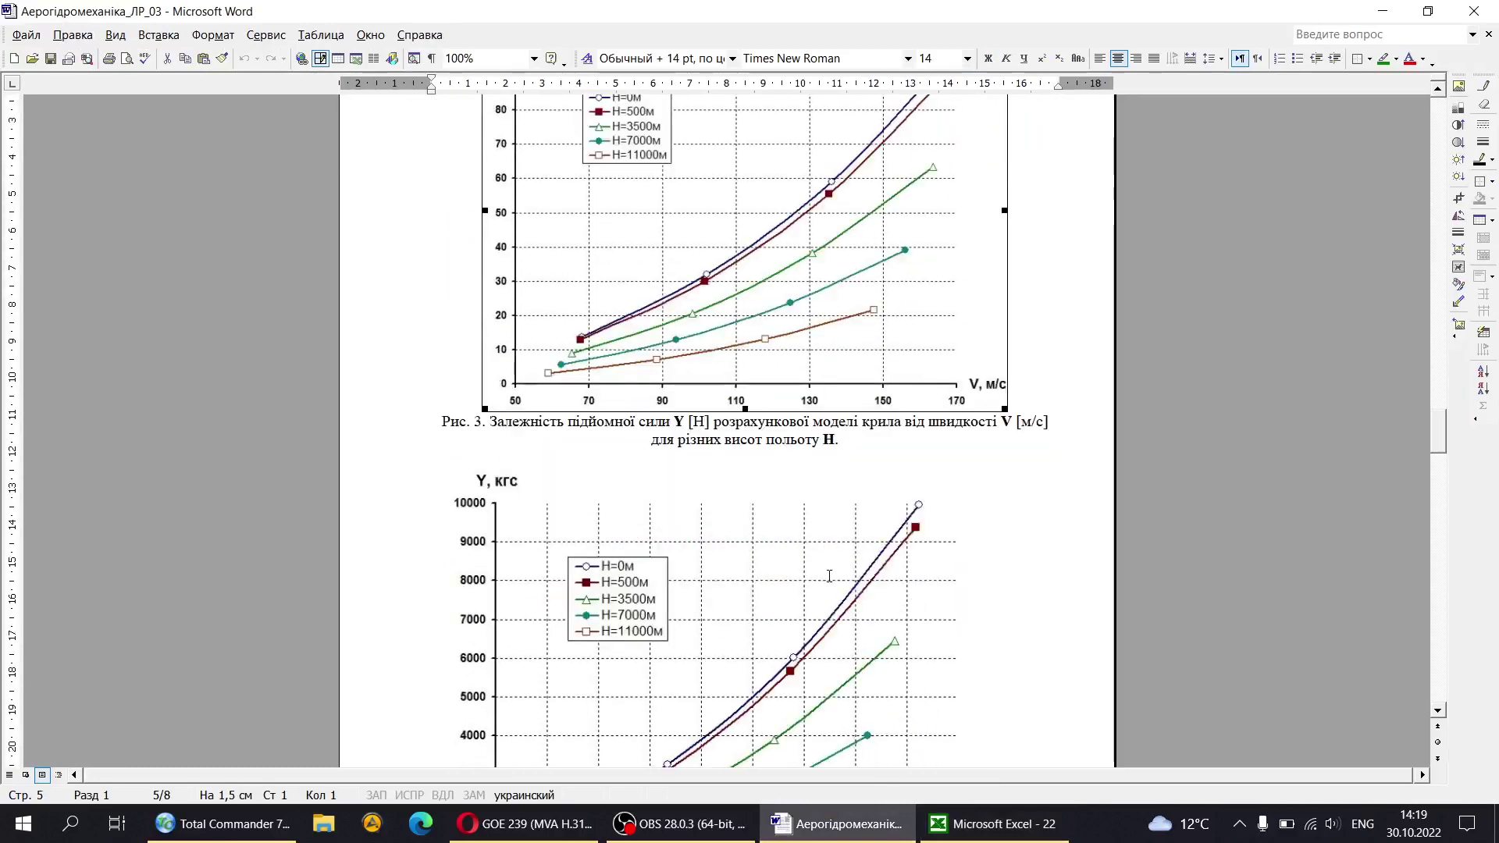
{"action": "scroll", "coordinate": [812, 577], "scroll_direction": "down", "scroll_amount": 15}
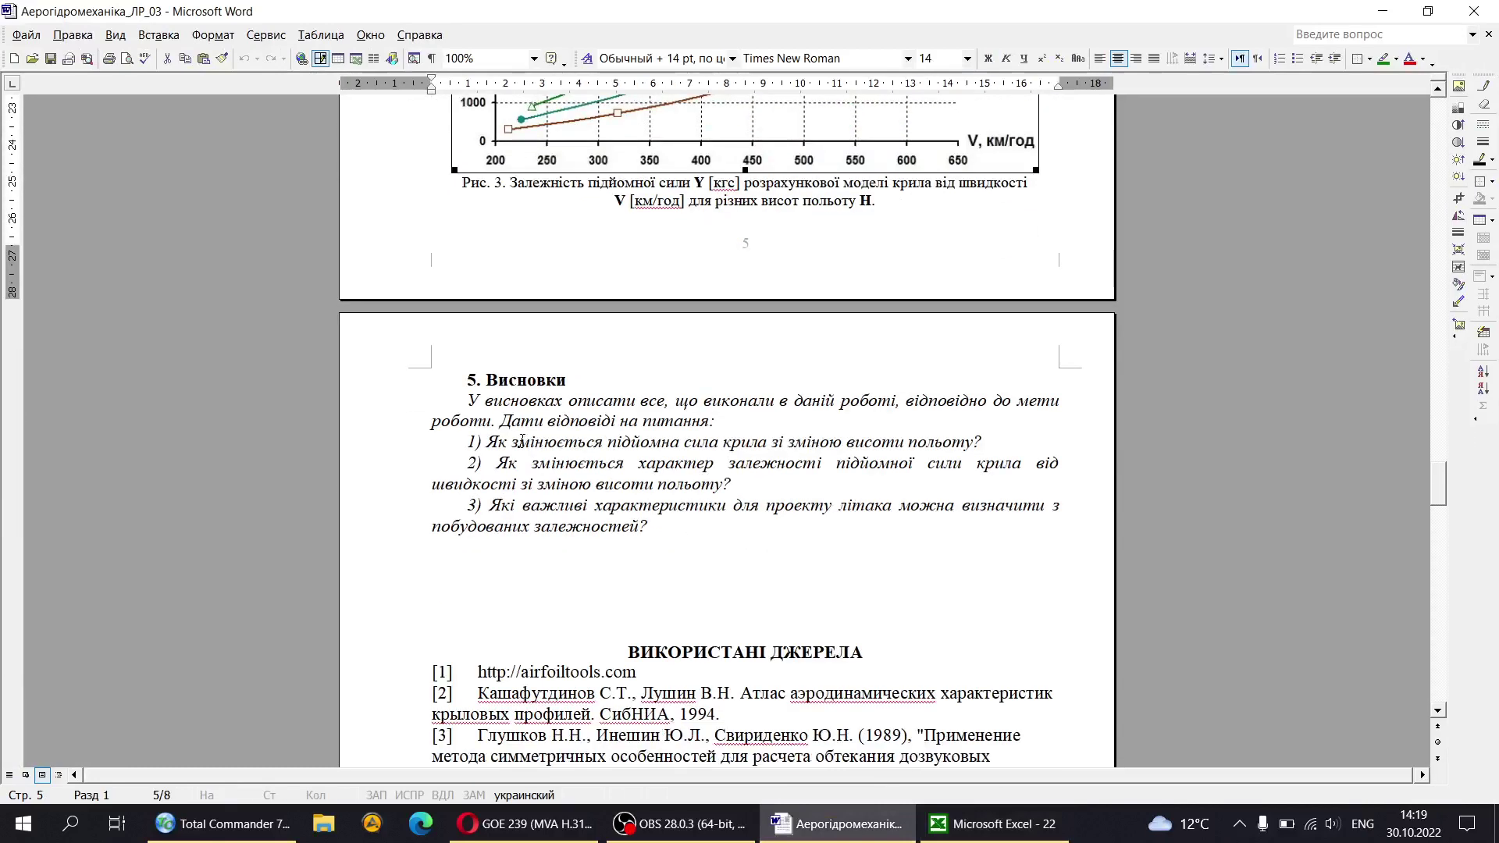
{"action": "left_click_drag", "start_coordinate": [468, 401], "coordinate": [652, 525]}
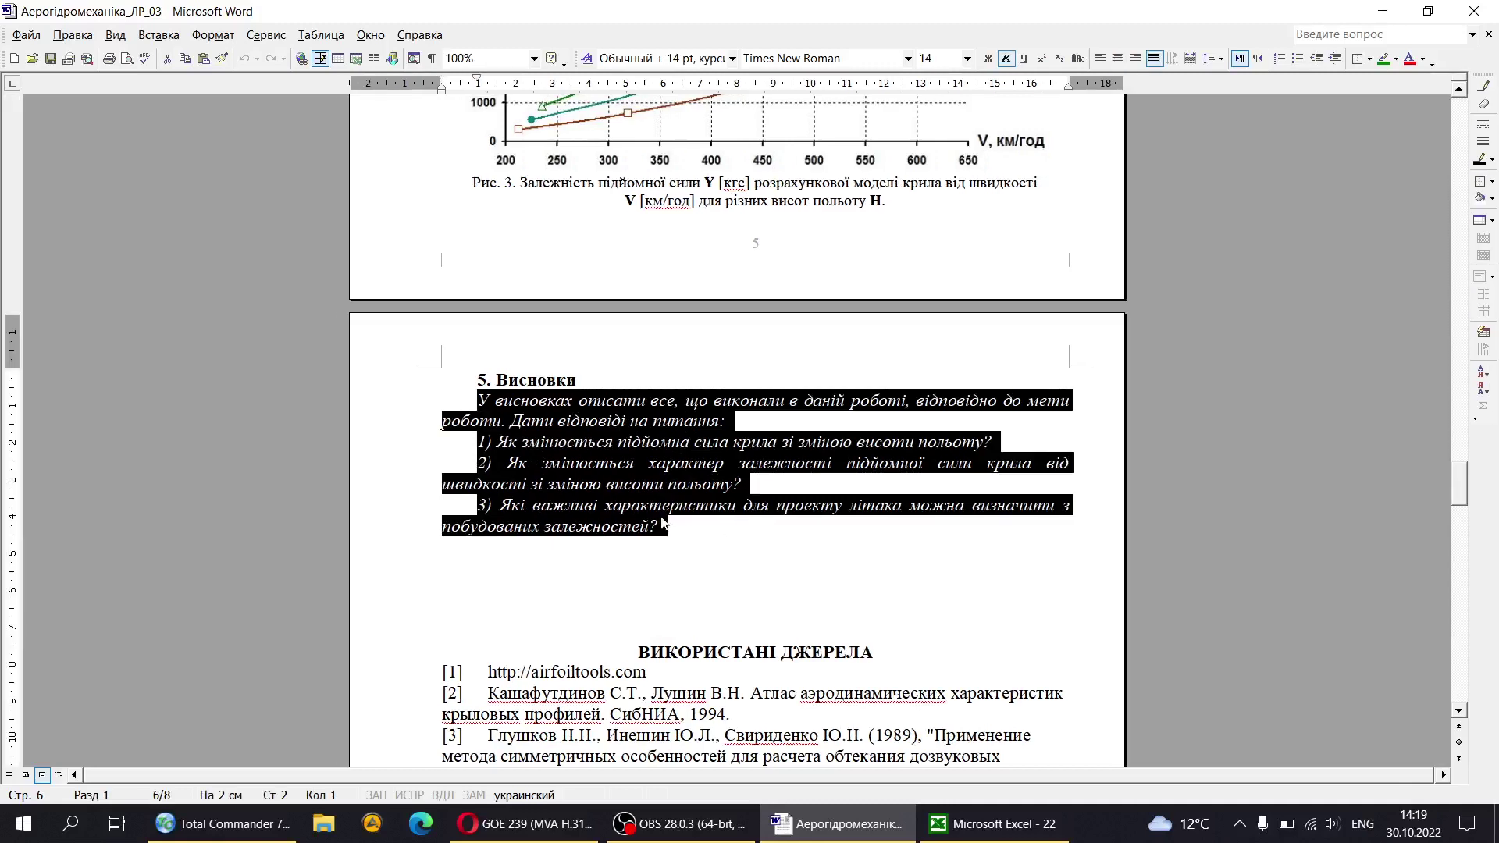
{"action": "left_click", "coordinate": [706, 534]}
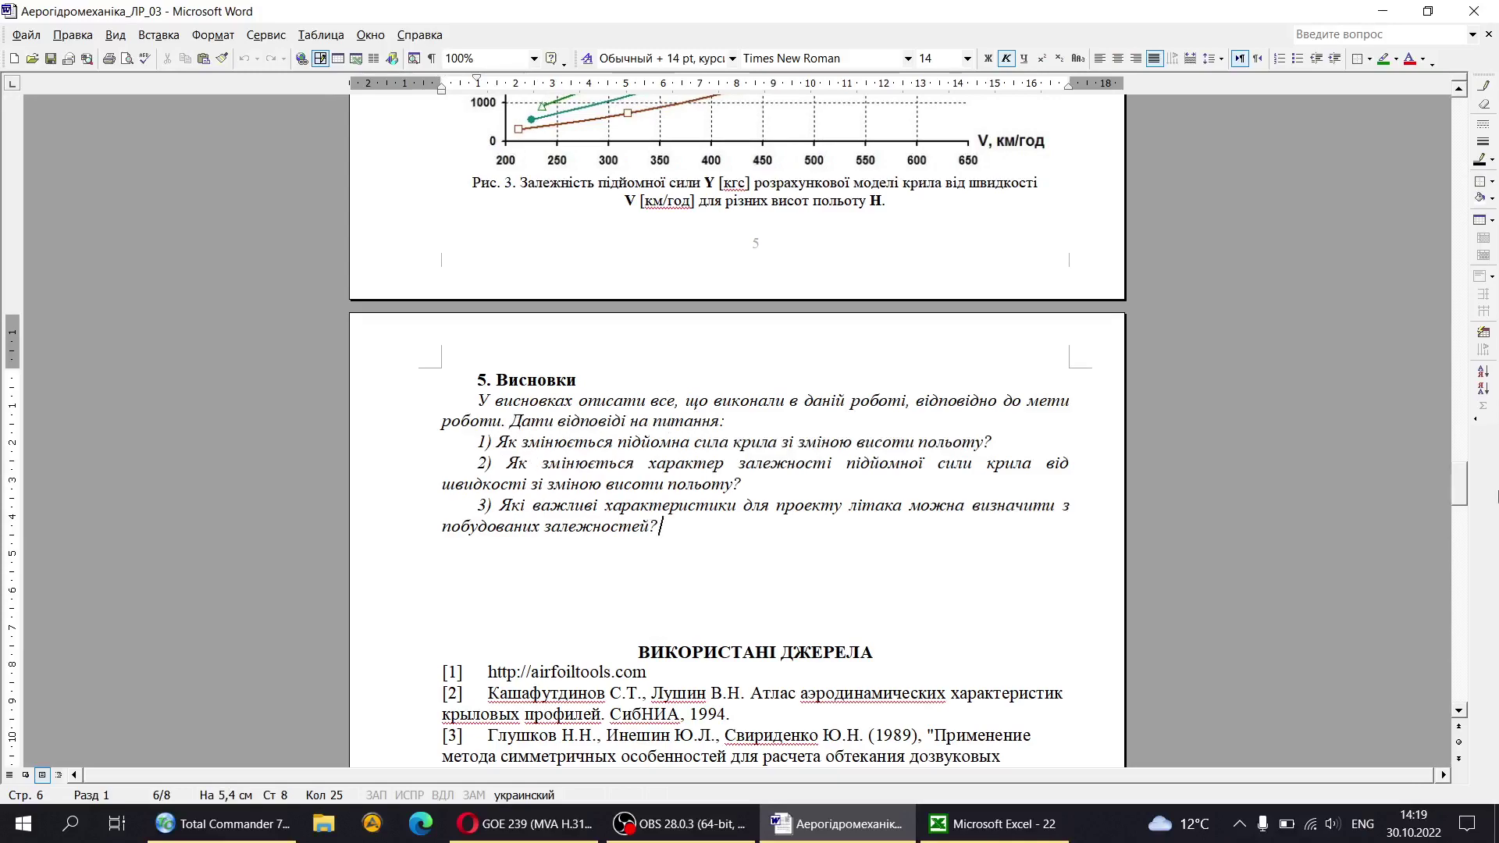
{"action": "left_click_drag", "start_coordinate": [1454, 481], "coordinate": [1416, 121]}
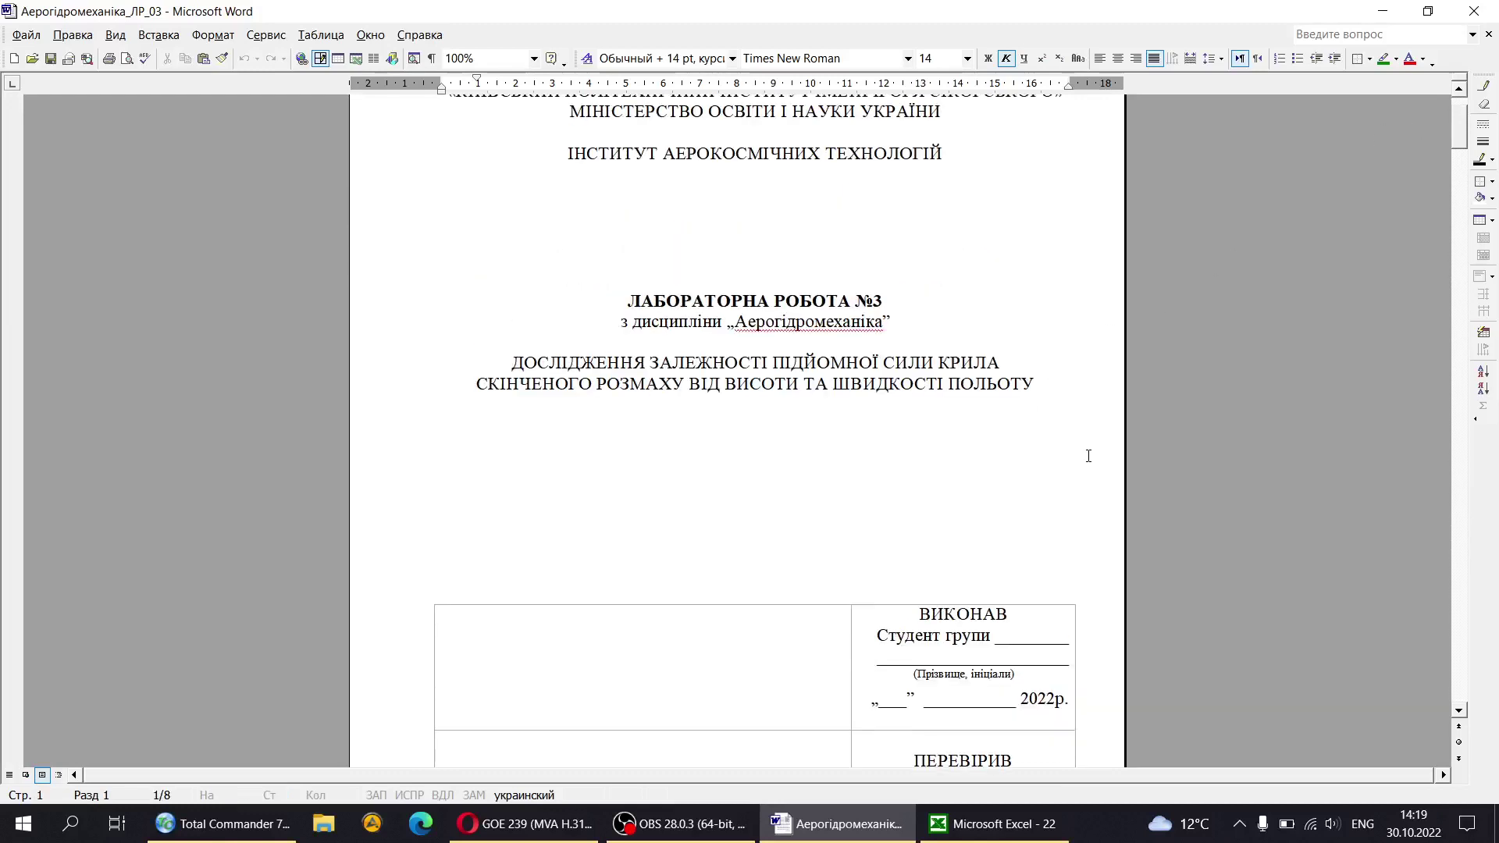
Step: Close workbook 22 together with Excel, answering the save prompt
{"action": "left_click", "coordinate": [1004, 824]}
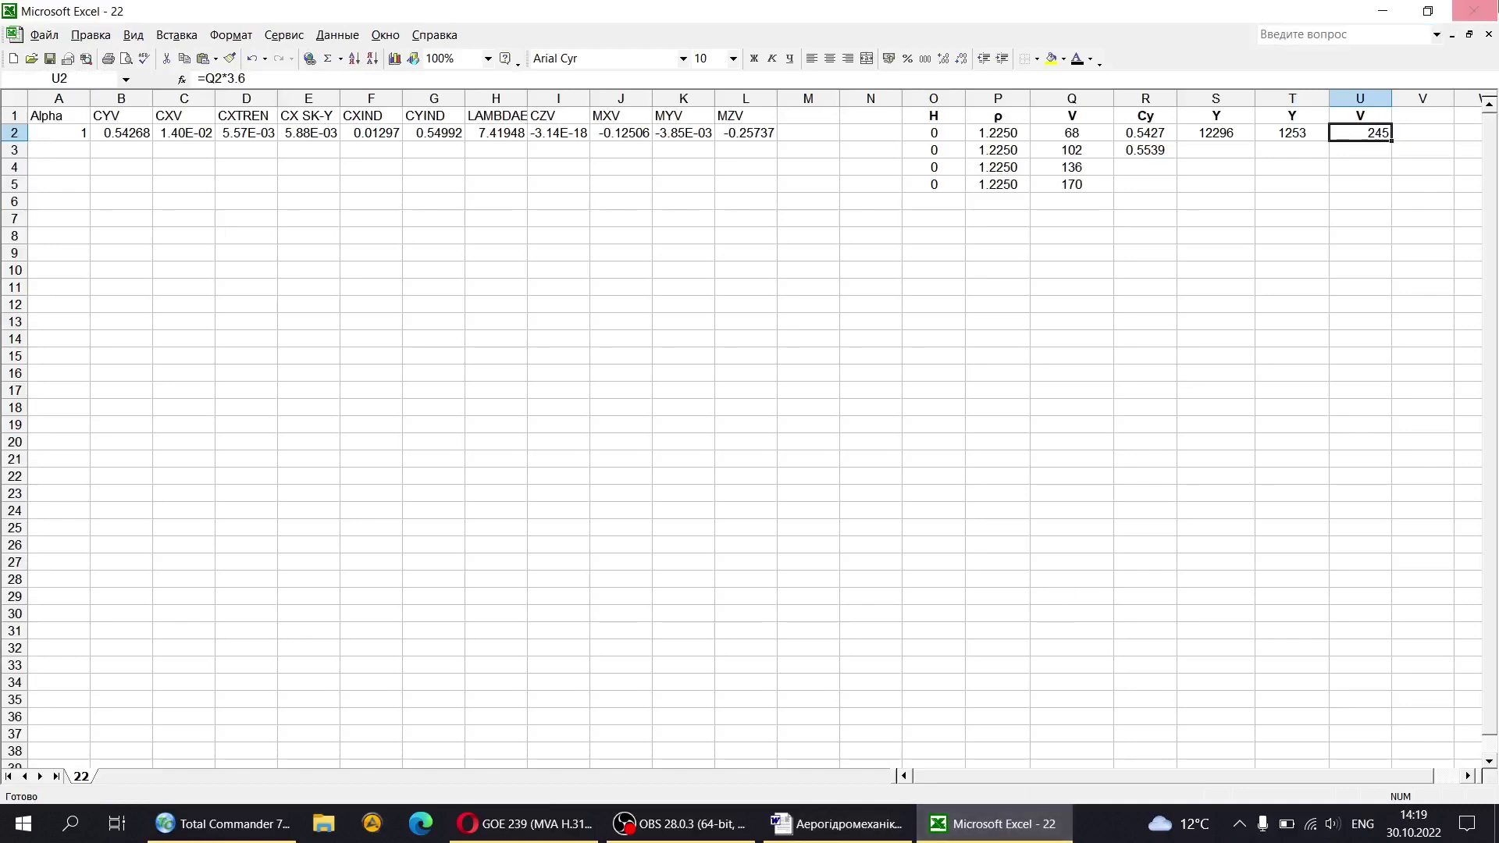
{"action": "left_click", "coordinate": [1474, 11]}
{"action": "left_click", "coordinate": [763, 463]}
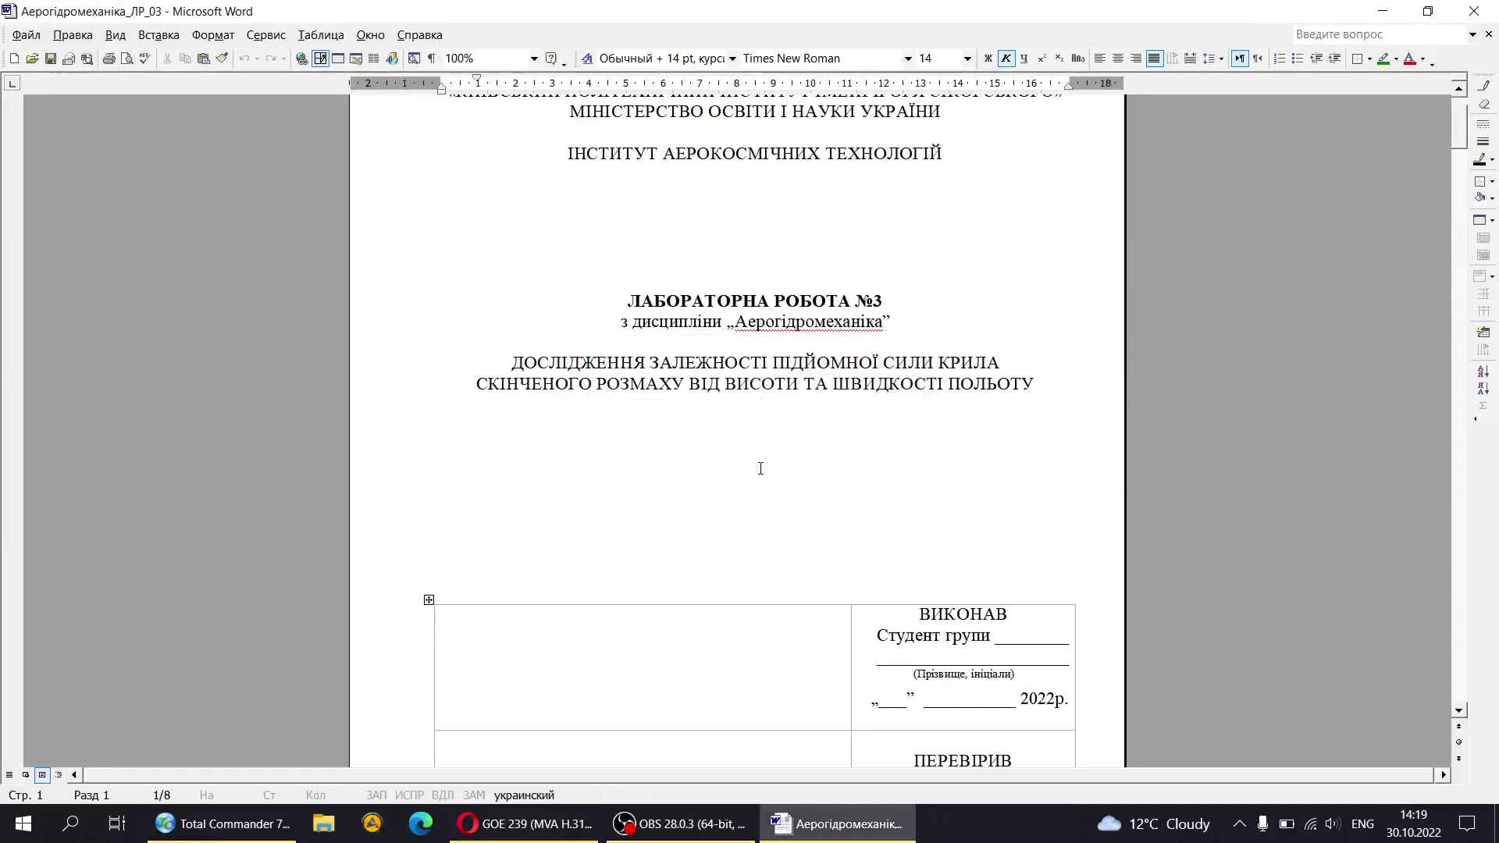